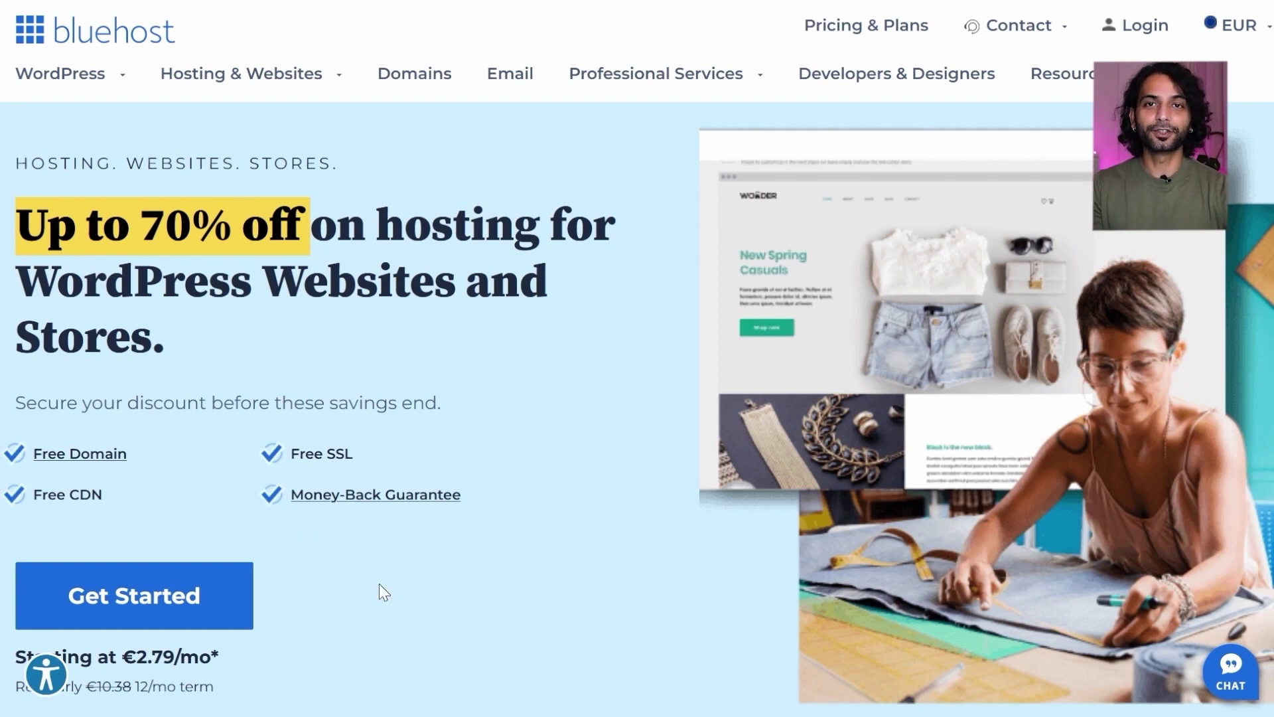
- Select the Basic plan at €2.79/mo from Bluehost's WordPress hosting plans
{"action": "left_click", "coordinate": [143, 593]}
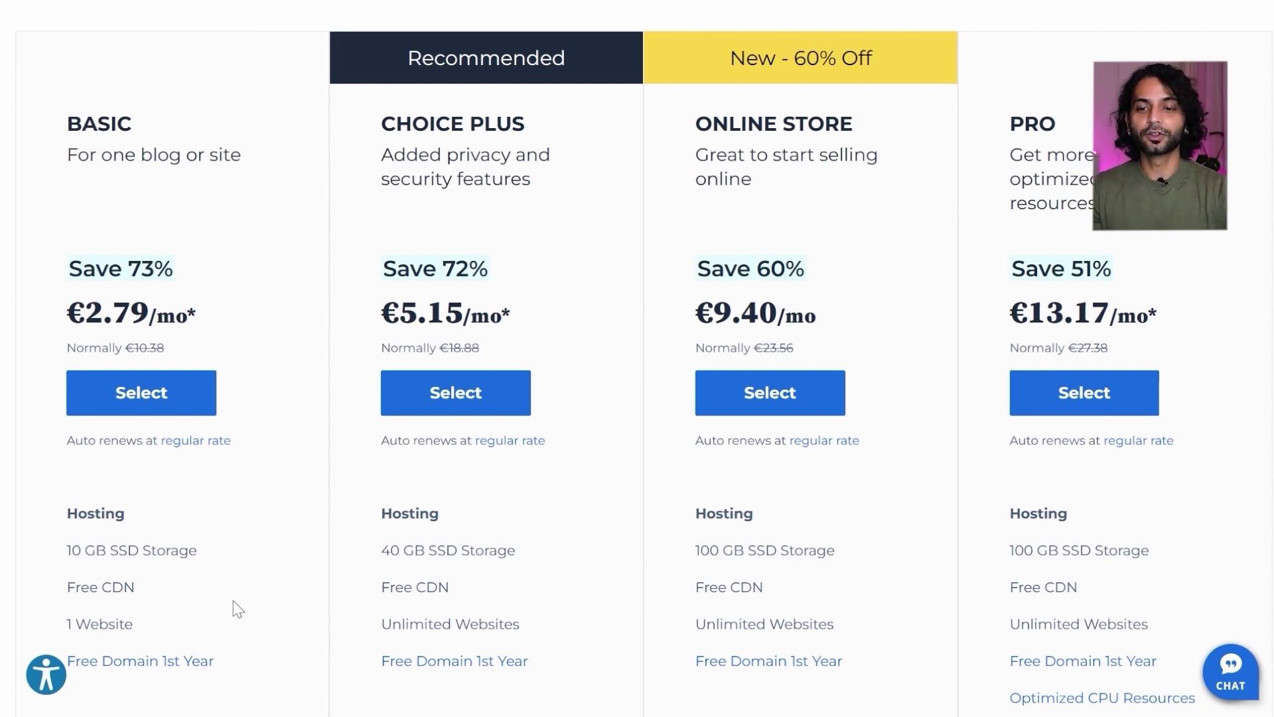
{"action": "left_click", "coordinate": [138, 397]}
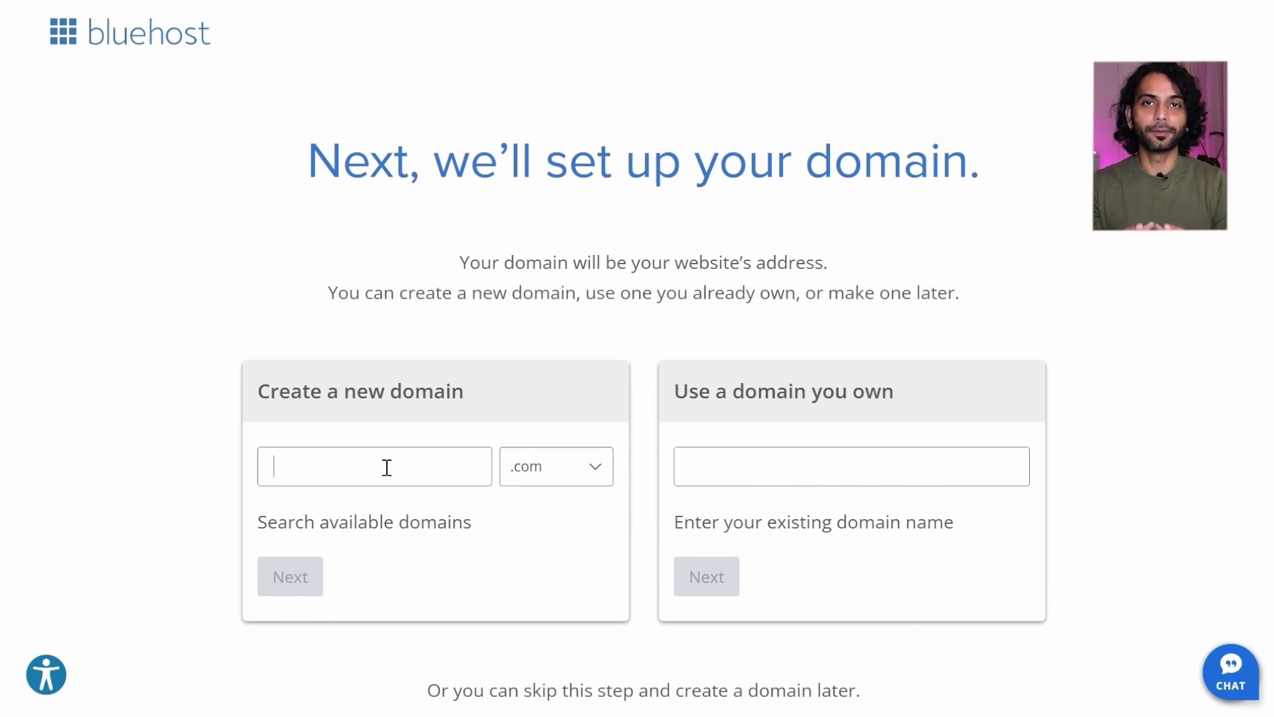
- Search for the fitlife domain, find it taken, and choose the free domain later
{"action": "type", "text": "fitlife"}
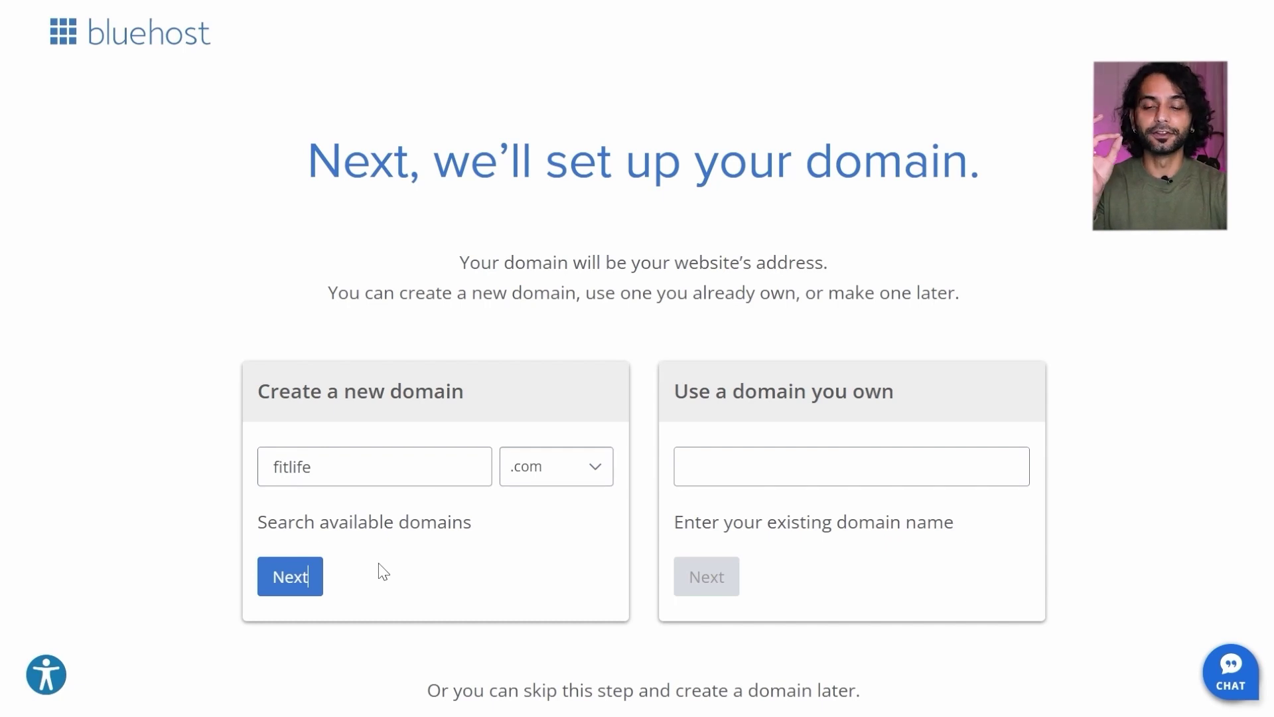
{"action": "left_click", "coordinate": [292, 585]}
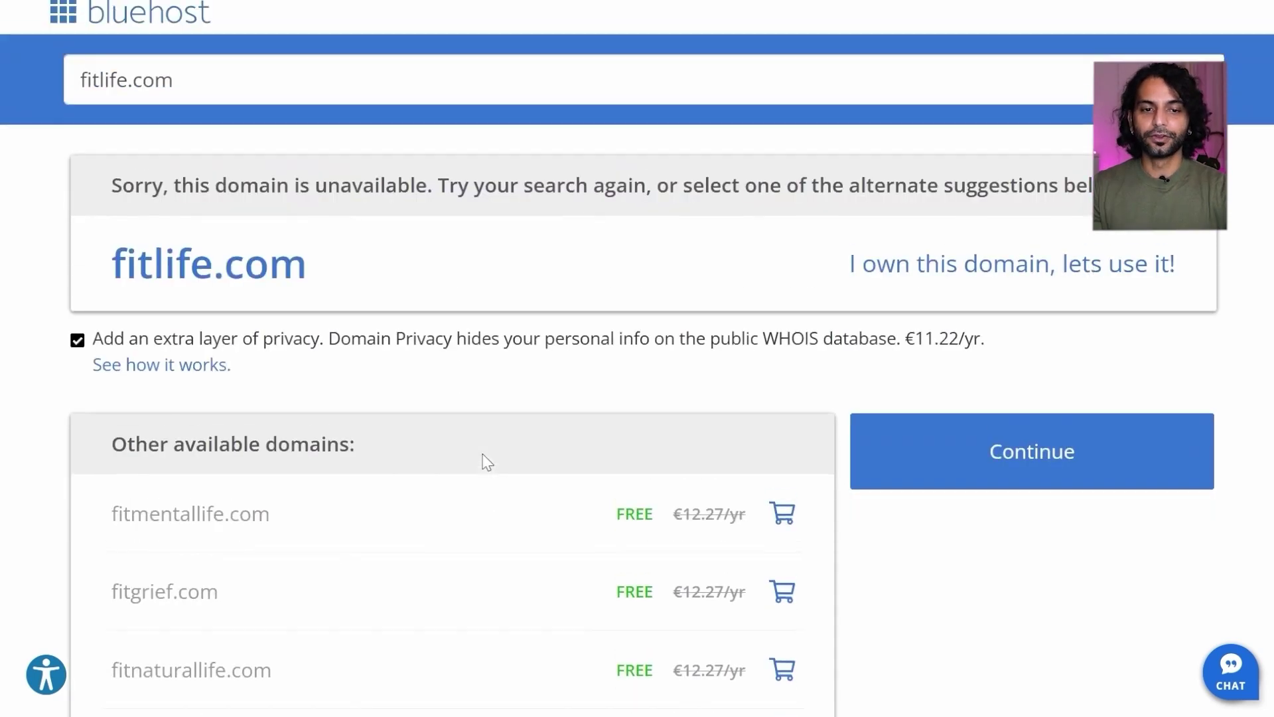
{"action": "scroll", "coordinate": [488, 463], "scroll_direction": "down", "scroll_amount": 5}
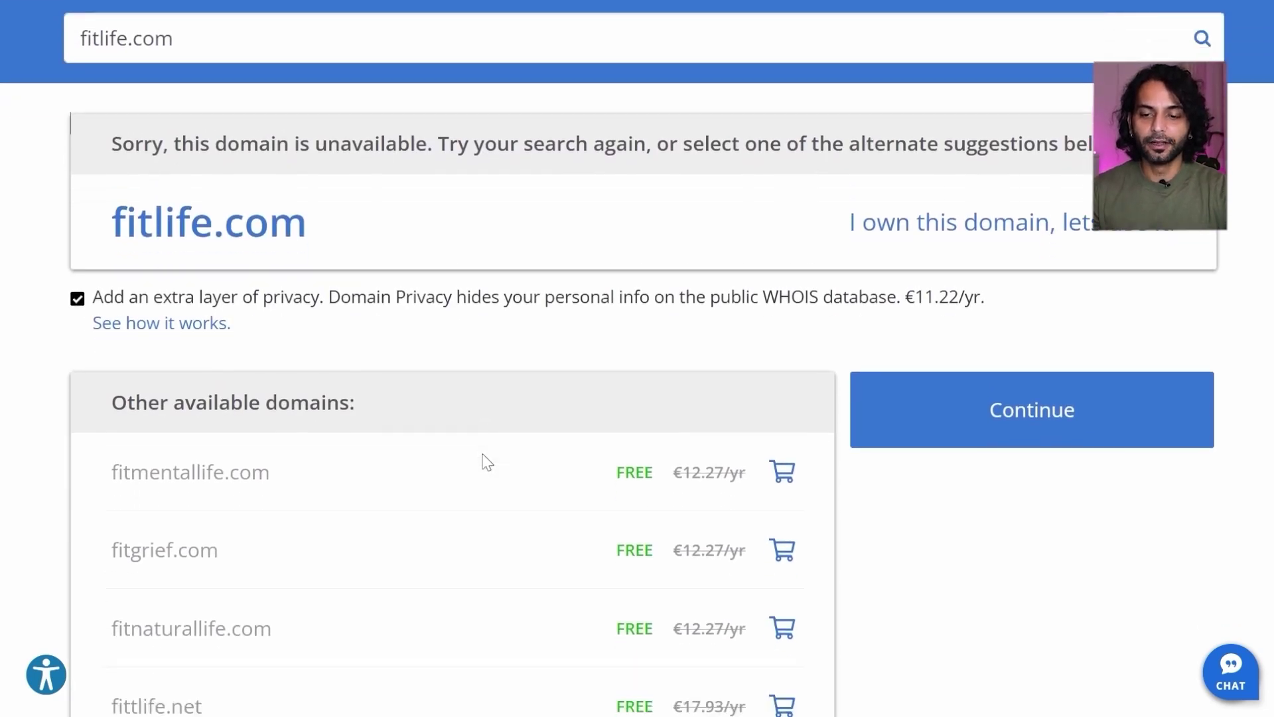
{"action": "scroll", "coordinate": [481, 450], "scroll_direction": "down", "scroll_amount": 9}
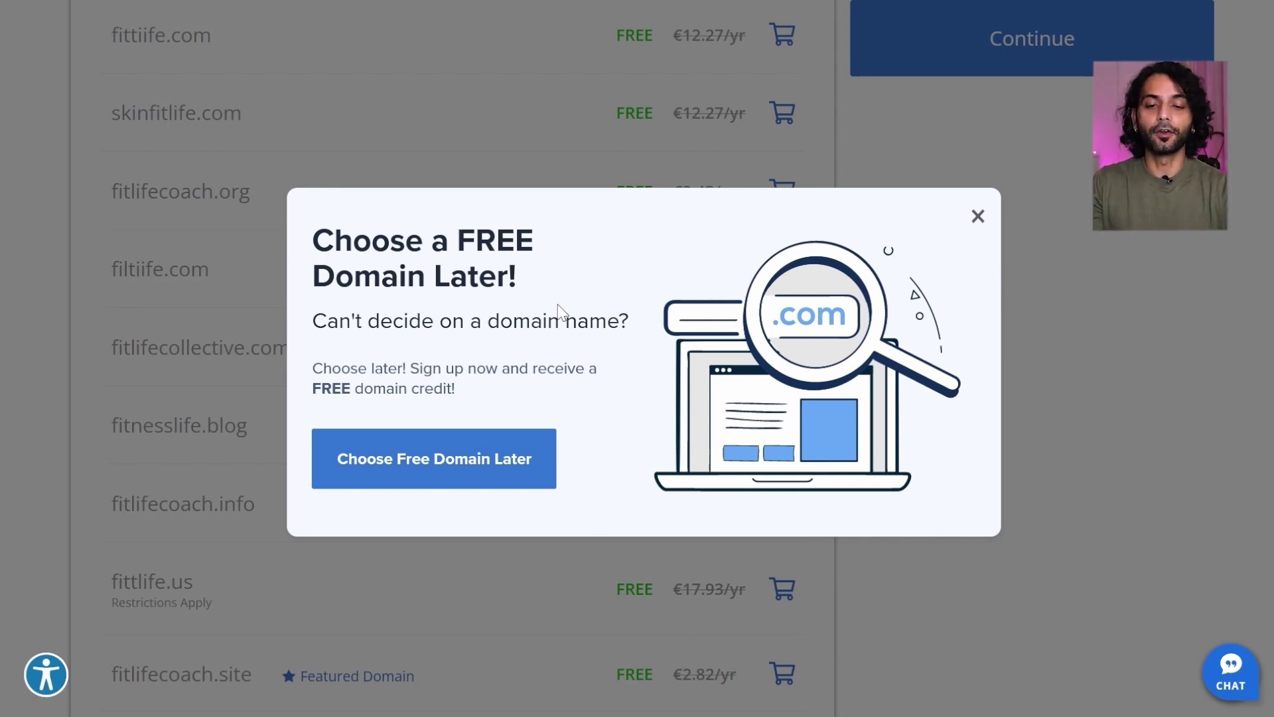
{"action": "left_click", "coordinate": [446, 468]}
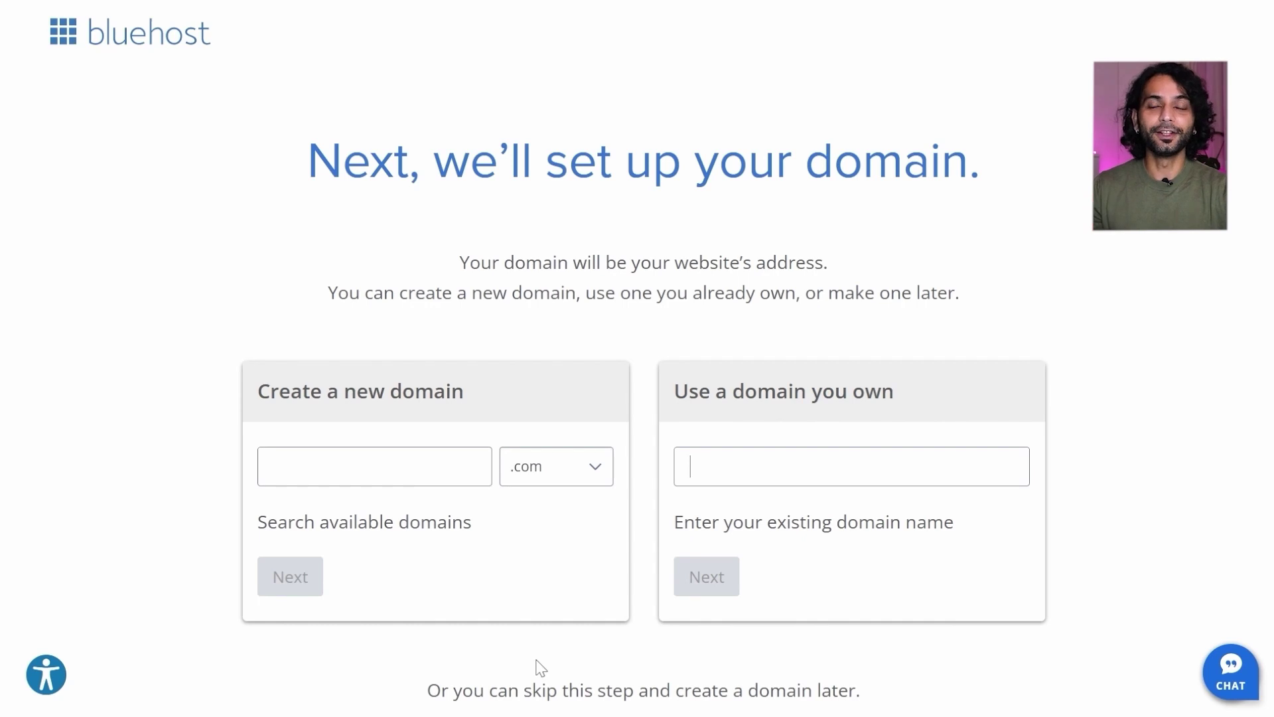
{"action": "scroll", "coordinate": [541, 667], "scroll_direction": "down", "scroll_amount": 3}
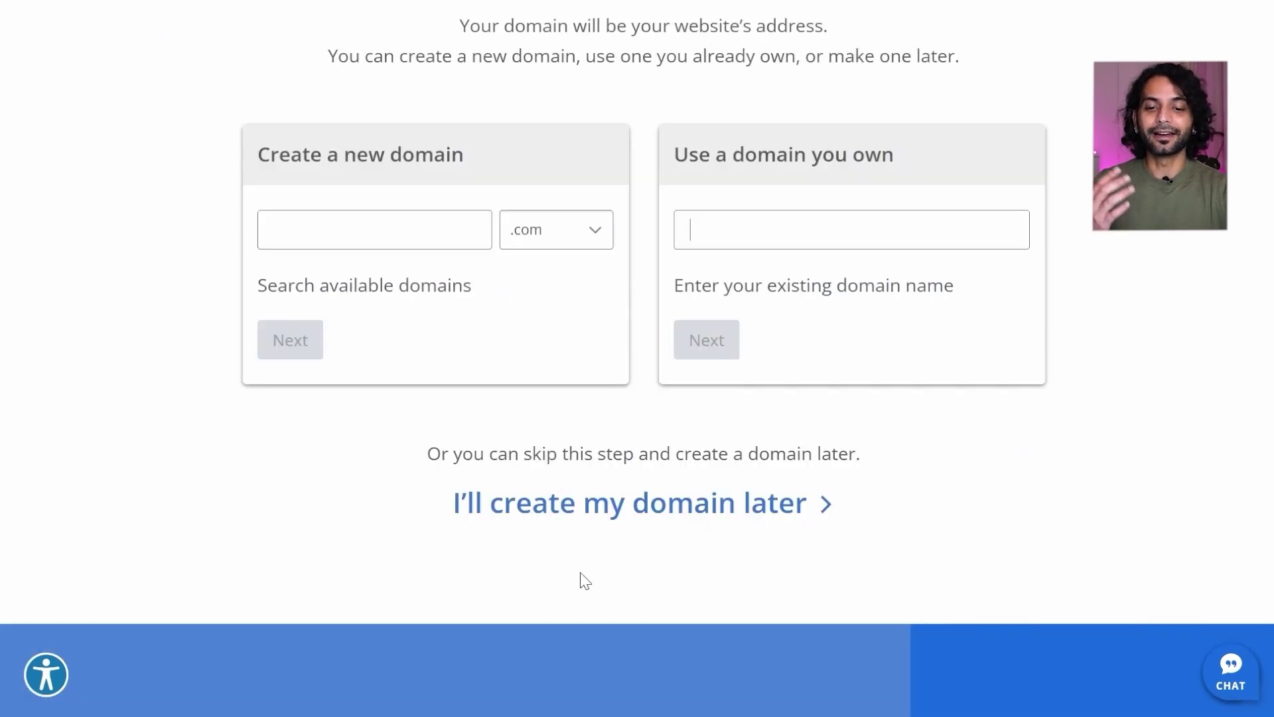
- Skip domain creation for now and enter the account holder's first name
{"action": "left_click", "coordinate": [581, 514]}
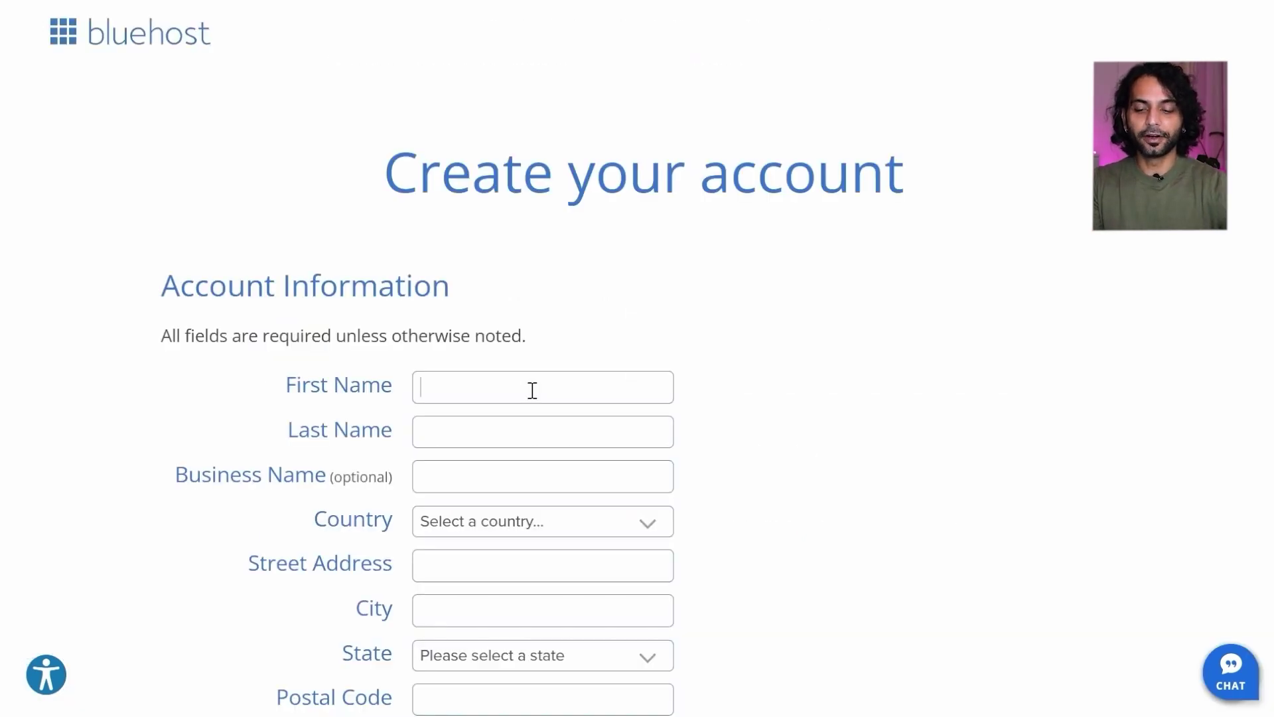
{"action": "left_click", "coordinate": [532, 391]}
{"action": "type", "text": "abhi"}
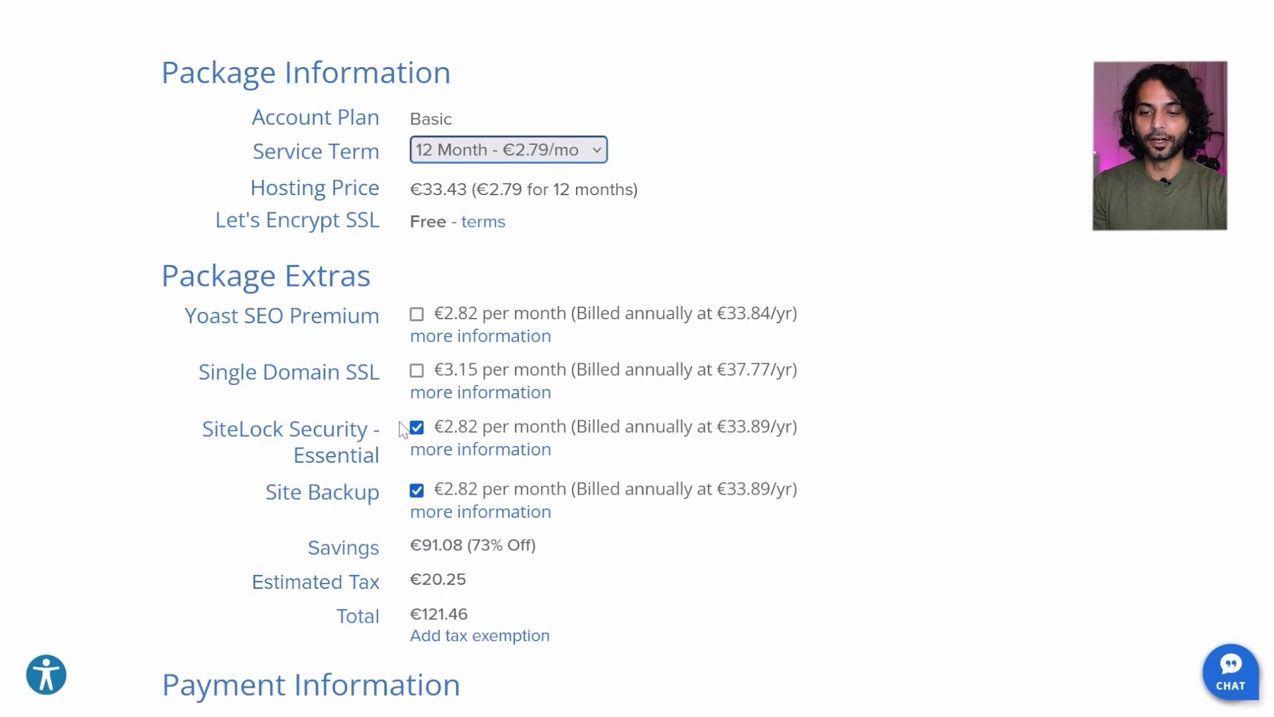
- Remove the Site Backup extra from the Basic package
{"action": "left_click", "coordinate": [416, 491]}
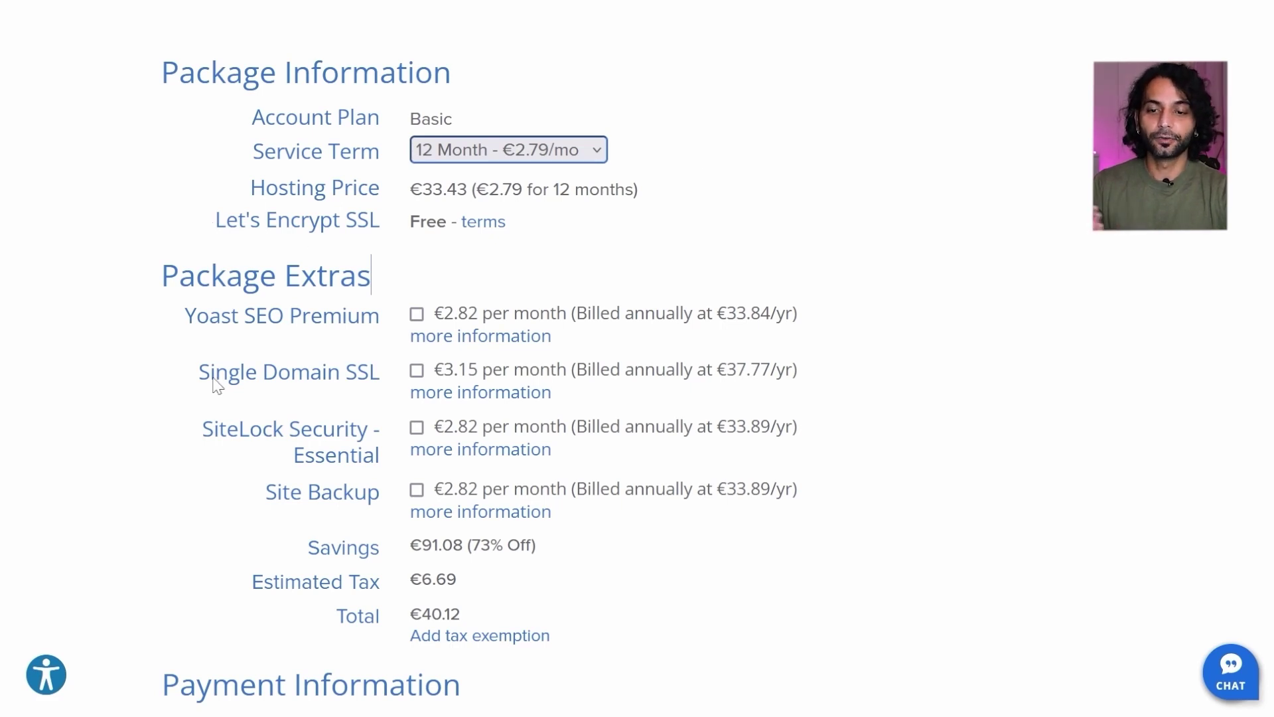
{"action": "left_click_drag", "start_coordinate": [199, 378], "coordinate": [380, 377]}
{"action": "left_click", "coordinate": [601, 243]}
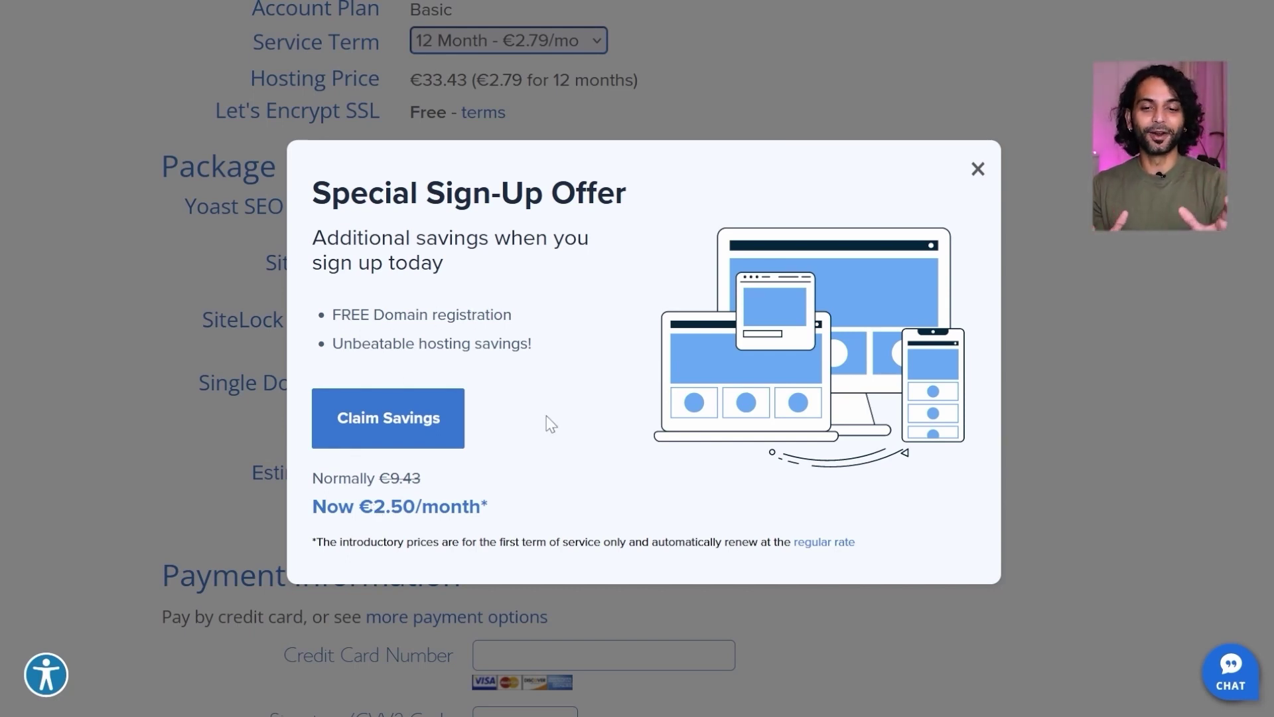
- Claim the sign-up offer, untick Site Backup and SiteLock, and choose the 12 Month - €2.60/mo term
{"action": "left_click", "coordinate": [385, 424]}
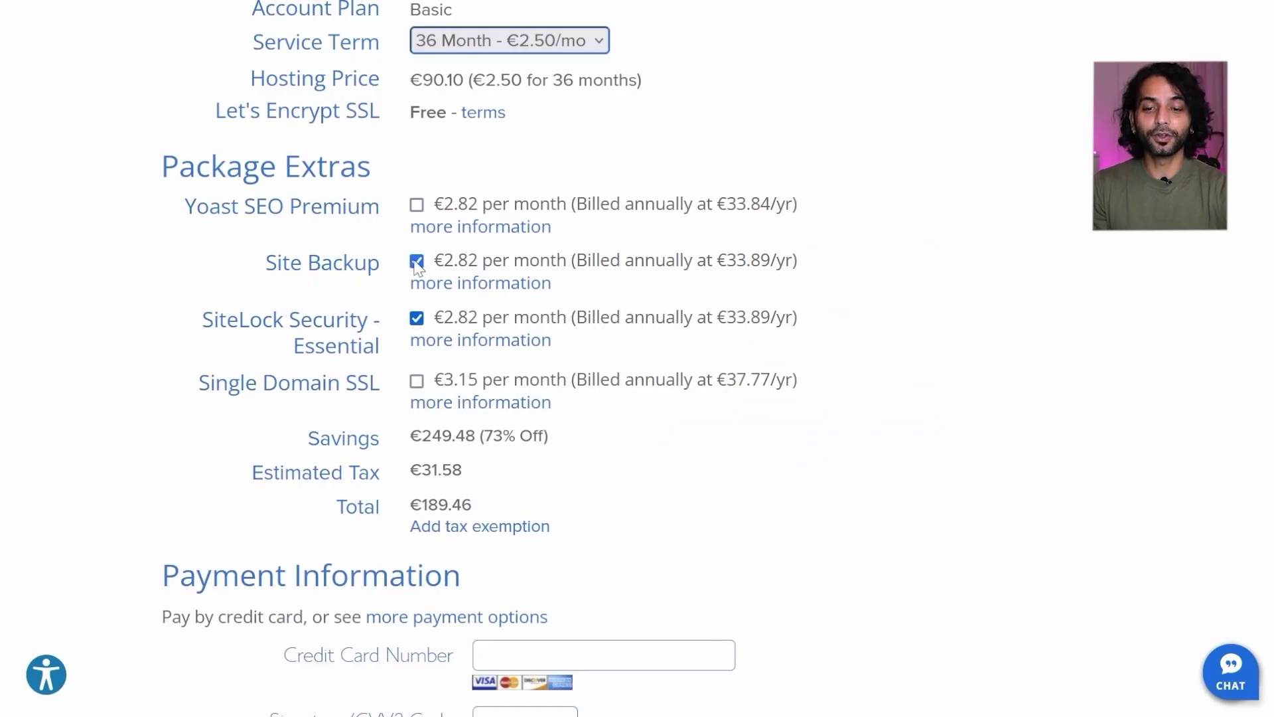
{"action": "left_click", "coordinate": [417, 261]}
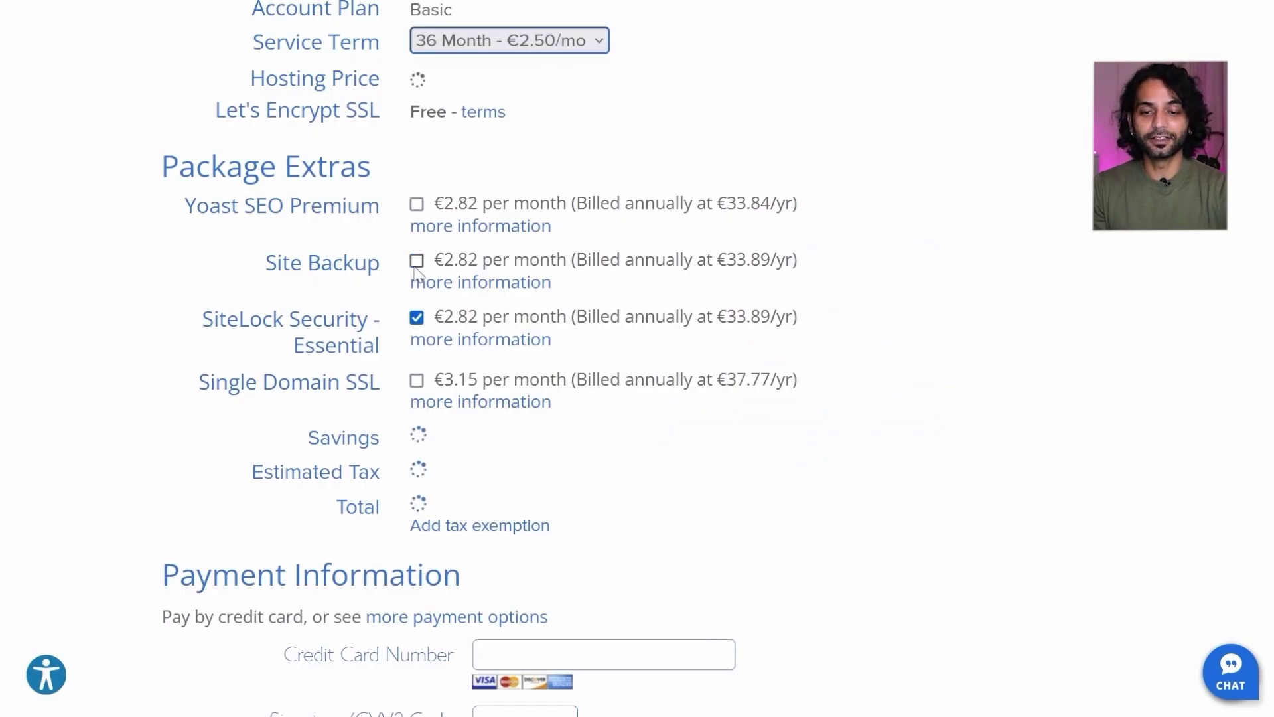
{"action": "left_click", "coordinate": [417, 318]}
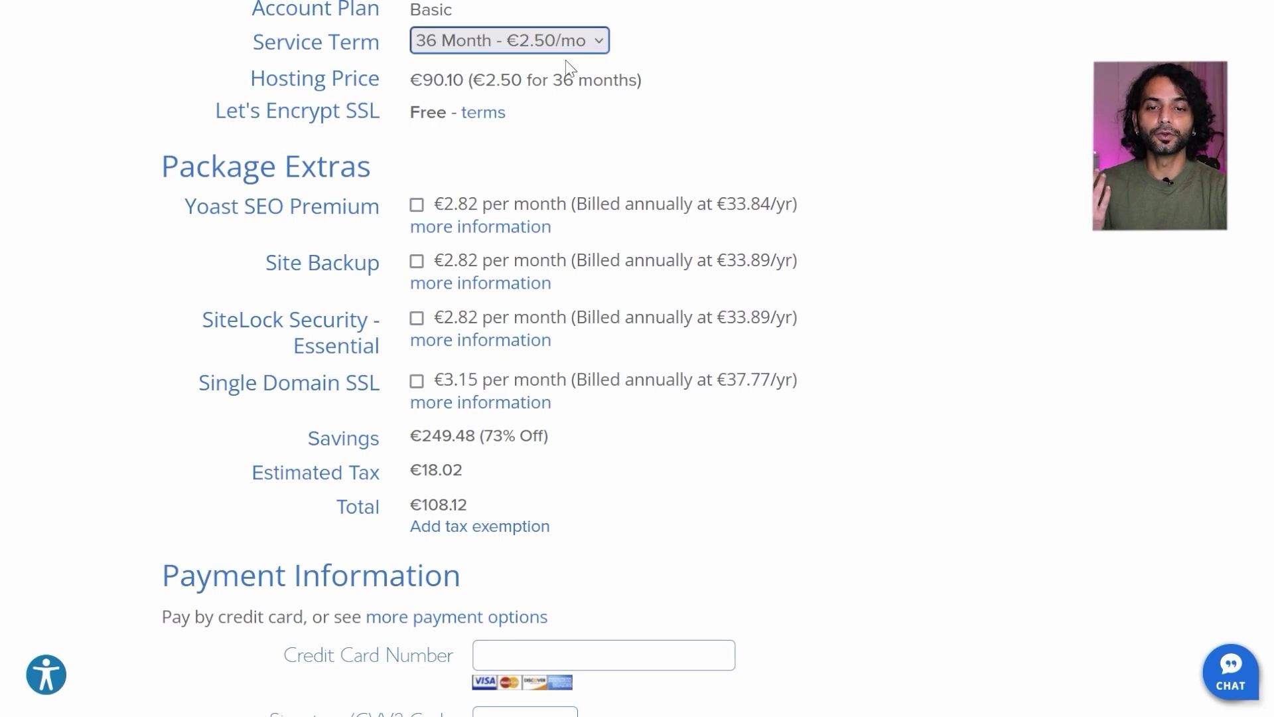
{"action": "left_click", "coordinate": [538, 81]}
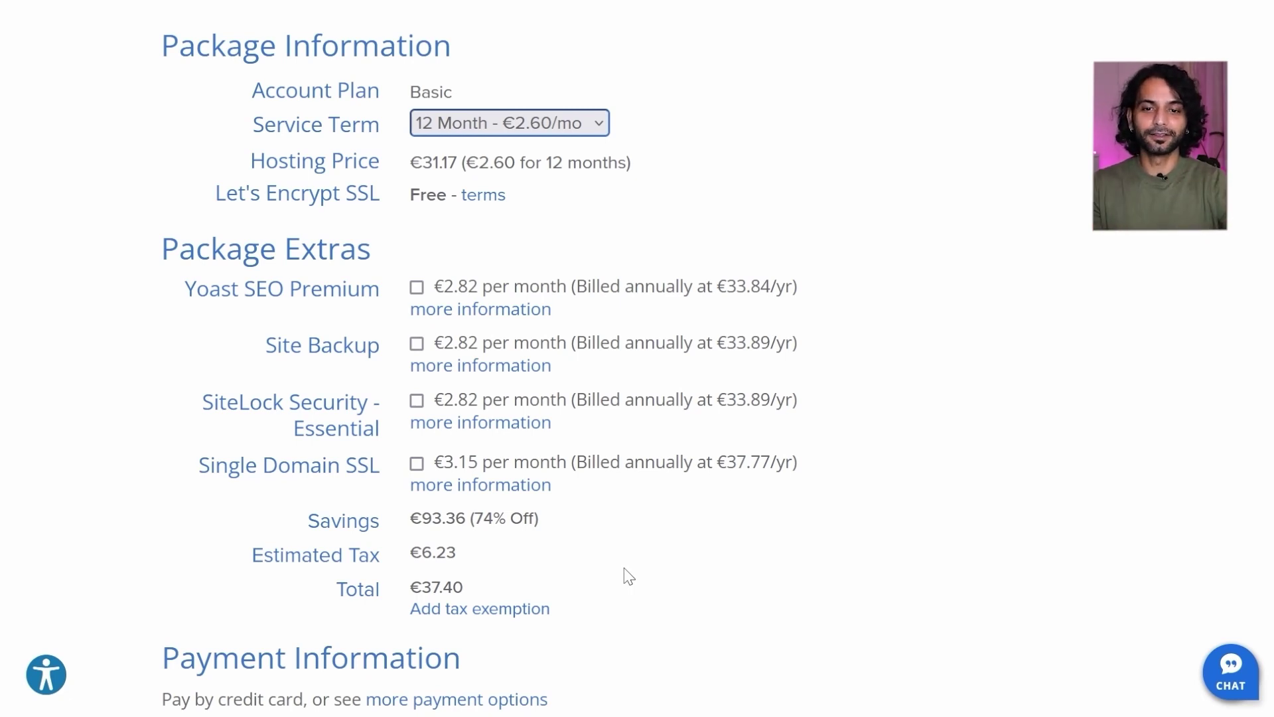
- Fill in the credit card details and submit the hosting order
{"action": "scroll", "coordinate": [566, 292], "scroll_direction": "down", "scroll_amount": 7}
{"action": "left_click", "coordinate": [566, 292]}
{"action": "scroll", "coordinate": [464, 564], "scroll_direction": "down", "scroll_amount": 1}
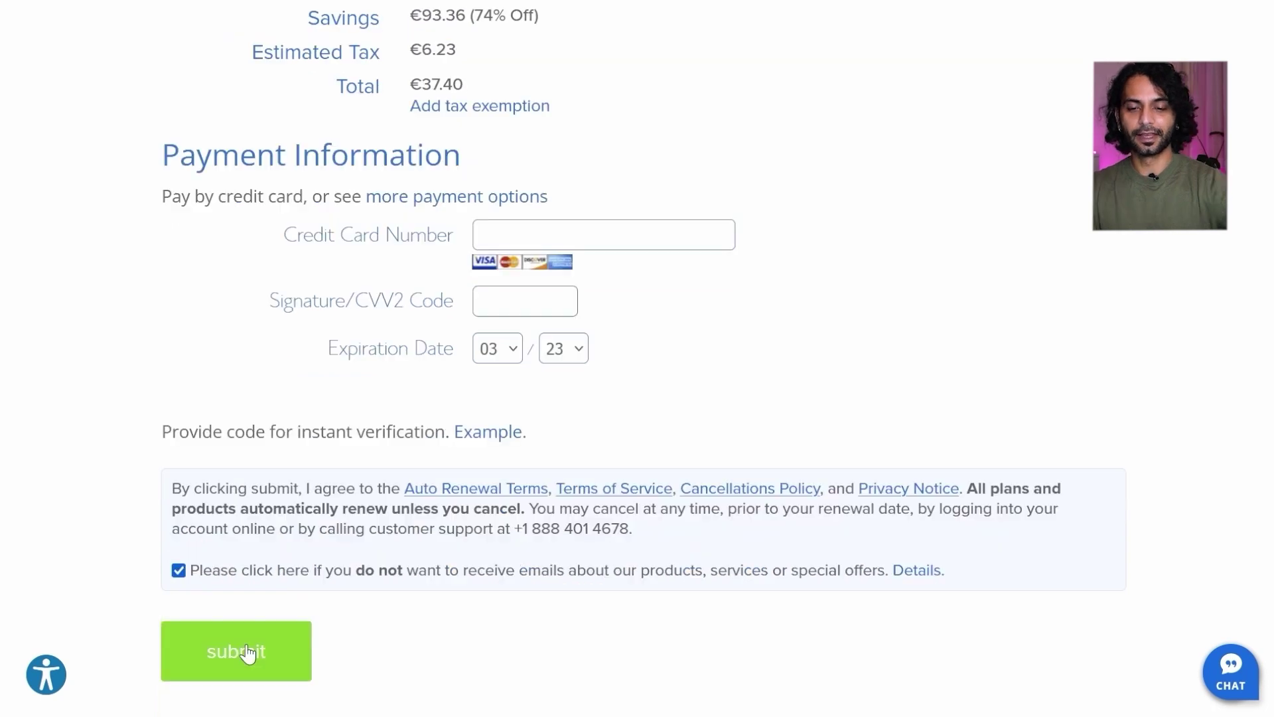
{"action": "left_click", "coordinate": [247, 654]}
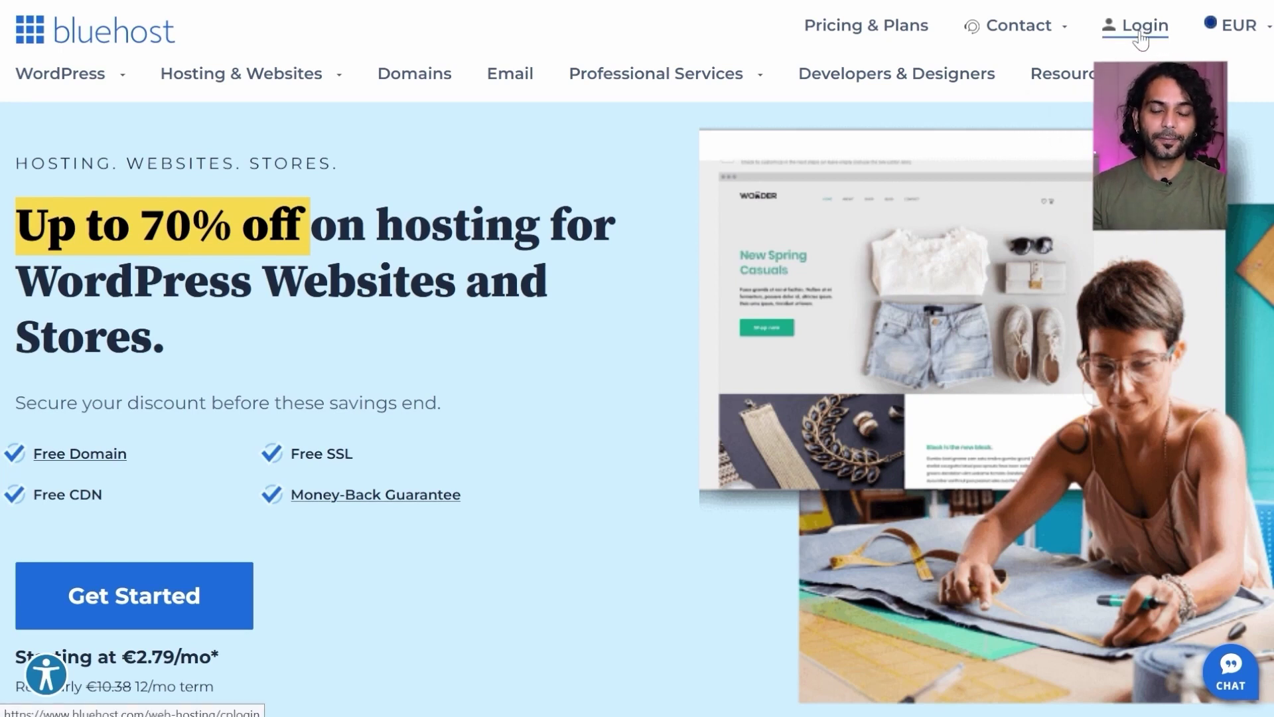
- Log in to Bluehost, go to My Sites, and show the Add site options
{"action": "left_click", "coordinate": [1139, 32]}
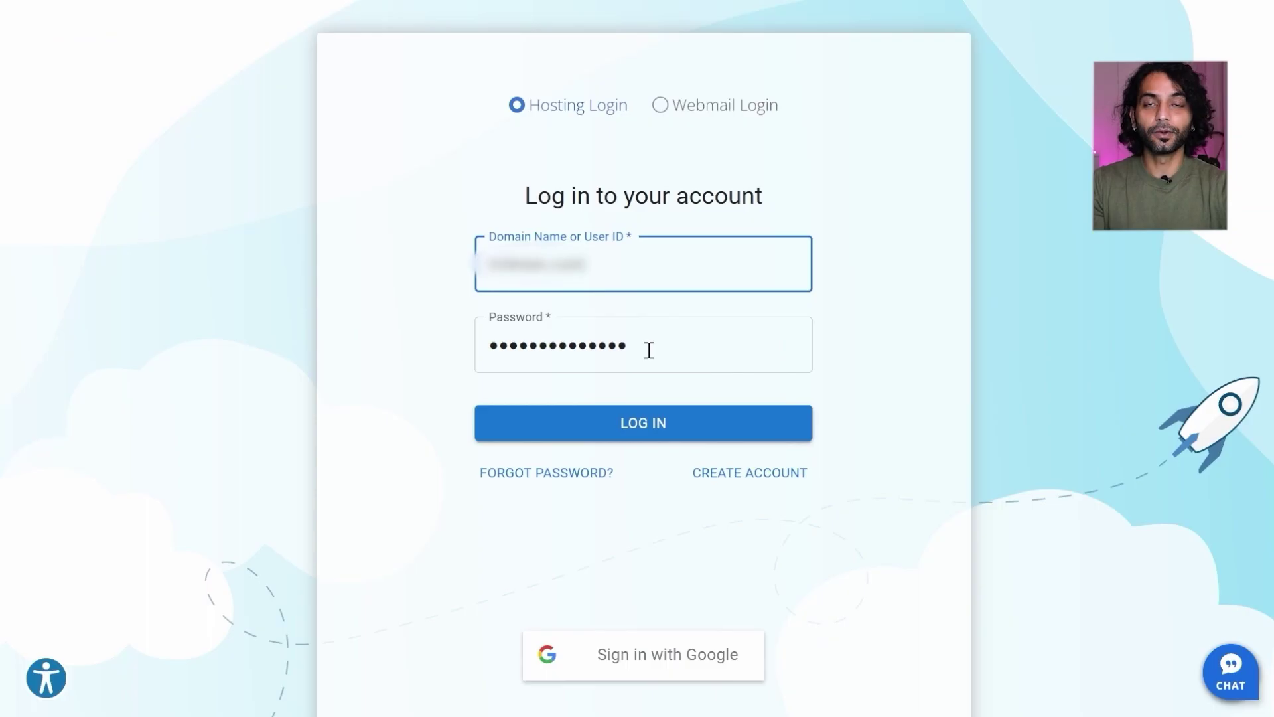
{"action": "left_click", "coordinate": [633, 428]}
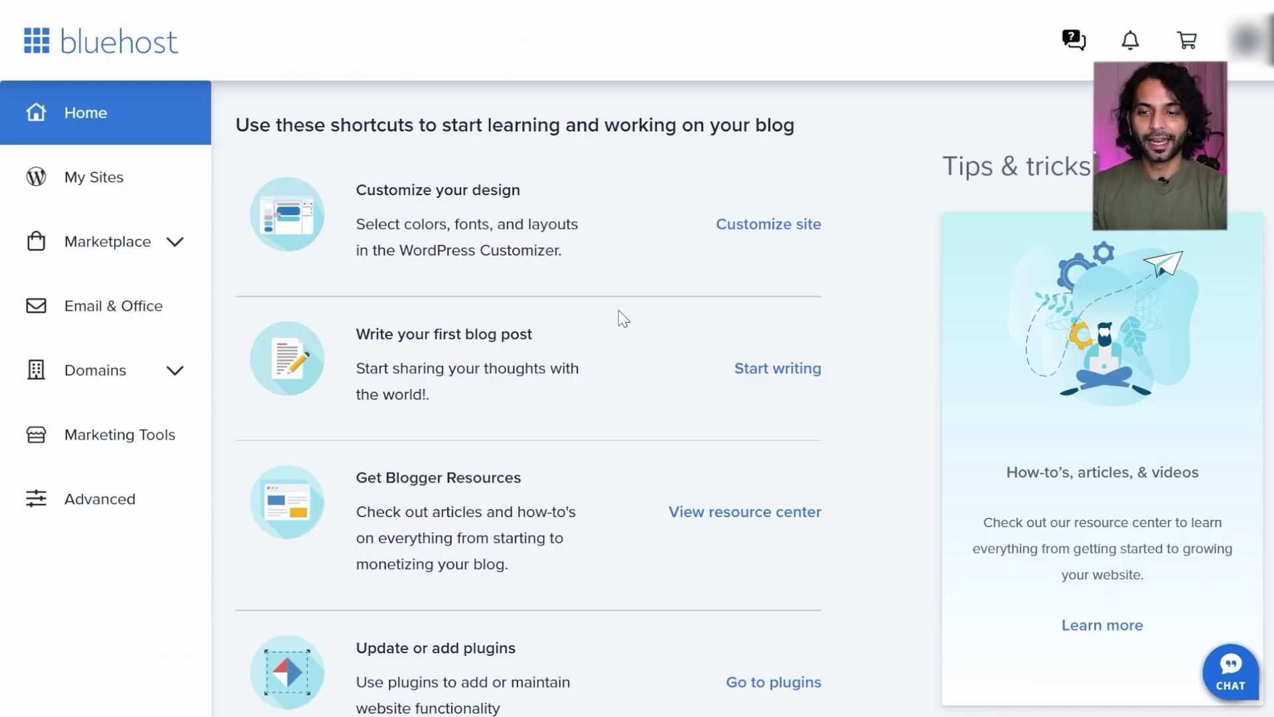
{"action": "left_click", "coordinate": [117, 186]}
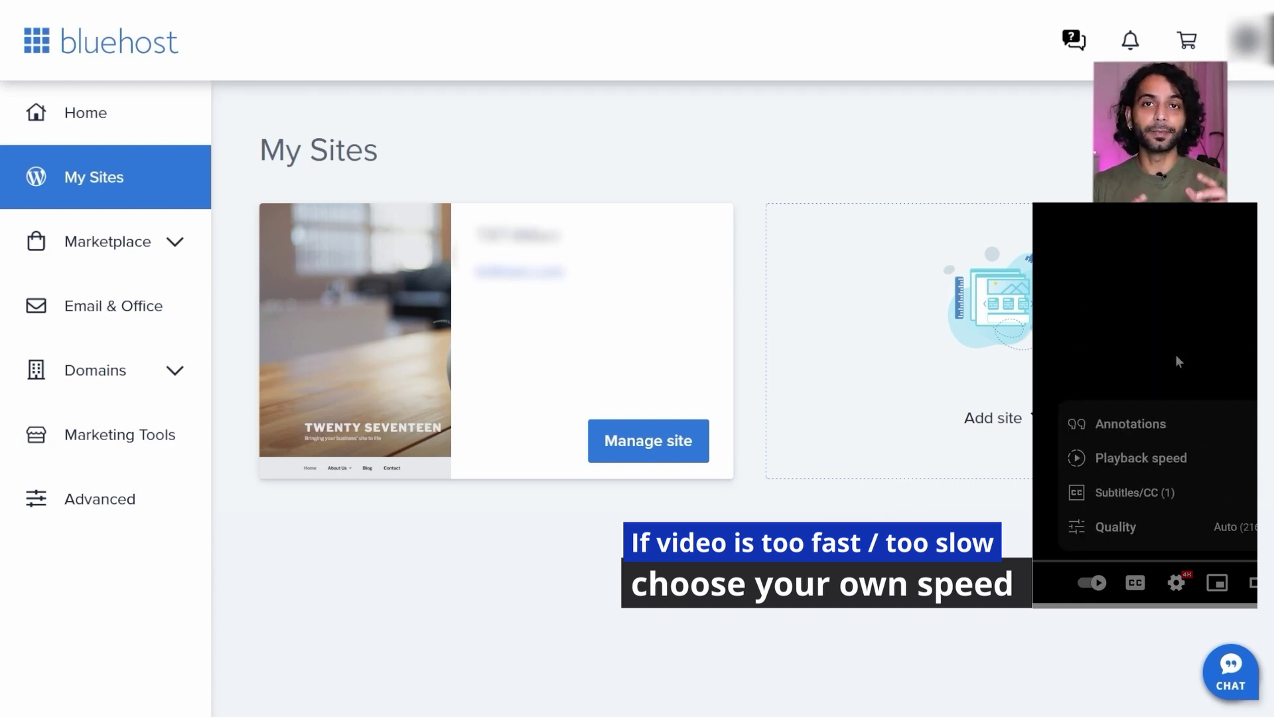
{"action": "left_click", "coordinate": [1192, 468]}
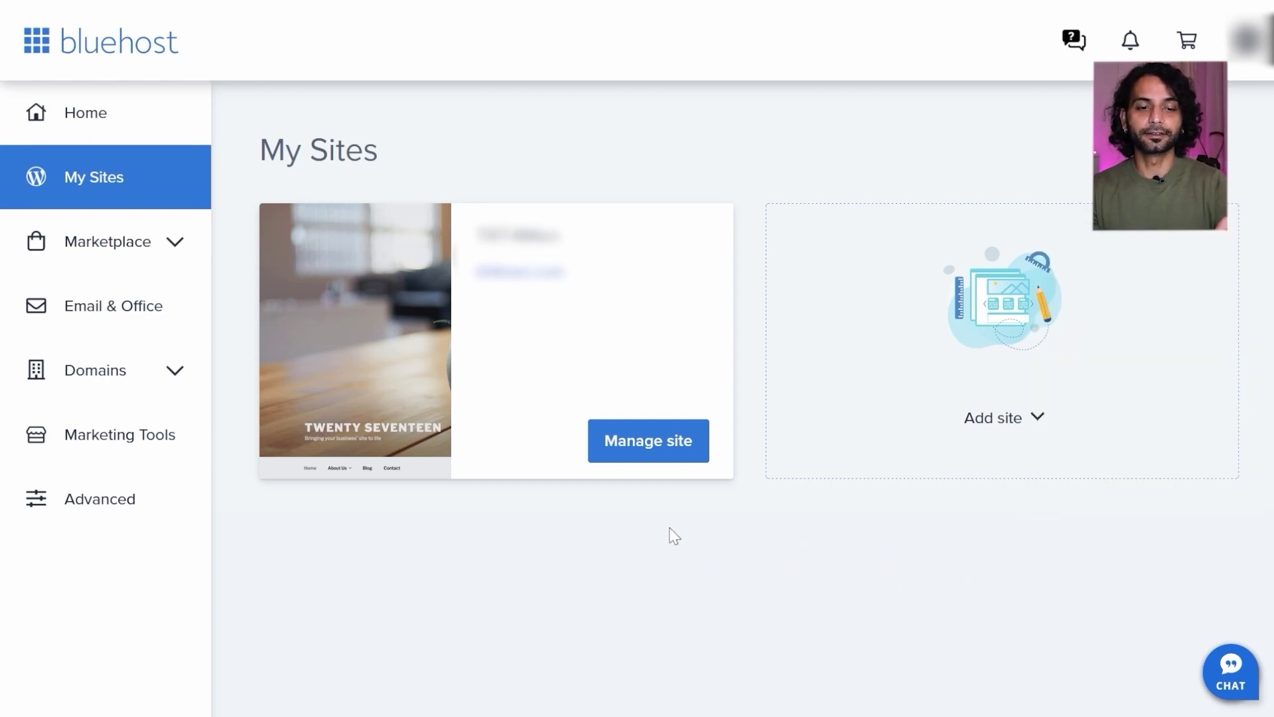
{"action": "left_click", "coordinate": [1040, 424]}
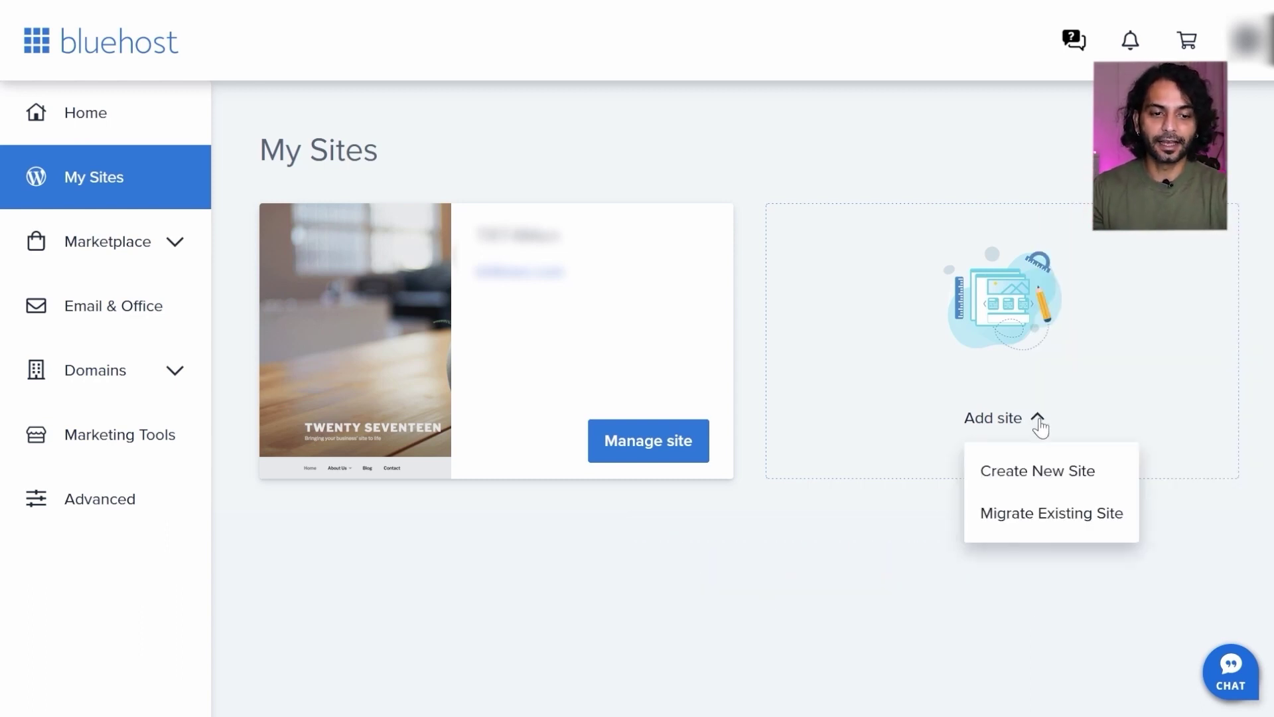
- Start a new WordPress site named 'Fit Life' with the tagline 'My website'
{"action": "left_click", "coordinate": [1042, 475]}
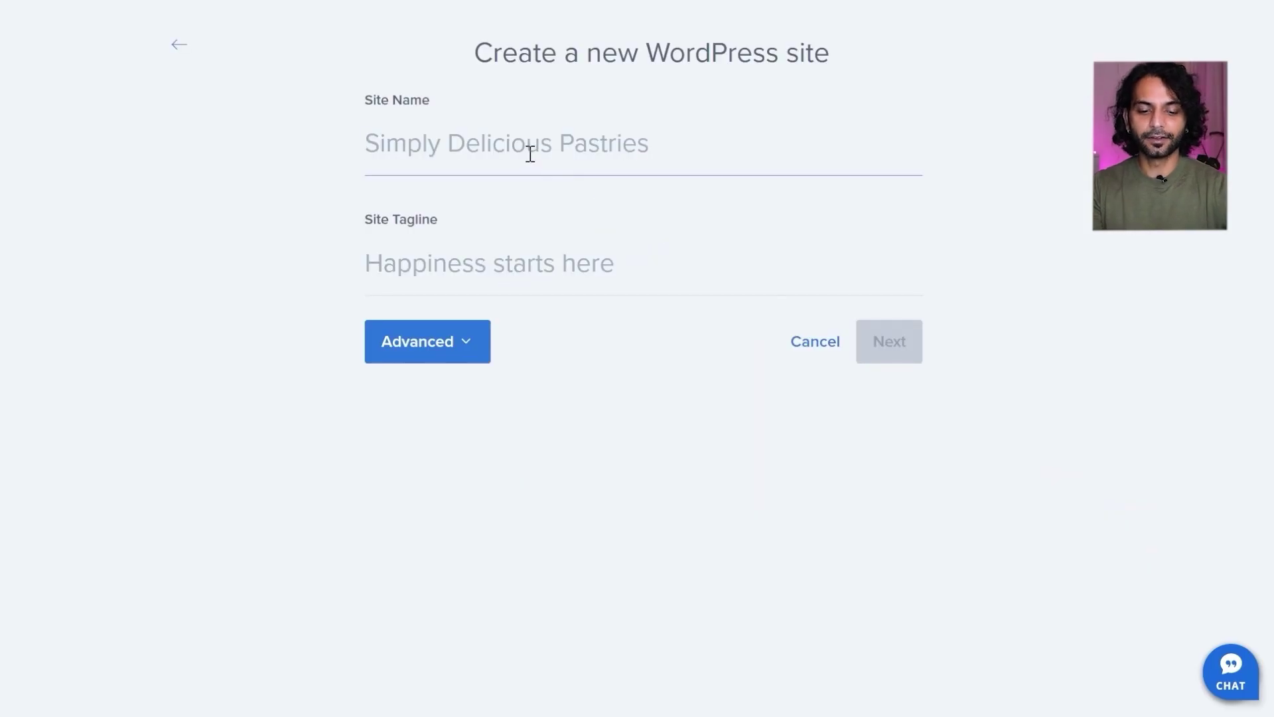
{"action": "type", "text": "Fit Life"}
{"action": "key", "text": "Tab"}
{"action": "type", "text": "My website"}
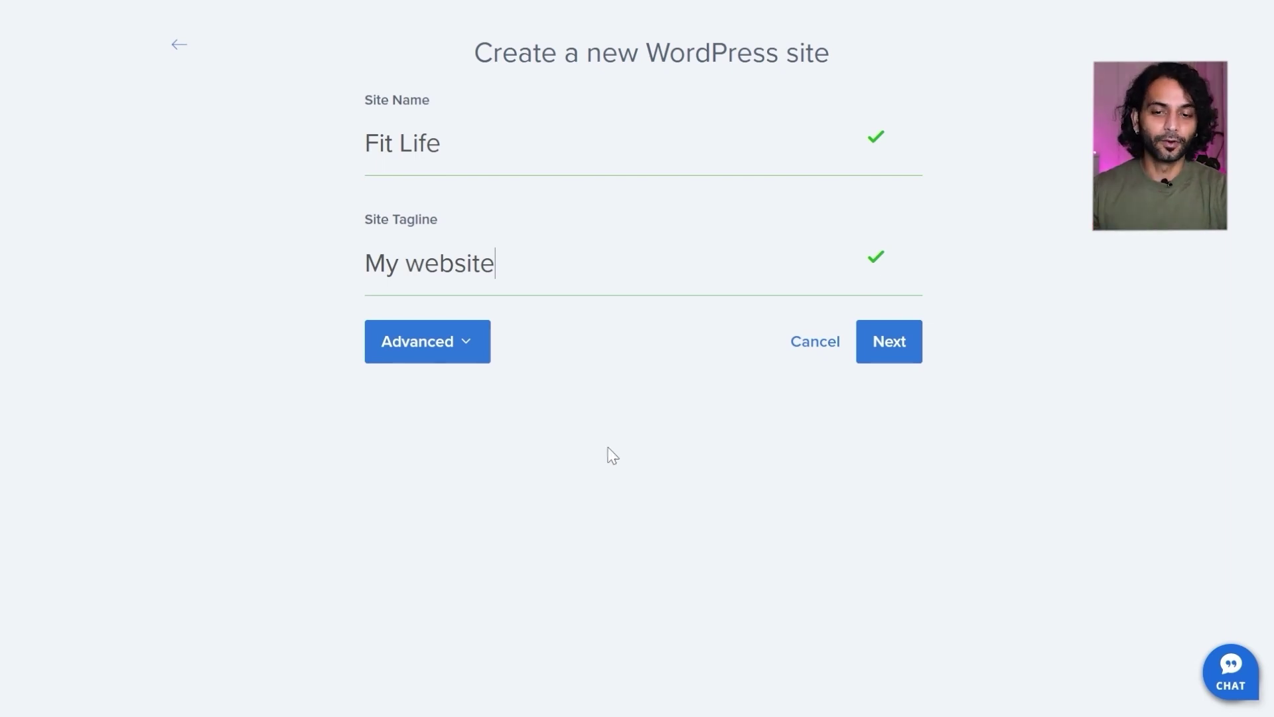
- Enter the admin email address and password, then continue to domain selection
{"action": "left_click", "coordinate": [464, 341]}
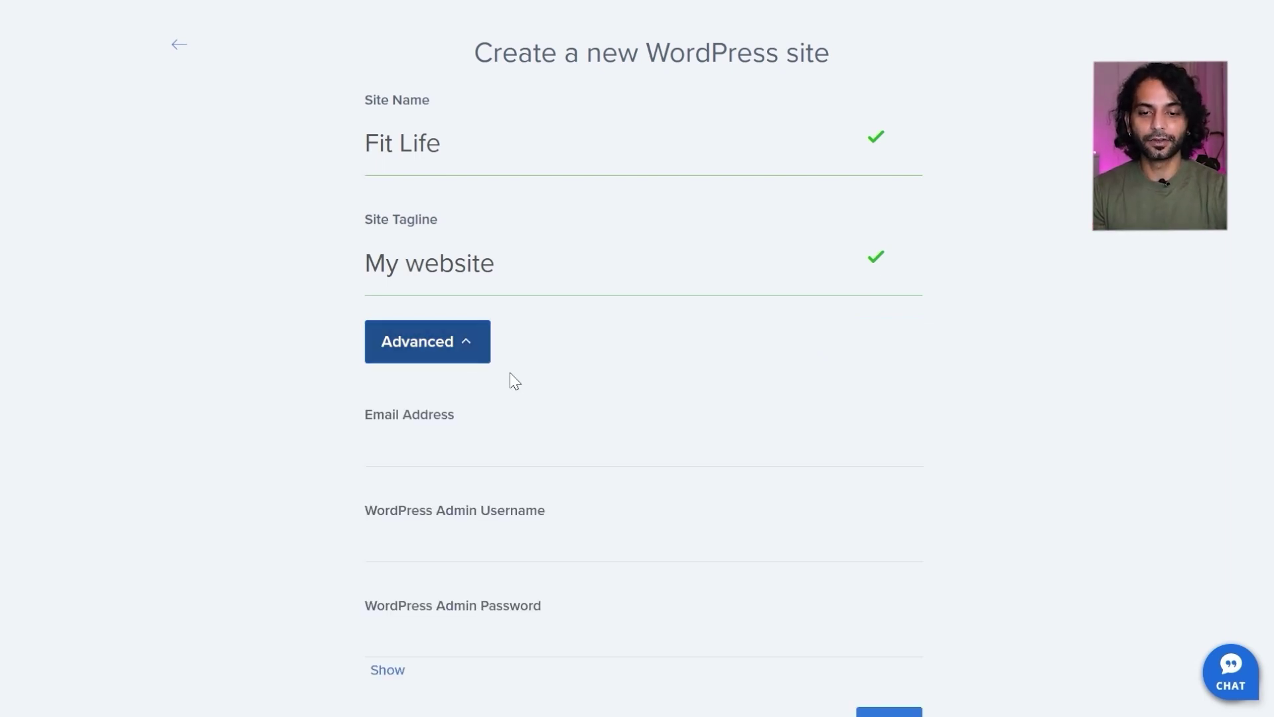
{"action": "scroll", "coordinate": [564, 431], "scroll_direction": "down", "scroll_amount": 1}
{"action": "left_click", "coordinate": [528, 401]}
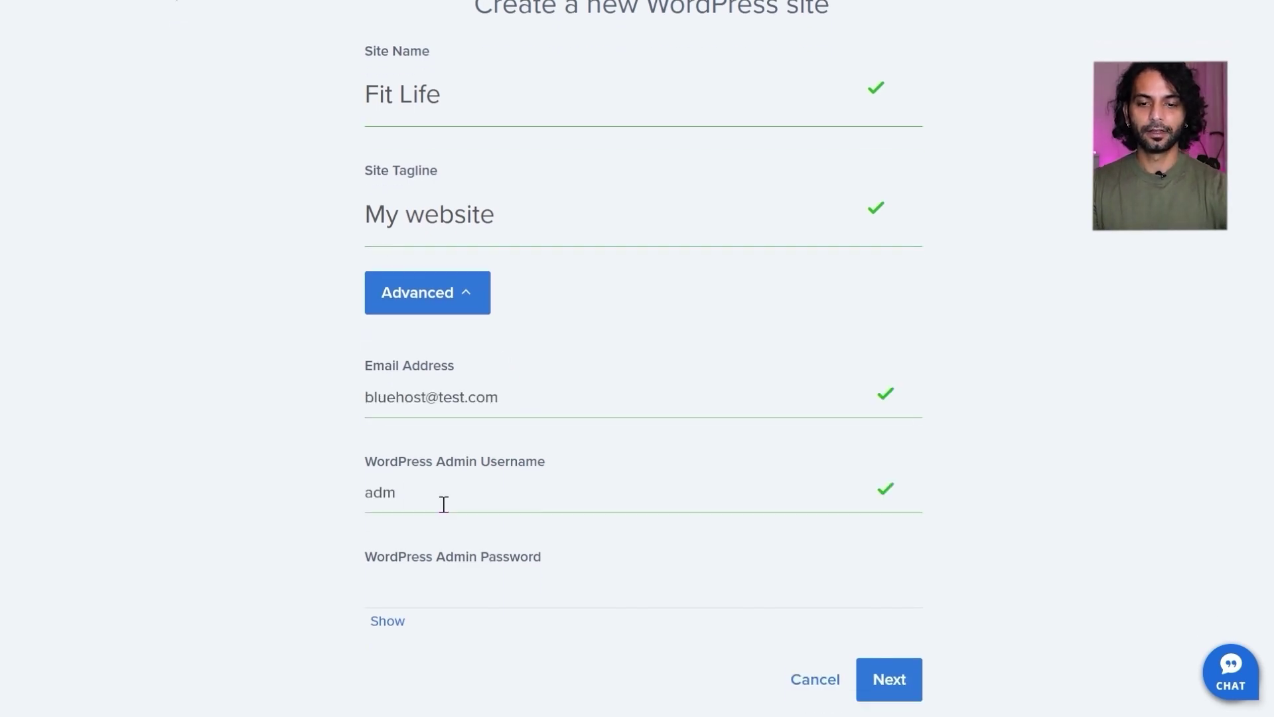
{"action": "type", "text": "in"}
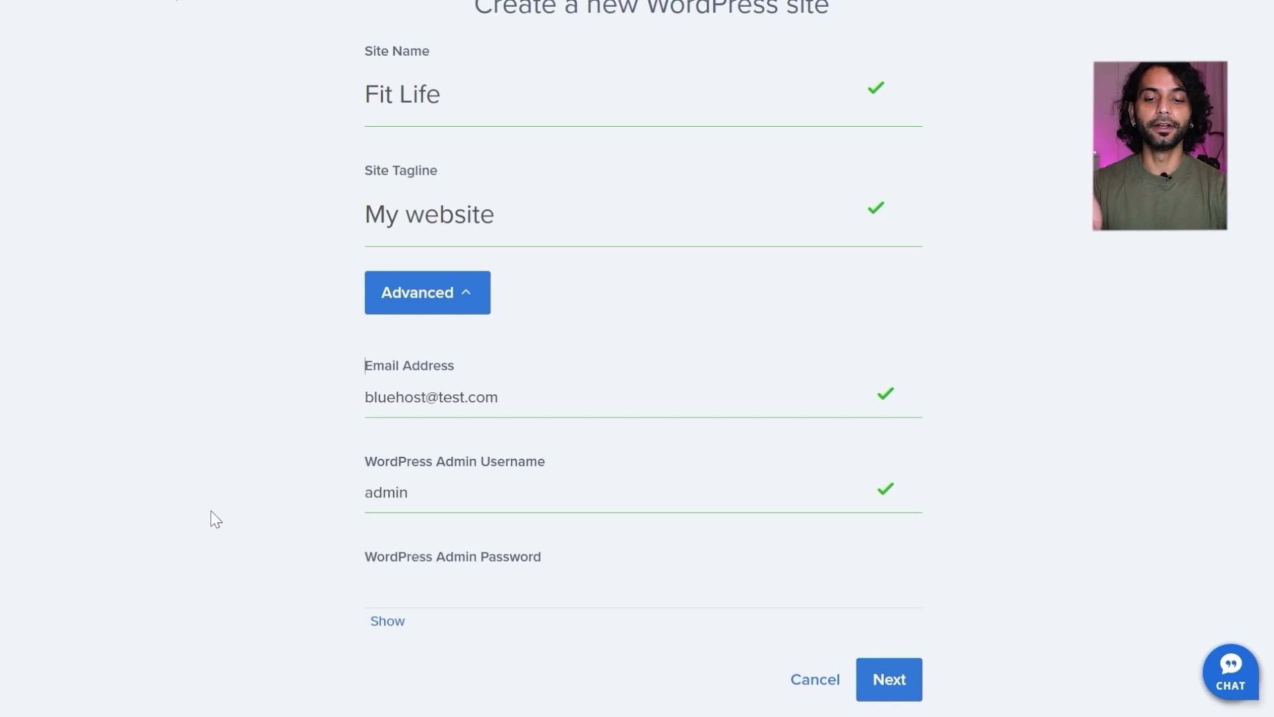
{"action": "left_click", "coordinate": [418, 592]}
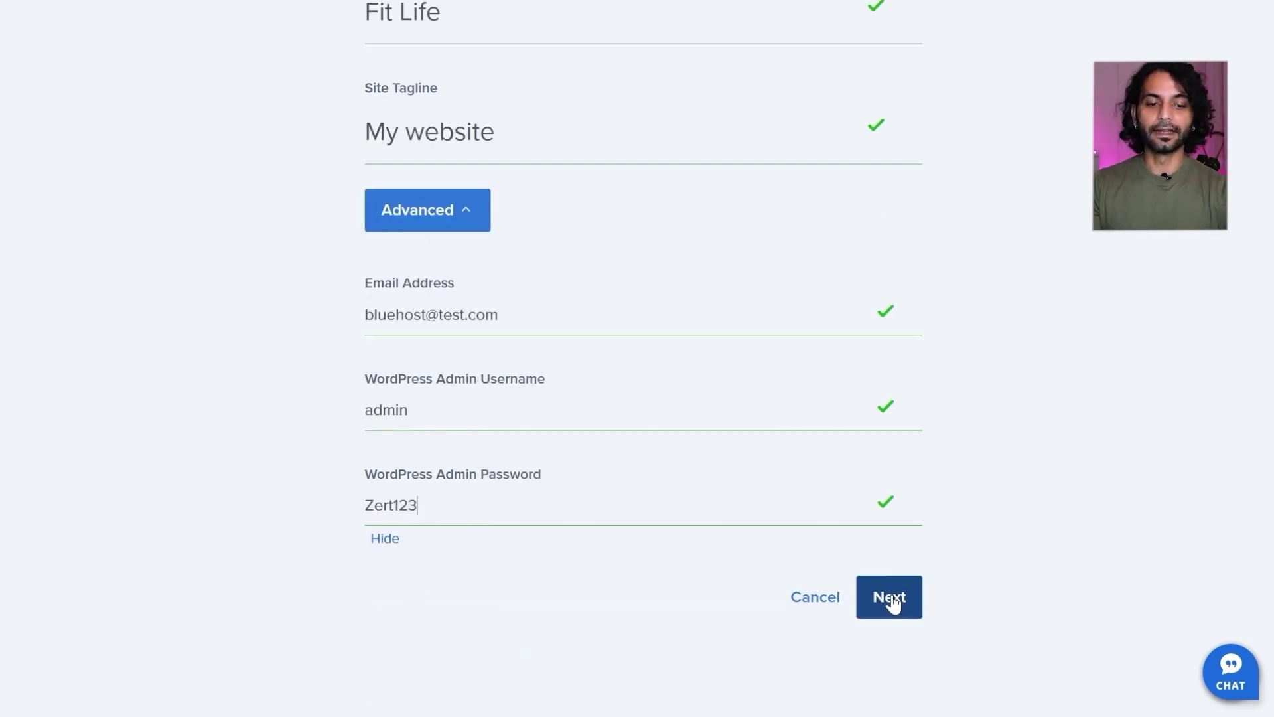
{"action": "left_click", "coordinate": [890, 600]}
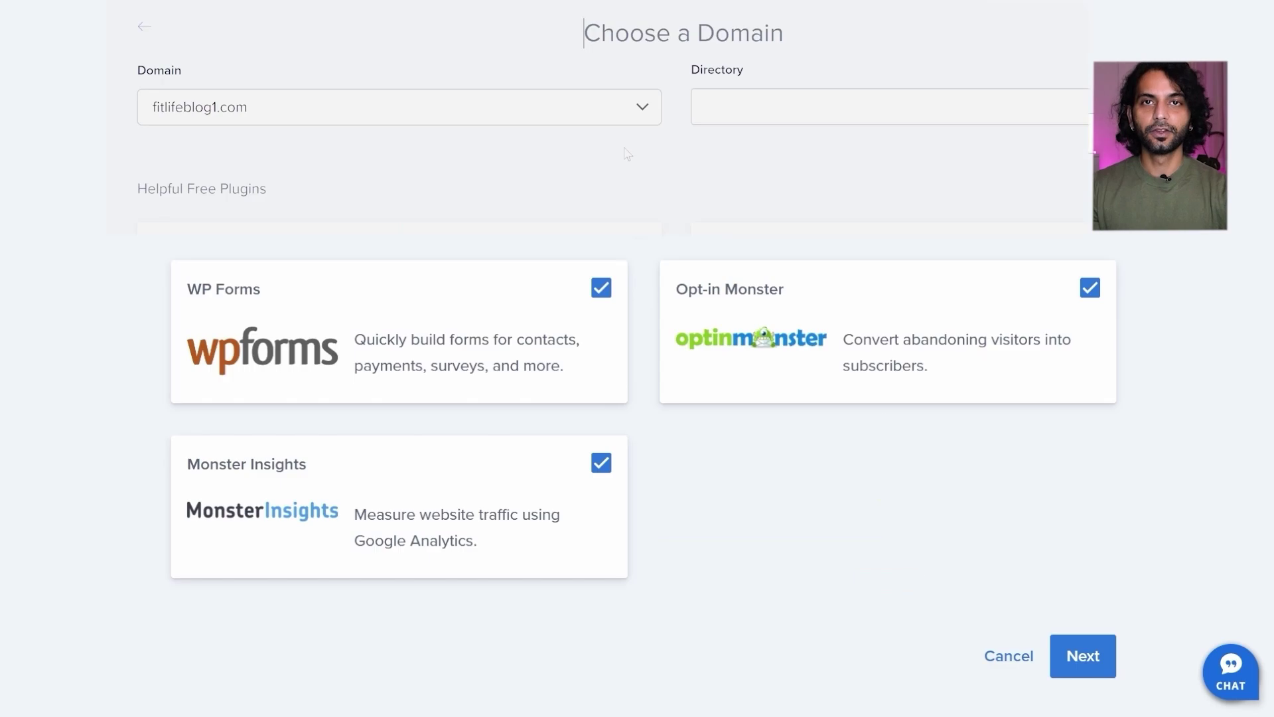
- Pick the temporary domain and leave out WP Forms, Monster Insights and Opt-in Monster
{"action": "left_click", "coordinate": [606, 106]}
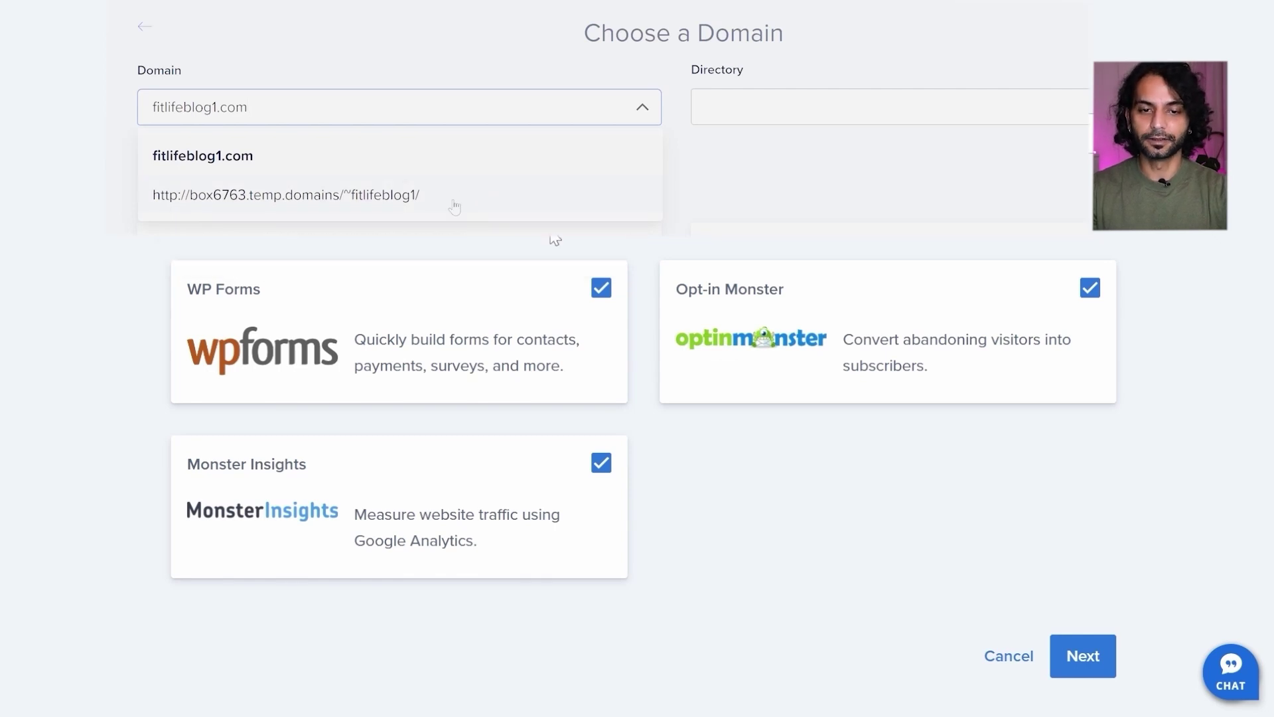
{"action": "left_click", "coordinate": [601, 290]}
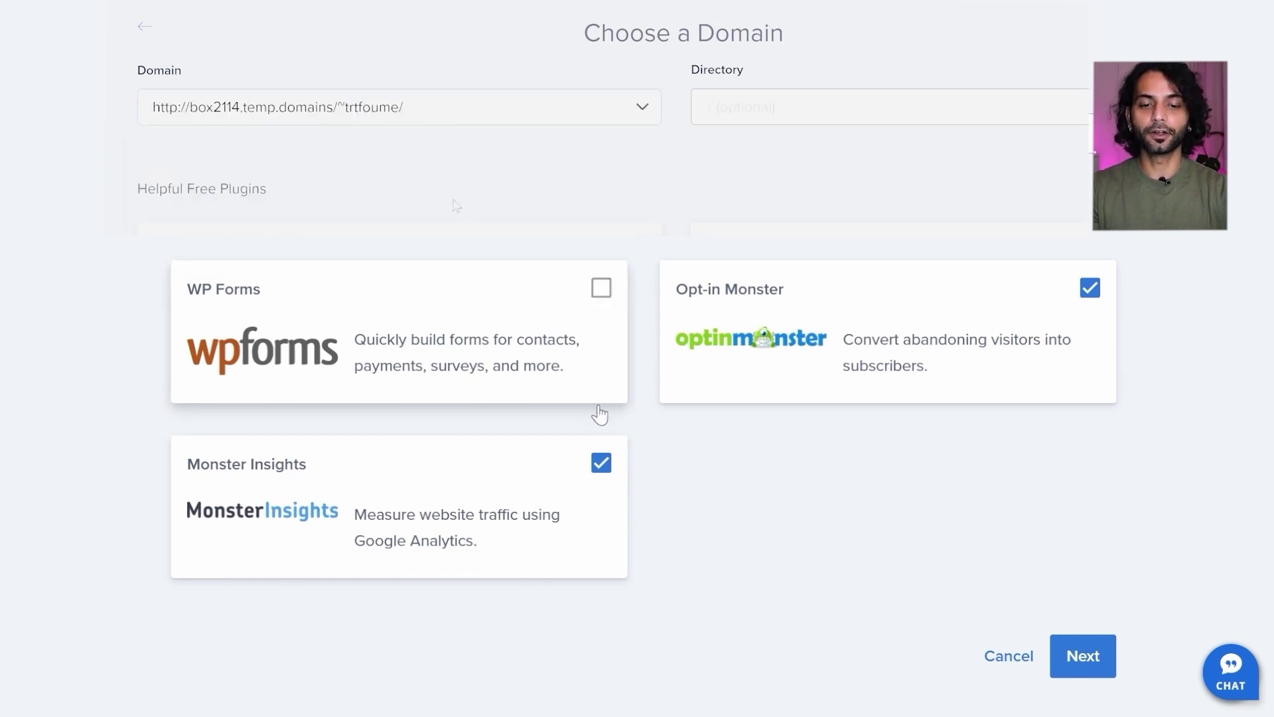
{"action": "left_click", "coordinate": [600, 467]}
{"action": "left_click", "coordinate": [1090, 290]}
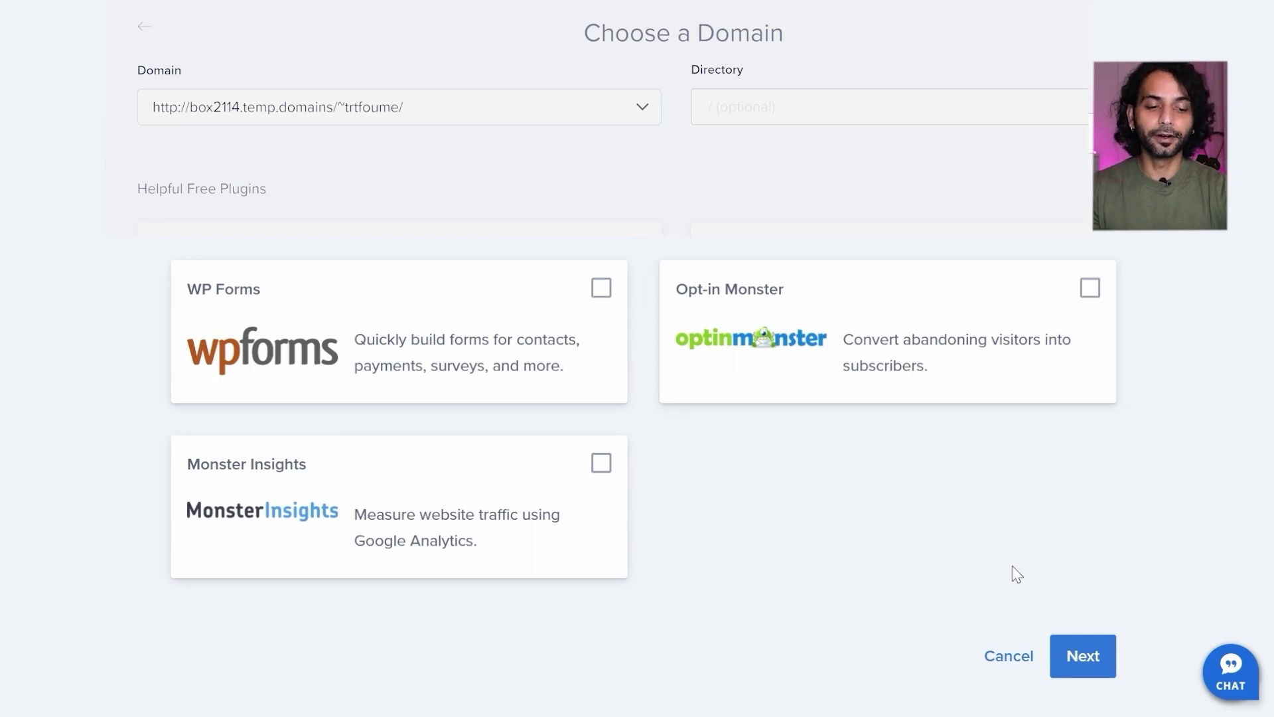
{"action": "left_click", "coordinate": [1083, 658]}
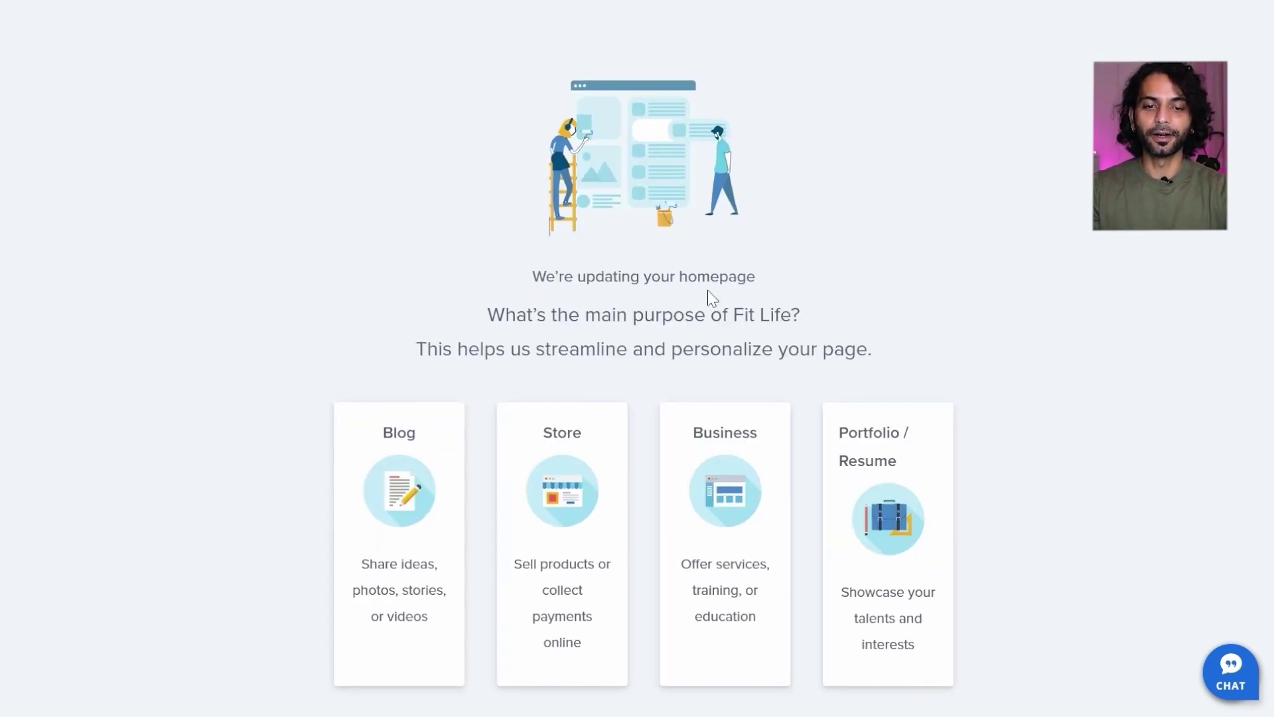
- Wait for the installation to finish, then log into the new Fit Life WordPress site
{"action": "scroll", "coordinate": [832, 302], "scroll_direction": "down", "scroll_amount": 2}
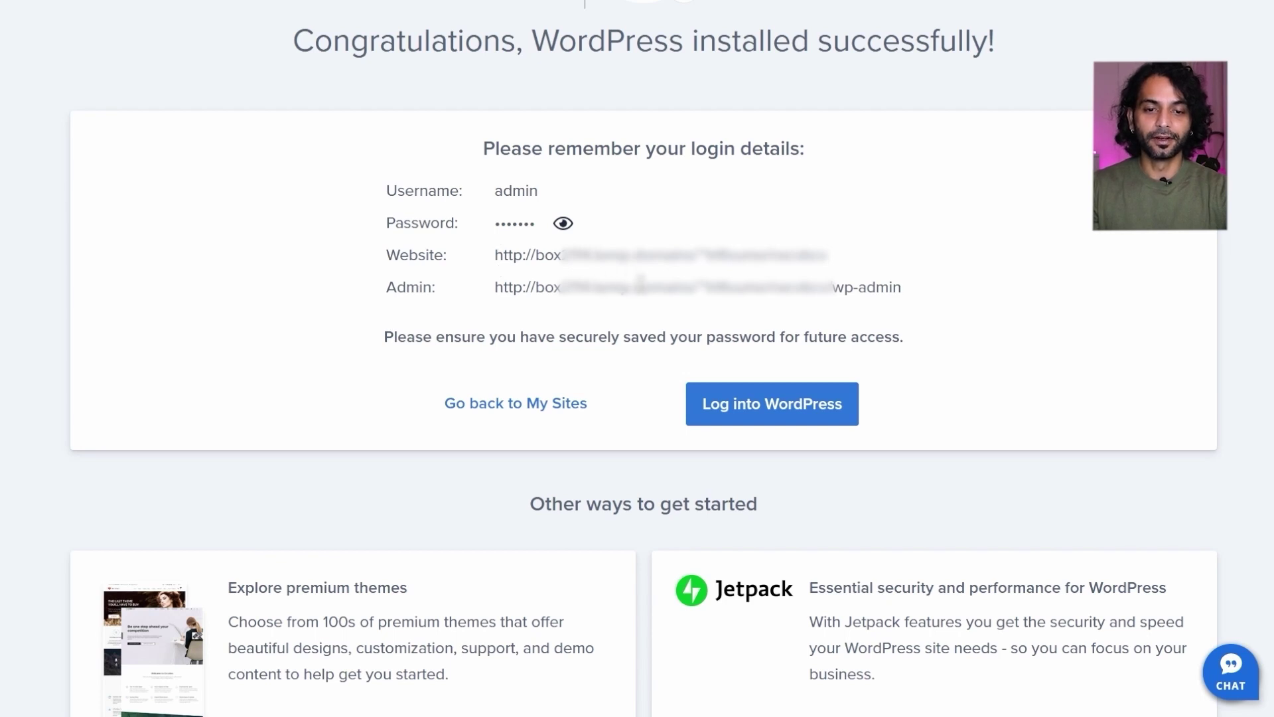
{"action": "left_click", "coordinate": [757, 407]}
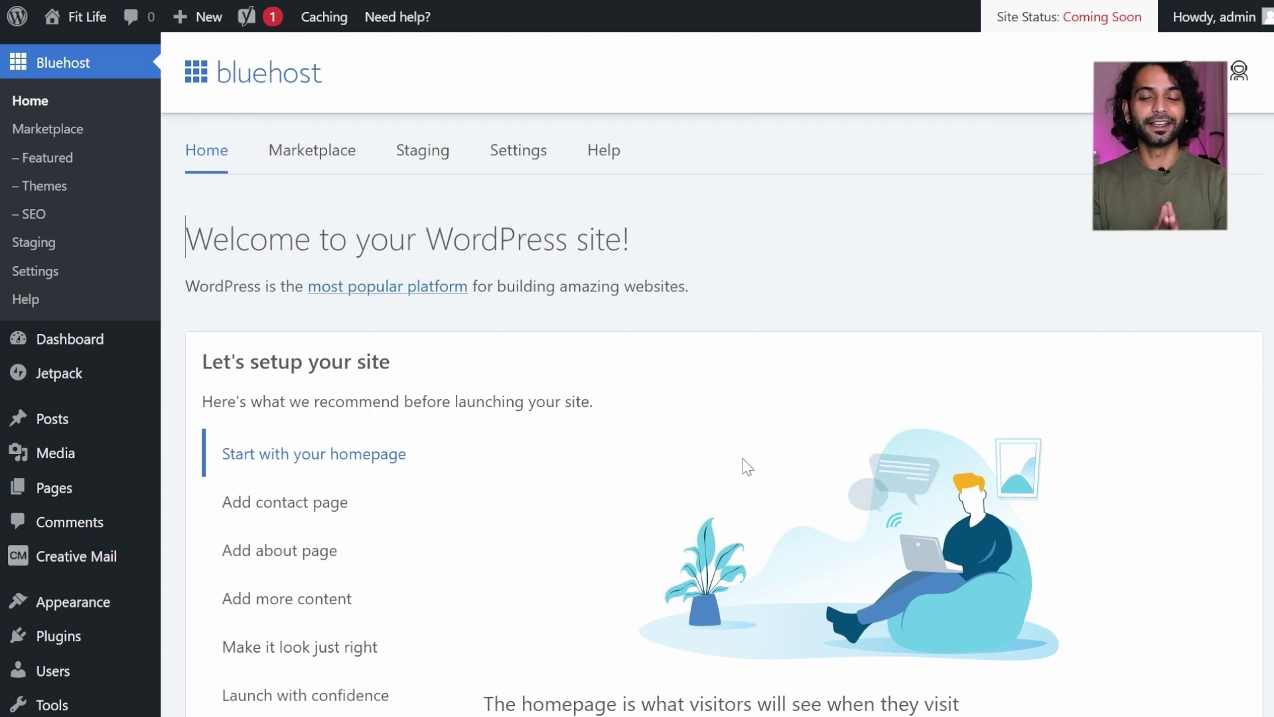
- Search Add New Plugins for 'wp re', then install and activate WP Reset
{"action": "scroll", "coordinate": [330, 400], "scroll_direction": "down", "scroll_amount": 3}
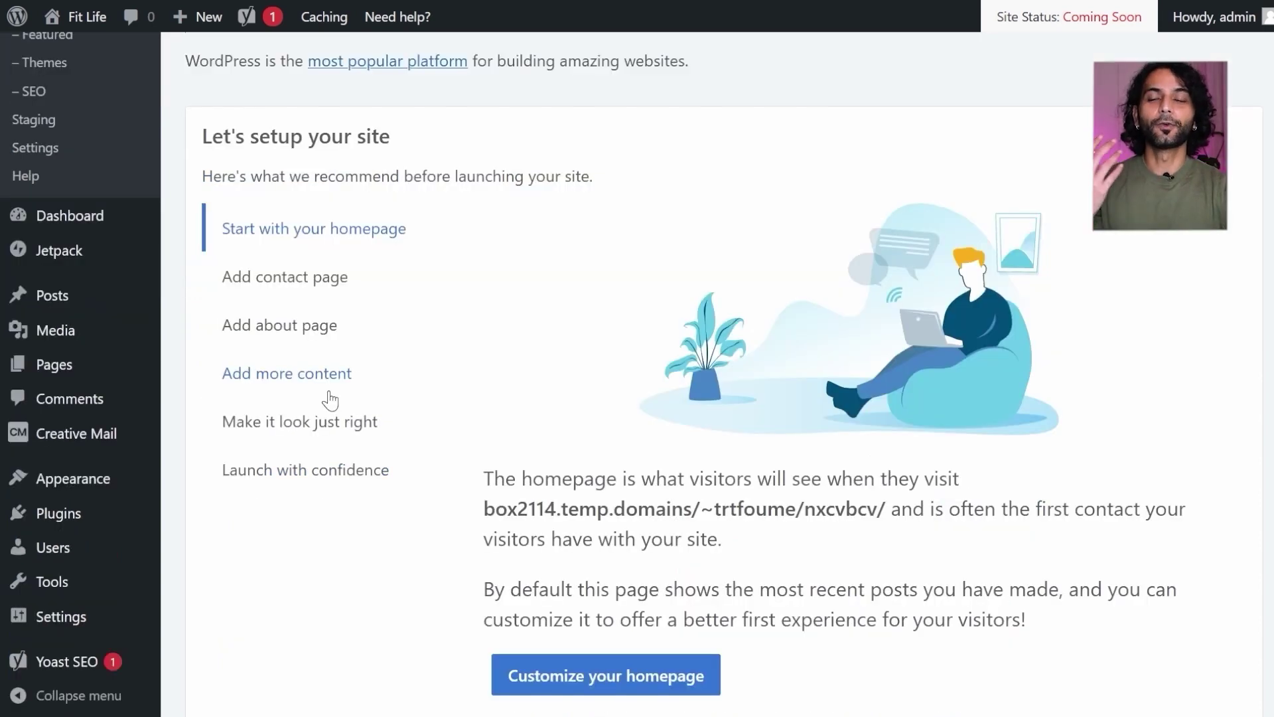
{"action": "mouse_move", "coordinate": [73, 517]}
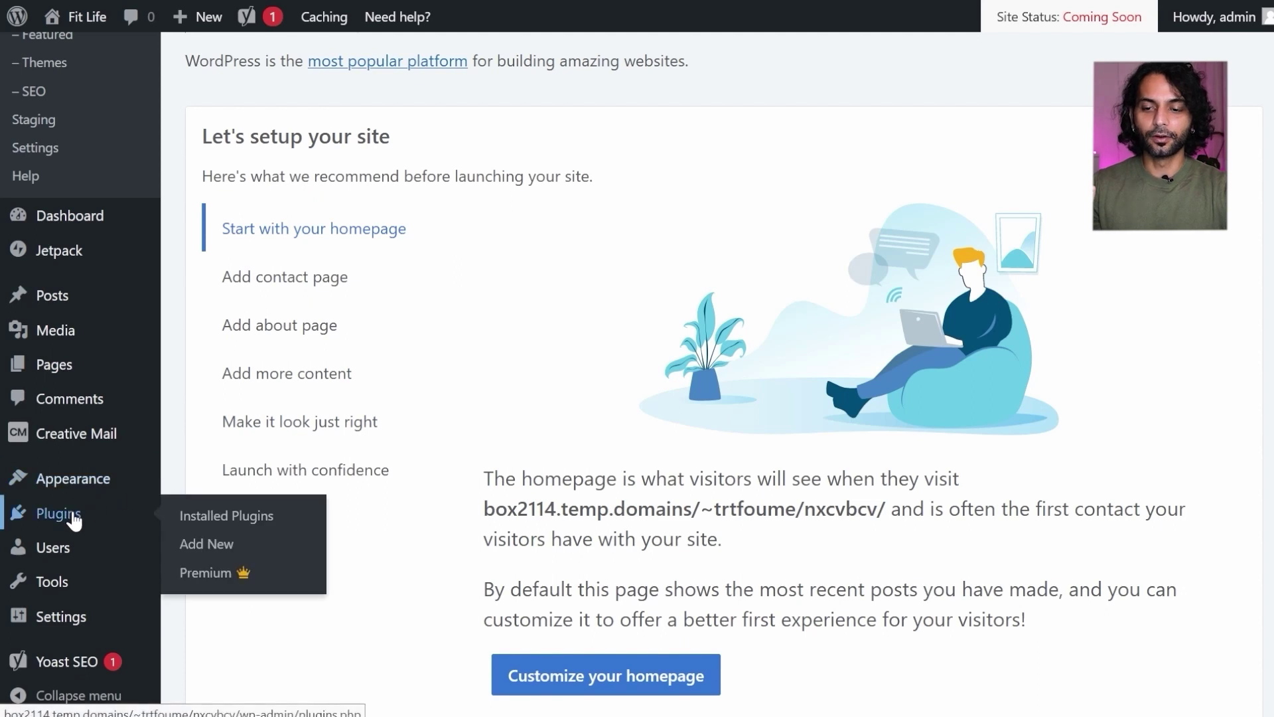
{"action": "left_click", "coordinate": [229, 553]}
{"action": "left_click", "coordinate": [1057, 170]}
{"action": "type", "text": "wp re"}
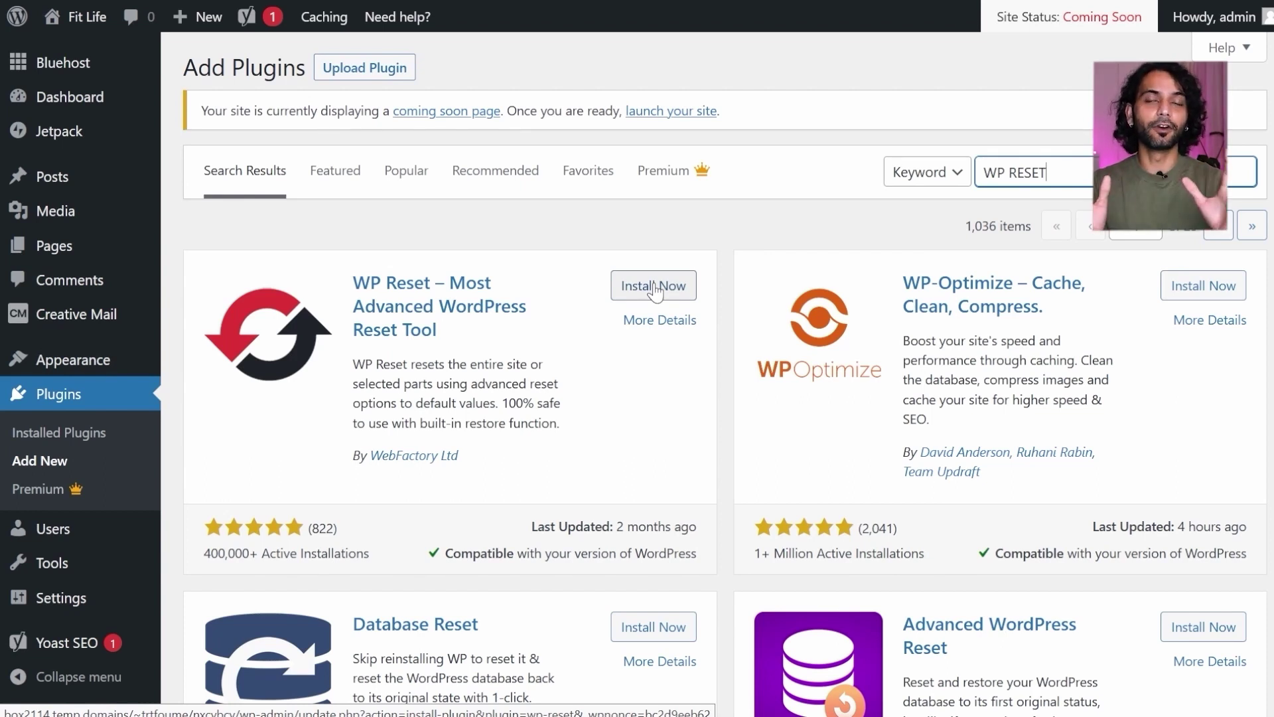
{"action": "left_click", "coordinate": [654, 287]}
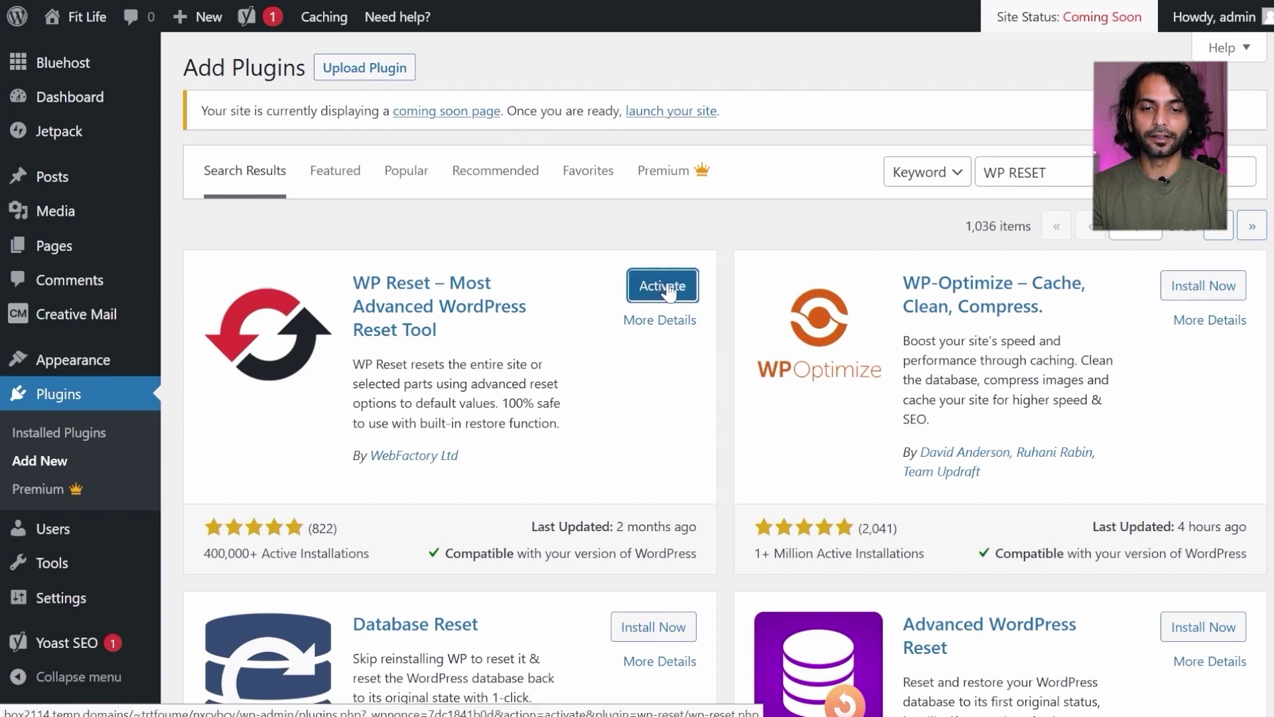
{"action": "left_click", "coordinate": [667, 290]}
{"action": "mouse_move", "coordinate": [102, 562]}
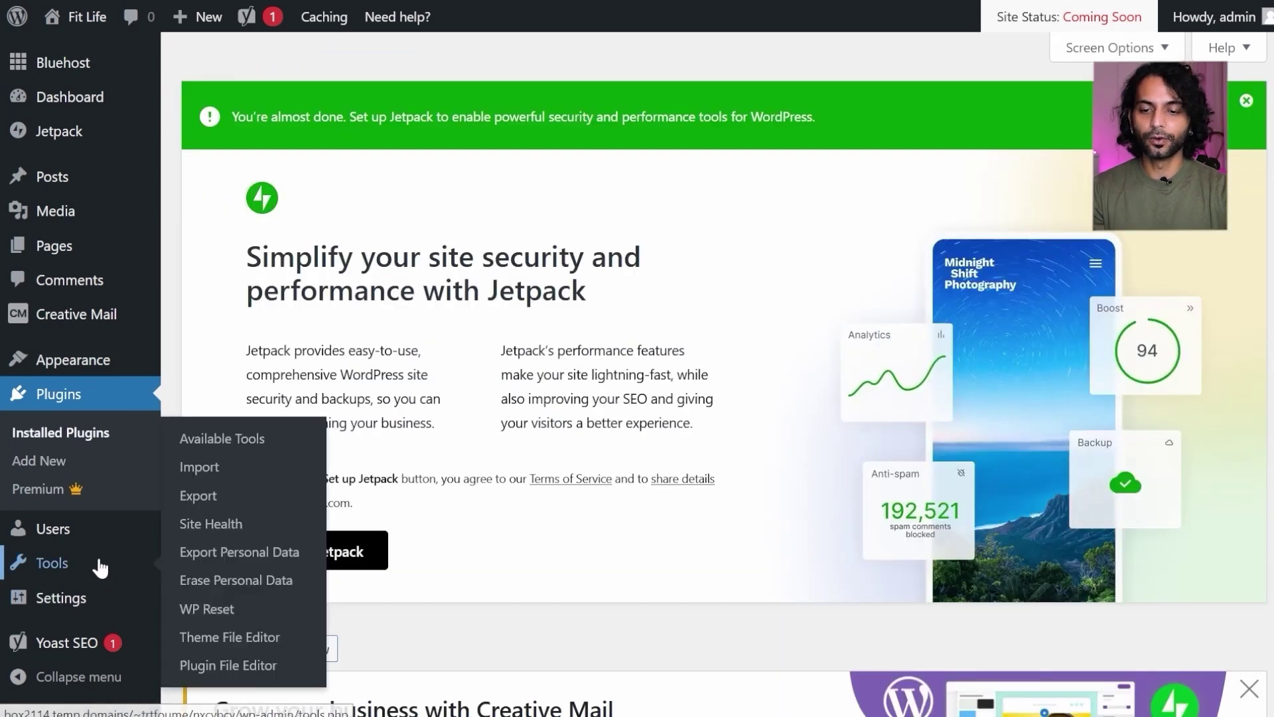
- Run WP Reset's Site Reset, confirming with 'reset' and Reset WordPress
{"action": "left_click", "coordinate": [234, 608]}
{"action": "scroll", "coordinate": [312, 451], "scroll_direction": "down", "scroll_amount": 15}
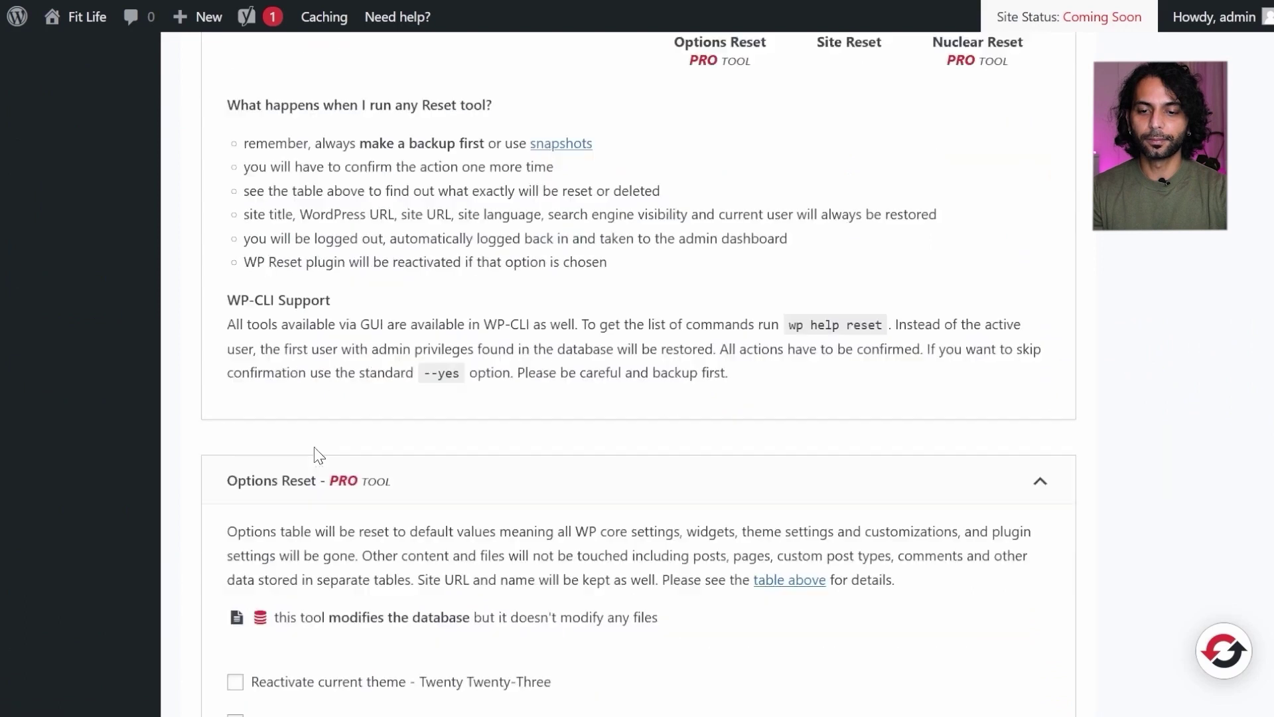
{"action": "left_click", "coordinate": [316, 378]}
{"action": "type", "text": "reset"}
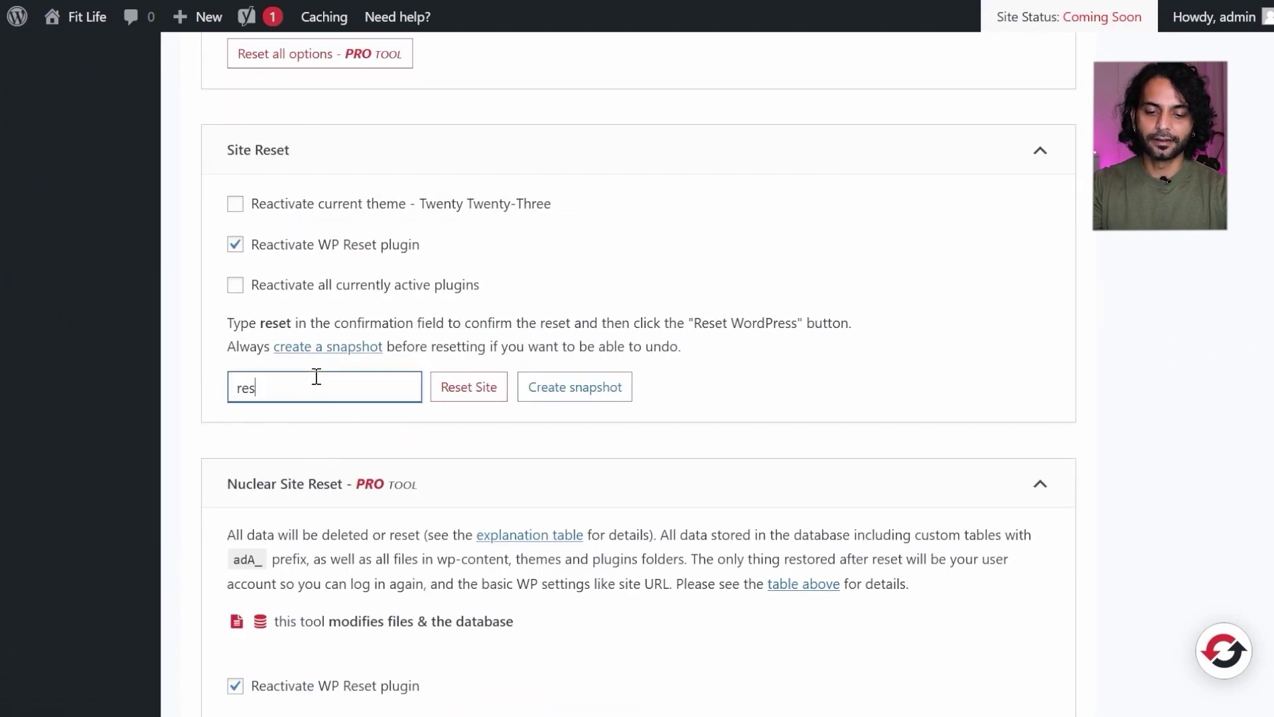
{"action": "left_click", "coordinate": [469, 389]}
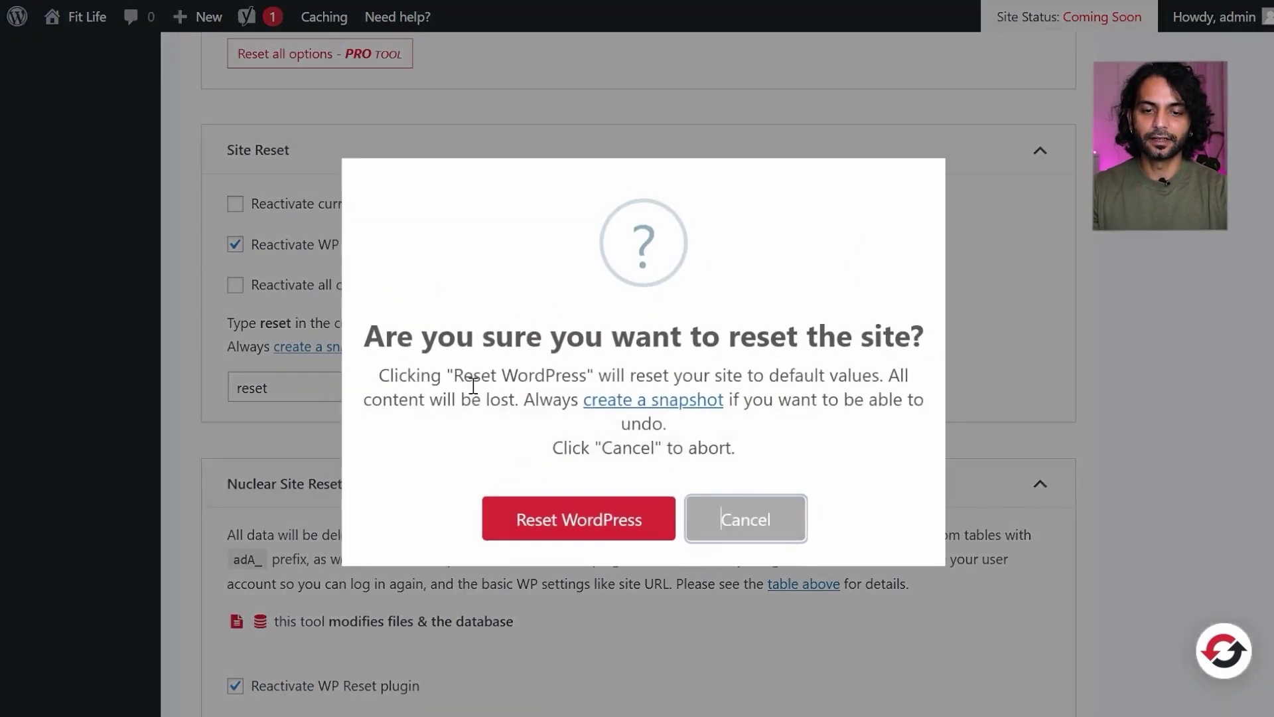
{"action": "left_click", "coordinate": [579, 521]}
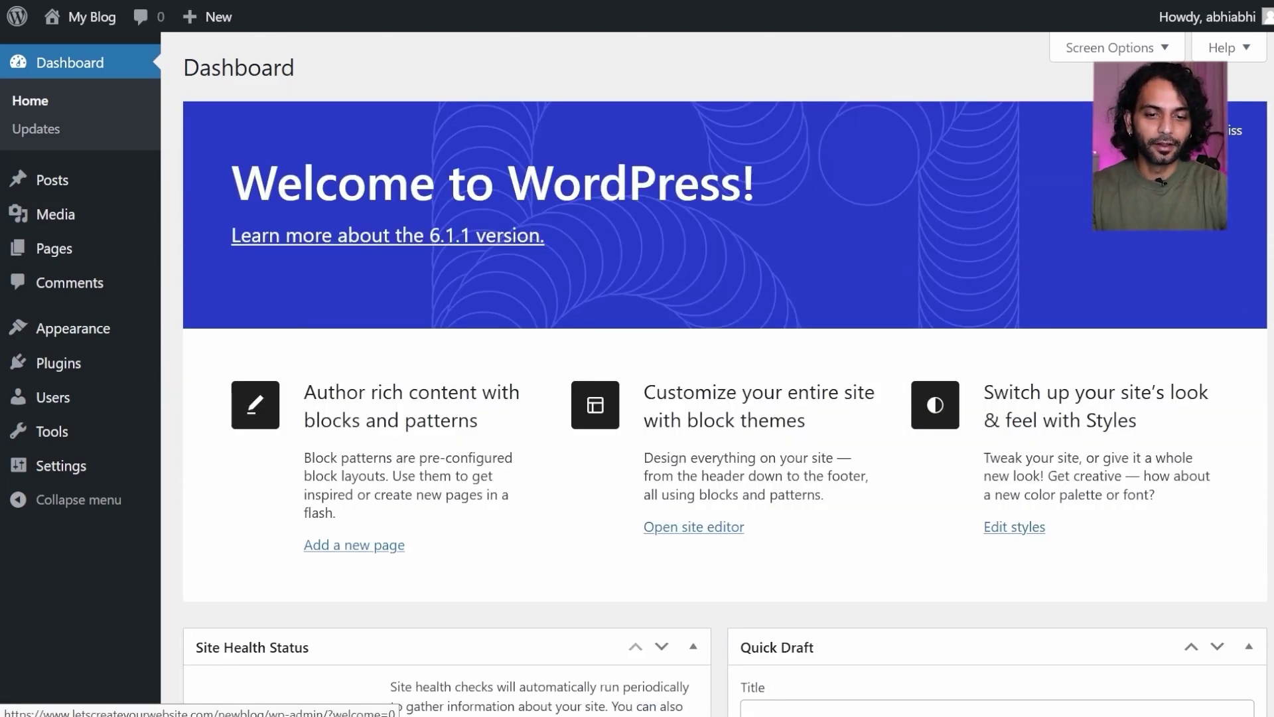
- Close the Welcome panel and collapse Site Health Status, At a Glance, Activity, Quick Draft and Events boxes
{"action": "left_click", "coordinate": [1231, 131]}
{"action": "left_click", "coordinate": [693, 114]}
{"action": "left_click", "coordinate": [693, 171]}
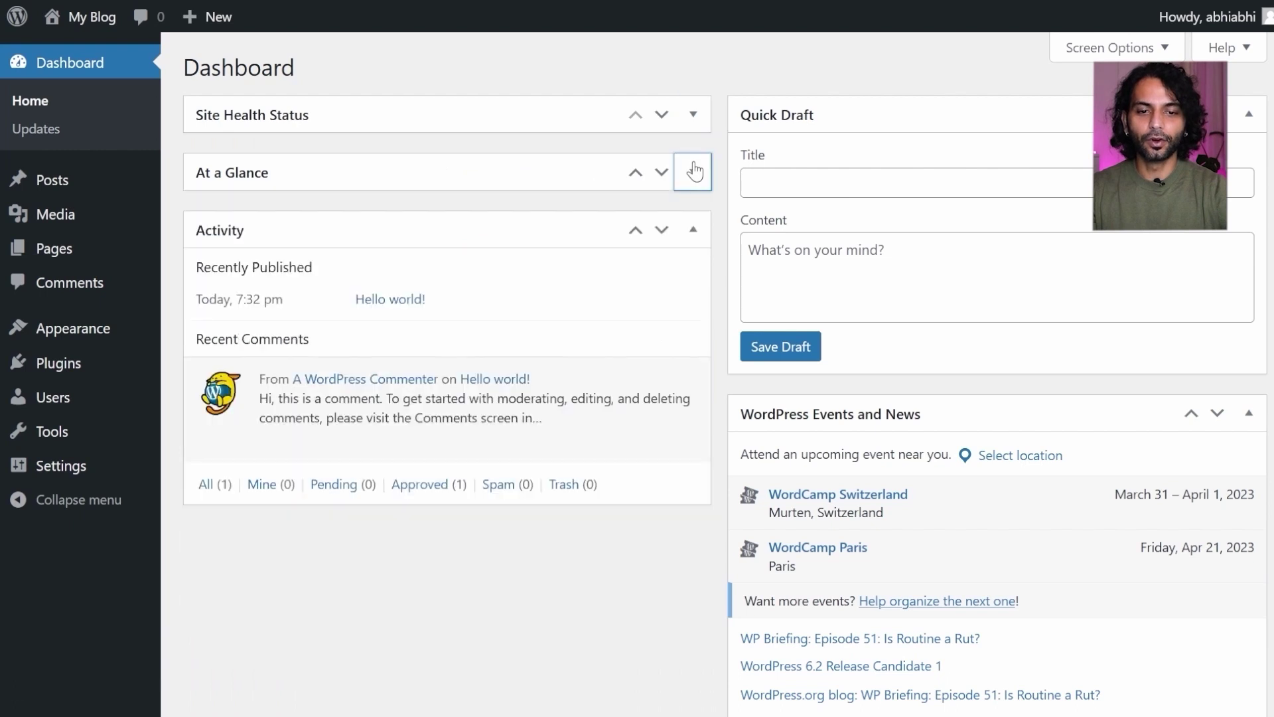
{"action": "left_click", "coordinate": [693, 230]}
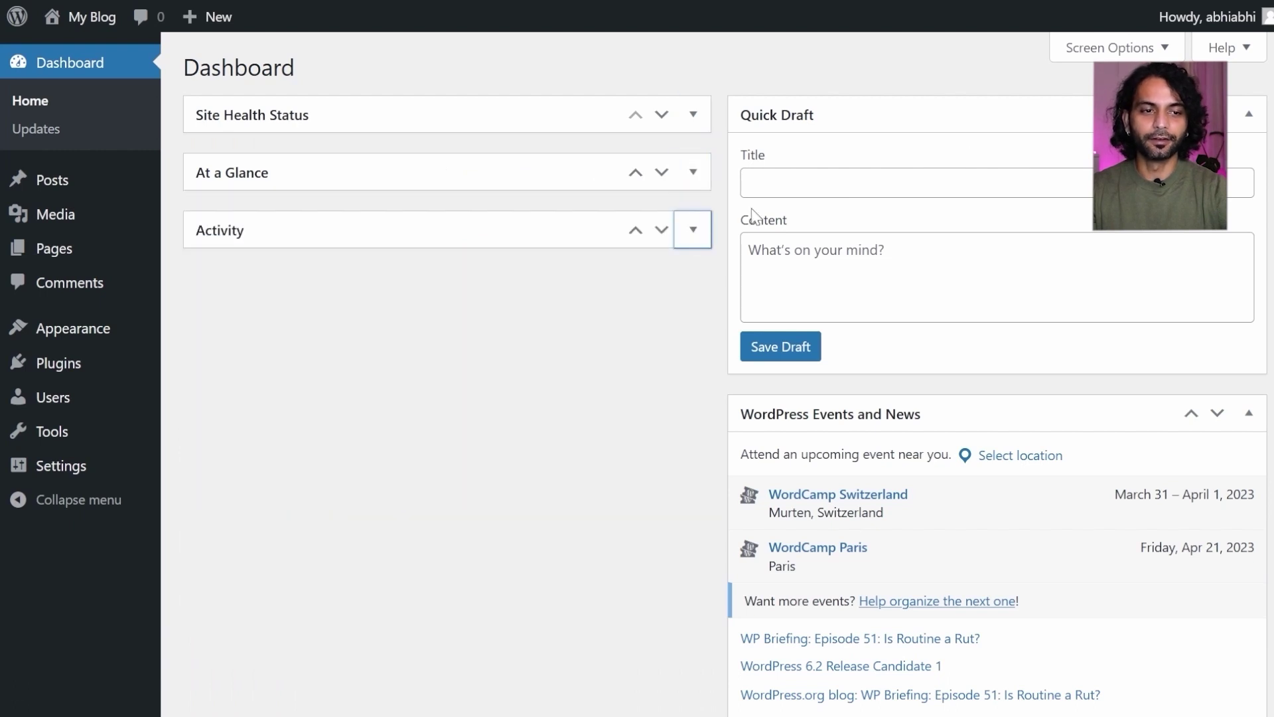
{"action": "left_click", "coordinate": [1251, 118]}
{"action": "left_click", "coordinate": [1251, 178]}
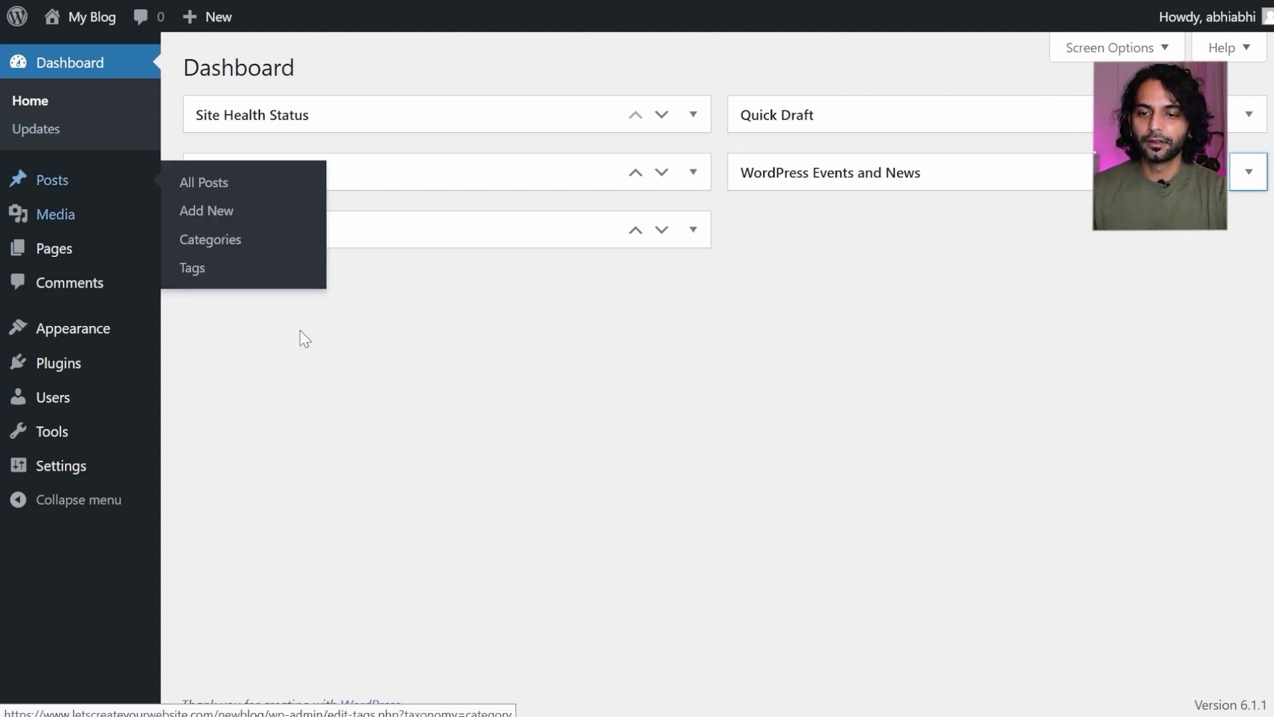
{"action": "mouse_move", "coordinate": [83, 177]}
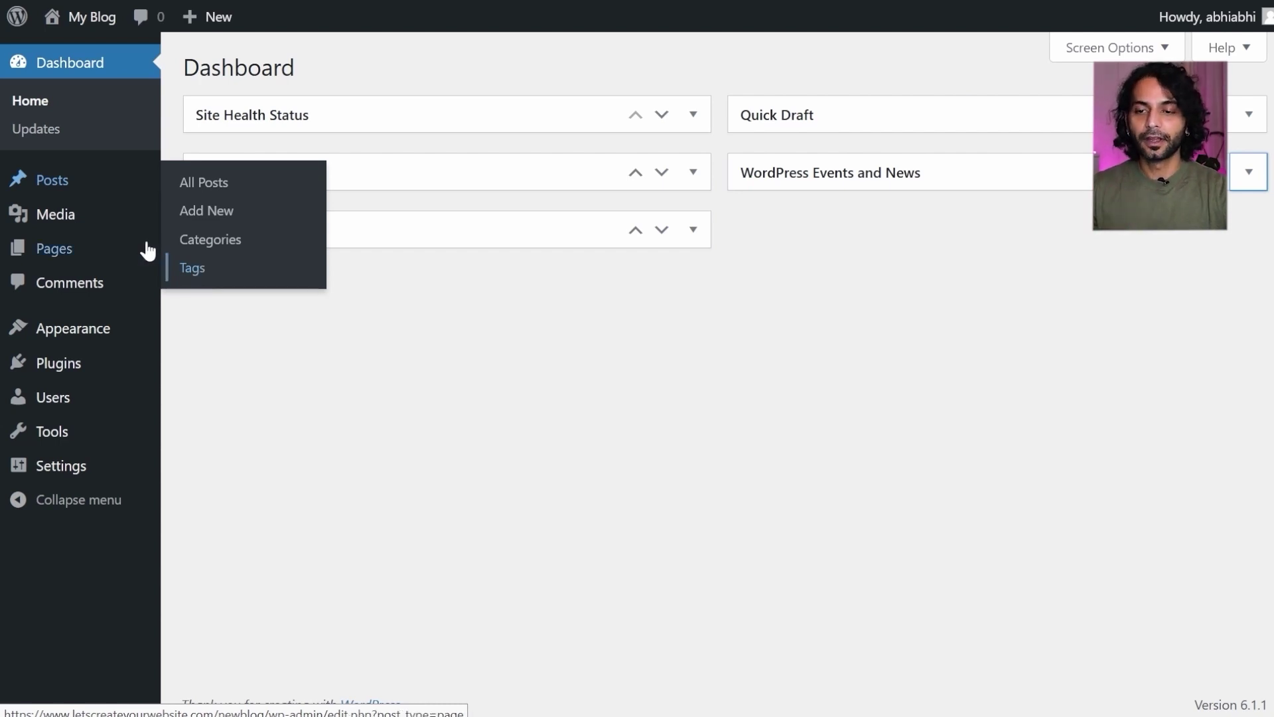
{"action": "mouse_move", "coordinate": [97, 225]}
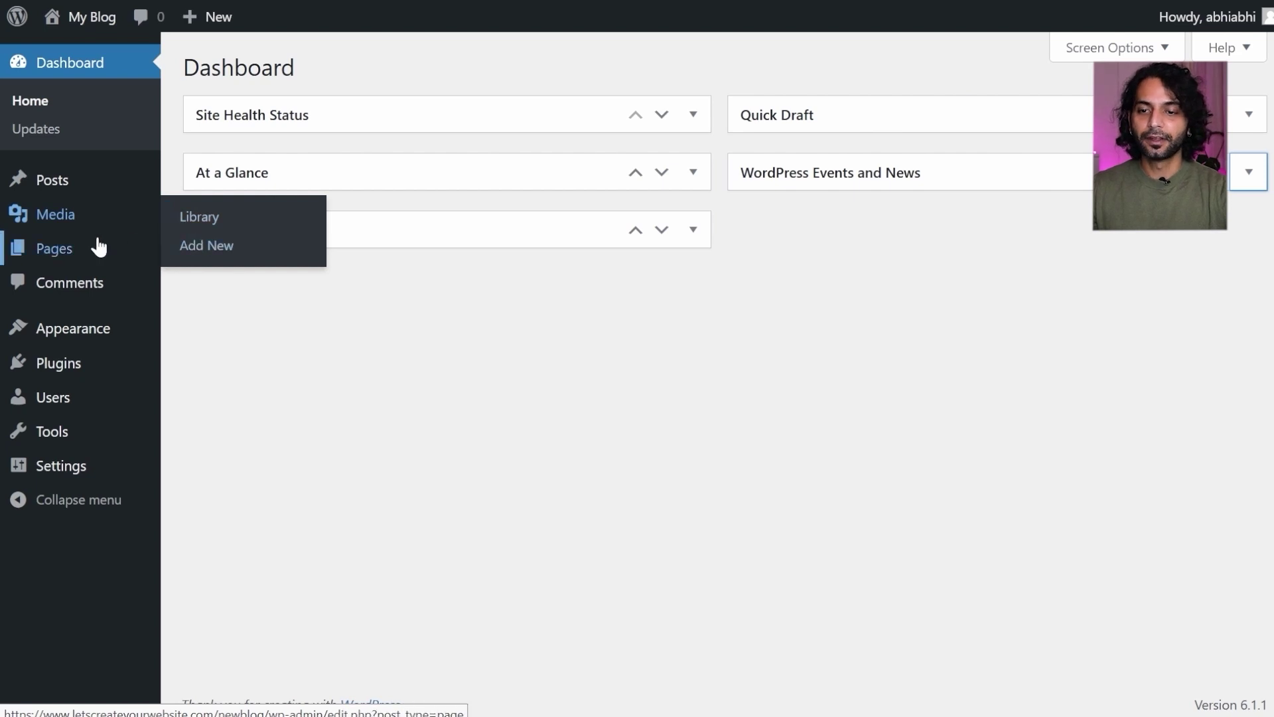
{"action": "mouse_move", "coordinate": [83, 253]}
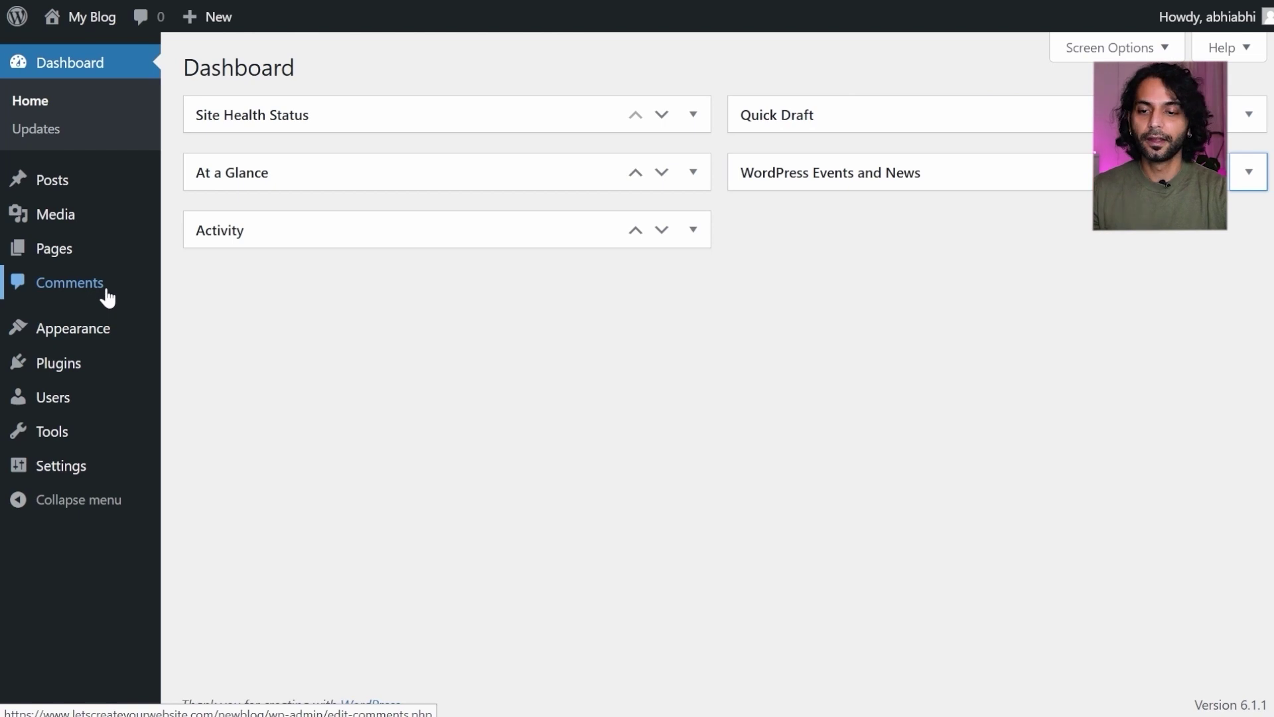
{"action": "mouse_move", "coordinate": [100, 340]}
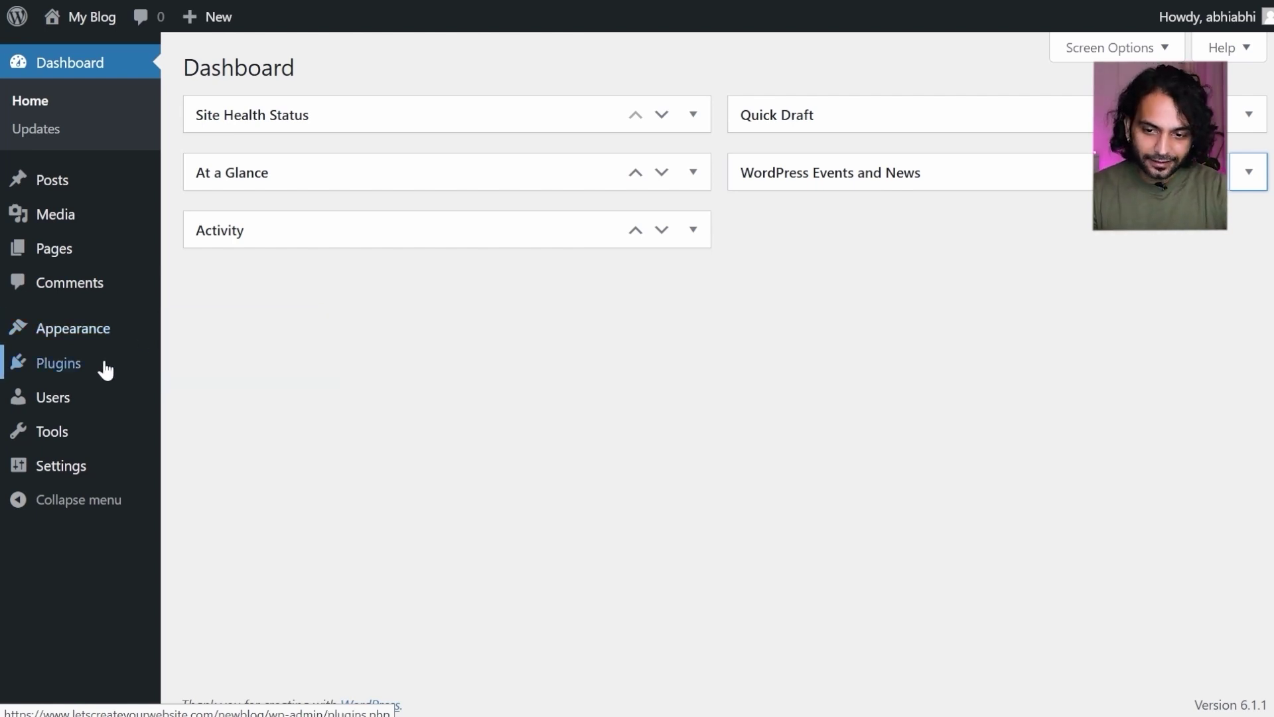
{"action": "mouse_move", "coordinate": [105, 370]}
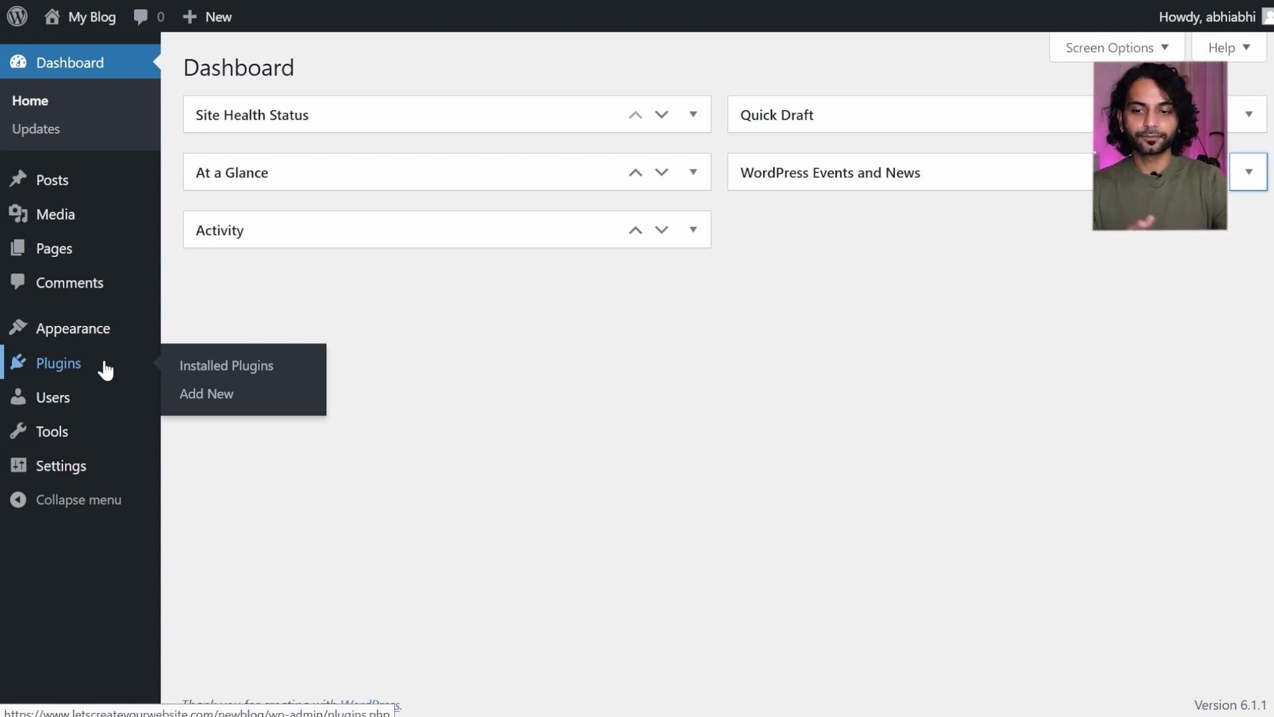
{"action": "mouse_move", "coordinate": [99, 405]}
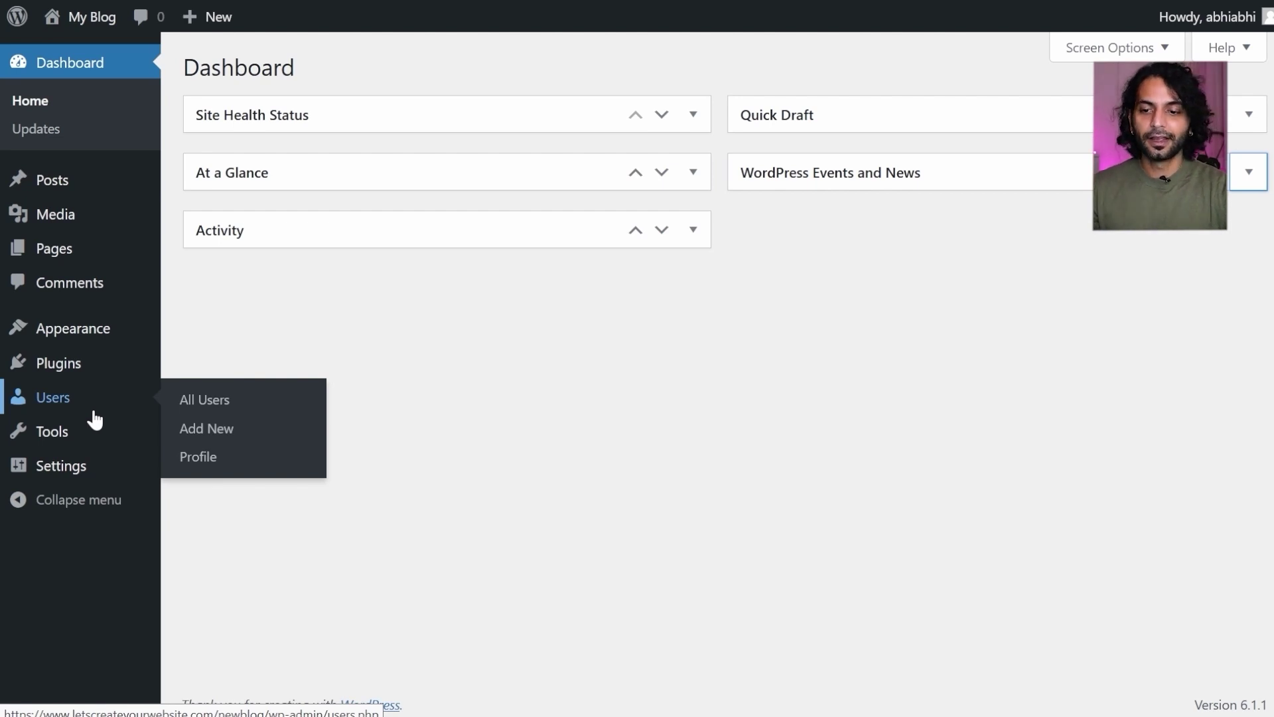
{"action": "mouse_move", "coordinate": [93, 435]}
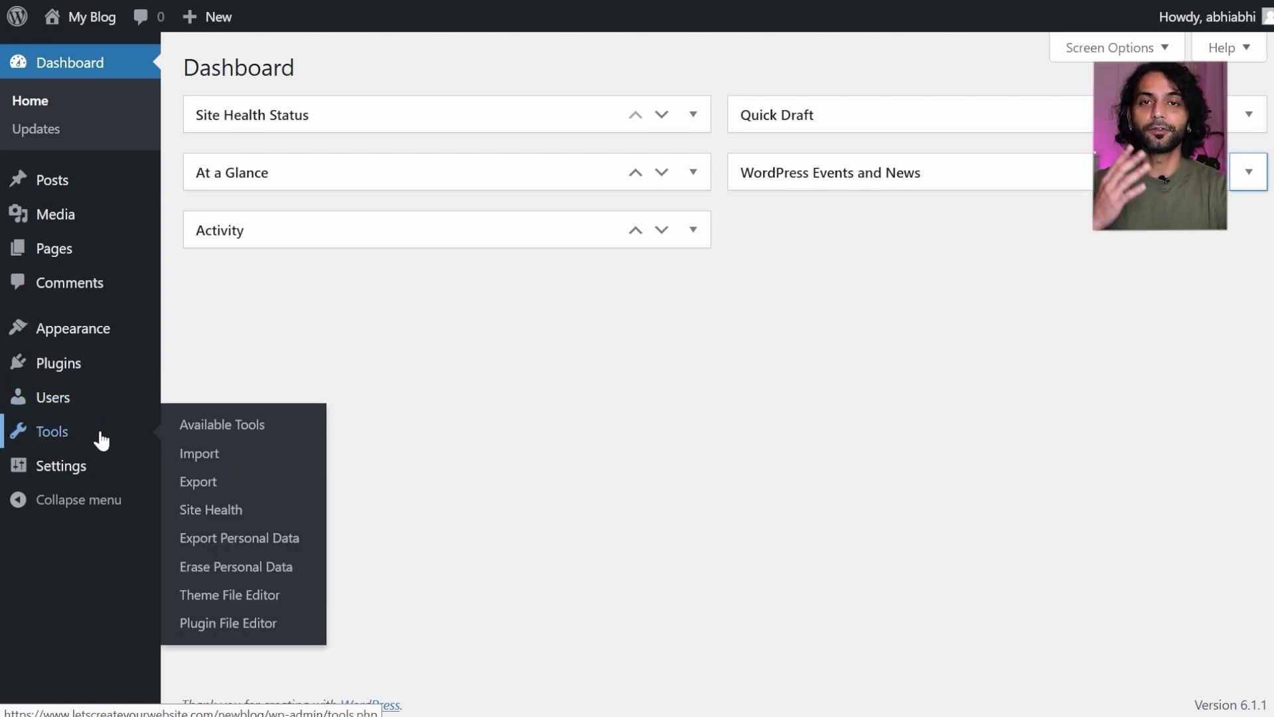
{"action": "mouse_move", "coordinate": [96, 471]}
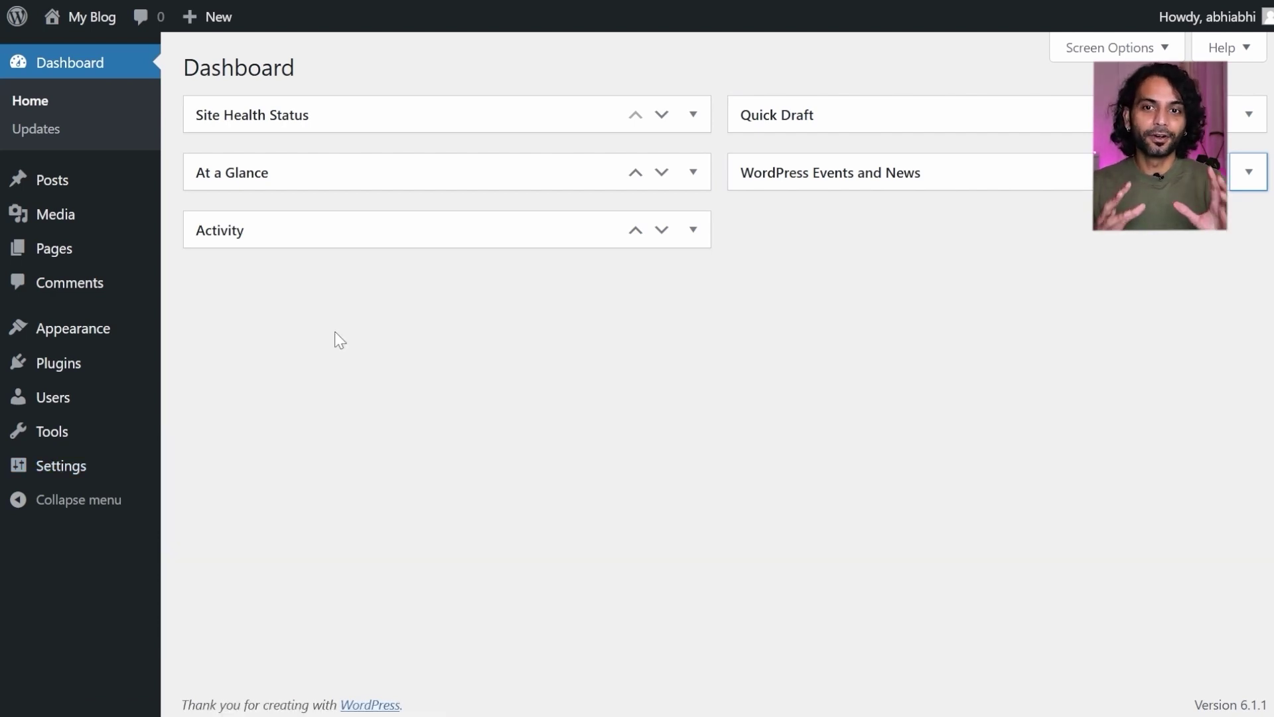
{"action": "mouse_move", "coordinate": [86, 20]}
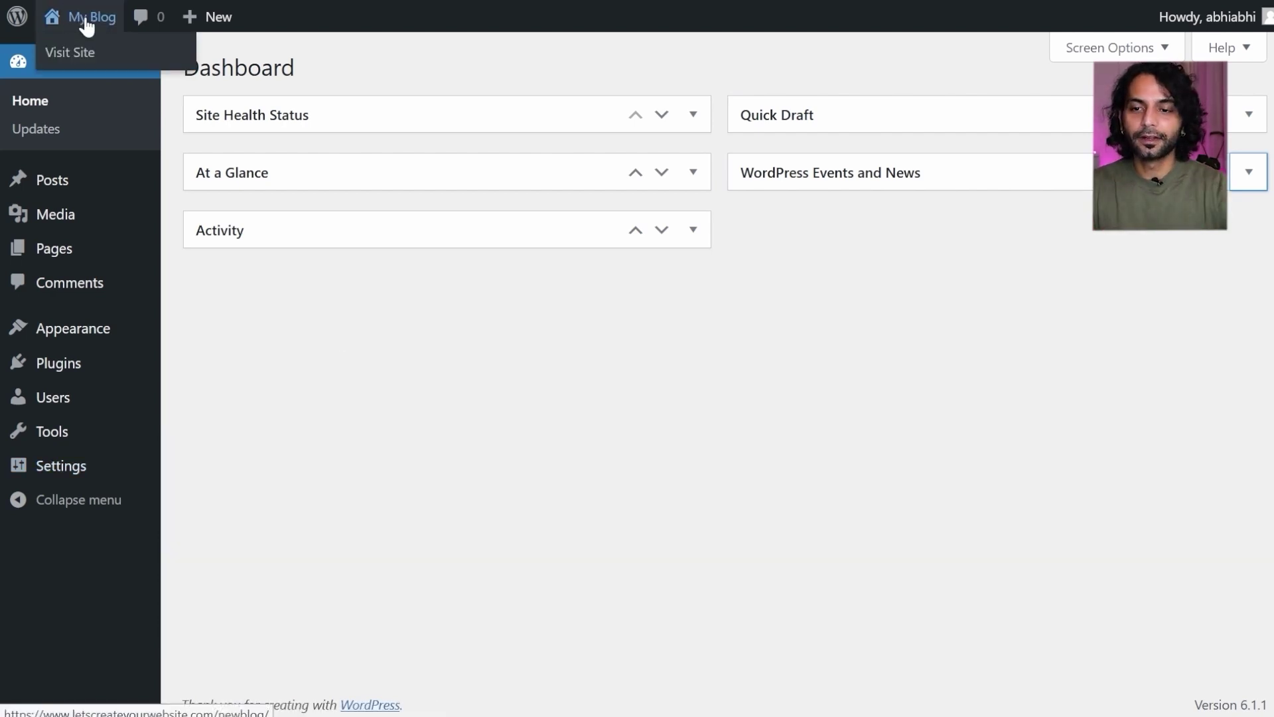
{"action": "left_click", "coordinate": [85, 52]}
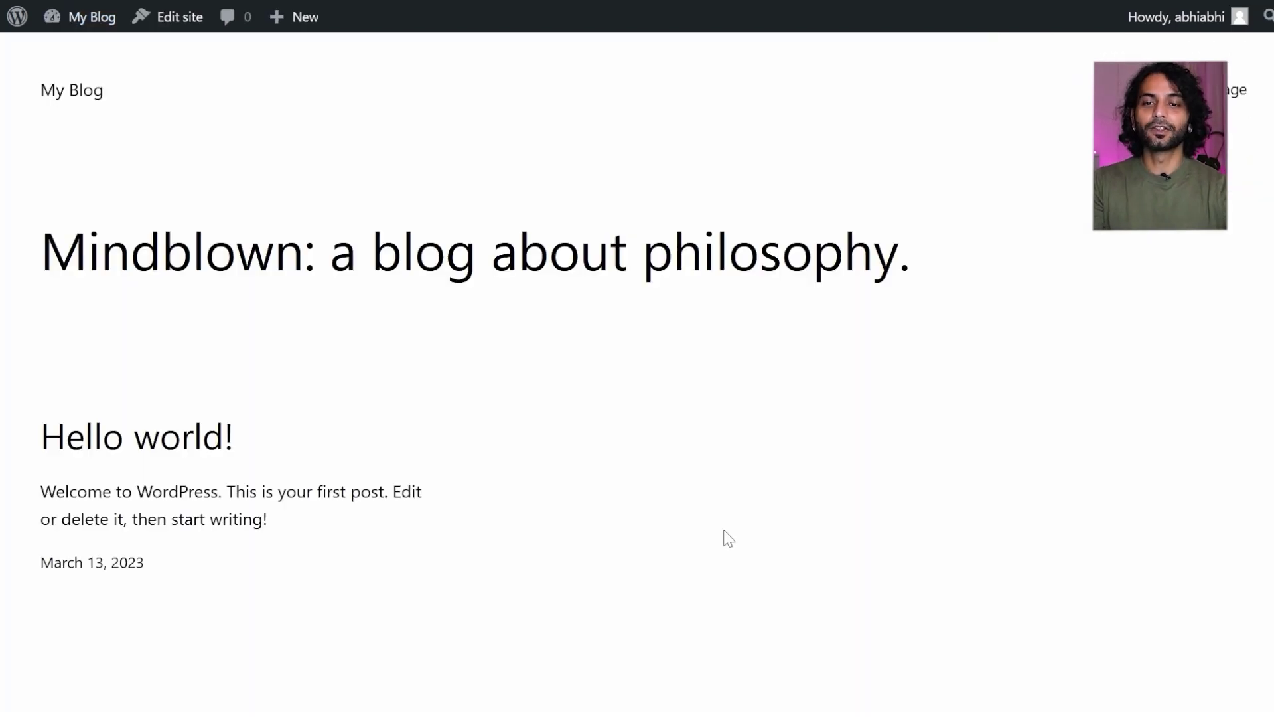
{"action": "scroll", "coordinate": [729, 538], "scroll_direction": "down", "scroll_amount": 5}
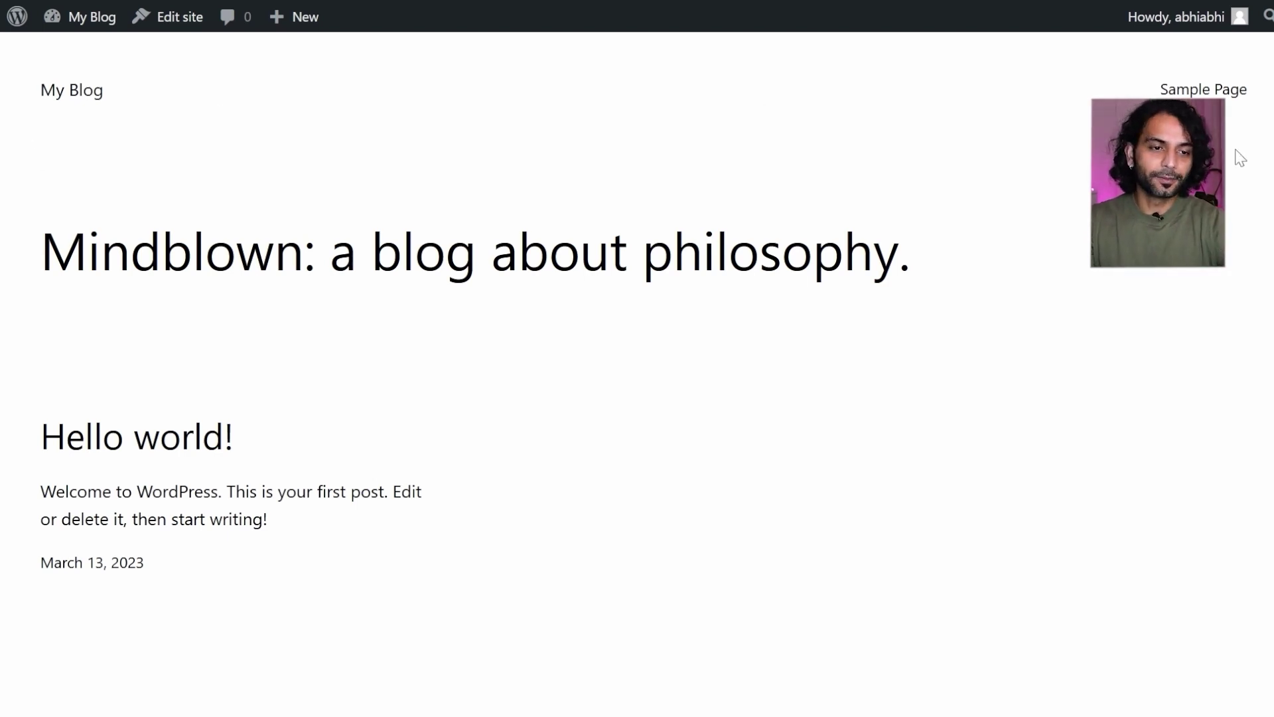
{"action": "left_click_drag", "start_coordinate": [41, 266], "coordinate": [916, 285]}
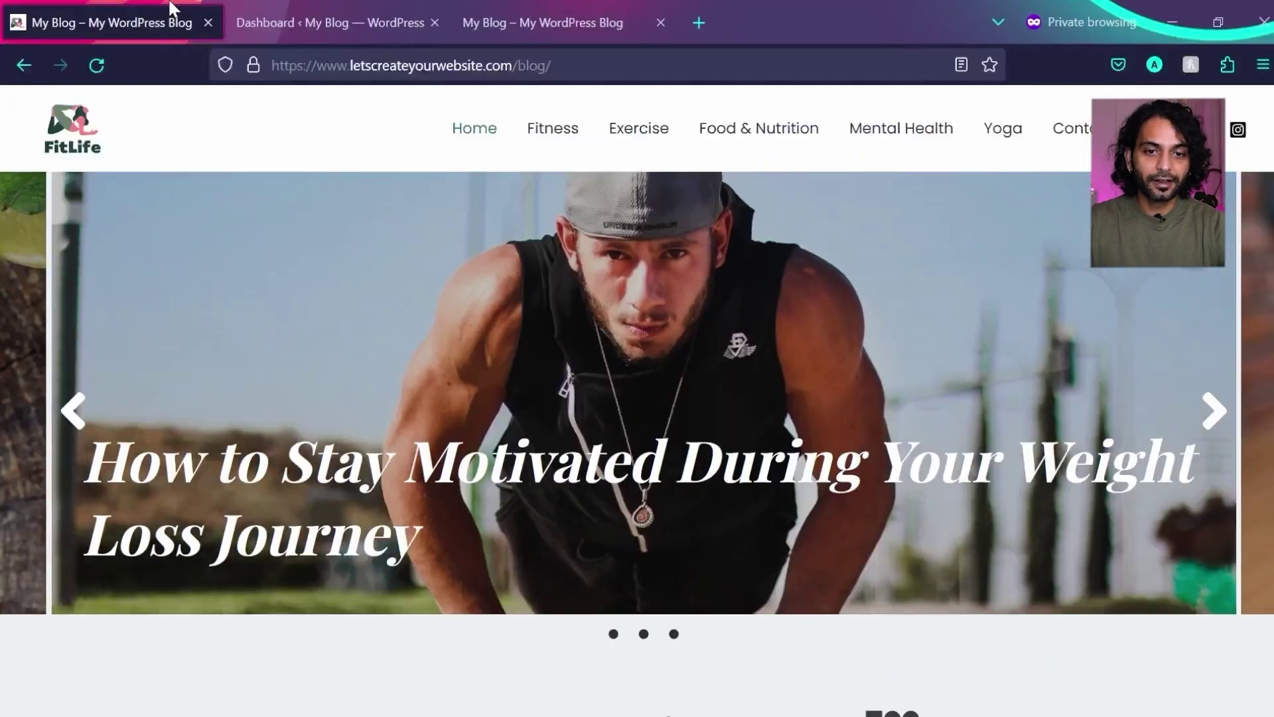
{"action": "scroll", "coordinate": [270, 584], "scroll_direction": "down", "scroll_amount": 7}
{"action": "scroll", "coordinate": [266, 584], "scroll_direction": "down", "scroll_amount": 2}
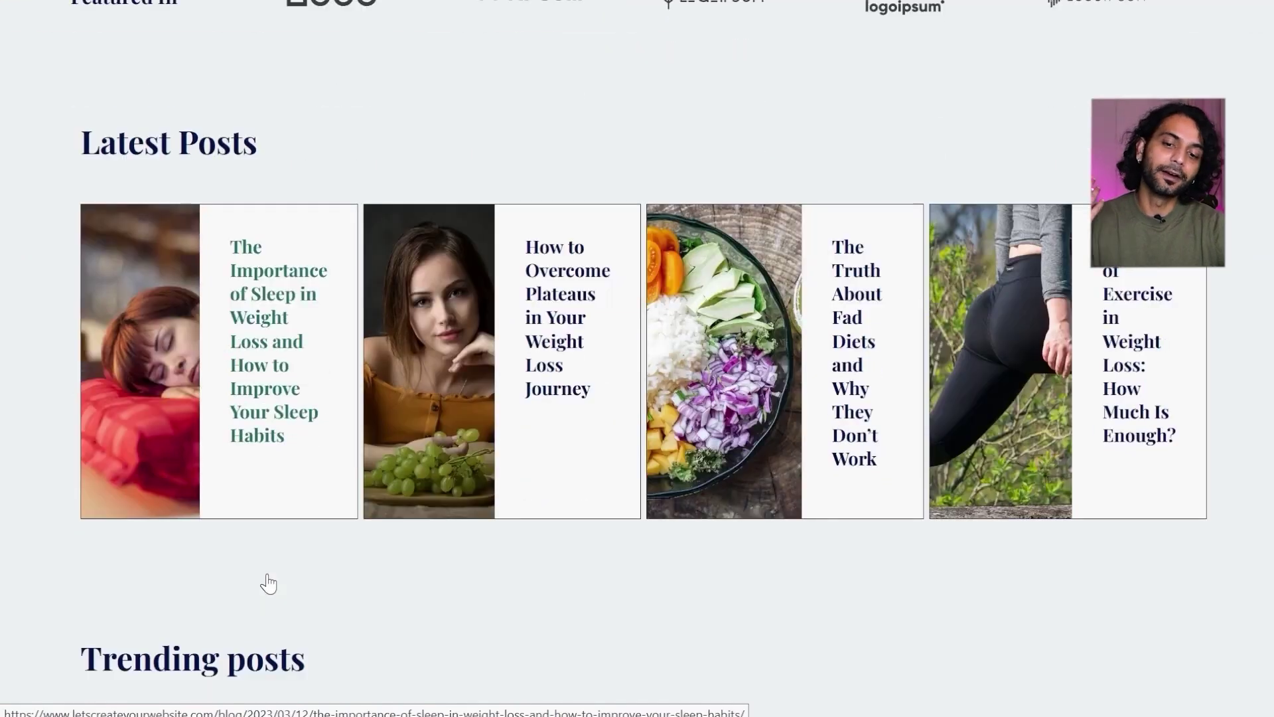
{"action": "scroll", "coordinate": [266, 583], "scroll_direction": "down", "scroll_amount": 4}
{"action": "scroll", "coordinate": [269, 580], "scroll_direction": "up", "scroll_amount": 1}
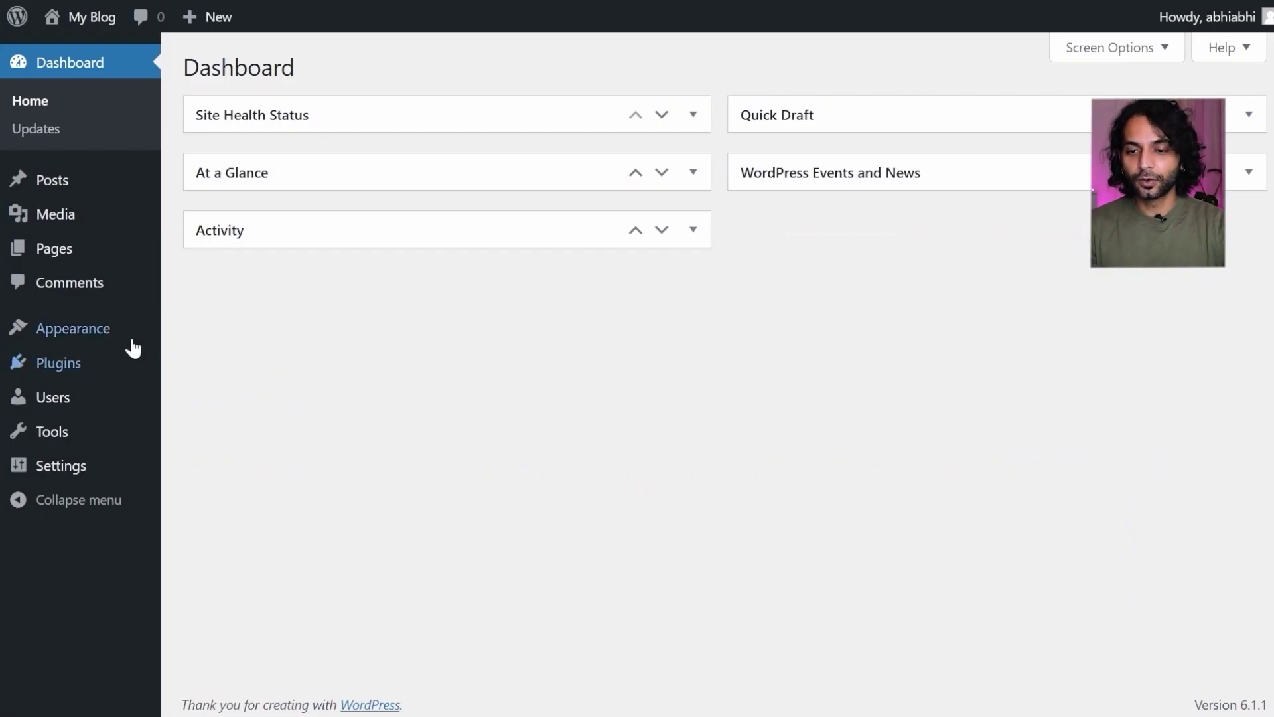
- Go to Appearance > Themes and bring up the Add Themes page
{"action": "mouse_move", "coordinate": [117, 332]}
{"action": "left_click", "coordinate": [213, 341]}
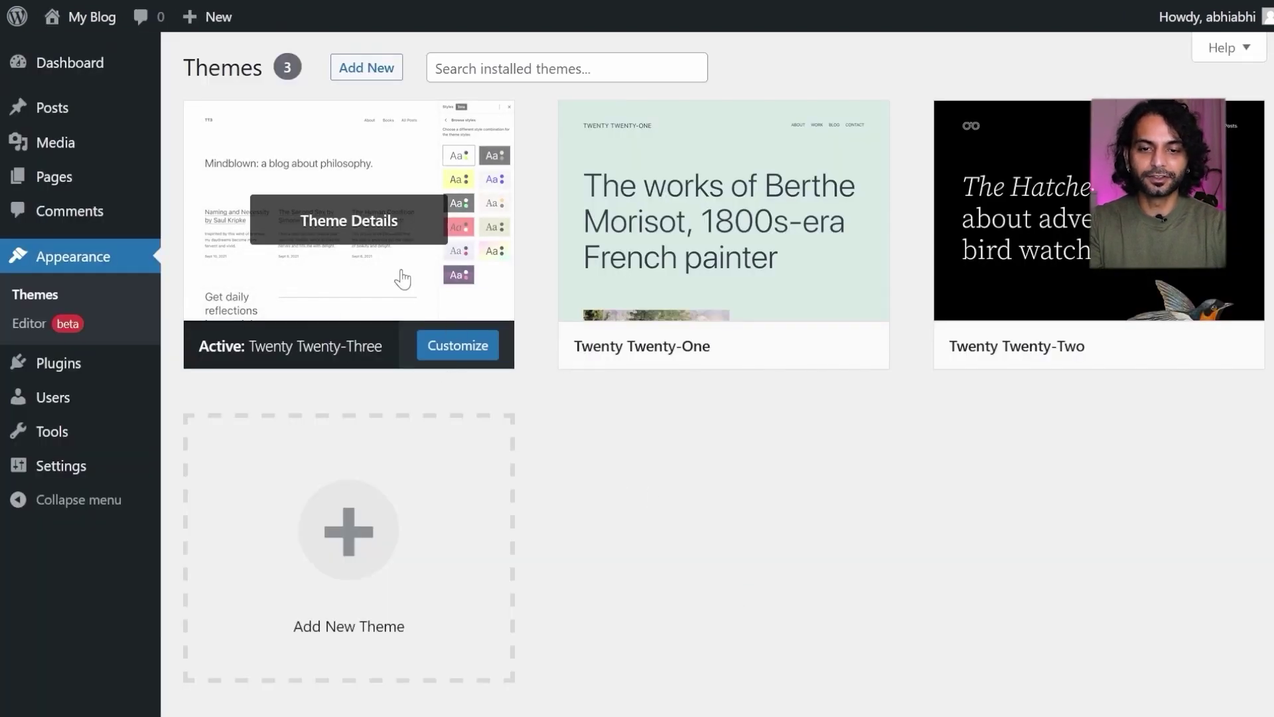
{"action": "left_click", "coordinate": [368, 68]}
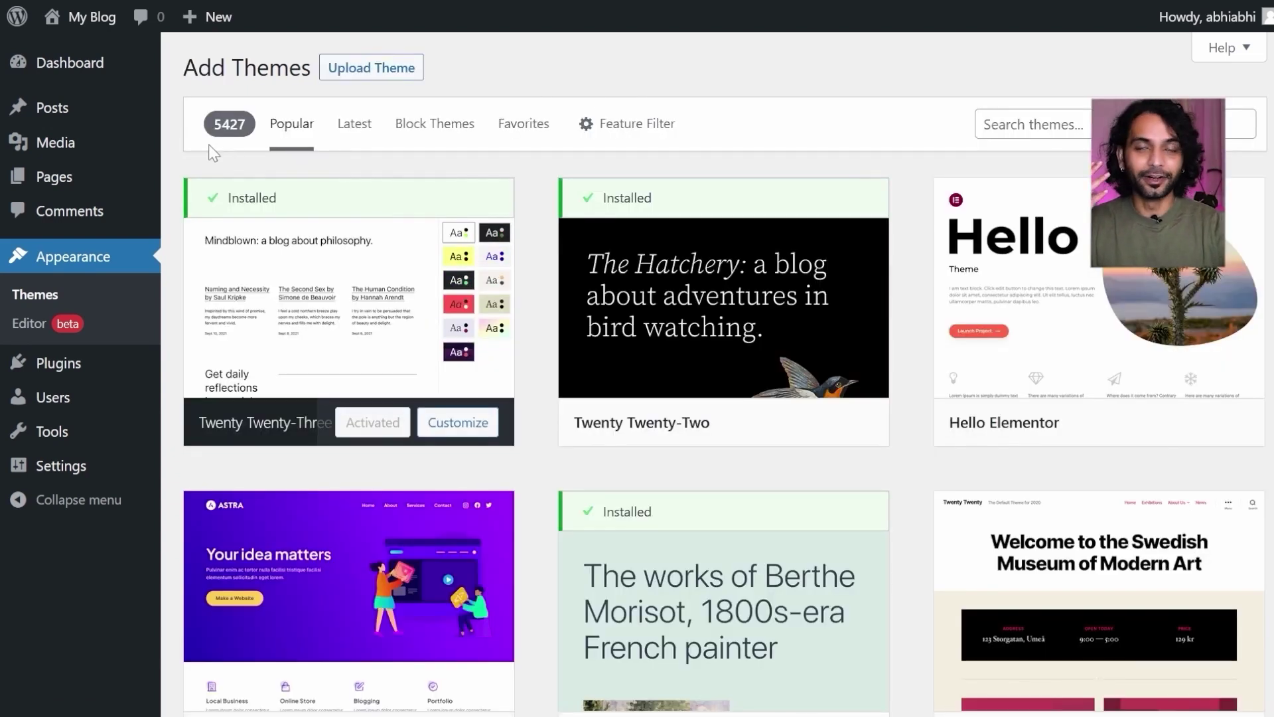
- Scroll the Popular themes and preview the Astra theme (version 4.0.2)
{"action": "mouse_move", "coordinate": [787, 403]}
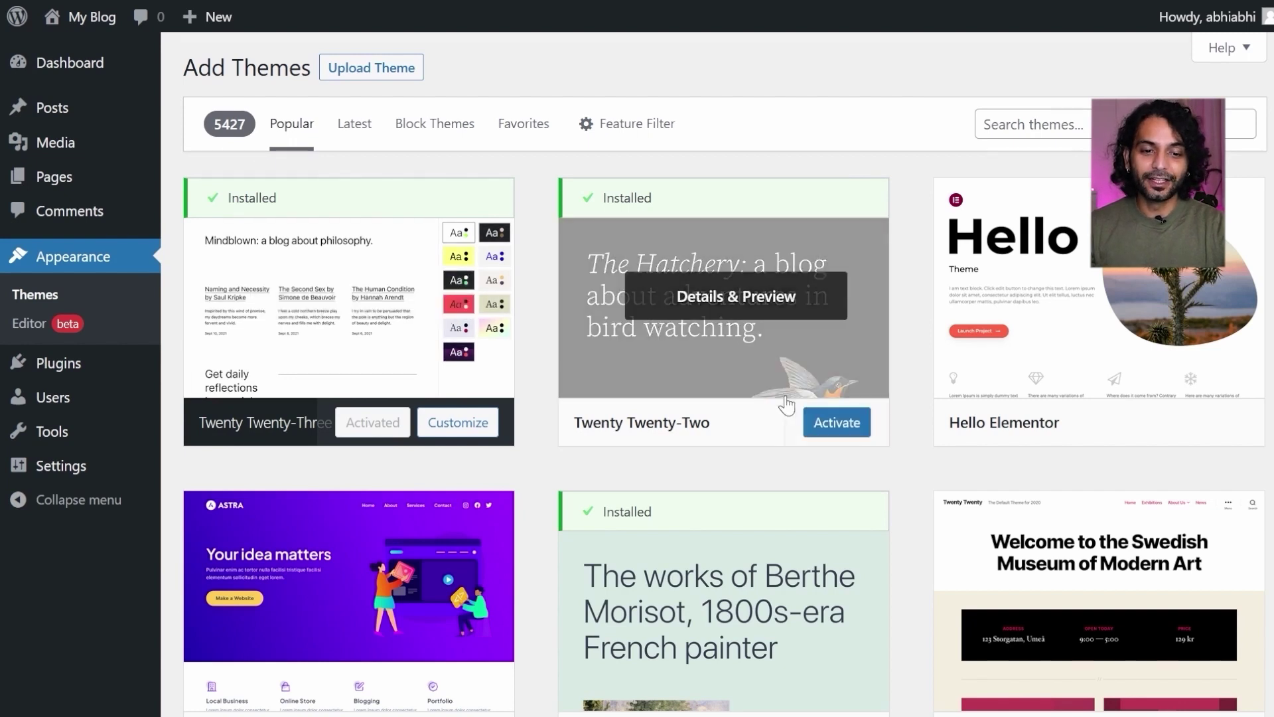
{"action": "scroll", "coordinate": [786, 403], "scroll_direction": "down", "scroll_amount": 3}
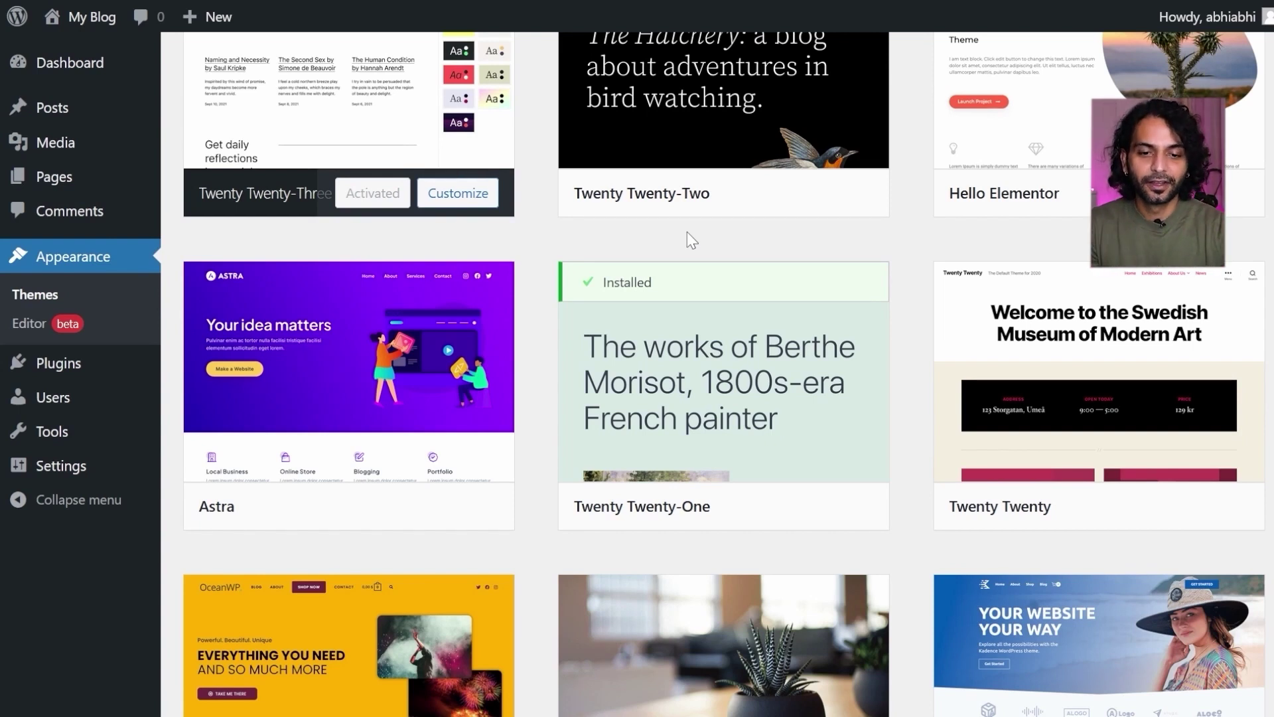
{"action": "scroll", "coordinate": [687, 232], "scroll_direction": "down", "scroll_amount": 3}
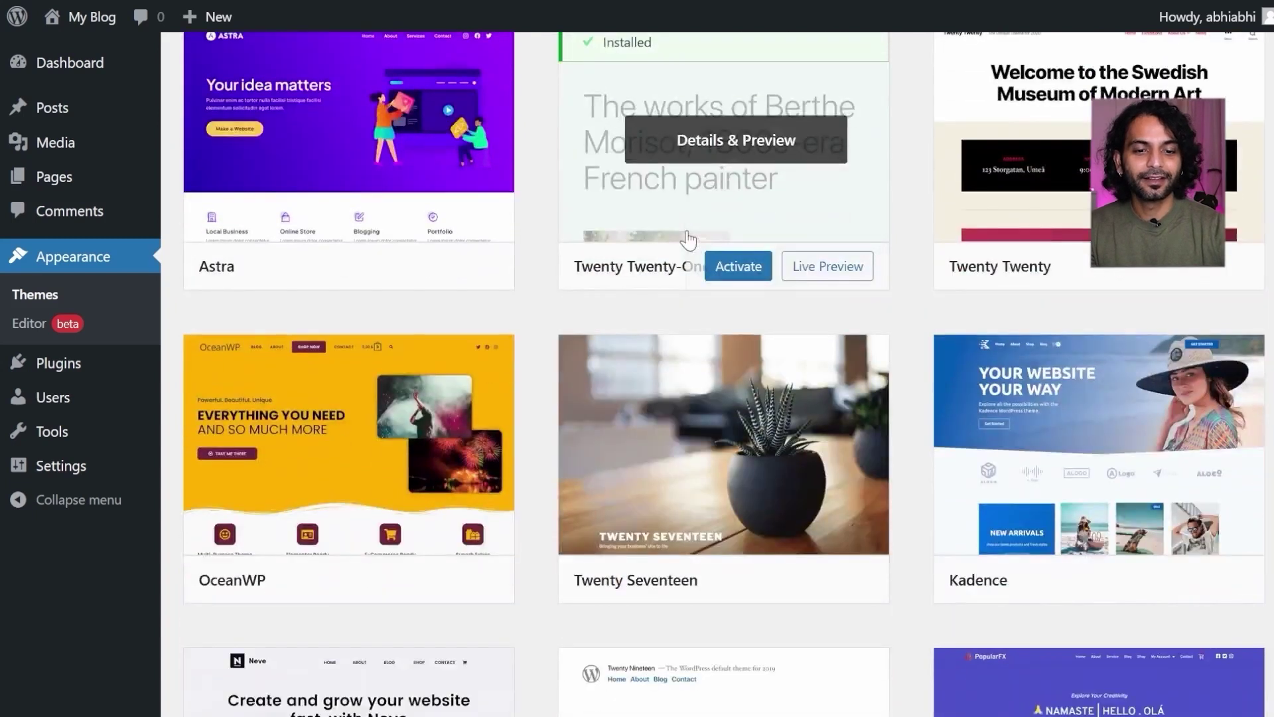
{"action": "scroll", "coordinate": [693, 205], "scroll_direction": "up", "scroll_amount": 6}
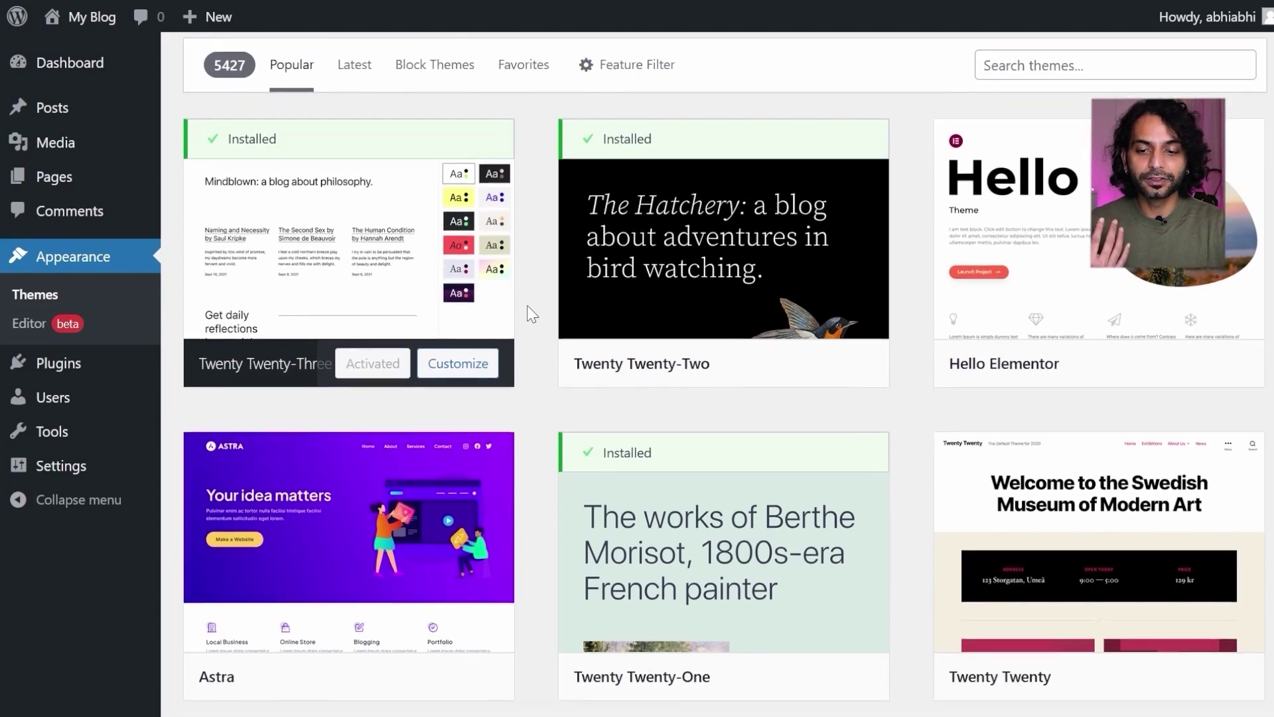
{"action": "scroll", "coordinate": [529, 312], "scroll_direction": "down", "scroll_amount": 3}
{"action": "mouse_move", "coordinate": [331, 419]}
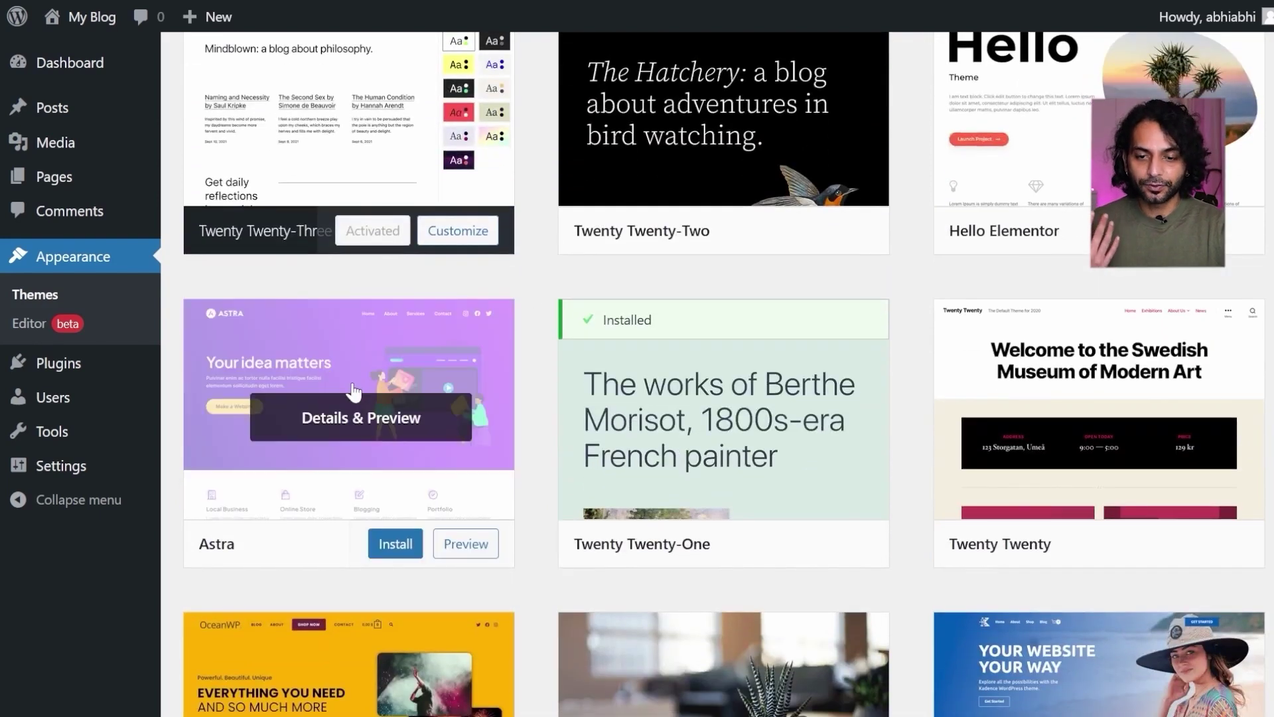
{"action": "left_click", "coordinate": [332, 419]}
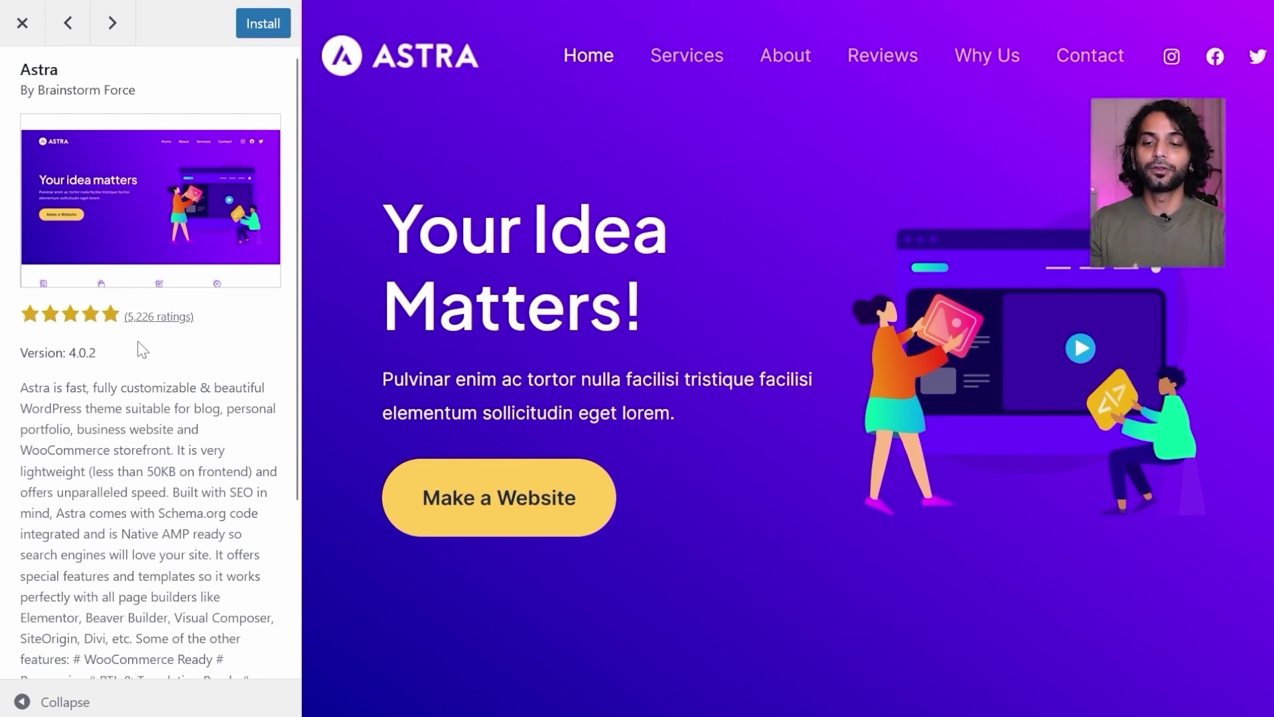
- Install Astra 4.0.2 from its preview sidebar and activate it
{"action": "scroll", "coordinate": [876, 295], "scroll_direction": "down", "scroll_amount": 10}
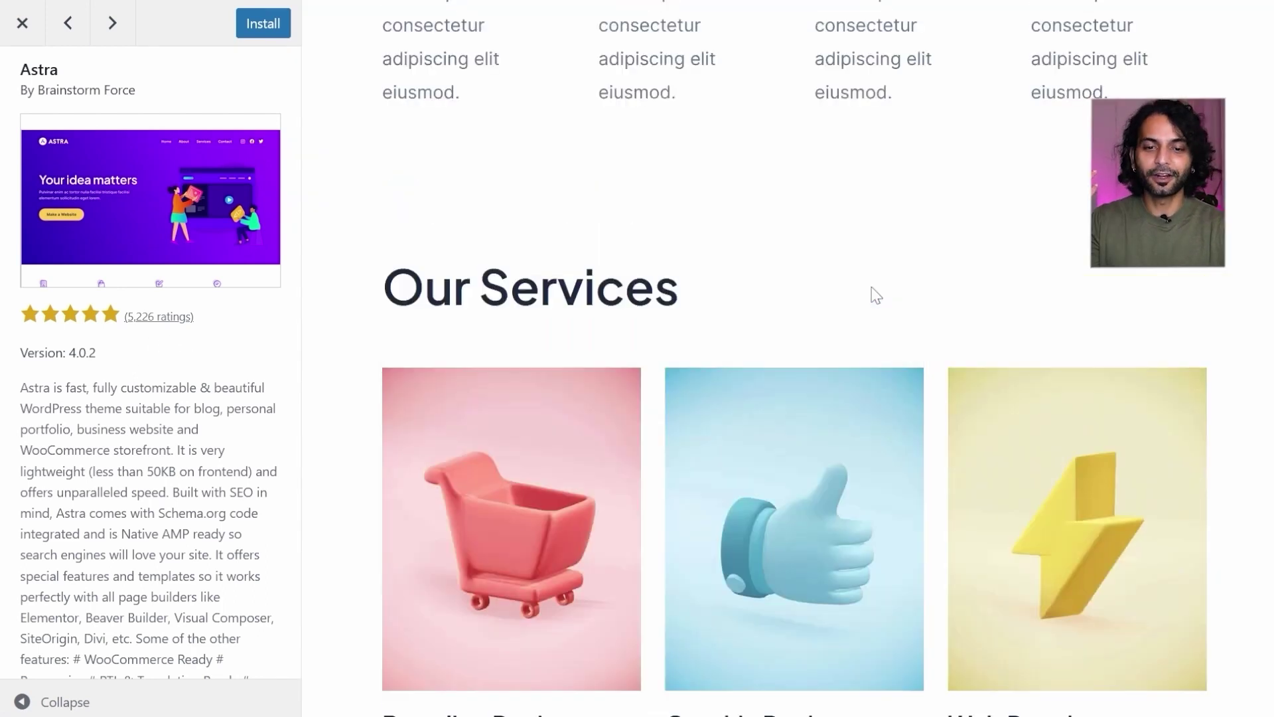
{"action": "scroll", "coordinate": [876, 296], "scroll_direction": "up", "scroll_amount": 10}
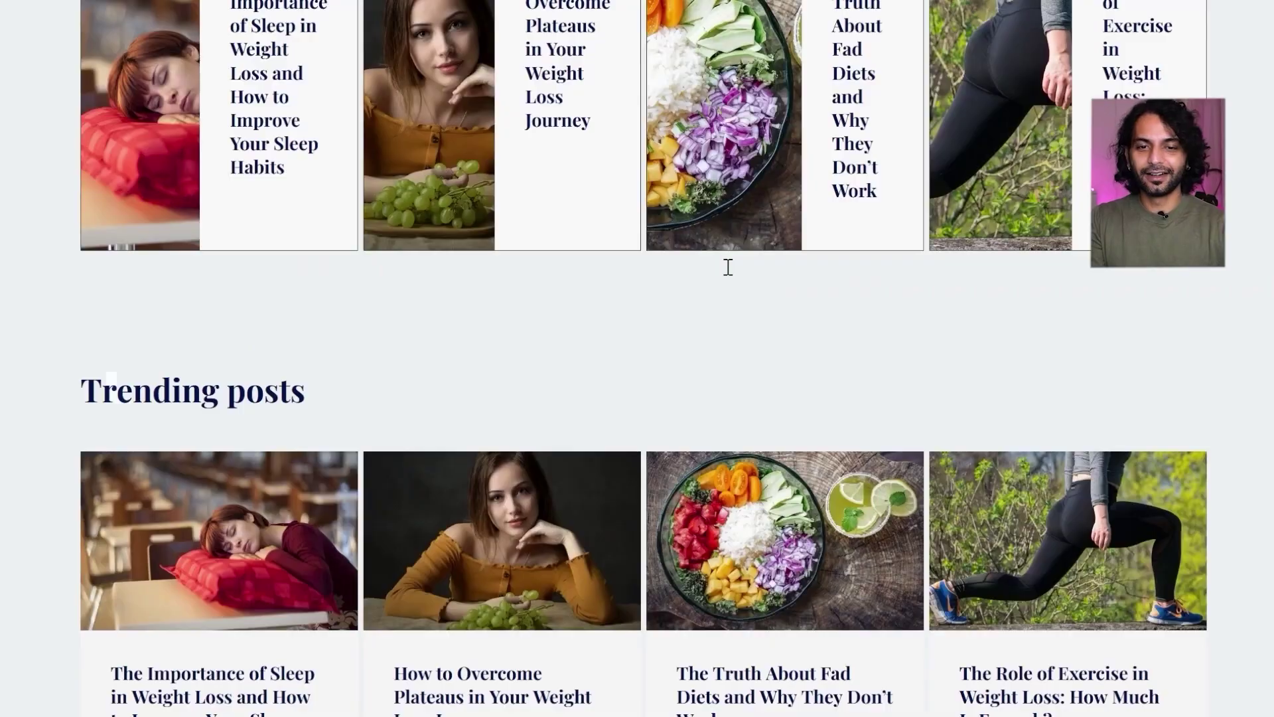
{"action": "scroll", "coordinate": [728, 264], "scroll_direction": "up", "scroll_amount": 10}
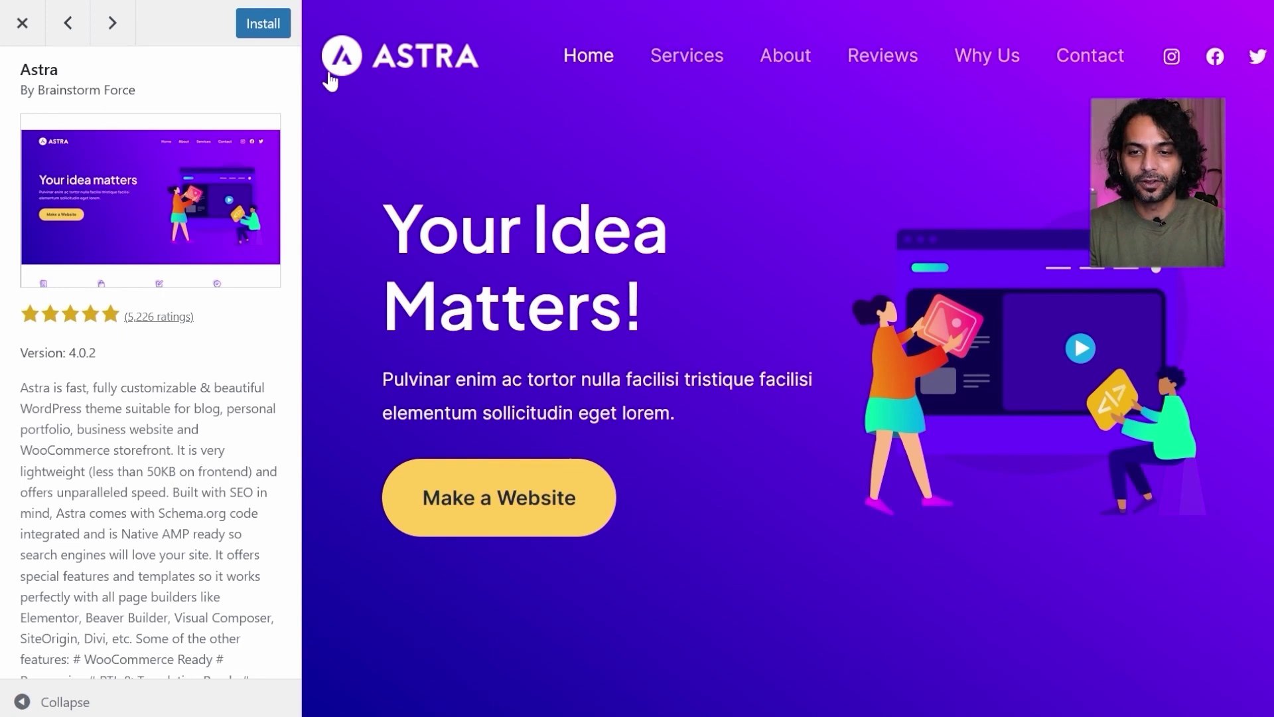
{"action": "left_click", "coordinate": [269, 24]}
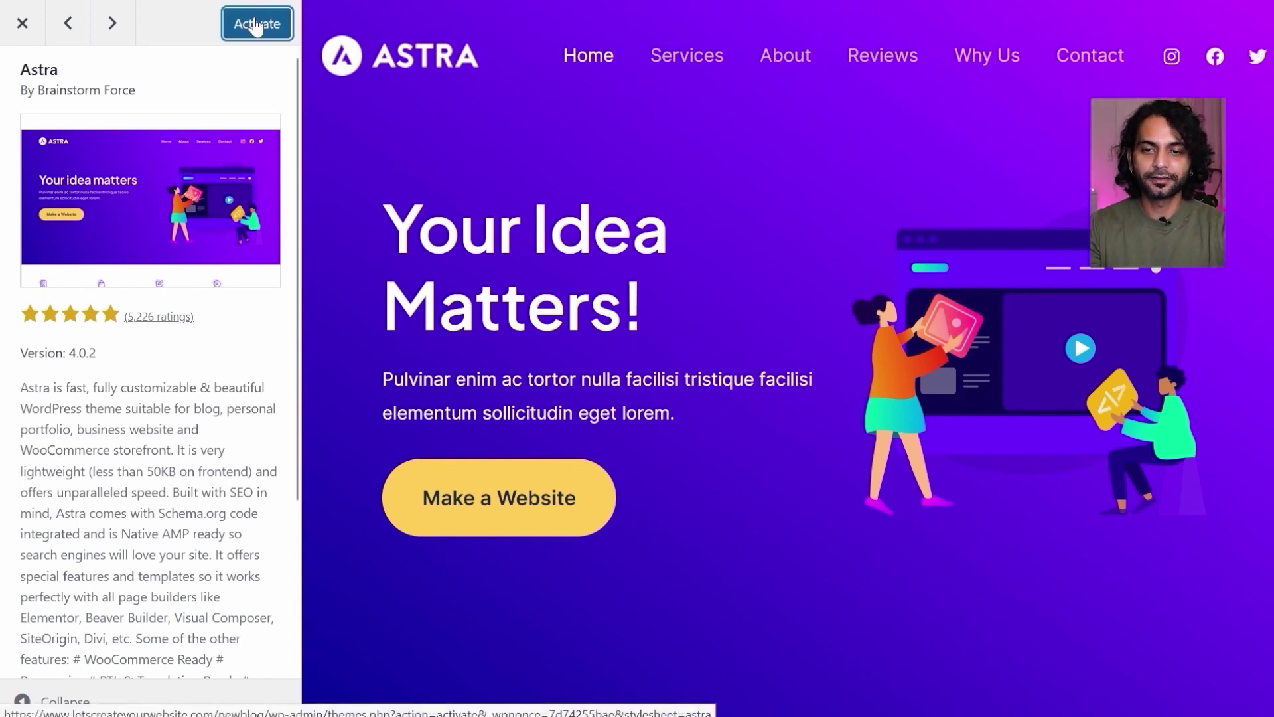
{"action": "left_click", "coordinate": [256, 25]}
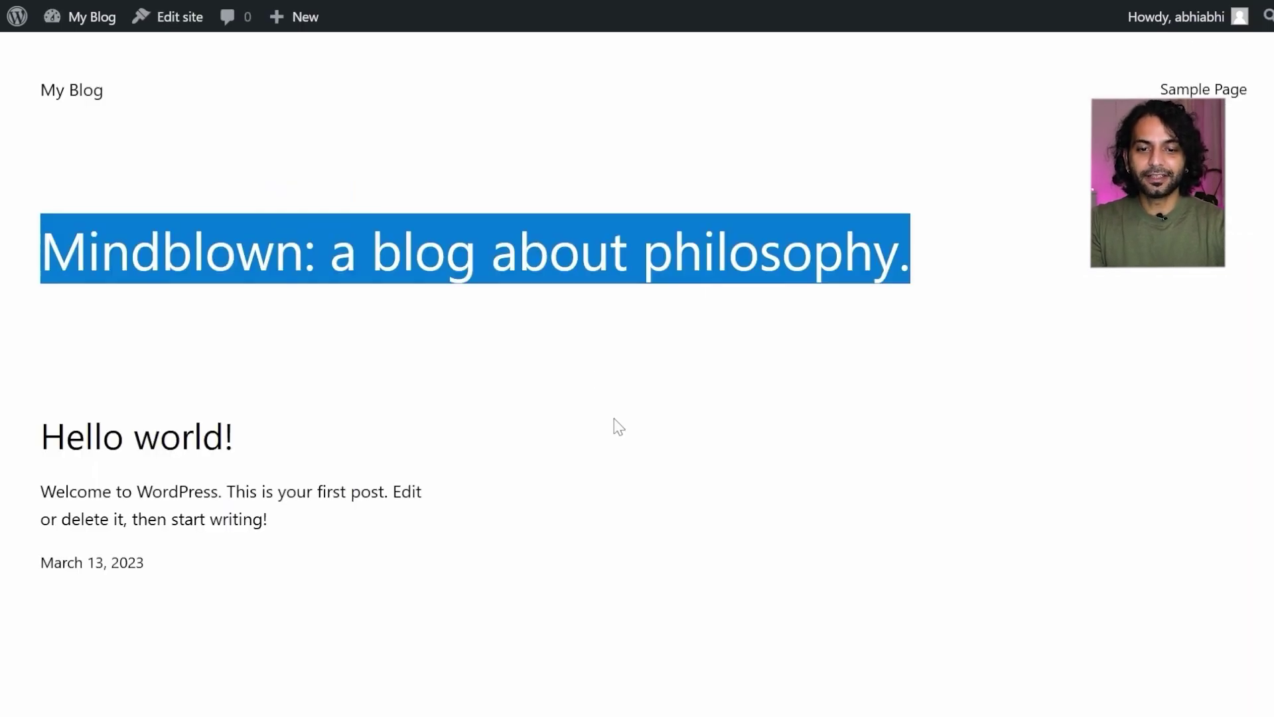
- Install Starter Templates via Get Started in the 'Thank you for installing Astra' notice
{"action": "left_click", "coordinate": [614, 419]}
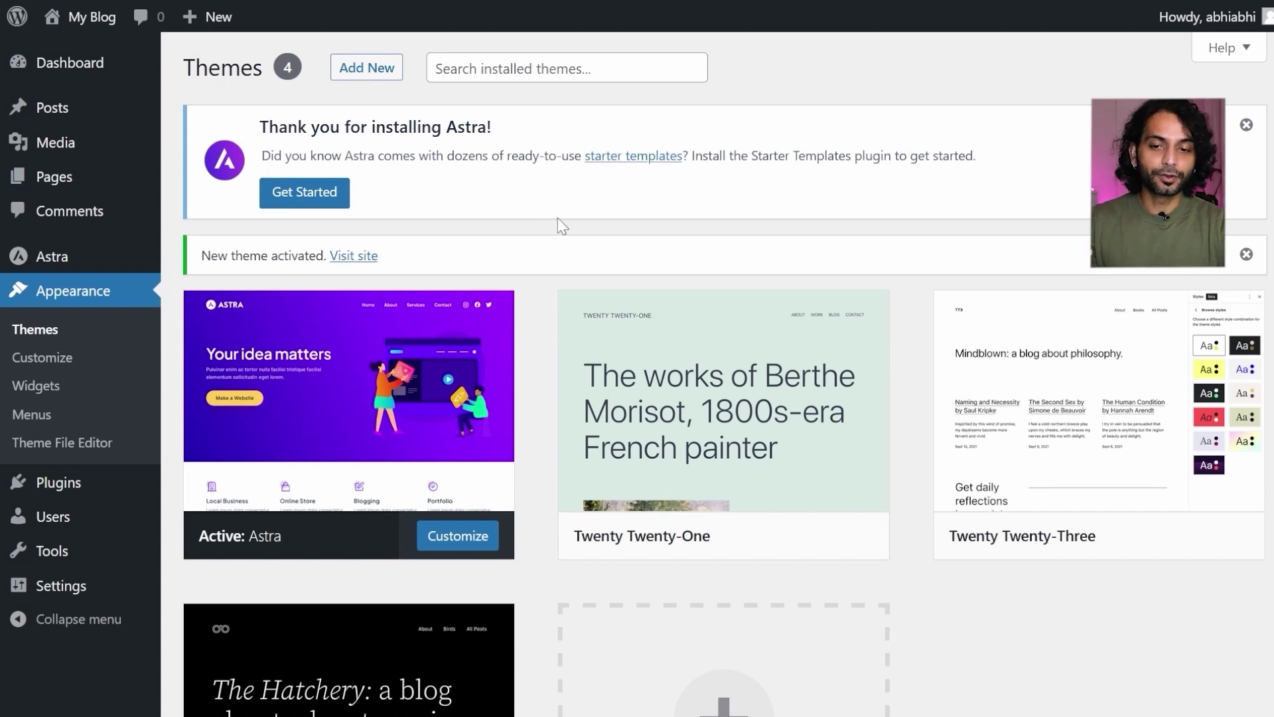
{"action": "left_click", "coordinate": [293, 194]}
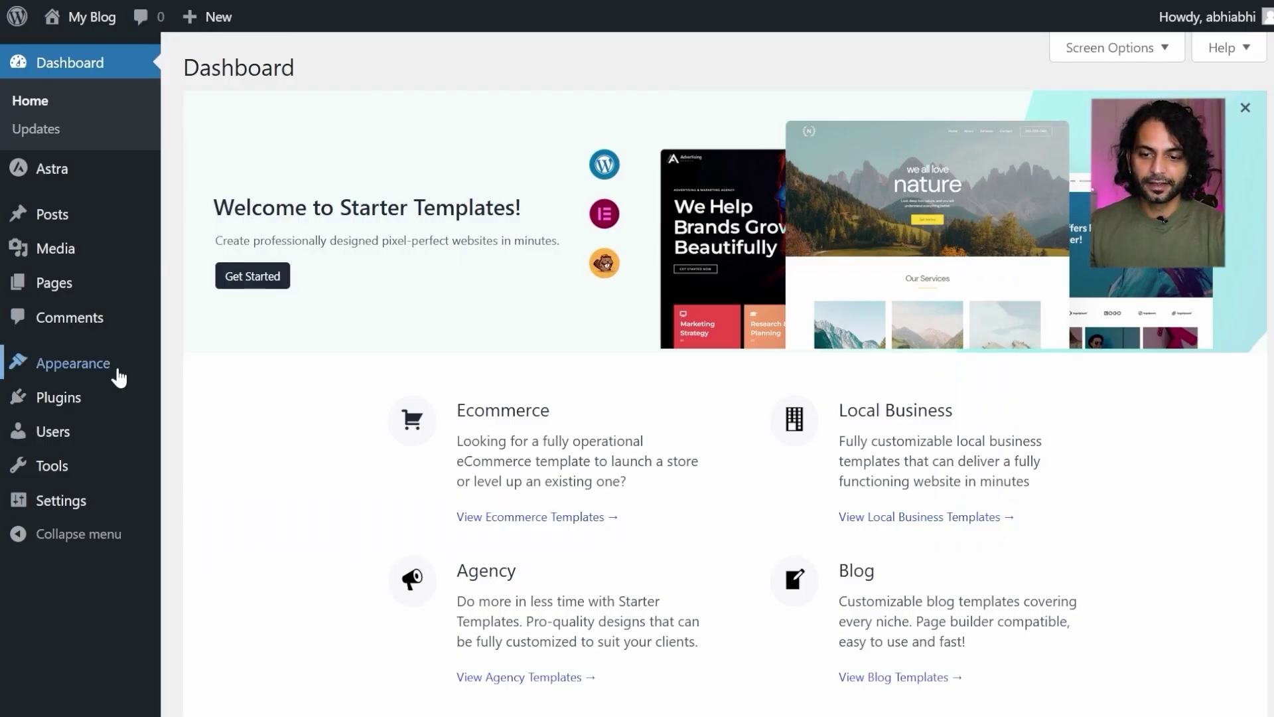
- Start Appearance > Starter Templates' Build Your Website Now and choose Elementor as page builder
{"action": "mouse_move", "coordinate": [119, 377]}
{"action": "left_click", "coordinate": [224, 484]}
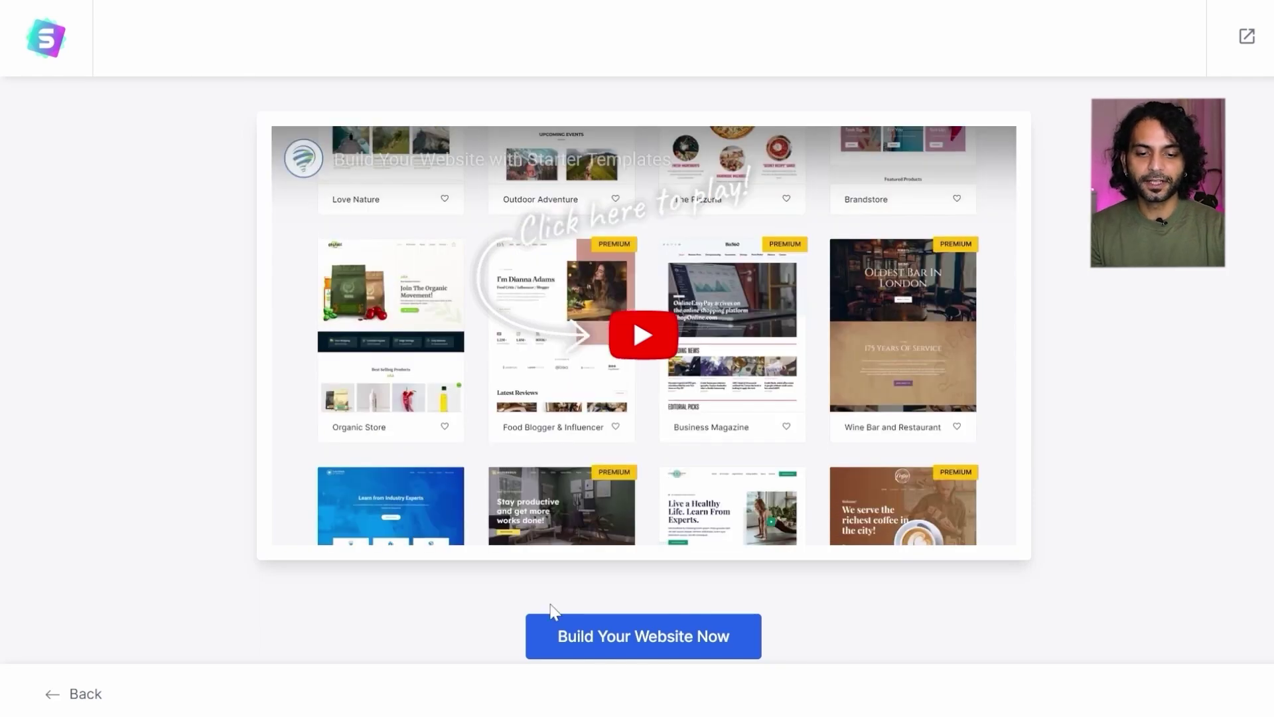
{"action": "left_click", "coordinate": [656, 641]}
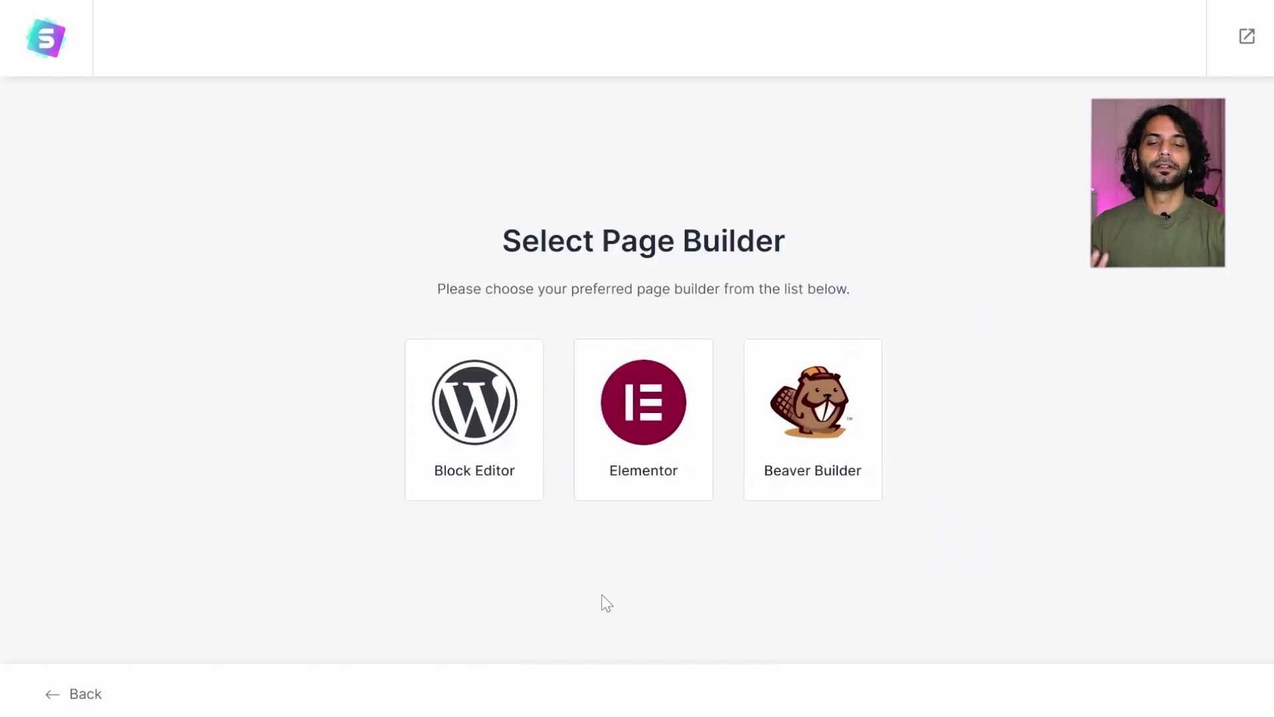
{"action": "left_click", "coordinate": [643, 437]}
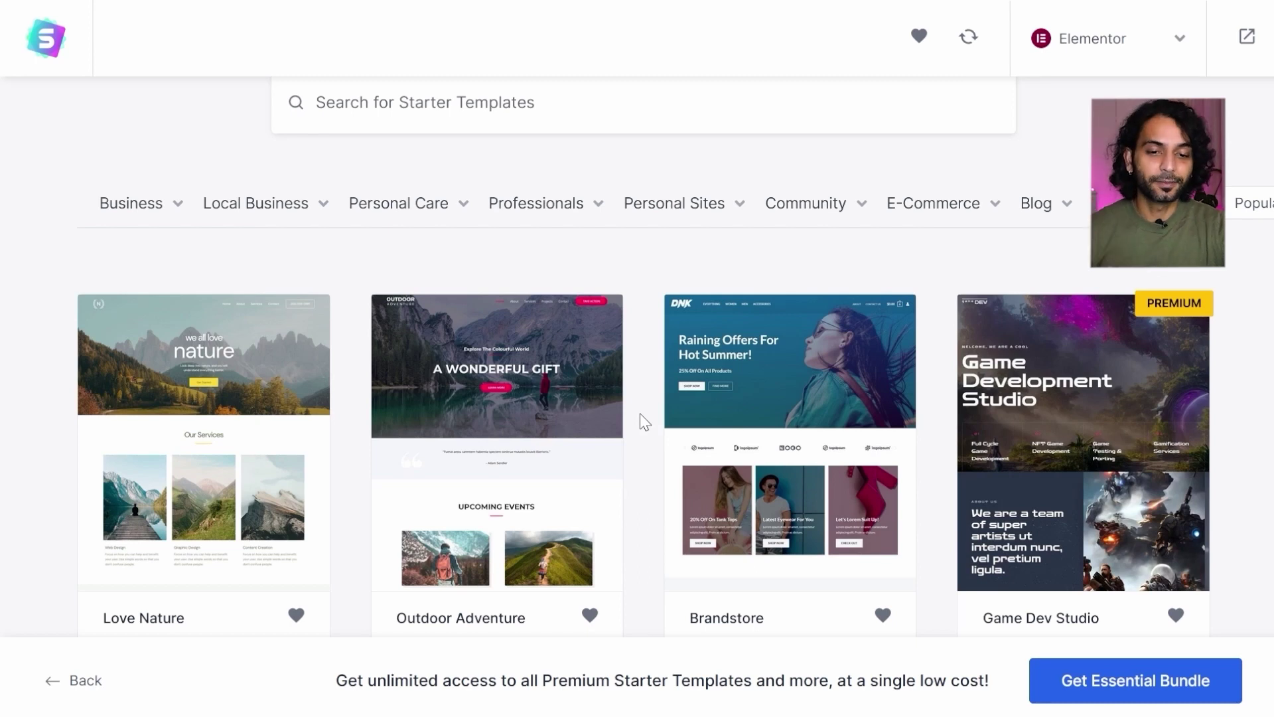
- Preview the Love Nature template, scroll through it, and close the preview
{"action": "scroll", "coordinate": [641, 414], "scroll_direction": "down", "scroll_amount": 3}
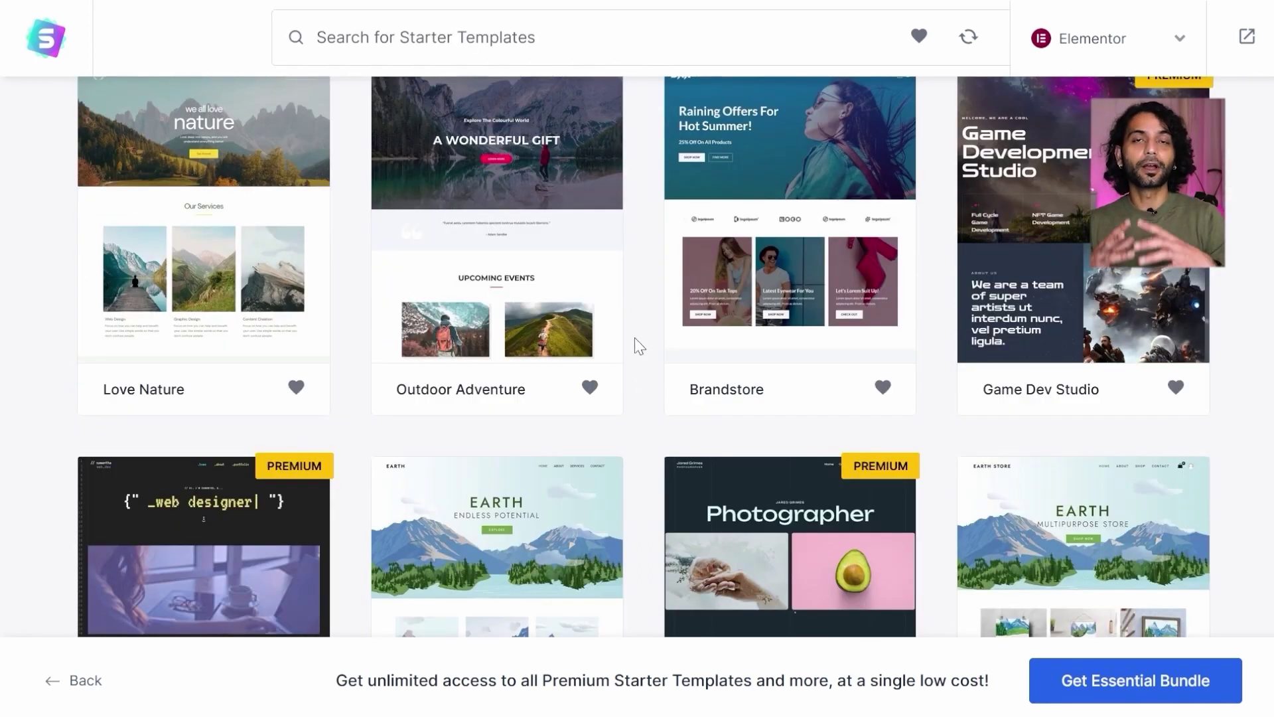
{"action": "left_click", "coordinate": [204, 243]}
{"action": "scroll", "coordinate": [987, 415], "scroll_direction": "down", "scroll_amount": 5}
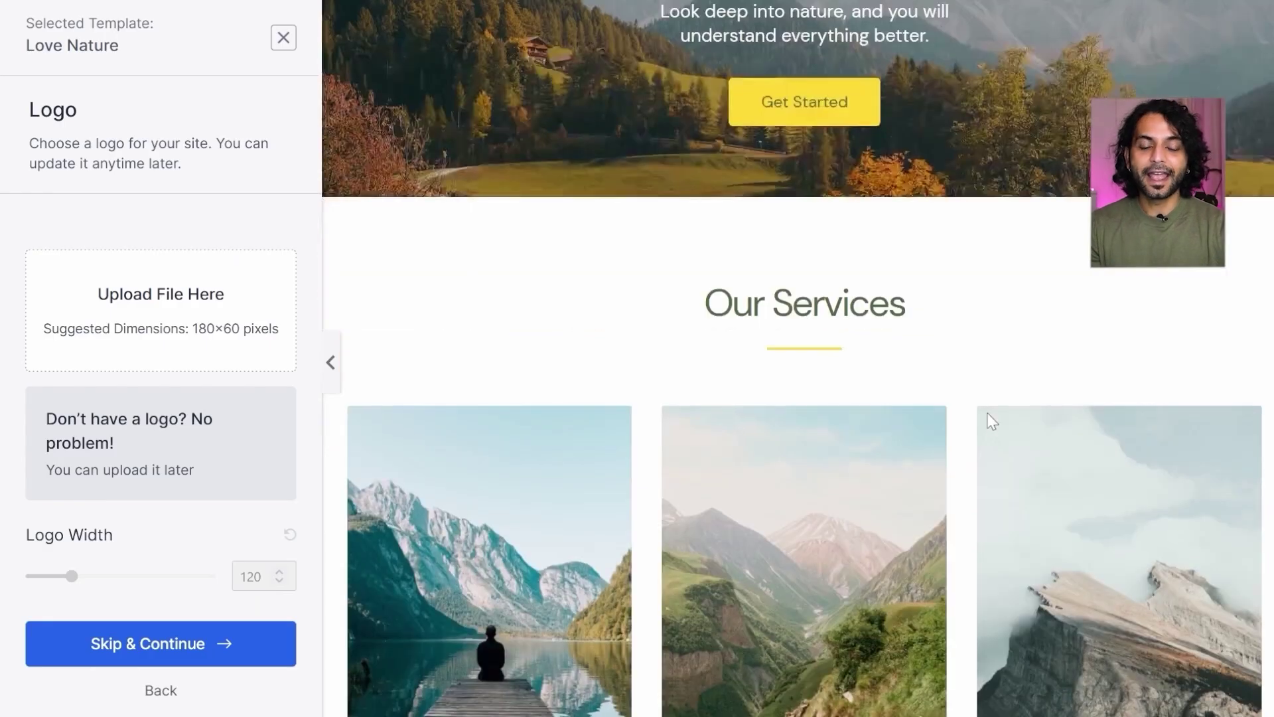
{"action": "scroll", "coordinate": [992, 417], "scroll_direction": "down", "scroll_amount": 3}
{"action": "scroll", "coordinate": [992, 416], "scroll_direction": "down", "scroll_amount": 5}
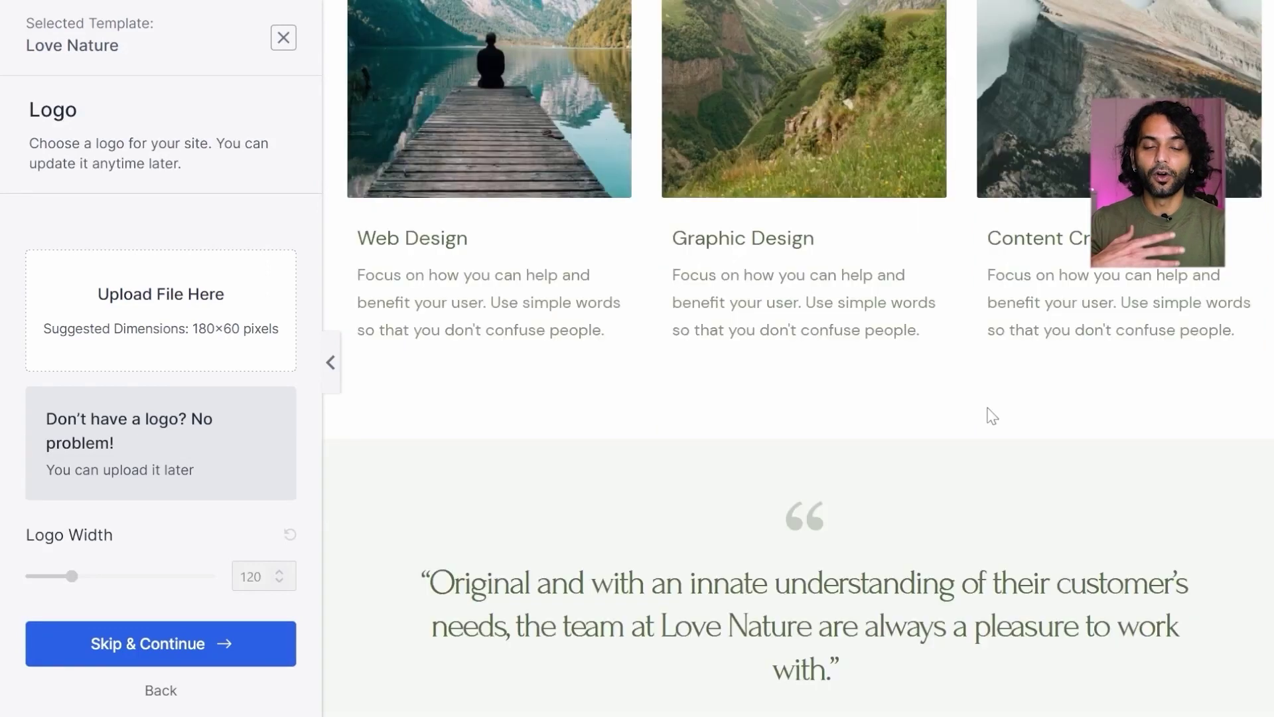
{"action": "scroll", "coordinate": [992, 415], "scroll_direction": "down", "scroll_amount": 5}
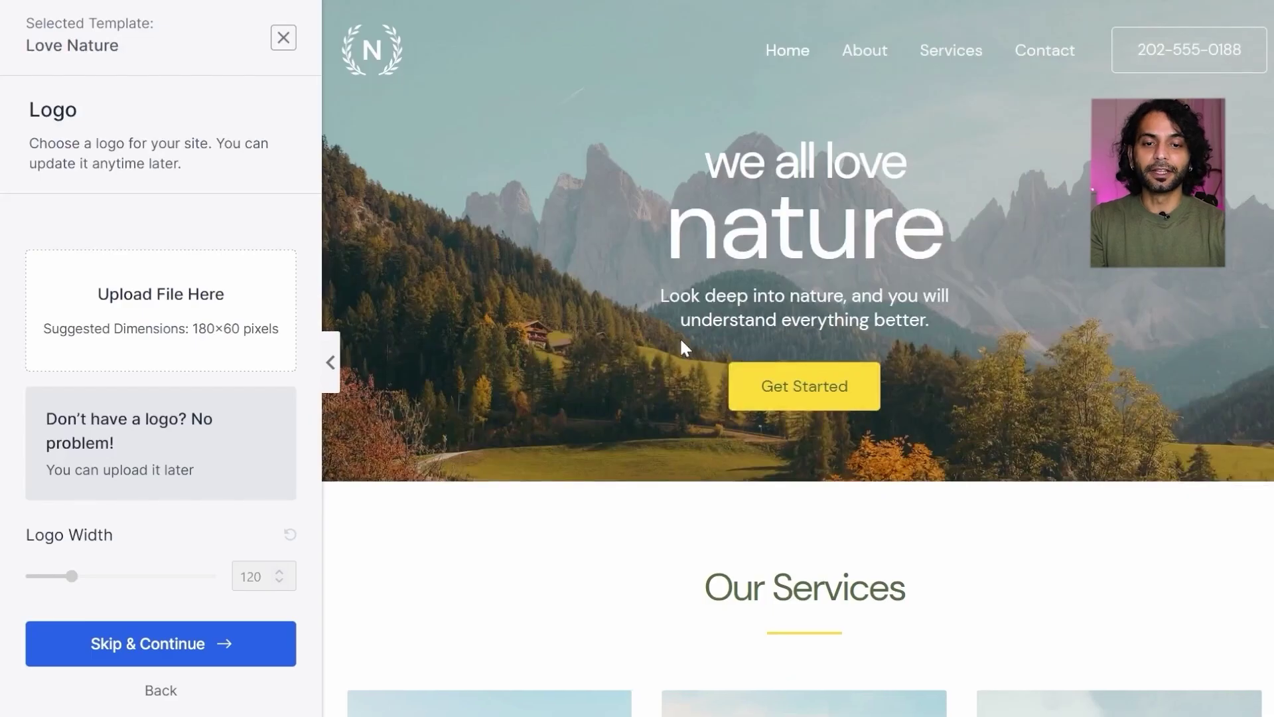
{"action": "scroll", "coordinate": [681, 339], "scroll_direction": "down", "scroll_amount": 10}
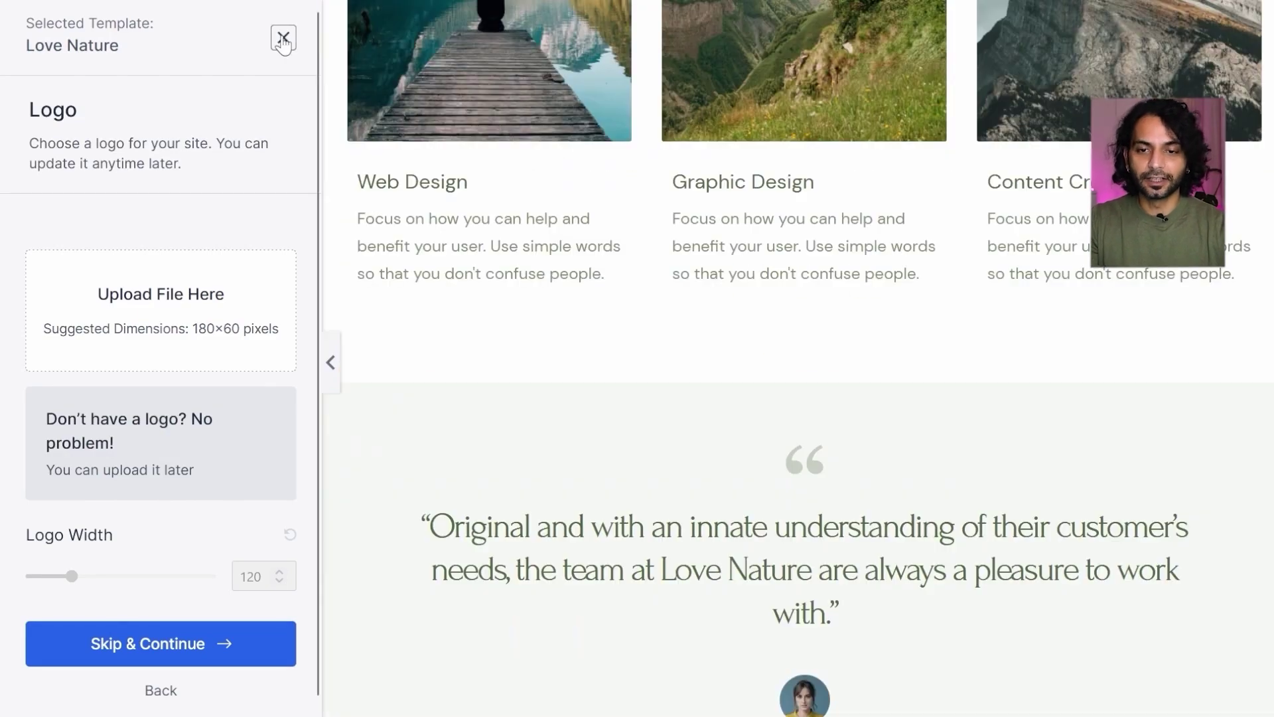
{"action": "left_click", "coordinate": [284, 39]}
- Browse the Elementor template library down to designs like Online Health Coach
{"action": "scroll", "coordinate": [649, 388], "scroll_direction": "down", "scroll_amount": 3}
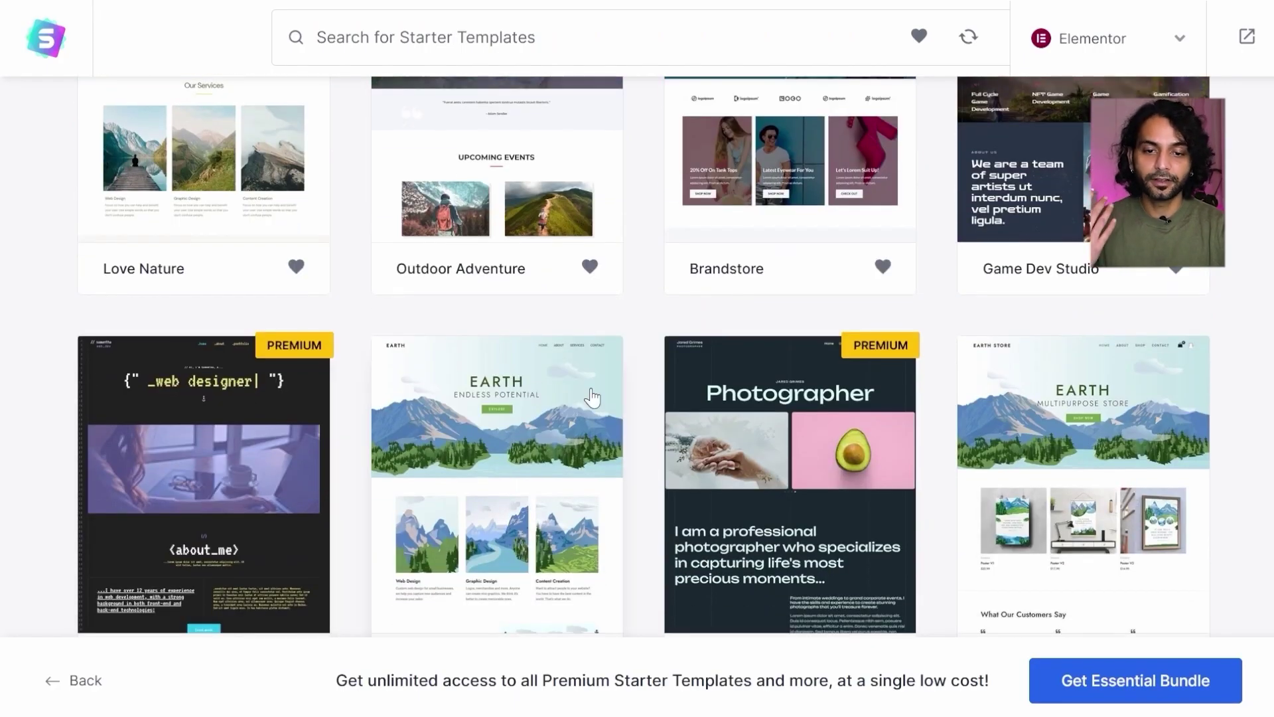
{"action": "scroll", "coordinate": [644, 399], "scroll_direction": "down", "scroll_amount": 10}
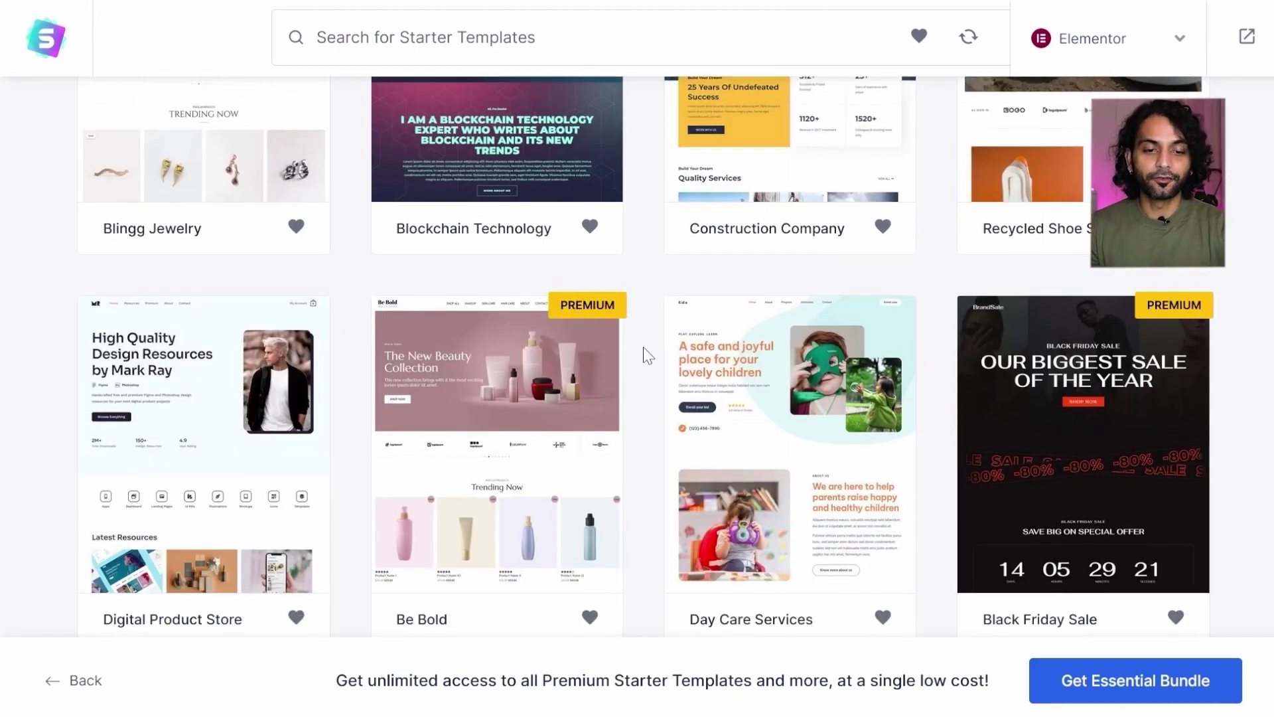
{"action": "scroll", "coordinate": [647, 355], "scroll_direction": "down", "scroll_amount": 1}
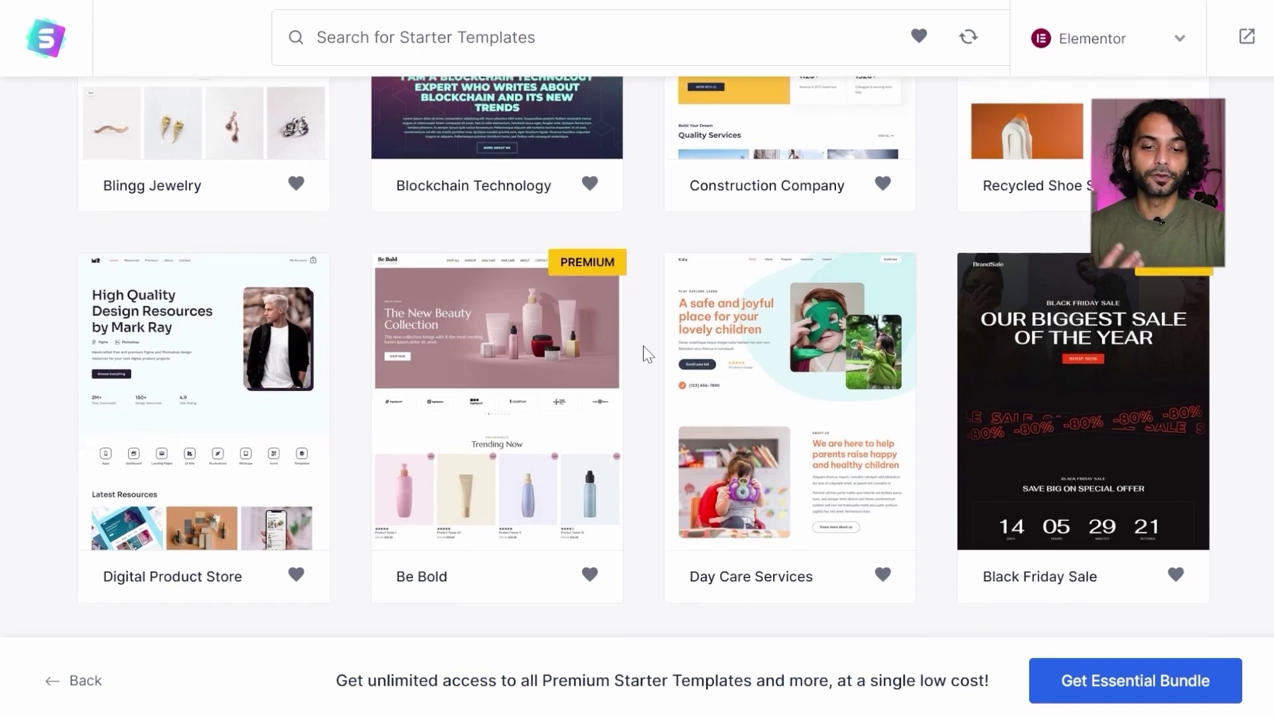
{"action": "scroll", "coordinate": [648, 355], "scroll_direction": "down", "scroll_amount": 1}
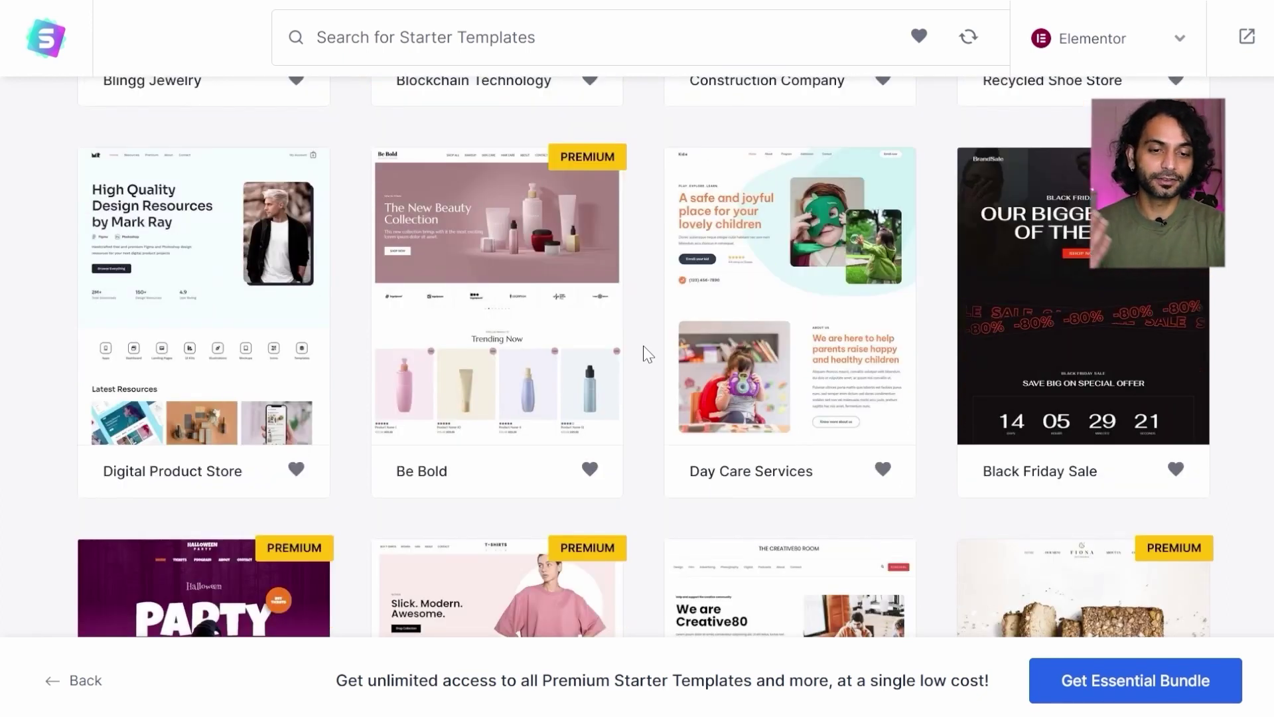
{"action": "scroll", "coordinate": [648, 355], "scroll_direction": "down", "scroll_amount": 10}
{"action": "scroll", "coordinate": [648, 550], "scroll_direction": "up", "scroll_amount": 1}
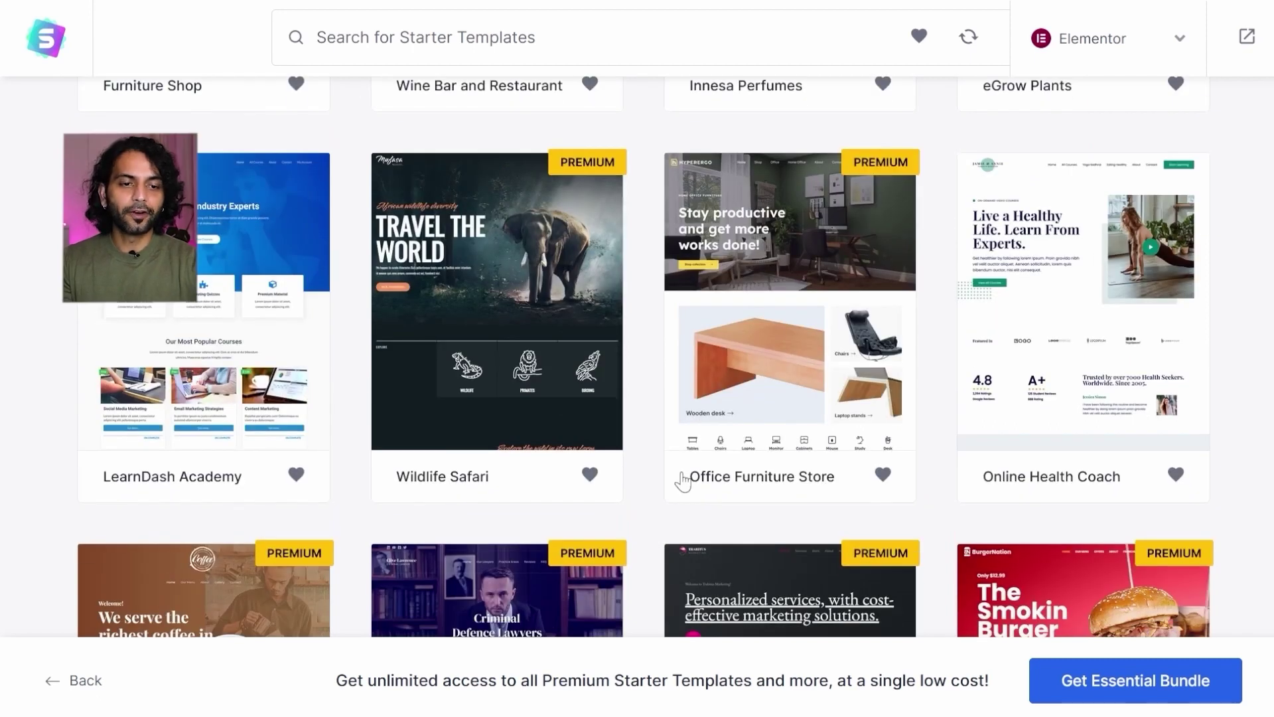
- Select the Online Health Coach template and skip its Logo step
{"action": "left_click", "coordinate": [1065, 321]}
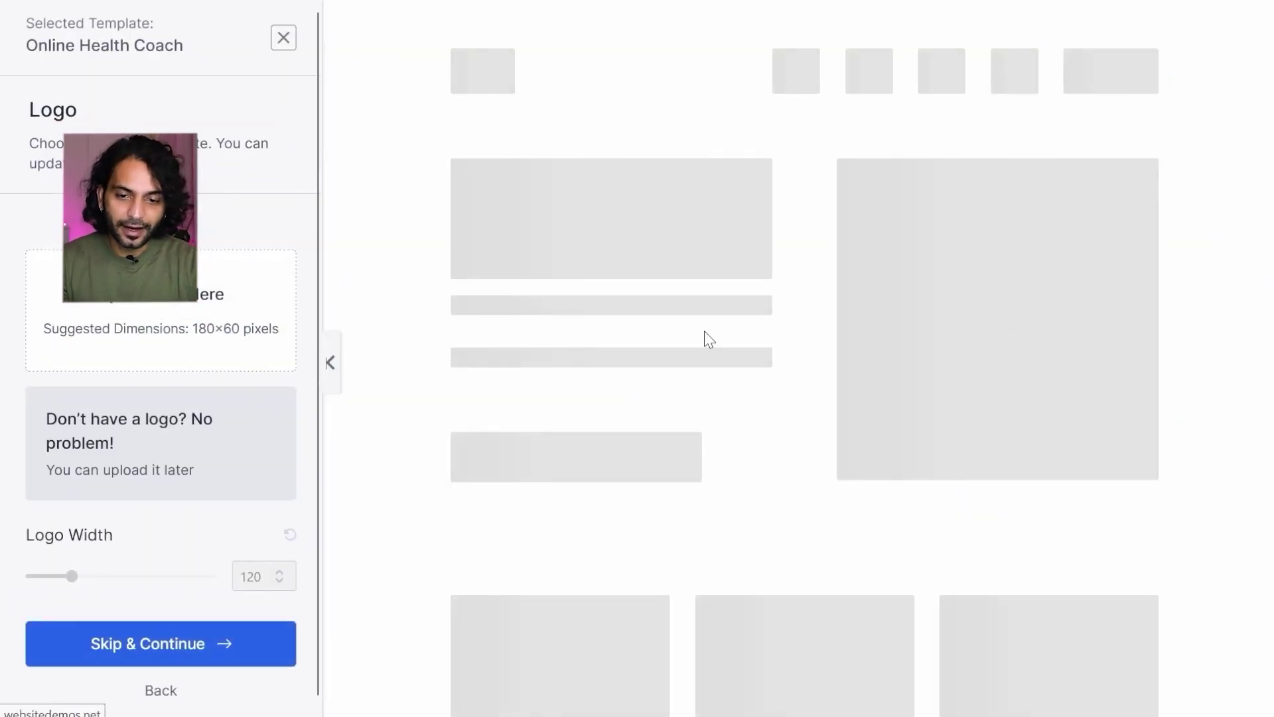
{"action": "scroll", "coordinate": [700, 329], "scroll_direction": "down", "scroll_amount": 10}
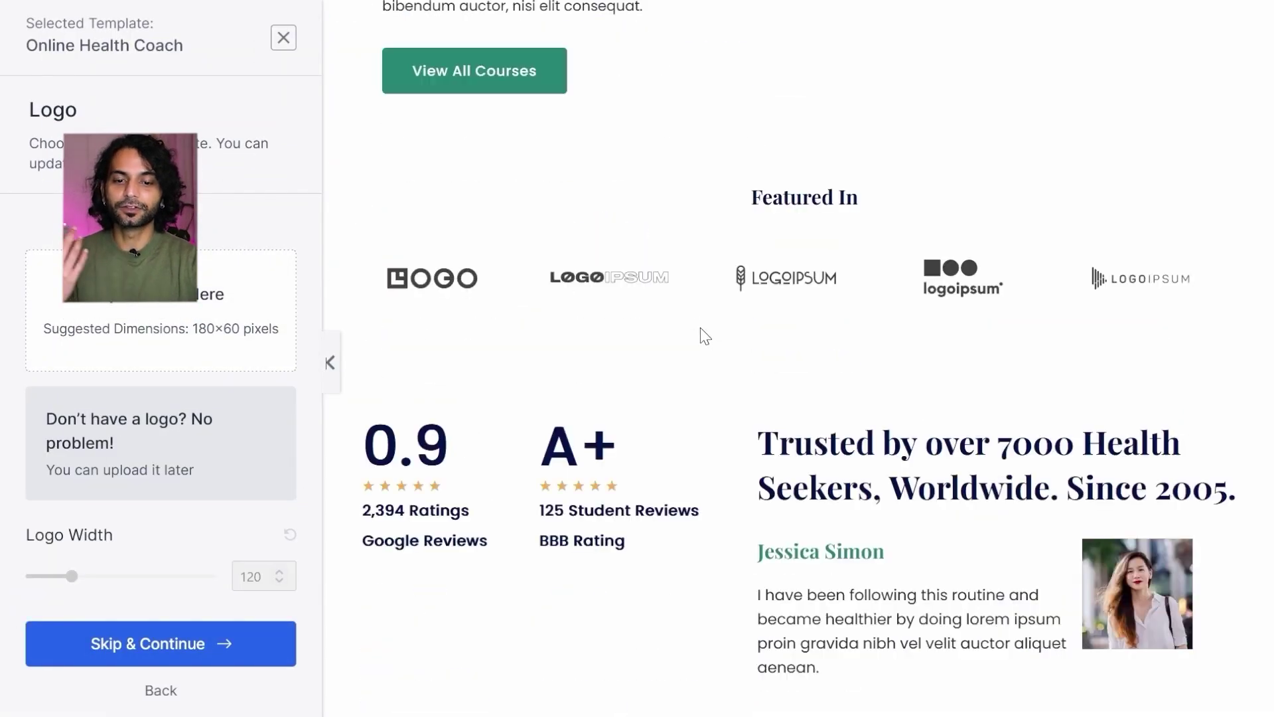
{"action": "scroll", "coordinate": [699, 327], "scroll_direction": "down", "scroll_amount": 10}
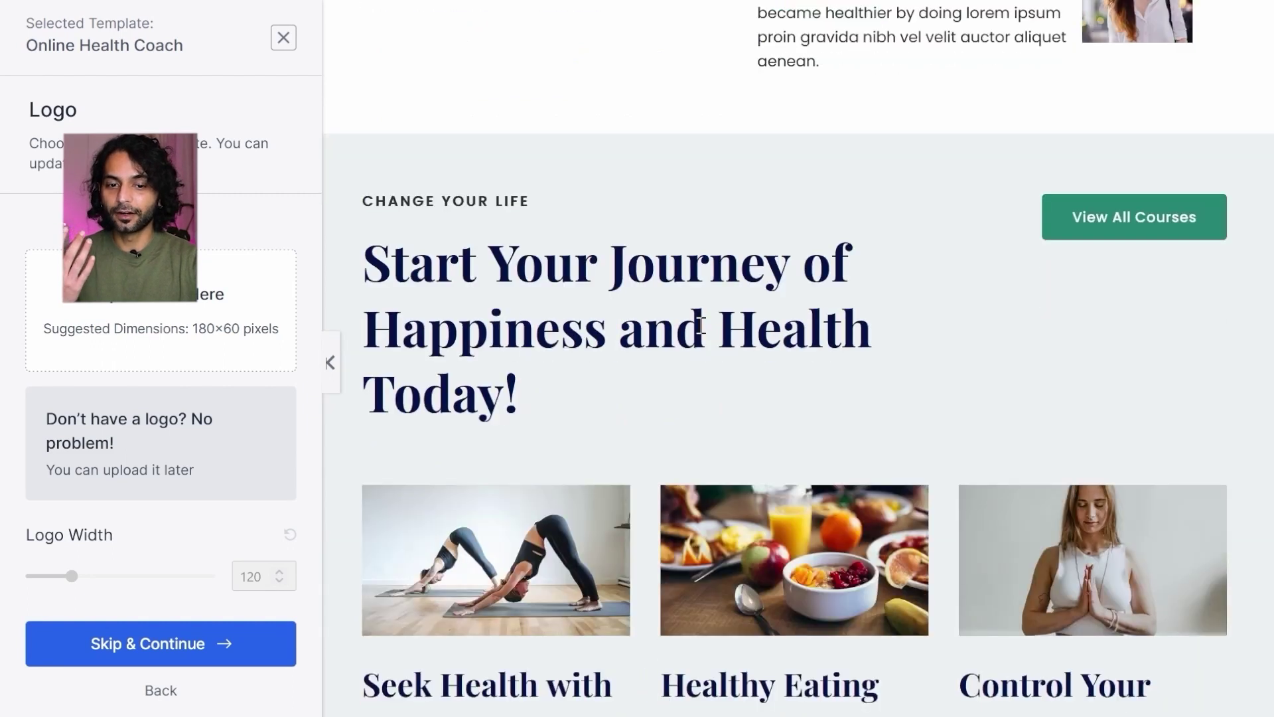
{"action": "scroll", "coordinate": [699, 324], "scroll_direction": "down", "scroll_amount": 10}
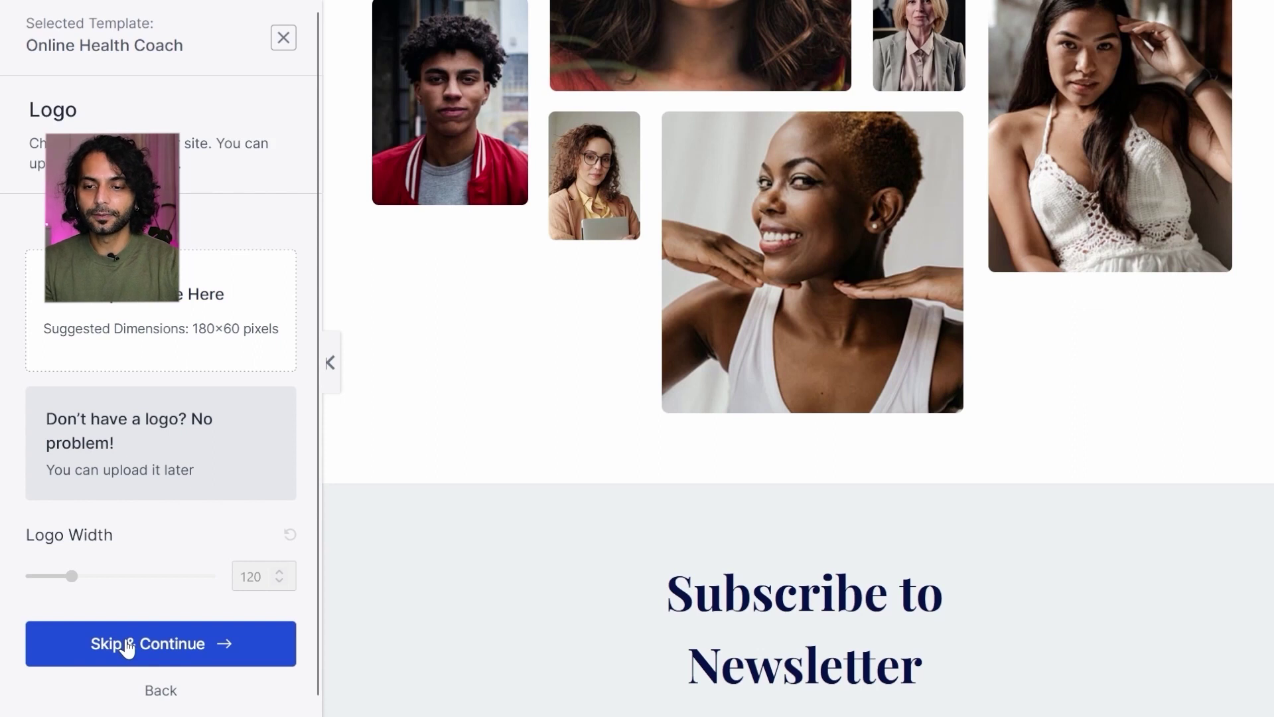
{"action": "left_click", "coordinate": [127, 645]}
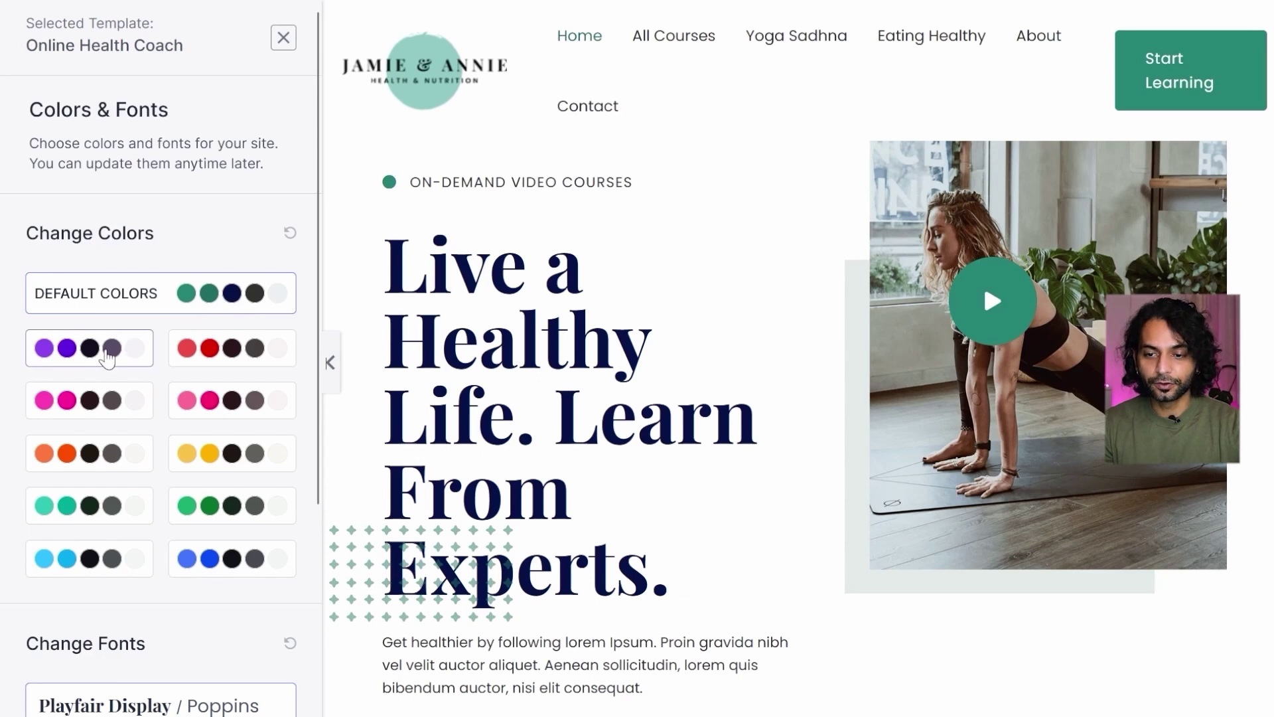
- Try purple, red and orange palettes, revert to the default green and navy, and continue
{"action": "left_click", "coordinate": [107, 353]}
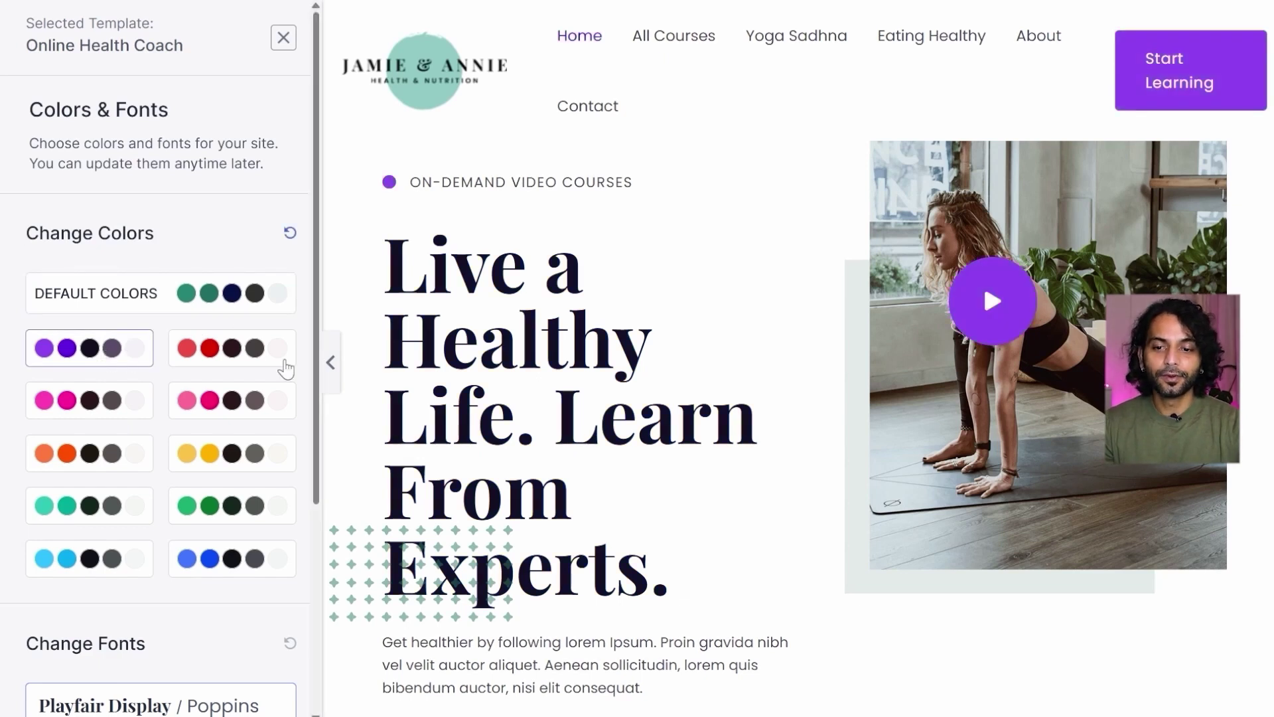
{"action": "left_click", "coordinate": [225, 357]}
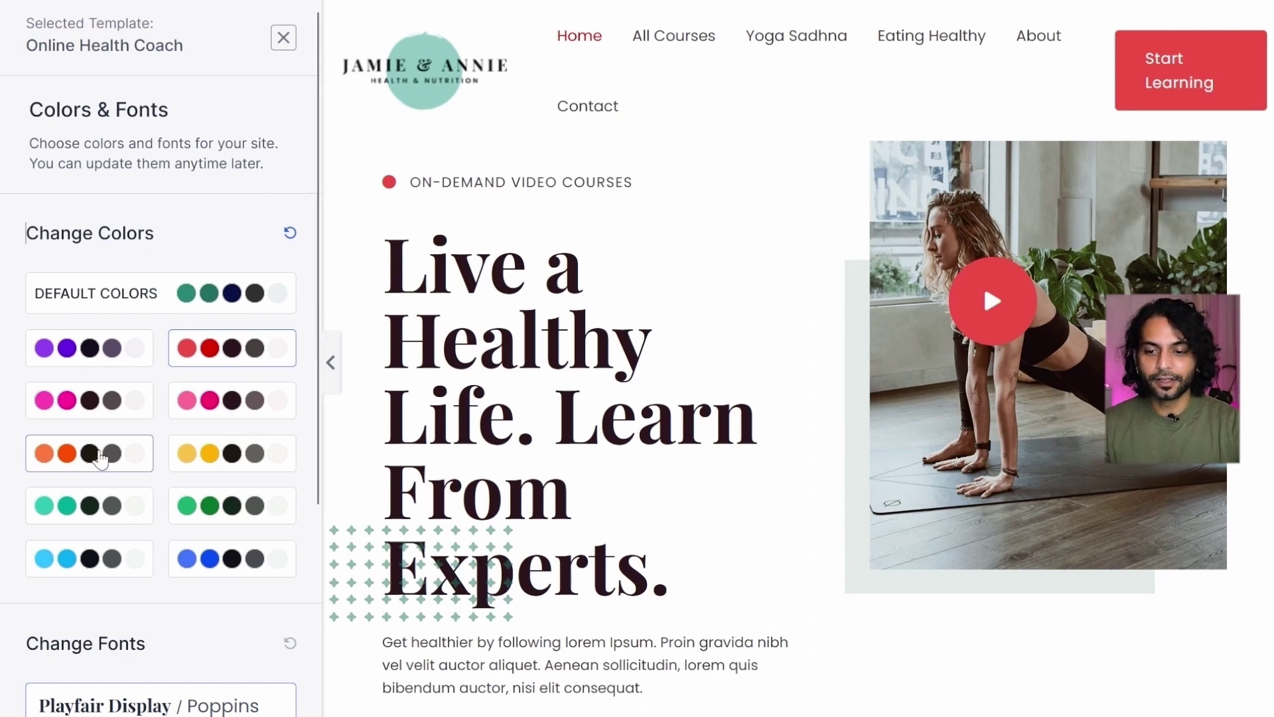
{"action": "left_click", "coordinate": [99, 458]}
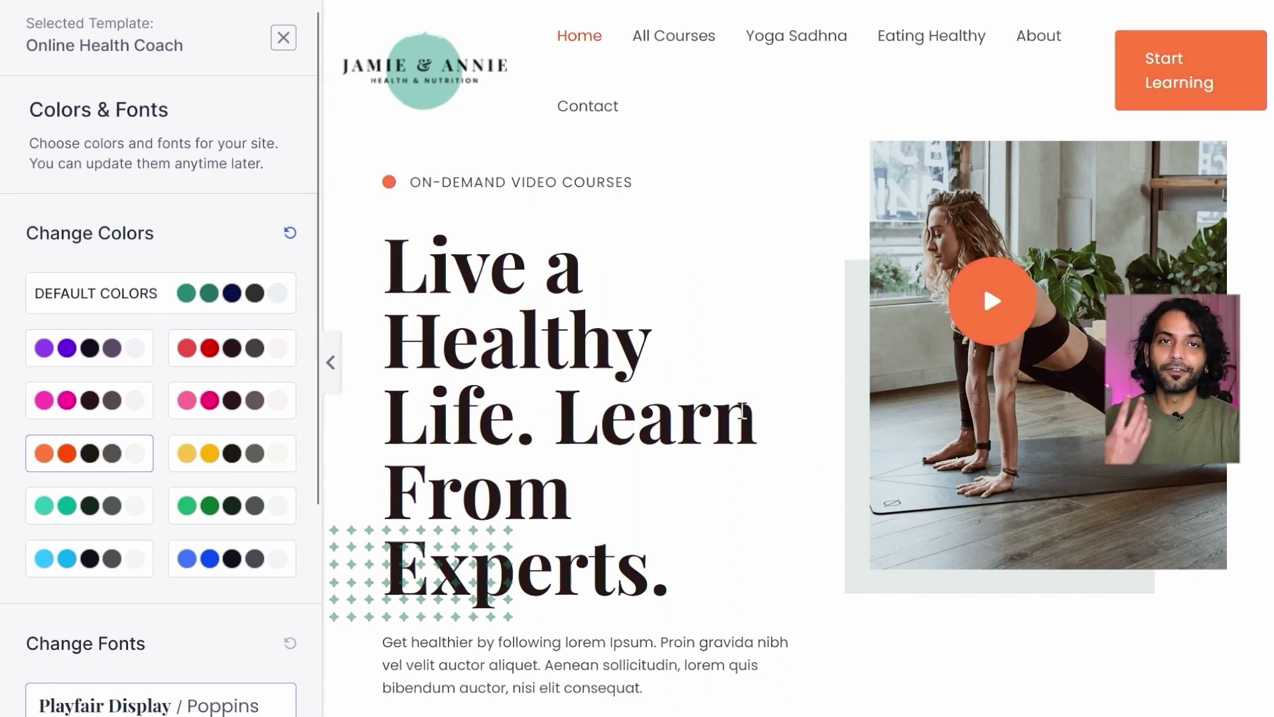
{"action": "scroll", "coordinate": [742, 415], "scroll_direction": "down", "scroll_amount": 4}
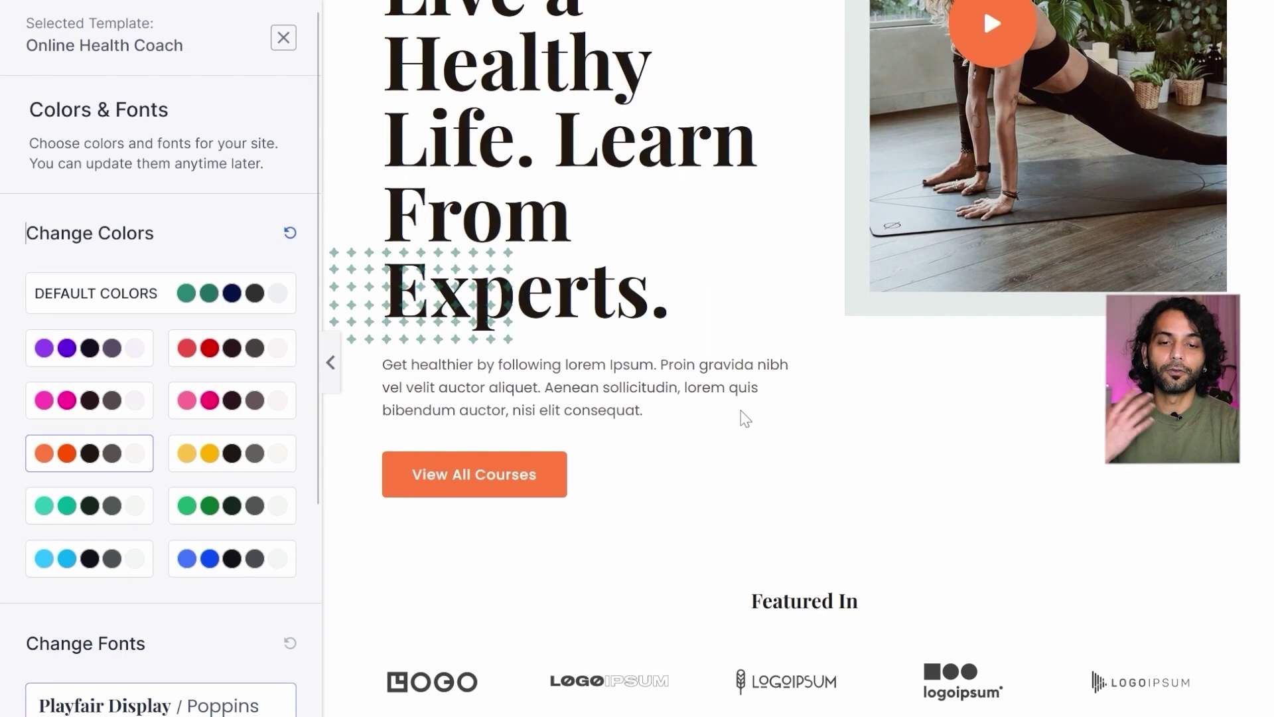
{"action": "scroll", "coordinate": [742, 416], "scroll_direction": "up", "scroll_amount": 4}
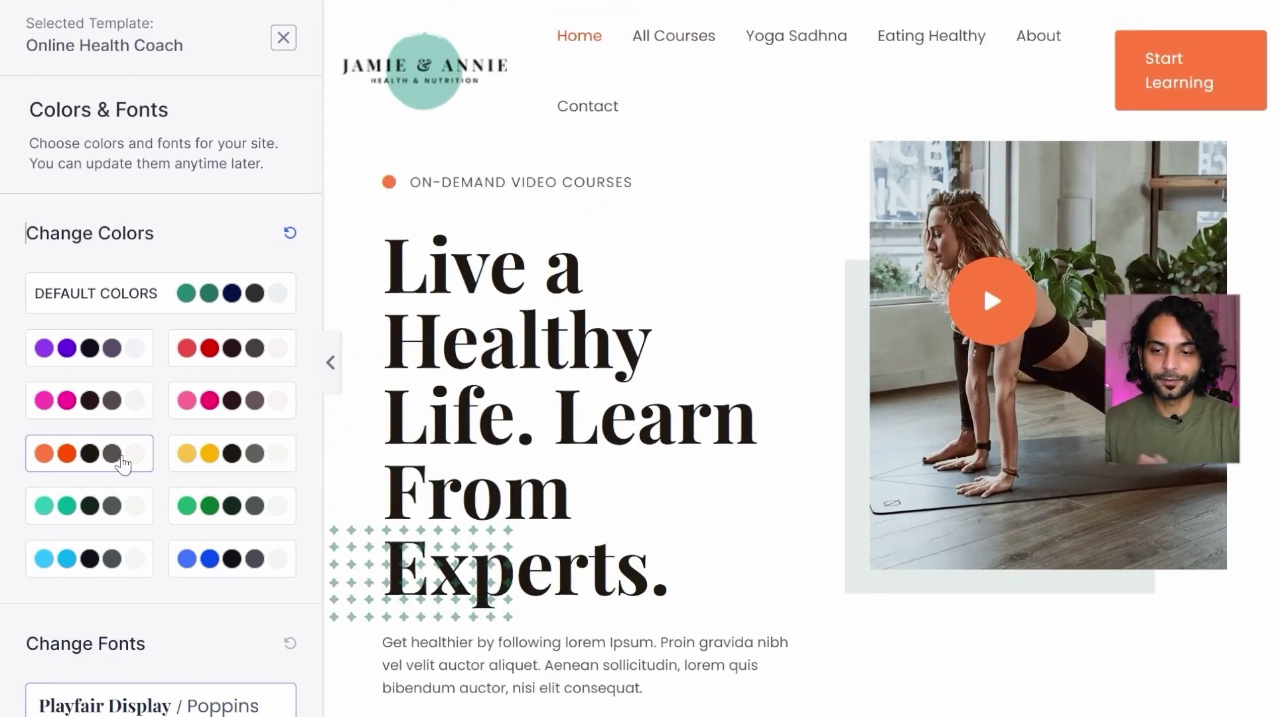
{"action": "left_click", "coordinate": [154, 299]}
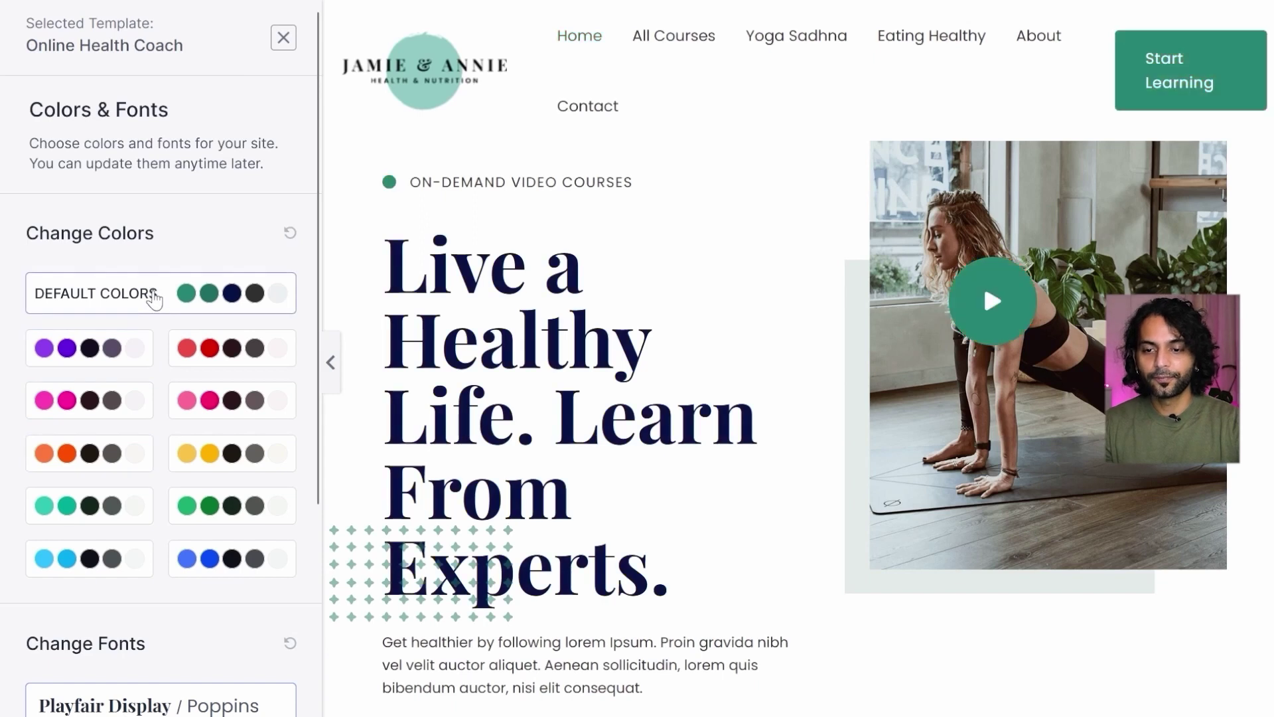
{"action": "scroll", "coordinate": [162, 339], "scroll_direction": "down", "scroll_amount": 4}
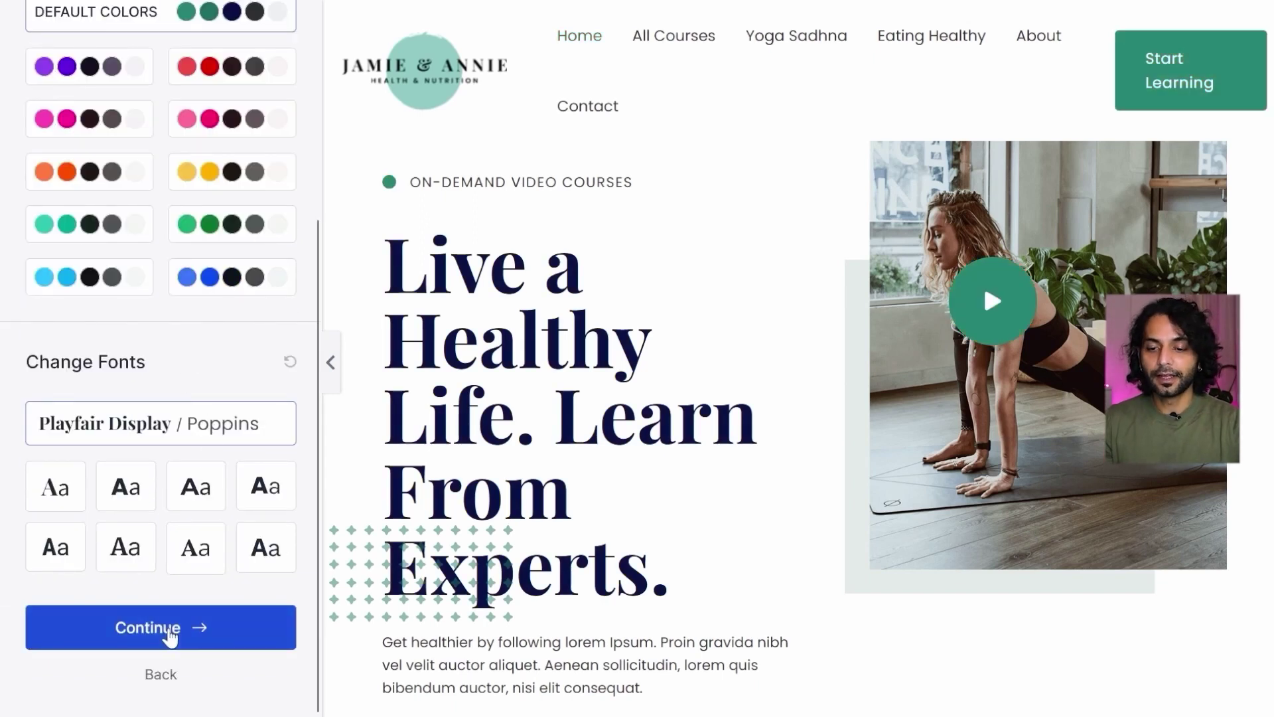
{"action": "left_click", "coordinate": [161, 629]}
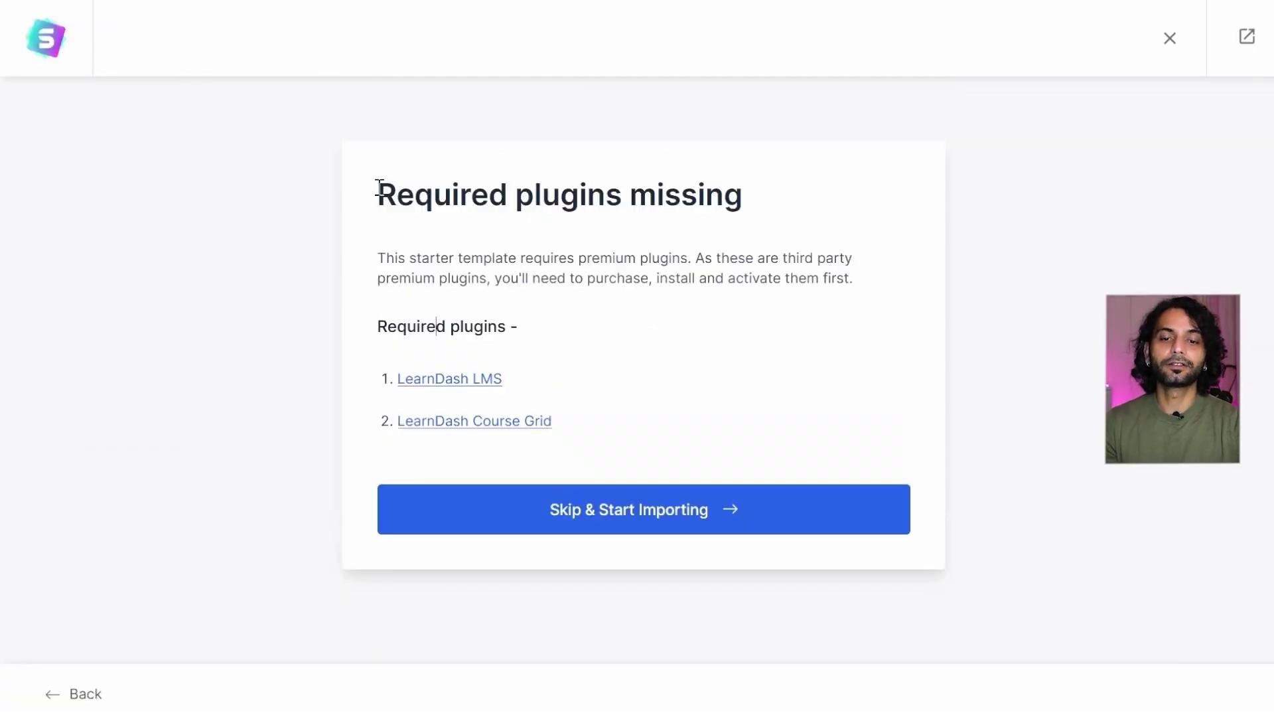
- Skip the LearnDash premium plugins, uncheck Share Non-Sensitive Data, and build the website
{"action": "left_click_drag", "start_coordinate": [378, 192], "coordinate": [748, 188]}
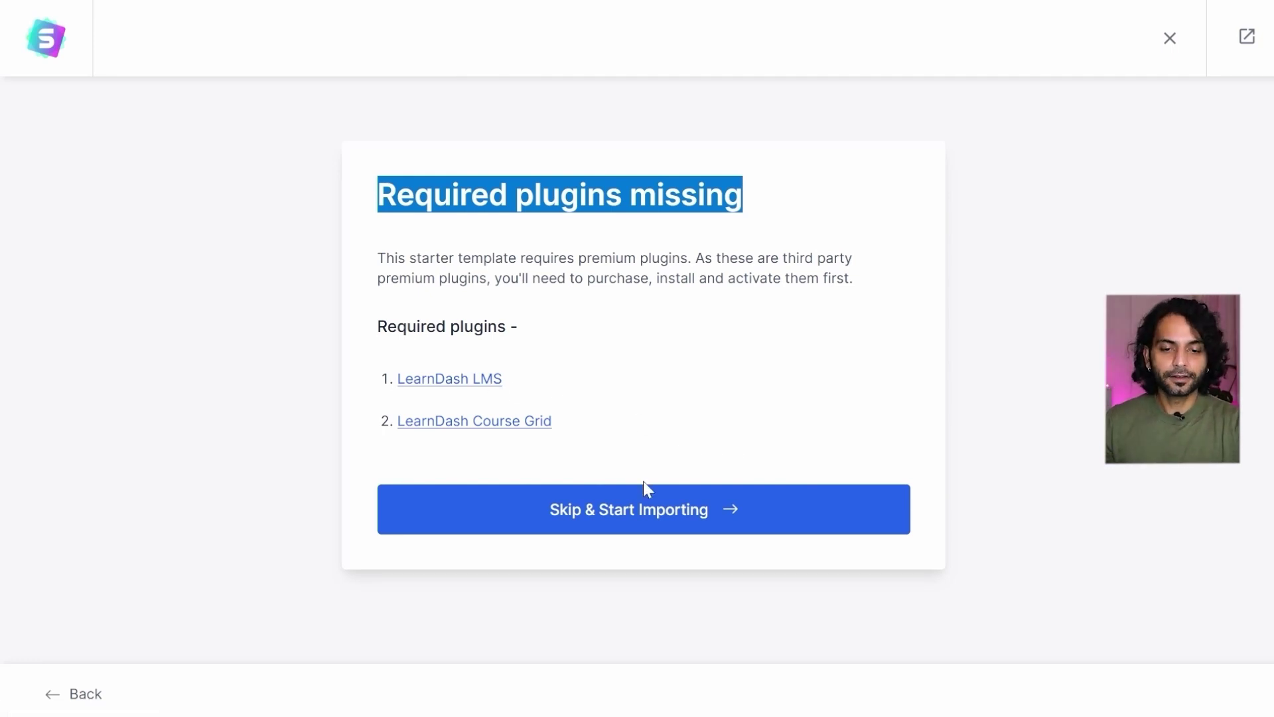
{"action": "left_click", "coordinate": [625, 517]}
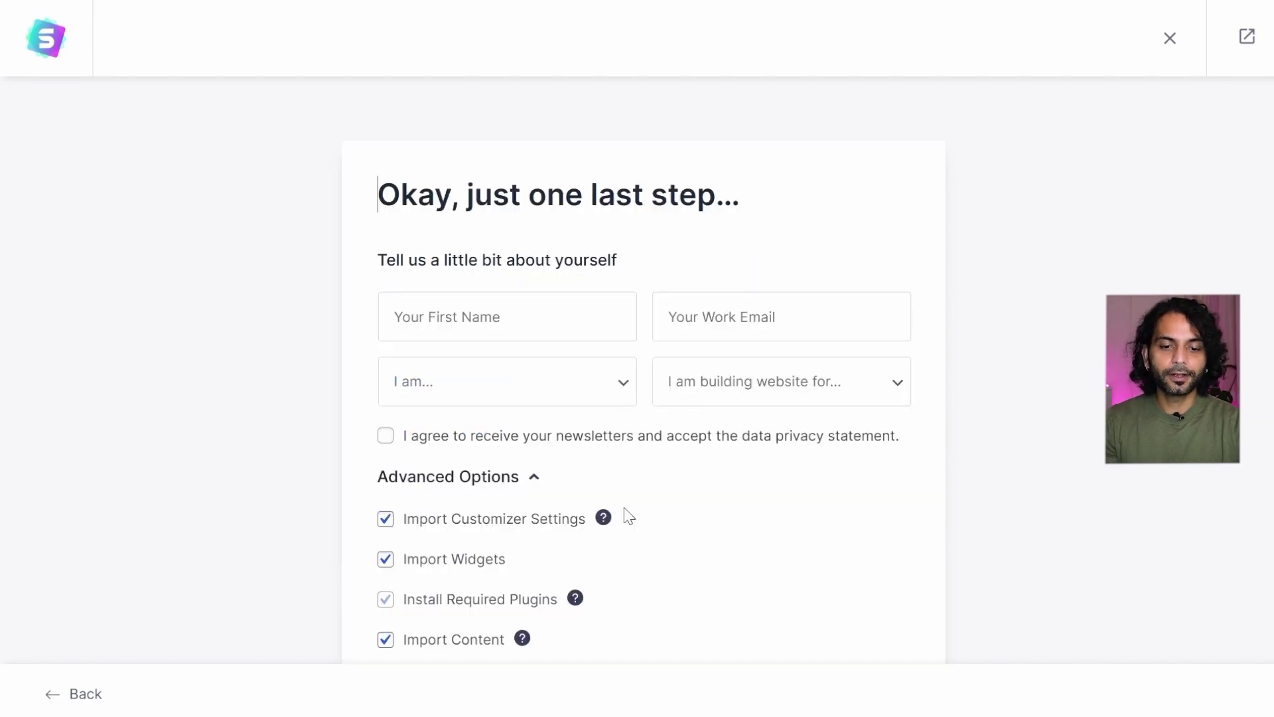
{"action": "scroll", "coordinate": [388, 529], "scroll_direction": "down", "scroll_amount": 3}
{"action": "left_click", "coordinate": [387, 521]}
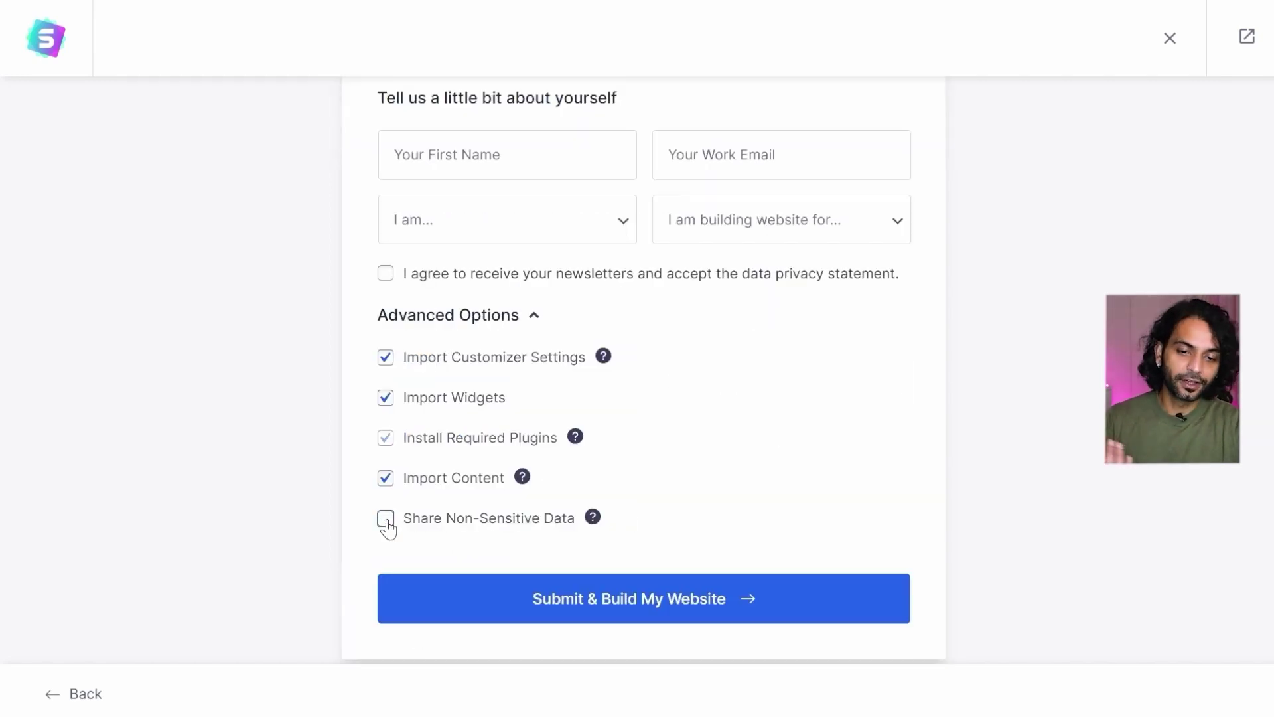
{"action": "left_click", "coordinate": [633, 599]}
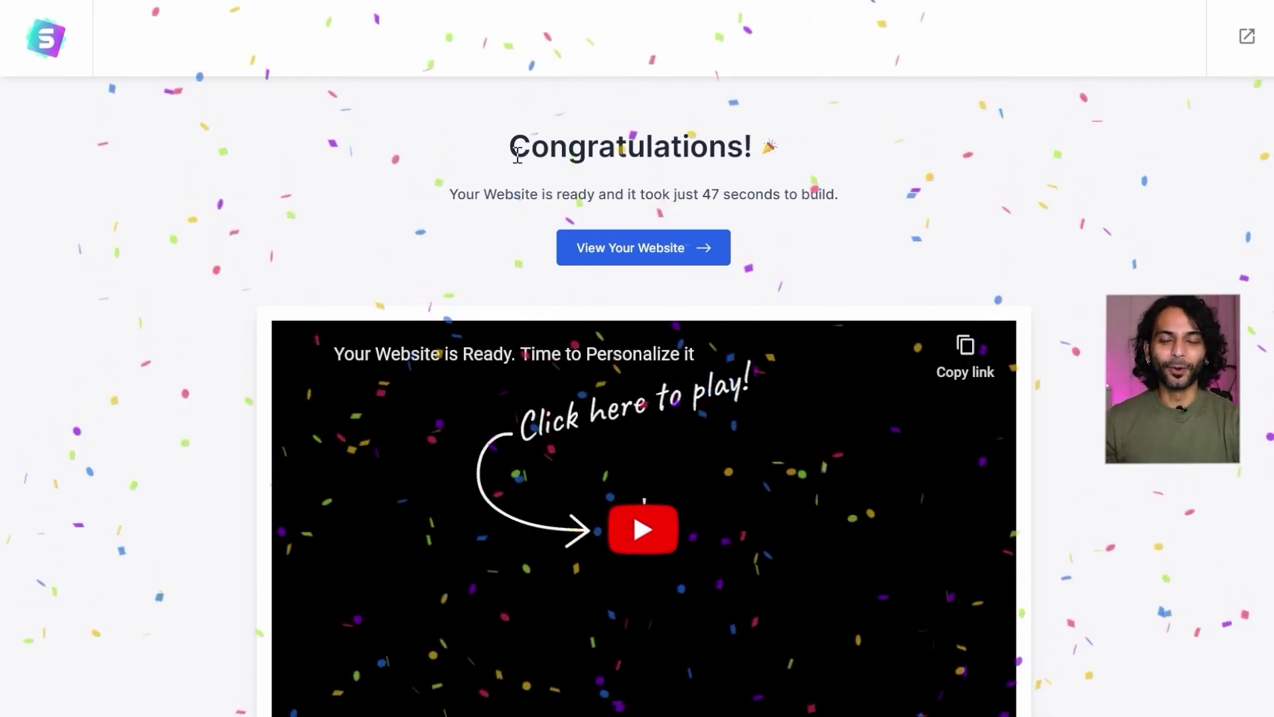
- View the new site and scroll through the 'Live a Healthy Life. Learn From Experts.' homepage
{"action": "left_click", "coordinate": [641, 252]}
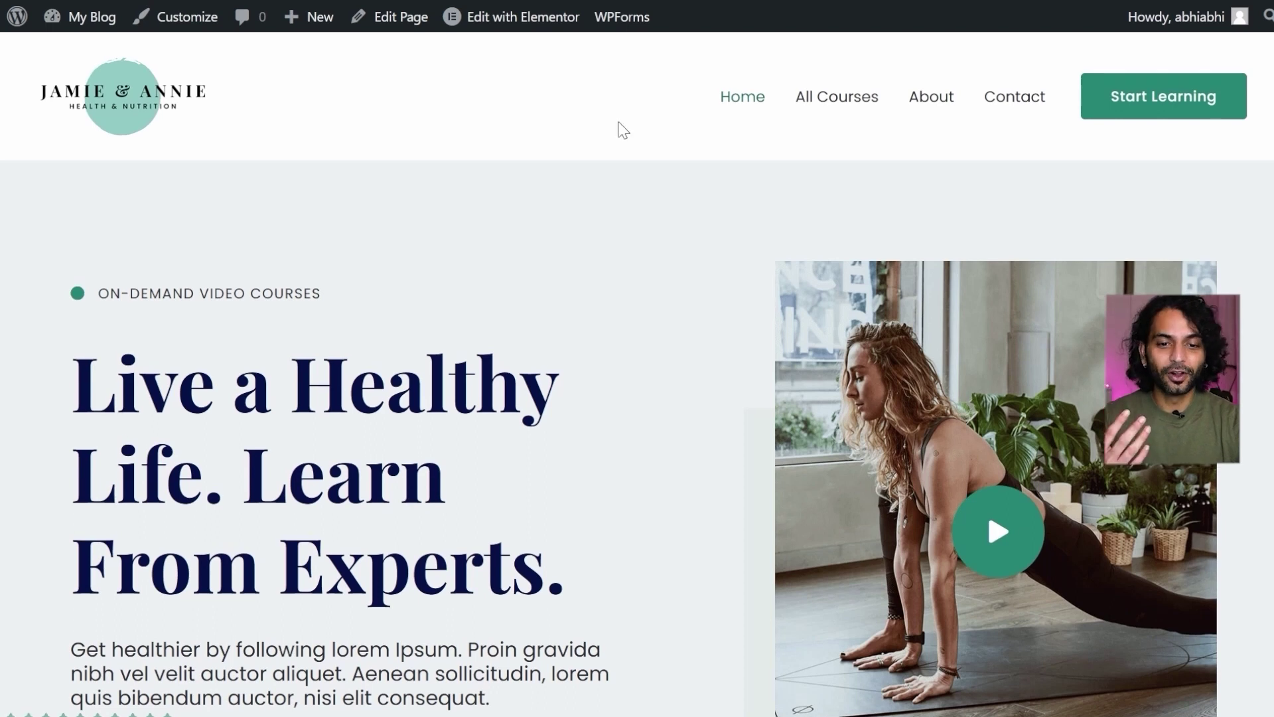
{"action": "scroll", "coordinate": [663, 484], "scroll_direction": "down", "scroll_amount": 5}
{"action": "scroll", "coordinate": [675, 292], "scroll_direction": "up", "scroll_amount": 5}
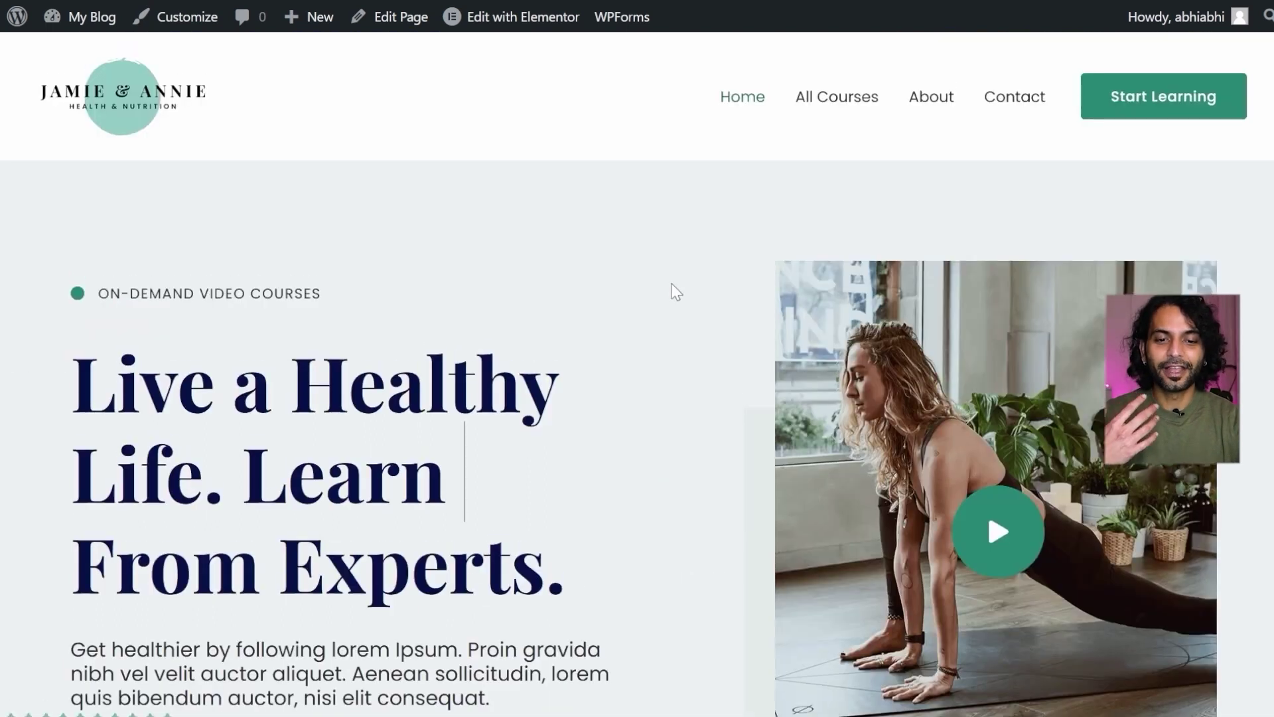
{"action": "scroll", "coordinate": [676, 292], "scroll_direction": "down", "scroll_amount": 8}
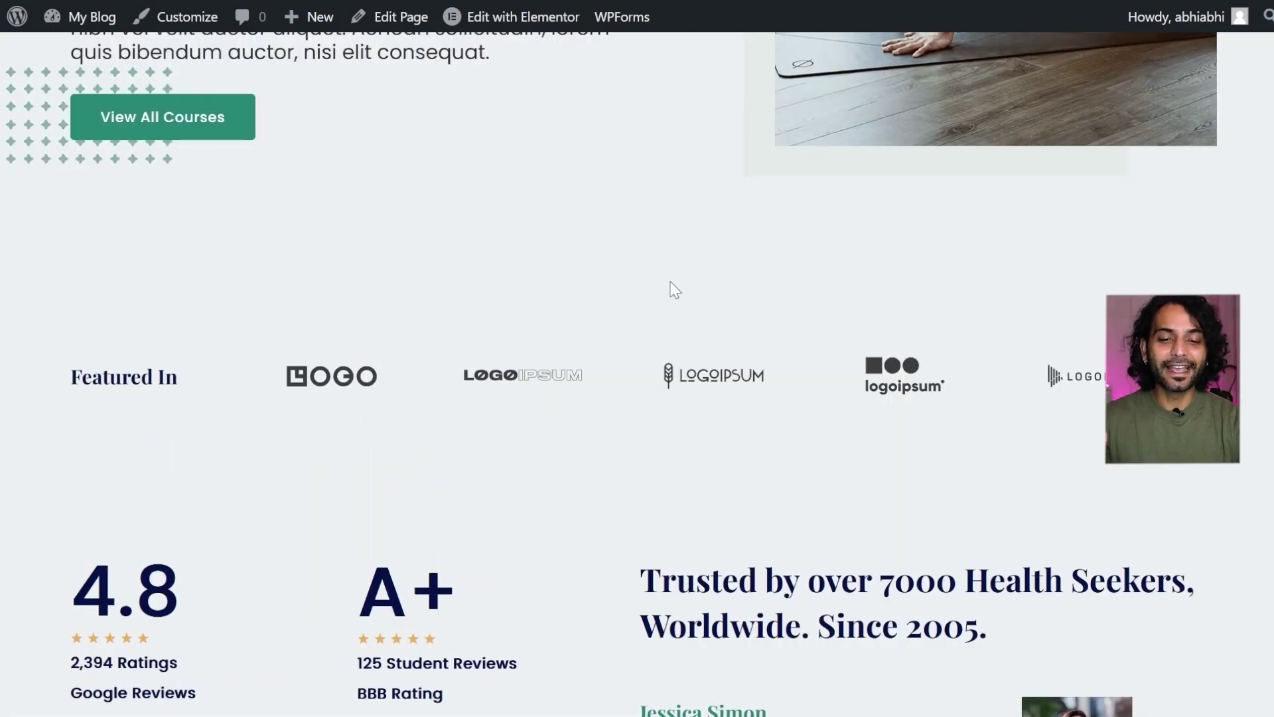
{"action": "scroll", "coordinate": [676, 291], "scroll_direction": "down", "scroll_amount": 10}
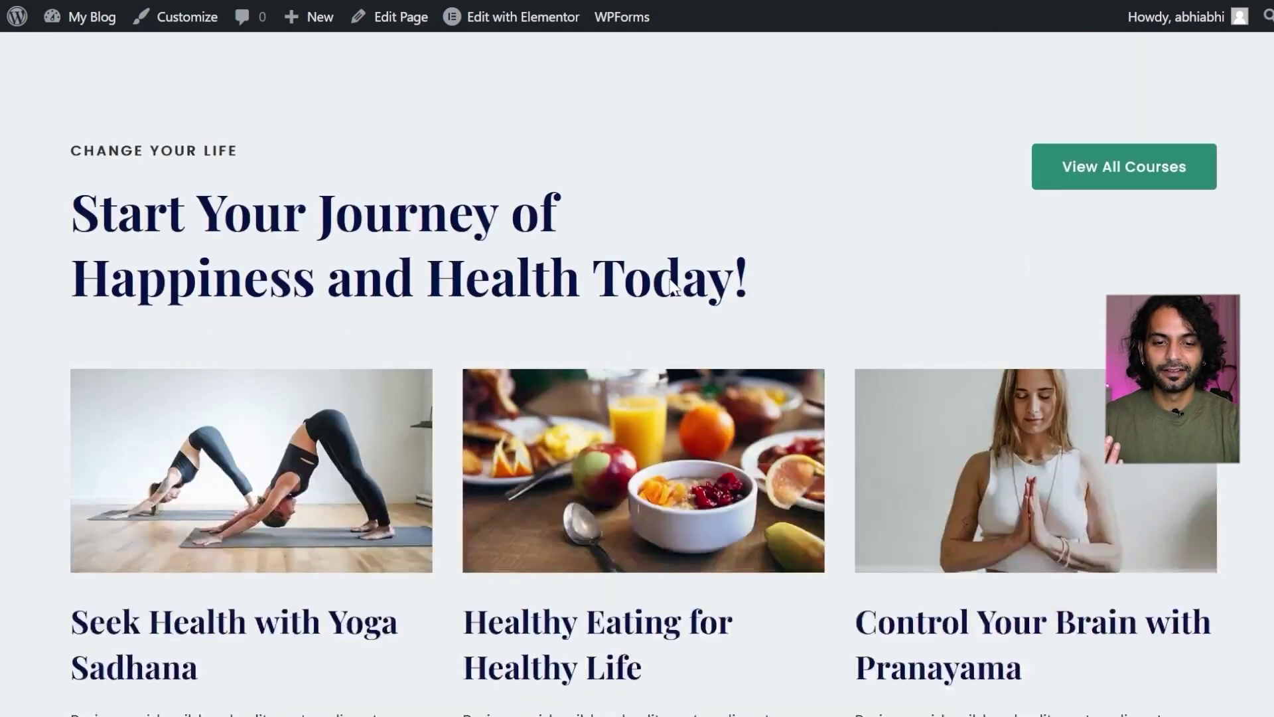
{"action": "scroll", "coordinate": [672, 285], "scroll_direction": "down", "scroll_amount": 6}
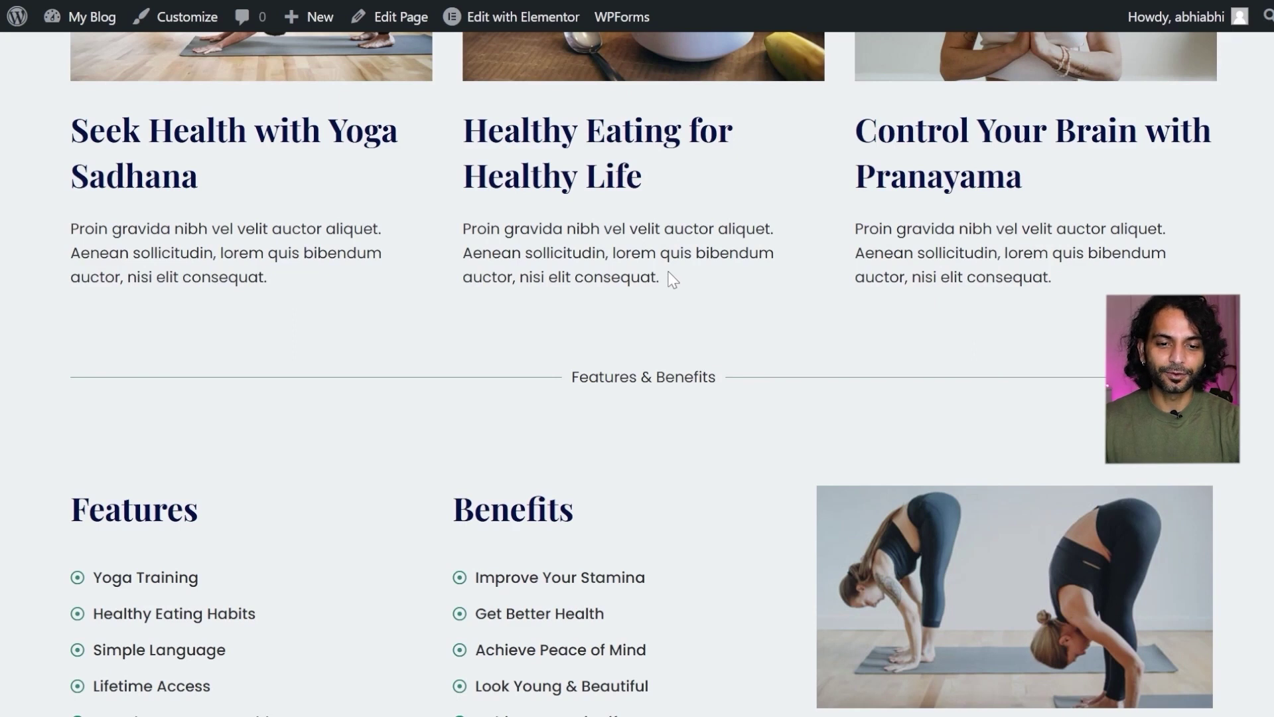
{"action": "scroll", "coordinate": [669, 277], "scroll_direction": "down", "scroll_amount": 5}
{"action": "scroll", "coordinate": [667, 269], "scroll_direction": "up", "scroll_amount": 10}
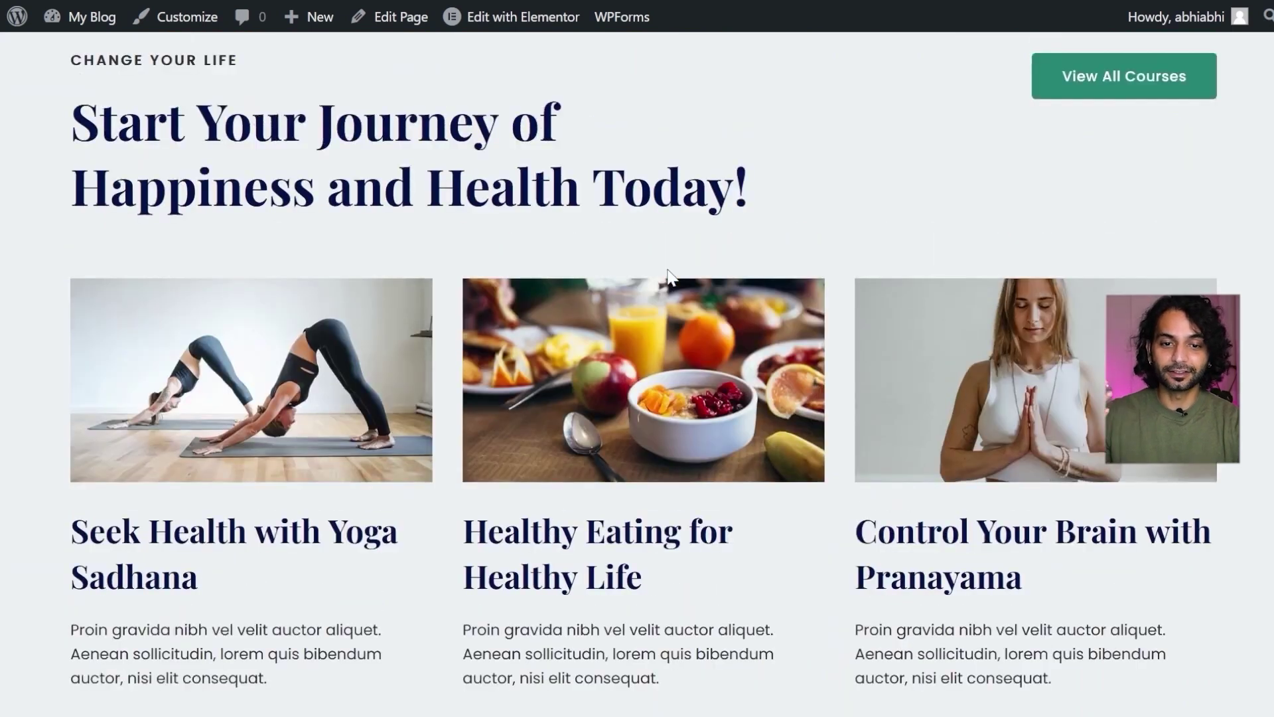
{"action": "scroll", "coordinate": [669, 278], "scroll_direction": "up", "scroll_amount": 10}
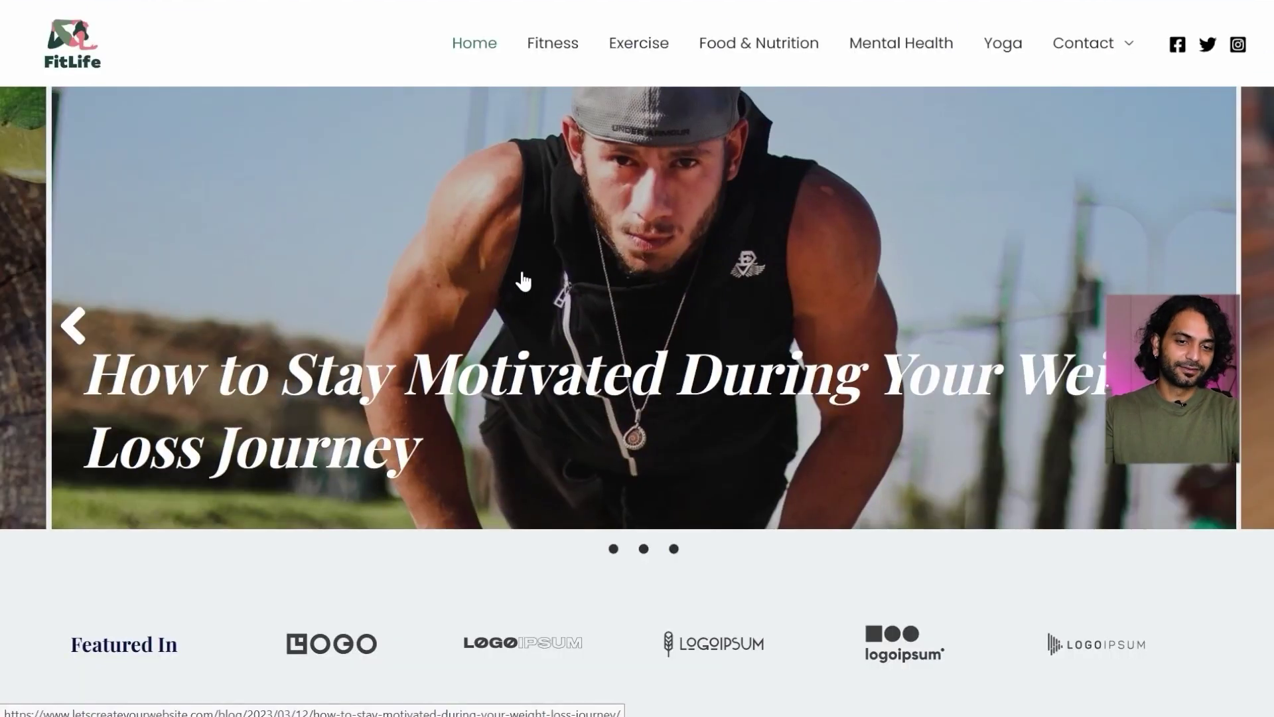
{"action": "scroll", "coordinate": [522, 272], "scroll_direction": "down", "scroll_amount": 3}
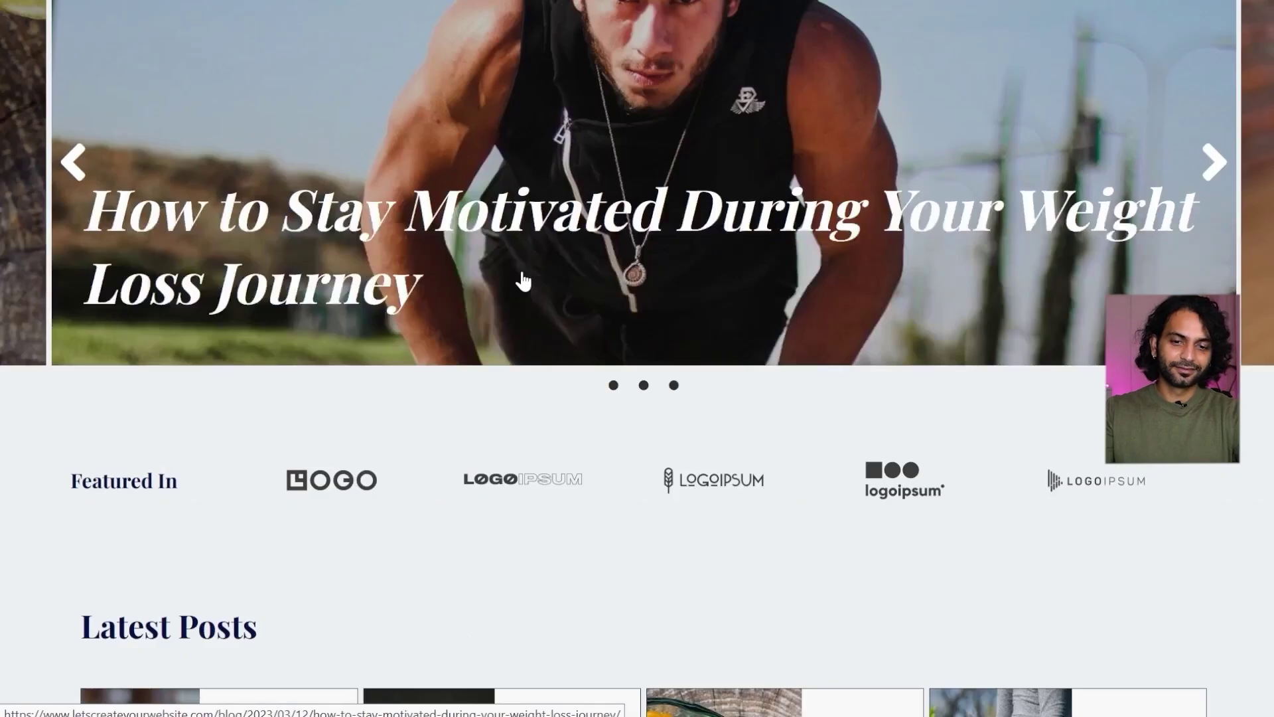
{"action": "scroll", "coordinate": [522, 269], "scroll_direction": "down", "scroll_amount": 2}
{"action": "scroll", "coordinate": [521, 268], "scroll_direction": "up", "scroll_amount": 1}
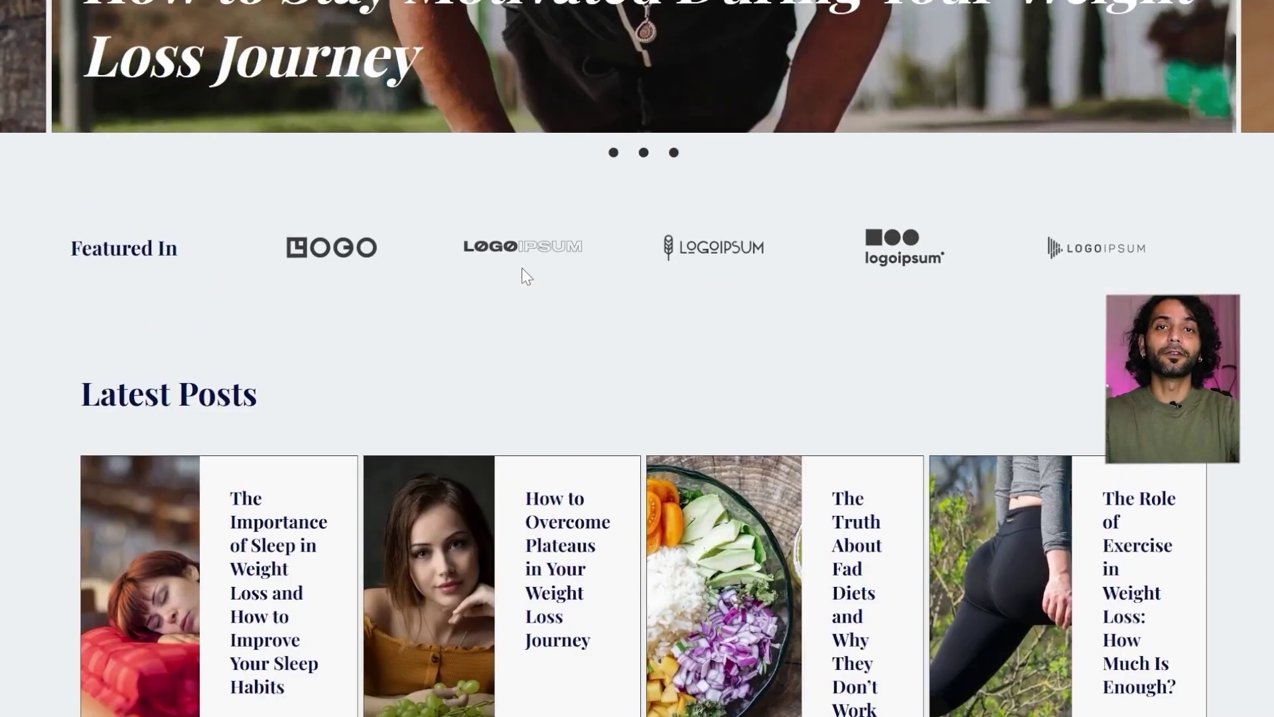
{"action": "scroll", "coordinate": [522, 268], "scroll_direction": "up", "scroll_amount": 1}
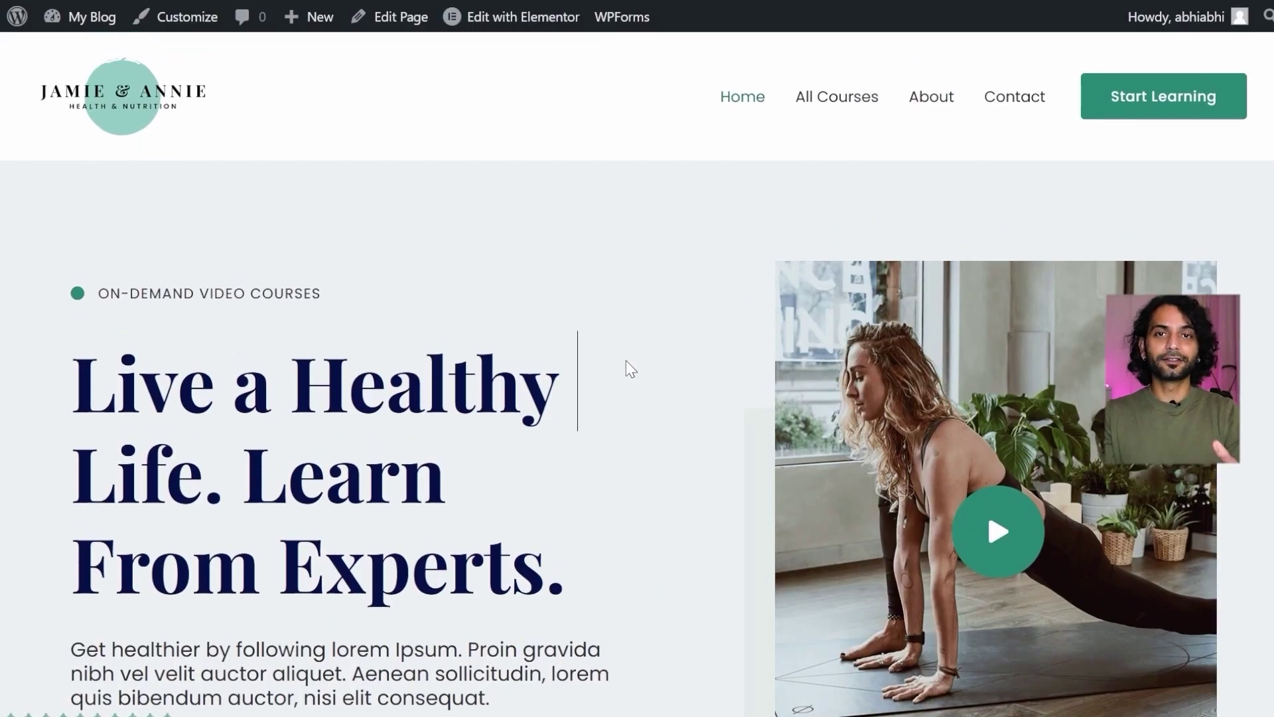
- Return to the admin dashboard and go to Plugins > Add New
{"action": "left_click", "coordinate": [303, 25]}
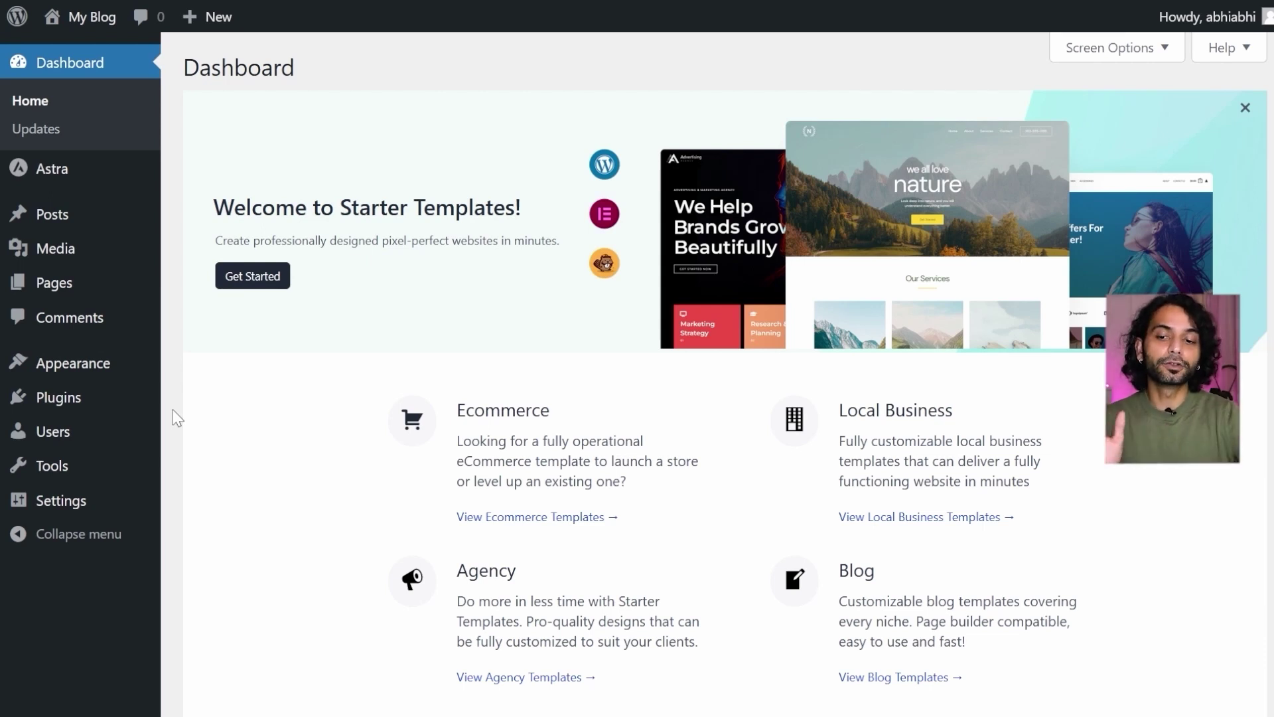
{"action": "mouse_move", "coordinate": [128, 369]}
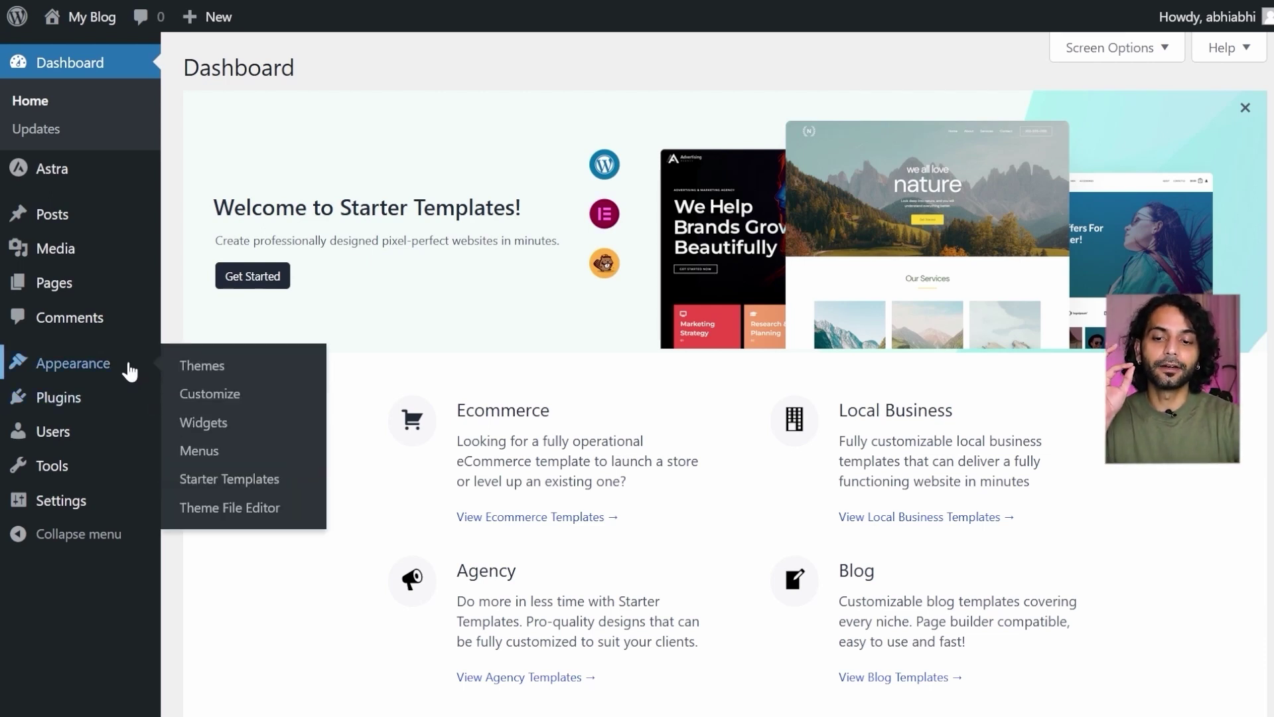
{"action": "mouse_move", "coordinate": [86, 398]}
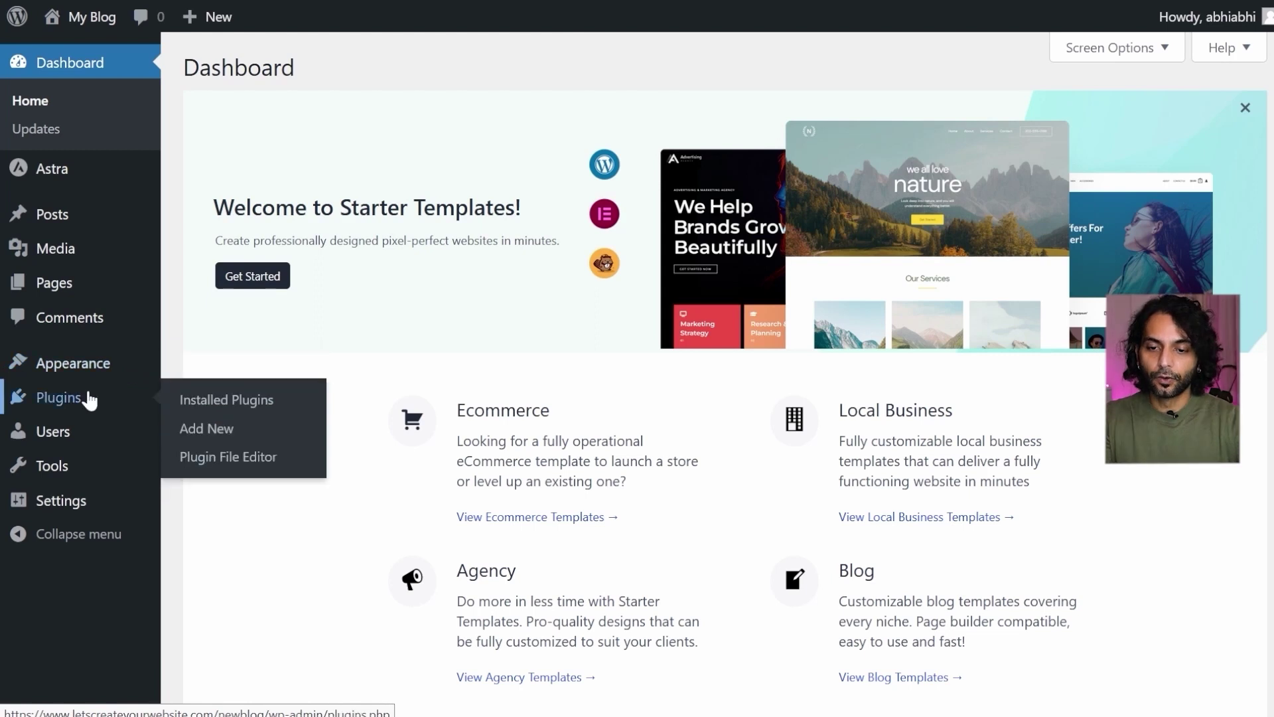
{"action": "left_click", "coordinate": [226, 430]}
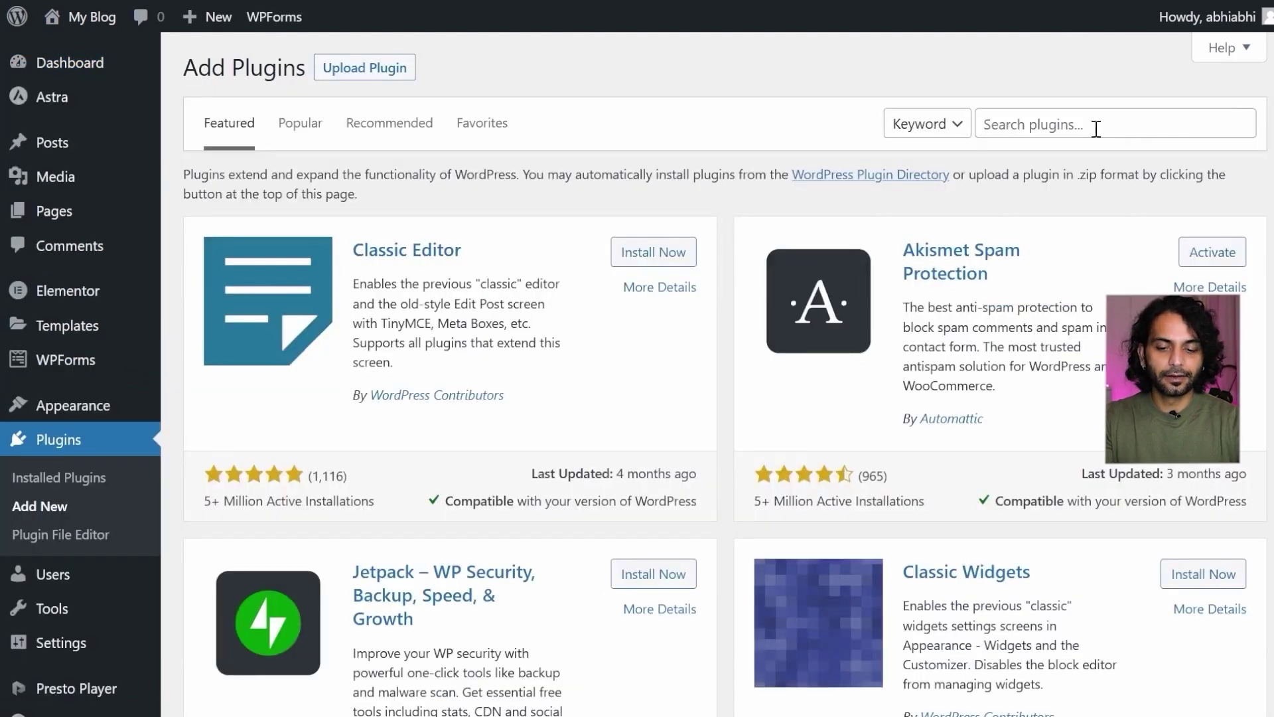
- Search plugins for 'elementor', then install and activate Premium Addons for Elementor
{"action": "left_click", "coordinate": [1096, 126]}
{"action": "type", "text": "elementor"}
{"action": "scroll", "coordinate": [580, 304], "scroll_direction": "down", "scroll_amount": 2}
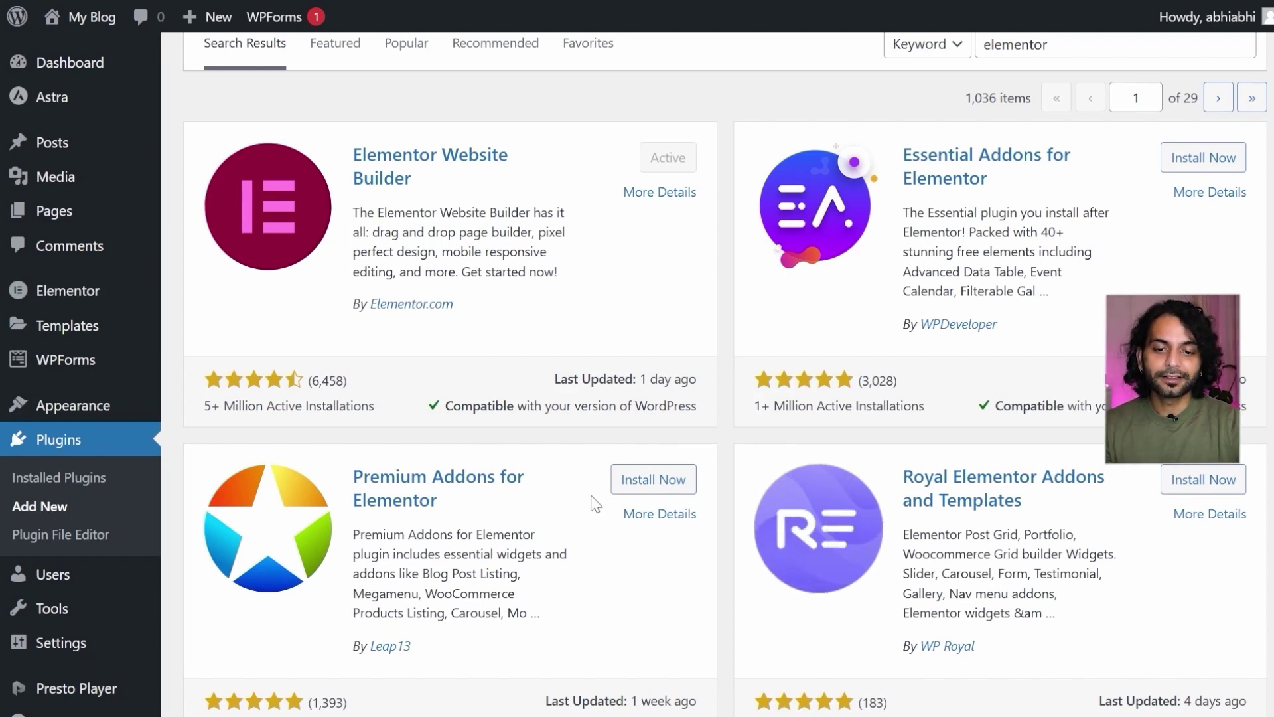
{"action": "scroll", "coordinate": [595, 502], "scroll_direction": "down", "scroll_amount": 1}
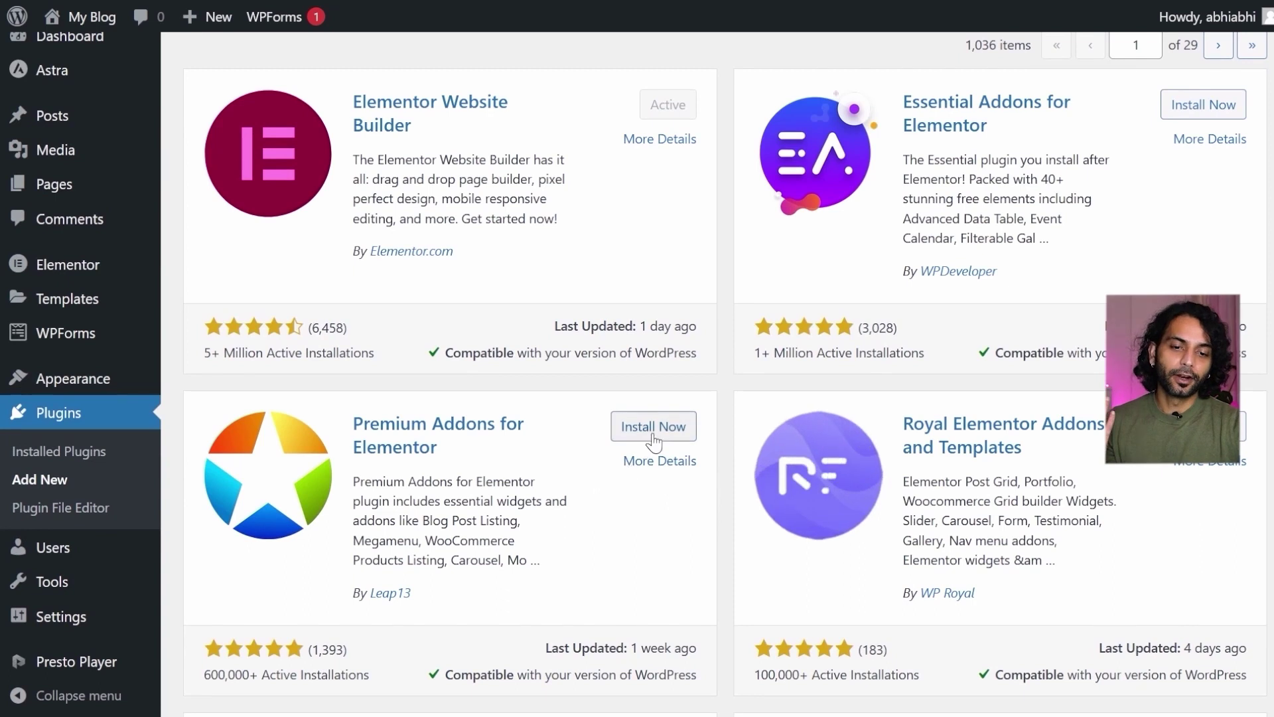
{"action": "left_click", "coordinate": [655, 428]}
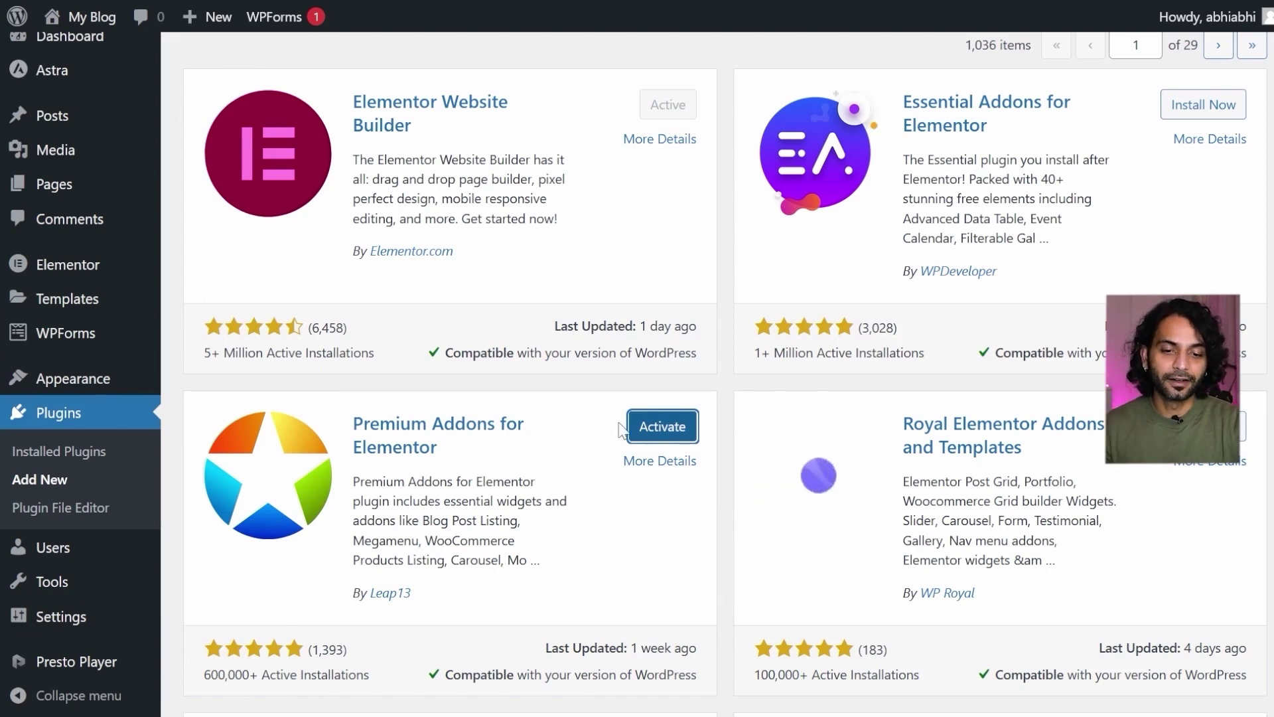
{"action": "left_click", "coordinate": [657, 428]}
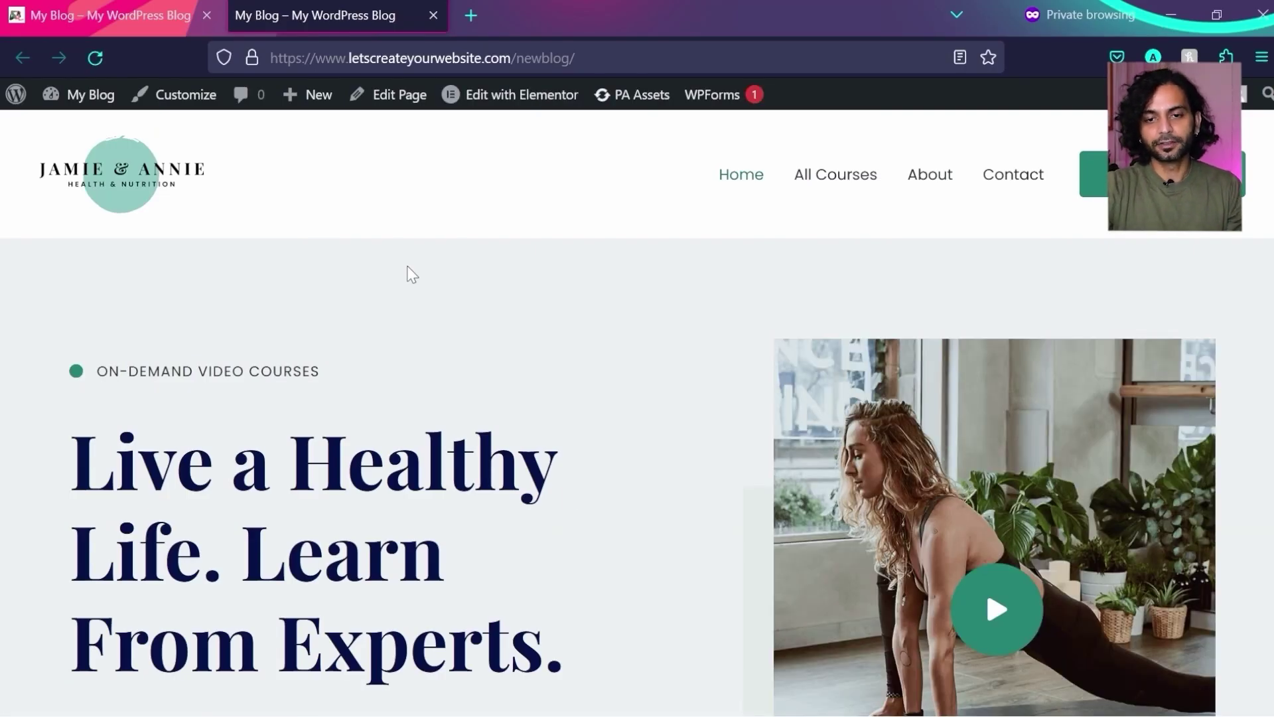
- Compare the FitLife blog tab with the Jamie & Annie site tab, ending on FitLife
{"action": "left_click", "coordinate": [117, 2]}
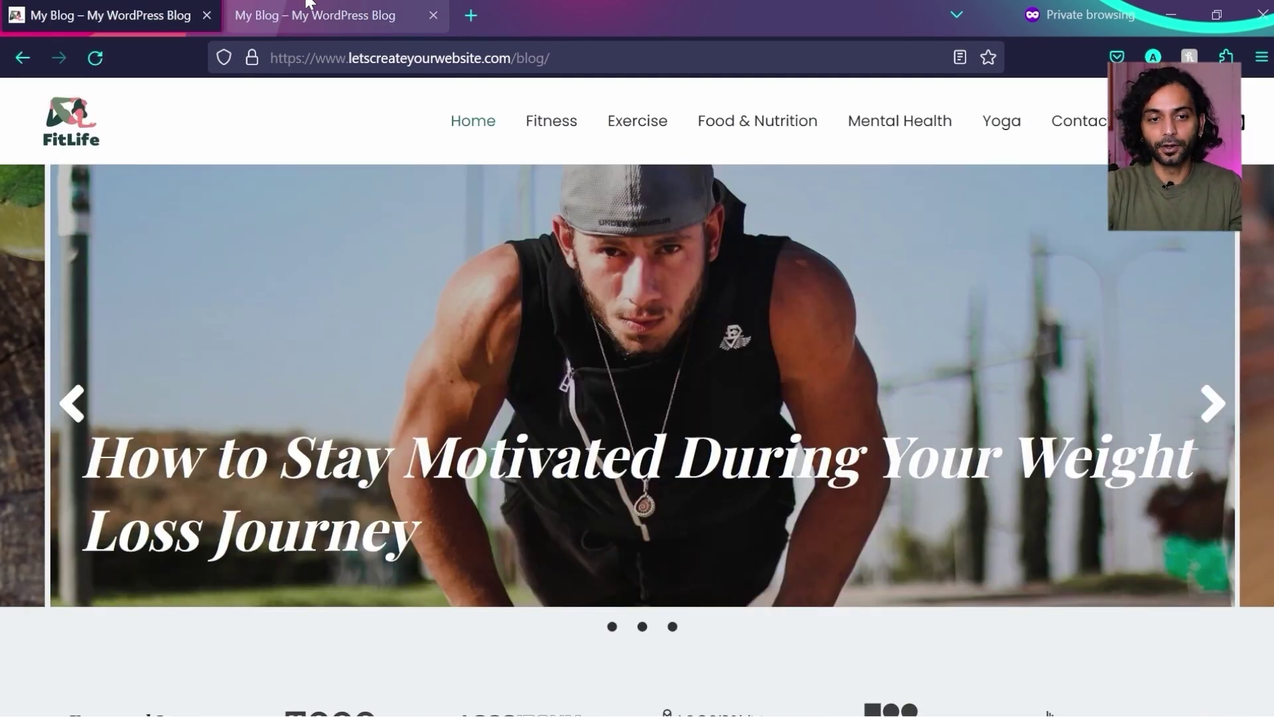
{"action": "left_click", "coordinate": [308, 3]}
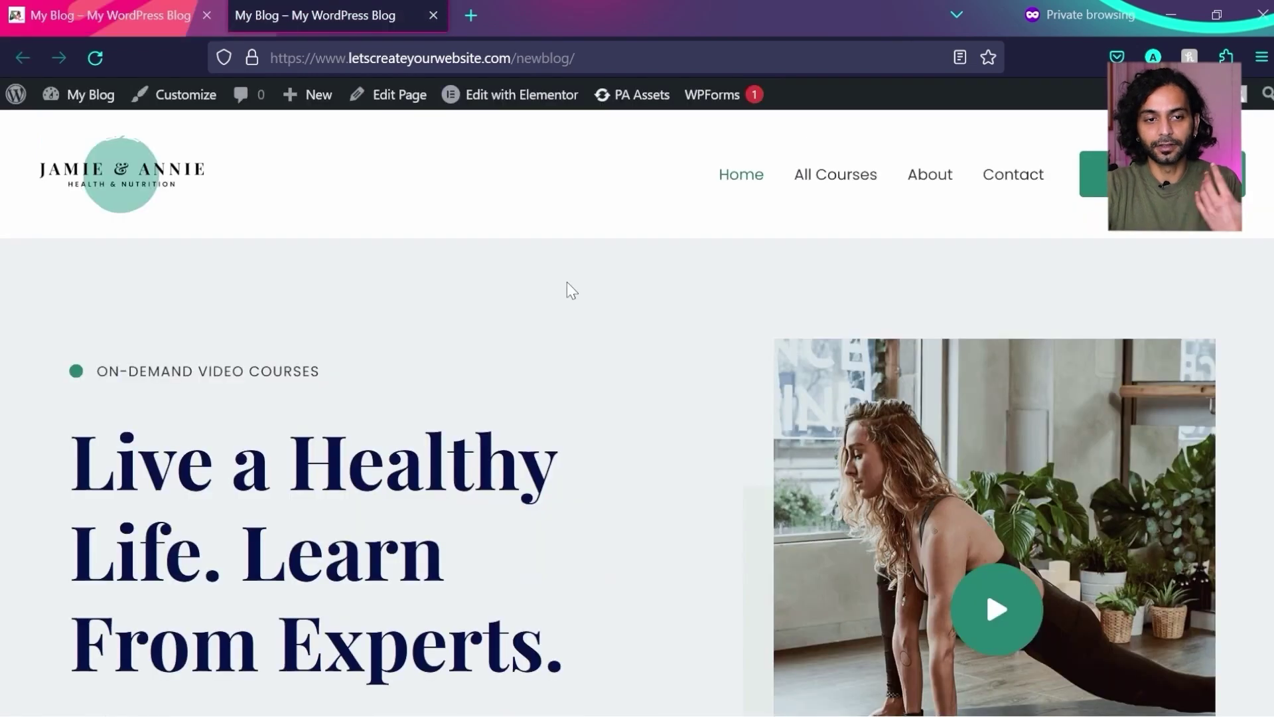
{"action": "left_click", "coordinate": [109, 10]}
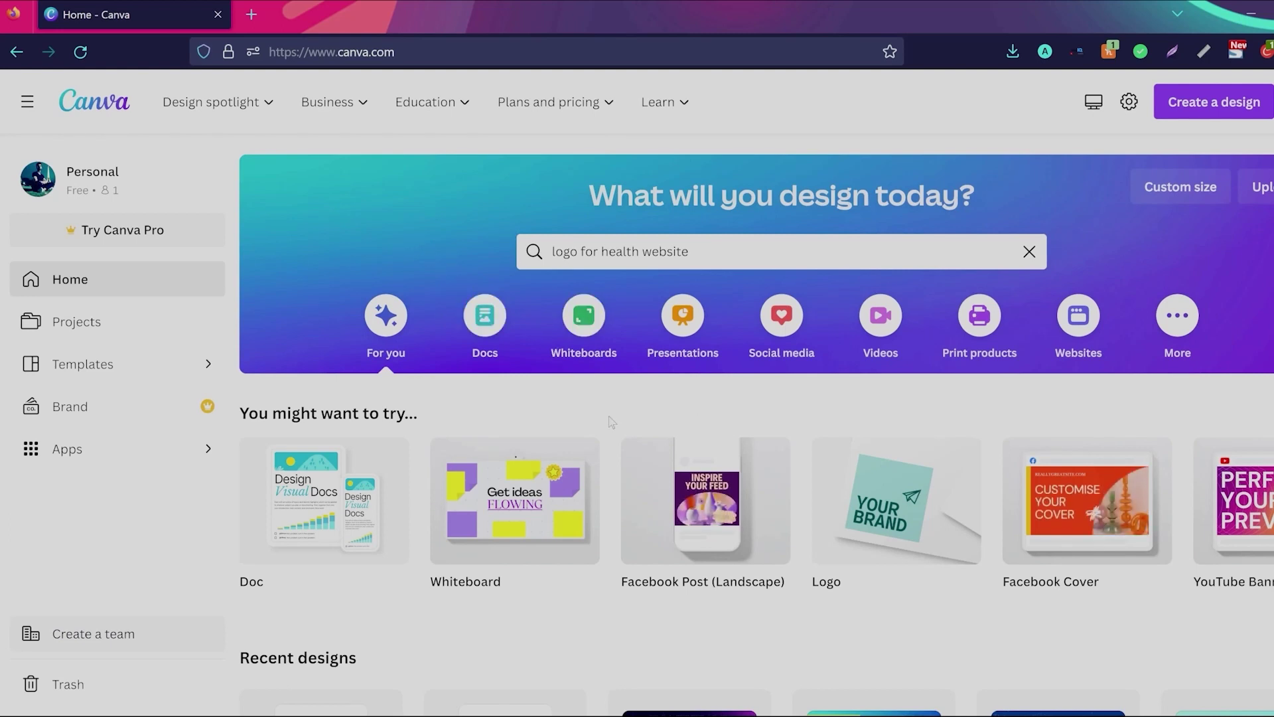
- Start a blank 500 × 500 Canva logo design and search logo templates for 'health'
{"action": "mouse_move", "coordinate": [871, 497]}
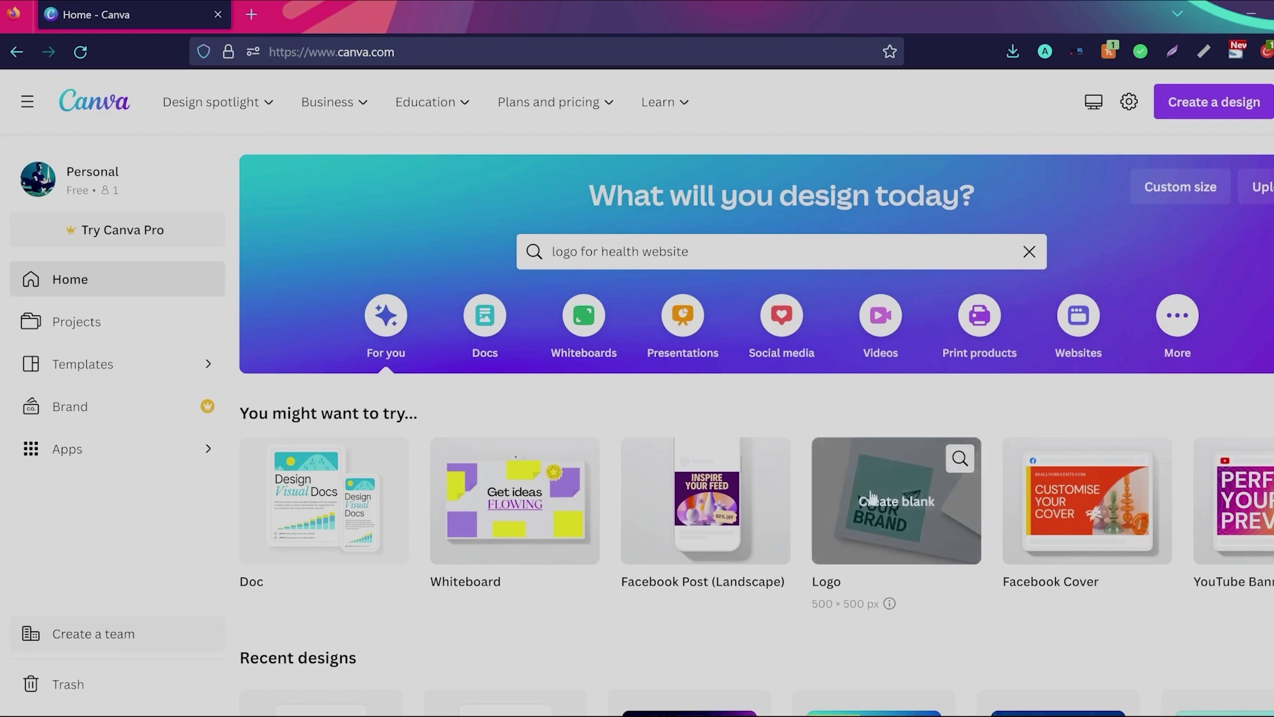
{"action": "left_click", "coordinate": [903, 528]}
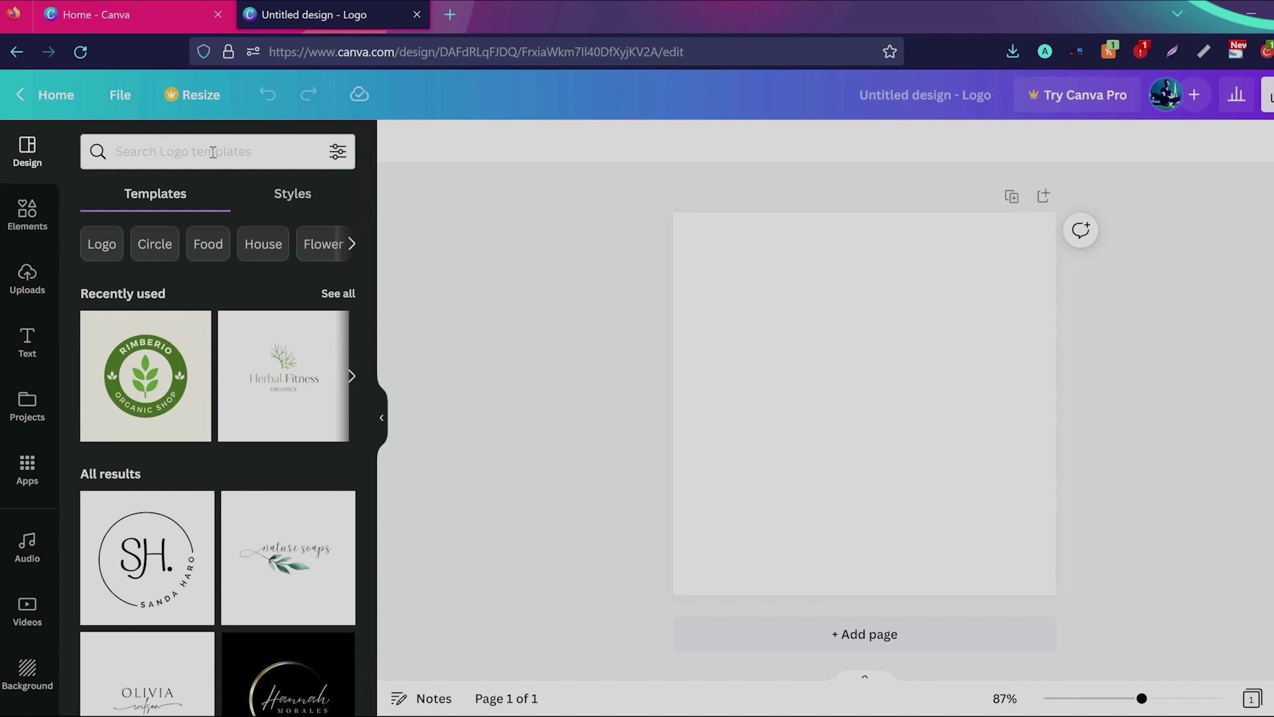
{"action": "left_click", "coordinate": [212, 152]}
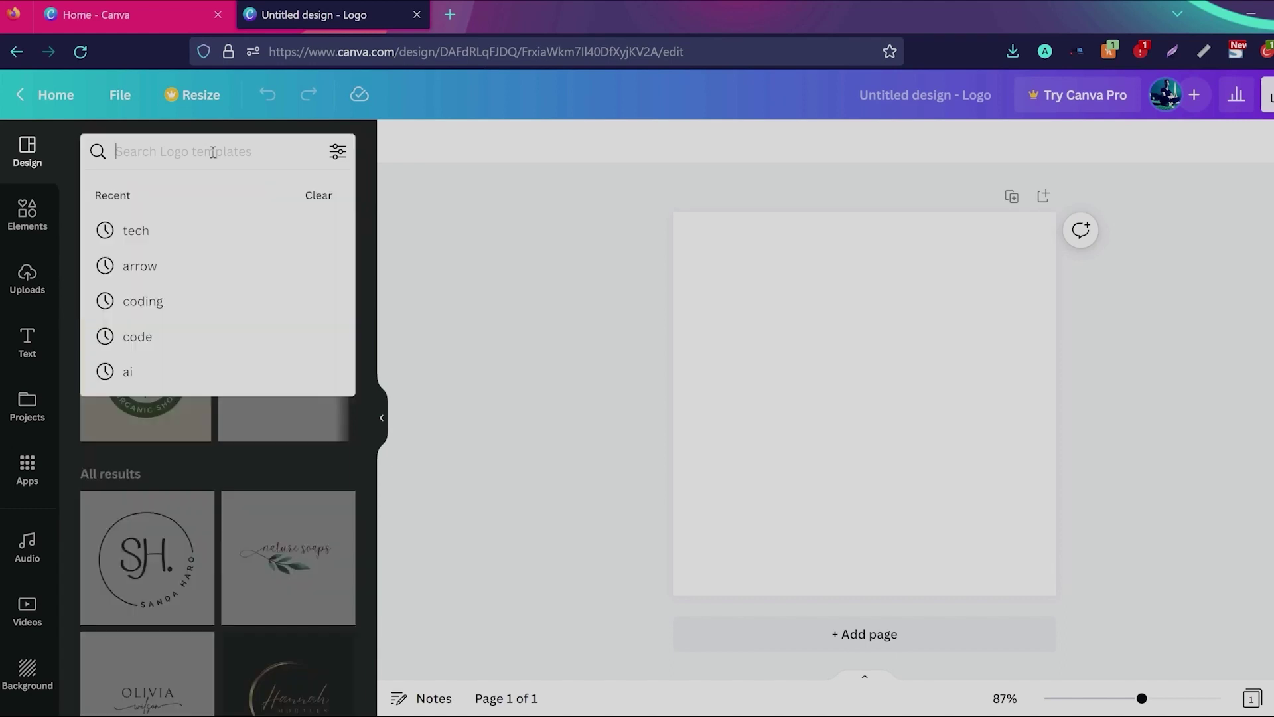
{"action": "type", "text": "health"}
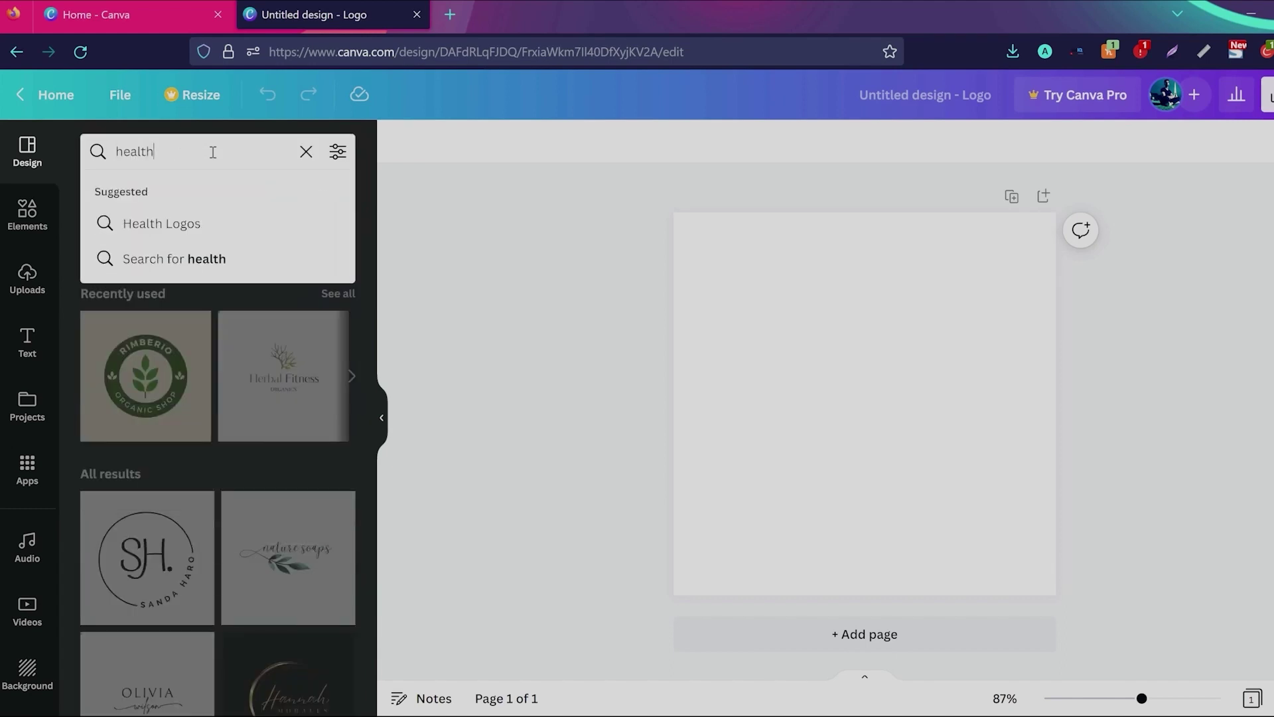
{"action": "key", "text": "Return"}
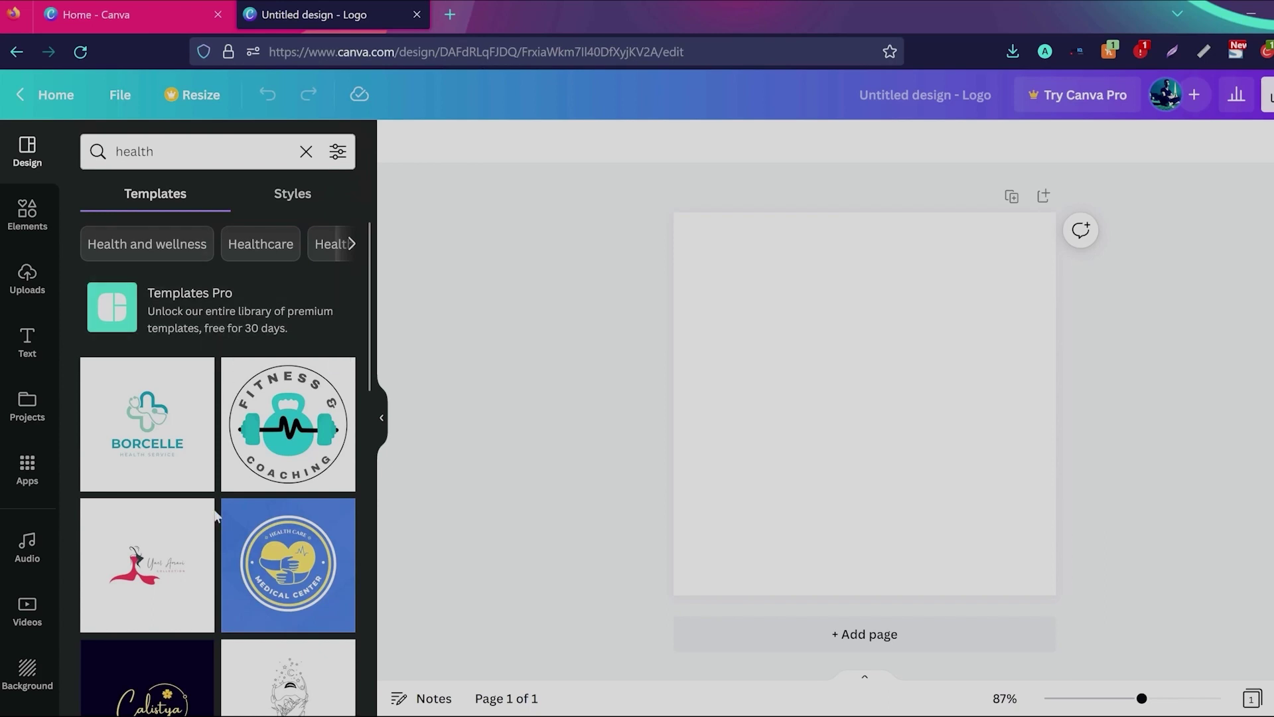
- Browse the template results and open the Women Fit dumbbell-and-heart logo template
{"action": "scroll", "coordinate": [215, 515], "scroll_direction": "down", "scroll_amount": 8}
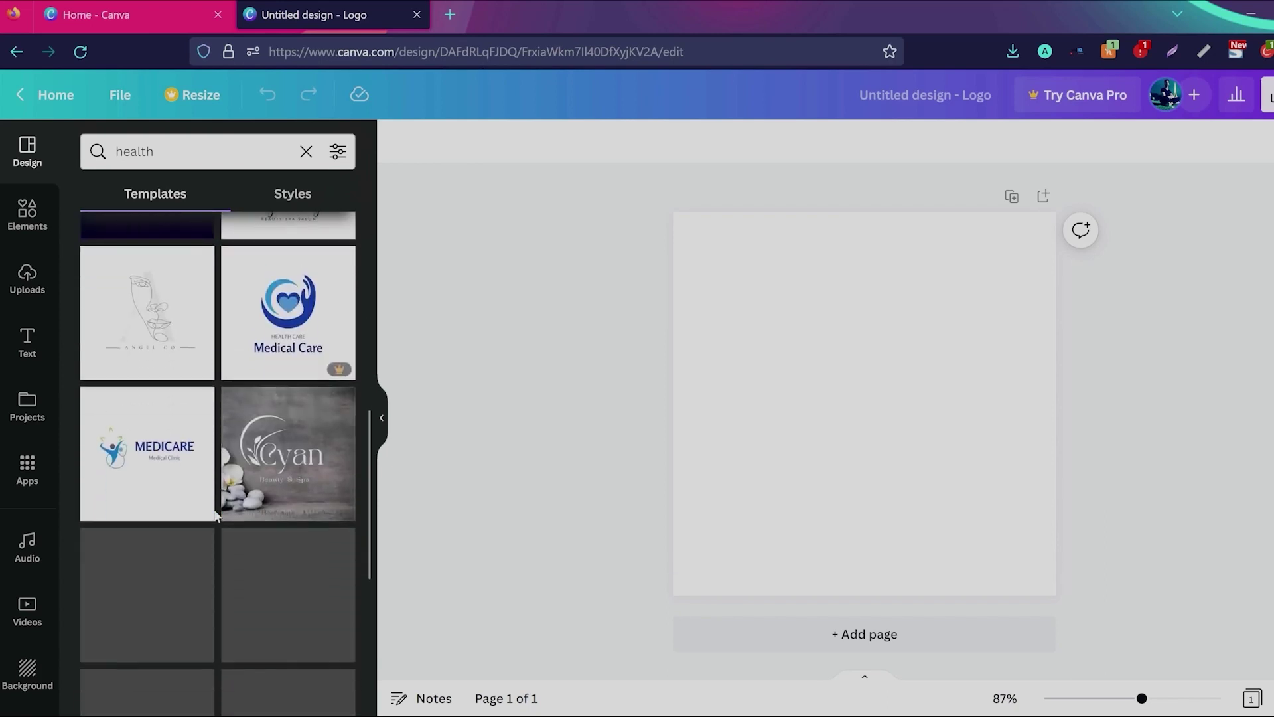
{"action": "scroll", "coordinate": [215, 515], "scroll_direction": "down", "scroll_amount": 5}
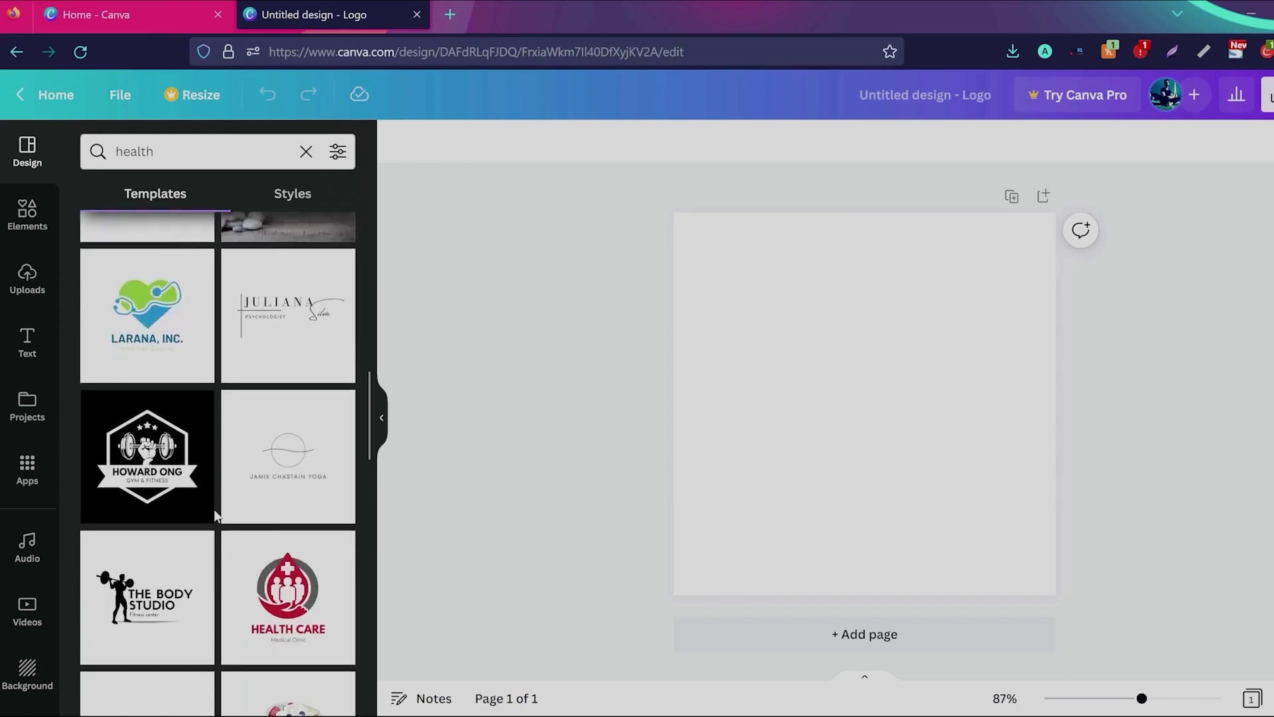
{"action": "scroll", "coordinate": [214, 509], "scroll_direction": "down", "scroll_amount": 1}
{"action": "scroll", "coordinate": [214, 508], "scroll_direction": "up", "scroll_amount": 15}
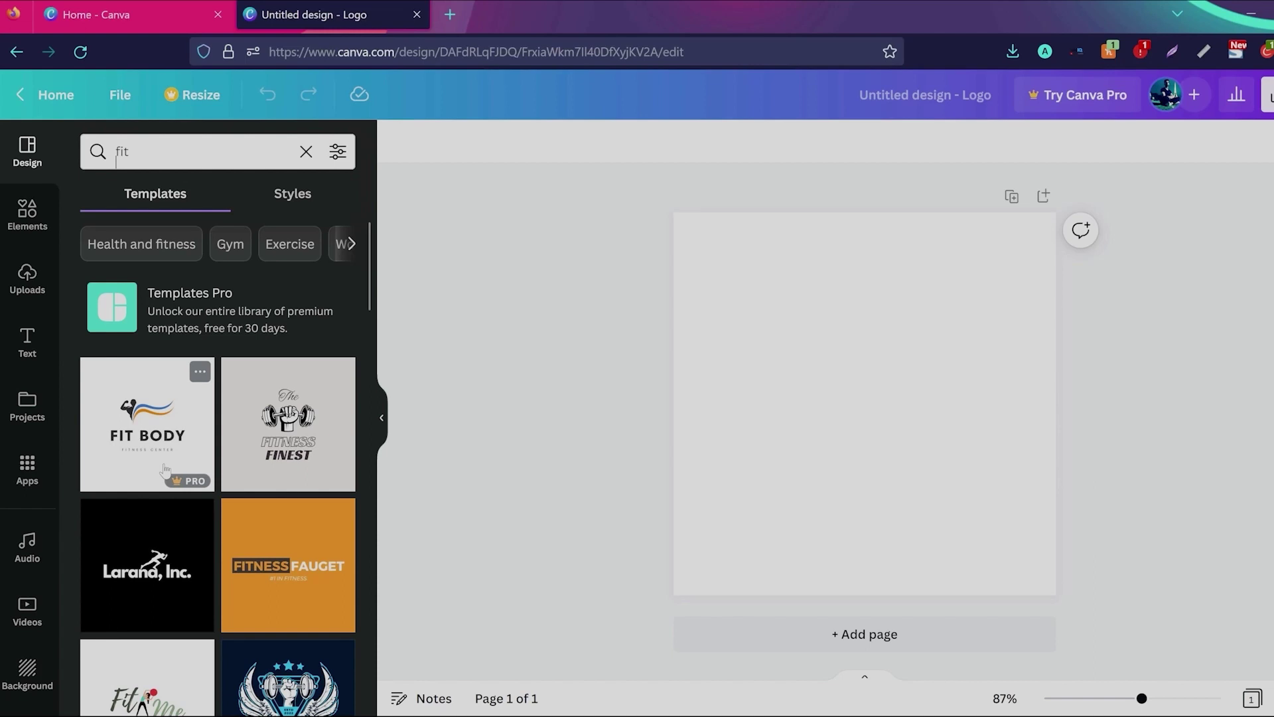
{"action": "scroll", "coordinate": [166, 469], "scroll_direction": "down", "scroll_amount": 3}
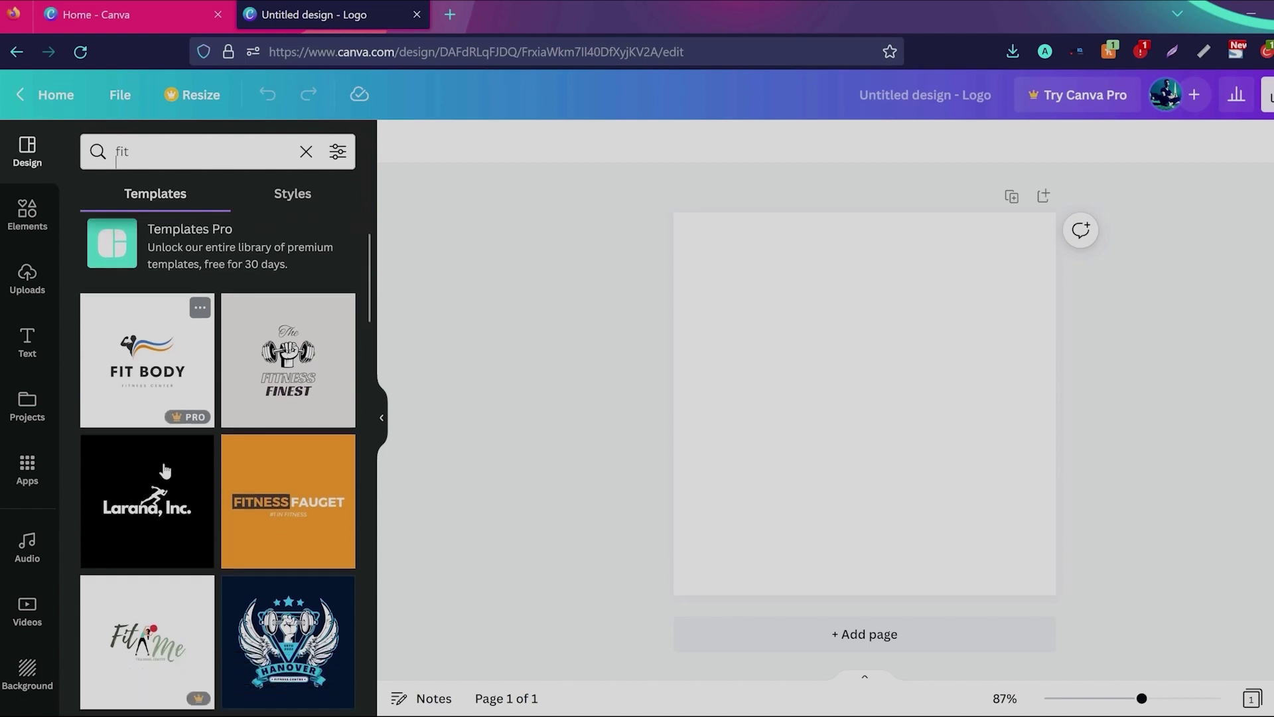
{"action": "scroll", "coordinate": [165, 470], "scroll_direction": "down", "scroll_amount": 6}
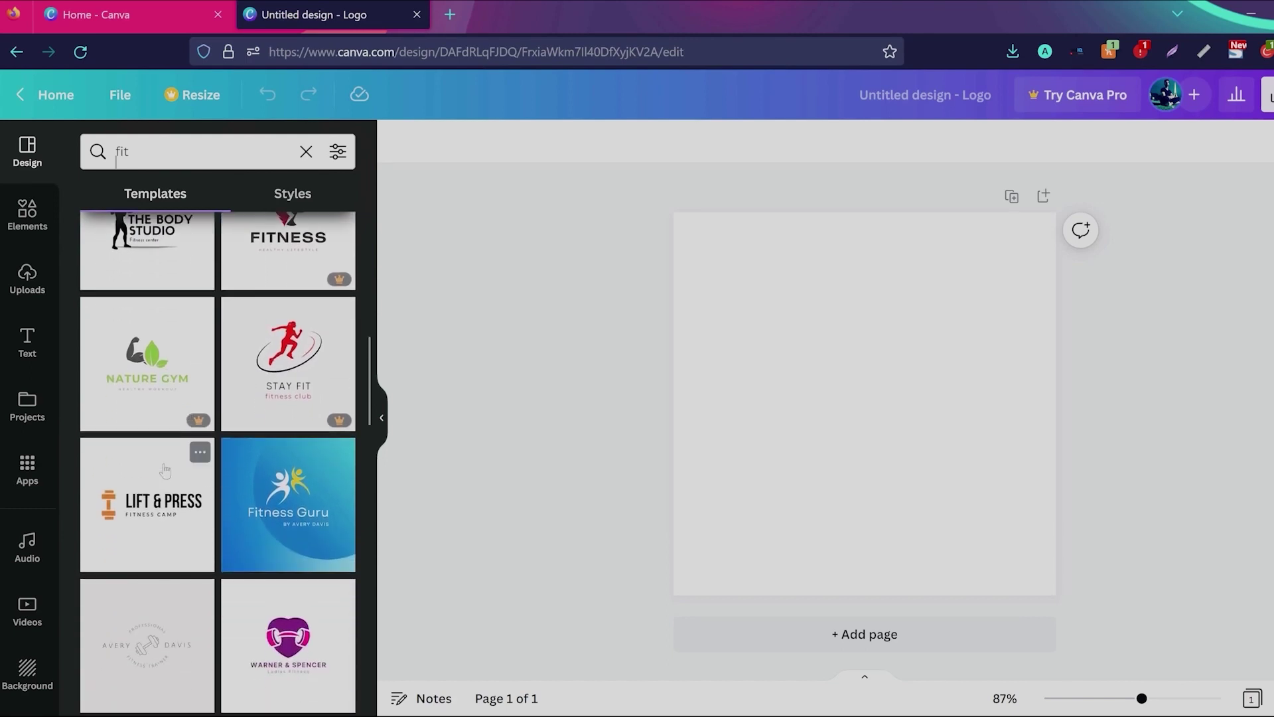
{"action": "scroll", "coordinate": [166, 470], "scroll_direction": "down", "scroll_amount": 5}
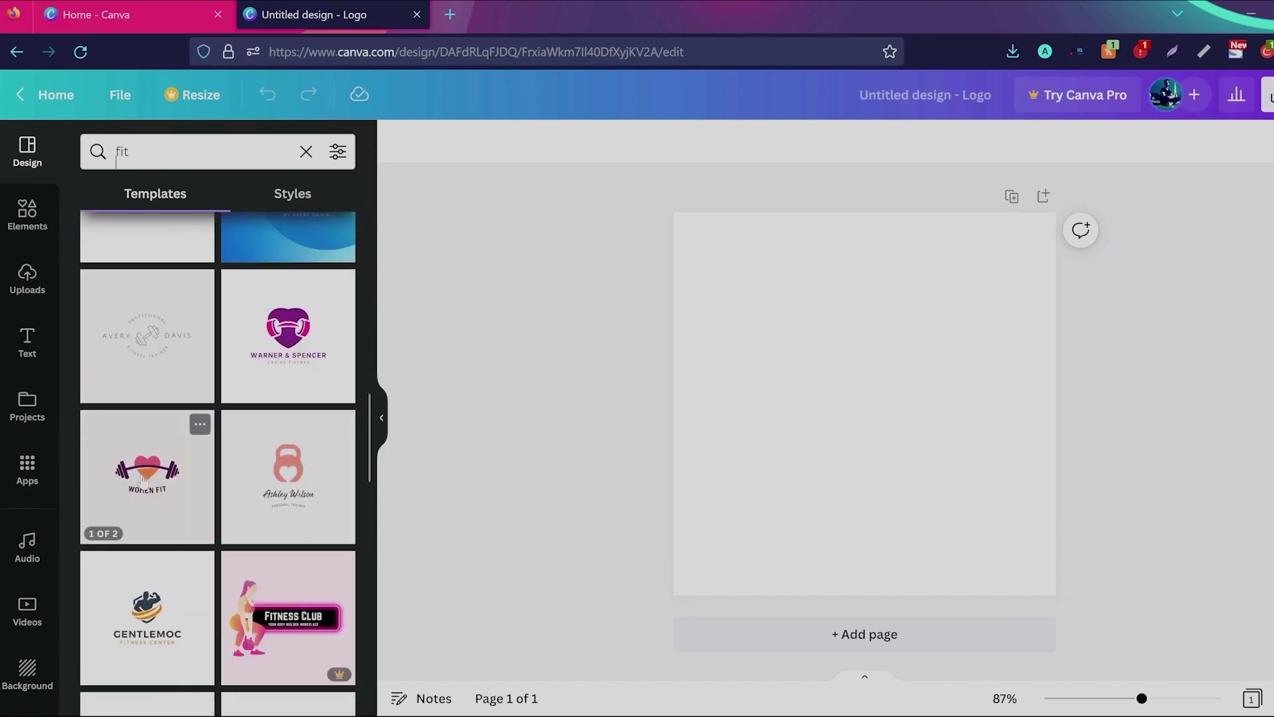
{"action": "left_click", "coordinate": [160, 512]}
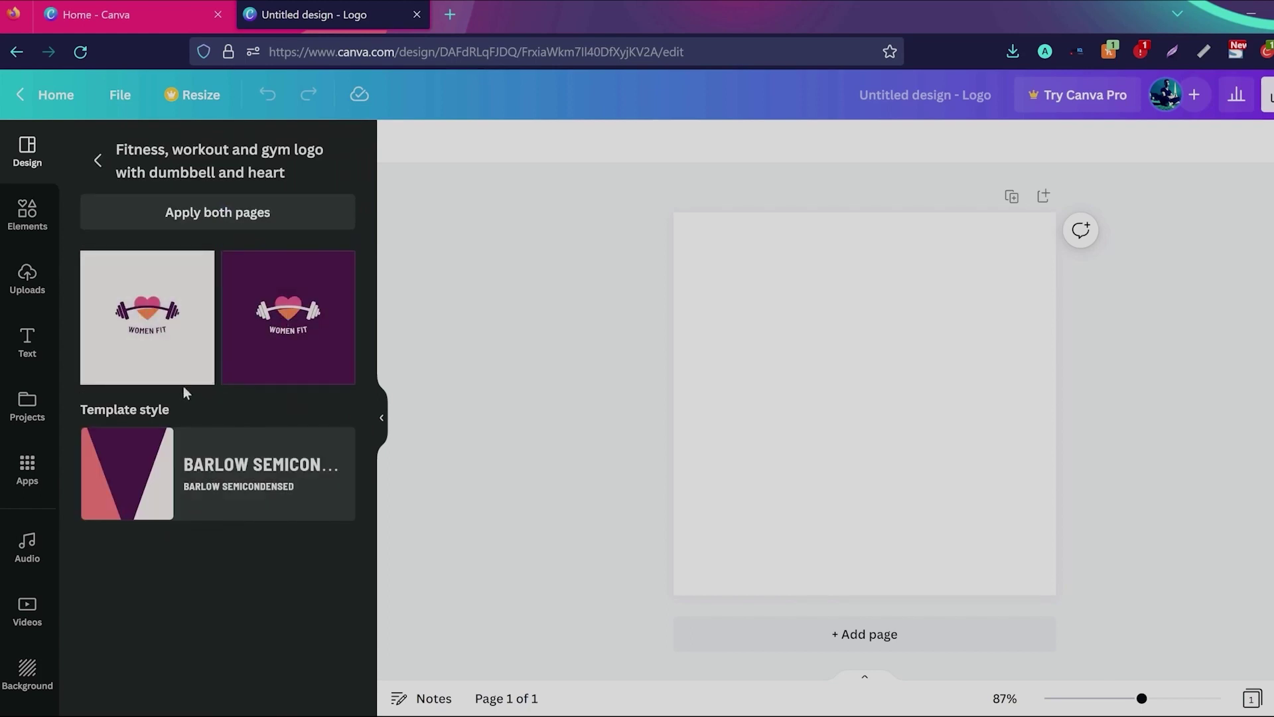
- Apply the Women Fit logo to the page and delete its dumbbell graphic
{"action": "left_click", "coordinate": [161, 357]}
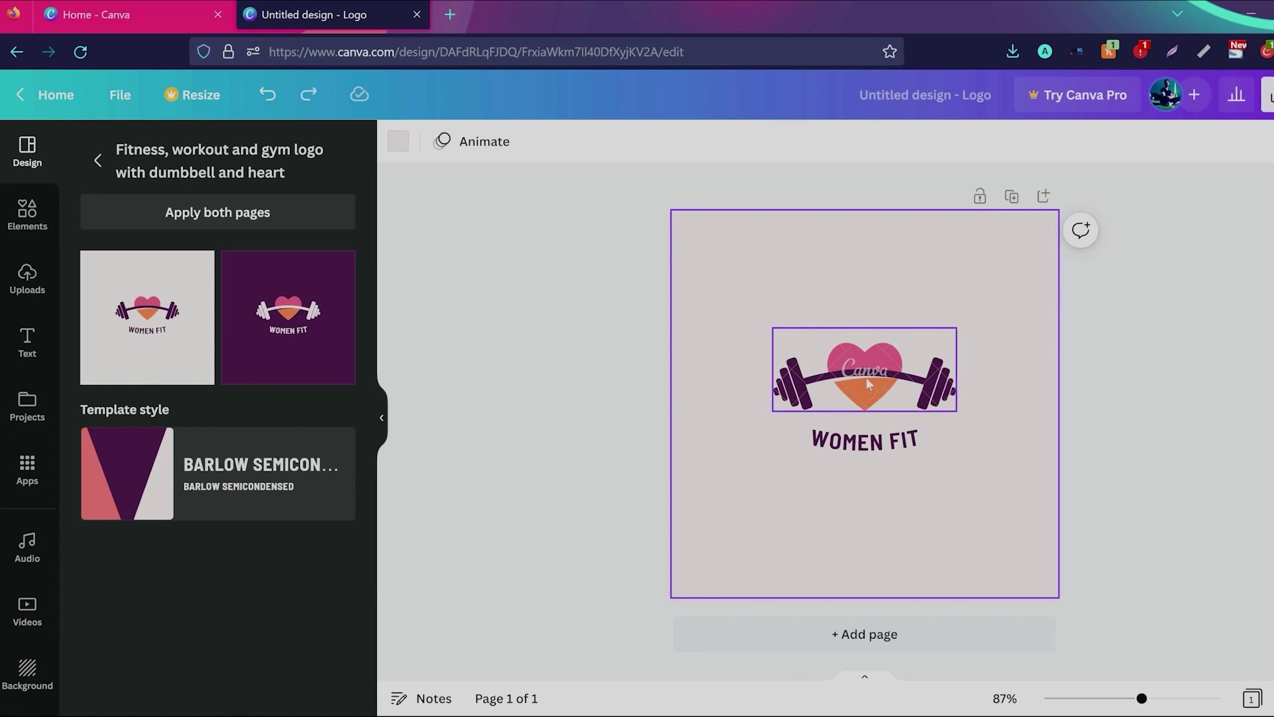
{"action": "left_click", "coordinate": [856, 375]}
{"action": "key", "text": "Delete"}
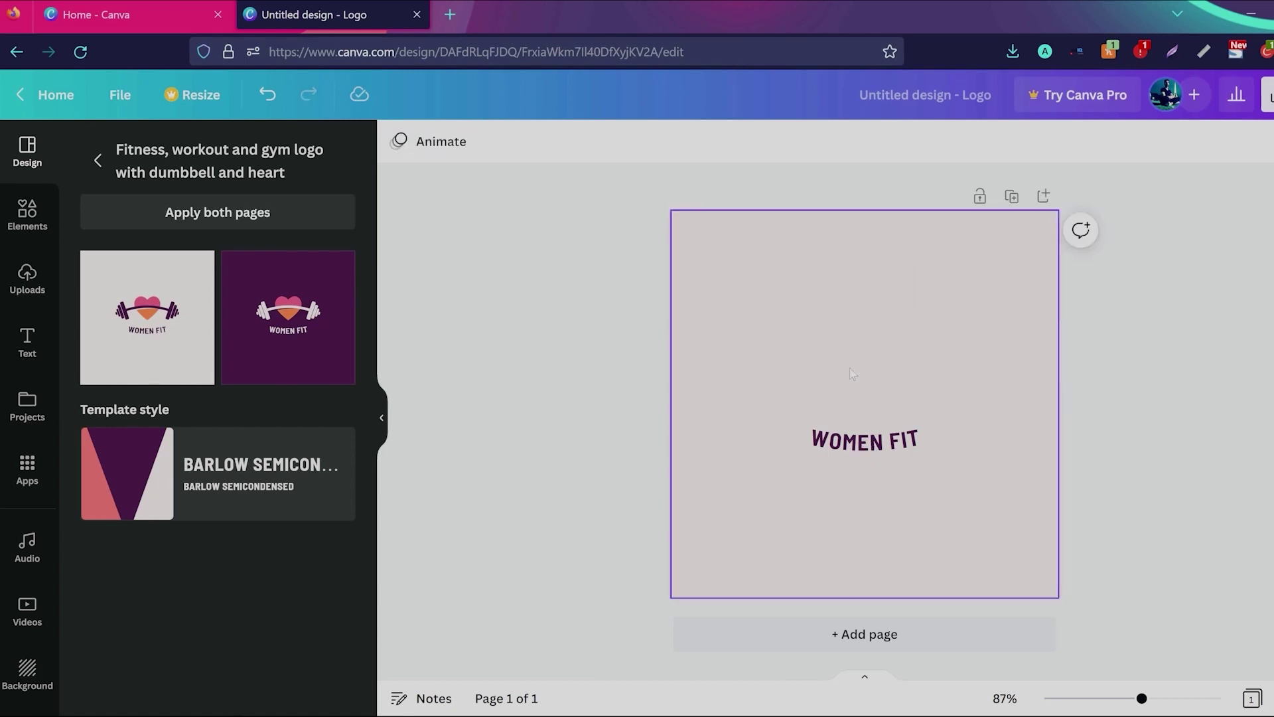
- Add the red heartbeat heart from a 'fitness' graphics search behind the WOMEN FIT text
{"action": "left_click", "coordinate": [28, 214]}
{"action": "left_click", "coordinate": [208, 151]}
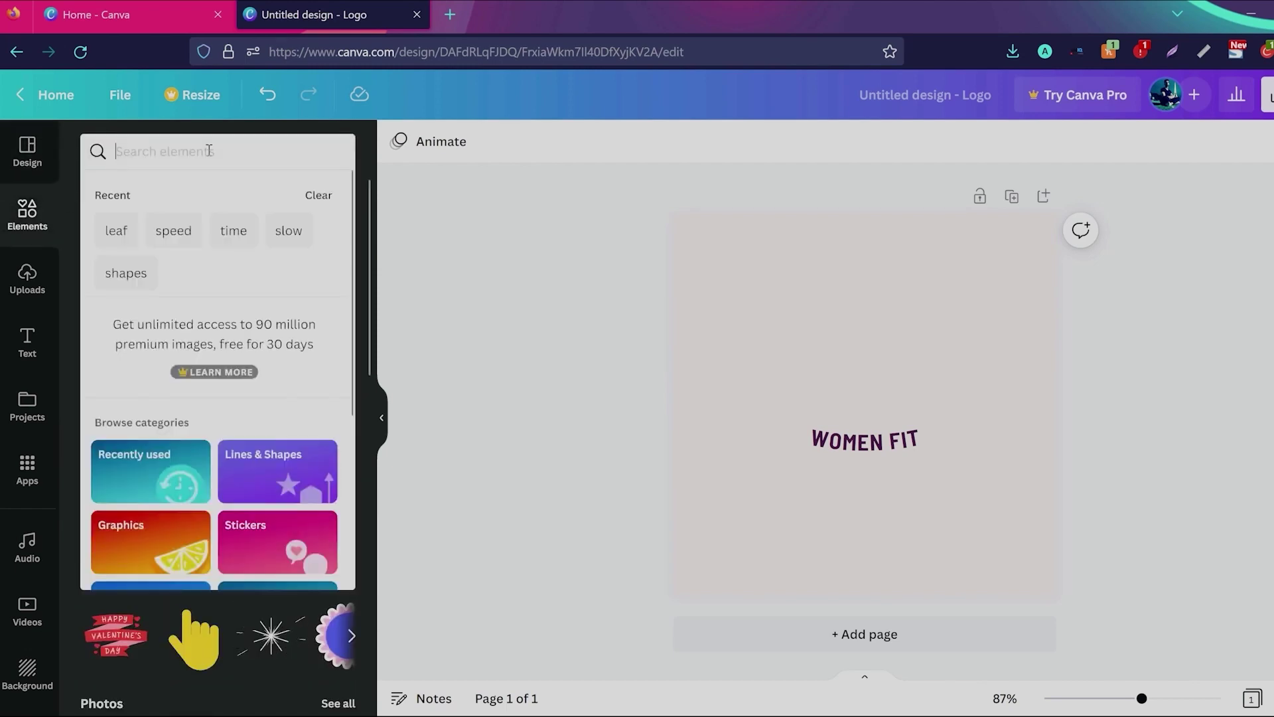
{"action": "type", "text": "fitness"}
{"action": "key", "text": "Return"}
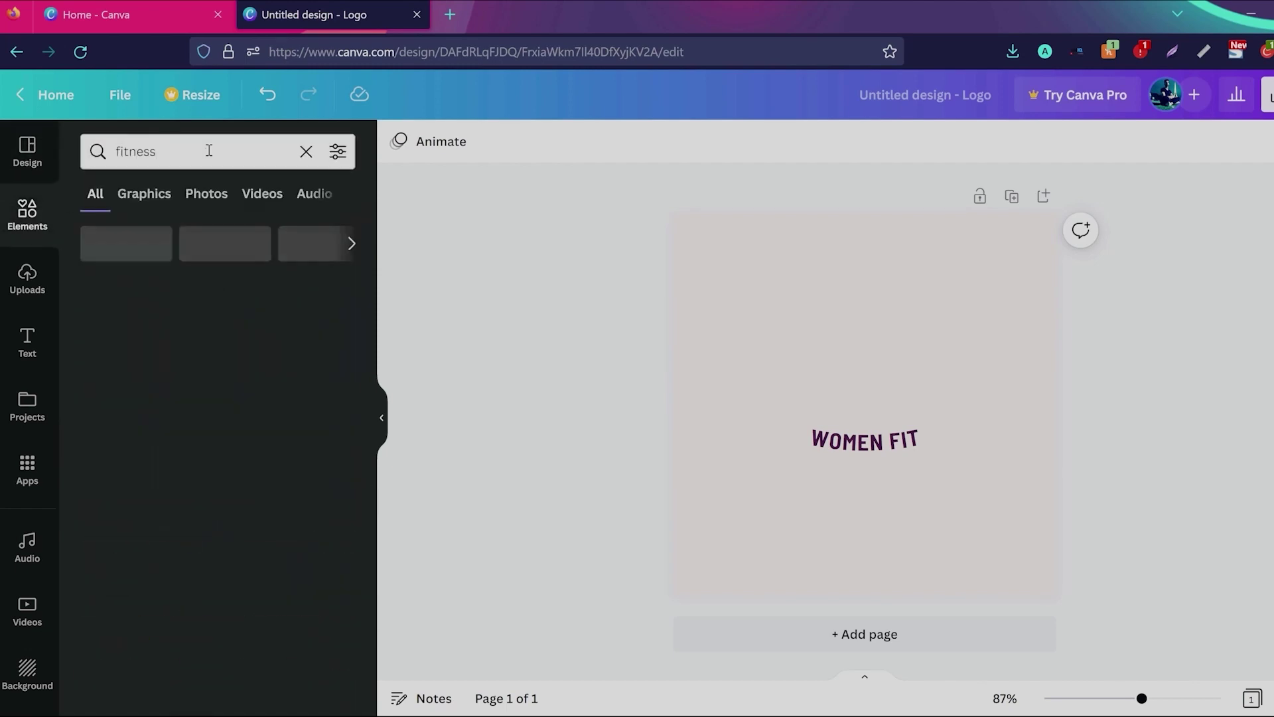
{"action": "left_click", "coordinate": [142, 196]}
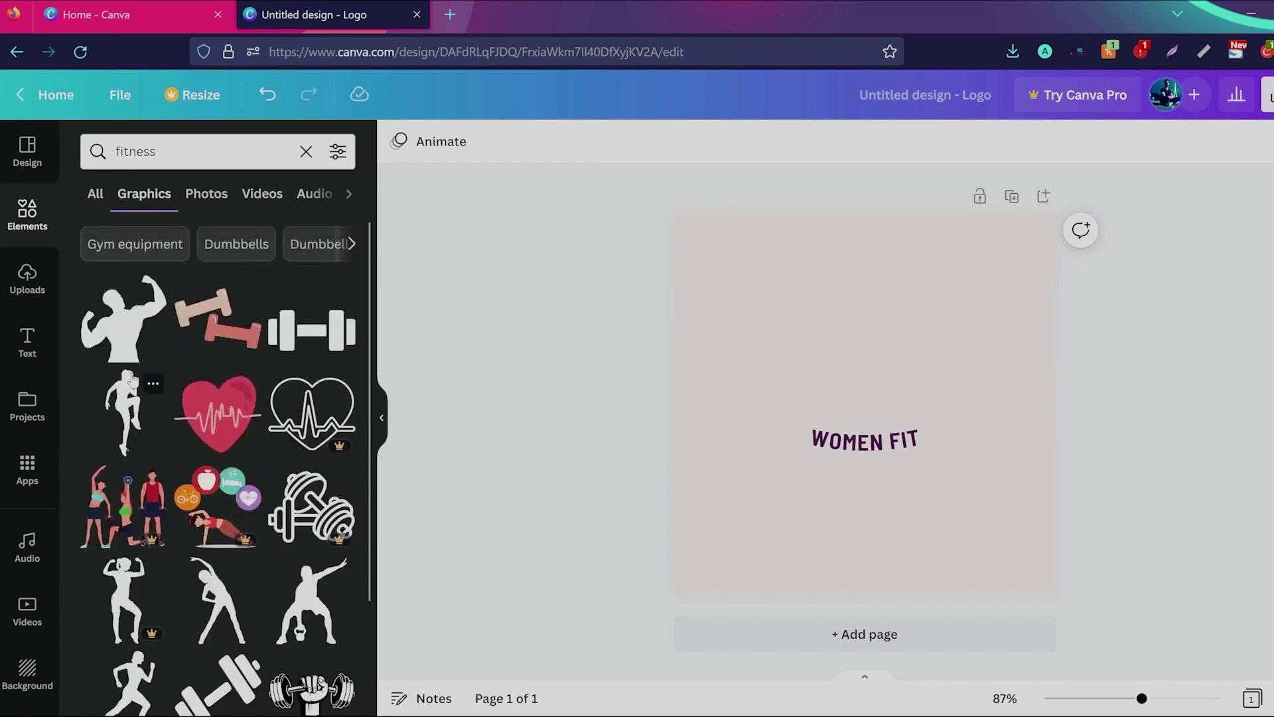
{"action": "left_click", "coordinate": [221, 417]}
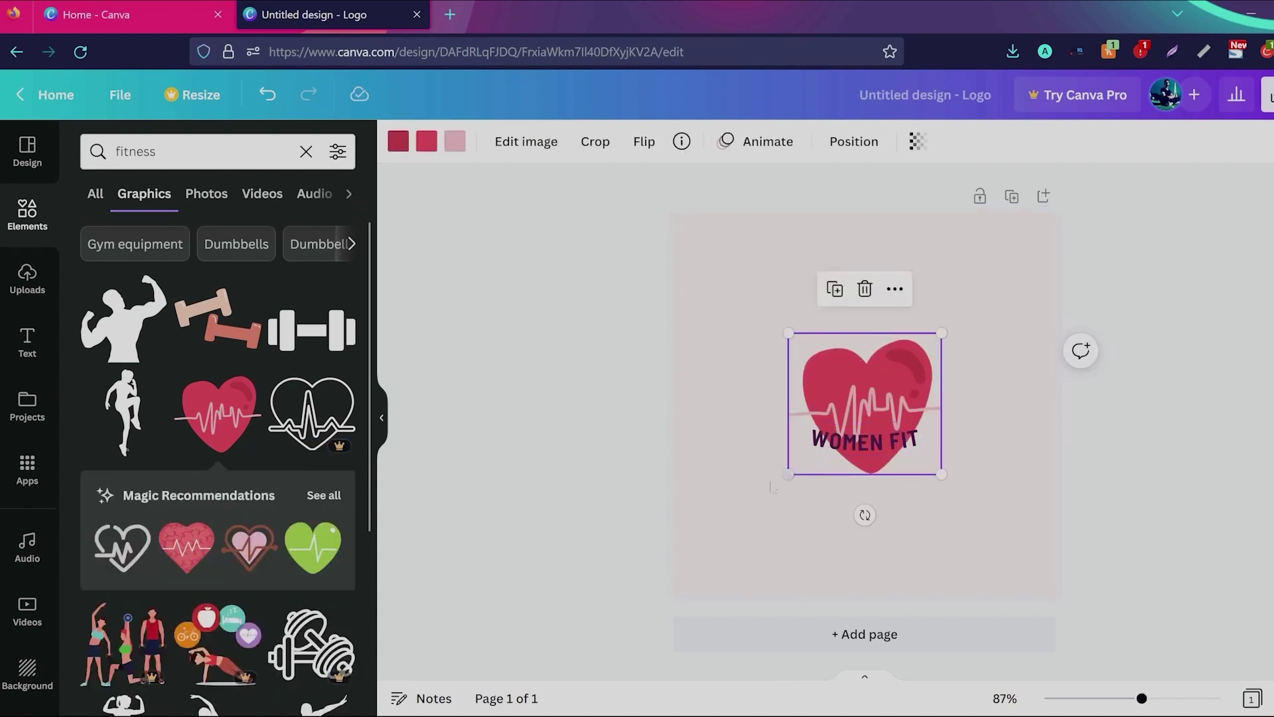
{"action": "left_click", "coordinate": [725, 505]}
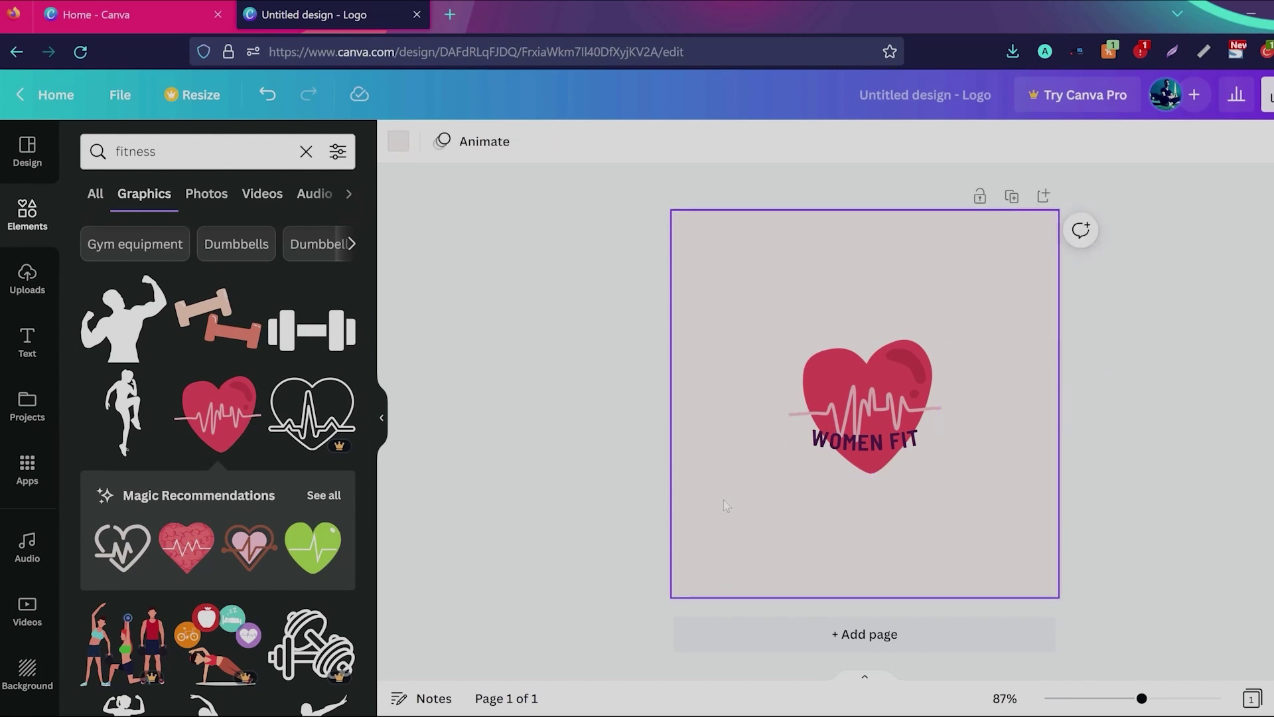
- Change the logo text to 'FINTESS FIRST' and remove the pink page background
{"action": "left_click", "coordinate": [867, 445]}
{"action": "left_click", "coordinate": [867, 445]}
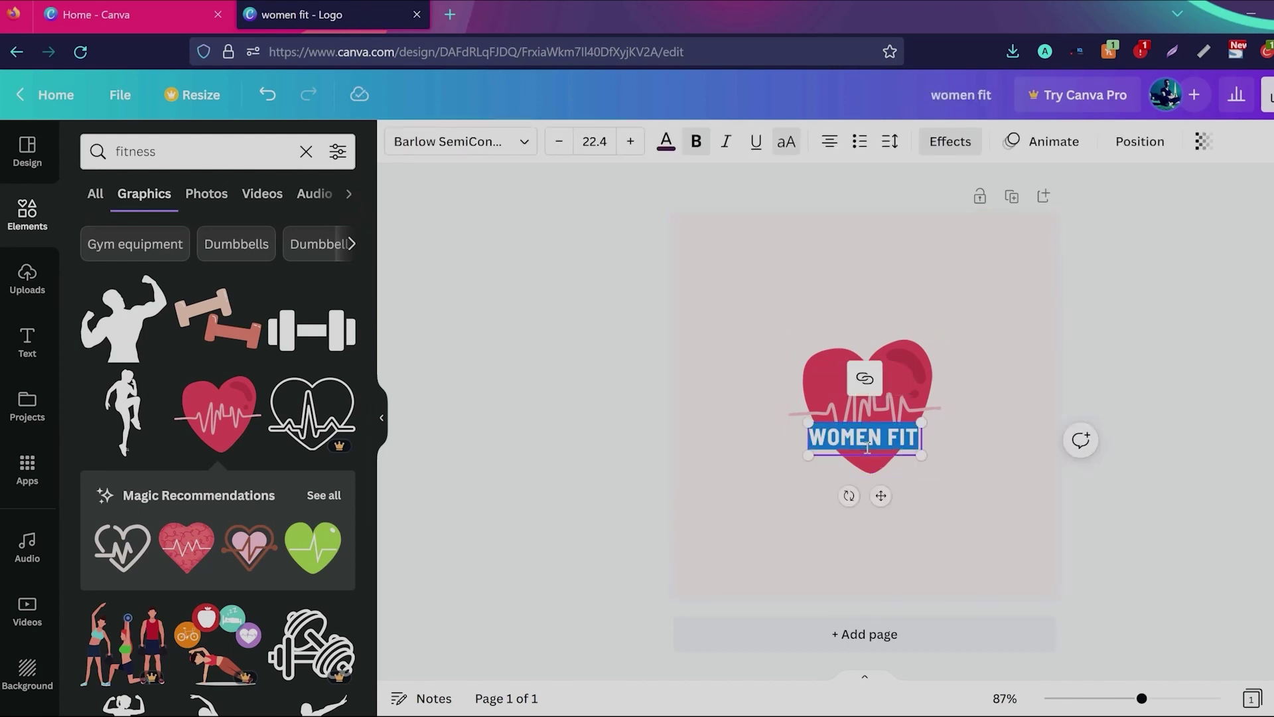
{"action": "key", "text": "BackSpace"}
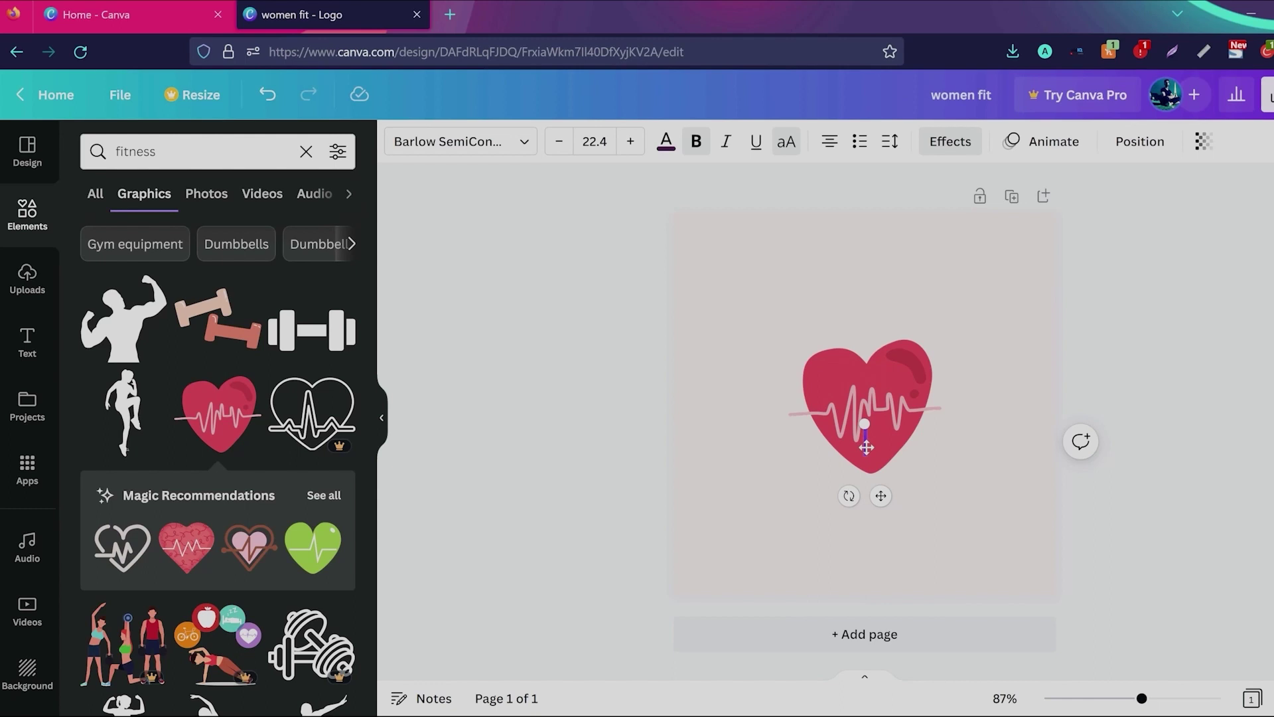
{"action": "type", "text": "FINTES"}
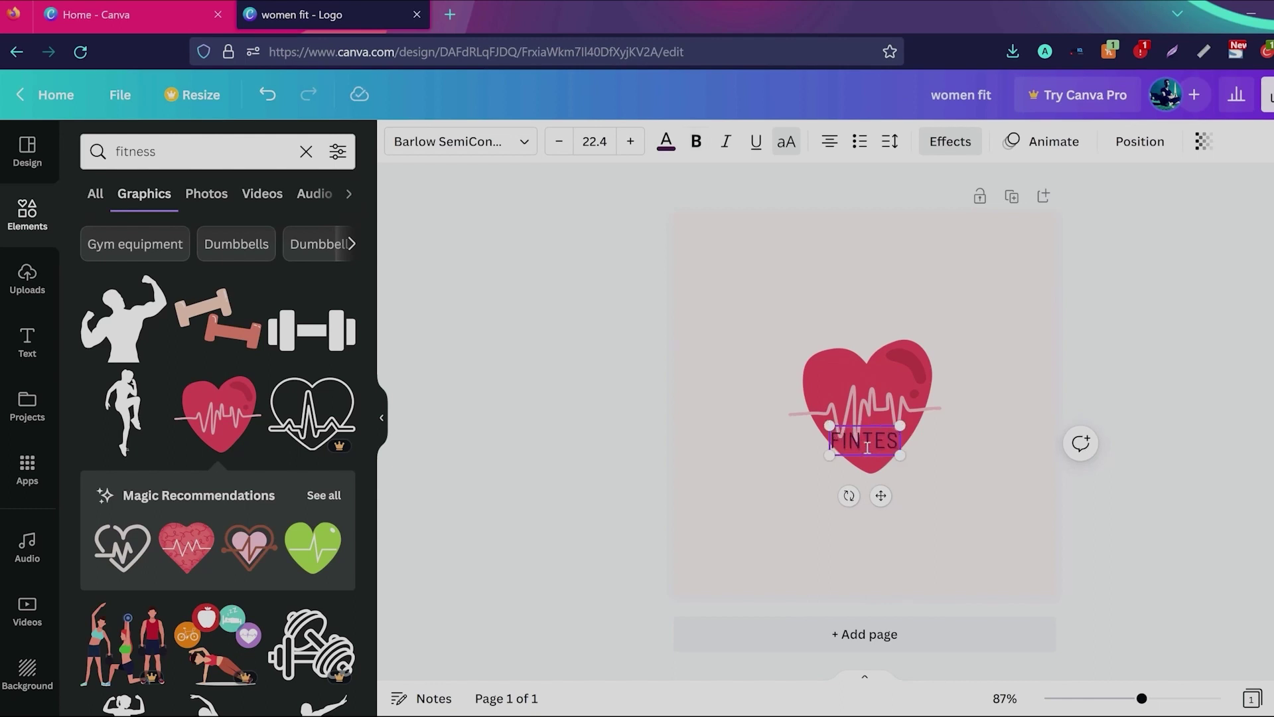
{"action": "type", "text": "S FIRST"}
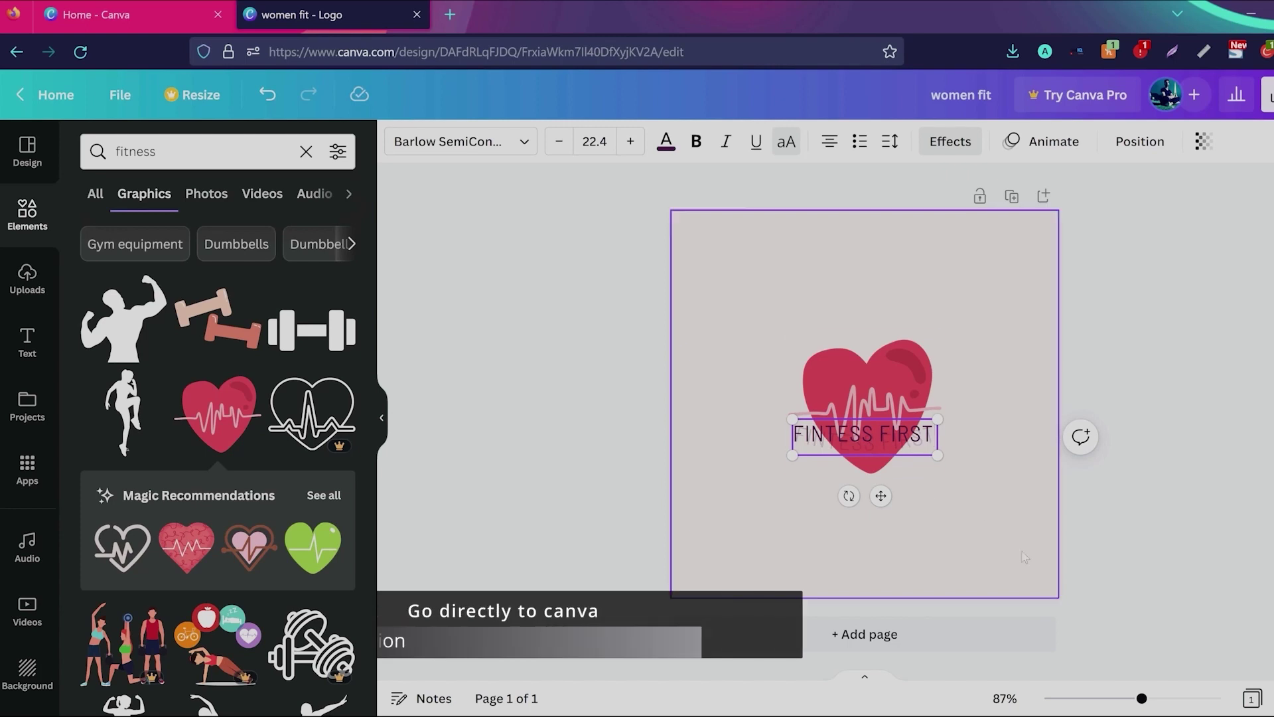
{"action": "left_click", "coordinate": [992, 552]}
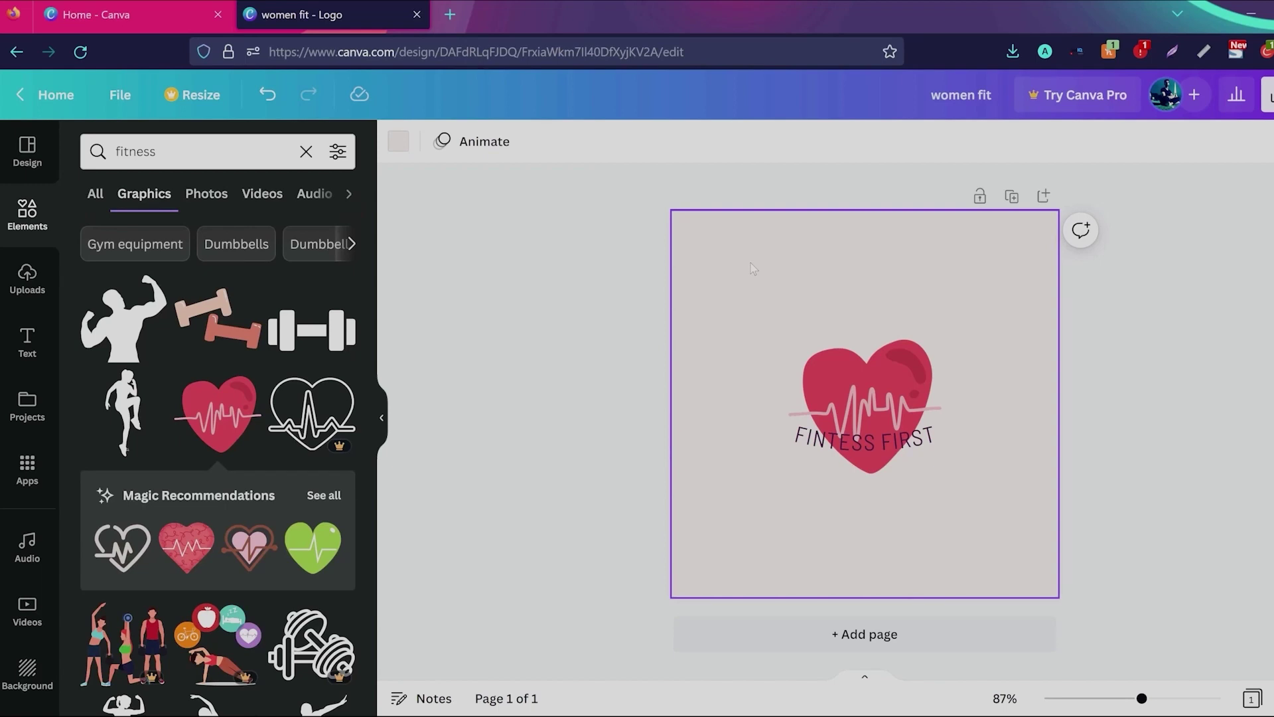
{"action": "key", "text": "Delete"}
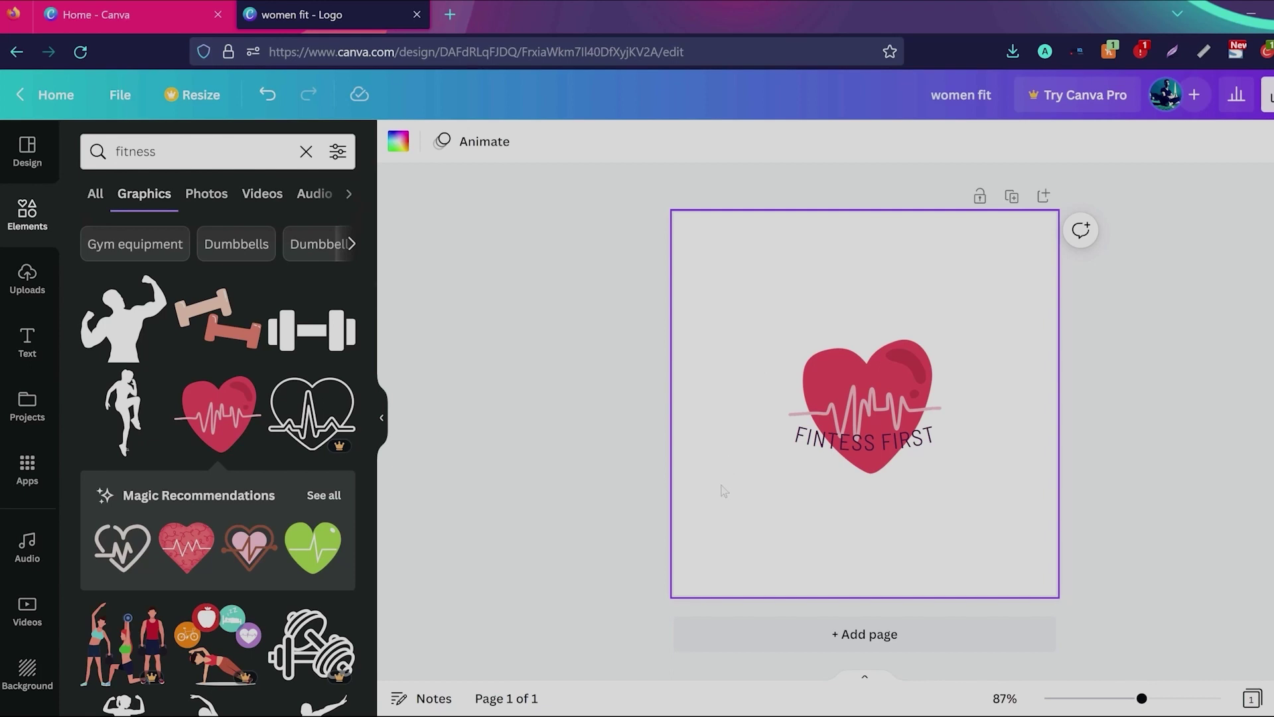
- Select the 'fitness' text in the element search box and dismiss the suggestions dropdown
{"action": "scroll", "coordinate": [193, 503], "scroll_direction": "down", "scroll_amount": 5}
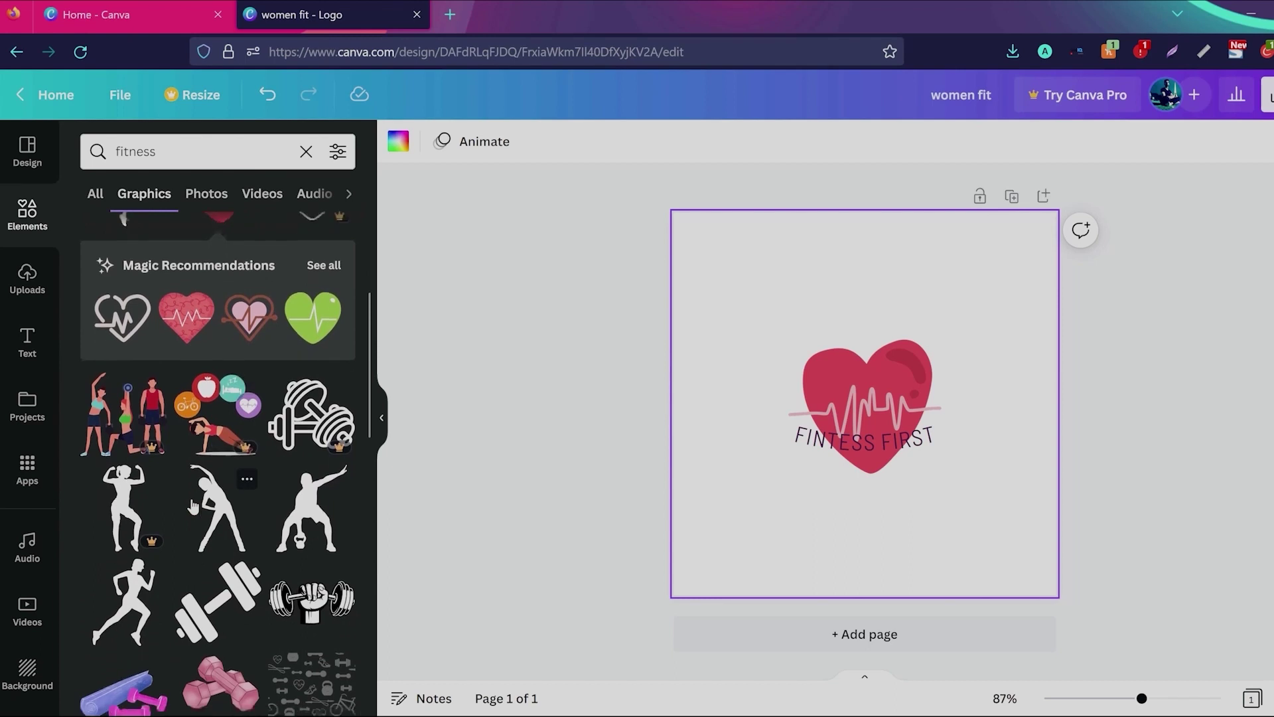
{"action": "scroll", "coordinate": [193, 507], "scroll_direction": "down", "scroll_amount": 3}
{"action": "left_click", "coordinate": [170, 152]}
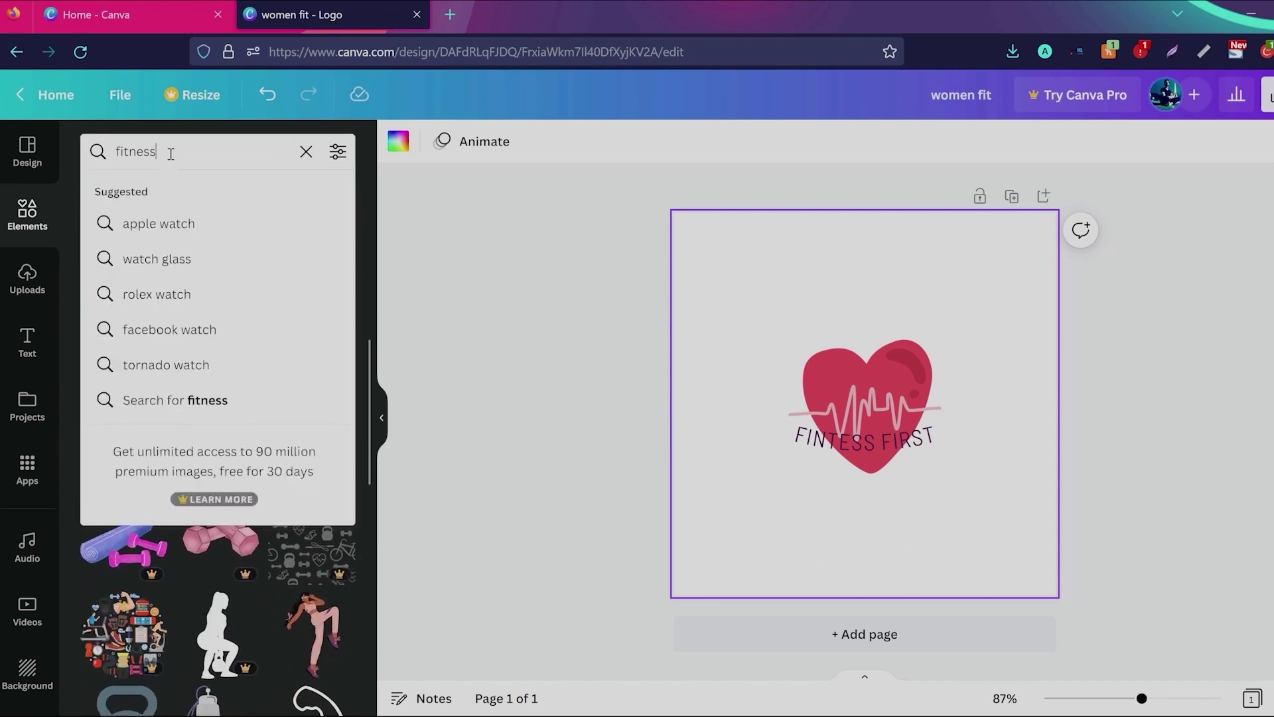
{"action": "left_click_drag", "start_coordinate": [171, 153], "coordinate": [107, 151]}
{"action": "left_click", "coordinate": [492, 418]}
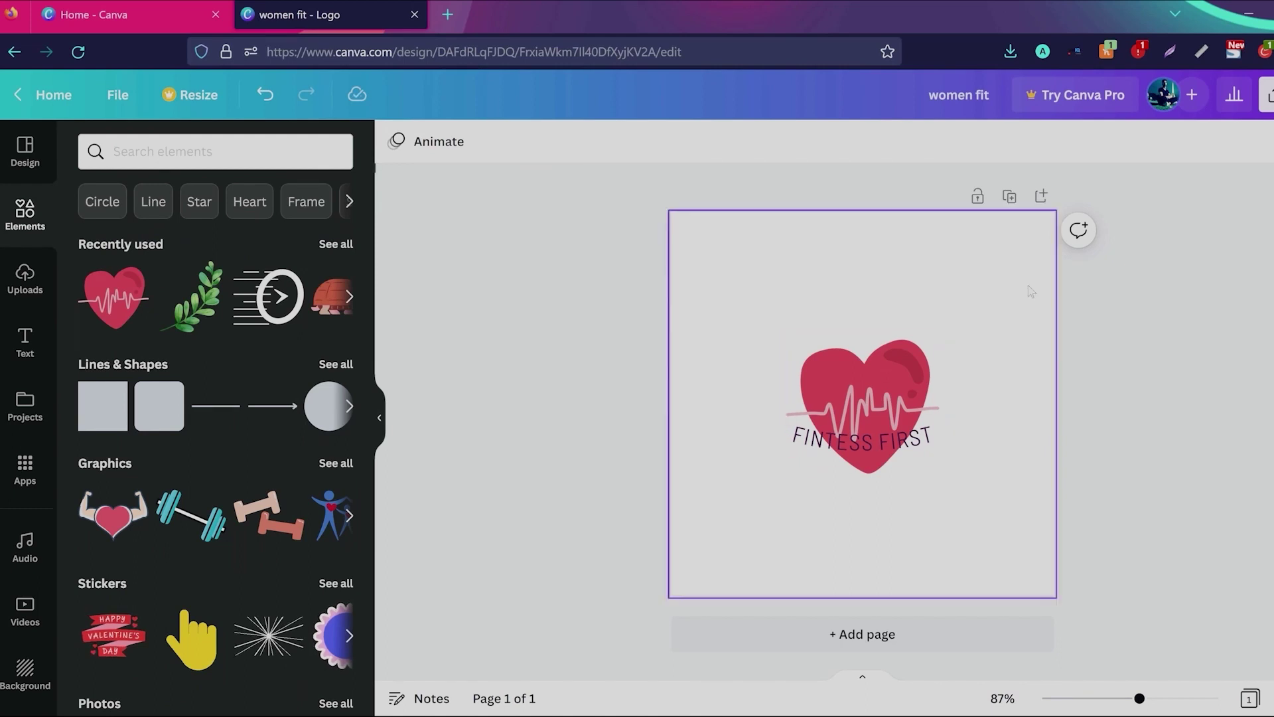
- Download the heart logo from the Share menu as a 500 × 500 px PNG
{"action": "left_click", "coordinate": [1266, 94]}
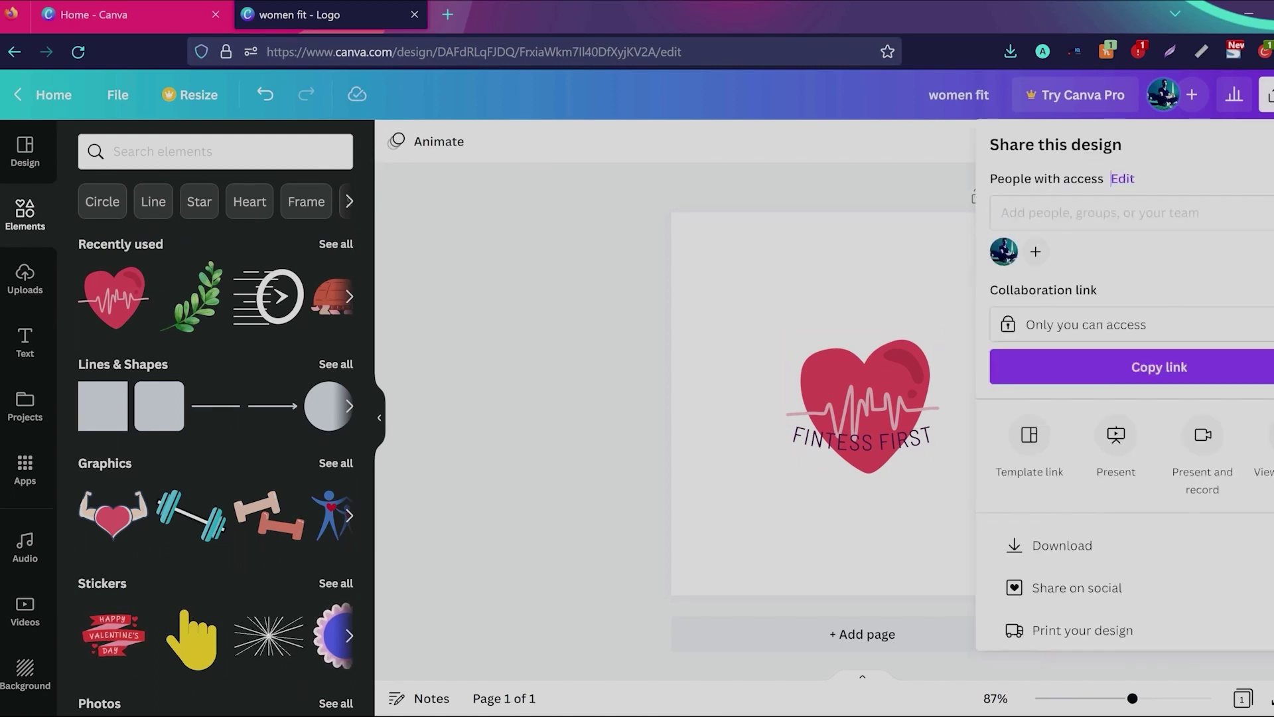
{"action": "left_click", "coordinate": [1055, 544]}
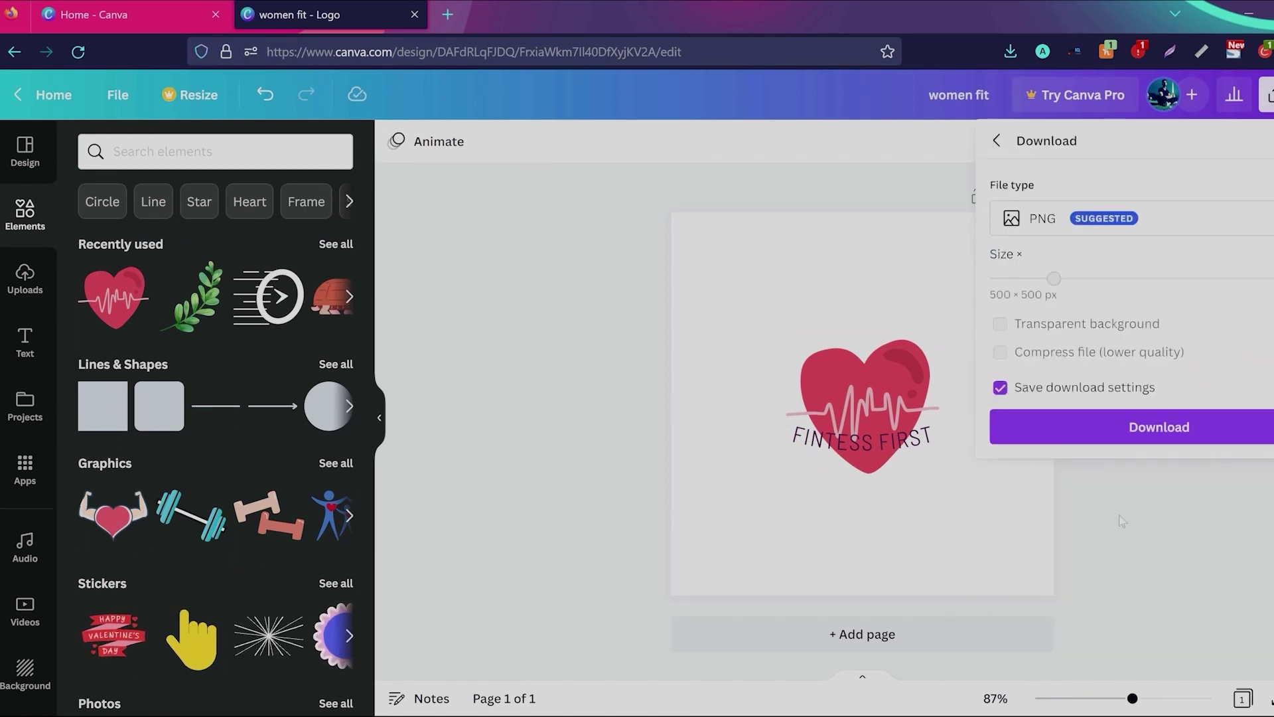
{"action": "left_click", "coordinate": [1121, 521]}
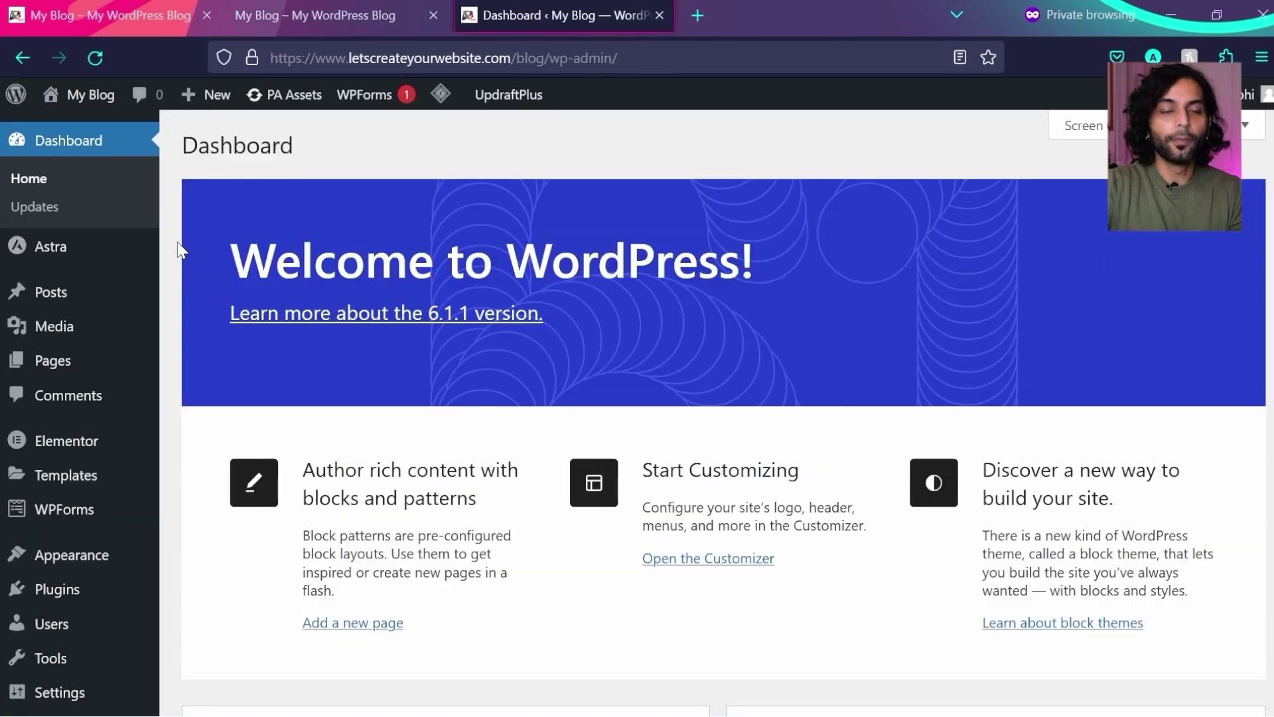
- Open Appearance > Customize and go to the header's Logo settings
{"action": "mouse_move", "coordinate": [91, 564]}
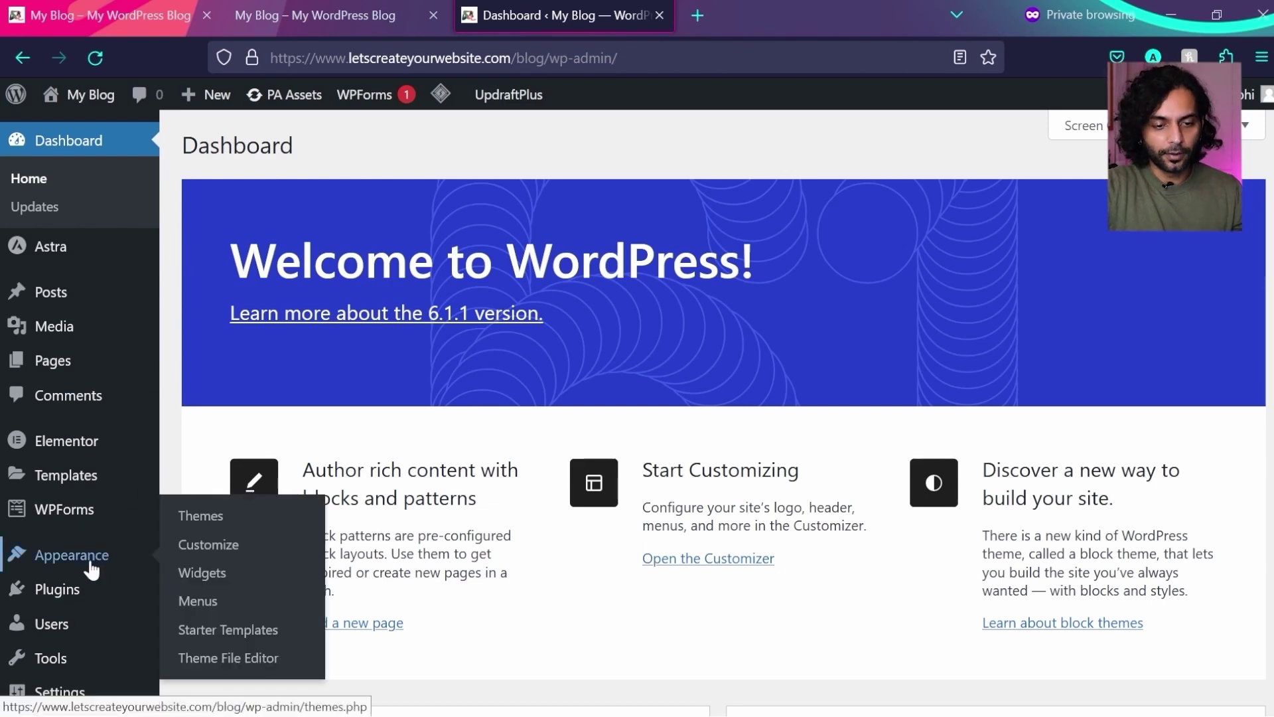
{"action": "left_click", "coordinate": [205, 548]}
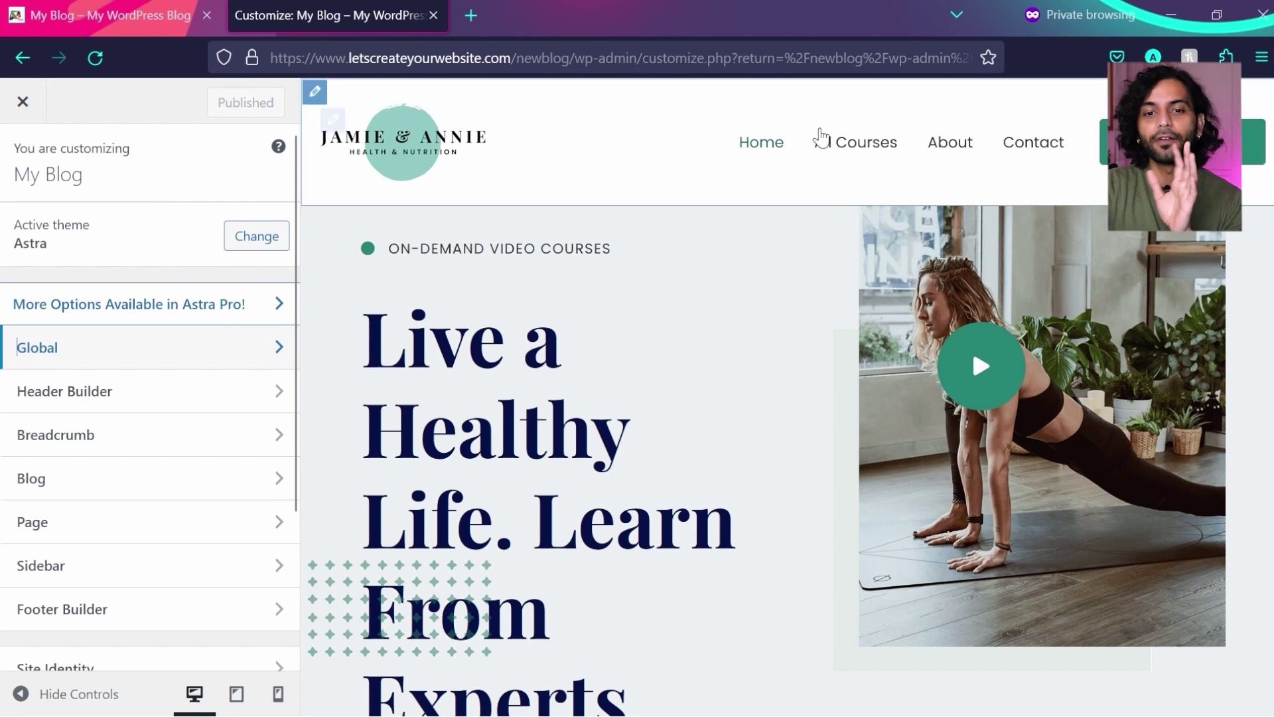
{"action": "mouse_move", "coordinate": [385, 125]}
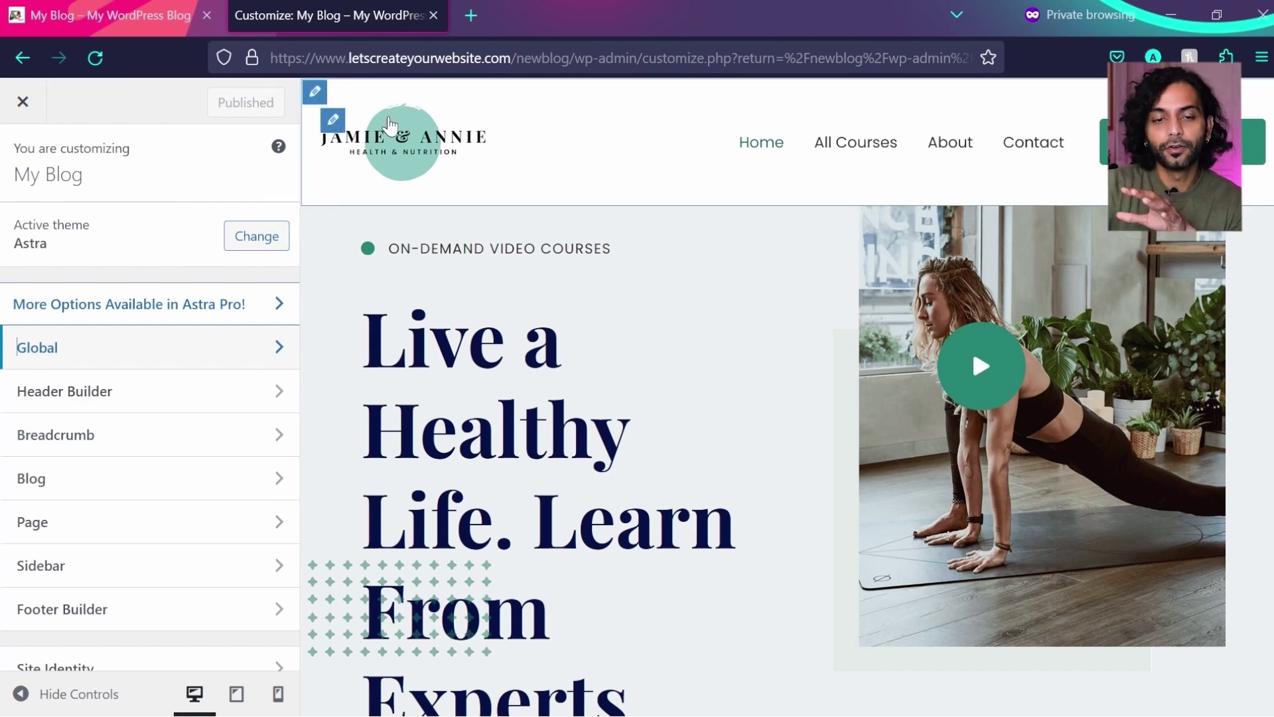
{"action": "left_click", "coordinate": [334, 124]}
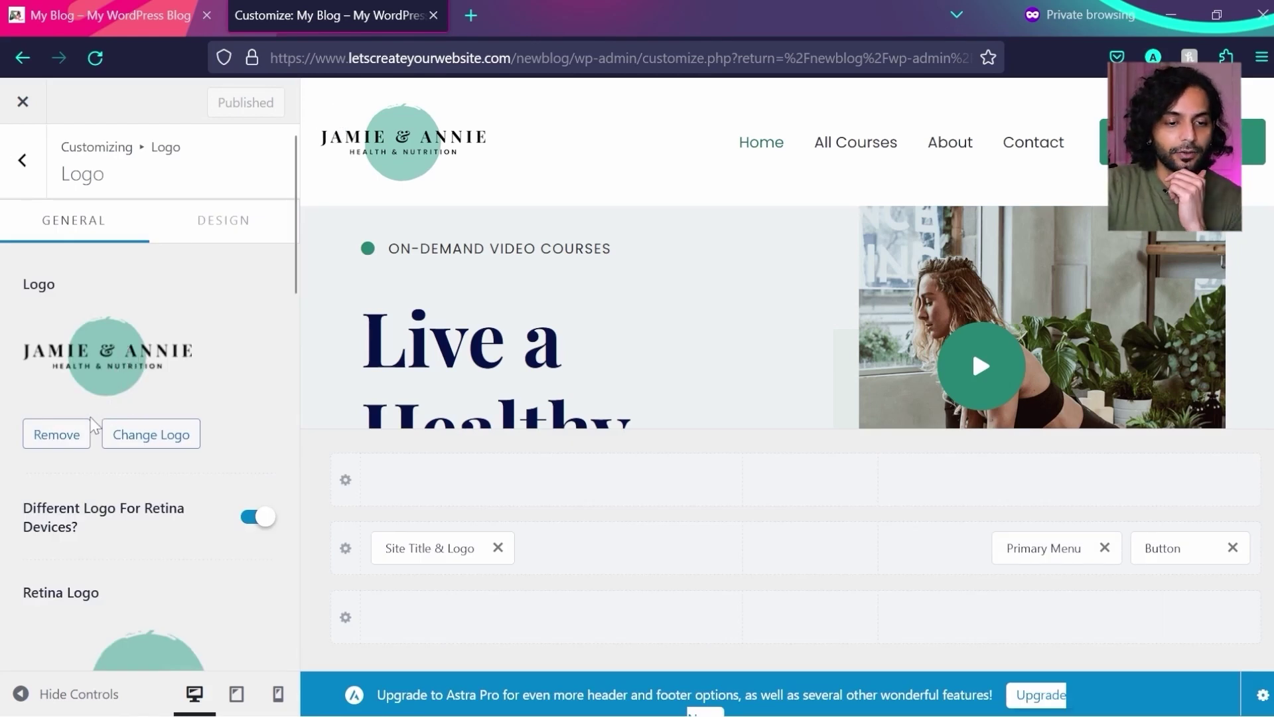
- Upload the FitLife image as the header logo, tightening the crop's top, left and right edges
{"action": "left_click", "coordinate": [136, 435]}
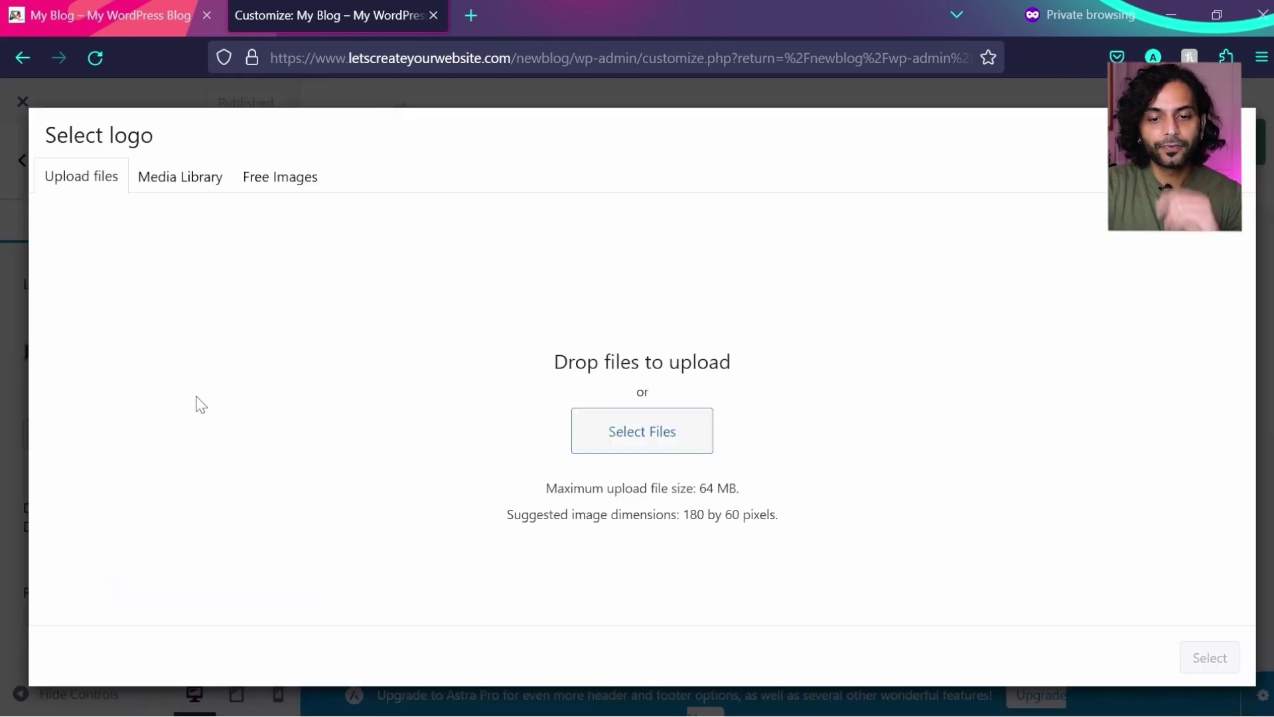
{"action": "left_click", "coordinate": [608, 435]}
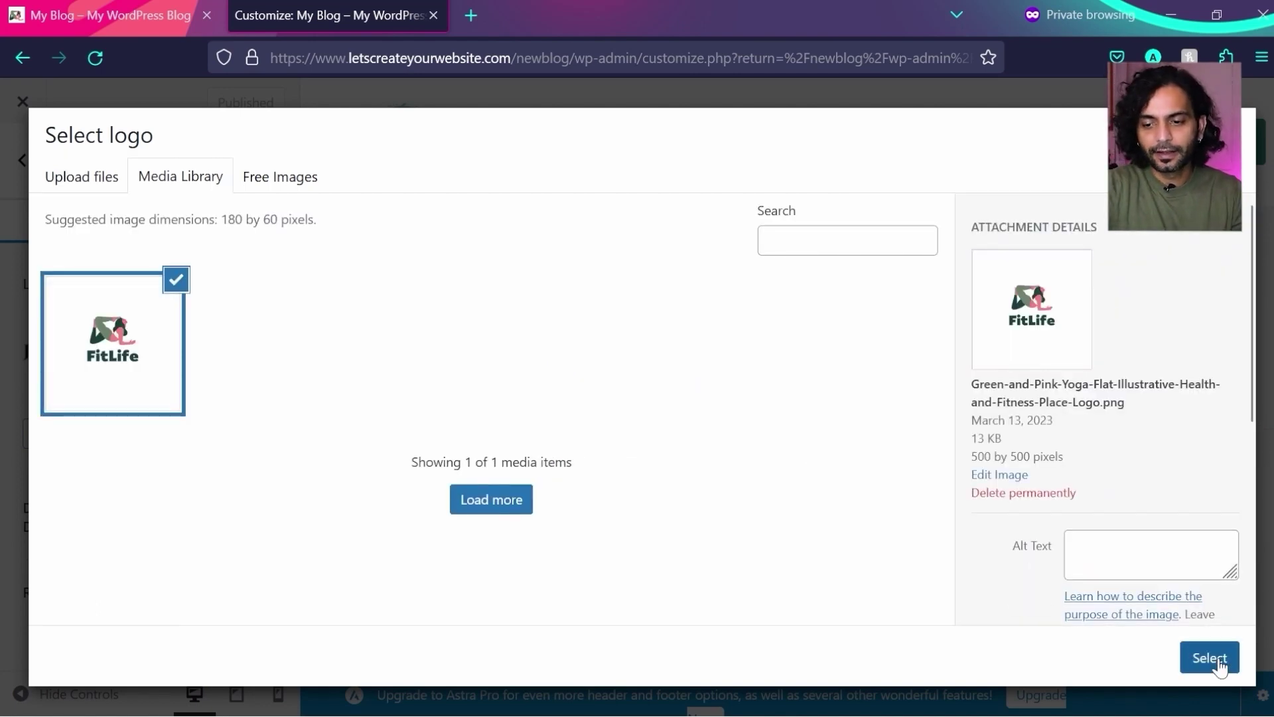
{"action": "left_click", "coordinate": [1209, 659]}
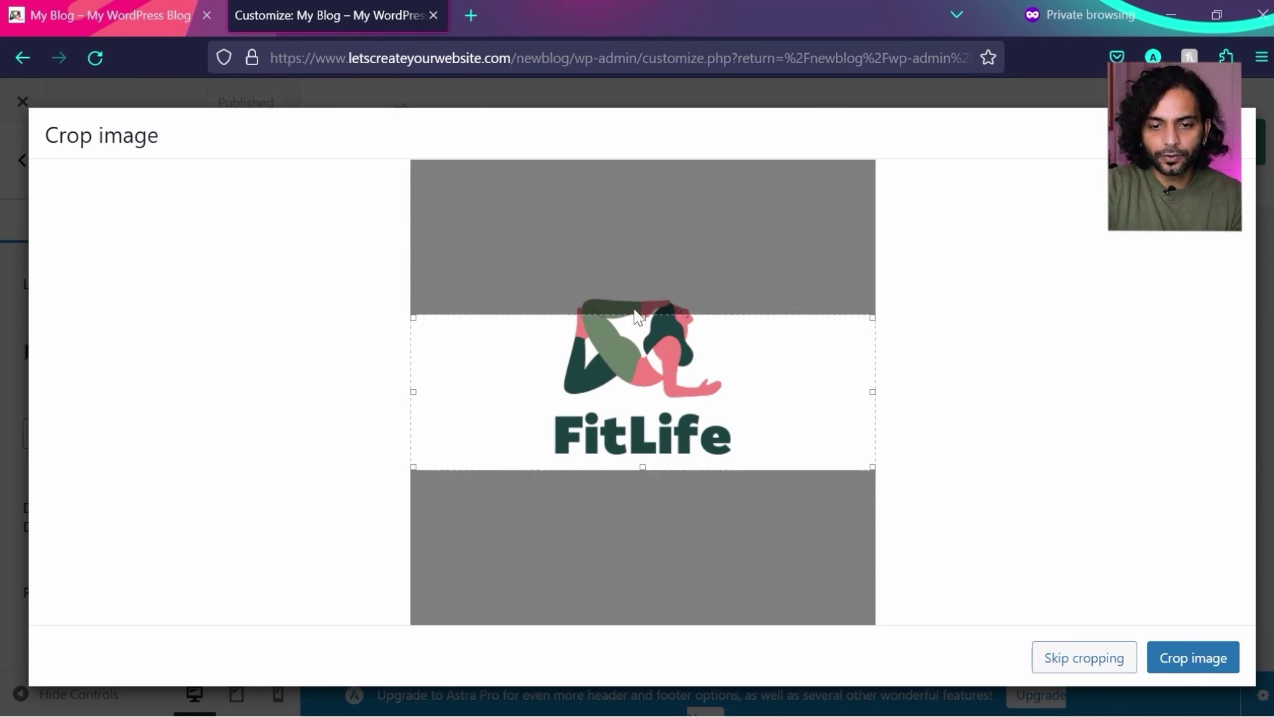
{"action": "mouse_move", "coordinate": [639, 316]}
{"action": "left_mouse_down"}
{"action": "mouse_move", "coordinate": [639, 269]}
{"action": "mouse_move", "coordinate": [645, 291]}
{"action": "left_mouse_up"}
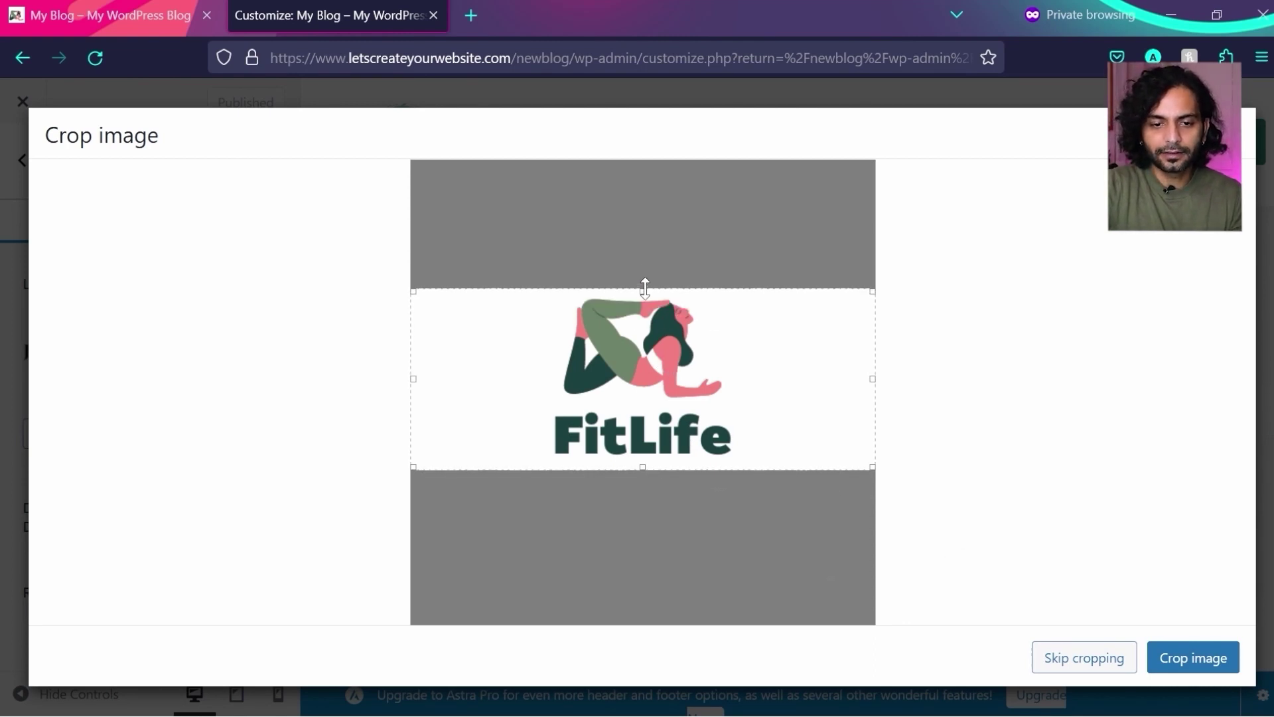
{"action": "left_click_drag", "start_coordinate": [412, 376], "coordinate": [537, 375]}
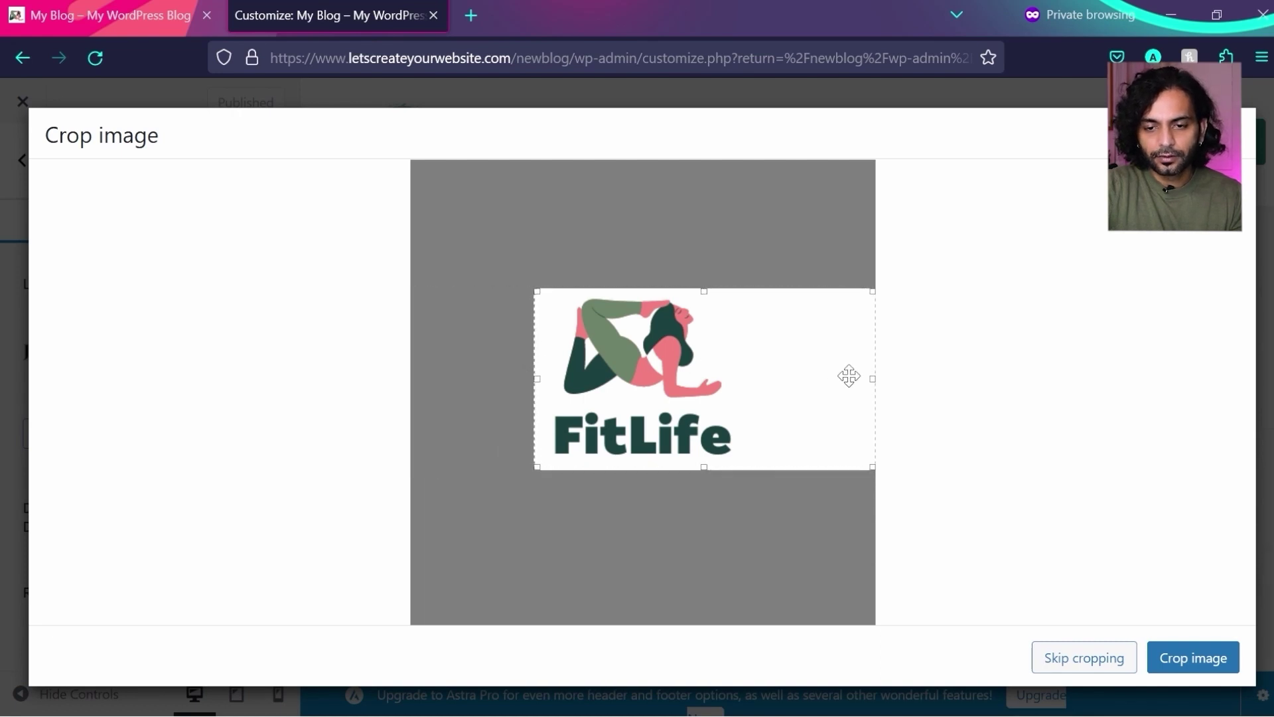
{"action": "left_click_drag", "start_coordinate": [870, 377], "coordinate": [748, 387]}
{"action": "left_click", "coordinate": [1193, 660]}
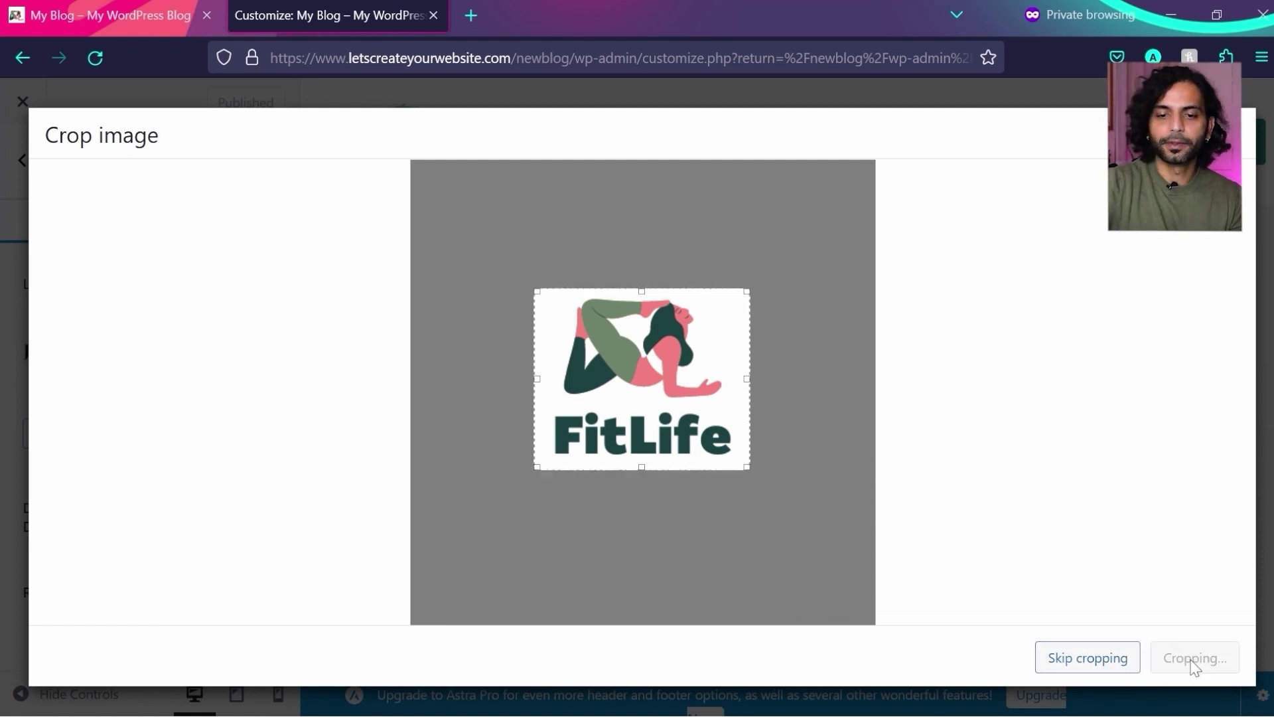
{"action": "scroll", "coordinate": [202, 406], "scroll_direction": "down", "scroll_amount": 3}
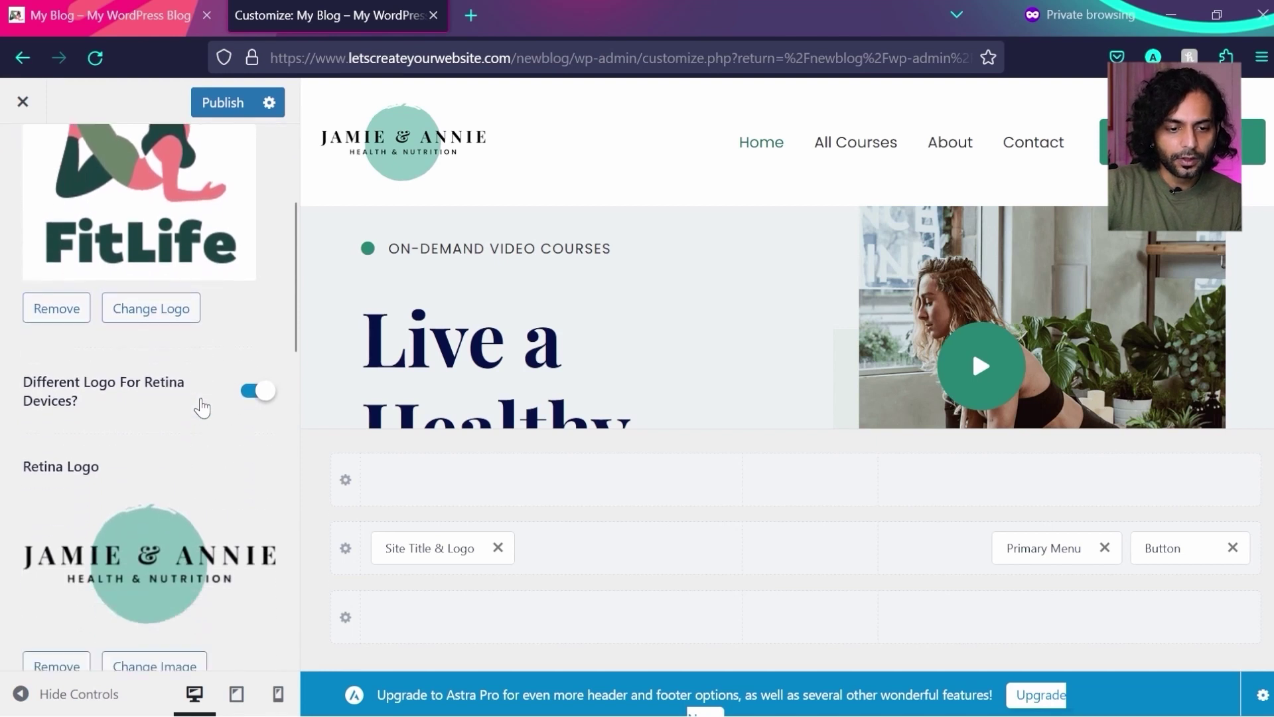
- Set the cropped FitLife image as the retina logo
{"action": "scroll", "coordinate": [202, 406], "scroll_direction": "down", "scroll_amount": 1}
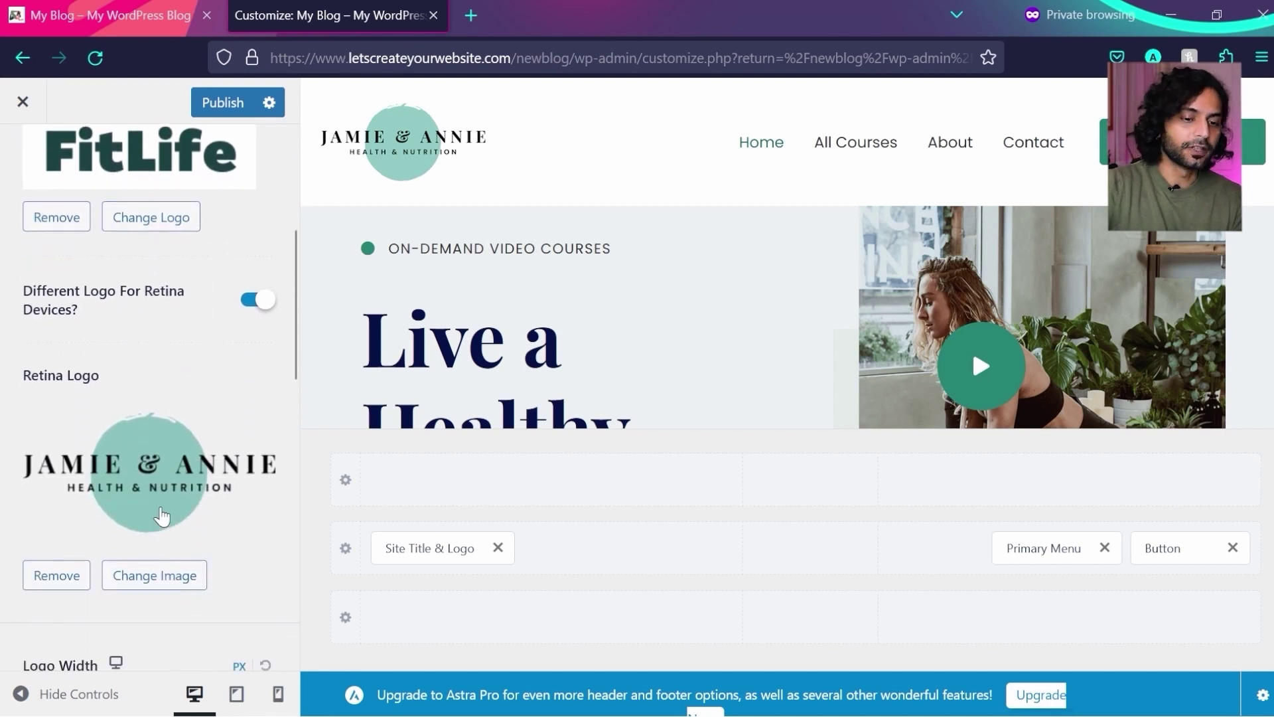
{"action": "left_click", "coordinate": [159, 572]}
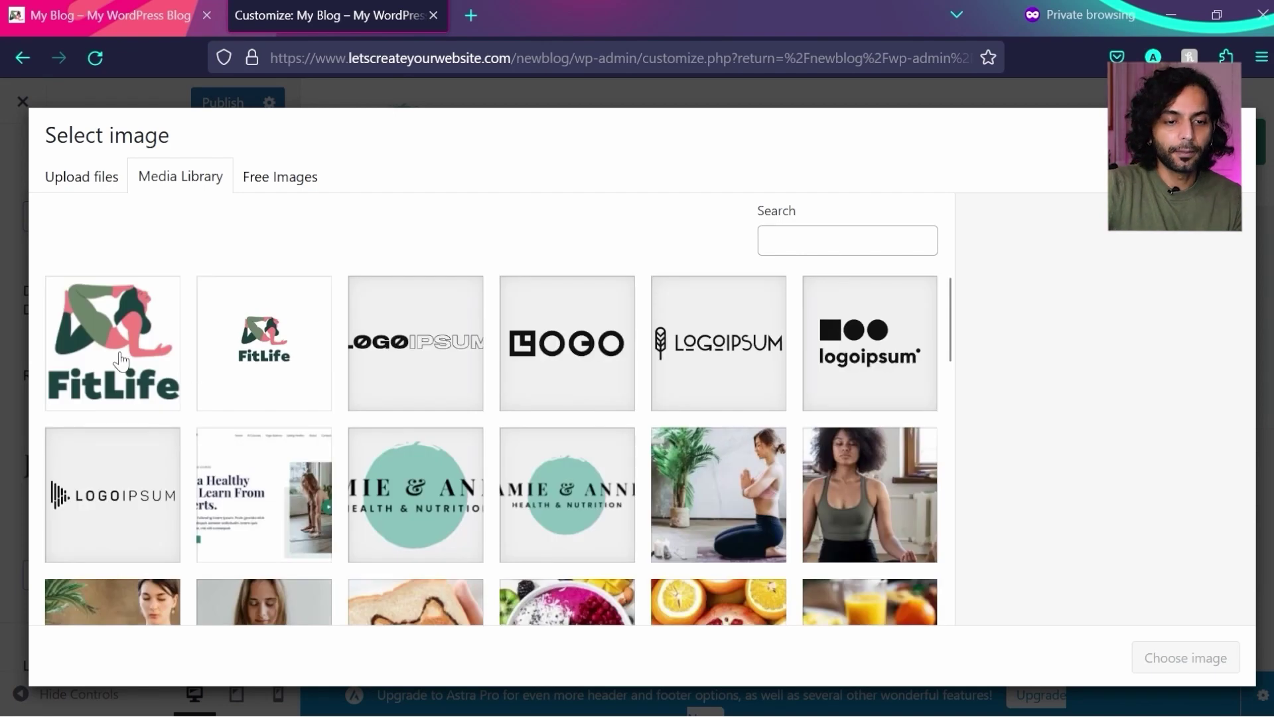
{"action": "left_click", "coordinate": [120, 362]}
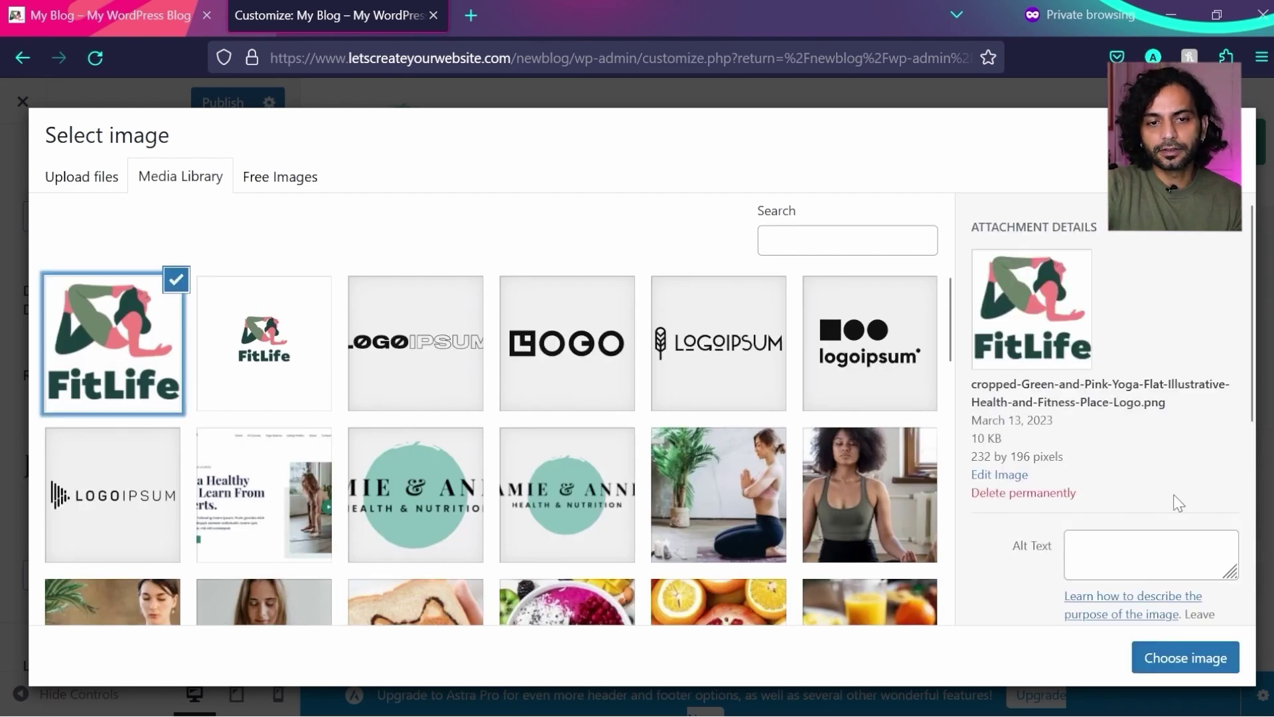
{"action": "left_click", "coordinate": [1186, 665]}
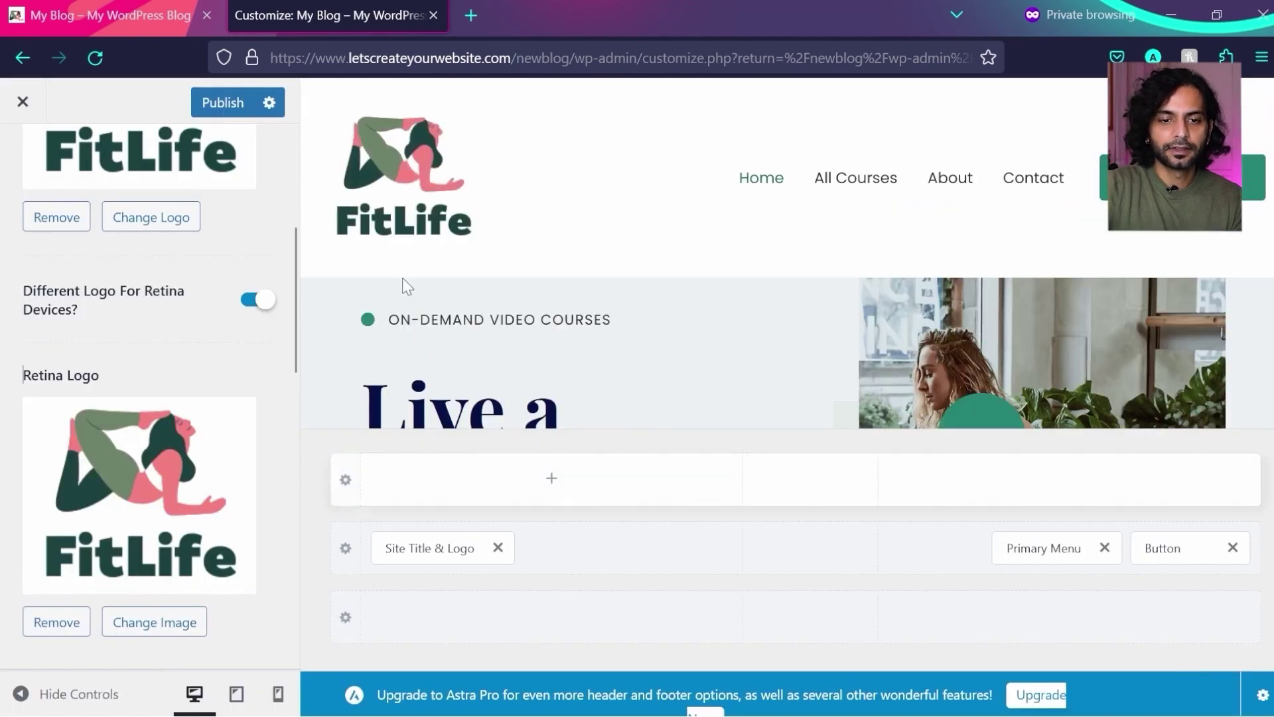
- Shrink the logo width to 64 px and publish the customizer changes
{"action": "scroll", "coordinate": [181, 386], "scroll_direction": "down", "scroll_amount": 3}
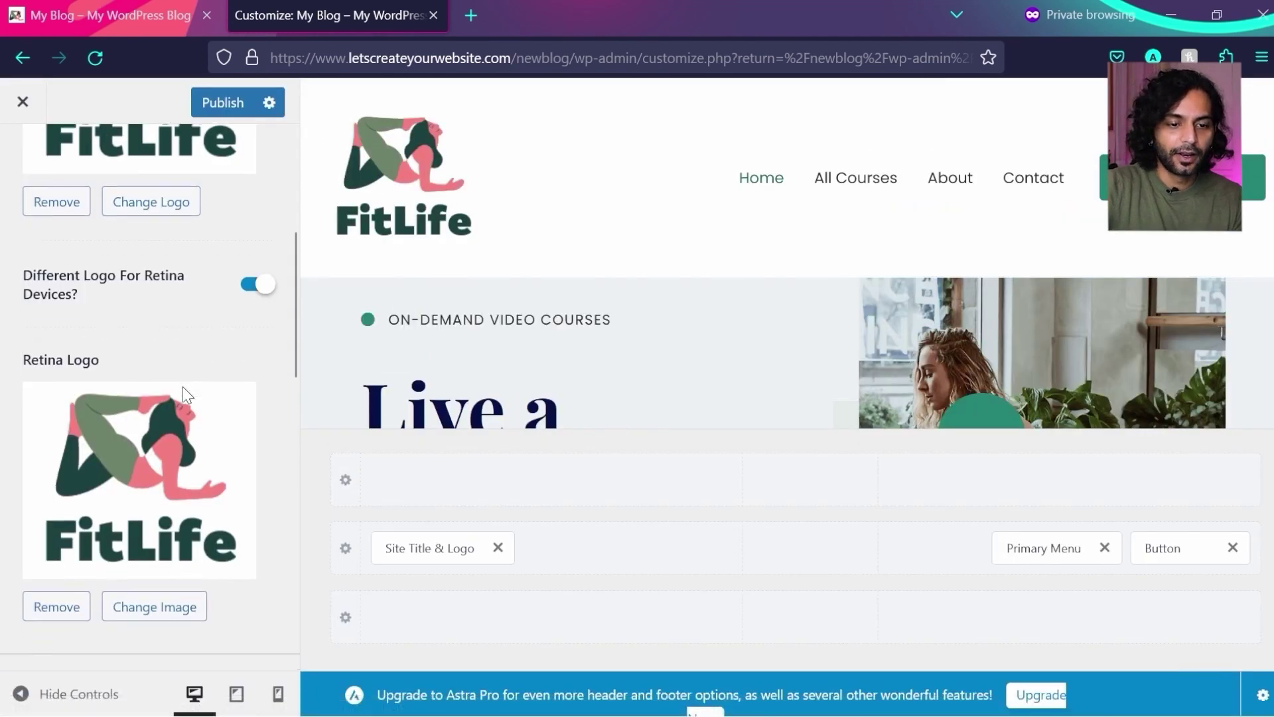
{"action": "scroll", "coordinate": [183, 385], "scroll_direction": "down", "scroll_amount": 1}
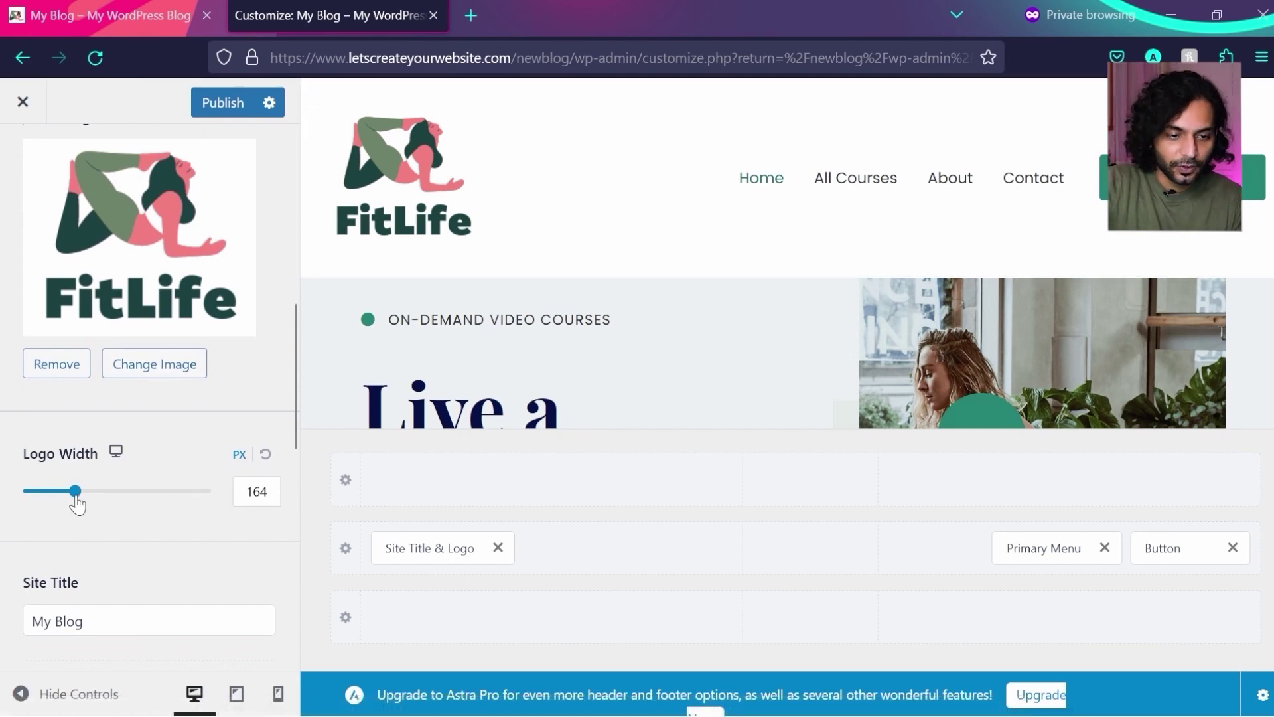
{"action": "left_click_drag", "start_coordinate": [75, 491], "coordinate": [53, 502]}
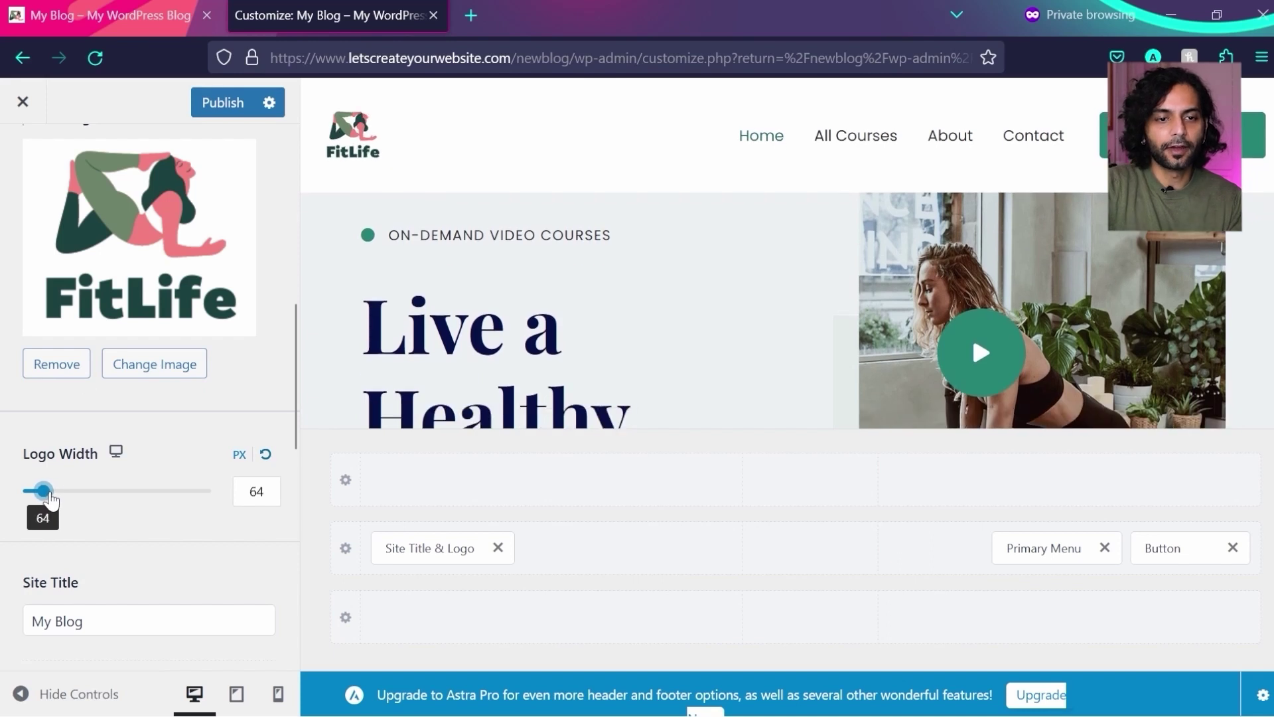
{"action": "left_click", "coordinate": [222, 105]}
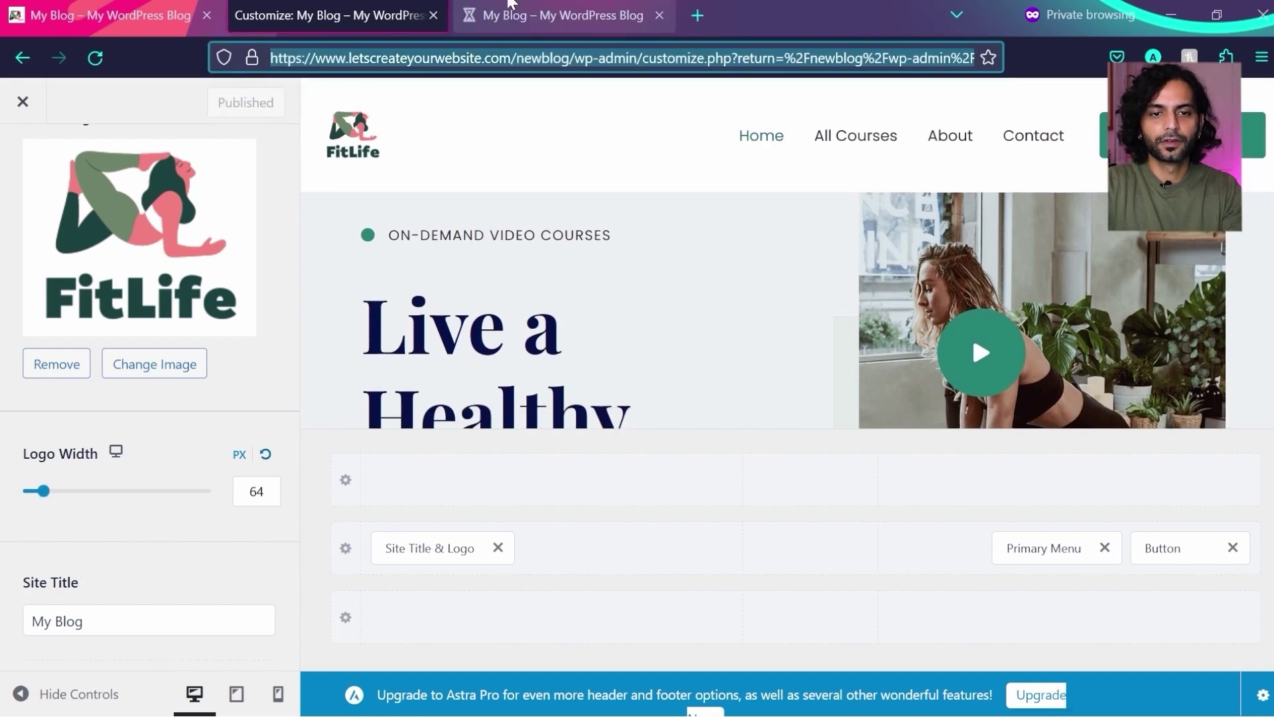
- Check the live newblog homepage header showing the small FitLife logo, comparing with the other blog
{"action": "left_click", "coordinate": [511, 4]}
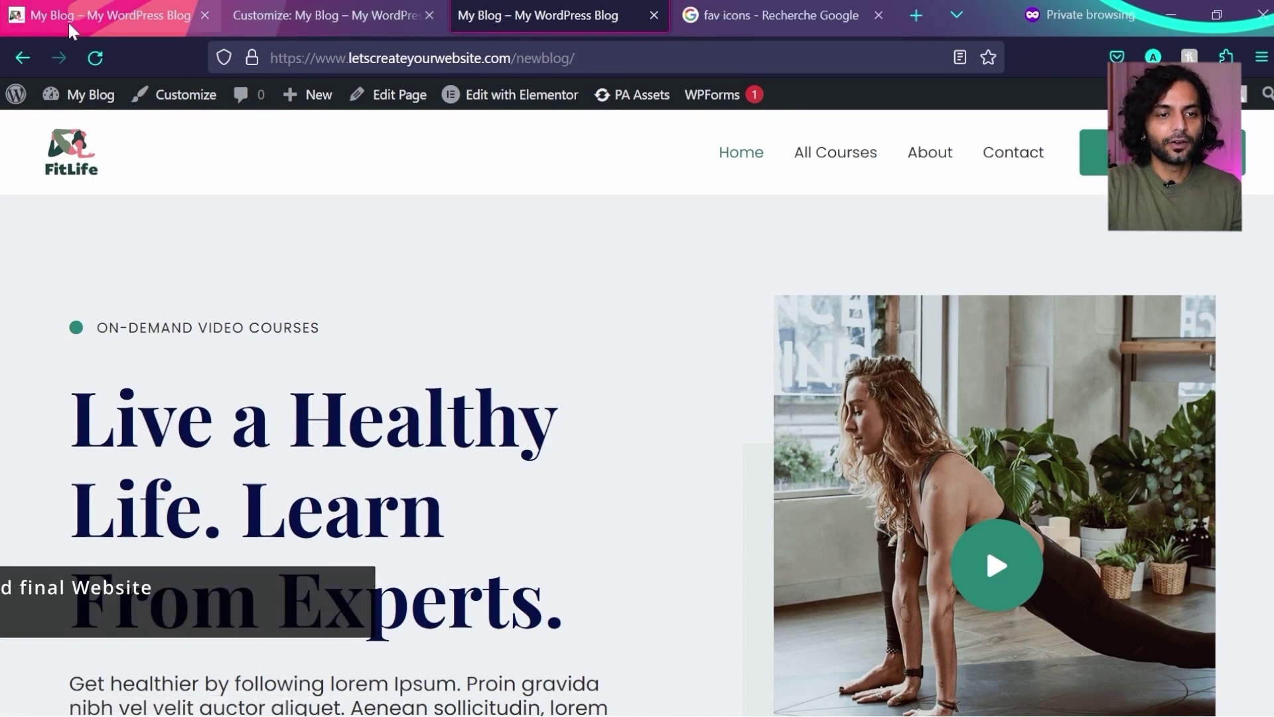
{"action": "left_click", "coordinate": [67, 21]}
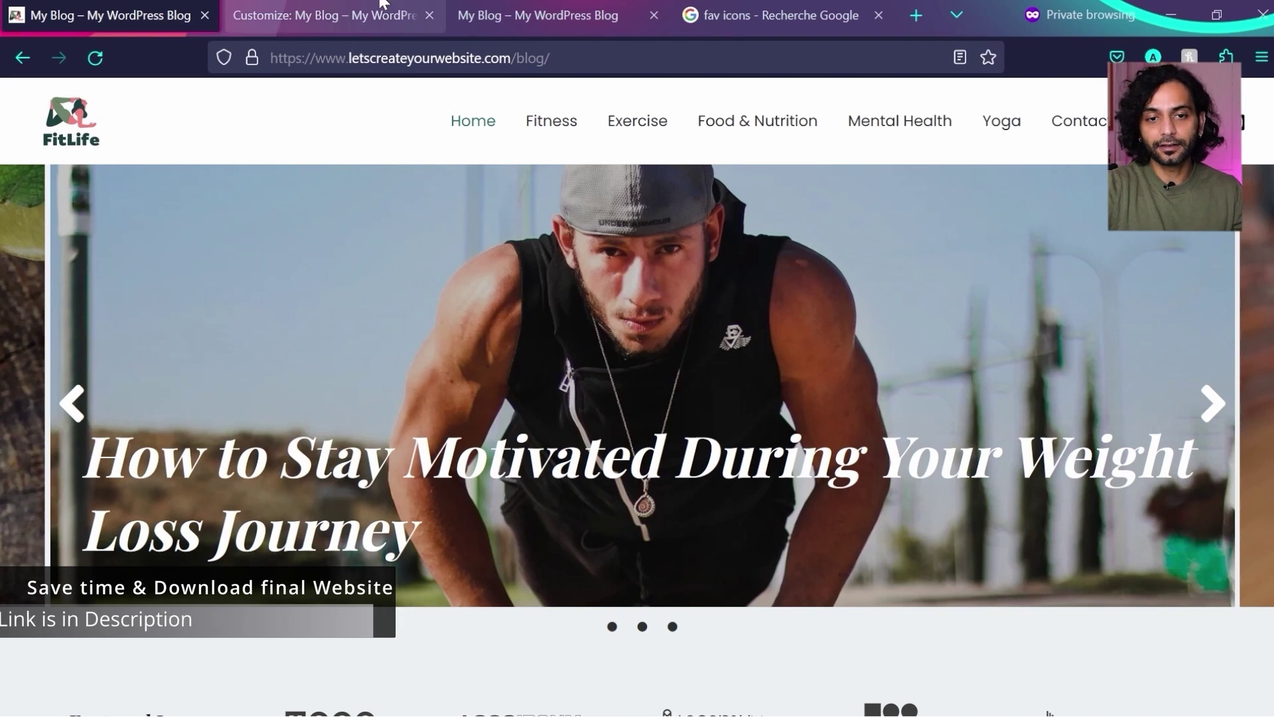
{"action": "left_click", "coordinate": [555, 5]}
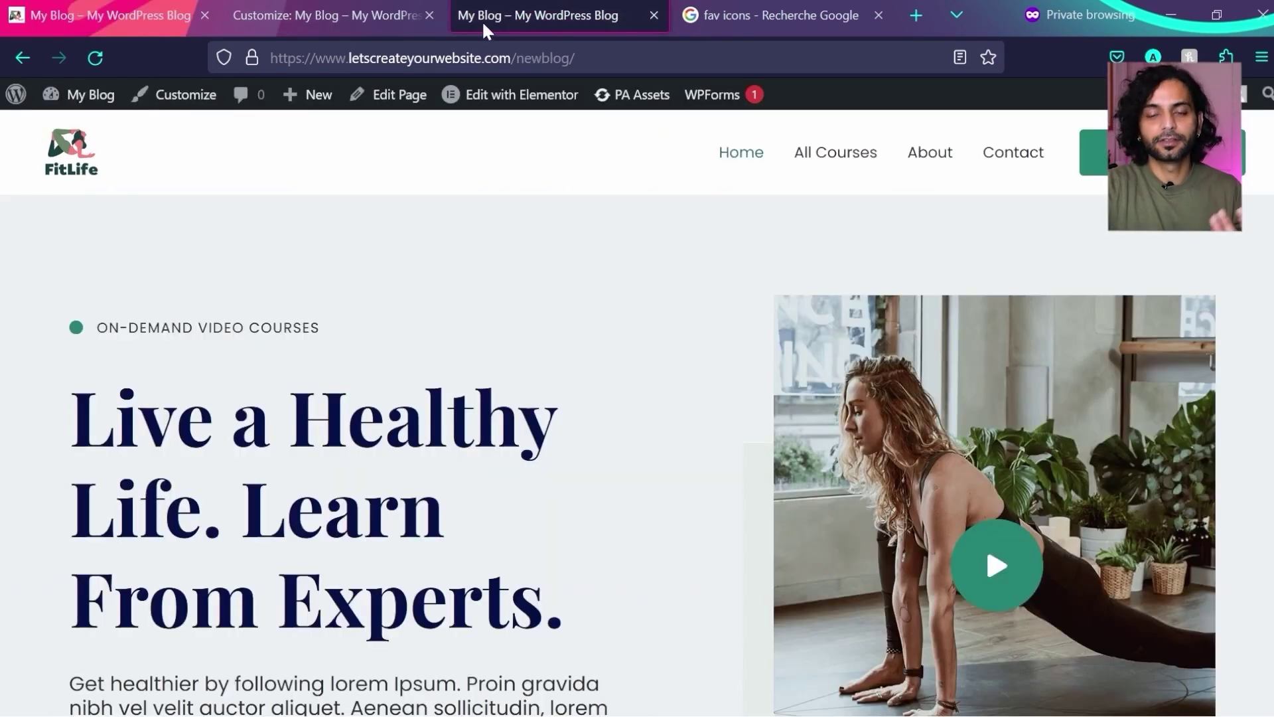
{"action": "left_click", "coordinate": [734, 12]}
- Scroll the 'fav icons' Google results to find the free favicon.io generator
{"action": "scroll", "coordinate": [552, 350], "scroll_direction": "down", "scroll_amount": 1}
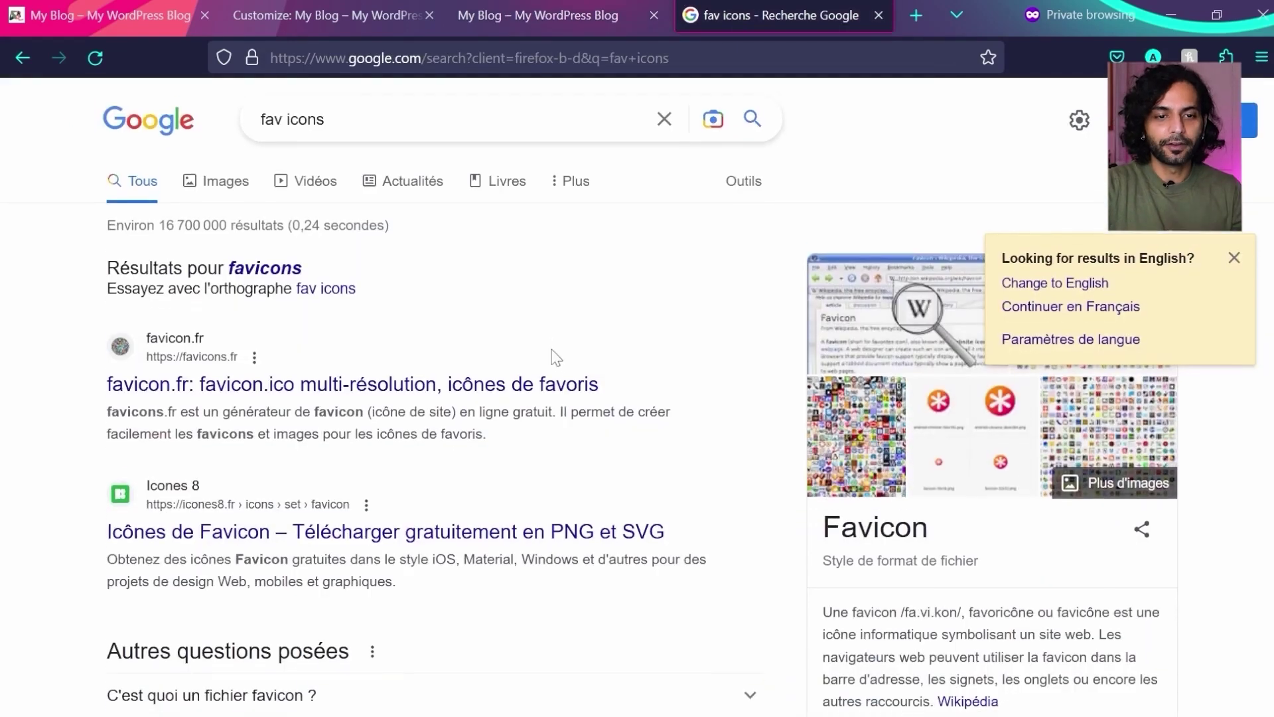
{"action": "scroll", "coordinate": [589, 292], "scroll_direction": "down", "scroll_amount": 2}
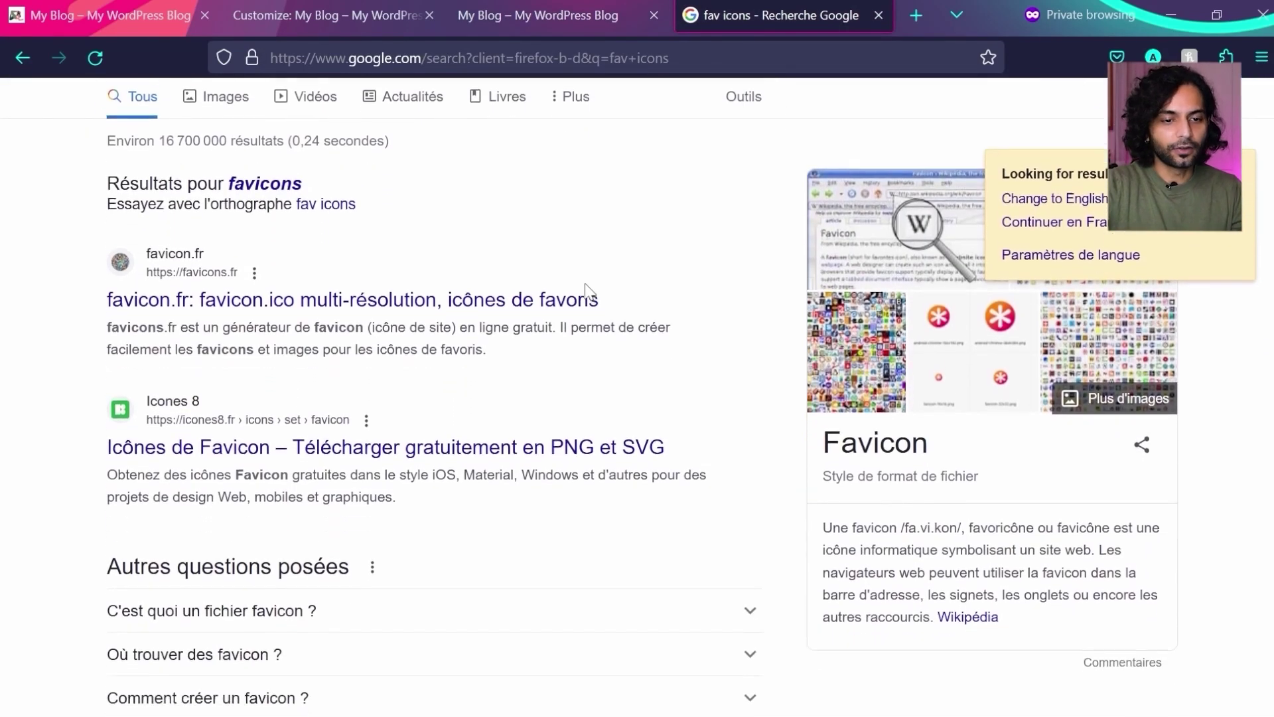
{"action": "scroll", "coordinate": [465, 331], "scroll_direction": "up", "scroll_amount": 2}
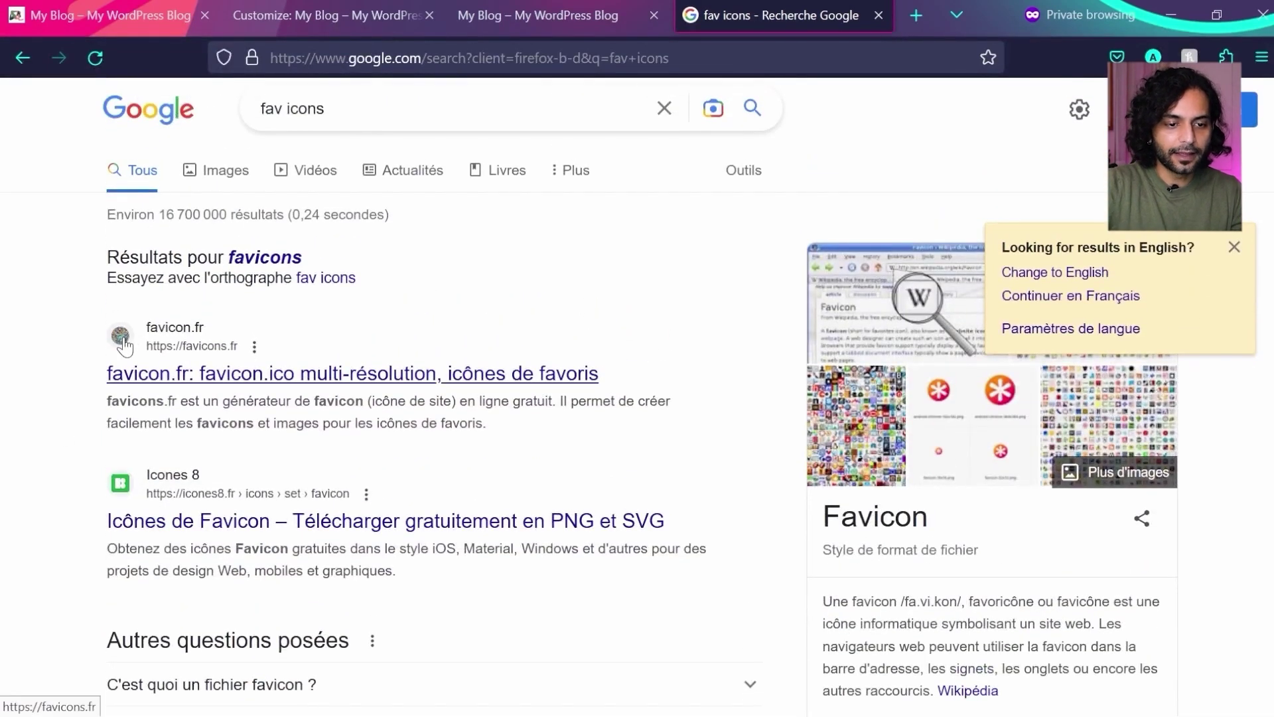
{"action": "scroll", "coordinate": [78, 453], "scroll_direction": "down", "scroll_amount": 4}
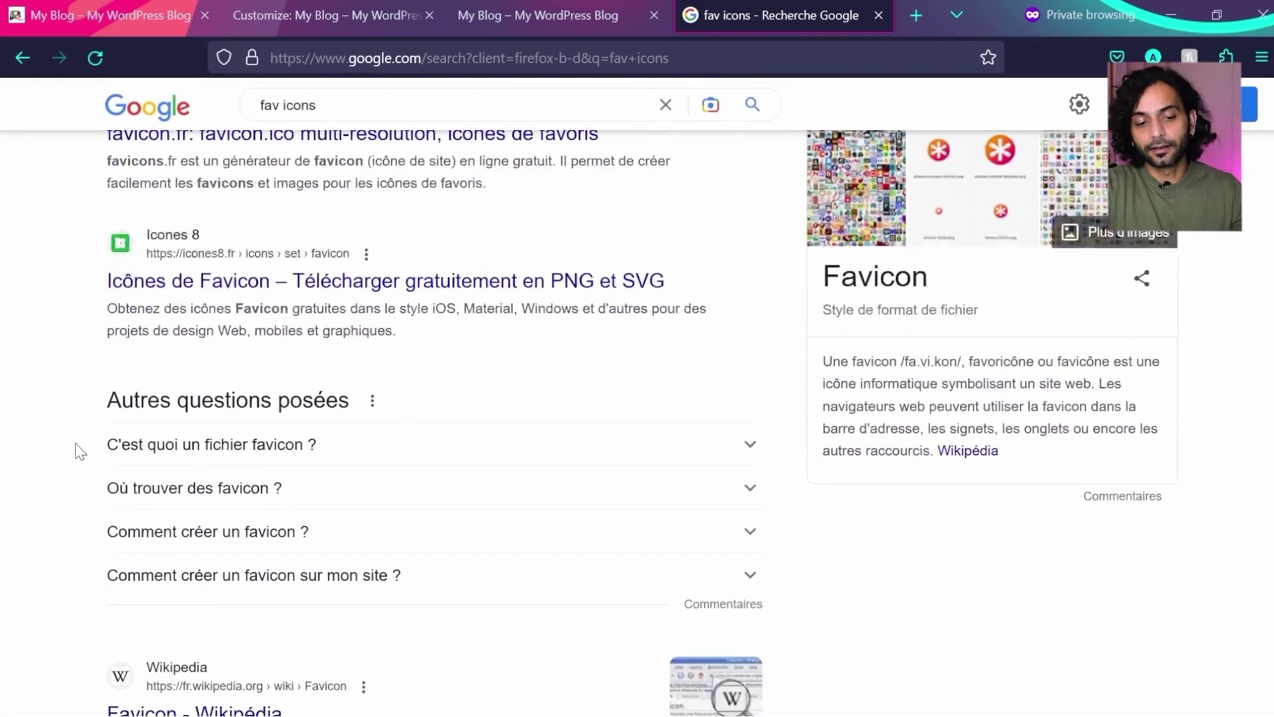
{"action": "scroll", "coordinate": [79, 451], "scroll_direction": "down", "scroll_amount": 4}
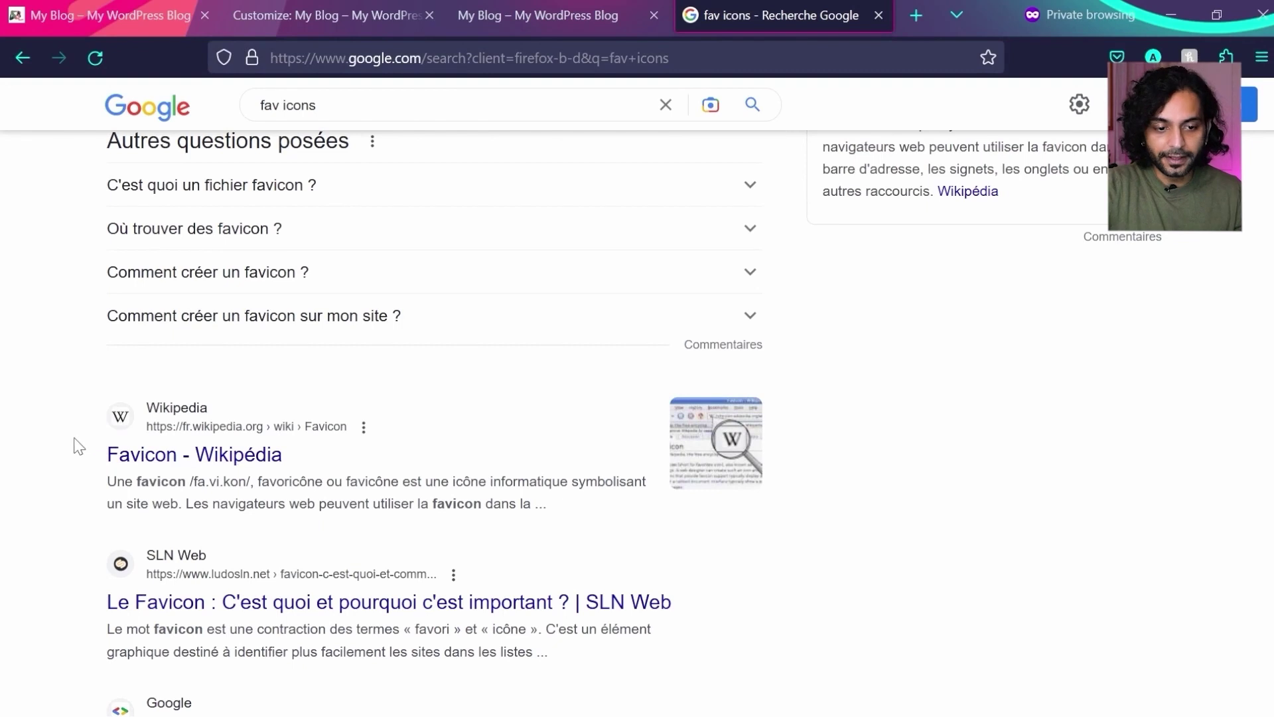
{"action": "scroll", "coordinate": [77, 445], "scroll_direction": "down", "scroll_amount": 3}
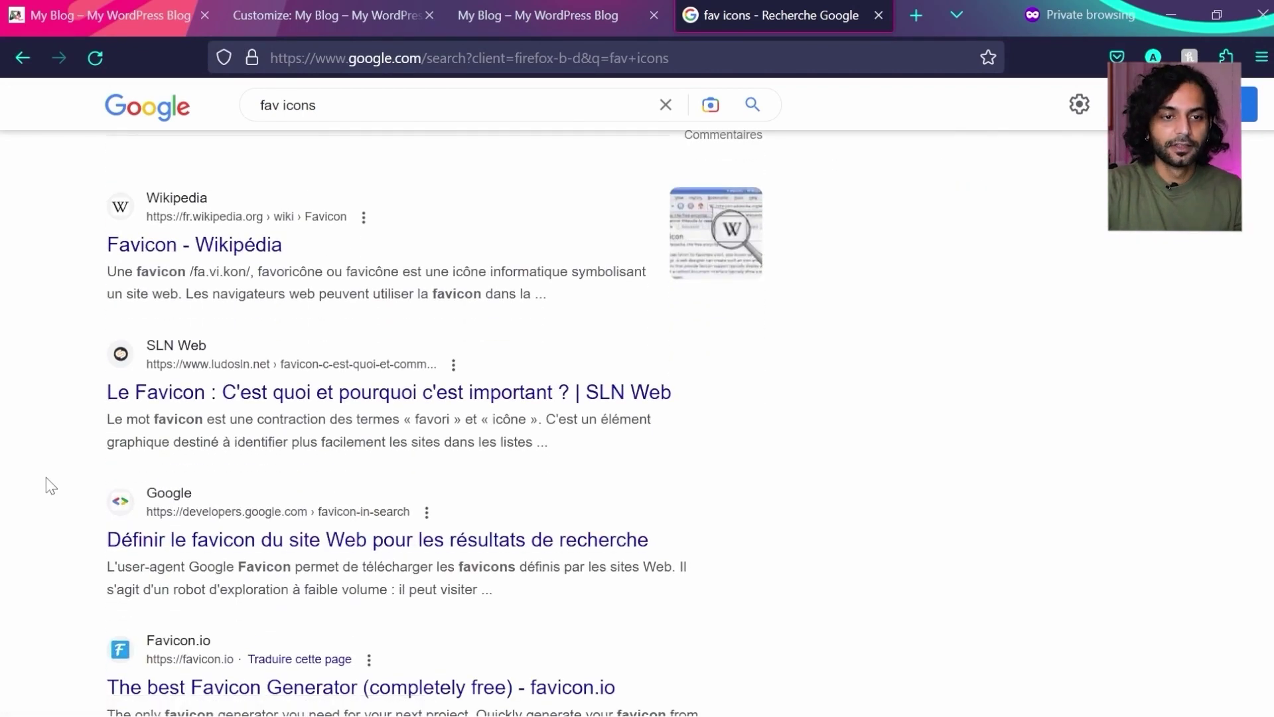
{"action": "scroll", "coordinate": [46, 476], "scroll_direction": "up", "scroll_amount": 7}
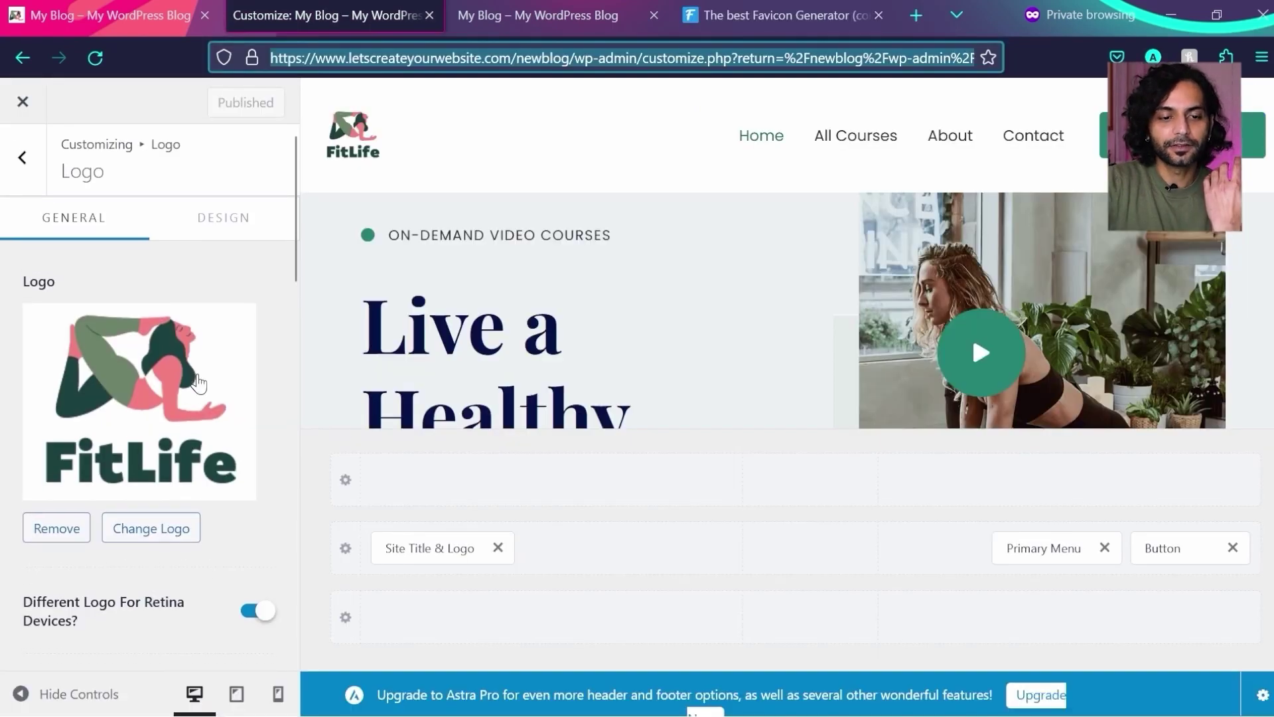
- Set the cropped FitLife logo as the site icon, publish, and view the favicon on the live site
{"action": "scroll", "coordinate": [199, 384], "scroll_direction": "down", "scroll_amount": 3}
{"action": "scroll", "coordinate": [198, 383], "scroll_direction": "down", "scroll_amount": 10}
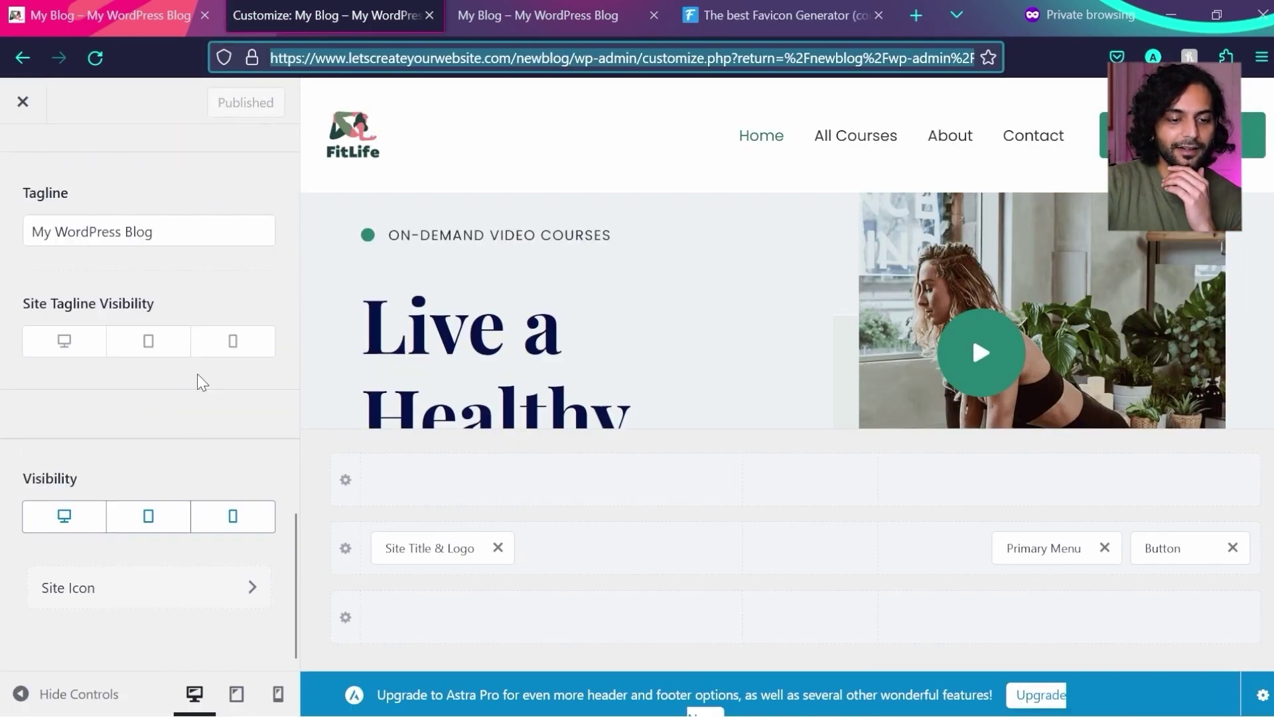
{"action": "left_click", "coordinate": [193, 588]}
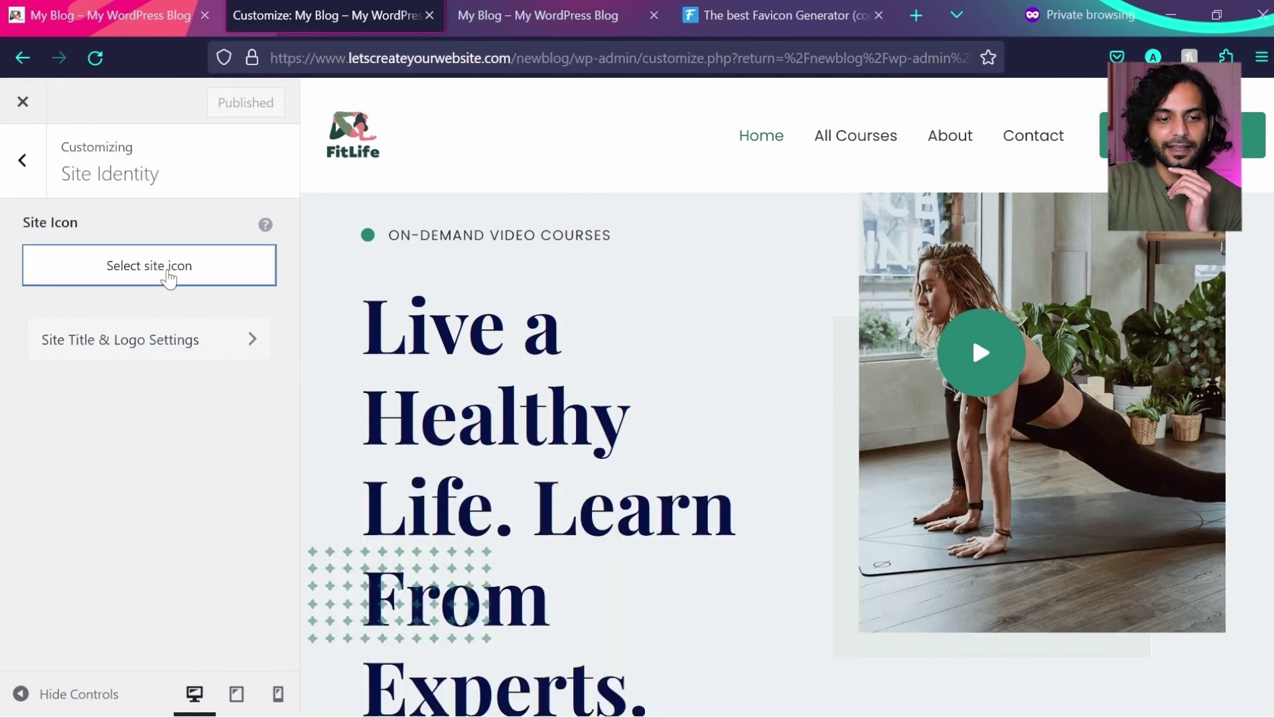
{"action": "left_click", "coordinate": [168, 278]}
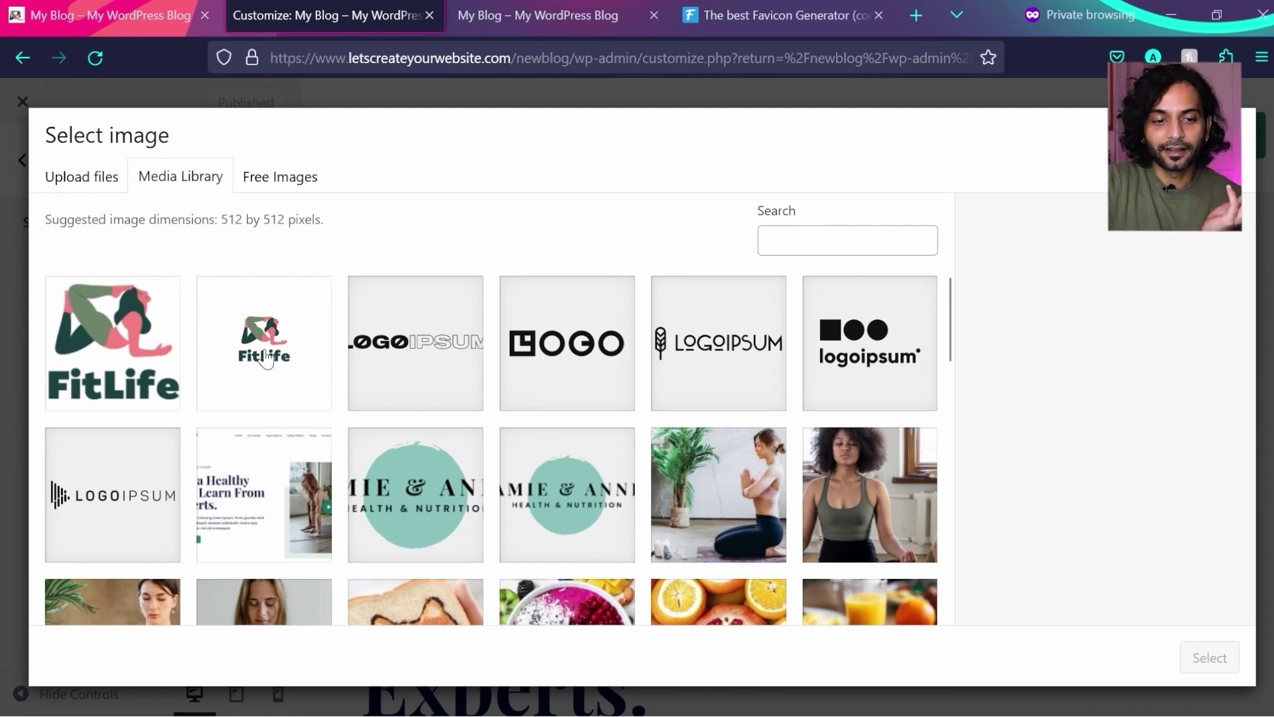
{"action": "left_click", "coordinate": [136, 349]}
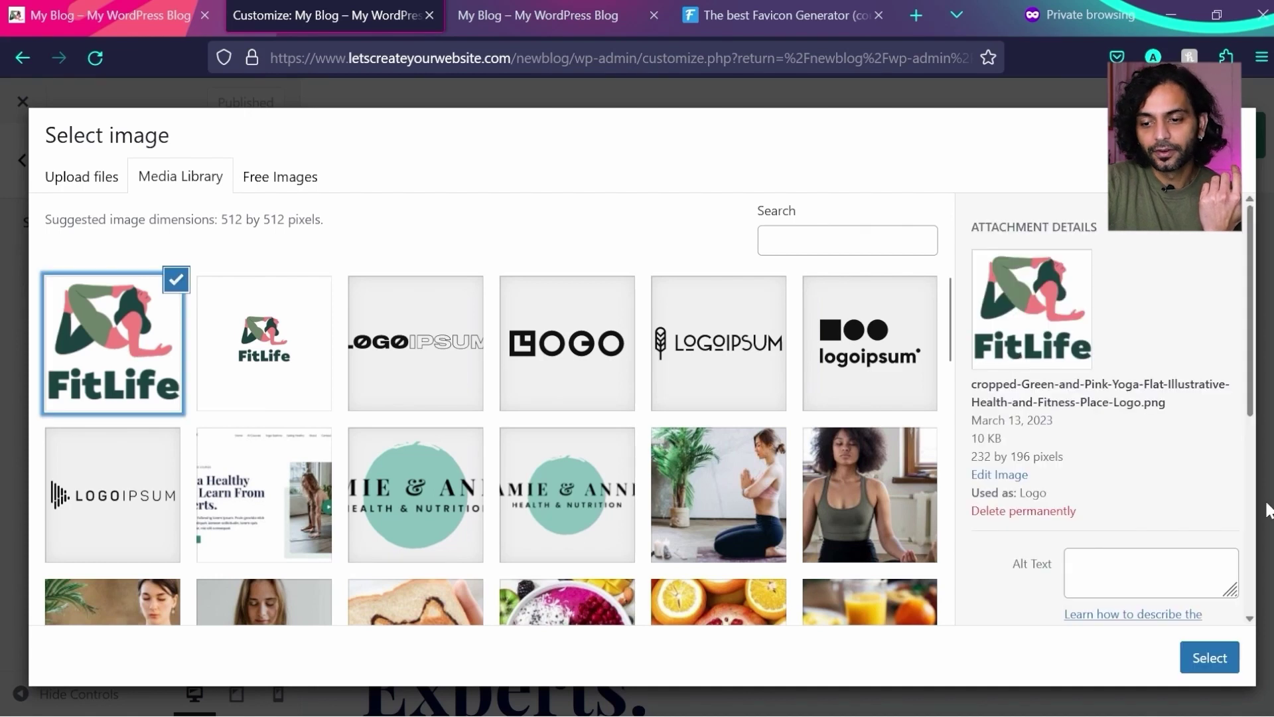
{"action": "left_click", "coordinate": [1209, 659]}
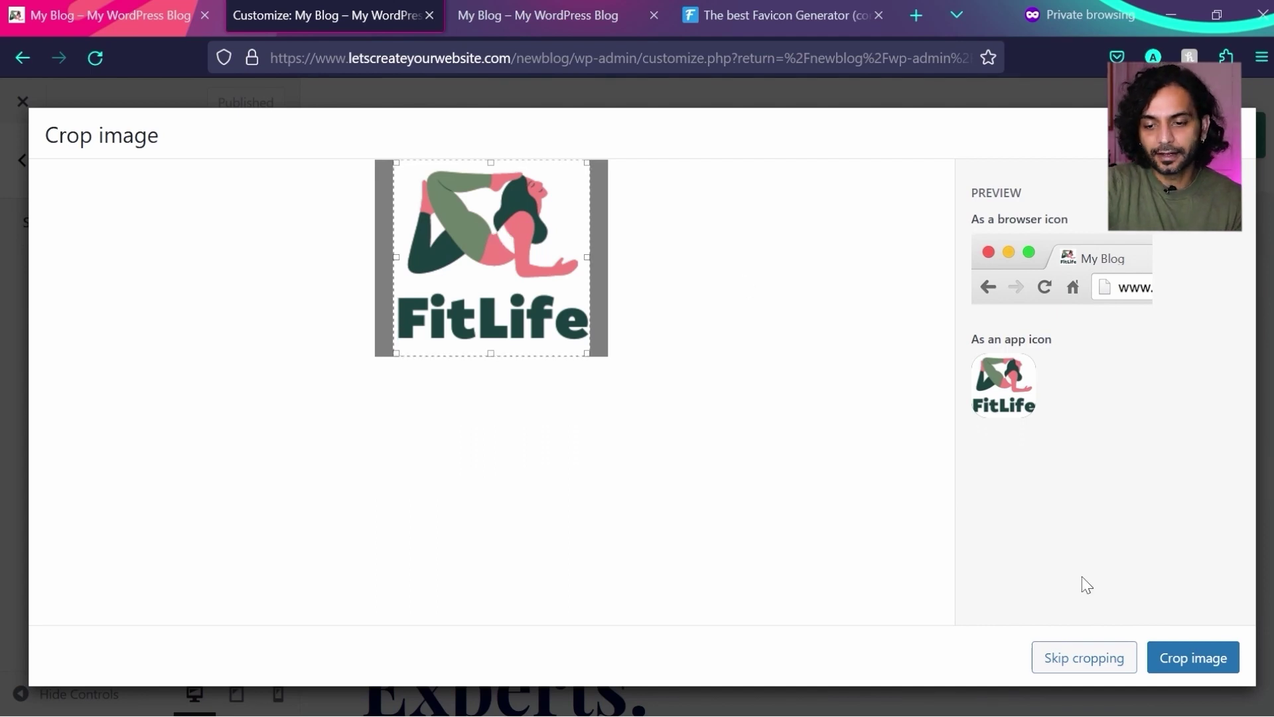
{"action": "left_click", "coordinate": [1175, 664]}
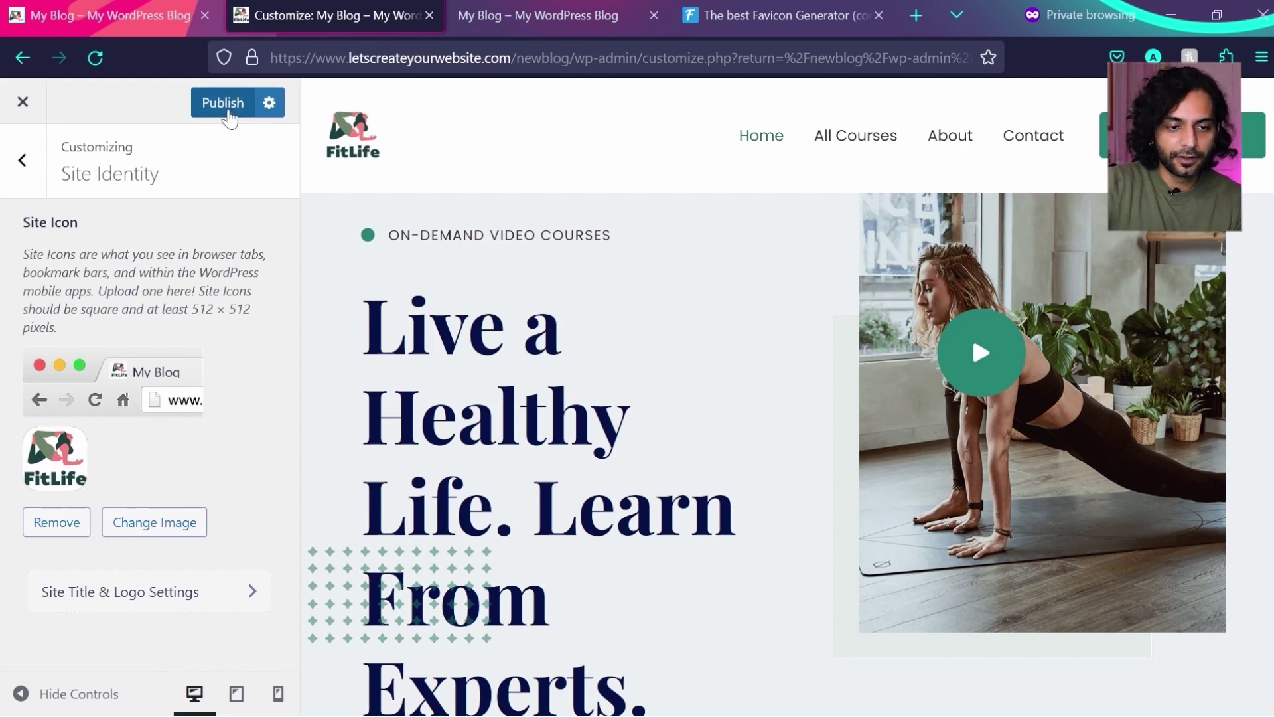
{"action": "left_click", "coordinate": [229, 113]}
{"action": "left_click", "coordinate": [538, 14]}
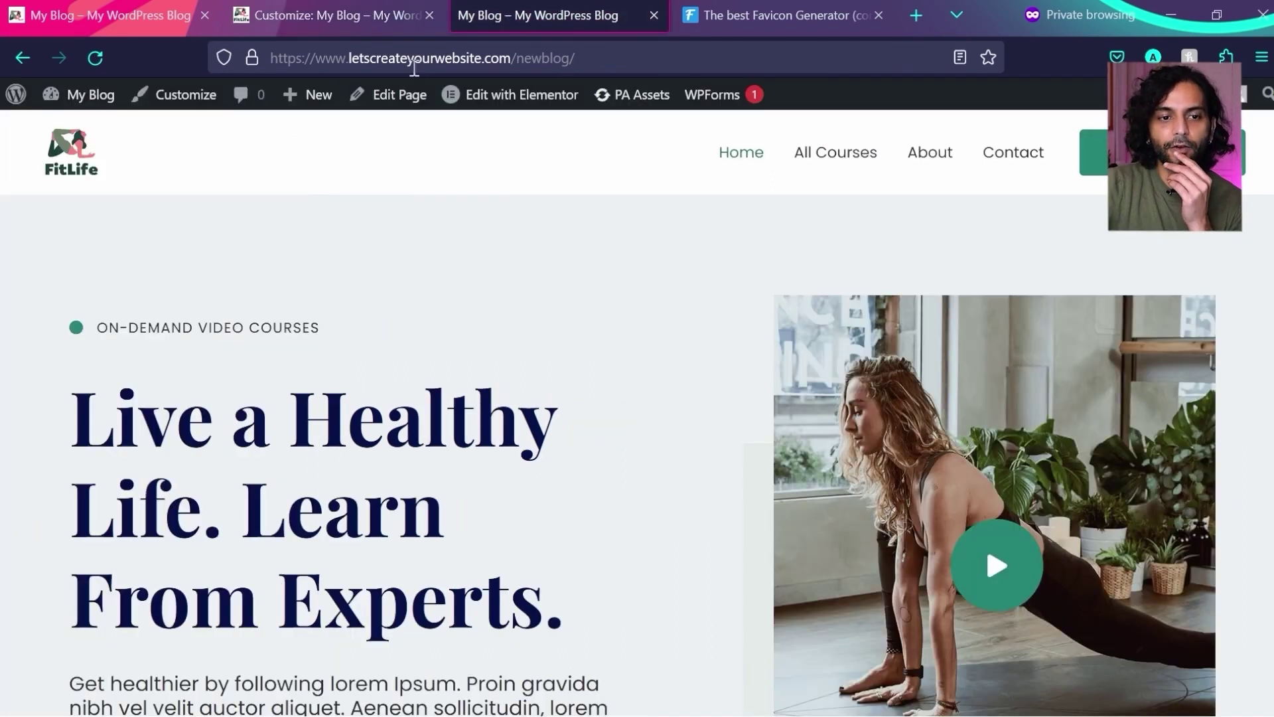
- Reload the site, then scroll through the blog page and homepage tabs to review existing posts
{"action": "left_click", "coordinate": [95, 57]}
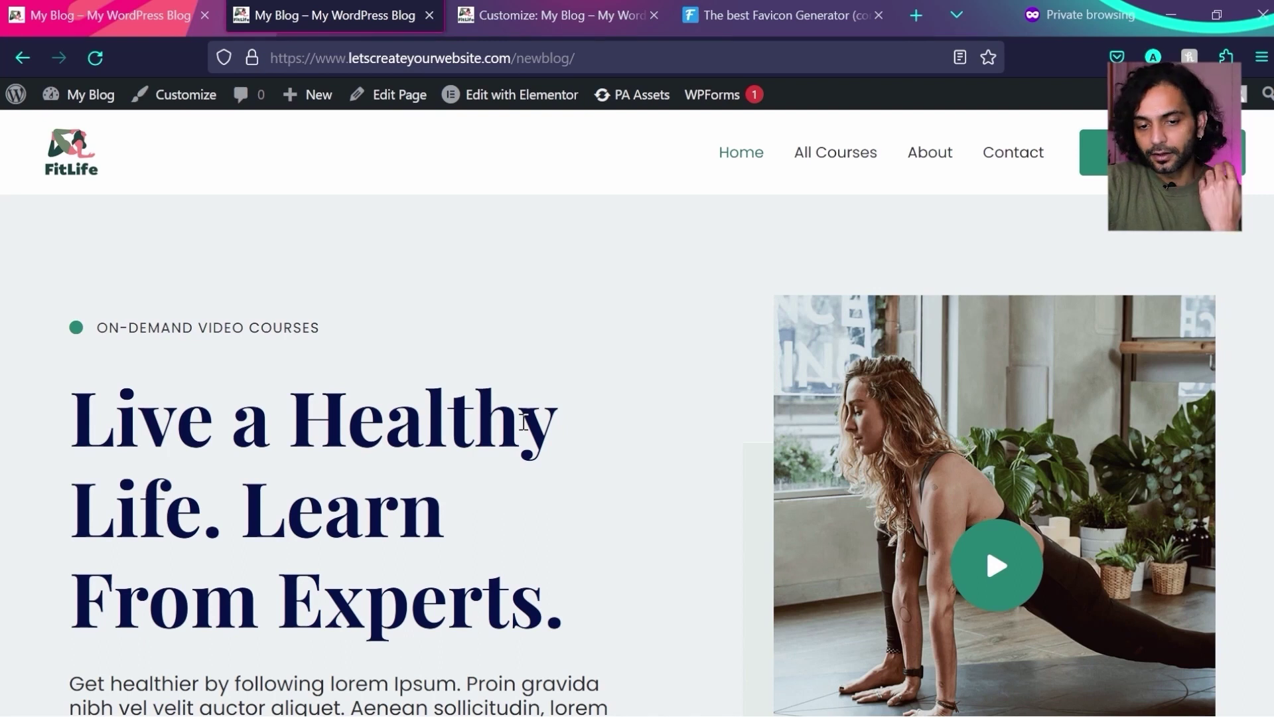
{"action": "left_click", "coordinate": [108, 5]}
{"action": "scroll", "coordinate": [536, 345], "scroll_direction": "down", "scroll_amount": 5}
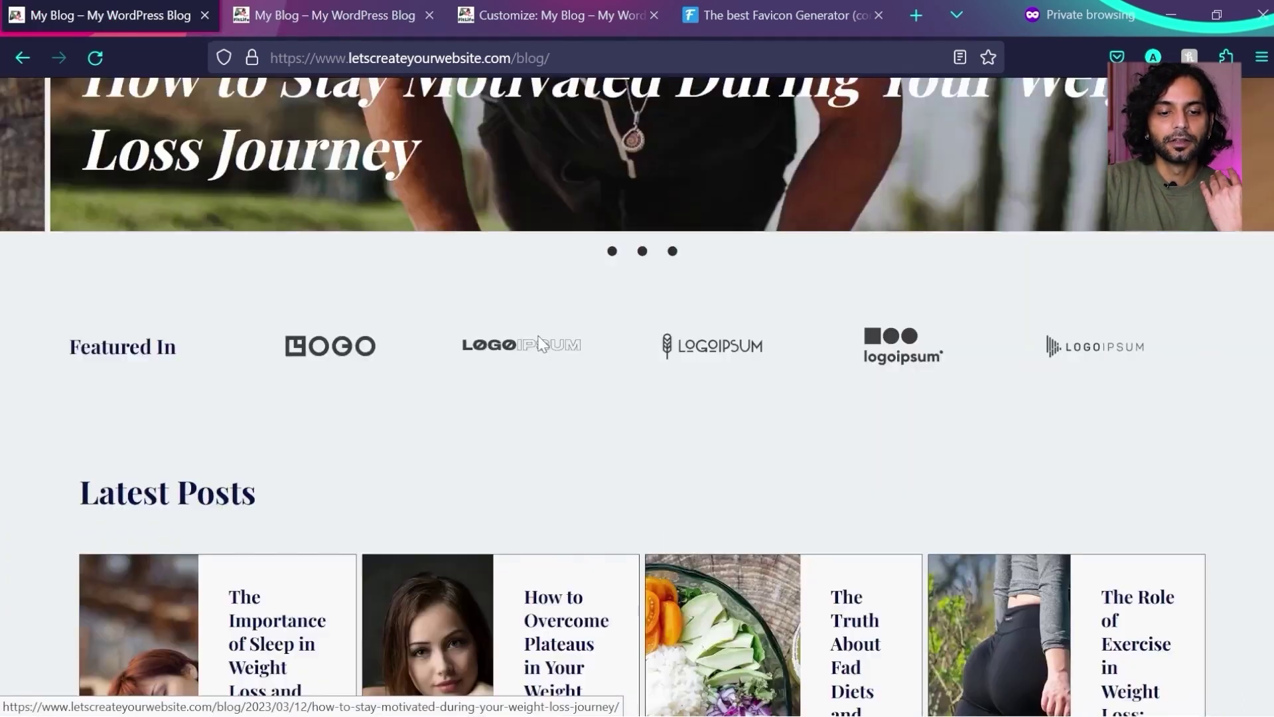
{"action": "scroll", "coordinate": [538, 344], "scroll_direction": "down", "scroll_amount": 10}
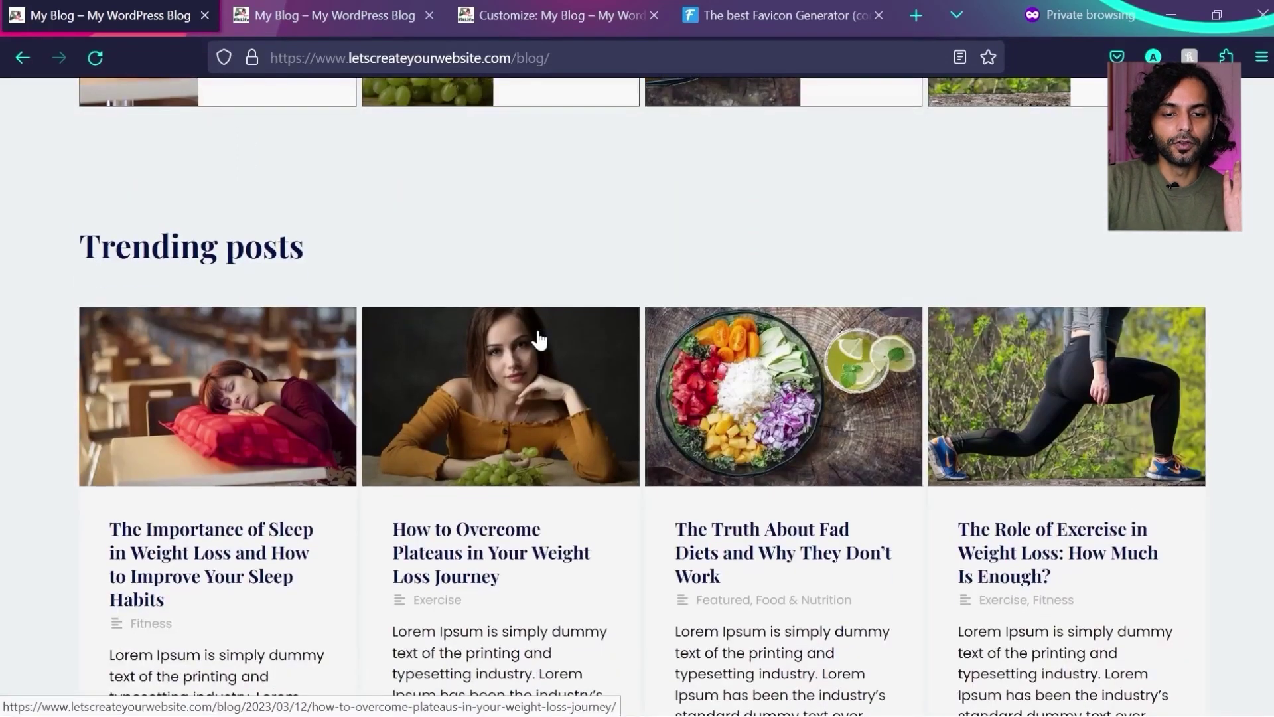
{"action": "scroll", "coordinate": [541, 340], "scroll_direction": "down", "scroll_amount": 9}
{"action": "scroll", "coordinate": [539, 338], "scroll_direction": "up", "scroll_amount": 20}
{"action": "left_click", "coordinate": [299, 5]}
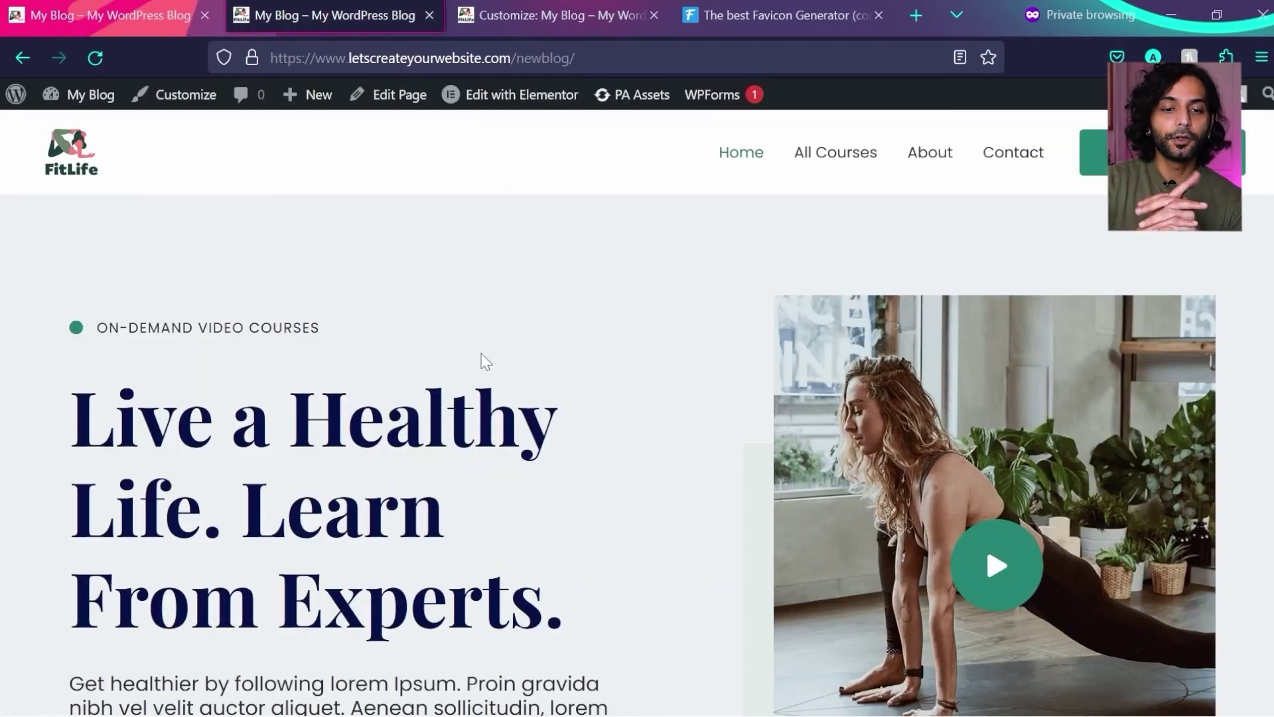
- Open Posts > All Posts in the admin and compare it with the blog page's listing
{"action": "left_click", "coordinate": [551, 15]}
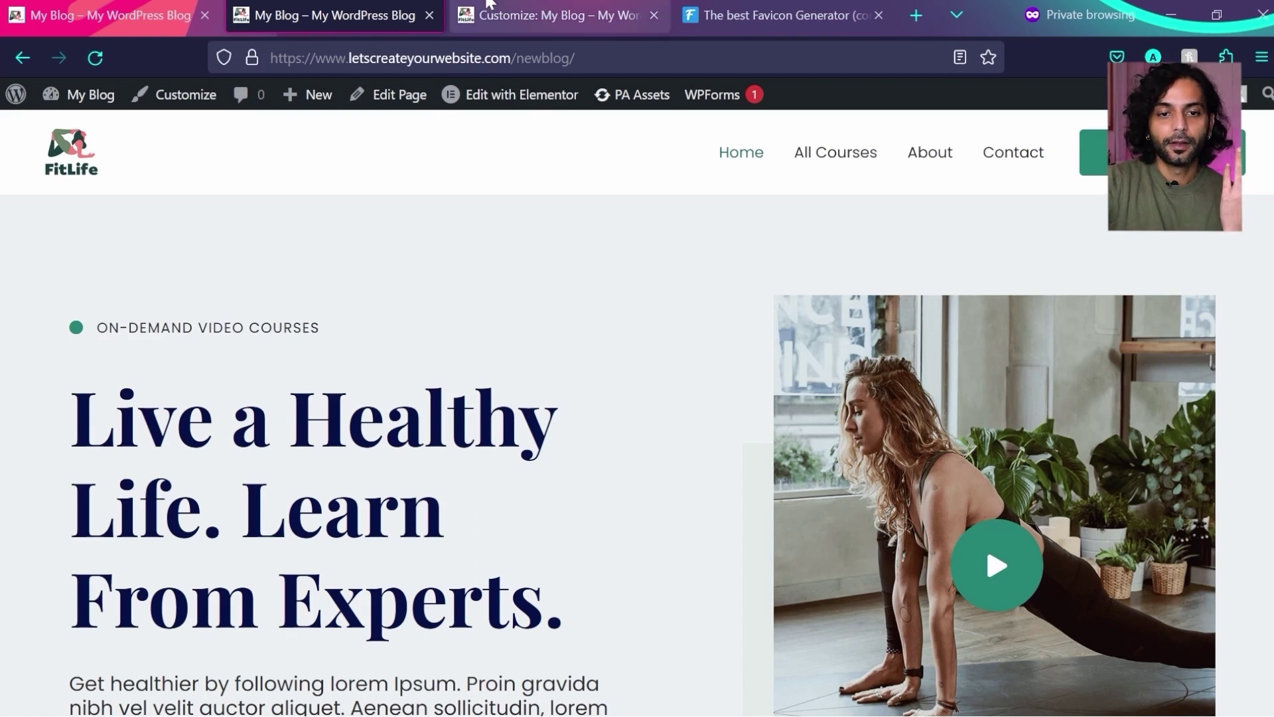
{"action": "mouse_move", "coordinate": [136, 294]}
{"action": "left_click", "coordinate": [212, 296]}
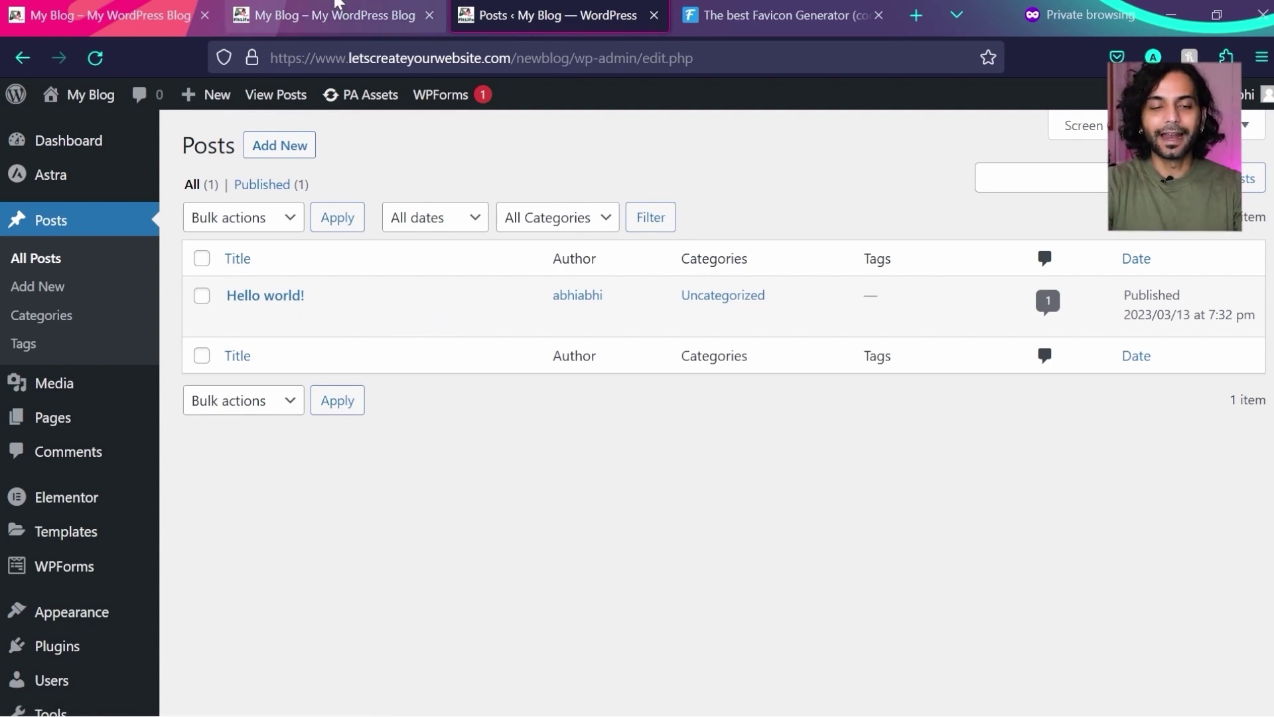
{"action": "left_click", "coordinate": [139, 4]}
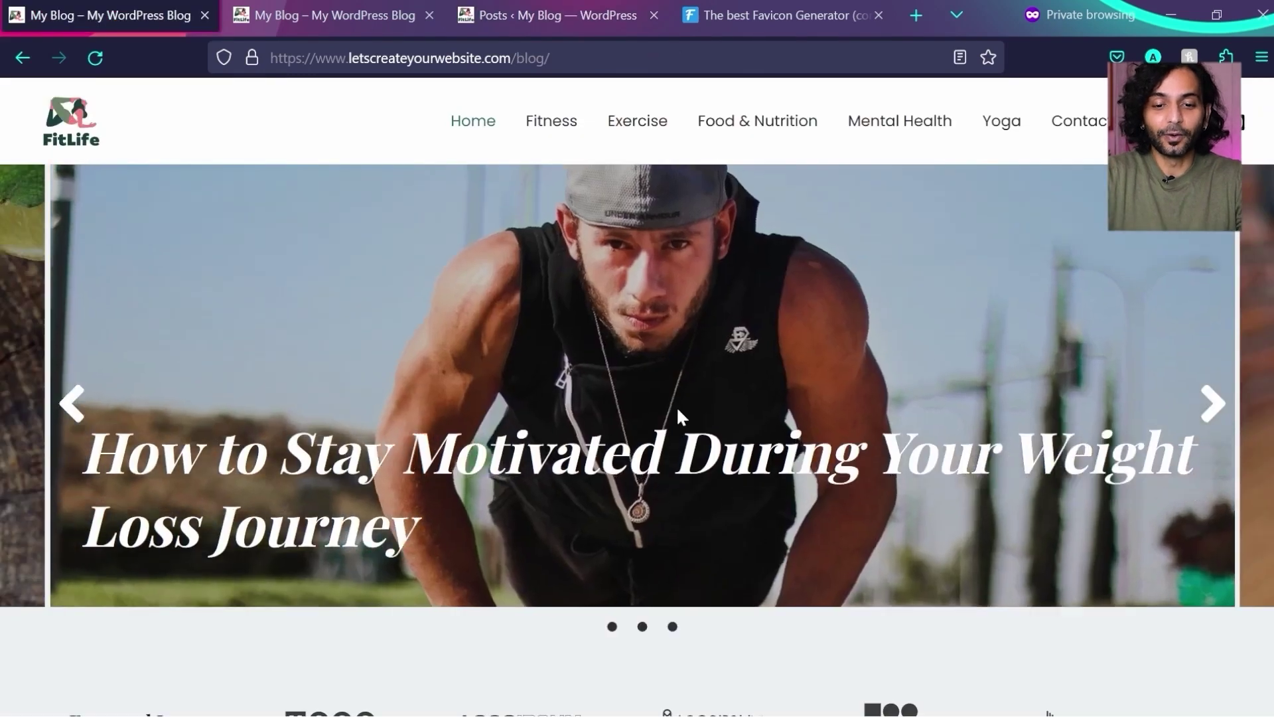
{"action": "scroll", "coordinate": [676, 405], "scroll_direction": "down", "scroll_amount": 5}
{"action": "scroll", "coordinate": [678, 409], "scroll_direction": "down", "scroll_amount": 3}
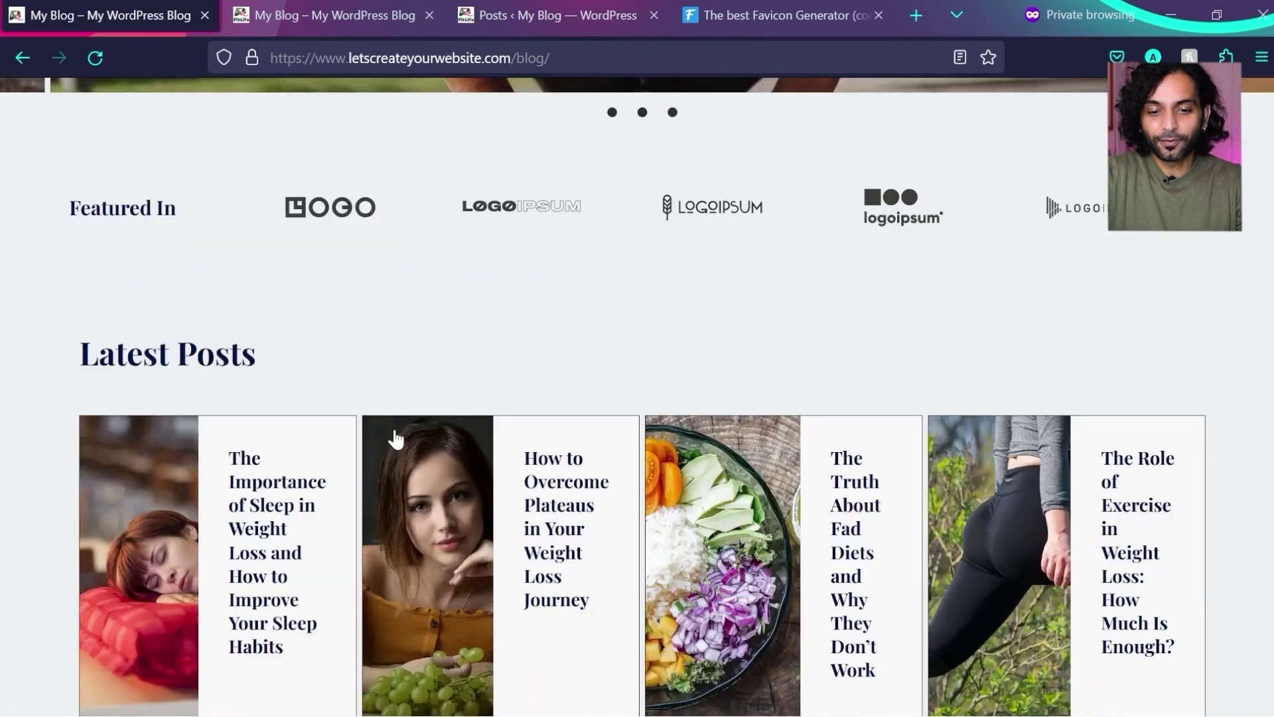
{"action": "scroll", "coordinate": [606, 327], "scroll_direction": "down", "scroll_amount": 4}
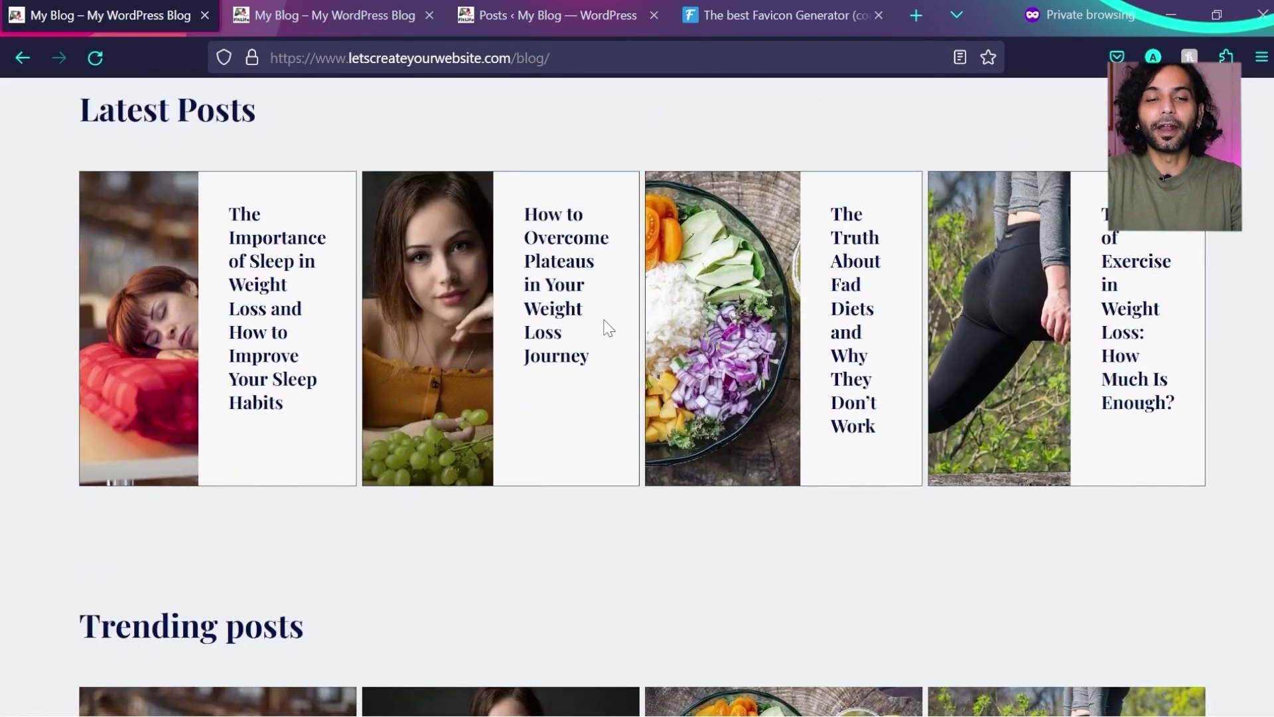
{"action": "scroll", "coordinate": [606, 327], "scroll_direction": "up", "scroll_amount": 5}
- Start a new post from the posts list and dismiss the editor's welcome message
{"action": "left_click", "coordinate": [478, 14]}
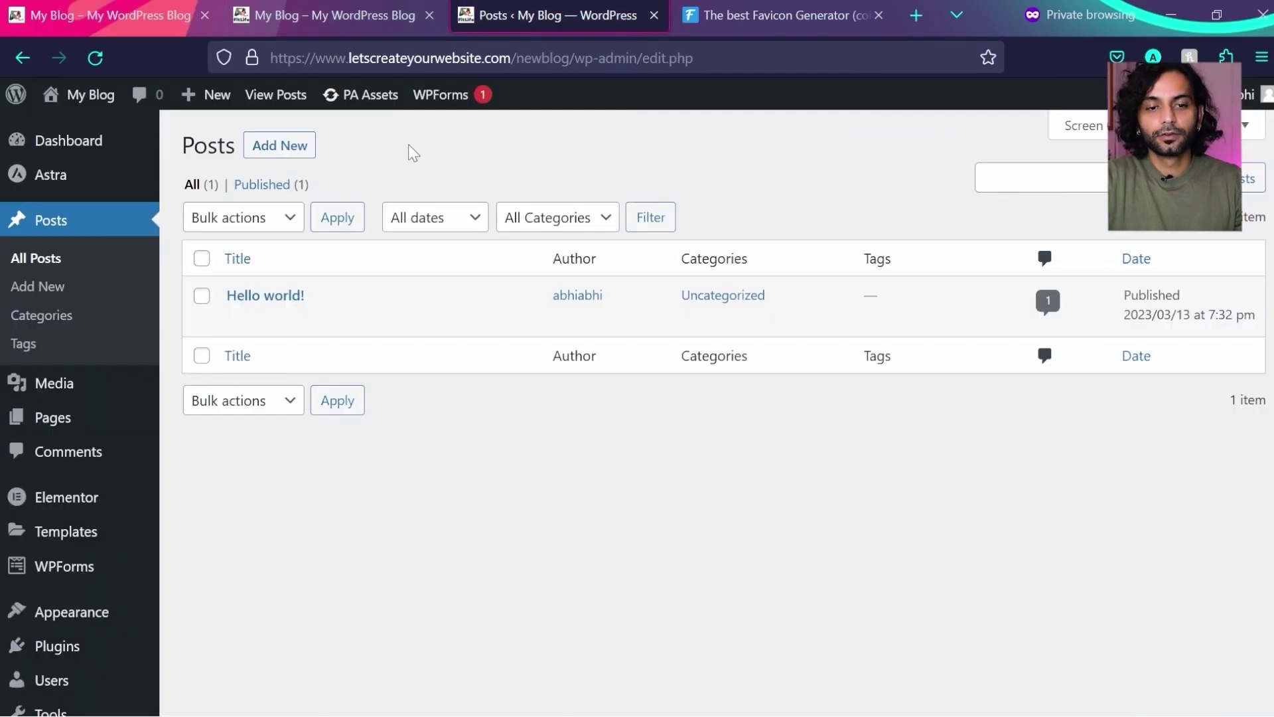
{"action": "left_click", "coordinate": [281, 147]}
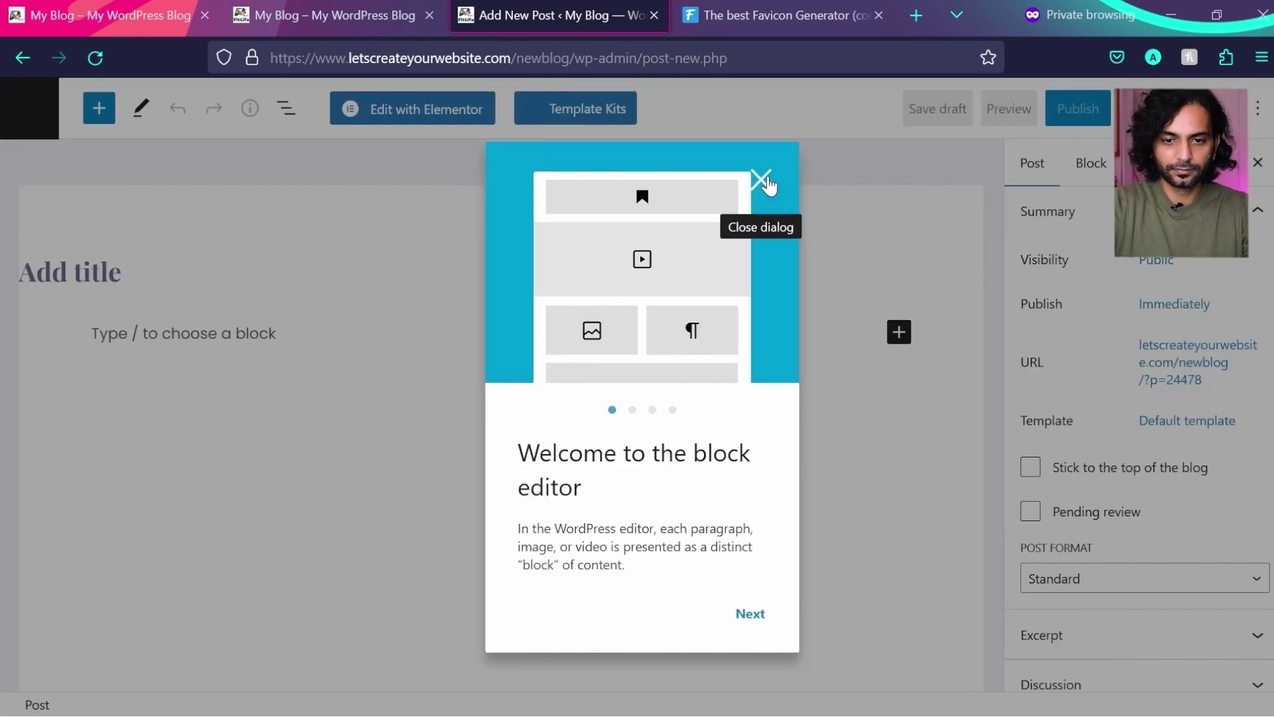
{"action": "left_click", "coordinate": [761, 181]}
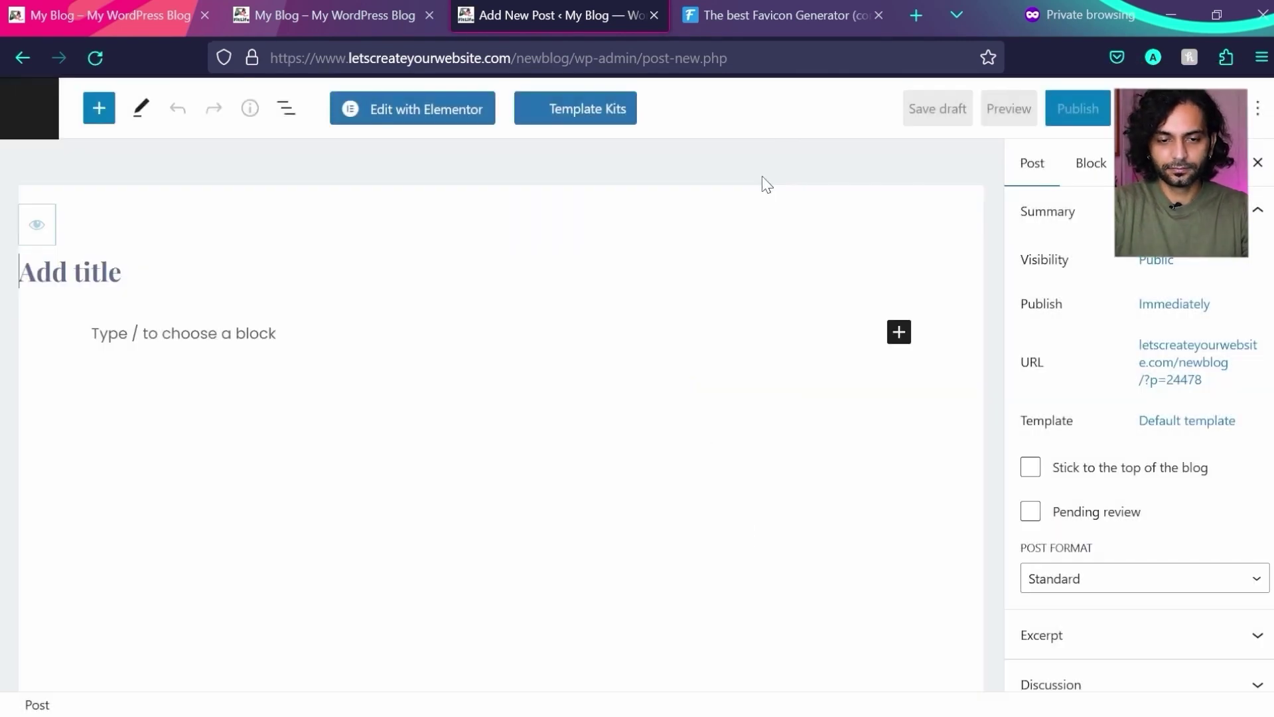
- Title the post '5 Surprising Benefits of Drinking Green Tea Daily' and paste a Lorem Ipsum body paragraph
{"action": "left_click", "coordinate": [210, 280]}
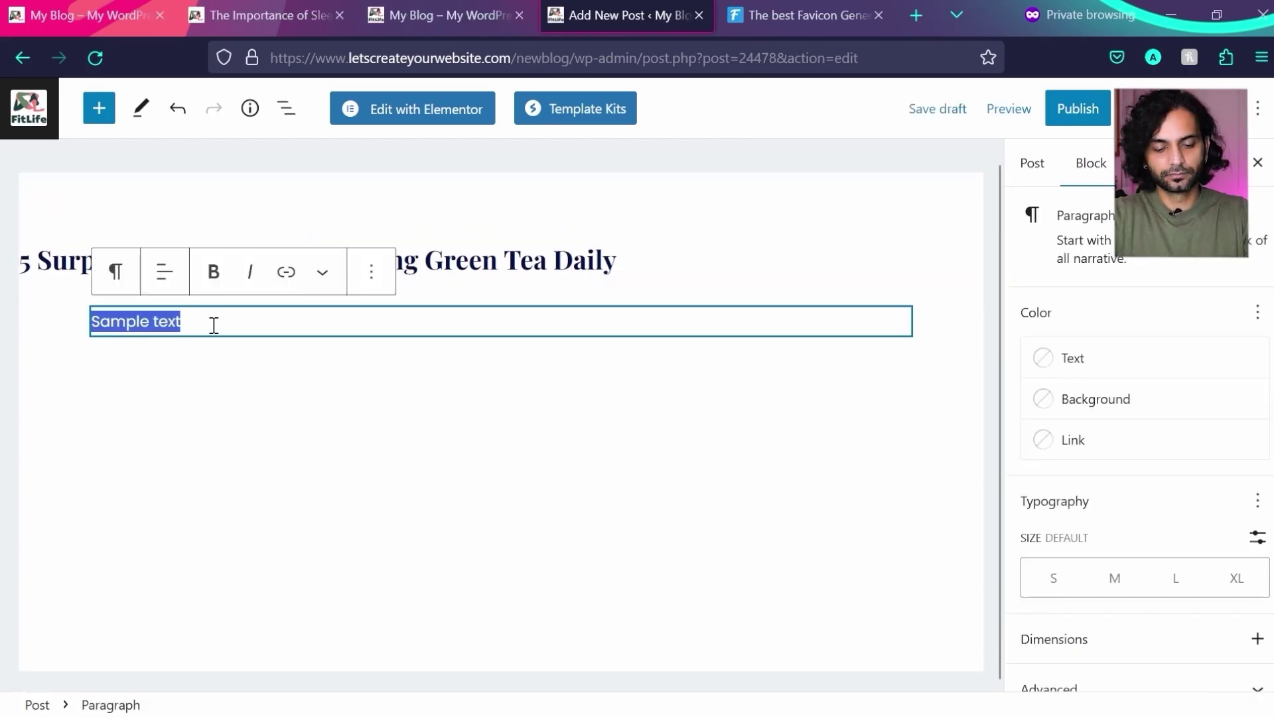
{"action": "type", "text": "Lorem Ipsum is simply dummy text of the printing and typesetting industry. Lorem Ipsum has been the industry’s standard dummy text ever since the 1500s, when an unknown printer took a galley of type and scrambled it to make a type specimen book. It has survived not only five centuries, but also the leap into electronic typesetting, remaining essentially unchanged. It was popularised in the 1960s with the release of Letraset sheets containing Lorem Ipsum passages, and more recently with desktop publishing software like Aldus PageMaker including versions of Lorem Ipsum."}
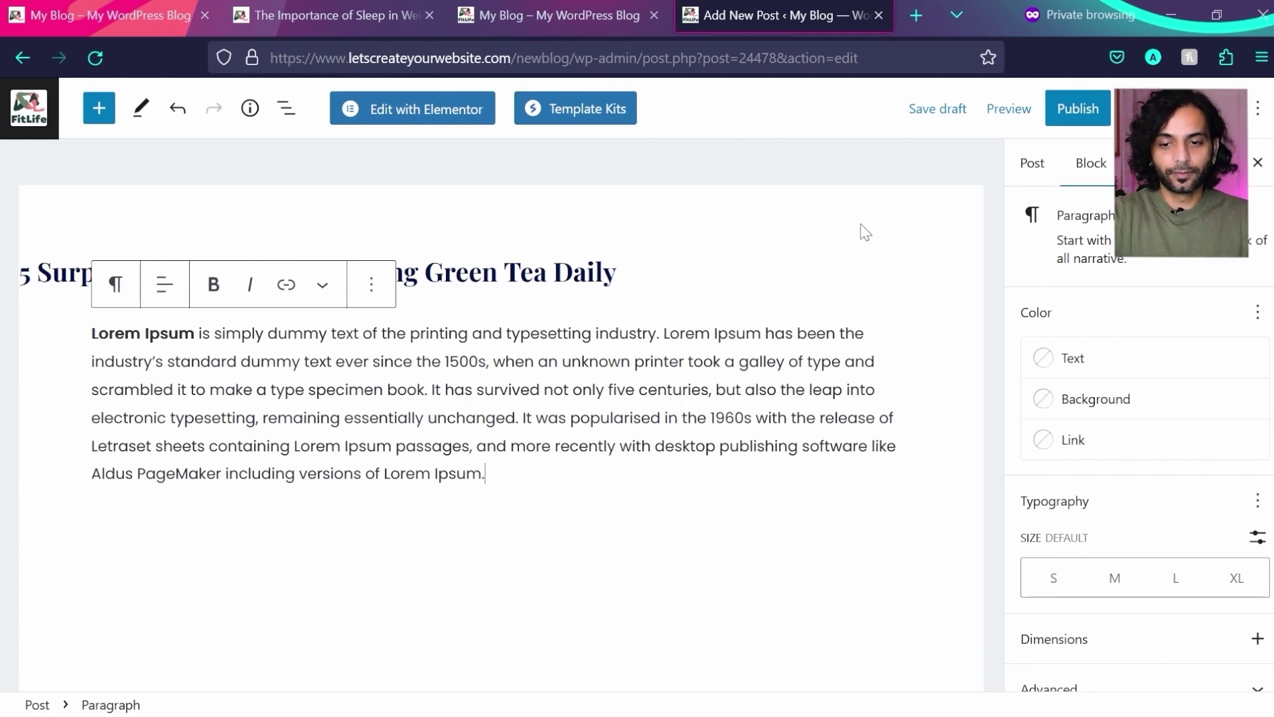
{"action": "scroll", "coordinate": [1022, 439], "scroll_direction": "down", "scroll_amount": 1}
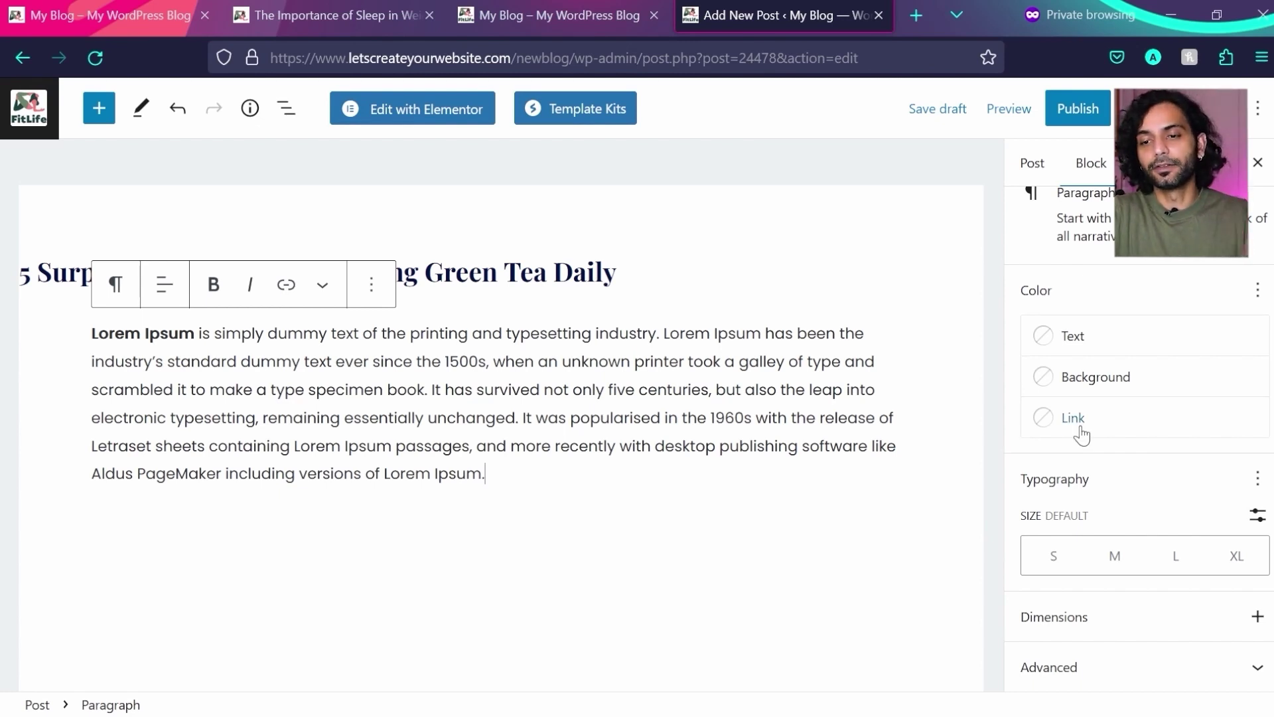
{"action": "scroll", "coordinate": [1082, 431], "scroll_direction": "up", "scroll_amount": 1}
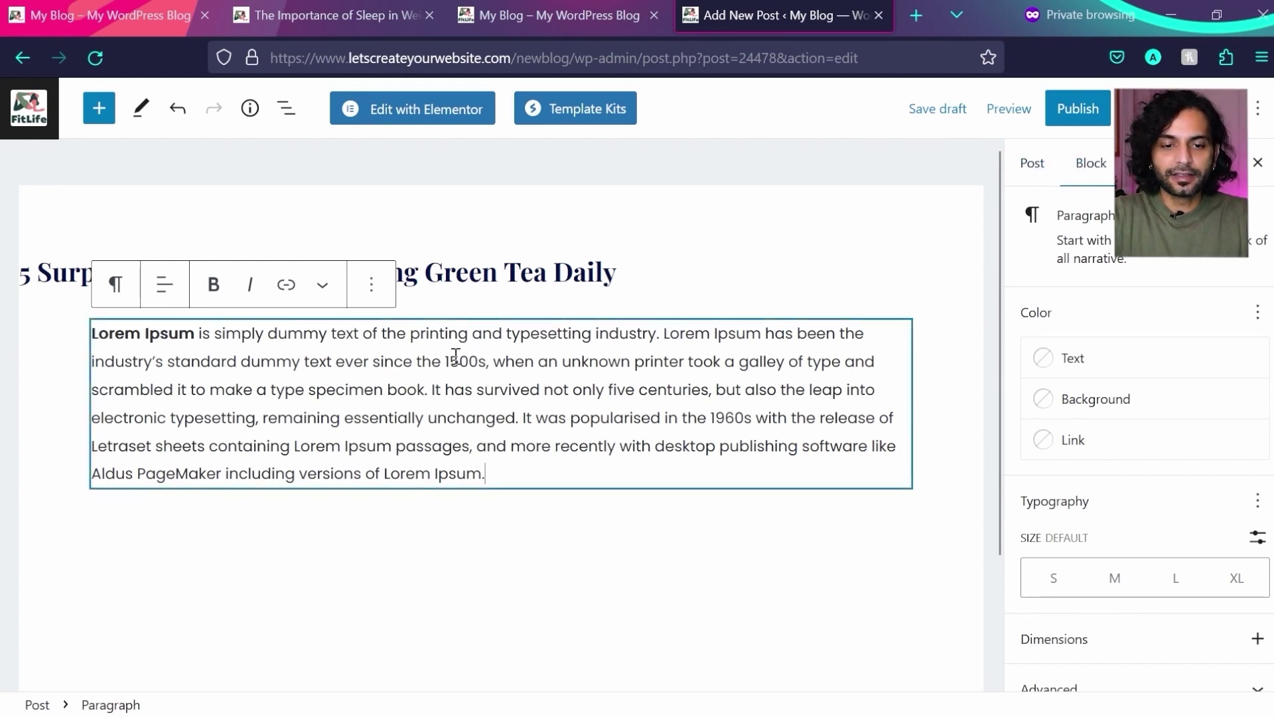
{"action": "left_click", "coordinate": [543, 267]}
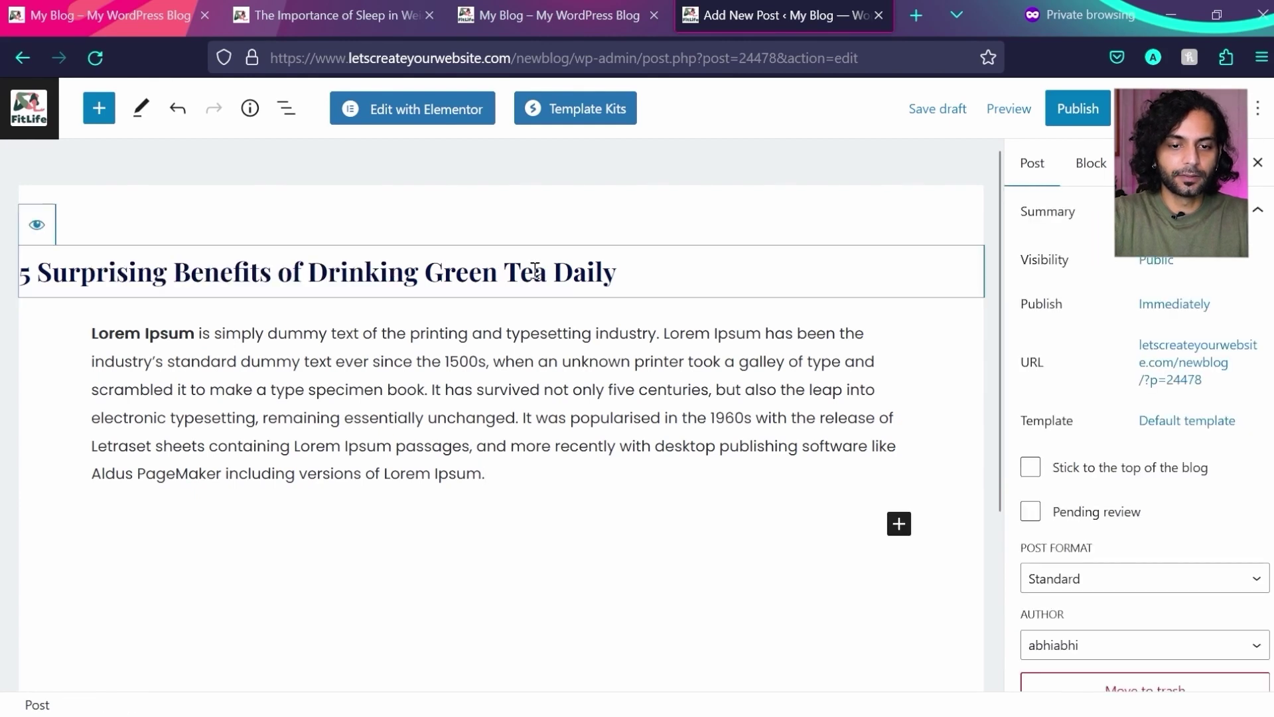
{"action": "left_click", "coordinate": [492, 369]}
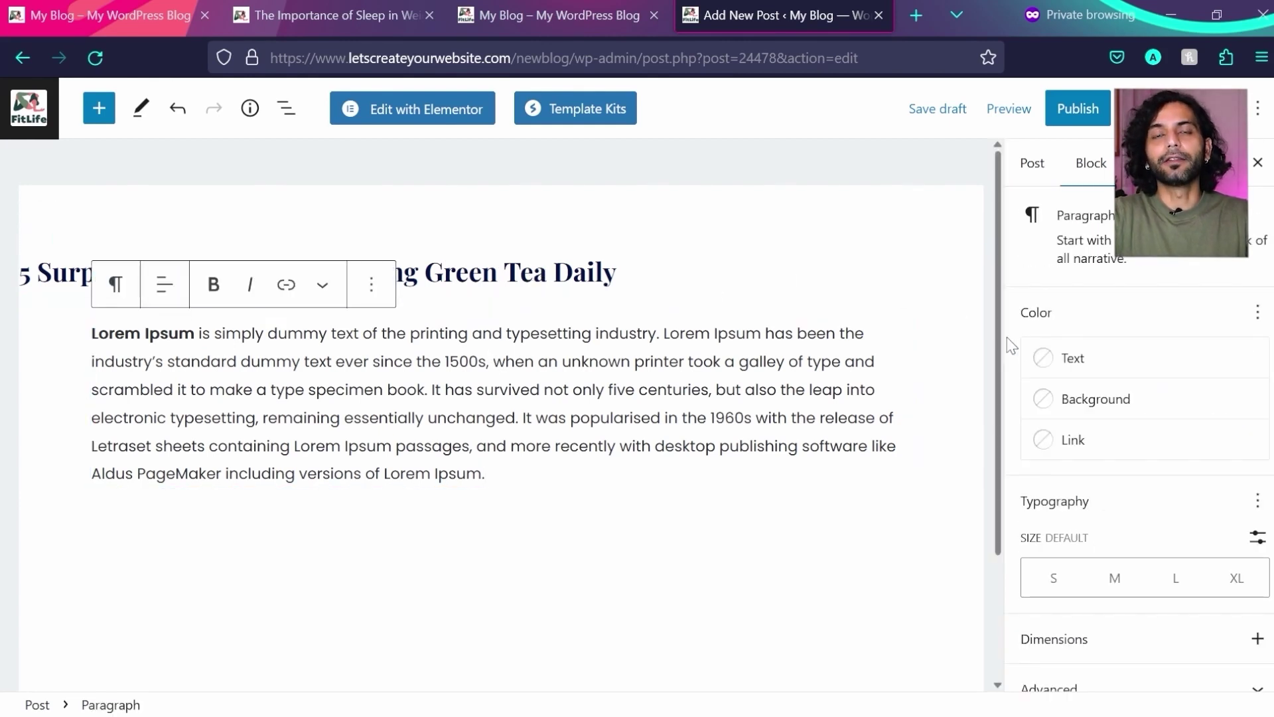
{"action": "left_click", "coordinate": [1032, 167]}
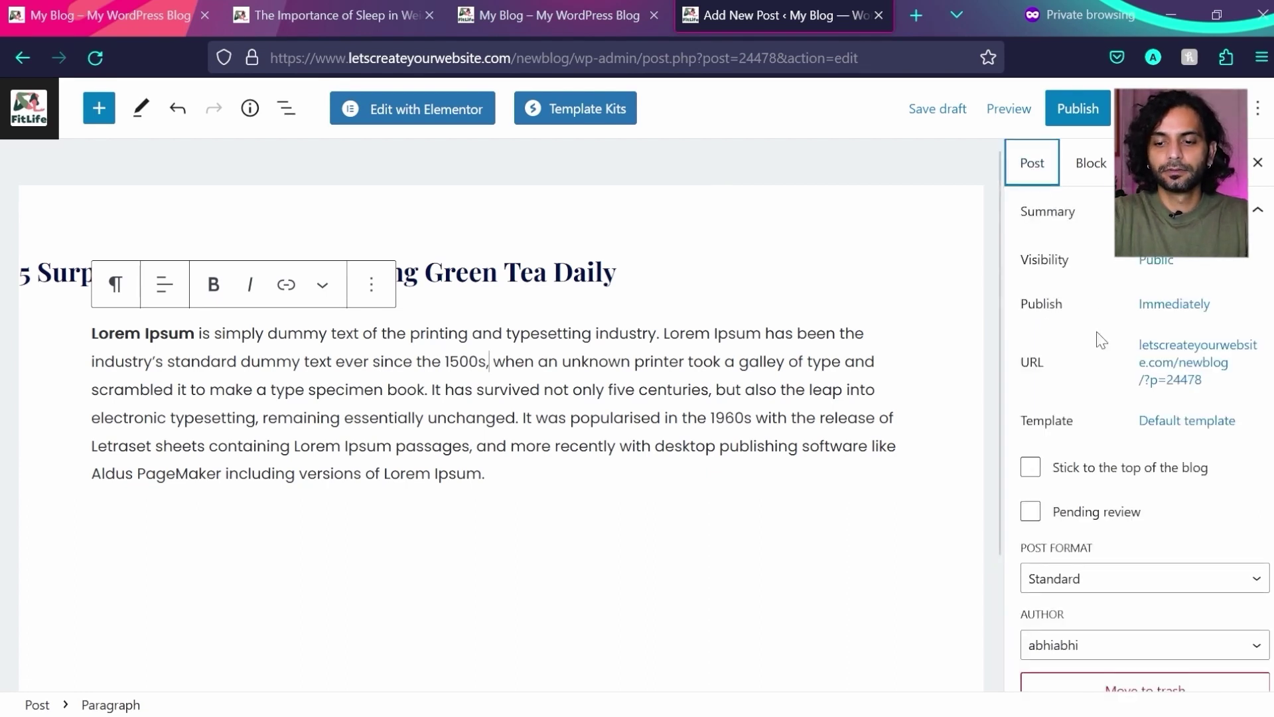
{"action": "scroll", "coordinate": [1097, 337], "scroll_direction": "down", "scroll_amount": 4}
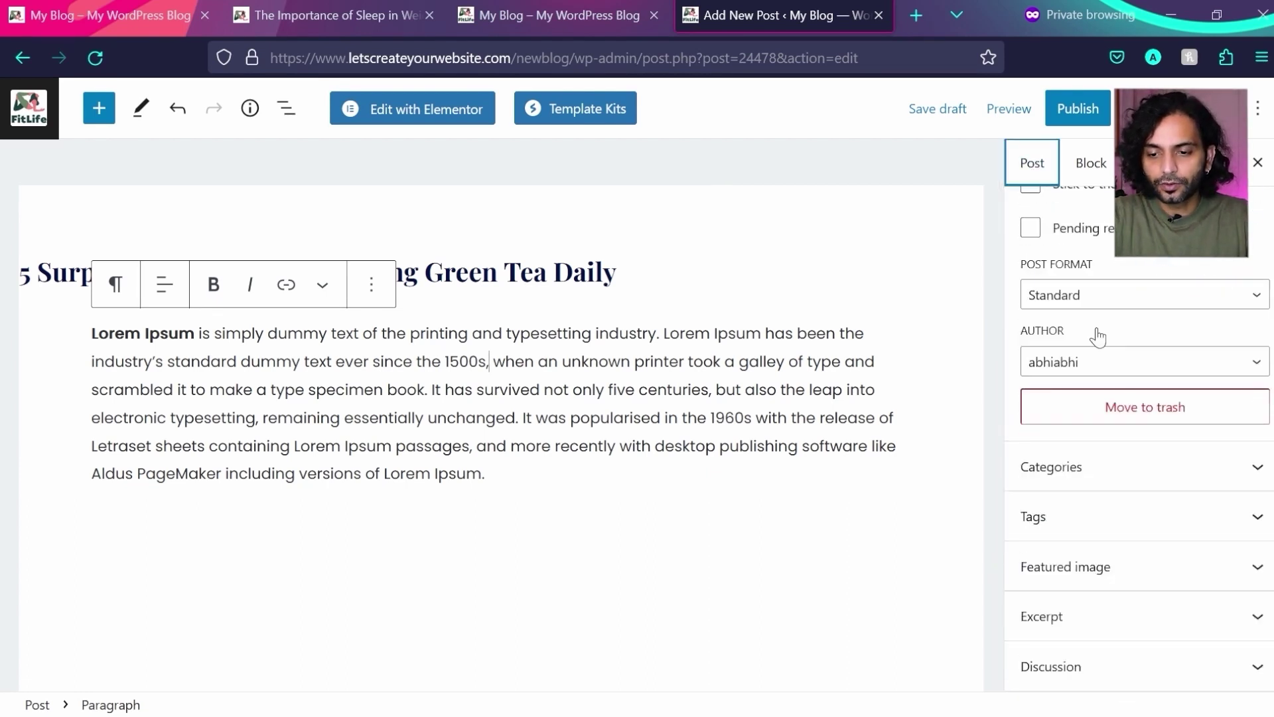
{"action": "left_click", "coordinate": [1149, 565]}
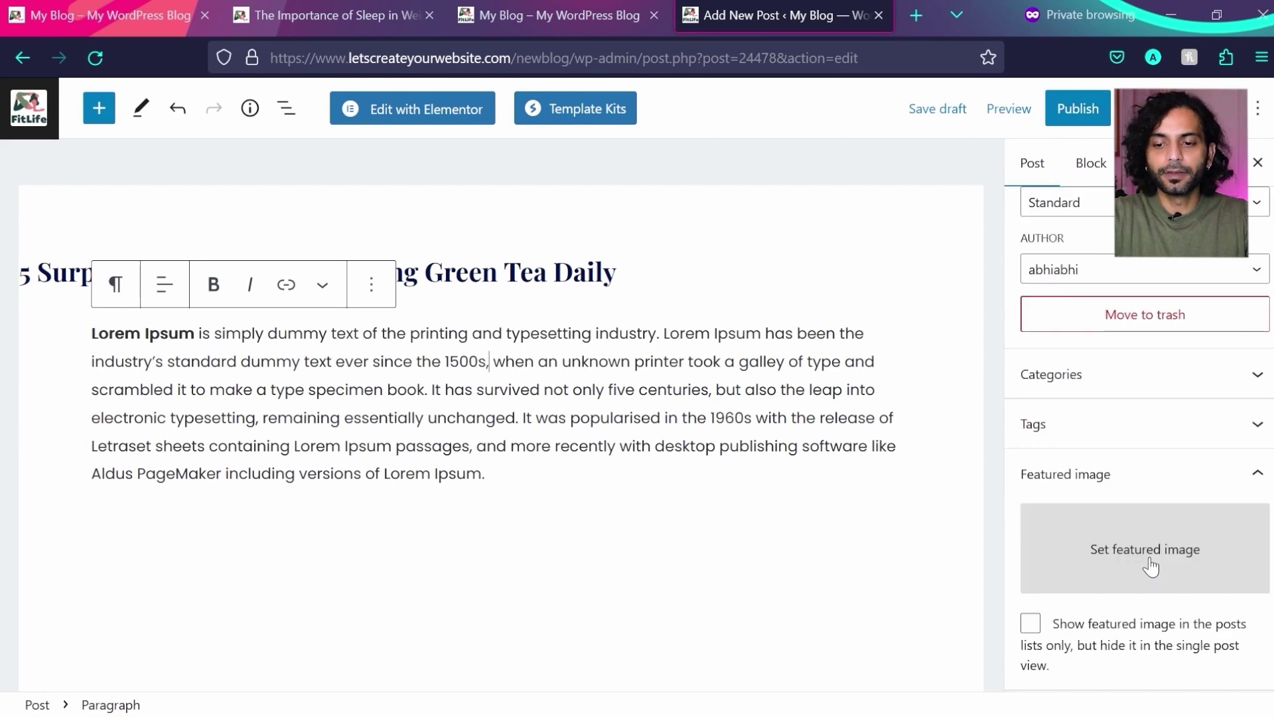
{"action": "left_click", "coordinate": [1107, 561]}
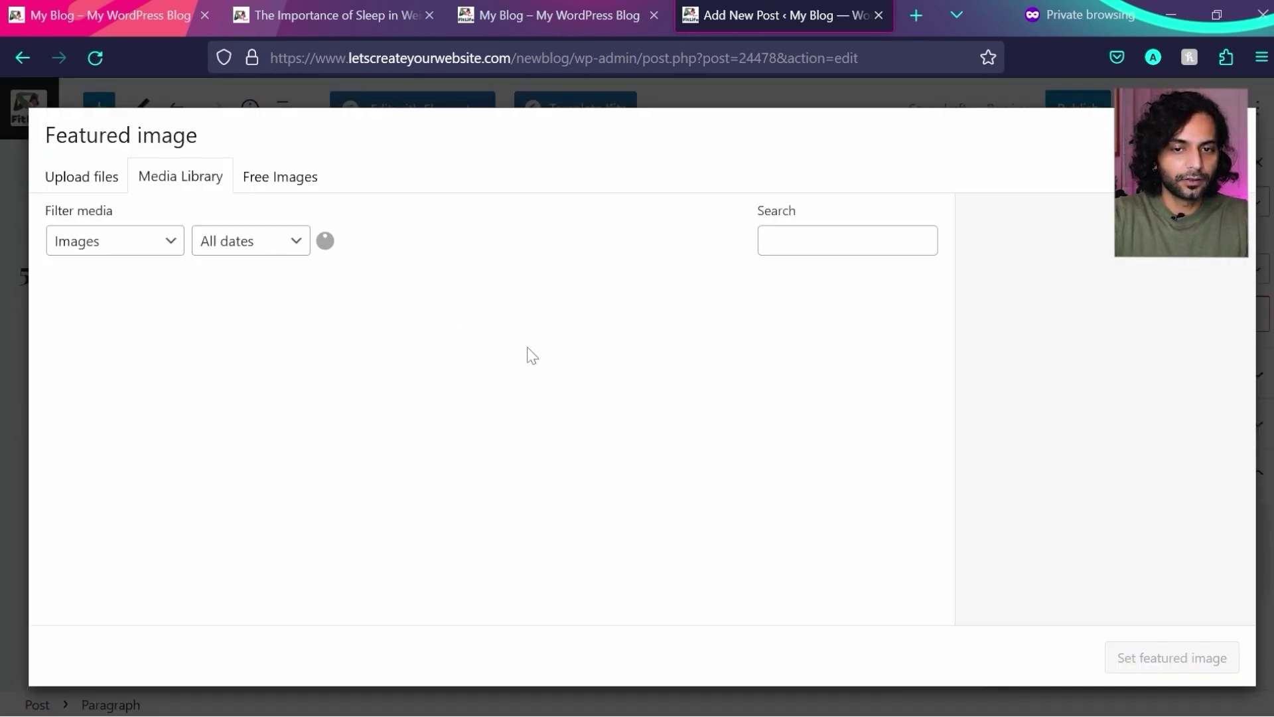
{"action": "scroll", "coordinate": [566, 417], "scroll_direction": "down", "scroll_amount": 1}
{"action": "scroll", "coordinate": [566, 417], "scroll_direction": "down", "scroll_amount": 2}
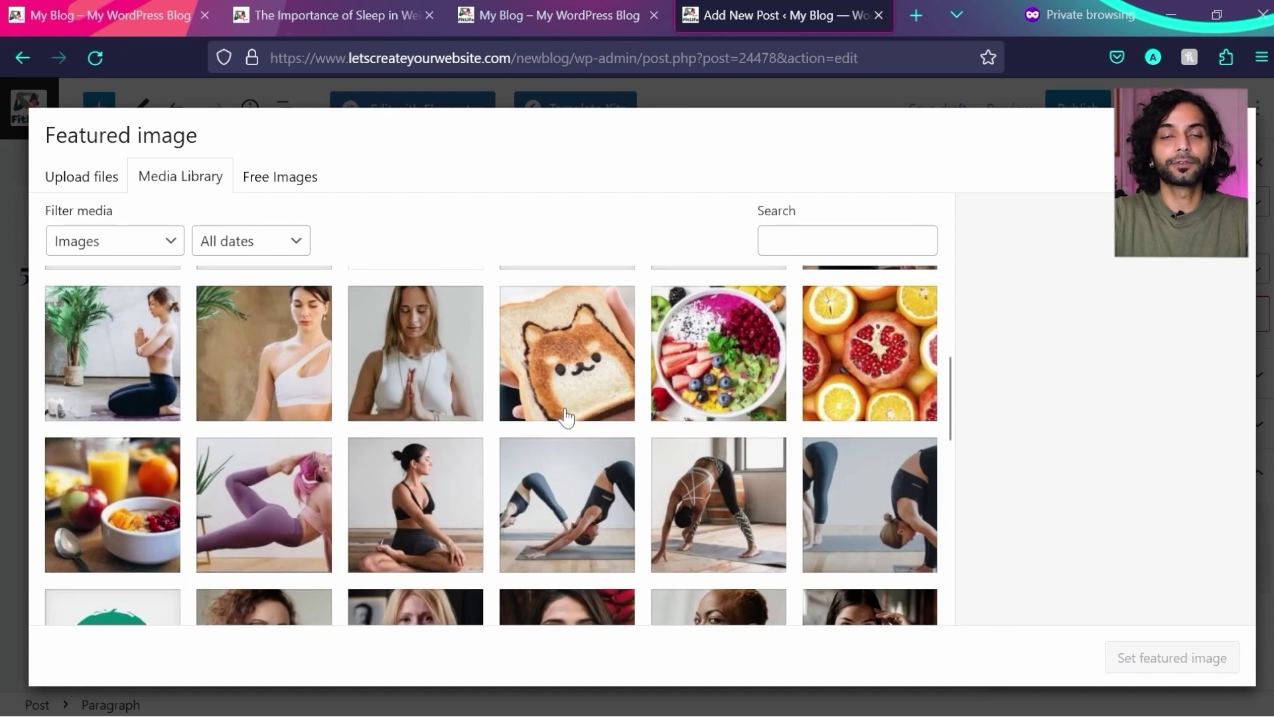
{"action": "scroll", "coordinate": [566, 417], "scroll_direction": "down", "scroll_amount": 2}
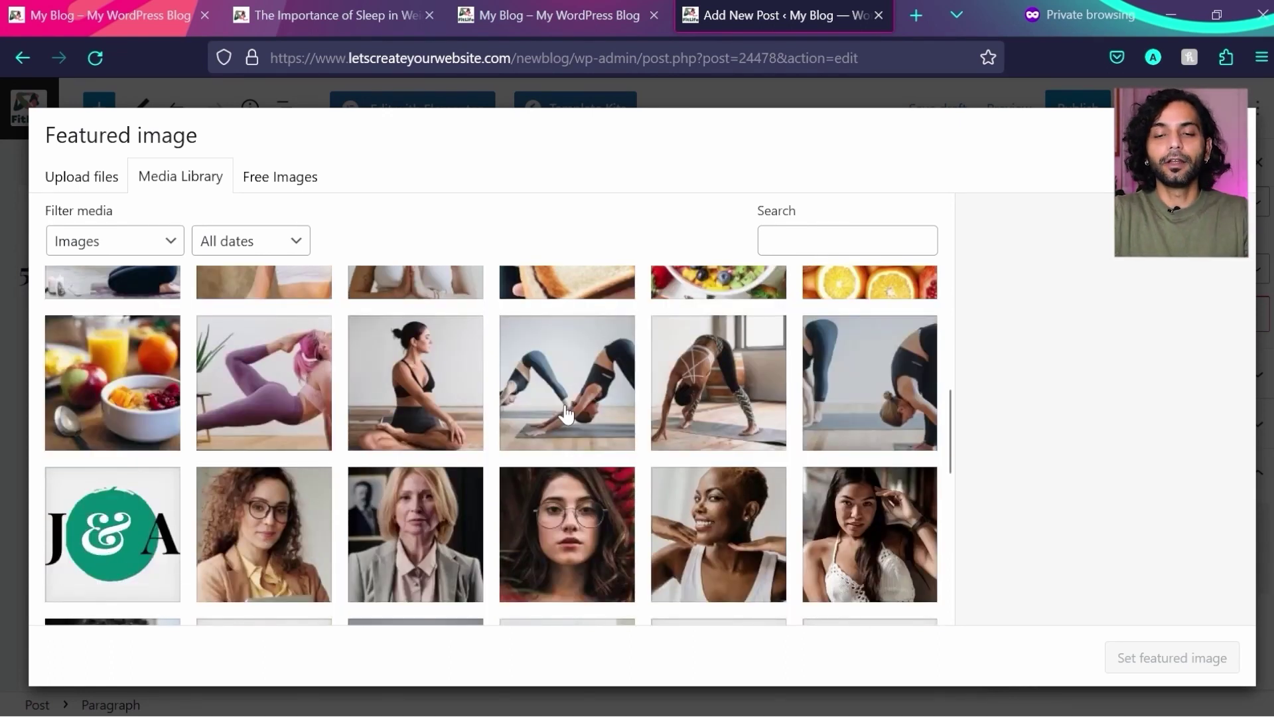
{"action": "left_click", "coordinate": [916, 12]}
{"action": "type", "text": "pixabay"}
- Load pixabay.com and search for 'health' images
{"action": "key", "text": "Down"}
{"action": "key", "text": "Return"}
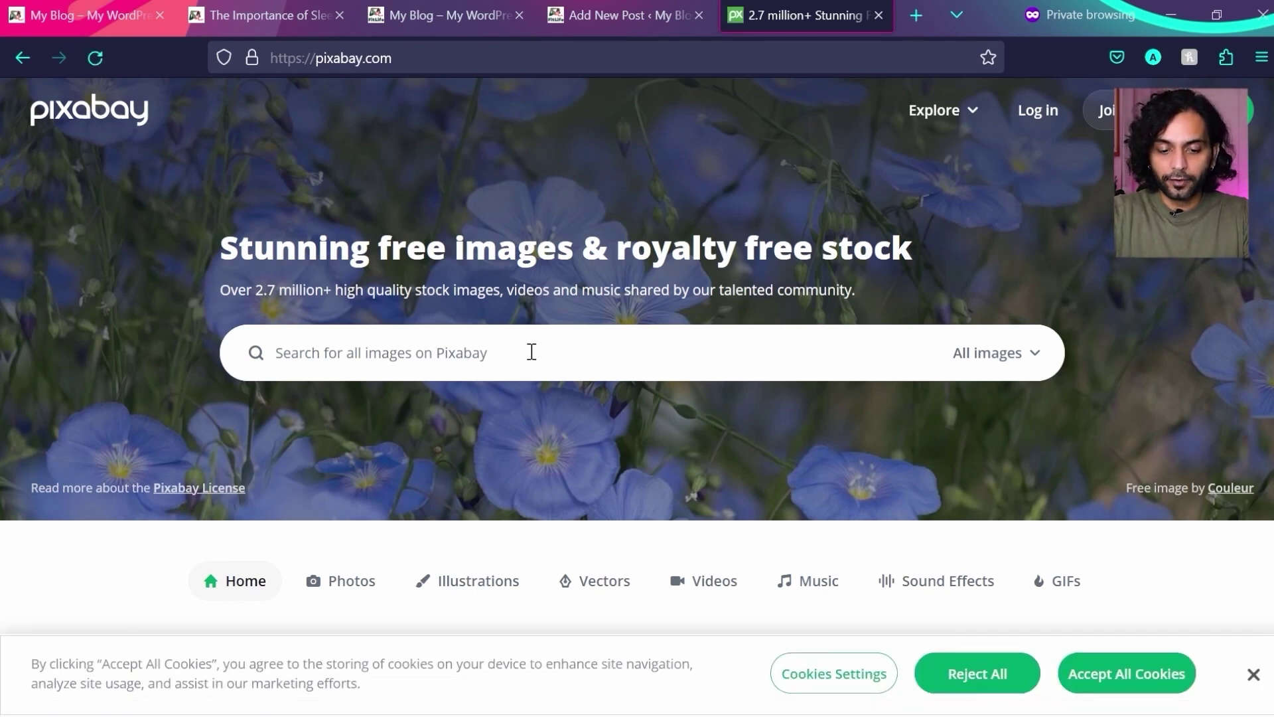
{"action": "type", "text": "health"}
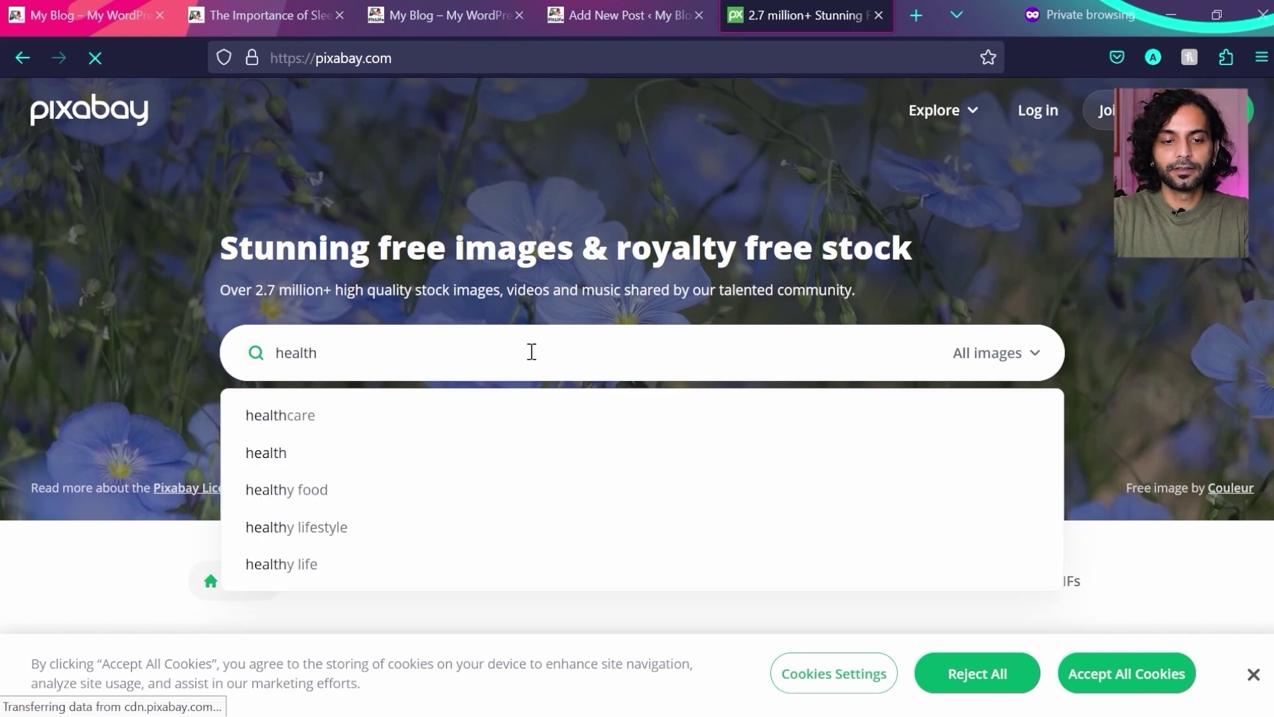
{"action": "key", "text": "Return"}
{"action": "scroll", "coordinate": [531, 352], "scroll_direction": "down", "scroll_amount": 3}
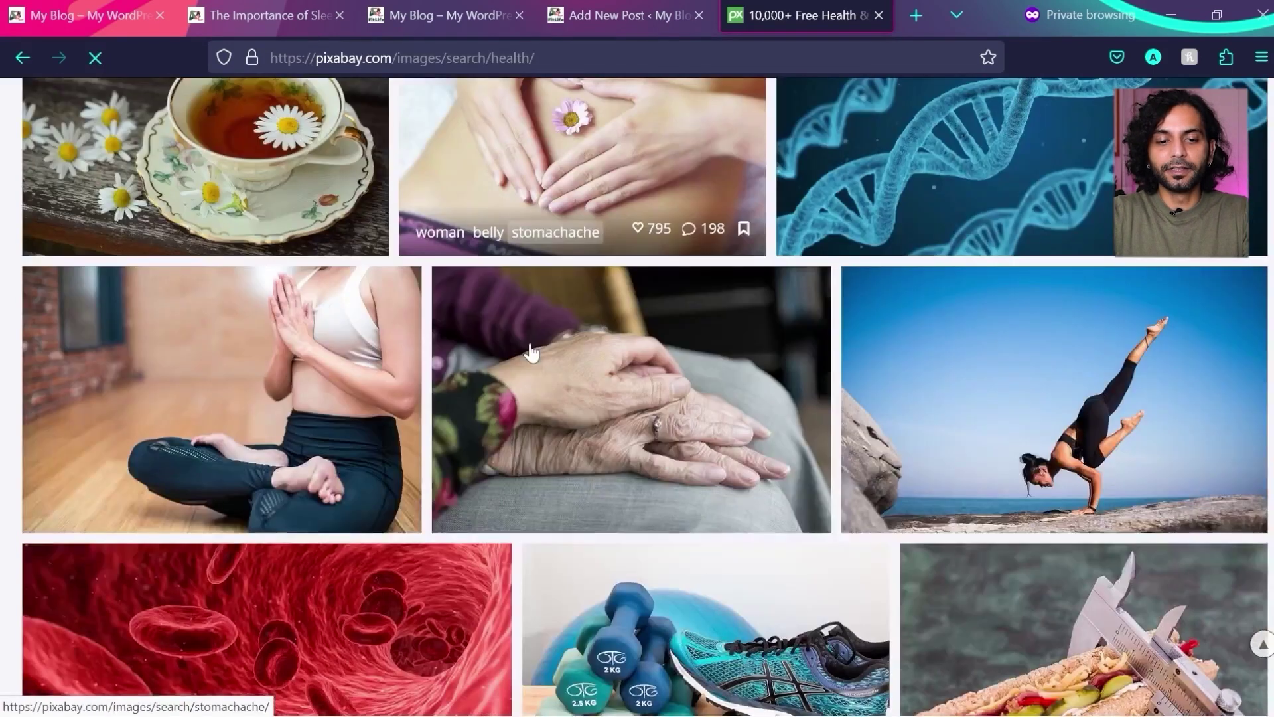
{"action": "scroll", "coordinate": [530, 345], "scroll_direction": "down", "scroll_amount": 4}
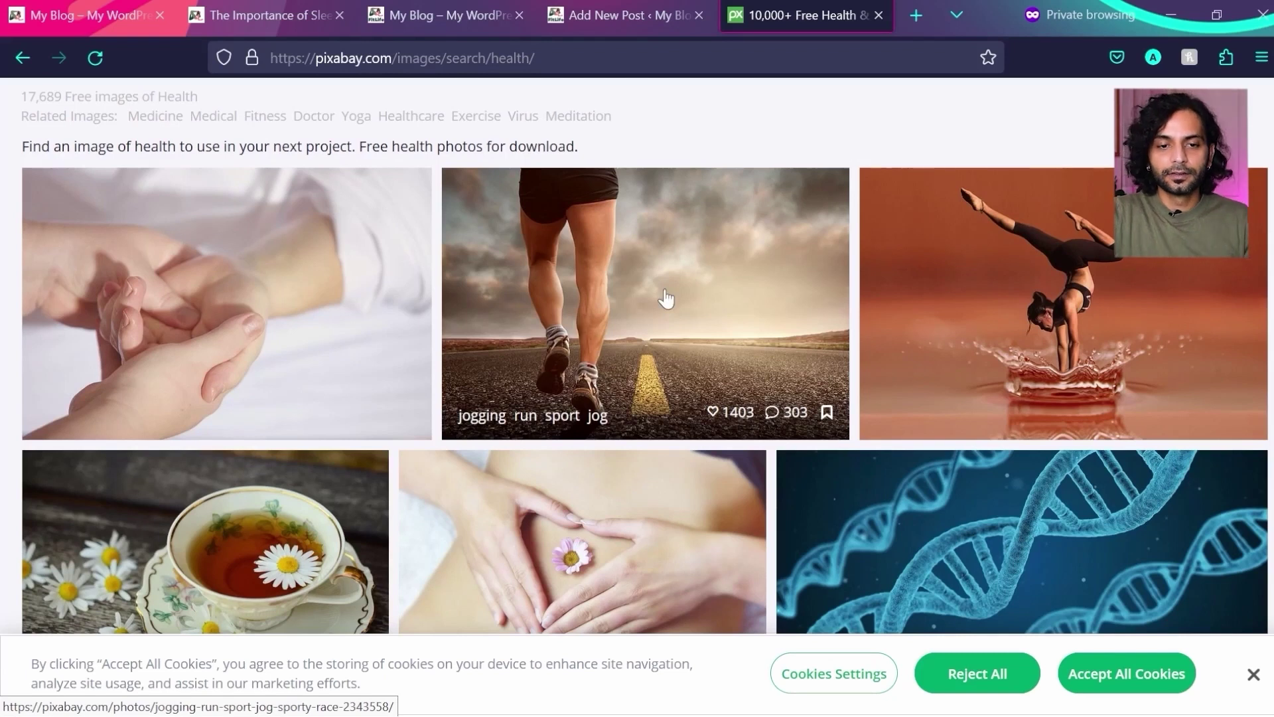
- Download the jogging-on-the-road photo at 1920×1280 after passing the reCAPTCHA check
{"action": "left_click", "coordinate": [665, 299]}
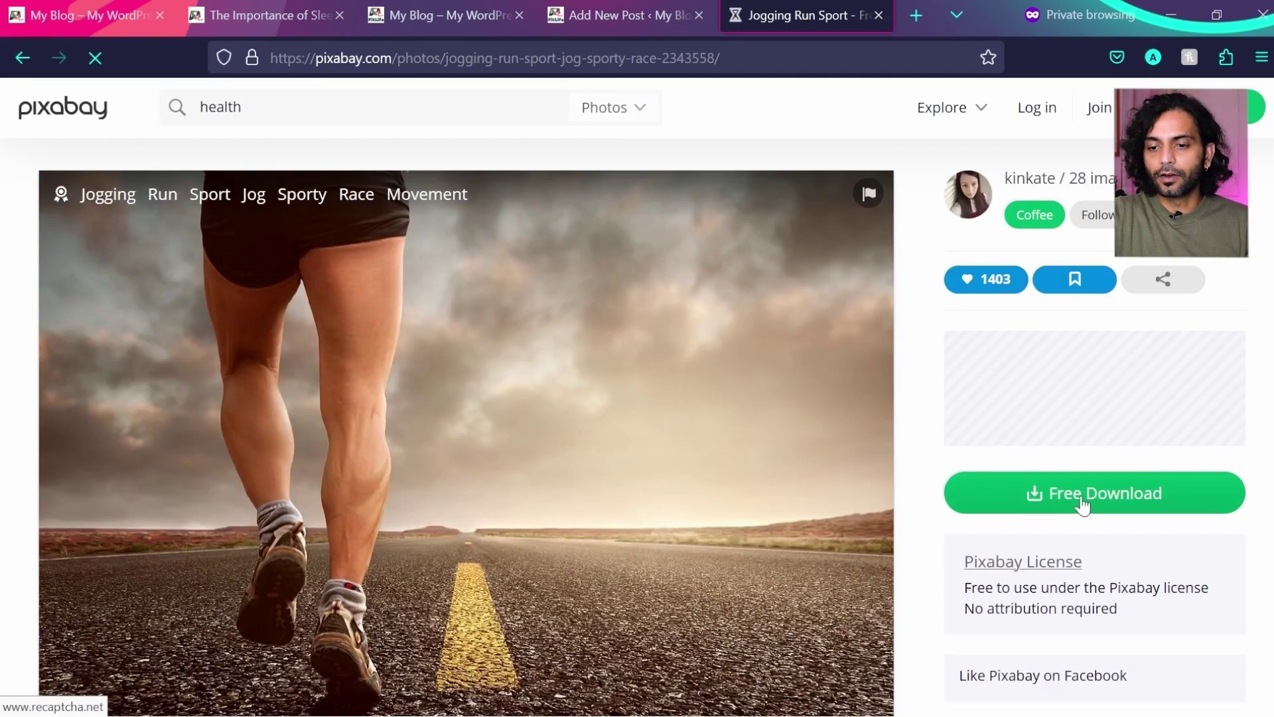
{"action": "left_click", "coordinate": [1082, 505]}
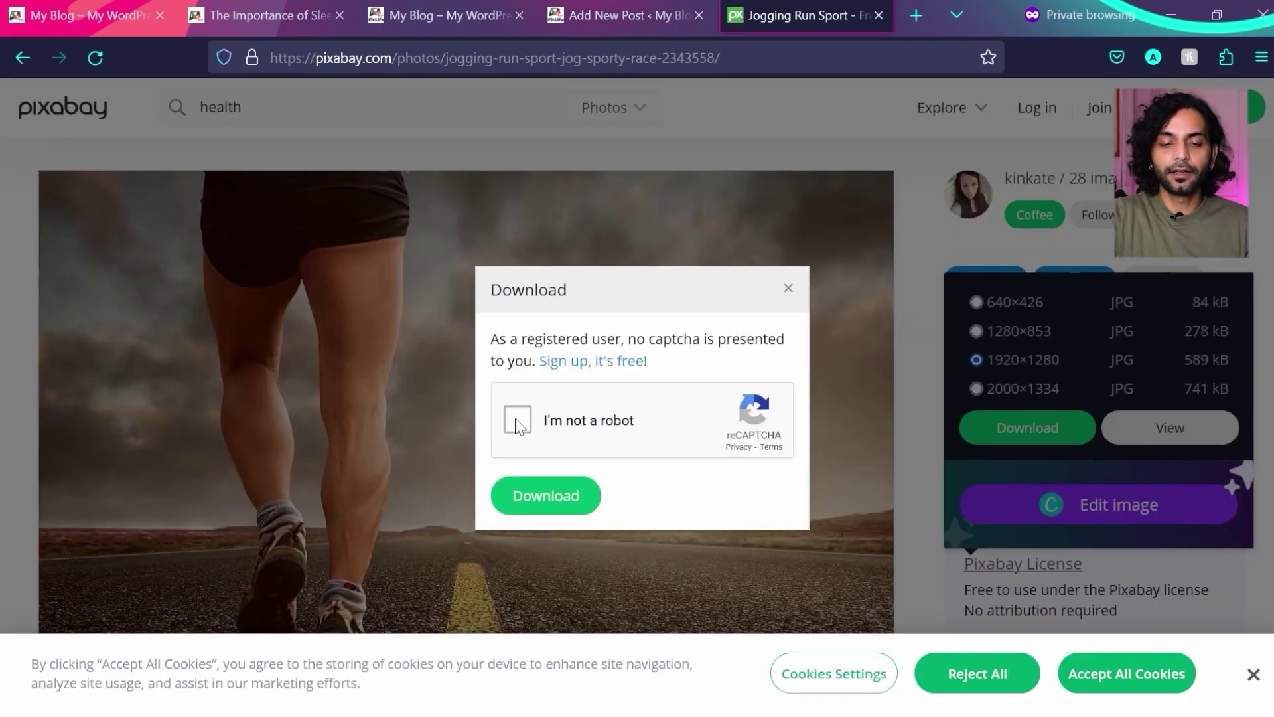
{"action": "left_click", "coordinate": [518, 420]}
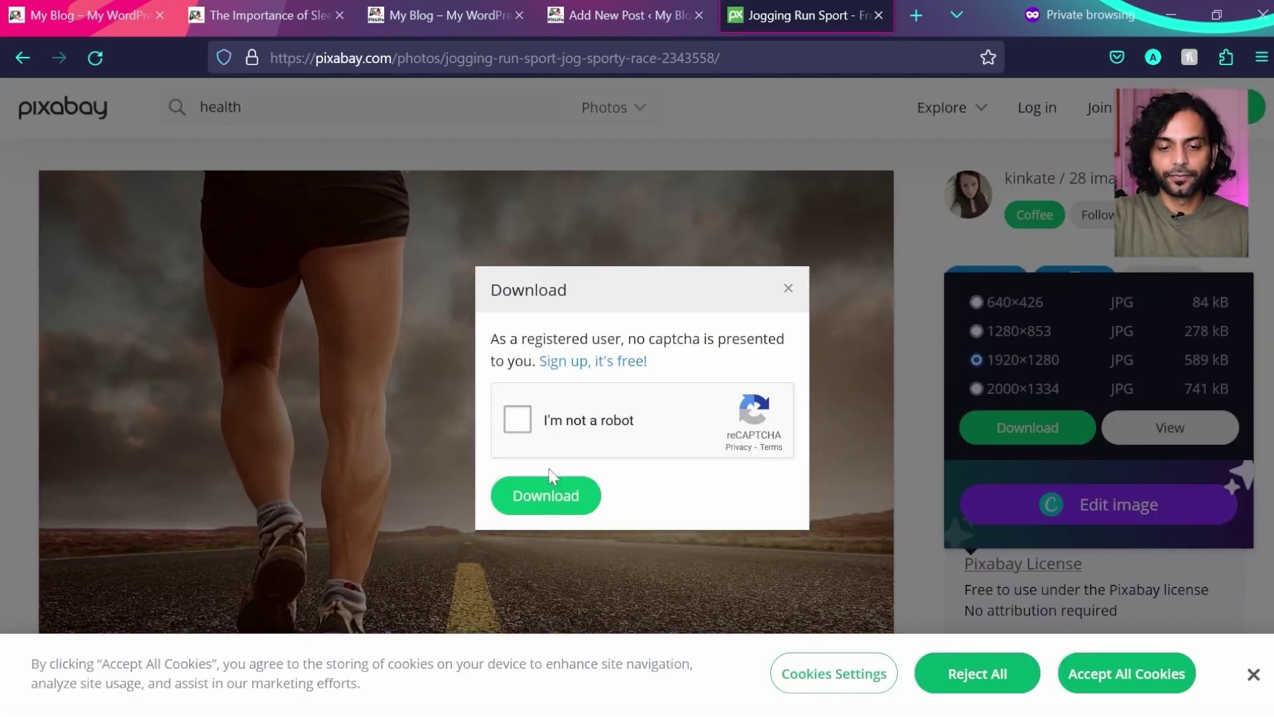
{"action": "left_click", "coordinate": [544, 498]}
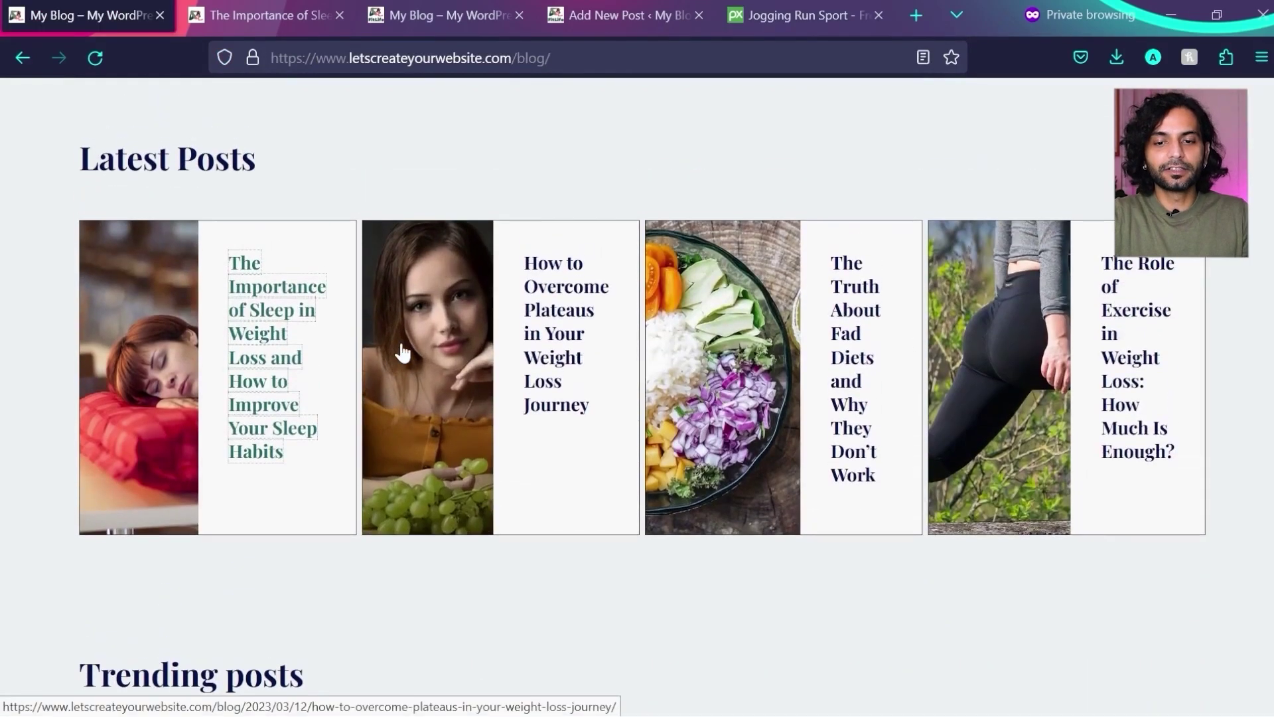
{"action": "scroll", "coordinate": [401, 350], "scroll_direction": "down", "scroll_amount": 8}
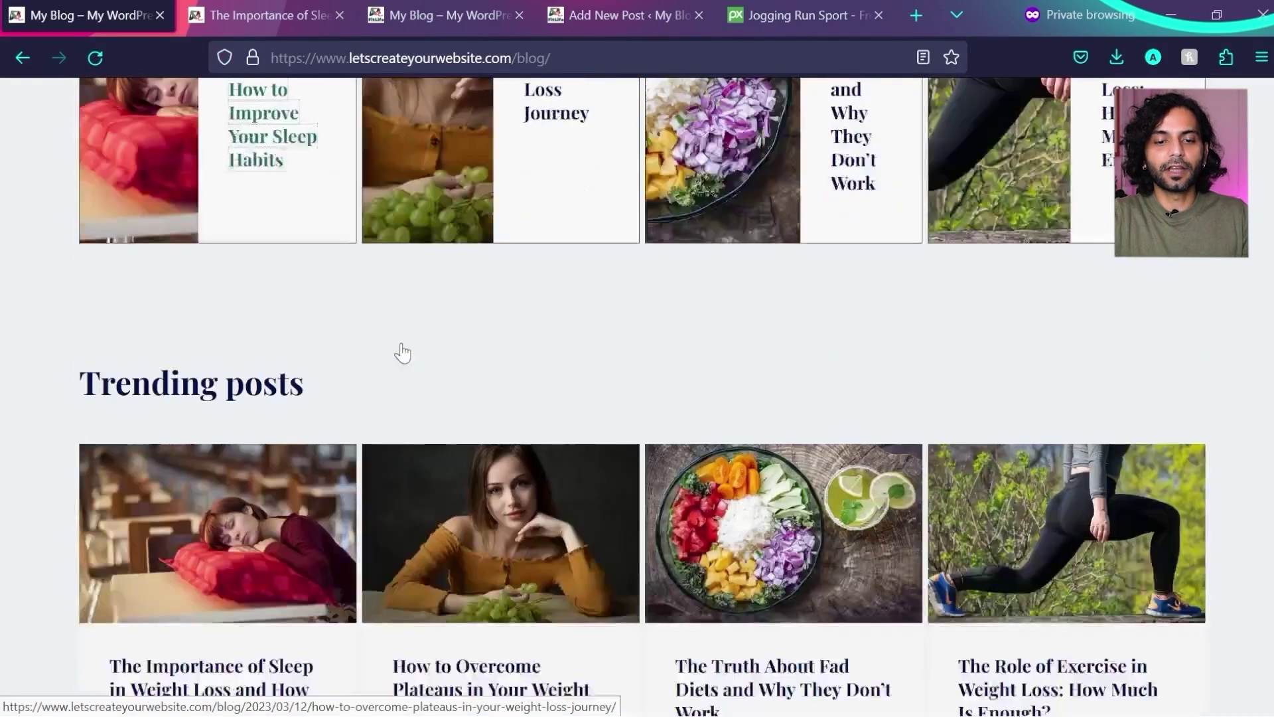
{"action": "scroll", "coordinate": [401, 350], "scroll_direction": "down", "scroll_amount": 10}
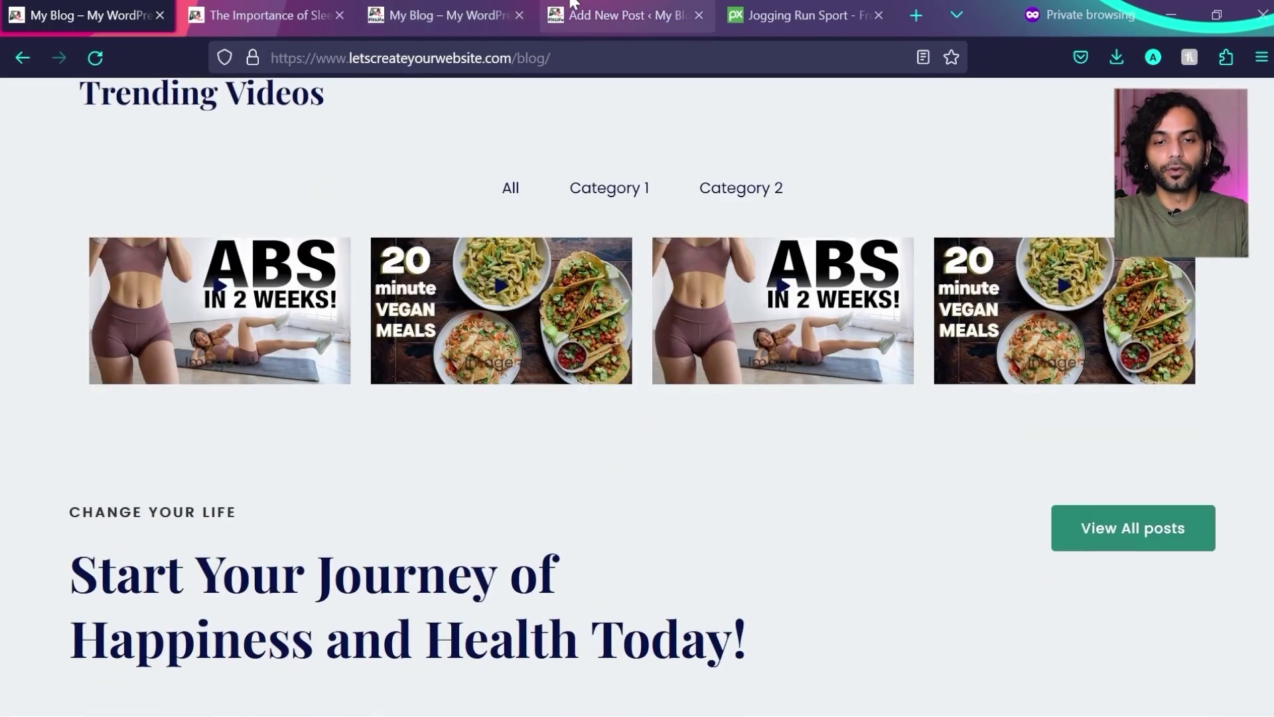
{"action": "left_click", "coordinate": [624, 15]}
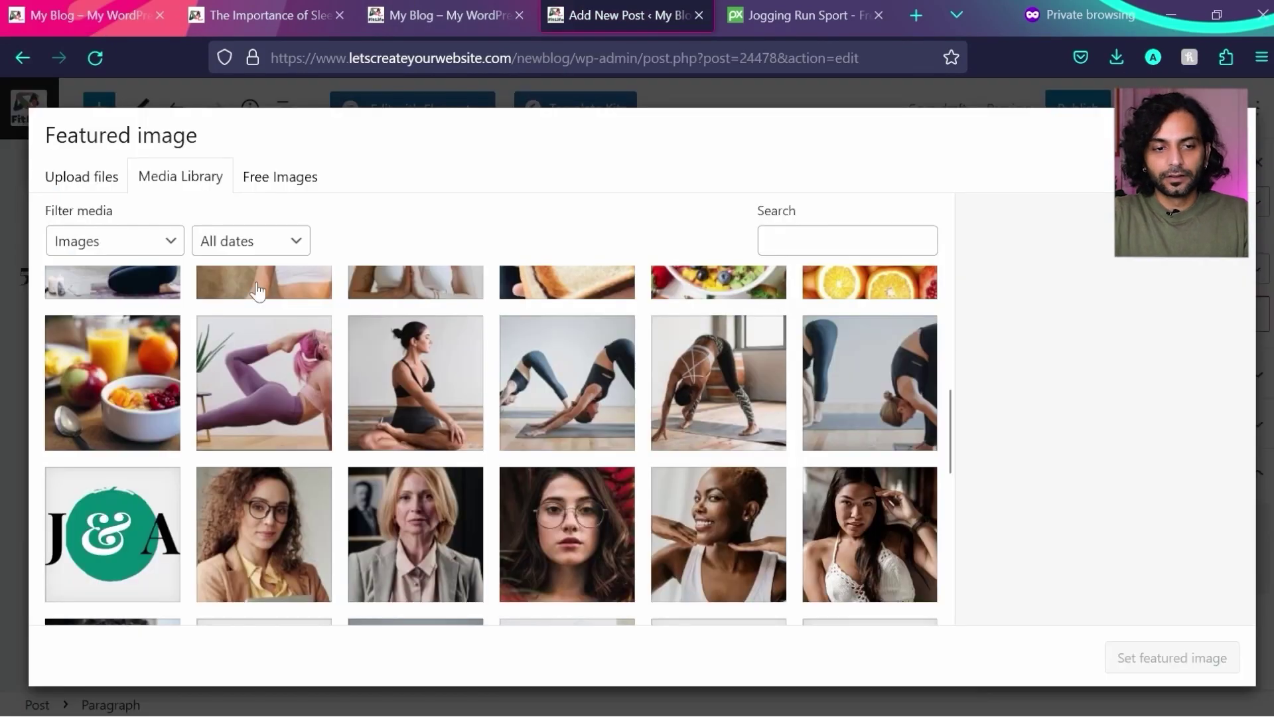
- Upload the jogging image as the featured image and bring up the pre-publish panel
{"action": "left_click", "coordinate": [93, 176]}
{"action": "left_click", "coordinate": [626, 435]}
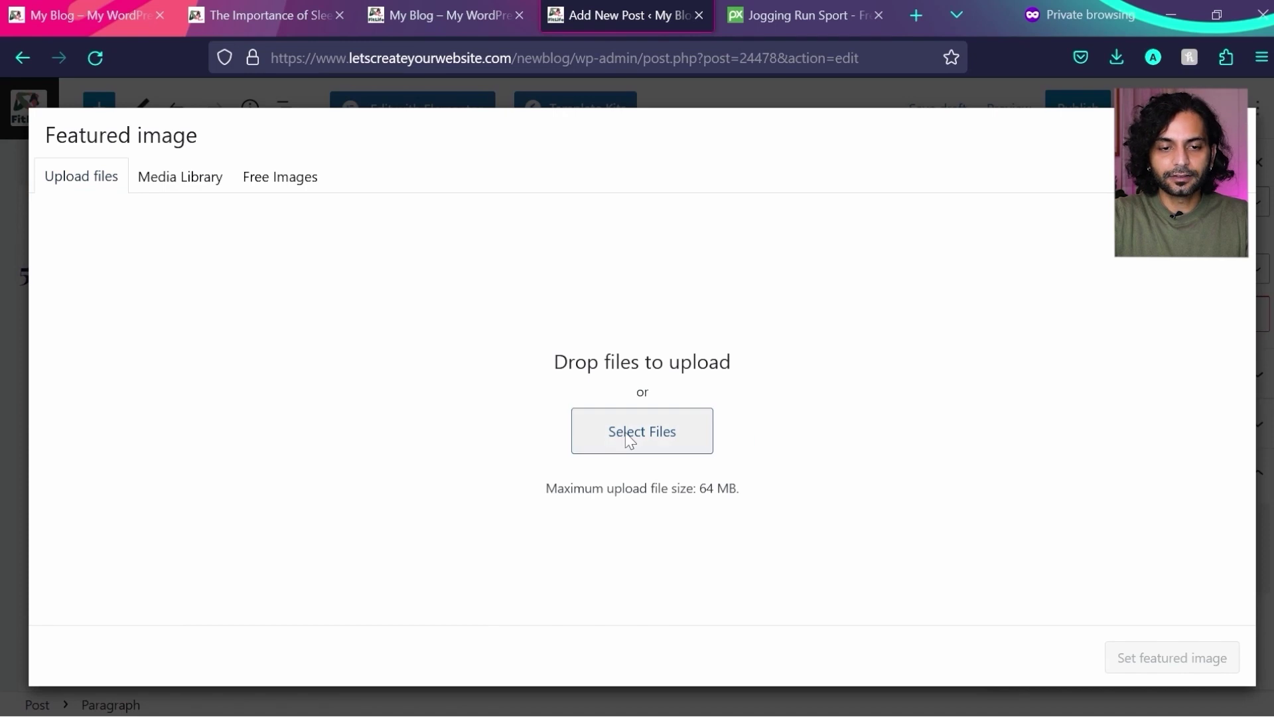
{"action": "left_click", "coordinate": [880, 585]}
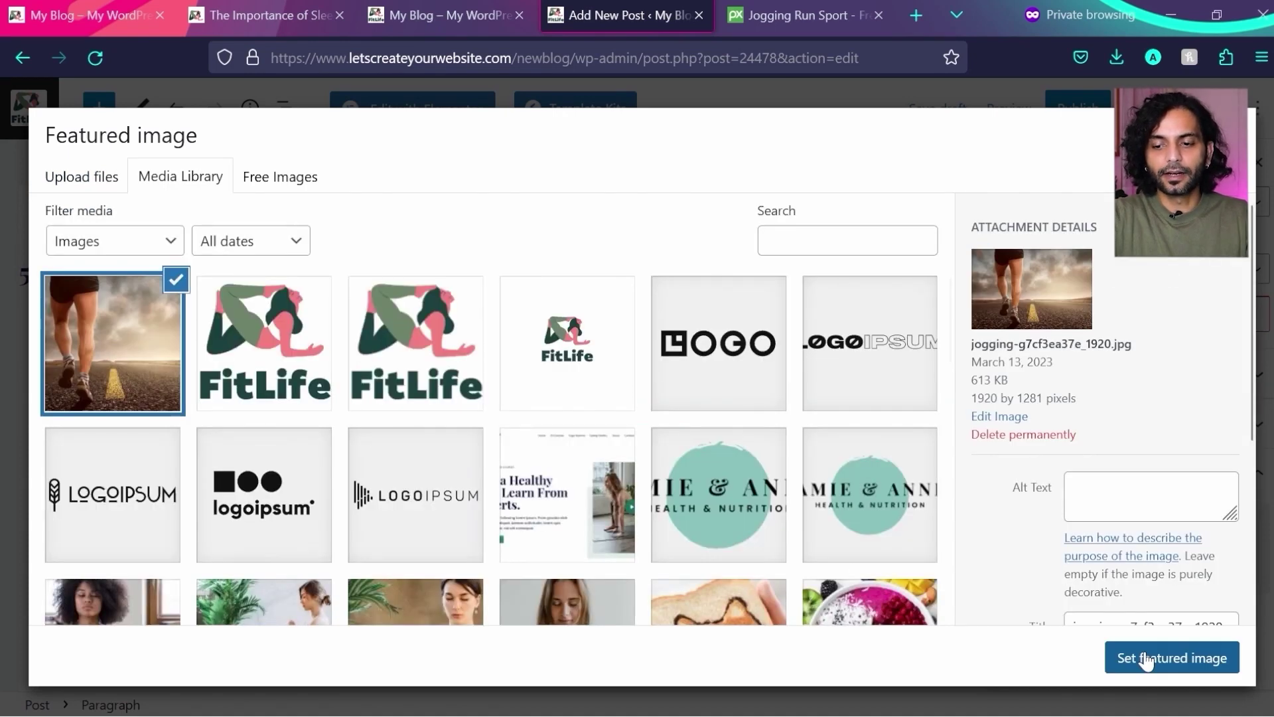
{"action": "left_click", "coordinate": [1146, 660]}
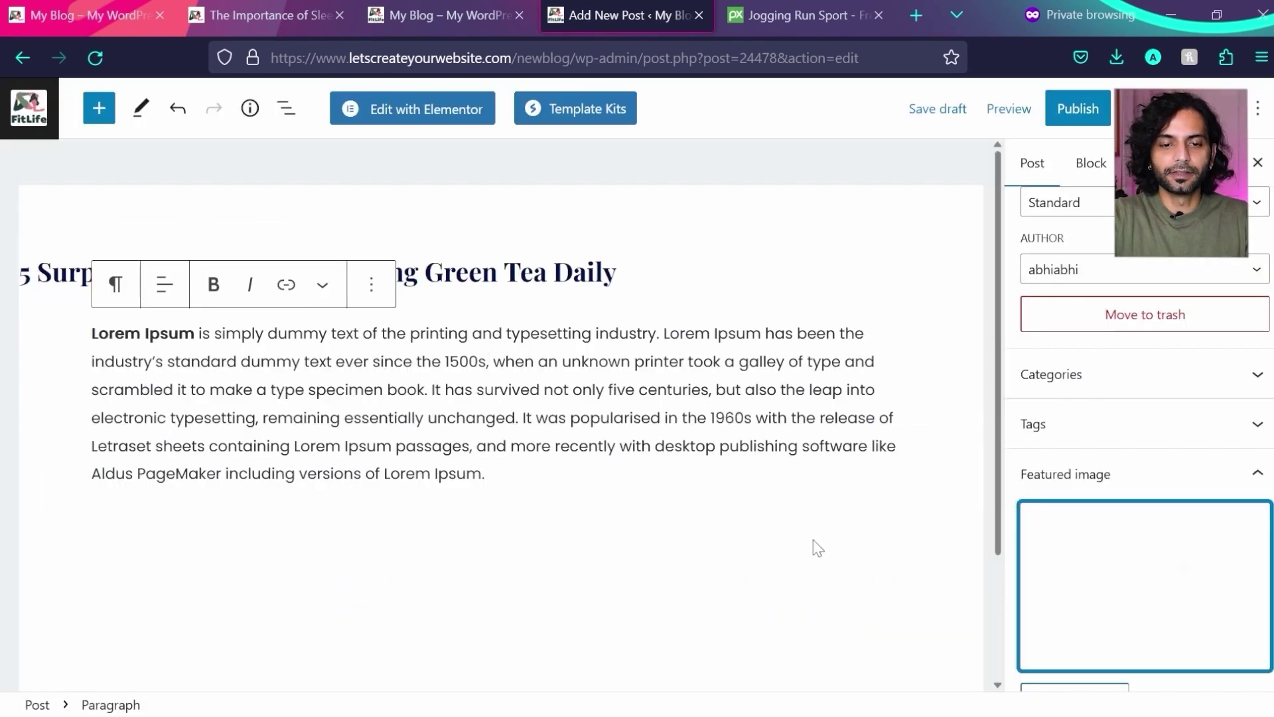
{"action": "left_click", "coordinate": [1080, 120]}
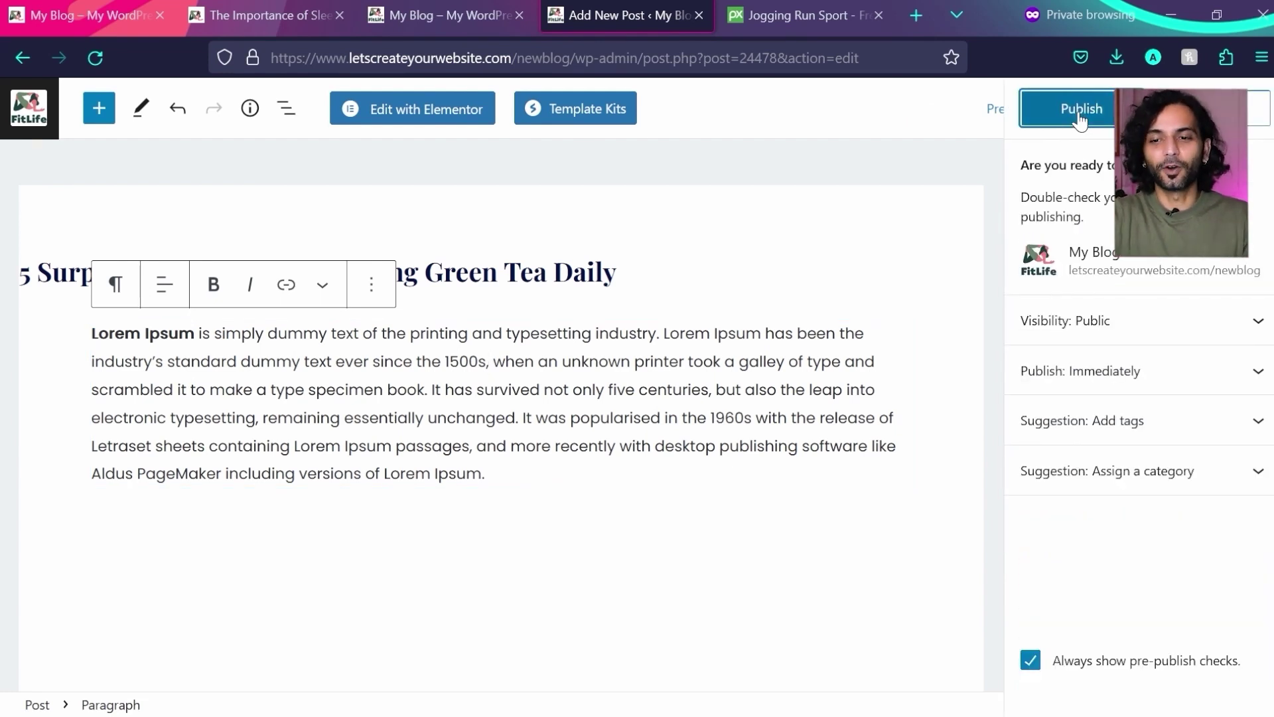
- Publish the green tea post and scroll its live page to check the jogging featured image
{"action": "left_click", "coordinate": [1071, 111]}
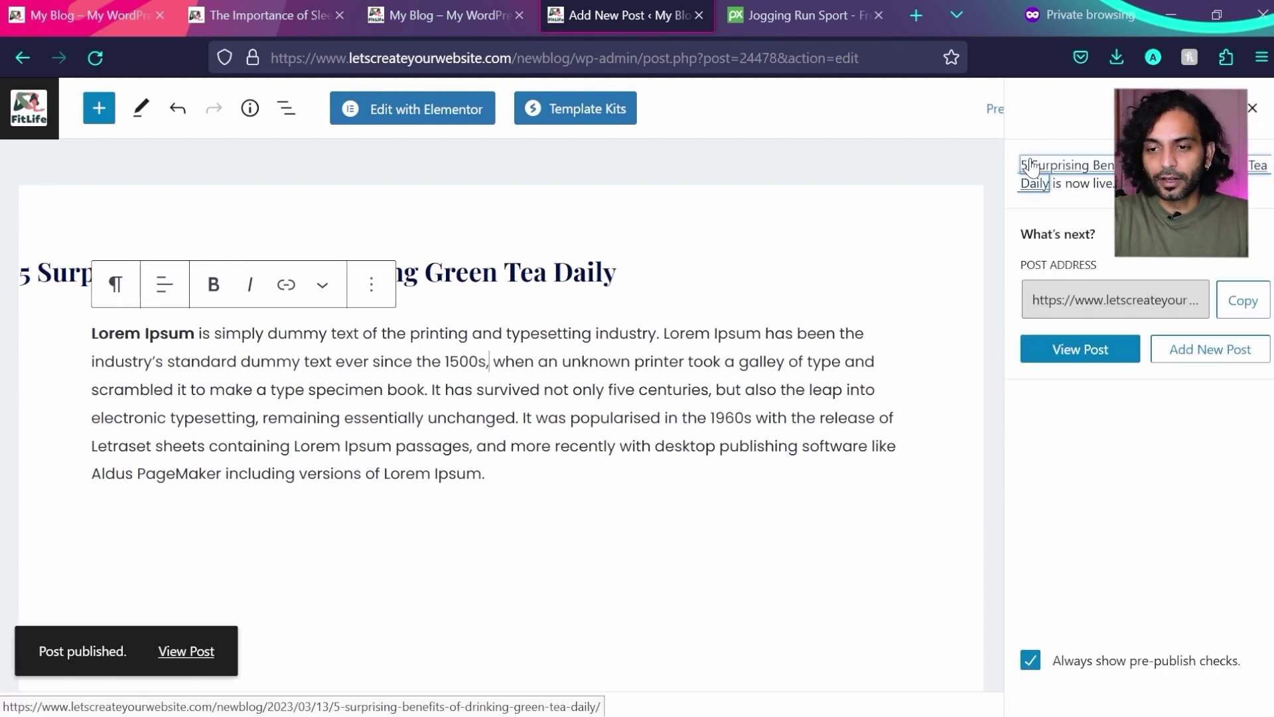
{"action": "left_click", "coordinate": [1030, 167]}
{"action": "scroll", "coordinate": [596, 363], "scroll_direction": "down", "scroll_amount": 10}
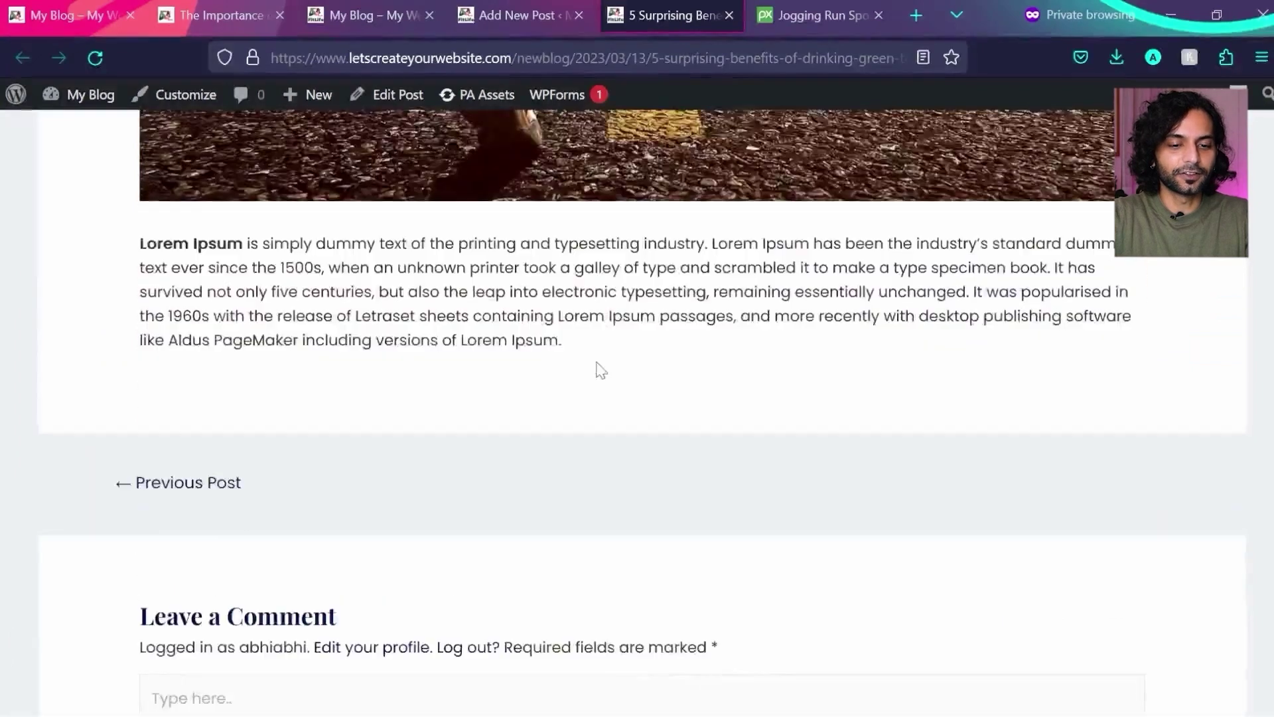
{"action": "scroll", "coordinate": [597, 363], "scroll_direction": "up", "scroll_amount": 1}
{"action": "scroll", "coordinate": [599, 366], "scroll_direction": "up", "scroll_amount": 15}
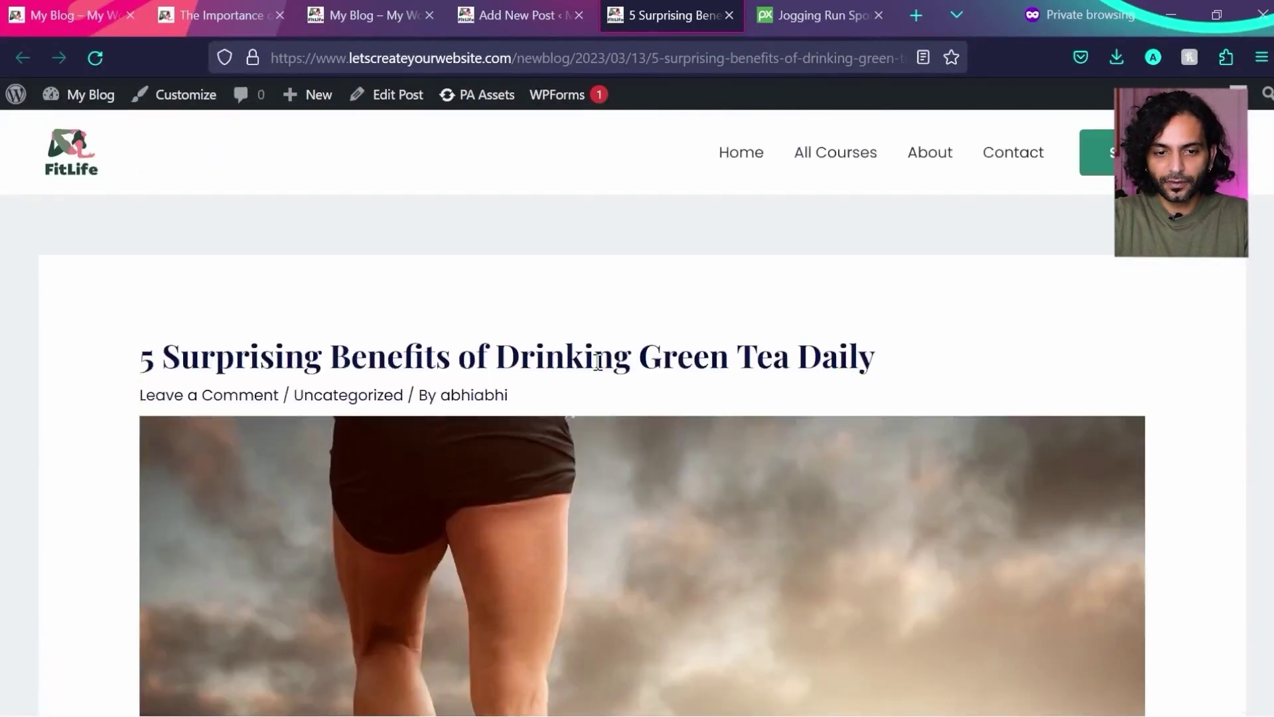
{"action": "scroll", "coordinate": [177, 371], "scroll_direction": "down", "scroll_amount": 5}
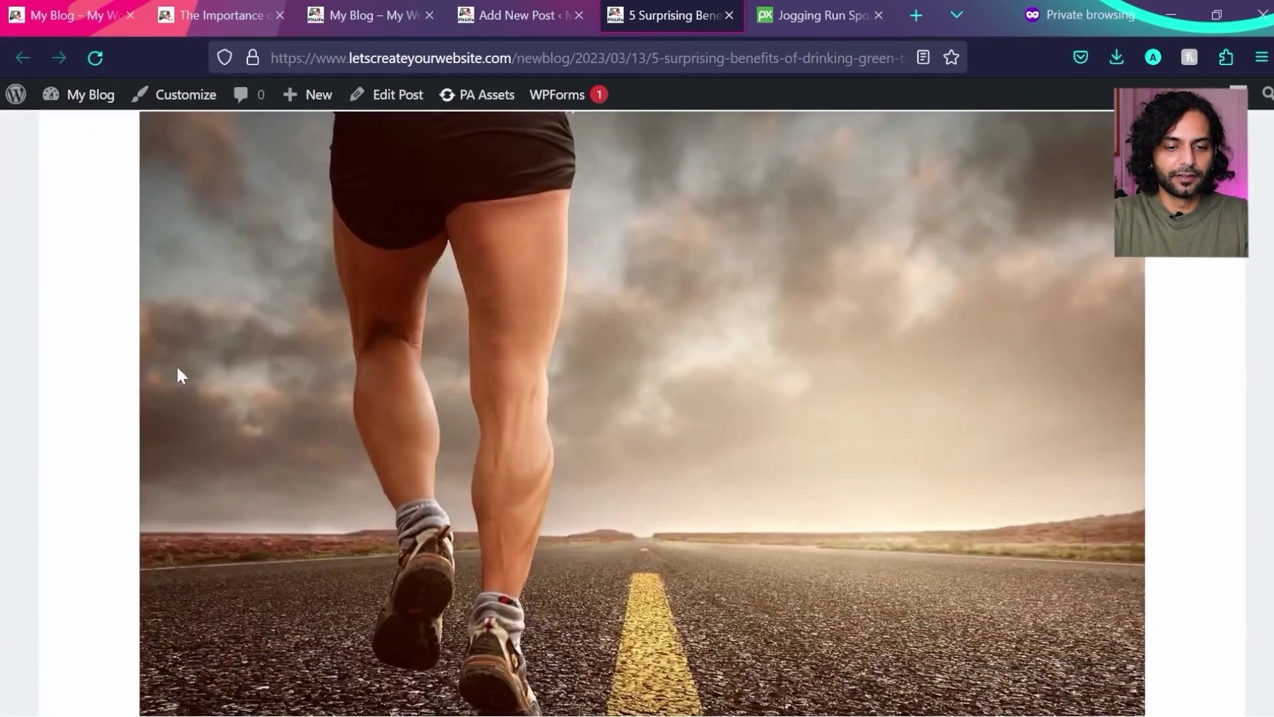
{"action": "scroll", "coordinate": [399, 408], "scroll_direction": "down", "scroll_amount": 5}
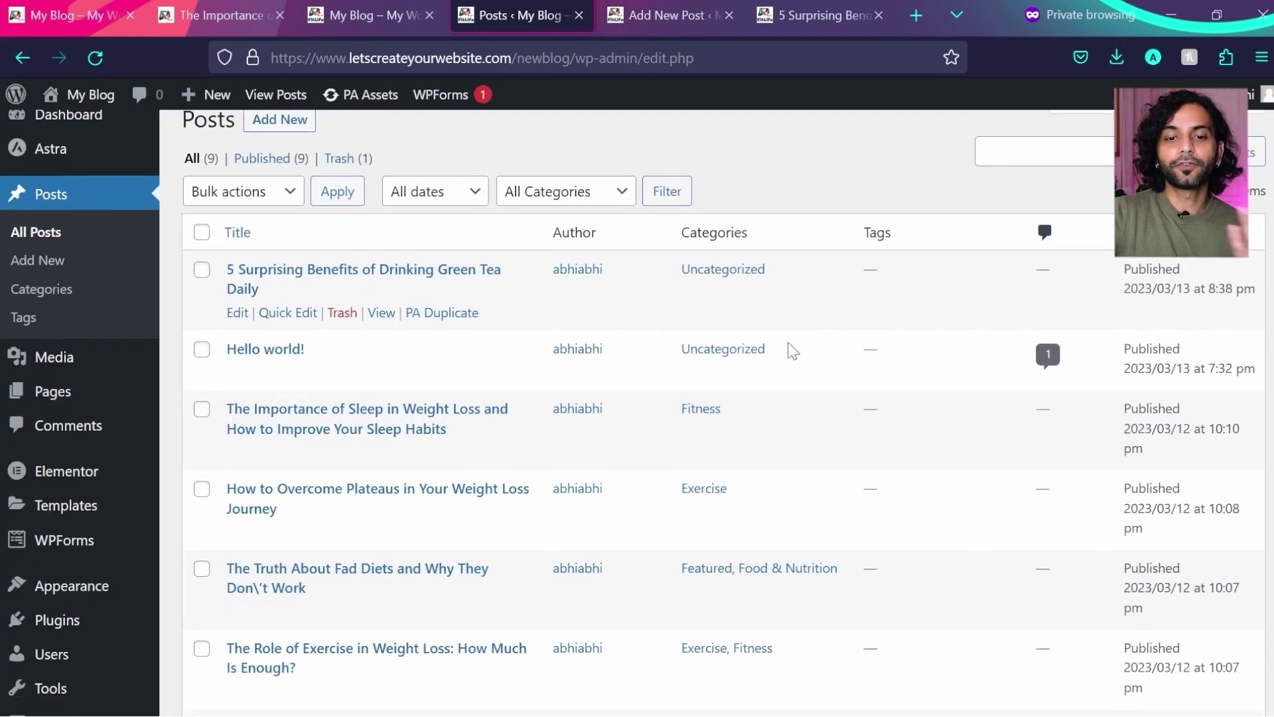
{"action": "scroll", "coordinate": [792, 352], "scroll_direction": "down", "scroll_amount": 5}
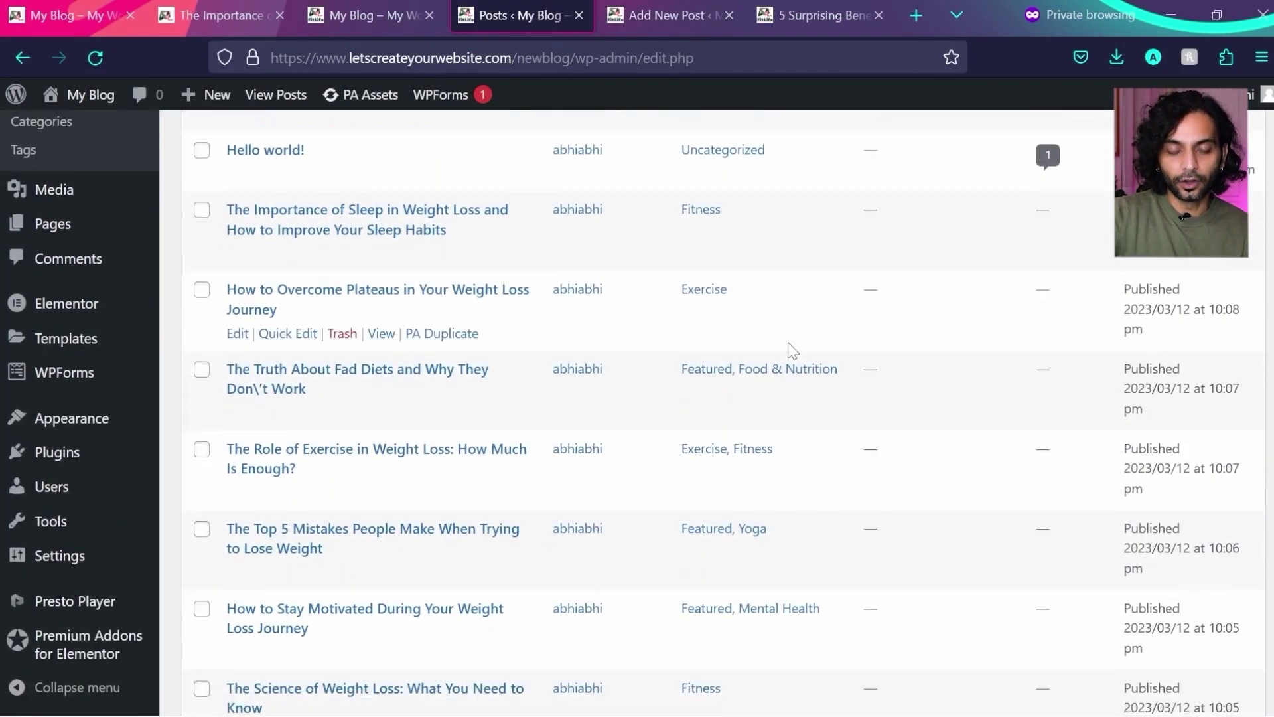
{"action": "scroll", "coordinate": [792, 336], "scroll_direction": "up", "scroll_amount": 3}
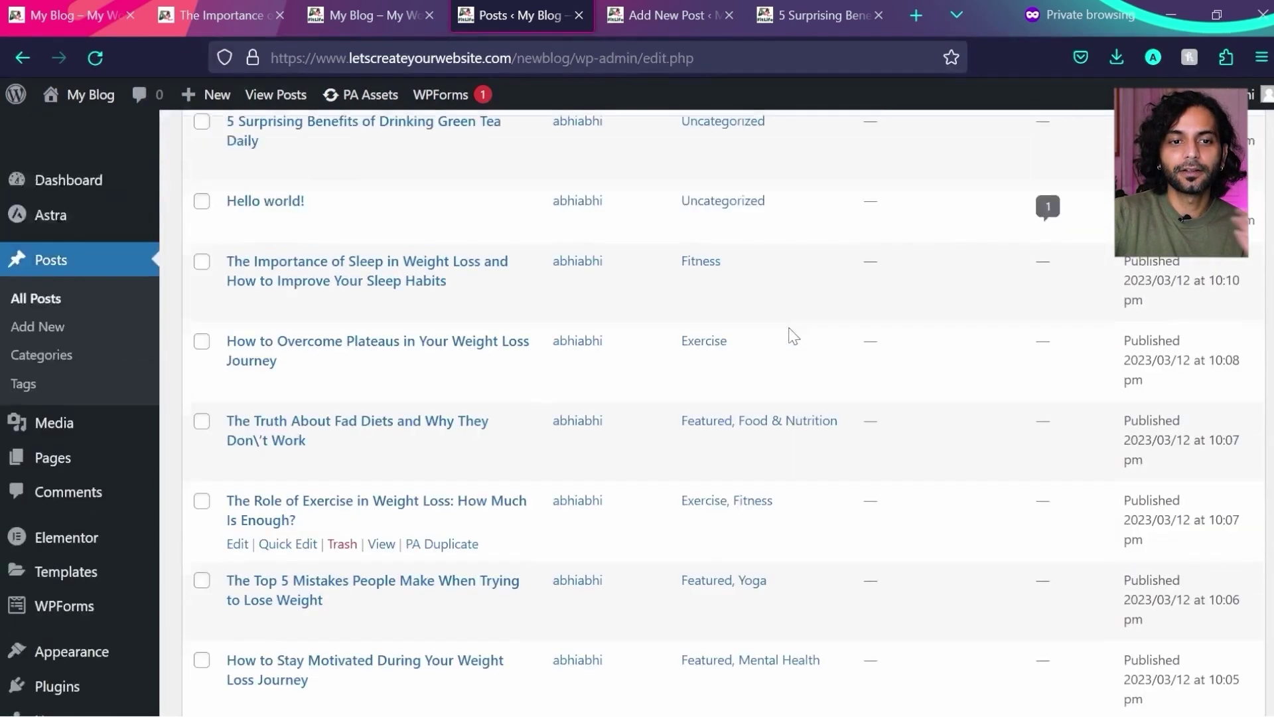
{"action": "scroll", "coordinate": [188, 353], "scroll_direction": "up", "scroll_amount": 1}
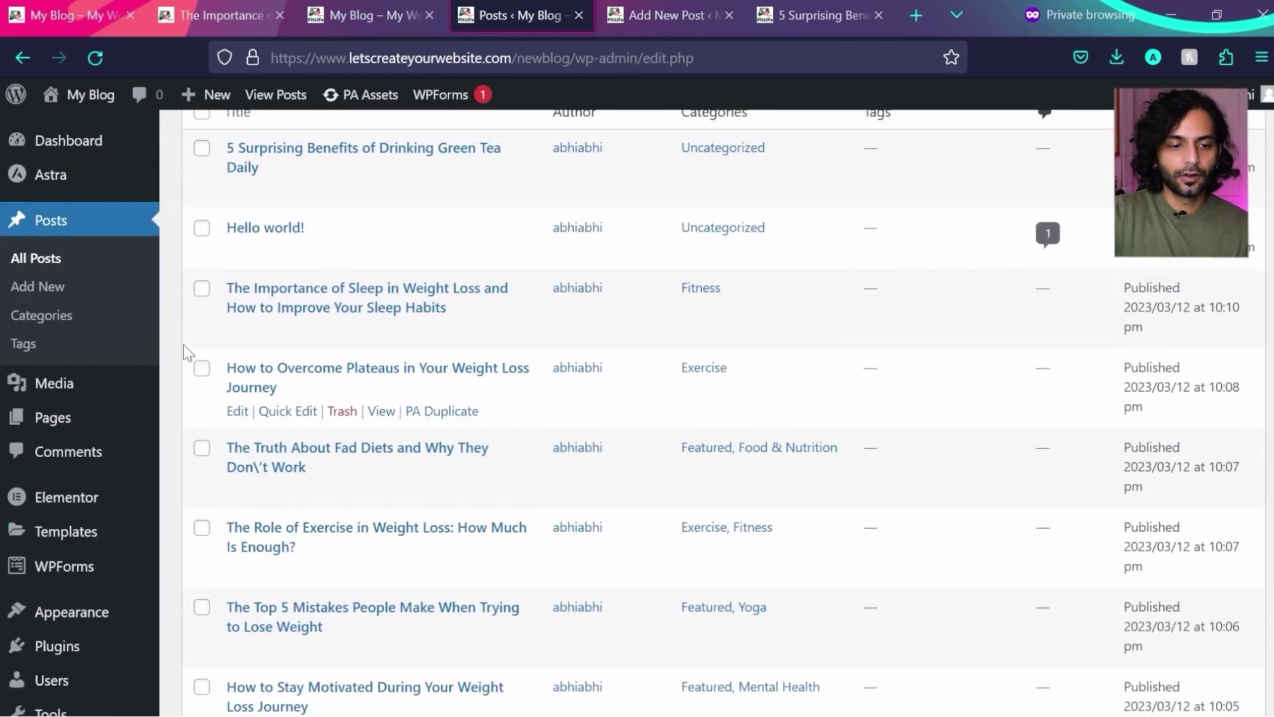
- Create a new blank page from Pages > Add New in the admin sidebar
{"action": "mouse_move", "coordinate": [107, 427]}
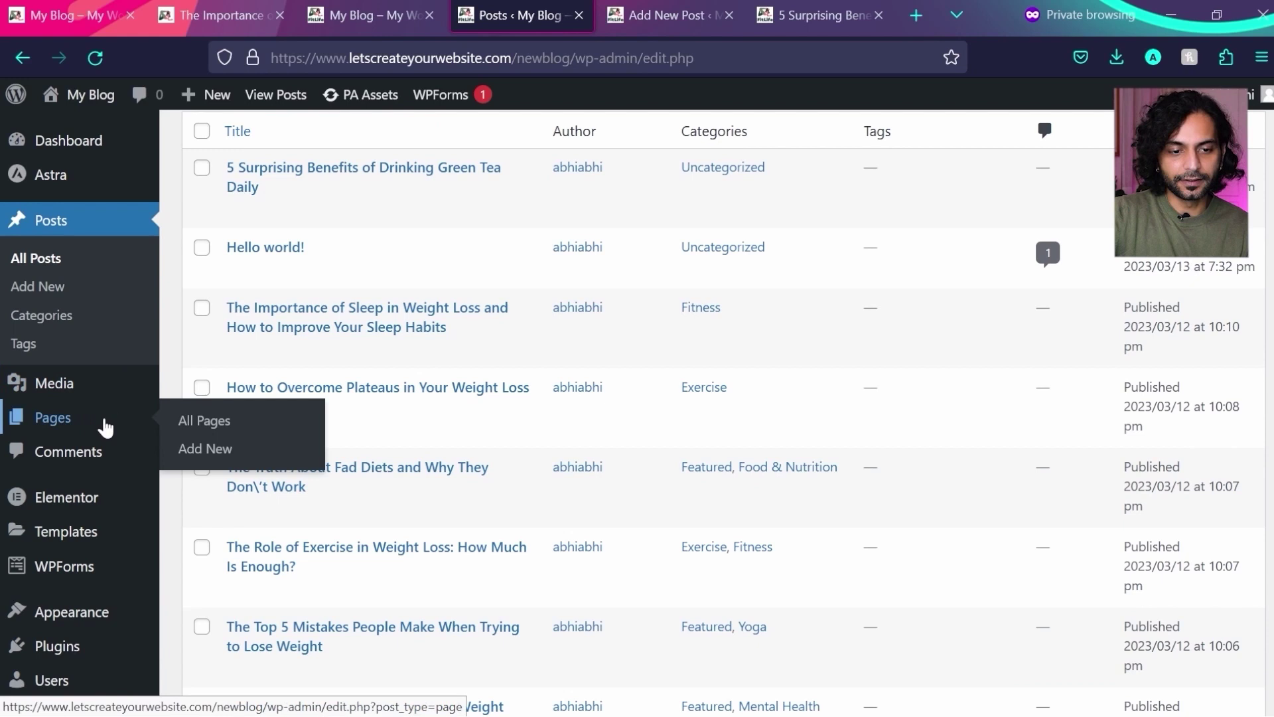
{"action": "left_click", "coordinate": [208, 450]}
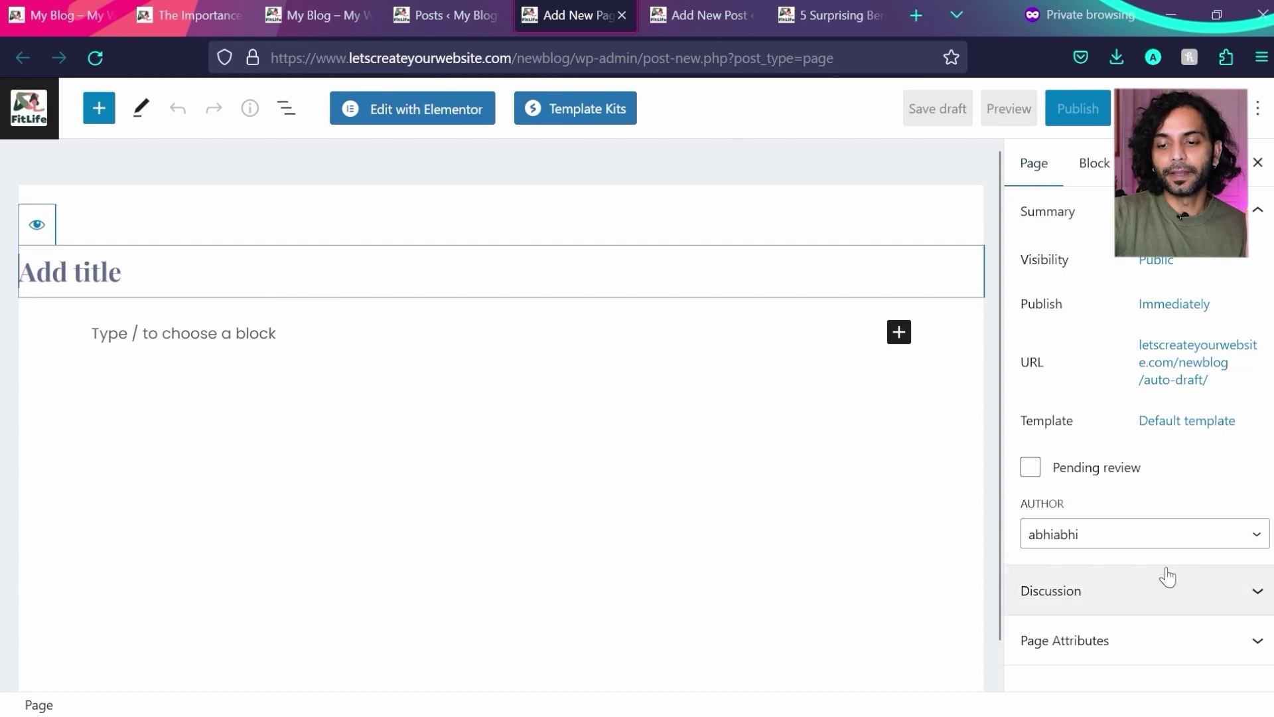
{"action": "scroll", "coordinate": [1121, 504], "scroll_direction": "down", "scroll_amount": 3}
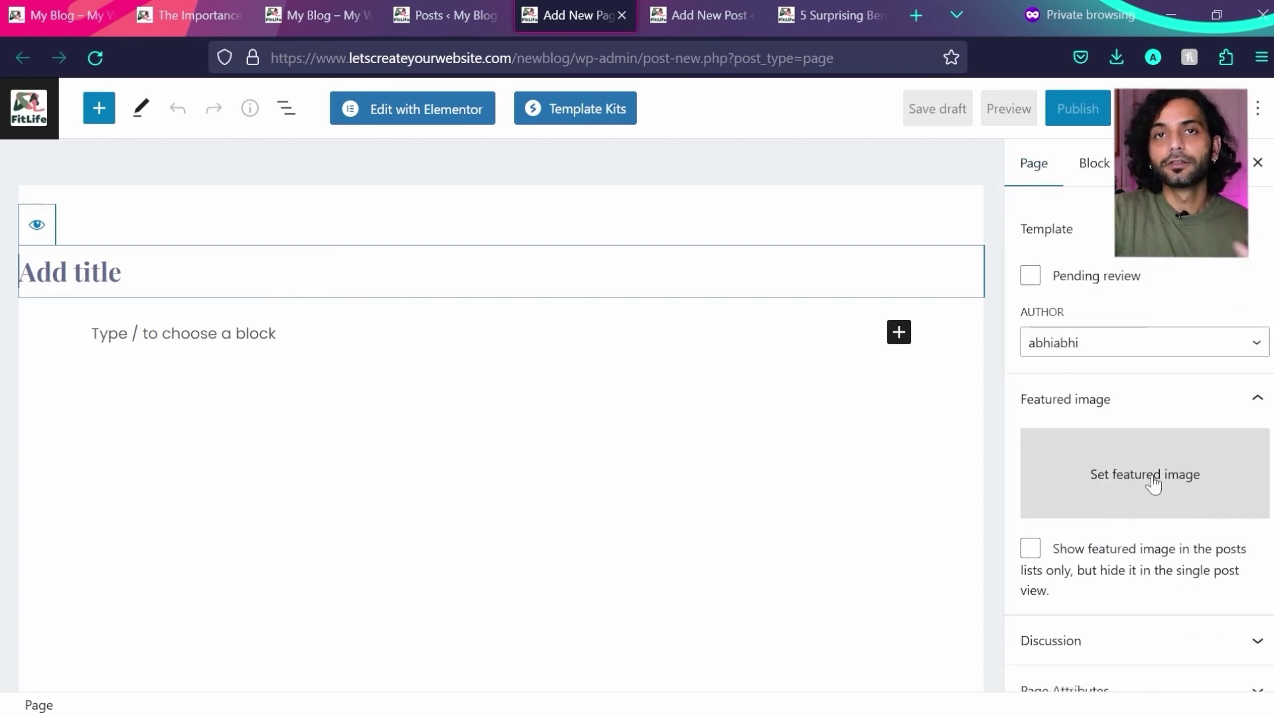
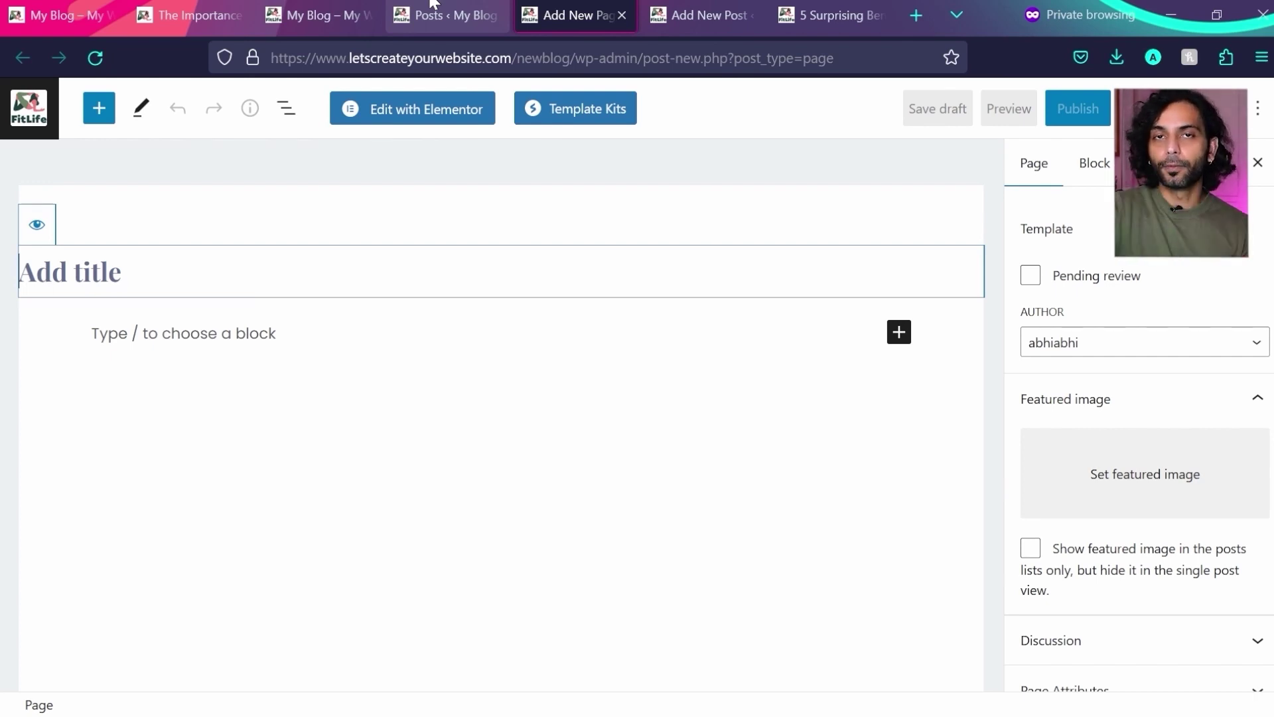
- Switch to the Posts tab showing the All Posts list of nine articles
{"action": "left_click", "coordinate": [433, 8]}
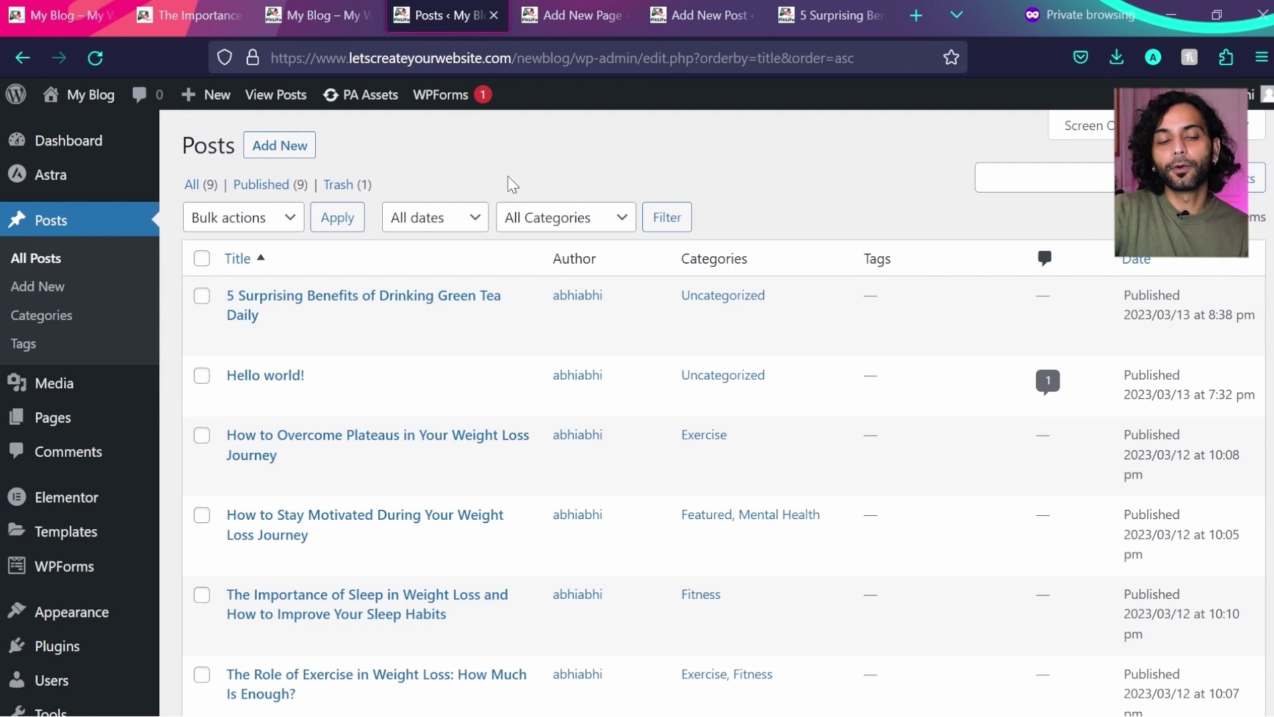
- Add a new post category named 'yoga life'
{"action": "left_click", "coordinate": [61, 317]}
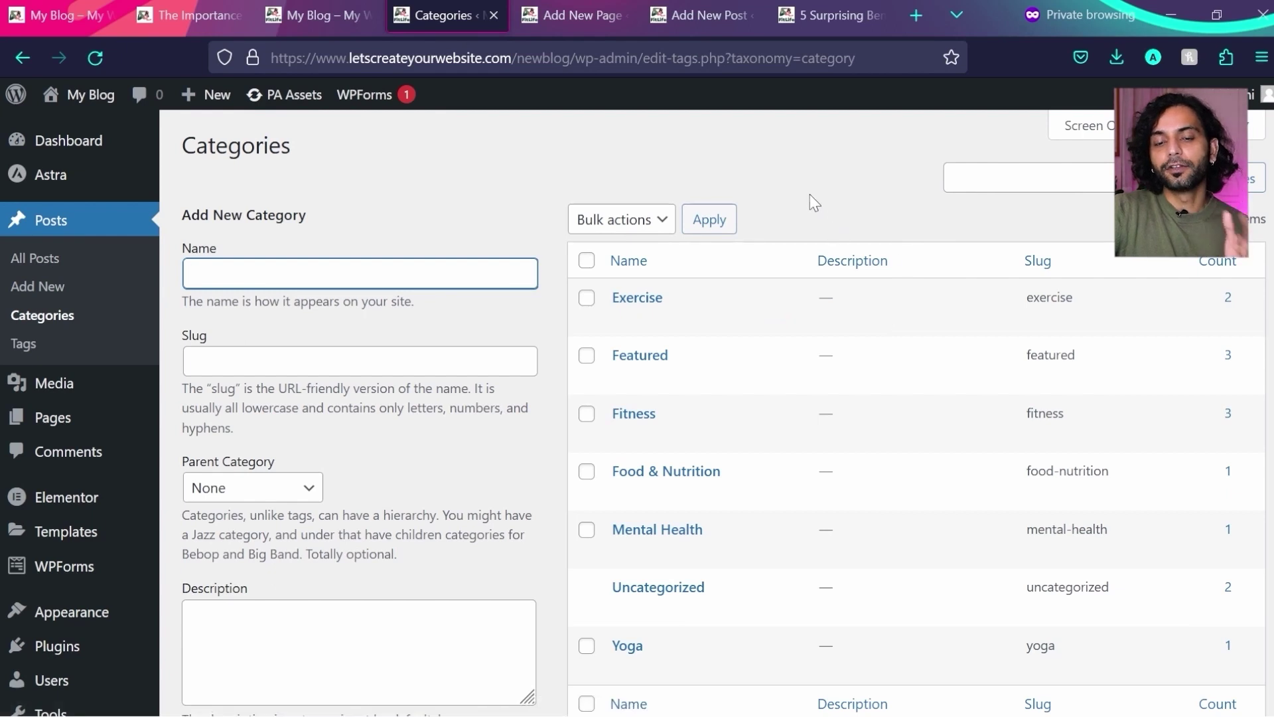
{"action": "scroll", "coordinate": [811, 199], "scroll_direction": "down", "scroll_amount": 1}
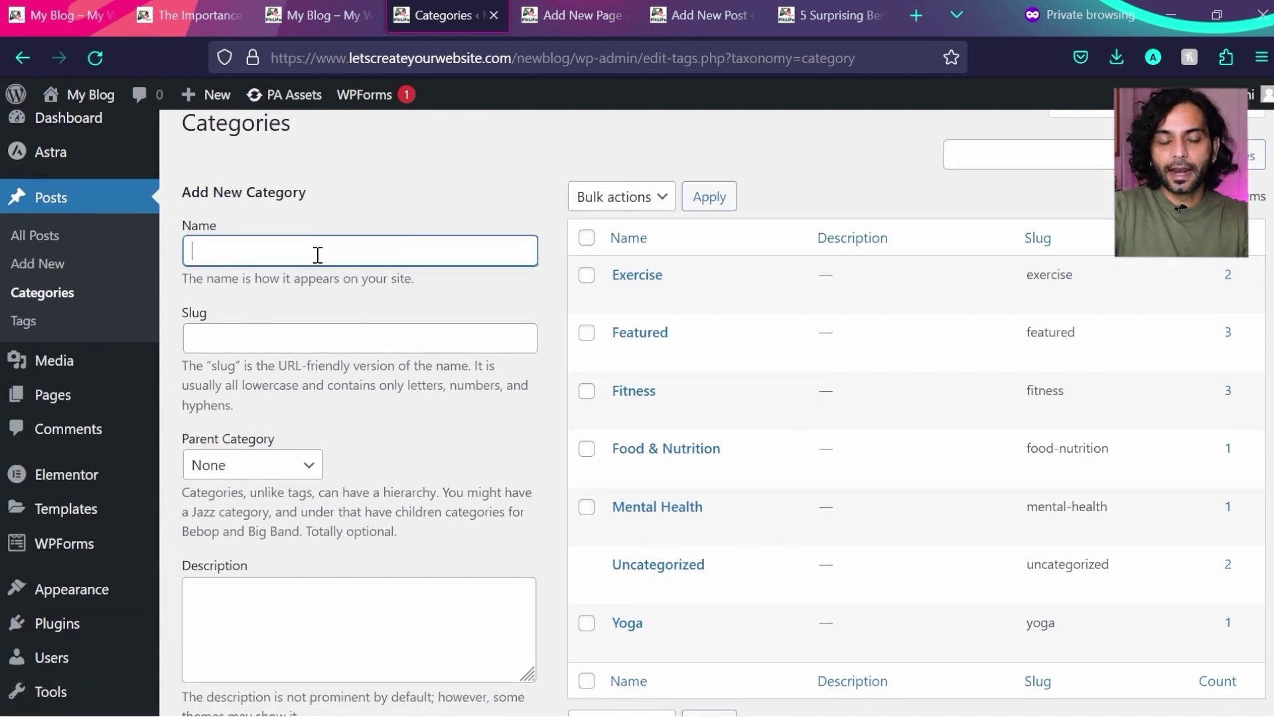
{"action": "type", "text": "yoga life"}
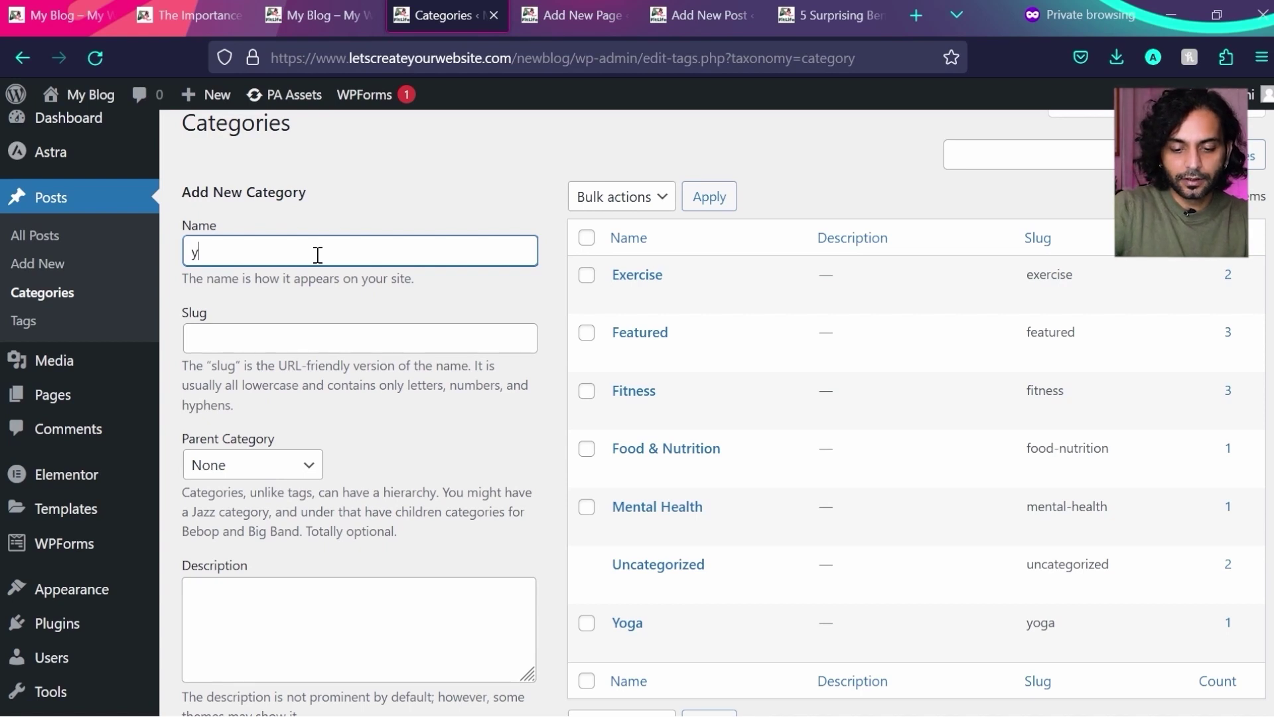
{"action": "scroll", "coordinate": [316, 254], "scroll_direction": "down", "scroll_amount": 3}
{"action": "left_click", "coordinate": [262, 569]}
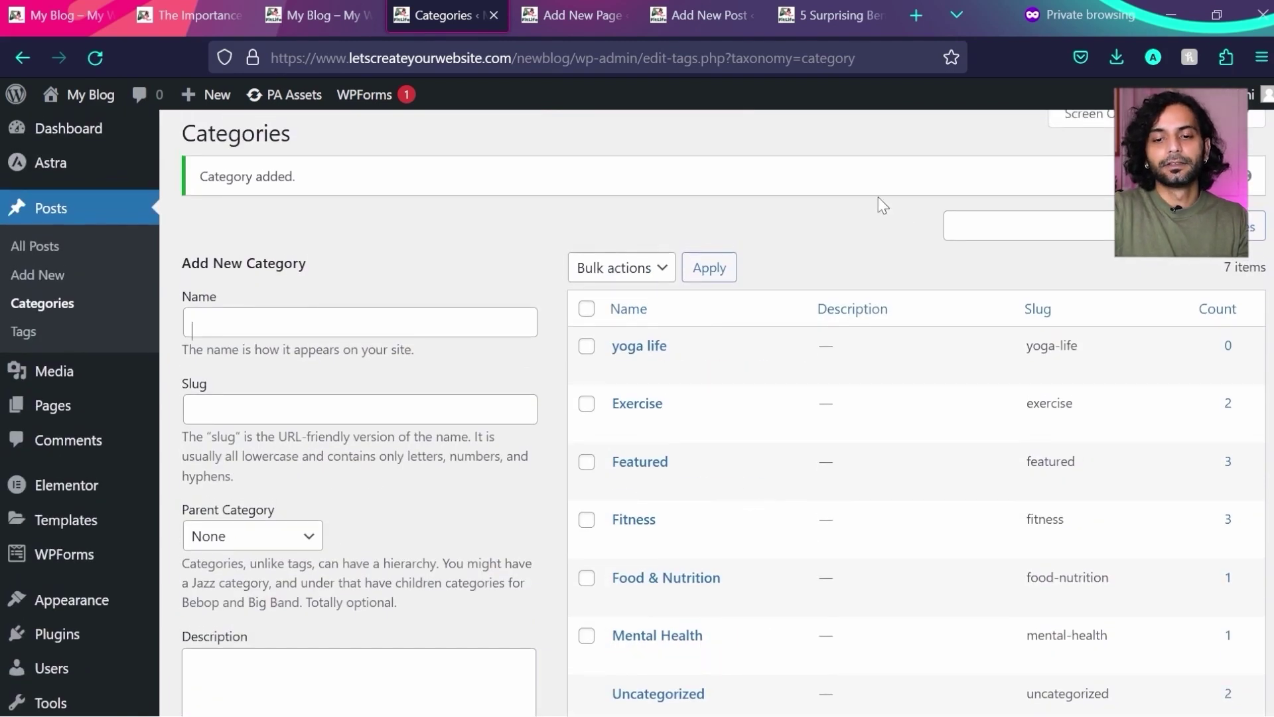
{"action": "scroll", "coordinate": [465, 202], "scroll_direction": "down", "scroll_amount": 1}
- Quick-edit the green tea post into Food & Nutrition only, then trash the Hello world! post
{"action": "left_click", "coordinate": [53, 206]}
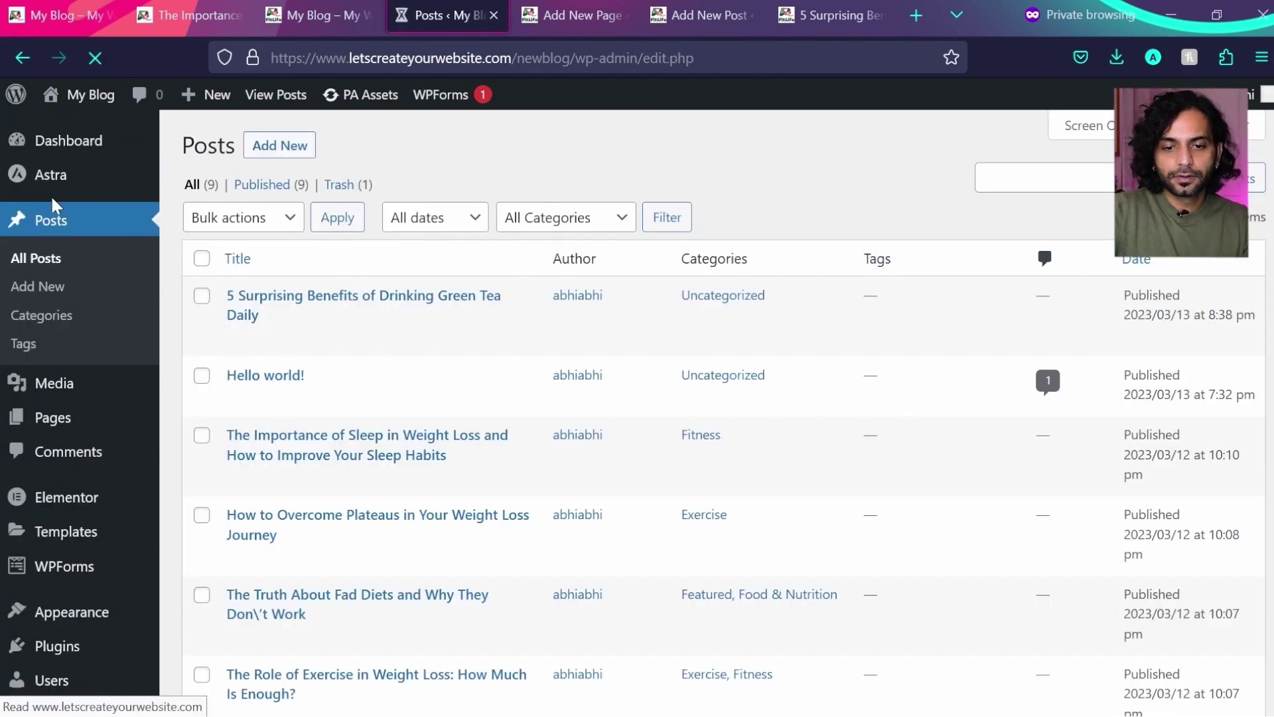
{"action": "left_click", "coordinate": [275, 338]}
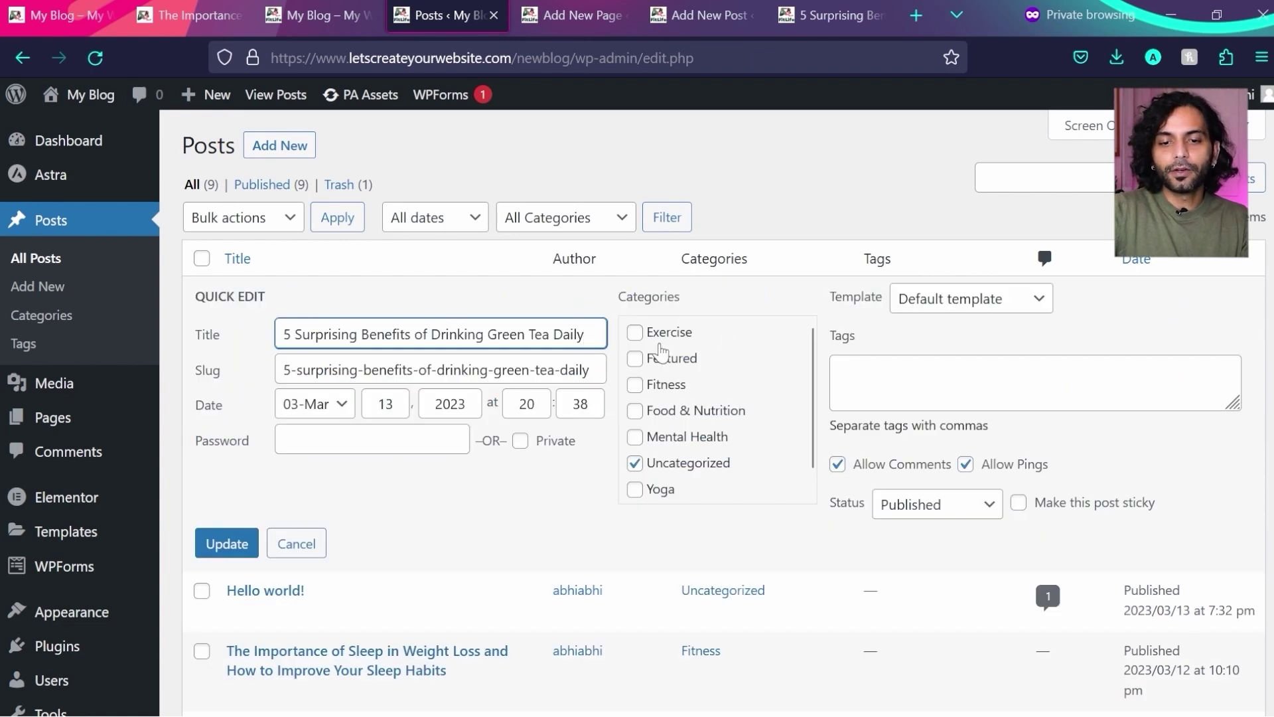
{"action": "left_click", "coordinate": [636, 335]}
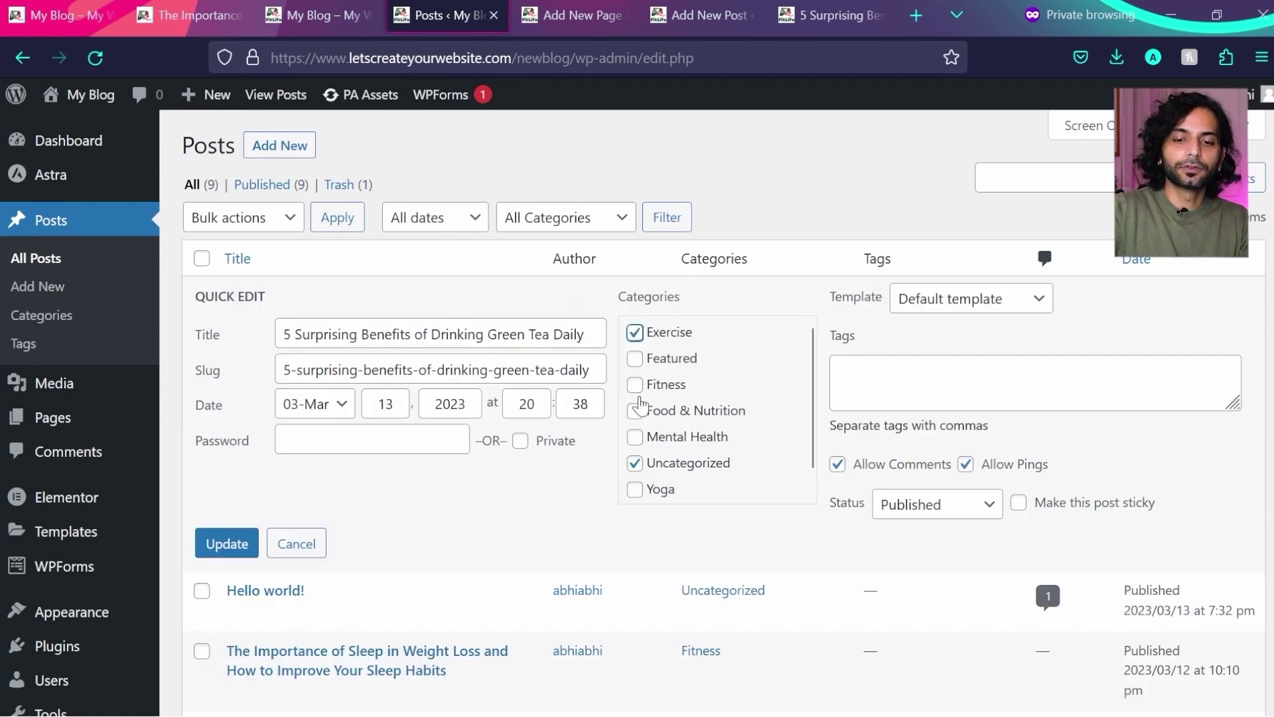
{"action": "left_click", "coordinate": [636, 464]}
{"action": "left_click", "coordinate": [635, 333]}
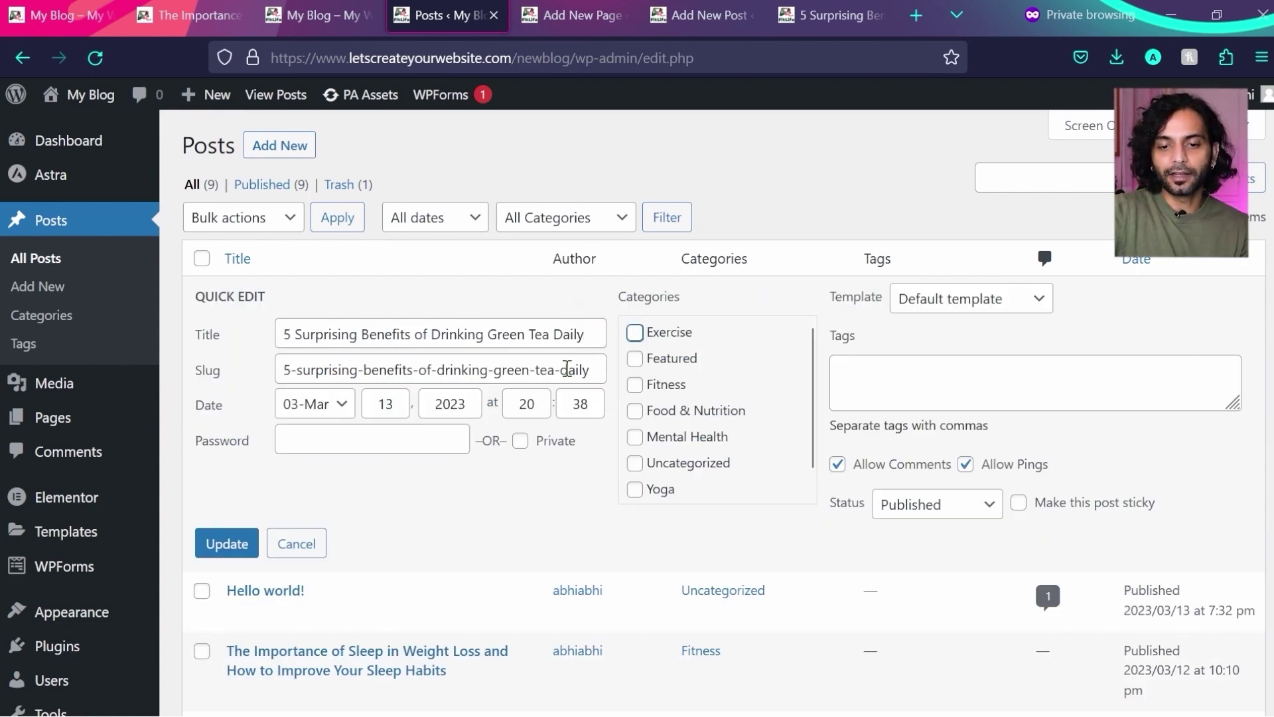
{"action": "left_click", "coordinate": [636, 412]}
{"action": "left_click", "coordinate": [226, 548]}
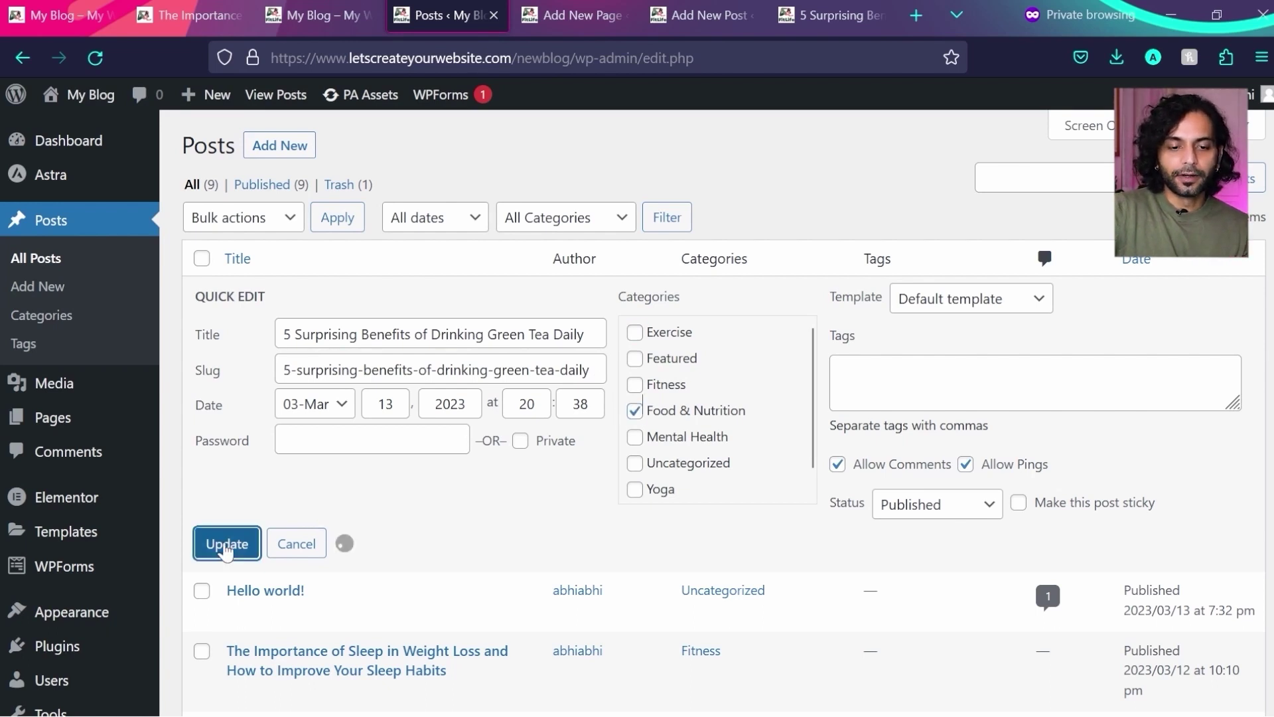
{"action": "scroll", "coordinate": [345, 334], "scroll_direction": "down", "scroll_amount": 1}
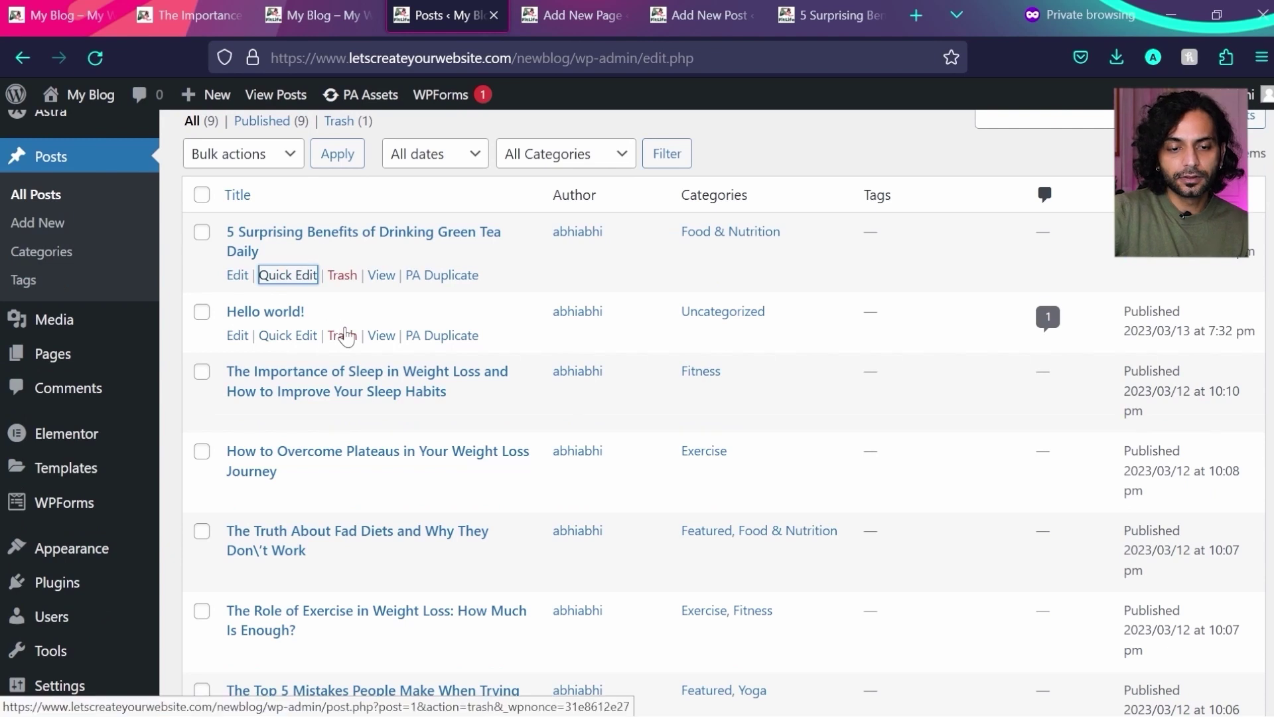
{"action": "left_click", "coordinate": [343, 335]}
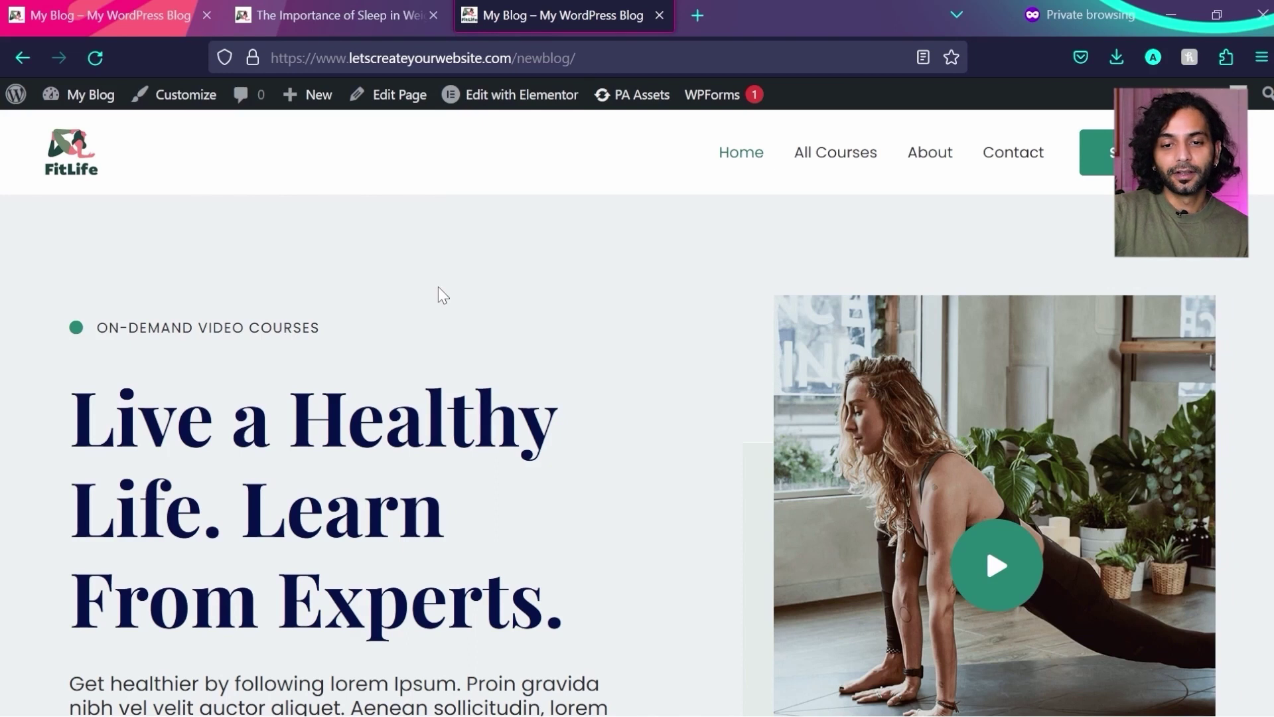
- Scroll through the live FitLife homepage, then open it with 'Edit with Elementor'
{"action": "scroll", "coordinate": [460, 276], "scroll_direction": "down", "scroll_amount": 5}
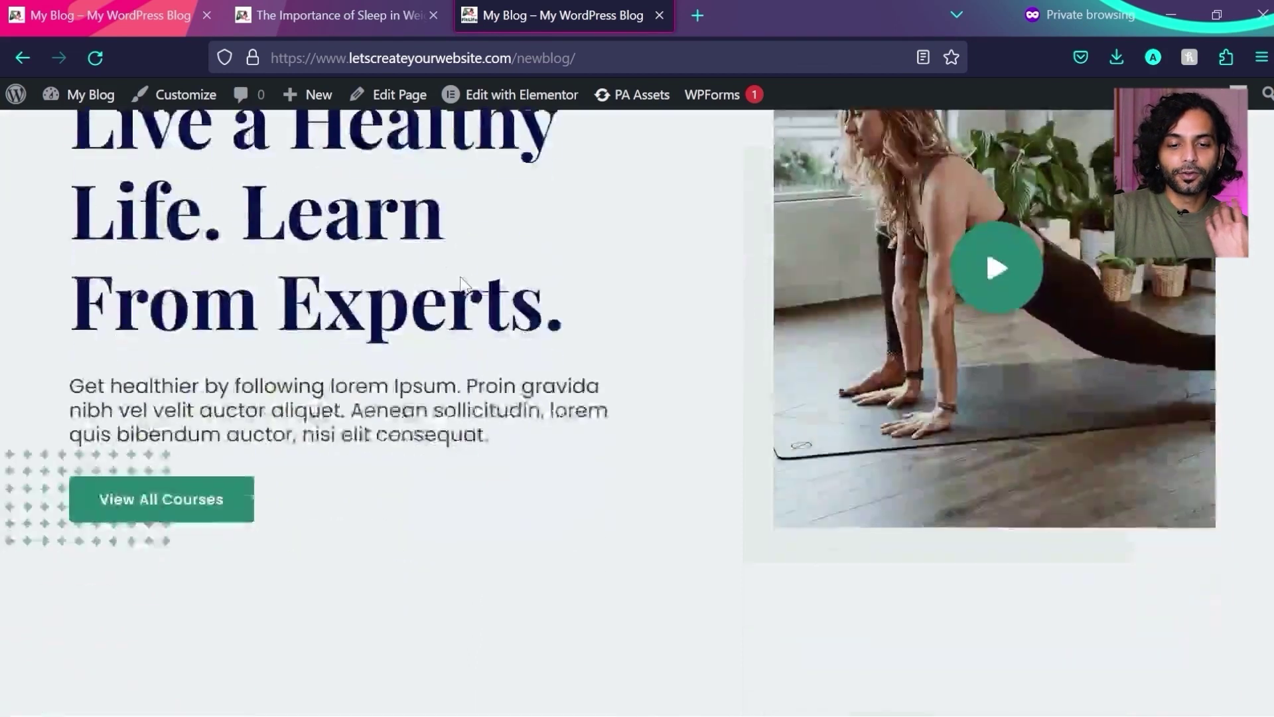
{"action": "scroll", "coordinate": [460, 276], "scroll_direction": "down", "scroll_amount": 3}
{"action": "scroll", "coordinate": [460, 276], "scroll_direction": "up", "scroll_amount": 8}
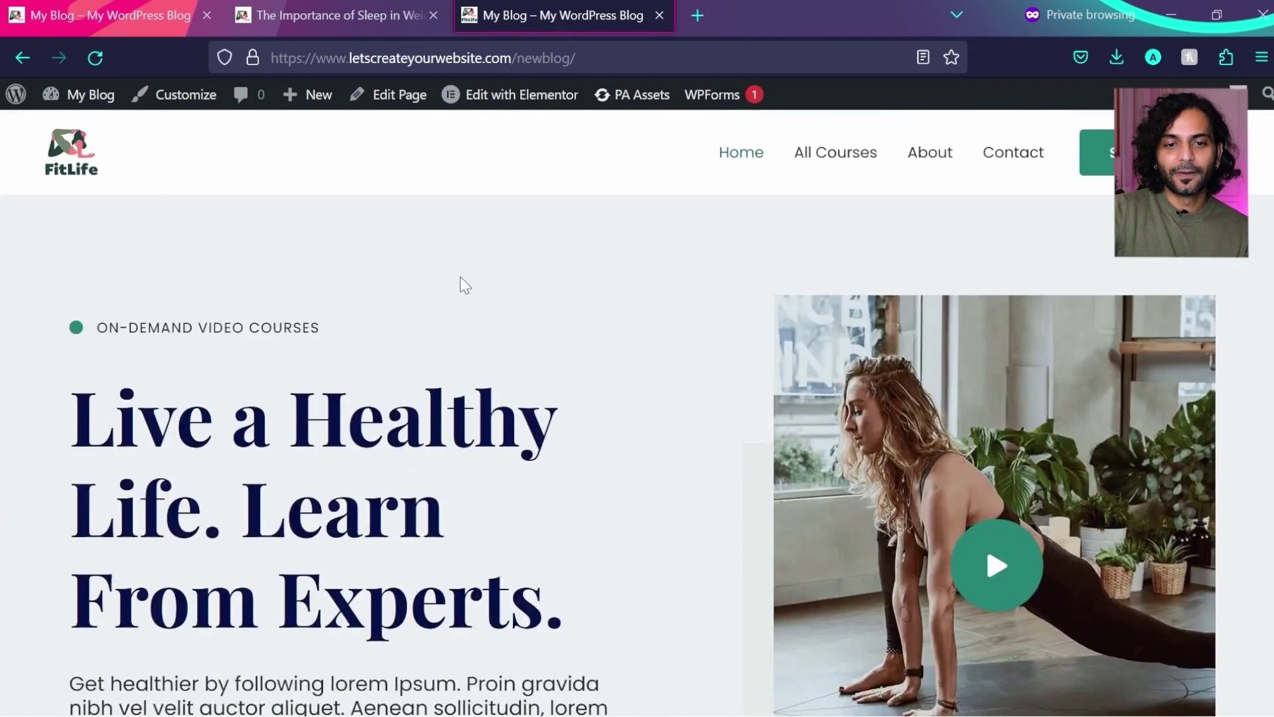
{"action": "mouse_move", "coordinate": [516, 98]}
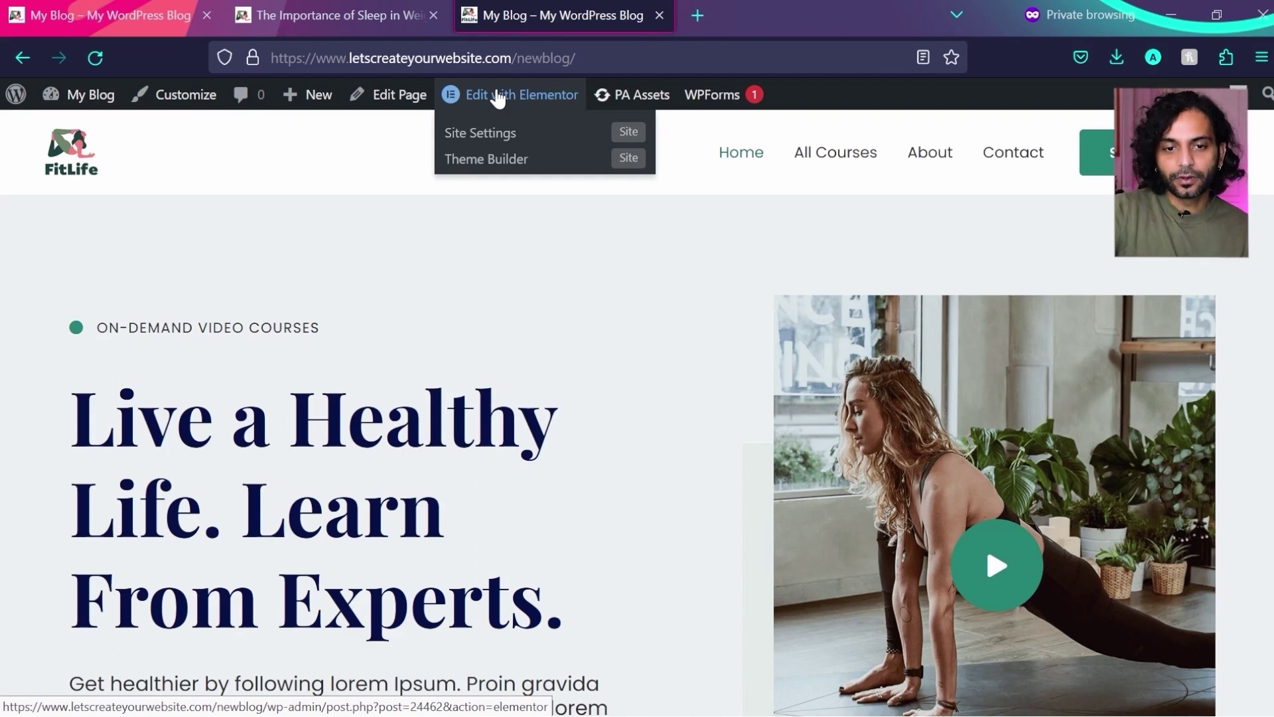
{"action": "left_click", "coordinate": [498, 98]}
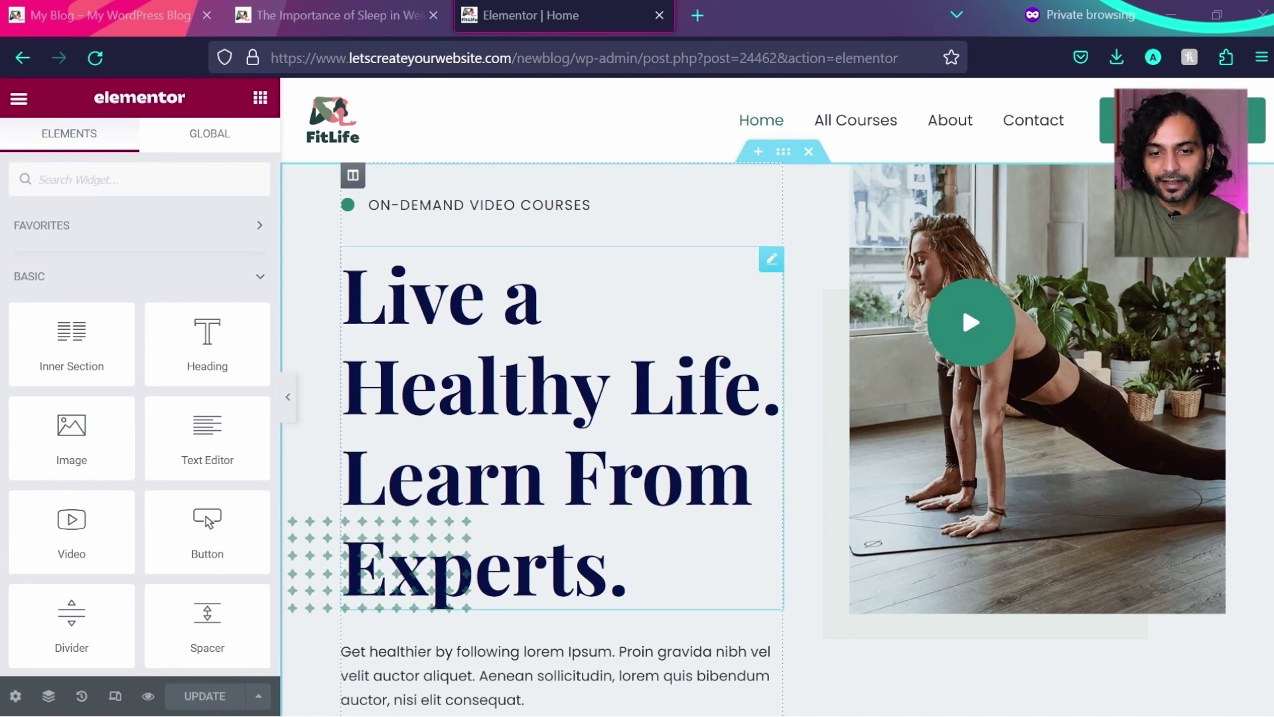
- Replace the 'Live a Healthy Life' hero heading title with 'new text'
{"action": "left_click", "coordinate": [599, 337]}
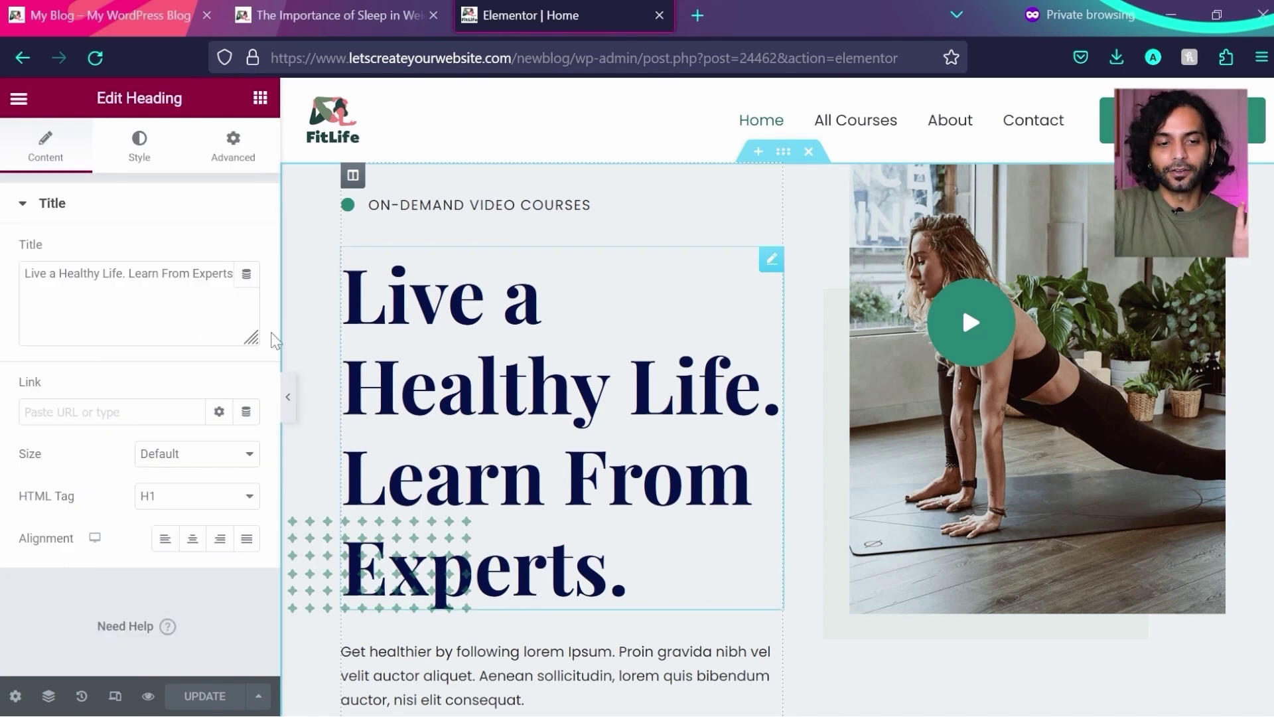
{"action": "left_click", "coordinate": [171, 311]}
{"action": "key", "text": "ctrl+a"}
{"action": "type", "text": "n"}
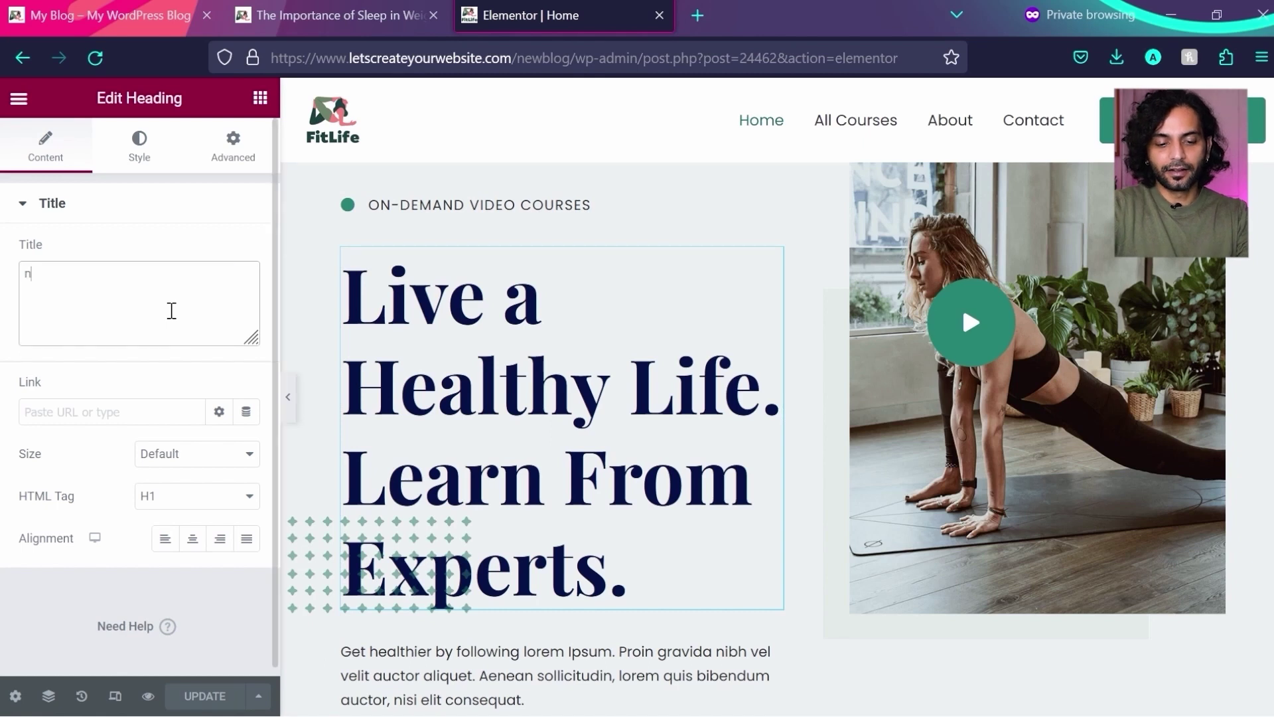
{"action": "type", "text": "ew text"}
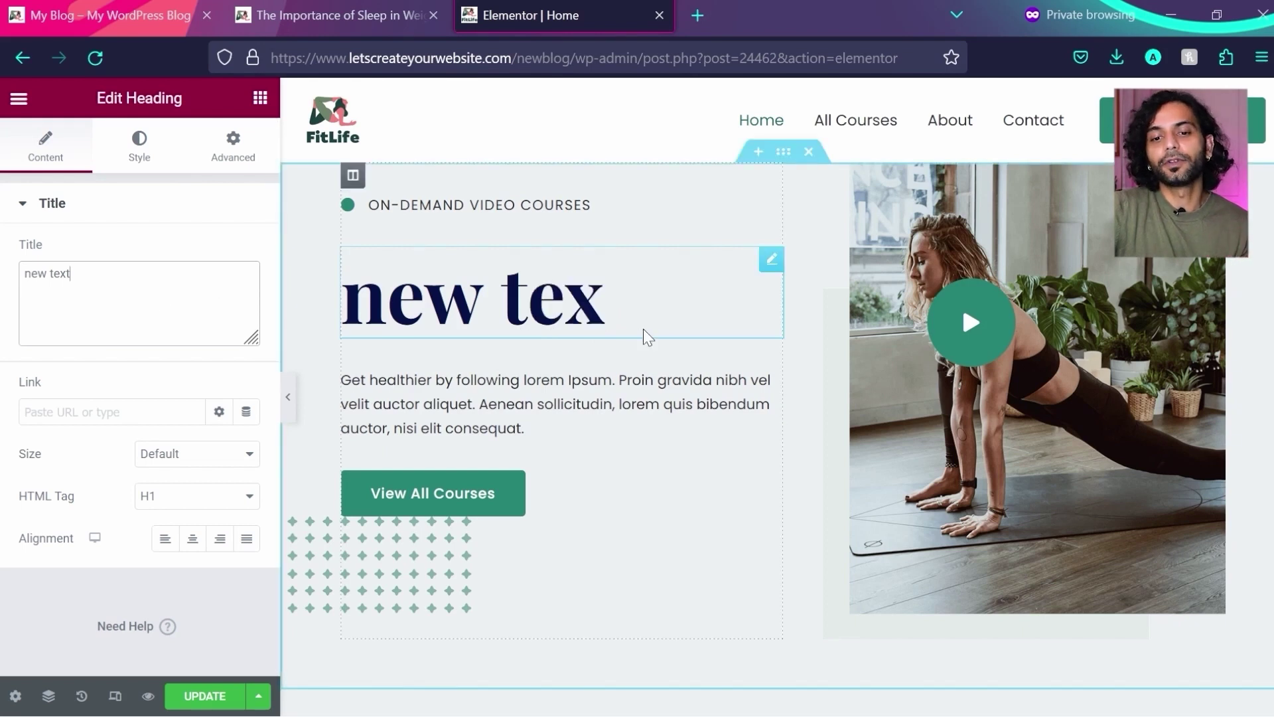
{"action": "scroll", "coordinate": [578, 384], "scroll_direction": "down", "scroll_amount": 2}
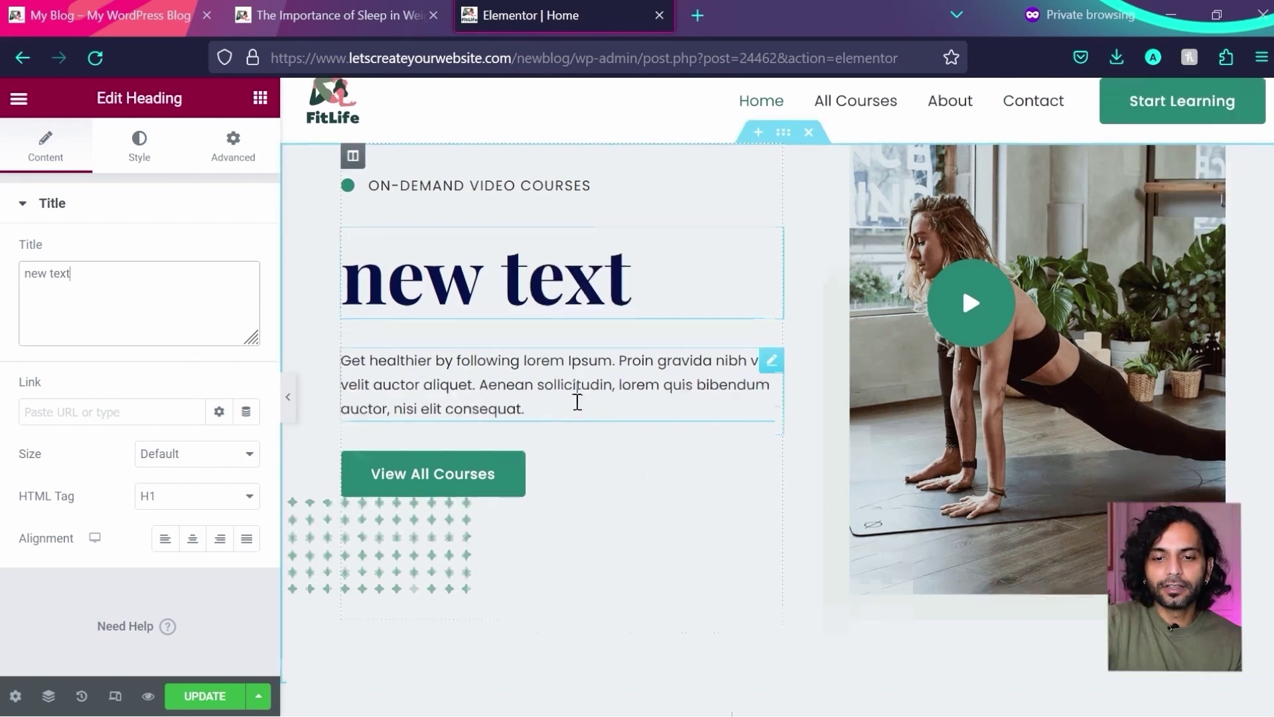
{"action": "scroll", "coordinate": [577, 407], "scroll_direction": "up", "scroll_amount": 1}
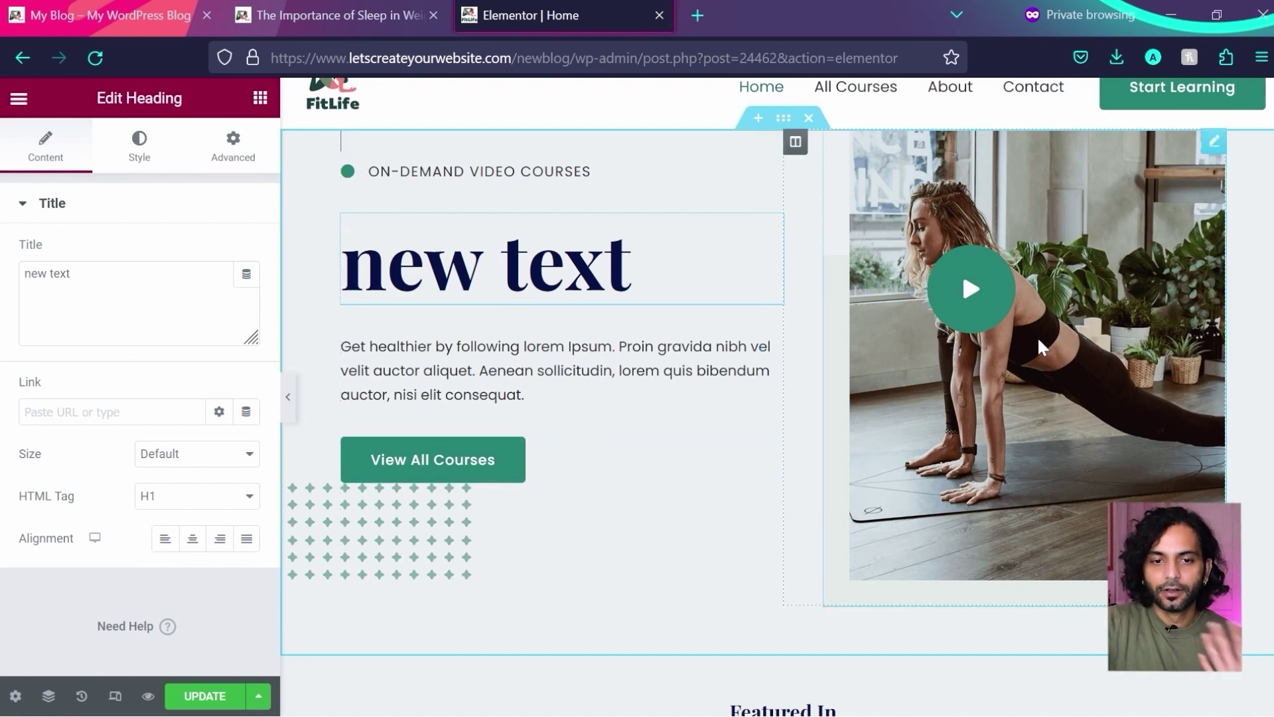
{"action": "scroll", "coordinate": [1028, 353], "scroll_direction": "up", "scroll_amount": 1}
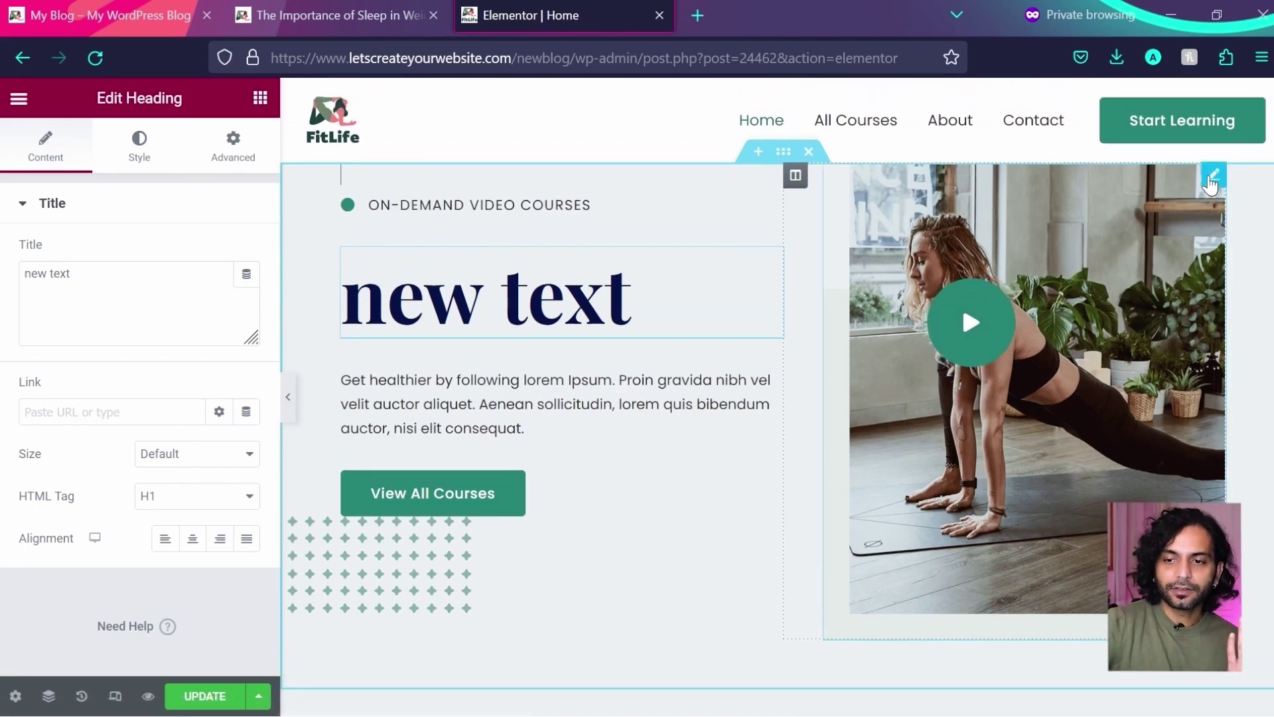
{"action": "right_click", "coordinate": [1211, 184]}
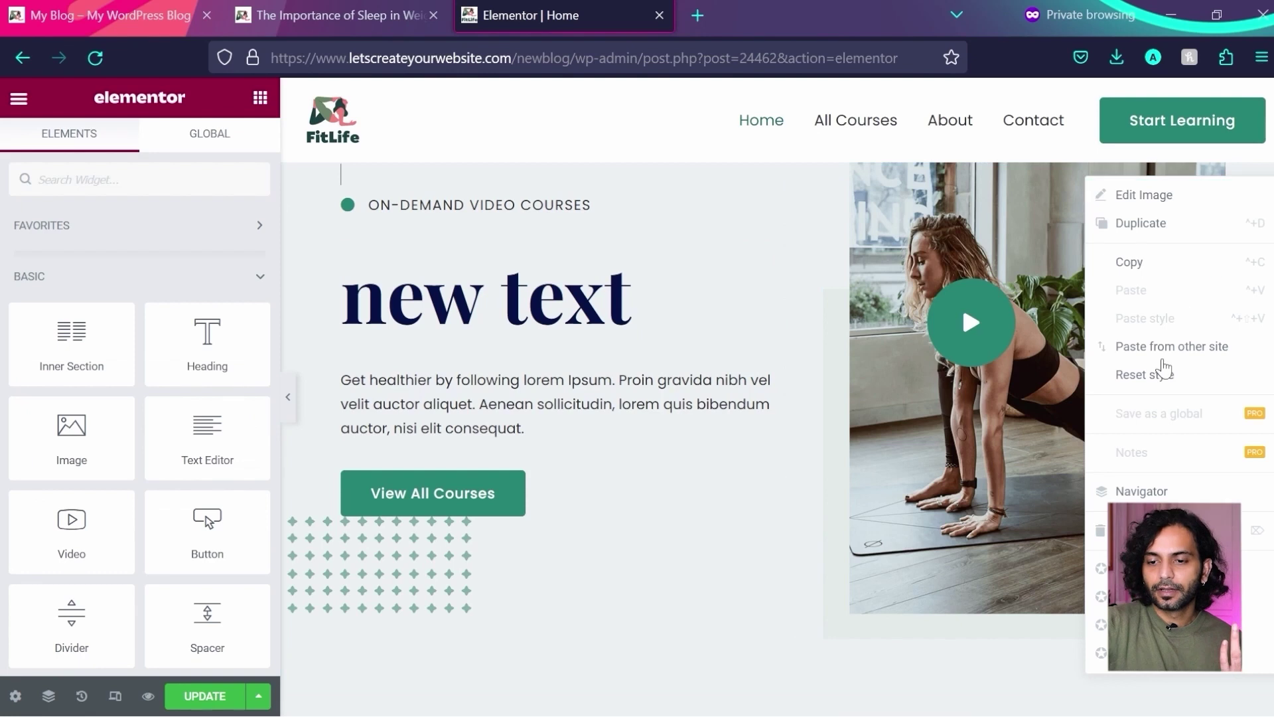
- Delete the yoga photo from the hero, then delete the hero section and restore it with Ctrl+Z
{"action": "left_click", "coordinate": [1100, 529]}
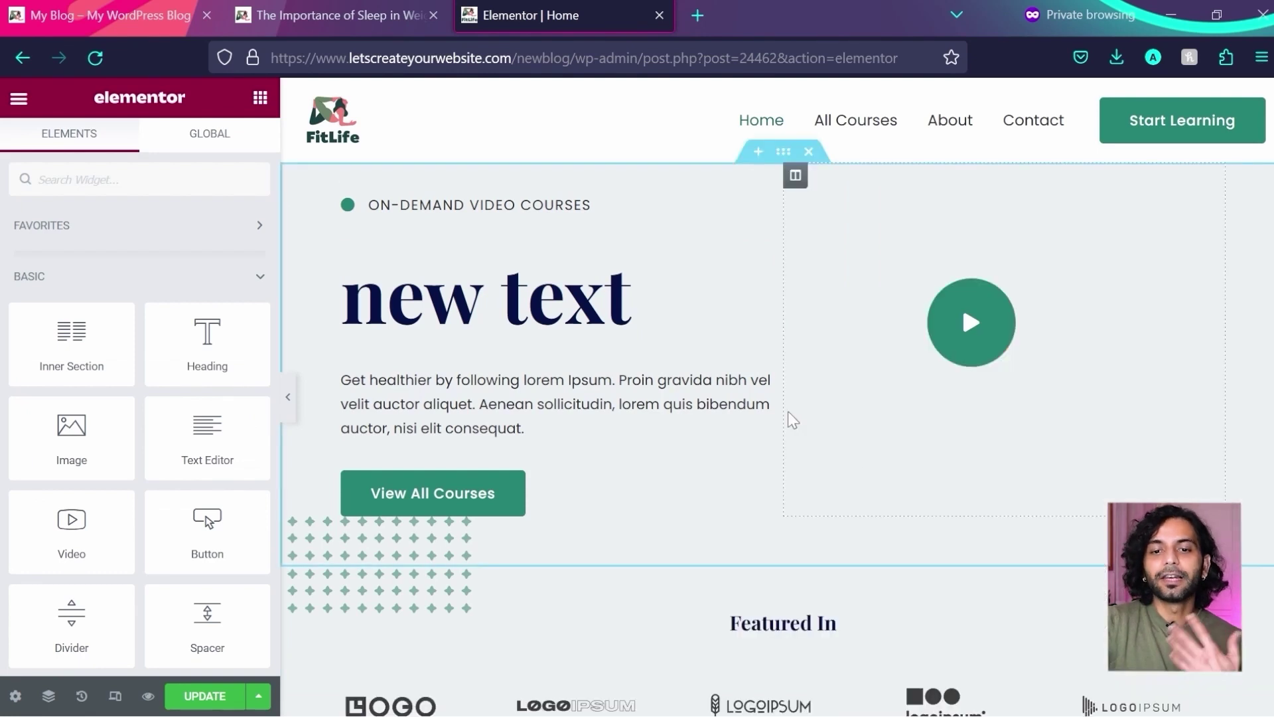
{"action": "left_click", "coordinate": [697, 300]}
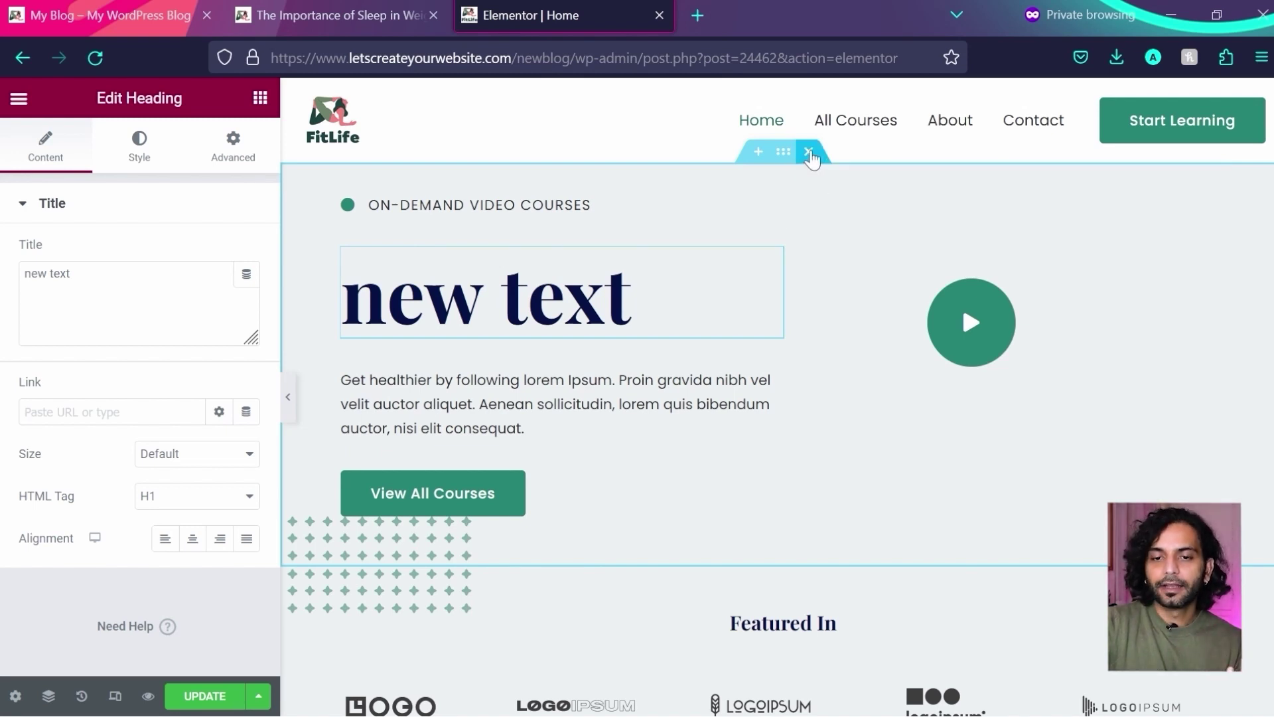
{"action": "left_click", "coordinate": [809, 152]}
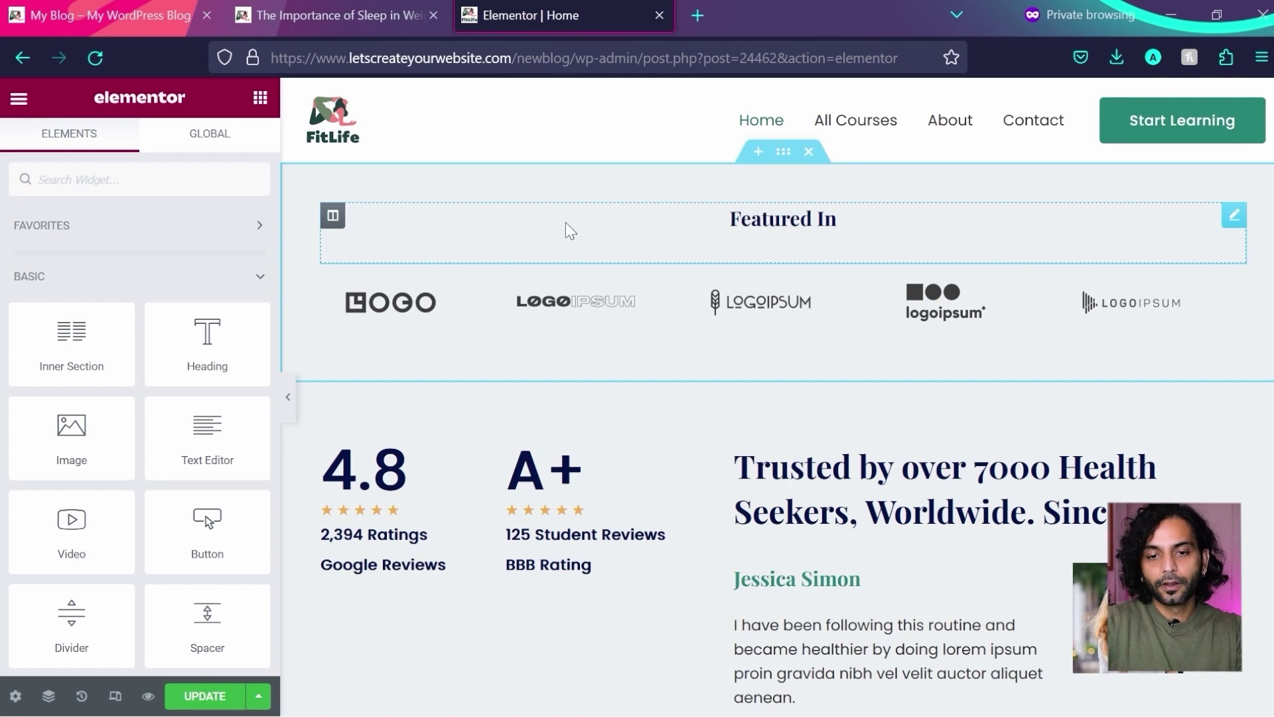
{"action": "key", "text": "ctrl+z"}
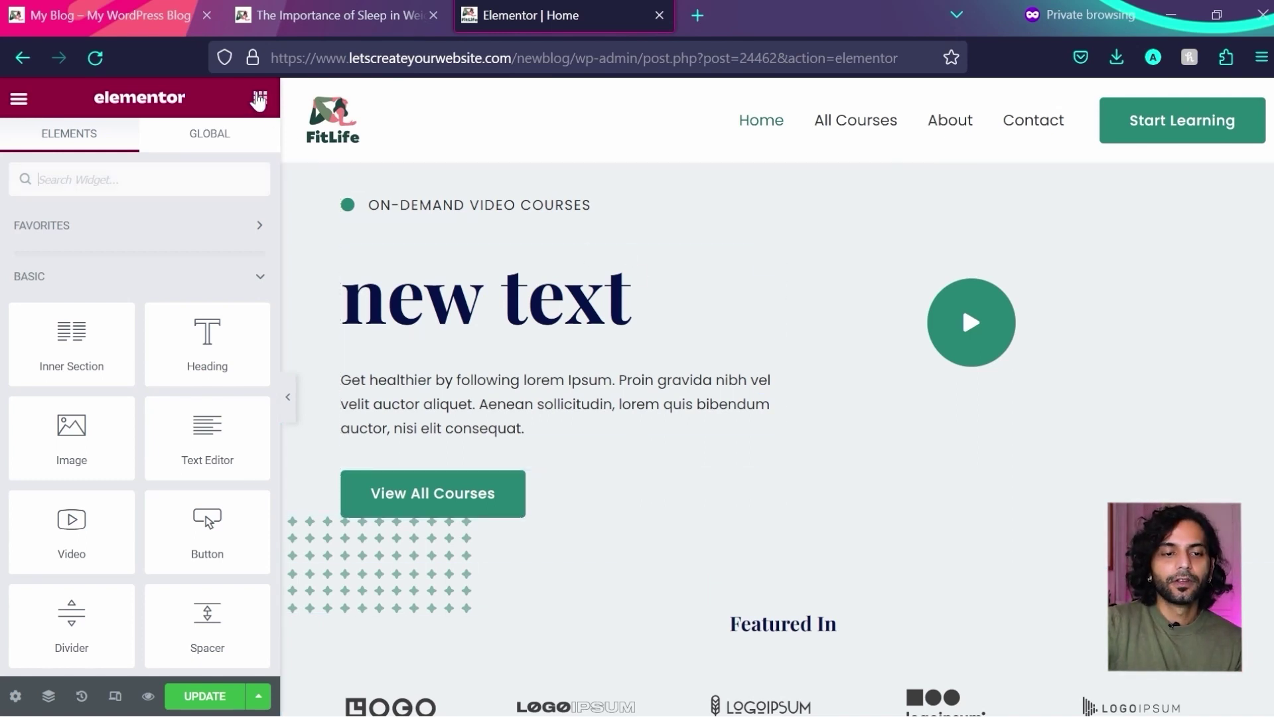
{"action": "scroll", "coordinate": [157, 286], "scroll_direction": "down", "scroll_amount": 2}
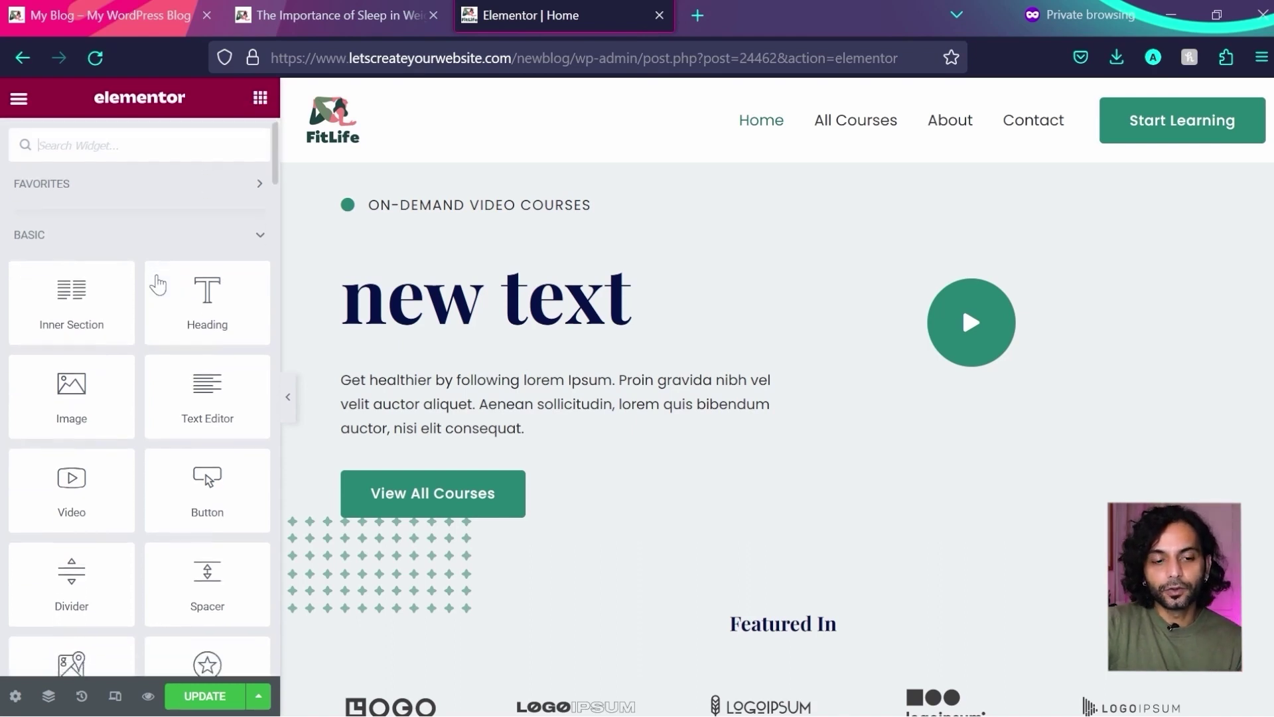
{"action": "scroll", "coordinate": [158, 285], "scroll_direction": "down", "scroll_amount": 3}
{"action": "scroll", "coordinate": [158, 286], "scroll_direction": "up", "scroll_amount": 5}
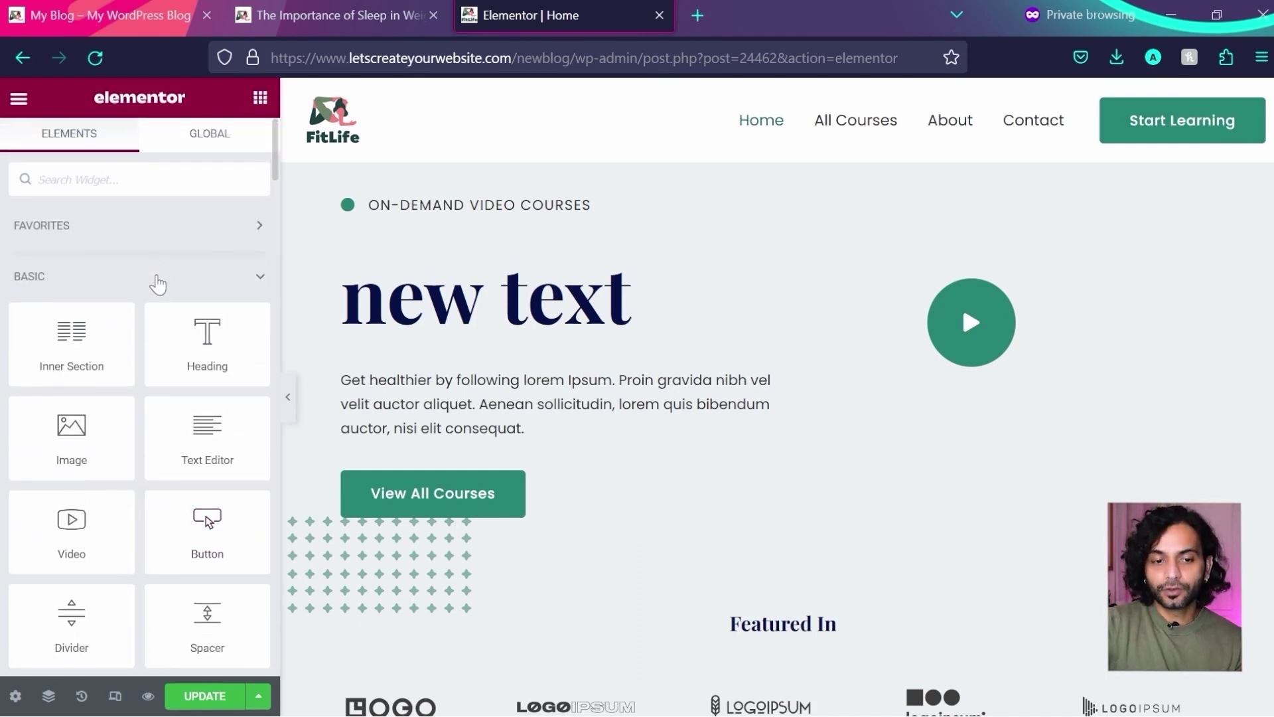
- Drag a new heading widget above 'new text' and set its alignment to Justified
{"action": "left_click_drag", "start_coordinate": [204, 335], "coordinate": [486, 253]}
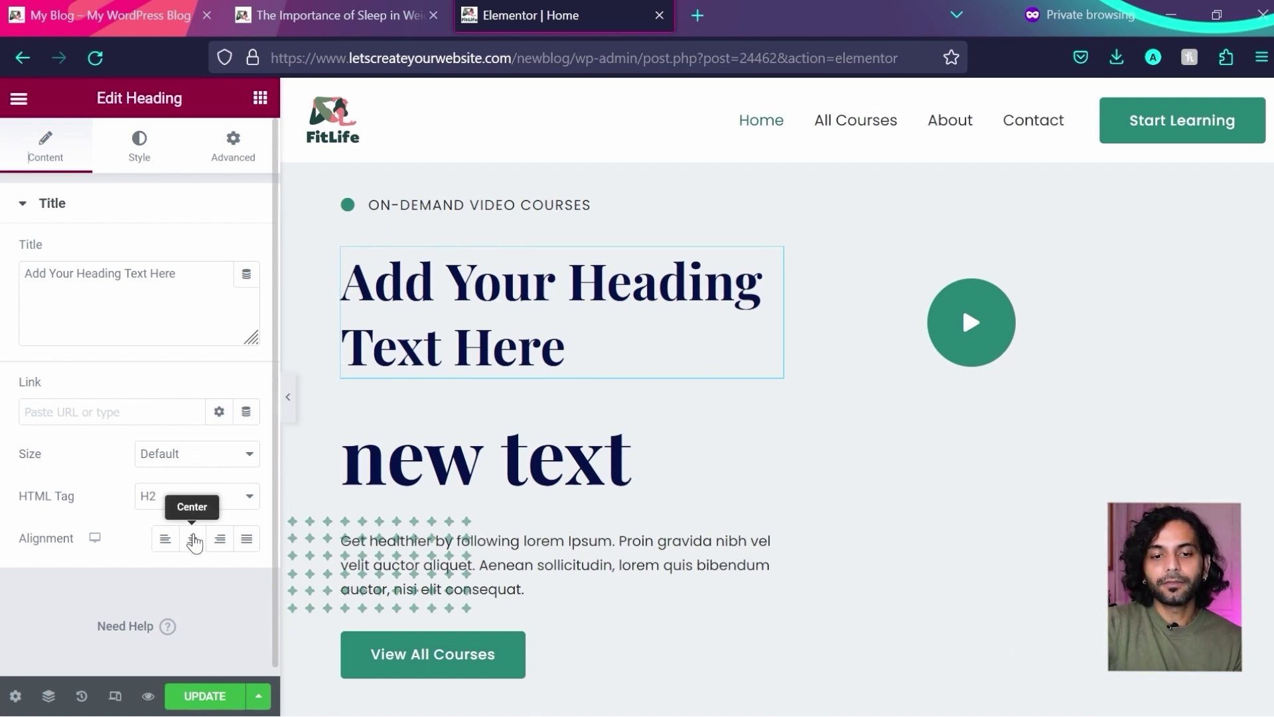
{"action": "left_click", "coordinate": [193, 539]}
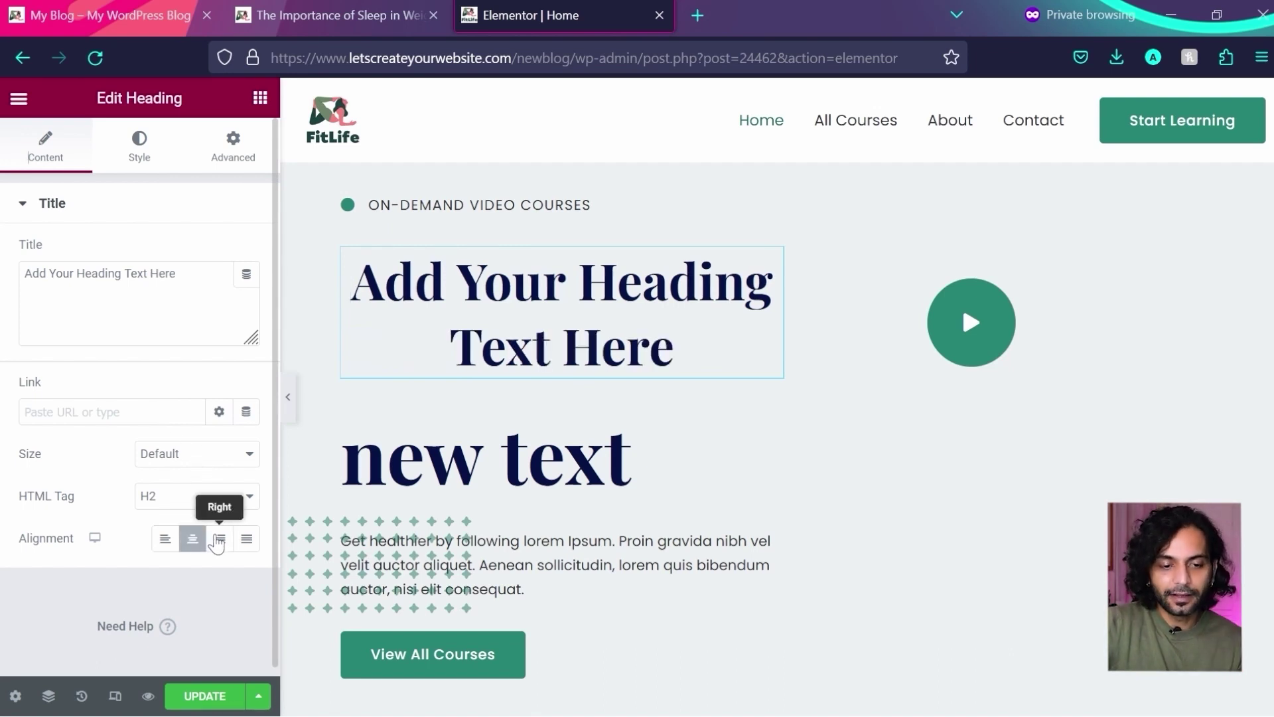
{"action": "left_click", "coordinate": [219, 539]}
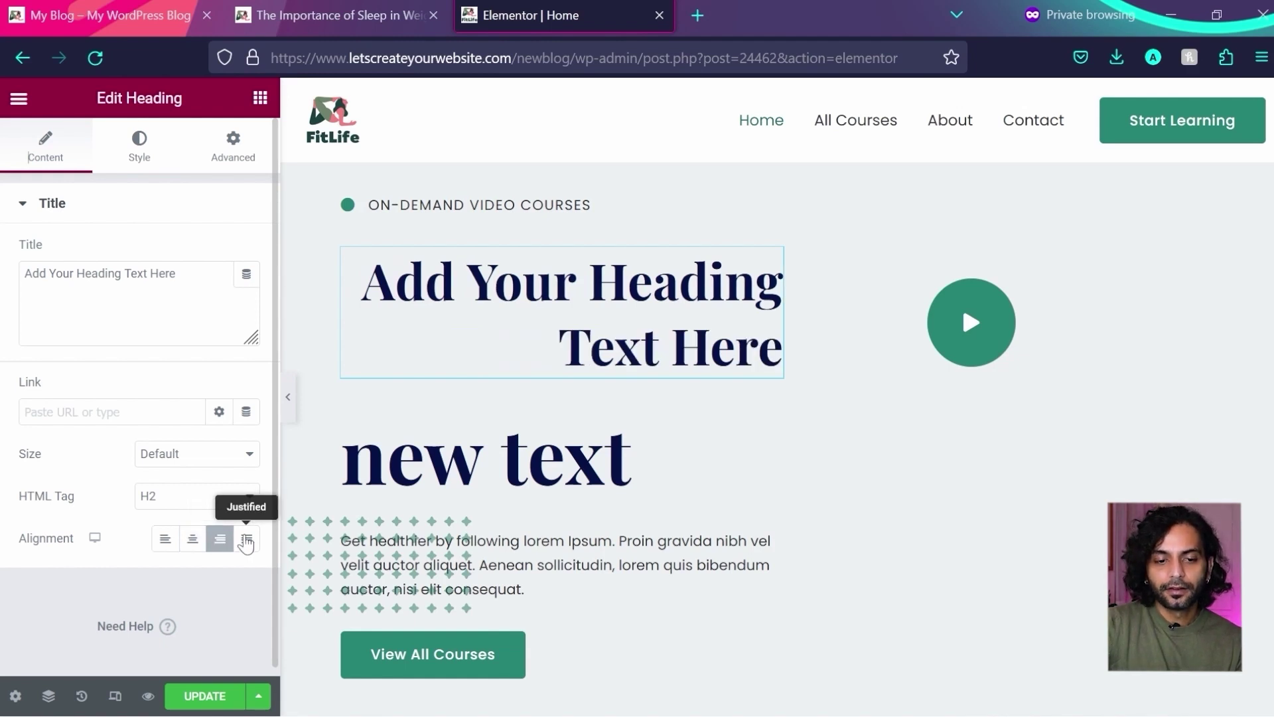
{"action": "left_click", "coordinate": [246, 540]}
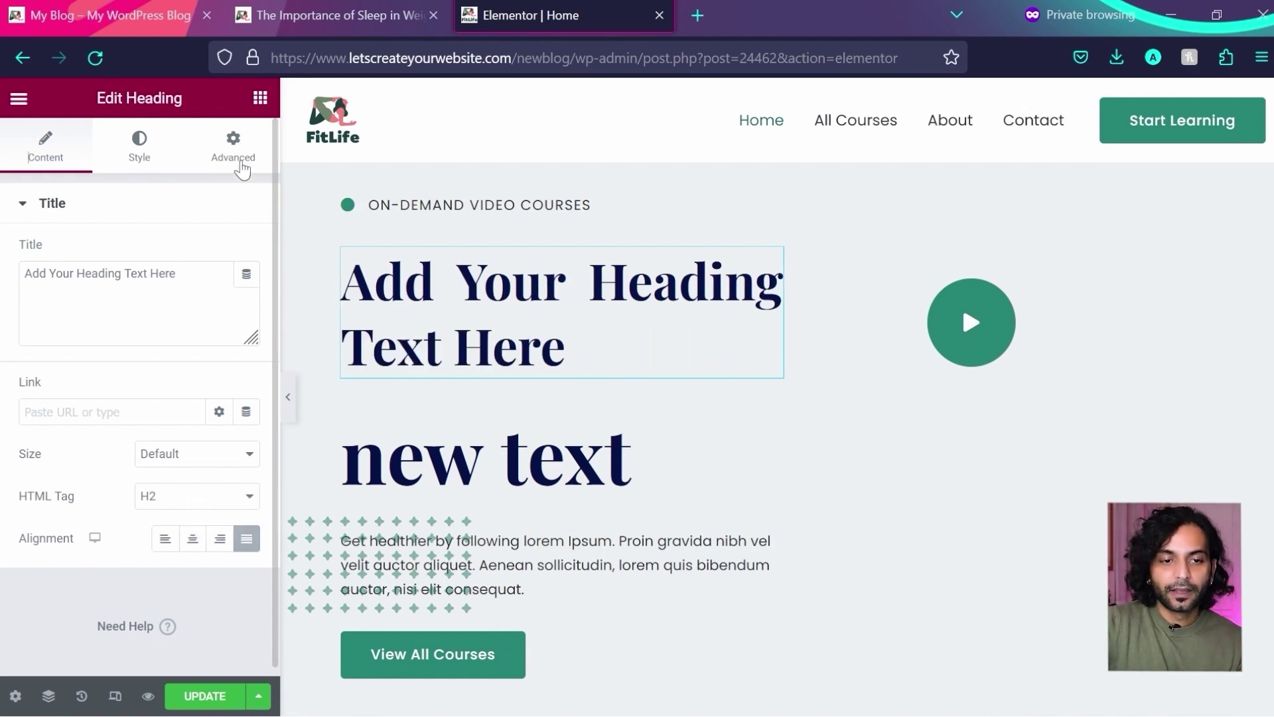
{"action": "left_click", "coordinate": [260, 100]}
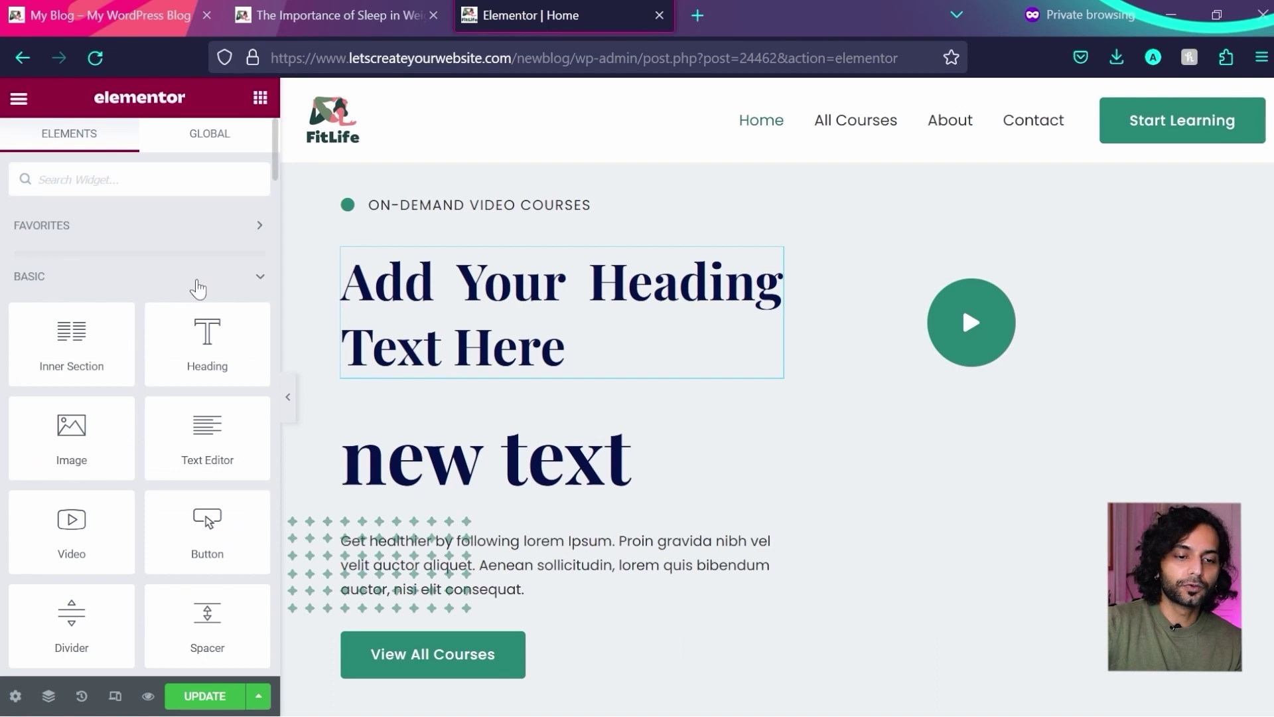
{"action": "scroll", "coordinate": [199, 279], "scroll_direction": "down", "scroll_amount": 3}
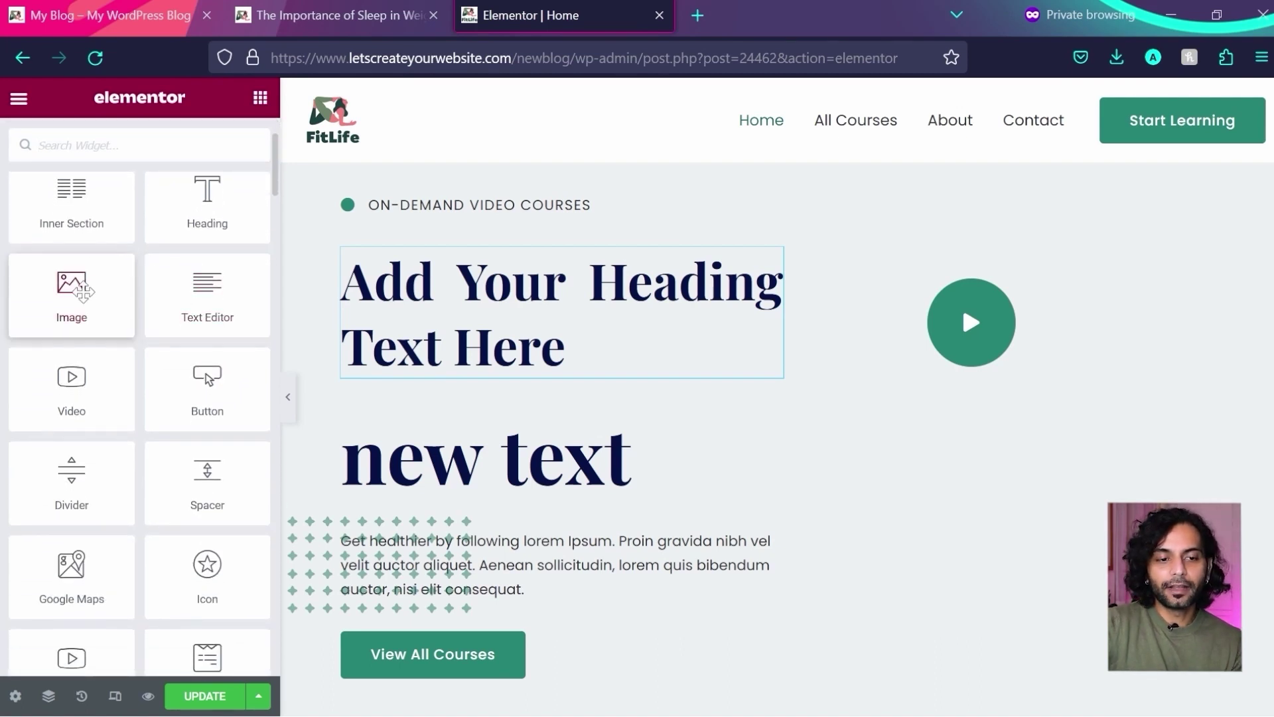
- Add an Image widget in the hero's right column showing the running-legs jogging photo
{"action": "left_click_drag", "start_coordinate": [81, 288], "coordinate": [995, 366]}
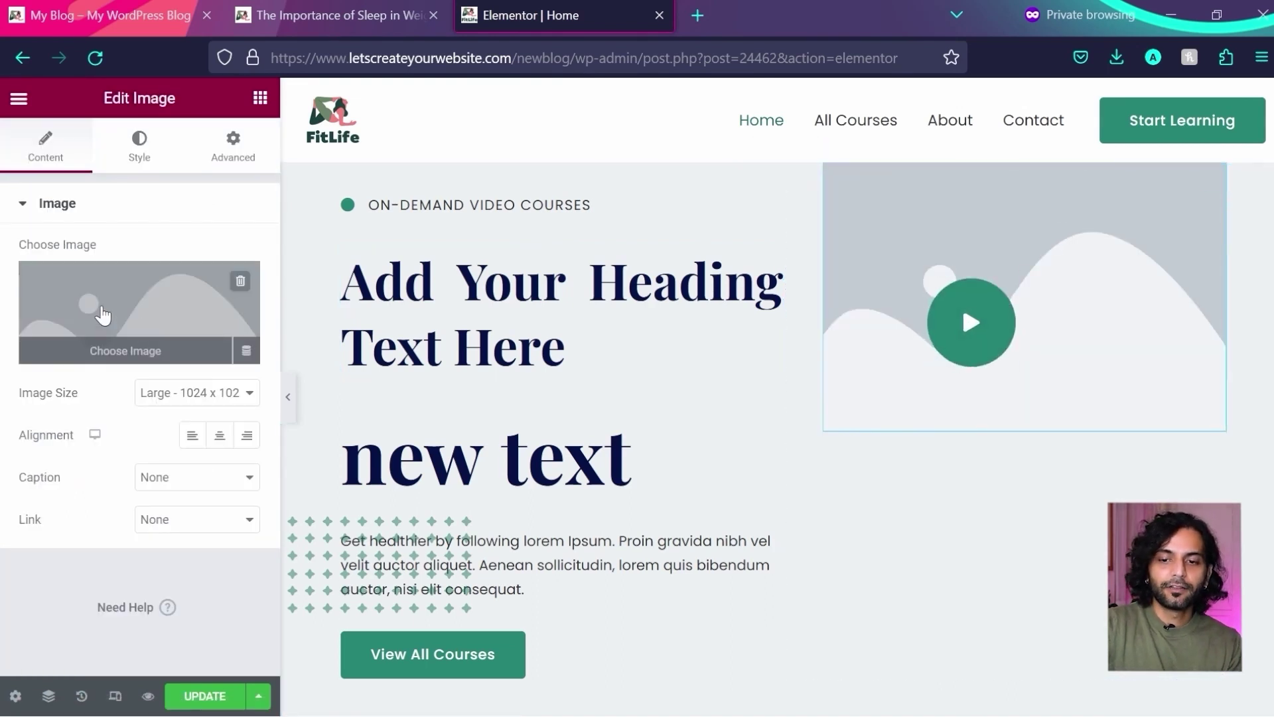
{"action": "left_click", "coordinate": [106, 314]}
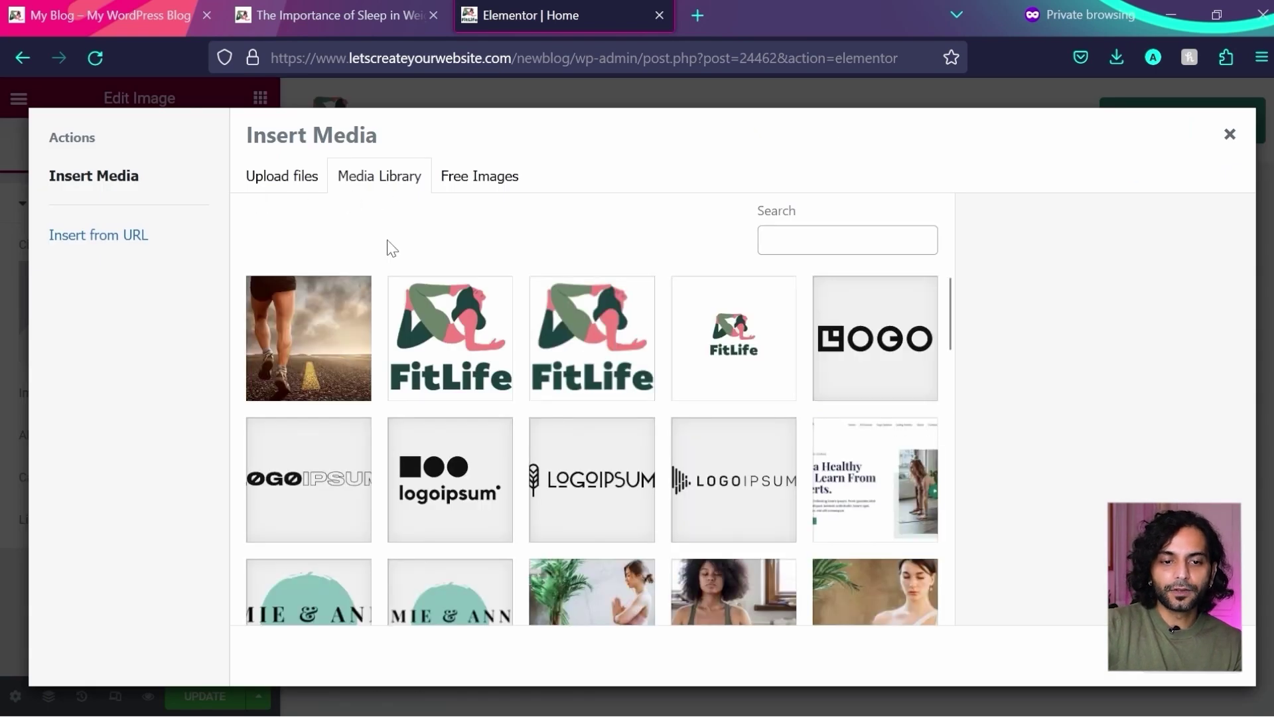
{"action": "left_click", "coordinate": [319, 323]}
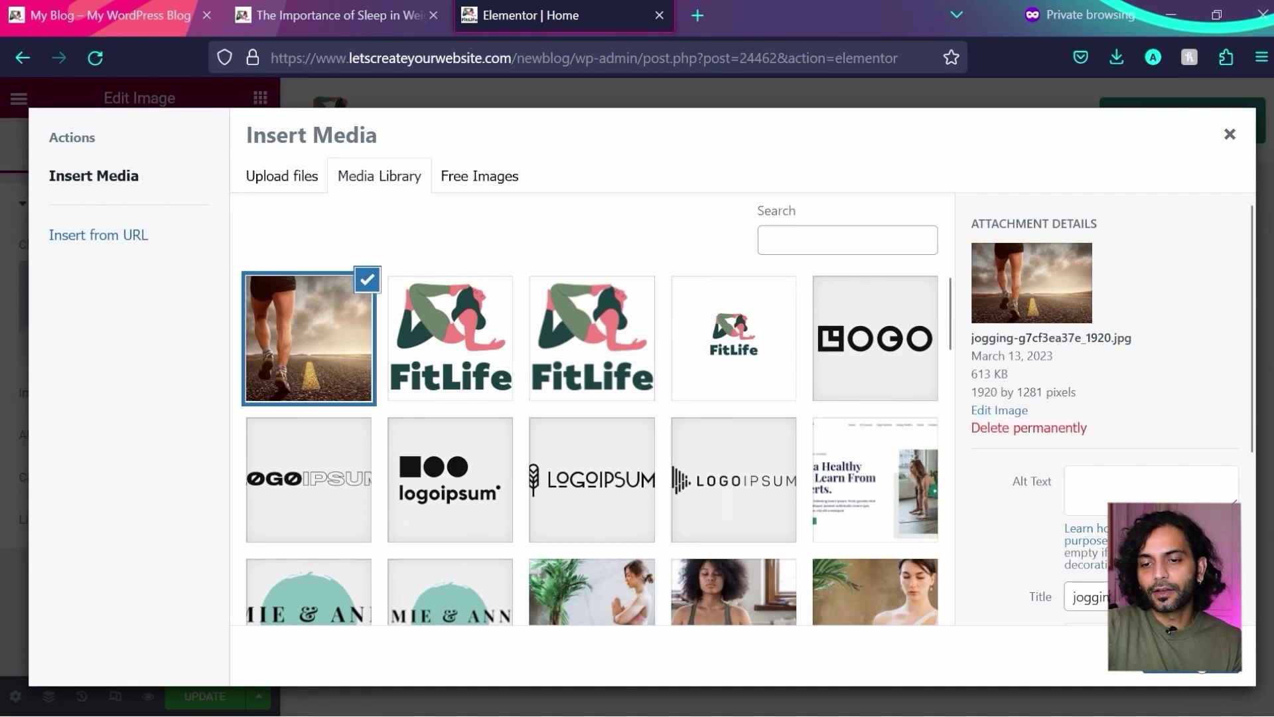
{"action": "left_click", "coordinate": [1192, 667]}
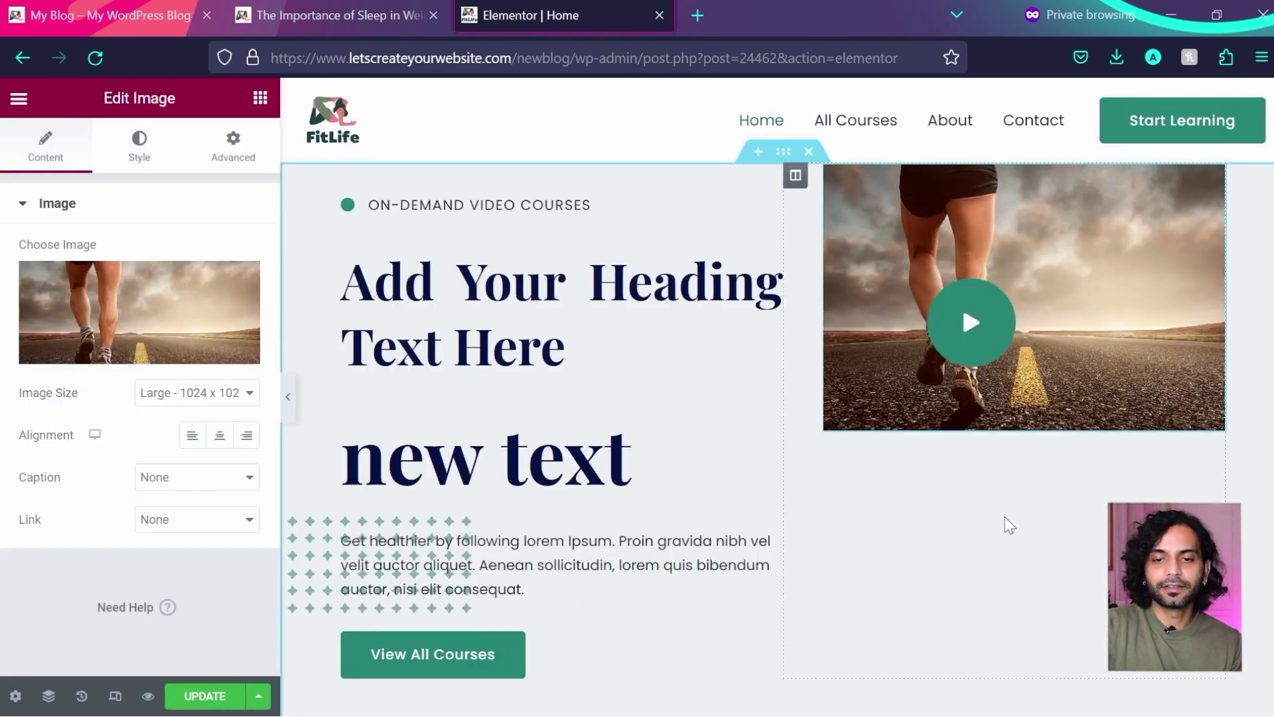
{"action": "scroll", "coordinate": [1005, 517], "scroll_direction": "down", "scroll_amount": 7}
{"action": "scroll", "coordinate": [575, 308], "scroll_direction": "down", "scroll_amount": 4}
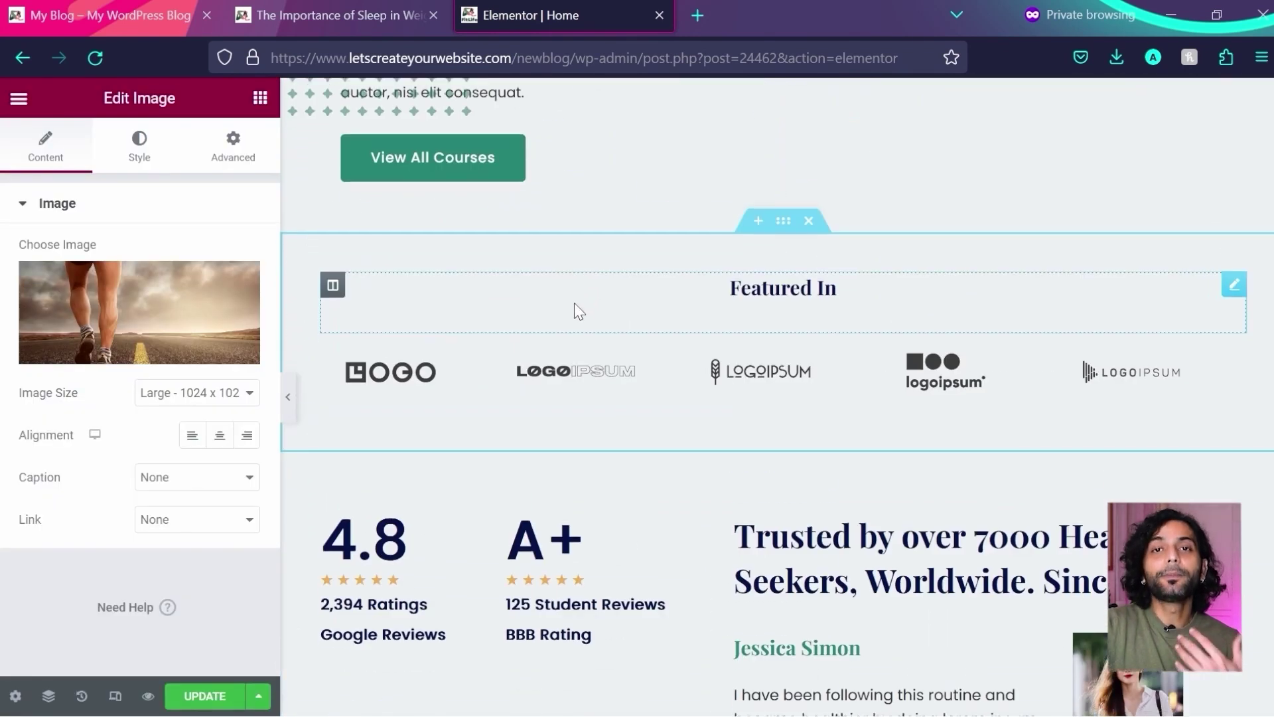
{"action": "scroll", "coordinate": [574, 312], "scroll_direction": "up", "scroll_amount": 5}
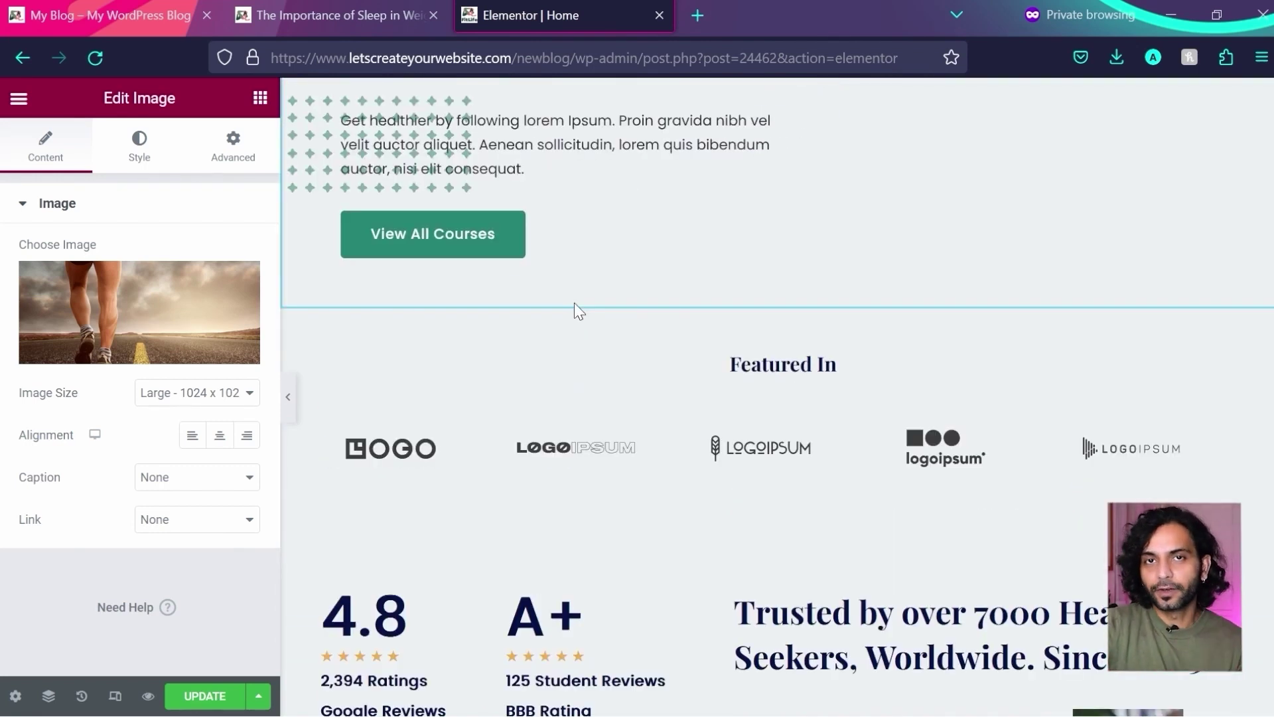
{"action": "scroll", "coordinate": [575, 305], "scroll_direction": "down", "scroll_amount": 3}
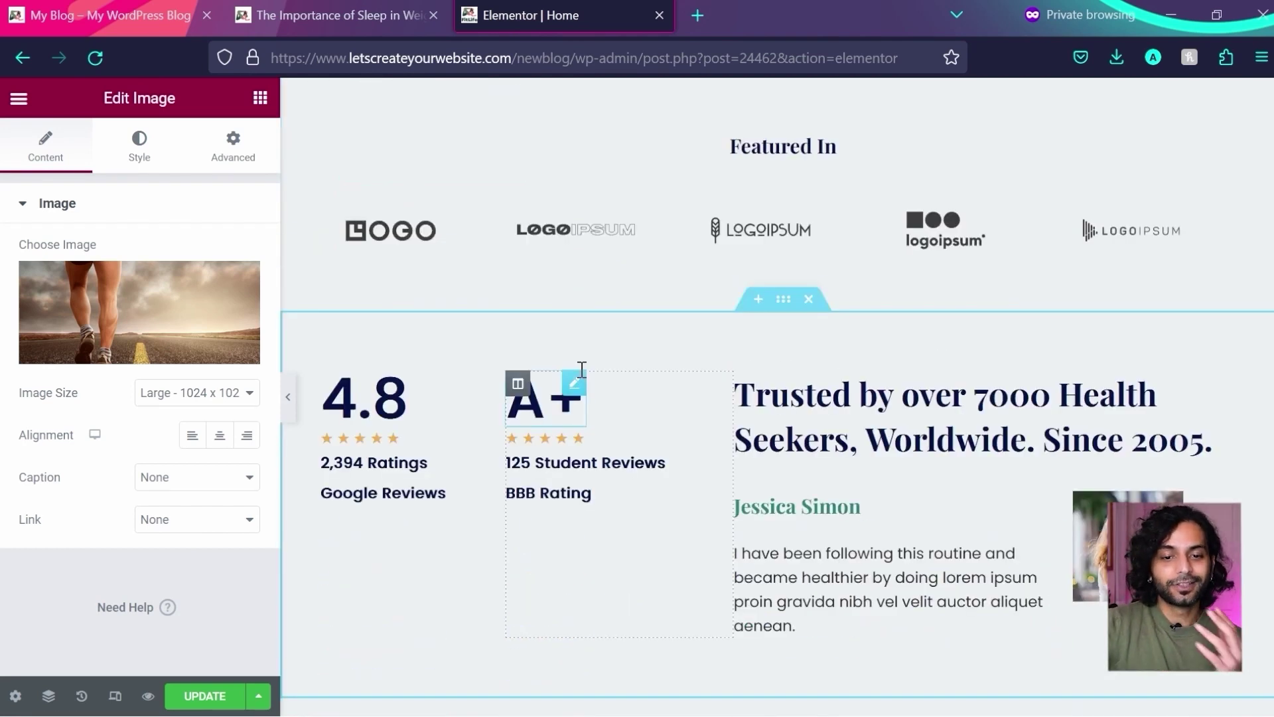
{"action": "scroll", "coordinate": [581, 369], "scroll_direction": "up", "scroll_amount": 10}
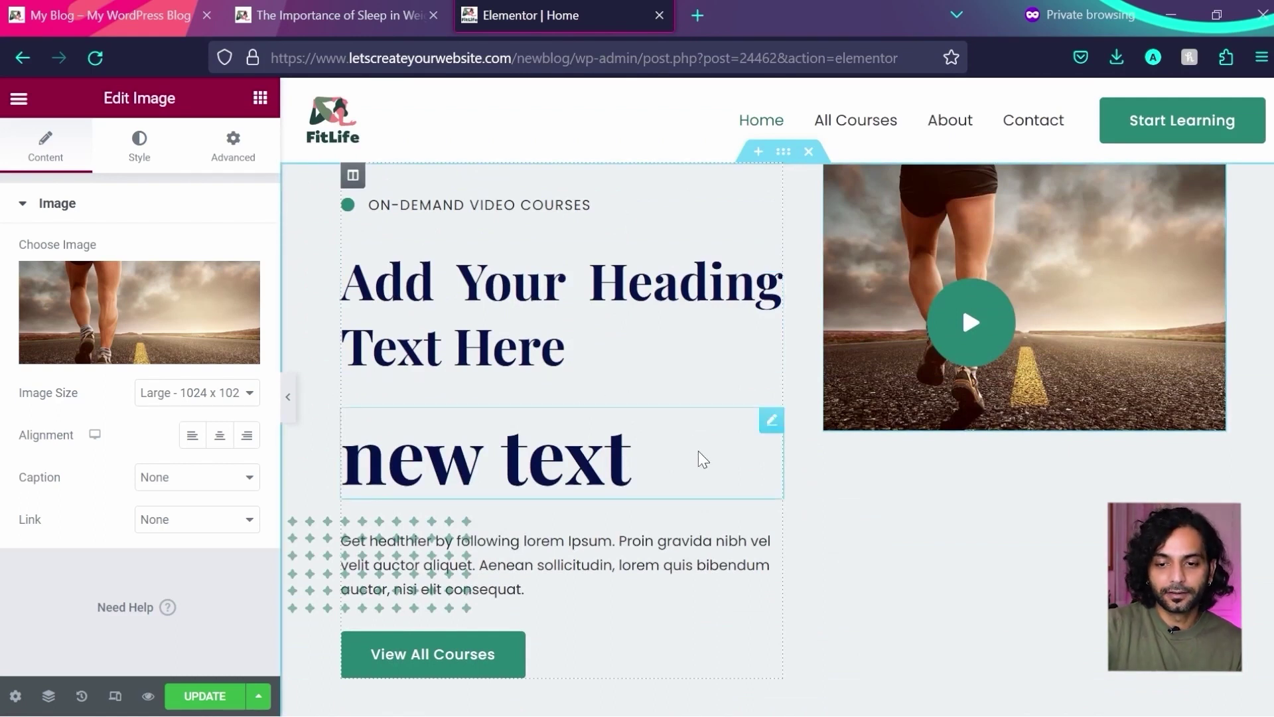
{"action": "scroll", "coordinate": [698, 452], "scroll_direction": "down", "scroll_amount": 2}
{"action": "left_click", "coordinate": [261, 100]}
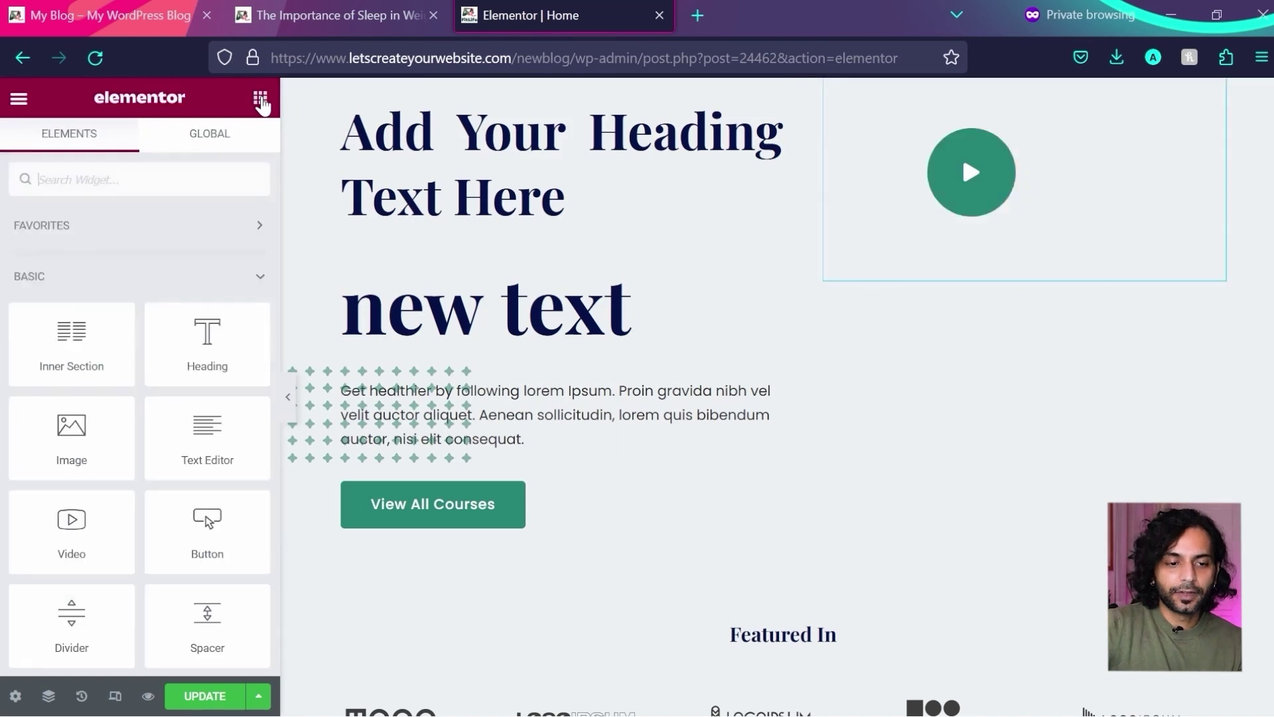
{"action": "scroll", "coordinate": [141, 398], "scroll_direction": "down", "scroll_amount": 3}
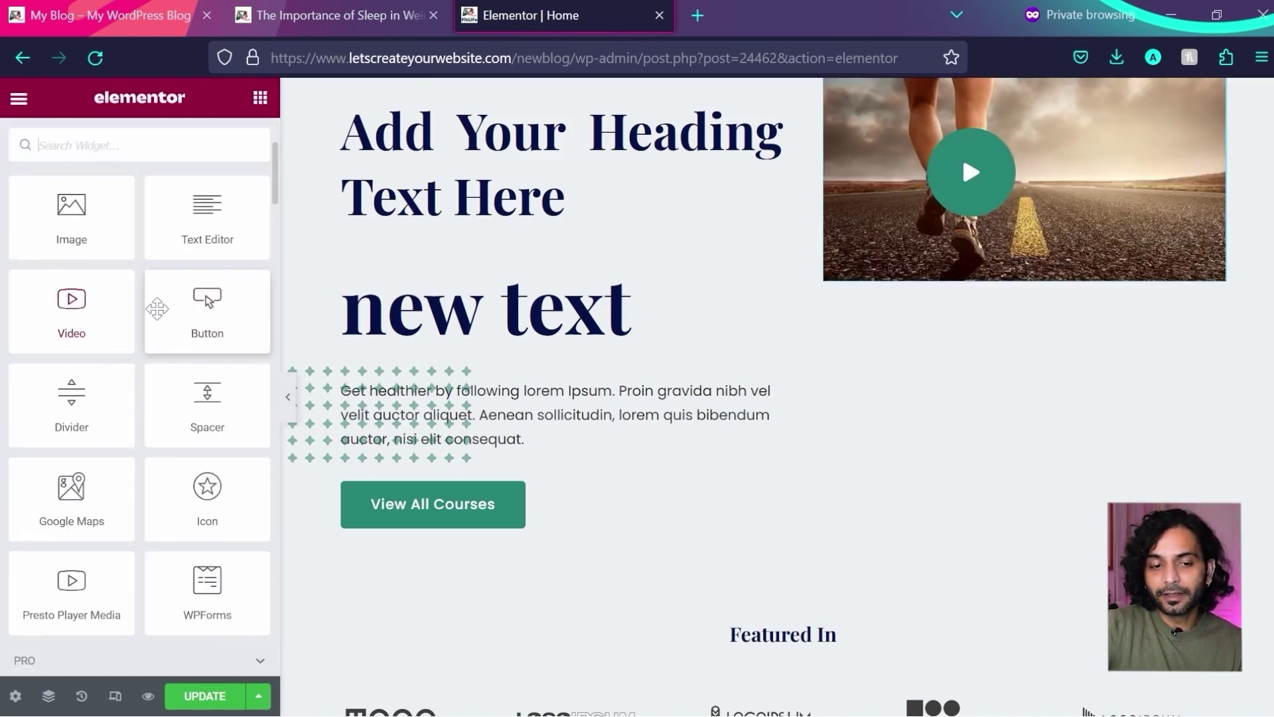
{"action": "scroll", "coordinate": [201, 319], "scroll_direction": "down", "scroll_amount": 3}
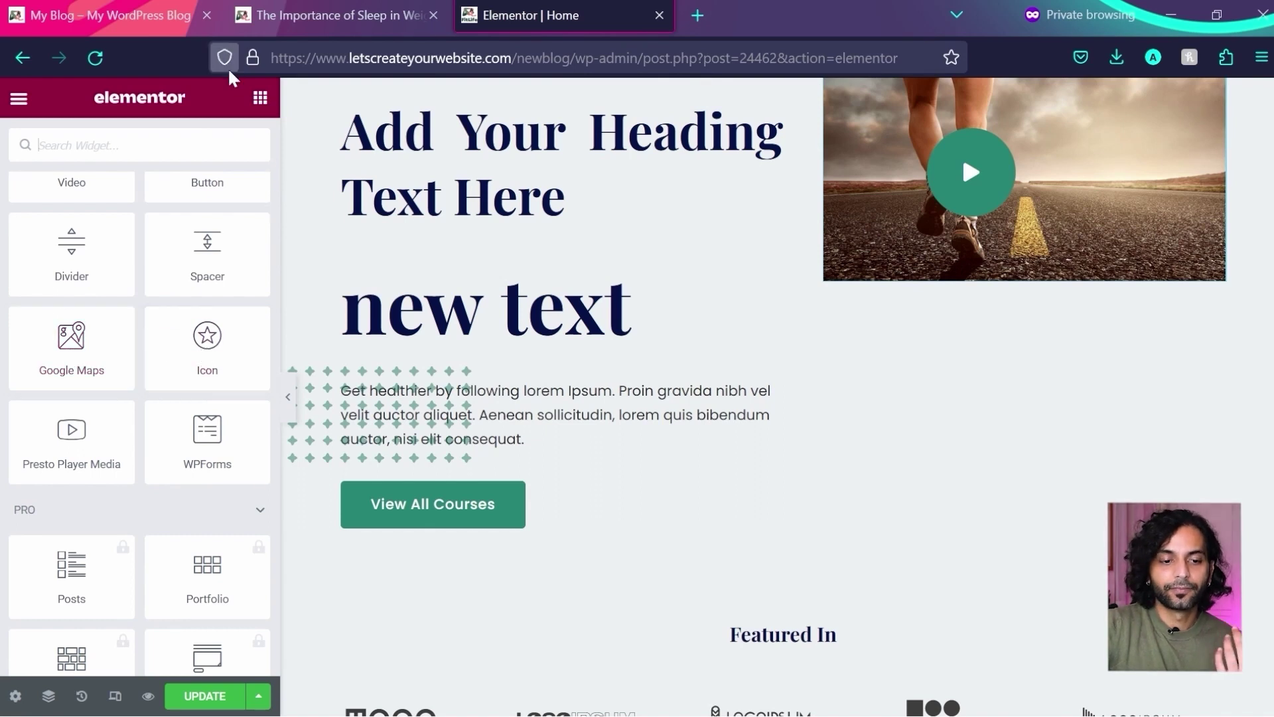
{"action": "scroll", "coordinate": [162, 415], "scroll_direction": "down", "scroll_amount": 5}
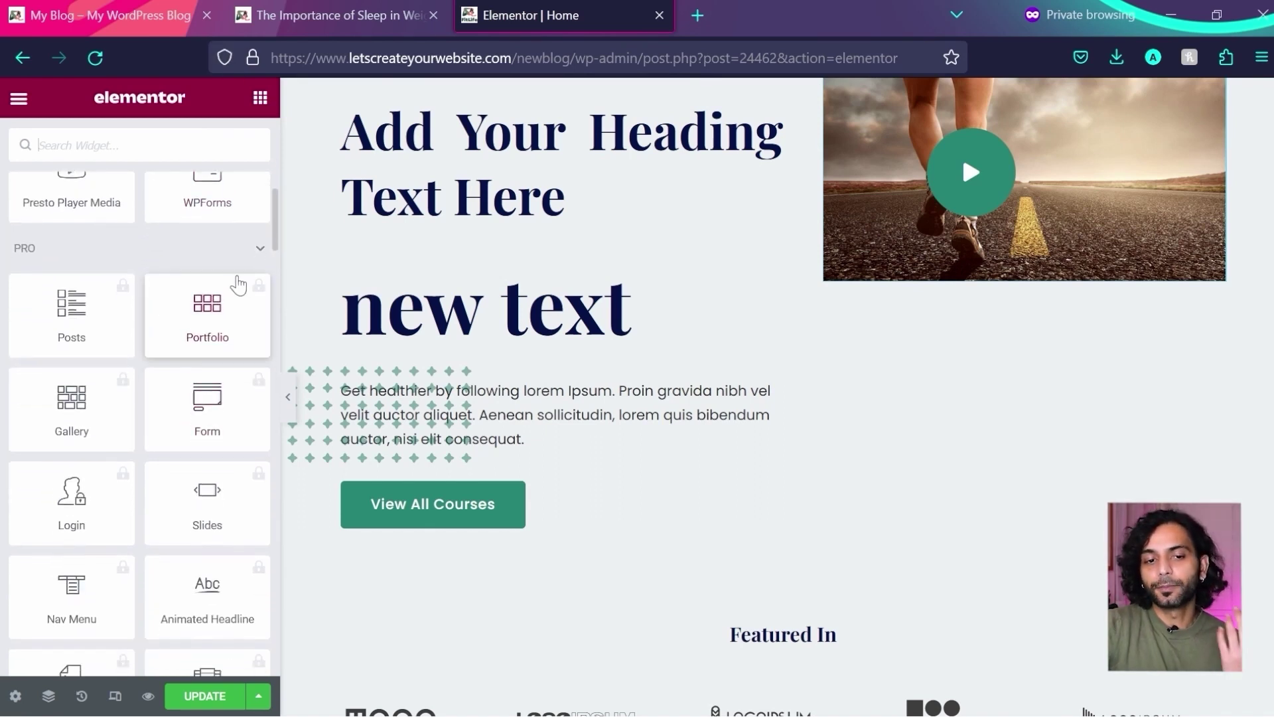
- Collapse the PRO, SITE and WOOCOMMERCE categories and scroll down to the Premium Addons widgets
{"action": "left_click", "coordinate": [261, 250]}
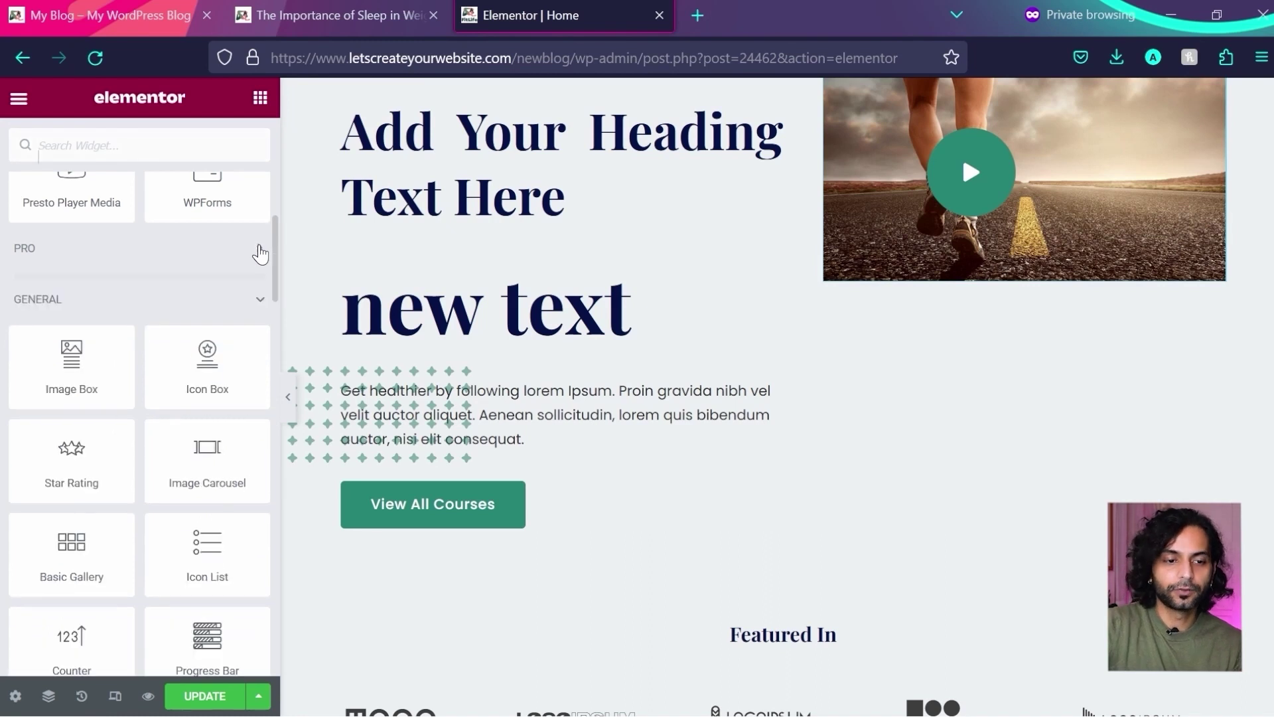
{"action": "scroll", "coordinate": [176, 298], "scroll_direction": "down", "scroll_amount": 4}
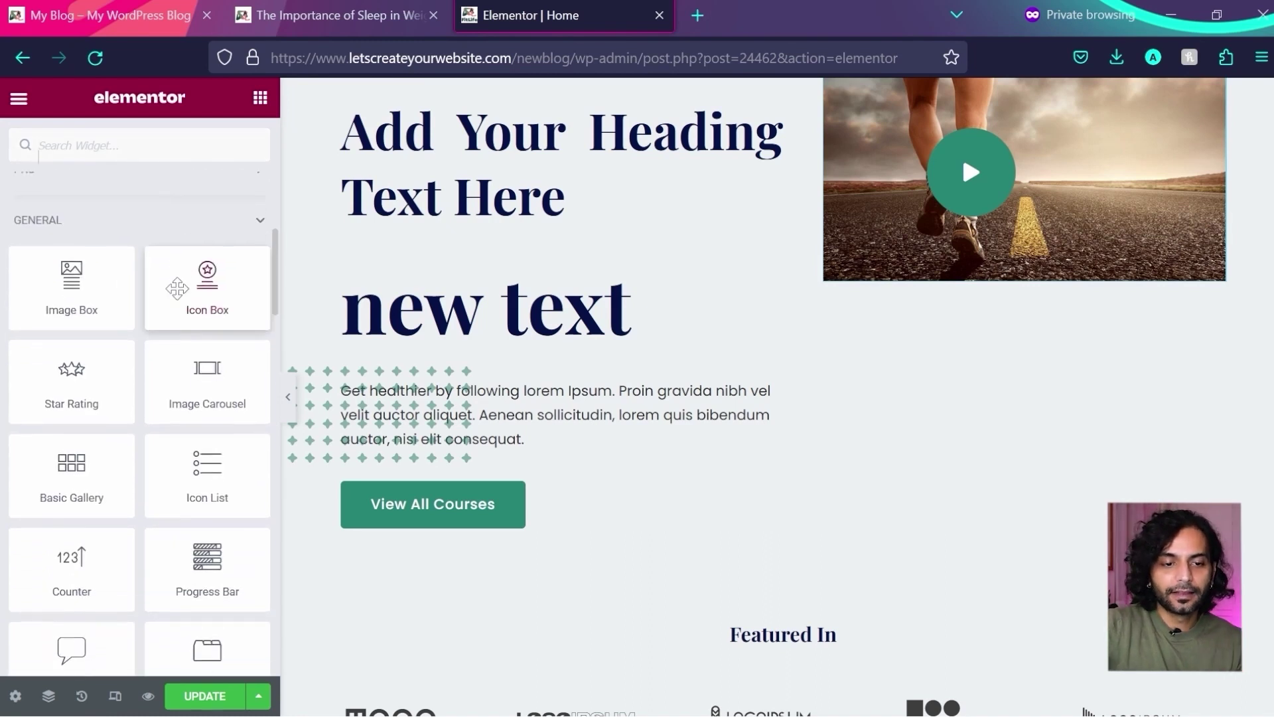
{"action": "scroll", "coordinate": [178, 292], "scroll_direction": "down", "scroll_amount": 2}
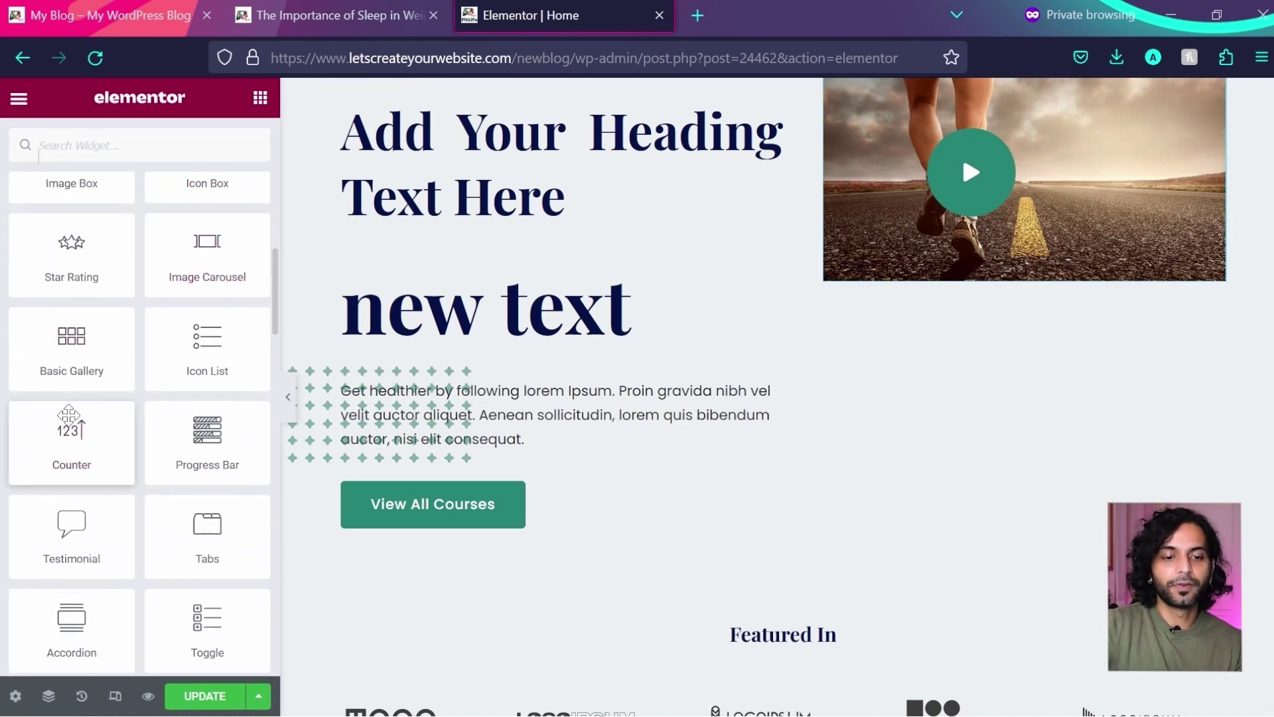
{"action": "scroll", "coordinate": [94, 468], "scroll_direction": "down", "scroll_amount": 3}
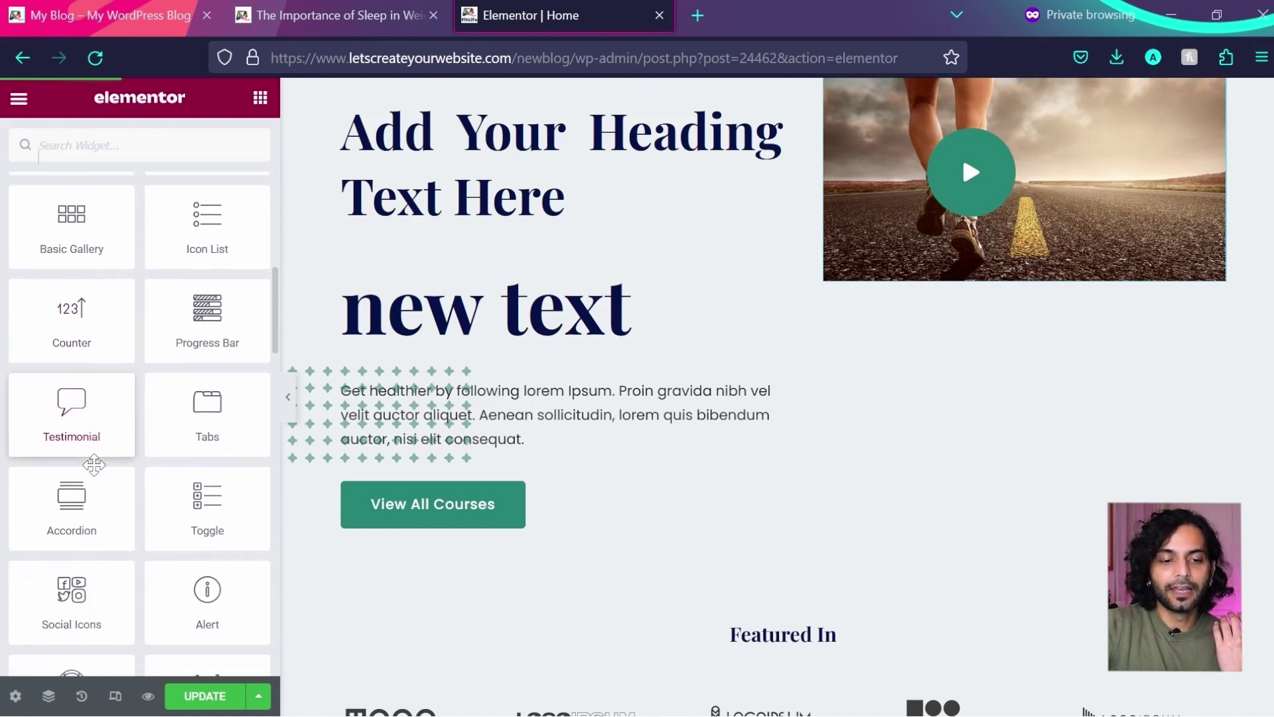
{"action": "scroll", "coordinate": [94, 464], "scroll_direction": "down", "scroll_amount": 3}
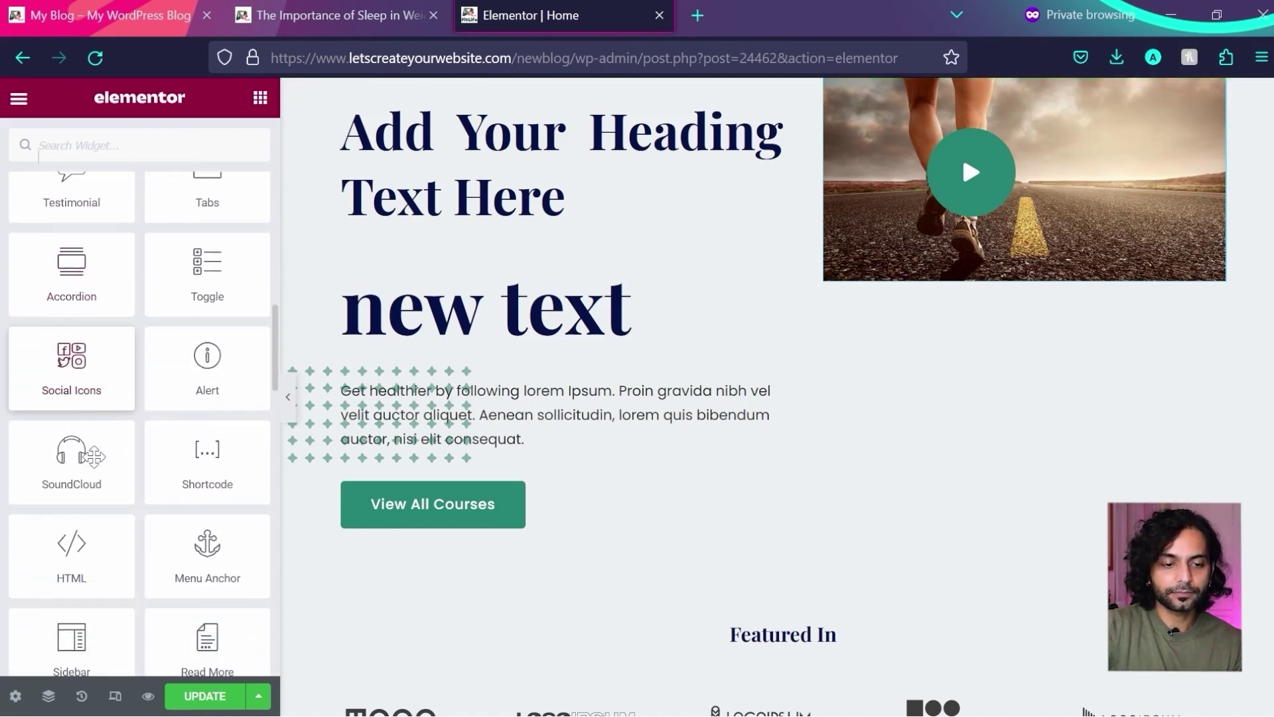
{"action": "scroll", "coordinate": [93, 457], "scroll_direction": "down", "scroll_amount": 9}
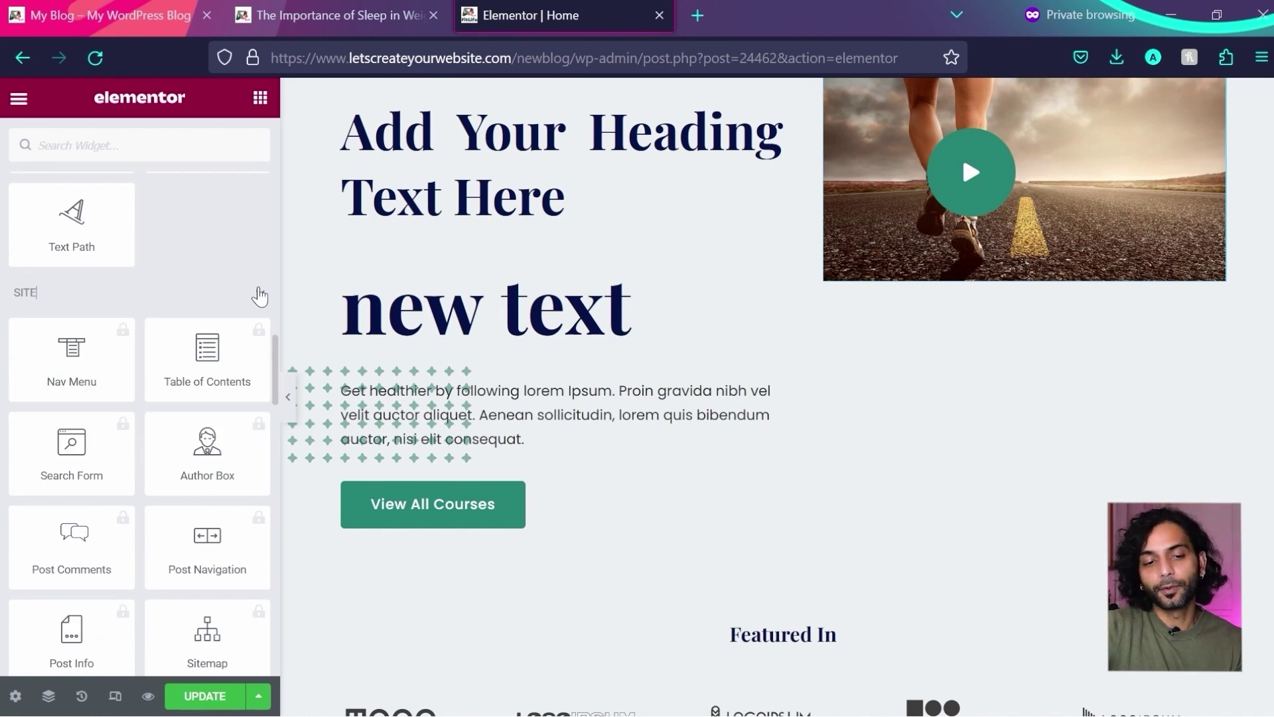
{"action": "left_click", "coordinate": [260, 294]}
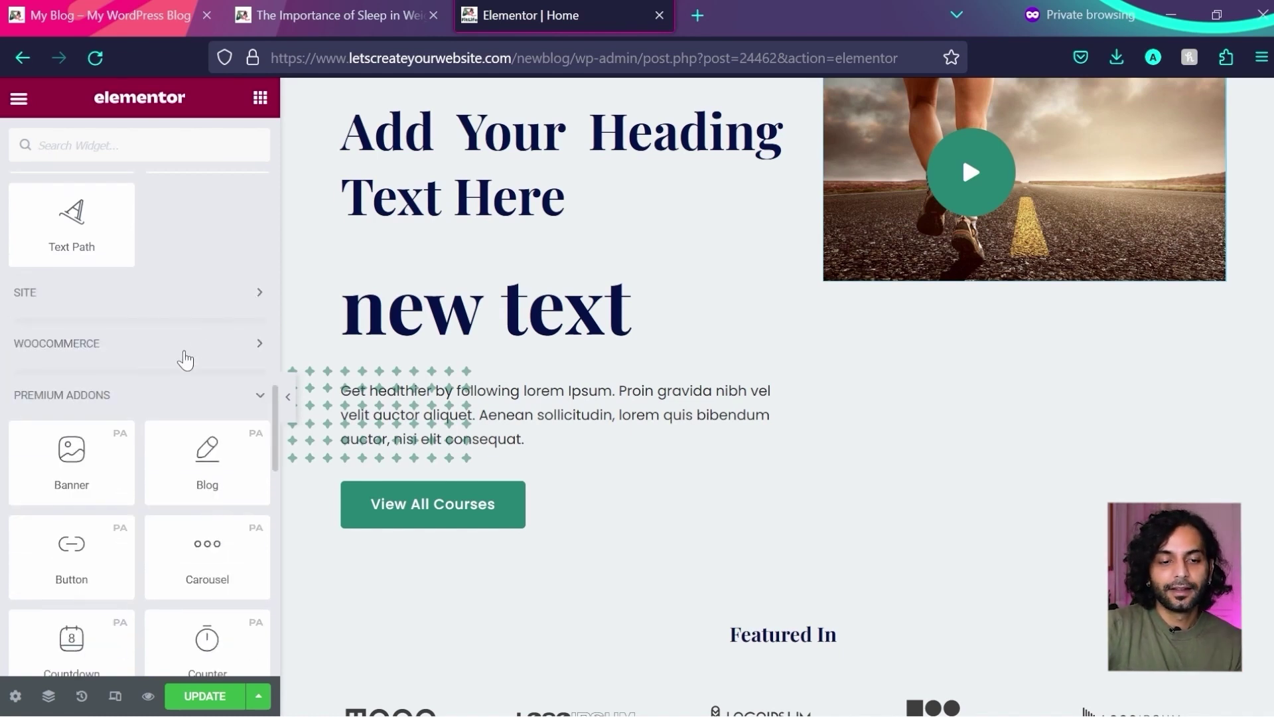
{"action": "left_click", "coordinate": [257, 345]}
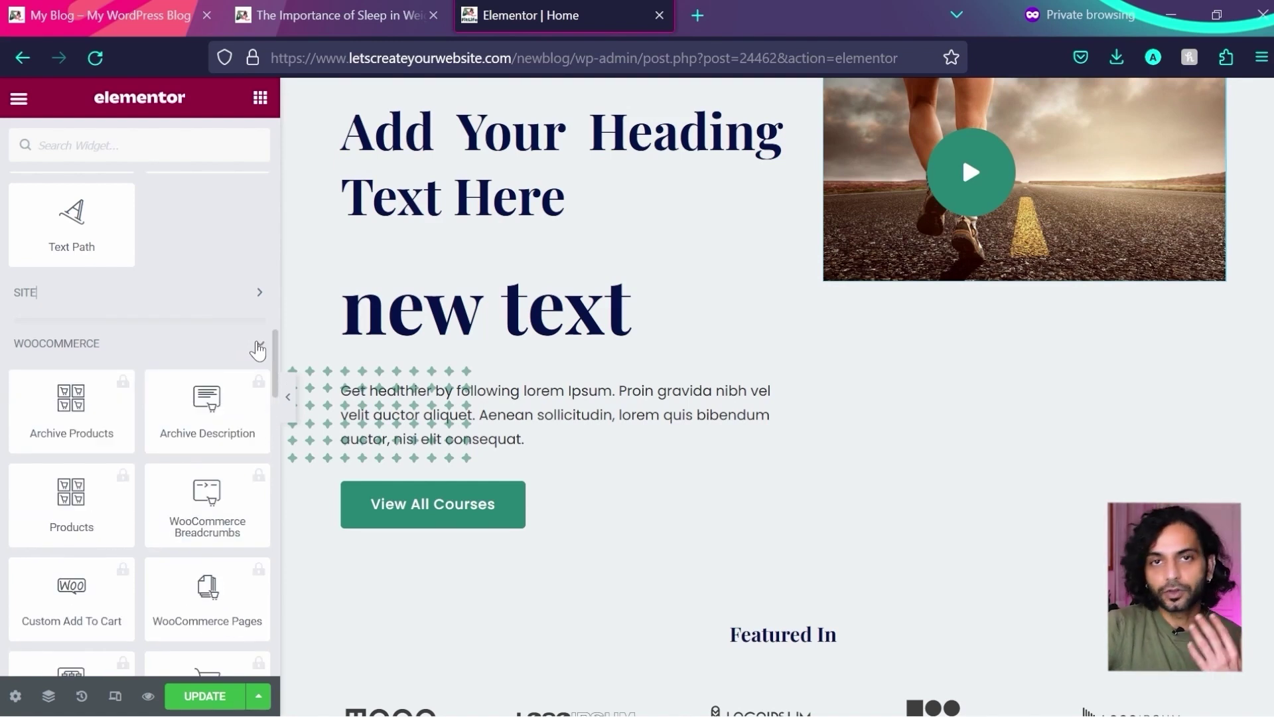
{"action": "left_click", "coordinate": [257, 347]}
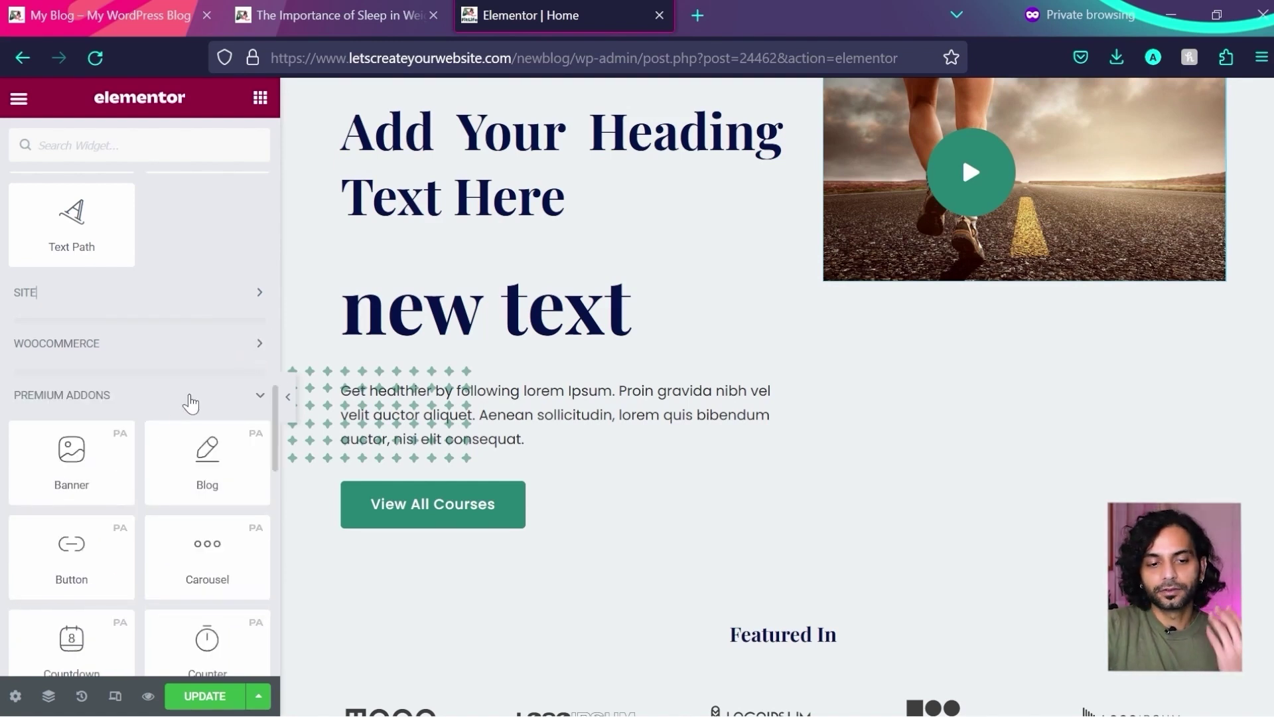
{"action": "scroll", "coordinate": [169, 390], "scroll_direction": "down", "scroll_amount": 1}
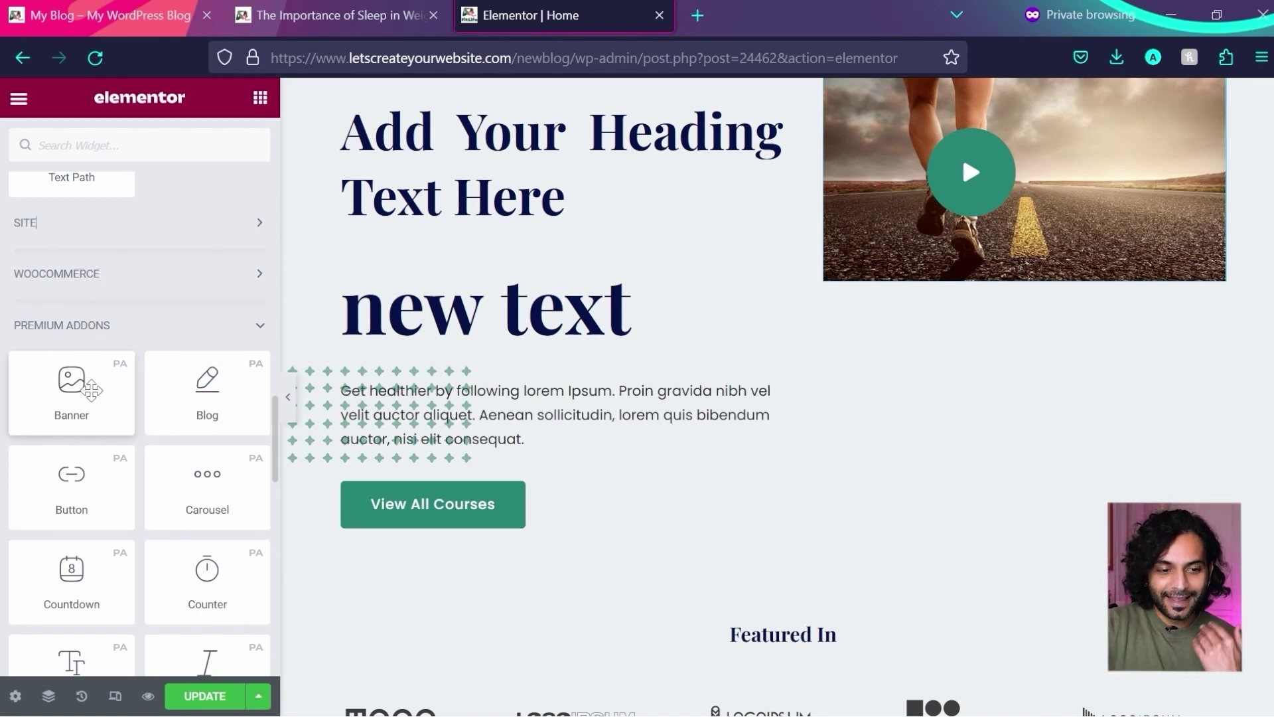
{"action": "scroll", "coordinate": [104, 458], "scroll_direction": "down", "scroll_amount": 1}
{"action": "scroll", "coordinate": [105, 458], "scroll_direction": "down", "scroll_amount": 2}
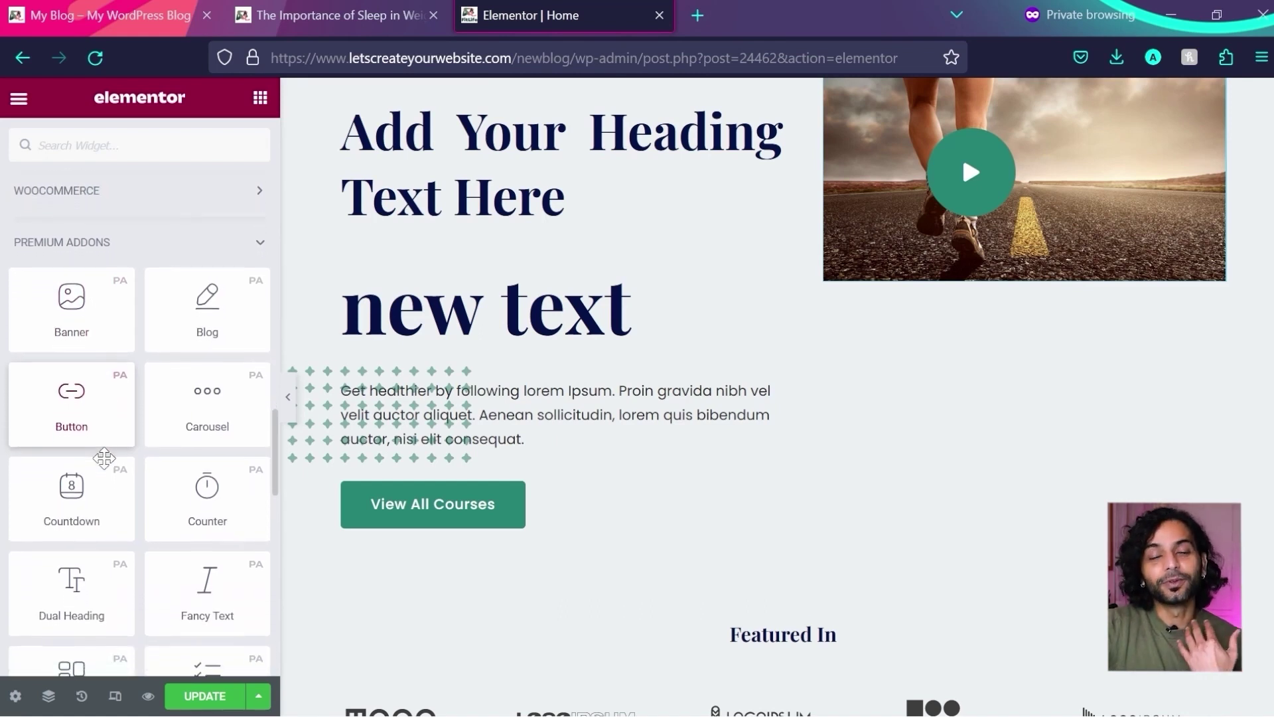
{"action": "scroll", "coordinate": [104, 458], "scroll_direction": "down", "scroll_amount": 3}
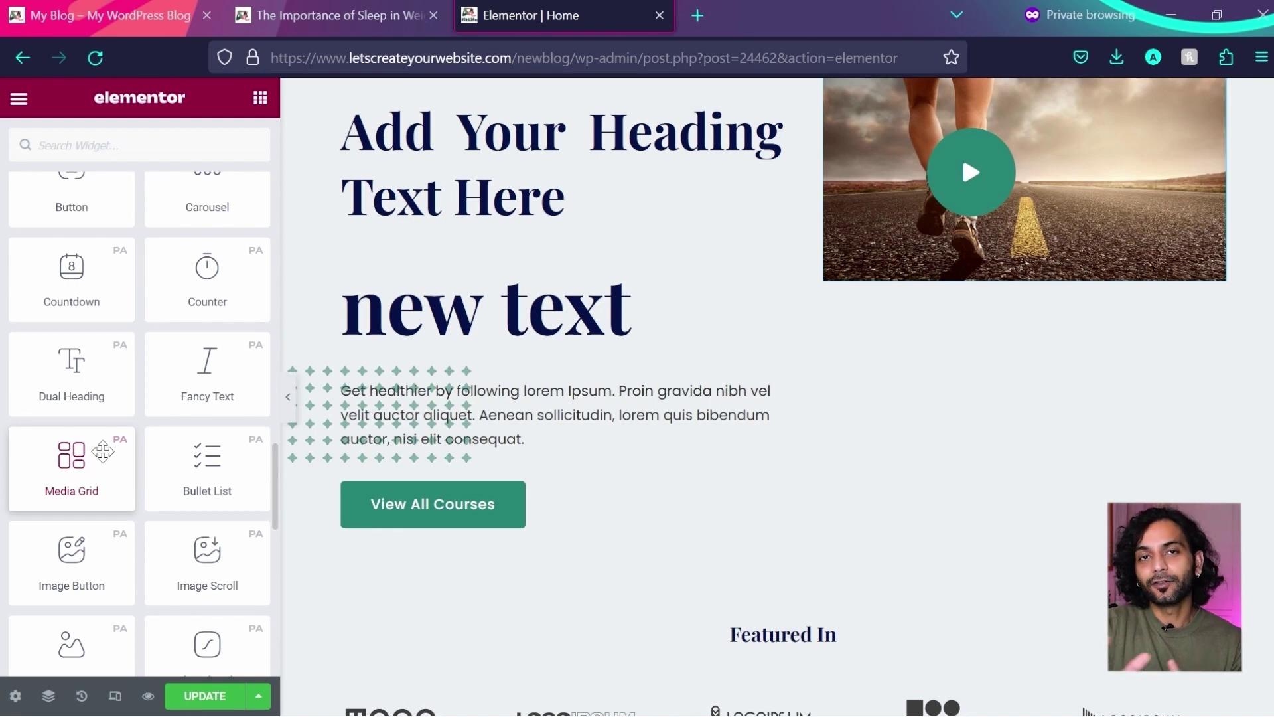
- Delete the hero section holding the 'new text' heading from the homepage
{"action": "scroll", "coordinate": [636, 334], "scroll_direction": "up", "scroll_amount": 2}
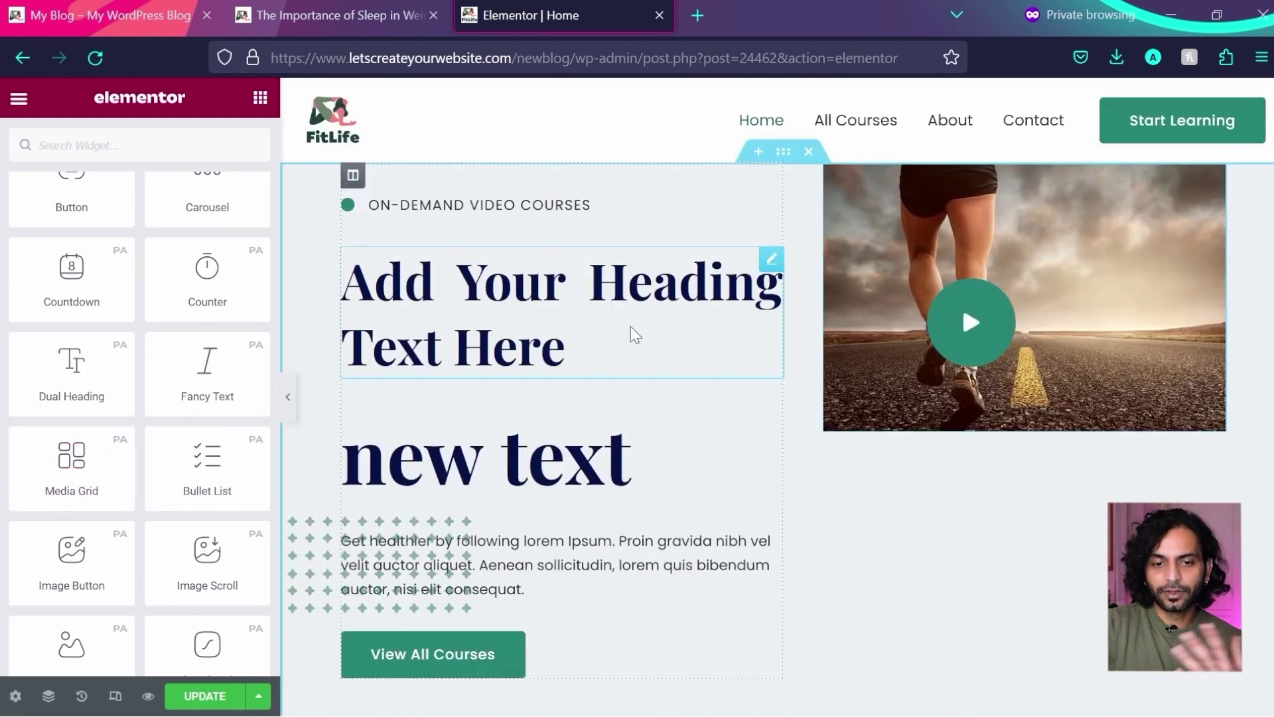
{"action": "scroll", "coordinate": [632, 328], "scroll_direction": "down", "scroll_amount": 5}
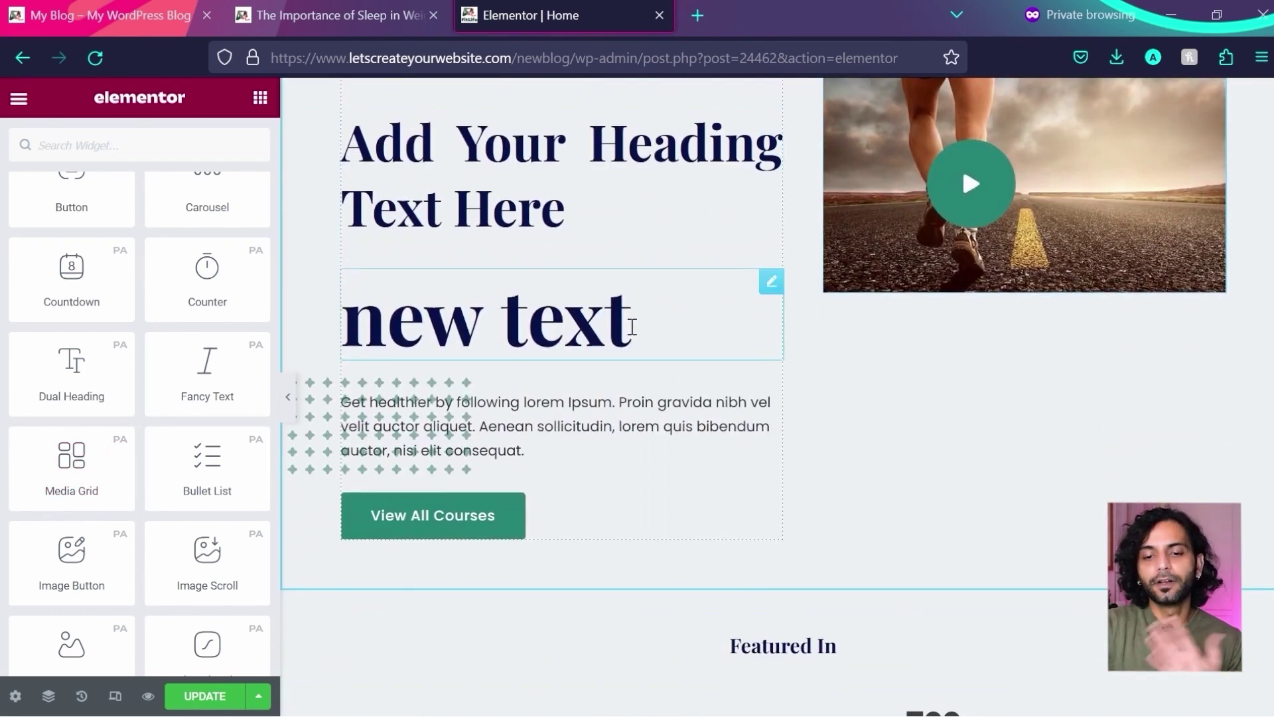
{"action": "scroll", "coordinate": [632, 326], "scroll_direction": "down", "scroll_amount": 3}
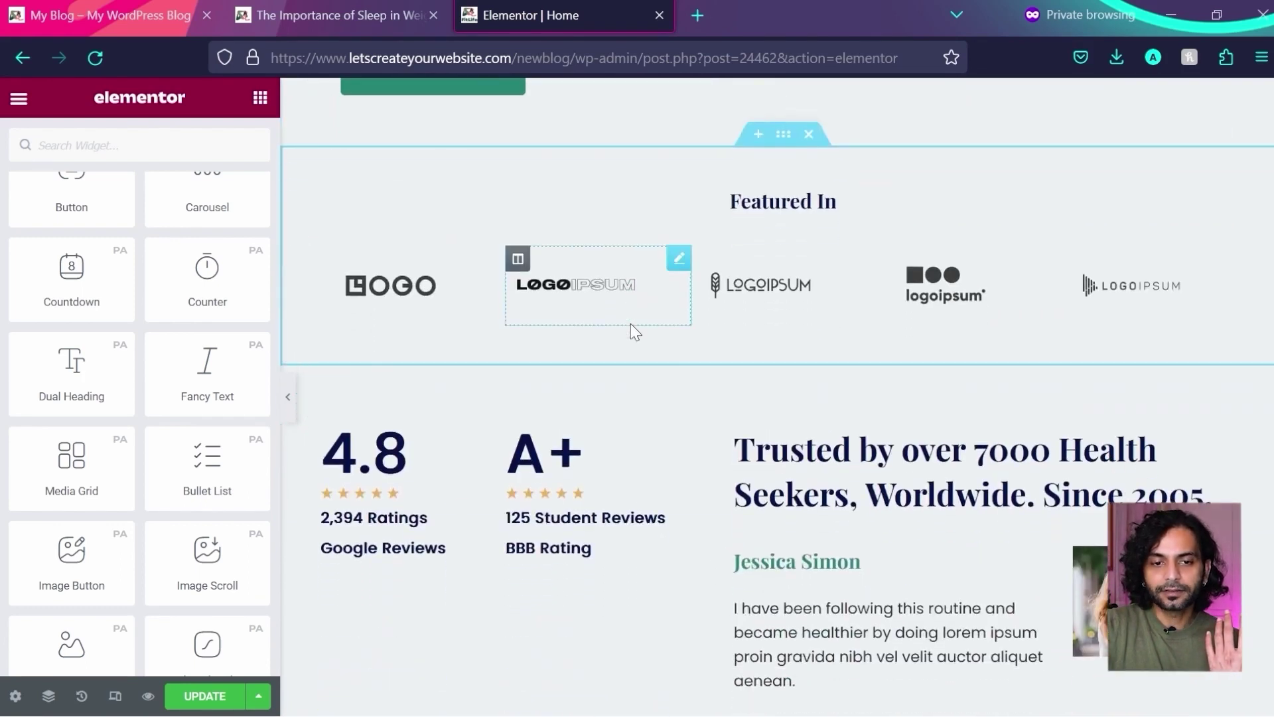
{"action": "scroll", "coordinate": [632, 329], "scroll_direction": "up", "scroll_amount": 6}
{"action": "scroll", "coordinate": [630, 324], "scroll_direction": "up", "scroll_amount": 3}
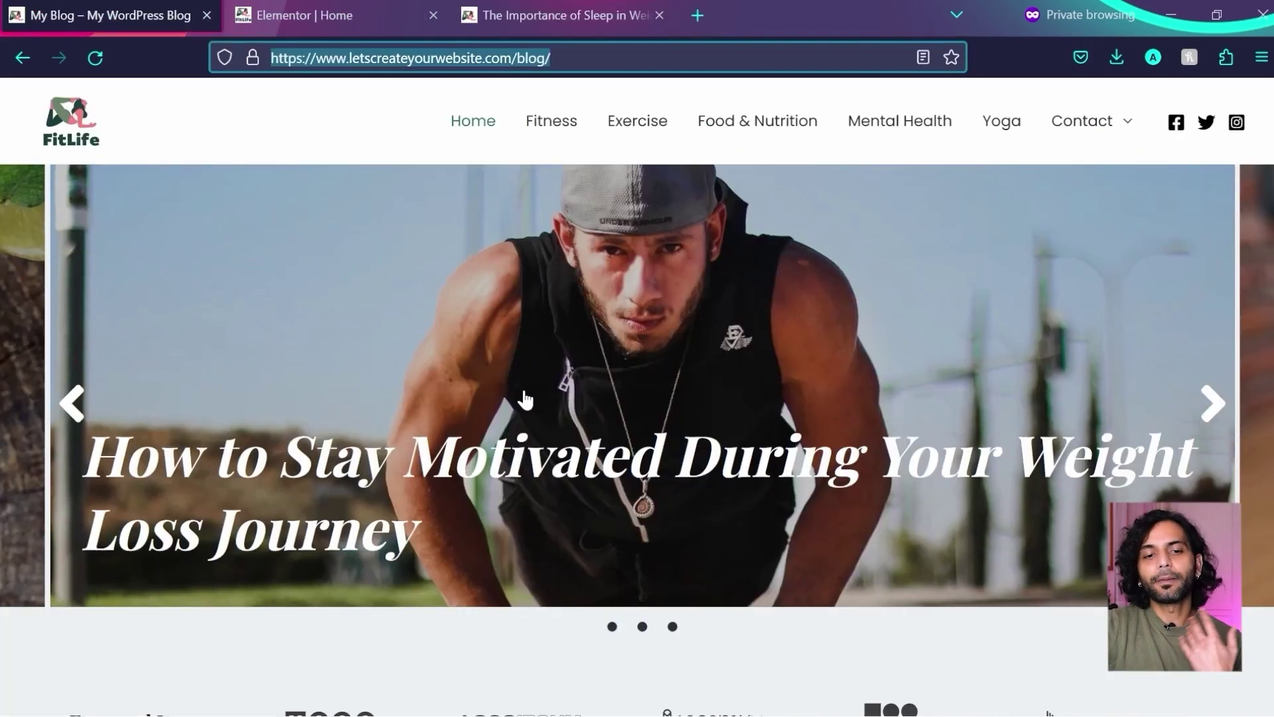
{"action": "left_click", "coordinate": [334, 5]}
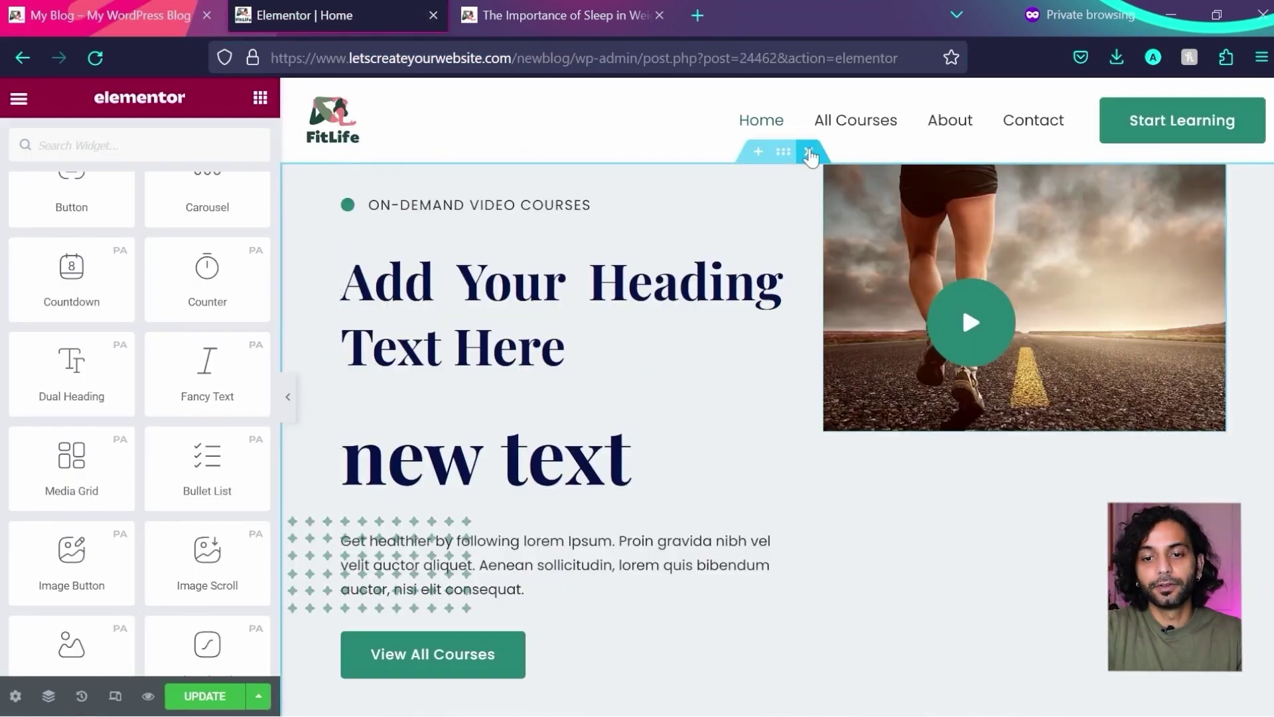
{"action": "left_click", "coordinate": [810, 156]}
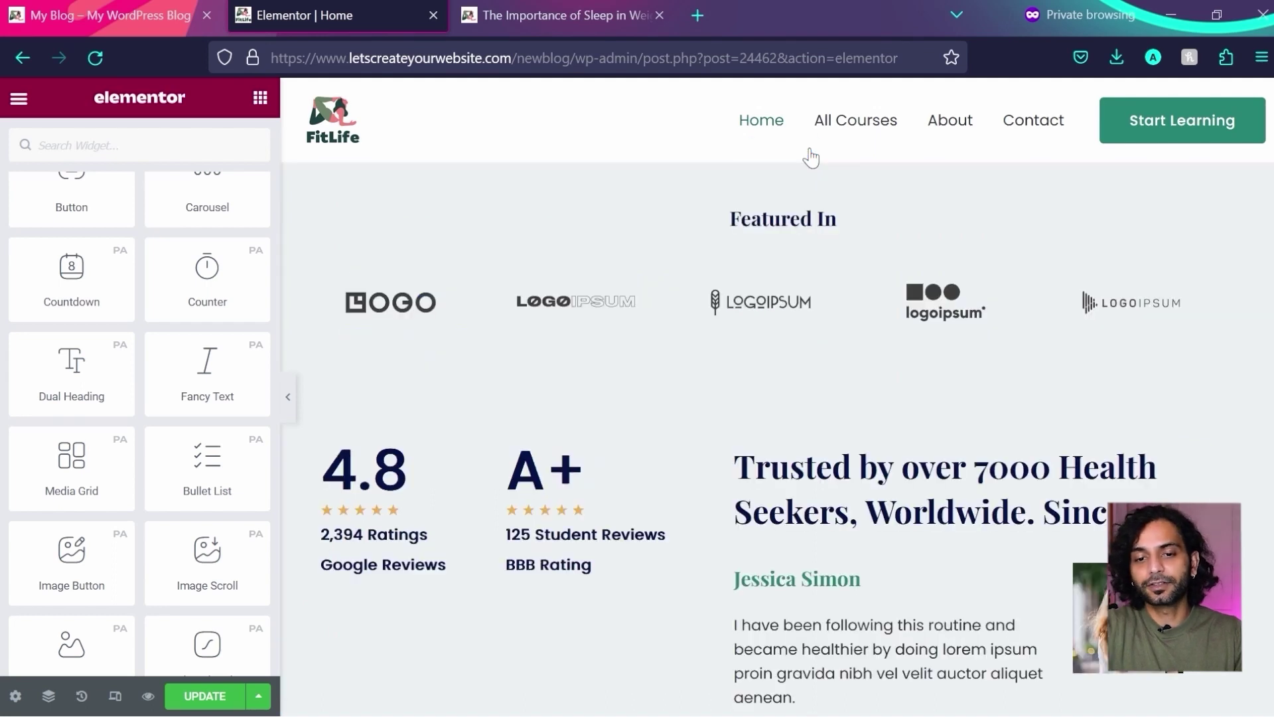
- Compare the edited homepage against the live blog page, flipping between the two tabs
{"action": "left_click", "coordinate": [106, 15]}
{"action": "scroll", "coordinate": [547, 266], "scroll_direction": "down", "scroll_amount": 4}
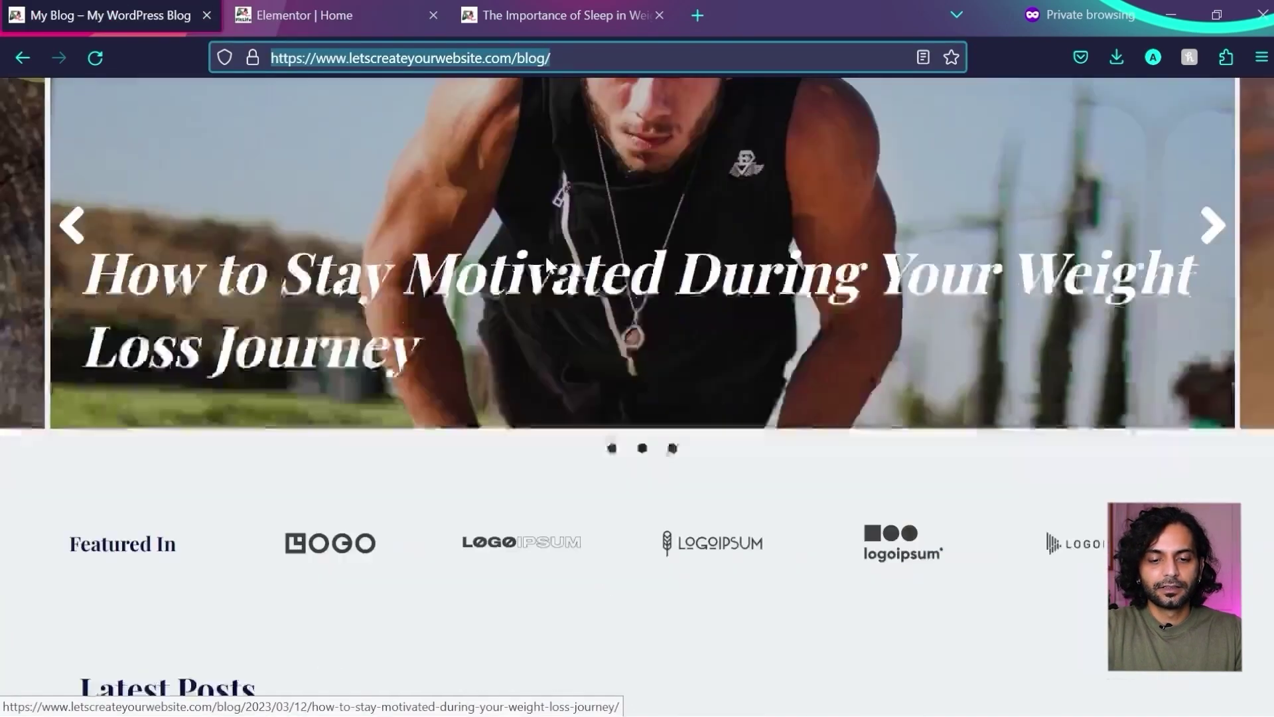
{"action": "left_click", "coordinate": [309, 7]}
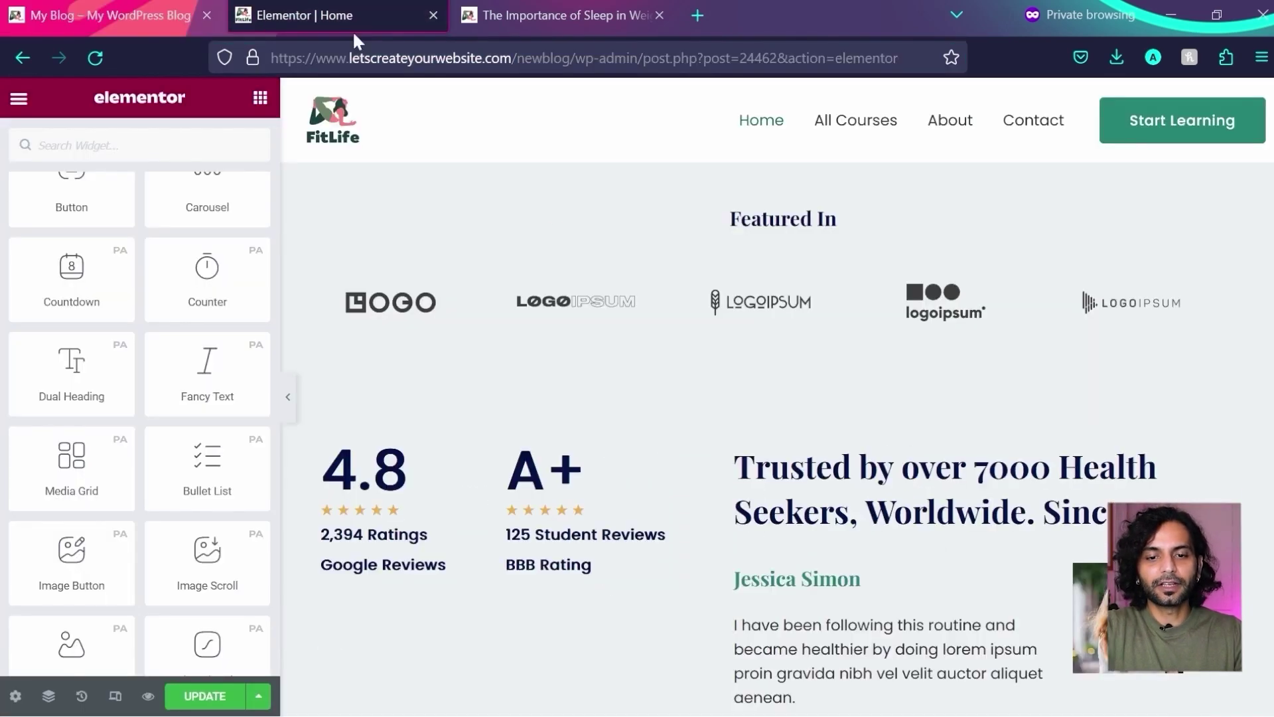
{"action": "scroll", "coordinate": [710, 278], "scroll_direction": "down", "scroll_amount": 4}
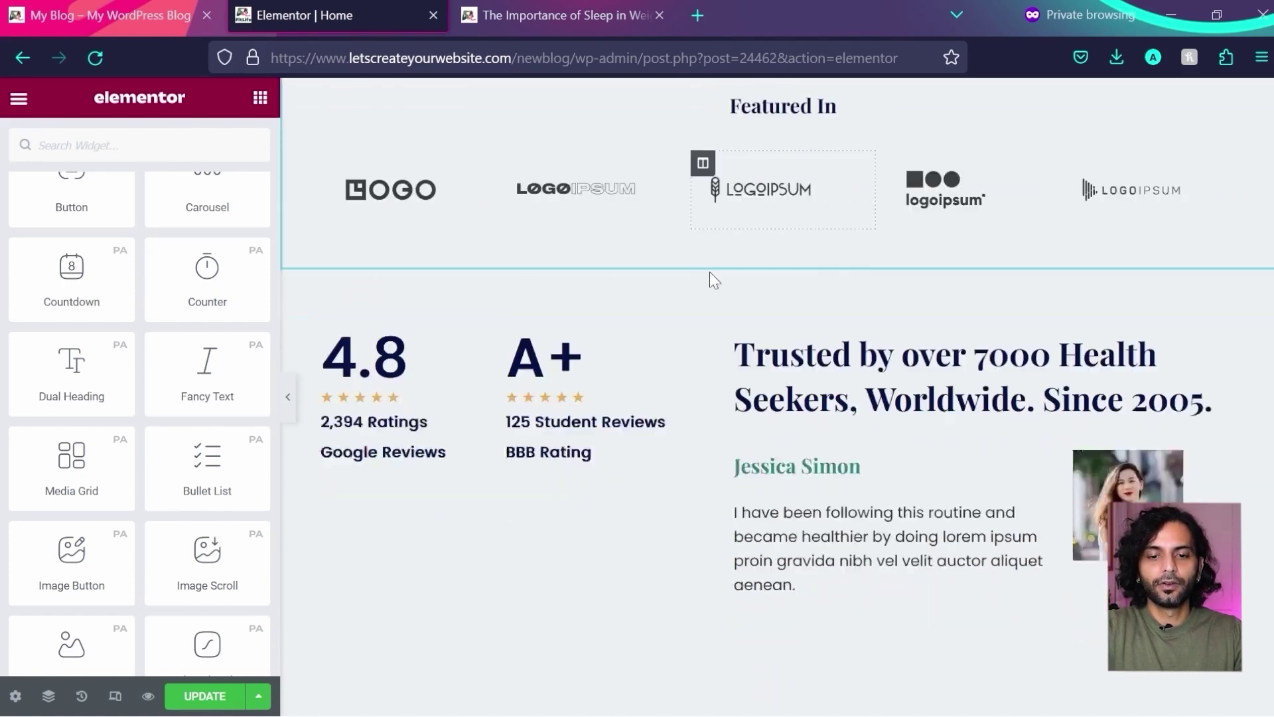
{"action": "left_click", "coordinate": [121, 8]}
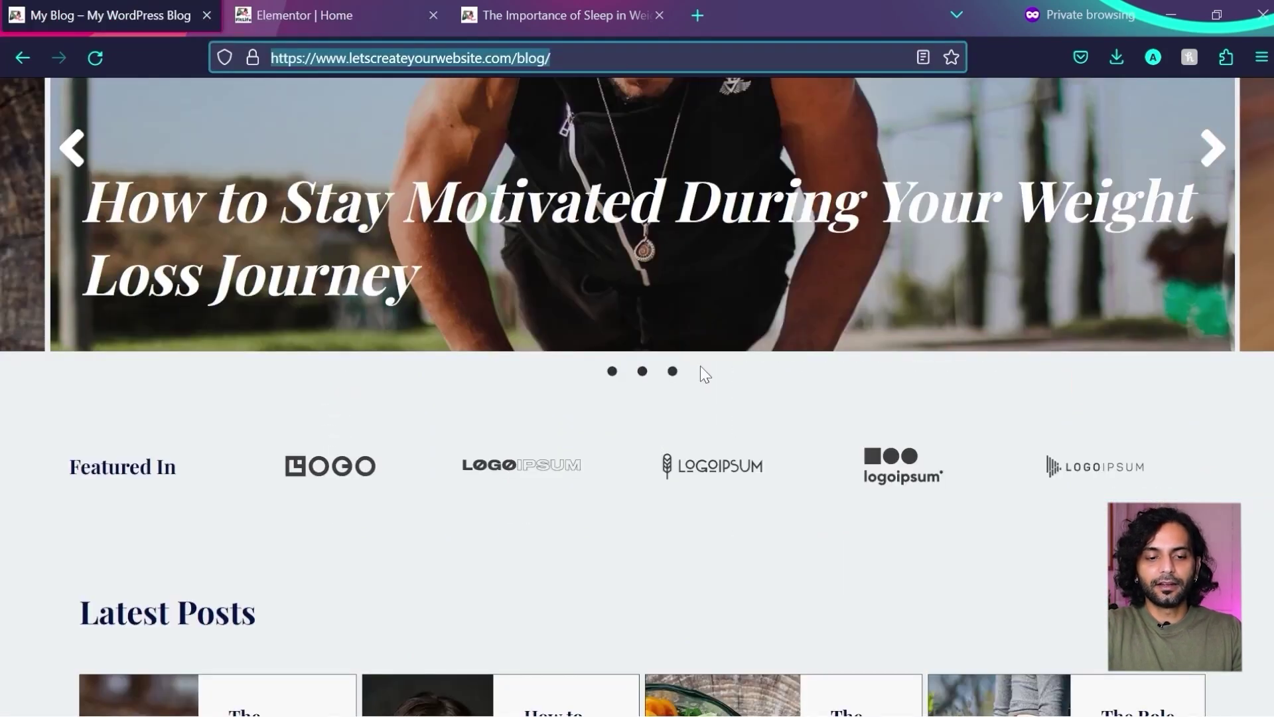
{"action": "scroll", "coordinate": [701, 366], "scroll_direction": "down", "scroll_amount": 9}
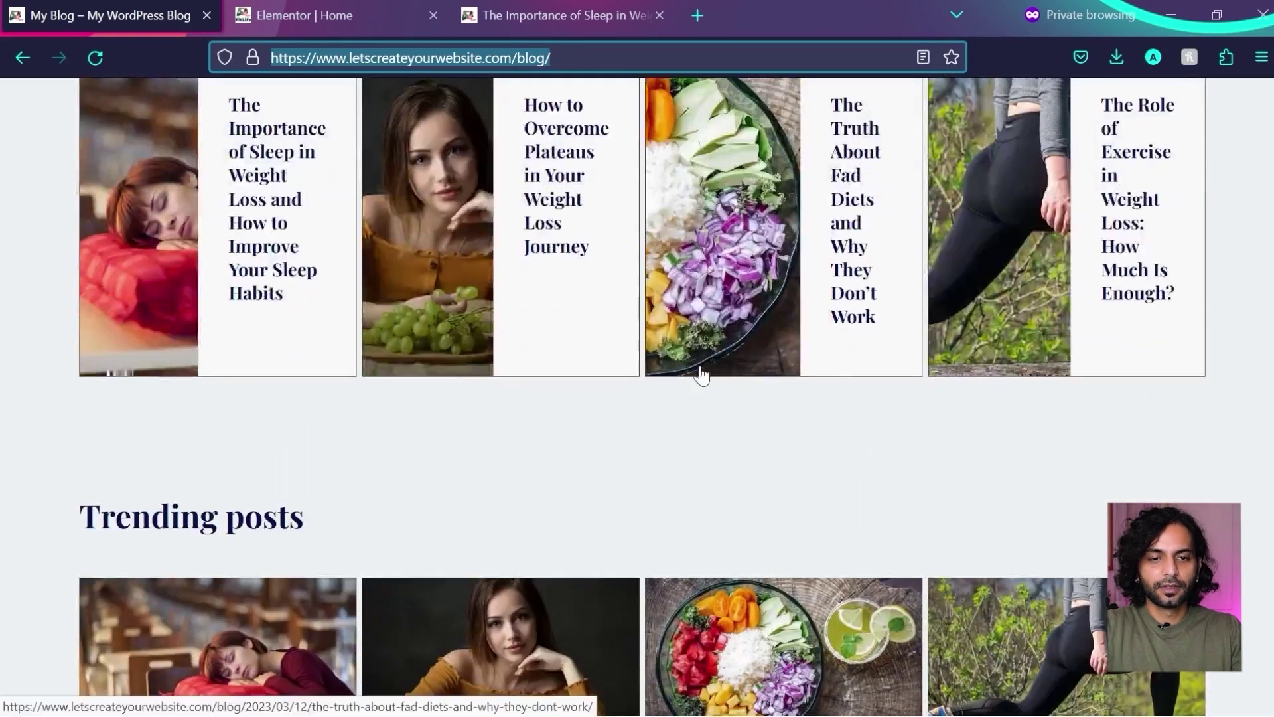
{"action": "key", "text": "ctrl+Tab"}
{"action": "scroll", "coordinate": [700, 364], "scroll_direction": "down", "scroll_amount": 5}
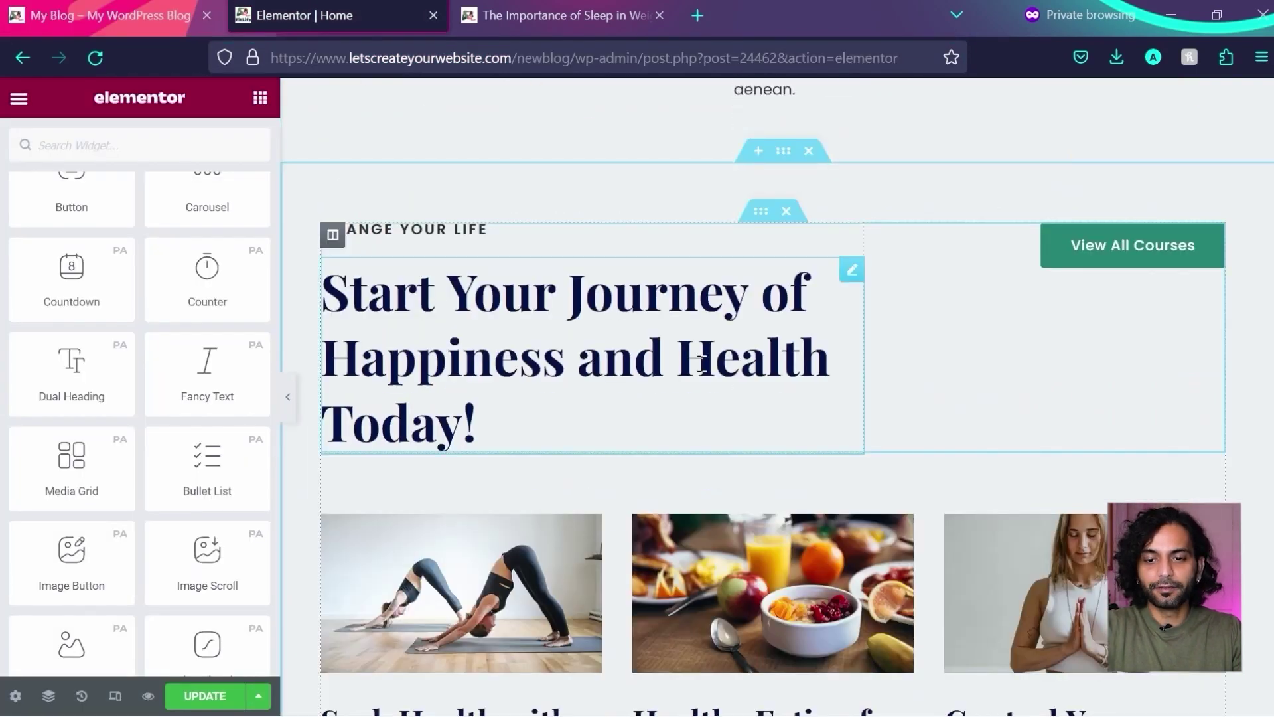
{"action": "key", "text": "ctrl+shift+Tab"}
{"action": "scroll", "coordinate": [700, 358], "scroll_direction": "down", "scroll_amount": 4}
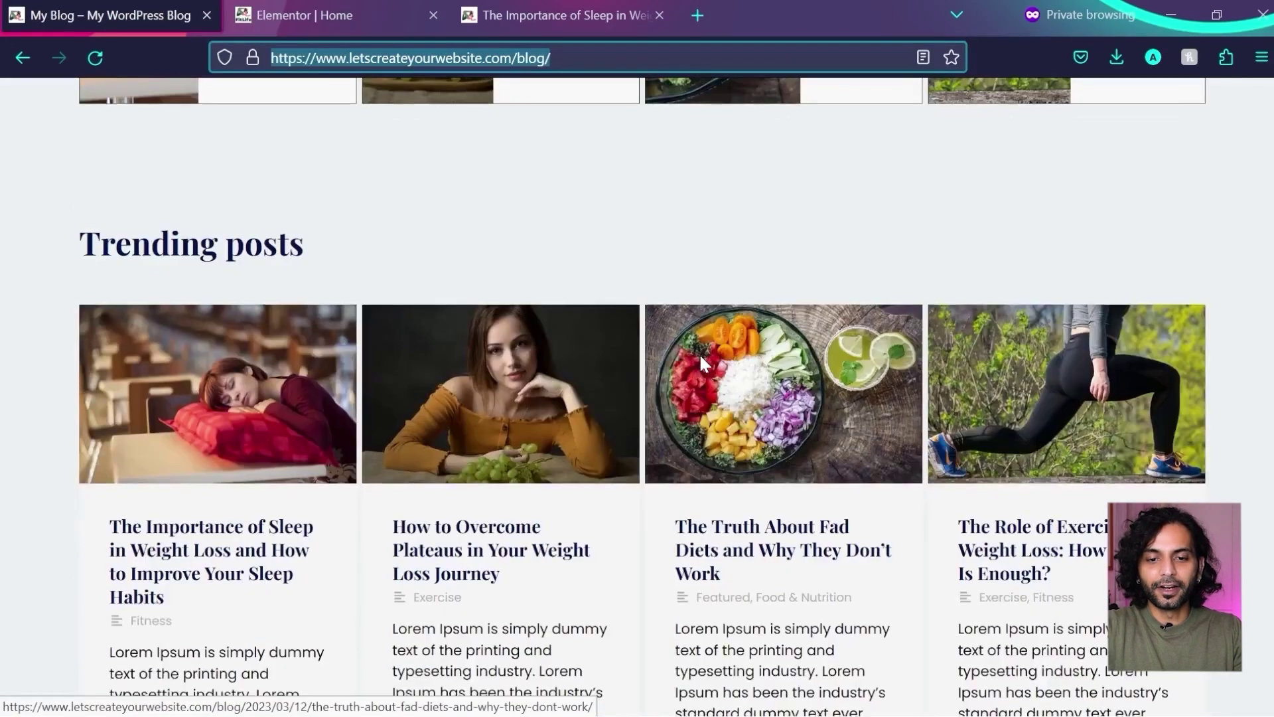
{"action": "scroll", "coordinate": [703, 362], "scroll_direction": "down", "scroll_amount": 3}
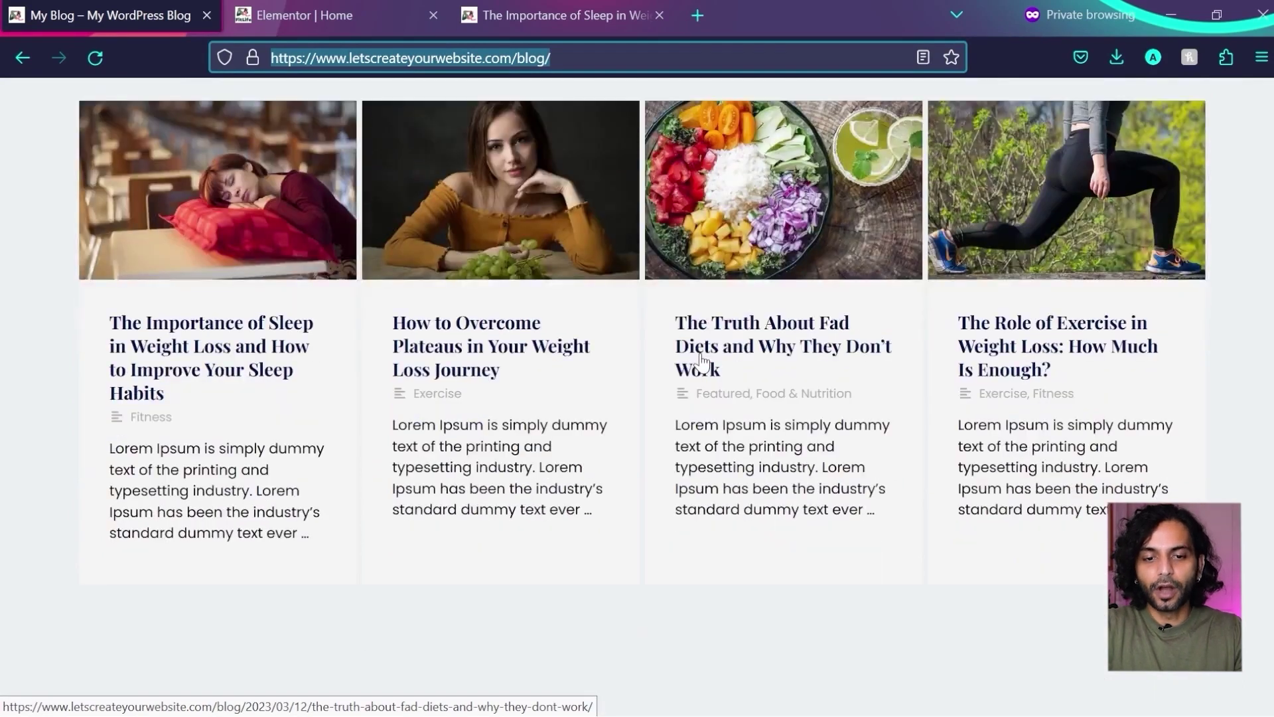
{"action": "scroll", "coordinate": [701, 358], "scroll_direction": "down", "scroll_amount": 5}
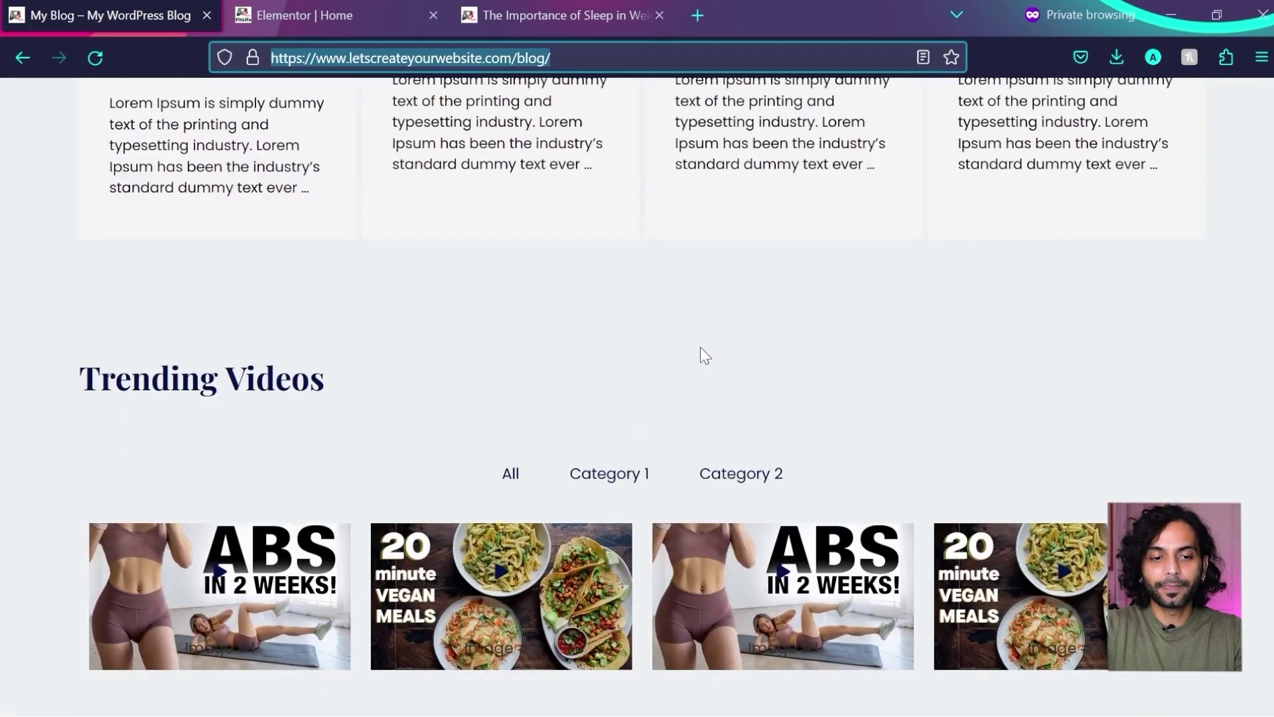
{"action": "scroll", "coordinate": [700, 348], "scroll_direction": "down", "scroll_amount": 4}
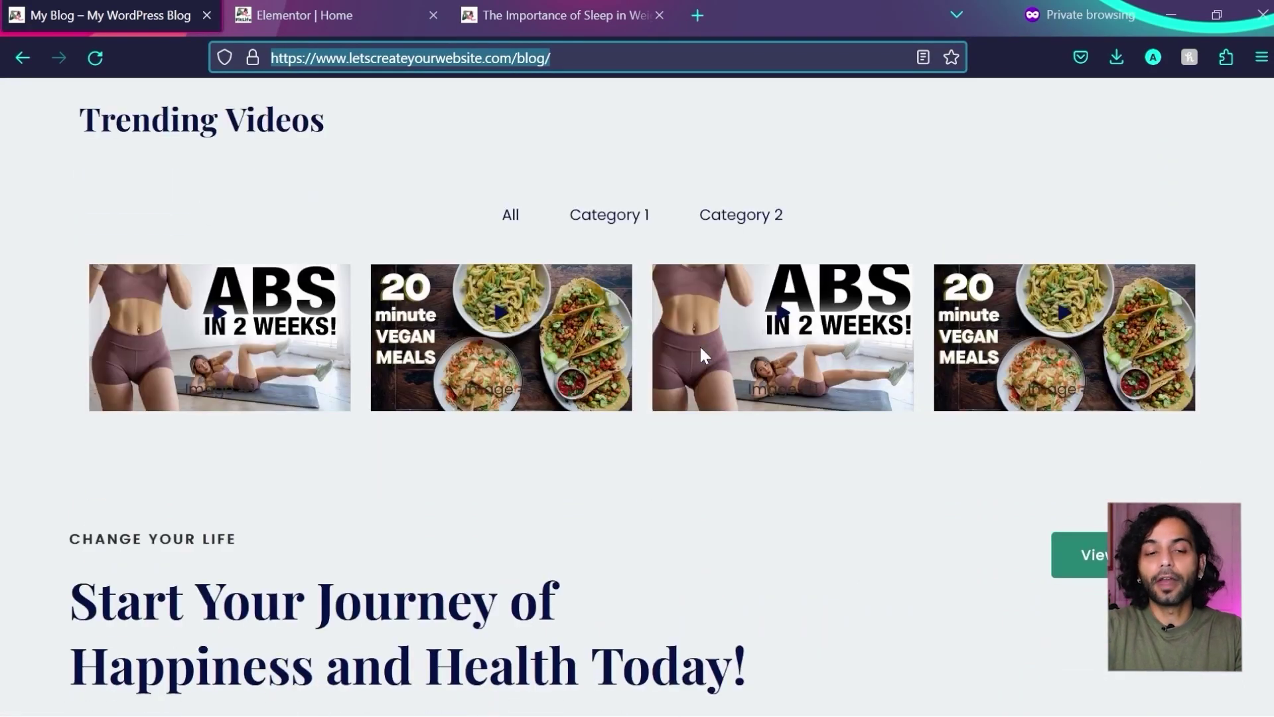
{"action": "scroll", "coordinate": [702, 355], "scroll_direction": "down", "scroll_amount": 7}
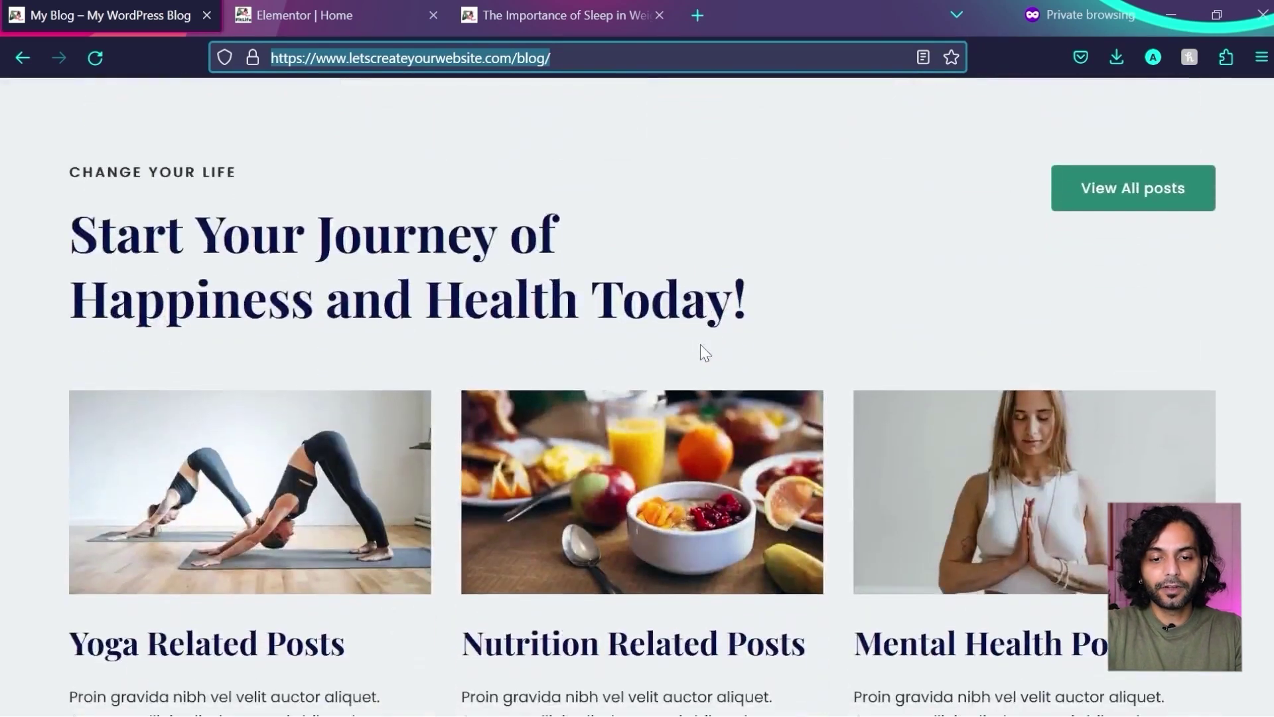
{"action": "key", "text": "ctrl+Tab"}
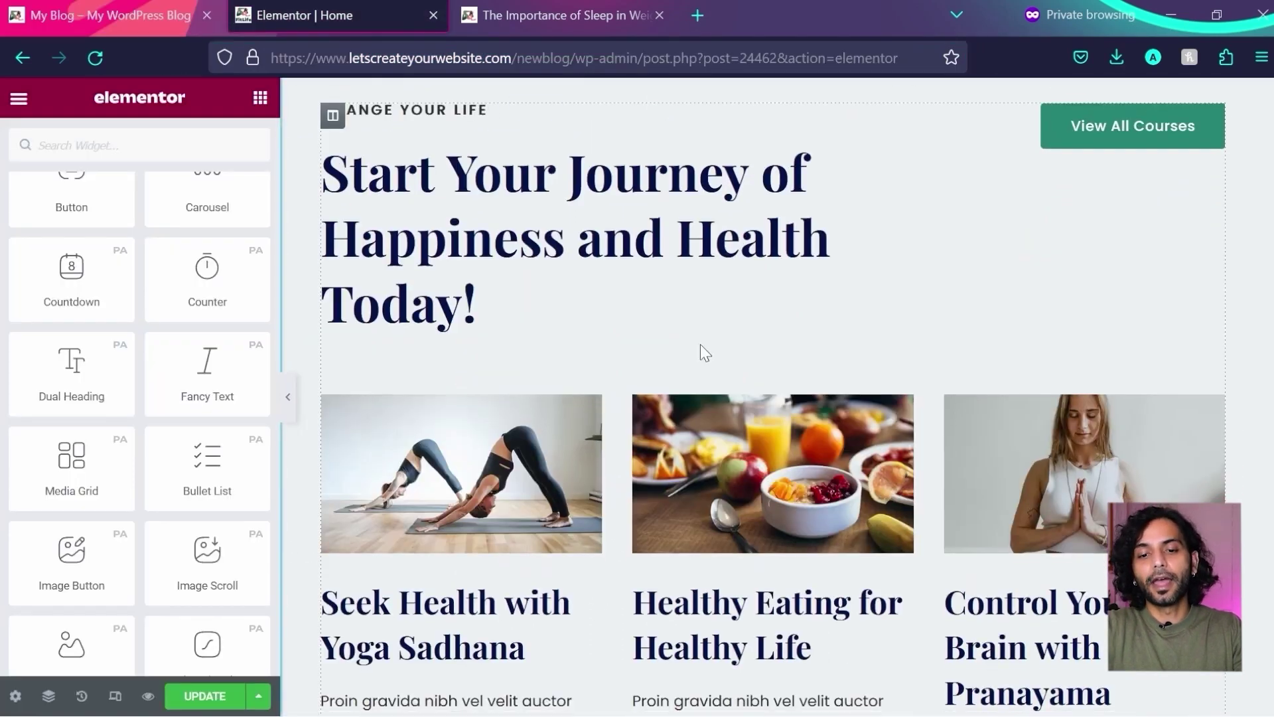
{"action": "scroll", "coordinate": [700, 344], "scroll_direction": "up", "scroll_amount": 2}
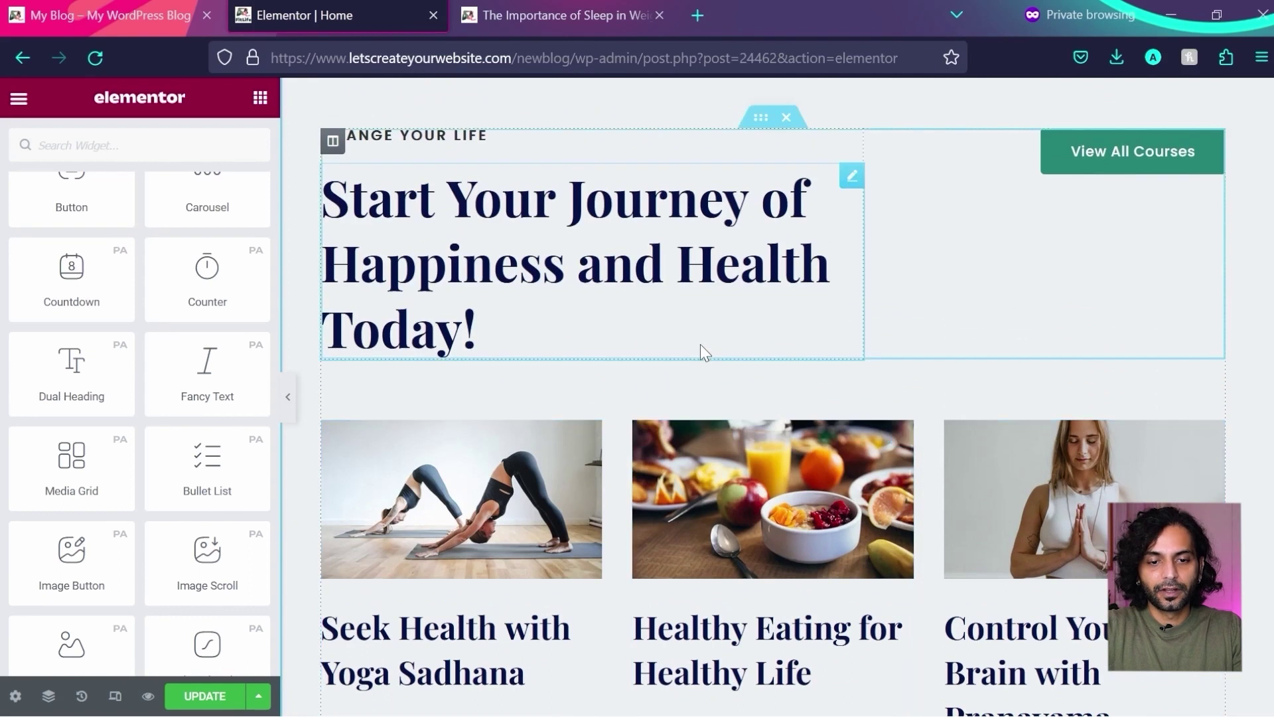
{"action": "key", "text": "ctrl+shift+Tab"}
{"action": "scroll", "coordinate": [699, 344], "scroll_direction": "down", "scroll_amount": 8}
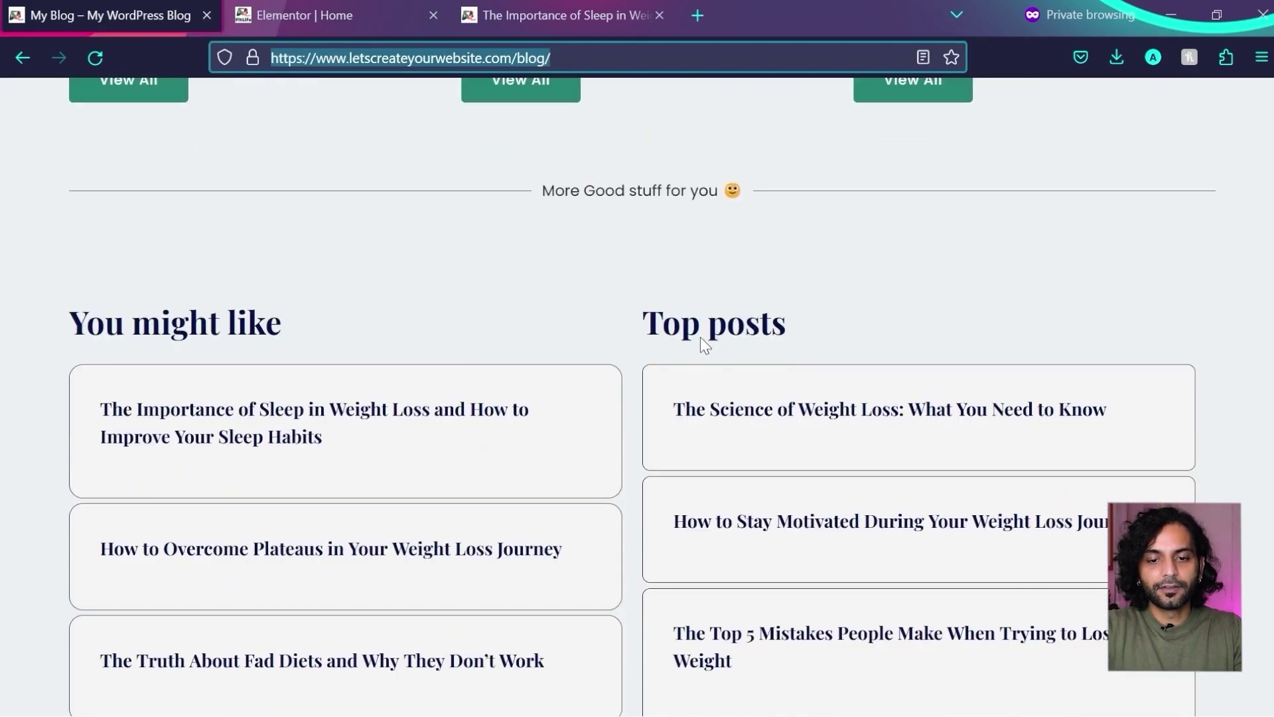
{"action": "scroll", "coordinate": [378, 398], "scroll_direction": "down", "scroll_amount": 5}
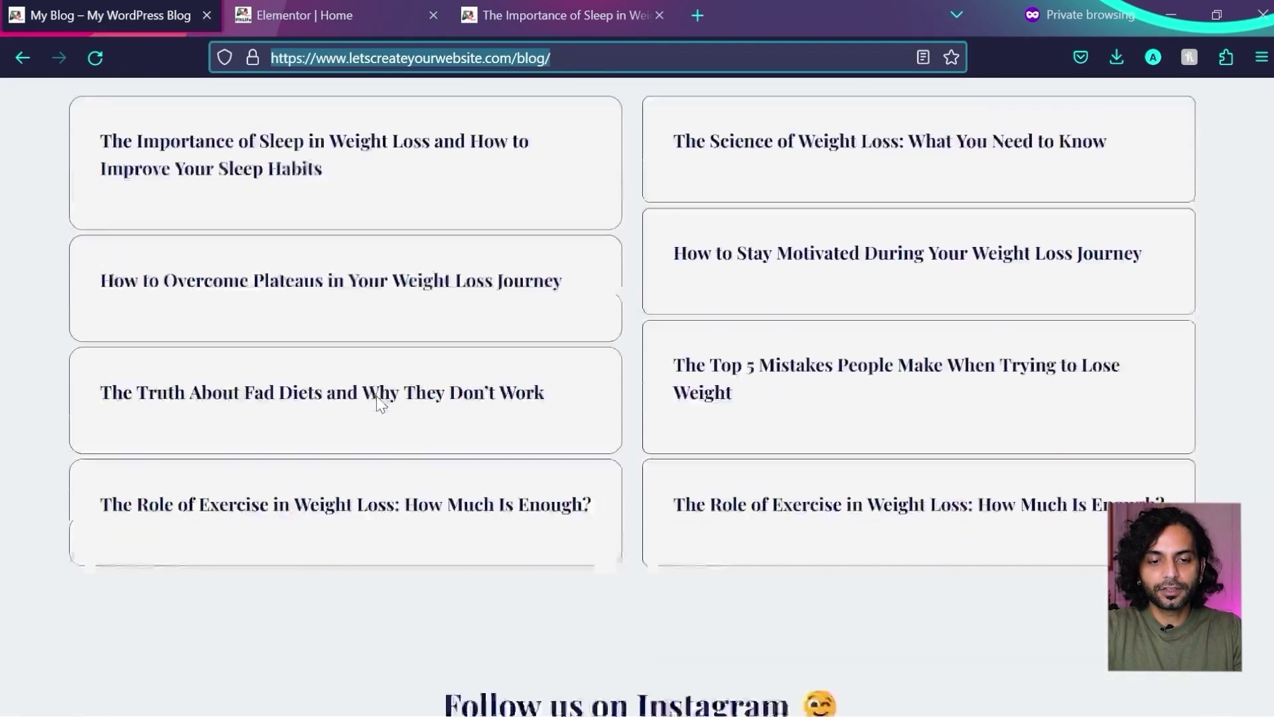
{"action": "key", "text": "ctrl+Tab"}
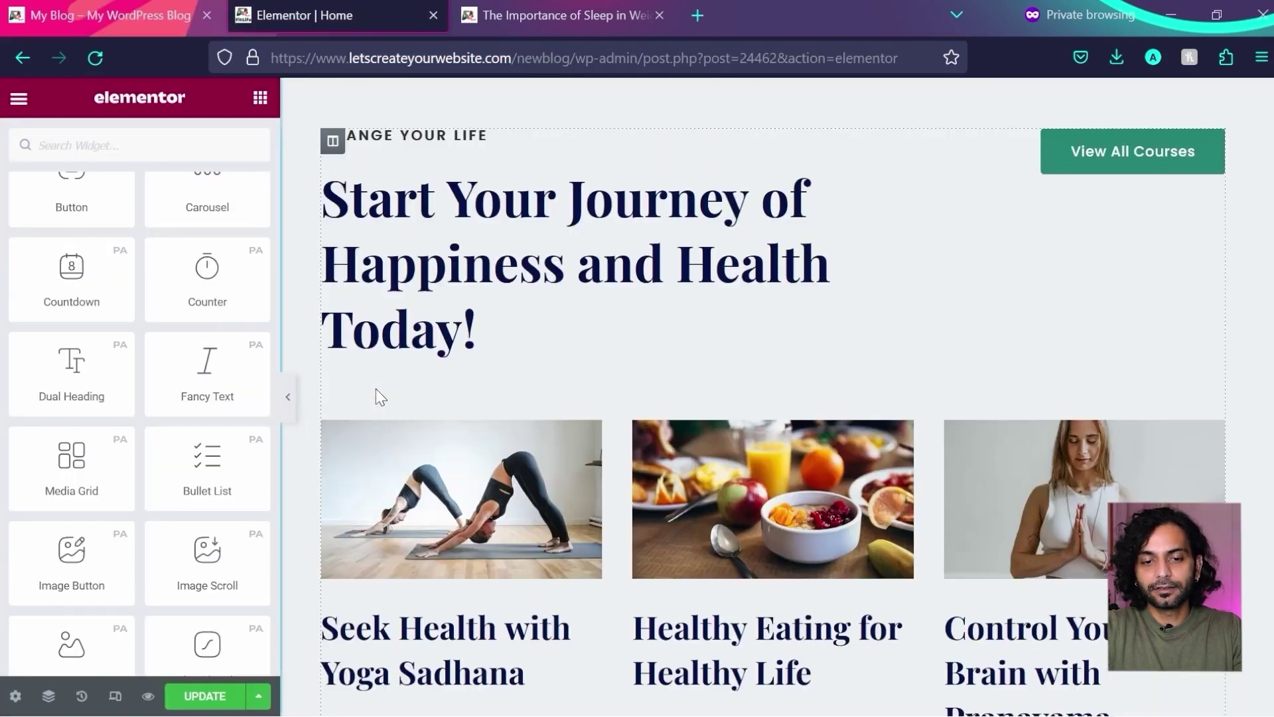
{"action": "scroll", "coordinate": [376, 389], "scroll_direction": "down", "scroll_amount": 5}
{"action": "key", "text": "ctrl+shift+Tab"}
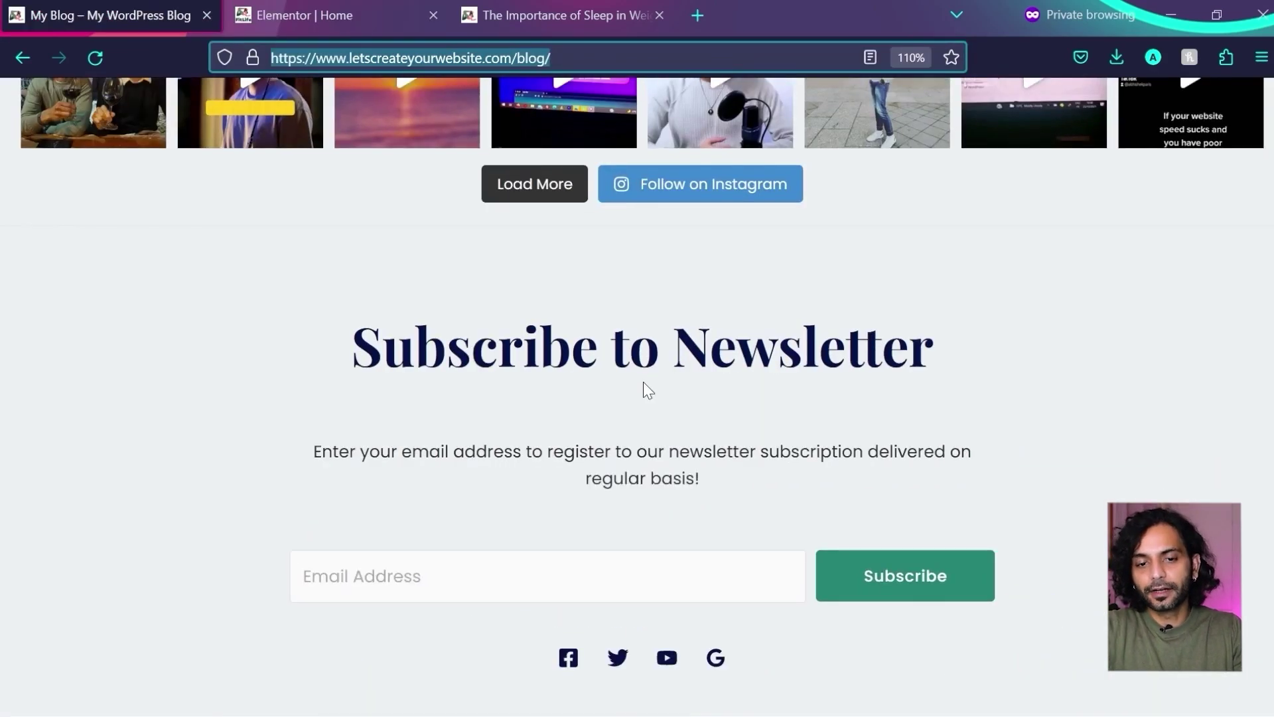
{"action": "key", "text": "ctrl+Tab"}
- Delete the Happy Faces of Happy Students, trainer profile and The Trainers heading sections
{"action": "scroll", "coordinate": [643, 371], "scroll_direction": "down", "scroll_amount": 10}
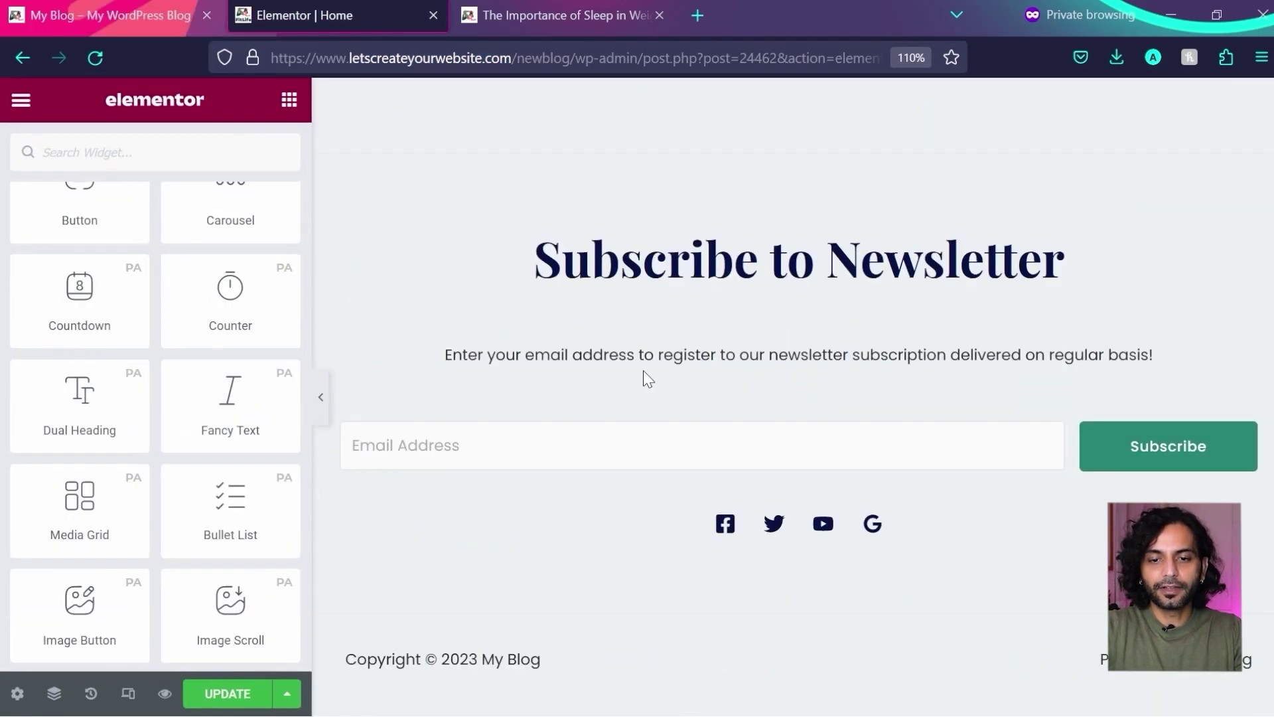
{"action": "scroll", "coordinate": [643, 370], "scroll_direction": "up", "scroll_amount": 5}
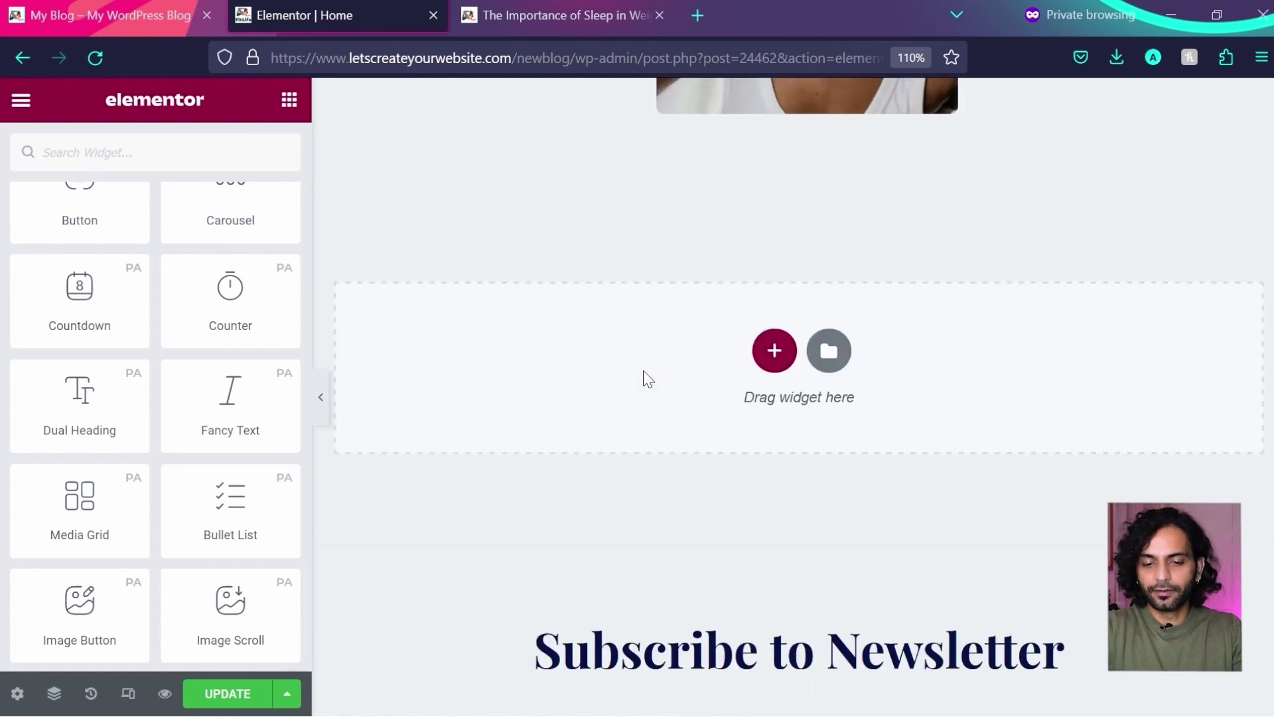
{"action": "scroll", "coordinate": [707, 587], "scroll_direction": "up", "scroll_amount": 10}
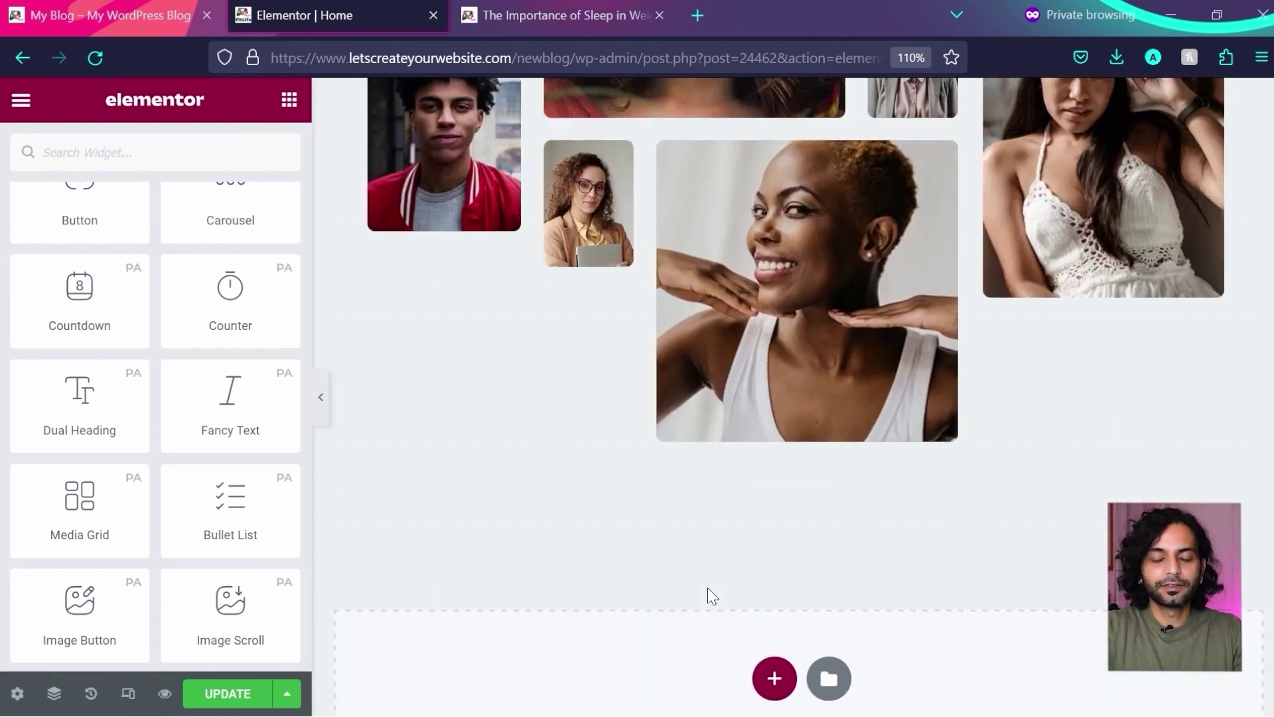
{"action": "scroll", "coordinate": [707, 587], "scroll_direction": "up", "scroll_amount": 5}
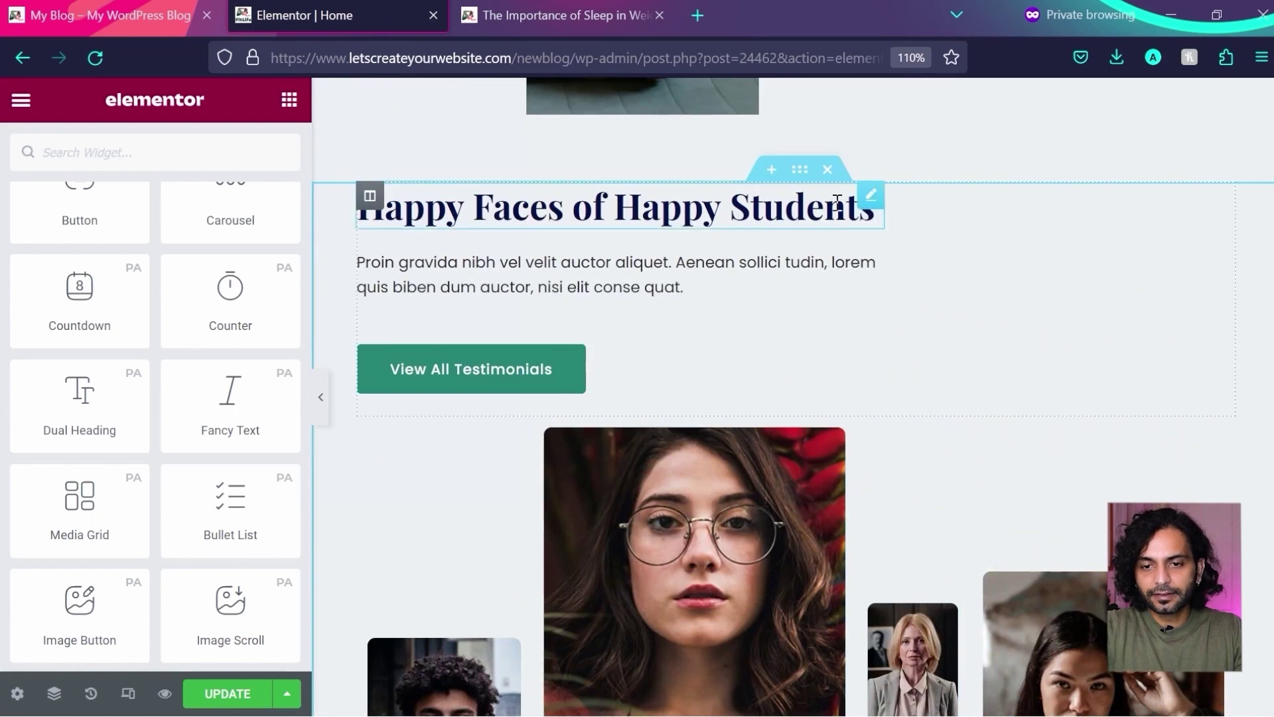
{"action": "left_click", "coordinate": [827, 170]}
{"action": "scroll", "coordinate": [803, 332], "scroll_direction": "up", "scroll_amount": 5}
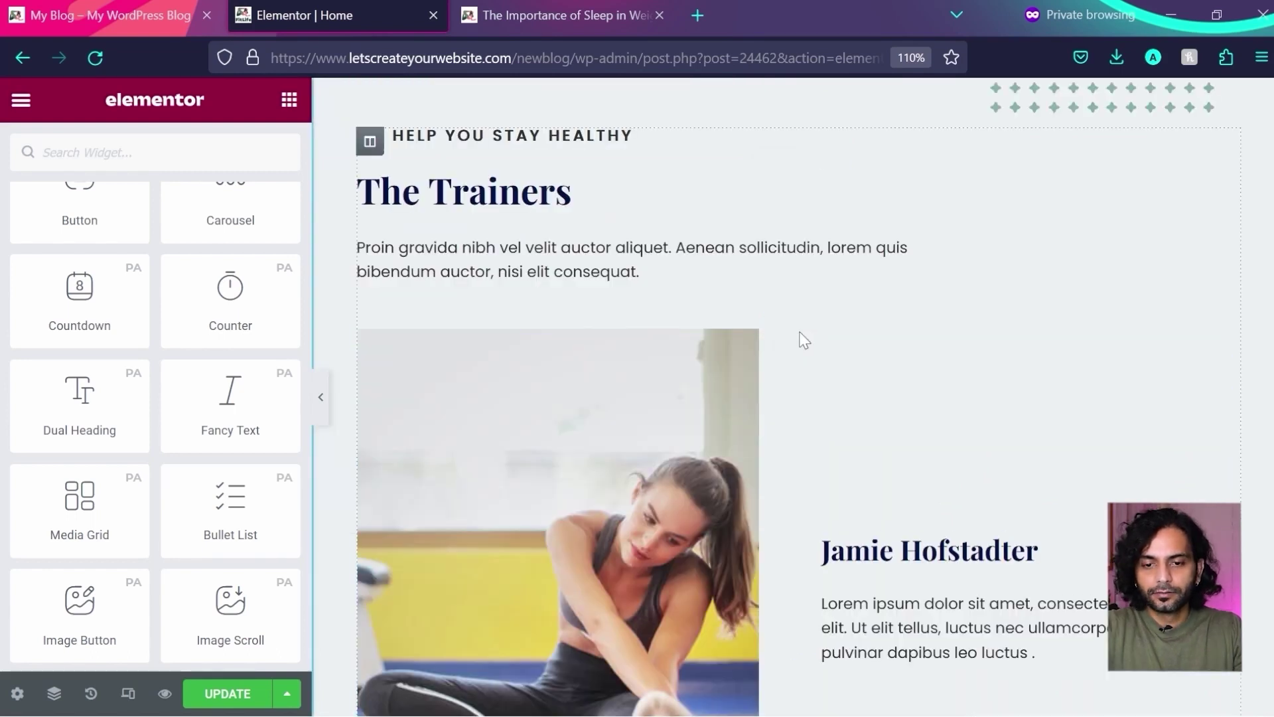
{"action": "left_click", "coordinate": [813, 322]}
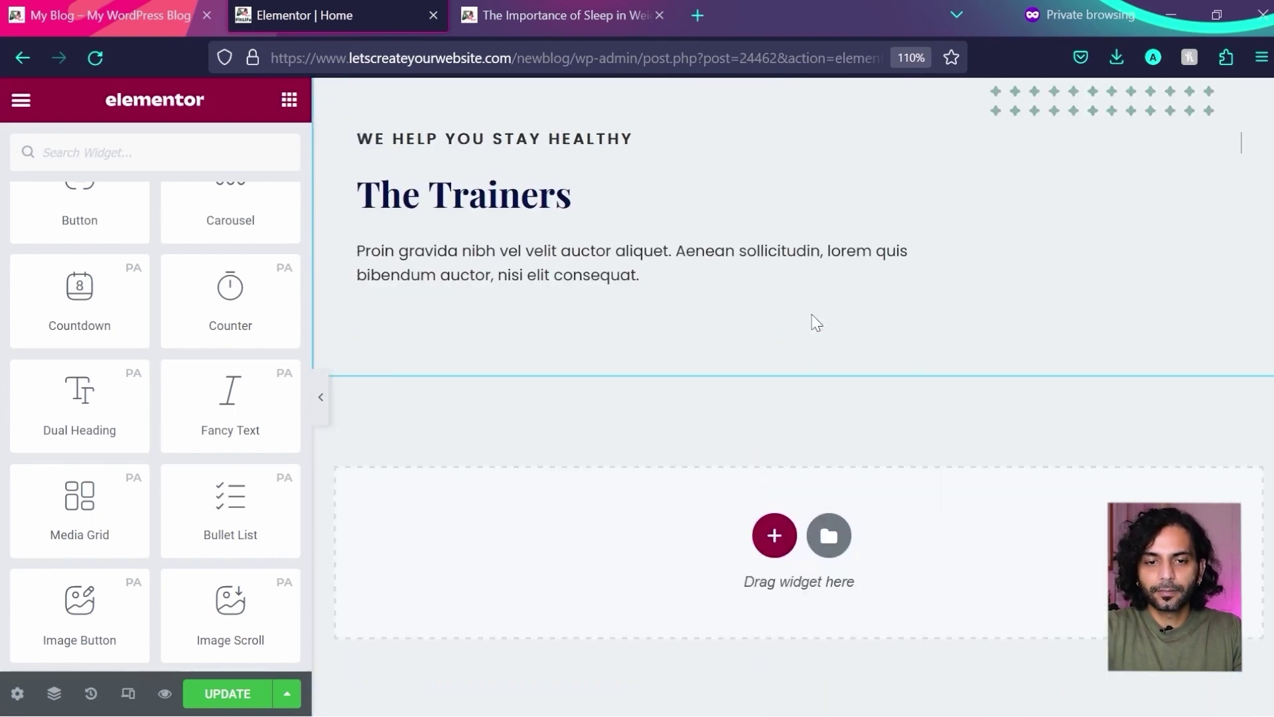
{"action": "scroll", "coordinate": [814, 321], "scroll_direction": "up", "scroll_amount": 3}
{"action": "left_click", "coordinate": [827, 256]}
- Delete the Features & Benefits and ratings sections, then view the live blog page
{"action": "scroll", "coordinate": [740, 279], "scroll_direction": "up", "scroll_amount": 5}
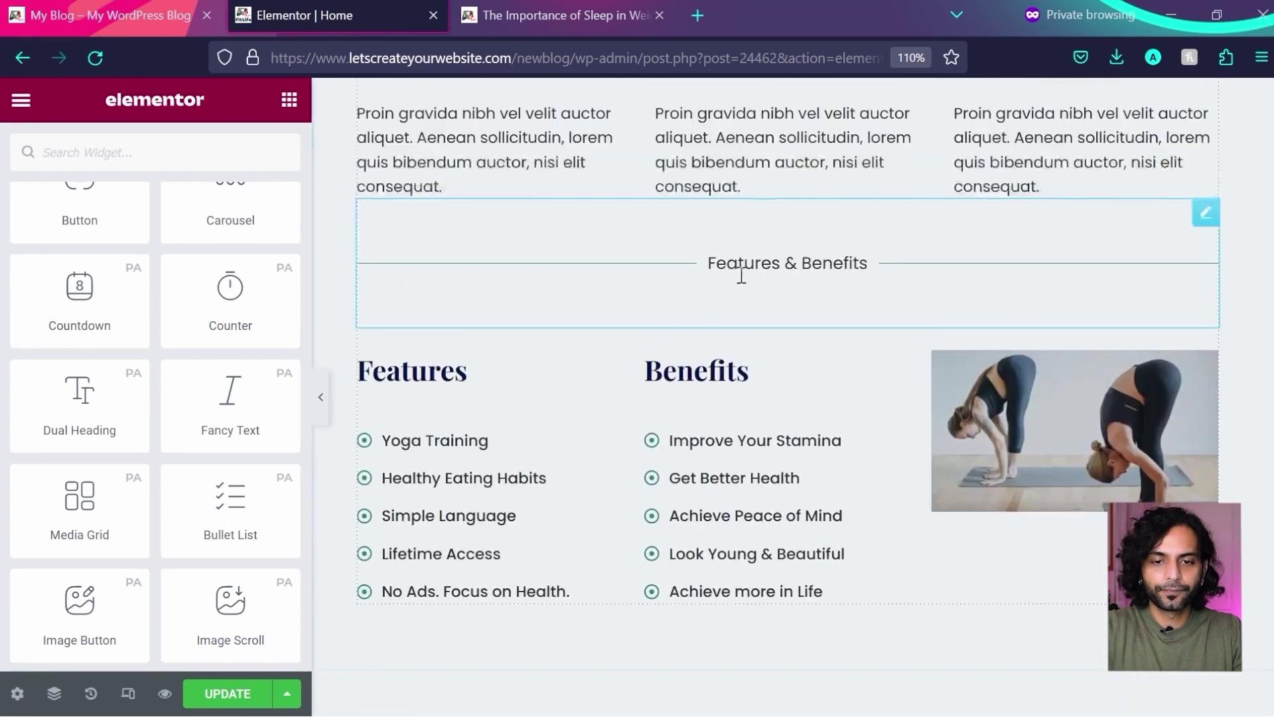
{"action": "left_click", "coordinate": [802, 443]}
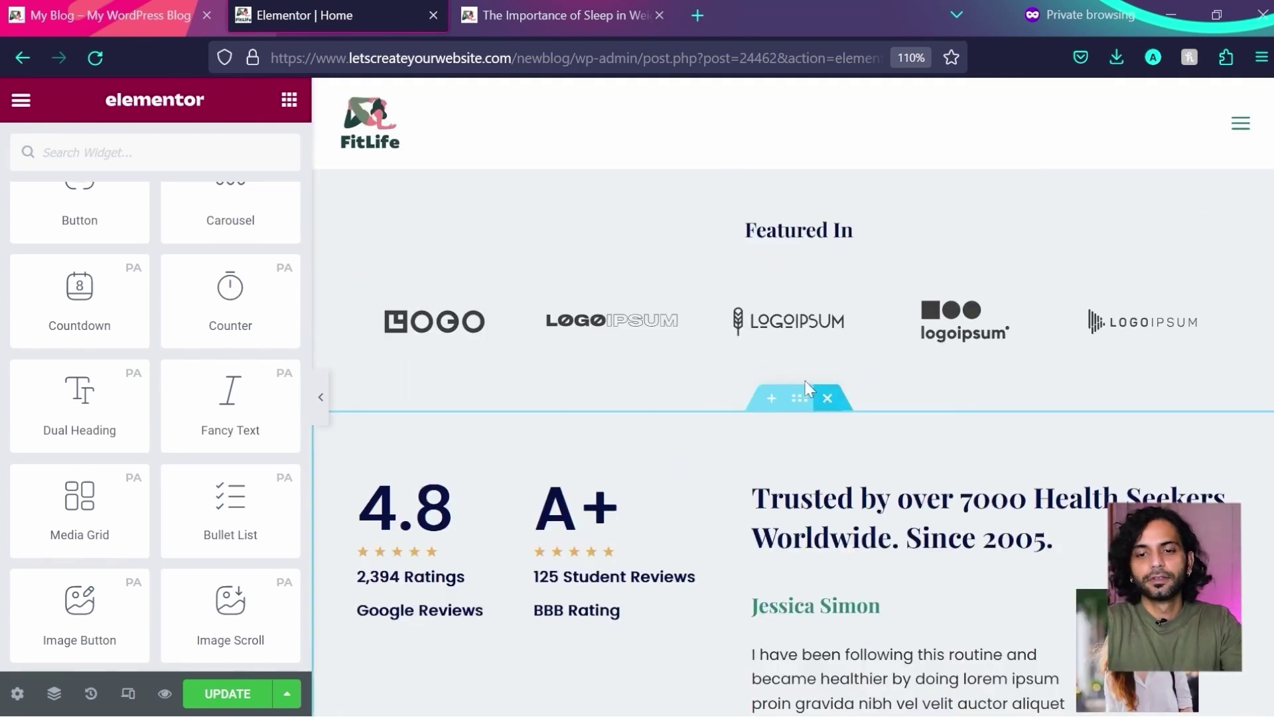
{"action": "left_click", "coordinate": [828, 400]}
{"action": "scroll", "coordinate": [741, 351], "scroll_direction": "down", "scroll_amount": 9}
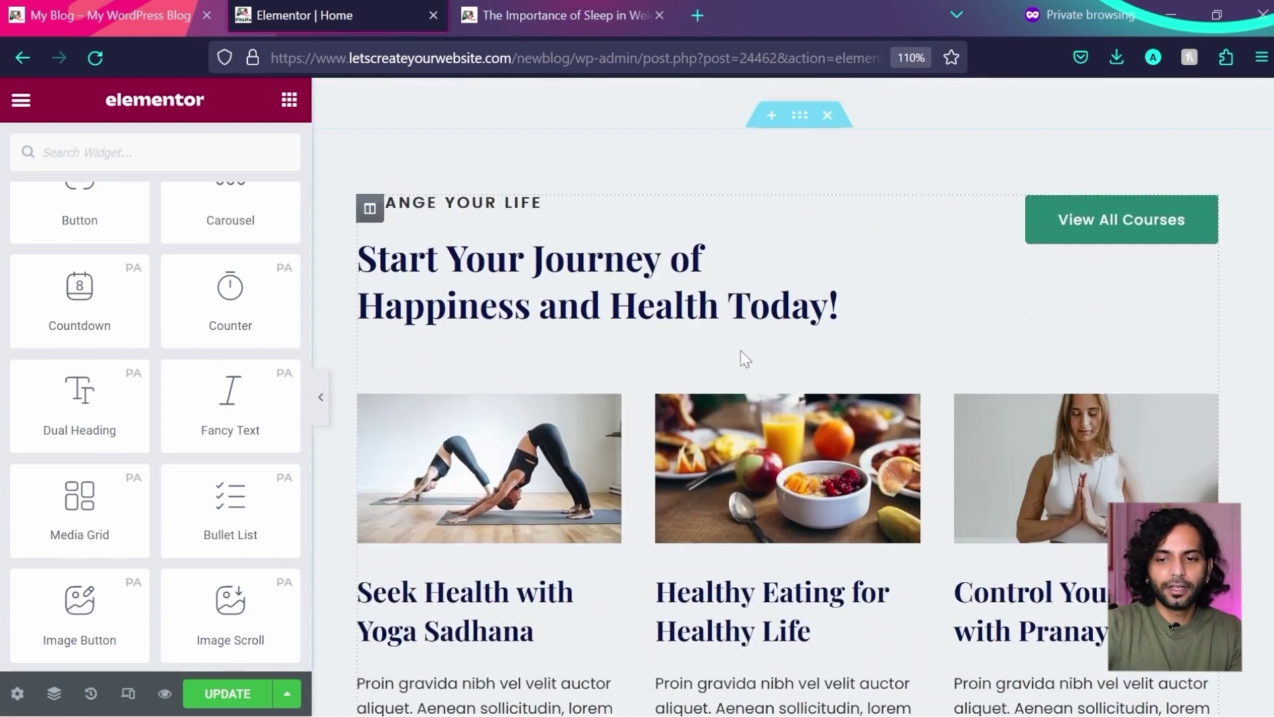
{"action": "scroll", "coordinate": [740, 351], "scroll_direction": "down", "scroll_amount": 10}
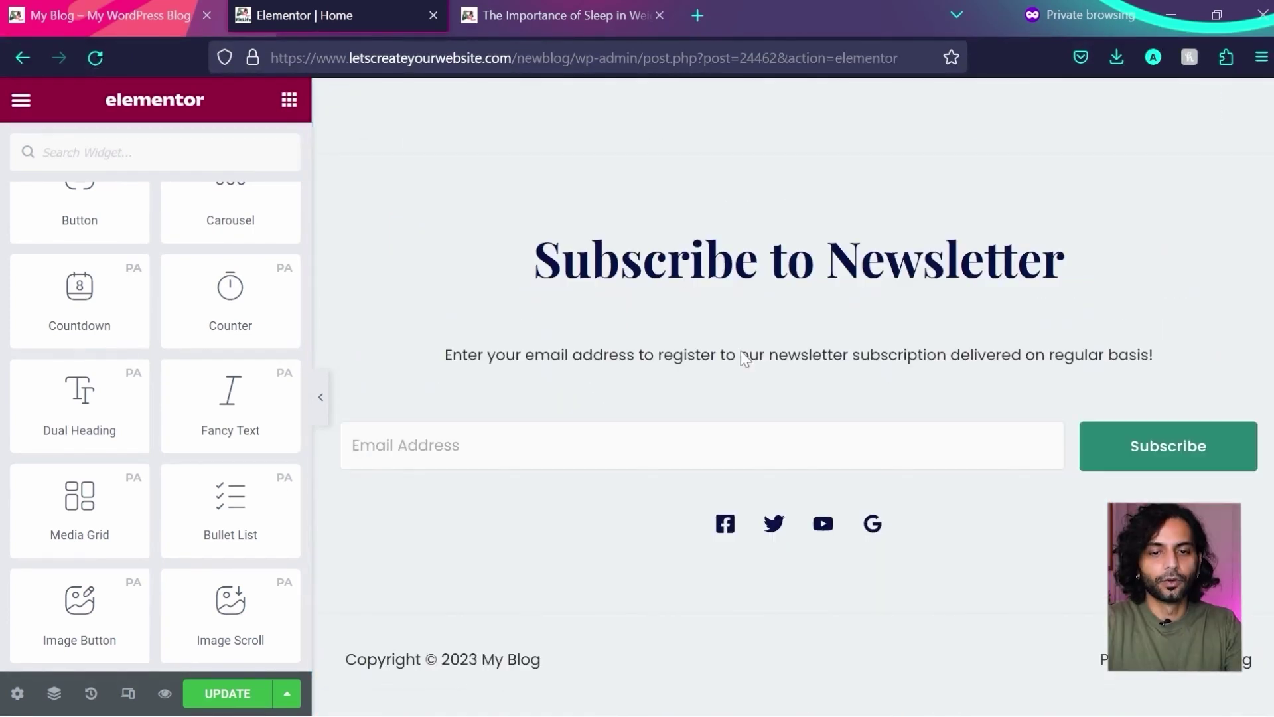
{"action": "key", "text": "ctrl+shift+Tab"}
{"action": "scroll", "coordinate": [741, 350], "scroll_direction": "up", "scroll_amount": 10}
{"action": "scroll", "coordinate": [743, 358], "scroll_direction": "up", "scroll_amount": 15}
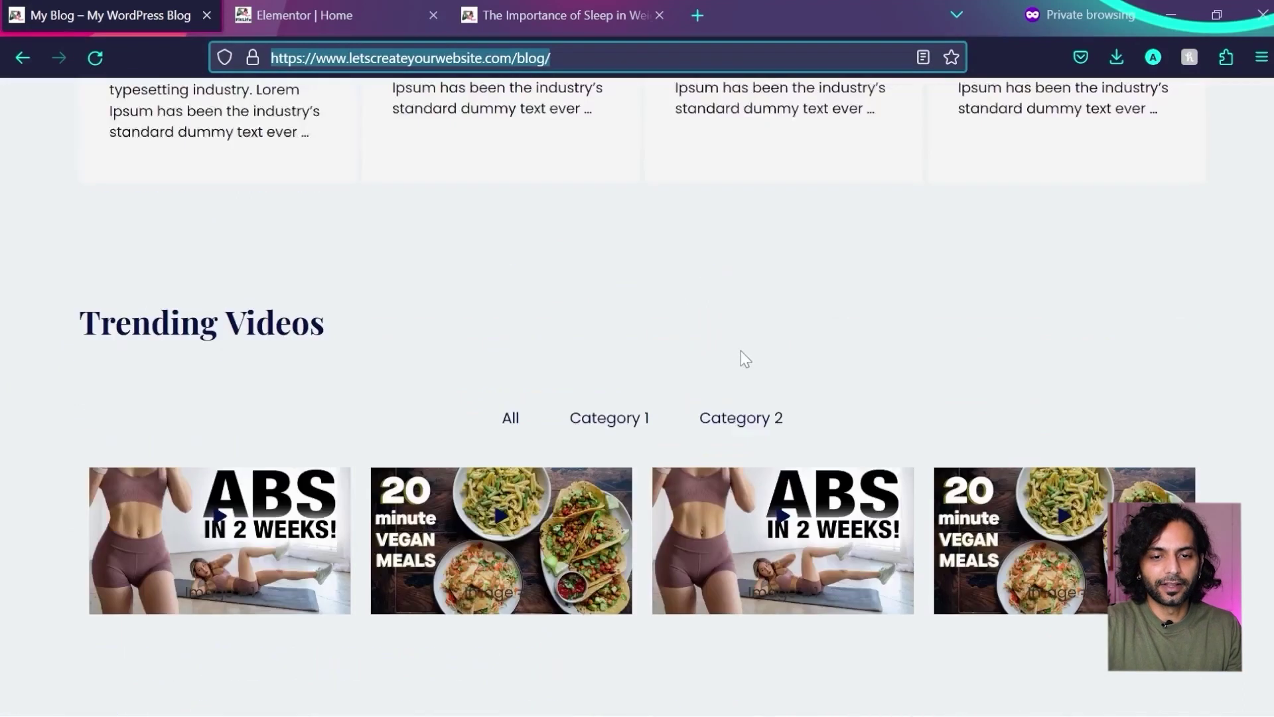
- Check the live blog's top hero slider, then return to the 'Elementor | Home' editor
{"action": "scroll", "coordinate": [740, 351], "scroll_direction": "up", "scroll_amount": 10}
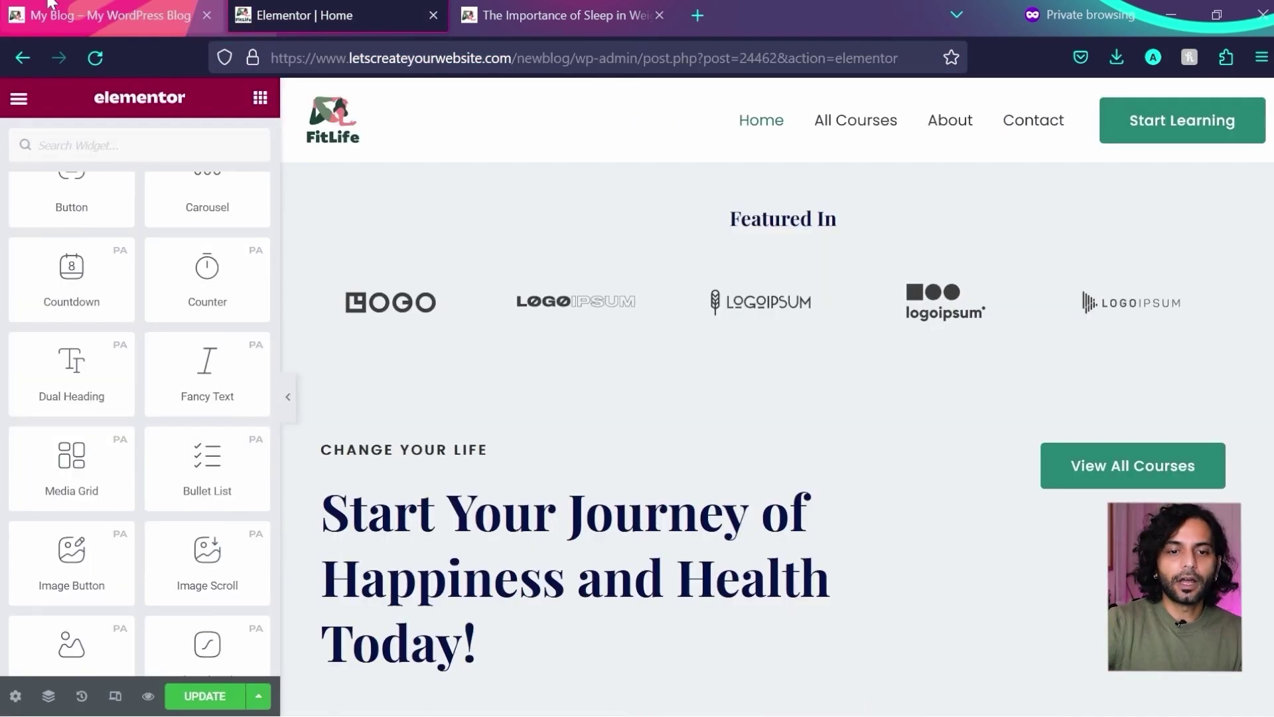
{"action": "left_click", "coordinate": [48, 5]}
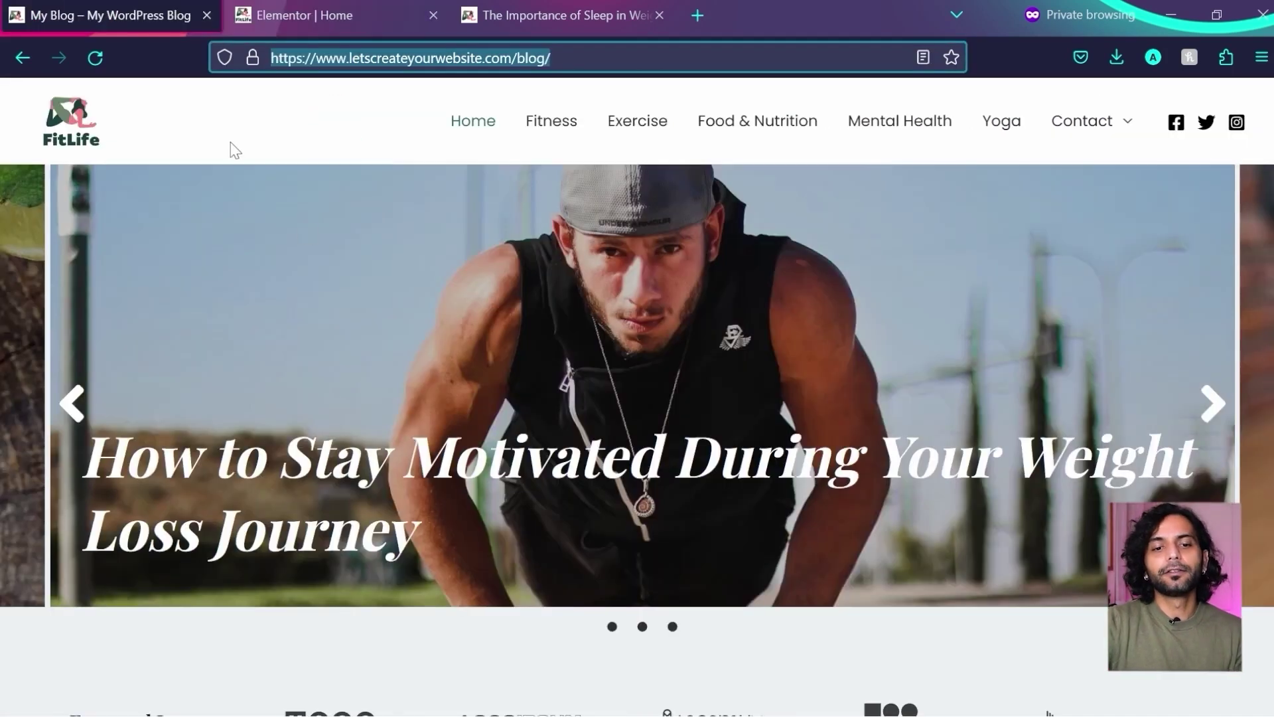
{"action": "left_click", "coordinate": [312, 4]}
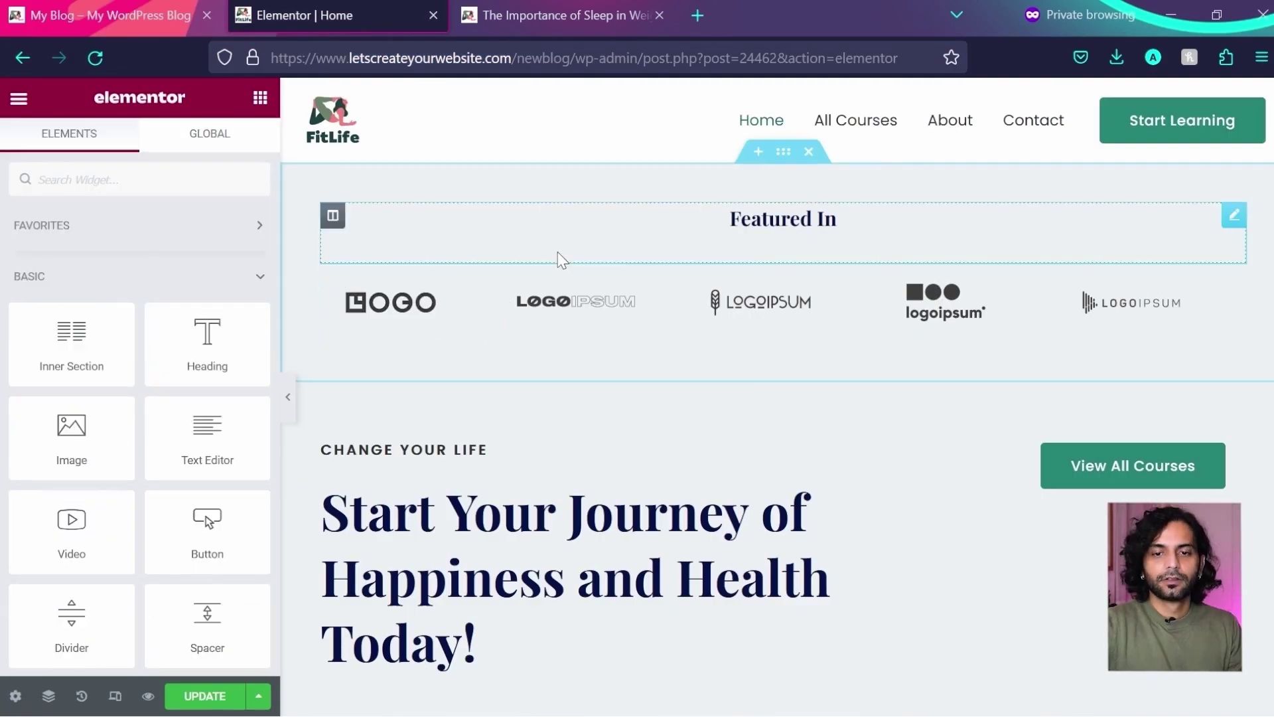
- Try a four-column section with an image above Featured In, then undo both
{"action": "mouse_move", "coordinate": [759, 185]}
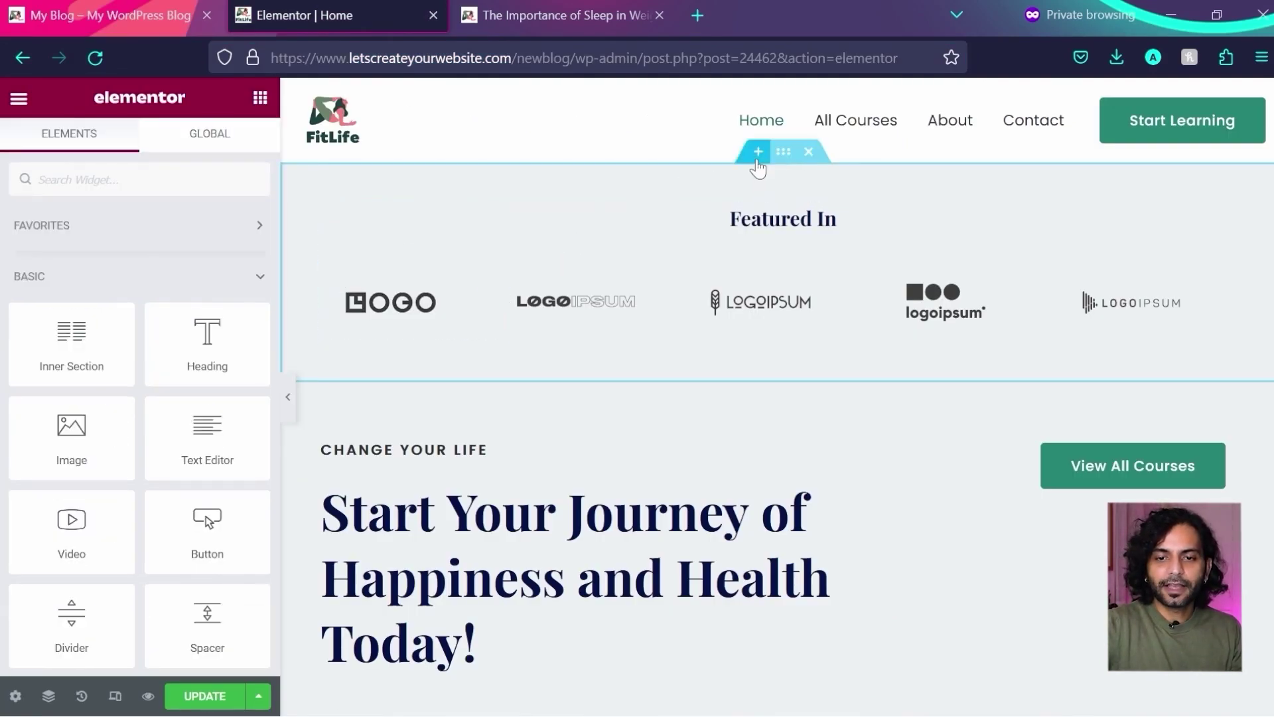
{"action": "left_click", "coordinate": [757, 153]}
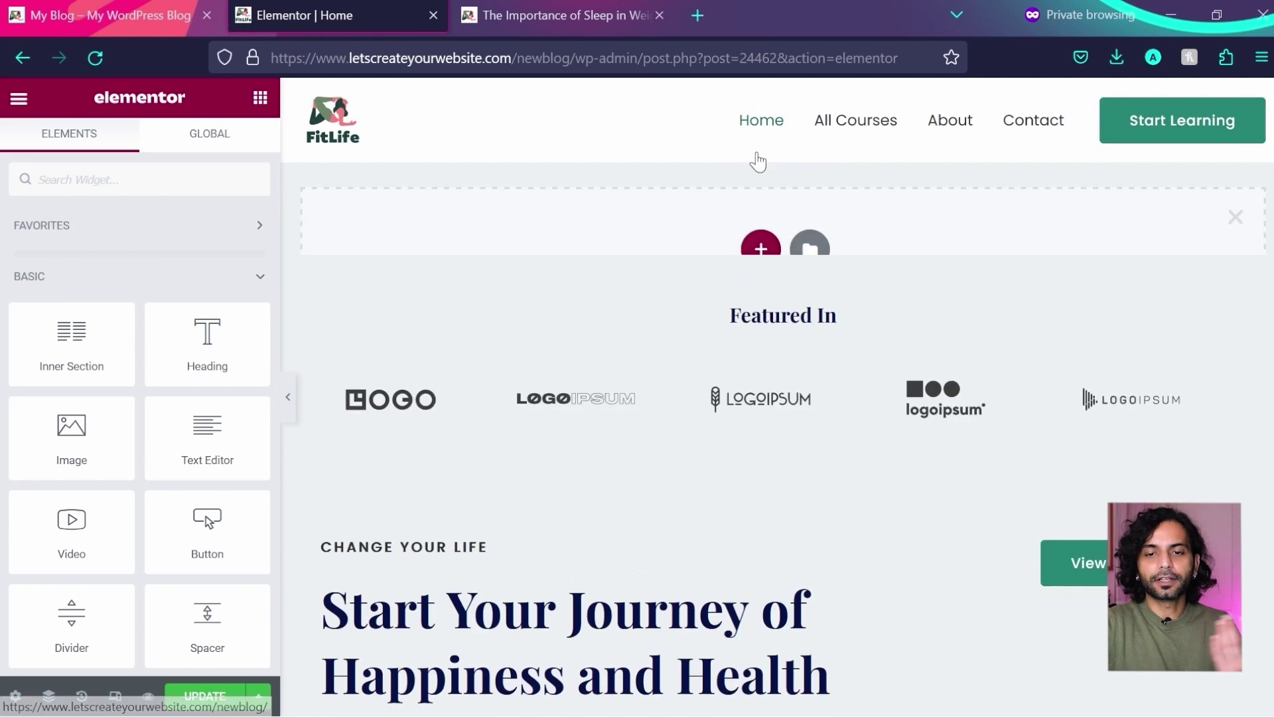
{"action": "left_click", "coordinate": [762, 256]}
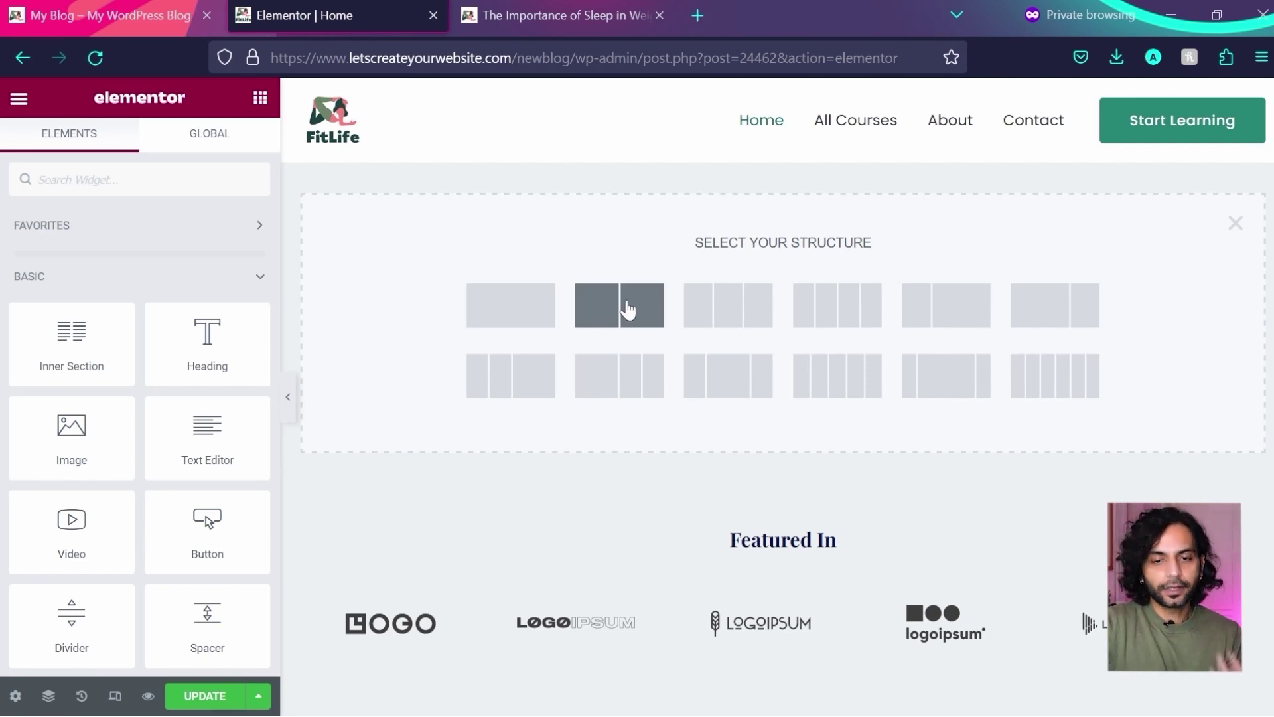
{"action": "left_click", "coordinate": [829, 310]}
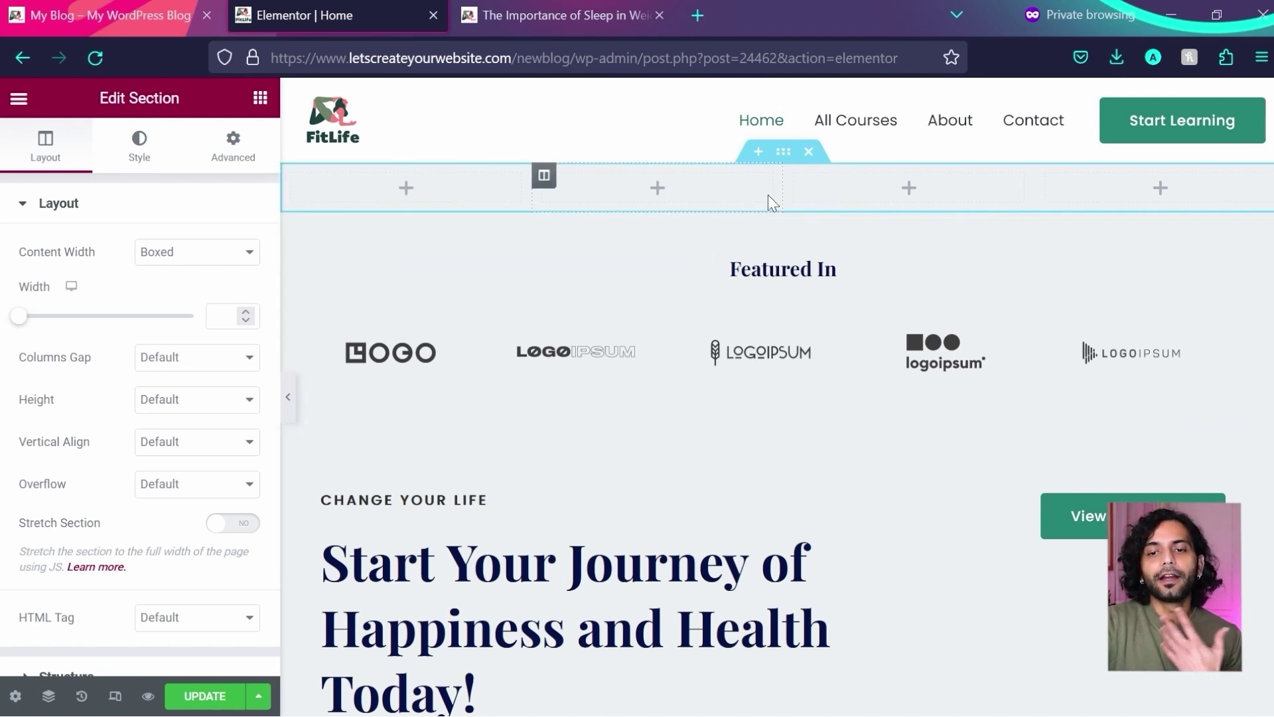
{"action": "left_click", "coordinate": [260, 98]}
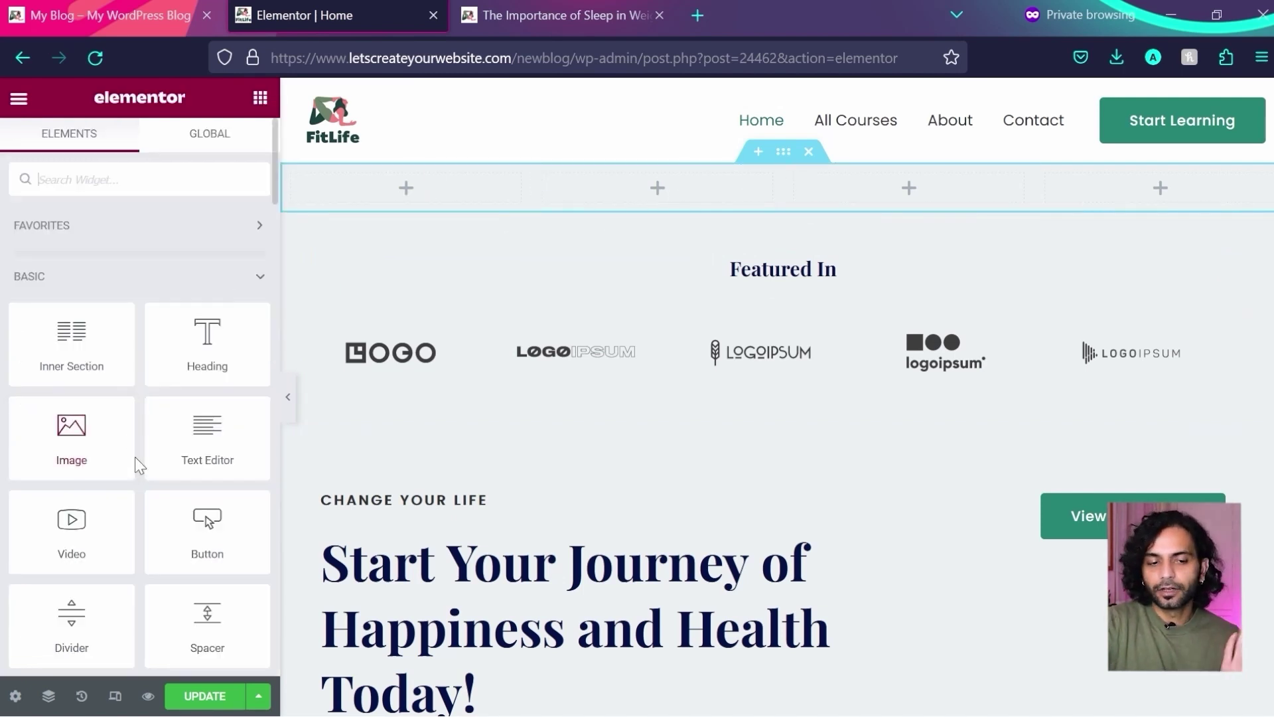
{"action": "left_click_drag", "start_coordinate": [79, 438], "coordinate": [419, 181]}
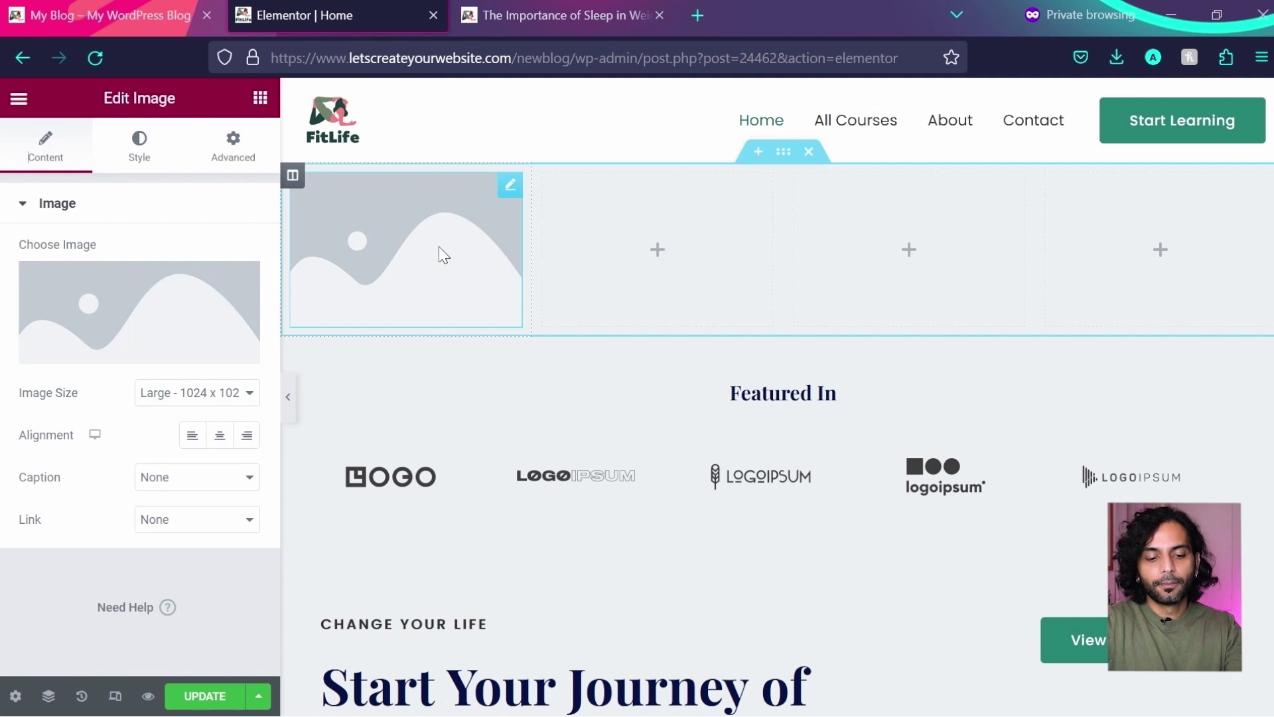
{"action": "key", "text": "ctrl+z"}
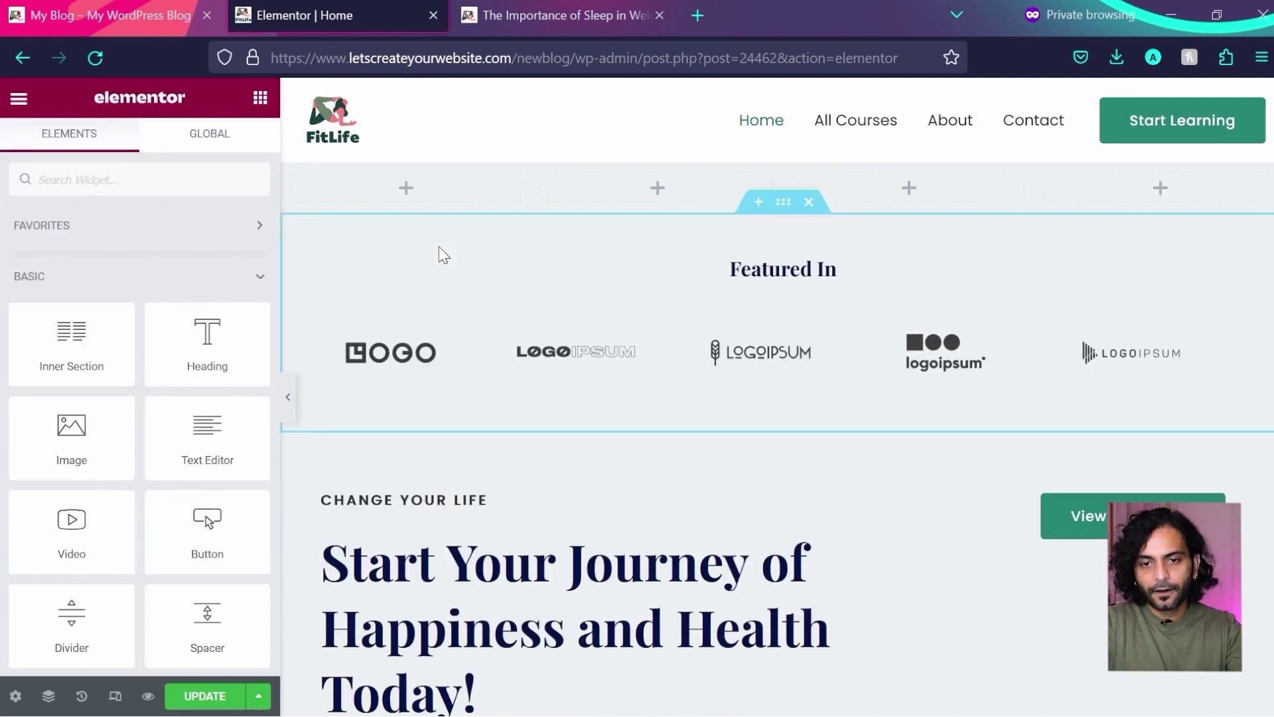
{"action": "key", "text": "ctrl+z"}
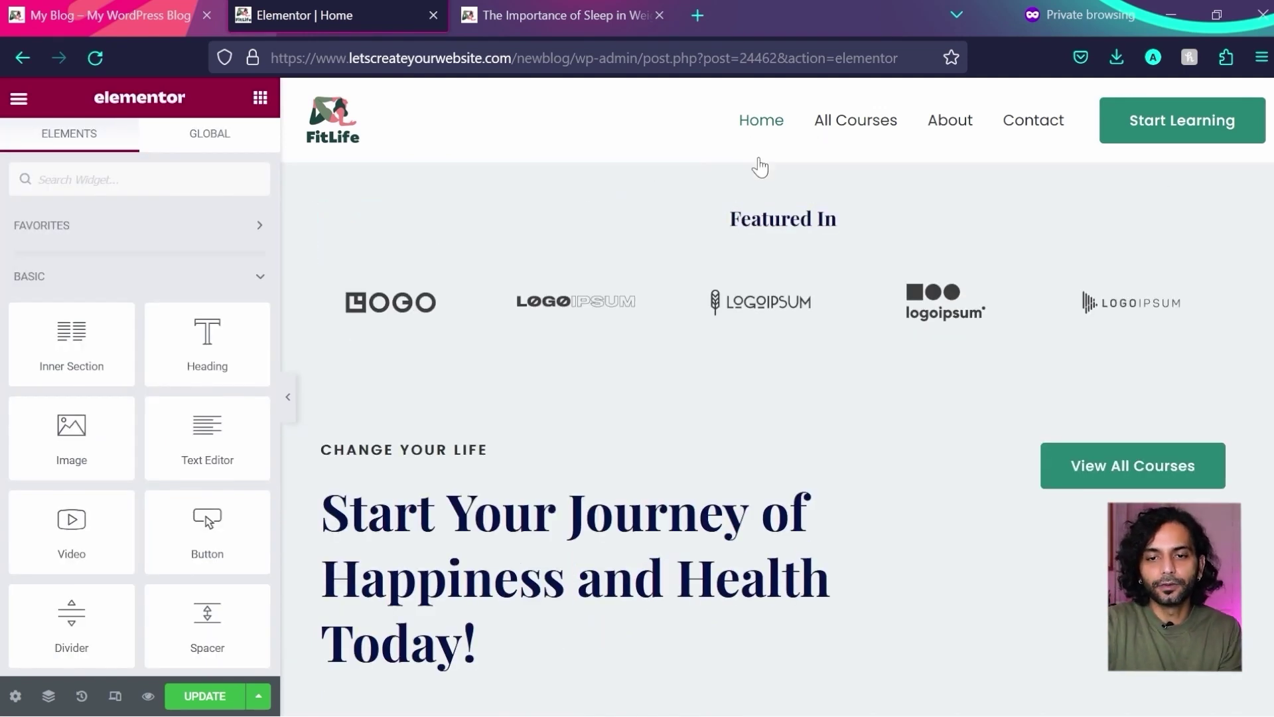
- Add a single-column section above Featured In and drop the Blog widget into it
{"action": "left_click", "coordinate": [757, 152]}
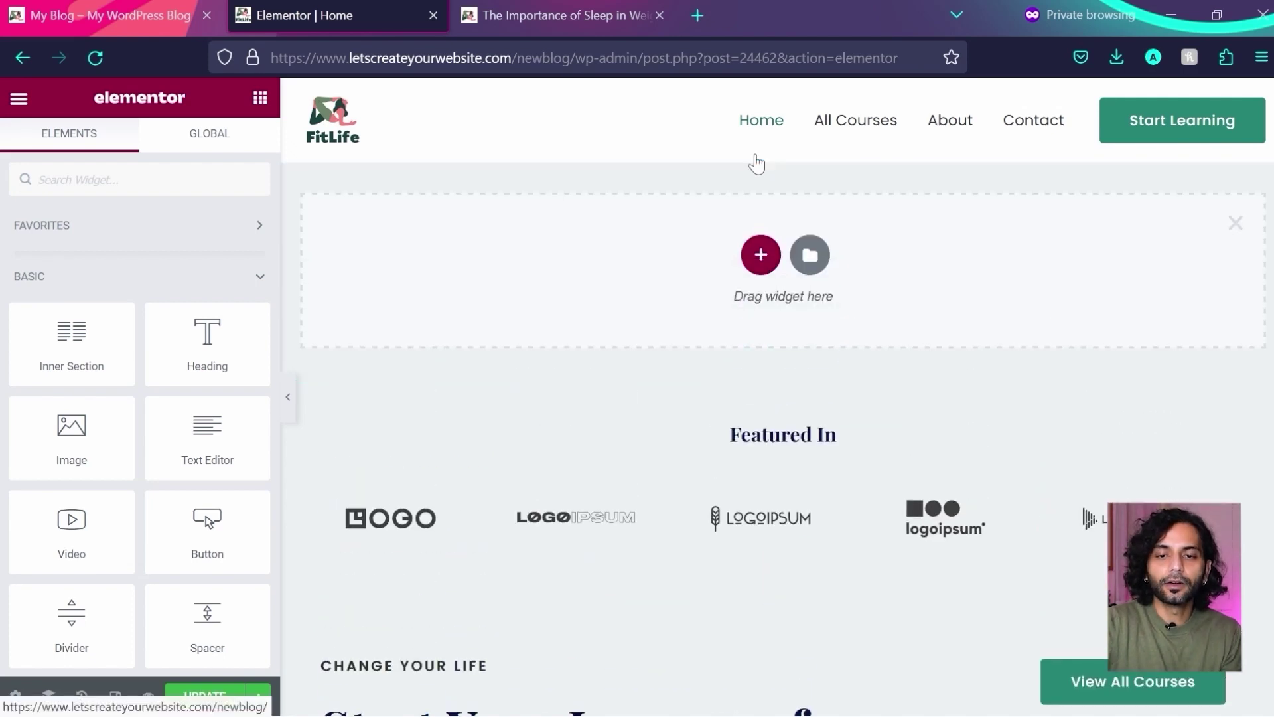
{"action": "left_click", "coordinate": [761, 255]}
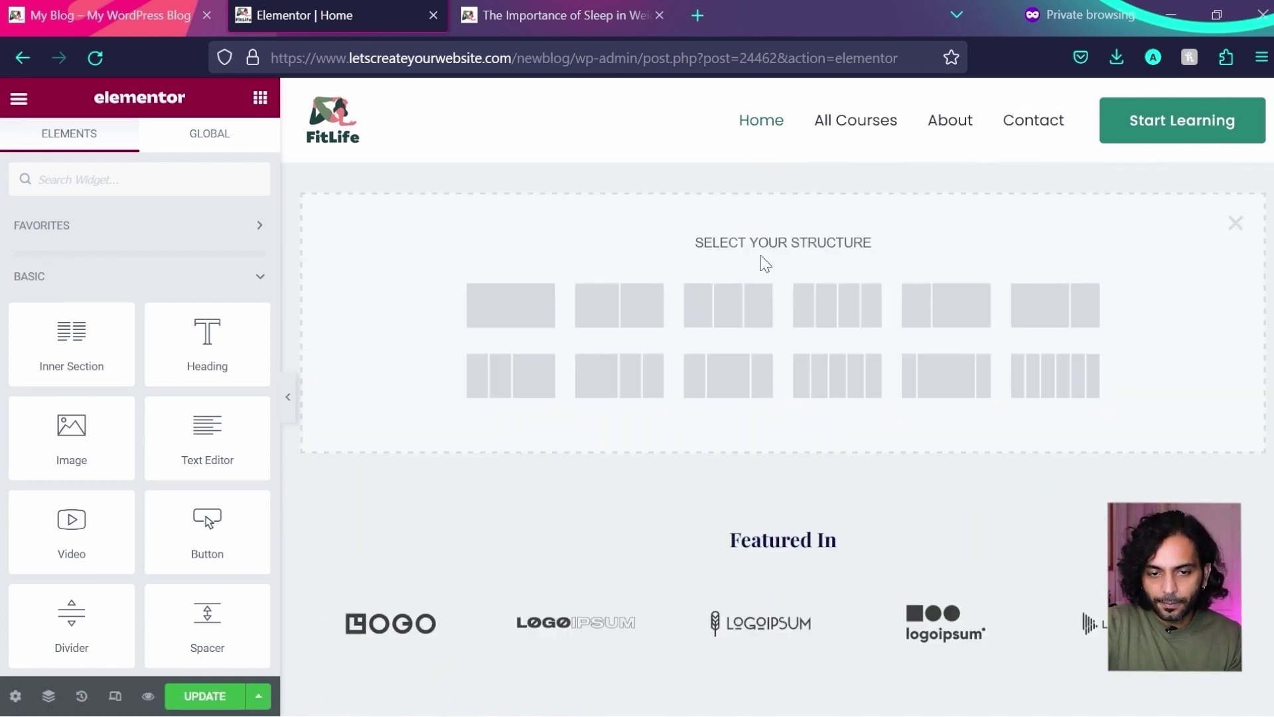
{"action": "left_click", "coordinate": [522, 310]}
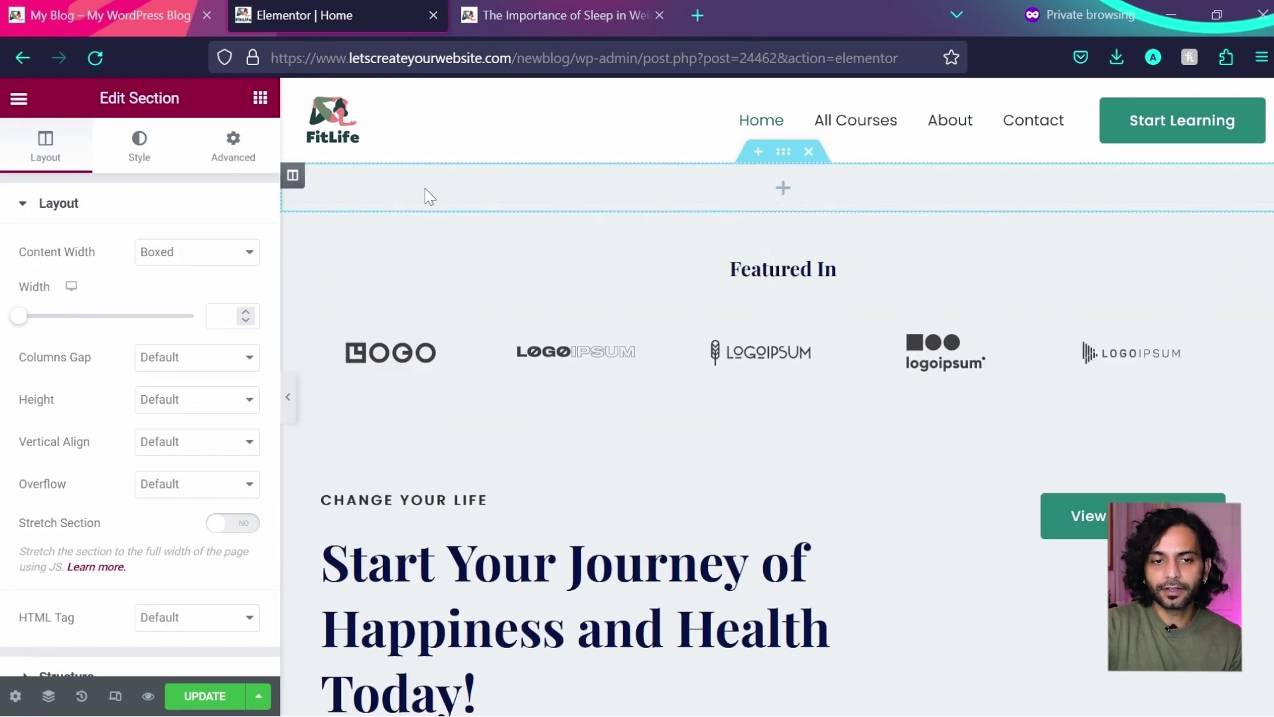
{"action": "left_click", "coordinate": [260, 100]}
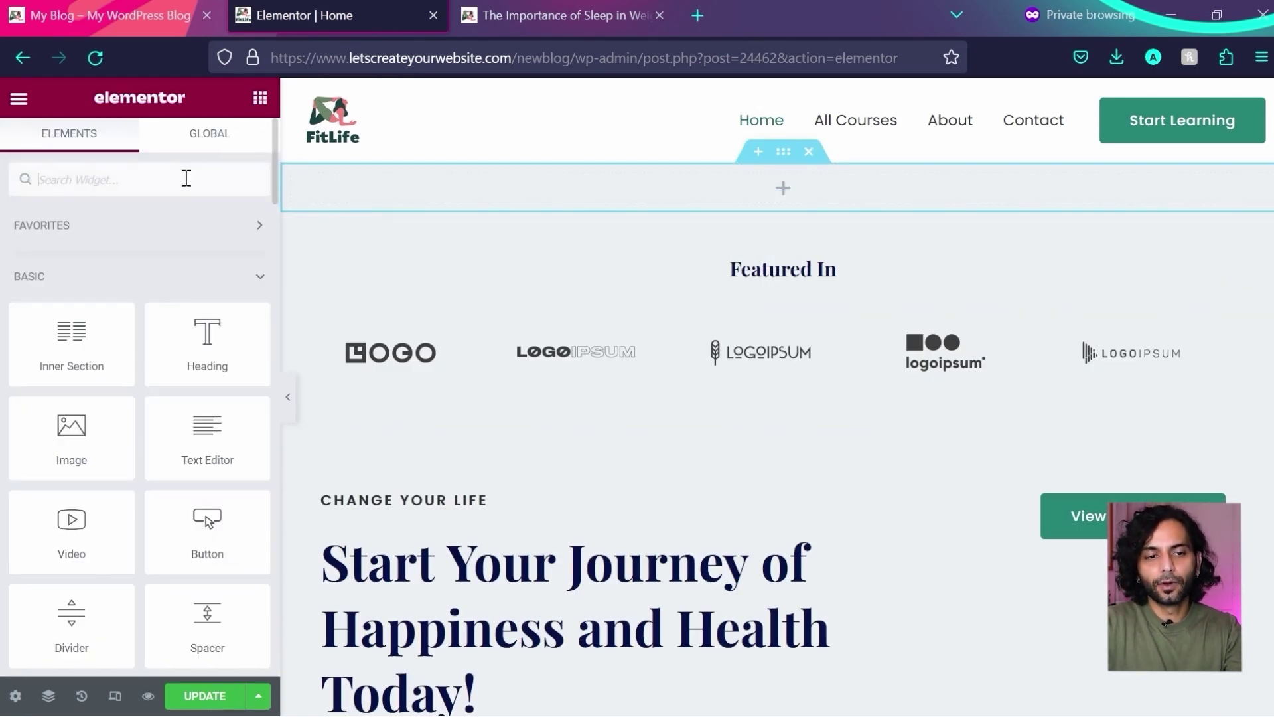
{"action": "left_click", "coordinate": [150, 180]}
{"action": "type", "text": "blog"}
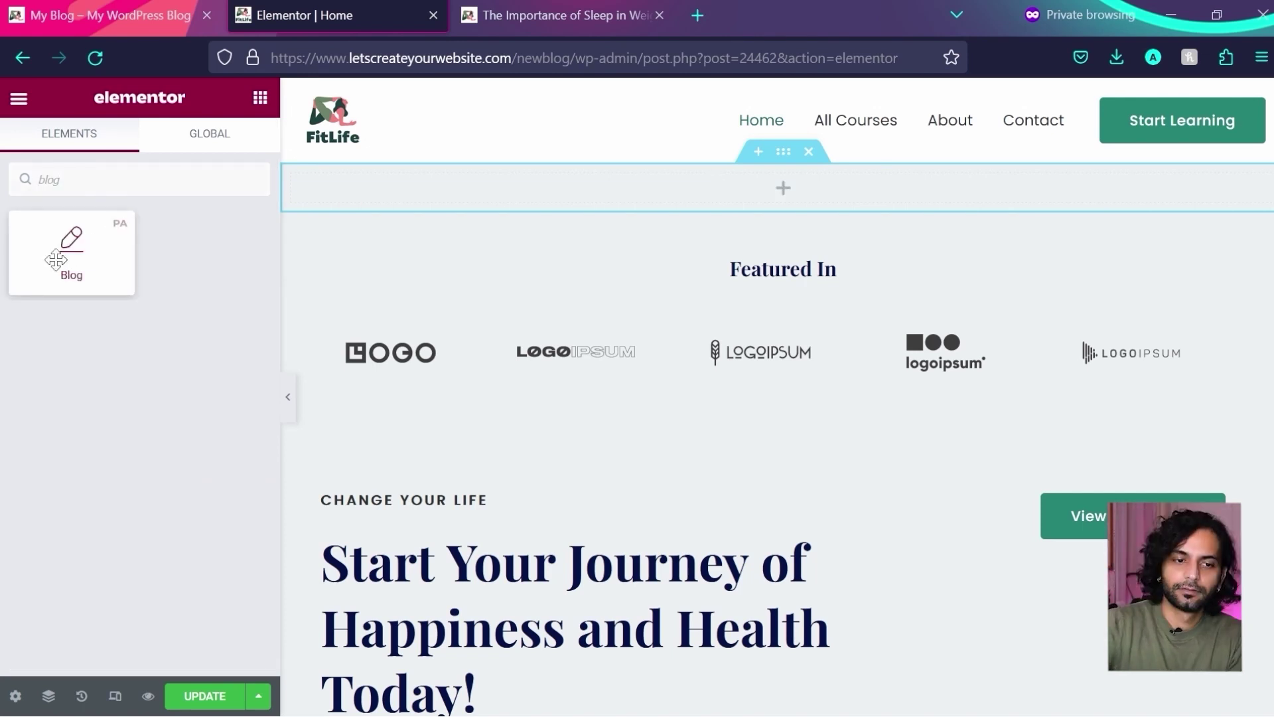
{"action": "left_click_drag", "start_coordinate": [51, 259], "coordinate": [730, 183]}
- Switch the Blog widget's skin to Banner
{"action": "scroll", "coordinate": [717, 211], "scroll_direction": "down", "scroll_amount": 1}
{"action": "scroll", "coordinate": [626, 313], "scroll_direction": "up", "scroll_amount": 1}
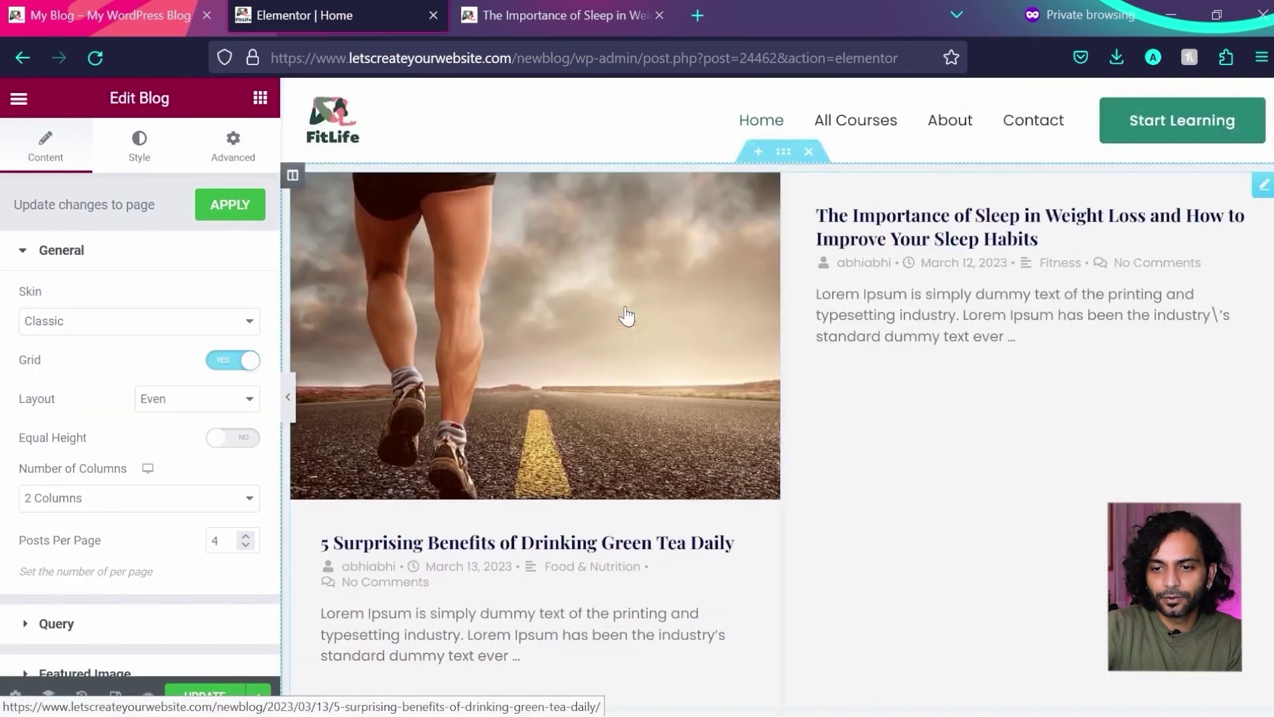
{"action": "scroll", "coordinate": [626, 312], "scroll_direction": "down", "scroll_amount": 7}
{"action": "scroll", "coordinate": [626, 313], "scroll_direction": "up", "scroll_amount": 7}
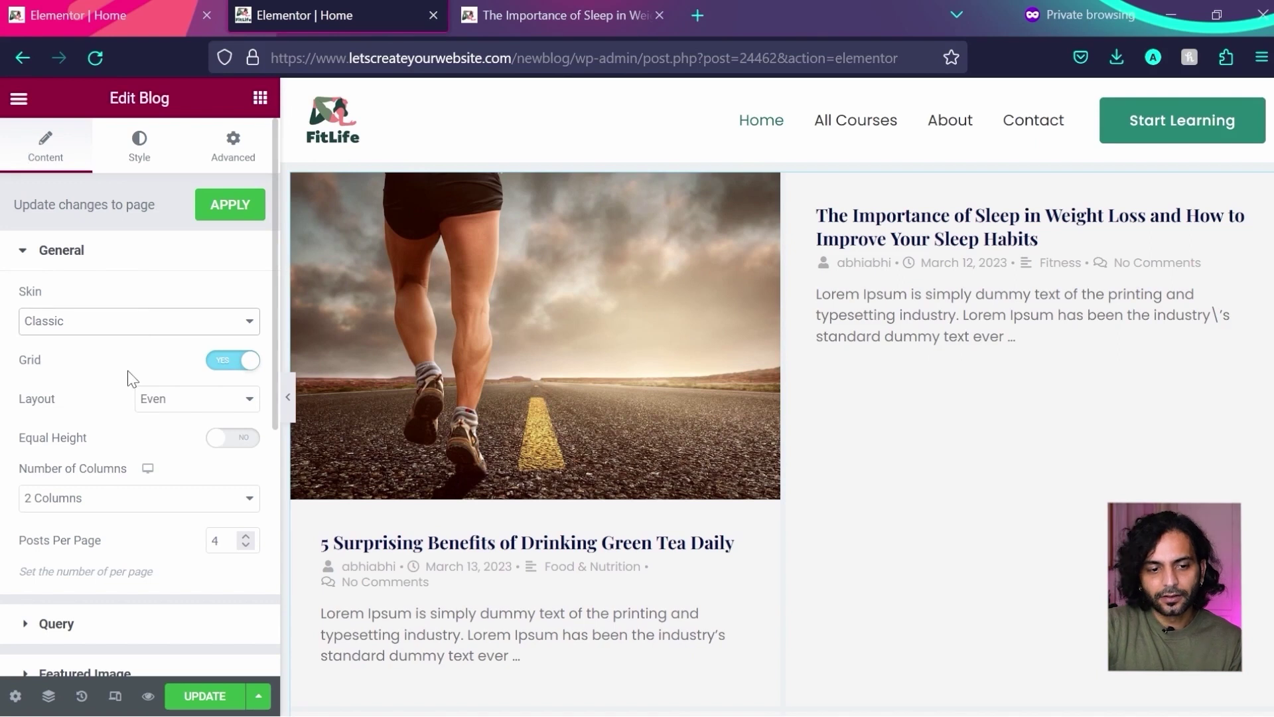
{"action": "left_click", "coordinate": [123, 441]}
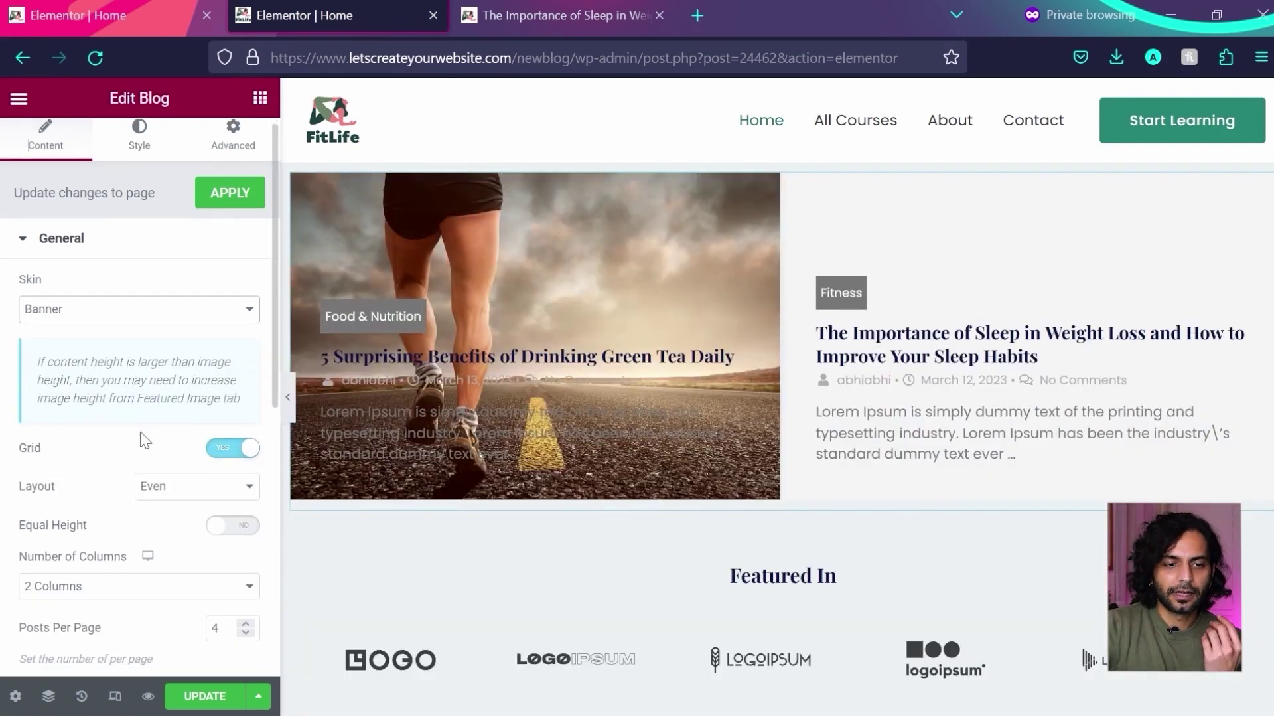
- Enable the carousel and set Number of Columns to 1 Column
{"action": "scroll", "coordinate": [142, 441], "scroll_direction": "down", "scroll_amount": 7}
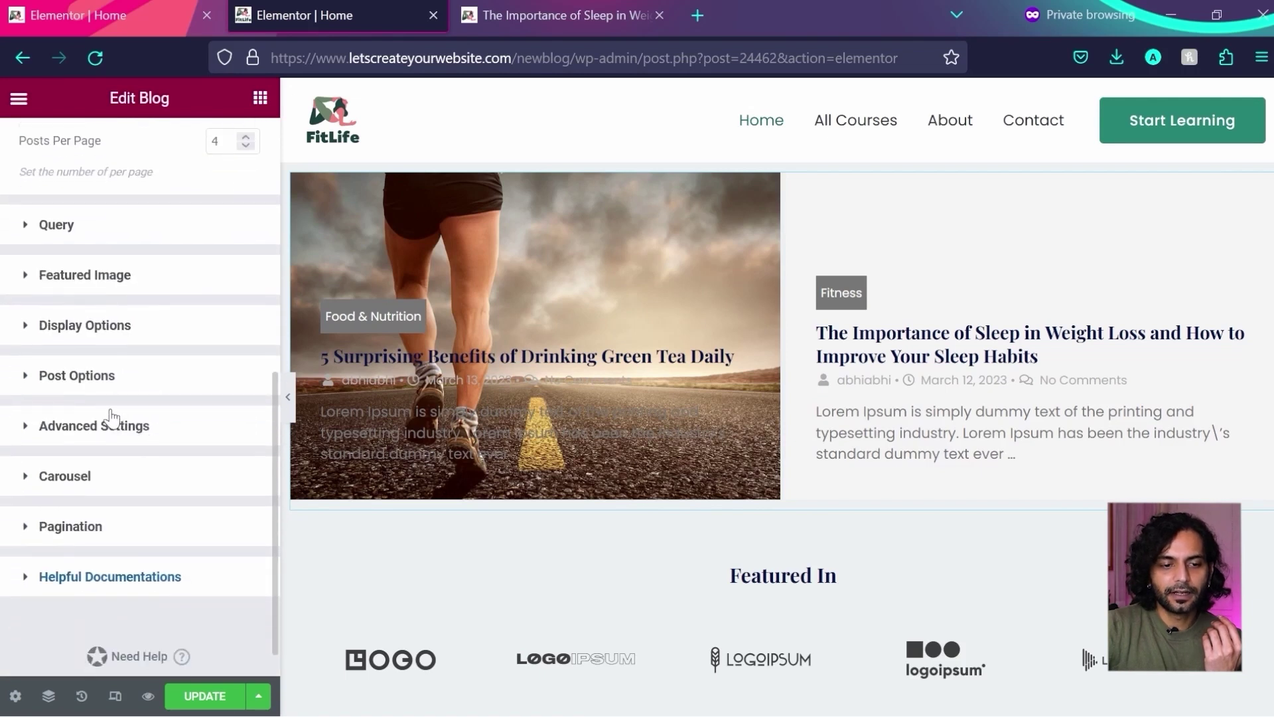
{"action": "left_click", "coordinate": [87, 478]}
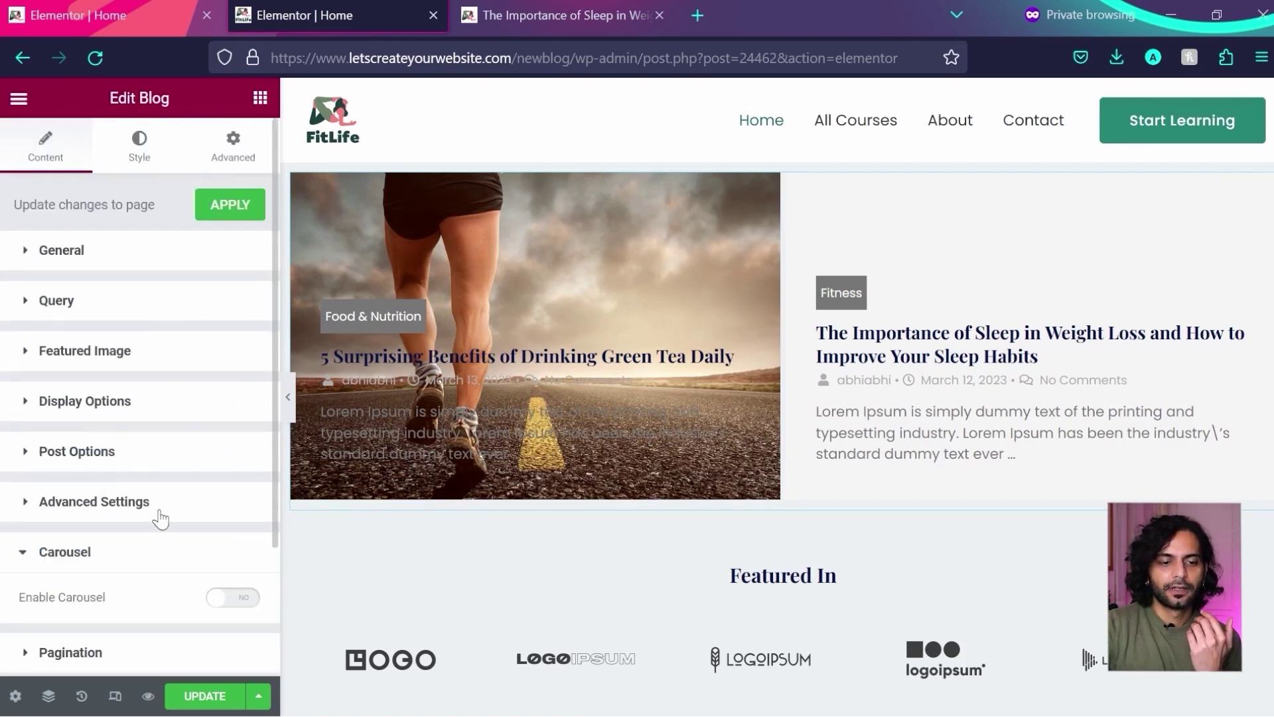
{"action": "left_click", "coordinate": [245, 601]}
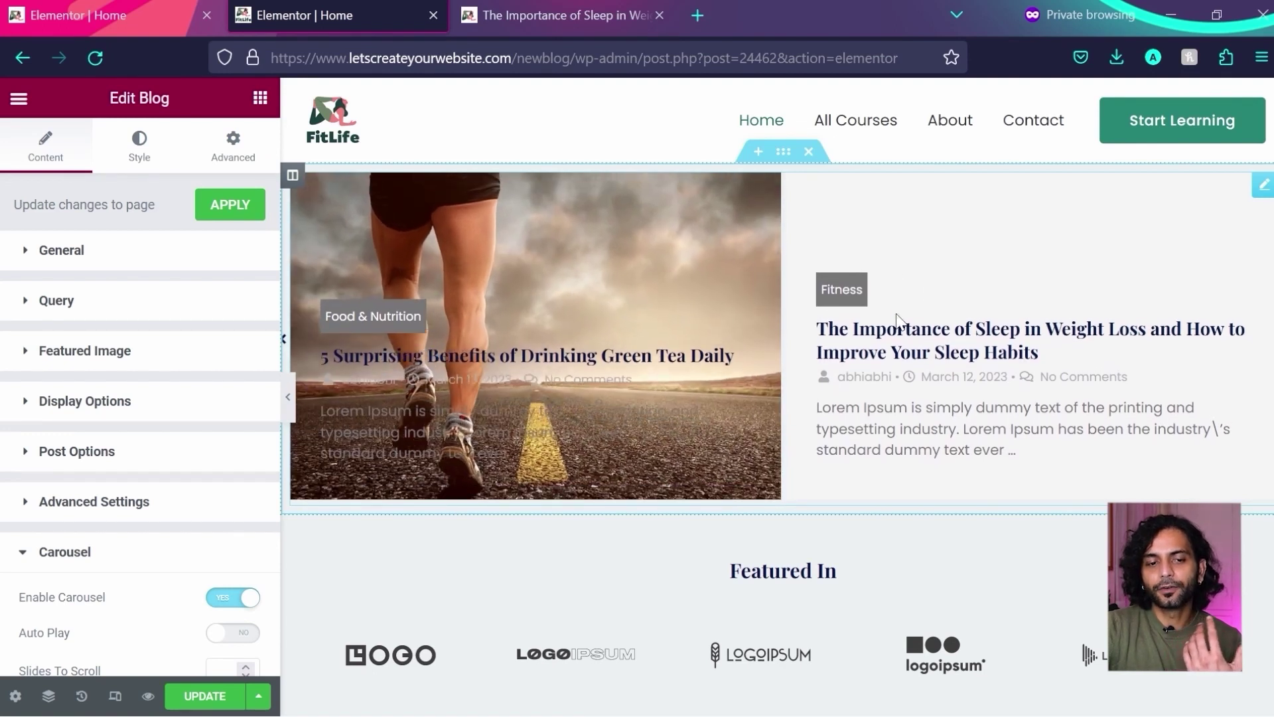
{"action": "scroll", "coordinate": [100, 444], "scroll_direction": "down", "scroll_amount": 5}
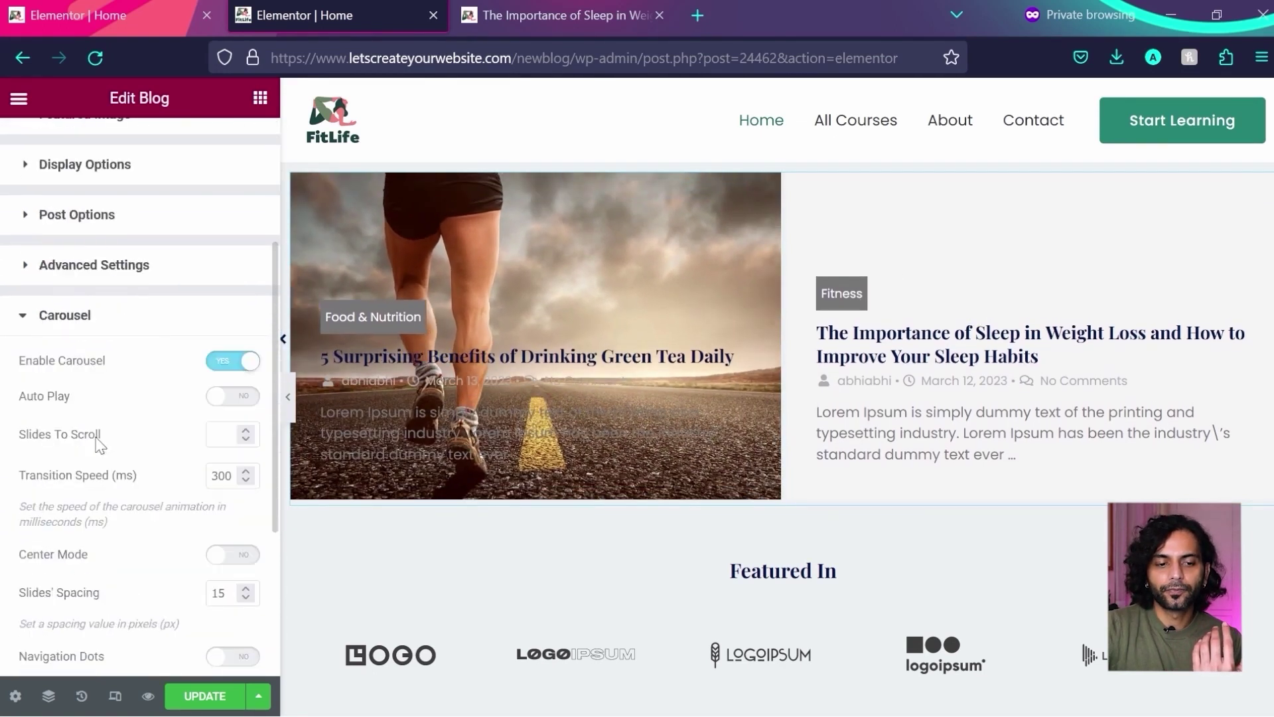
{"action": "scroll", "coordinate": [123, 338], "scroll_direction": "down", "scroll_amount": 3}
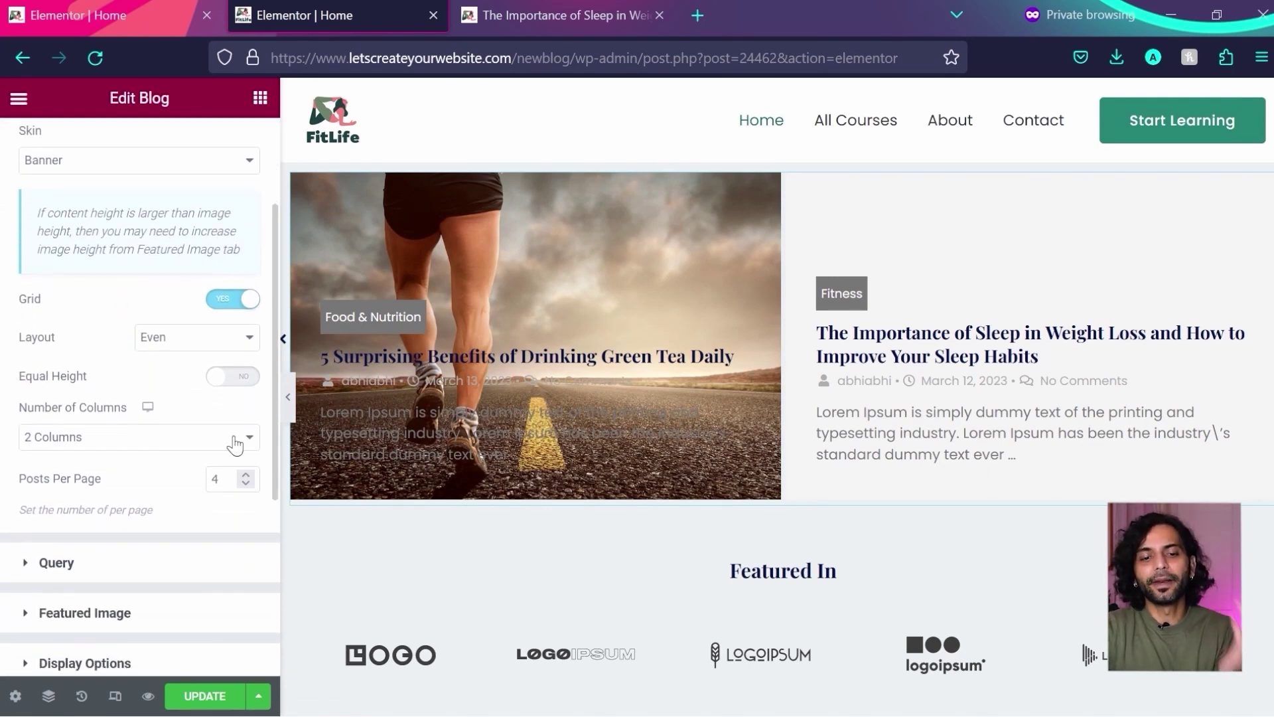
{"action": "left_click", "coordinate": [234, 439]}
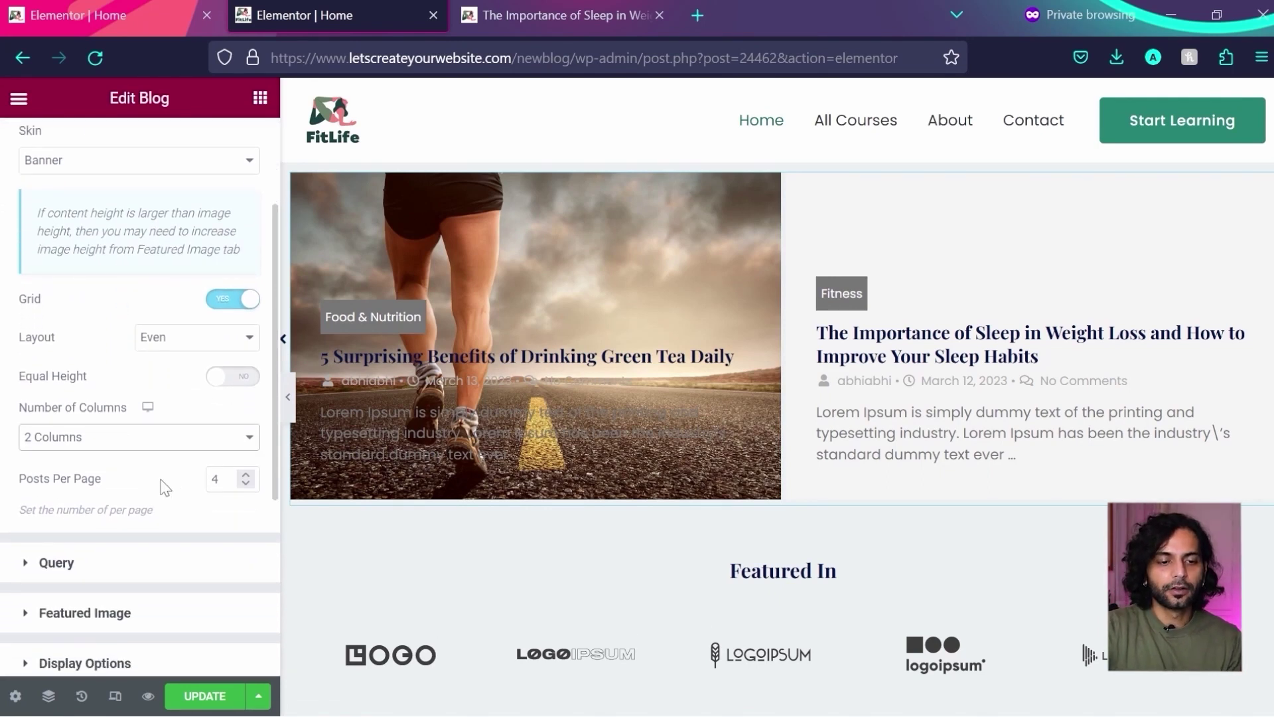
{"action": "left_click", "coordinate": [121, 469]}
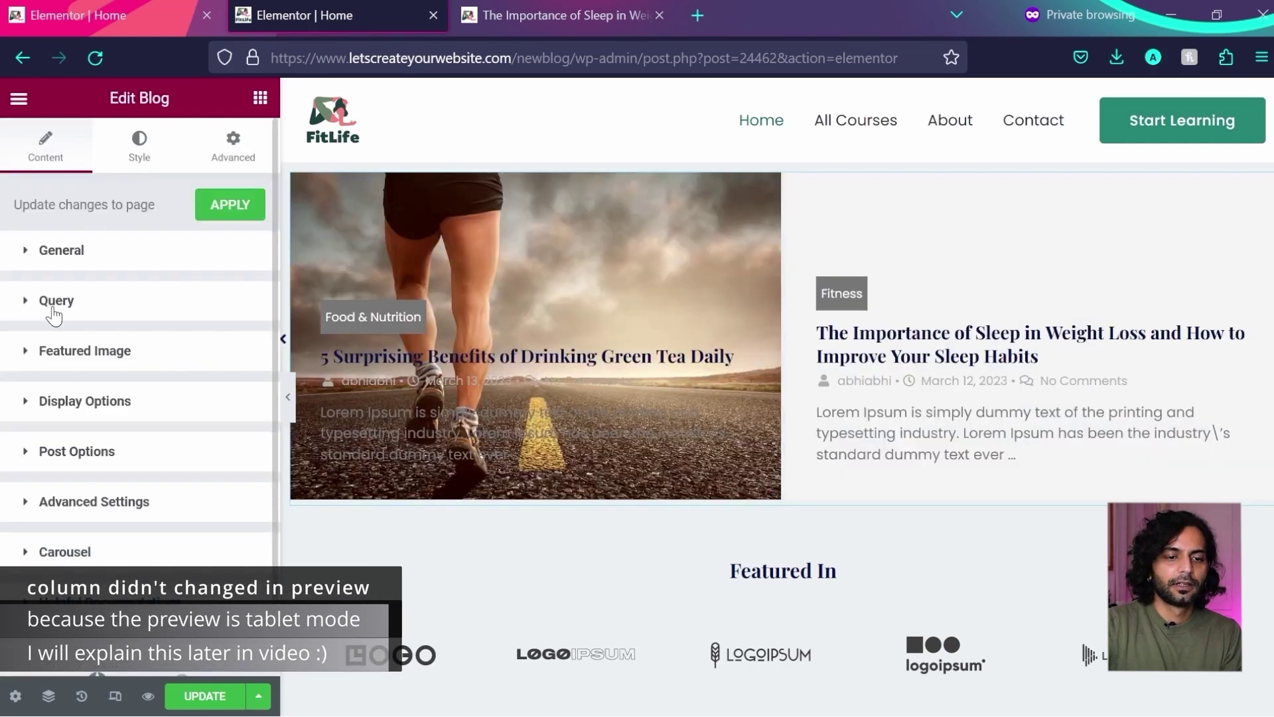
- Add, then remove, the Featured category filter in Query, and expand Featured Image settings
{"action": "left_click", "coordinate": [55, 312]}
{"action": "scroll", "coordinate": [159, 355], "scroll_direction": "down", "scroll_amount": 1}
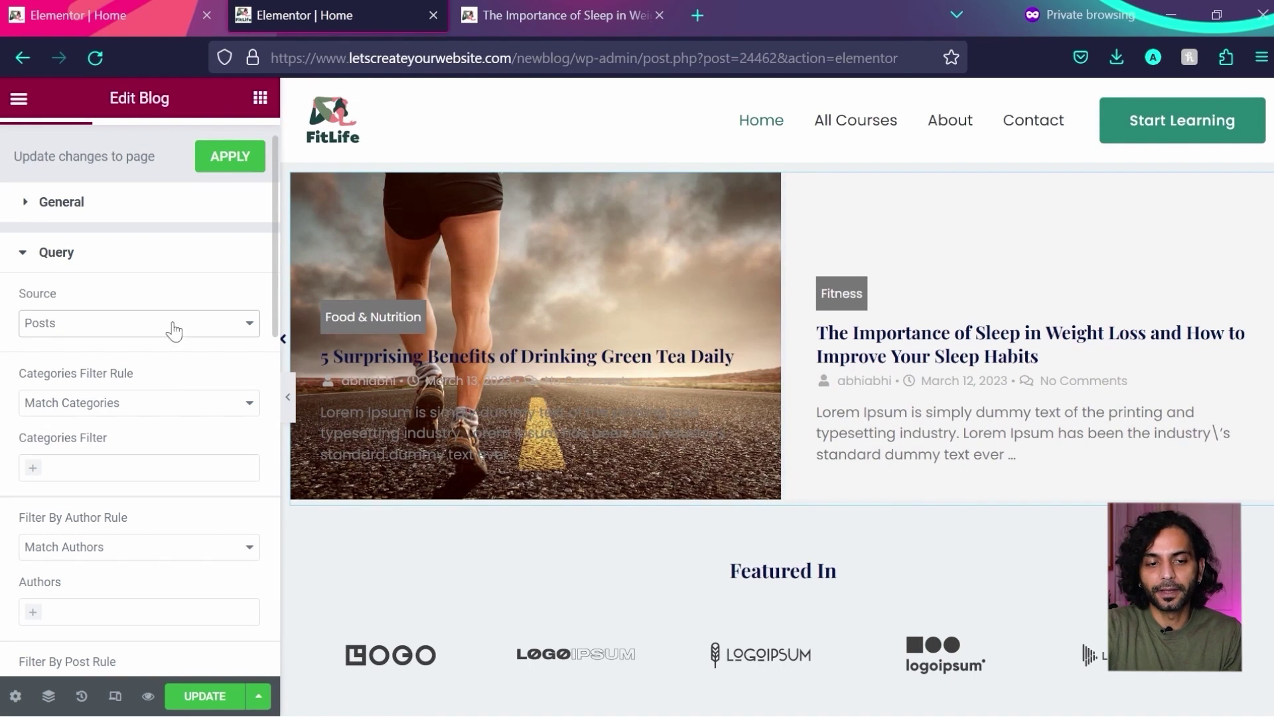
{"action": "scroll", "coordinate": [170, 292], "scroll_direction": "down", "scroll_amount": 2}
{"action": "left_click", "coordinate": [33, 371]}
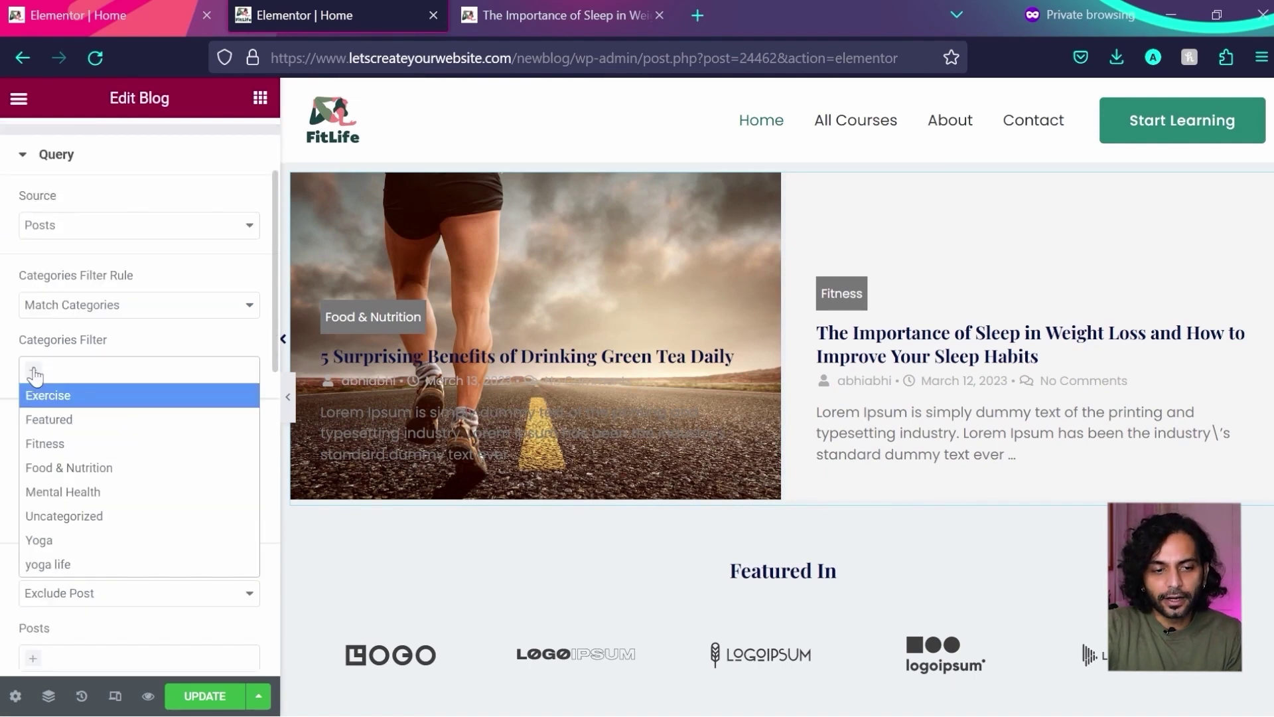
{"action": "left_click", "coordinate": [100, 420]}
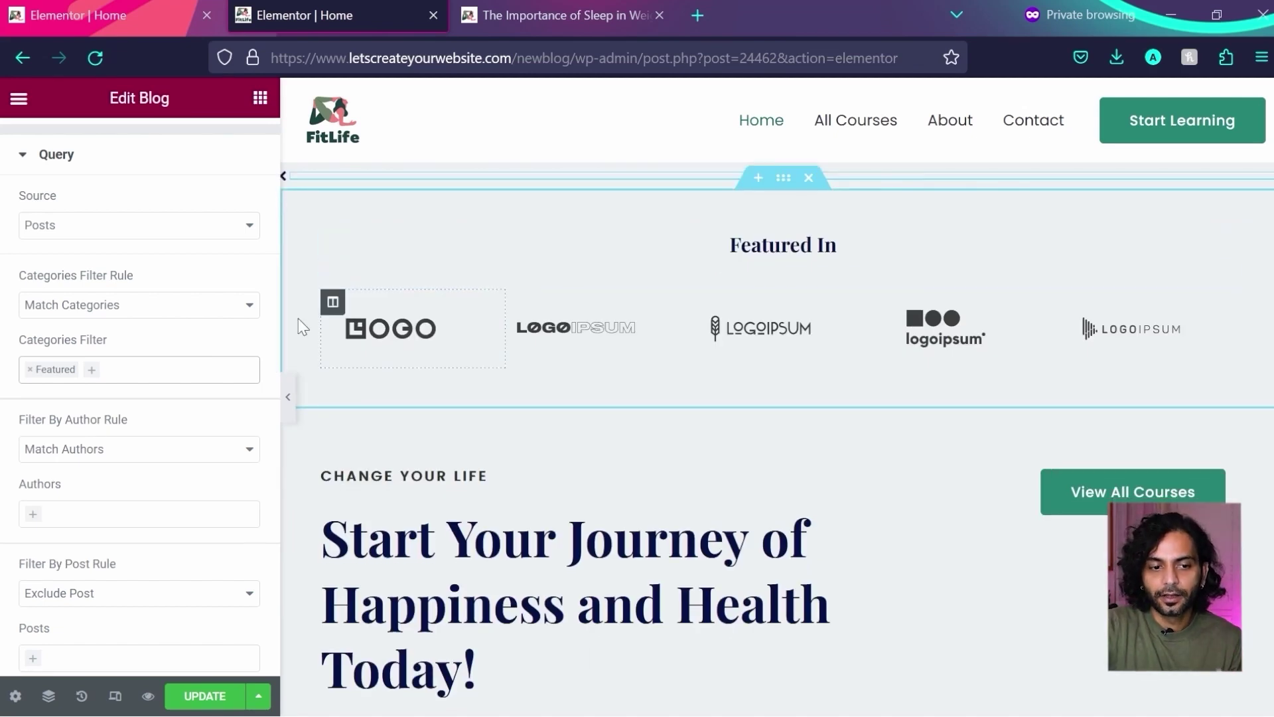
{"action": "left_click", "coordinate": [30, 375]}
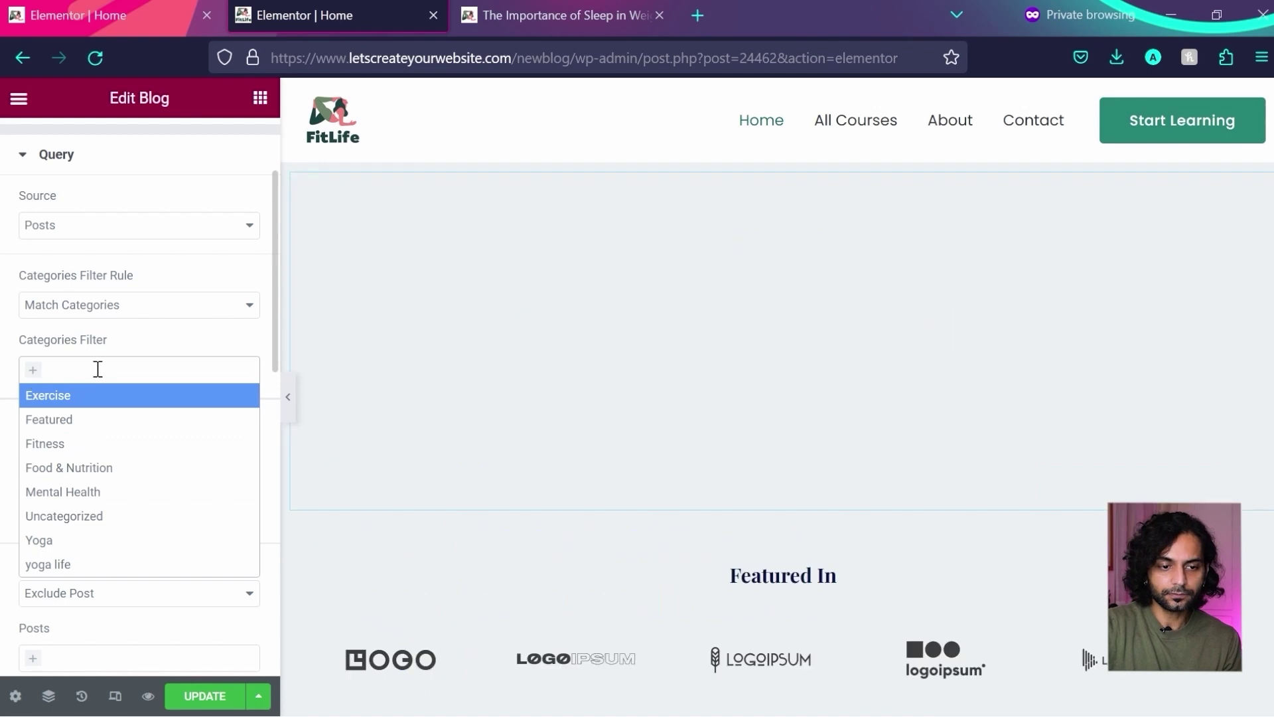
{"action": "left_click", "coordinate": [252, 339]}
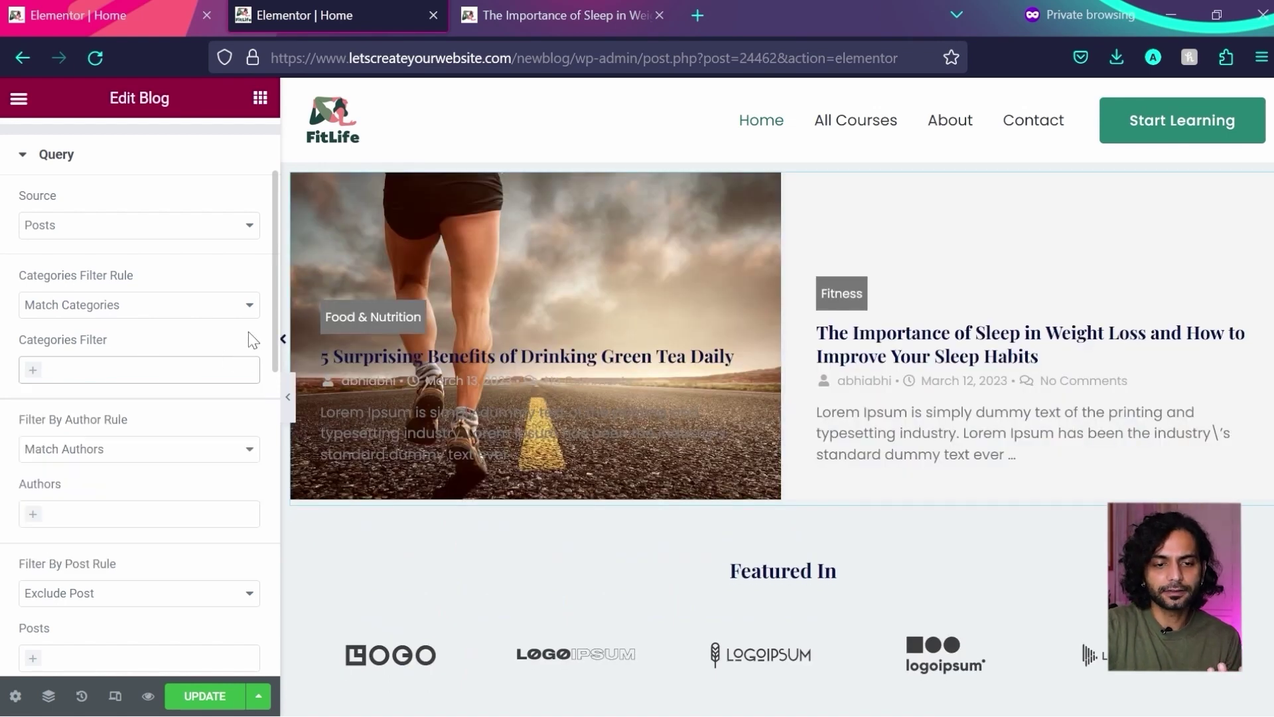
{"action": "scroll", "coordinate": [246, 329], "scroll_direction": "down", "scroll_amount": 8}
{"action": "left_click", "coordinate": [62, 334]}
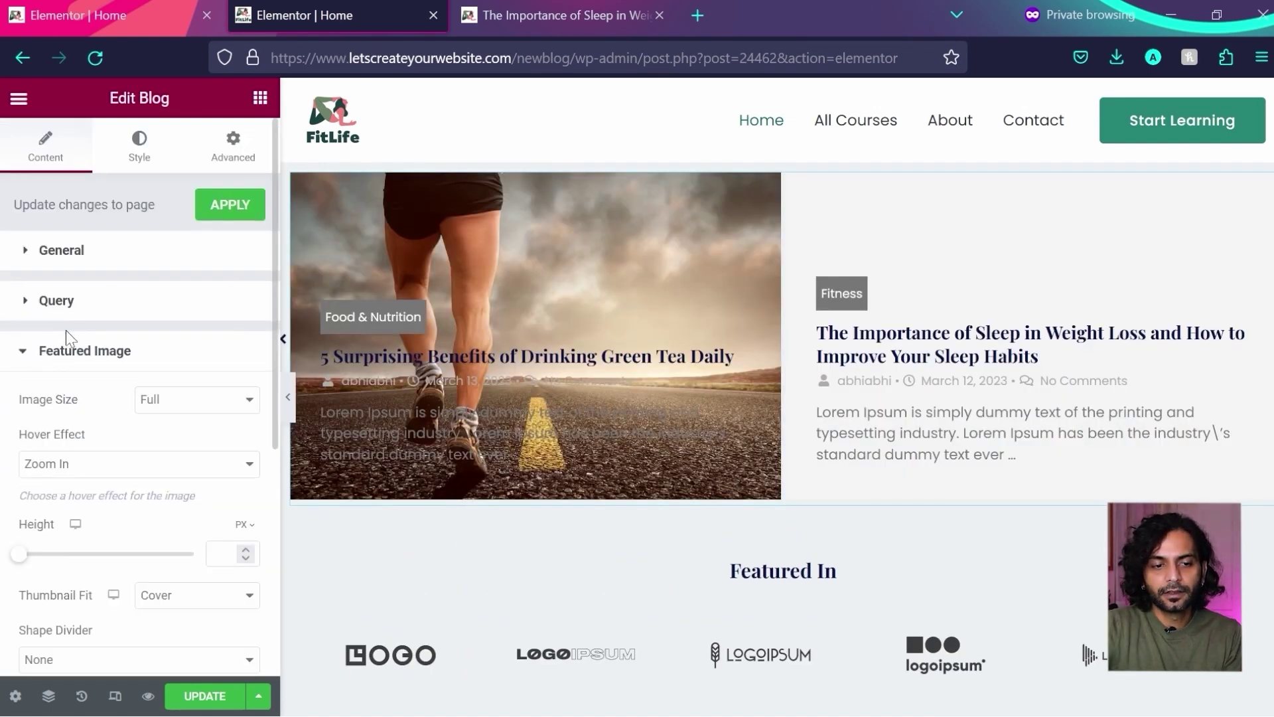
- Set the blog widget's featured image height to 441 px
{"action": "scroll", "coordinate": [68, 338], "scroll_direction": "down", "scroll_amount": 3}
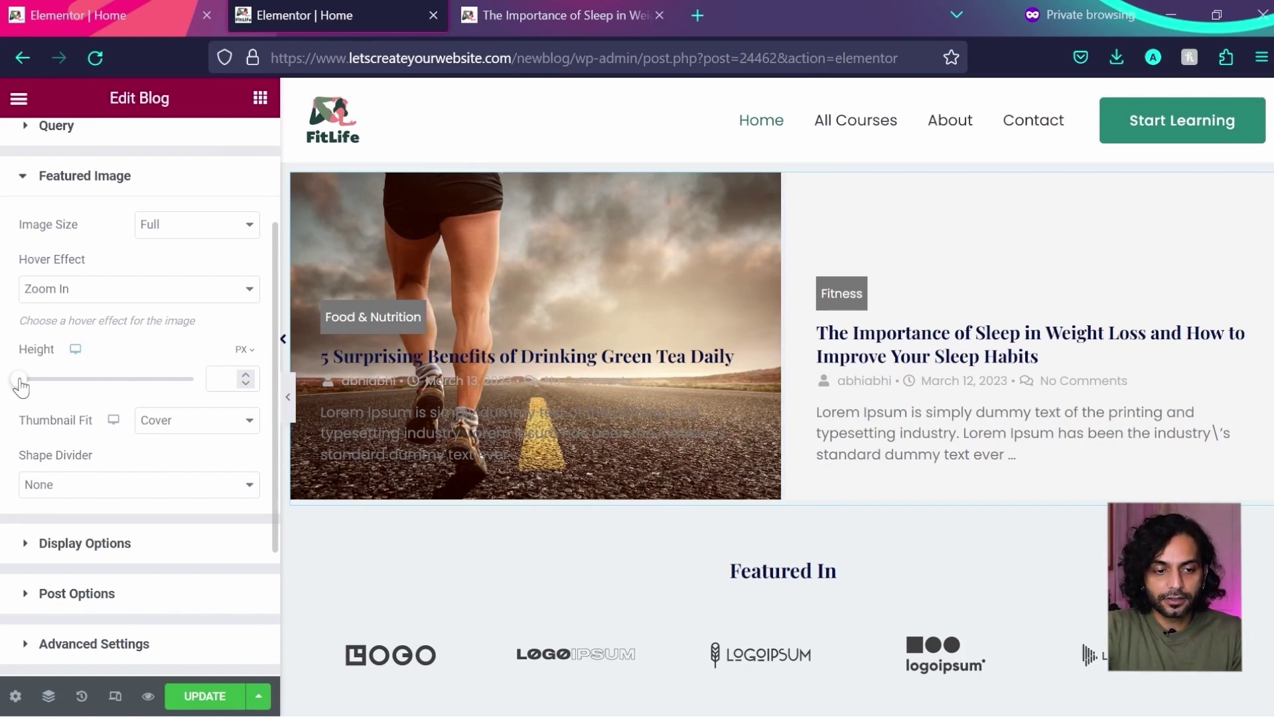
{"action": "left_click_drag", "start_coordinate": [20, 381], "coordinate": [146, 377]}
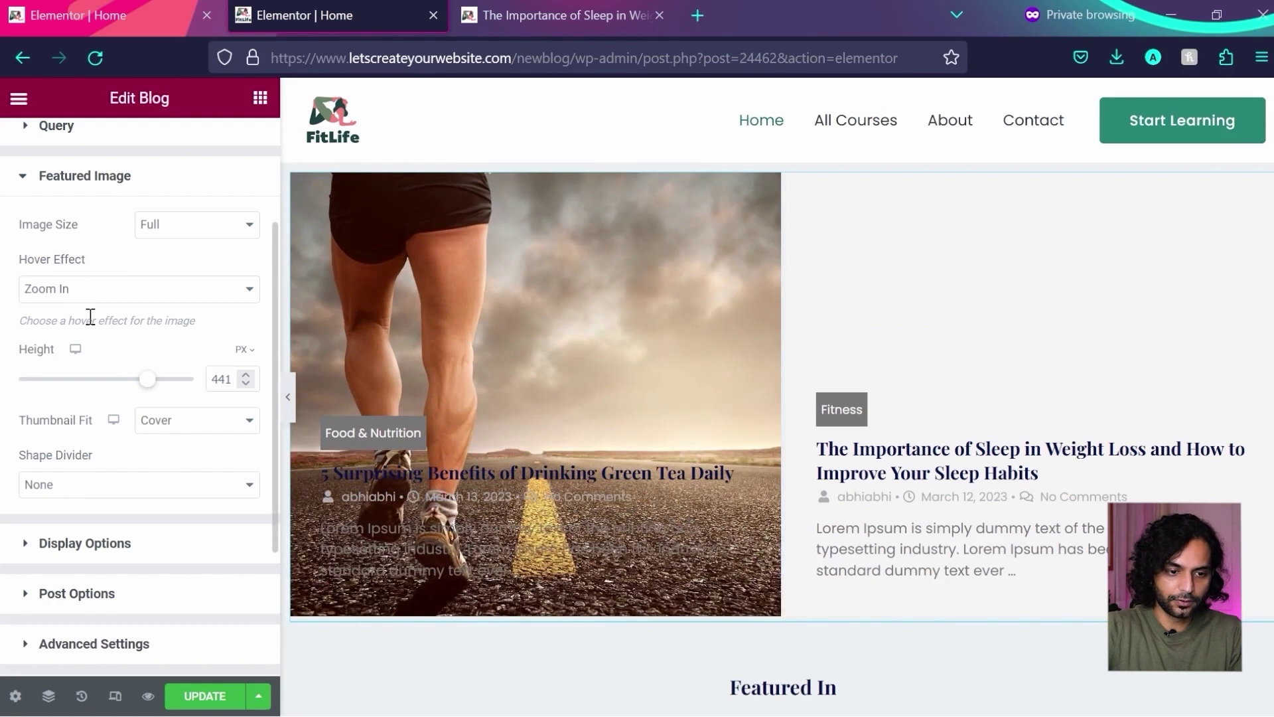
{"action": "scroll", "coordinate": [91, 316], "scroll_direction": "down", "scroll_amount": 3}
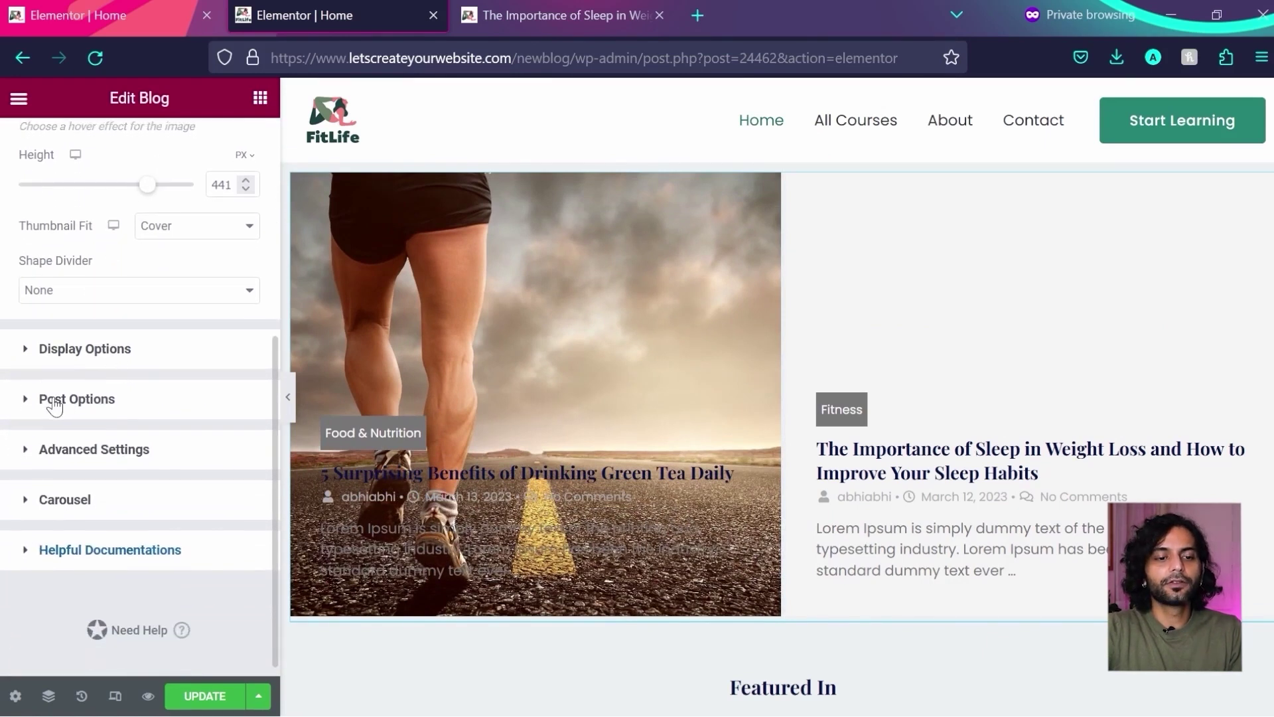
- In Post Options, switch off Author, Date, Categories, Comments Meta and Show Post Content
{"action": "left_click", "coordinate": [53, 399]}
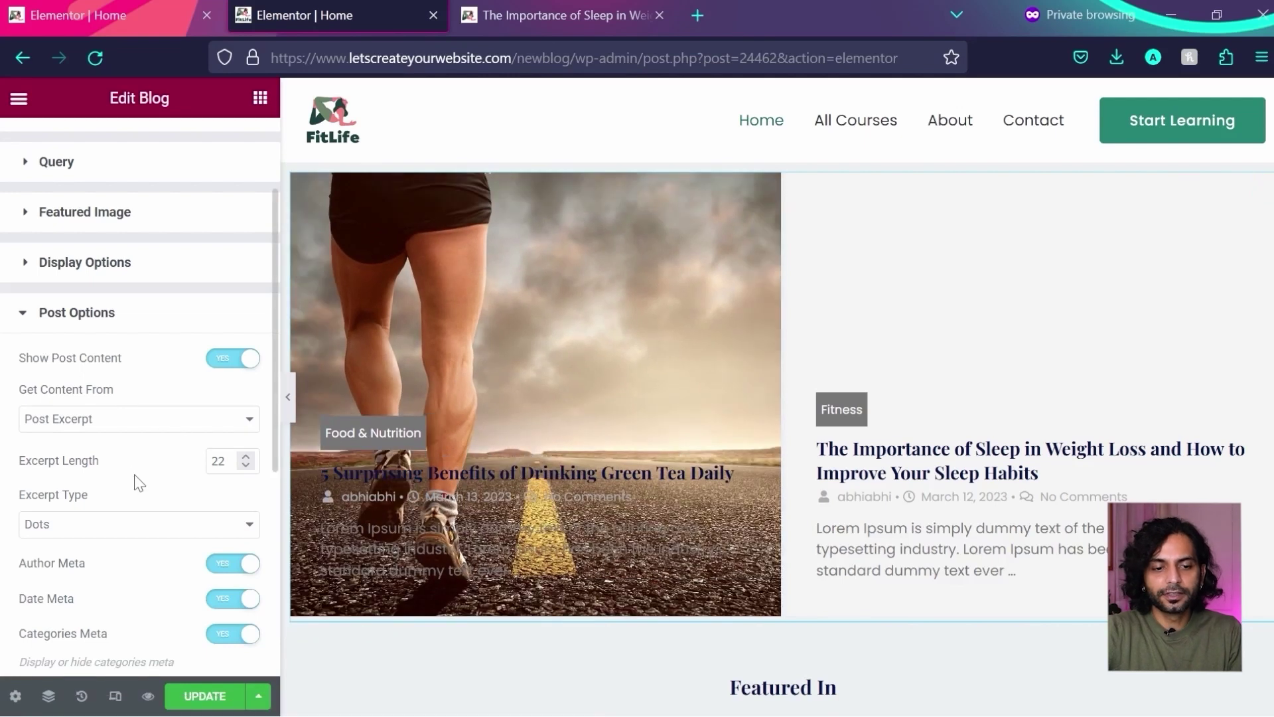
{"action": "scroll", "coordinate": [137, 482], "scroll_direction": "down", "scroll_amount": 1}
{"action": "scroll", "coordinate": [137, 483], "scroll_direction": "down", "scroll_amount": 2}
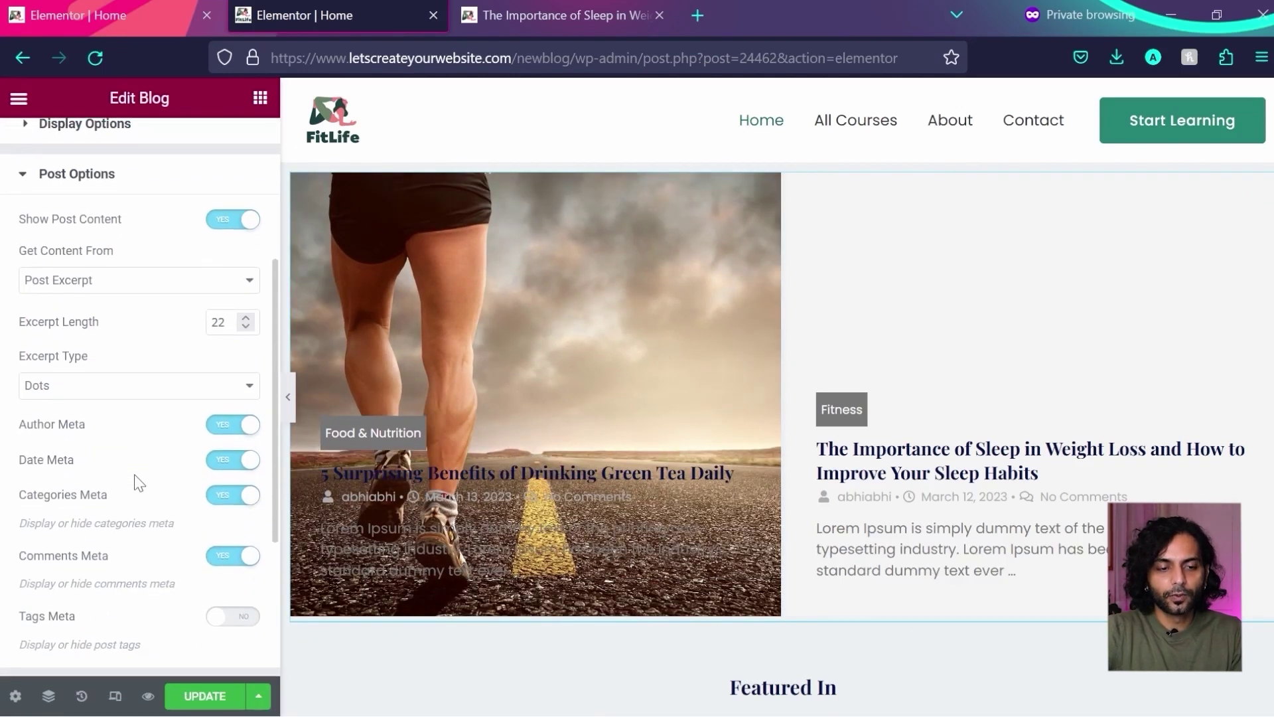
{"action": "left_click", "coordinate": [227, 413]}
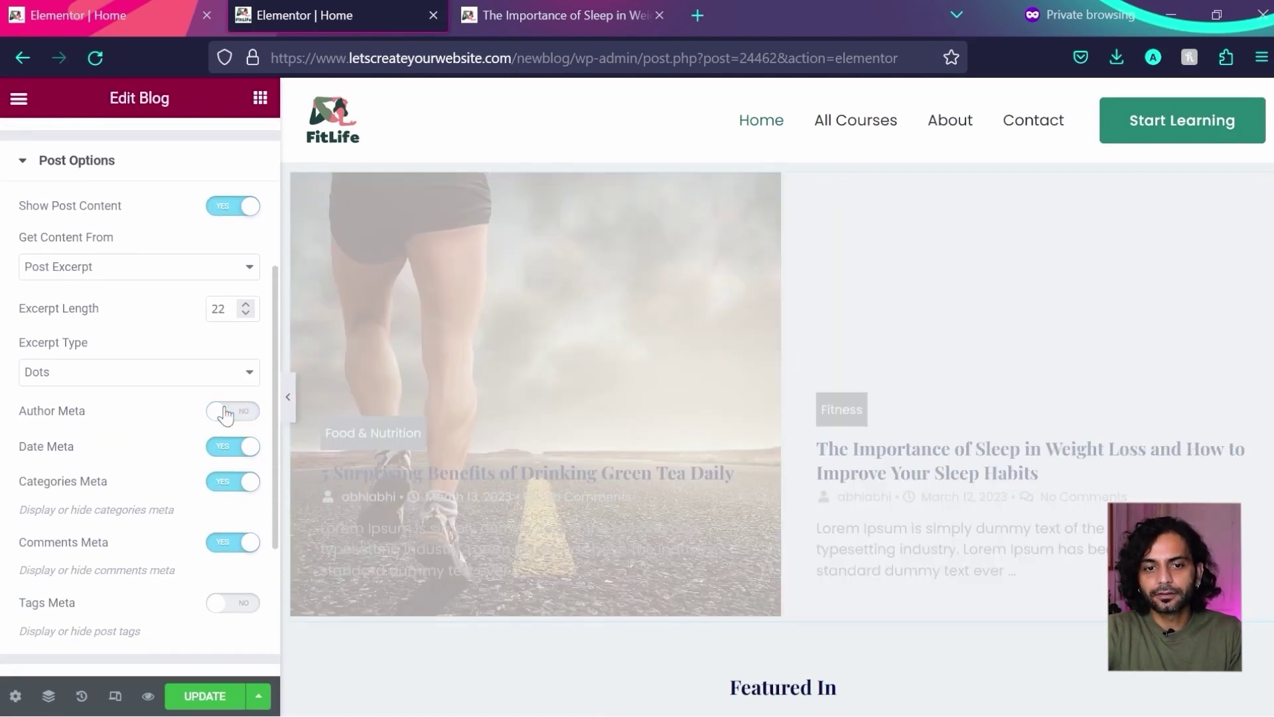
{"action": "left_click", "coordinate": [226, 449]}
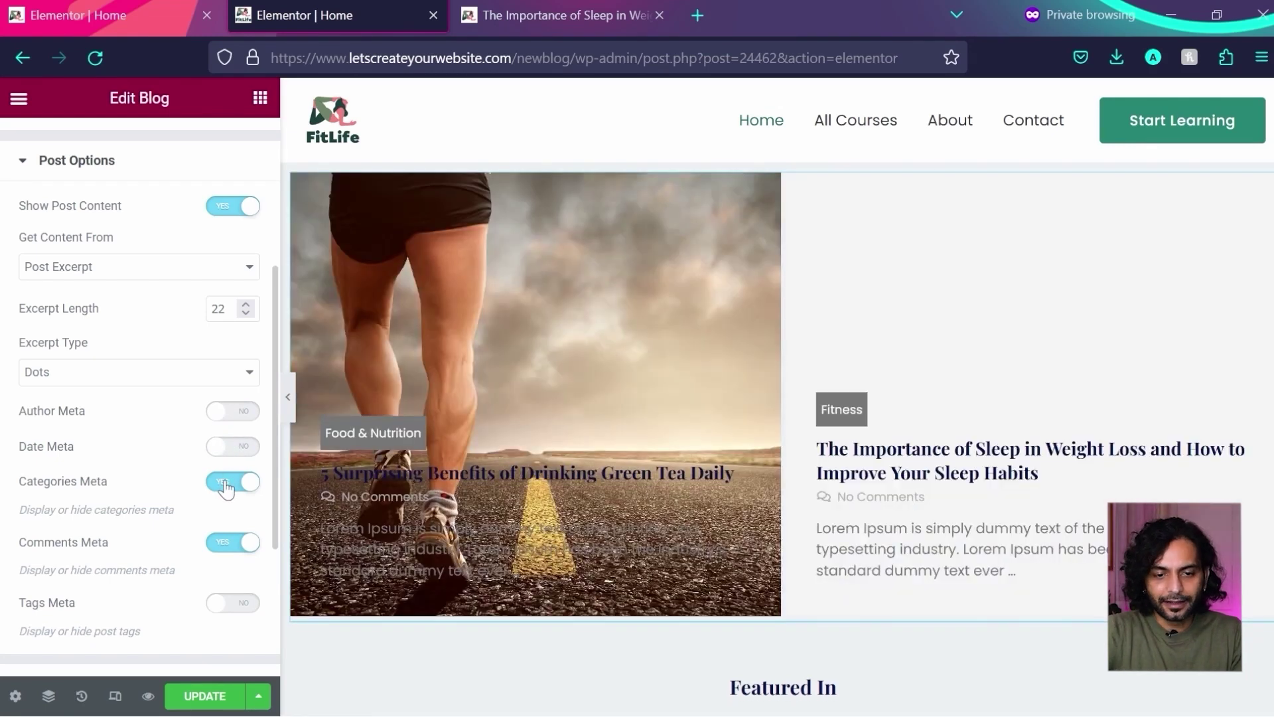
{"action": "left_click", "coordinate": [226, 482]}
{"action": "scroll", "coordinate": [228, 478], "scroll_direction": "down", "scroll_amount": 3}
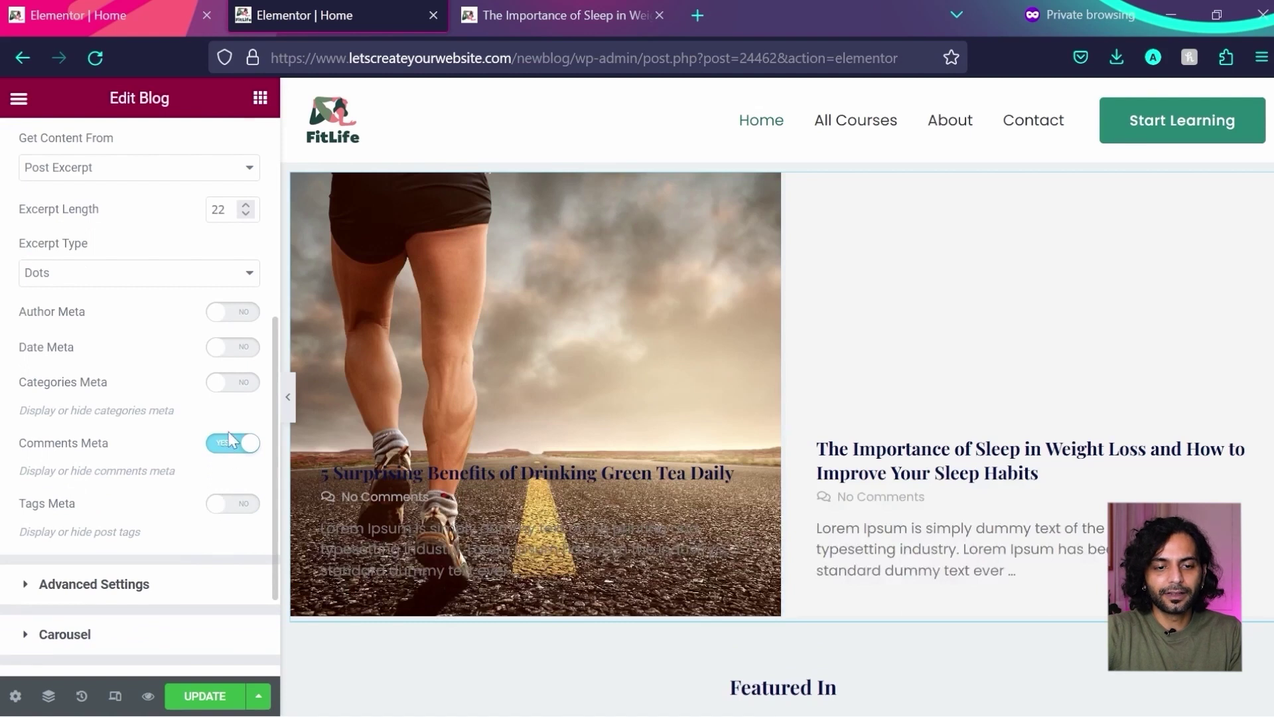
{"action": "left_click", "coordinate": [229, 438]}
{"action": "scroll", "coordinate": [196, 471], "scroll_direction": "up", "scroll_amount": 5}
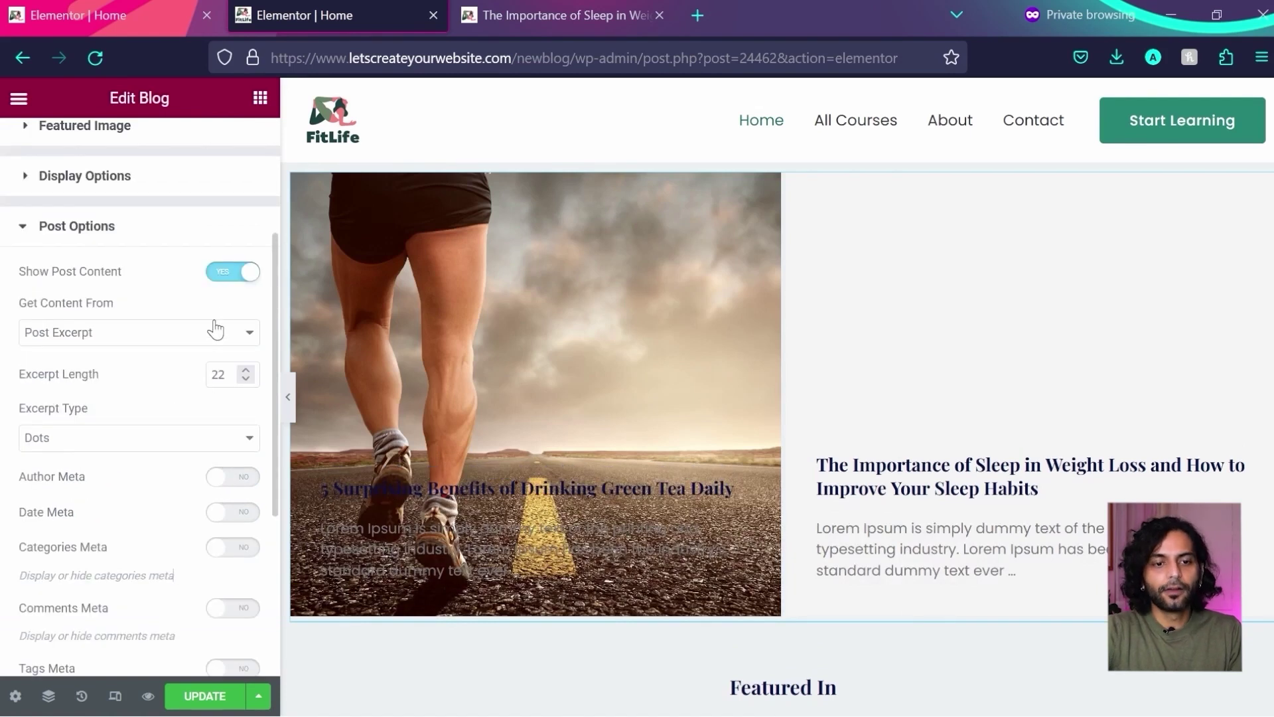
{"action": "left_click", "coordinate": [227, 272]}
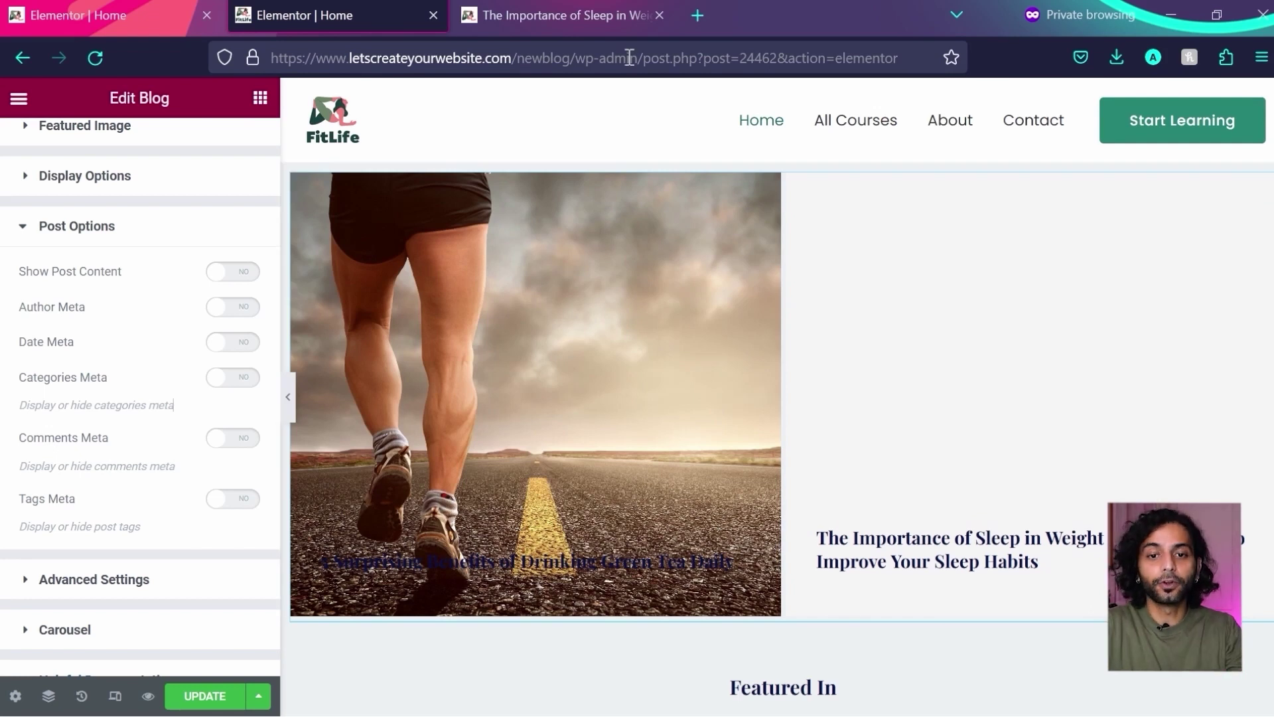
- Go to Posts > All Posts and open the sleep-habits post for editing
{"action": "left_click_drag", "start_coordinate": [643, 58], "coordinate": [517, 58]}
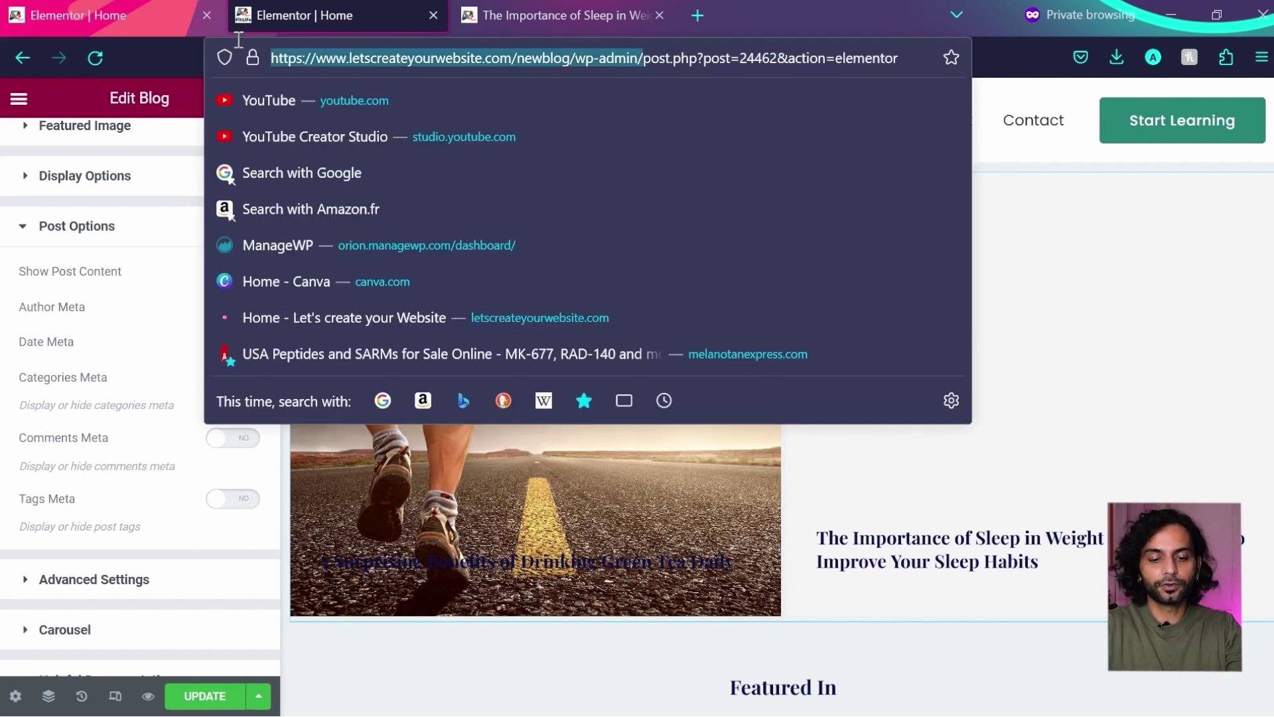
{"action": "mouse_move", "coordinate": [57, 296]}
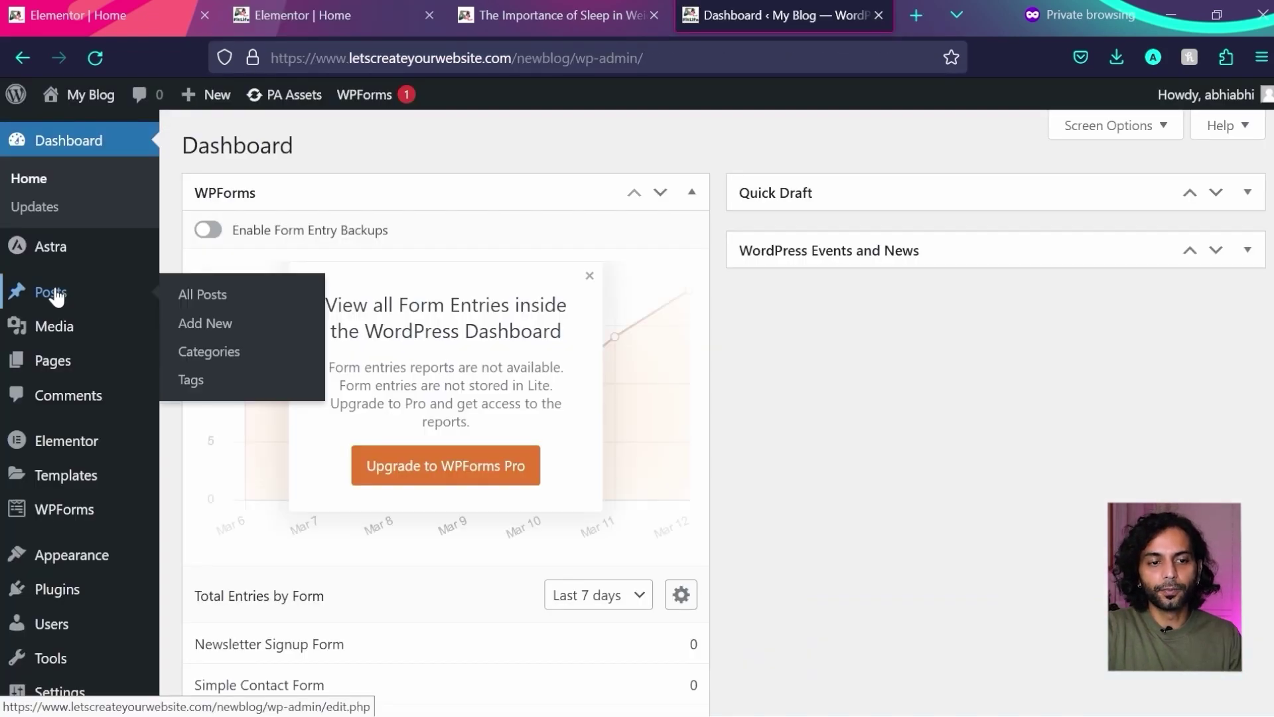
{"action": "left_click", "coordinate": [199, 294]}
{"action": "left_click", "coordinate": [304, 13]}
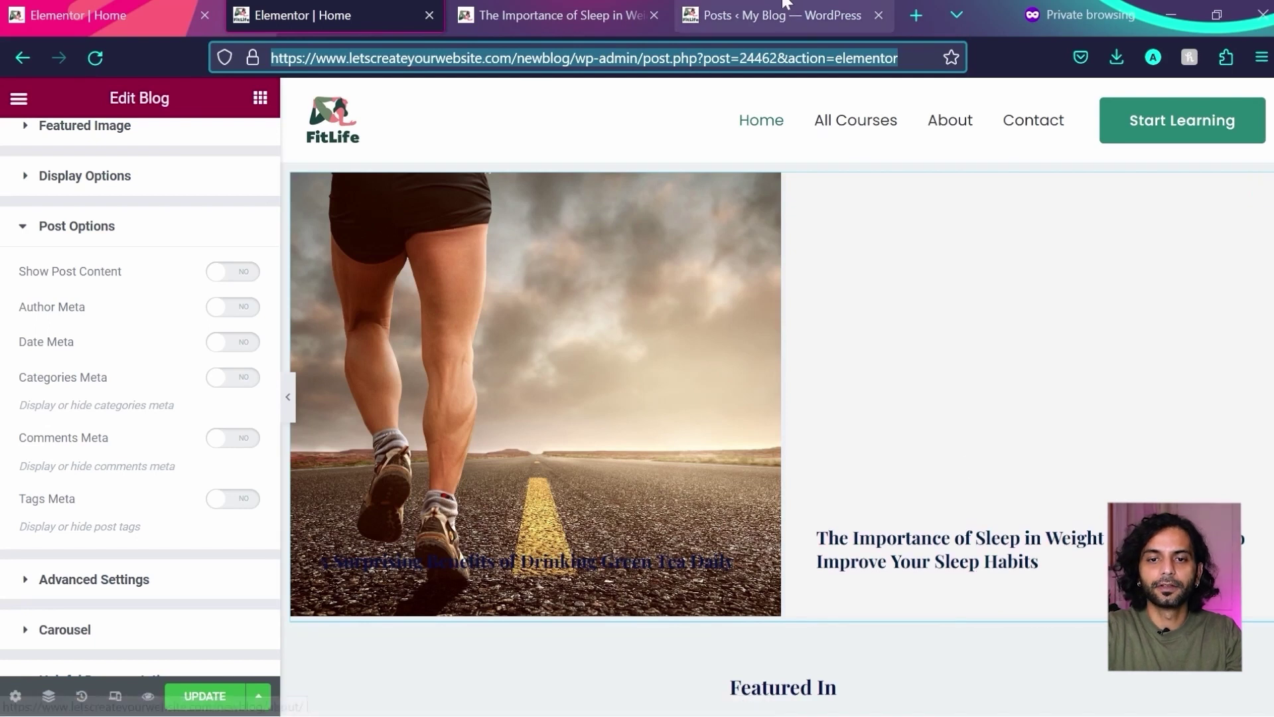
{"action": "left_click", "coordinate": [770, 15]}
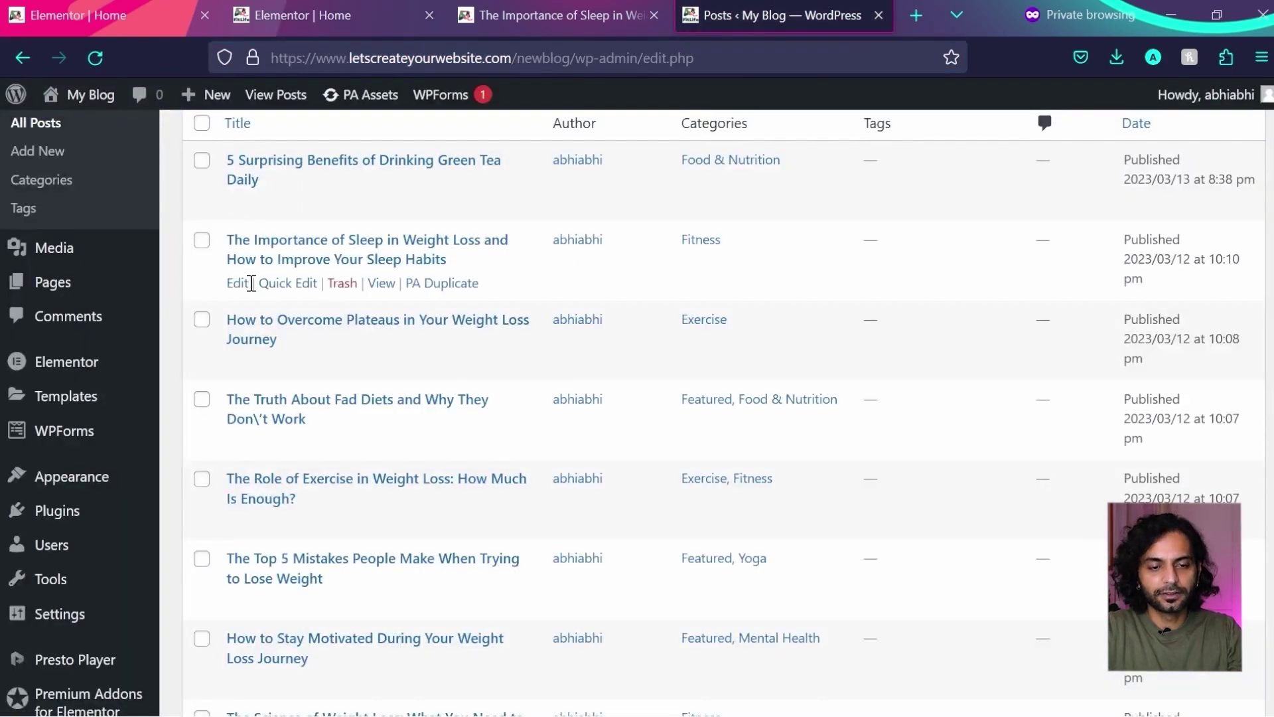
{"action": "left_click", "coordinate": [238, 284]}
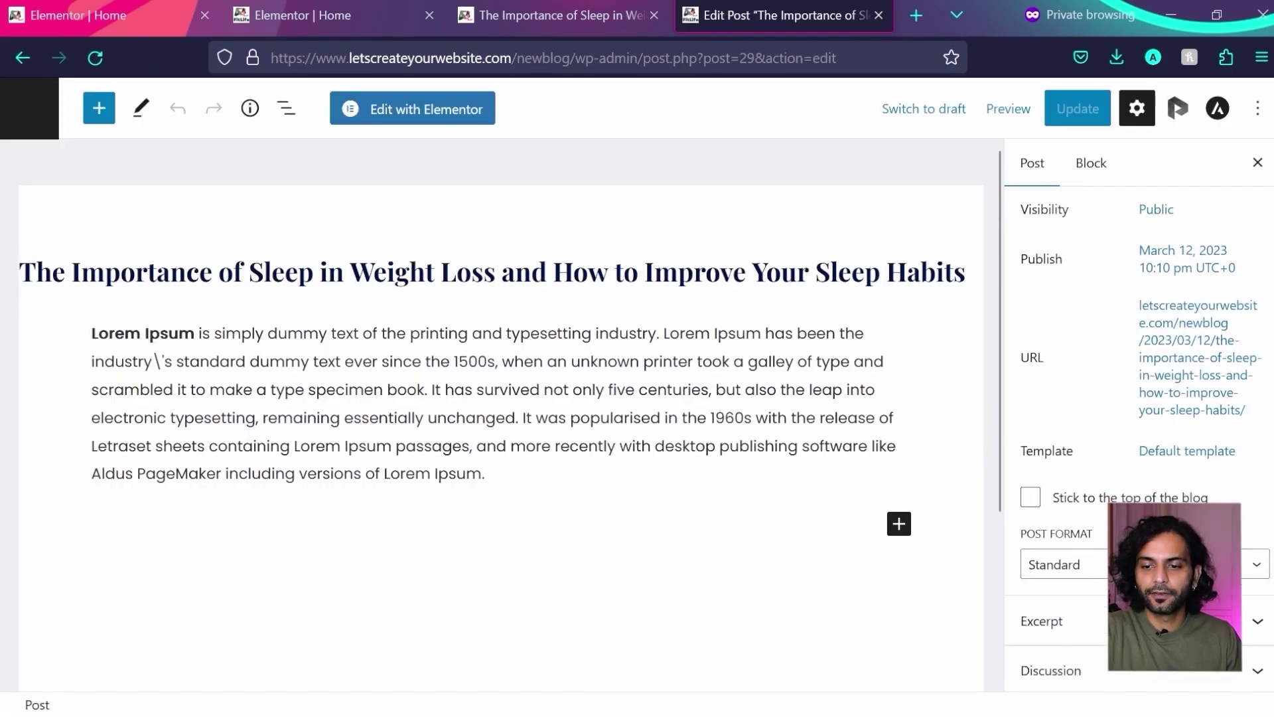
- Set the kneeling yoga photo as its featured image and update the post
{"action": "scroll", "coordinate": [1105, 465], "scroll_direction": "down", "scroll_amount": 5}
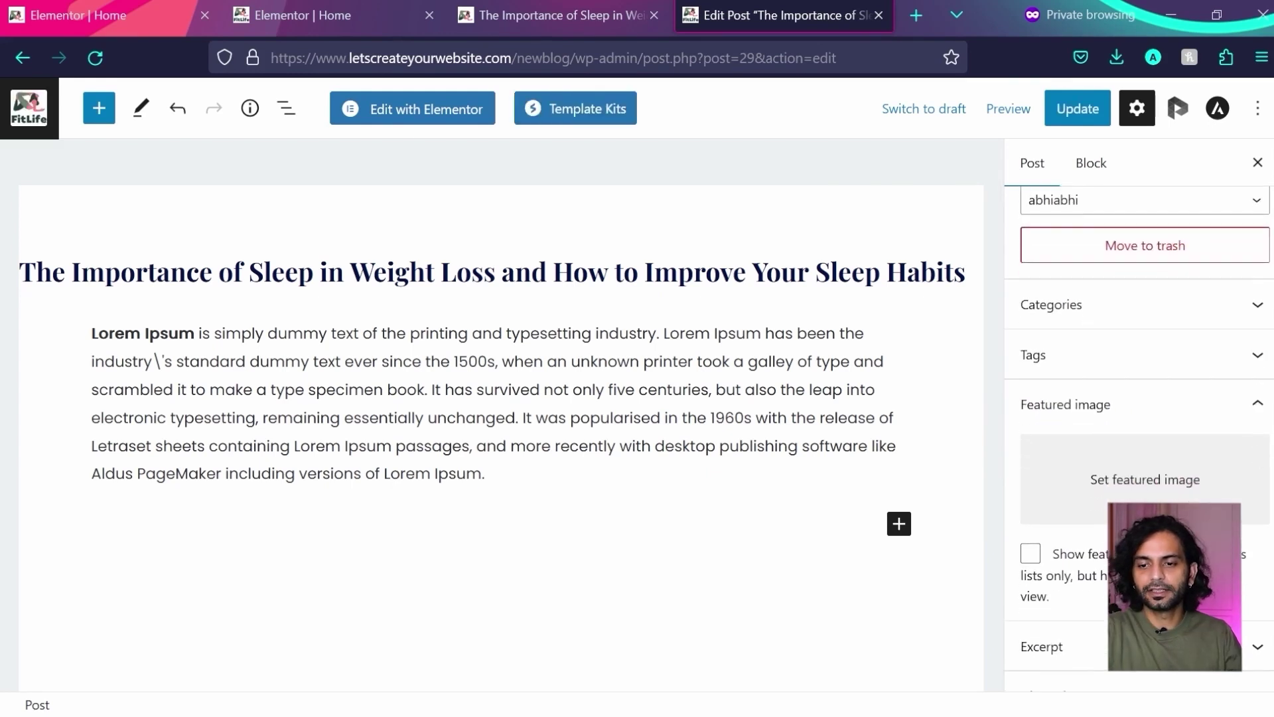
{"action": "left_click", "coordinate": [1105, 491]}
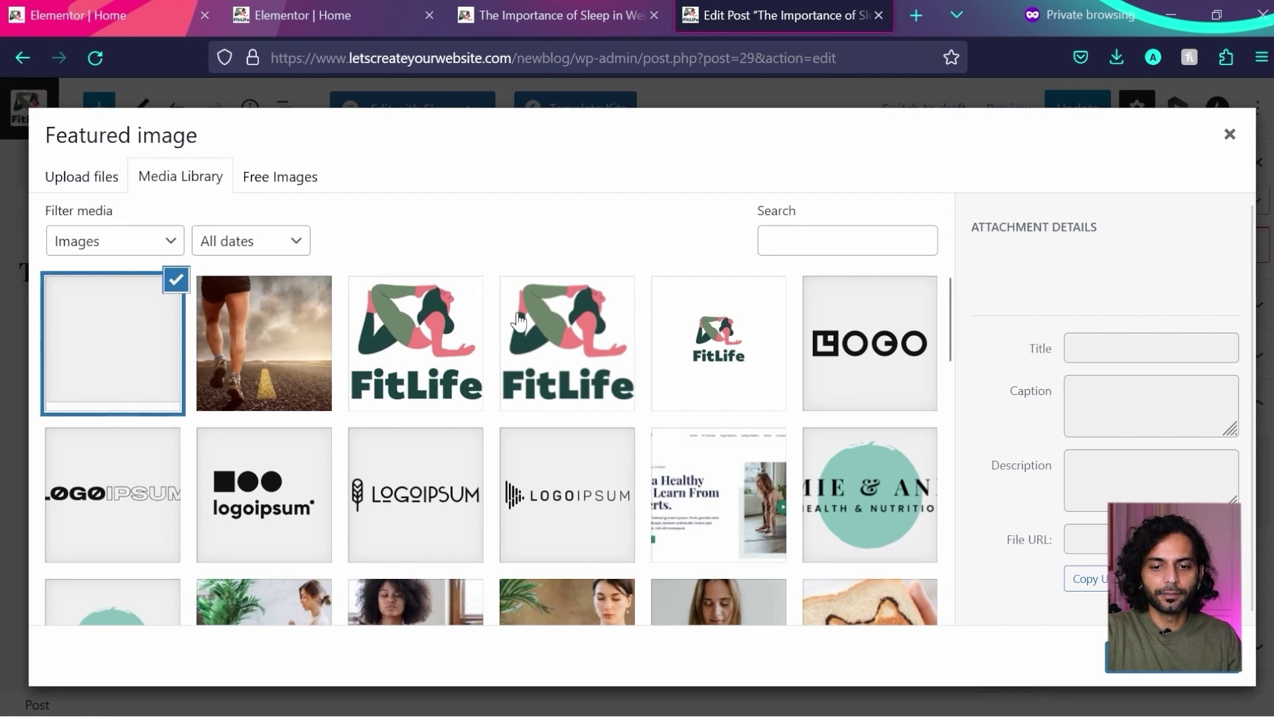
{"action": "scroll", "coordinate": [520, 318], "scroll_direction": "down", "scroll_amount": 3}
{"action": "scroll", "coordinate": [536, 377], "scroll_direction": "down", "scroll_amount": 1}
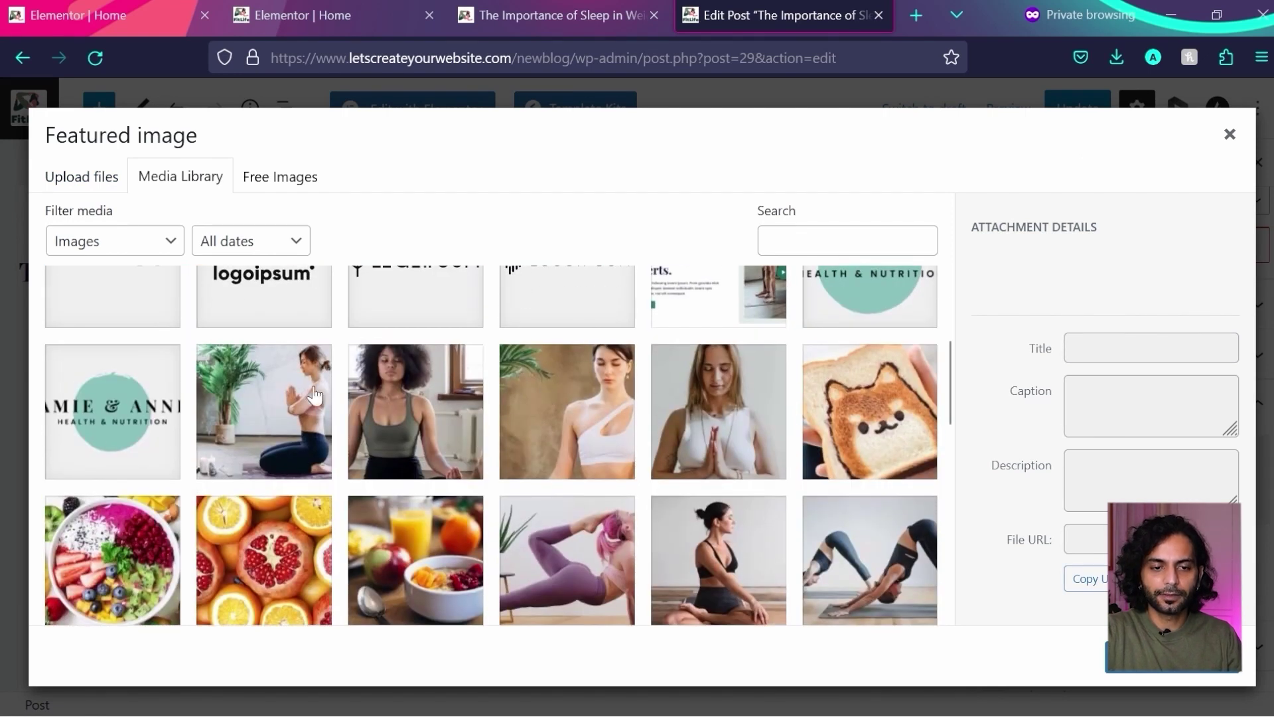
{"action": "left_click", "coordinate": [284, 395]}
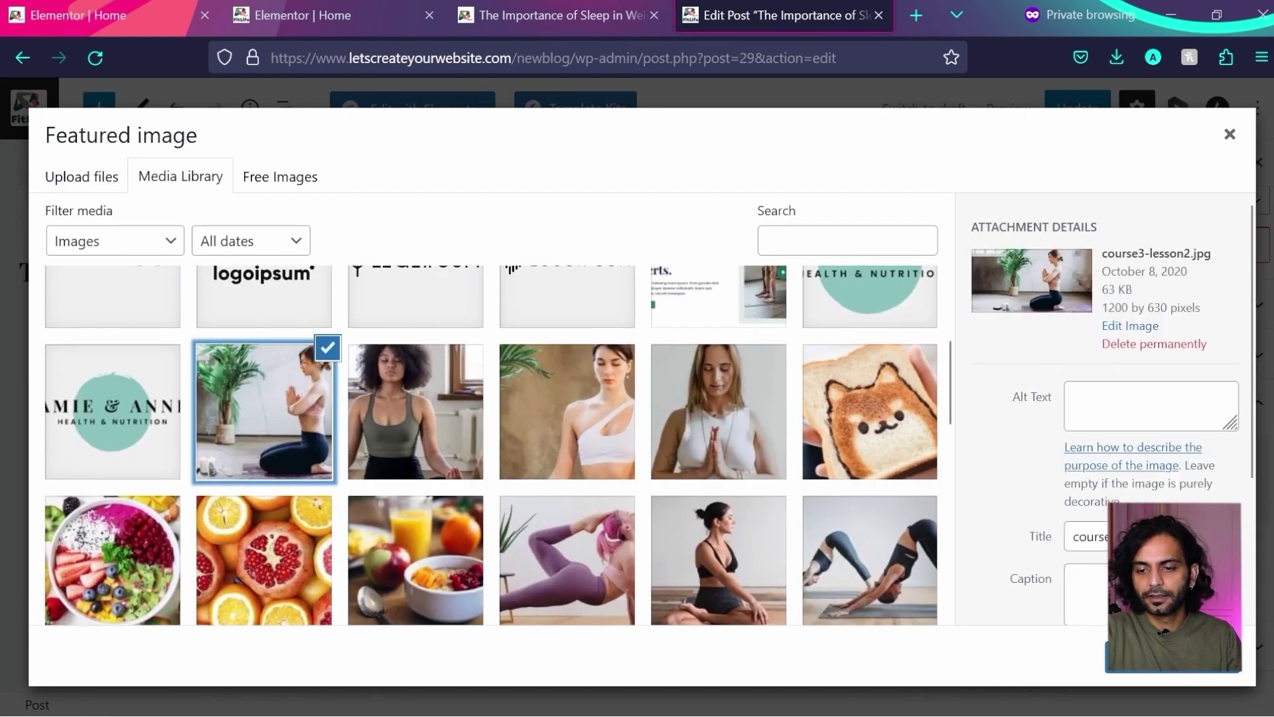
{"action": "left_click", "coordinate": [1172, 657]}
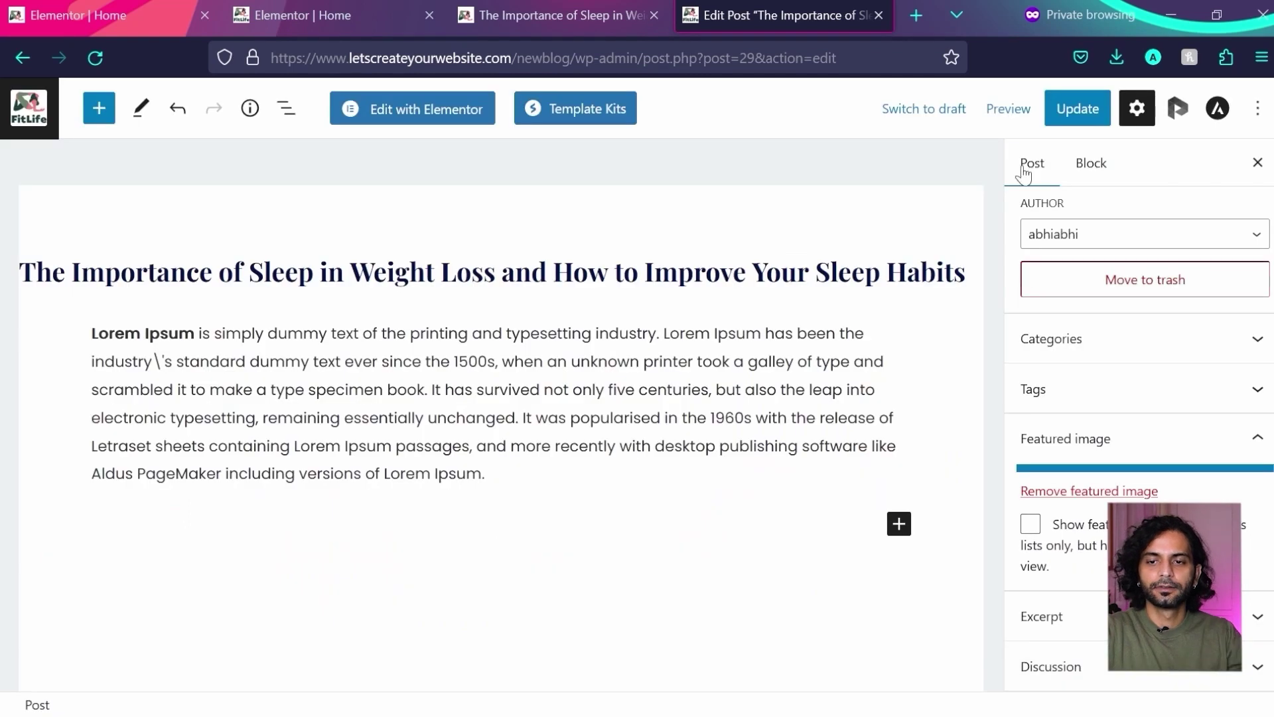
{"action": "left_click", "coordinate": [1076, 105]}
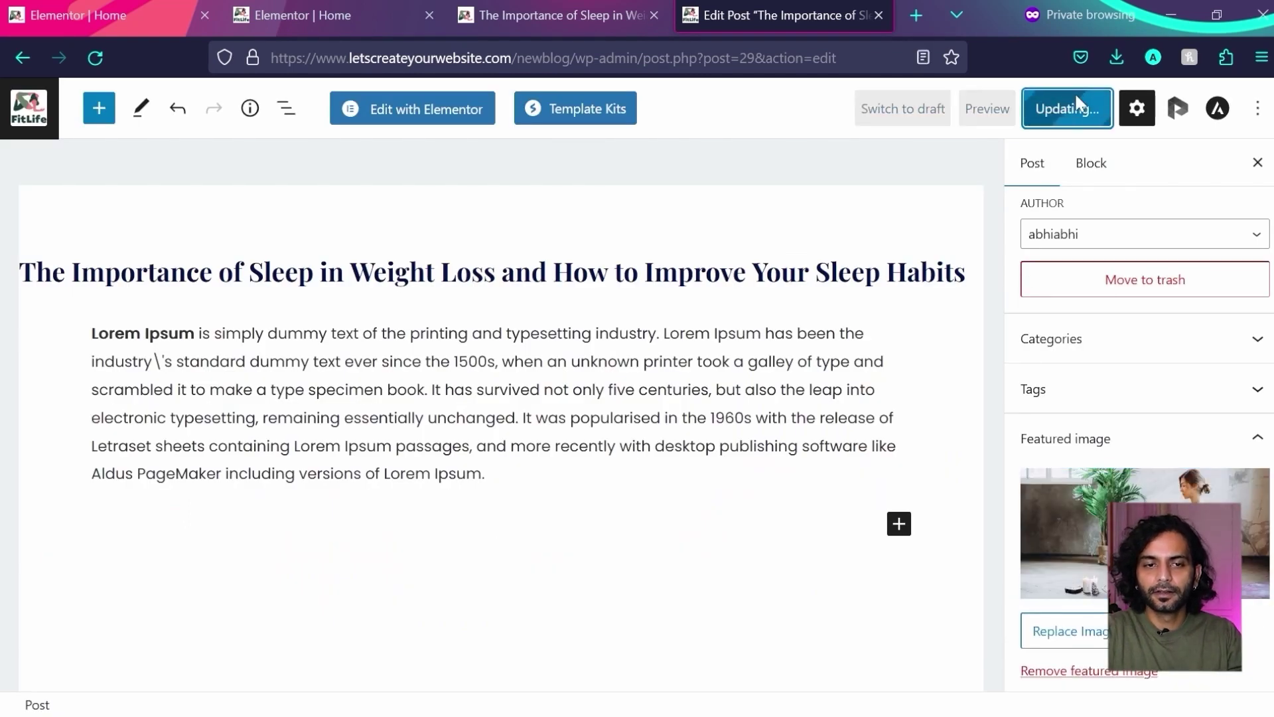
{"action": "left_click", "coordinate": [345, 3]}
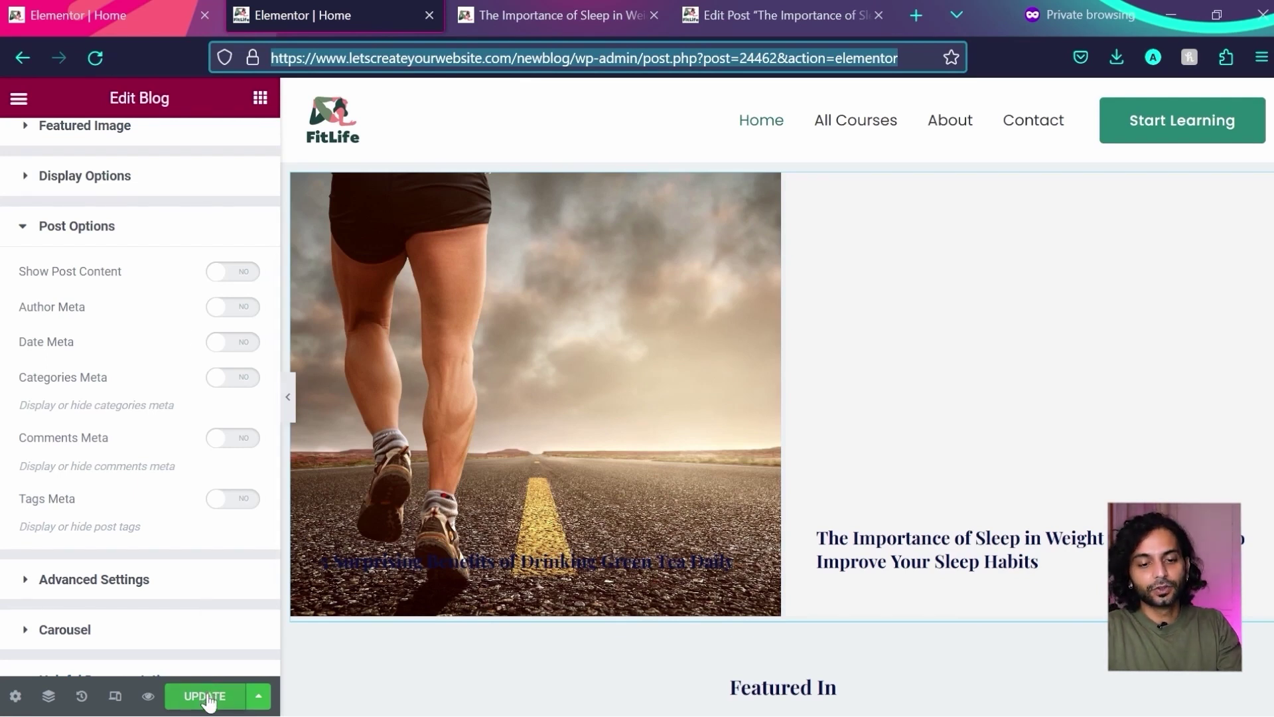
- Reload the editor, then in the Blog widget's Carousel settings set Center Mode and Navigation Dots to YES
{"action": "key", "text": "Return"}
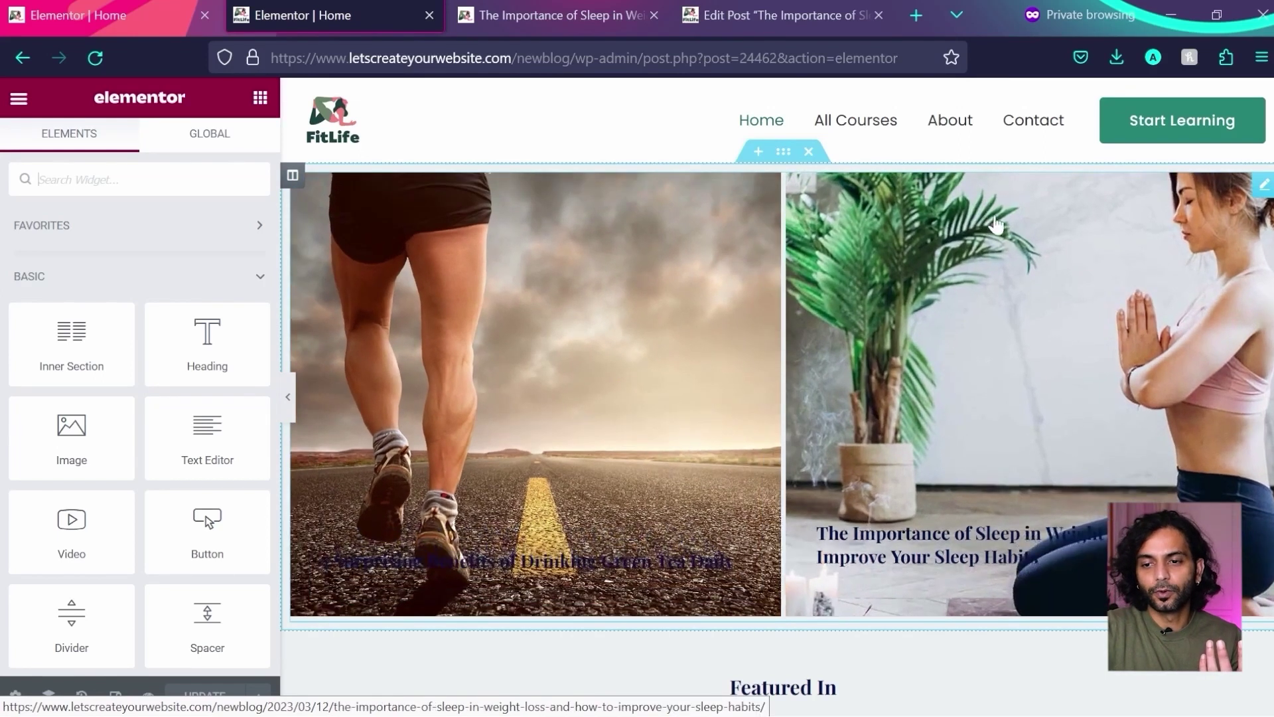
{"action": "left_click", "coordinate": [1263, 187]}
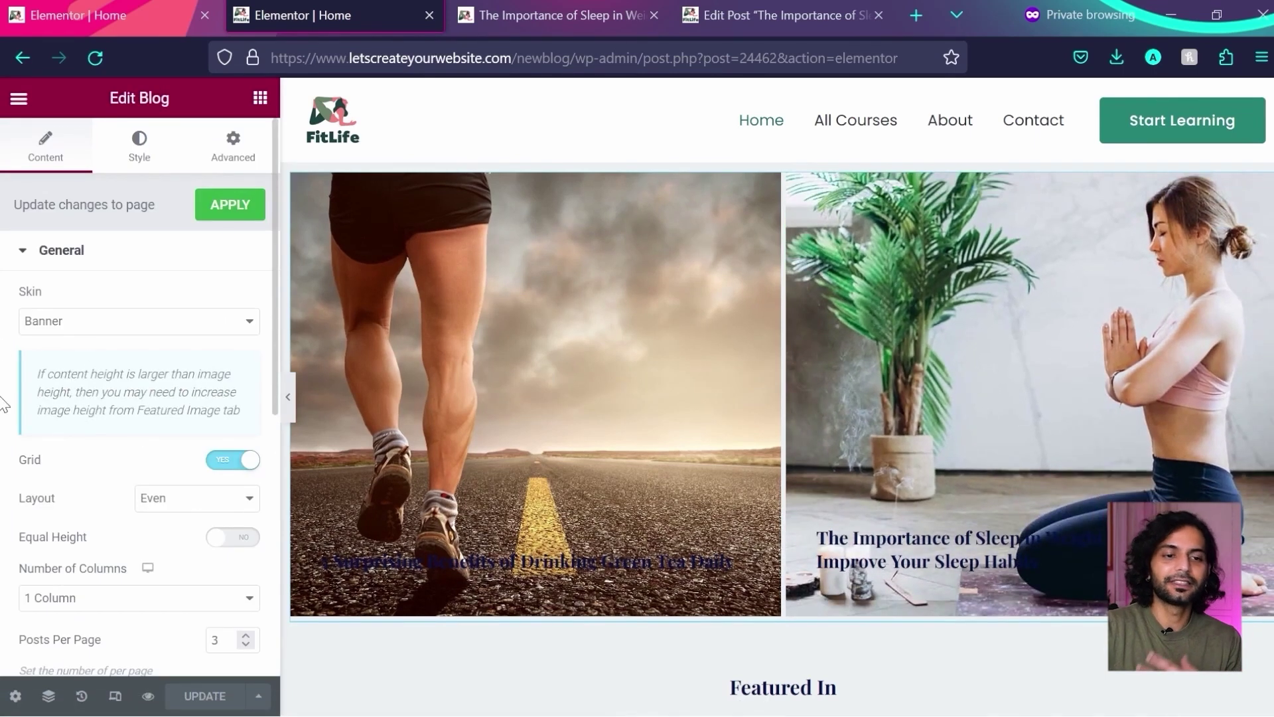
{"action": "scroll", "coordinate": [106, 451], "scroll_direction": "down", "scroll_amount": 7}
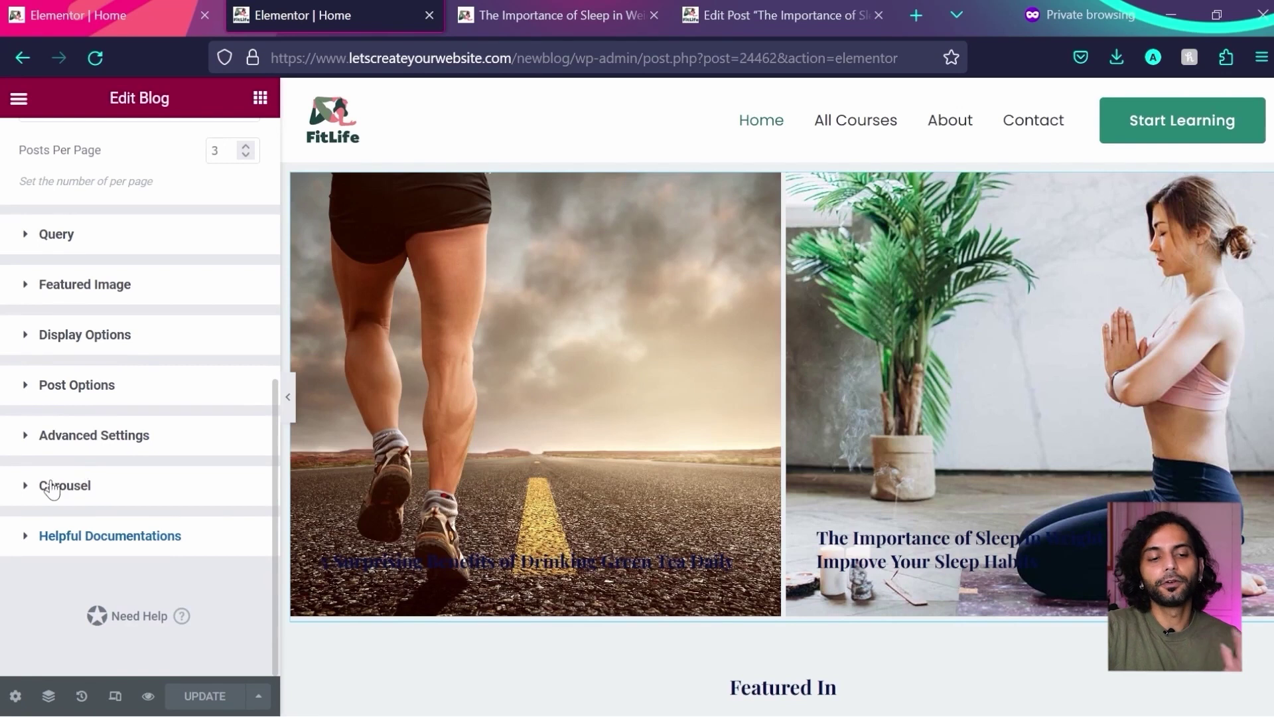
{"action": "left_click", "coordinate": [52, 487]}
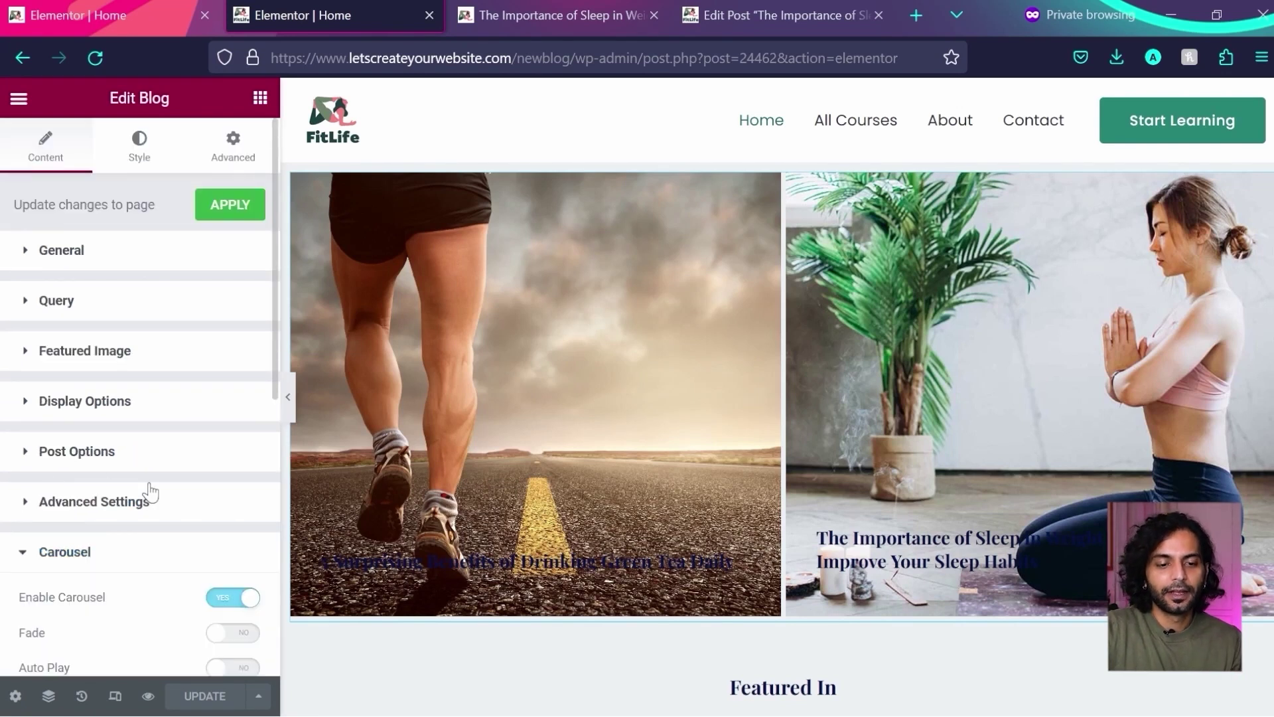
{"action": "scroll", "coordinate": [146, 490], "scroll_direction": "down", "scroll_amount": 2}
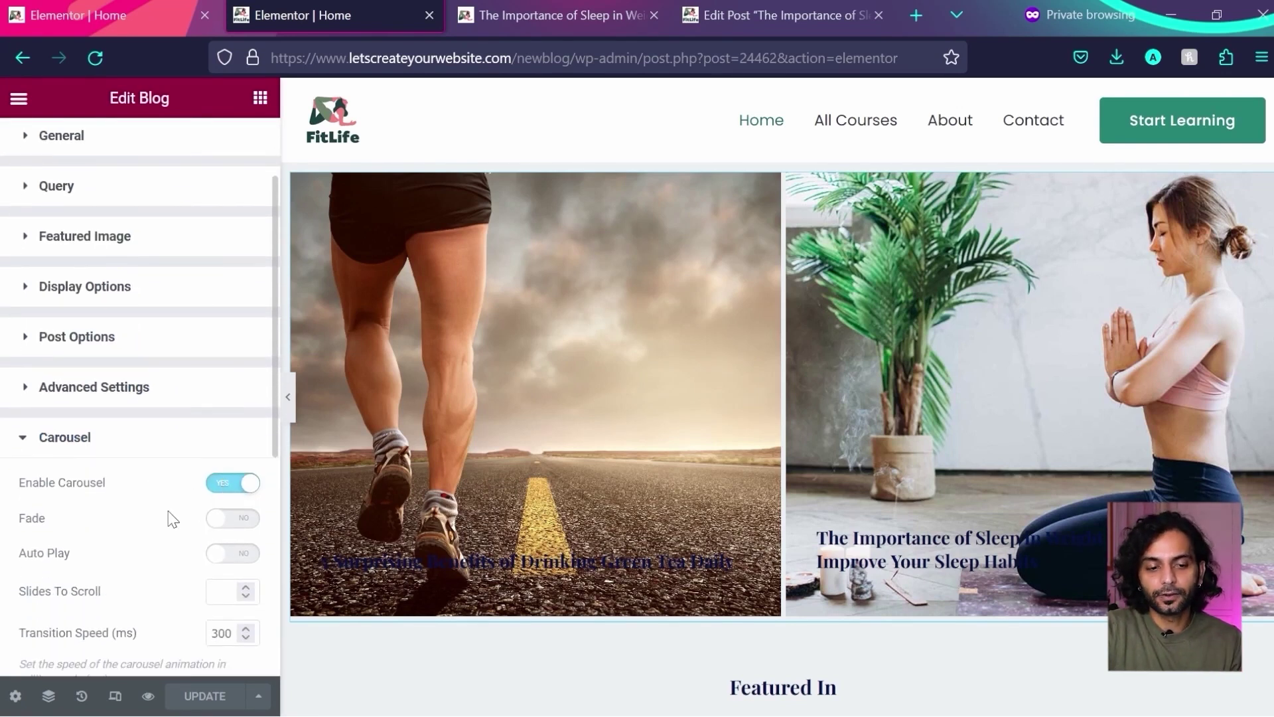
{"action": "scroll", "coordinate": [173, 519], "scroll_direction": "down", "scroll_amount": 4}
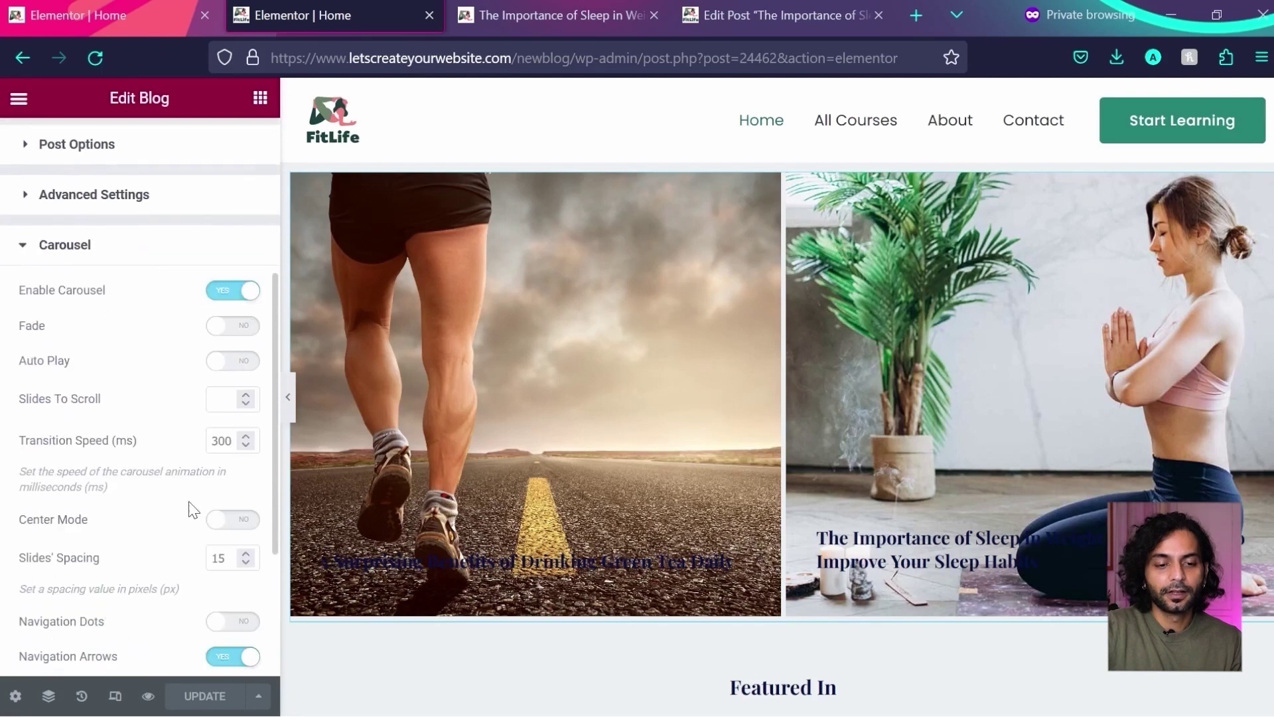
{"action": "left_click", "coordinate": [241, 522]}
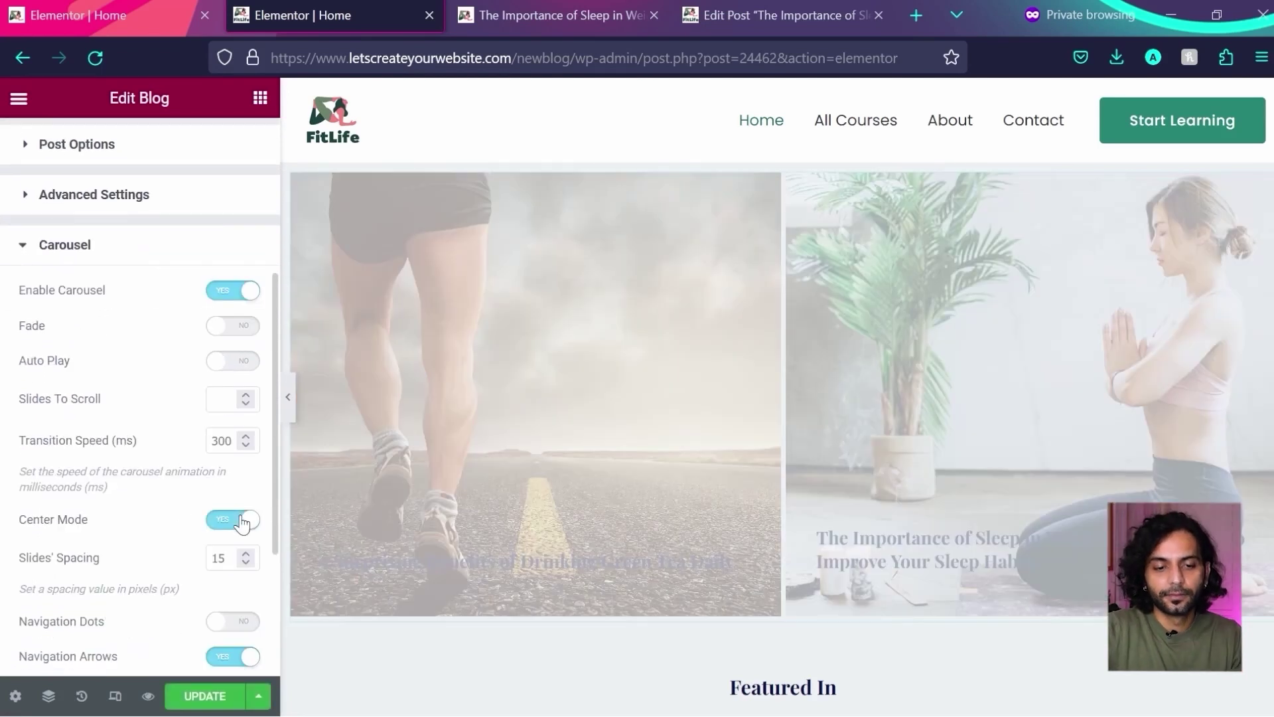
{"action": "scroll", "coordinate": [239, 554], "scroll_direction": "down", "scroll_amount": 1}
{"action": "left_click", "coordinate": [239, 551]}
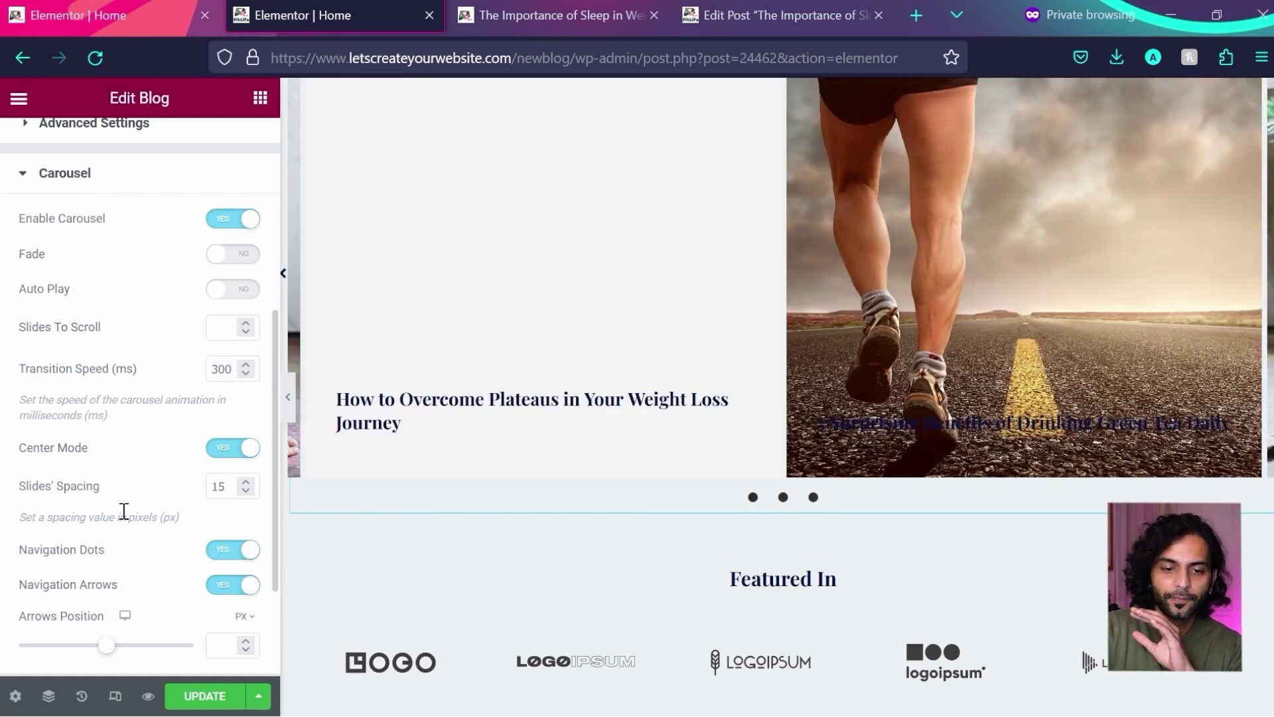
{"action": "scroll", "coordinate": [123, 511], "scroll_direction": "up", "scroll_amount": 3}
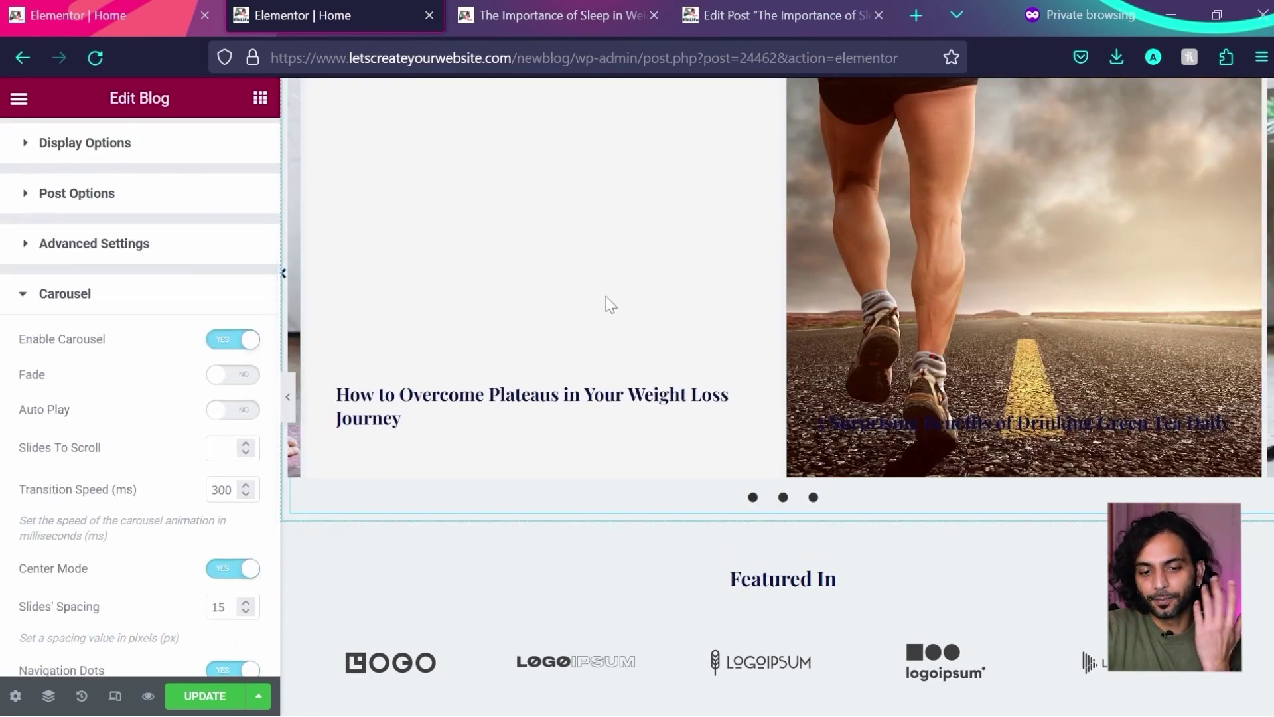
{"action": "scroll", "coordinate": [571, 260], "scroll_direction": "up", "scroll_amount": 3}
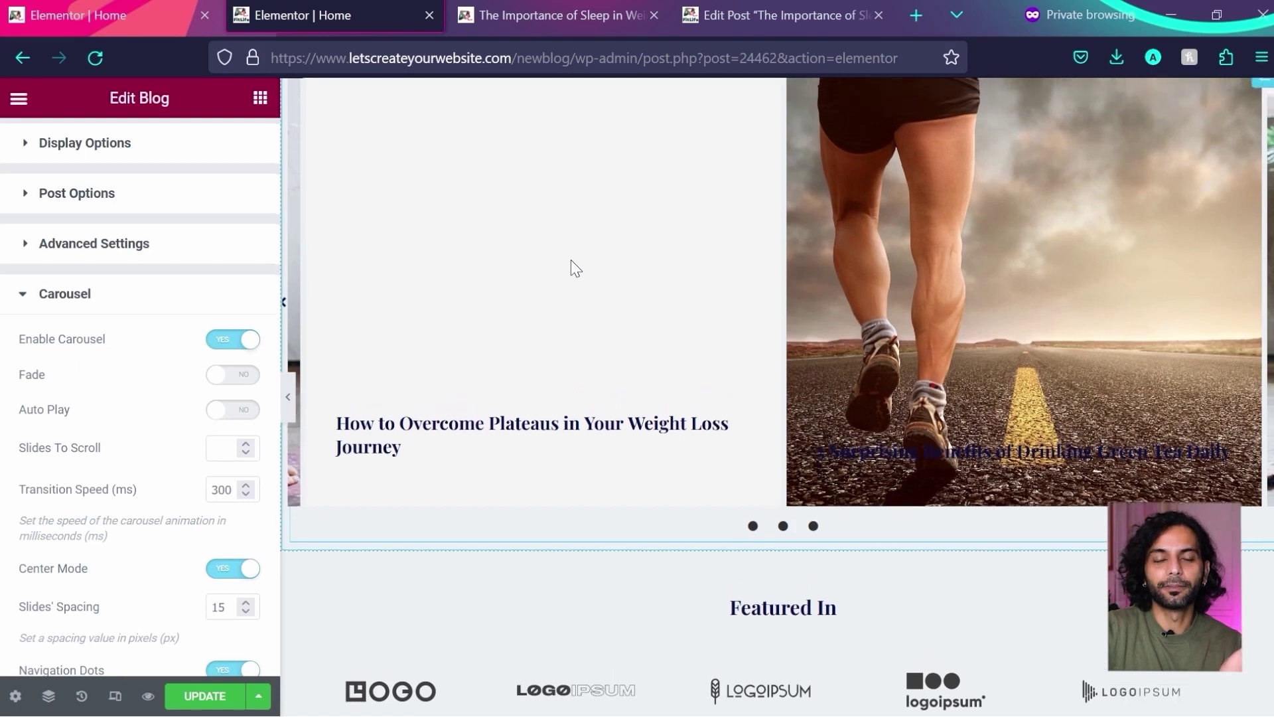
- Set the Blog widget's post title colour to #FEFEFE in Style > Title
{"action": "left_click", "coordinate": [776, 10]}
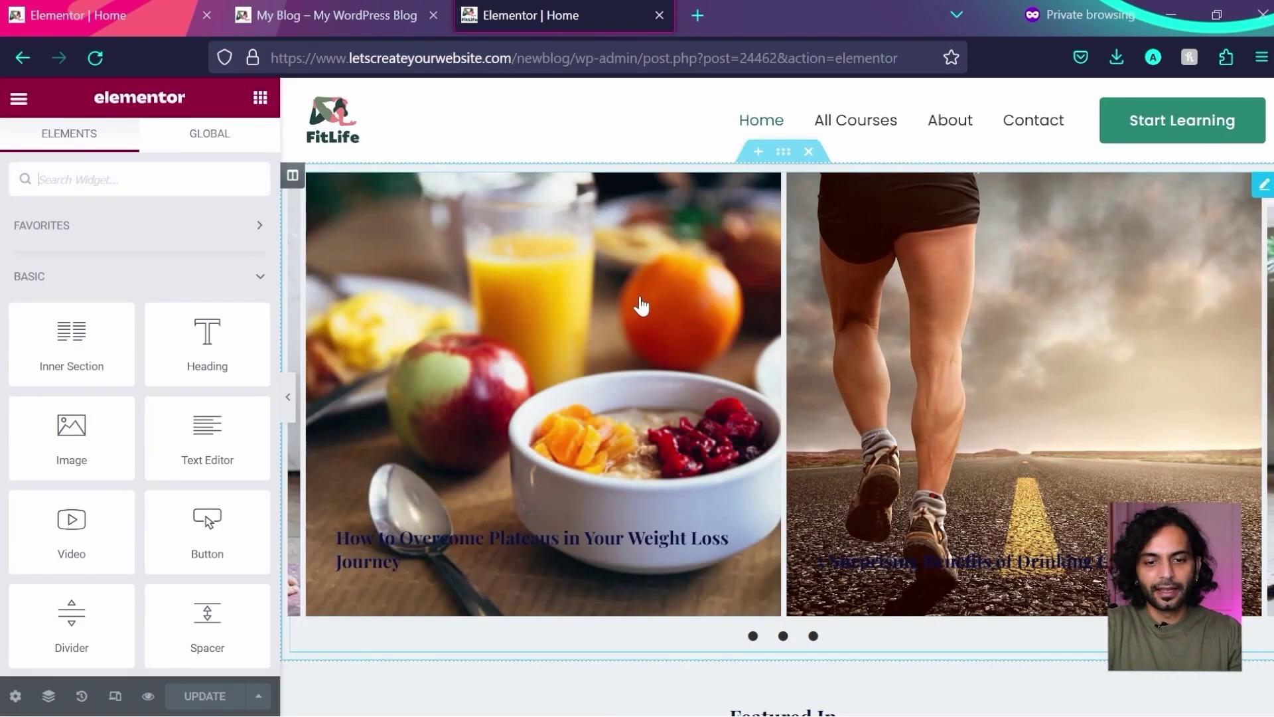
{"action": "left_click", "coordinate": [378, 521]}
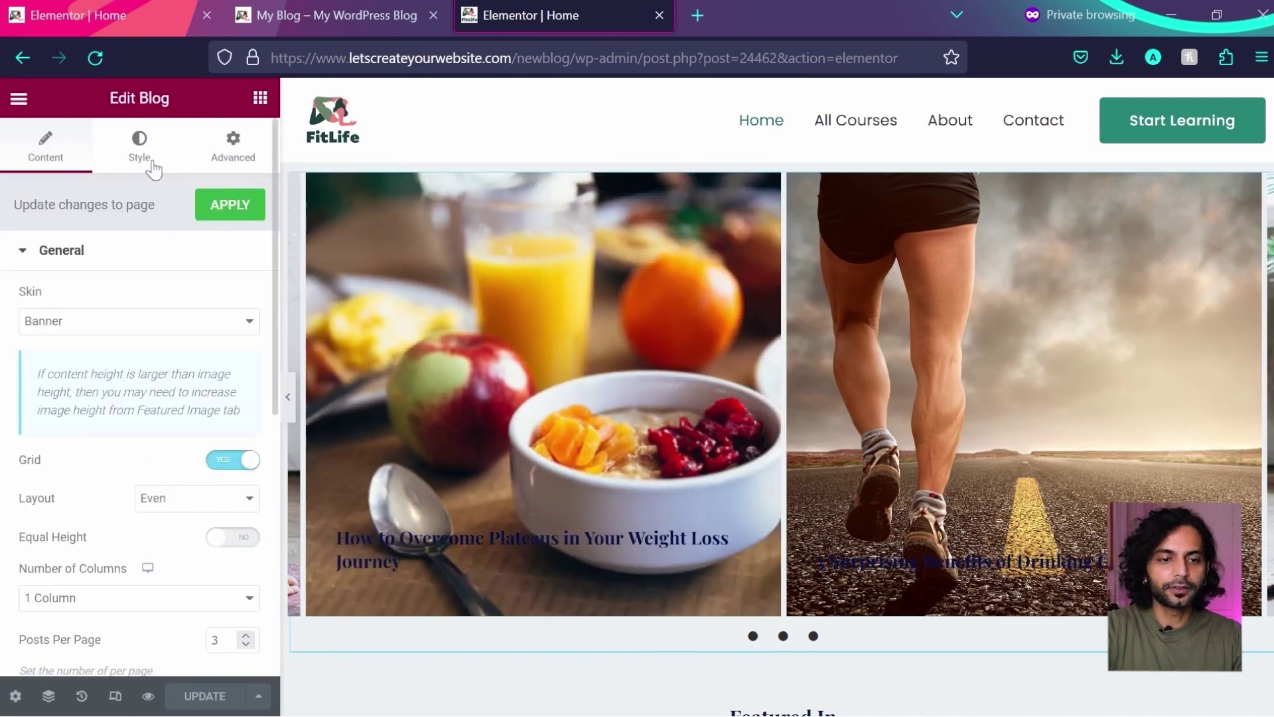
{"action": "left_click", "coordinate": [141, 159]}
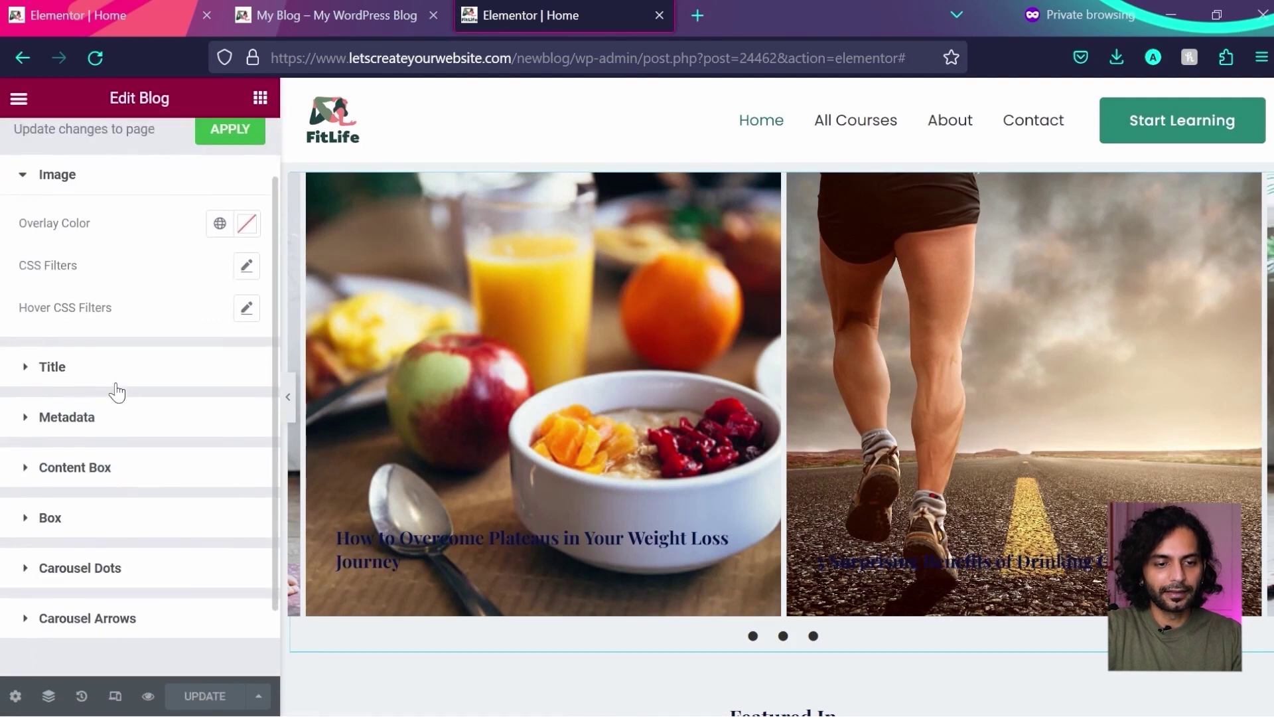
{"action": "left_click", "coordinate": [52, 367]}
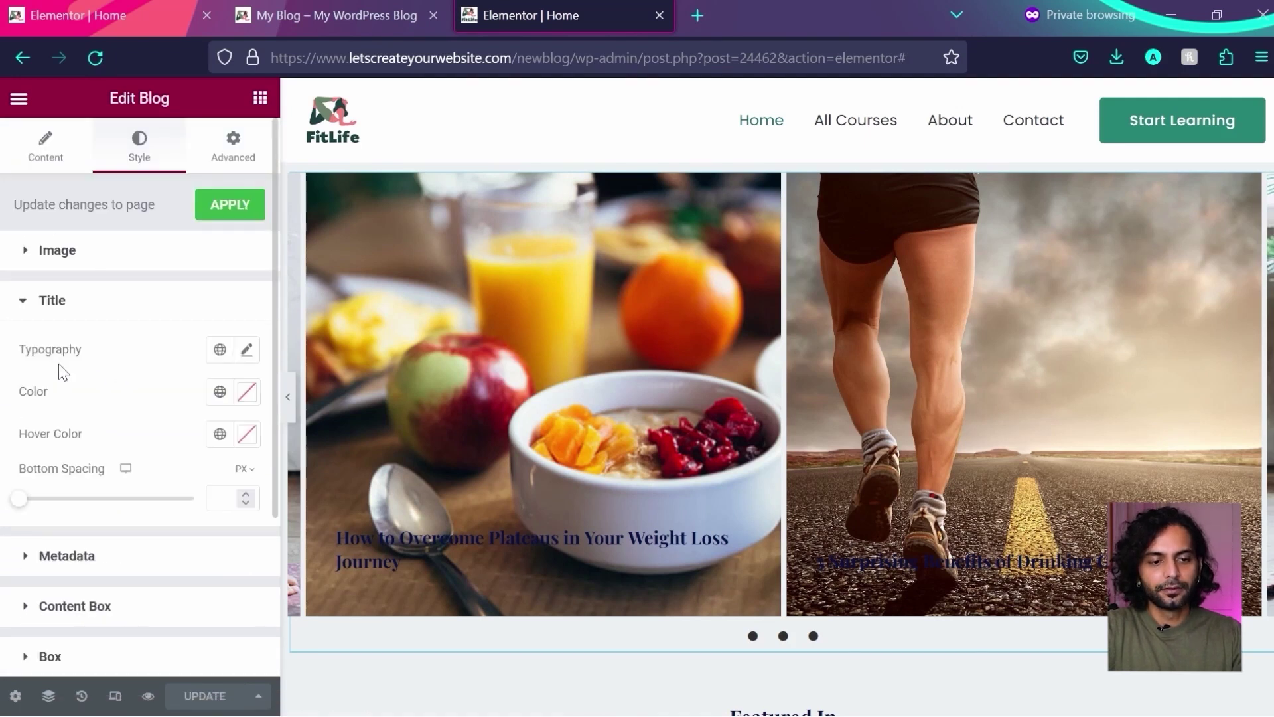
{"action": "left_click", "coordinate": [248, 395]}
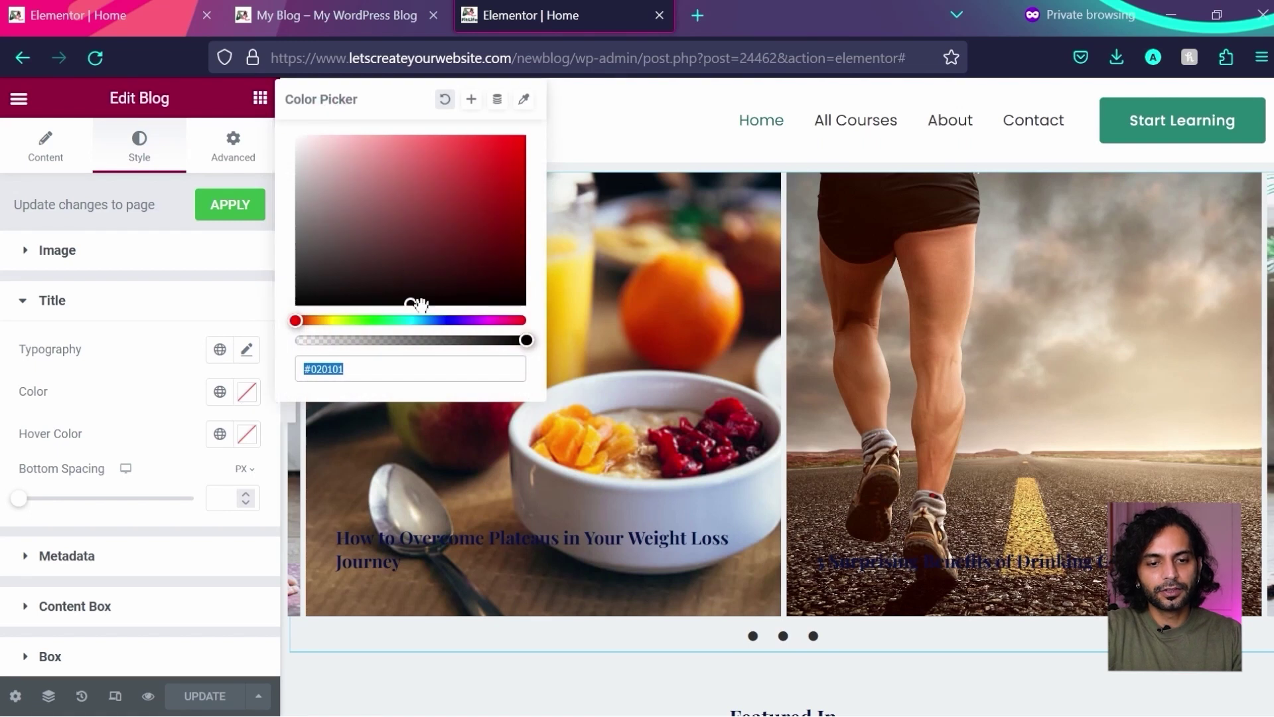
{"action": "left_click_drag", "start_coordinate": [410, 297], "coordinate": [289, 137]}
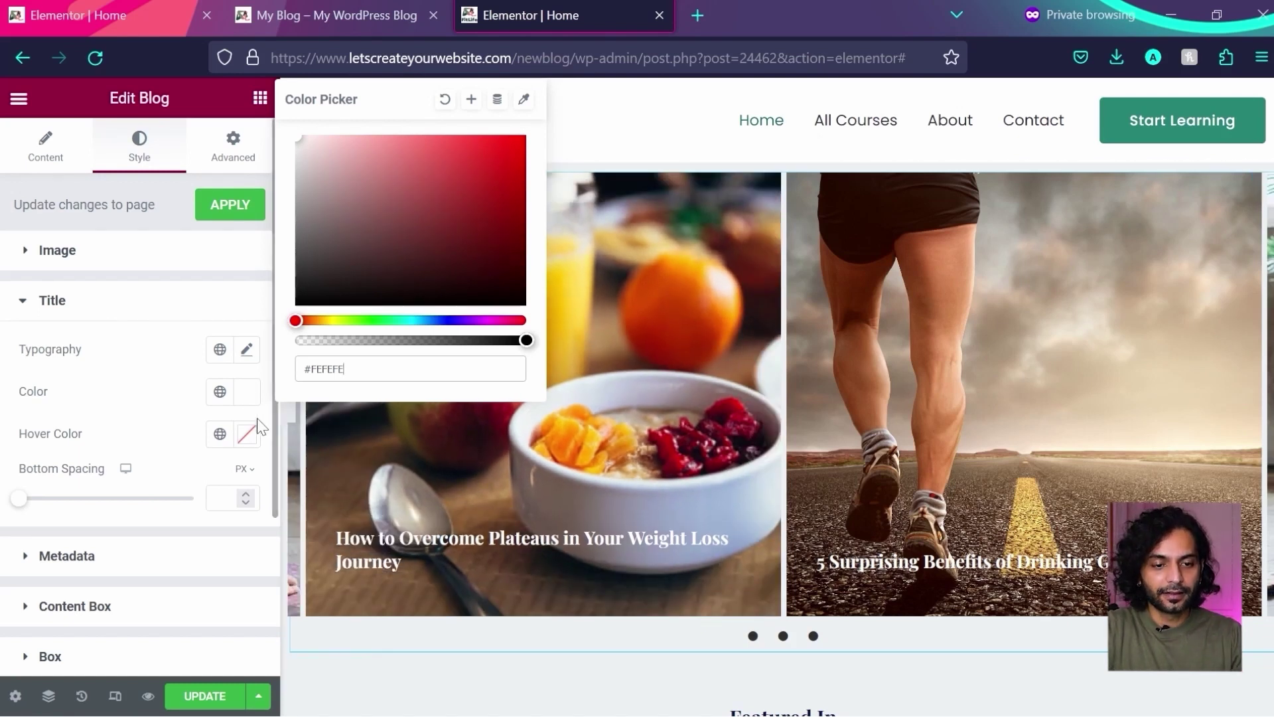
- Set the title typography size to 57, save the homepage with UPDATE, and preview it
{"action": "left_click", "coordinate": [248, 350]}
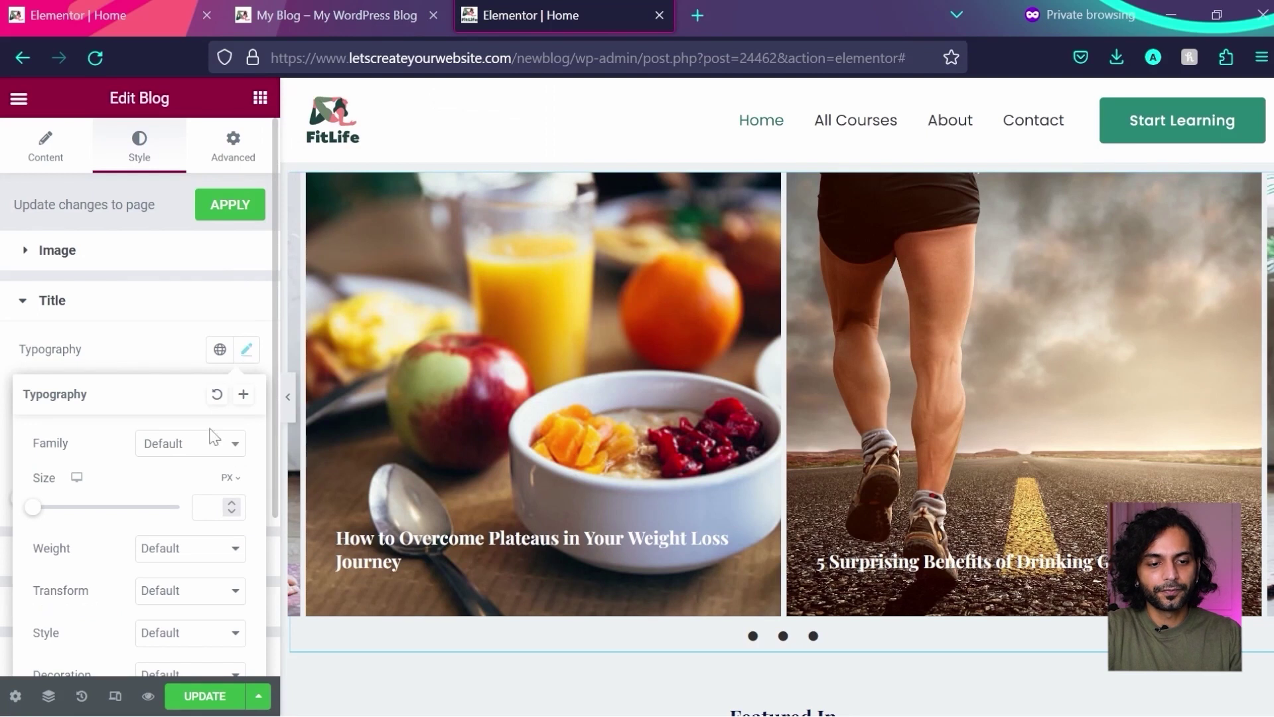
{"action": "left_click", "coordinate": [36, 514]}
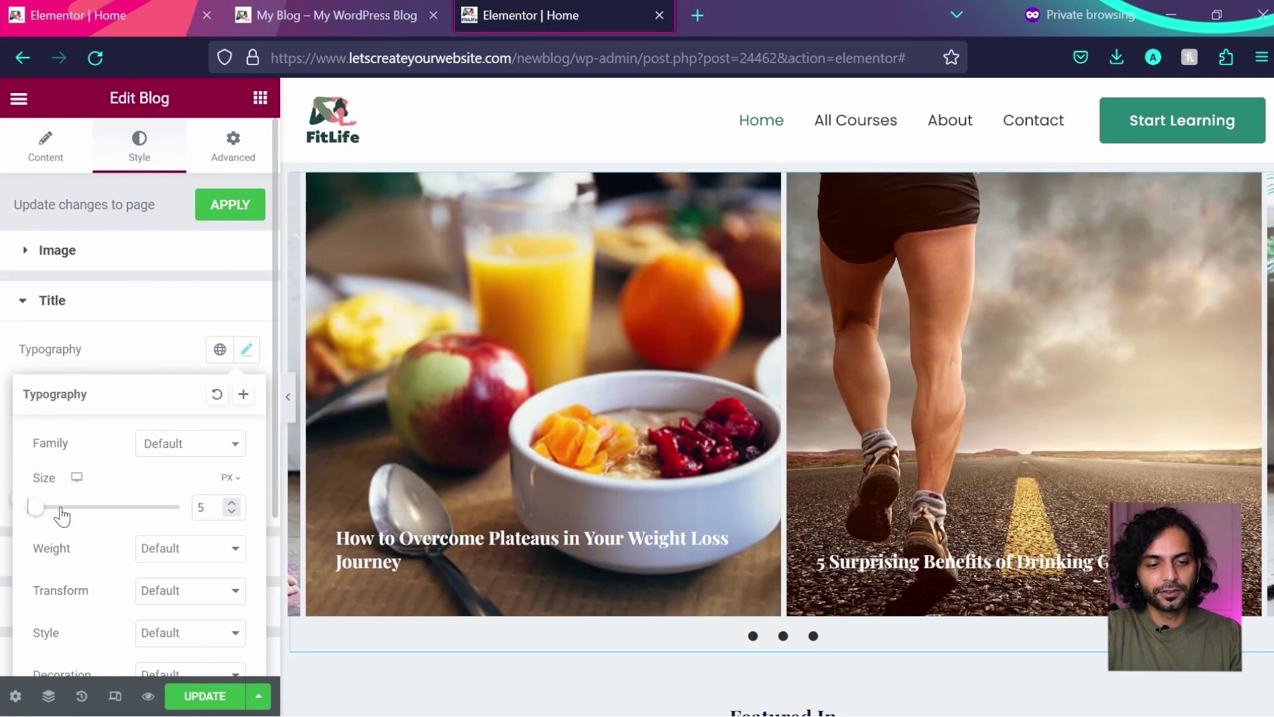
{"action": "left_click_drag", "start_coordinate": [67, 516], "coordinate": [100, 512]}
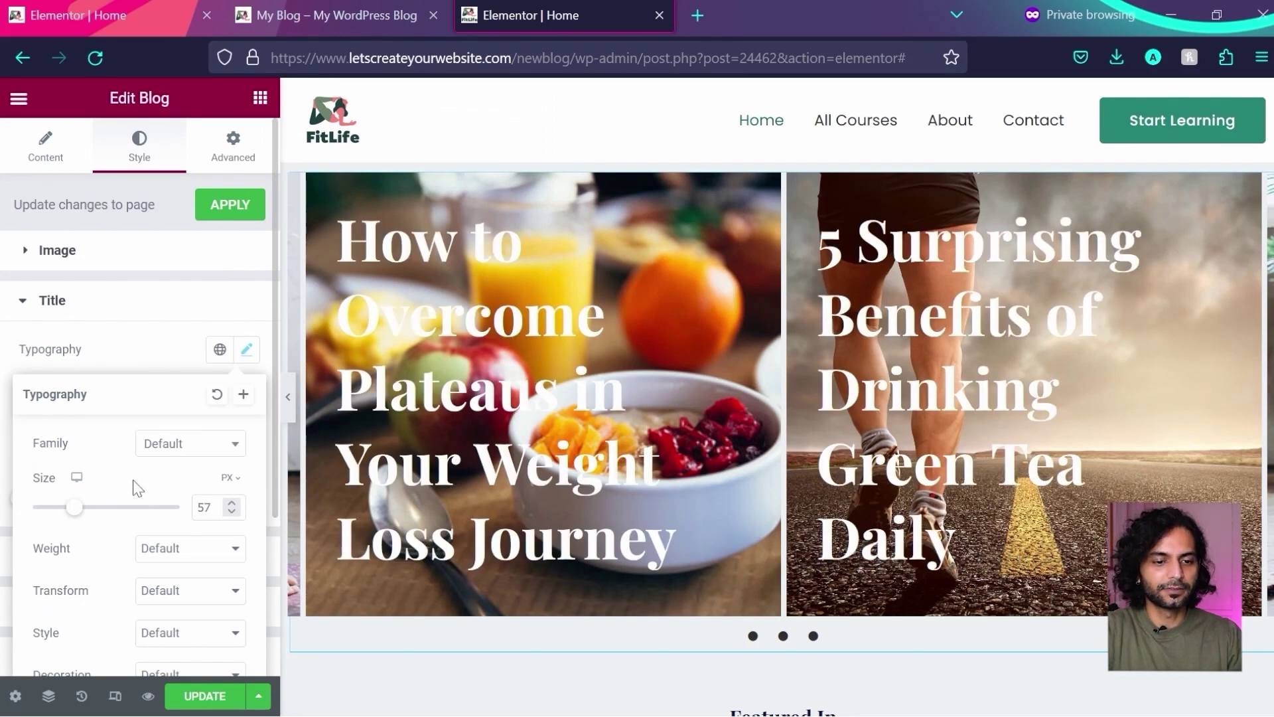
{"action": "scroll", "coordinate": [138, 487], "scroll_direction": "down", "scroll_amount": 5}
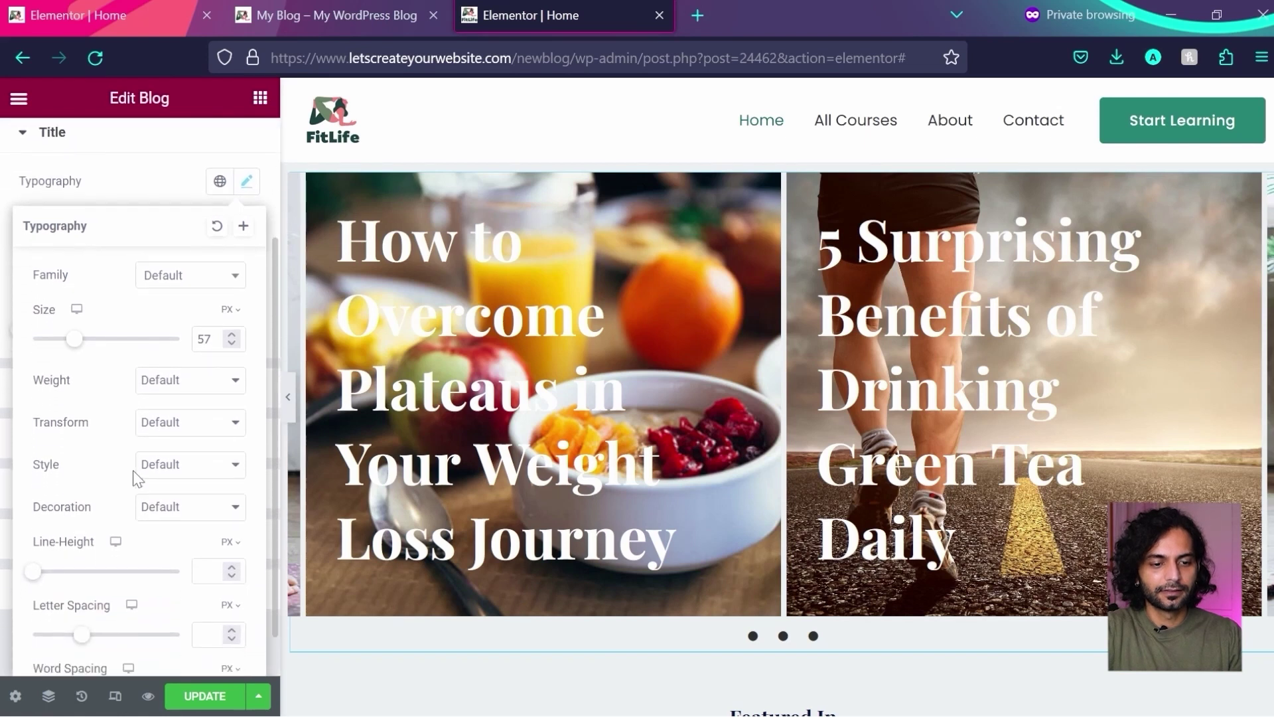
{"action": "scroll", "coordinate": [136, 478], "scroll_direction": "down", "scroll_amount": 1}
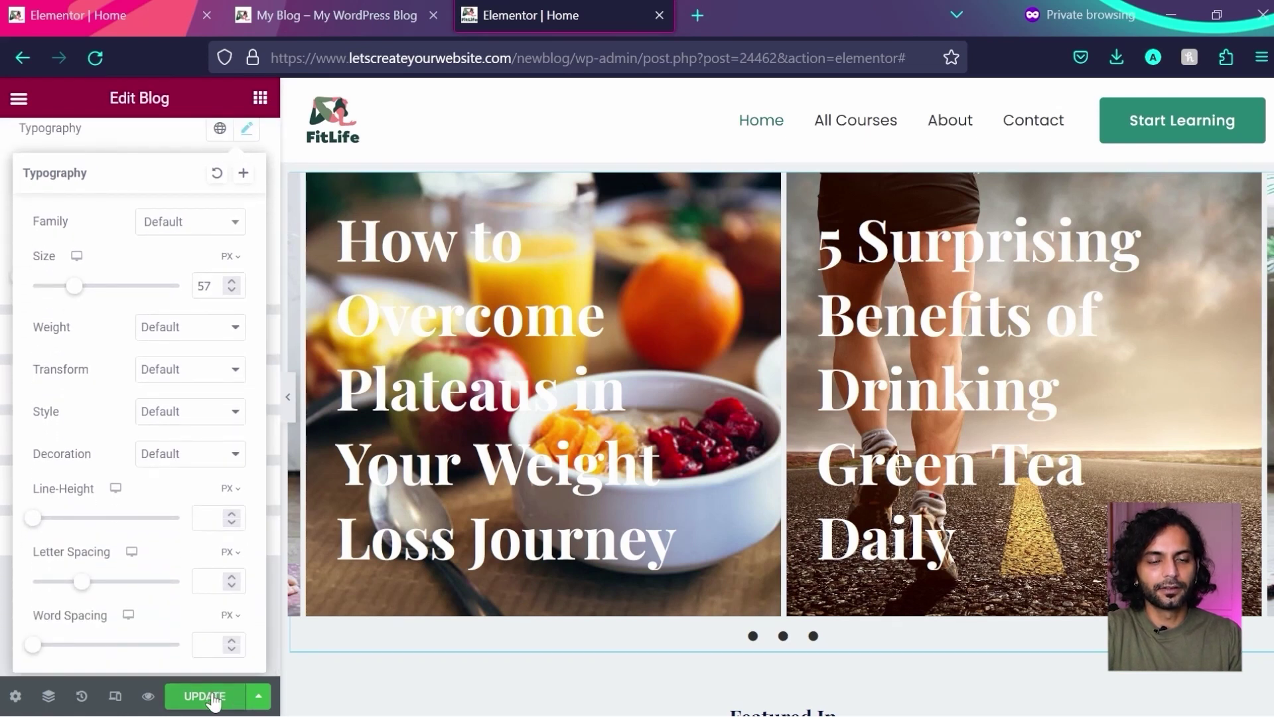
{"action": "left_click", "coordinate": [213, 700]}
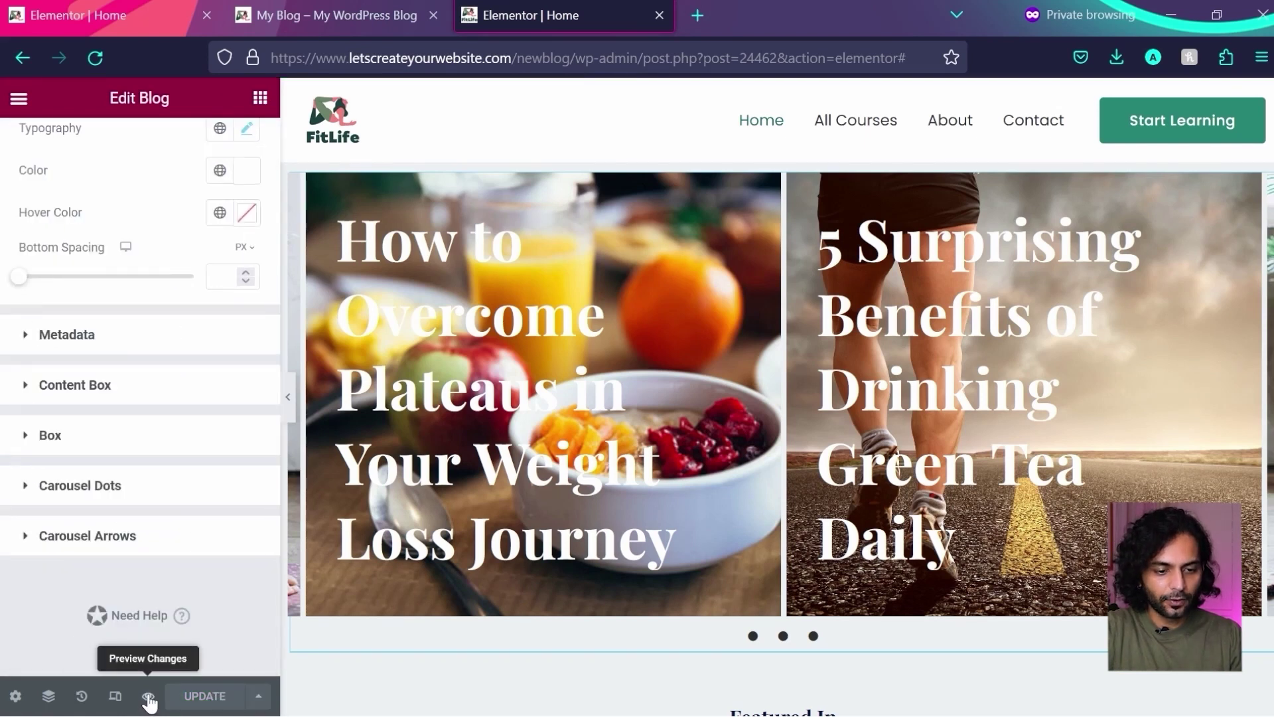
{"action": "left_click", "coordinate": [149, 697]}
- Compare the homepage preview tab with the /blog/ page, then return to the Elementor editor
{"action": "scroll", "coordinate": [606, 342], "scroll_direction": "down", "scroll_amount": 1}
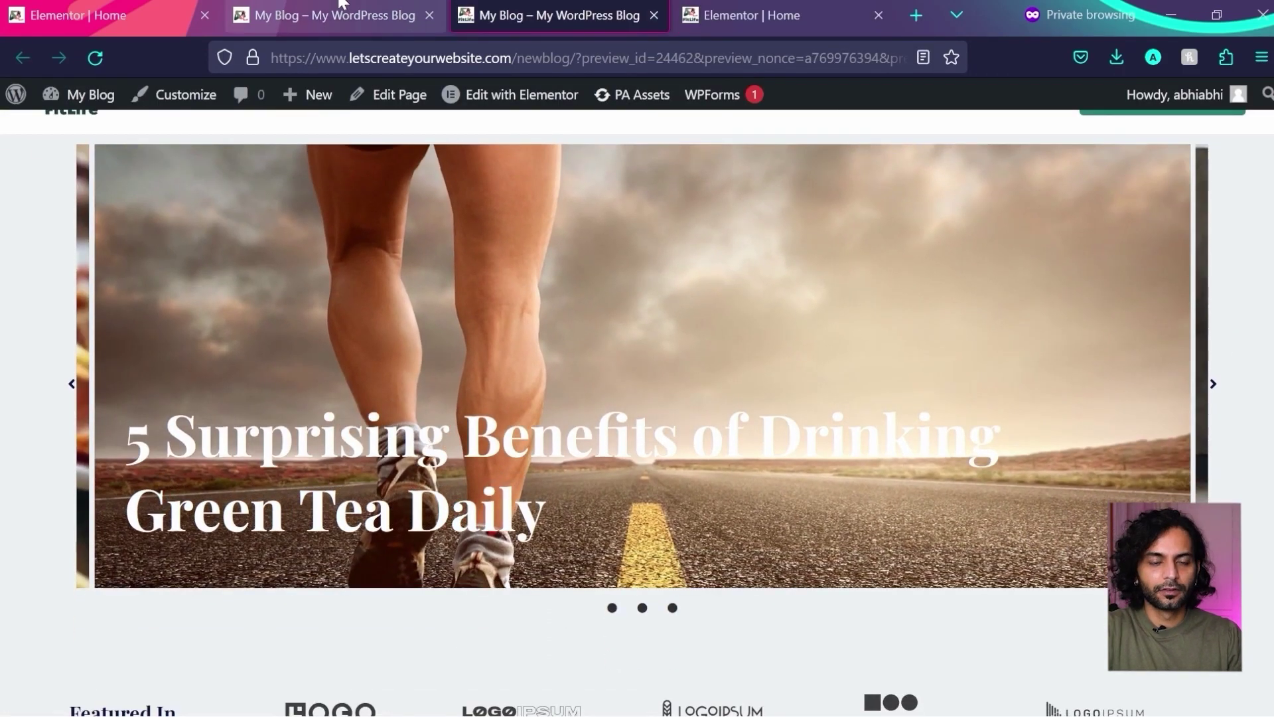
{"action": "left_click", "coordinate": [340, 3]}
{"action": "key", "text": "ctrl+Tab"}
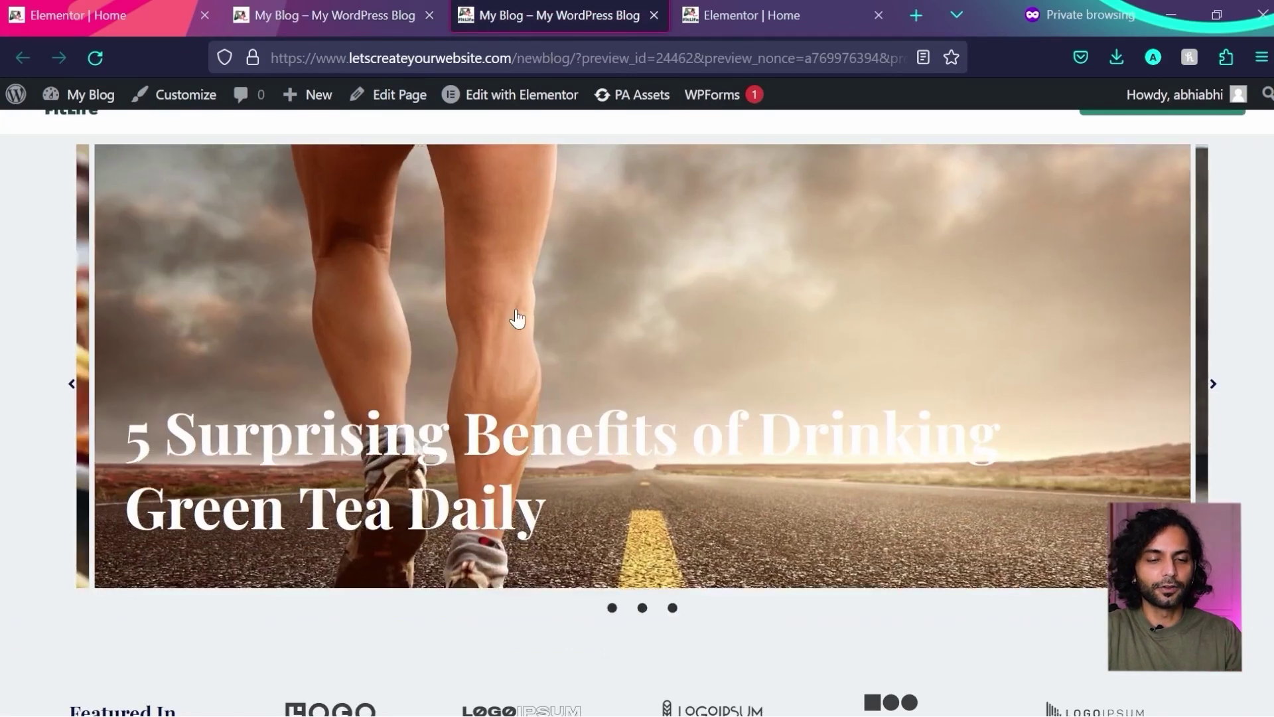
{"action": "left_click", "coordinate": [319, 3]}
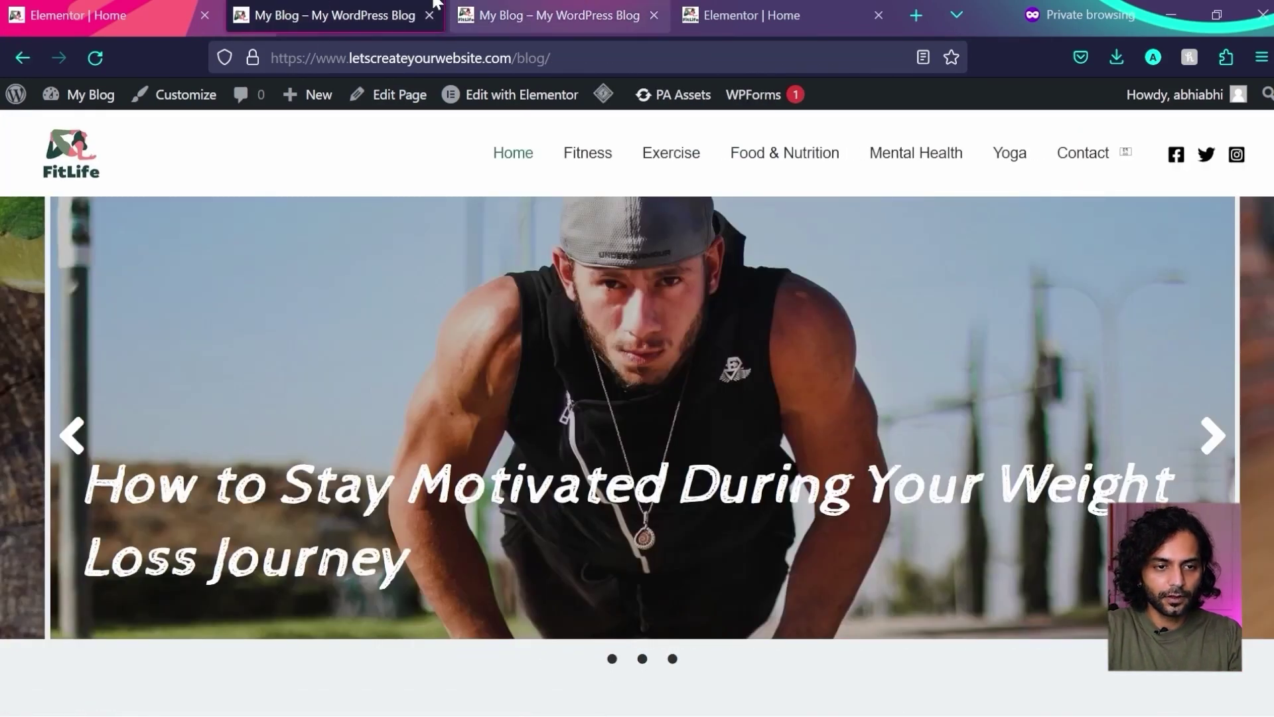
{"action": "left_click", "coordinate": [779, 14]}
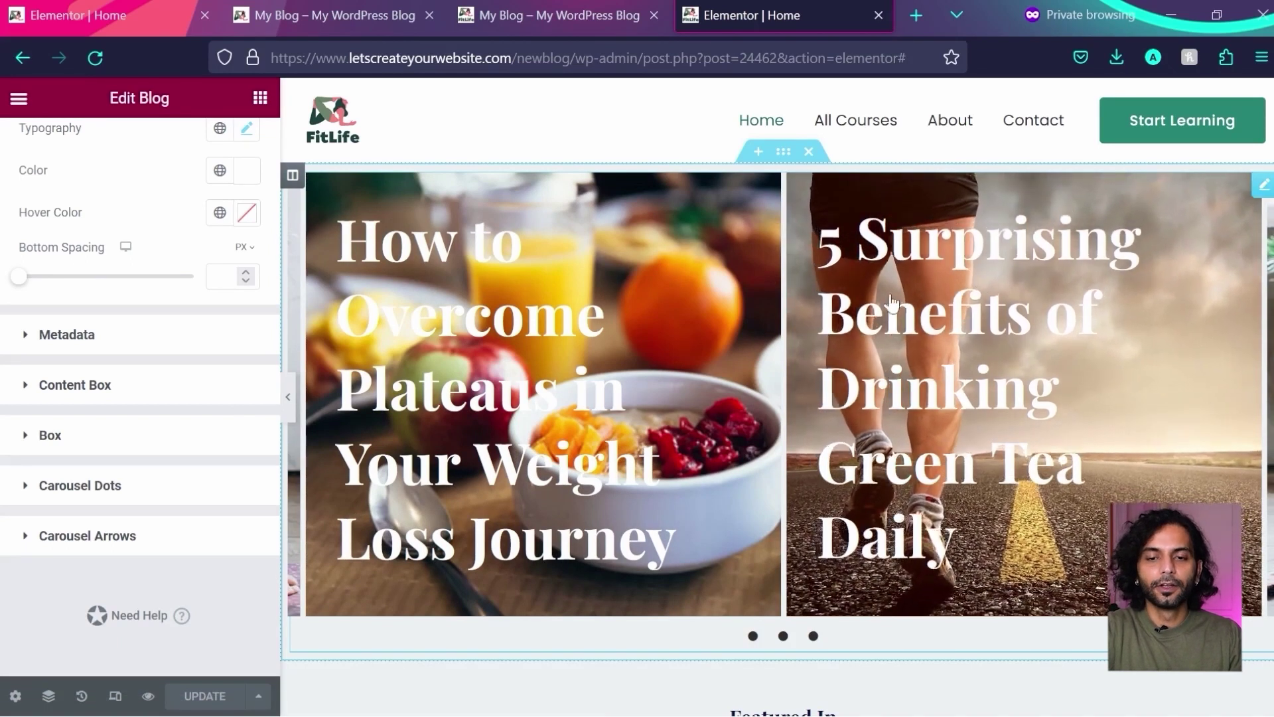
- Set the carousel section's content width to Full Width
{"action": "left_click", "coordinate": [783, 152]}
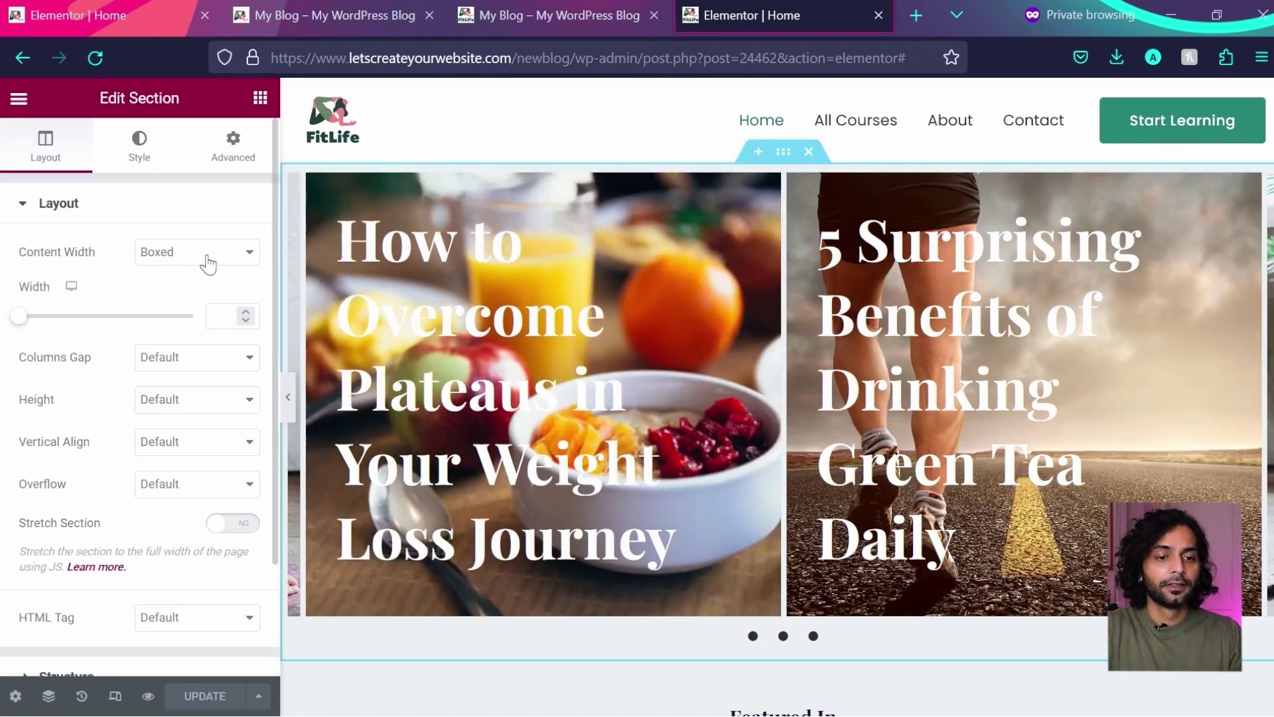
{"action": "left_click", "coordinate": [200, 308]}
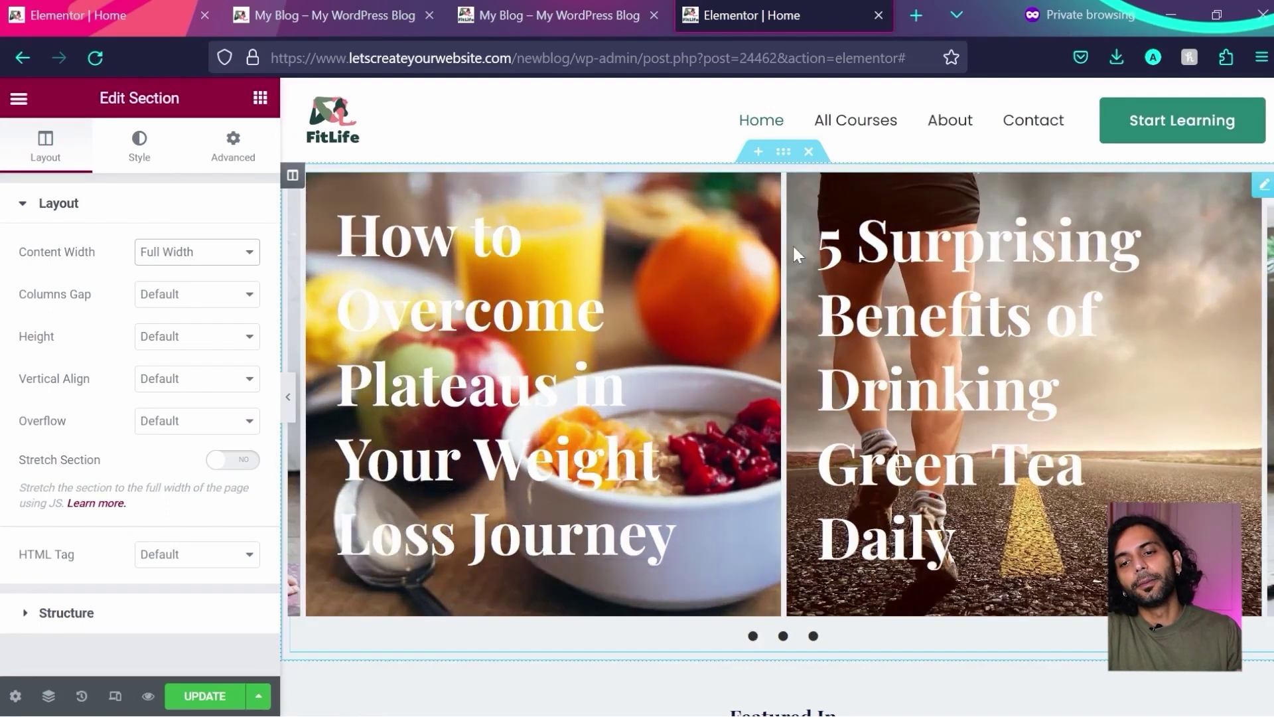
{"action": "left_click", "coordinate": [486, 8]}
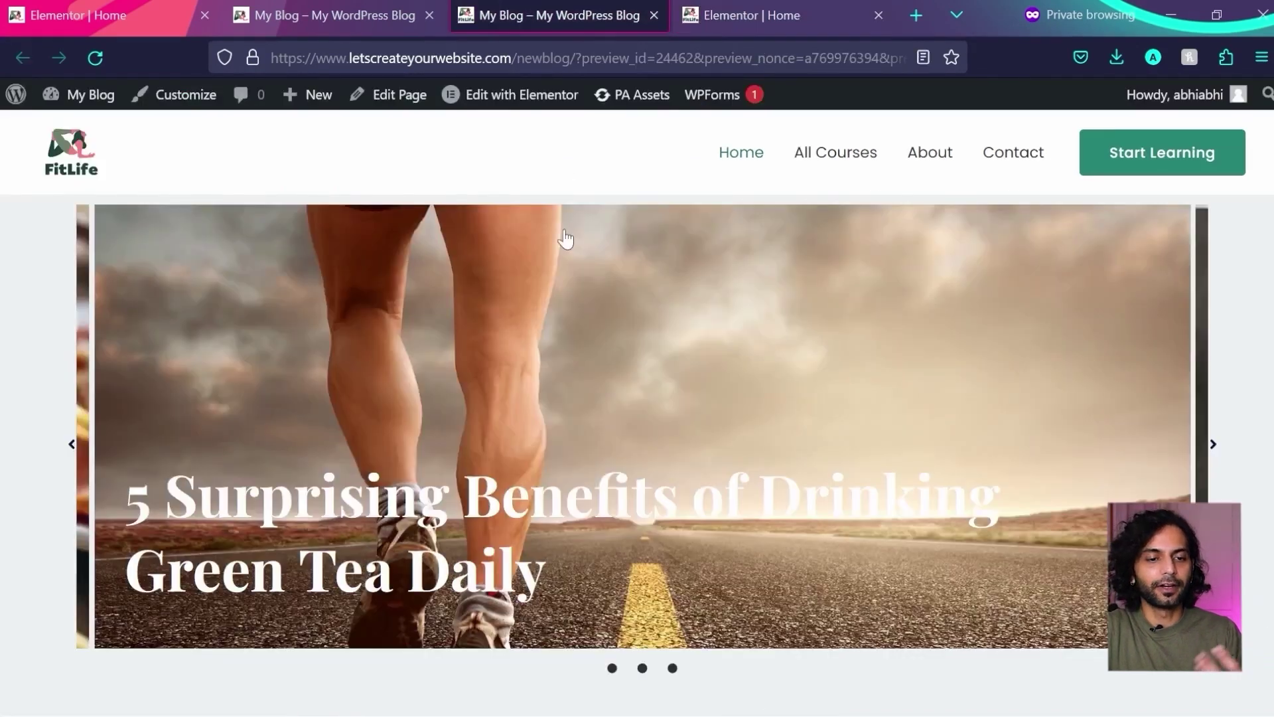
{"action": "key", "text": "ctrl+Tab"}
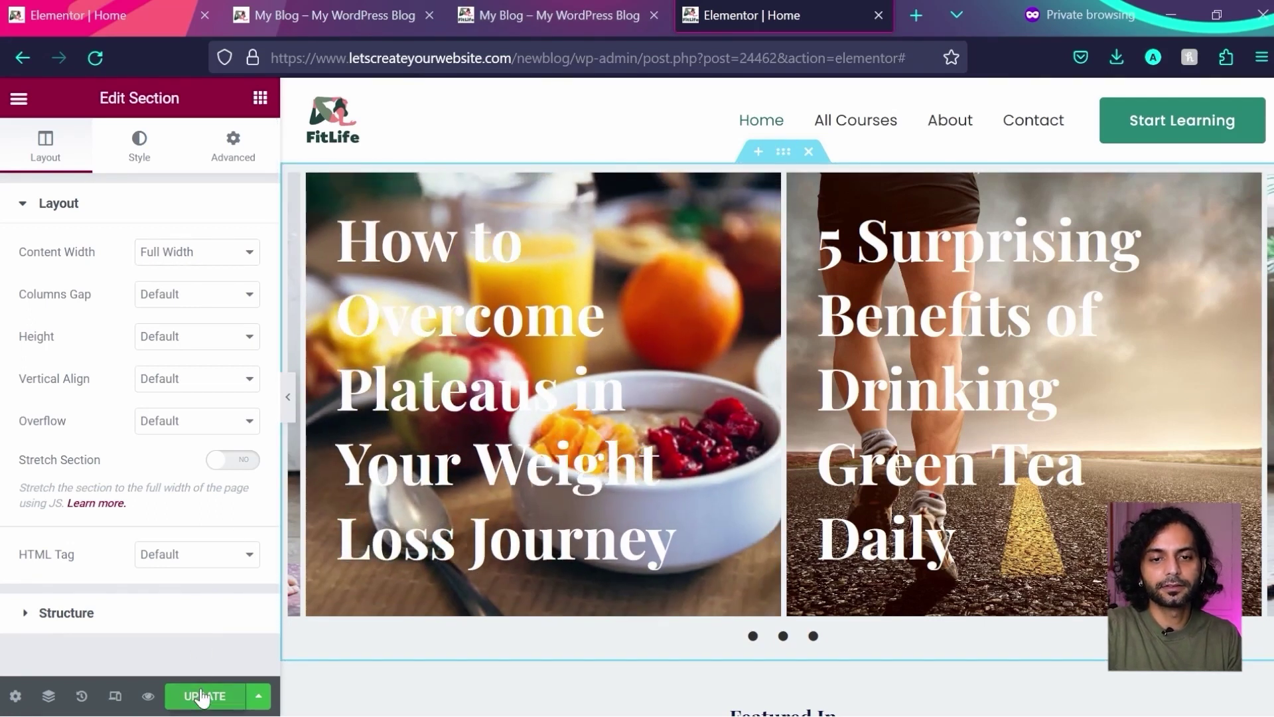
- Reload the homepage preview, compare it with the reference blog slider, and return to the editor
{"action": "left_click", "coordinate": [556, 6]}
{"action": "key", "text": "ctrl+r"}
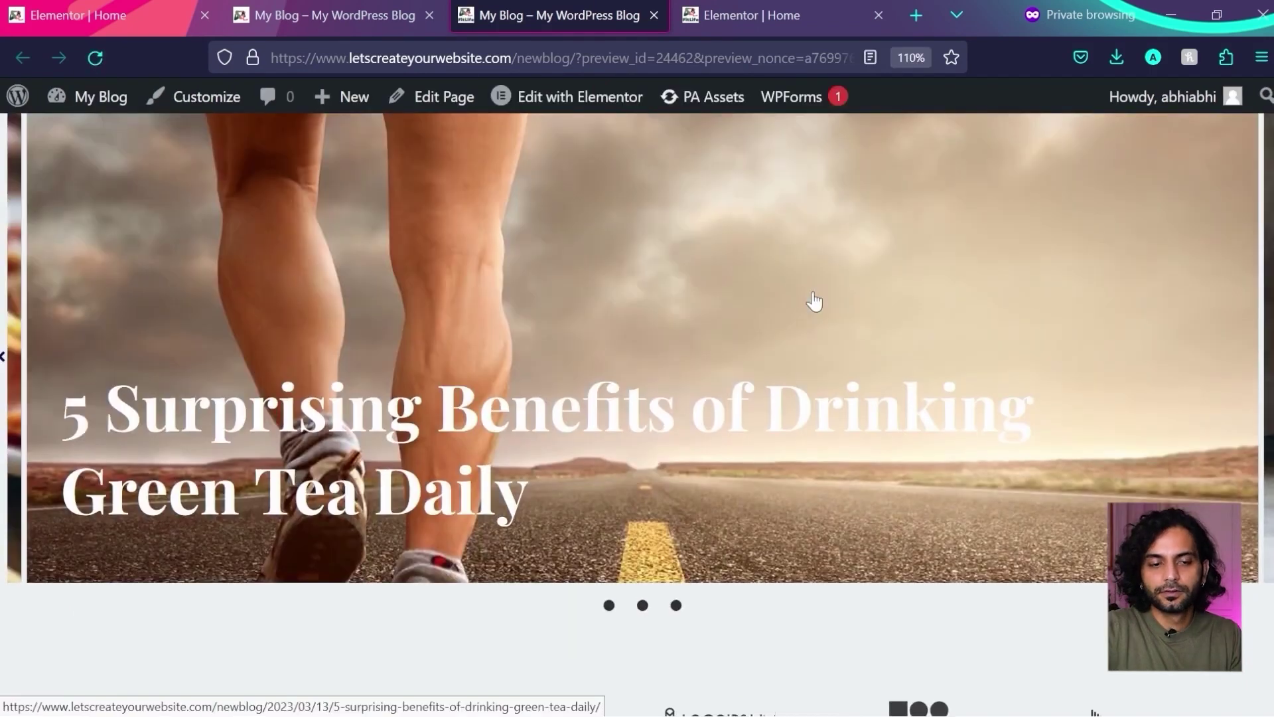
{"action": "scroll", "coordinate": [815, 302], "scroll_direction": "up", "scroll_amount": 2}
{"action": "scroll", "coordinate": [815, 302], "scroll_direction": "down", "scroll_amount": 1}
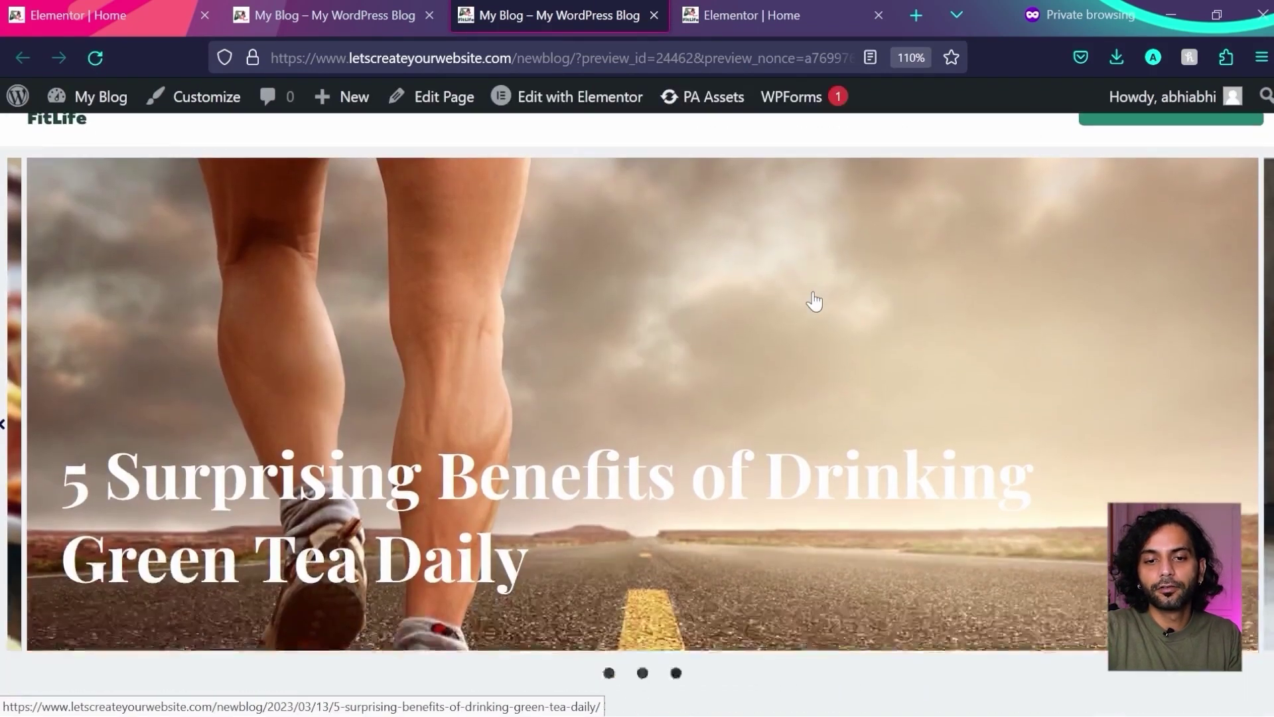
{"action": "scroll", "coordinate": [815, 302], "scroll_direction": "up", "scroll_amount": 1}
{"action": "key", "text": "ctrl+shift+Tab"}
{"action": "key", "text": "ctrl+Tab"}
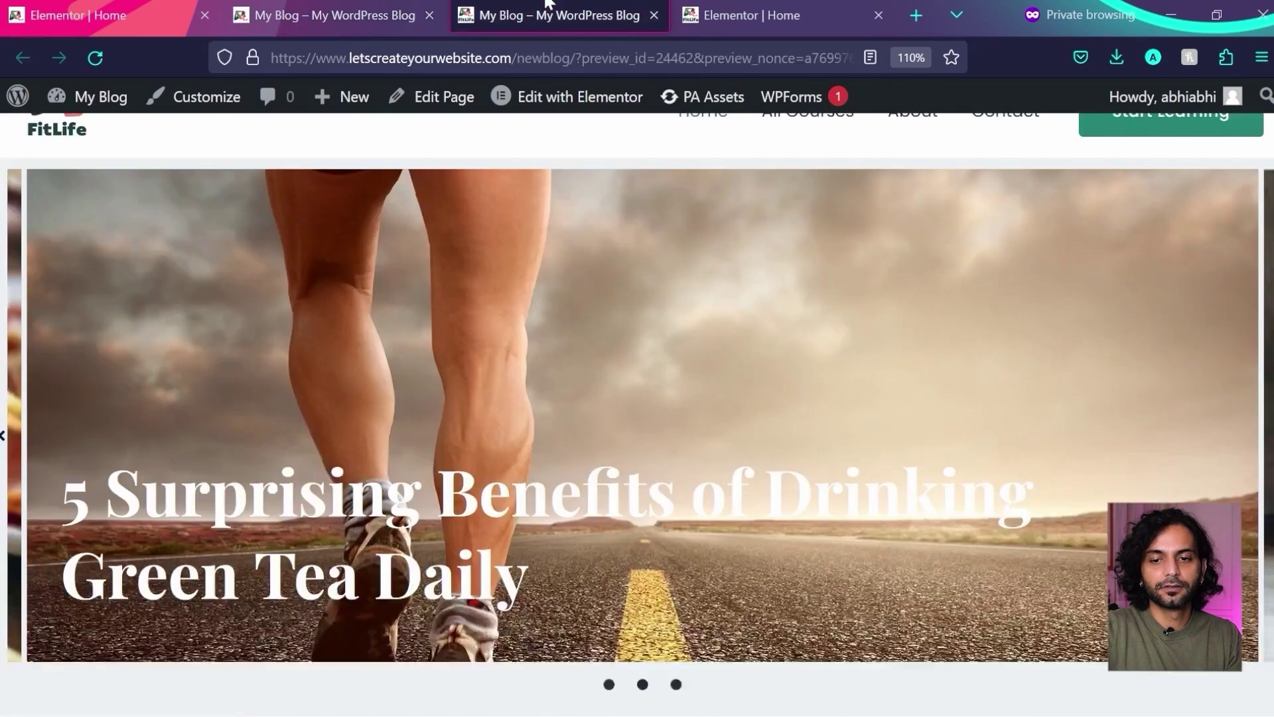
{"action": "left_click", "coordinate": [348, 4]}
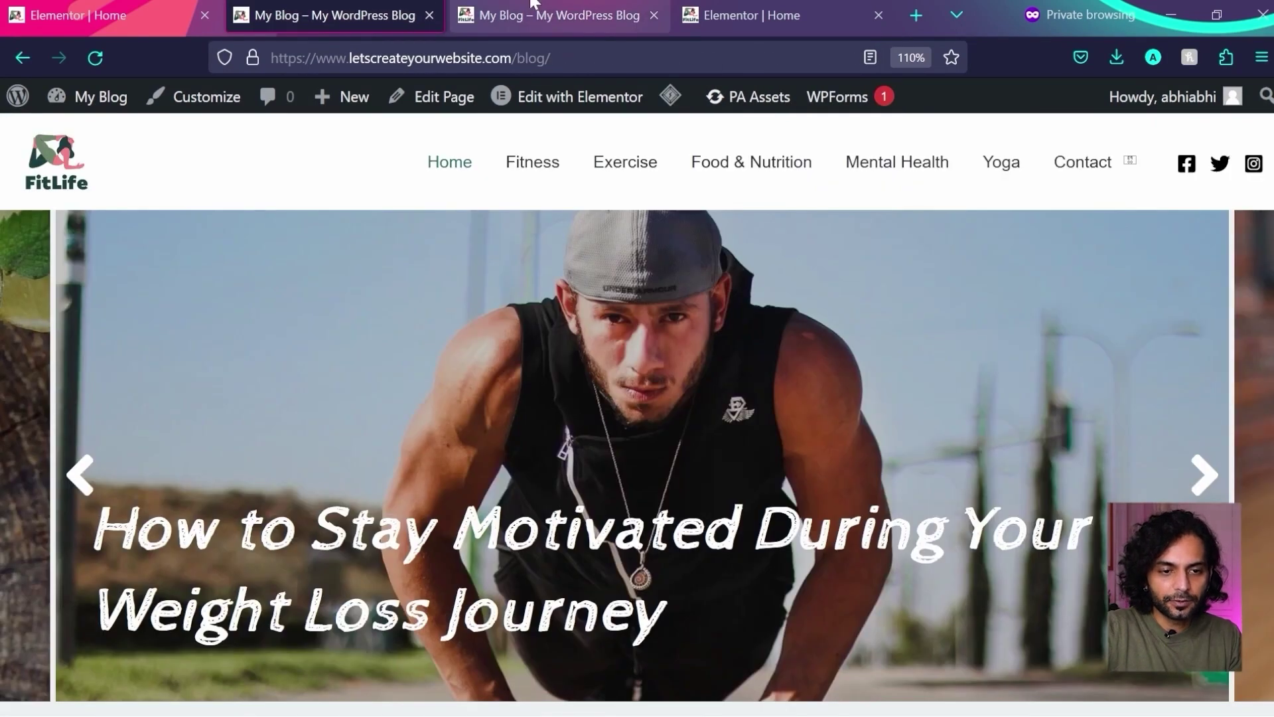
{"action": "left_click", "coordinate": [531, 6]}
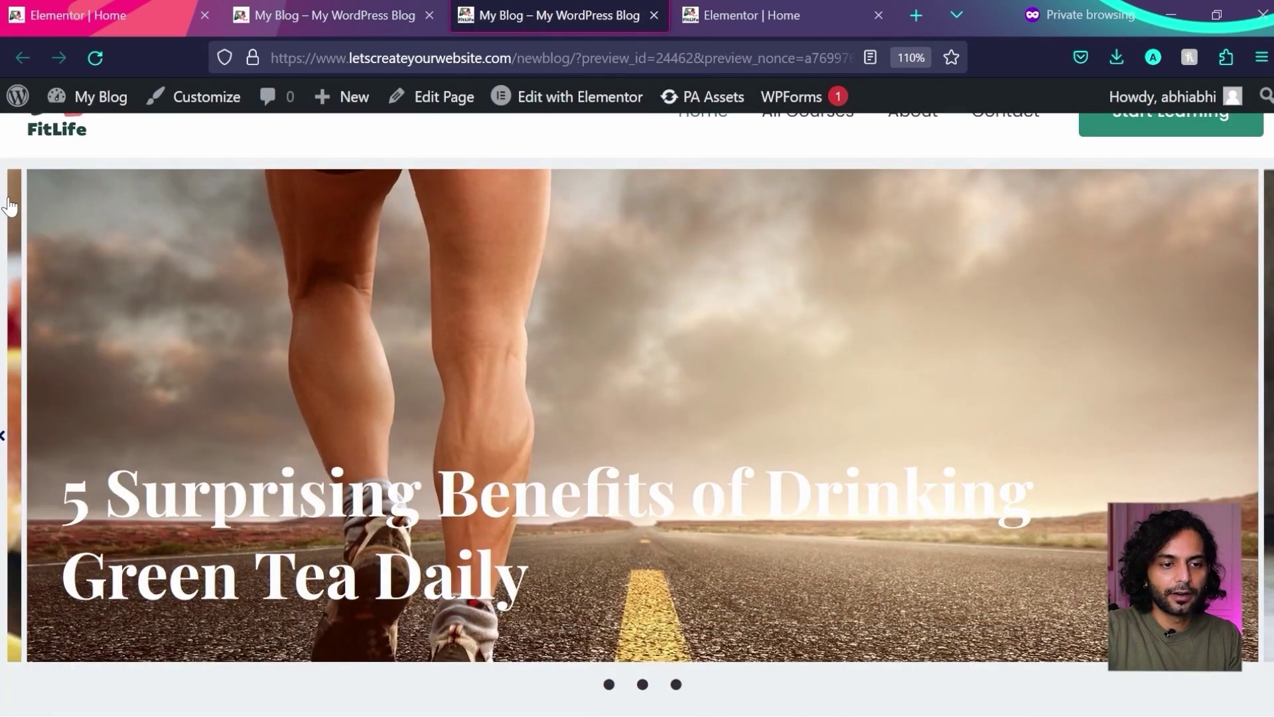
{"action": "left_click", "coordinate": [390, 3]}
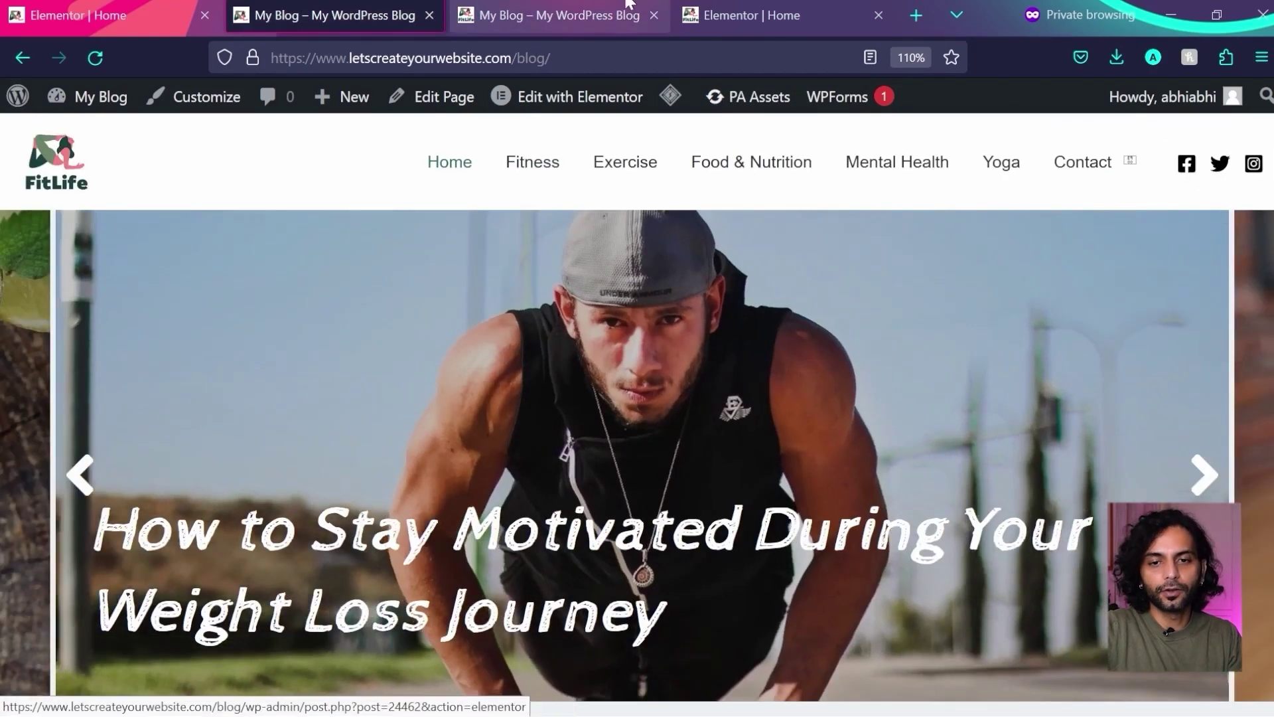
{"action": "left_click", "coordinate": [735, 3]}
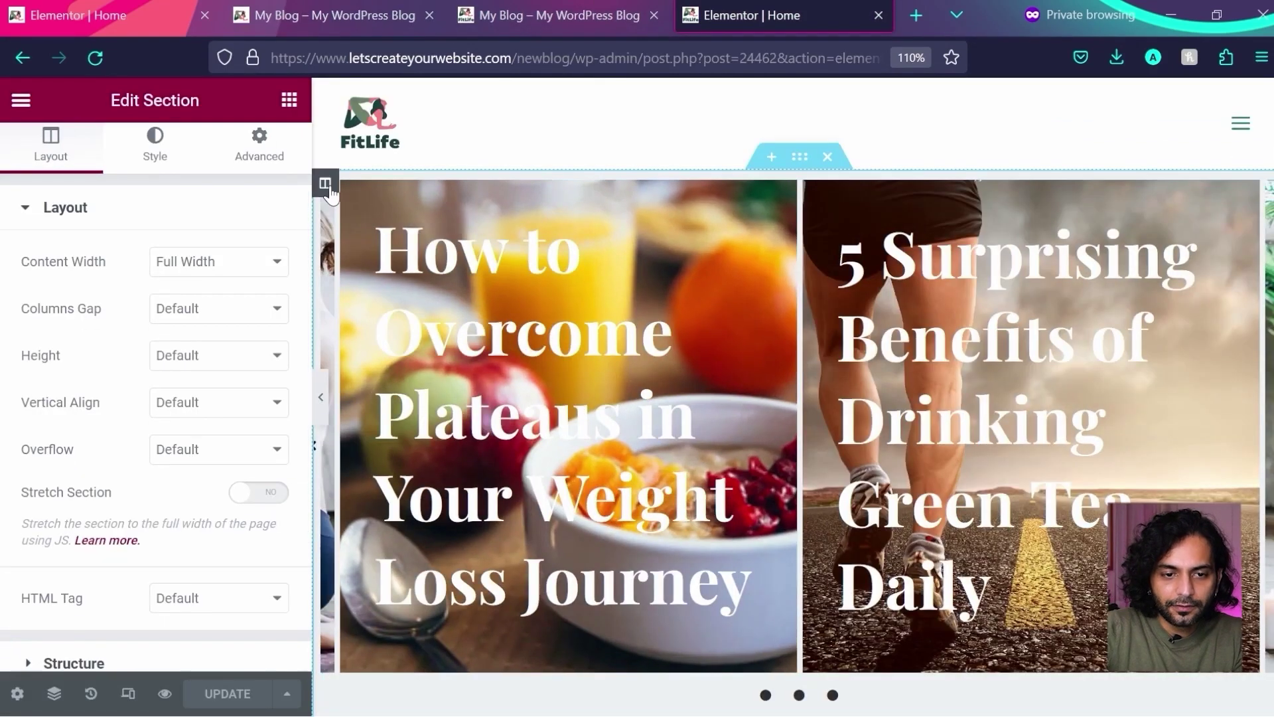
- Set the blog carousel column's padding to 0
{"action": "left_click", "coordinate": [325, 185]}
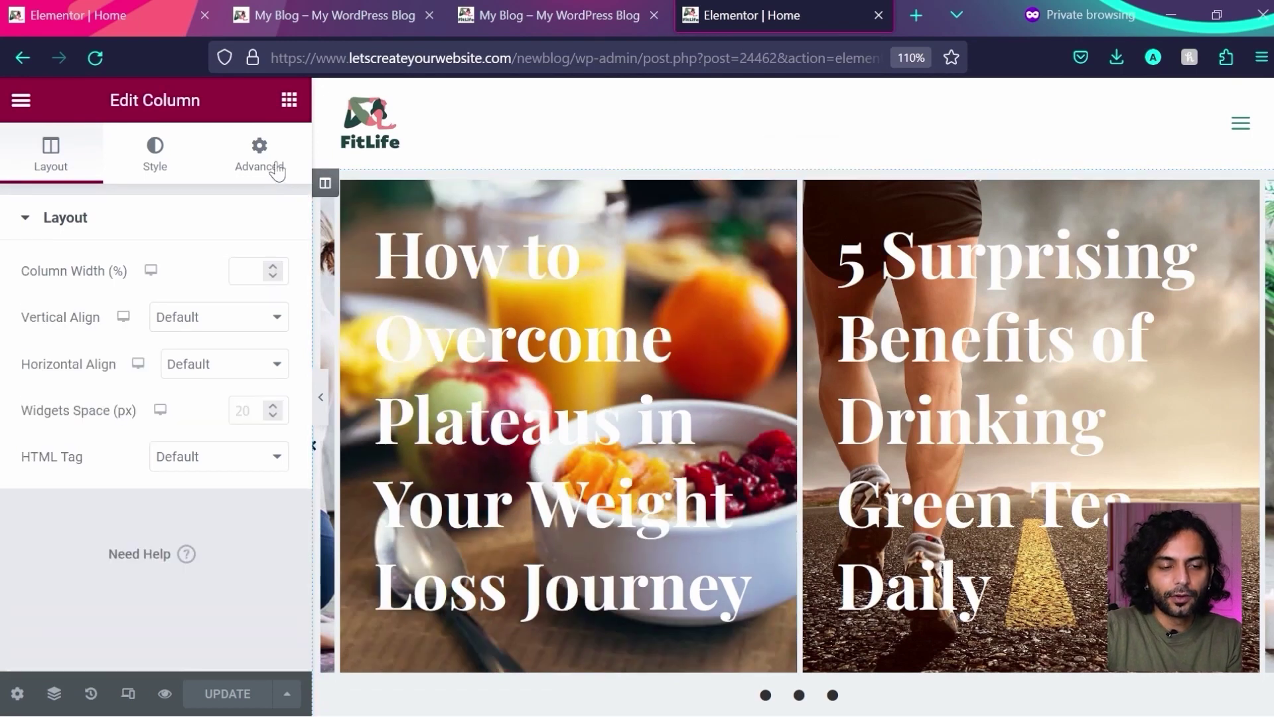
{"action": "left_click", "coordinate": [276, 168]}
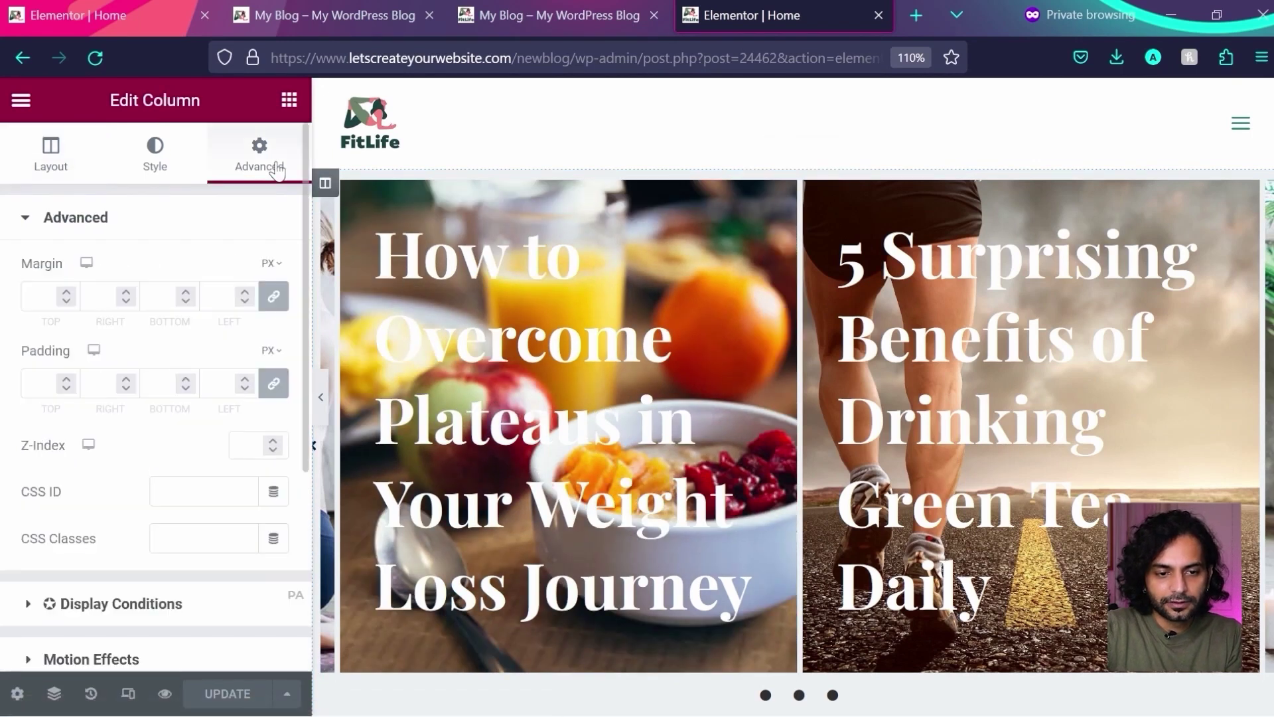
{"action": "left_click", "coordinate": [272, 391]}
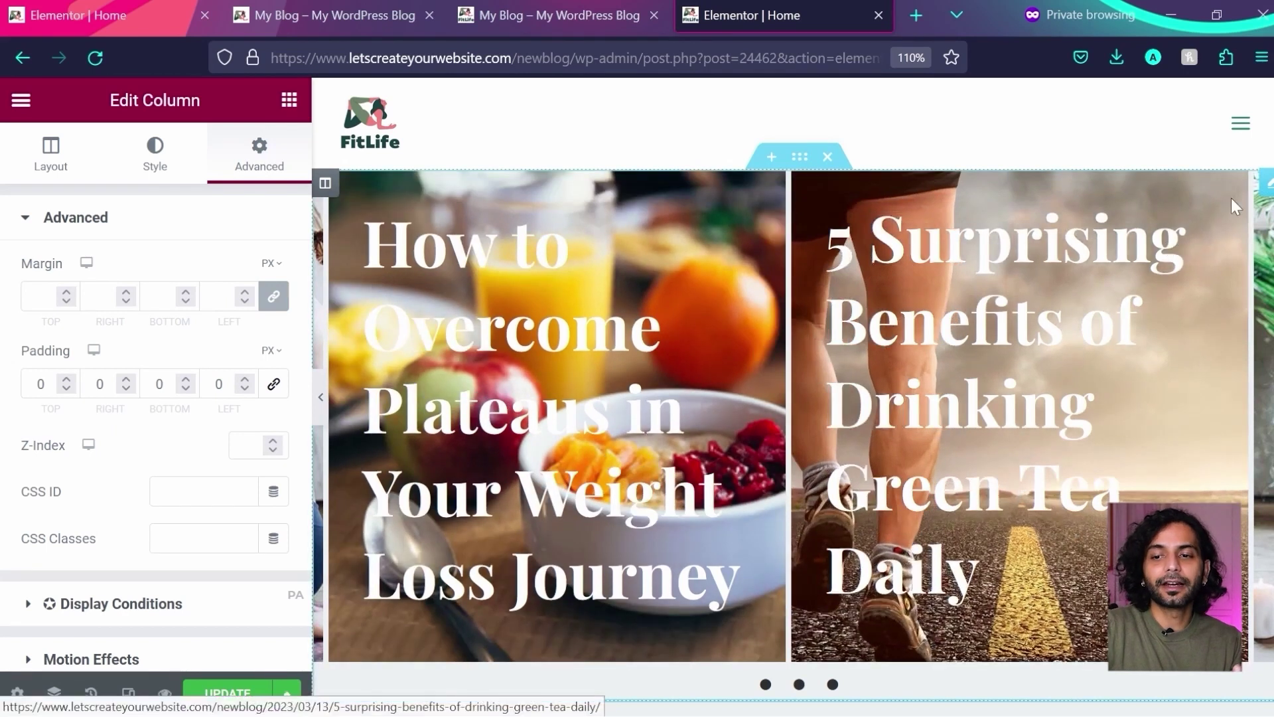
- Set the Blog carousel's Slides' Spacing to 51 and save the homepage with UPDATE
{"action": "left_click", "coordinate": [1267, 187]}
{"action": "scroll", "coordinate": [200, 518], "scroll_direction": "down", "scroll_amount": 4}
{"action": "scroll", "coordinate": [188, 506], "scroll_direction": "up", "scroll_amount": 4}
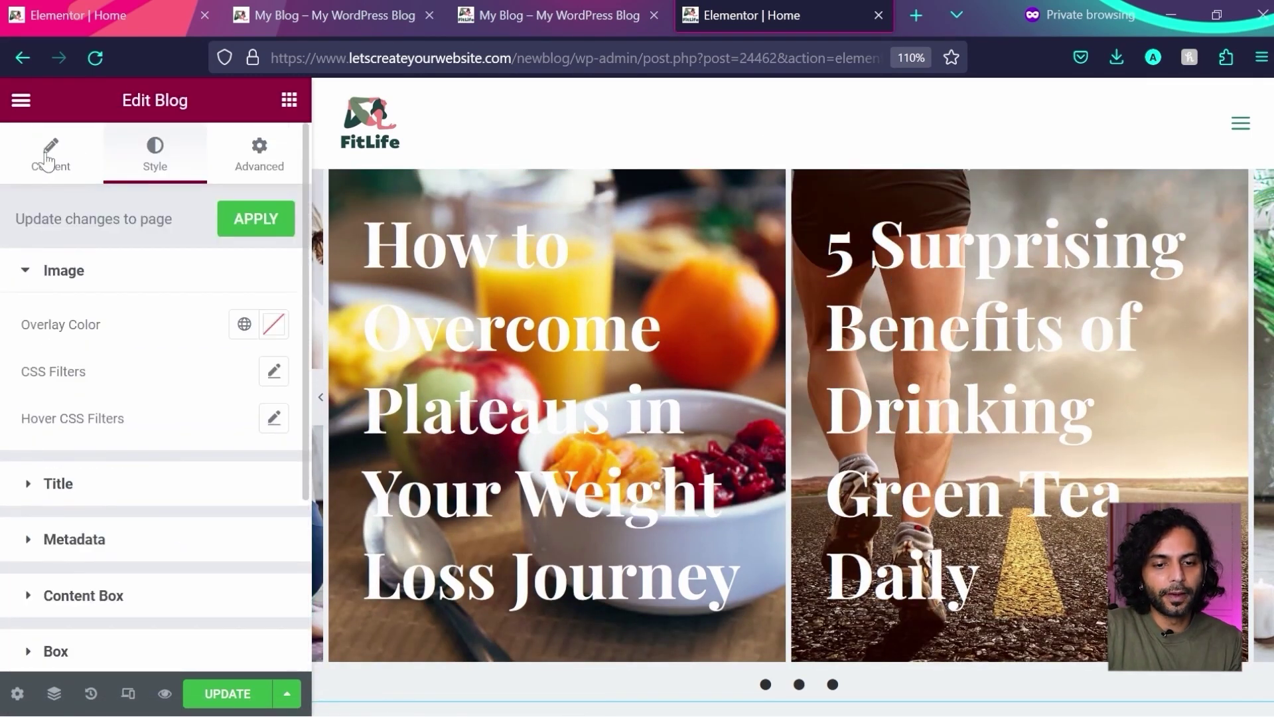
{"action": "left_click", "coordinate": [46, 159]}
{"action": "scroll", "coordinate": [133, 398], "scroll_direction": "down", "scroll_amount": 5}
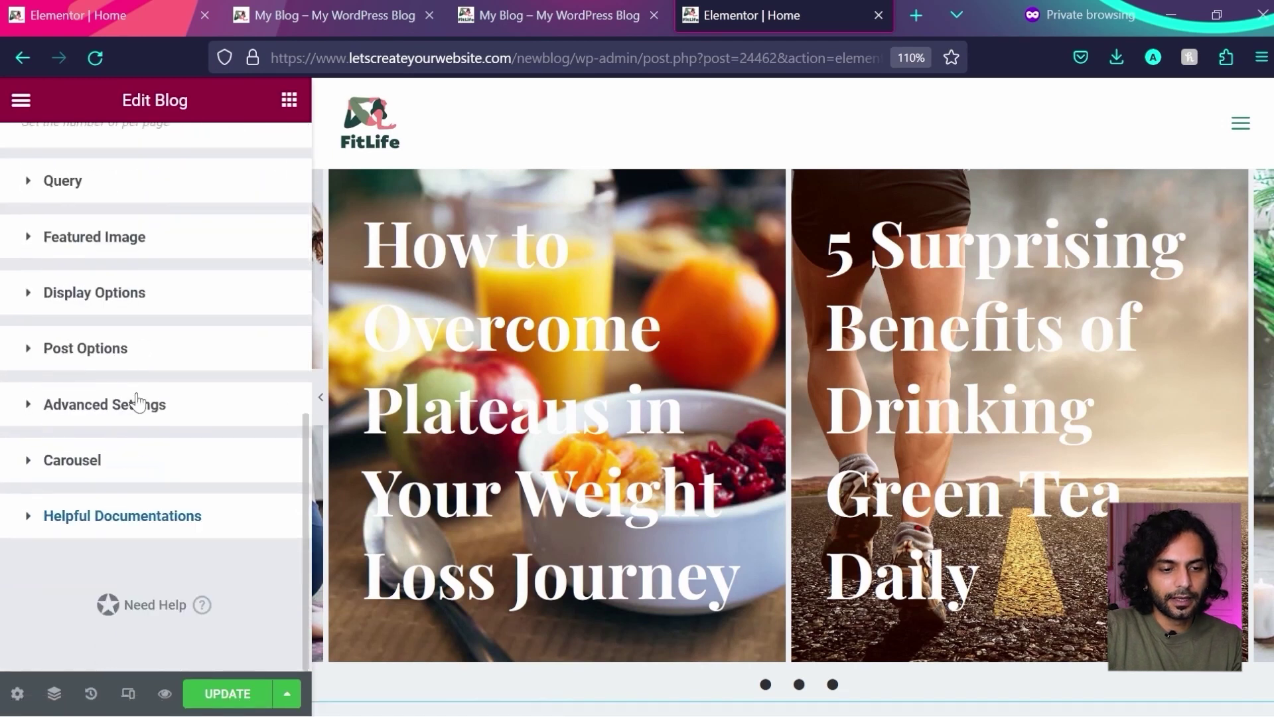
{"action": "left_click", "coordinate": [86, 459]}
{"action": "scroll", "coordinate": [166, 399], "scroll_direction": "down", "scroll_amount": 6}
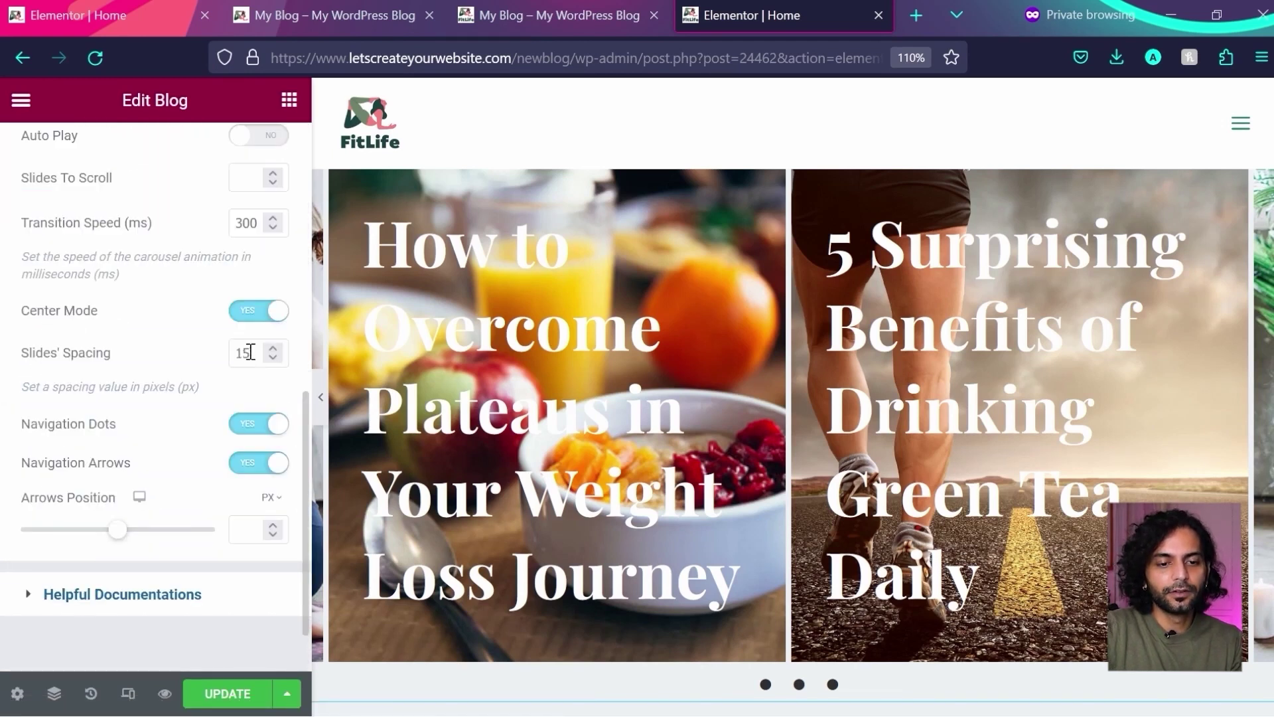
{"action": "left_click", "coordinate": [250, 353]}
{"action": "type", "text": "51"}
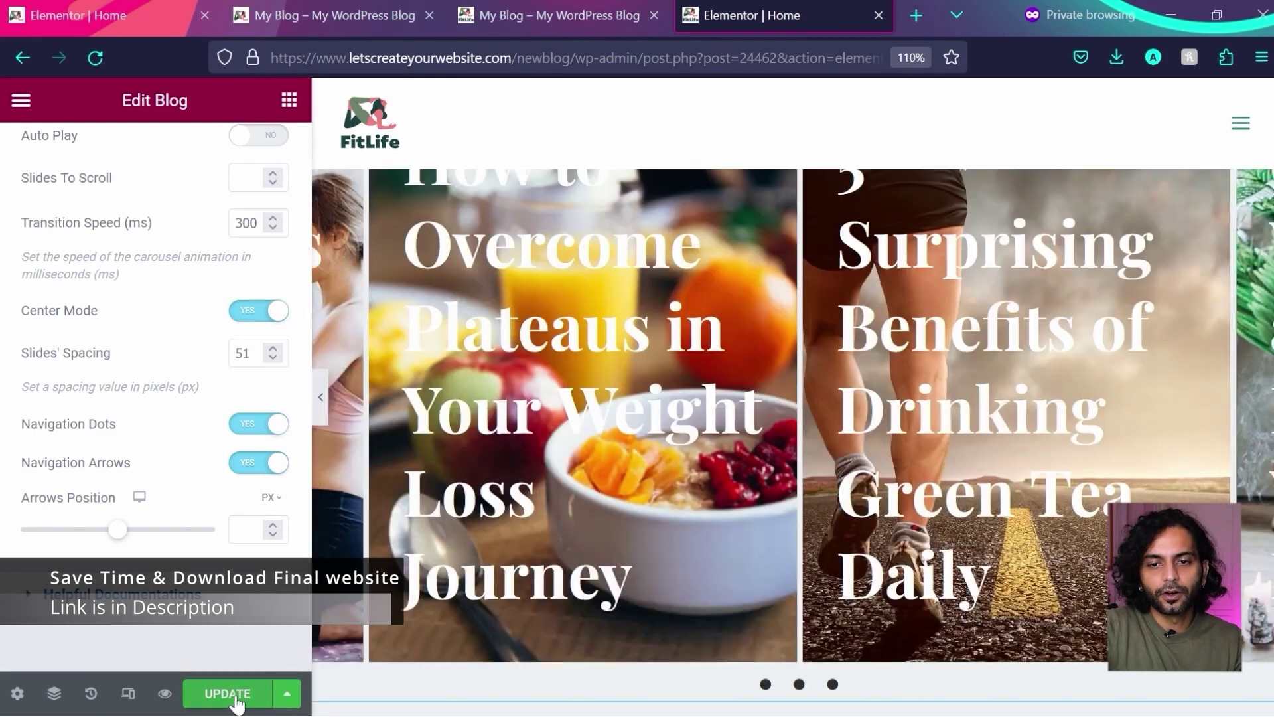
{"action": "left_click", "coordinate": [234, 696]}
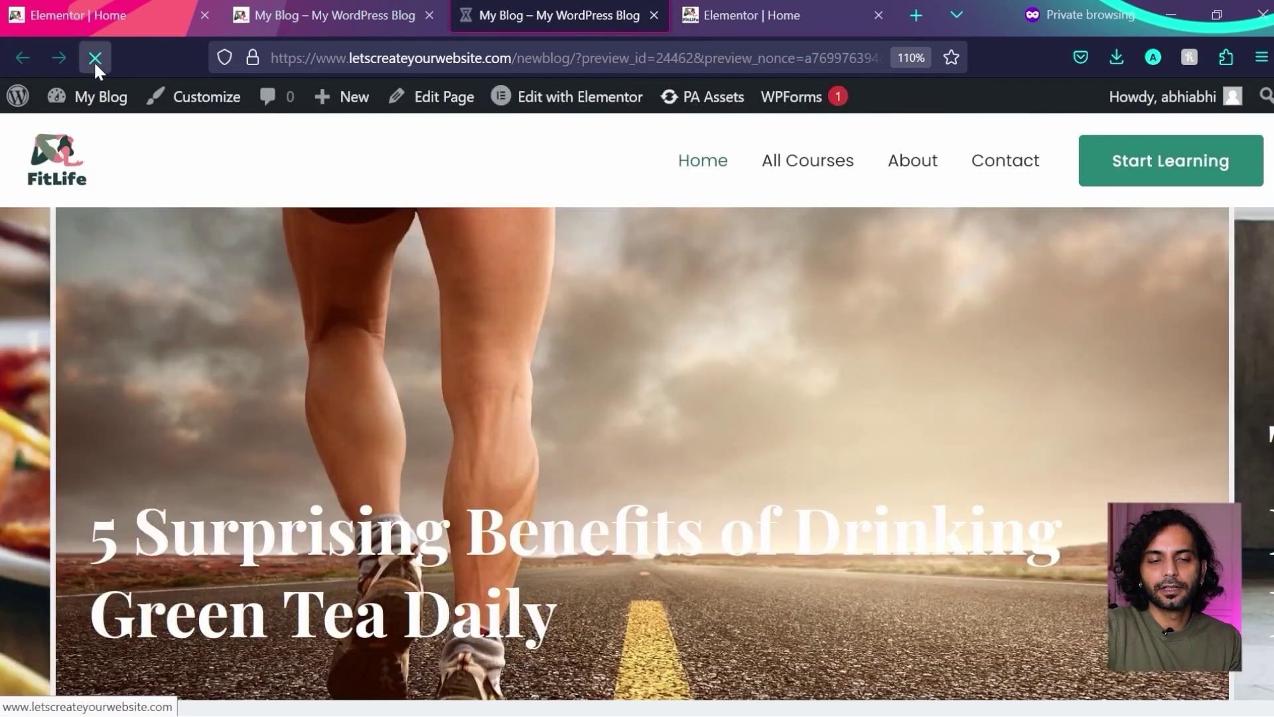
- Reload the homepage preview and compare its carousel against the reference My Blog /blog/ page
{"action": "left_click", "coordinate": [95, 58]}
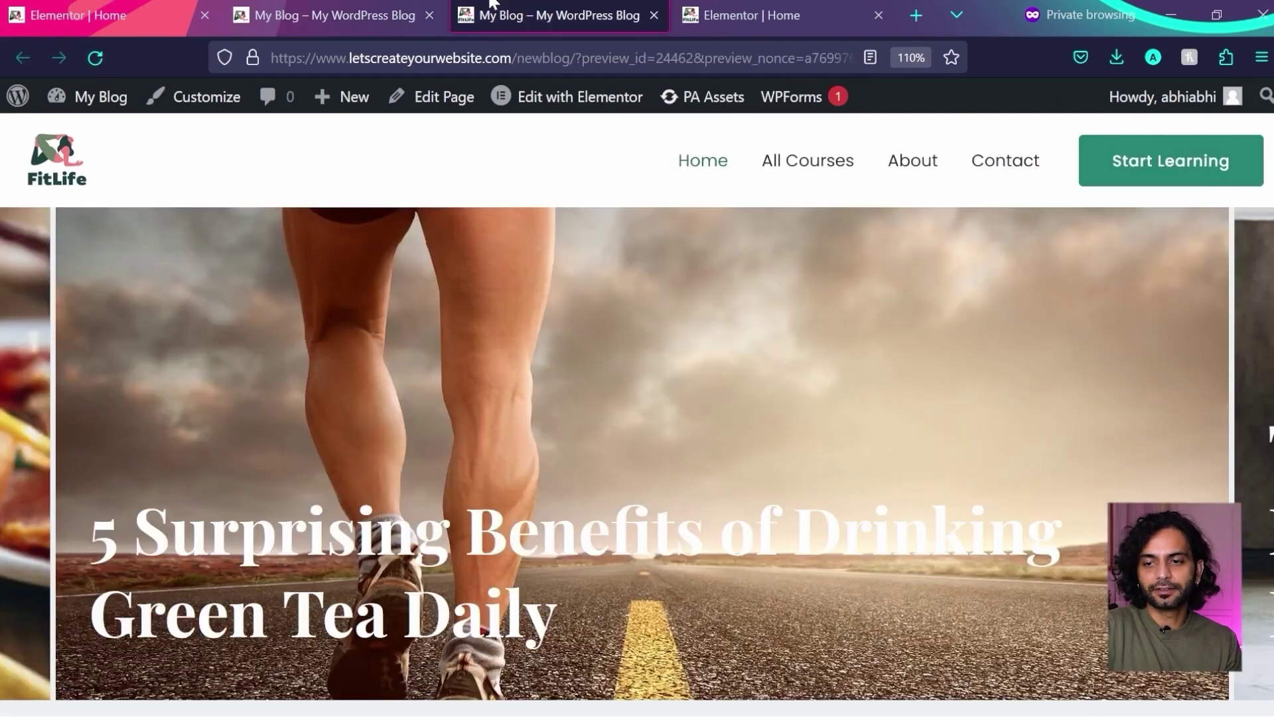
{"action": "left_click", "coordinate": [375, 6]}
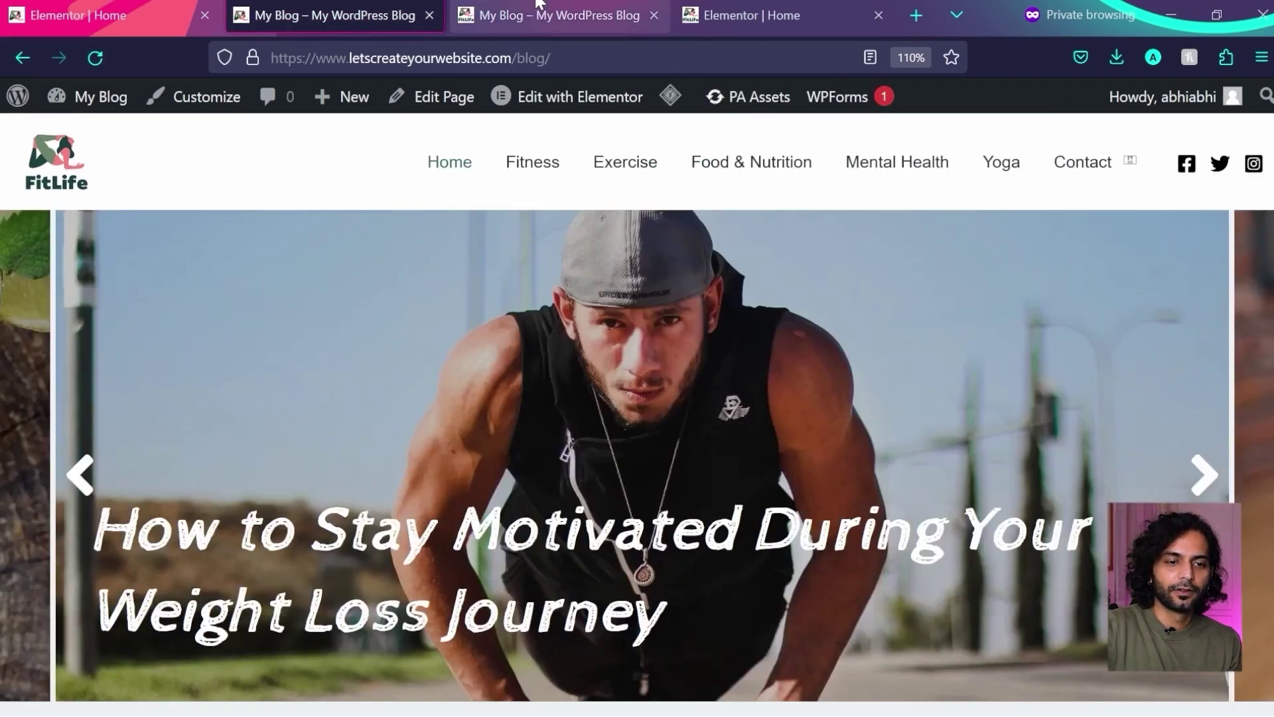
{"action": "left_click", "coordinate": [538, 6]}
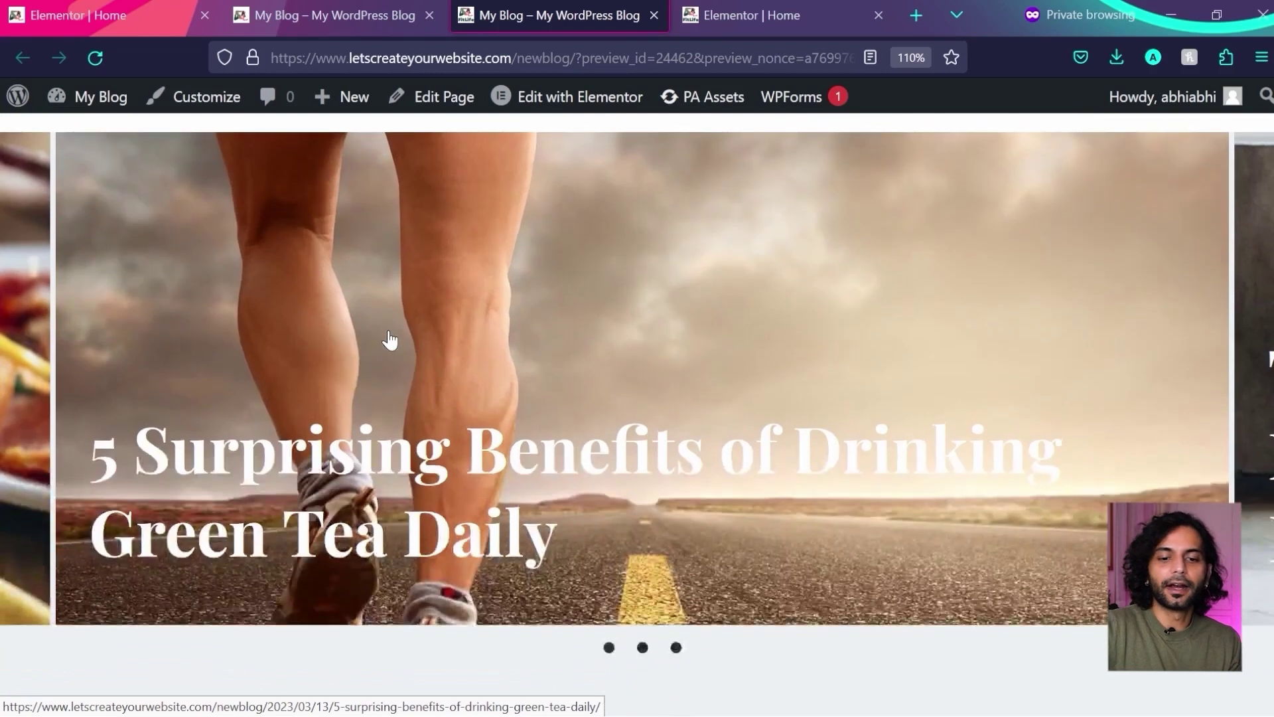
{"action": "left_click", "coordinate": [327, 5]}
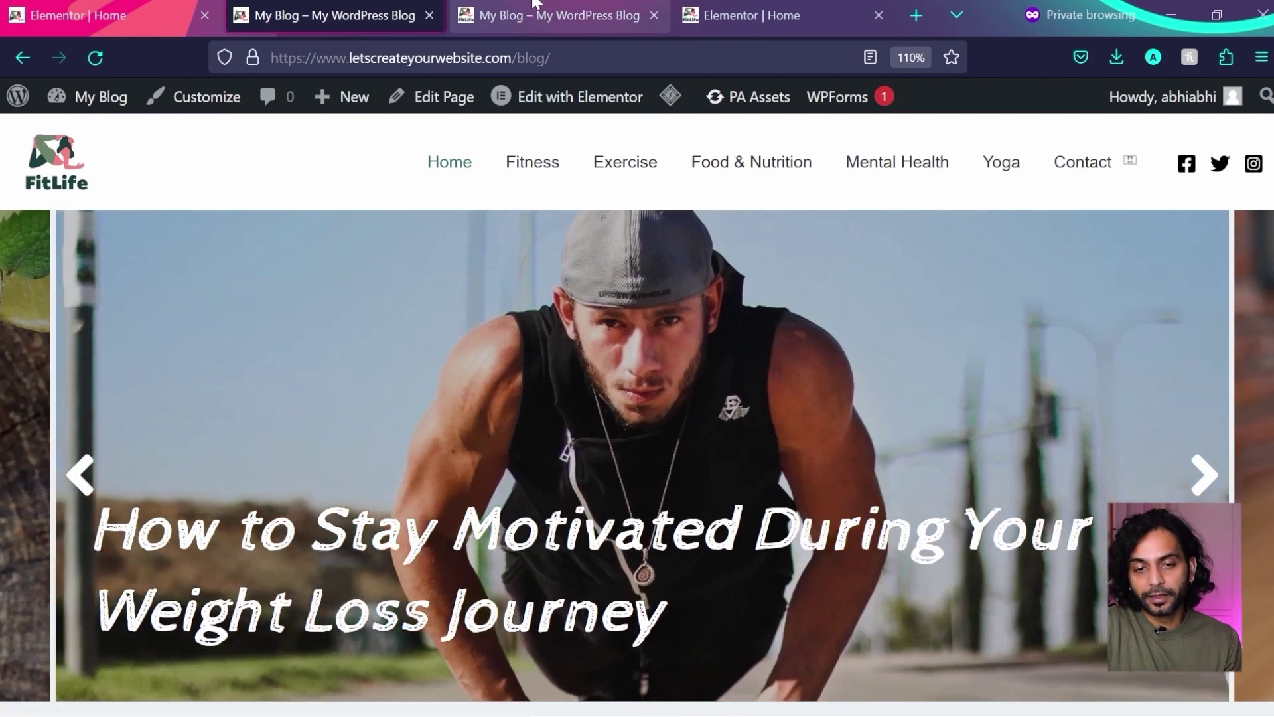
{"action": "key", "text": "ctrl+Tab"}
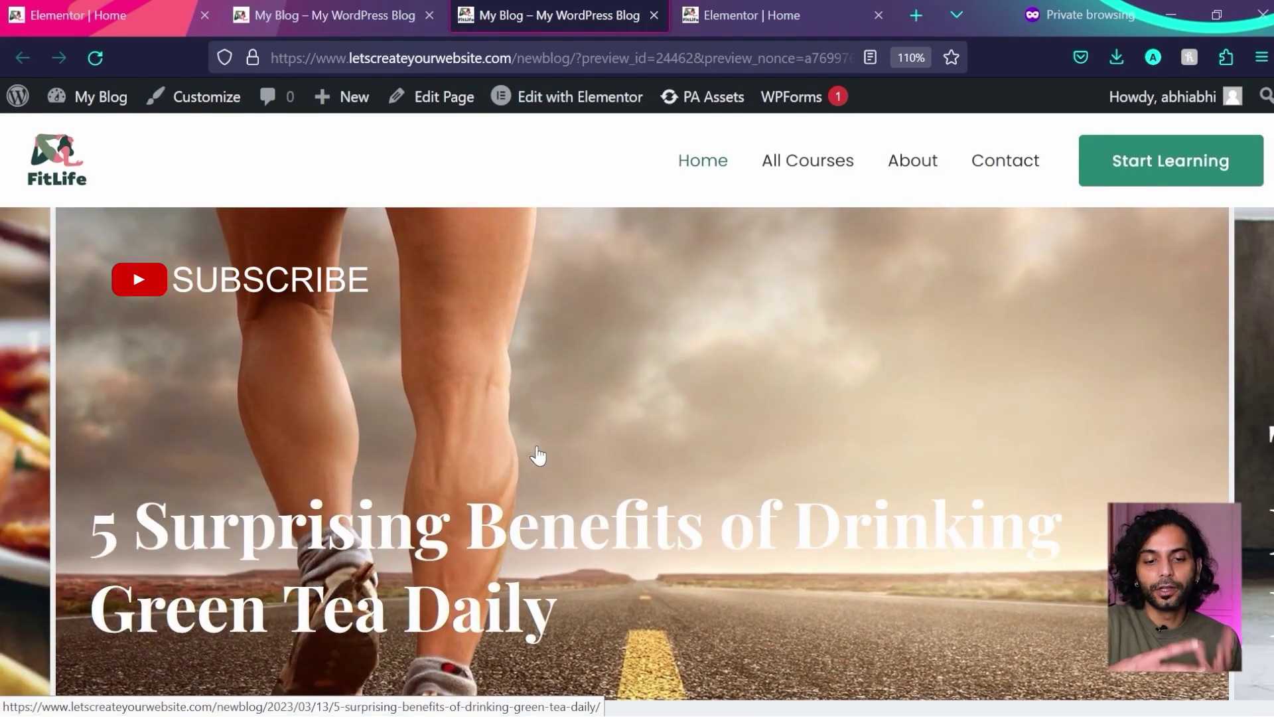
{"action": "key", "text": "ctrl+shift+Tab"}
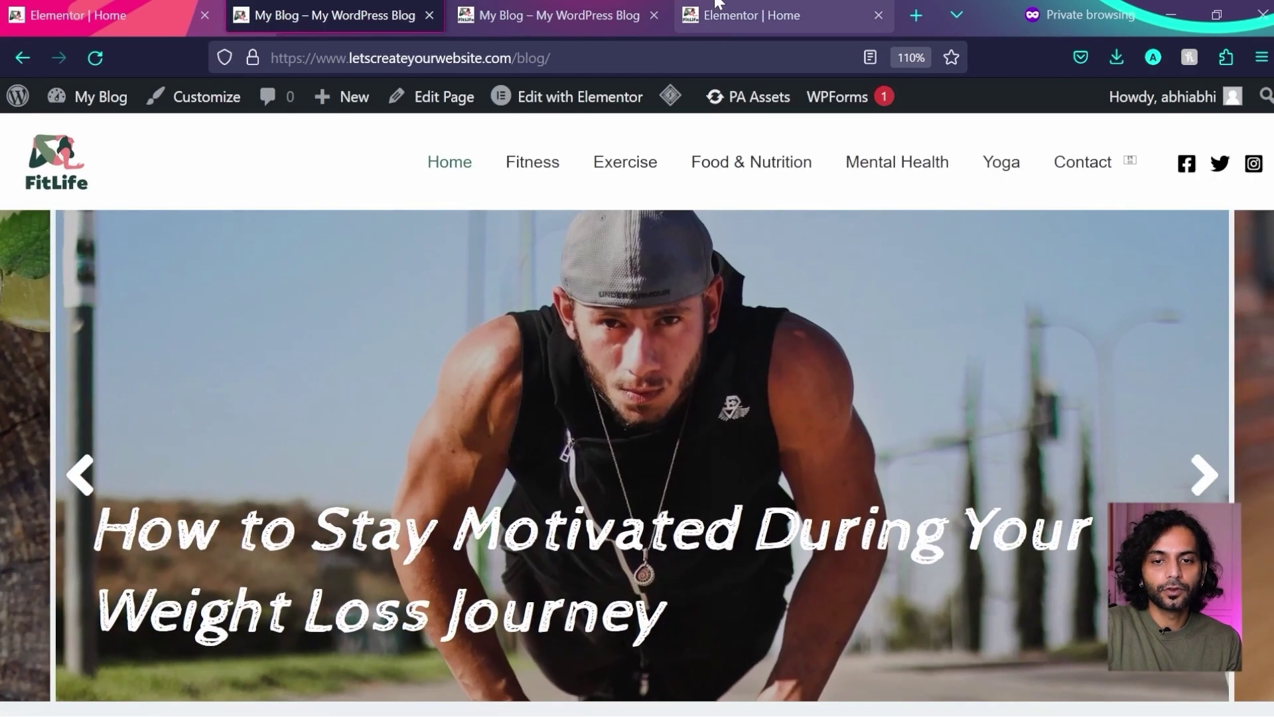
- Back in the editor, move the blog carousel's Arrows Position to 46
{"action": "left_click", "coordinate": [717, 5]}
{"action": "scroll", "coordinate": [210, 475], "scroll_direction": "up", "scroll_amount": 1}
{"action": "left_click_drag", "start_coordinate": [117, 552], "coordinate": [160, 554]}
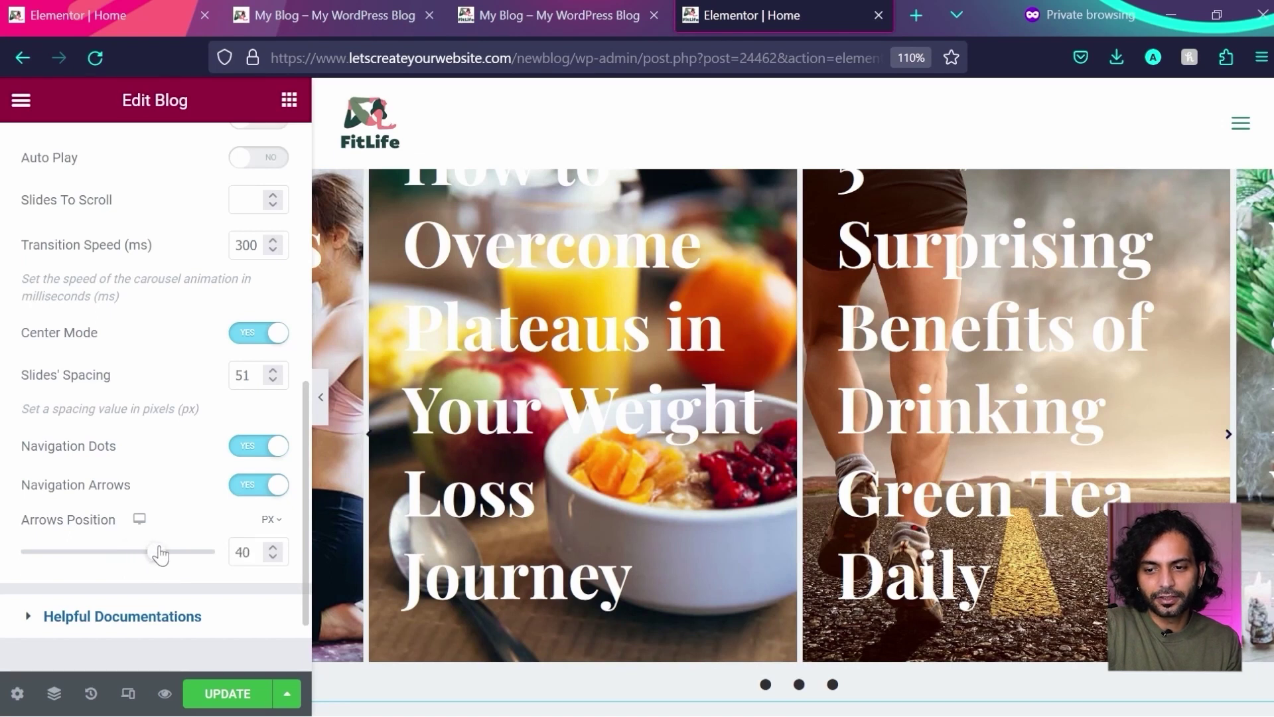
{"action": "scroll", "coordinate": [164, 390], "scroll_direction": "up", "scroll_amount": 2}
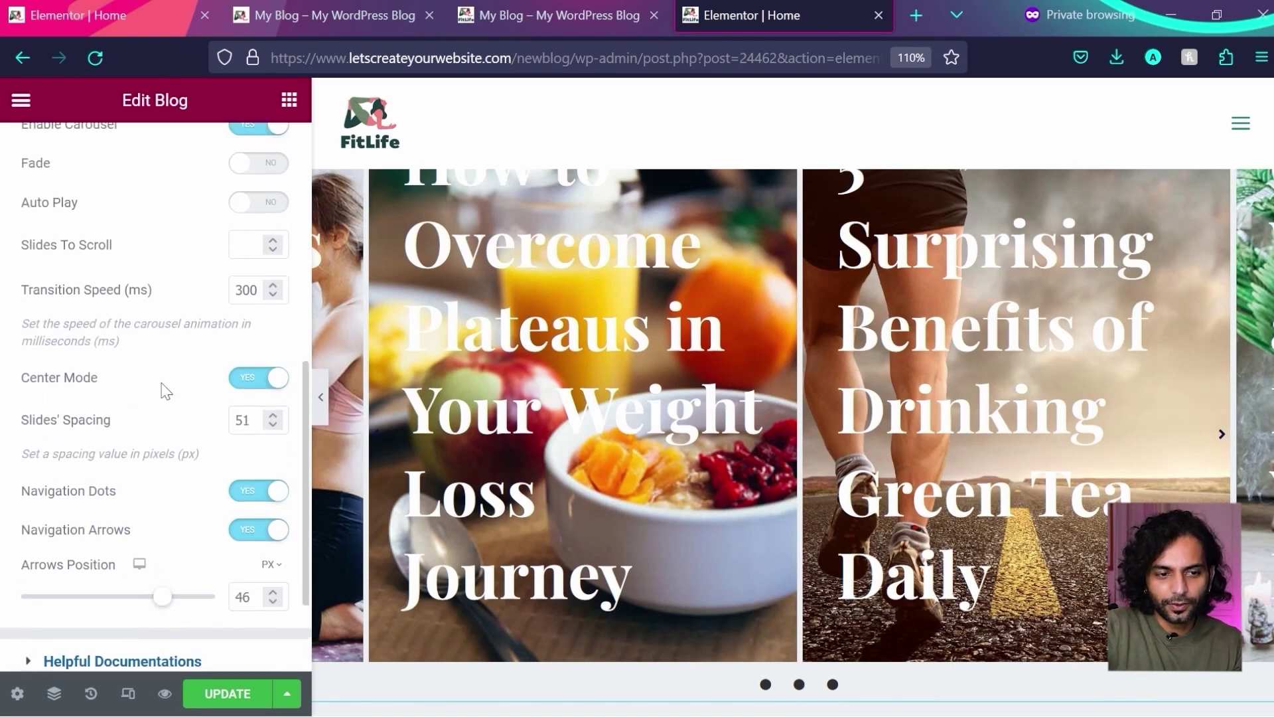
{"action": "scroll", "coordinate": [164, 382], "scroll_direction": "down", "scroll_amount": 2}
{"action": "scroll", "coordinate": [164, 378], "scroll_direction": "up", "scroll_amount": 8}
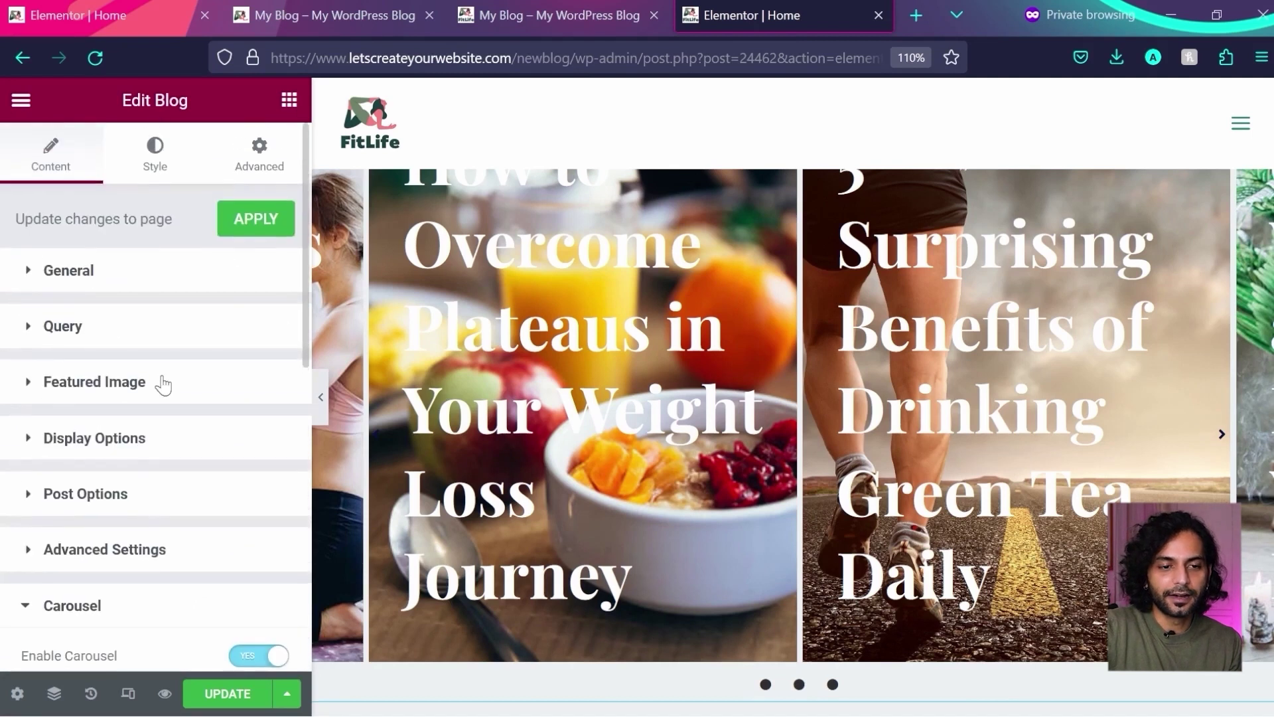
- Enlarge the Carousel Arrows to size 52 and colour them near-white (#FBFBFB)
{"action": "left_click", "coordinate": [157, 159]}
{"action": "left_click", "coordinate": [126, 519]}
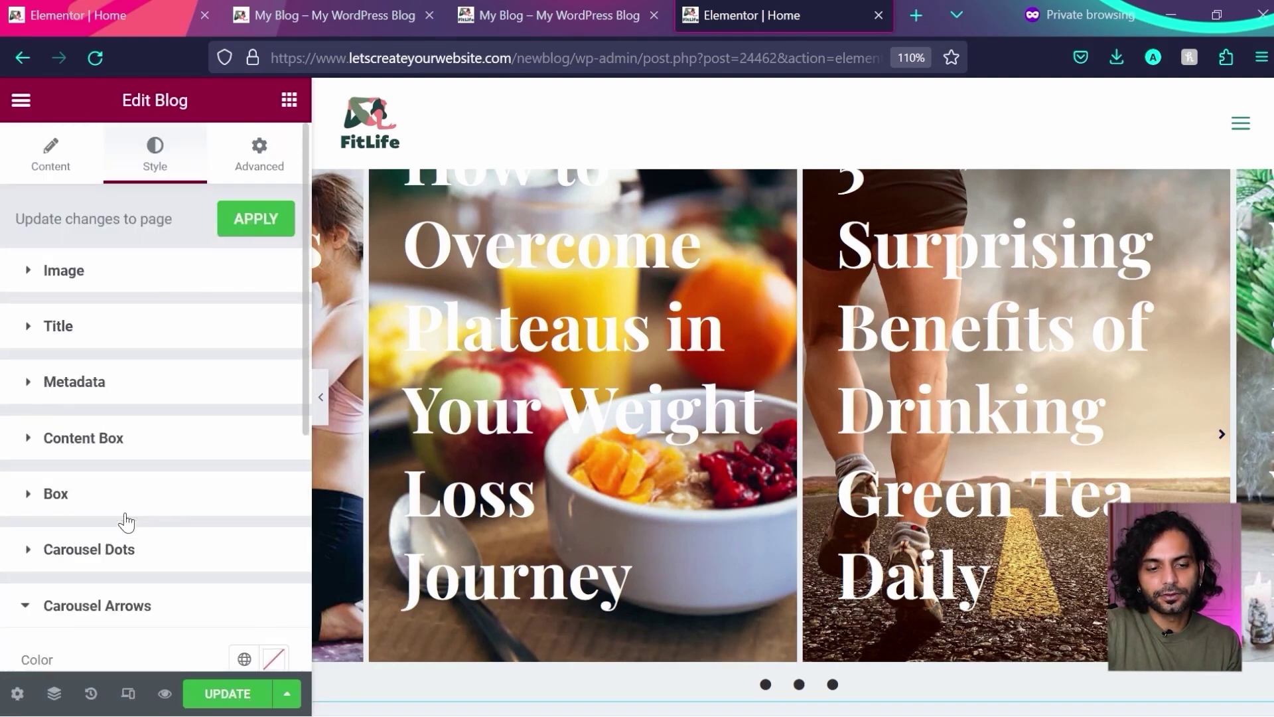
{"action": "scroll", "coordinate": [151, 453], "scroll_direction": "down", "scroll_amount": 4}
{"action": "left_click_drag", "start_coordinate": [22, 476], "coordinate": [124, 476]}
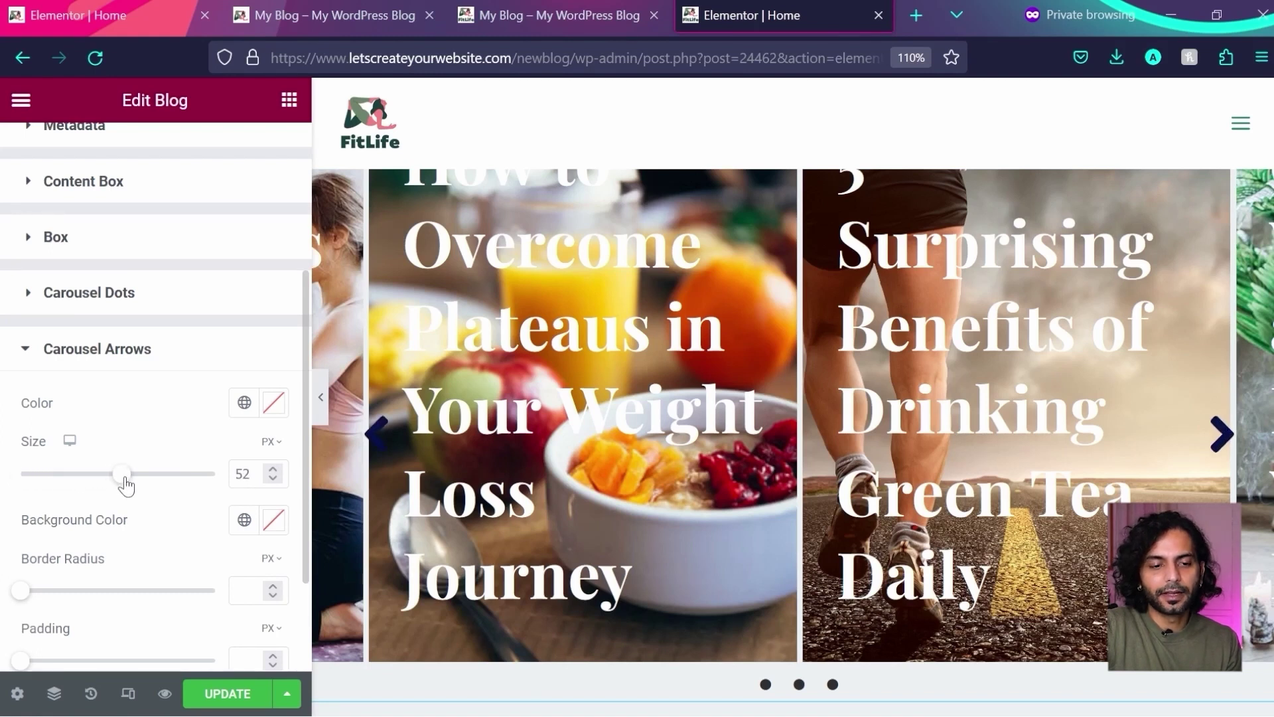
{"action": "left_click", "coordinate": [275, 408]}
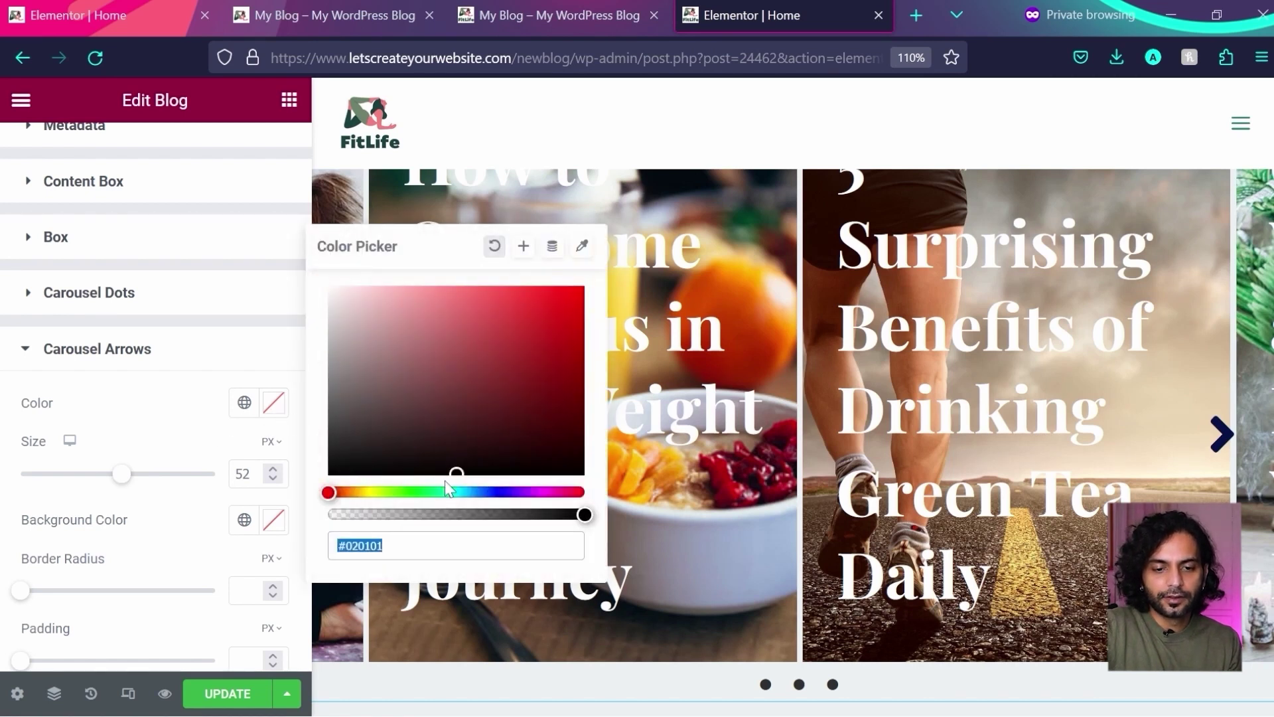
{"action": "left_click_drag", "start_coordinate": [455, 469], "coordinate": [327, 289]}
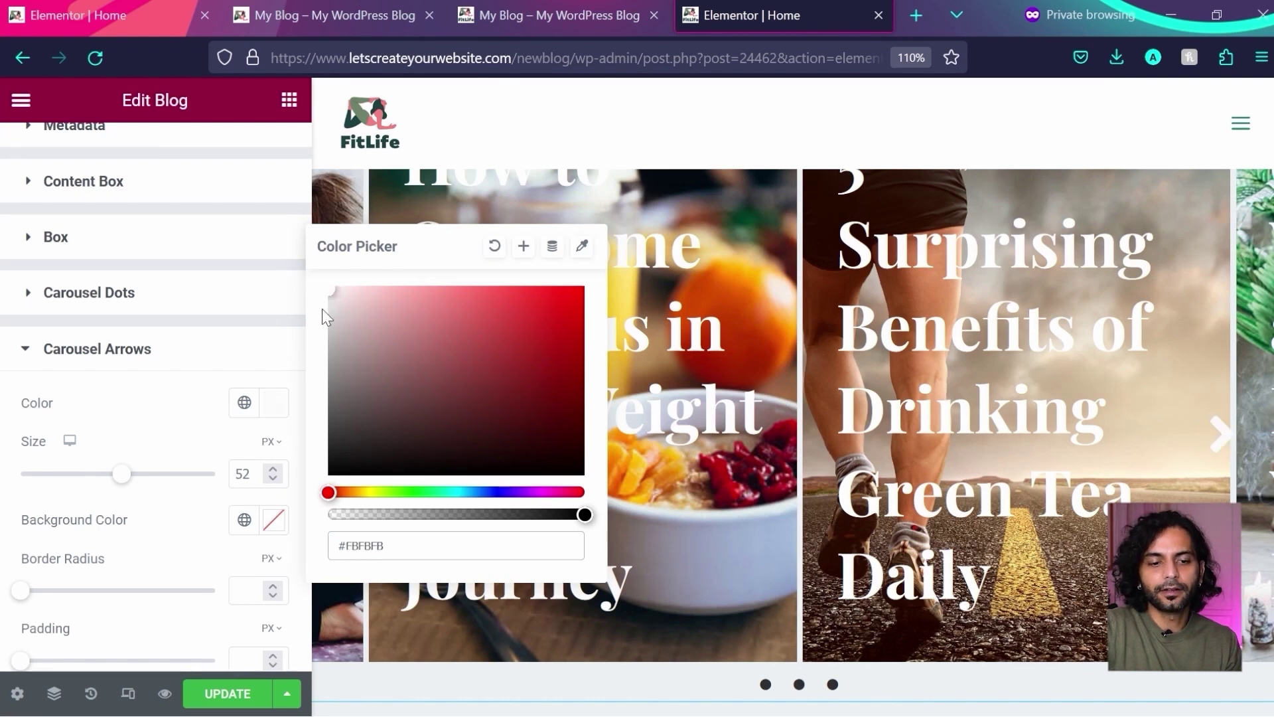
{"action": "left_click", "coordinate": [185, 373]}
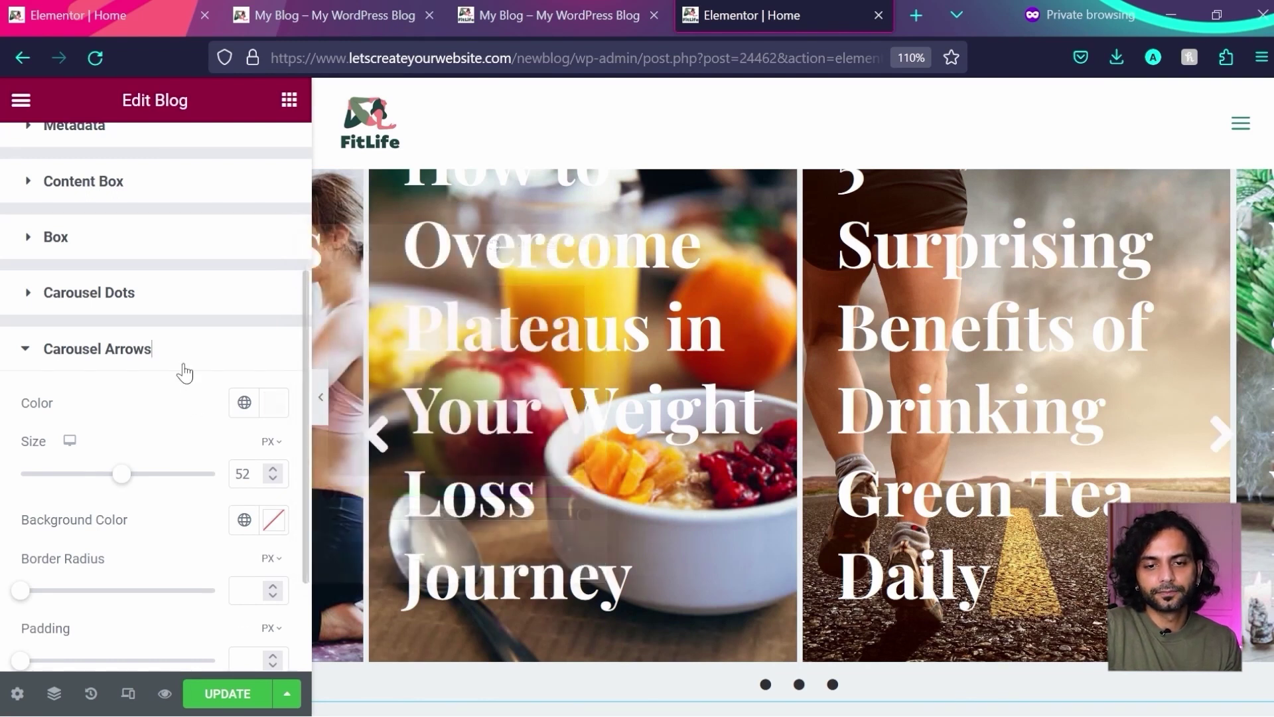
{"action": "left_click", "coordinate": [182, 359]}
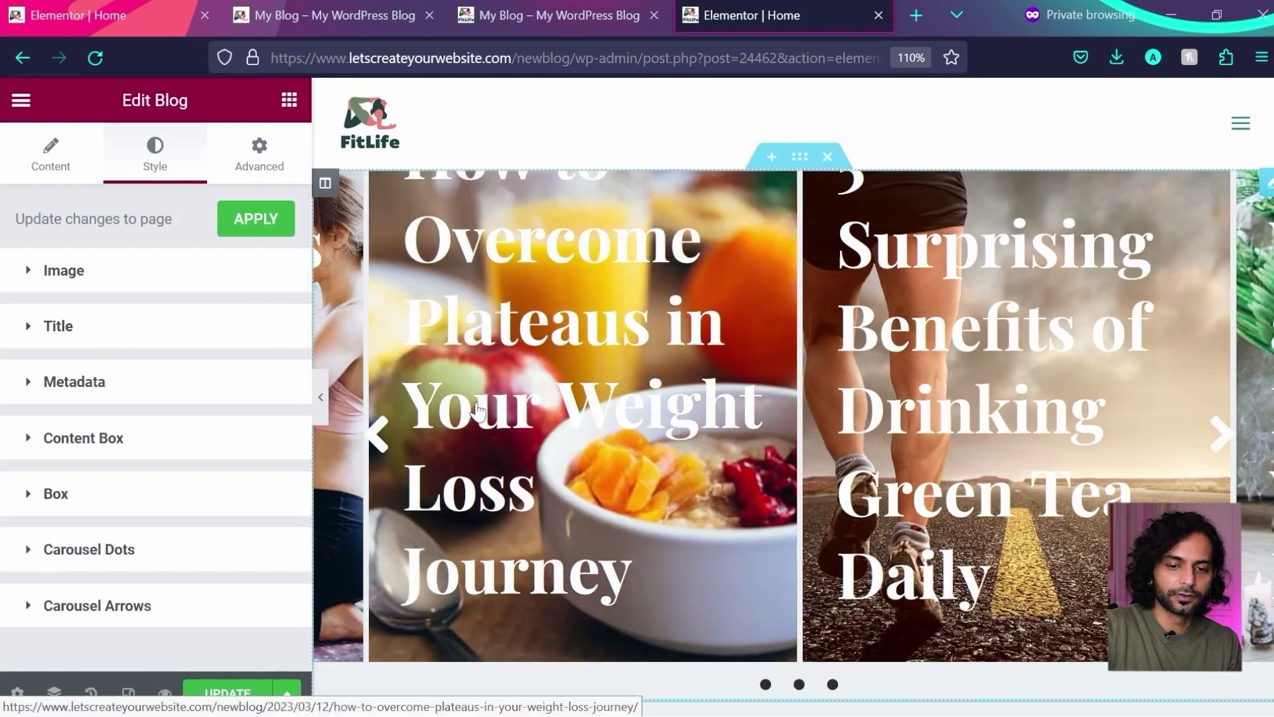
- Select the Featured In section, then check the live blog page's post section at normal zoom
{"action": "scroll", "coordinate": [474, 408], "scroll_direction": "down", "scroll_amount": 5}
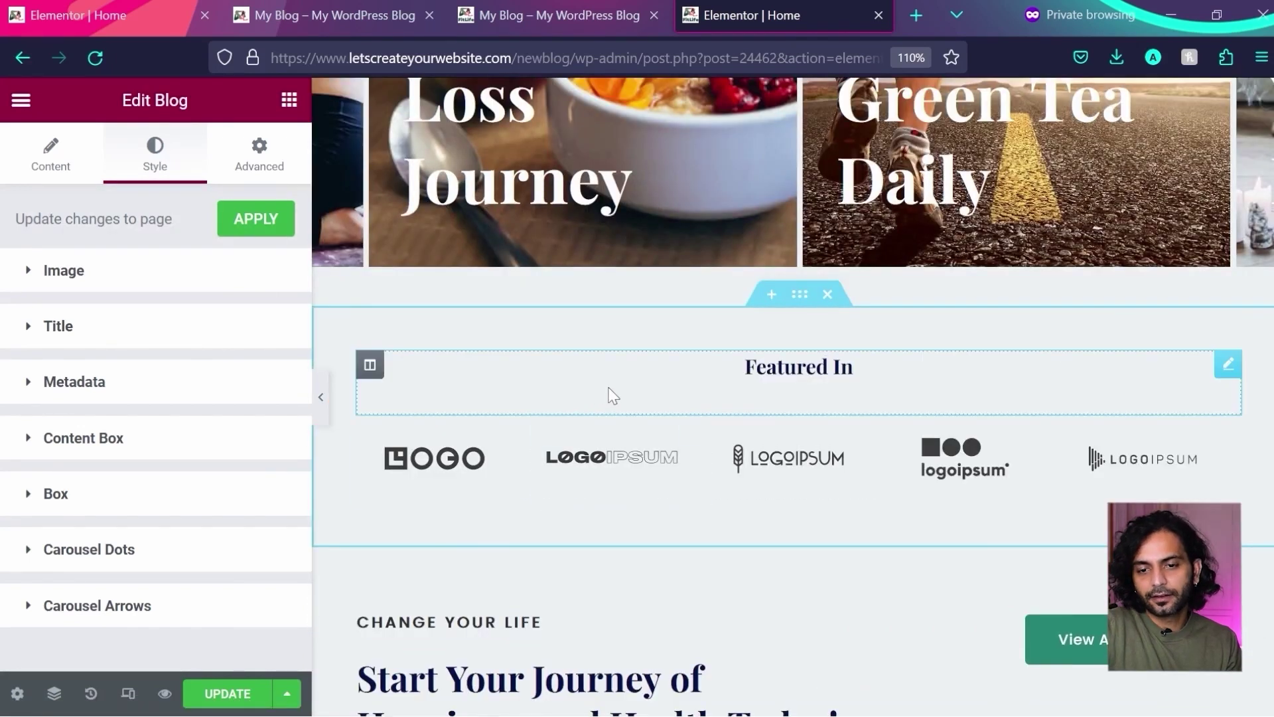
{"action": "left_click", "coordinate": [456, 457]}
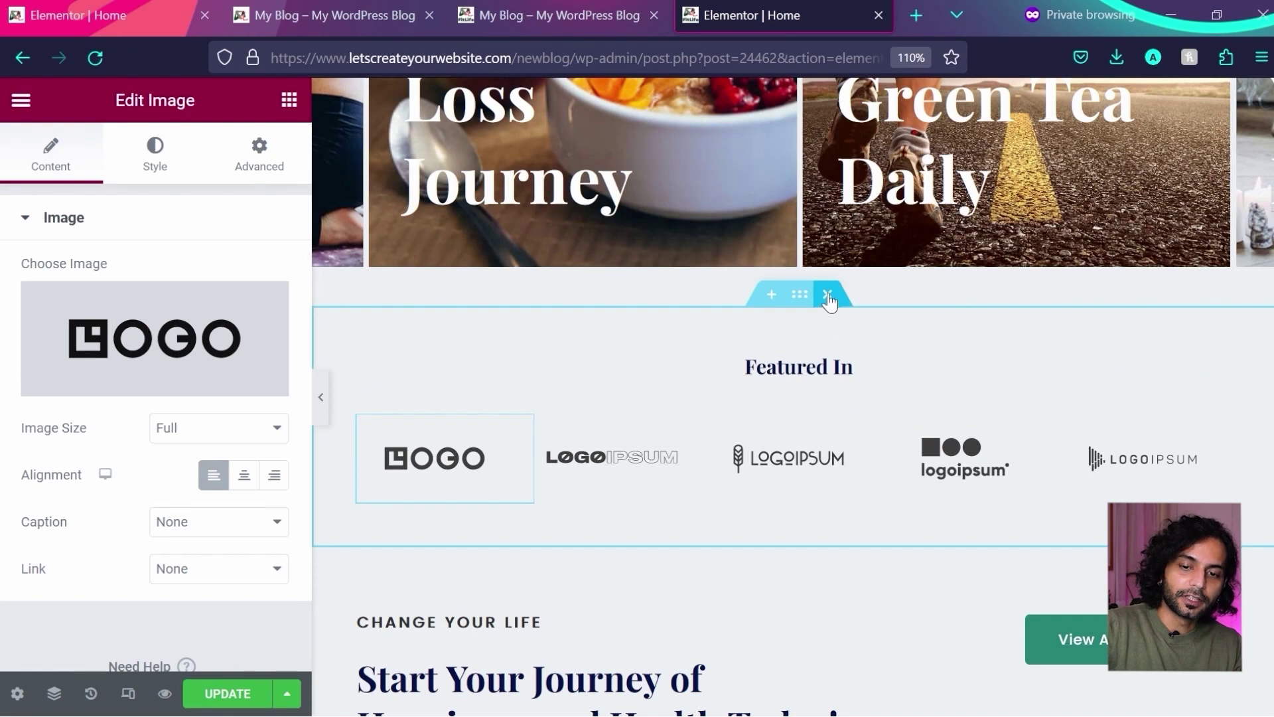
{"action": "left_click", "coordinate": [828, 295]}
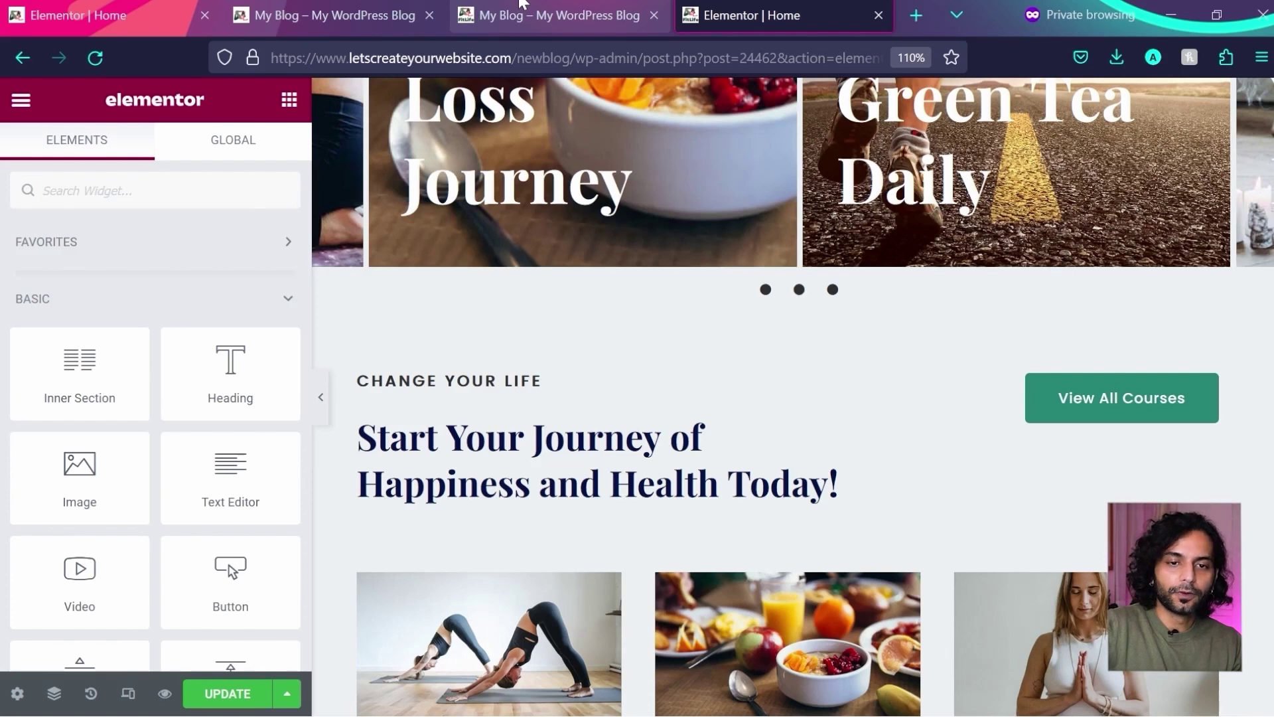
{"action": "left_click", "coordinate": [341, 6]}
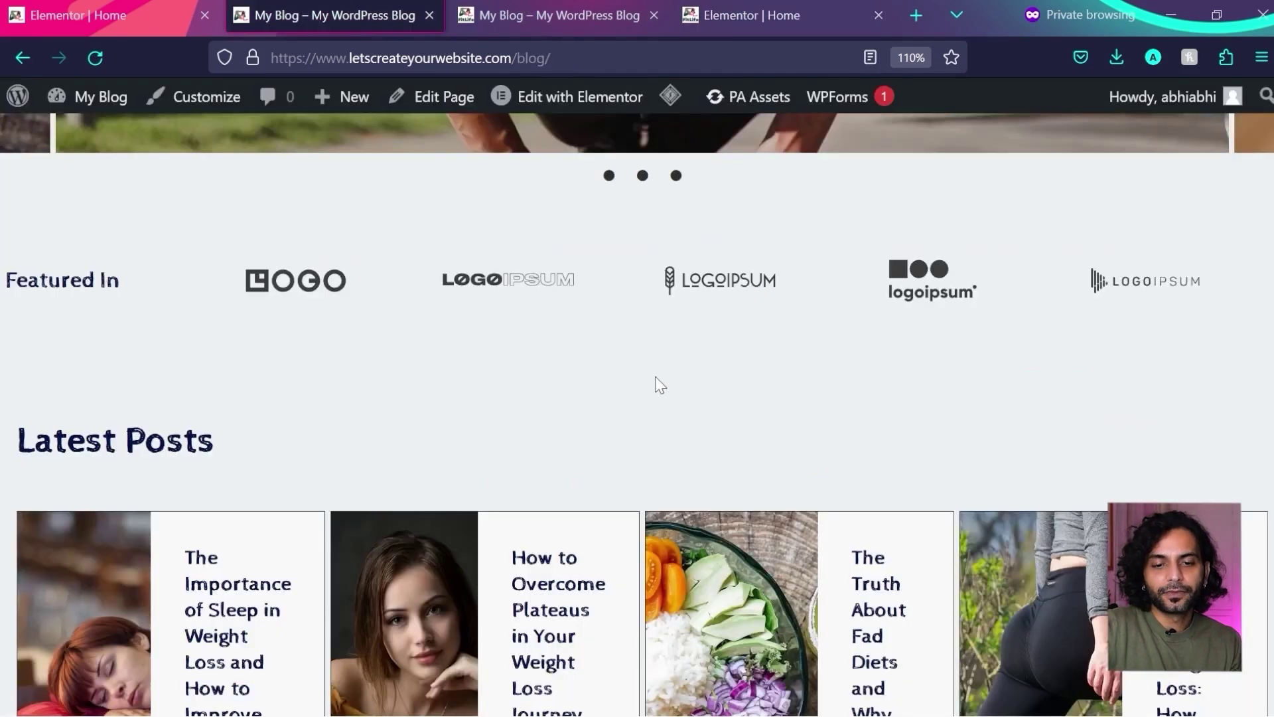
{"action": "key", "text": "ctrl+minus"}
{"action": "scroll", "coordinate": [485, 404], "scroll_direction": "down", "scroll_amount": 1}
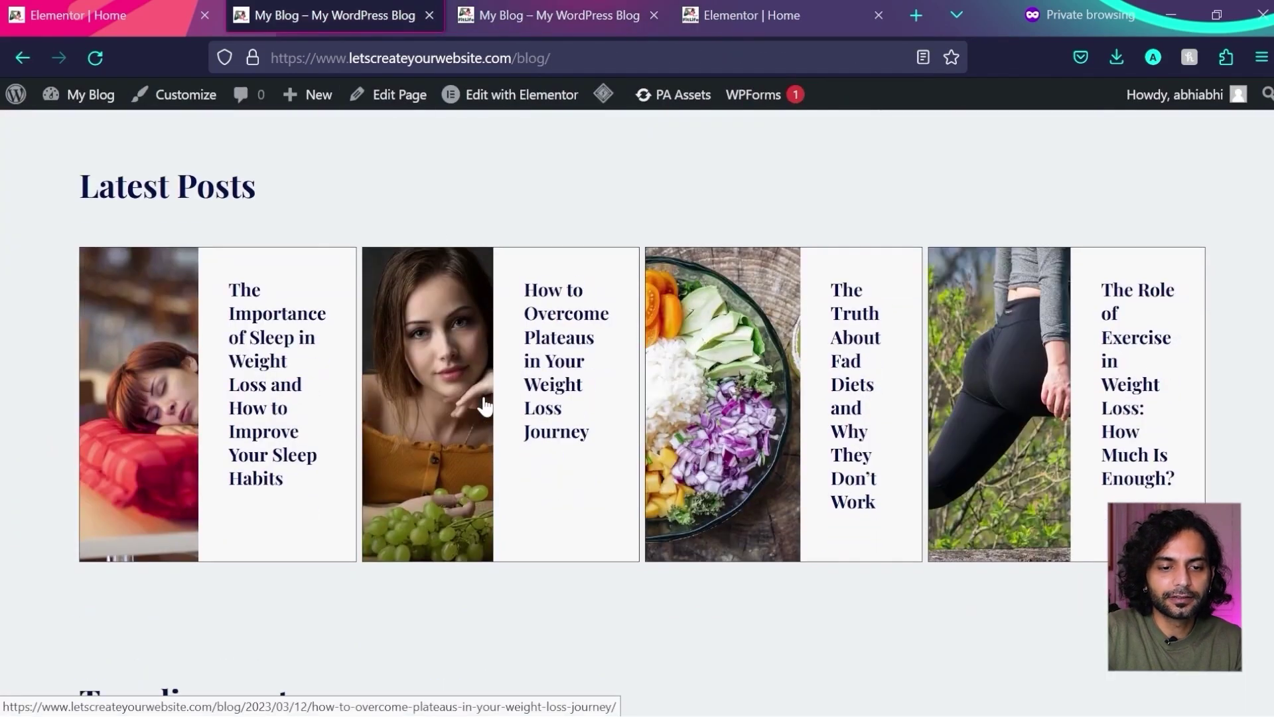
{"action": "left_click", "coordinate": [749, 17]}
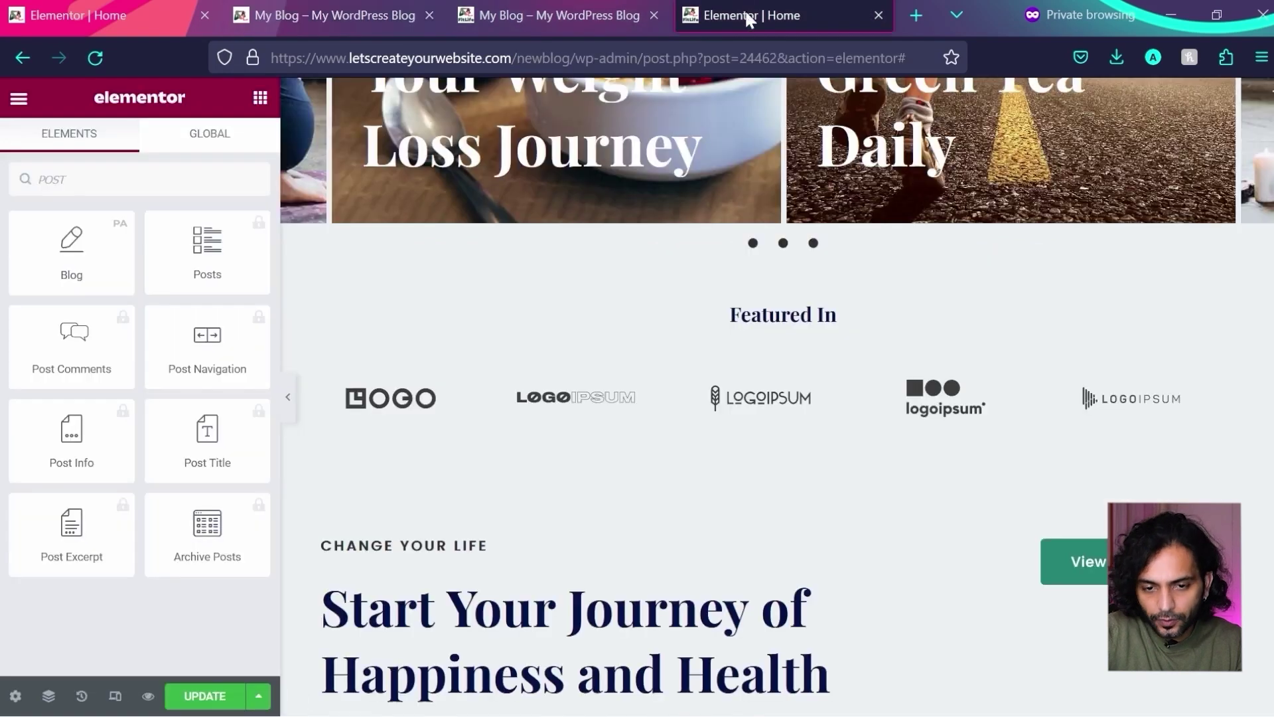
- Insert a new single-column section and move it below the Featured In logos
{"action": "scroll", "coordinate": [749, 251], "scroll_direction": "down", "scroll_amount": 1}
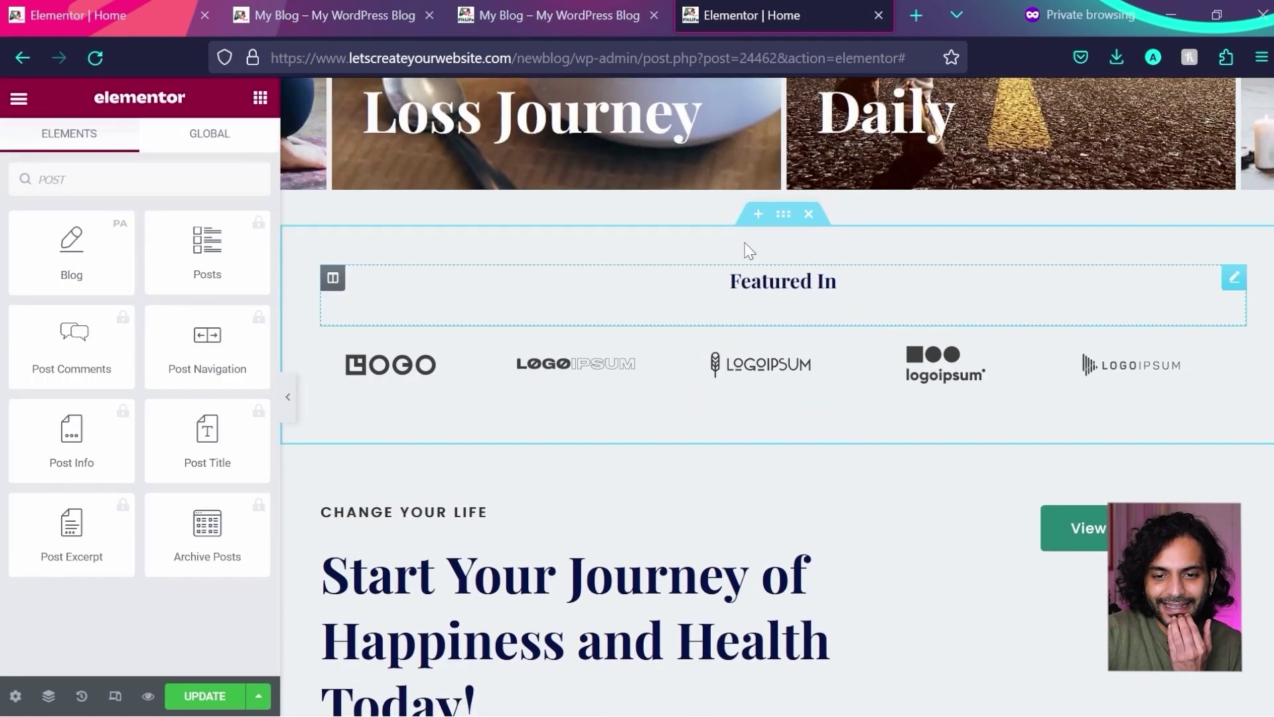
{"action": "left_click", "coordinate": [758, 216]}
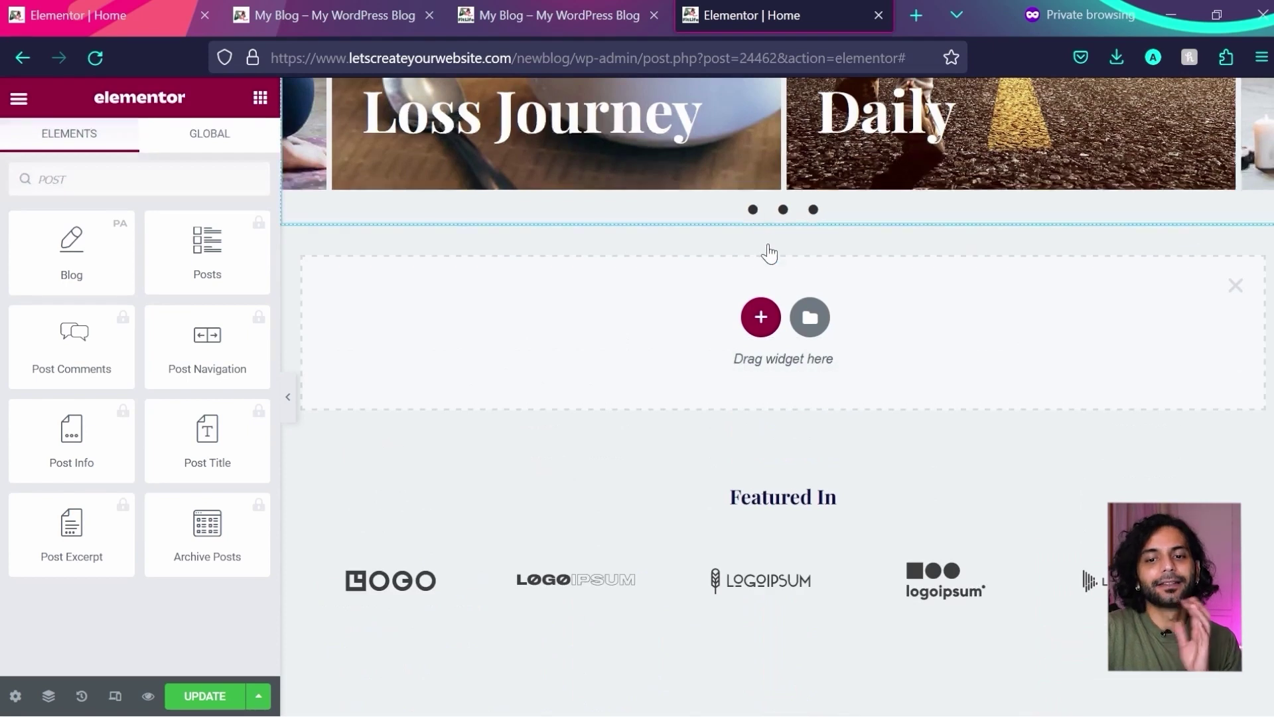
{"action": "left_click", "coordinate": [760, 319]}
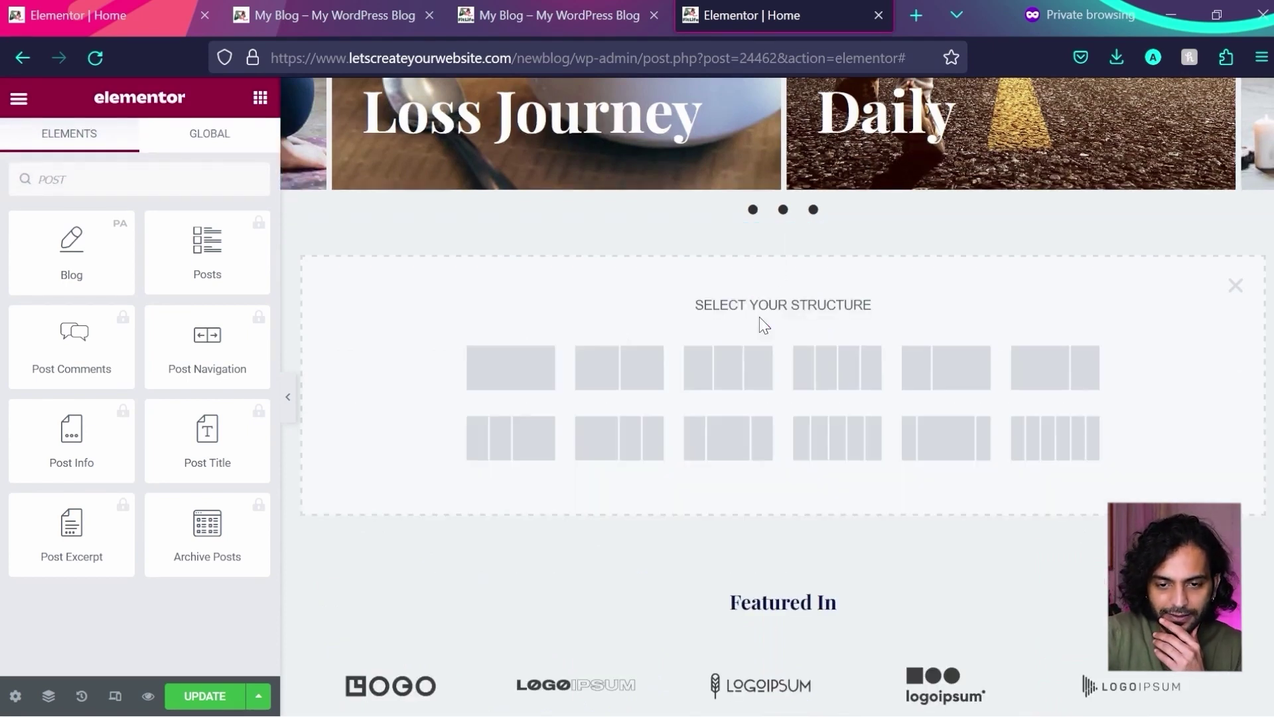
{"action": "left_click", "coordinate": [520, 374]}
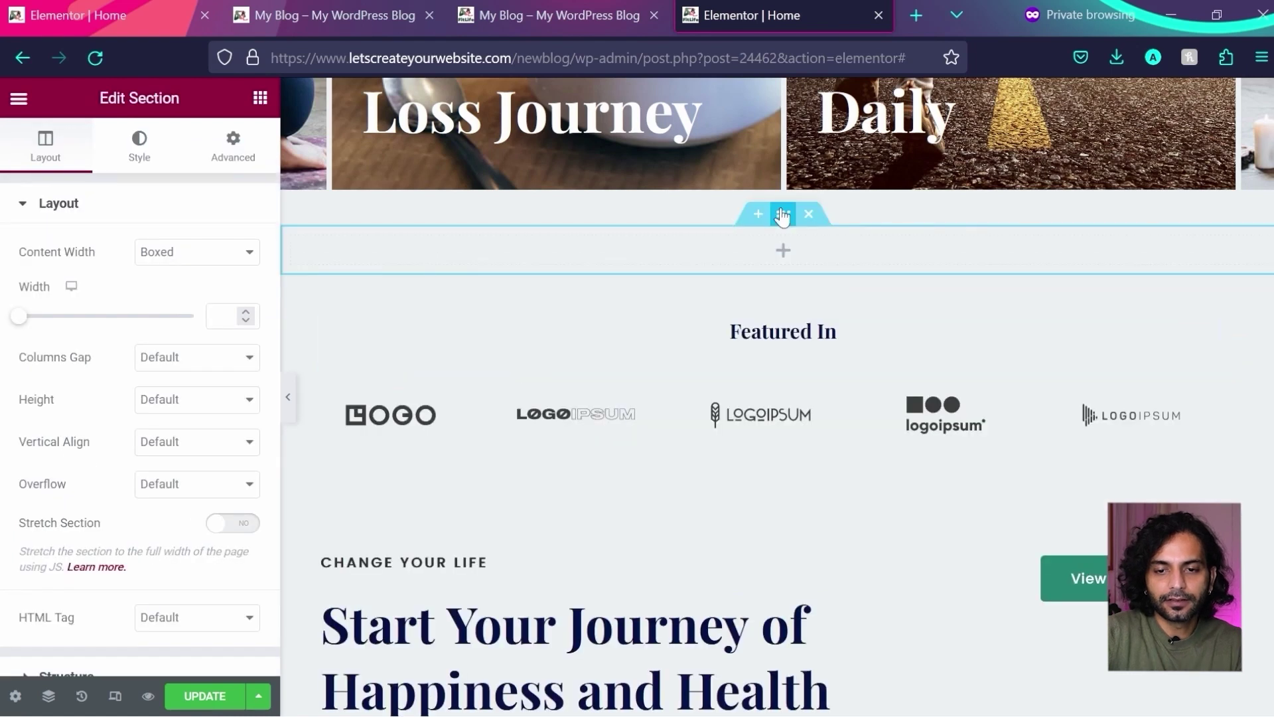
{"action": "left_click_drag", "start_coordinate": [784, 214], "coordinate": [763, 404]}
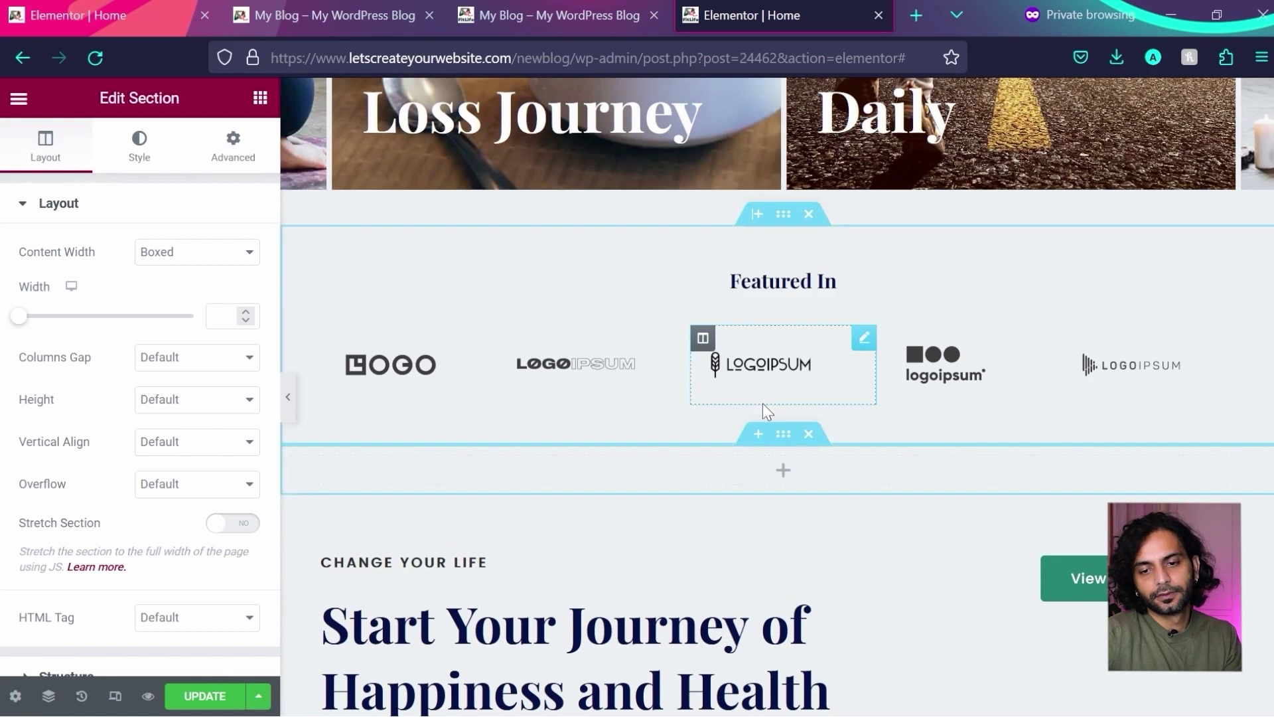
{"action": "left_click", "coordinate": [260, 99]}
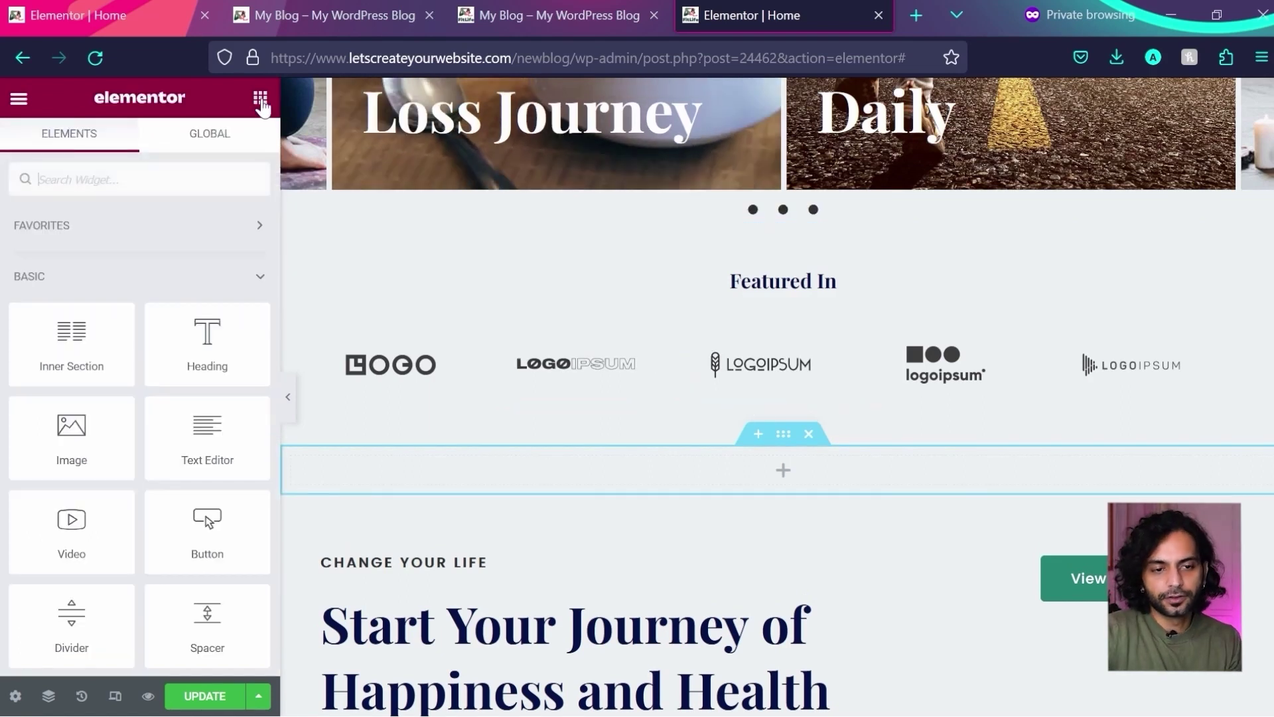
- Search widgets for 'post' and drop the Blog widget into the new section
{"action": "left_click", "coordinate": [200, 173]}
{"action": "type", "text": "post"}
{"action": "left_click_drag", "start_coordinate": [71, 249], "coordinate": [794, 479]}
{"action": "scroll", "coordinate": [308, 338], "scroll_direction": "down", "scroll_amount": 3}
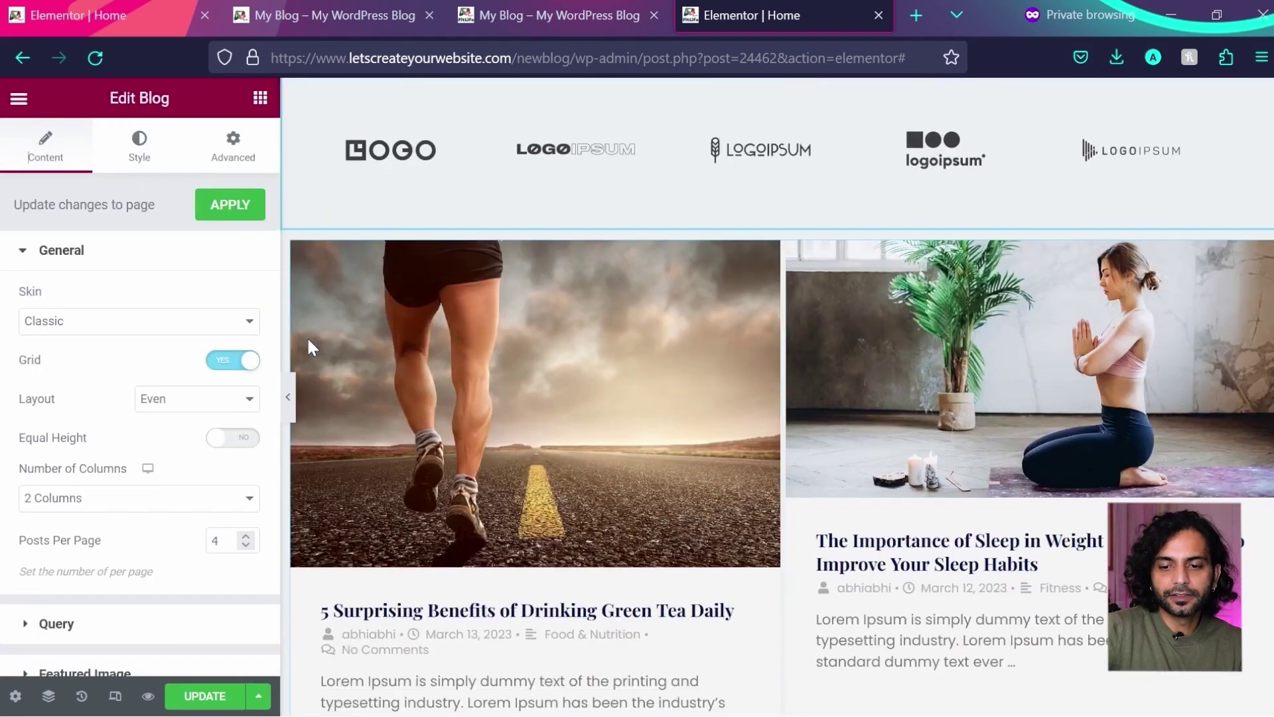
{"action": "scroll", "coordinate": [671, 387], "scroll_direction": "up", "scroll_amount": 3}
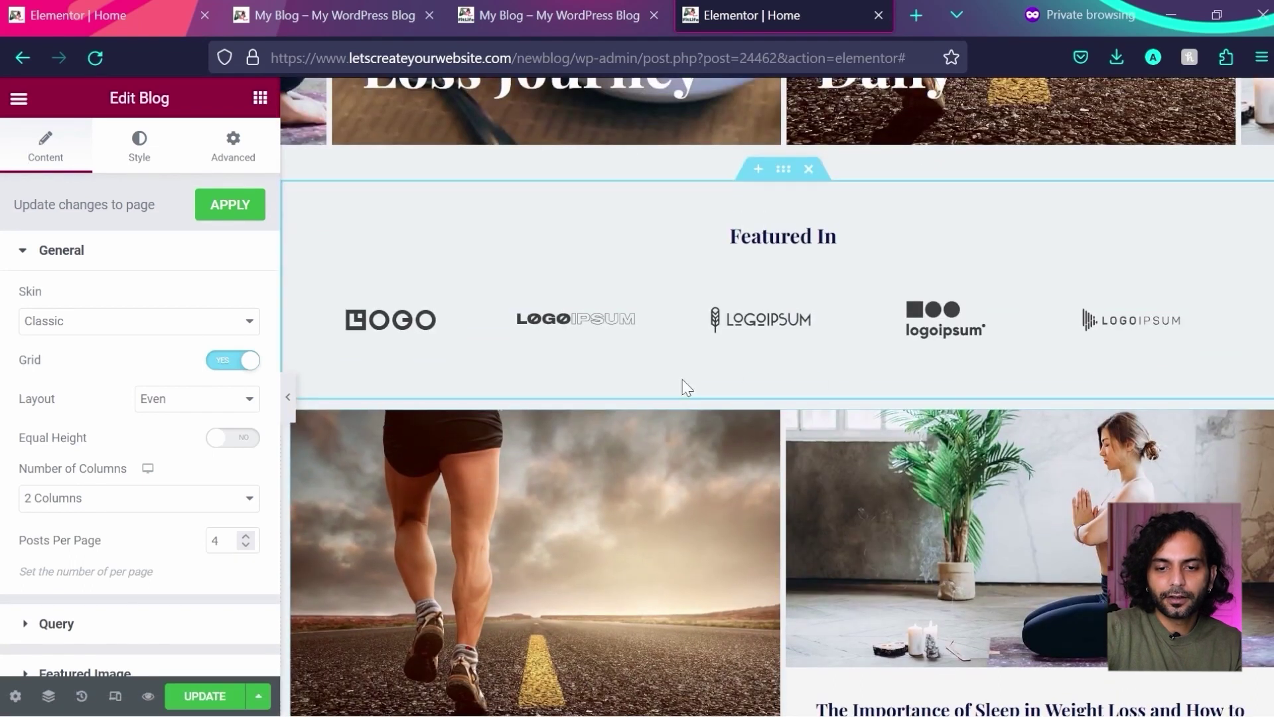
- Add a left-aligned Dual Heading above the grid reading 'Latest Posts', with the second heading cleared
{"action": "left_click", "coordinate": [260, 99]}
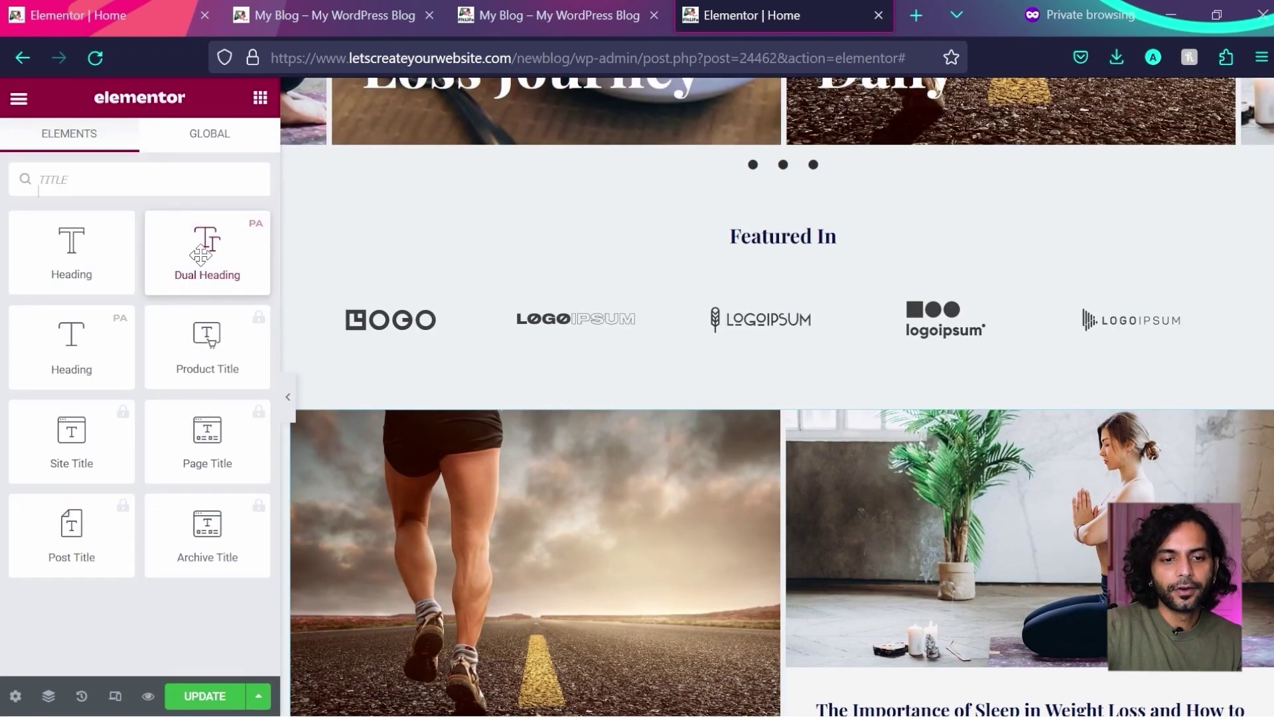
{"action": "left_click_drag", "start_coordinate": [201, 255], "coordinate": [744, 433]}
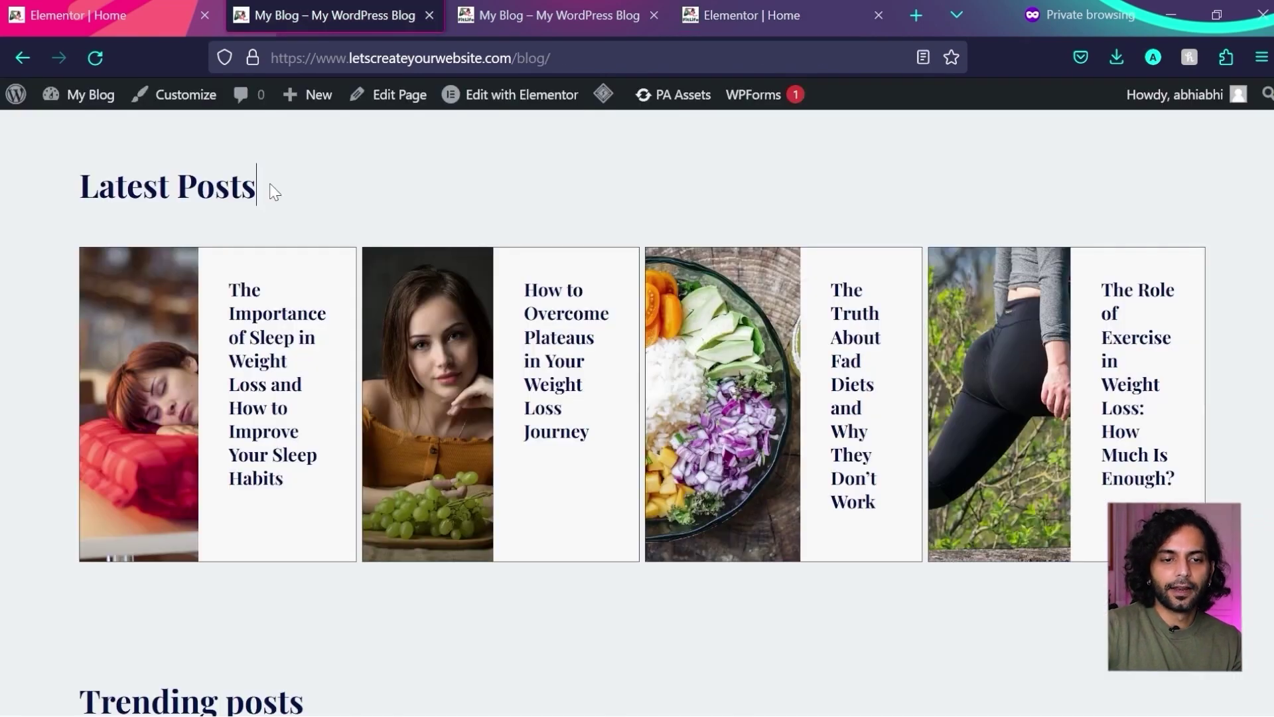
{"action": "left_click_drag", "start_coordinate": [274, 191], "coordinate": [80, 189]}
{"action": "key", "text": "ctrl+c"}
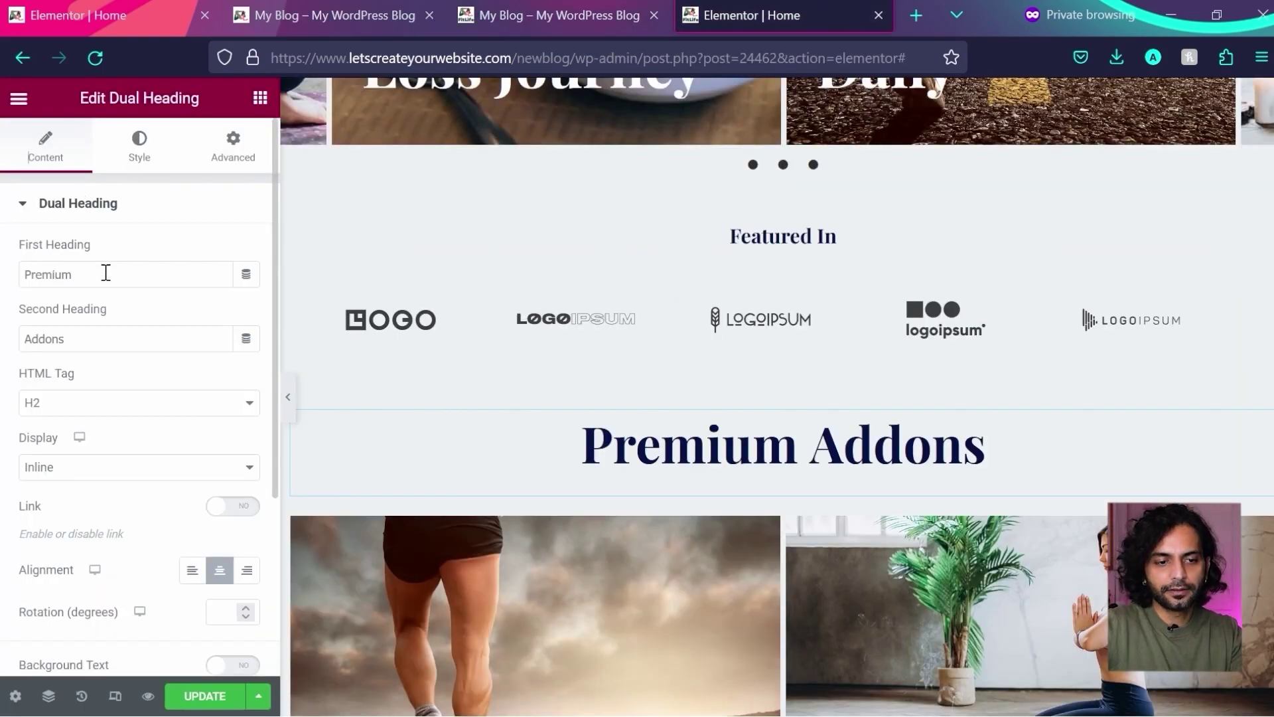
{"action": "double_click", "coordinate": [105, 270]}
{"action": "key", "text": "ctrl+v"}
{"action": "left_click_drag", "start_coordinate": [89, 344], "coordinate": [2, 322]}
{"action": "key", "text": "BackSpace"}
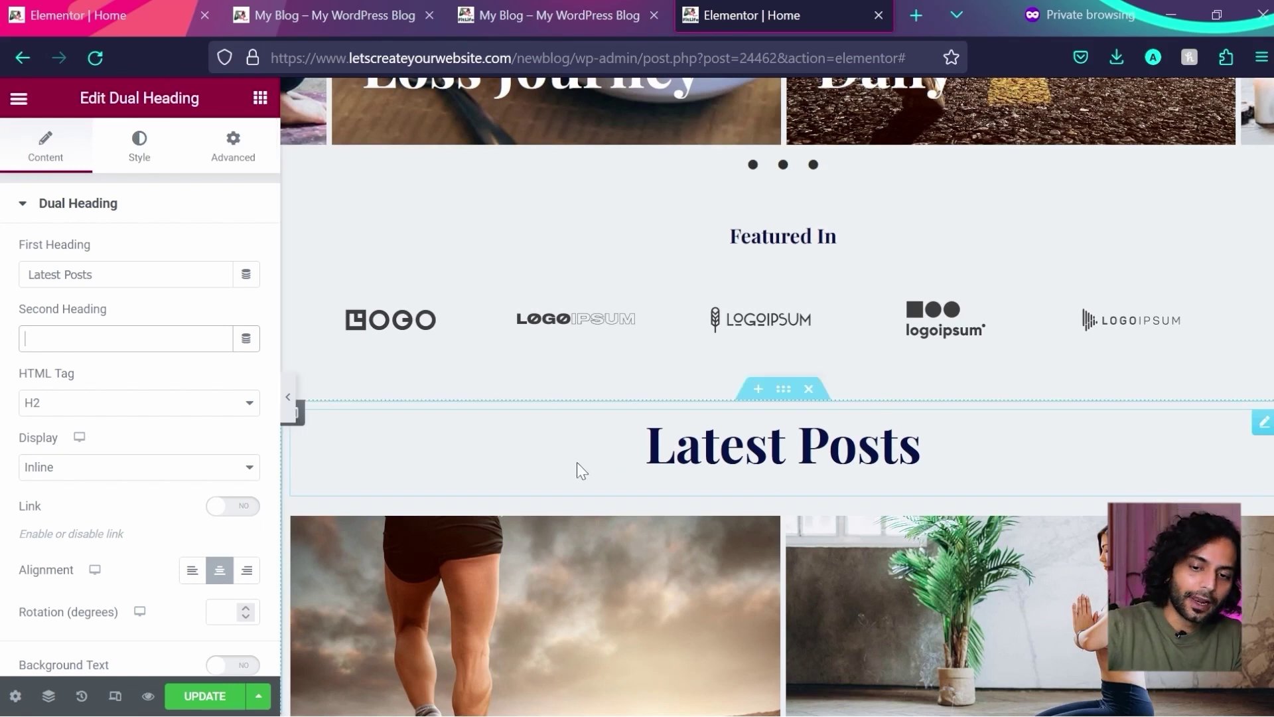
{"action": "scroll", "coordinate": [578, 465], "scroll_direction": "down", "scroll_amount": 2}
{"action": "scroll", "coordinate": [578, 471], "scroll_direction": "down", "scroll_amount": 1}
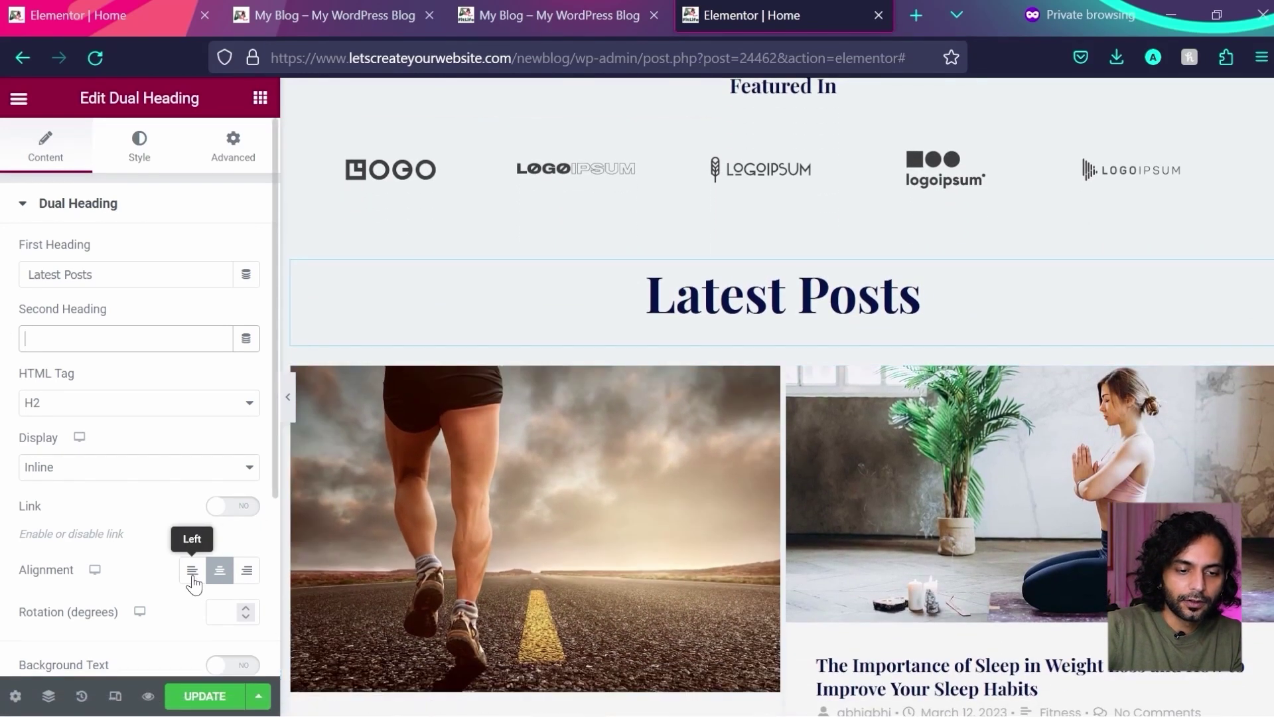
{"action": "left_click", "coordinate": [192, 576]}
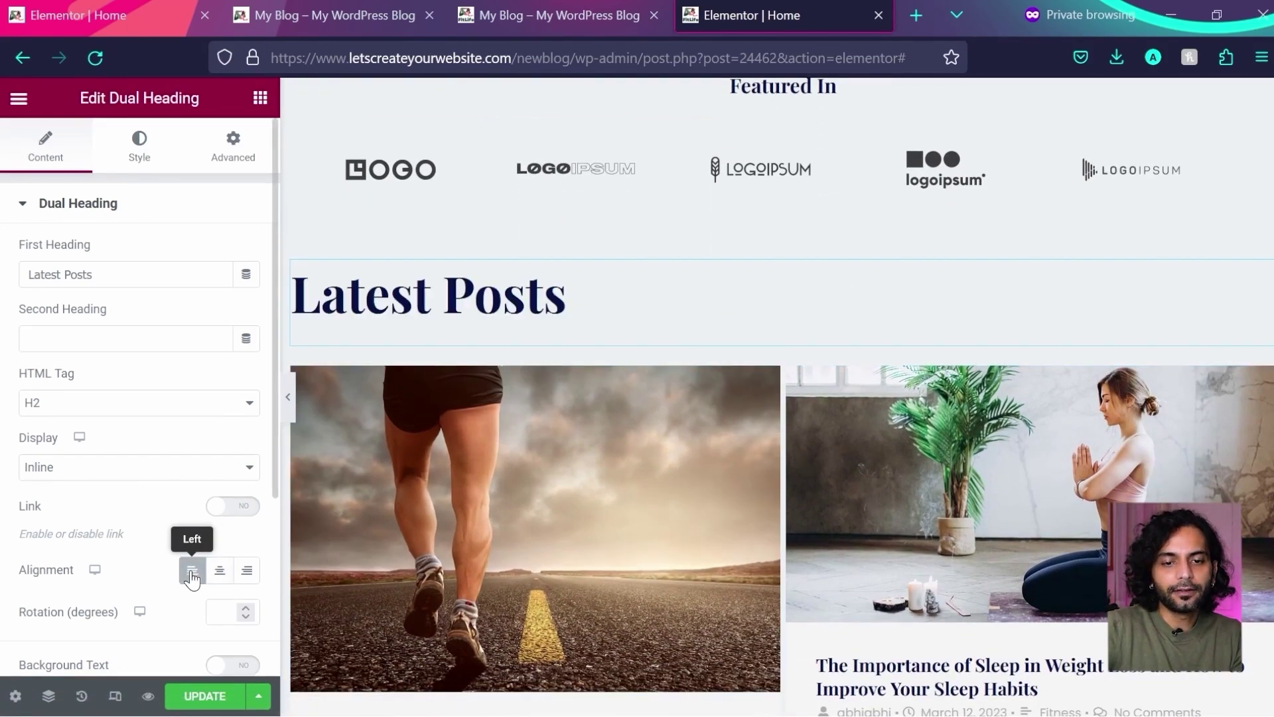
{"action": "scroll", "coordinate": [157, 537], "scroll_direction": "down", "scroll_amount": 1}
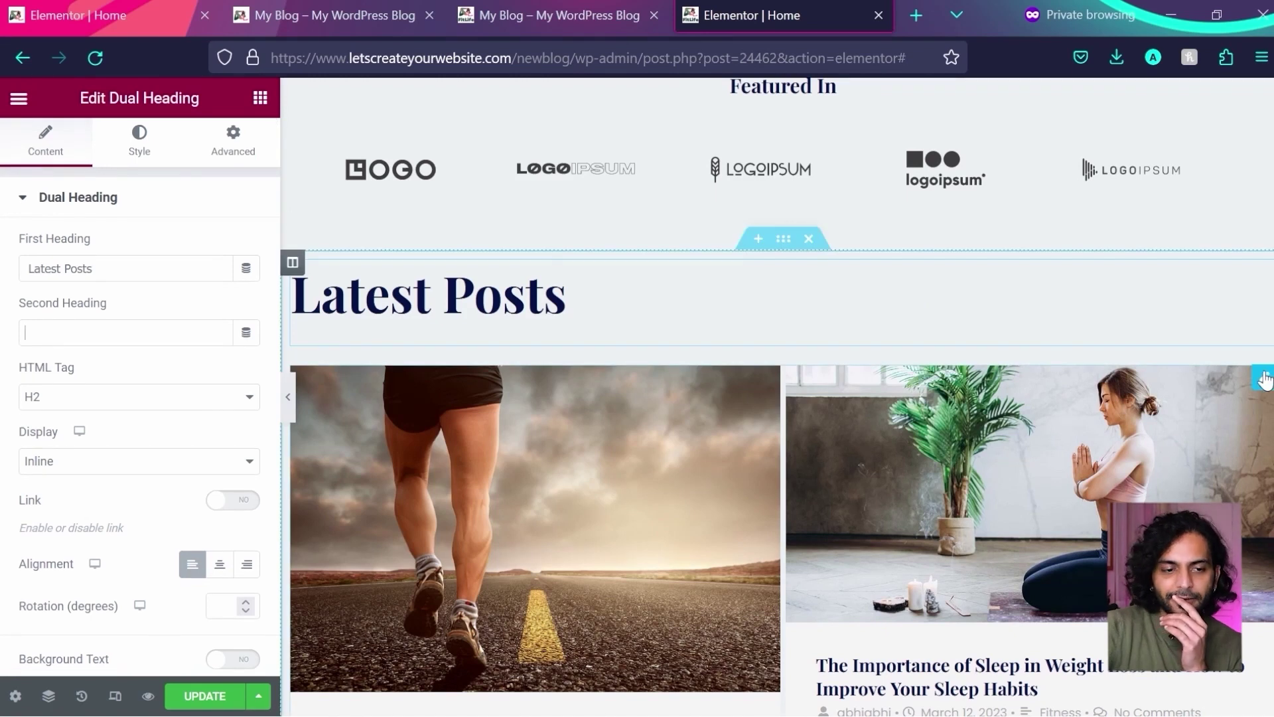
{"action": "left_click", "coordinate": [1263, 379]}
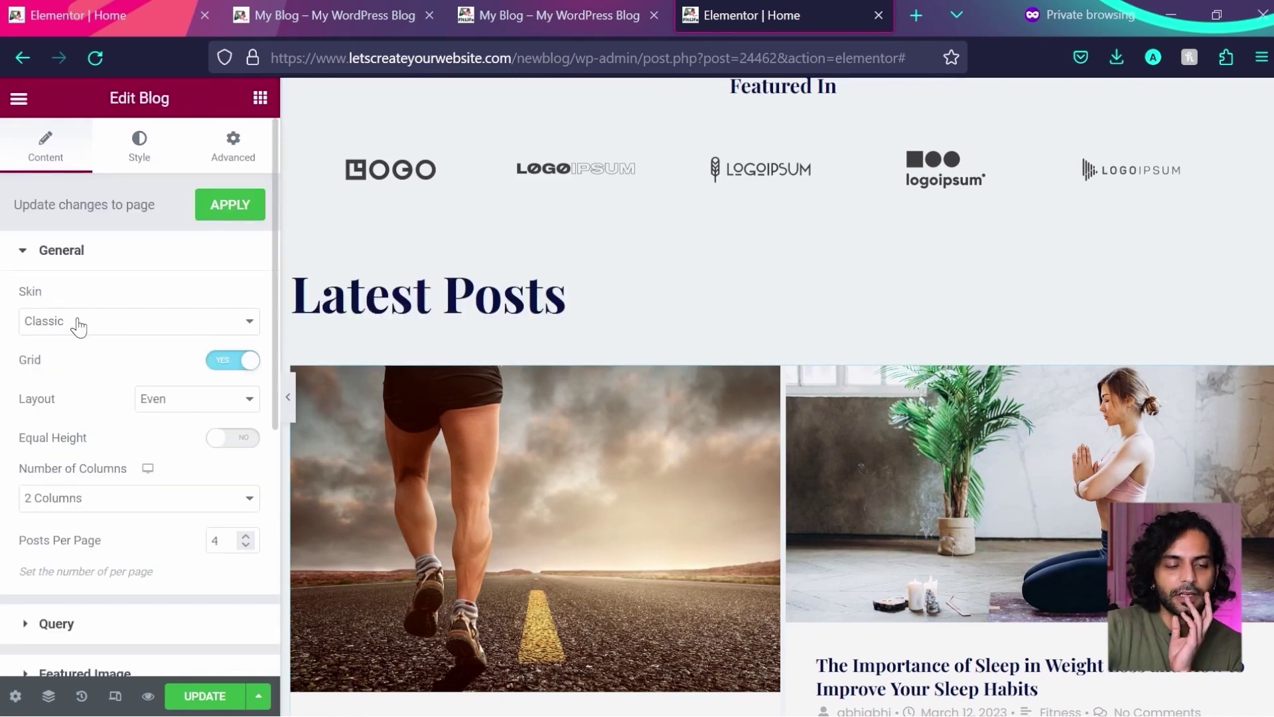
- Give the Blog grid the On Side skin, hide excerpts and meta, and use 3 columns
{"action": "left_click", "coordinate": [87, 420]}
{"action": "scroll", "coordinate": [671, 487], "scroll_direction": "down", "scroll_amount": 3}
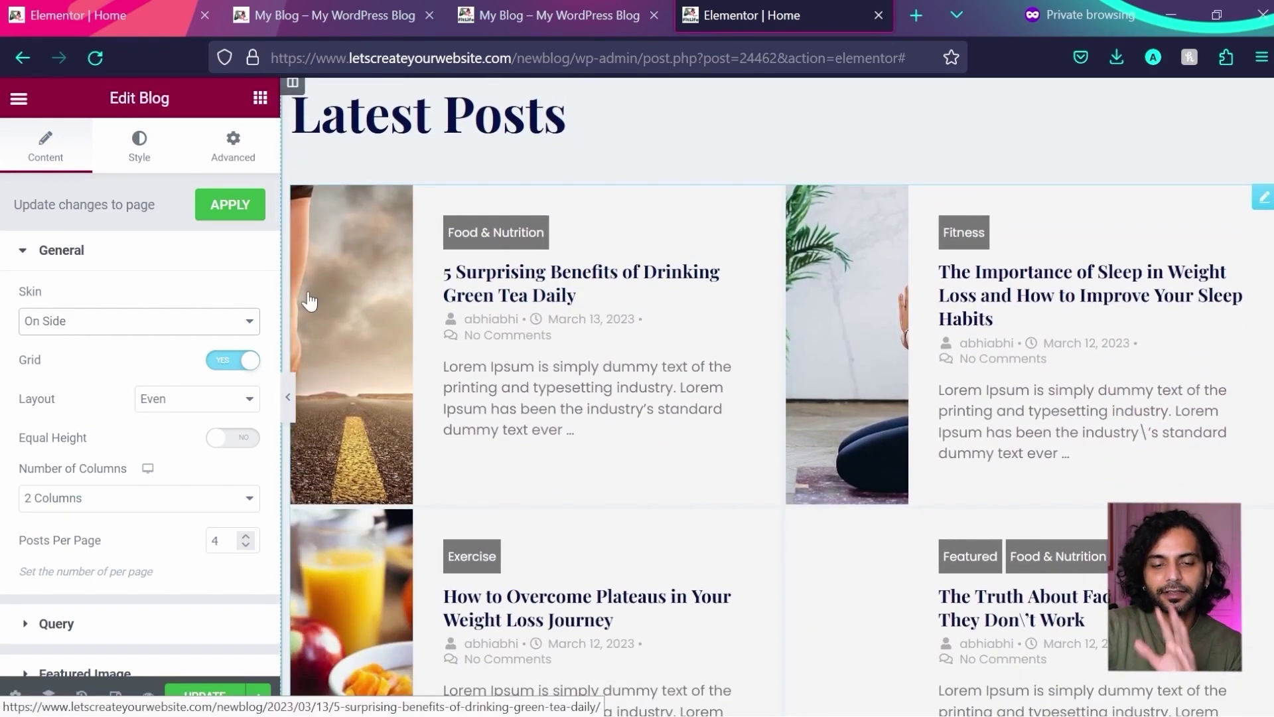
{"action": "scroll", "coordinate": [86, 438], "scroll_direction": "down", "scroll_amount": 5}
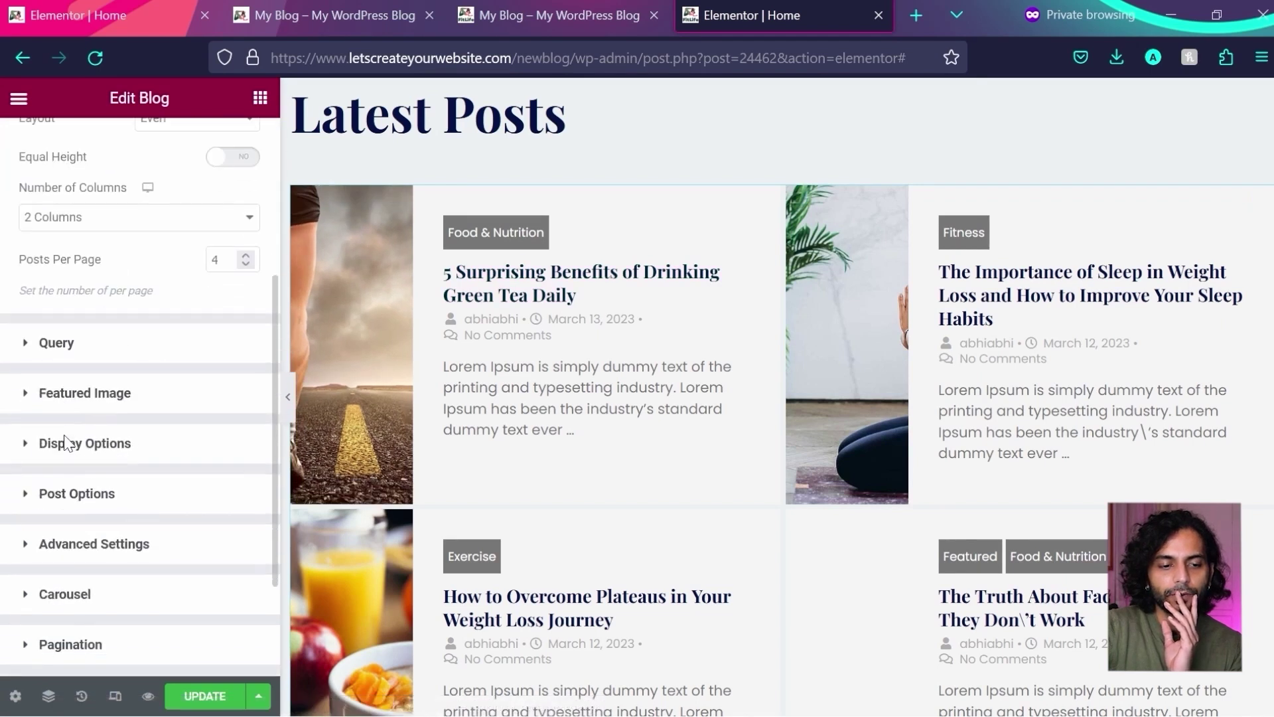
{"action": "left_click", "coordinate": [28, 423]}
{"action": "scroll", "coordinate": [169, 456], "scroll_direction": "down", "scroll_amount": 2}
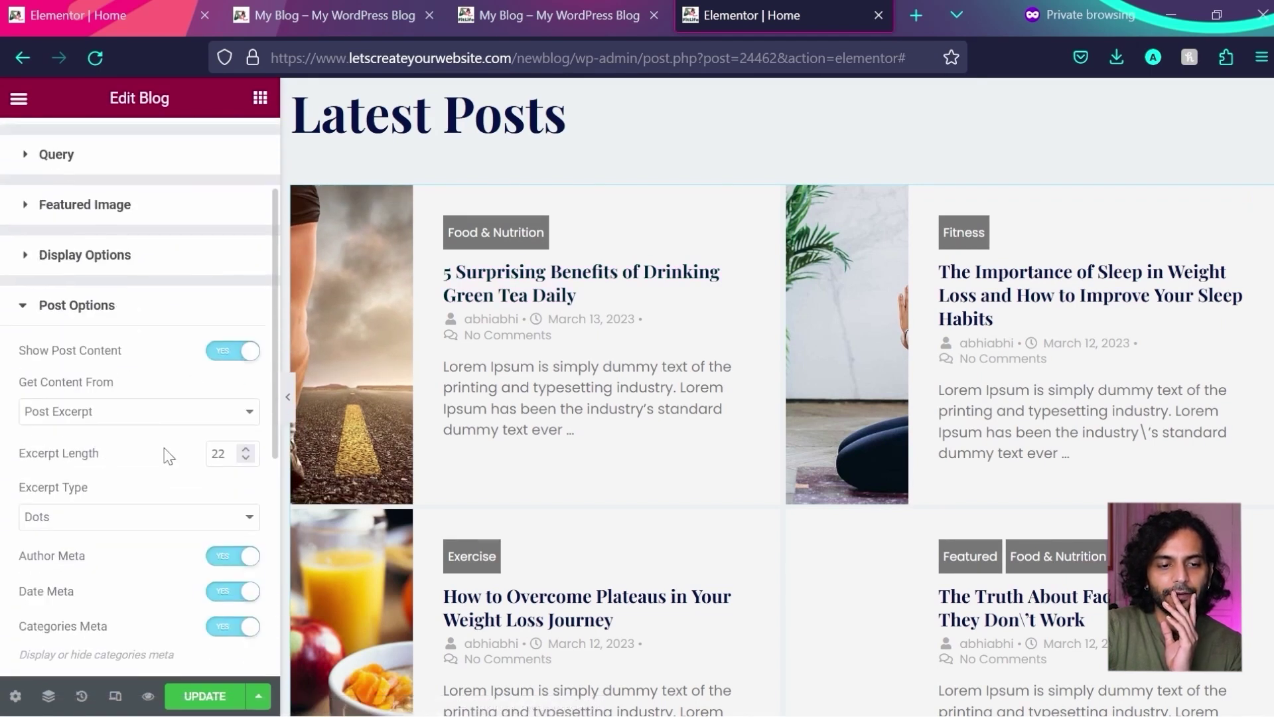
{"action": "left_click", "coordinate": [226, 352]}
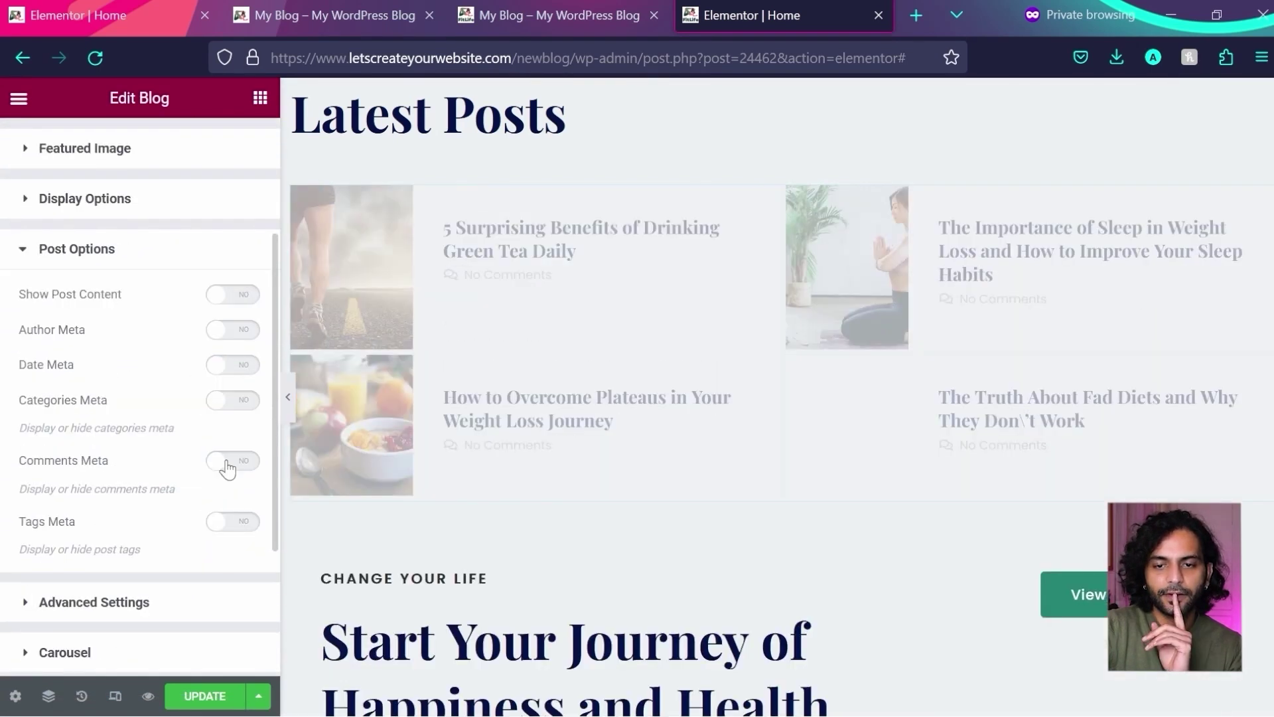
{"action": "scroll", "coordinate": [197, 361], "scroll_direction": "up", "scroll_amount": 3}
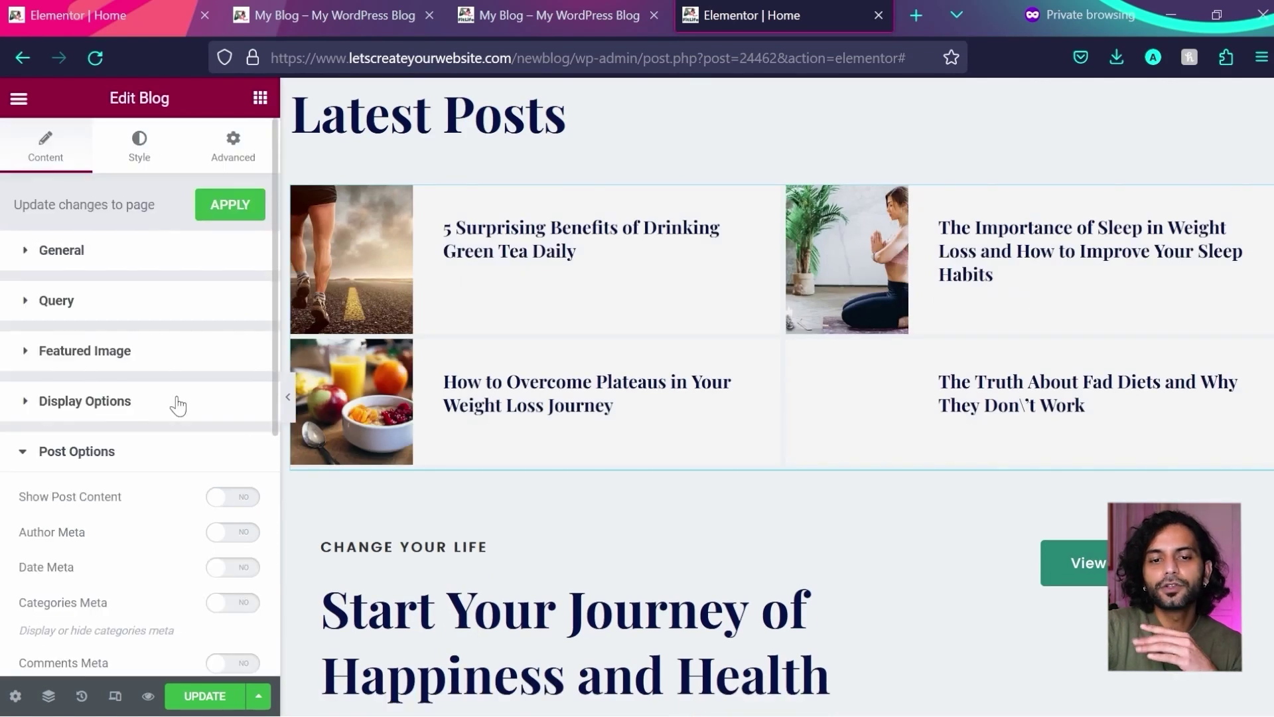
{"action": "left_click", "coordinate": [79, 251]}
{"action": "scroll", "coordinate": [246, 446], "scroll_direction": "down", "scroll_amount": 1}
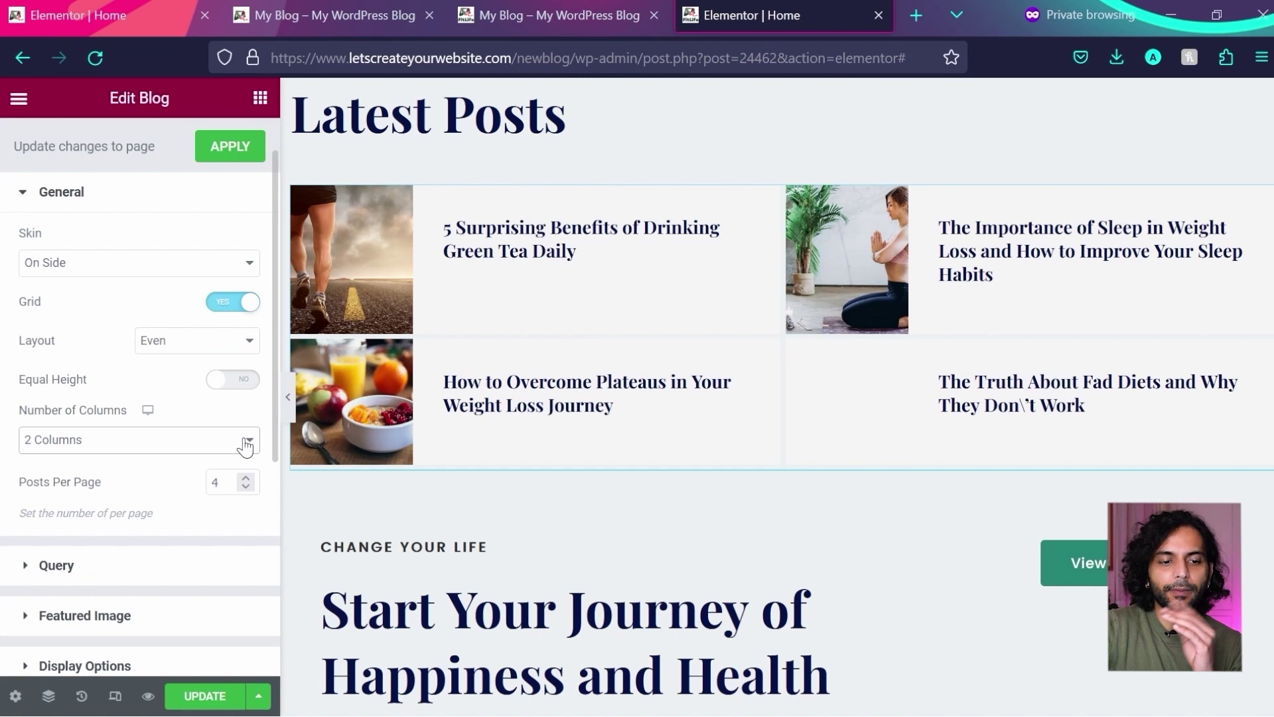
{"action": "left_click", "coordinate": [129, 519]}
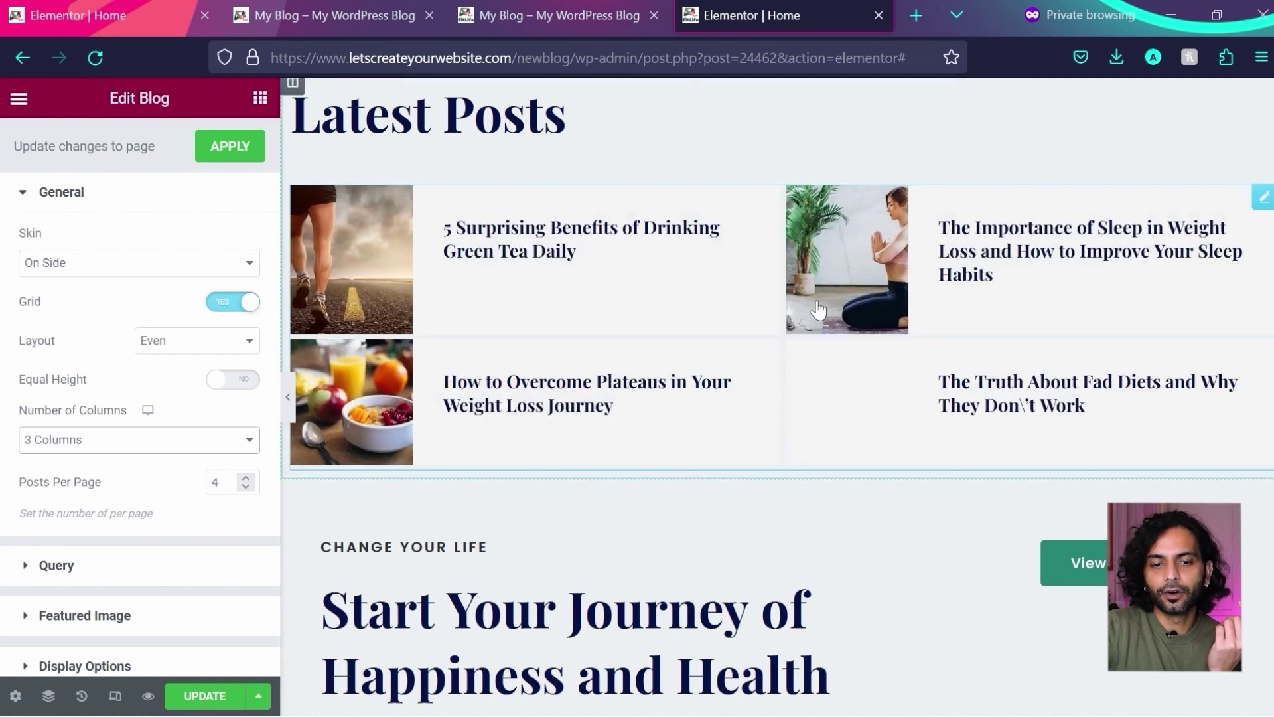
- Widen the page preview and switch Elementor to tablet view
{"action": "left_click_drag", "start_coordinate": [280, 350], "coordinate": [345, 359]}
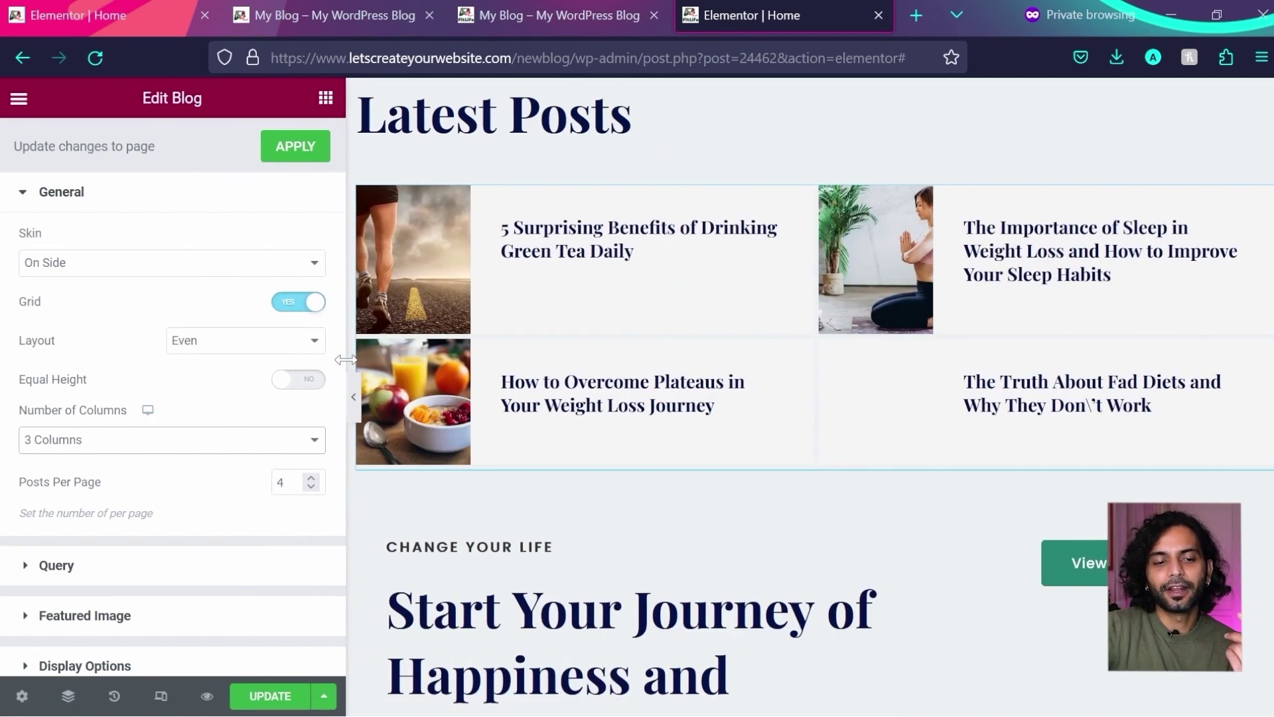
{"action": "left_click", "coordinate": [149, 412]}
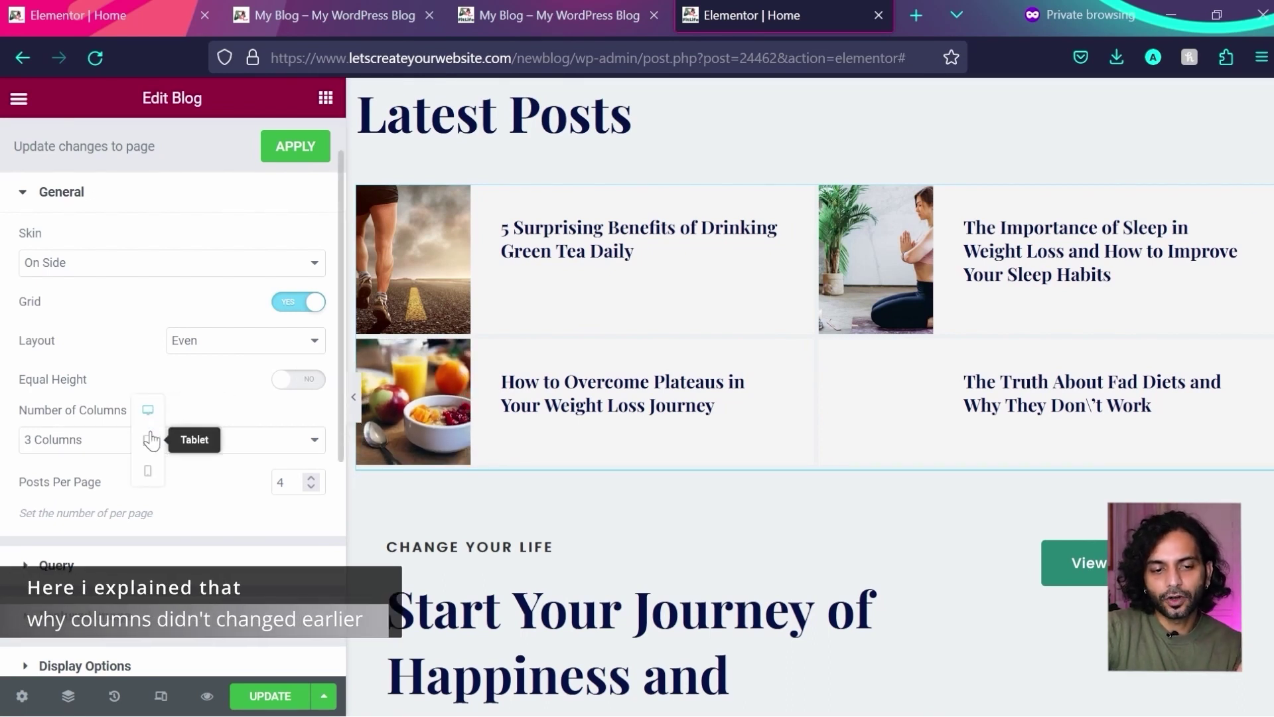
{"action": "left_click", "coordinate": [148, 442]}
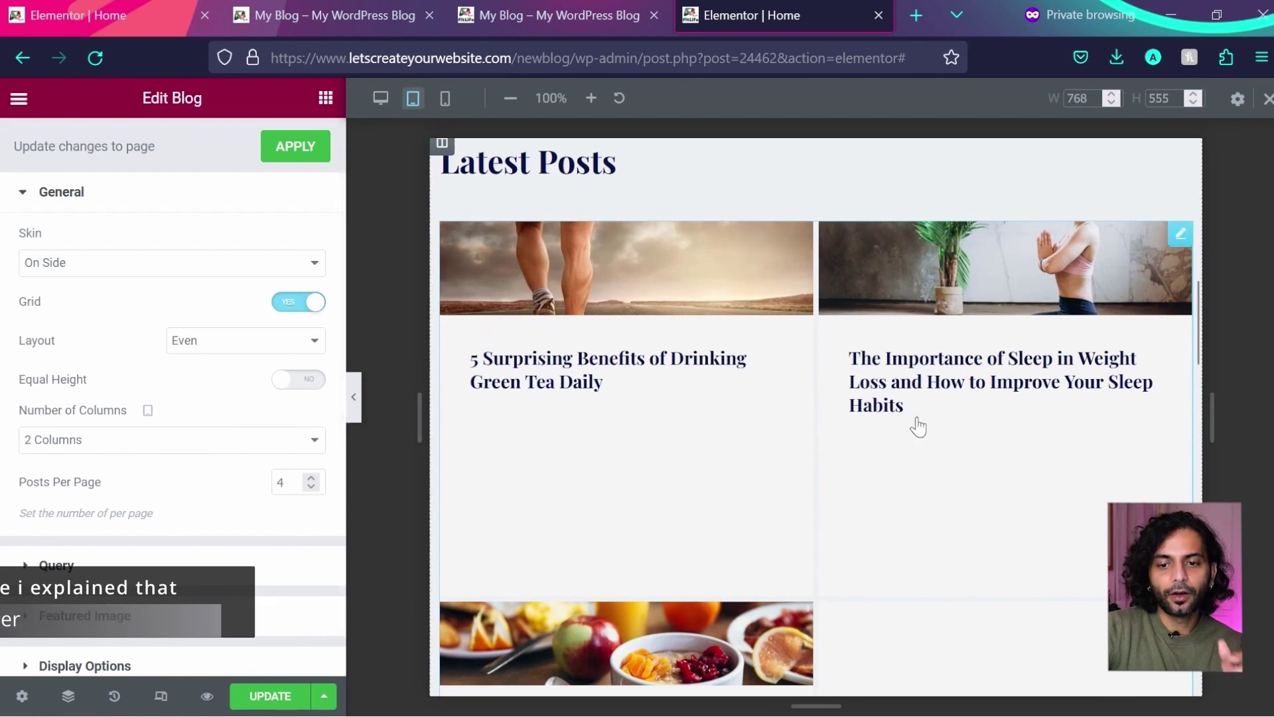
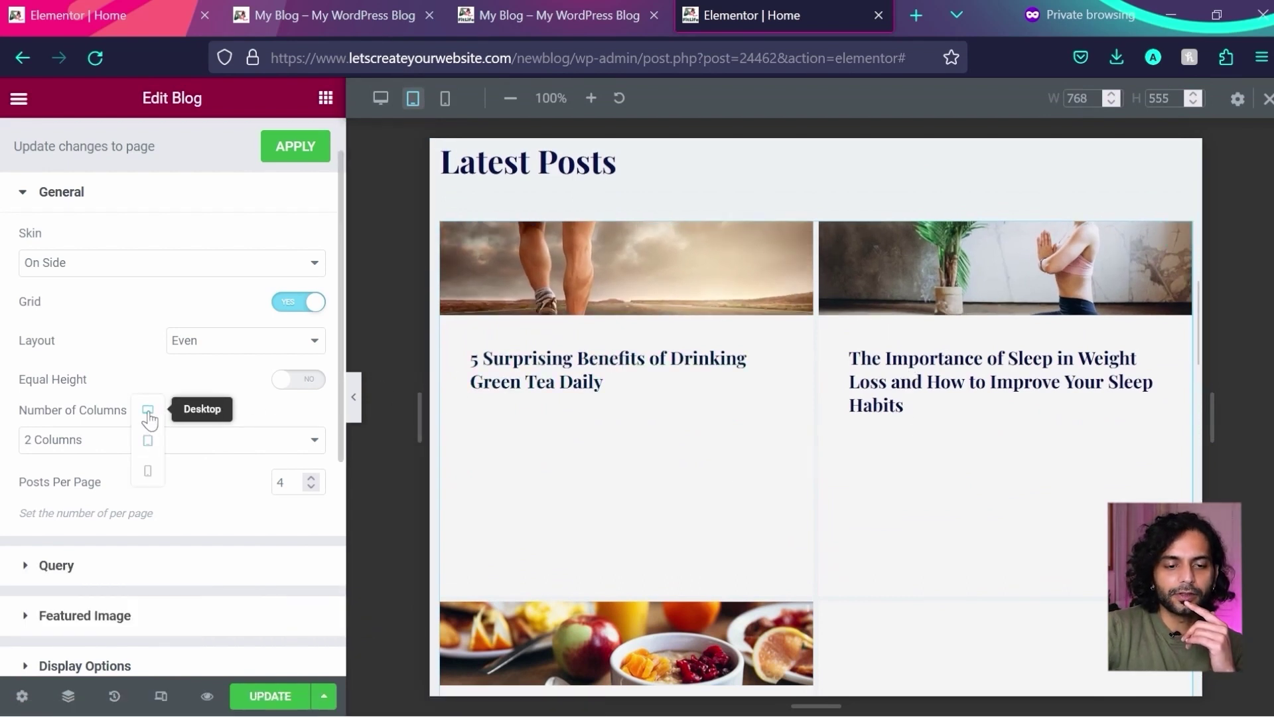
- Set the Latest Posts grid to 4 columns on desktop and save the page
{"action": "left_click", "coordinate": [149, 419]}
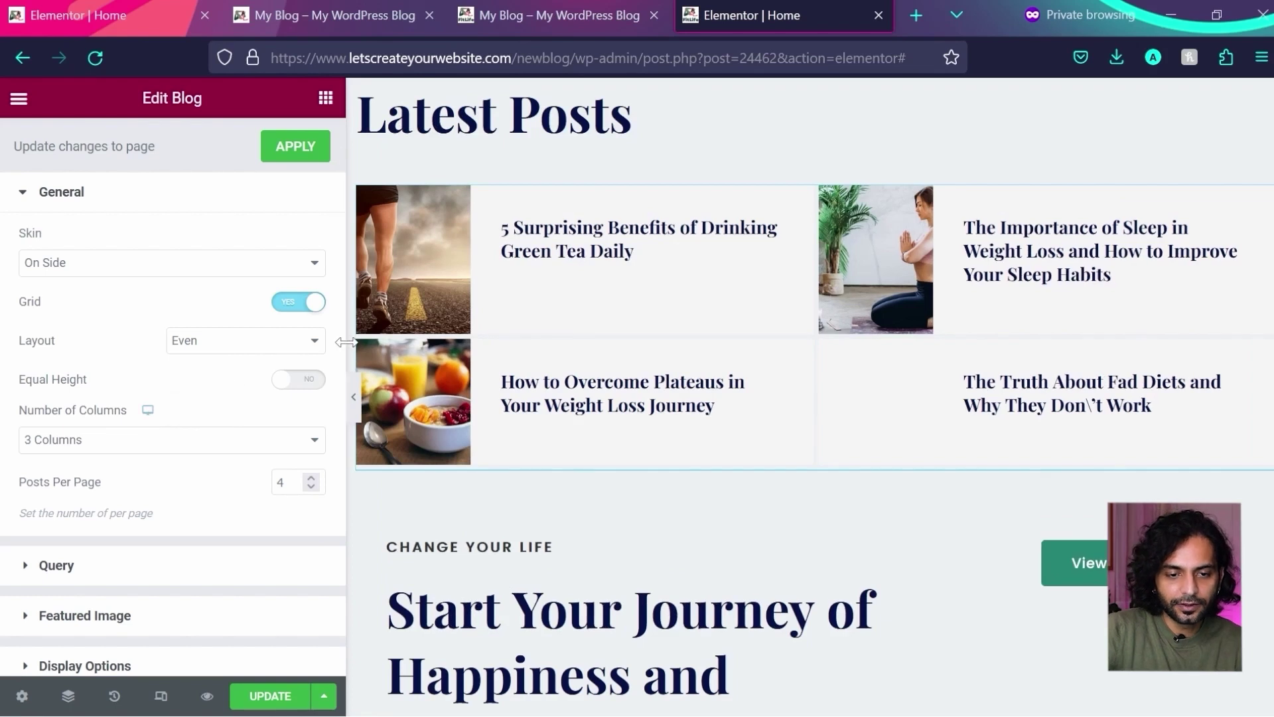
{"action": "left_click_drag", "start_coordinate": [346, 341], "coordinate": [244, 346]}
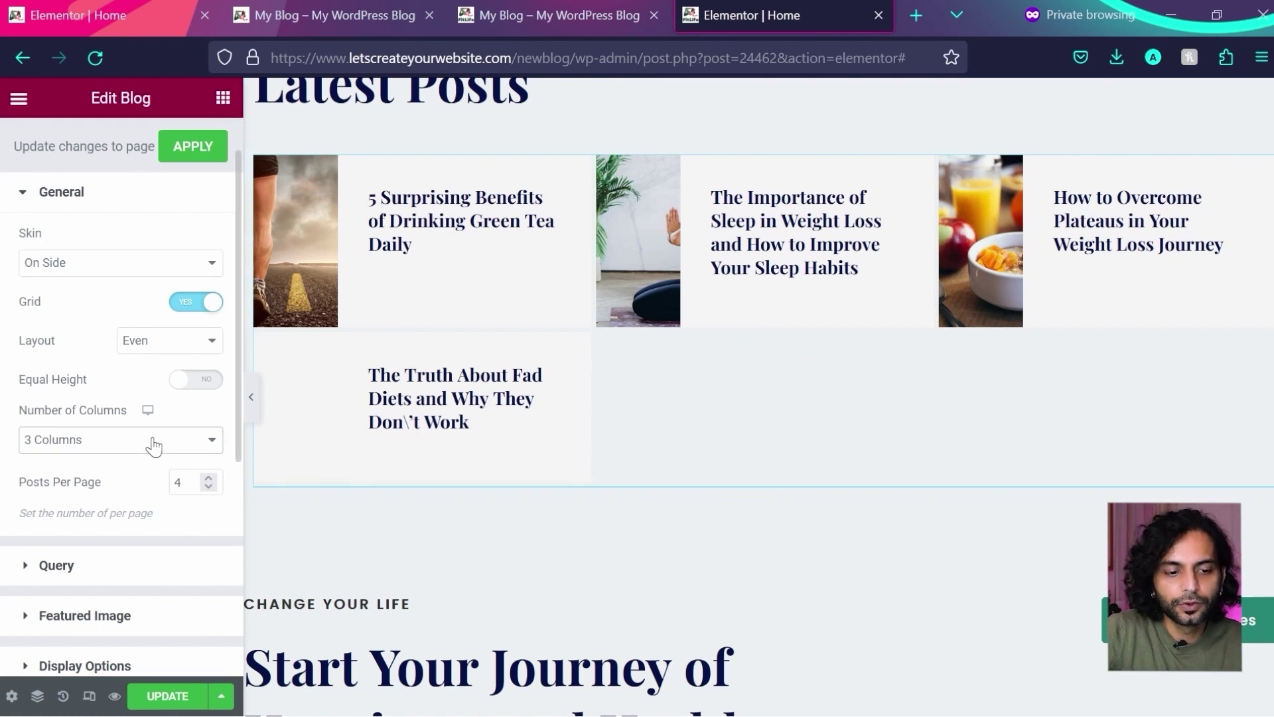
{"action": "left_click", "coordinate": [101, 543]}
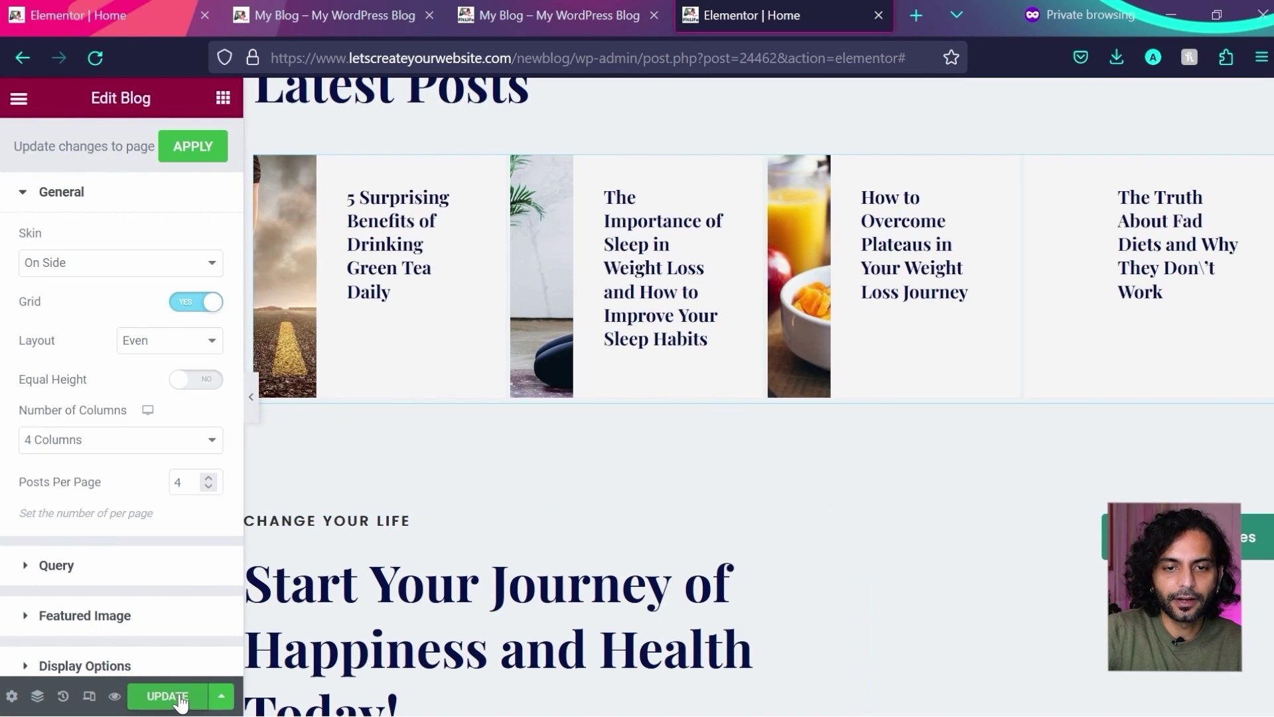
{"action": "left_click", "coordinate": [594, 11]}
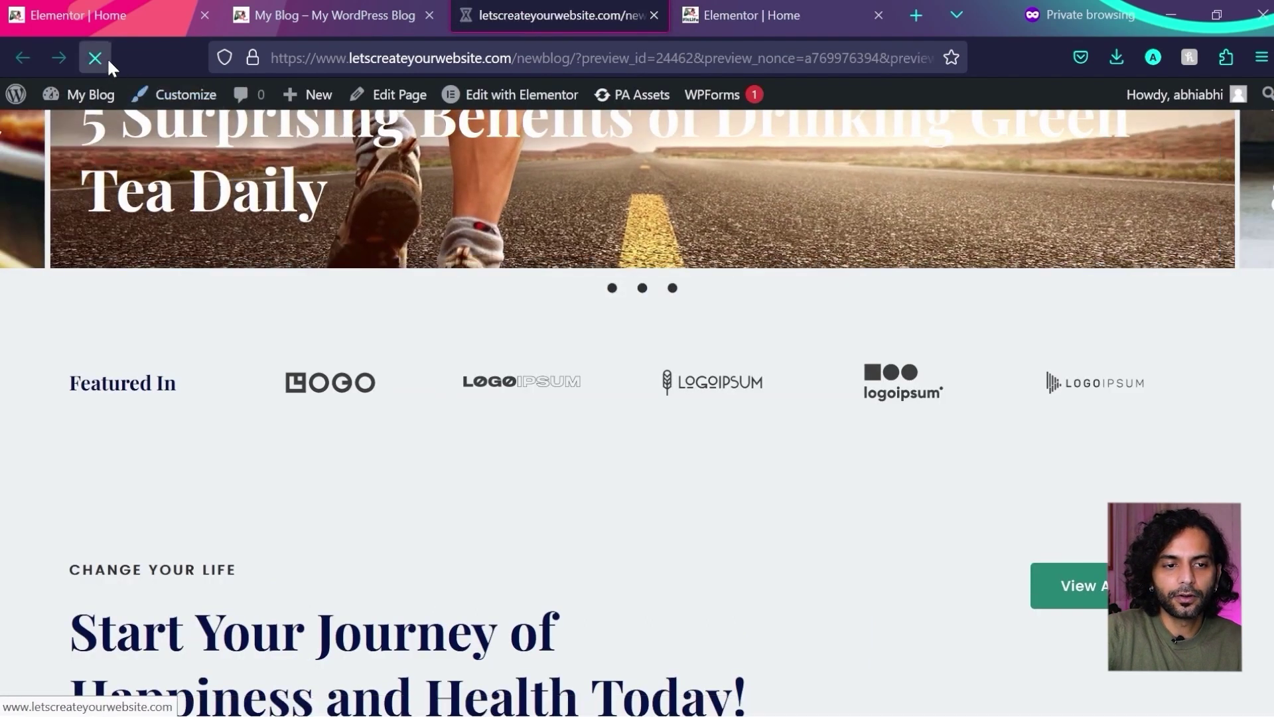
- Compare the homepage preview with the /blog/ page, then return to the editor
{"action": "scroll", "coordinate": [488, 349], "scroll_direction": "down", "scroll_amount": 1}
{"action": "scroll", "coordinate": [487, 346], "scroll_direction": "down", "scroll_amount": 10}
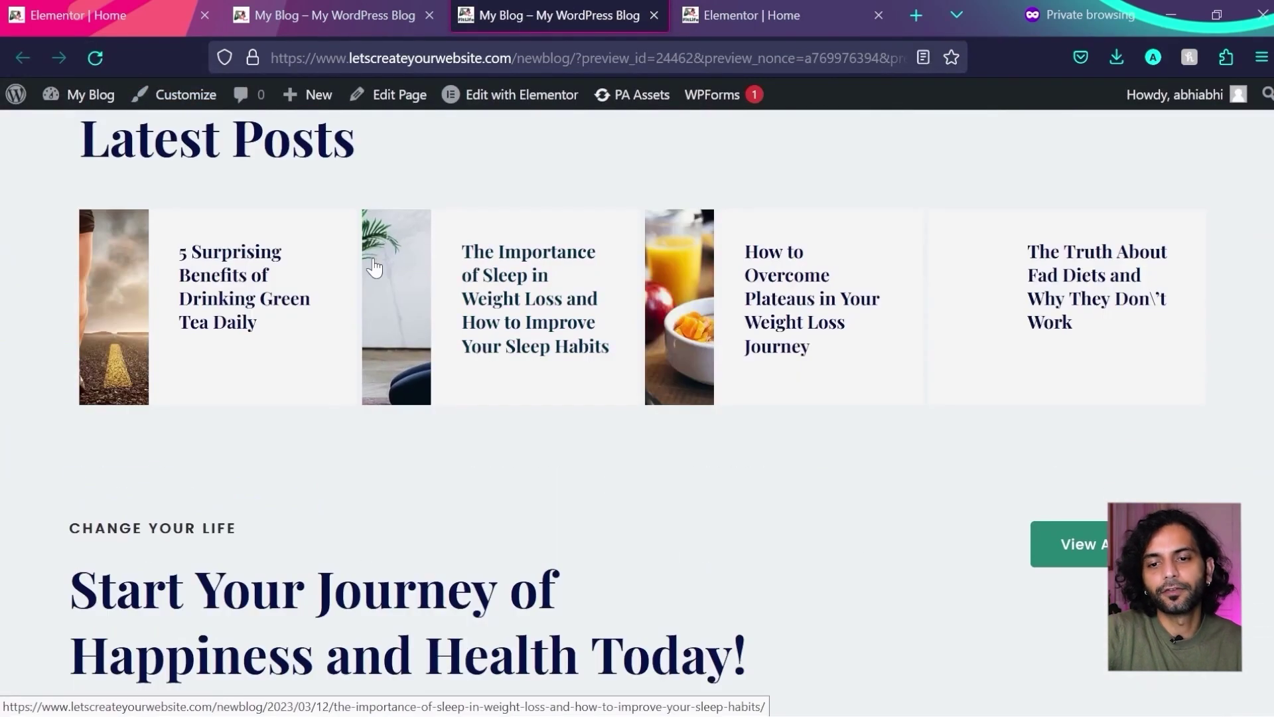
{"action": "left_click", "coordinate": [352, 23]}
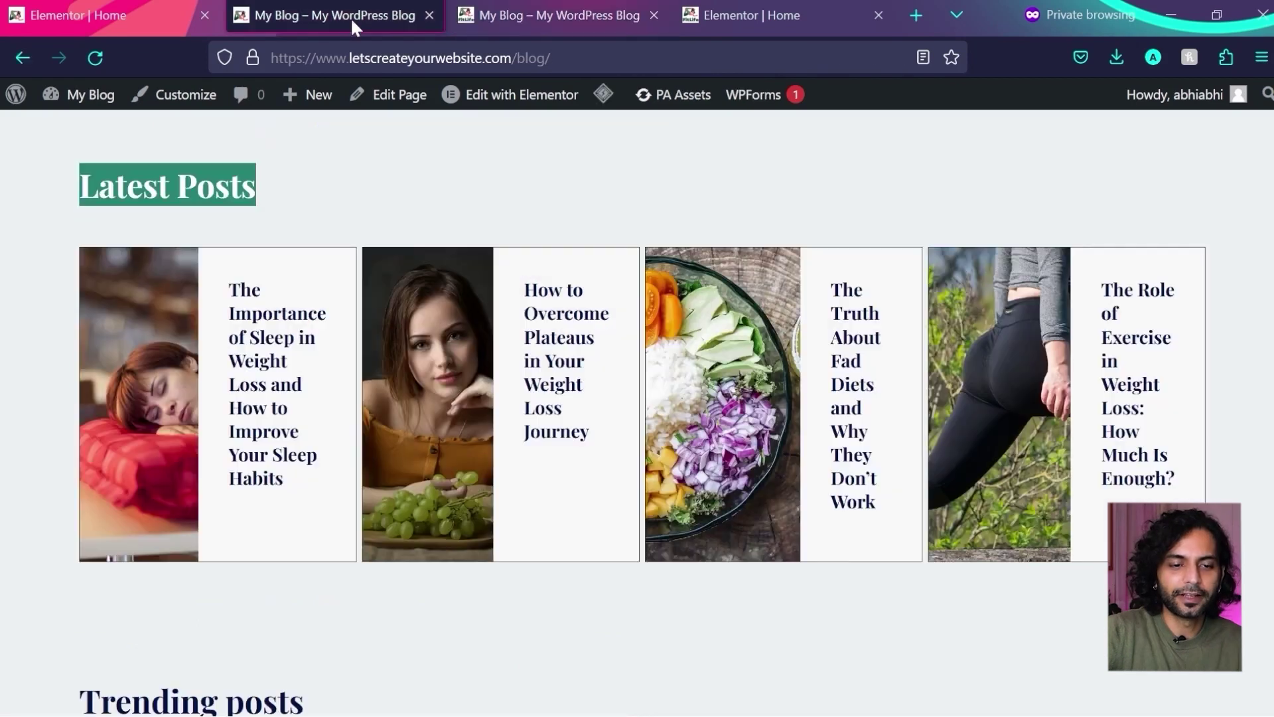
{"action": "left_click", "coordinate": [574, 8]}
{"action": "left_click", "coordinate": [773, 10]}
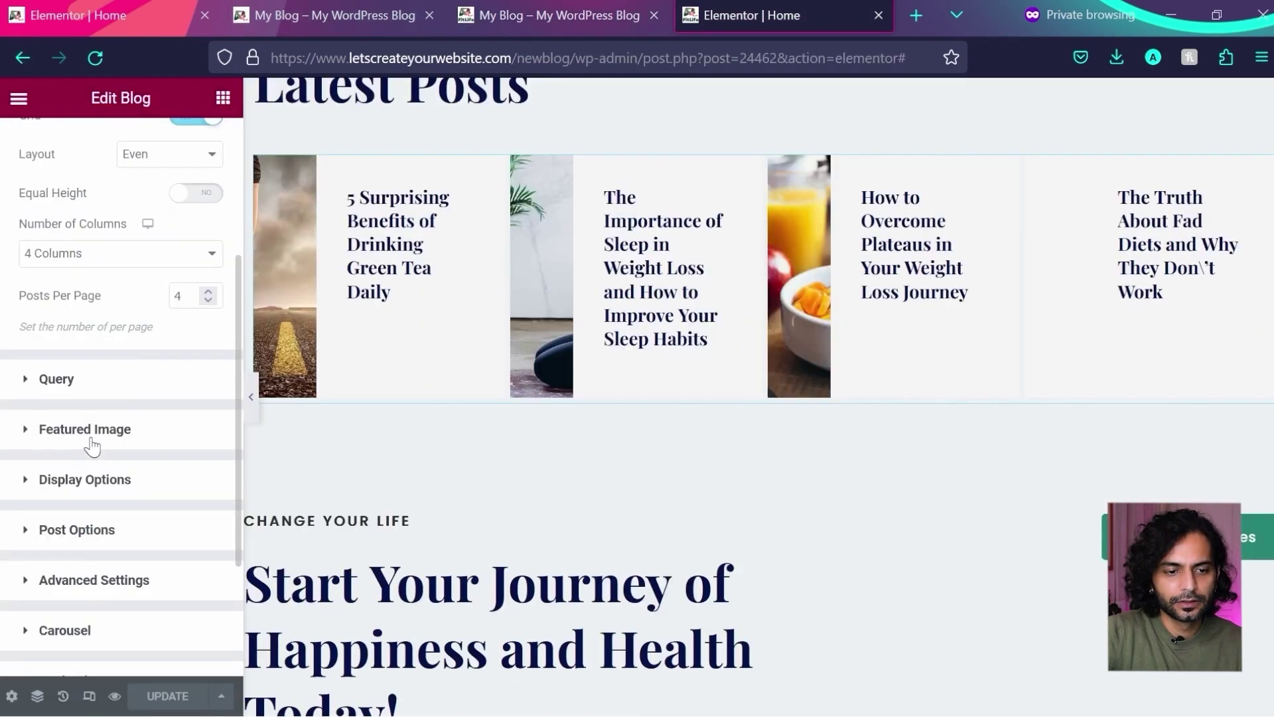
- Resize the Latest Posts featured images to 88% width and 315 px height, checking against the blog page
{"action": "left_click", "coordinate": [75, 432]}
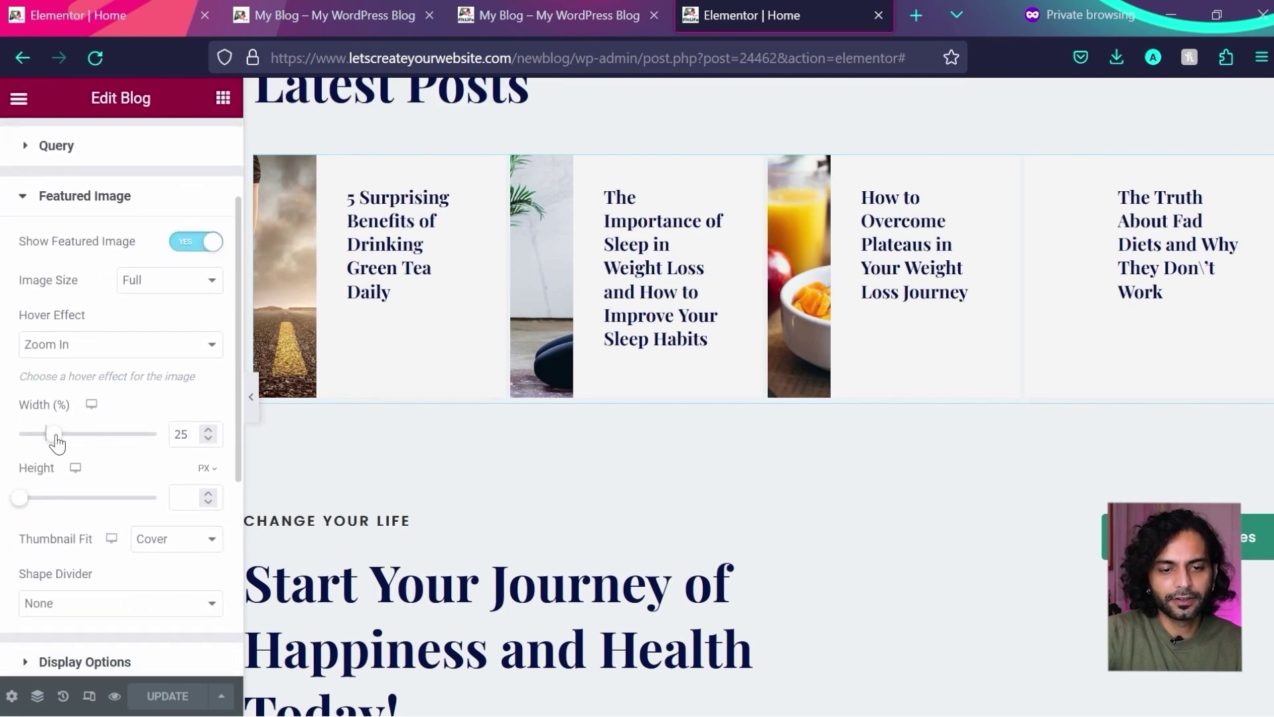
{"action": "left_click_drag", "start_coordinate": [56, 443], "coordinate": [105, 443]}
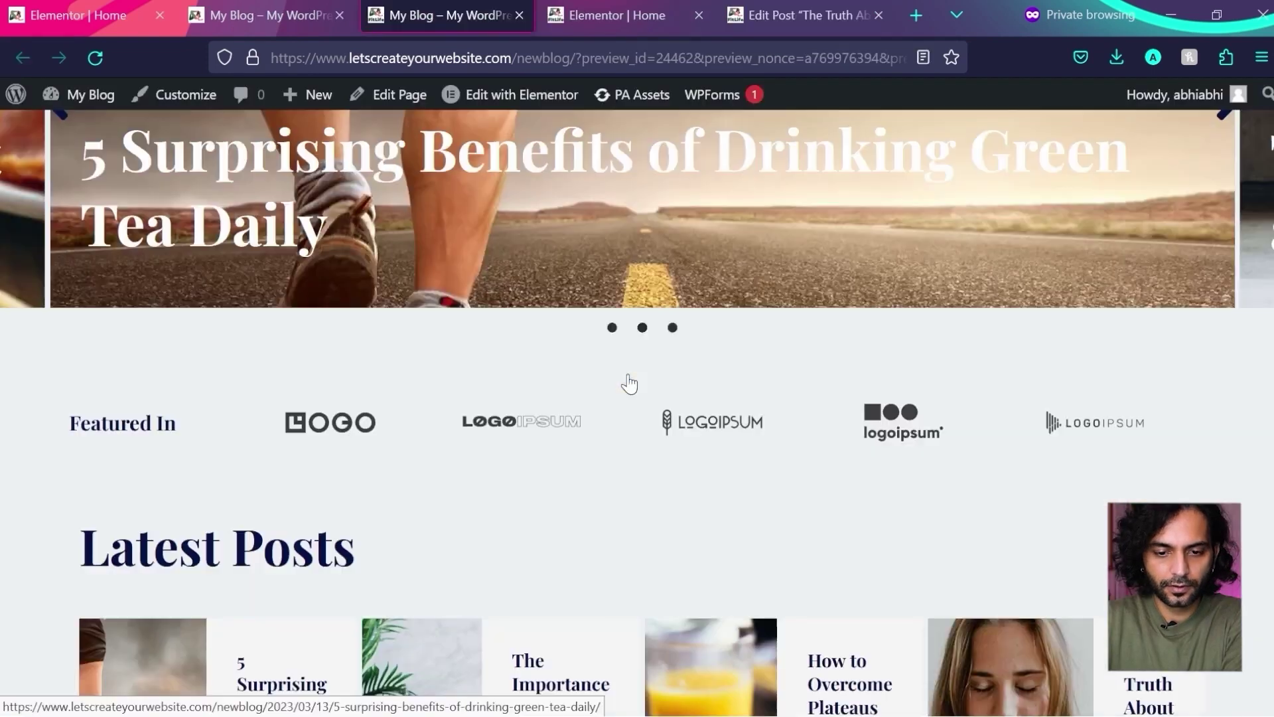
{"action": "scroll", "coordinate": [627, 380], "scroll_direction": "down", "scroll_amount": 4}
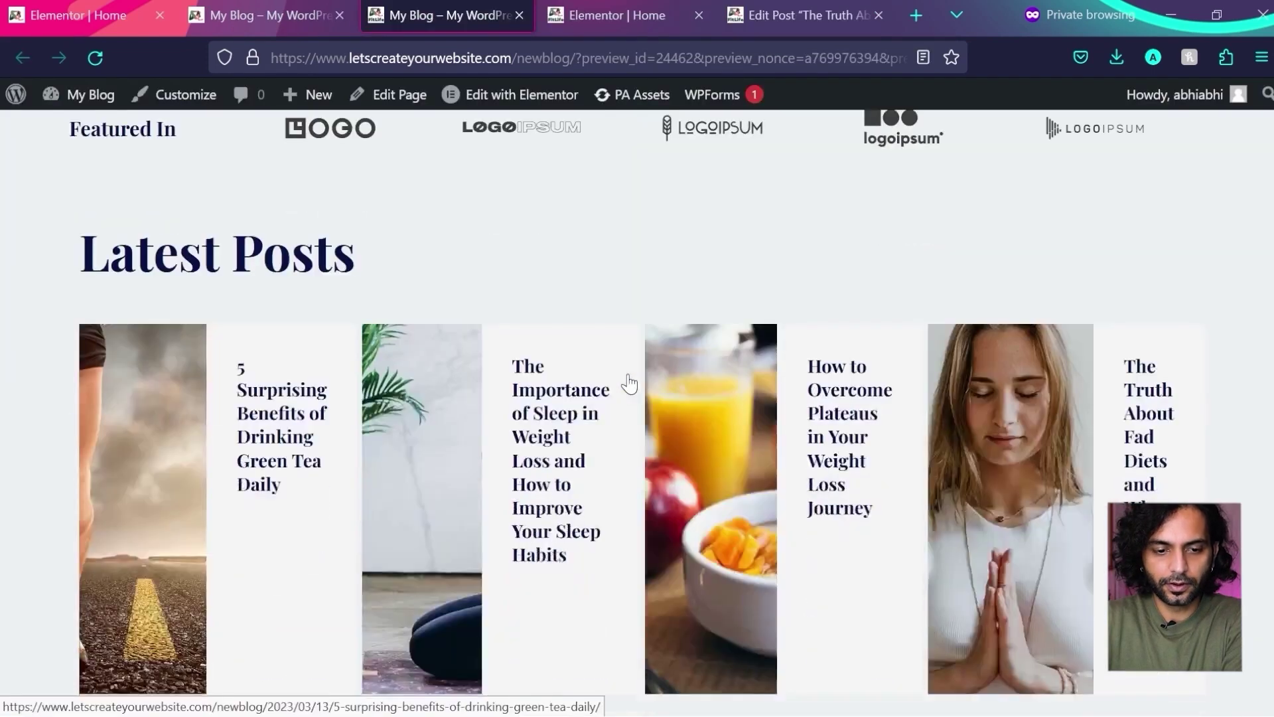
{"action": "scroll", "coordinate": [628, 378], "scroll_direction": "down", "scroll_amount": 2}
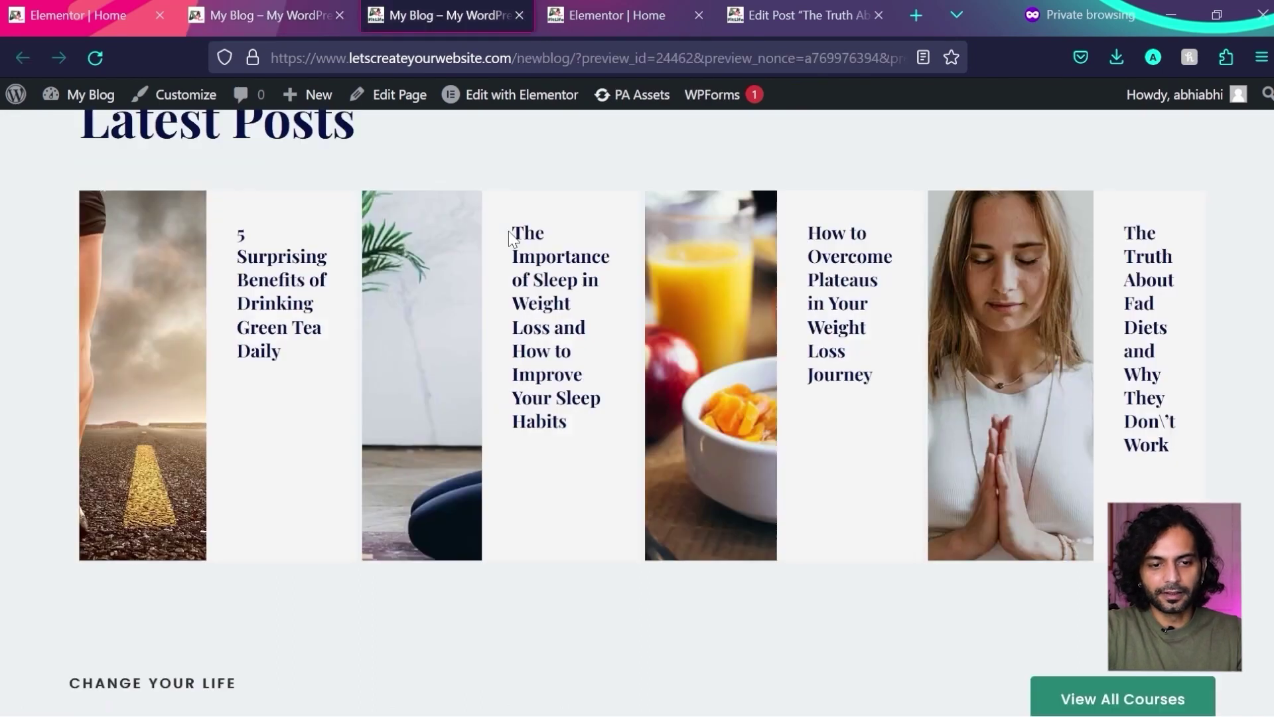
{"action": "key", "text": "ctrl+shift+Tab"}
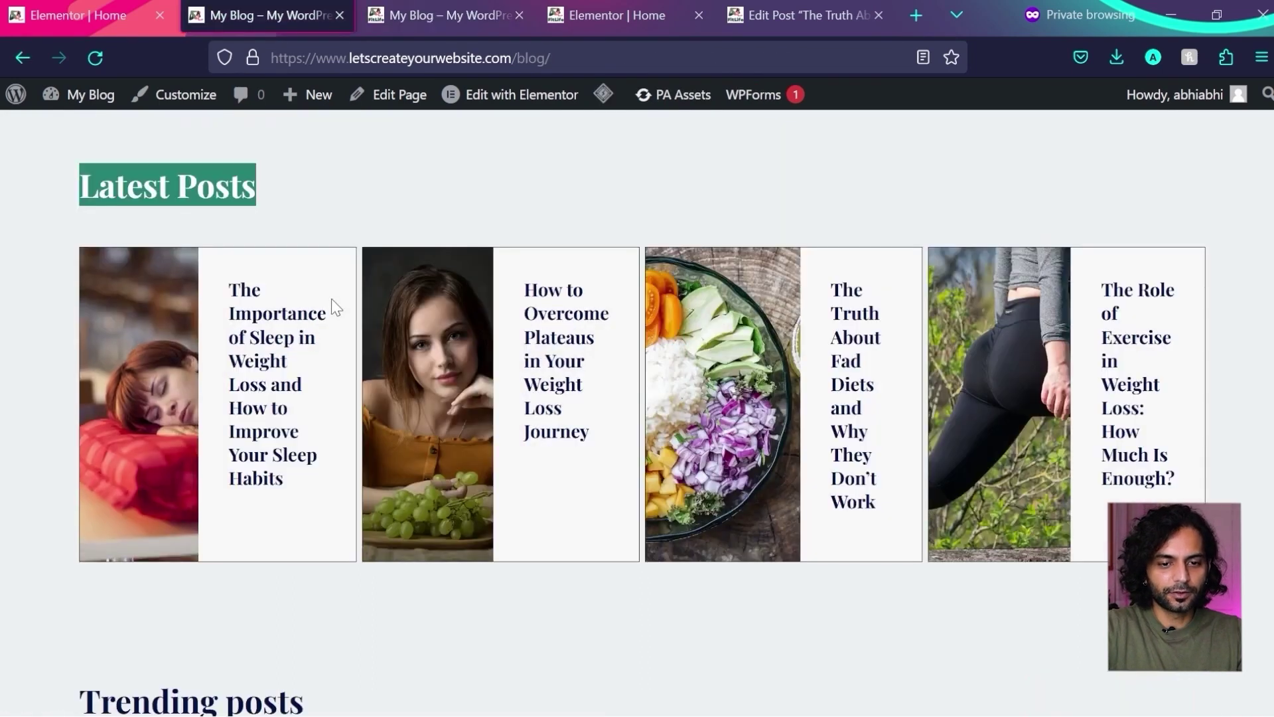
{"action": "left_click", "coordinate": [452, 198]}
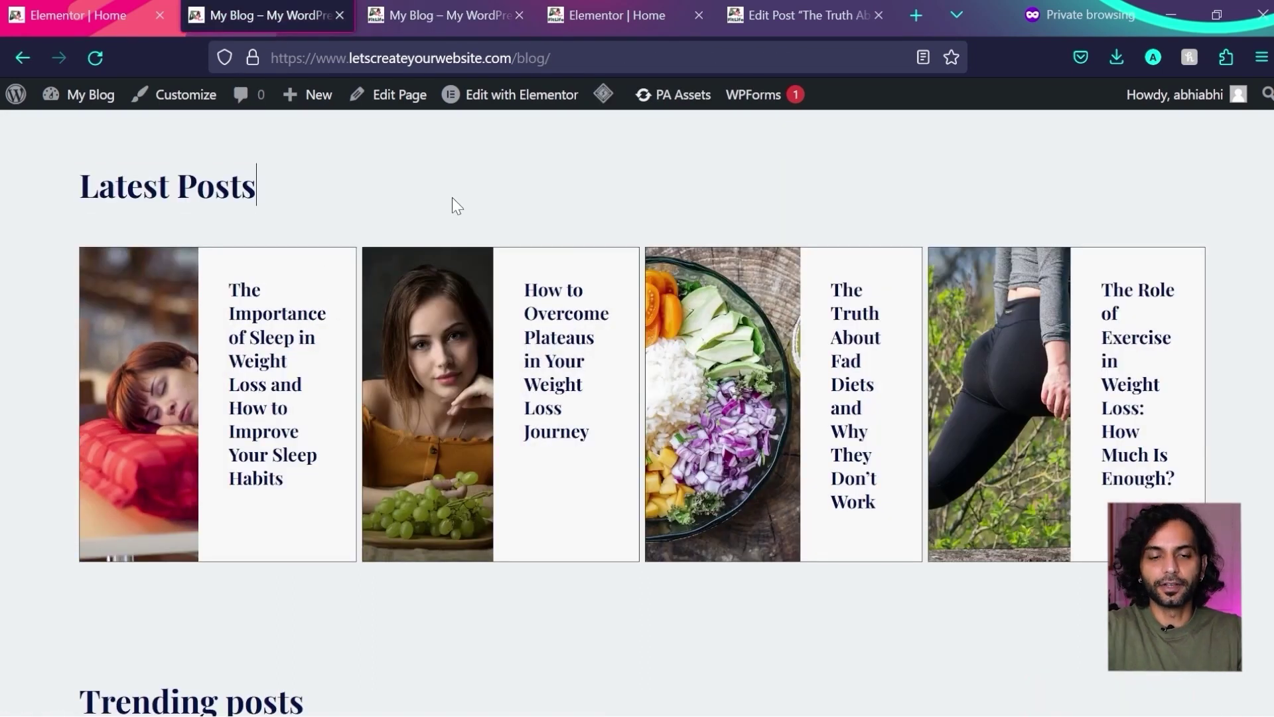
{"action": "key", "text": "ctrl+Tab"}
{"action": "key", "text": "ctrl+Tab"}
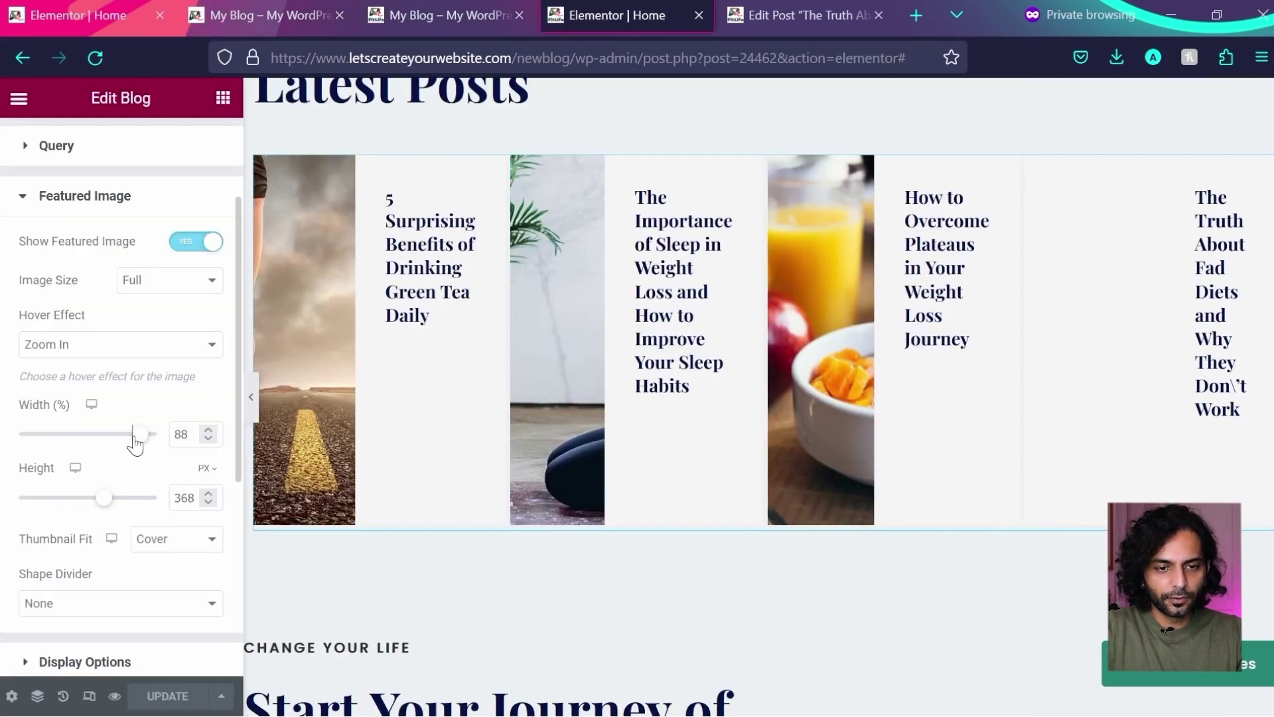
{"action": "left_click_drag", "start_coordinate": [133, 436], "coordinate": [140, 436]}
{"action": "left_click_drag", "start_coordinate": [104, 498], "coordinate": [90, 498]}
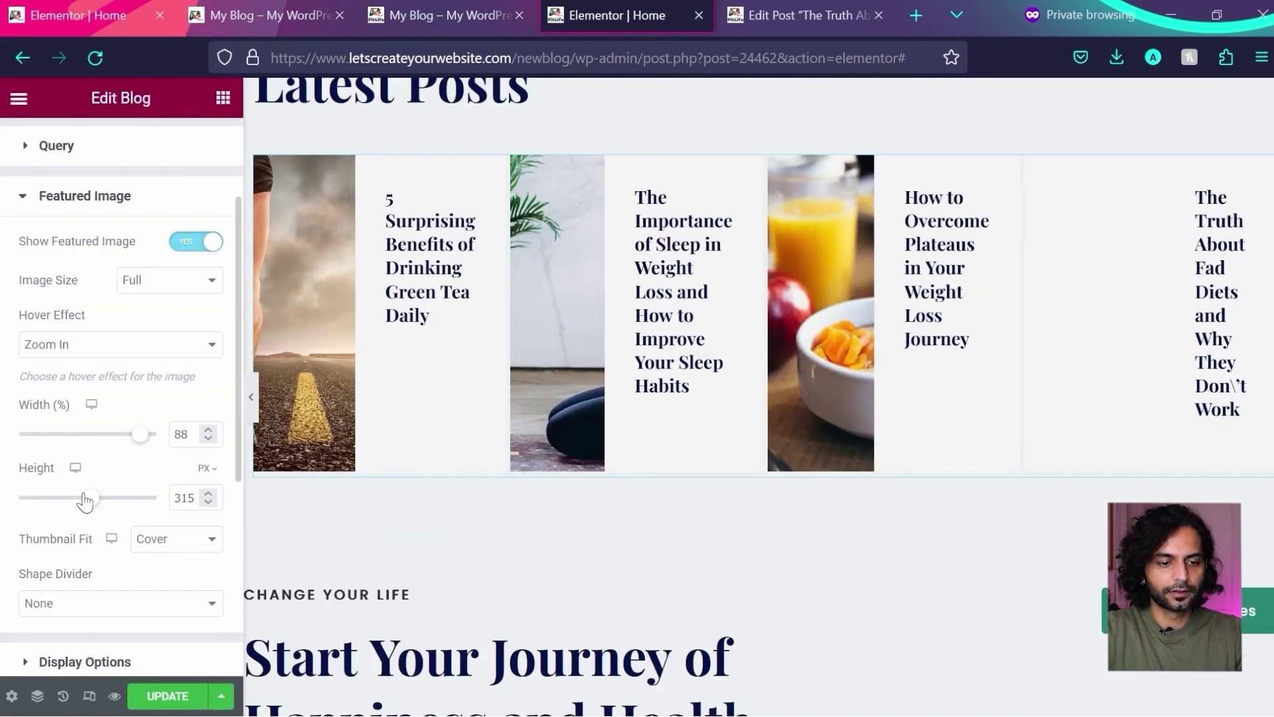
{"action": "scroll", "coordinate": [85, 501], "scroll_direction": "down", "scroll_amount": 5}
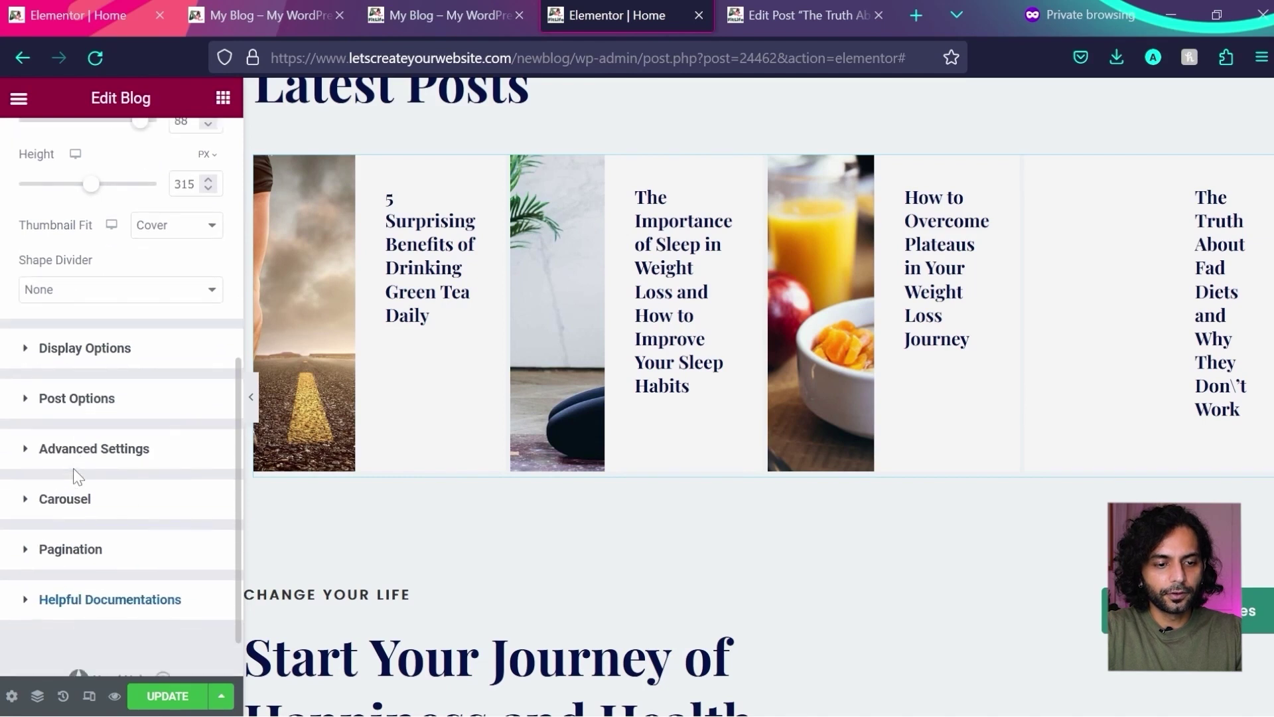
{"action": "scroll", "coordinate": [73, 469], "scroll_direction": "down", "scroll_amount": 1}
{"action": "scroll", "coordinate": [74, 469], "scroll_direction": "up", "scroll_amount": 8}
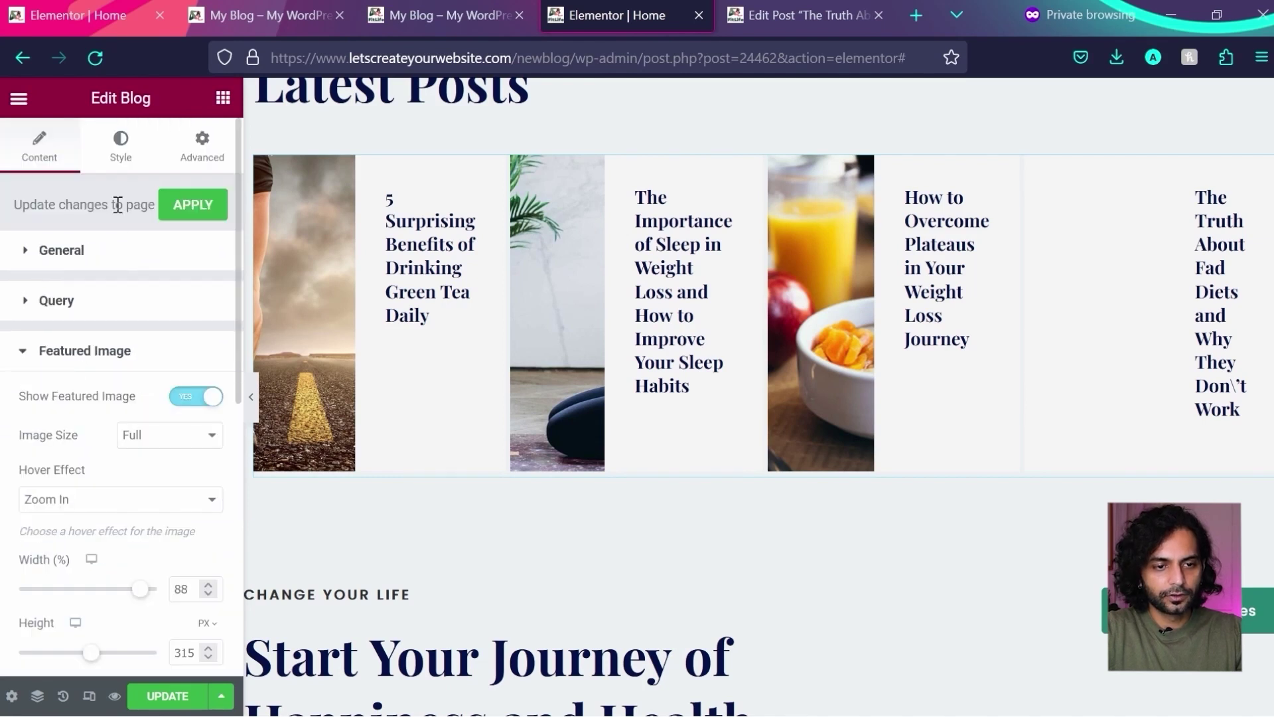
- Give the post cards a solid 1 px border in the Box style and save
{"action": "left_click", "coordinate": [120, 159]}
{"action": "scroll", "coordinate": [101, 493], "scroll_direction": "down", "scroll_amount": 1}
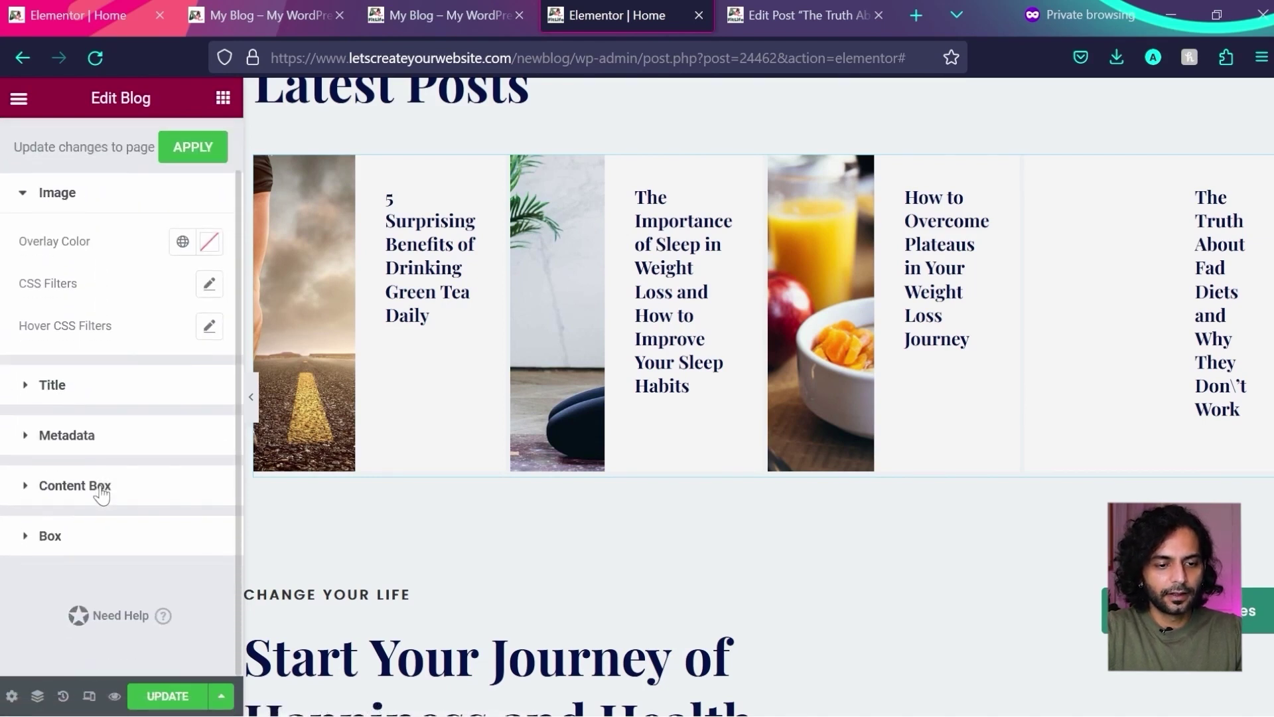
{"action": "left_click", "coordinate": [50, 536]}
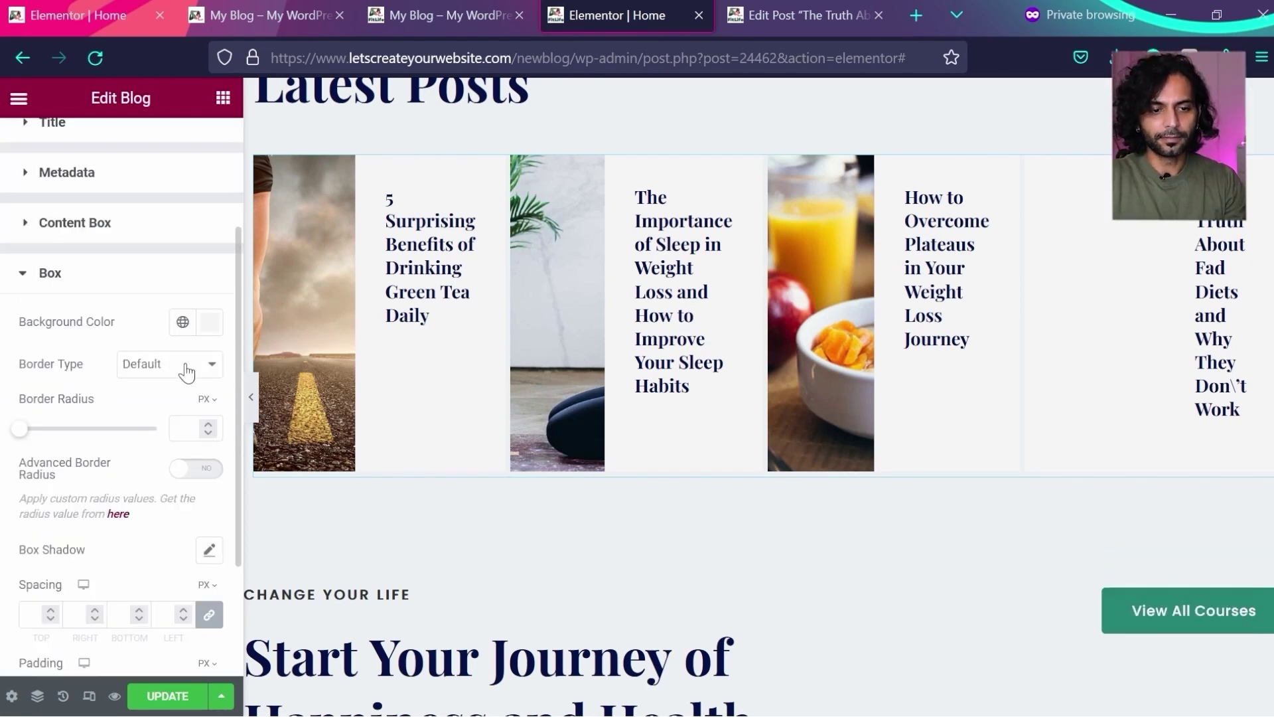
{"action": "left_click", "coordinate": [168, 444]}
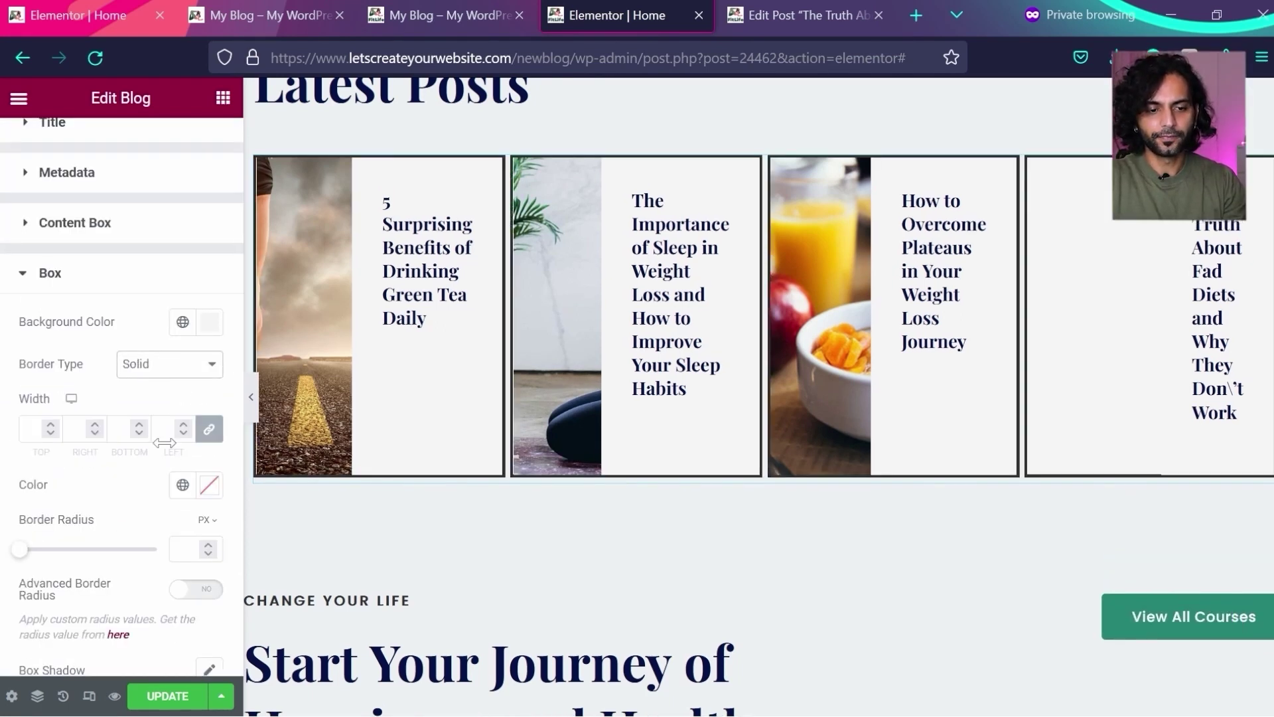
{"action": "left_click", "coordinate": [32, 430]}
{"action": "type", "text": "1"}
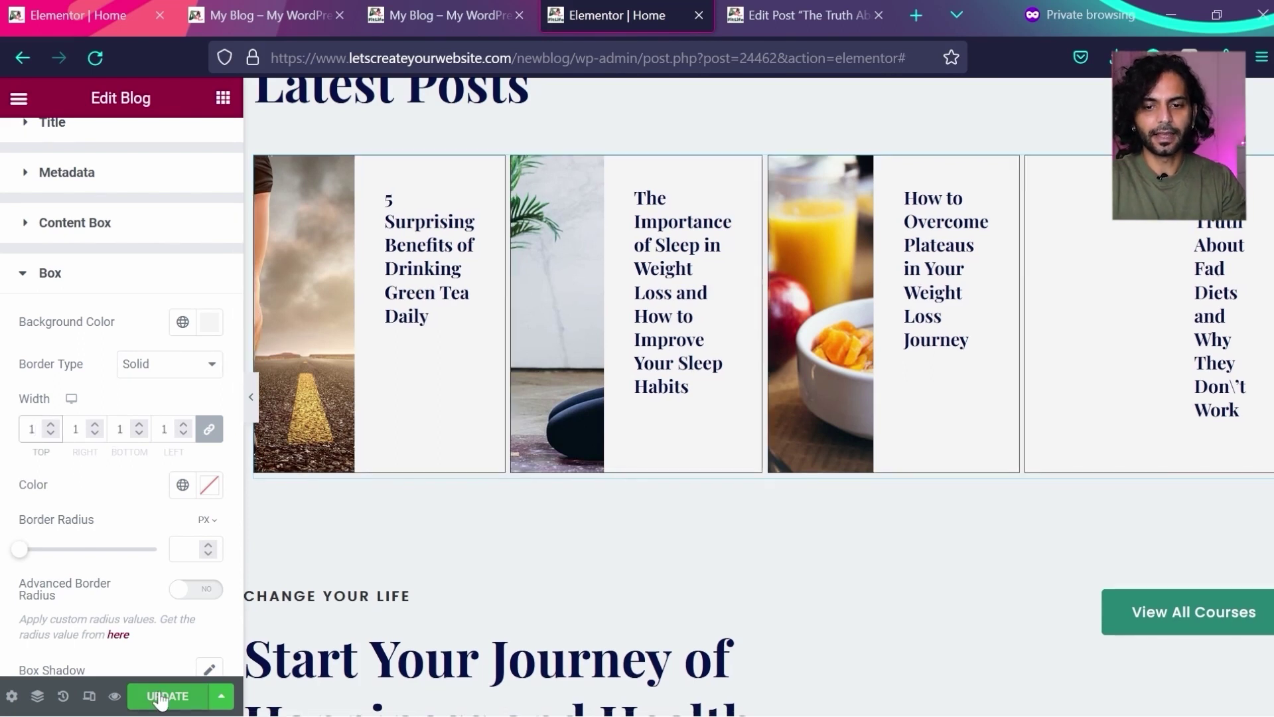
{"action": "left_click", "coordinate": [452, 6]}
- Reload the preview and compare the bordered cards with the blog page's Trending posts
{"action": "key", "text": "ctrl+r"}
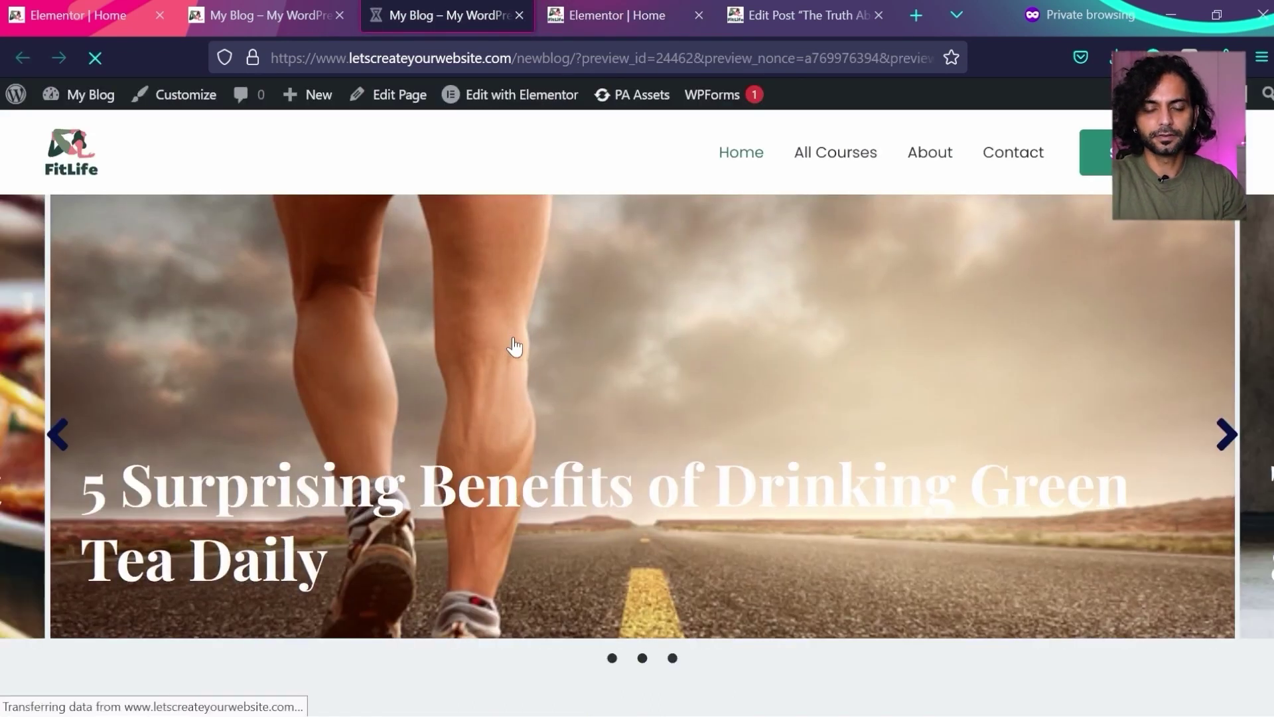
{"action": "scroll", "coordinate": [515, 347], "scroll_direction": "down", "scroll_amount": 5}
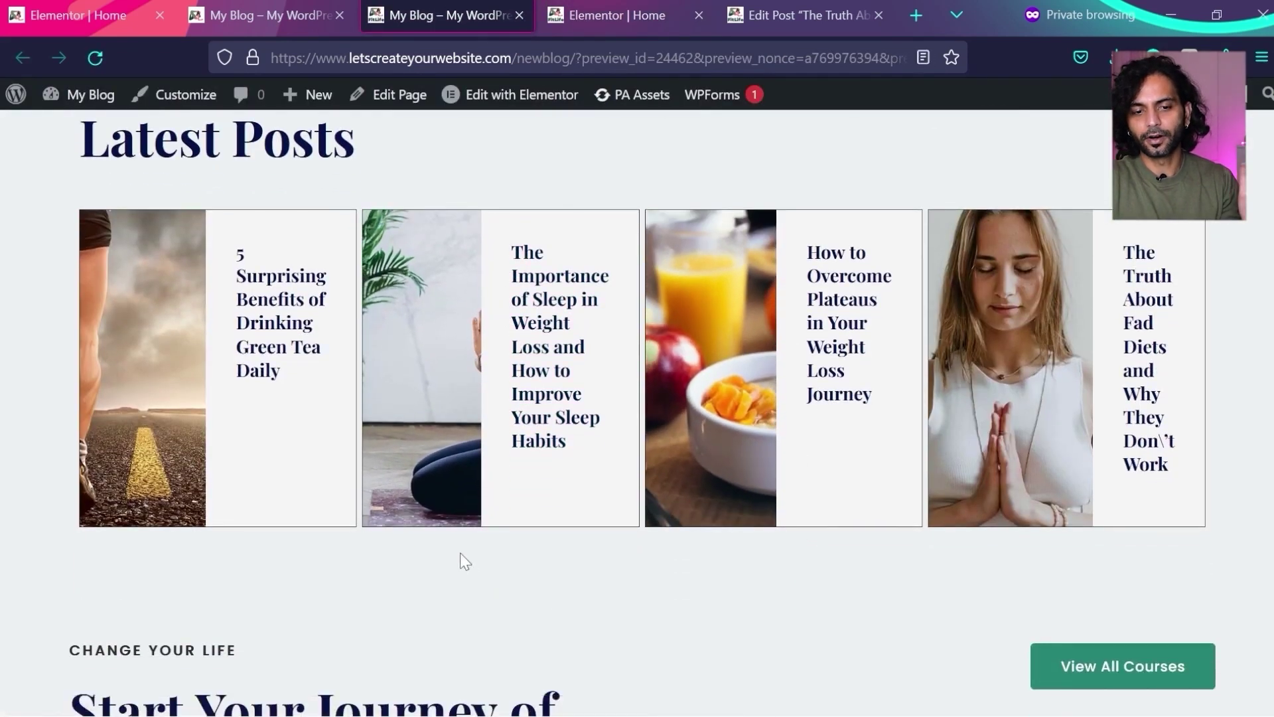
{"action": "left_click", "coordinate": [266, 14]}
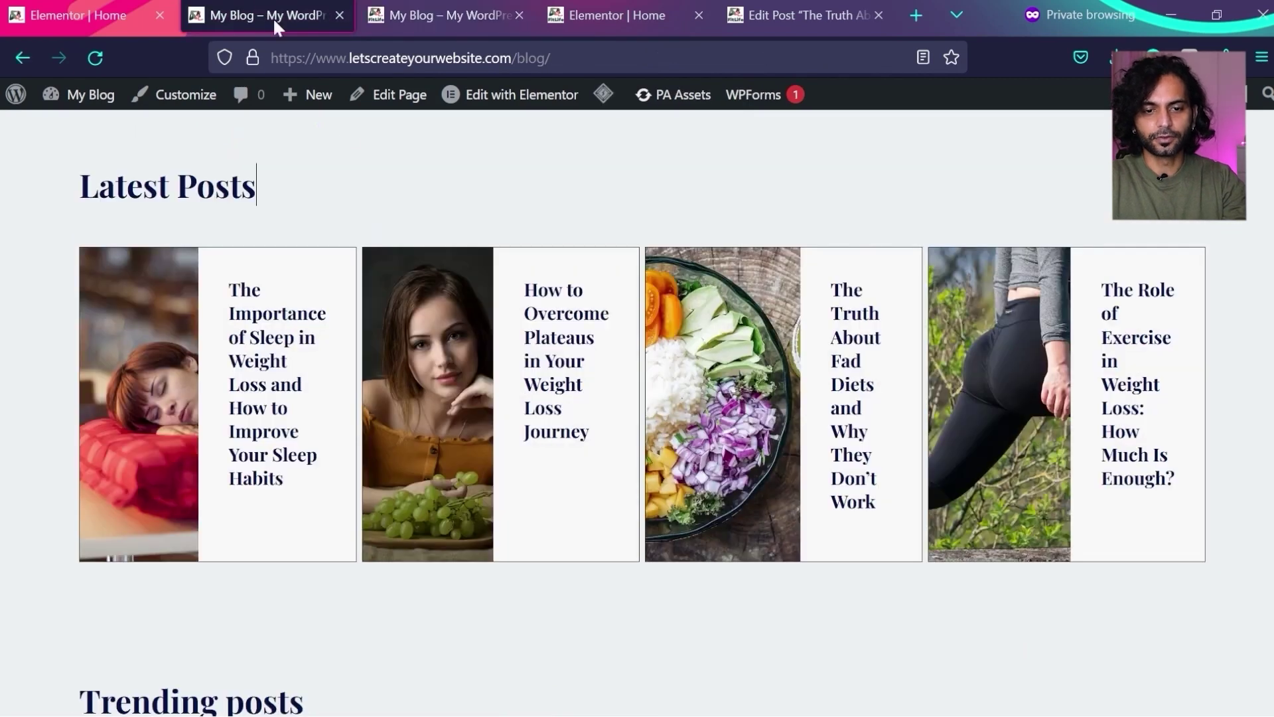
{"action": "left_click", "coordinate": [448, 15]}
{"action": "scroll", "coordinate": [464, 494], "scroll_direction": "down", "scroll_amount": 1}
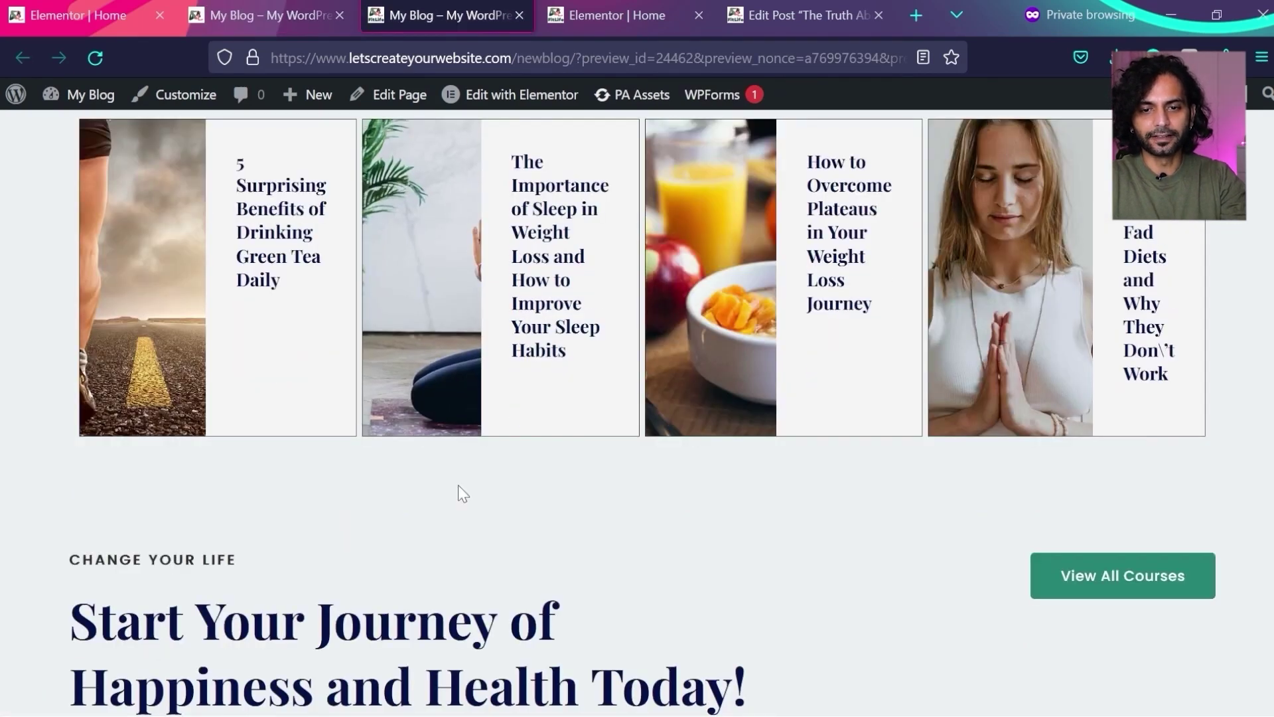
{"action": "key", "text": "ctrl+Page_Up"}
{"action": "key", "text": "ctrl+Page_Down"}
{"action": "key", "text": "ctrl+Page_Up"}
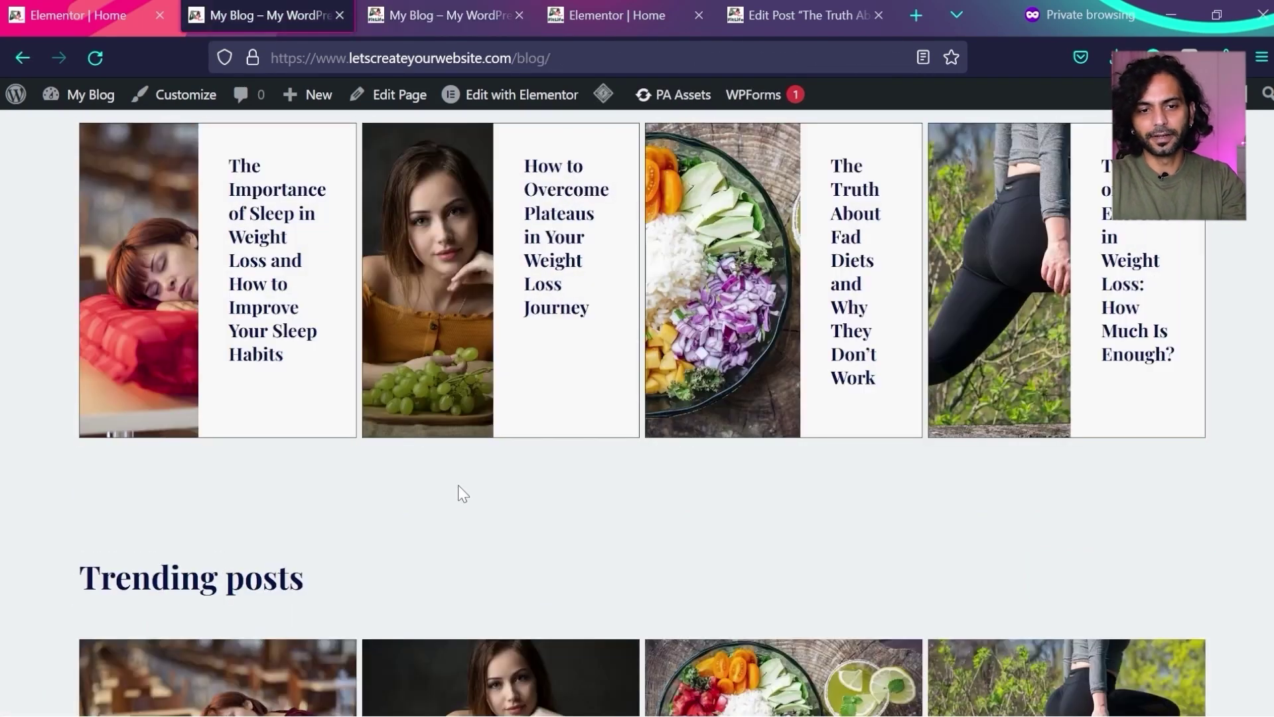
{"action": "key", "text": "ctrl+Page_Down"}
{"action": "key", "text": "ctrl+Page_Up"}
{"action": "key", "text": "ctrl+Page_Down"}
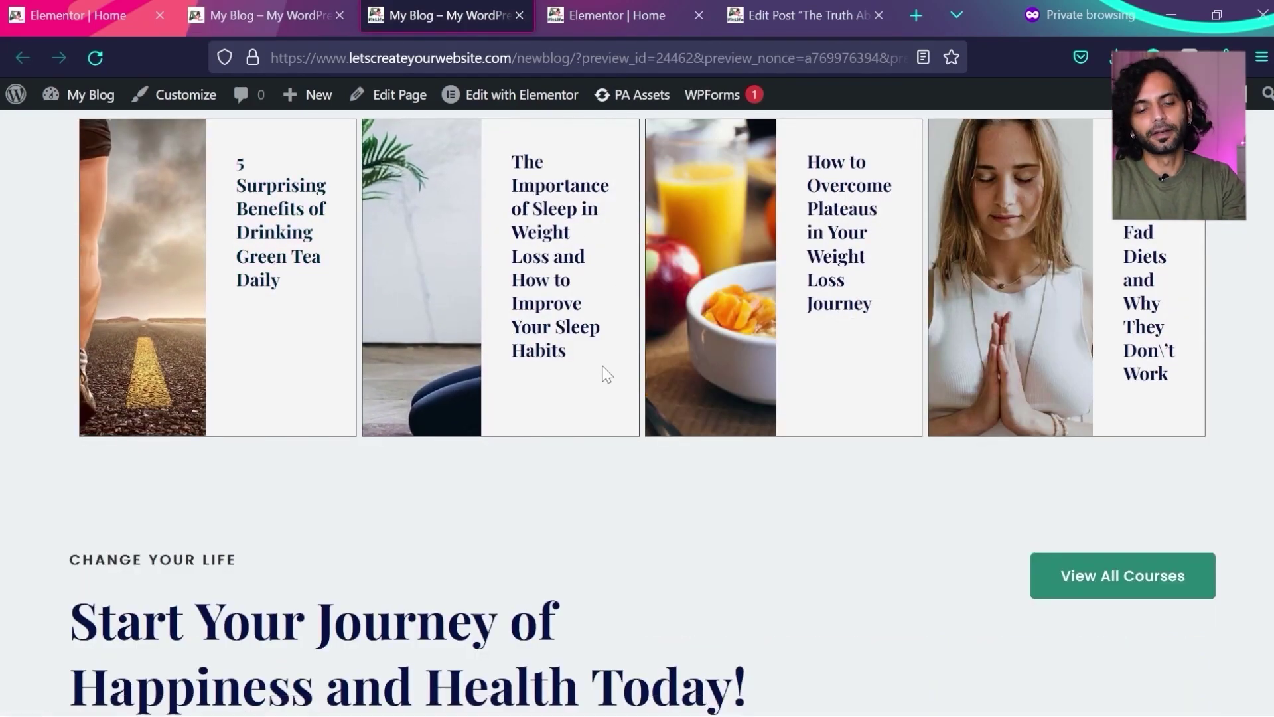
{"action": "key", "text": "ctrl+Page_Up"}
{"action": "scroll", "coordinate": [272, 351], "scroll_direction": "down", "scroll_amount": 2}
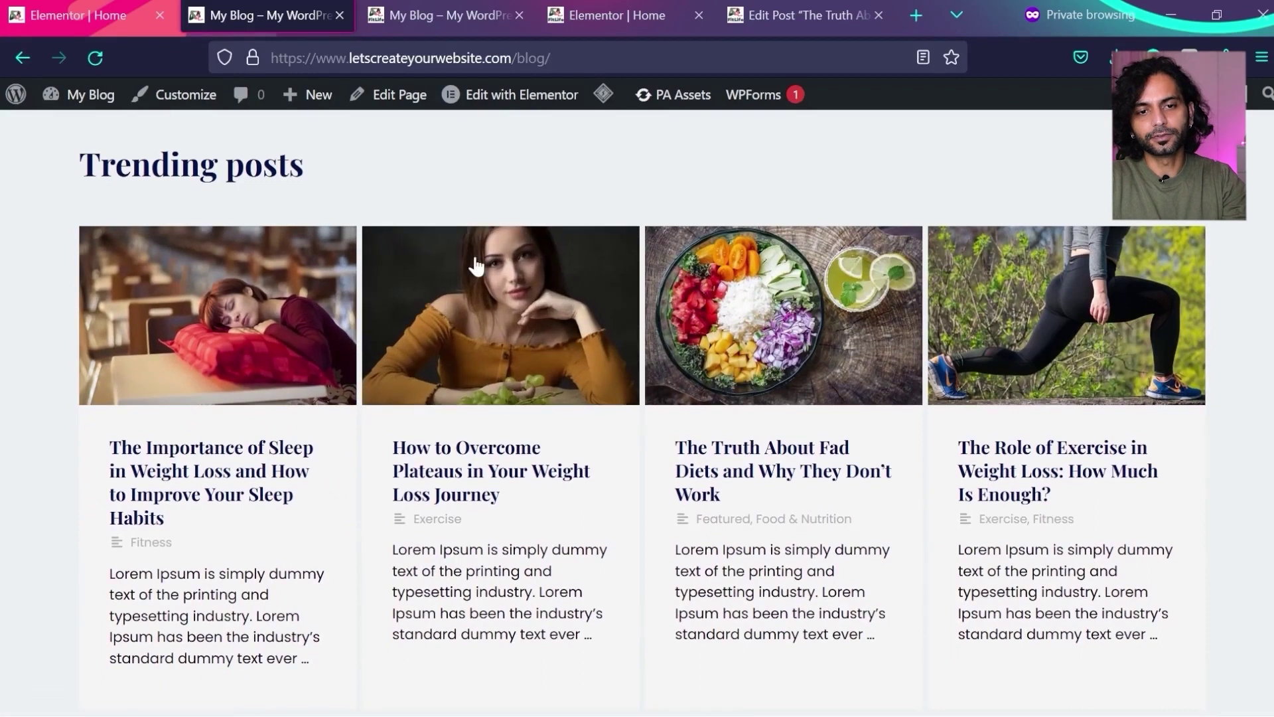
{"action": "key", "text": "ctrl+Tab"}
{"action": "key", "text": "ctrl+Tab"}
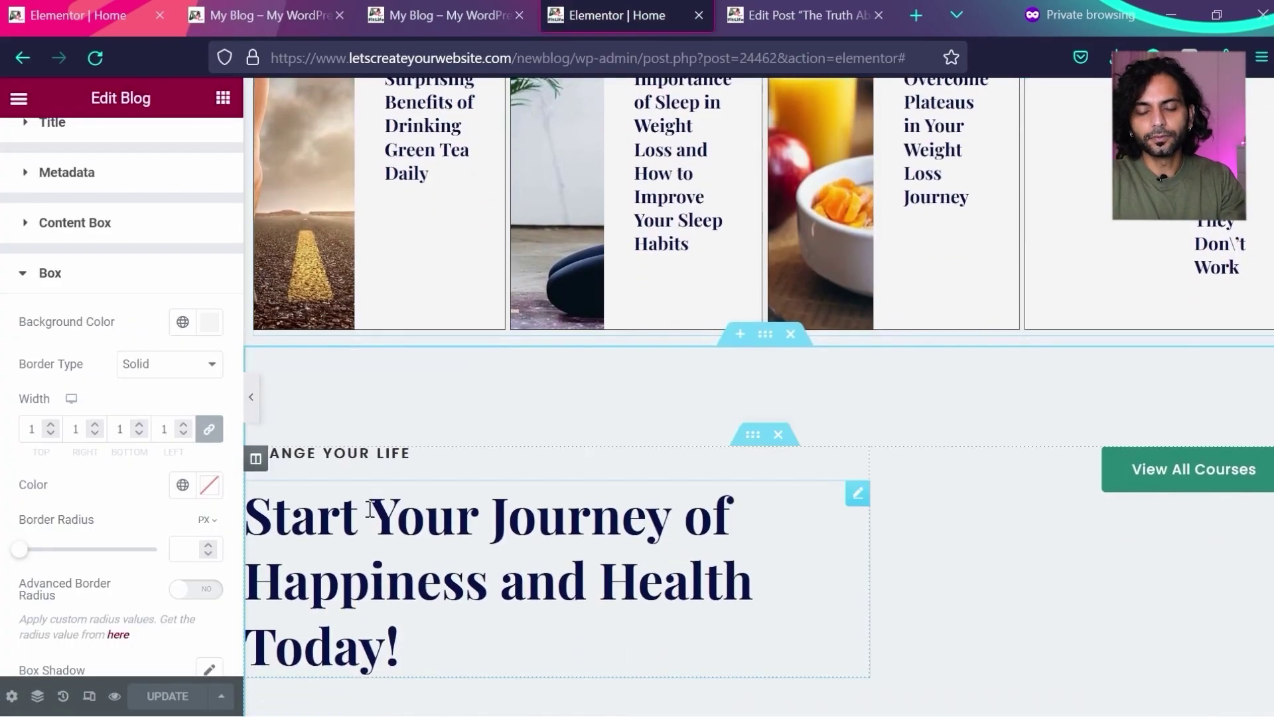
- Add a single-column section below the posts and drop a Blog posts widget into it
{"action": "left_click", "coordinate": [740, 498]}
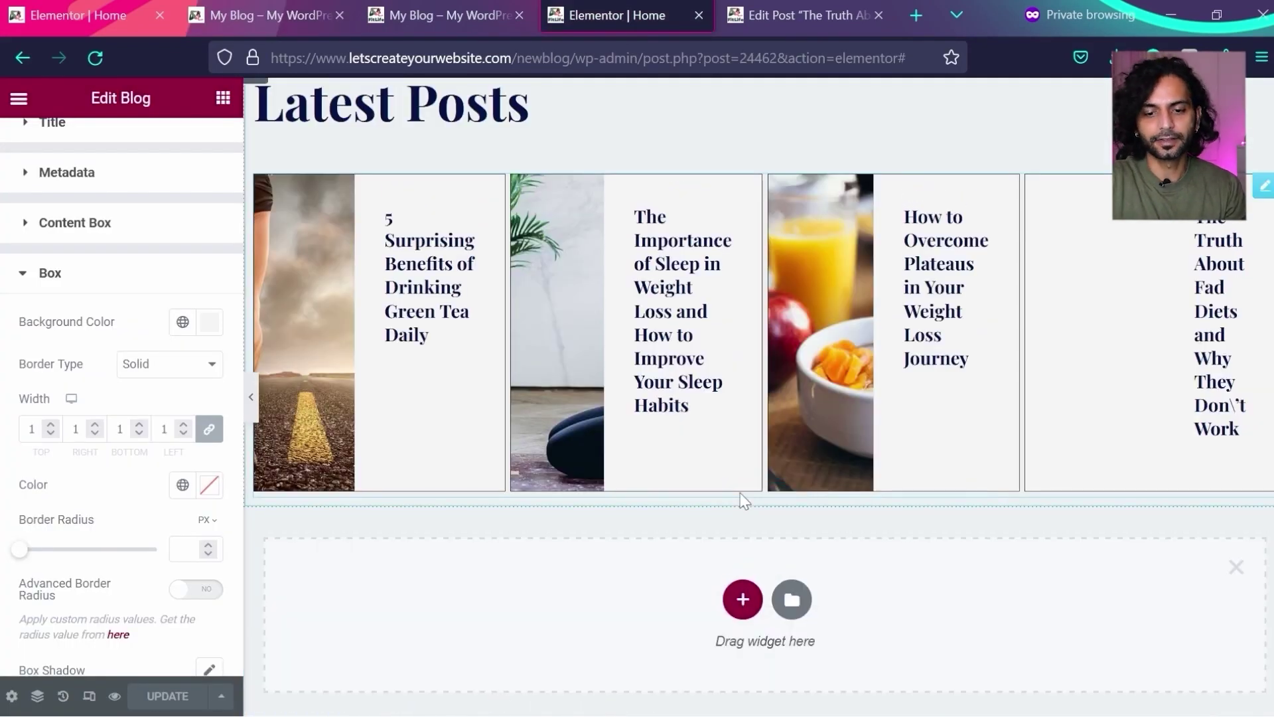
{"action": "left_click", "coordinate": [742, 417]}
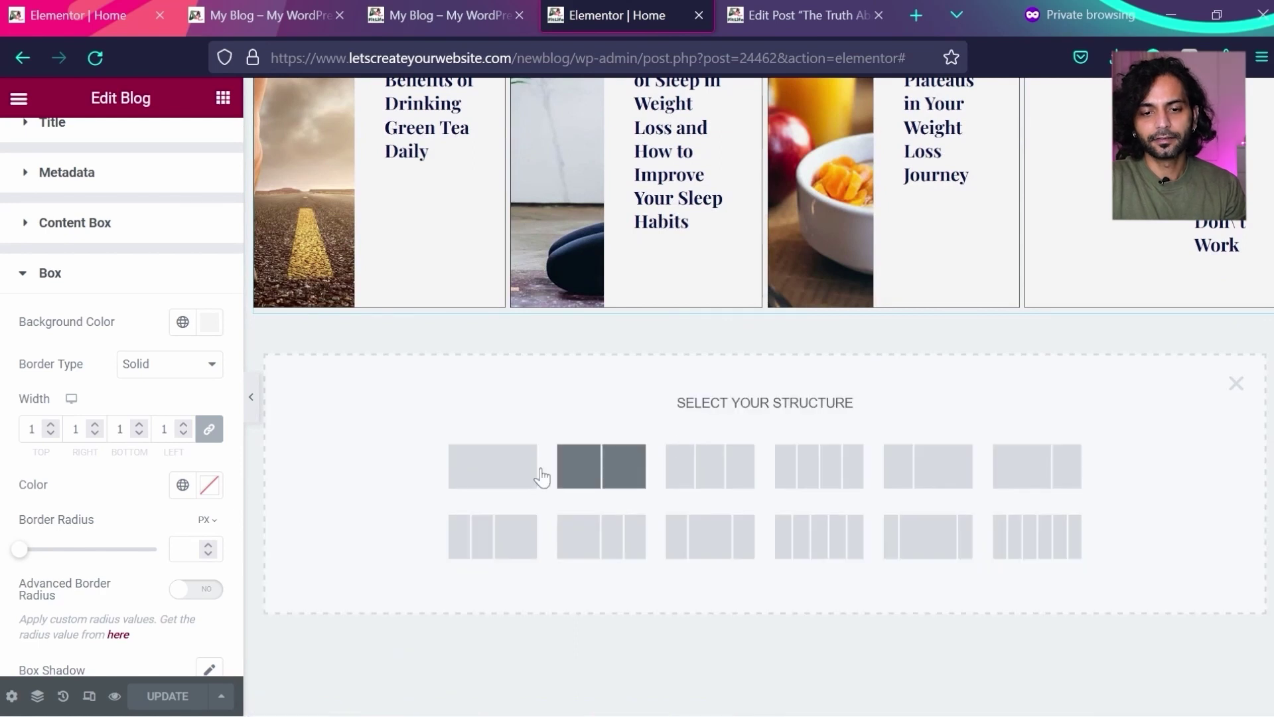
{"action": "left_click", "coordinate": [508, 474]}
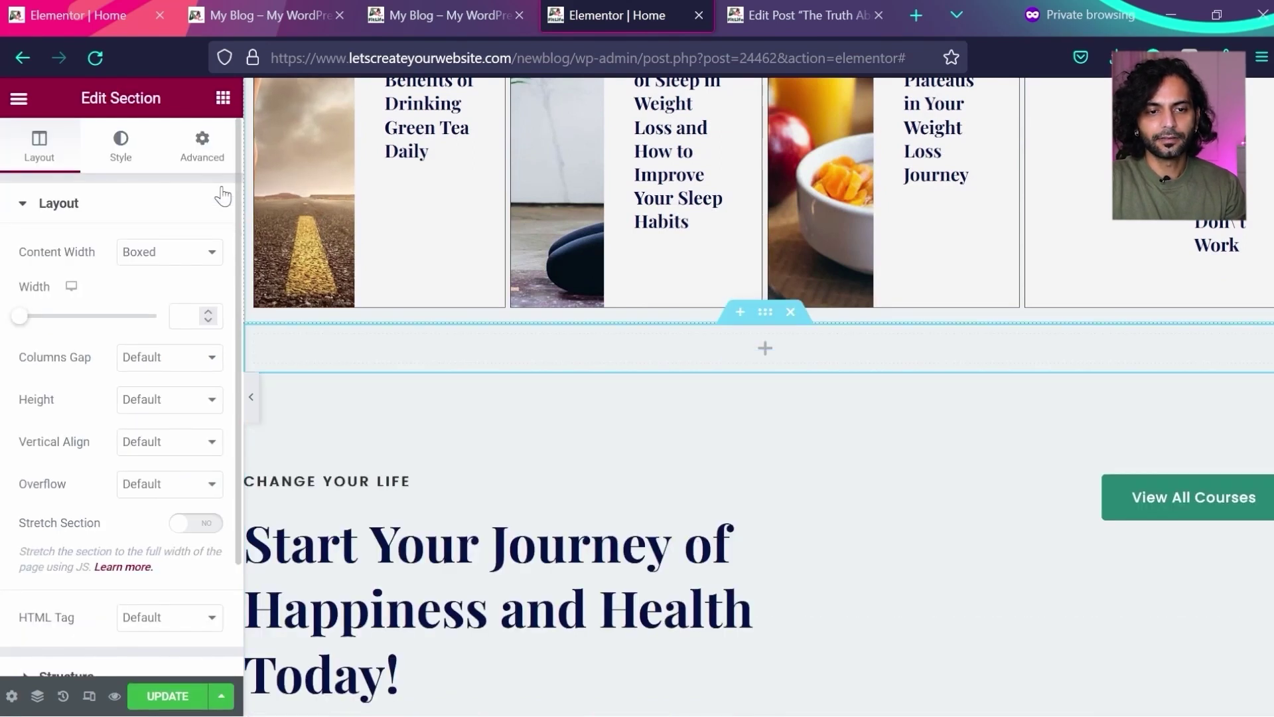
{"action": "left_click", "coordinate": [222, 99]}
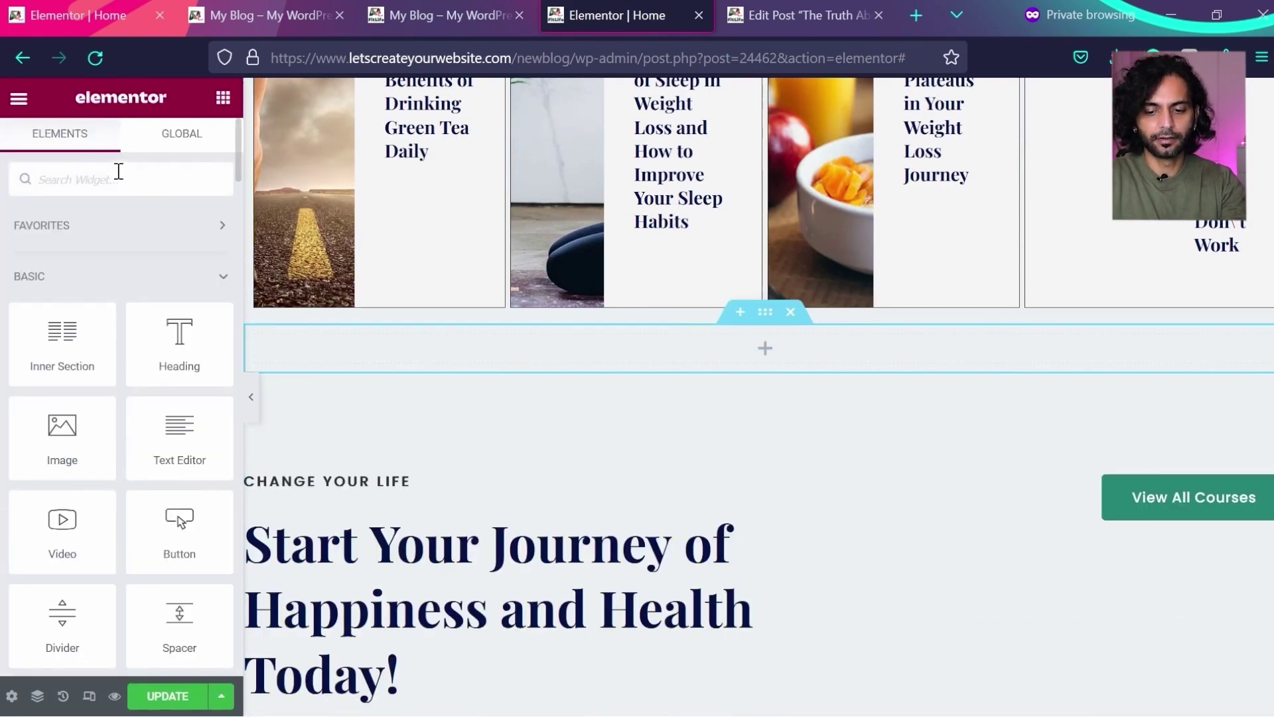
{"action": "type", "text": "post"}
{"action": "left_click_drag", "start_coordinate": [60, 252], "coordinate": [798, 357]}
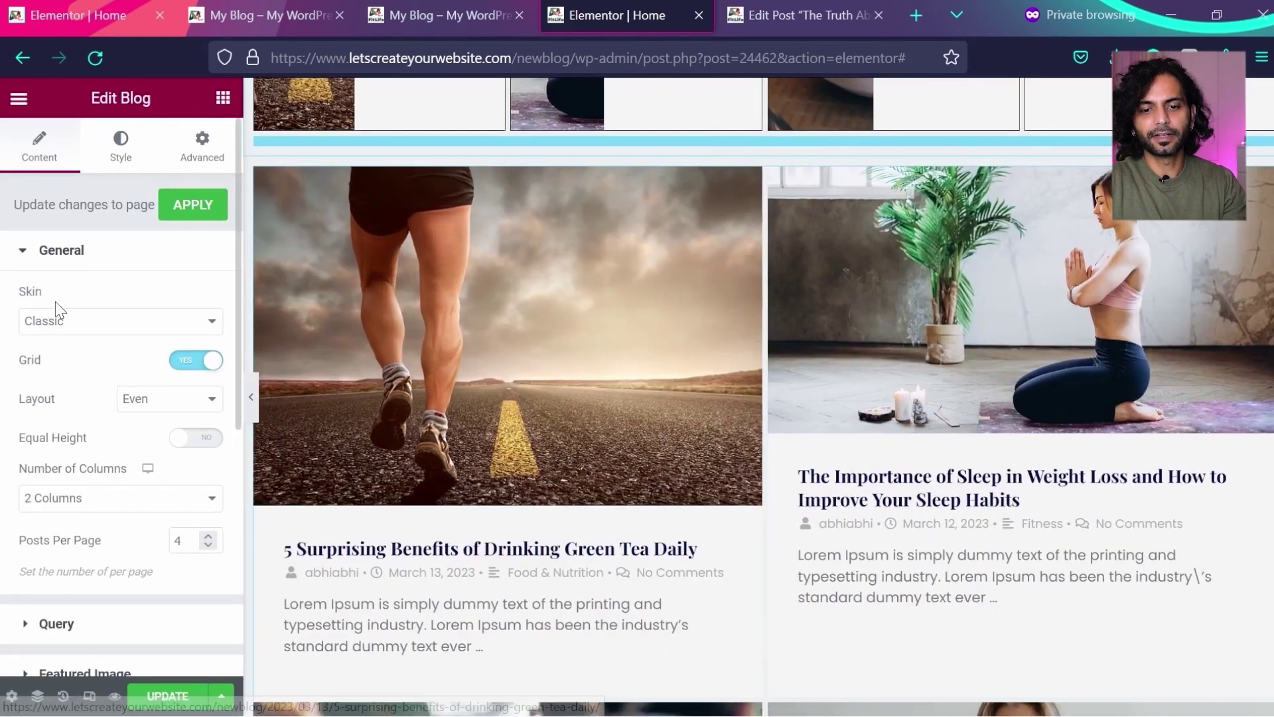
- Hide the author, date and comments meta on the new post grid
{"action": "left_click", "coordinate": [60, 250]}
{"action": "scroll", "coordinate": [59, 253], "scroll_direction": "down", "scroll_amount": 2}
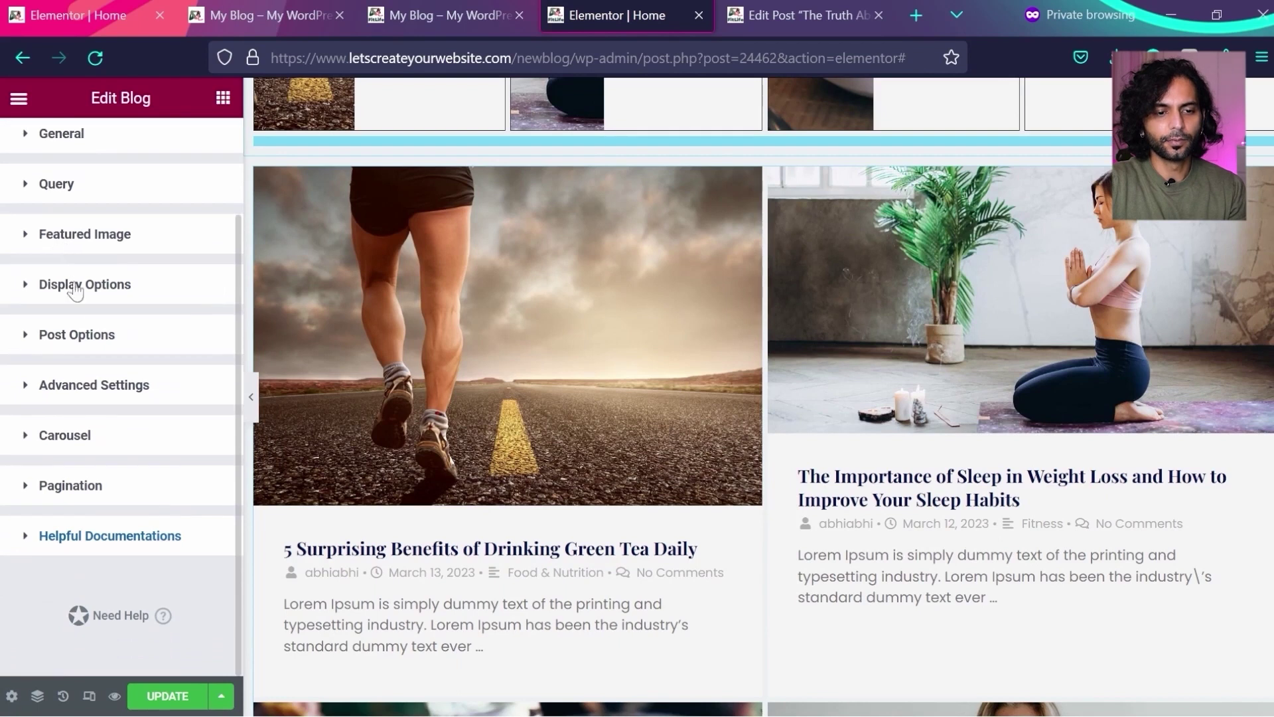
{"action": "left_click", "coordinate": [83, 335]}
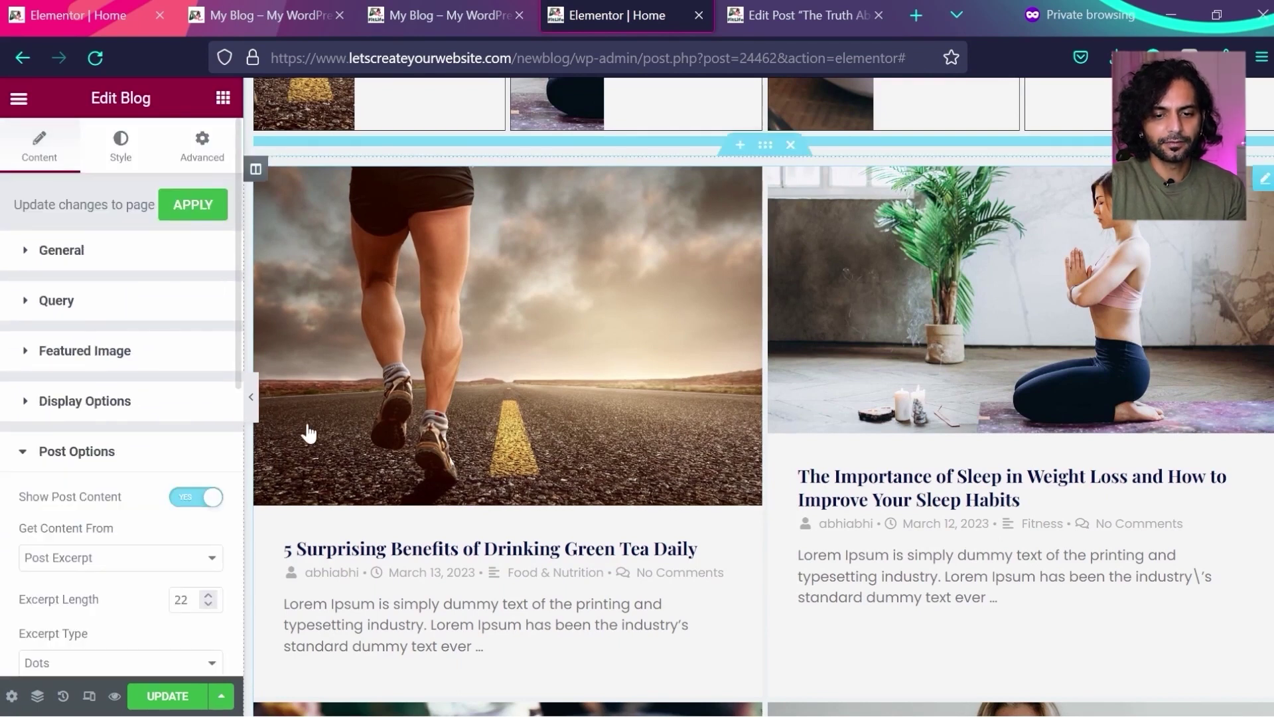
{"action": "scroll", "coordinate": [308, 425], "scroll_direction": "down", "scroll_amount": 2}
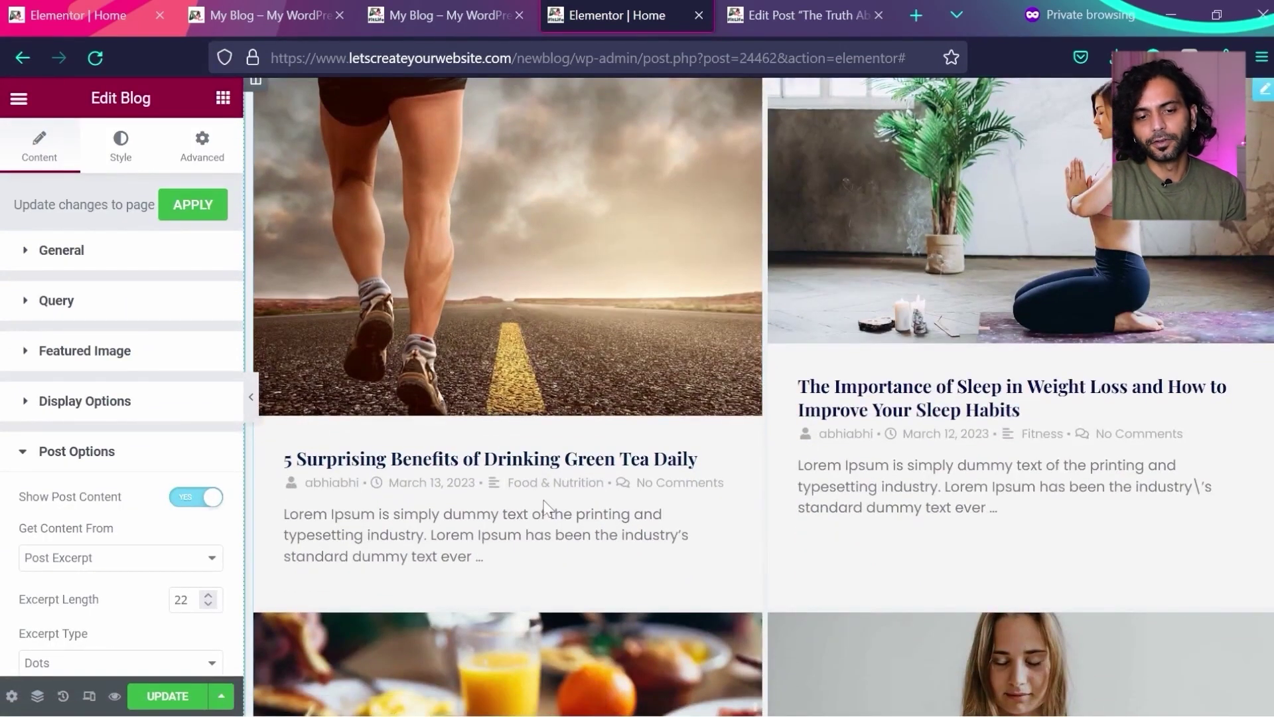
{"action": "scroll", "coordinate": [200, 455], "scroll_direction": "down", "scroll_amount": 3}
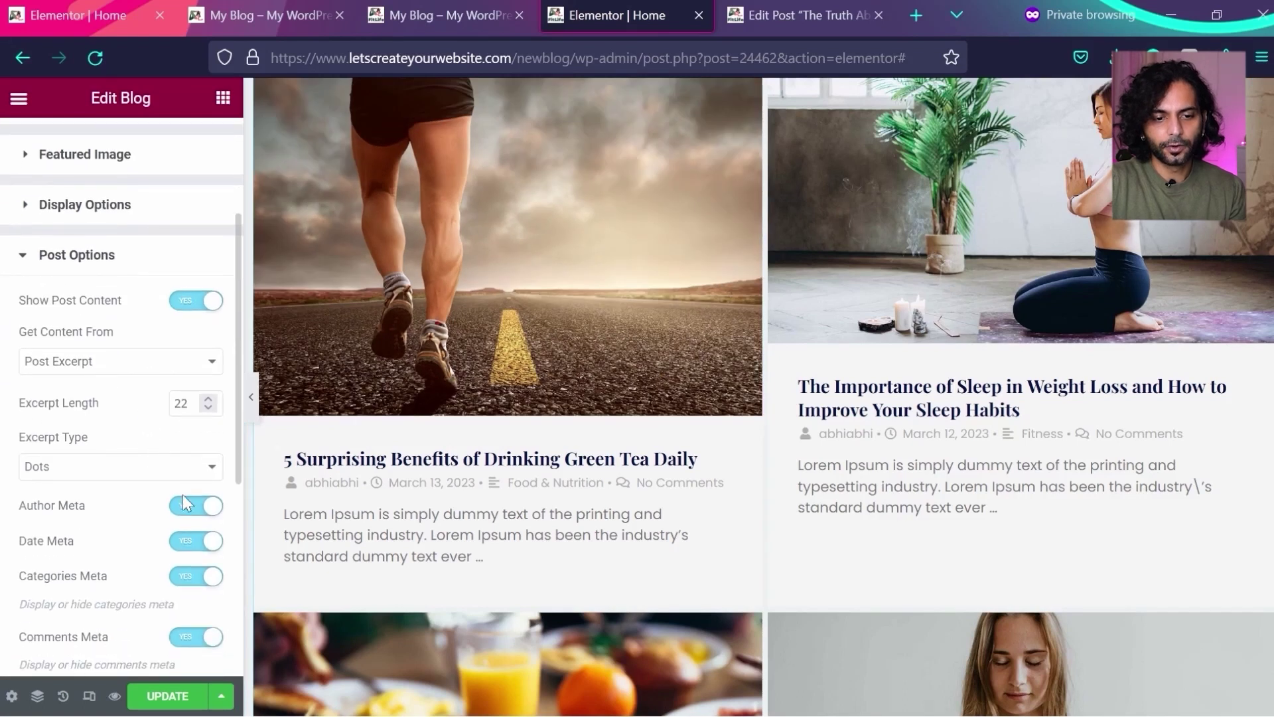
{"action": "left_click", "coordinate": [190, 508]}
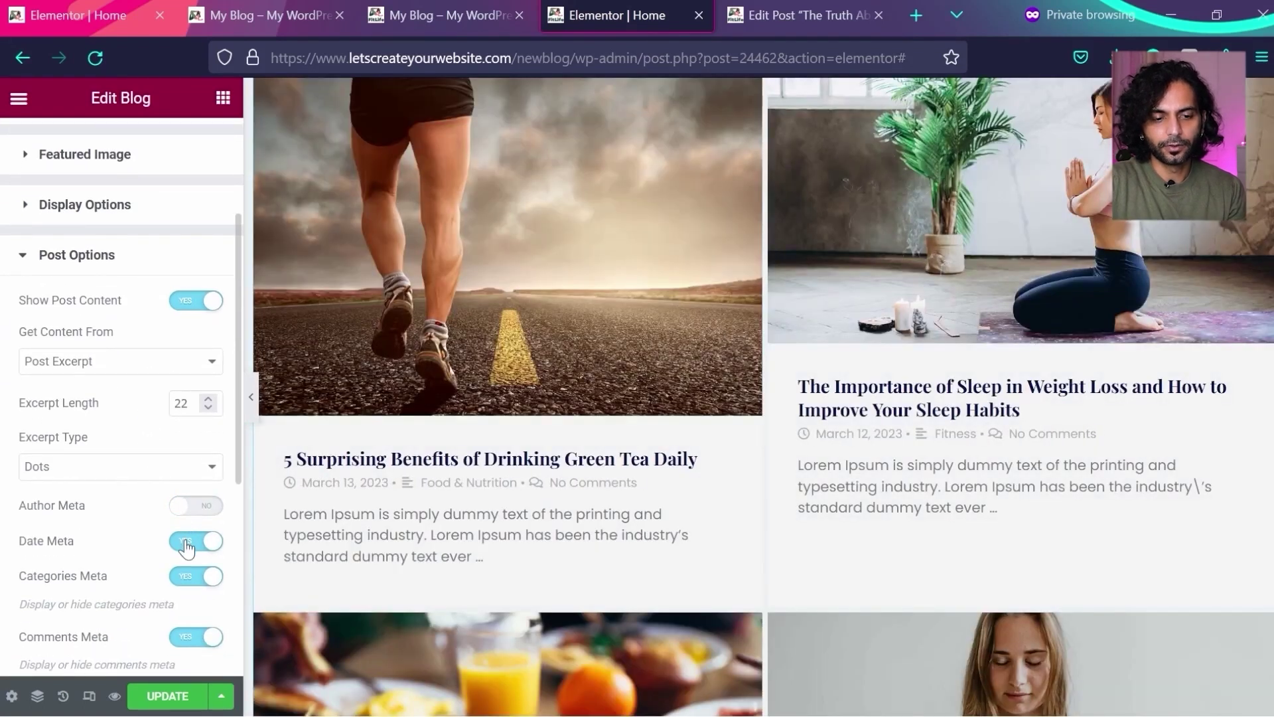
{"action": "left_click", "coordinate": [186, 544]}
{"action": "scroll", "coordinate": [186, 546], "scroll_direction": "down", "scroll_amount": 2}
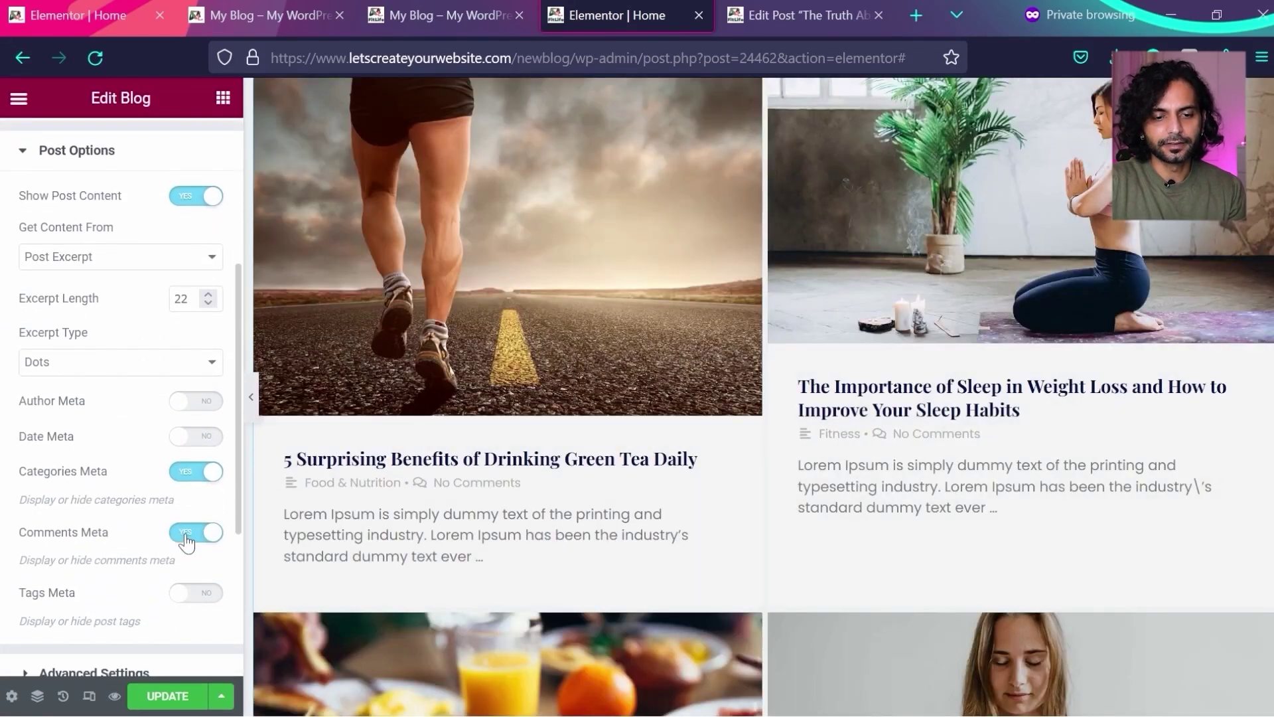
{"action": "left_click", "coordinate": [189, 539]}
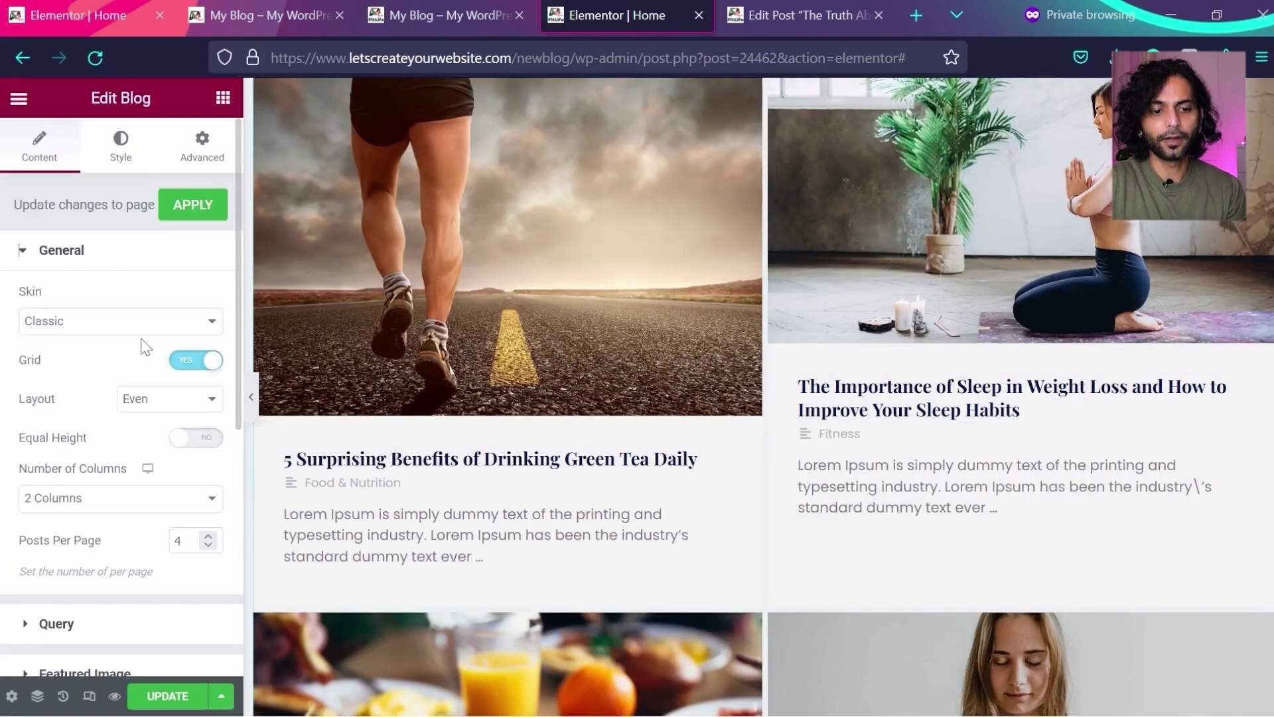
- Set the new grid to 4 columns with 202 px tall featured images
{"action": "scroll", "coordinate": [142, 345], "scroll_direction": "down", "scroll_amount": 2}
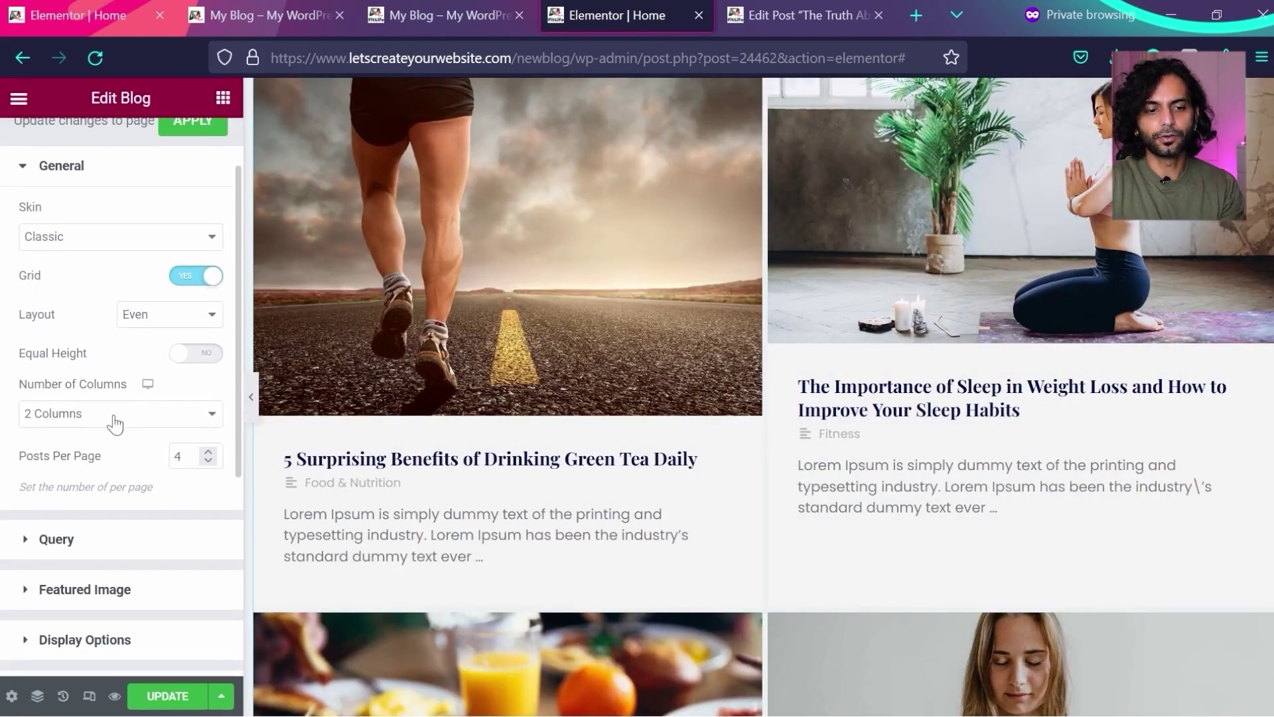
{"action": "left_click", "coordinate": [93, 520]}
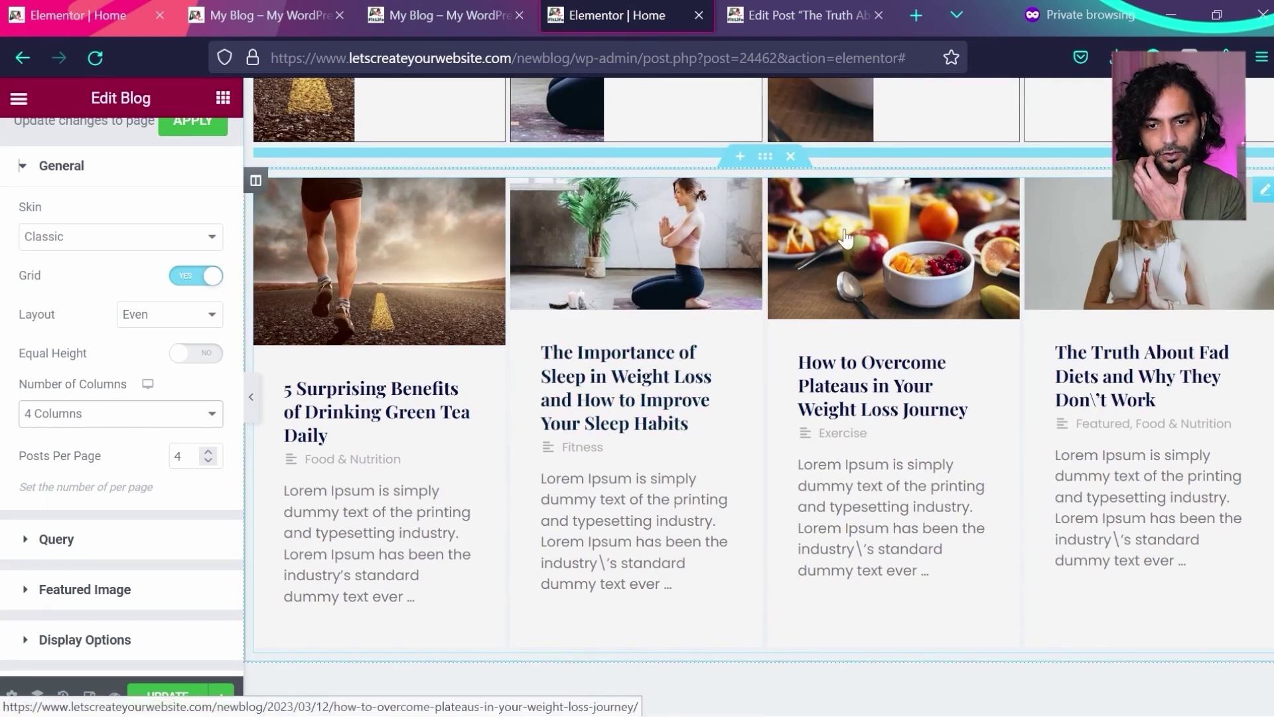
{"action": "scroll", "coordinate": [92, 312], "scroll_direction": "down", "scroll_amount": 6}
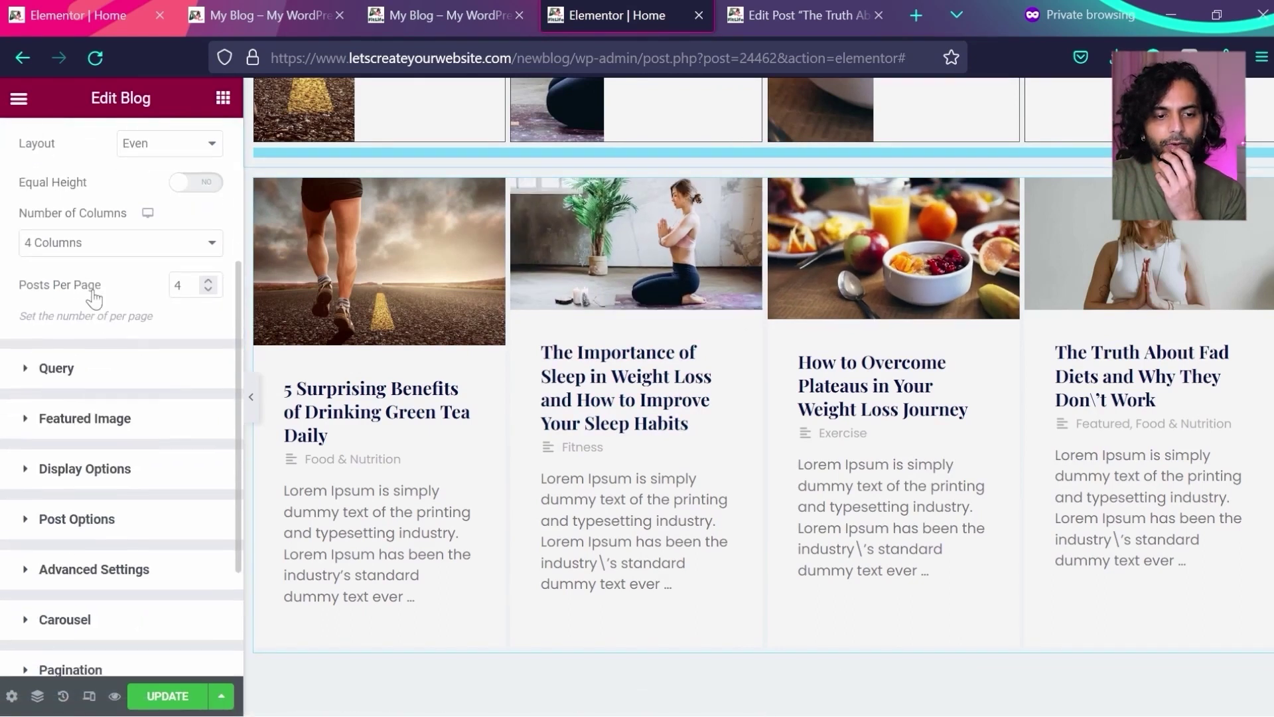
{"action": "left_click", "coordinate": [86, 337]}
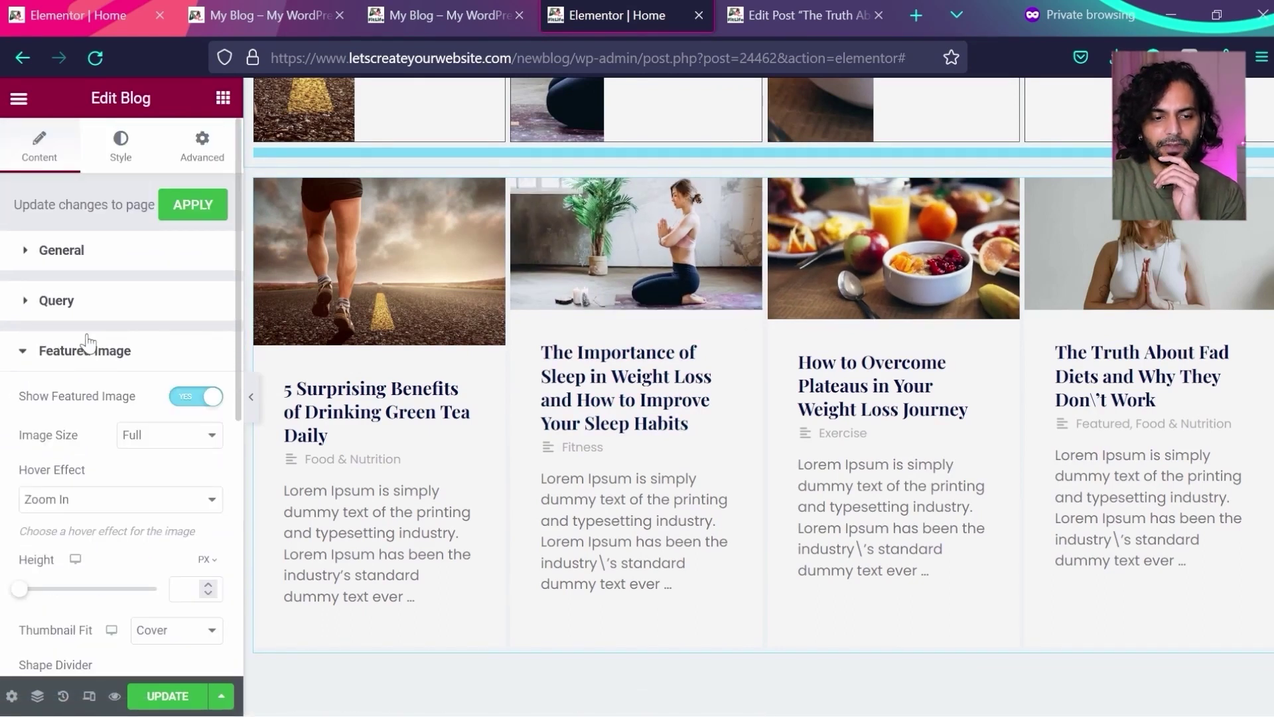
{"action": "scroll", "coordinate": [98, 416], "scroll_direction": "down", "scroll_amount": 2}
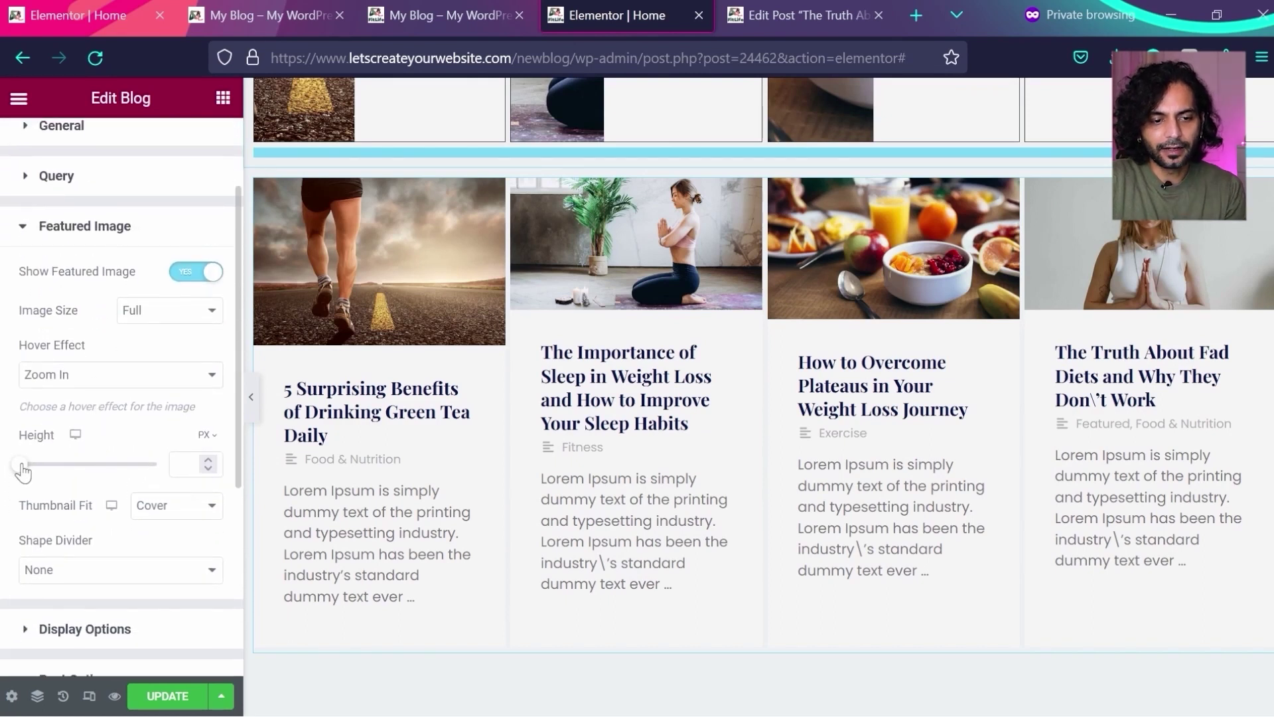
{"action": "left_click_drag", "start_coordinate": [38, 466], "coordinate": [69, 461]}
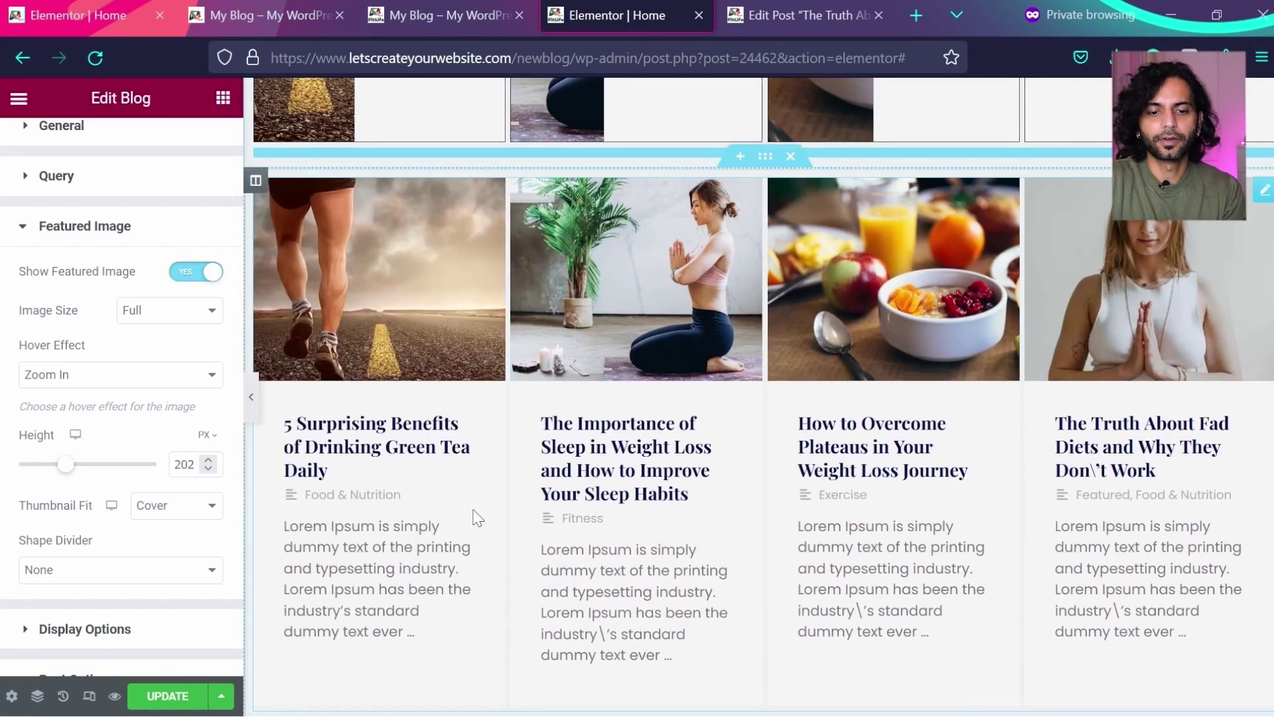
- Compare the new grid against the live blog page
{"action": "scroll", "coordinate": [474, 515], "scroll_direction": "down", "scroll_amount": 2}
{"action": "scroll", "coordinate": [474, 514], "scroll_direction": "up", "scroll_amount": 2}
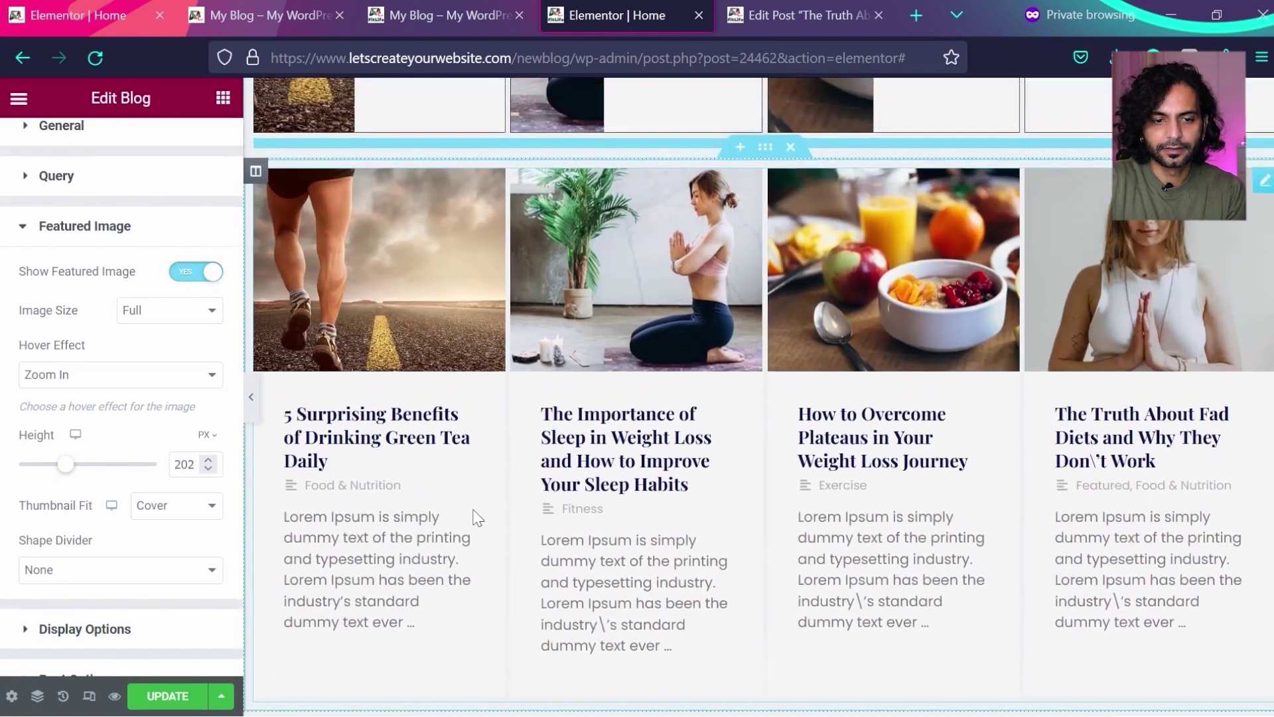
{"action": "key", "text": "ctrl+Tab"}
{"action": "scroll", "coordinate": [474, 514], "scroll_direction": "down", "scroll_amount": 1}
{"action": "scroll", "coordinate": [474, 515], "scroll_direction": "up", "scroll_amount": 2}
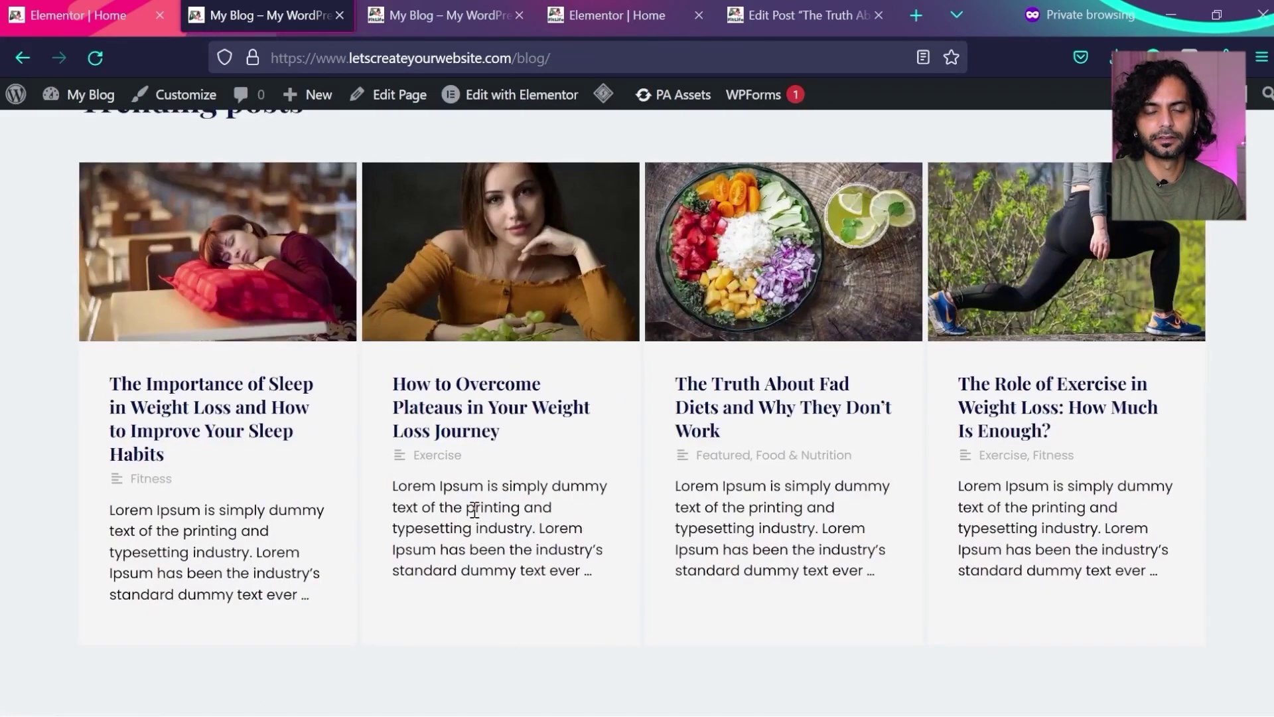
{"action": "key", "text": "ctrl+Tab"}
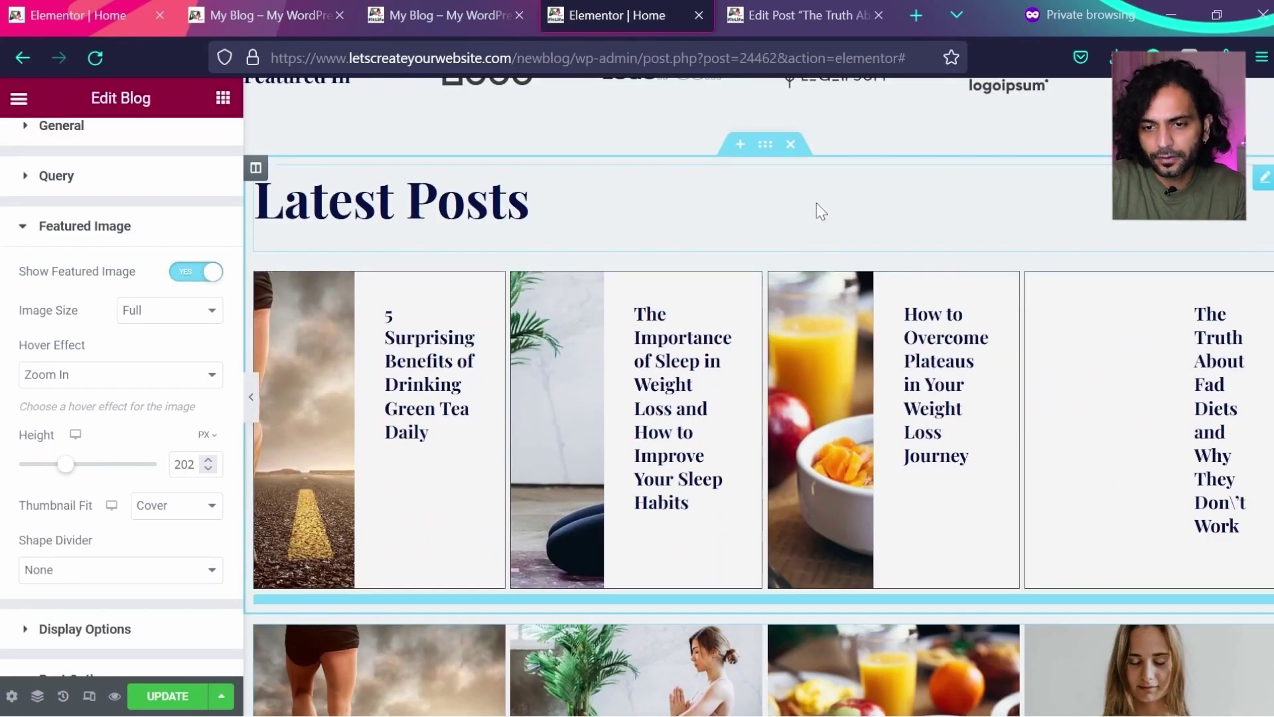
- Copy the Latest Posts Dual Heading and paste it into the new section
{"action": "right_click", "coordinate": [1264, 179]}
{"action": "left_click", "coordinate": [1191, 258]}
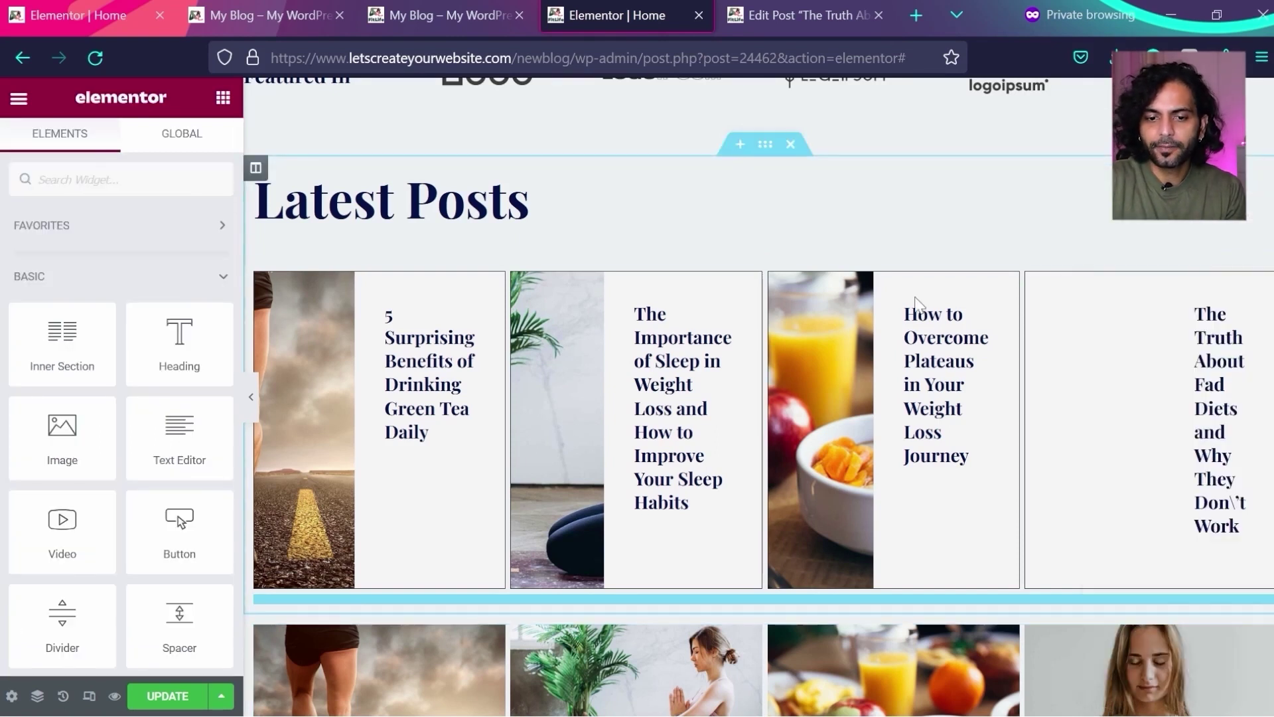
{"action": "scroll", "coordinate": [717, 365], "scroll_direction": "down", "scroll_amount": 3}
{"action": "left_click", "coordinate": [695, 425]}
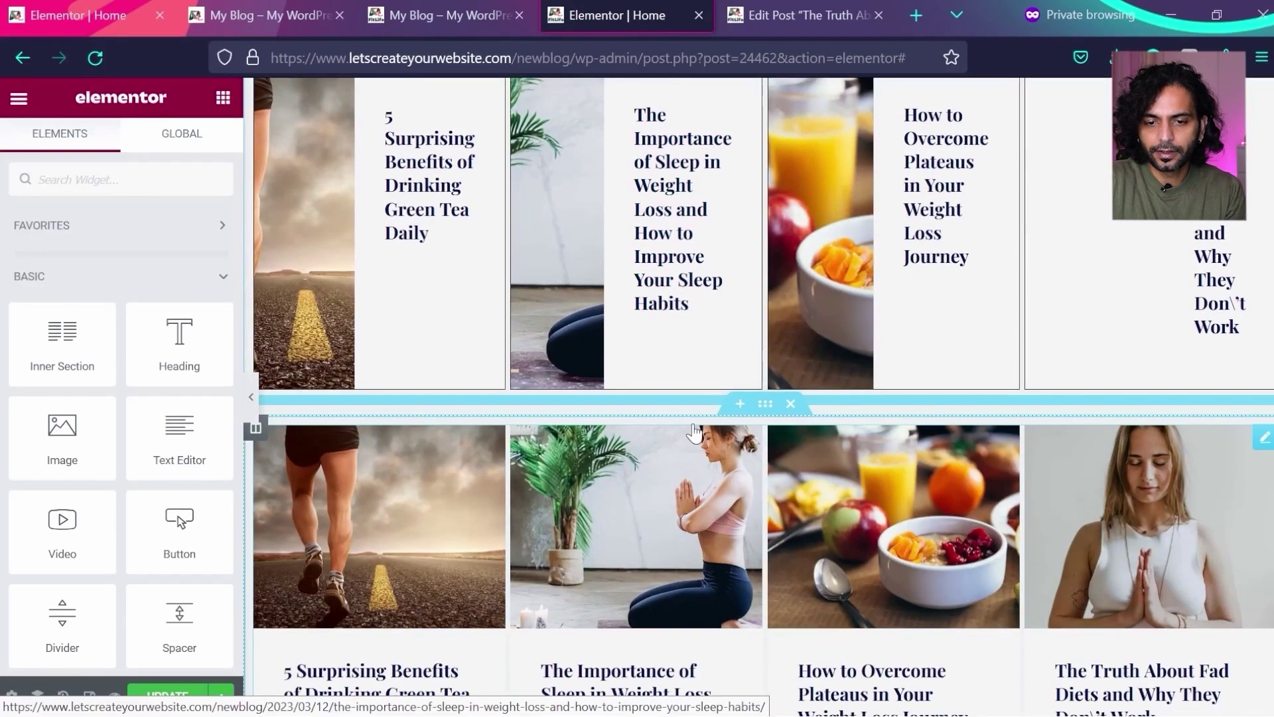
{"action": "right_click", "coordinate": [695, 432]}
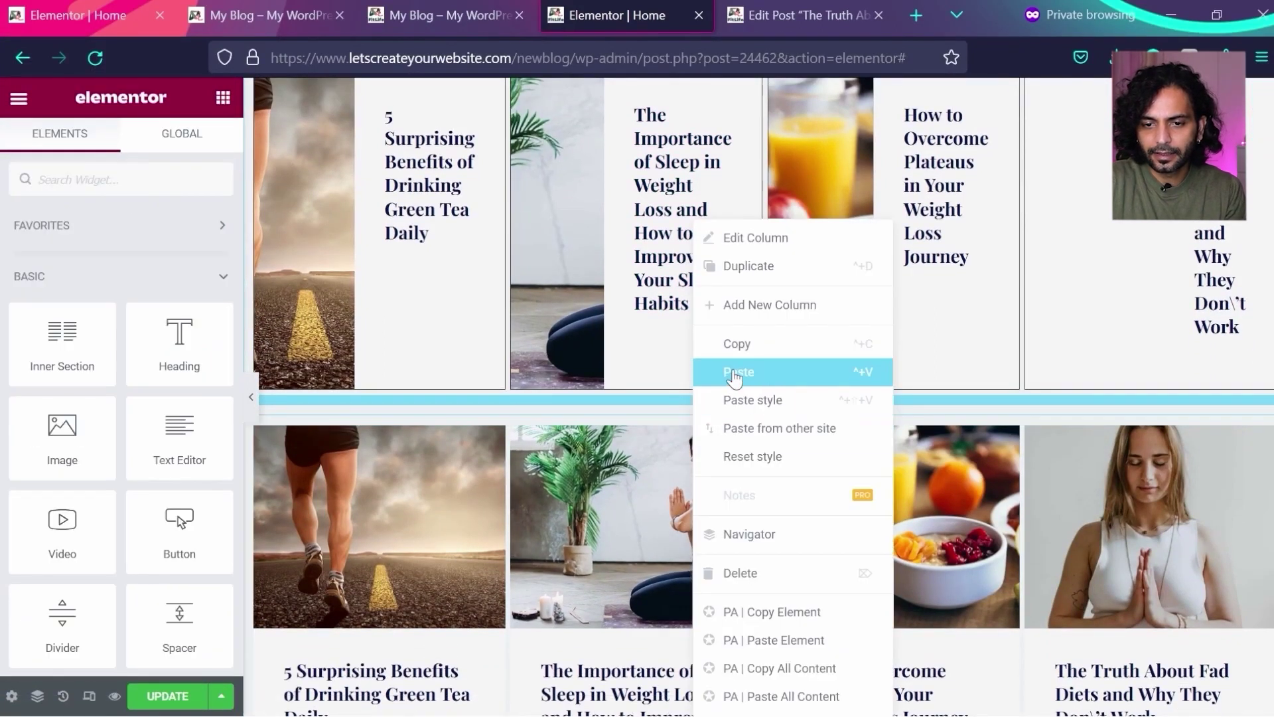
{"action": "left_click", "coordinate": [739, 371]}
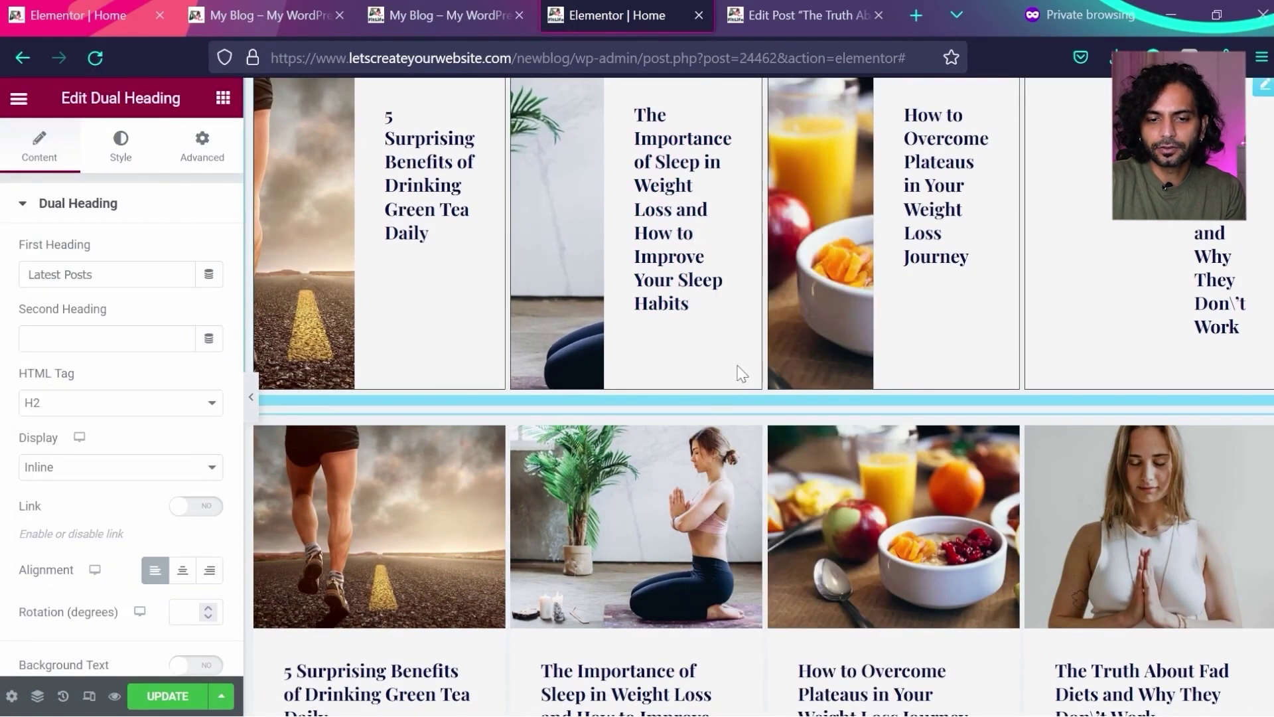
- Move the pasted heading above the new post grid
{"action": "scroll", "coordinate": [682, 414], "scroll_direction": "down", "scroll_amount": 5}
{"action": "scroll", "coordinate": [682, 414], "scroll_direction": "down", "scroll_amount": 2}
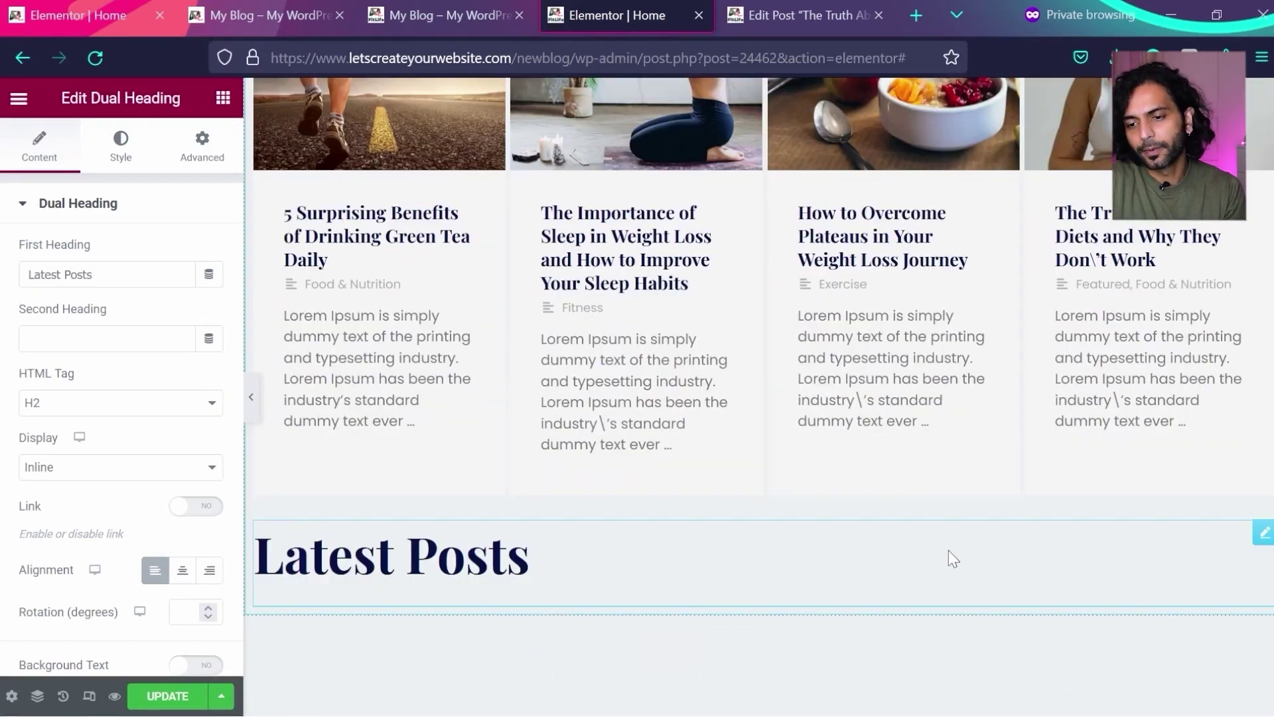
{"action": "scroll", "coordinate": [949, 550], "scroll_direction": "up", "scroll_amount": 2}
{"action": "left_click_drag", "start_coordinate": [1261, 678], "coordinate": [788, 136]}
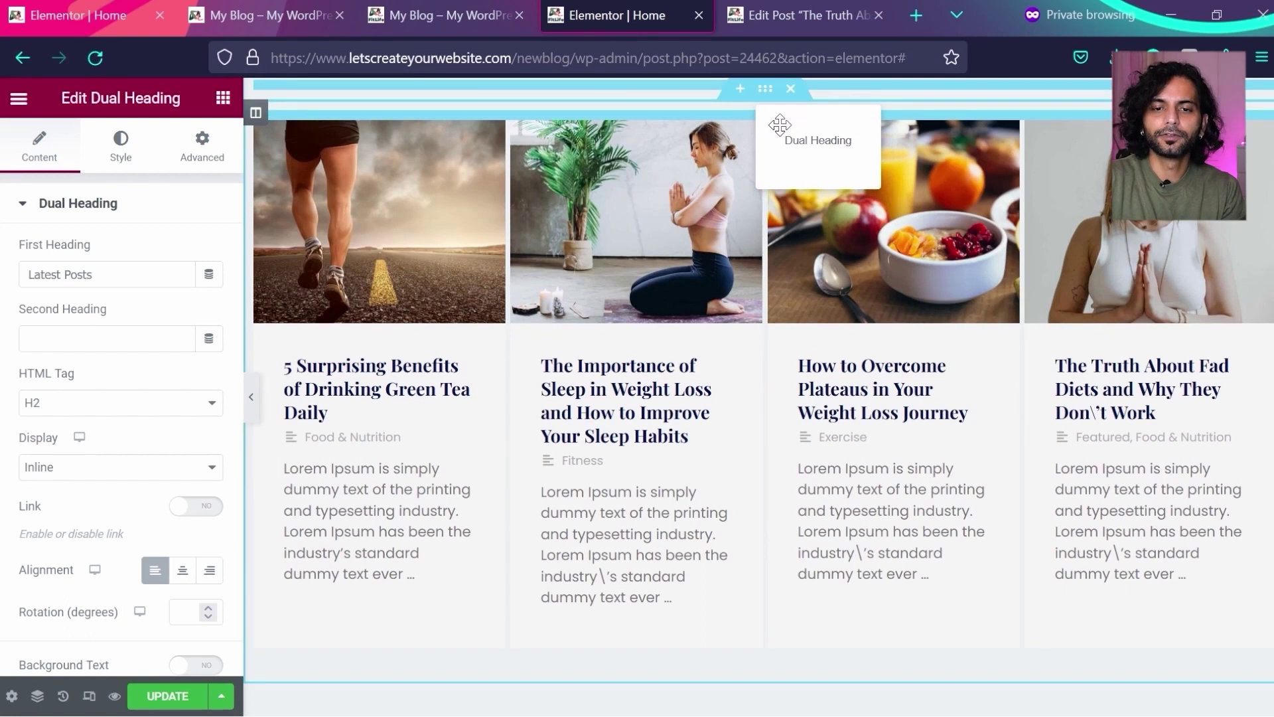
{"action": "left_click_drag", "start_coordinate": [779, 124], "coordinate": [780, 126]}
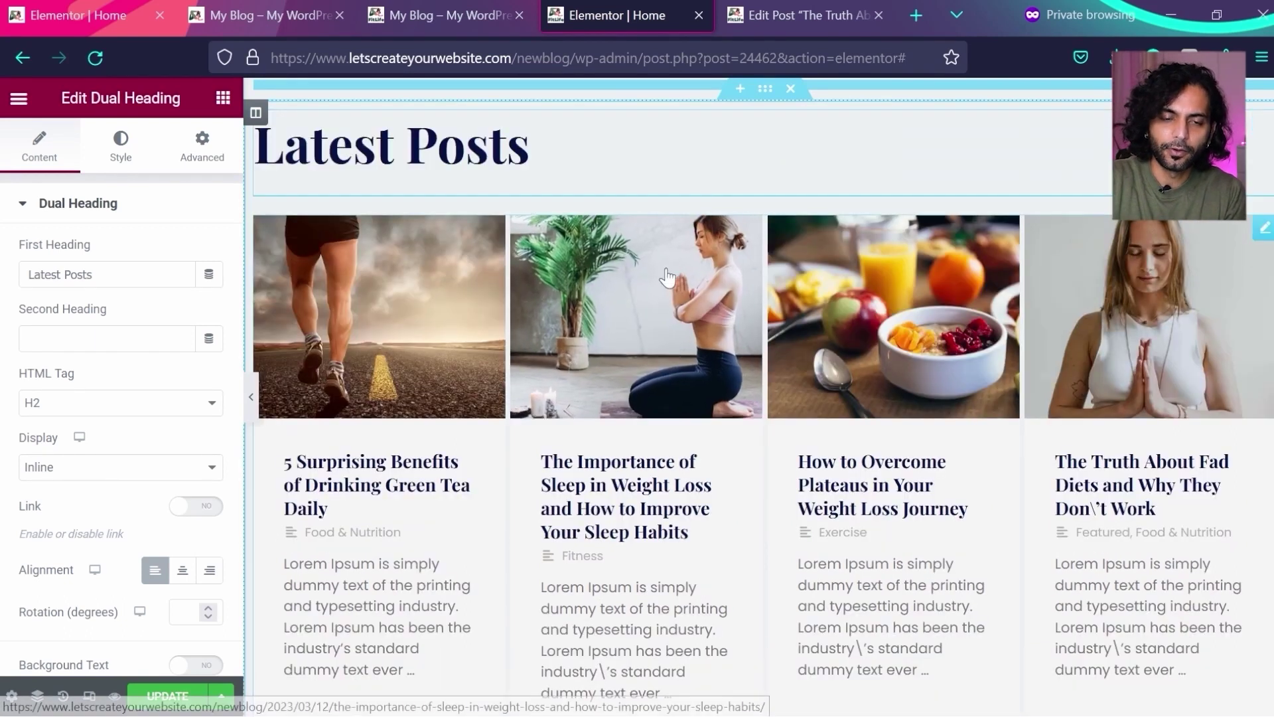
{"action": "scroll", "coordinate": [669, 276], "scroll_direction": "up", "scroll_amount": 2}
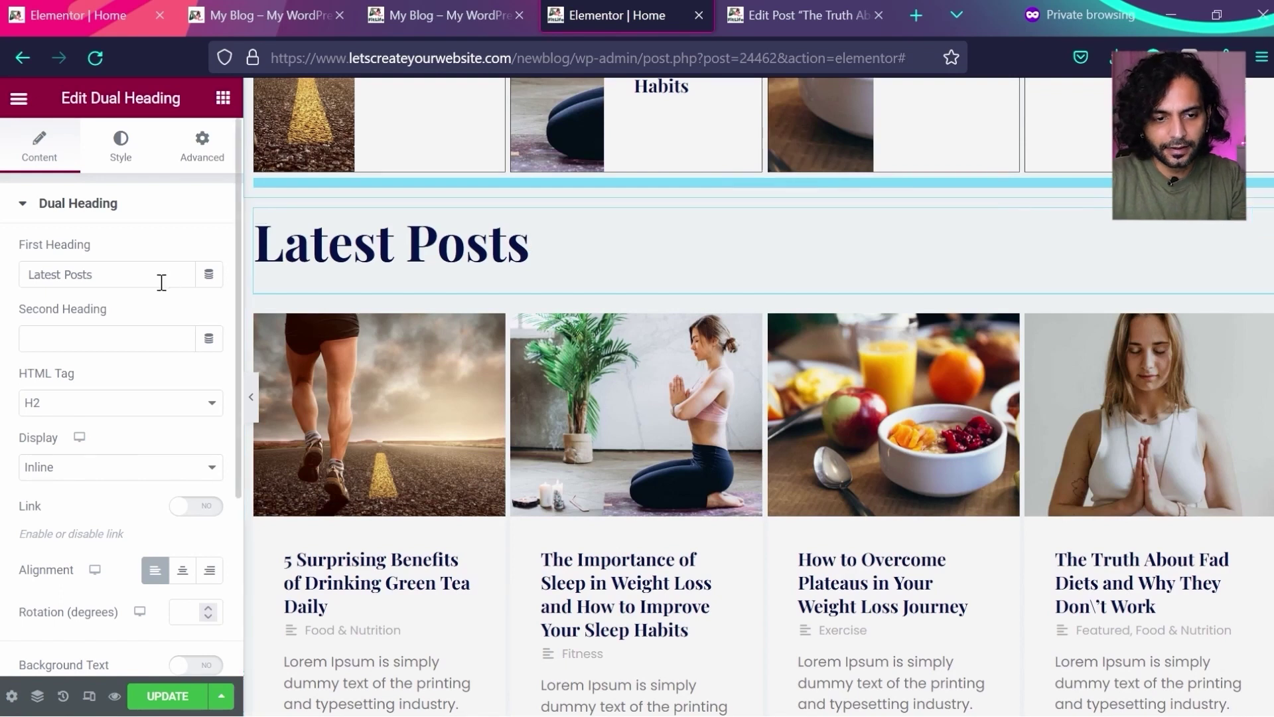
- Rename the heading to 'Trending Posts', save, and open the page preview
{"action": "left_click_drag", "start_coordinate": [148, 277], "coordinate": [1, 282]}
{"action": "type", "text": "Trending"}
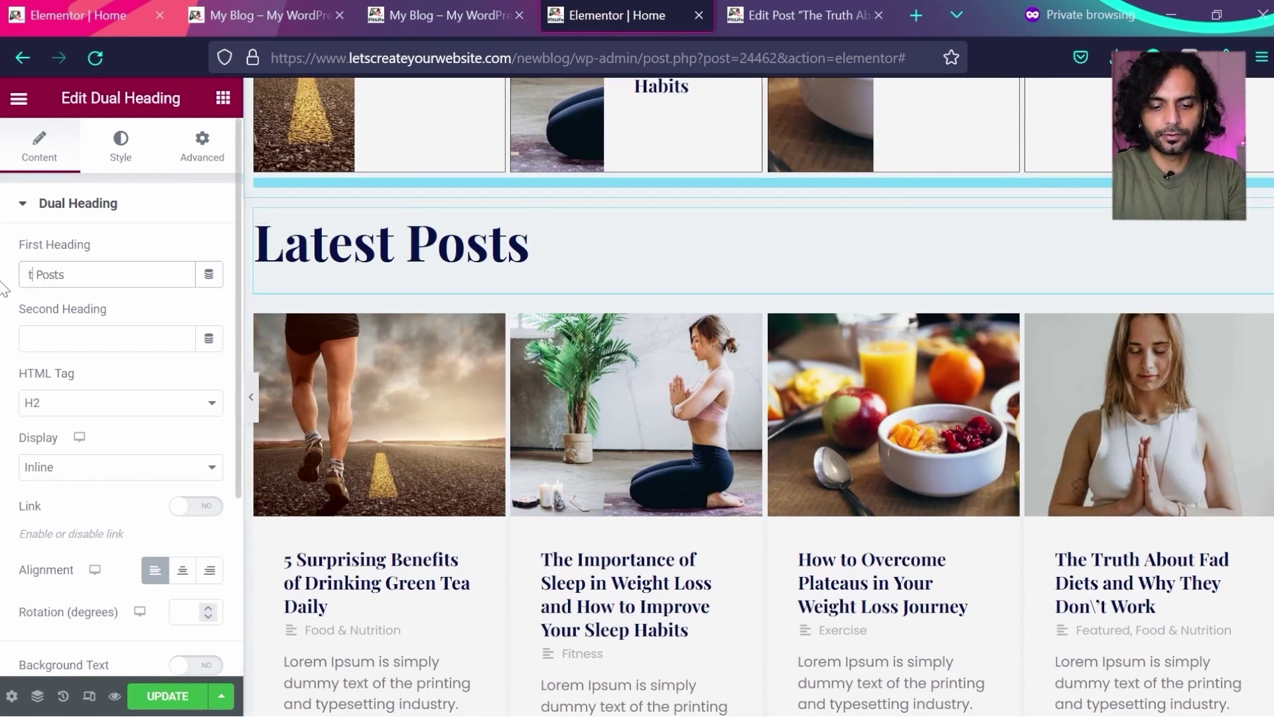
{"action": "scroll", "coordinate": [486, 432], "scroll_direction": "down", "scroll_amount": 4}
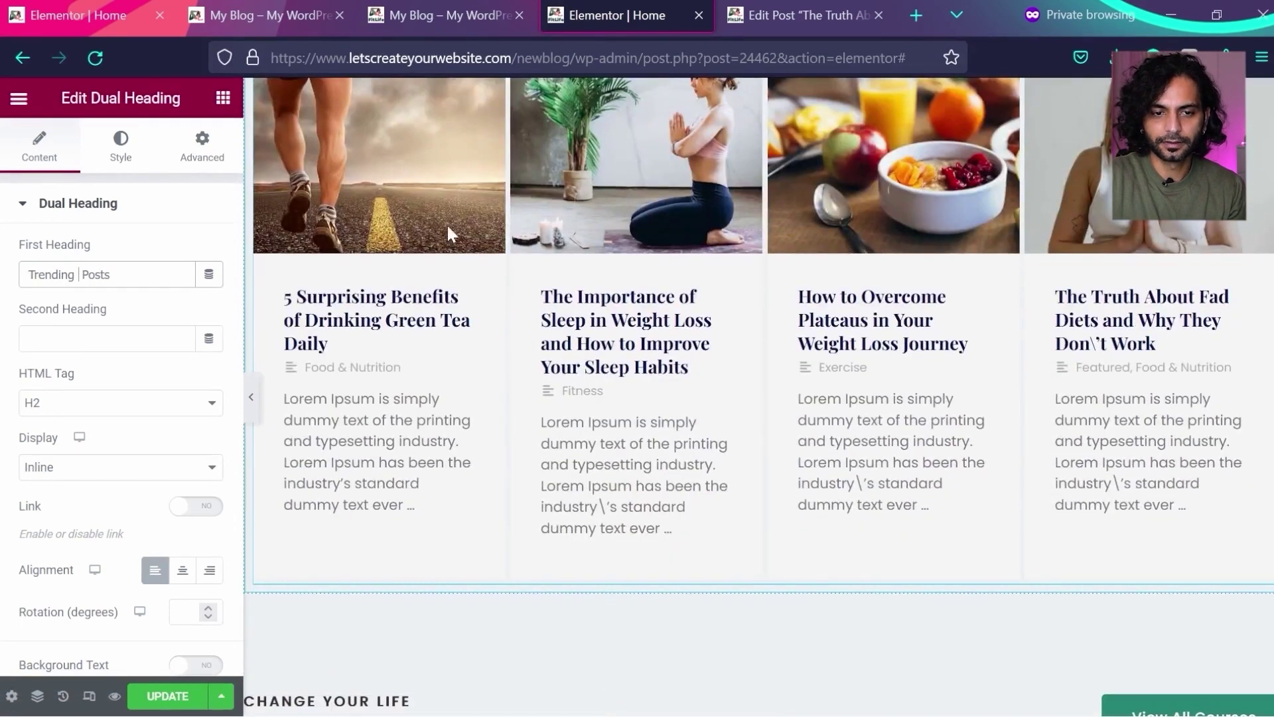
{"action": "left_click", "coordinate": [167, 697]}
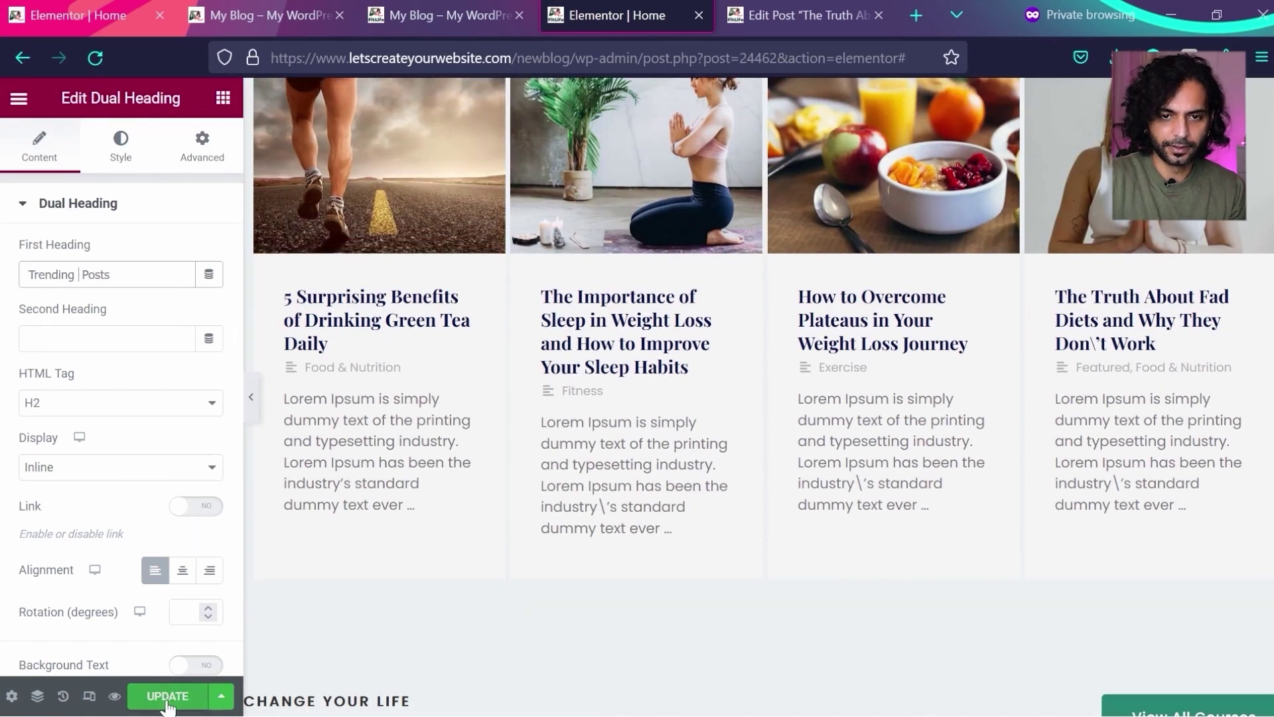
{"action": "left_click", "coordinate": [444, 14]}
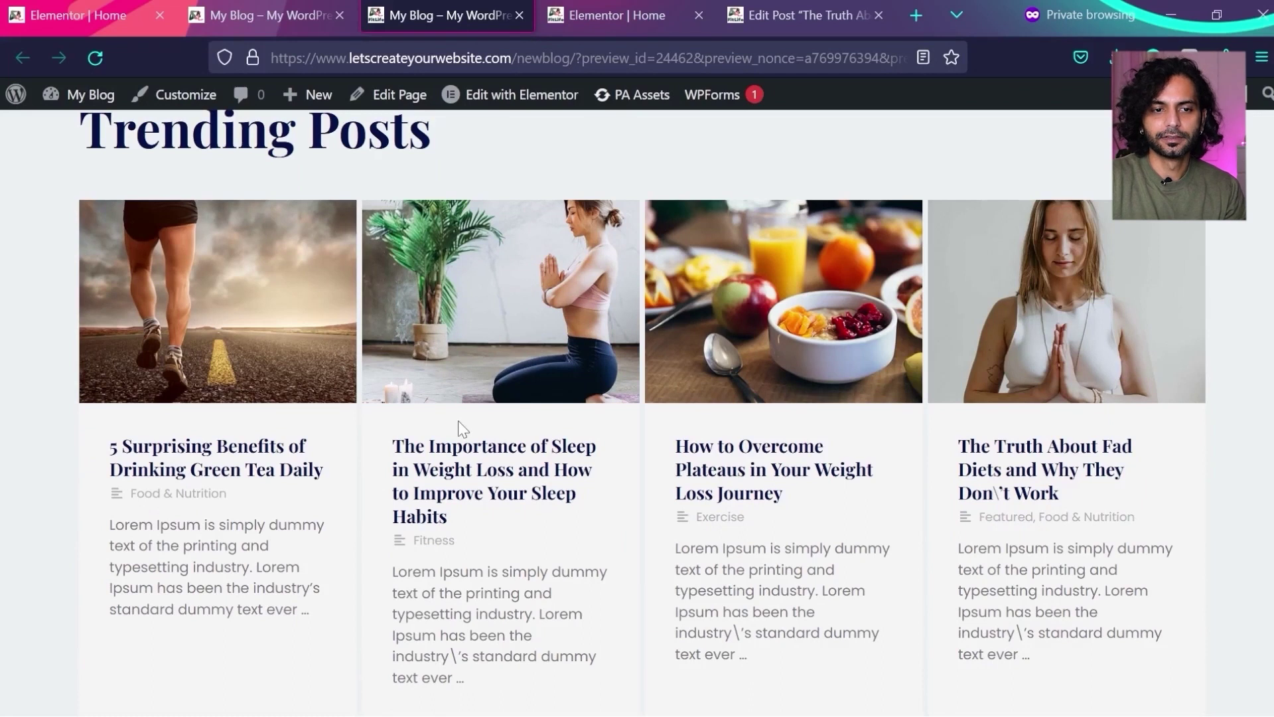
- Compare the live blog's Trending sections with the homepage preview, then go back to Elementor
{"action": "left_click", "coordinate": [266, 8]}
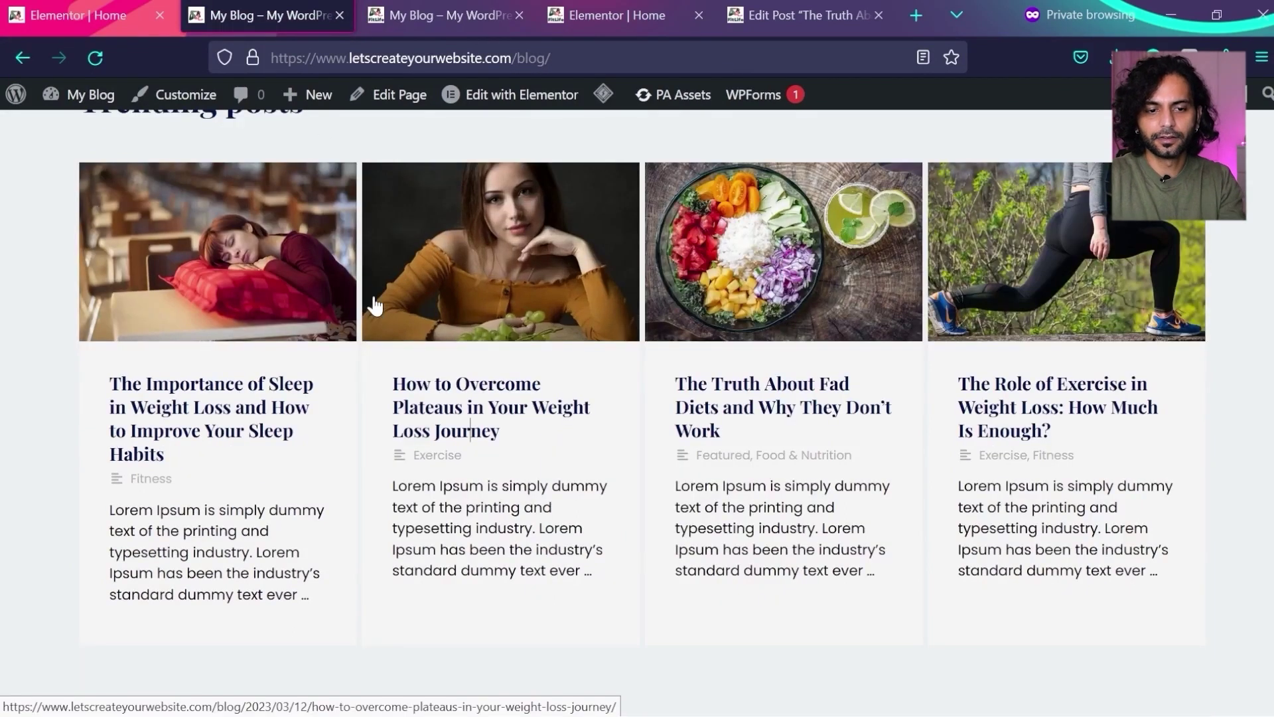
{"action": "key", "text": "ctrl+Tab"}
{"action": "key", "text": "ctrl+shift+Tab"}
{"action": "key", "text": "ctrl+Tab"}
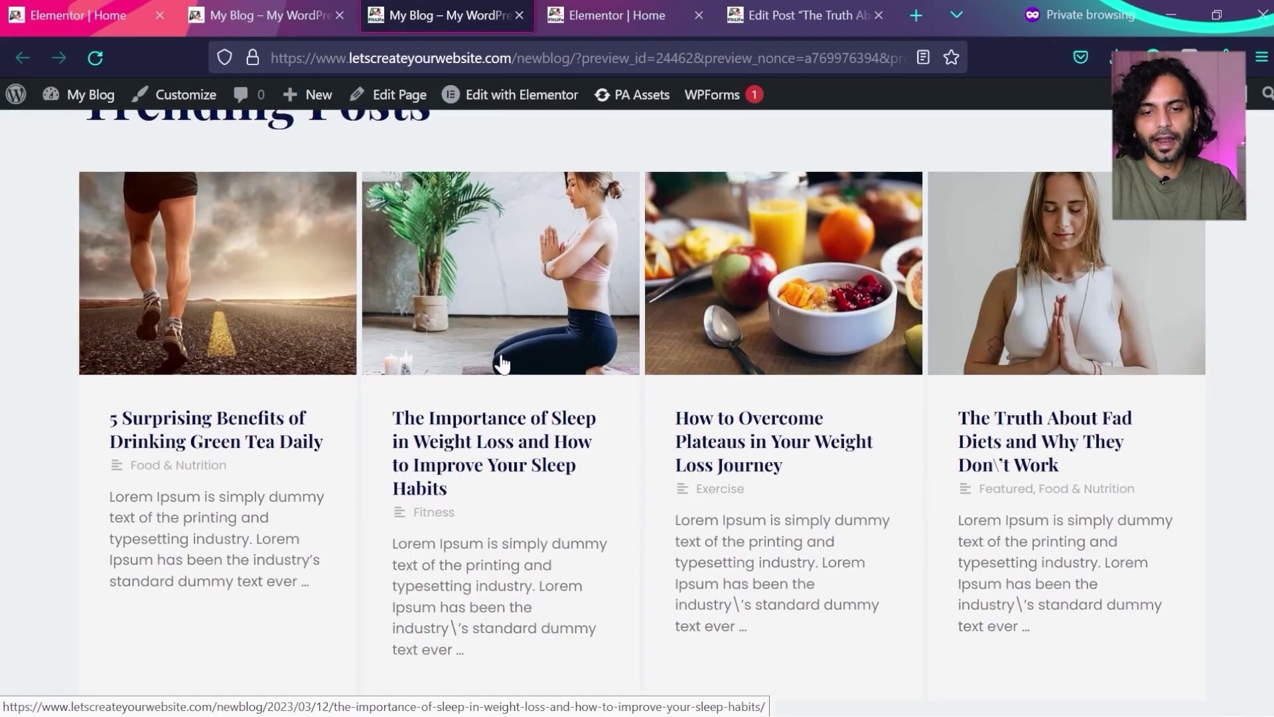
{"action": "scroll", "coordinate": [500, 363], "scroll_direction": "down", "scroll_amount": 1}
{"action": "key", "text": "ctrl+shift+Tab"}
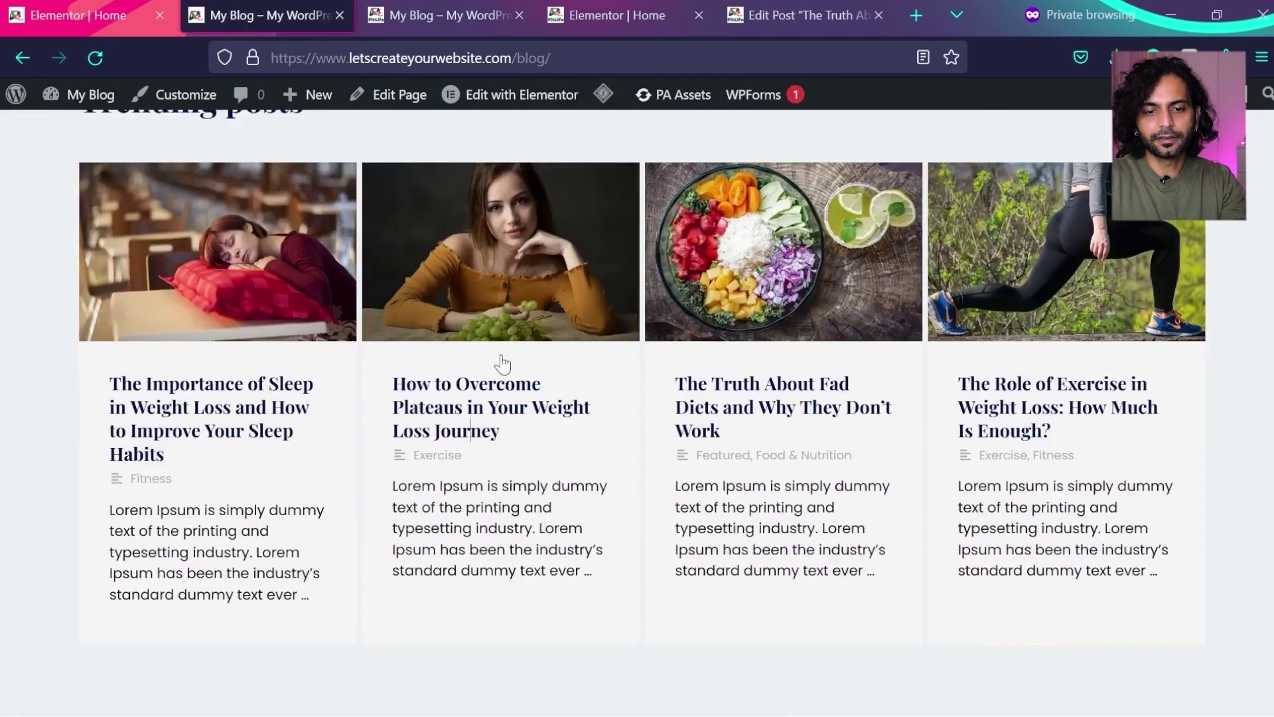
{"action": "scroll", "coordinate": [502, 364], "scroll_direction": "down", "scroll_amount": 1}
{"action": "key", "text": "ctrl+Tab"}
{"action": "key", "text": "ctrl+shift+Tab"}
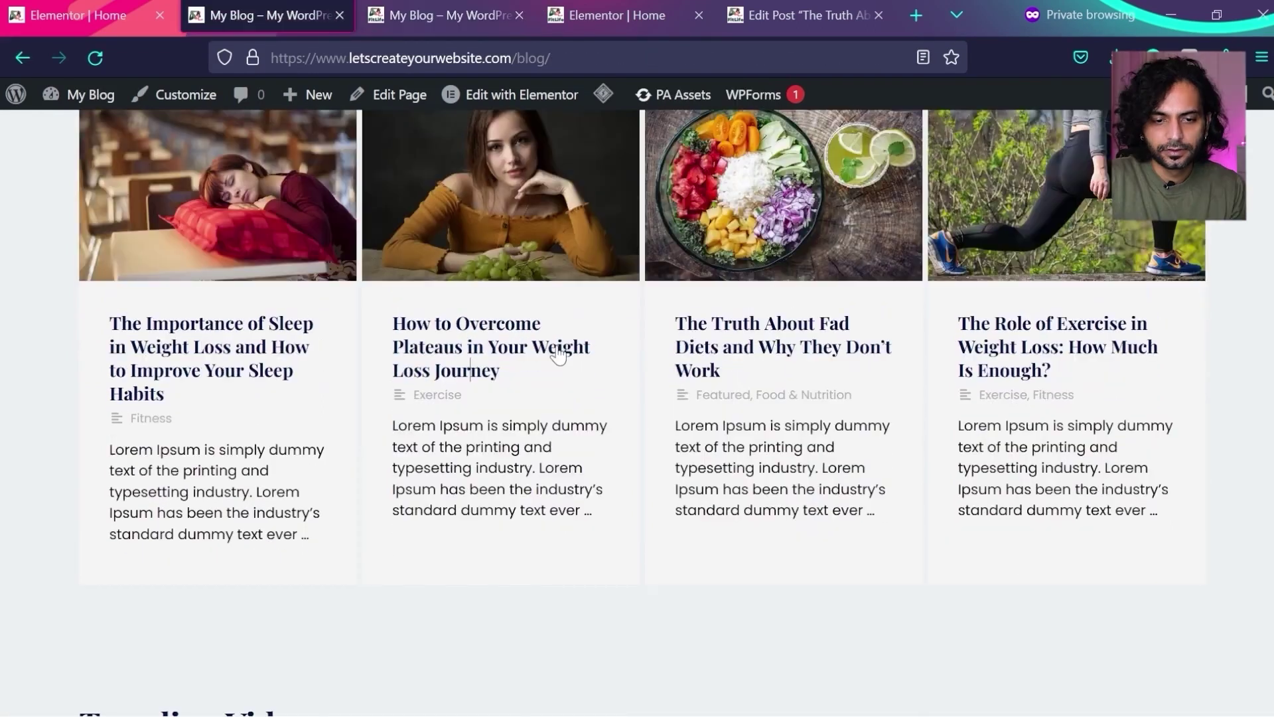
{"action": "scroll", "coordinate": [557, 355], "scroll_direction": "down", "scroll_amount": 8}
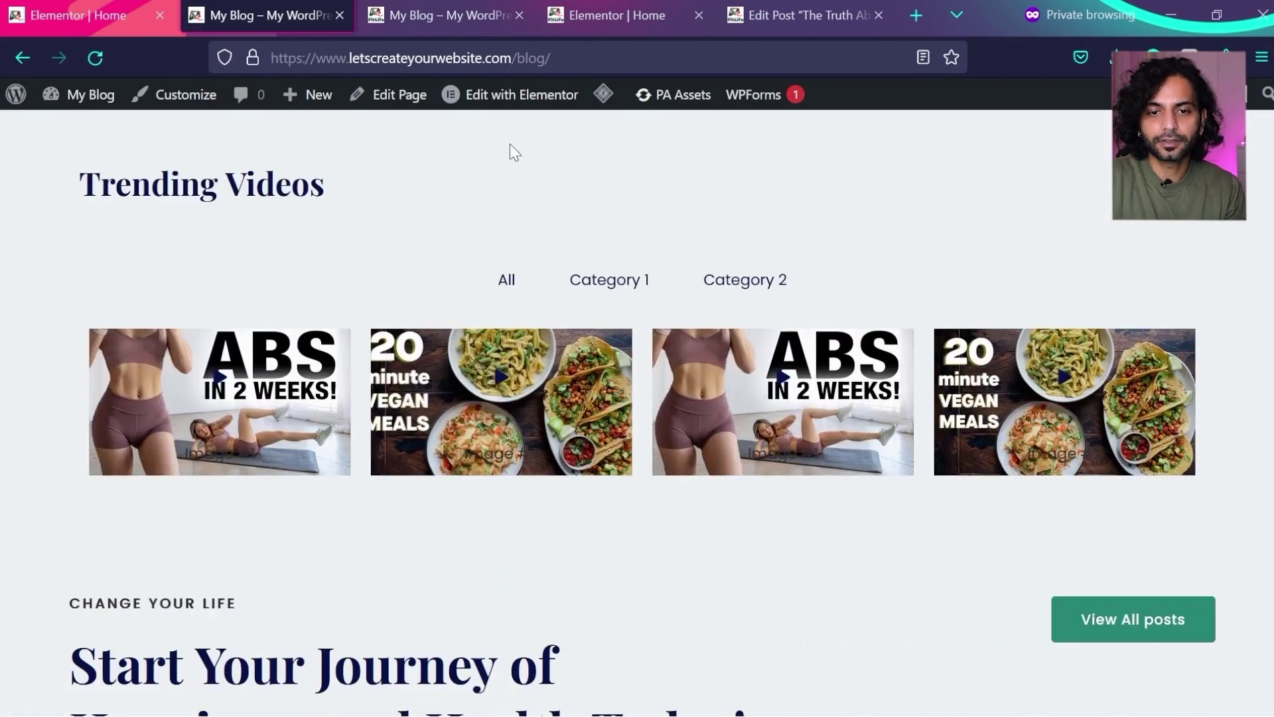
{"action": "left_click", "coordinate": [617, 5]}
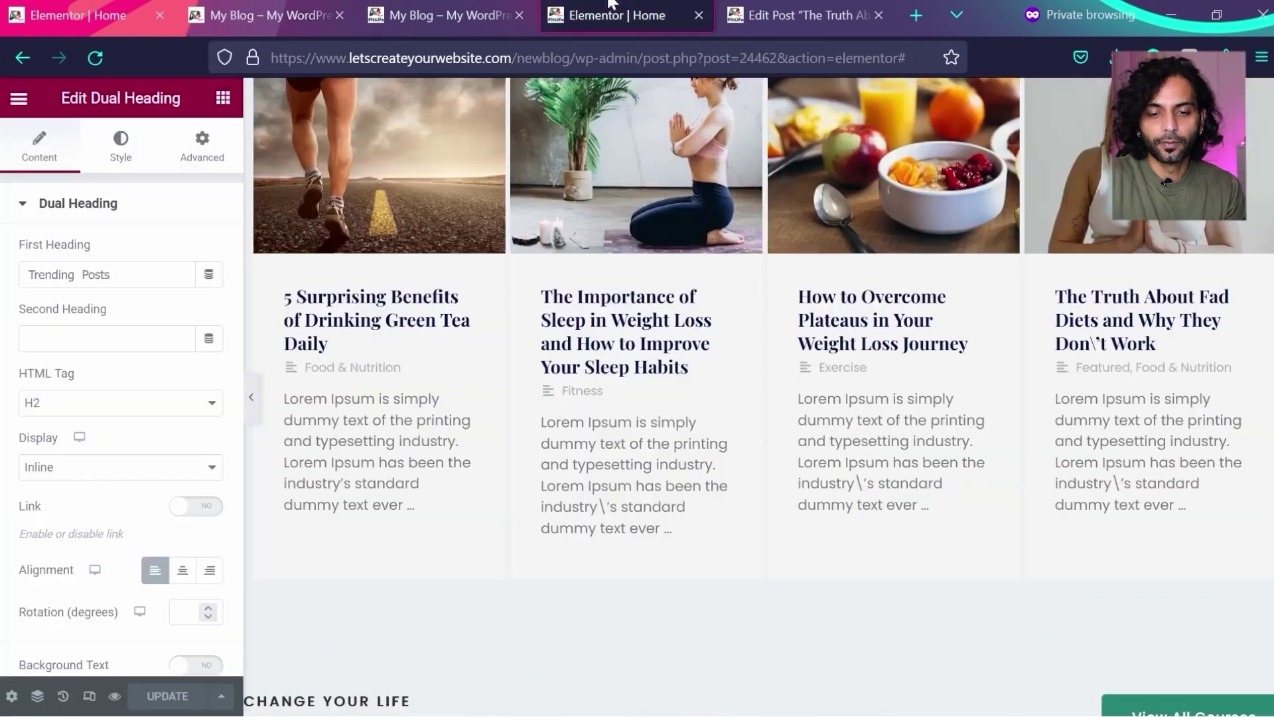
{"action": "scroll", "coordinate": [447, 447], "scroll_direction": "down", "scroll_amount": 3}
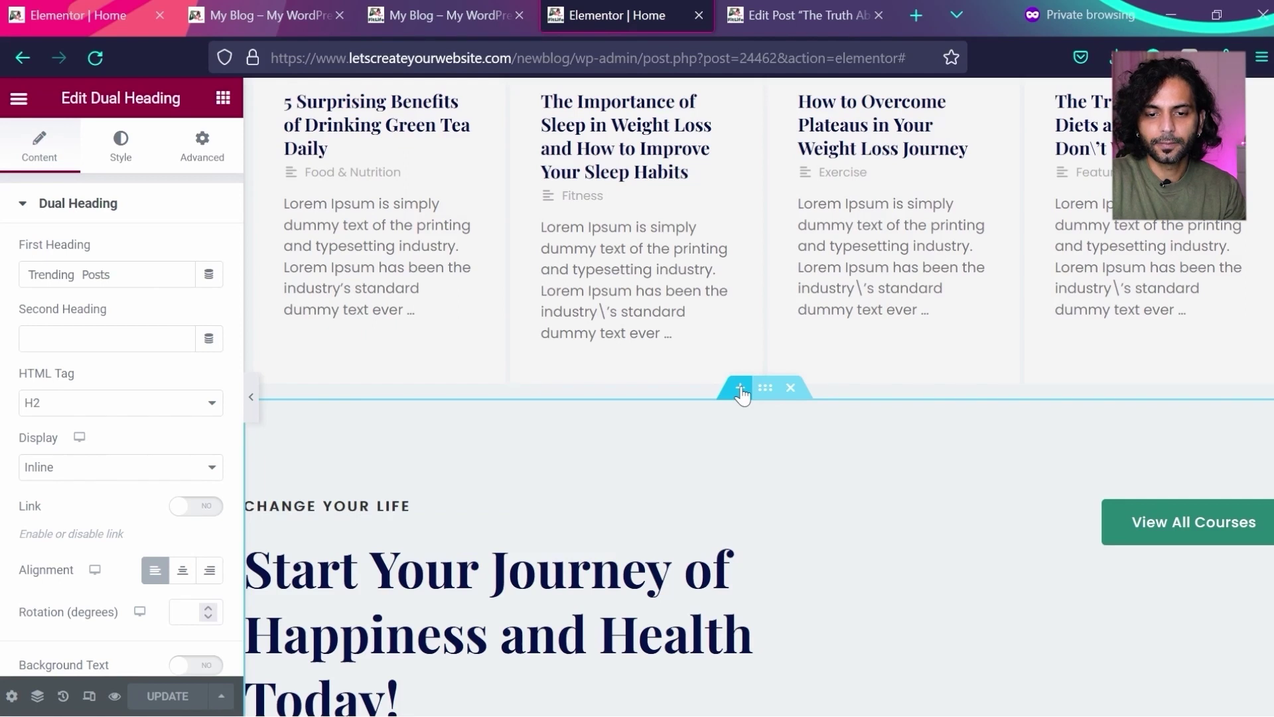
- Add a single-column section below Trending Posts and drop a Media Grid widget into it
{"action": "left_click", "coordinate": [740, 389]}
{"action": "left_click", "coordinate": [744, 491]}
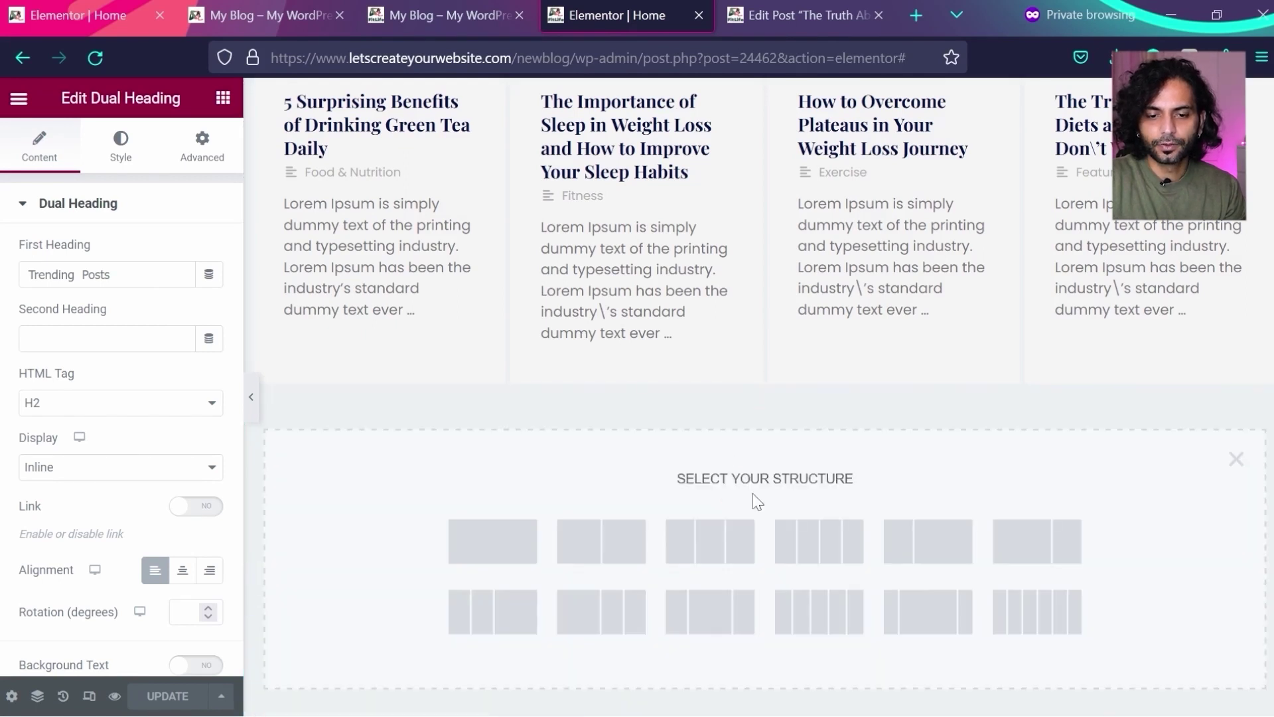
{"action": "left_click", "coordinate": [503, 553]}
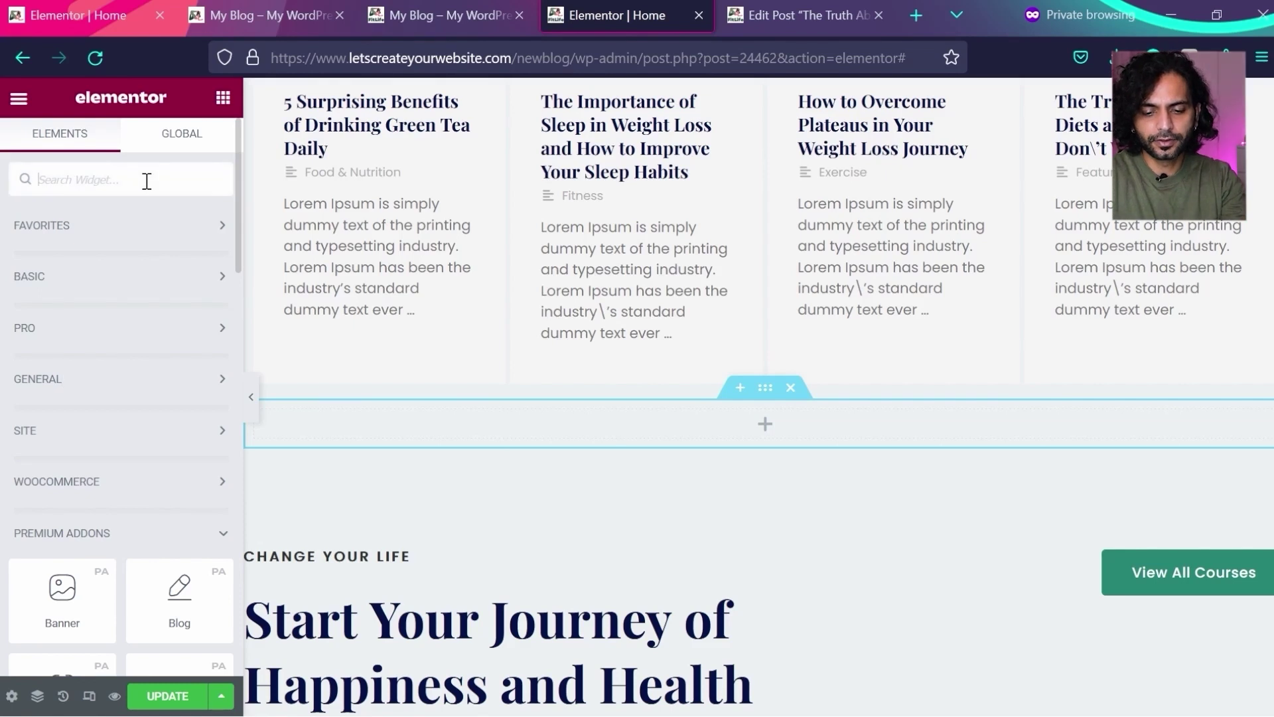
{"action": "type", "text": "media"}
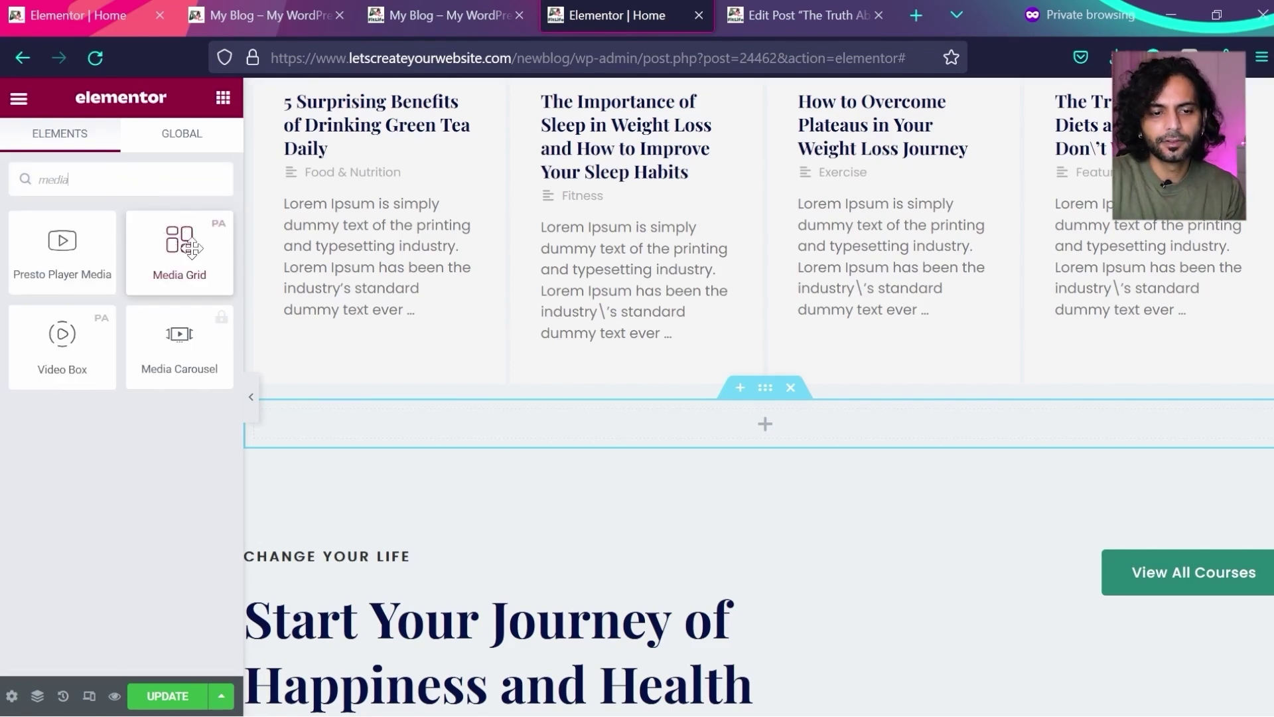
{"action": "left_click_drag", "start_coordinate": [191, 248], "coordinate": [766, 432]}
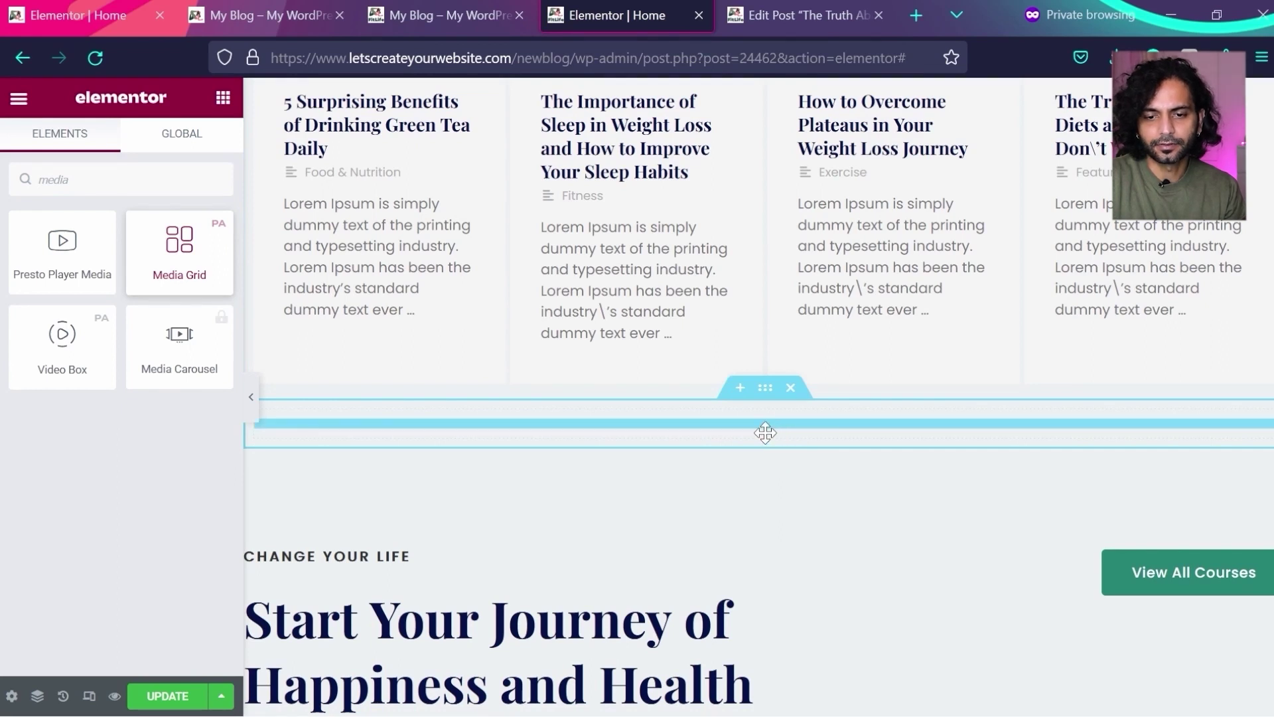
{"action": "left_click_drag", "start_coordinate": [170, 316], "coordinate": [481, 352]}
{"action": "left_click_drag", "start_coordinate": [750, 409], "coordinate": [775, 429]}
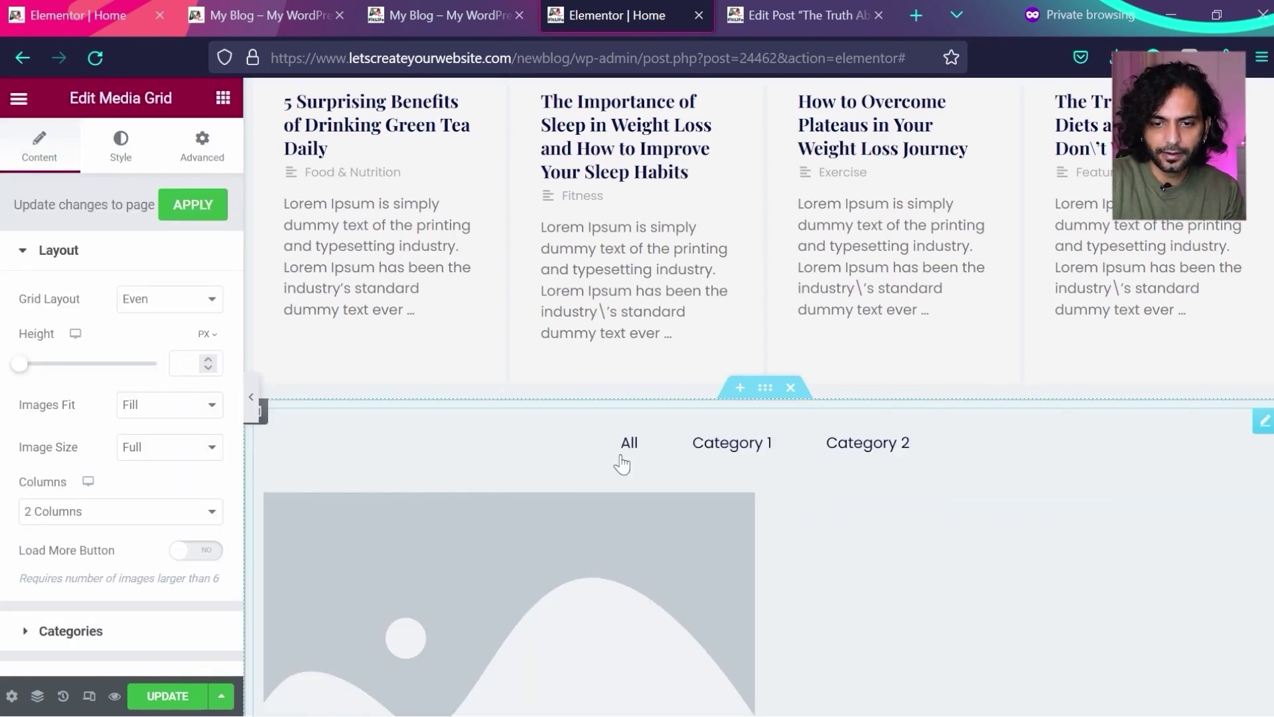
- Check the live blog's Trending Videos gallery, then return to the homepage editor
{"action": "scroll", "coordinate": [622, 464], "scroll_direction": "up", "scroll_amount": 3}
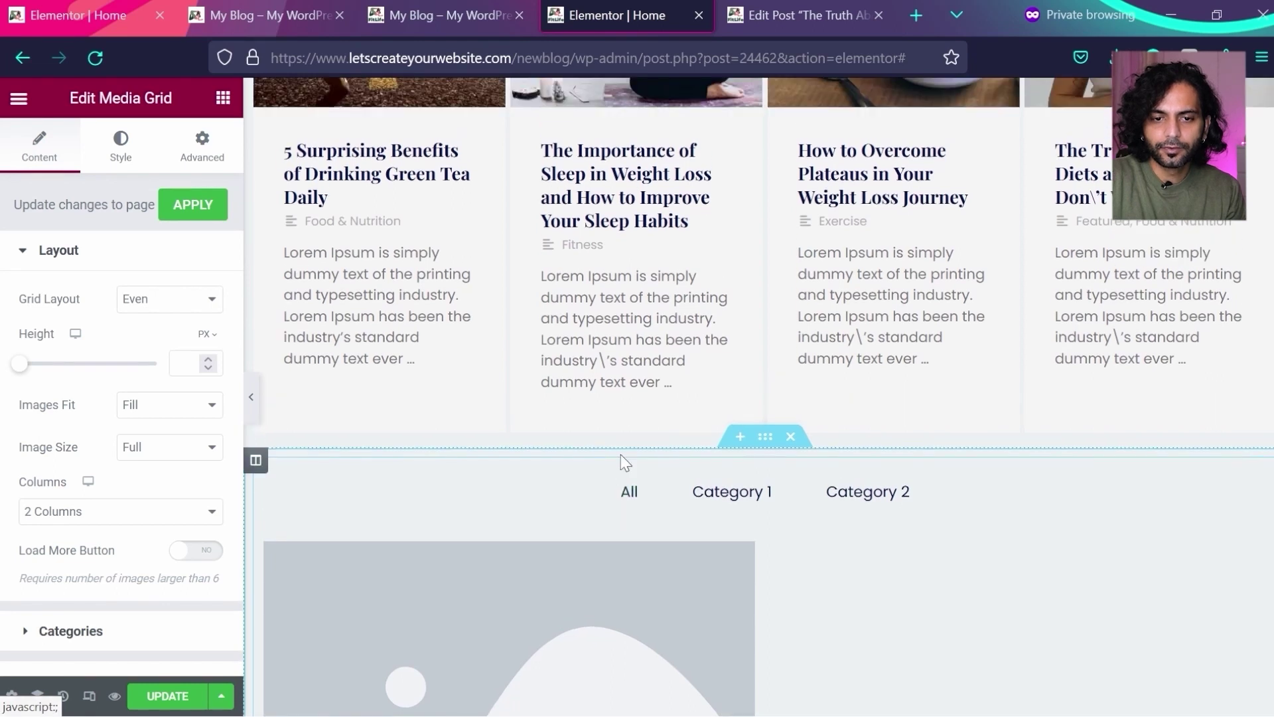
{"action": "scroll", "coordinate": [622, 456], "scroll_direction": "up", "scroll_amount": 5}
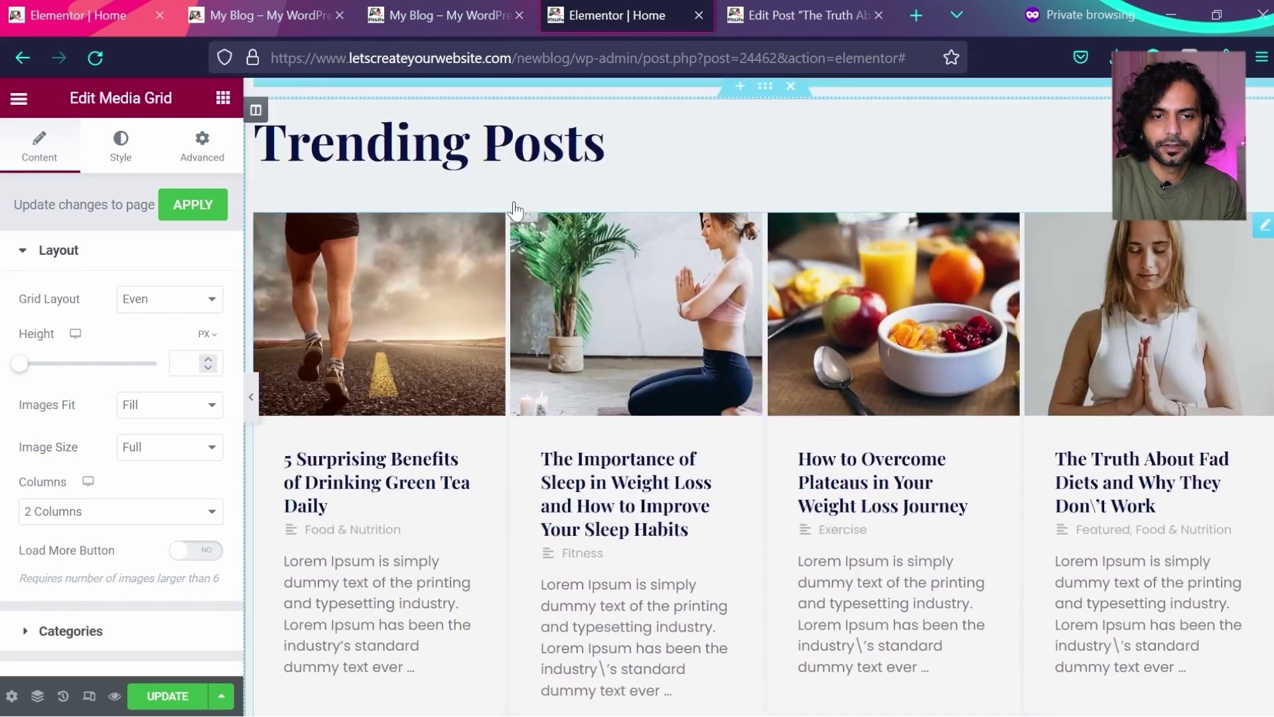
{"action": "left_click", "coordinate": [234, 10]}
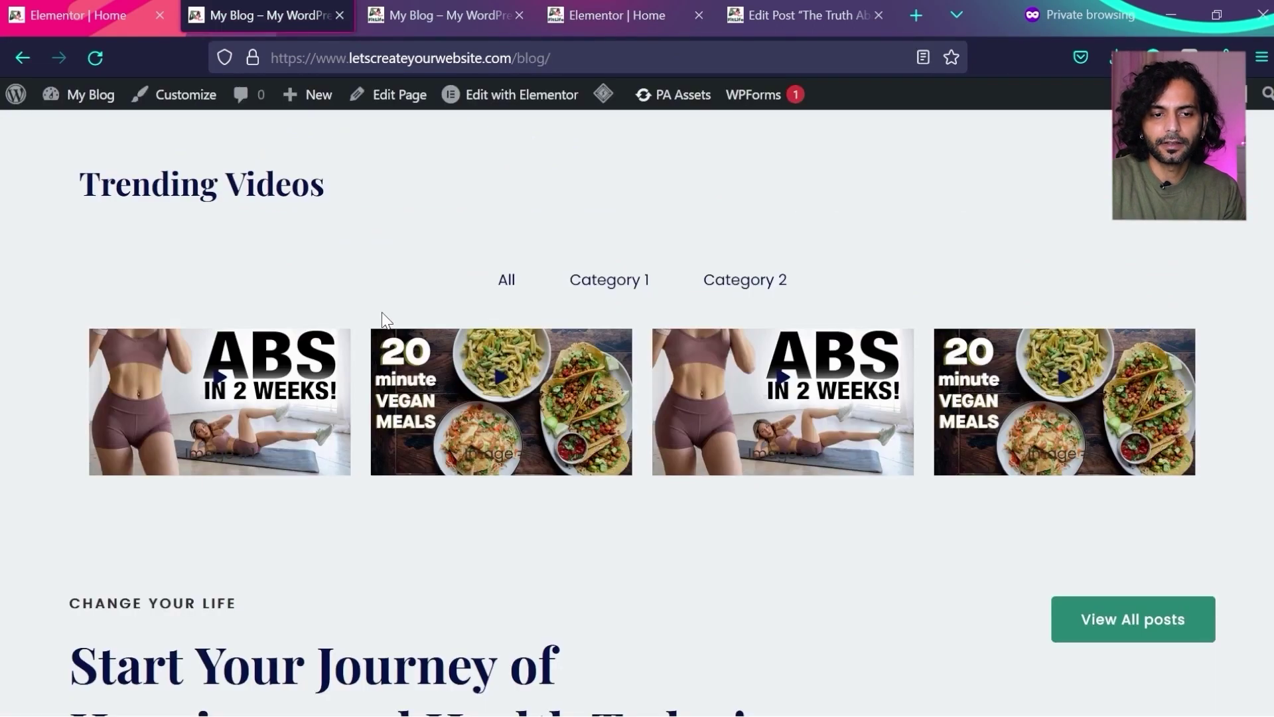
{"action": "scroll", "coordinate": [294, 224], "scroll_direction": "up", "scroll_amount": 5}
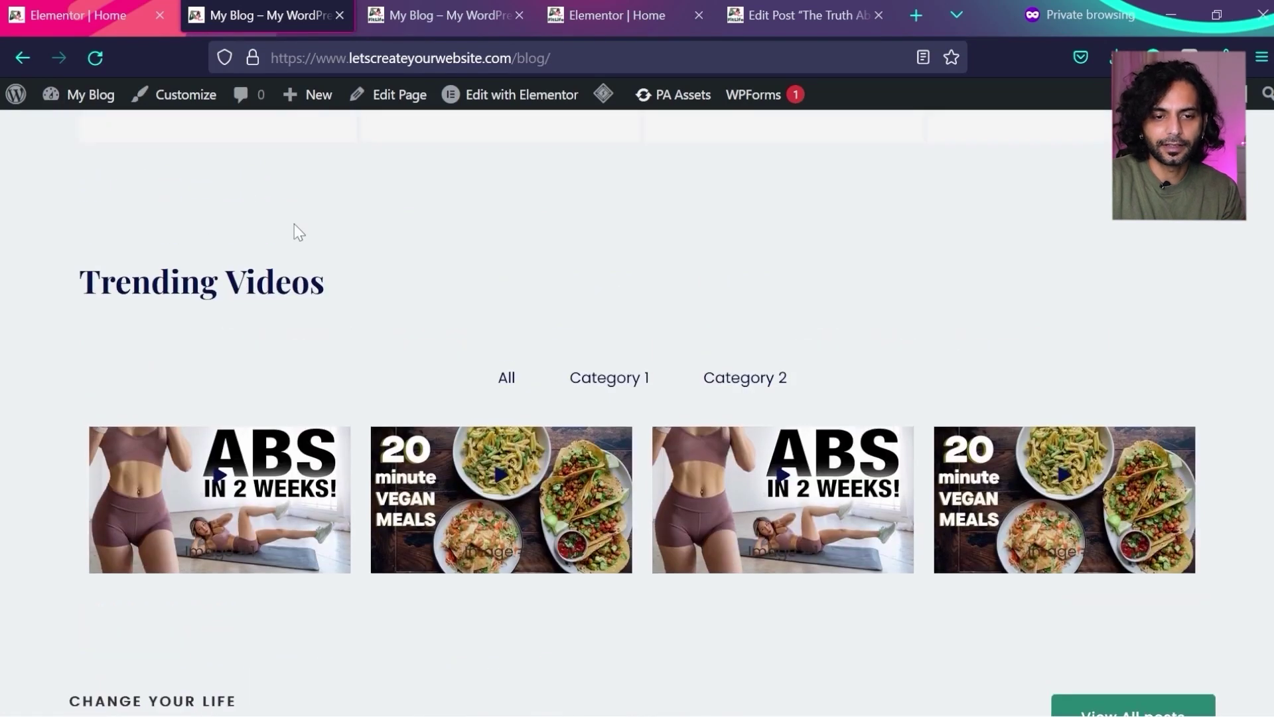
{"action": "scroll", "coordinate": [294, 225], "scroll_direction": "up", "scroll_amount": 5}
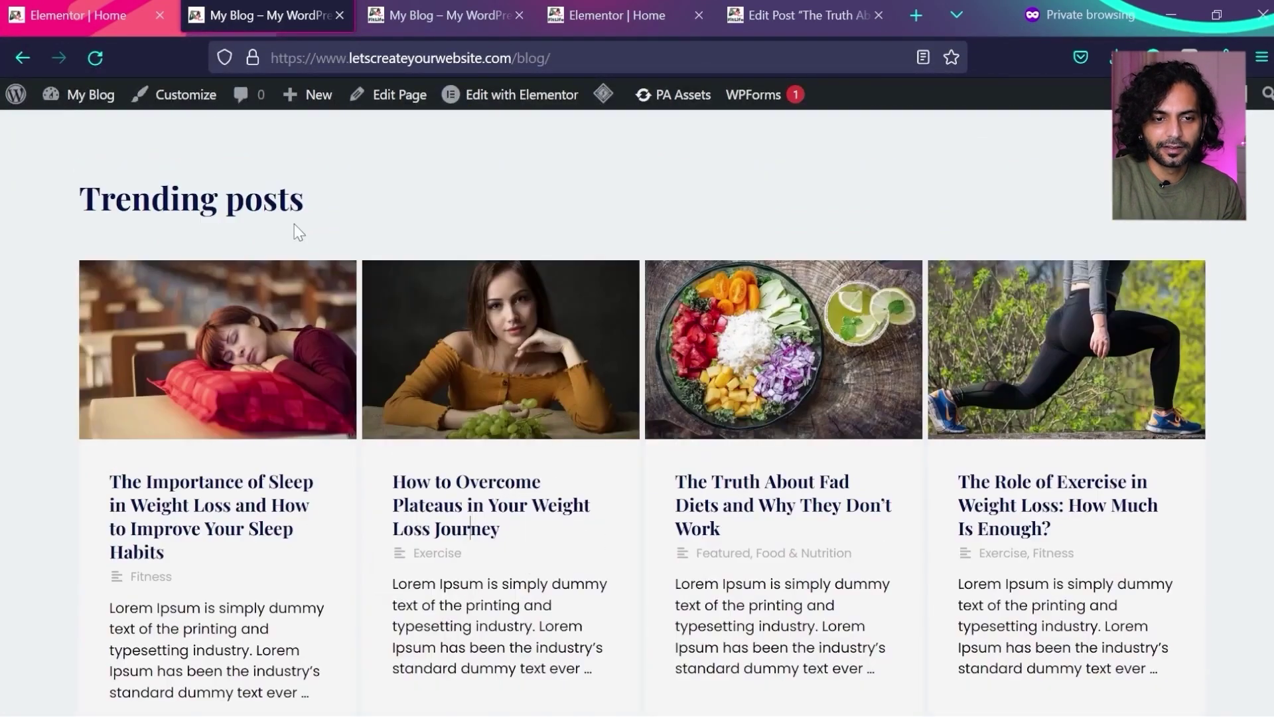
{"action": "scroll", "coordinate": [293, 224], "scroll_direction": "down", "scroll_amount": 5}
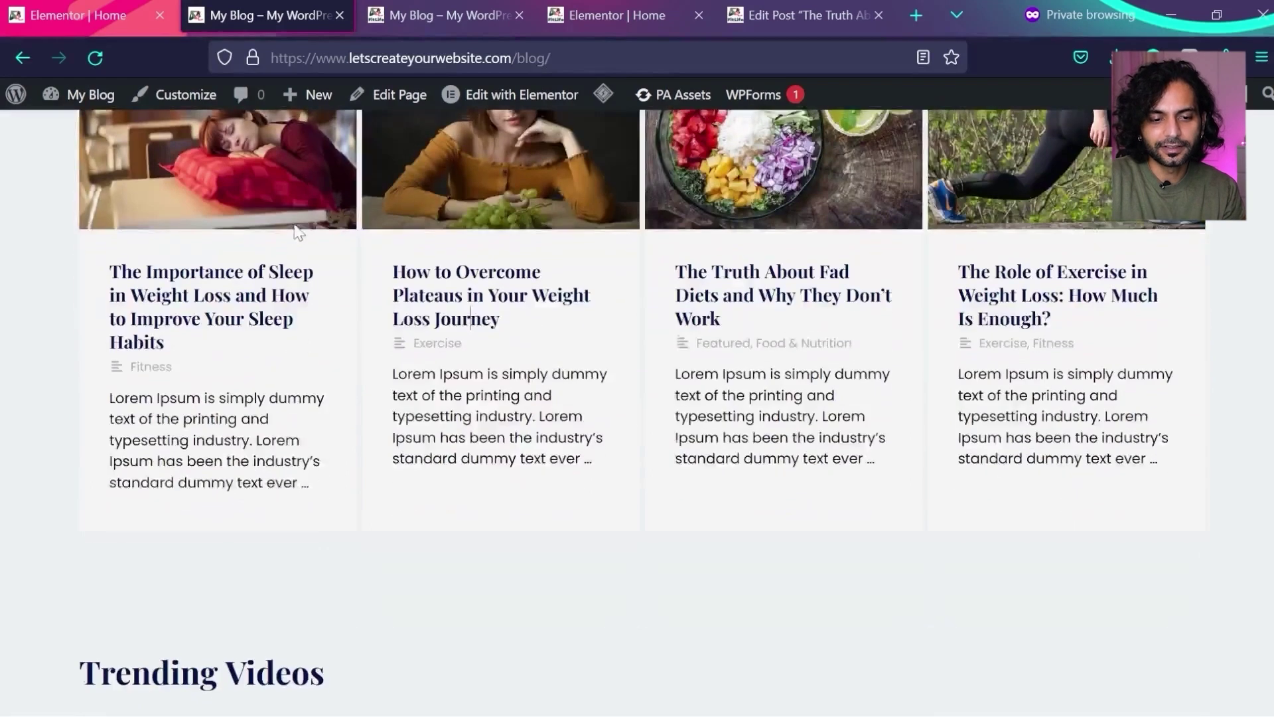
{"action": "left_click", "coordinate": [618, 14]}
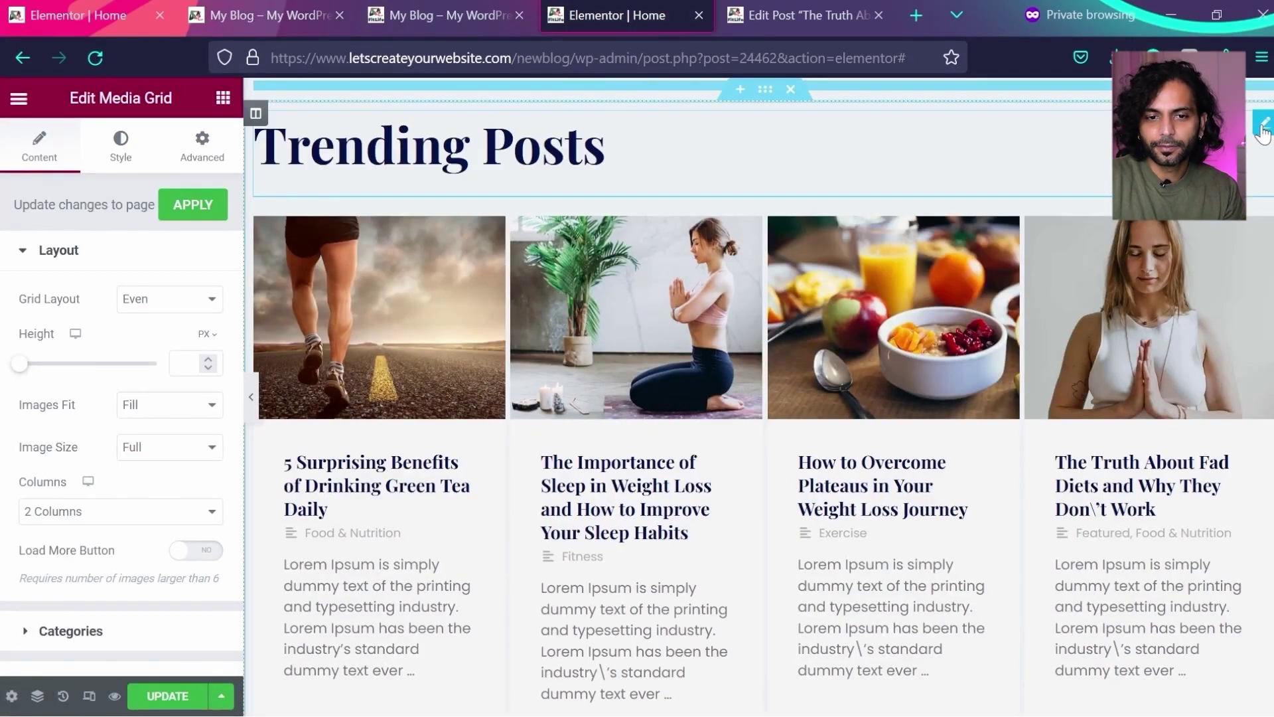
- Copy the Trending Posts heading into the Media Grid section
{"action": "right_click", "coordinate": [1266, 126]}
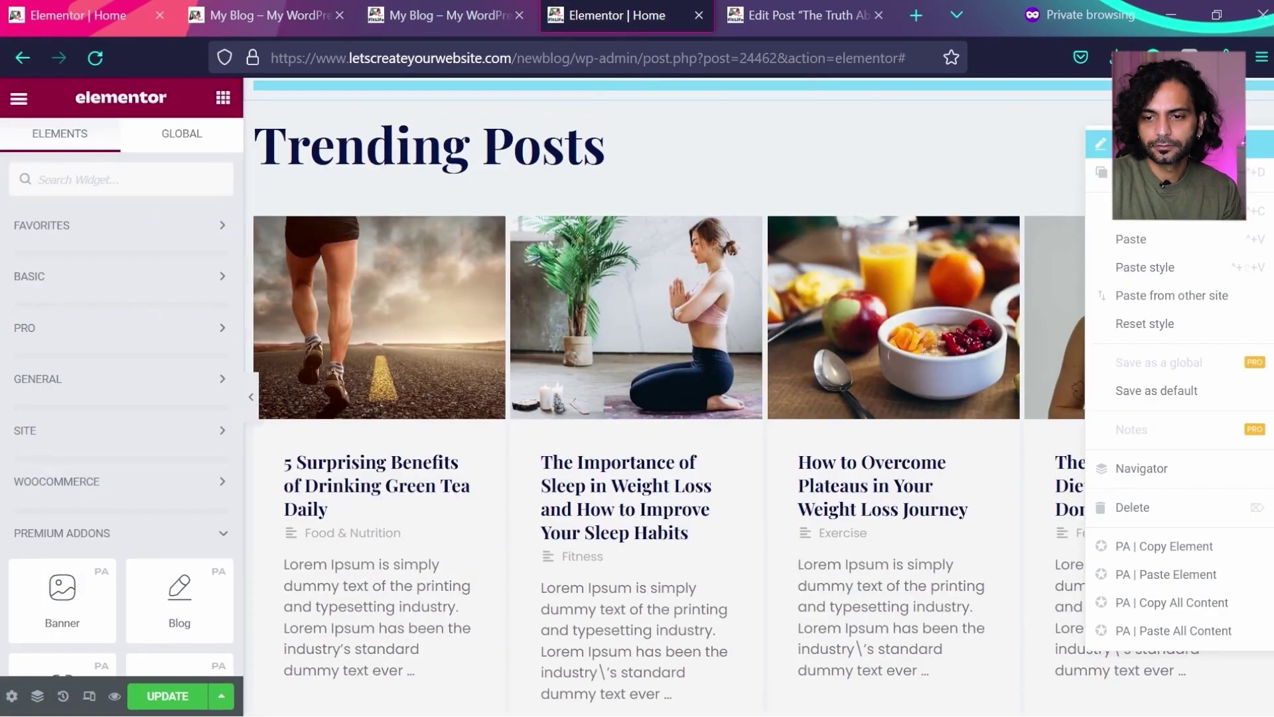
{"action": "left_click", "coordinate": [1156, 219]}
{"action": "scroll", "coordinate": [579, 428], "scroll_direction": "down", "scroll_amount": 3}
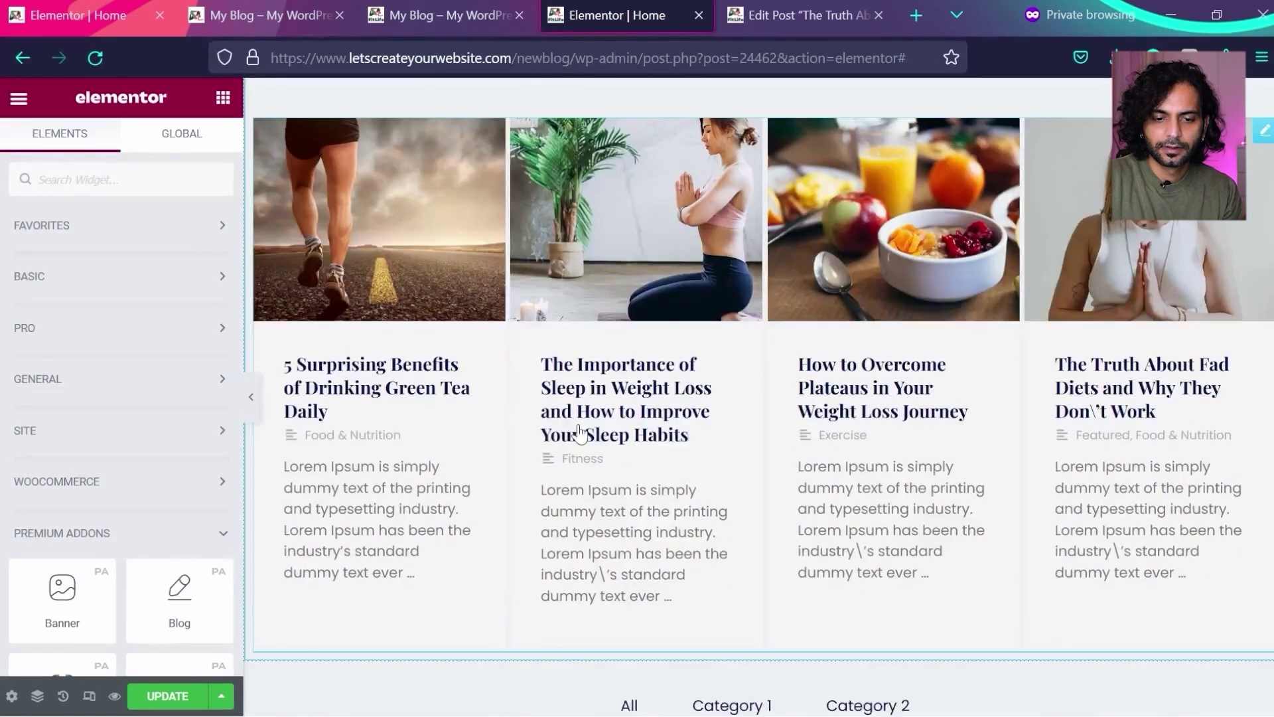
{"action": "scroll", "coordinate": [578, 425], "scroll_direction": "down", "scroll_amount": 1}
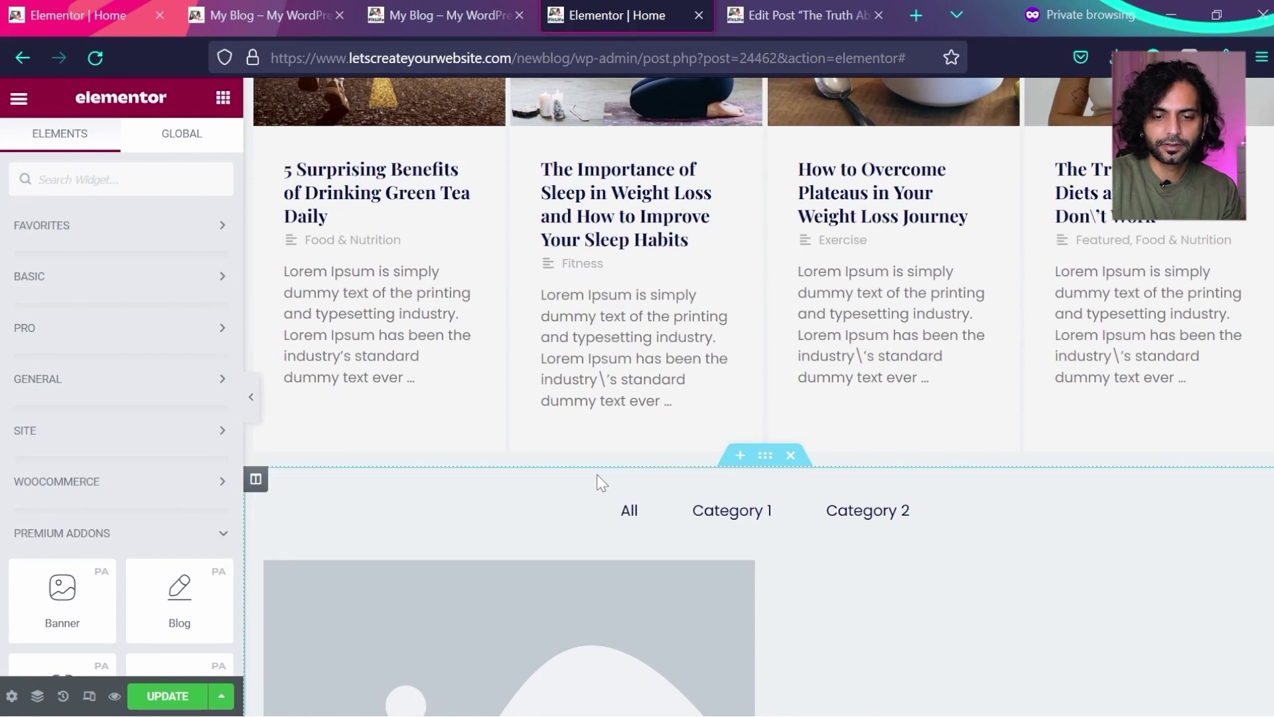
{"action": "right_click", "coordinate": [597, 476]}
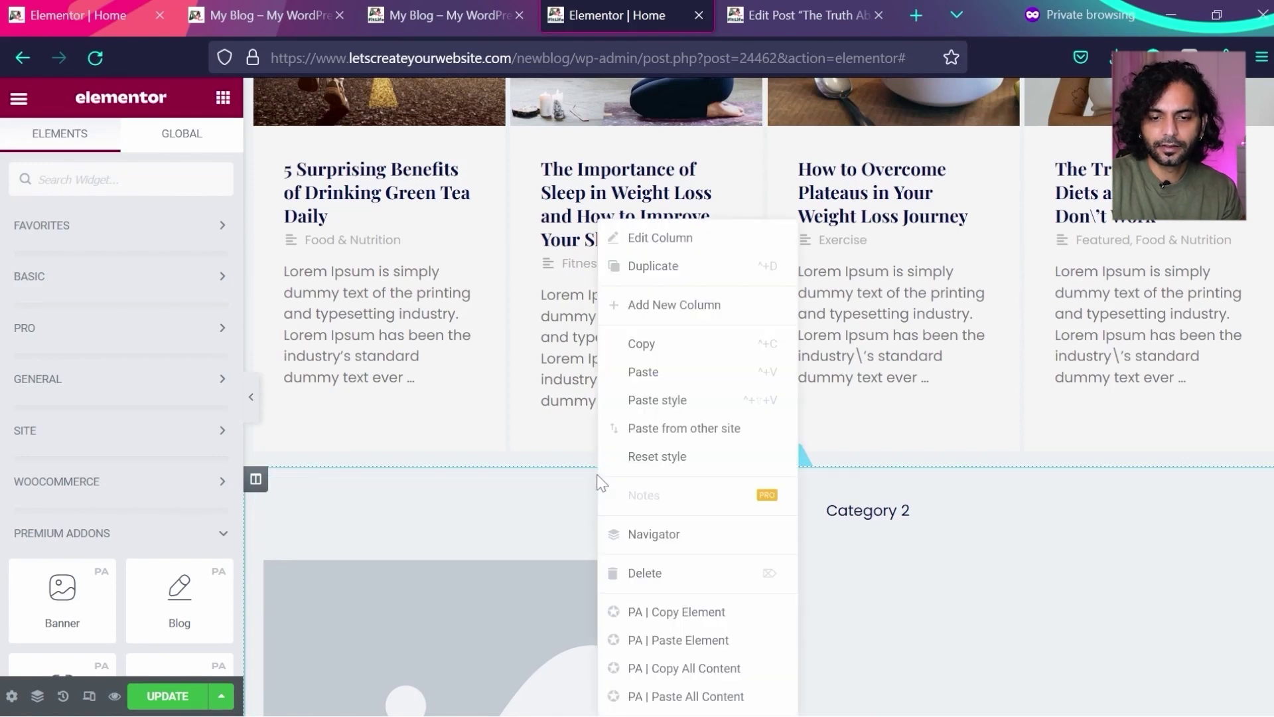
{"action": "left_click", "coordinate": [662, 370]}
{"action": "scroll", "coordinate": [551, 473], "scroll_direction": "down", "scroll_amount": 1}
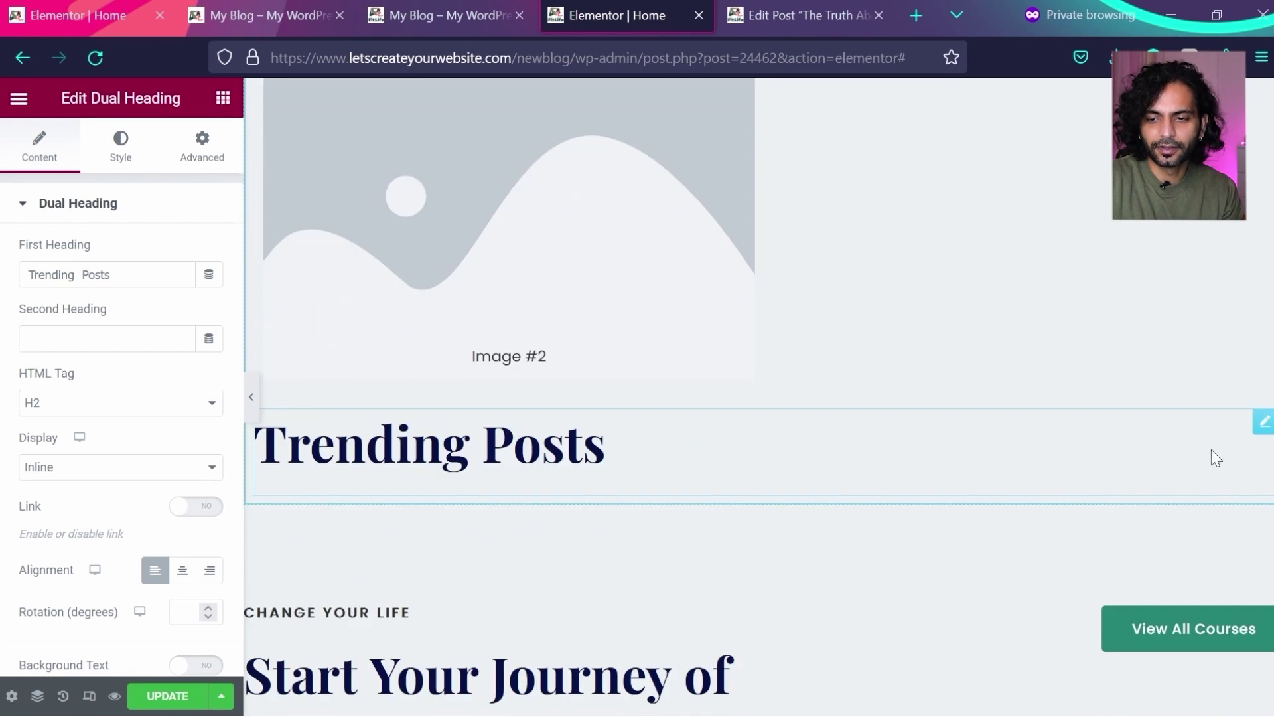
{"action": "scroll", "coordinate": [861, 458], "scroll_direction": "up", "scroll_amount": 5}
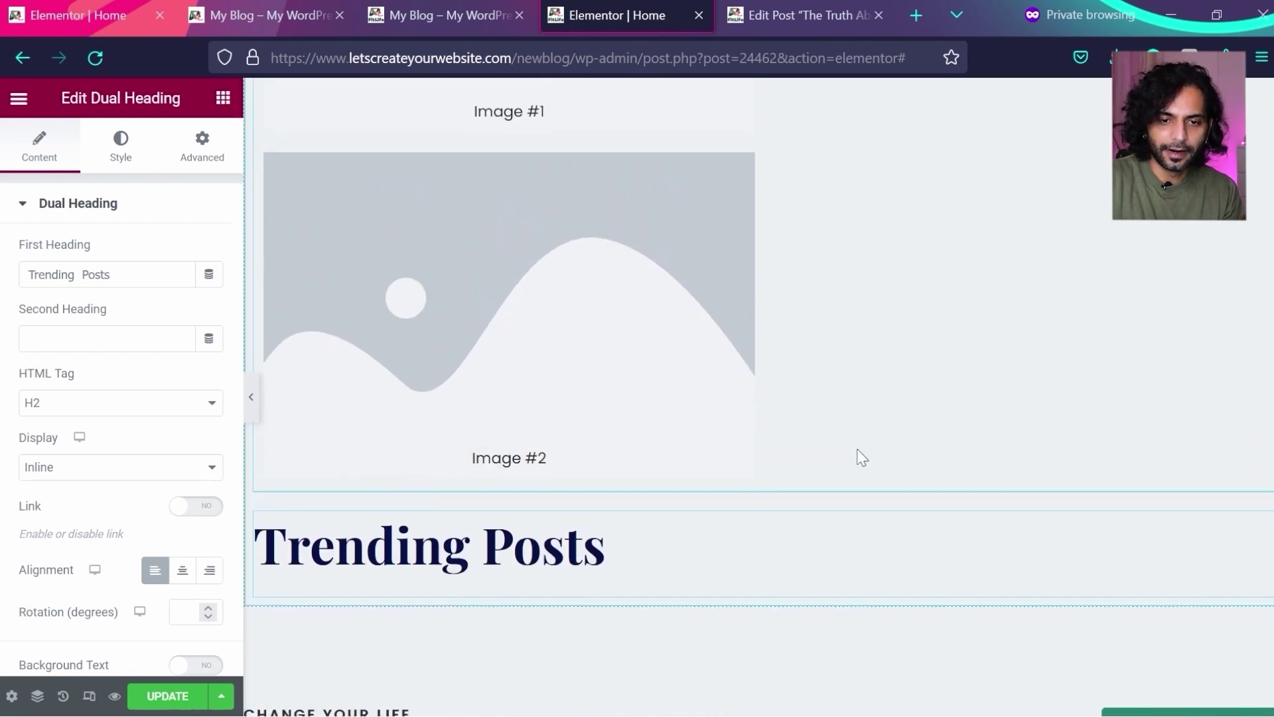
{"action": "scroll", "coordinate": [862, 457], "scroll_direction": "up", "scroll_amount": 2}
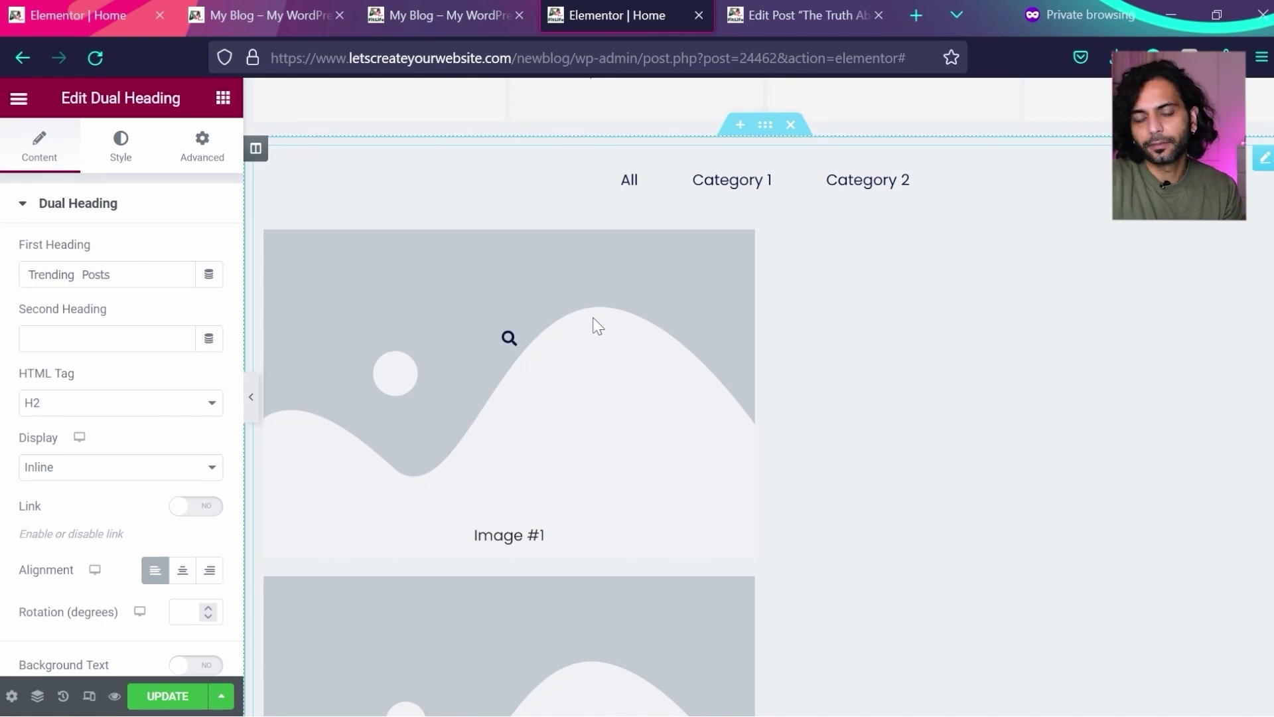
{"action": "triple_click", "coordinate": [116, 379]}
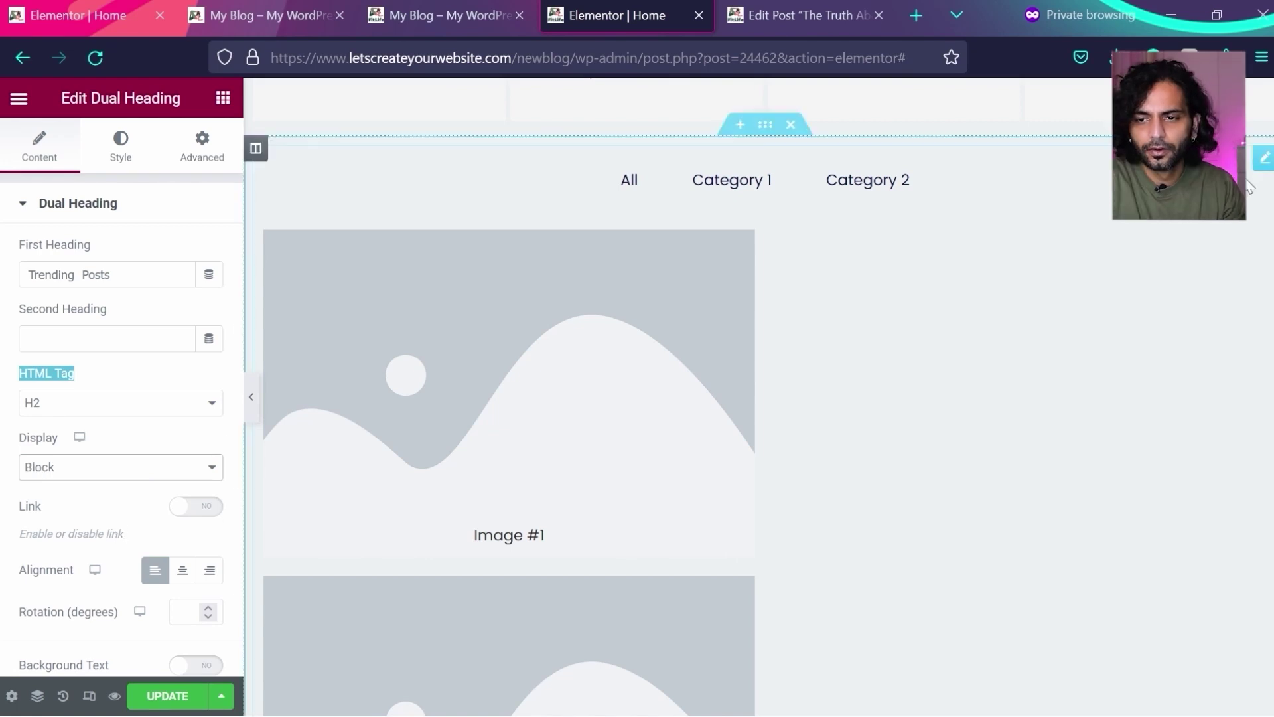
- Duplicate the second Media Grid image item twice to make four images
{"action": "left_click", "coordinate": [1262, 163]}
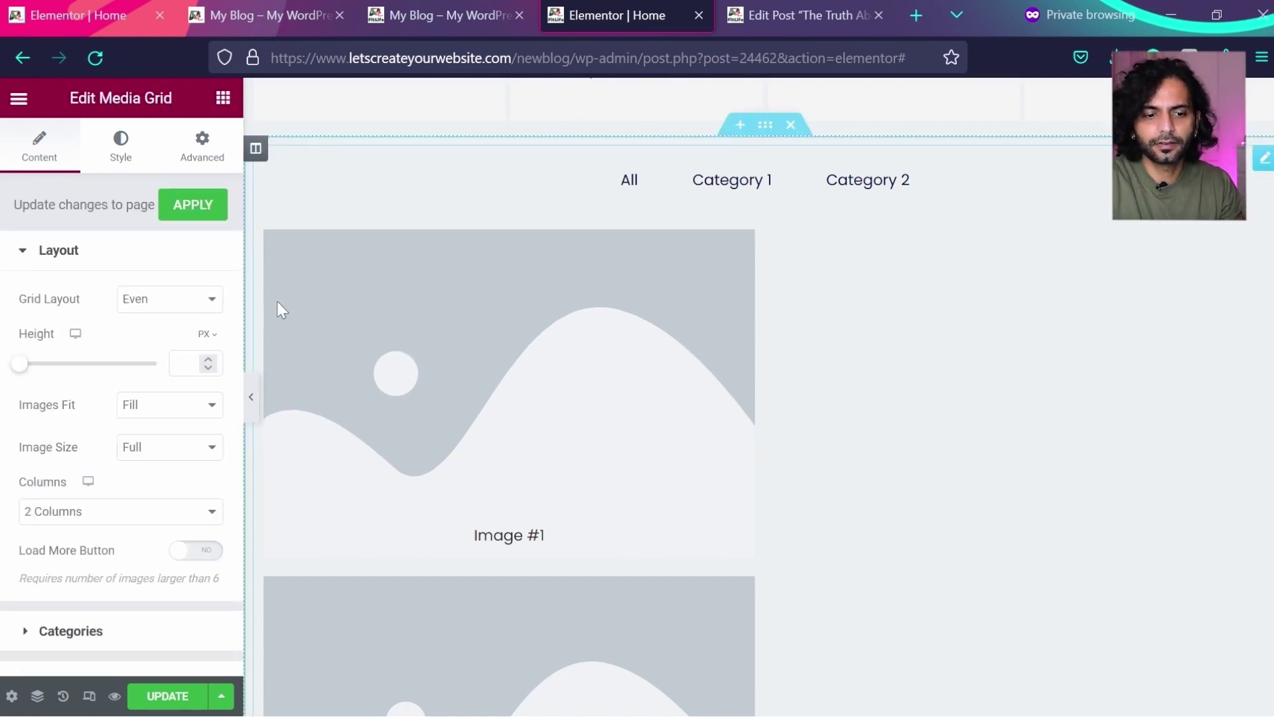
{"action": "scroll", "coordinate": [3, 311], "scroll_direction": "down", "scroll_amount": 1}
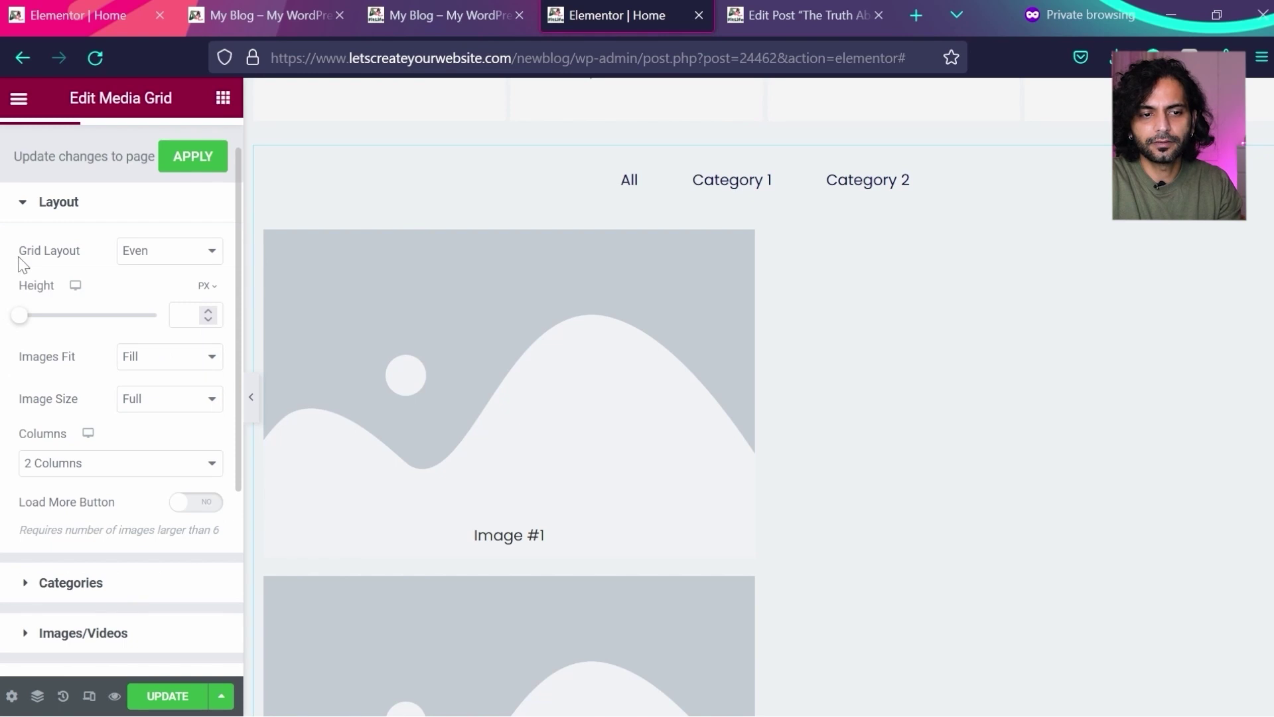
{"action": "left_click", "coordinate": [24, 209]}
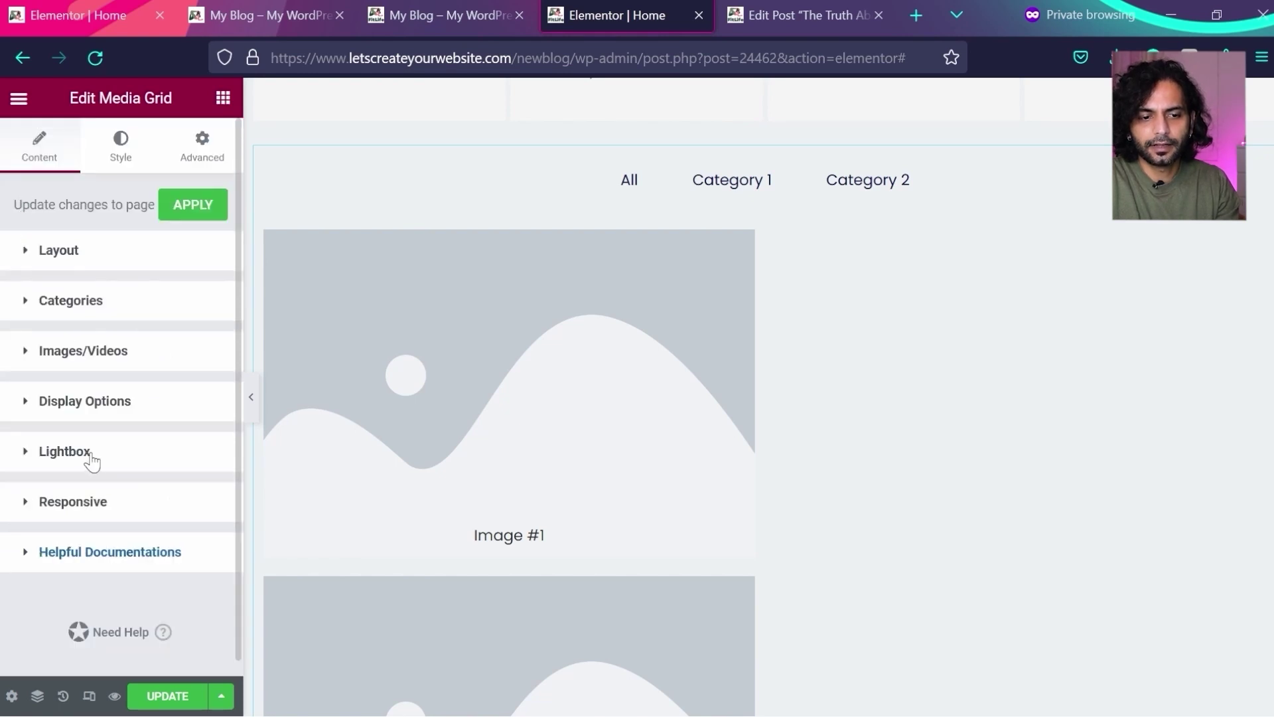
{"action": "left_click", "coordinate": [167, 352]}
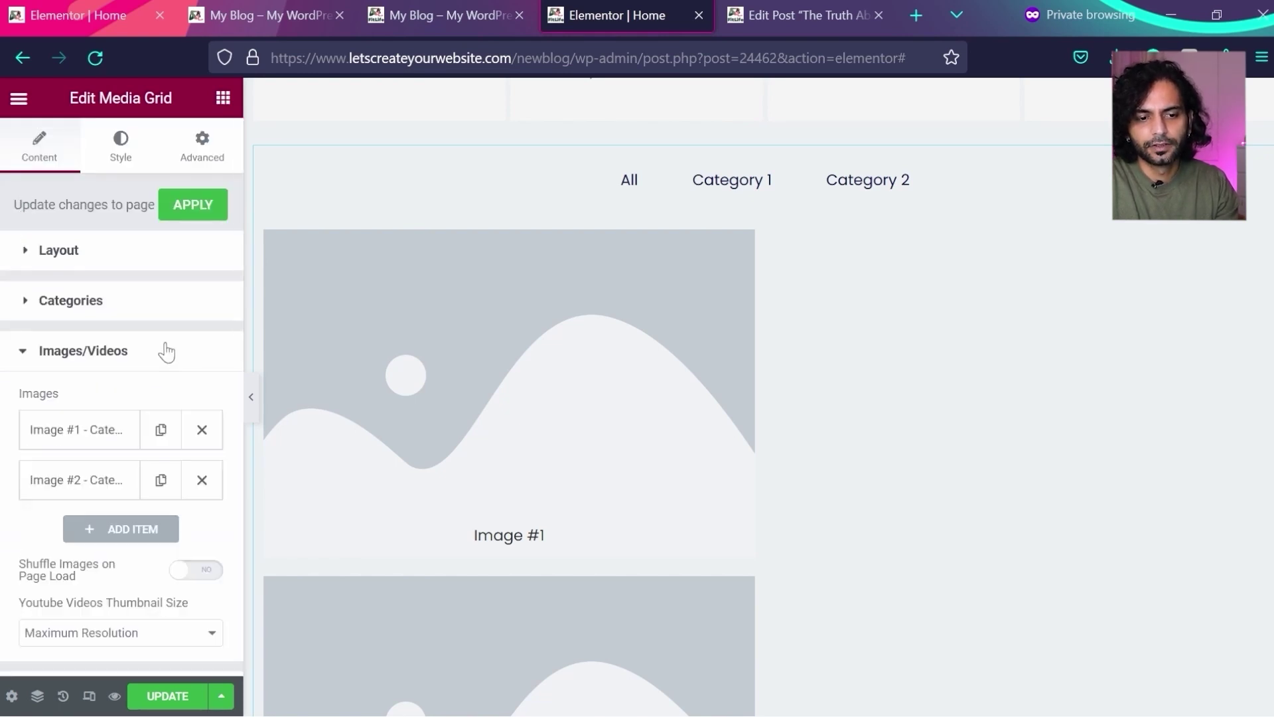
{"action": "left_click", "coordinate": [159, 482]}
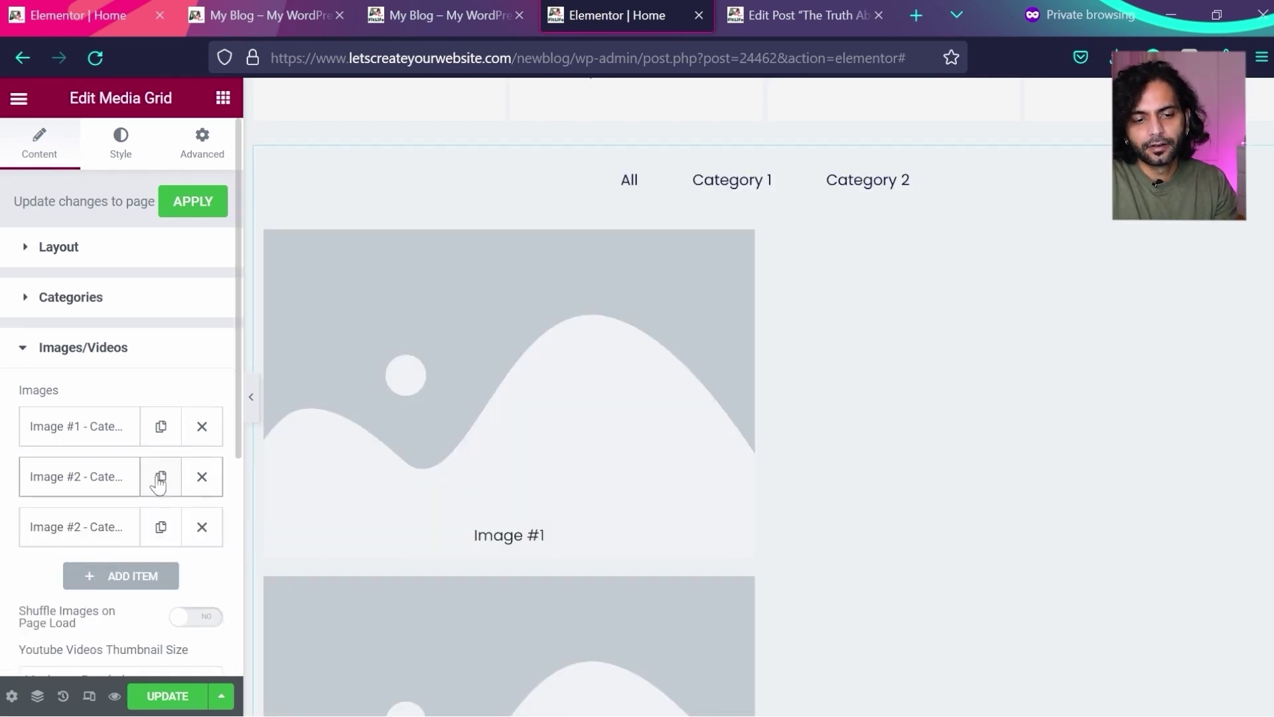
{"action": "scroll", "coordinate": [158, 491], "scroll_direction": "down", "scroll_amount": 1}
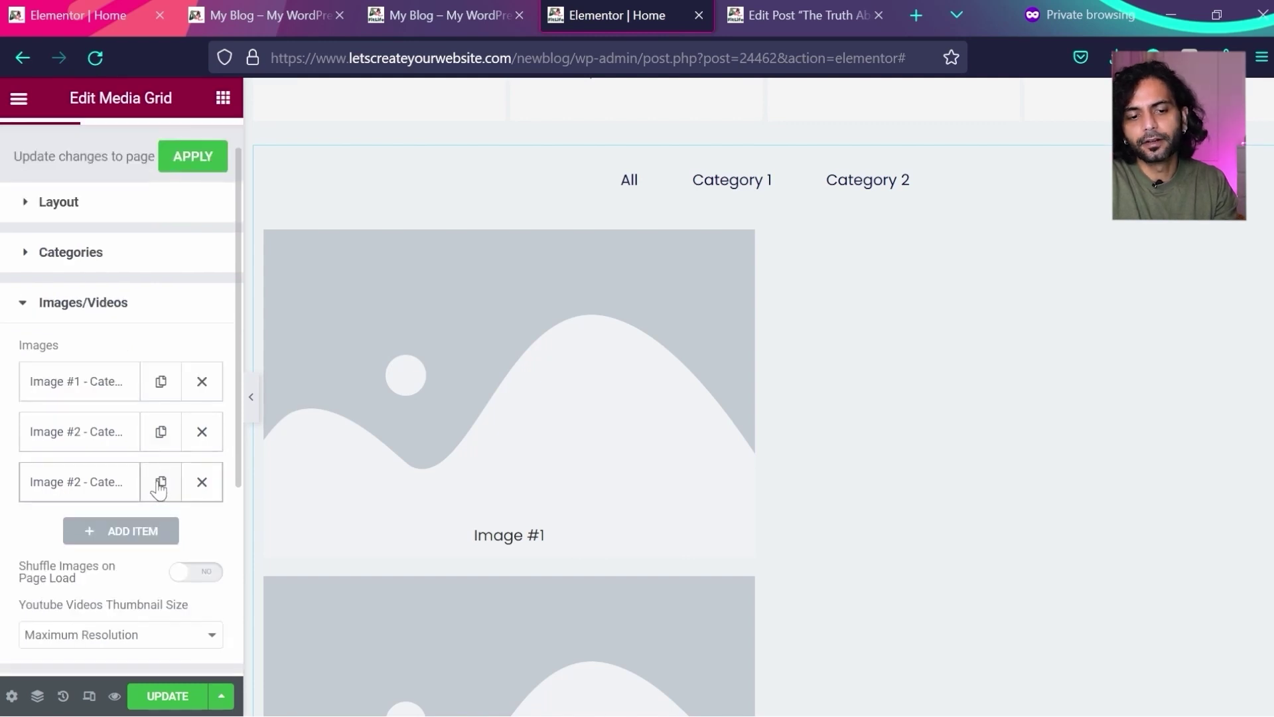
{"action": "left_click", "coordinate": [159, 483]}
- Set the Media Grid layout to 4 columns
{"action": "scroll", "coordinate": [133, 328], "scroll_direction": "up", "scroll_amount": 1}
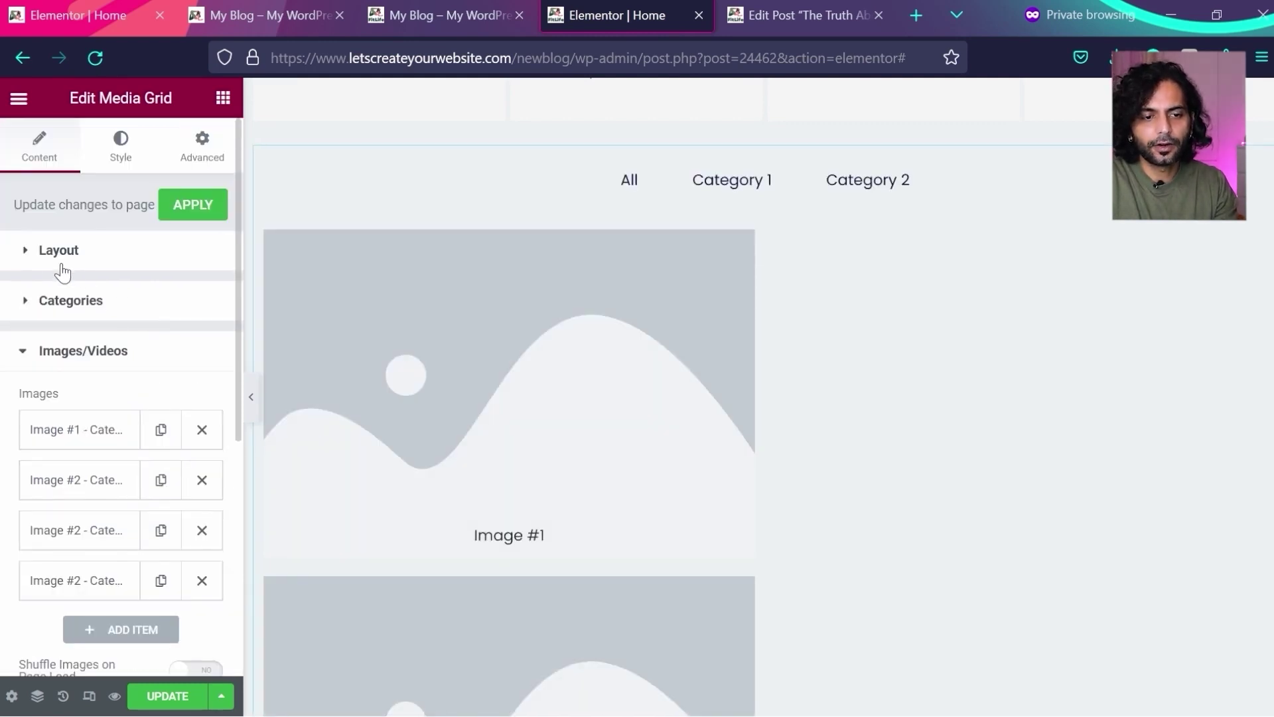
{"action": "left_click", "coordinate": [33, 255]}
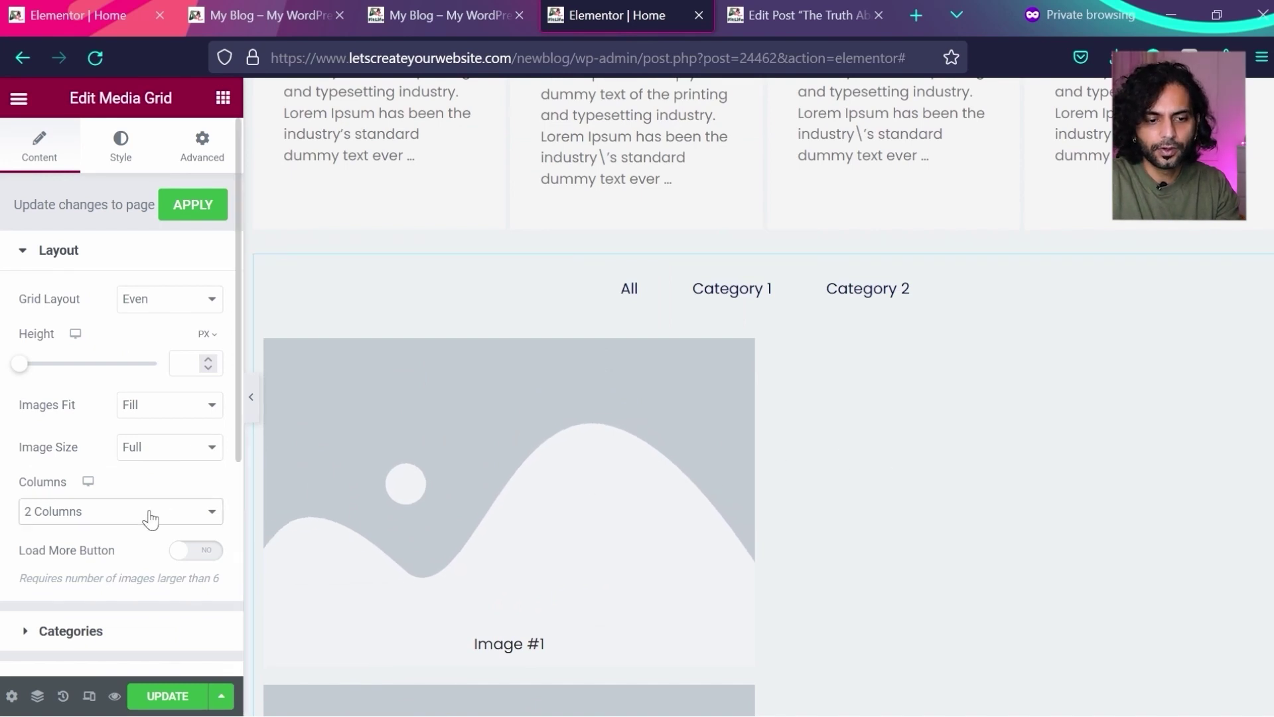
{"action": "left_click", "coordinate": [88, 610]}
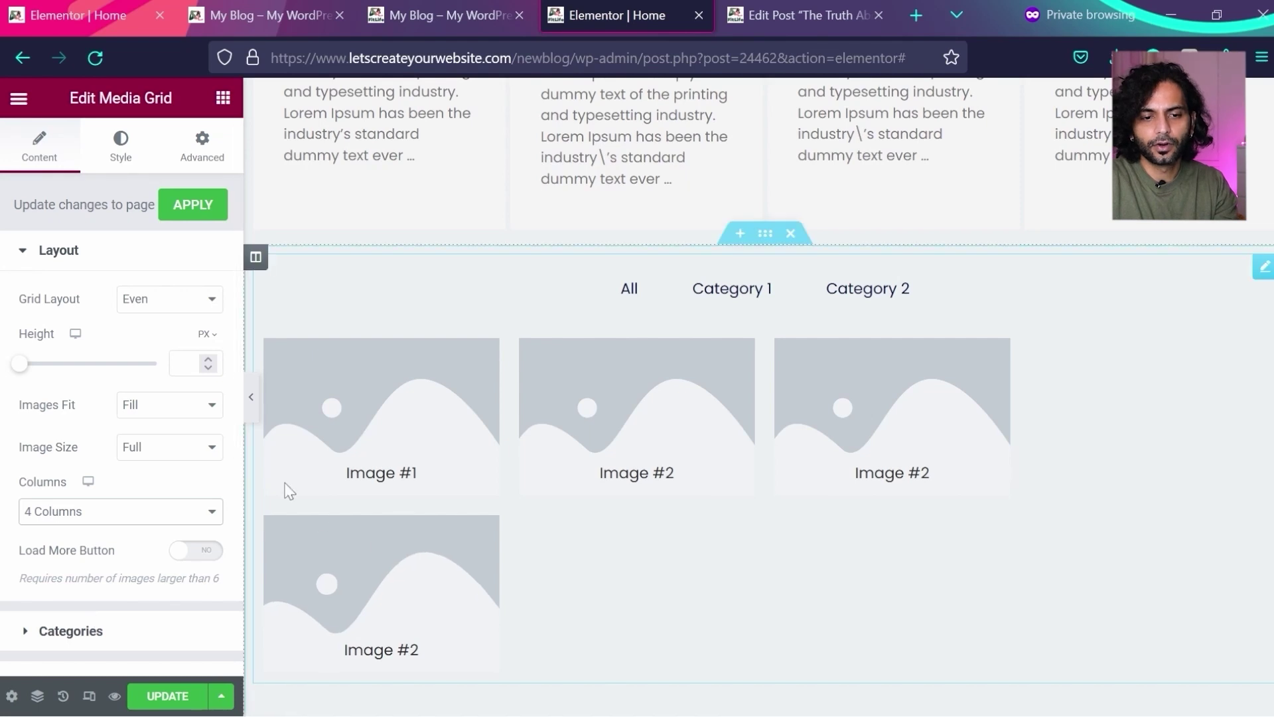
{"action": "left_click_drag", "start_coordinate": [246, 435], "coordinate": [175, 438]}
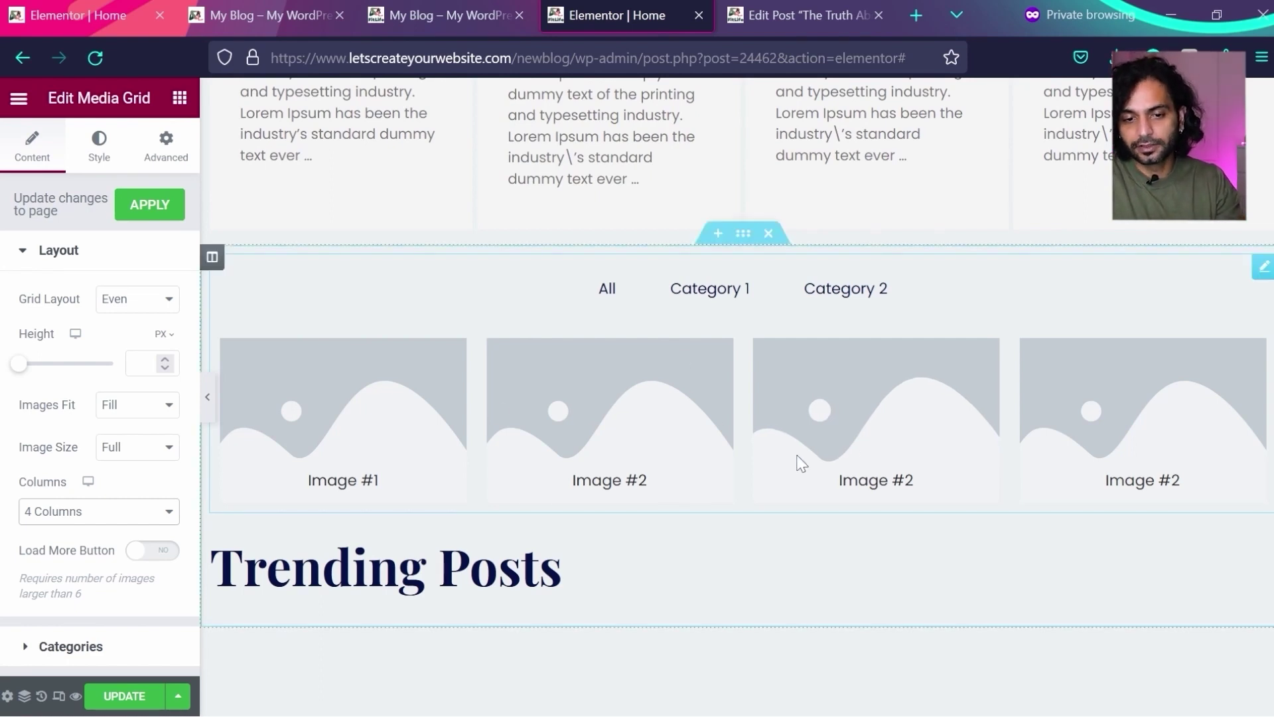
{"action": "left_click_drag", "start_coordinate": [201, 432], "coordinate": [219, 435]}
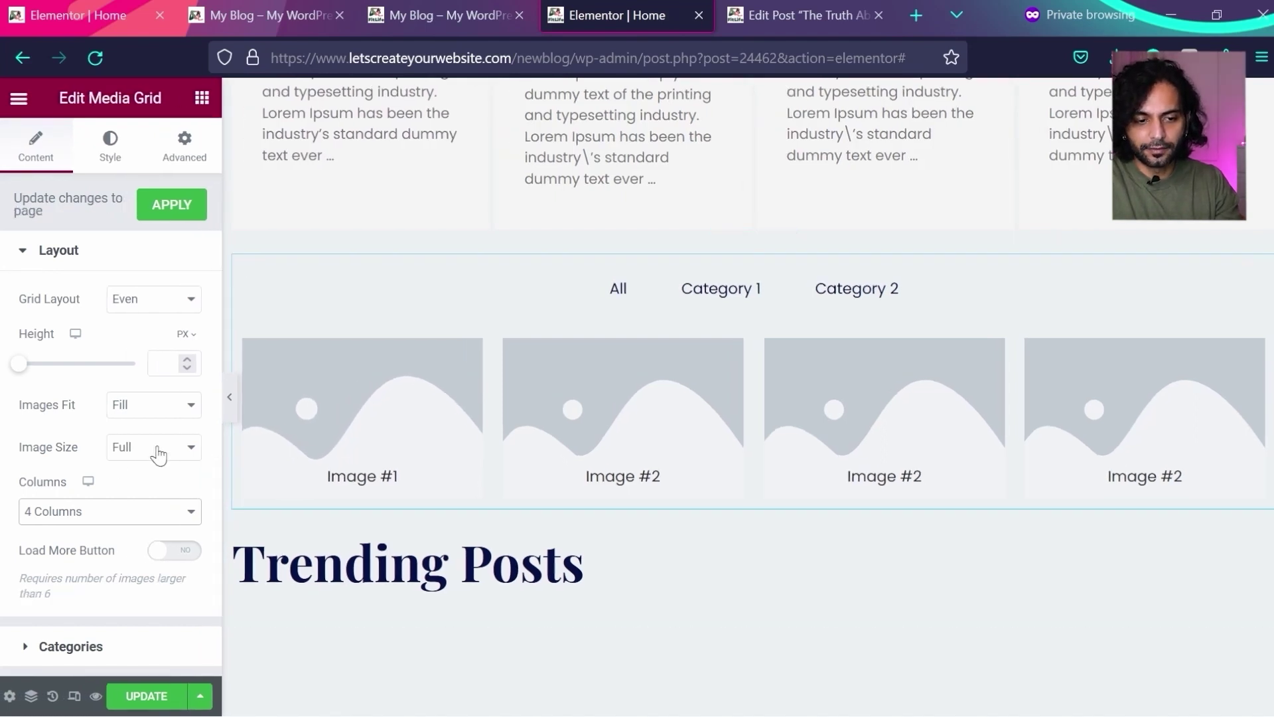
{"action": "scroll", "coordinate": [105, 444], "scroll_direction": "down", "scroll_amount": 1}
{"action": "scroll", "coordinate": [108, 451], "scroll_direction": "down", "scroll_amount": 1}
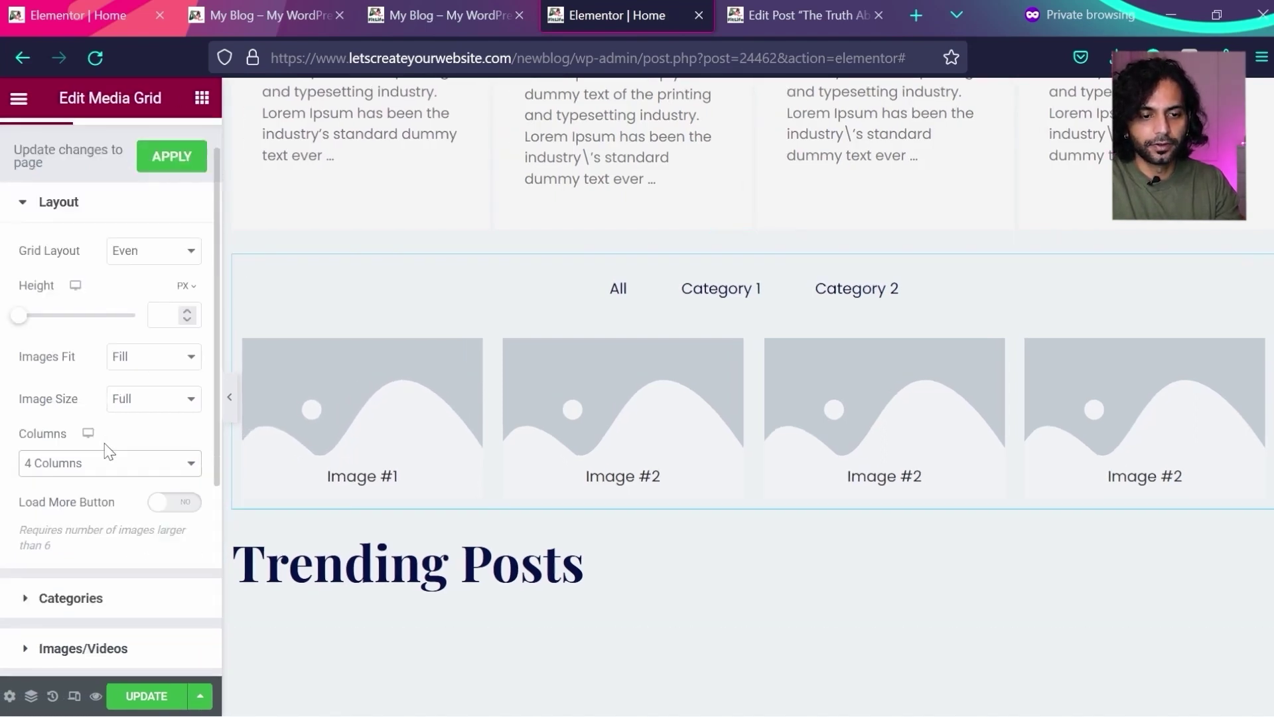
{"action": "scroll", "coordinate": [108, 450], "scroll_direction": "down", "scroll_amount": 2}
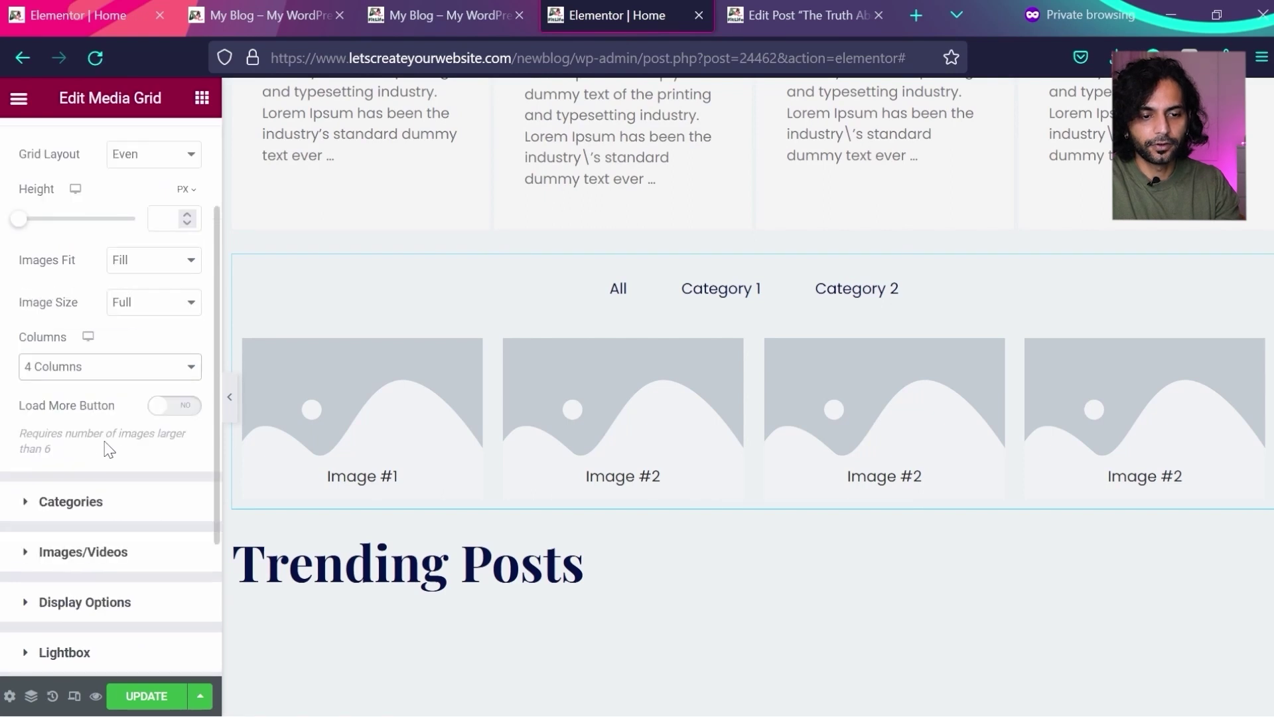
- Make Image #1 a YouTube video: enable Video, remove its image and paste the 'ABS in 2 weeks' link
{"action": "left_click", "coordinate": [93, 554]}
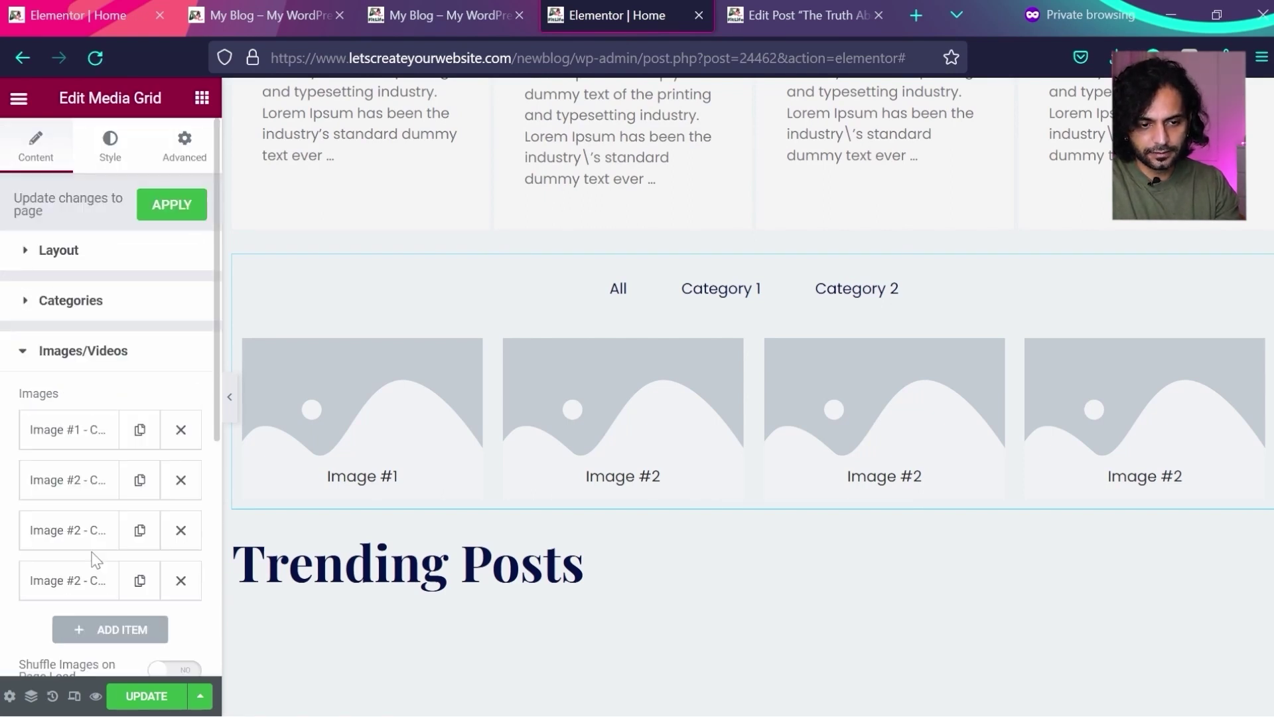
{"action": "left_click", "coordinate": [93, 432]}
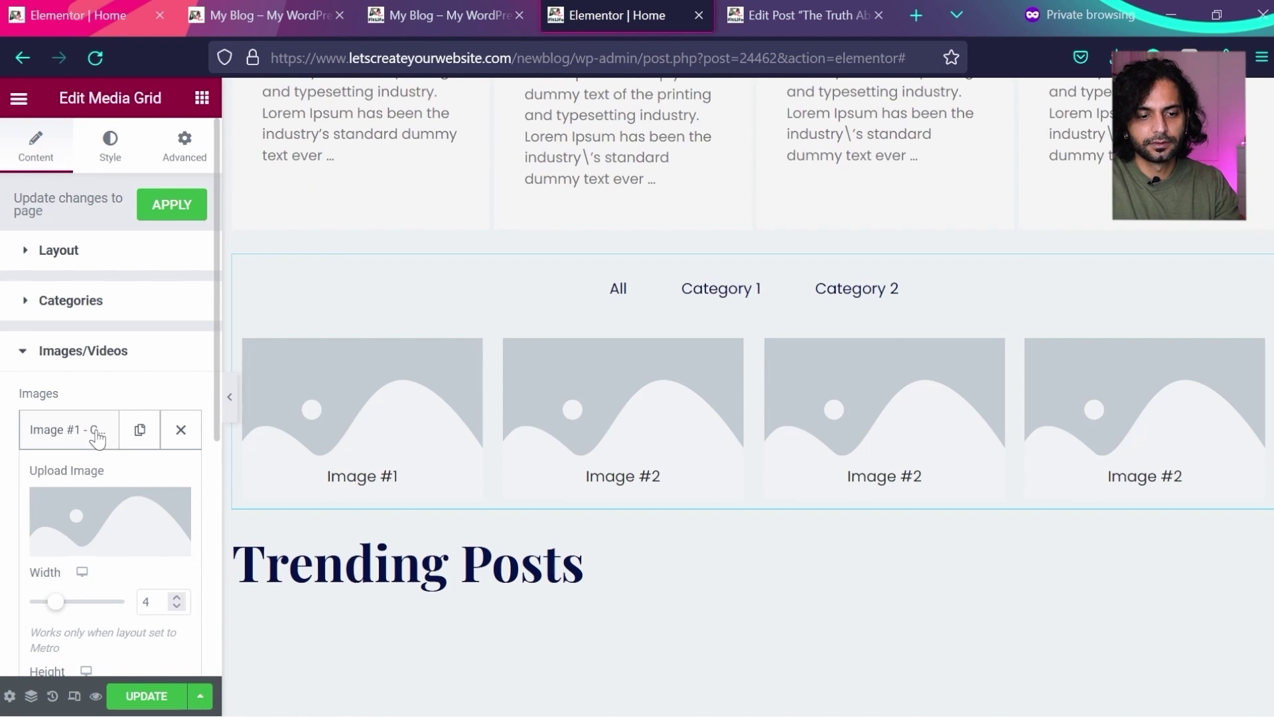
{"action": "scroll", "coordinate": [166, 622], "scroll_direction": "down", "scroll_amount": 3}
{"action": "left_click", "coordinate": [171, 622]}
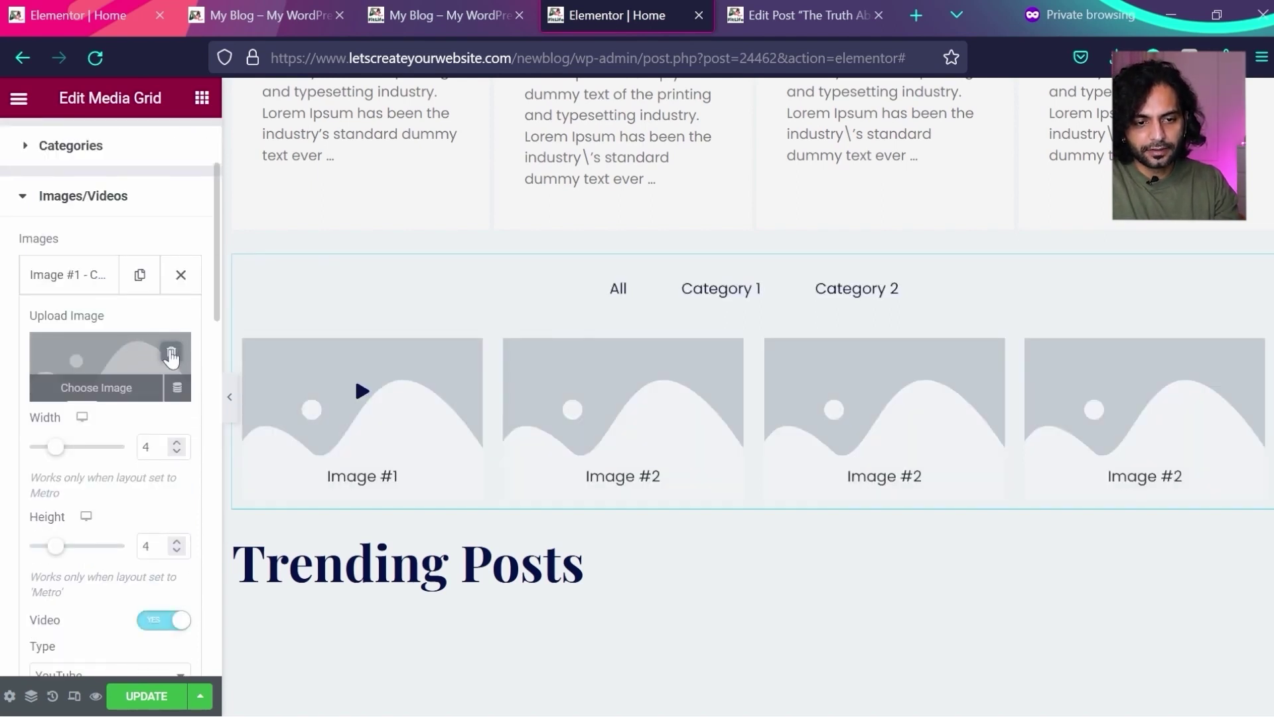
{"action": "left_click", "coordinate": [172, 357]}
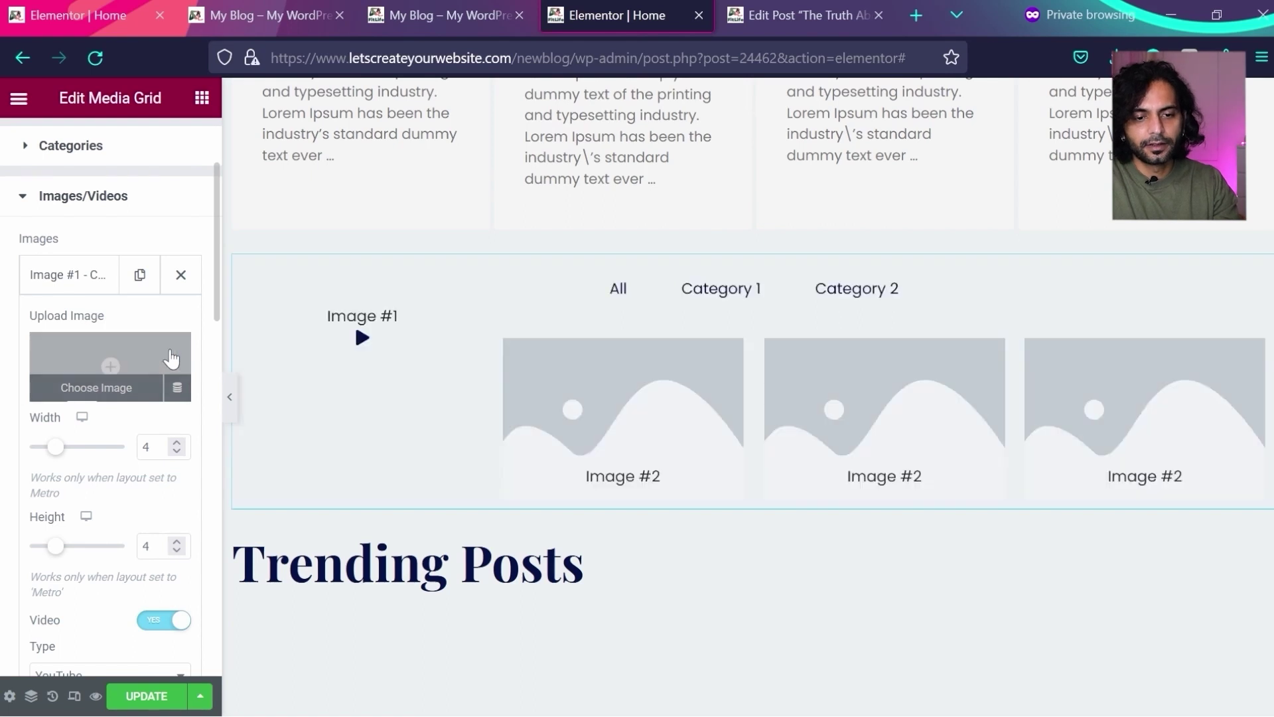
{"action": "scroll", "coordinate": [133, 471], "scroll_direction": "down", "scroll_amount": 3}
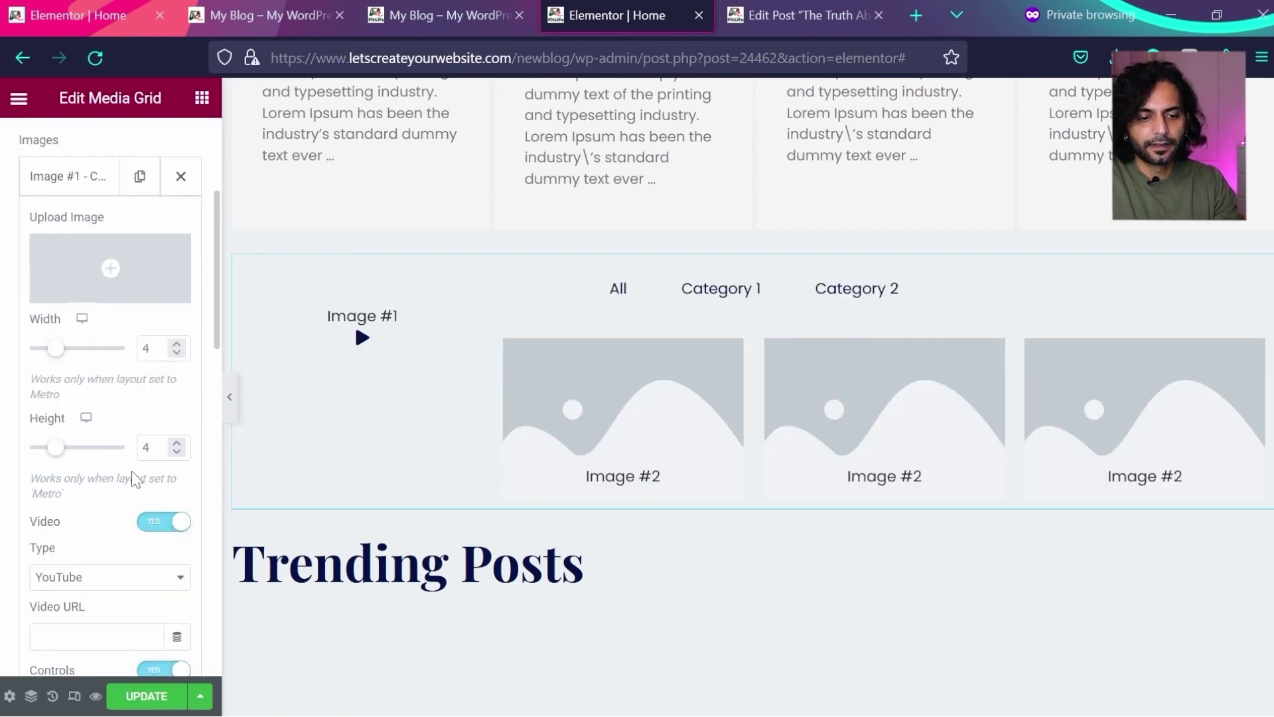
{"action": "scroll", "coordinate": [133, 471], "scroll_direction": "down", "scroll_amount": 1}
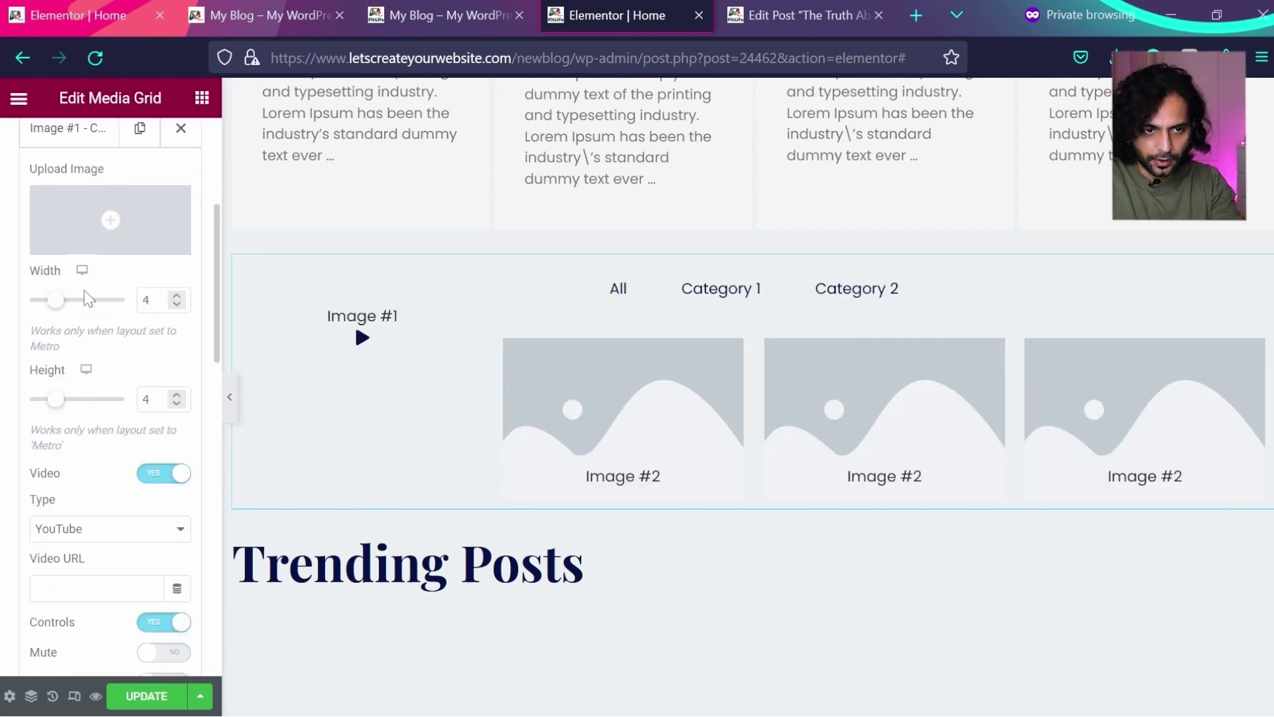
{"action": "left_click", "coordinate": [113, 580]}
{"action": "type", "text": "https://youtu.be/2pLT-olgUJs"}
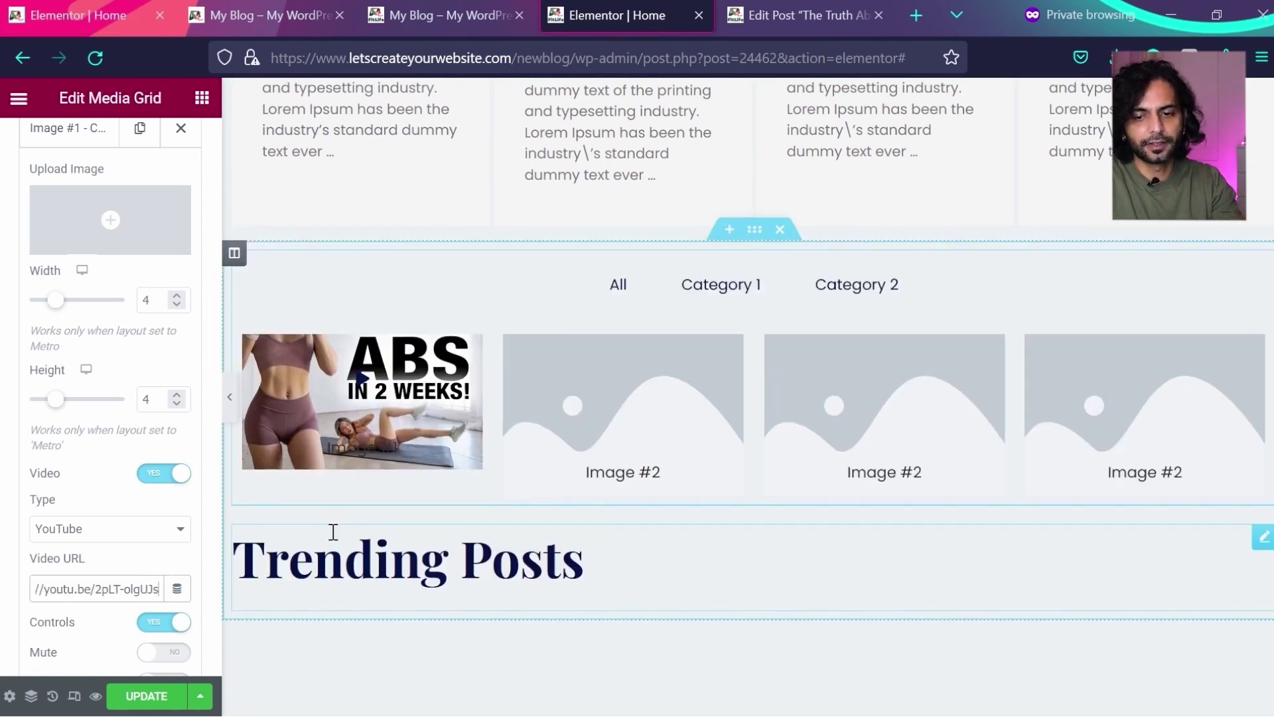
{"action": "scroll", "coordinate": [333, 532], "scroll_direction": "down", "scroll_amount": 1}
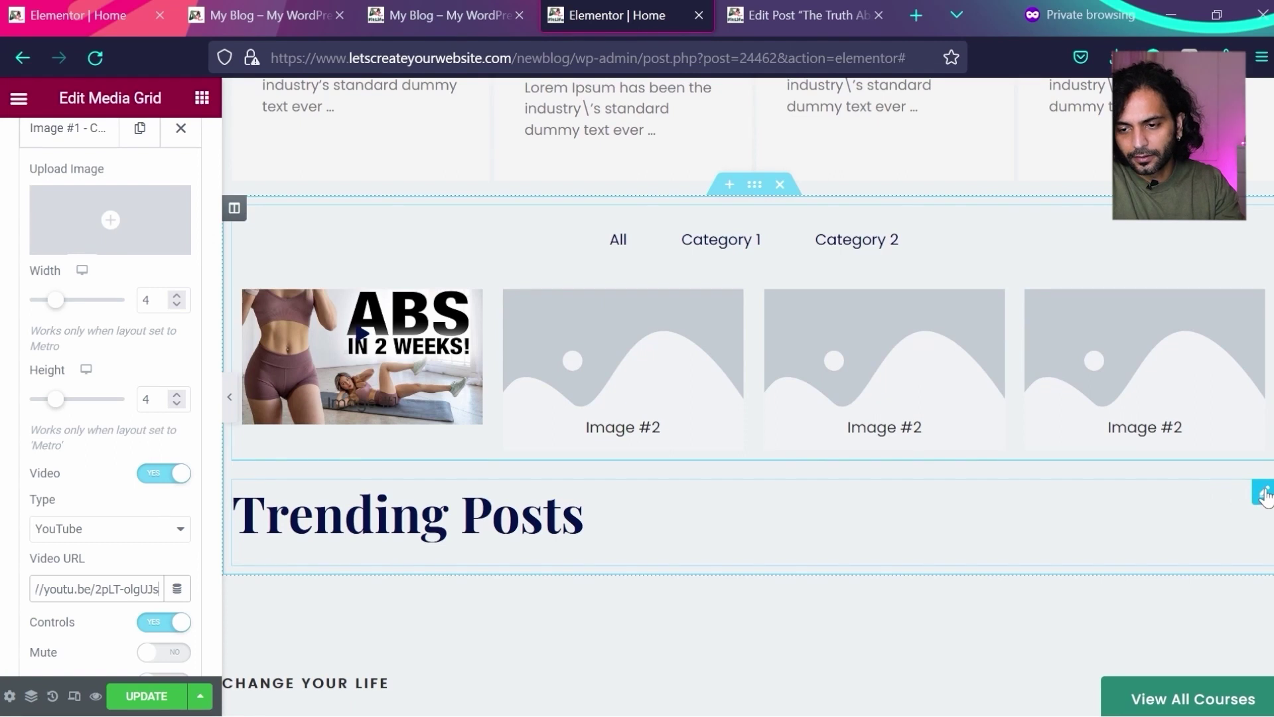
- Move the Trending Posts heading above the media grid and change its first line to 'Trending Videos'
{"action": "left_click_drag", "start_coordinate": [1265, 496], "coordinate": [1140, 240]}
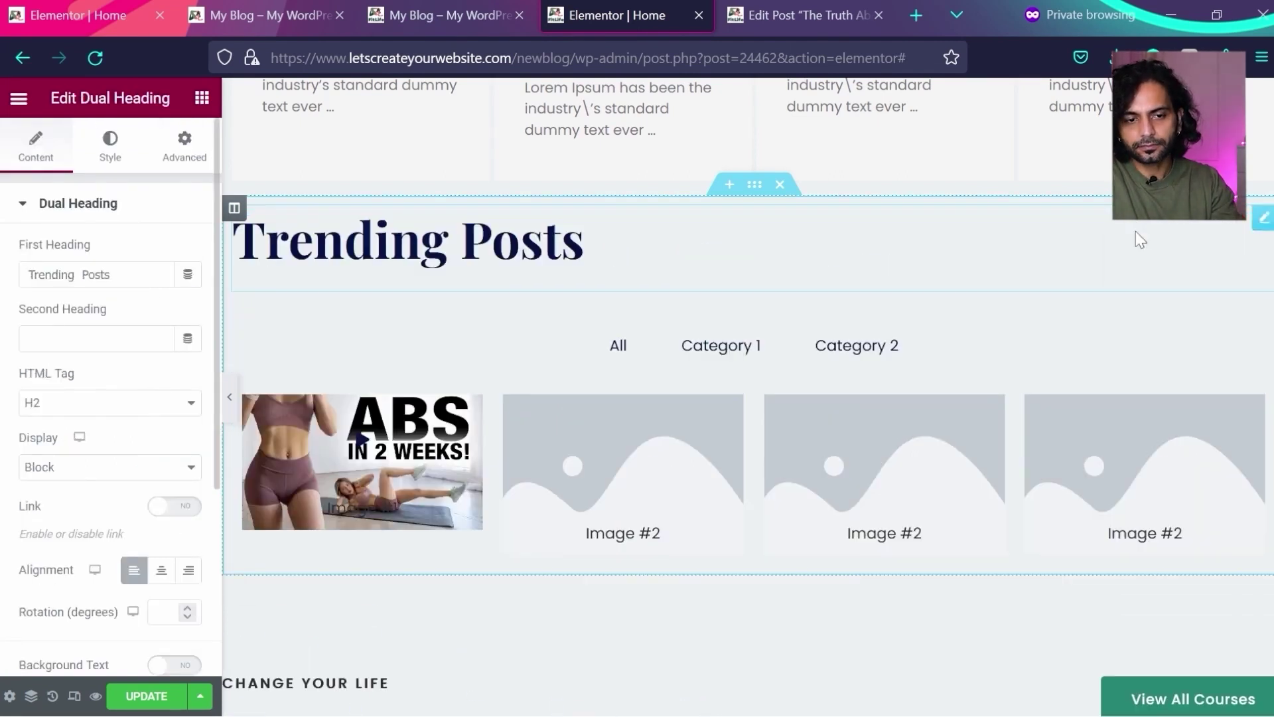
{"action": "left_click", "coordinate": [124, 282]}
{"action": "type", "text": "Videos"}
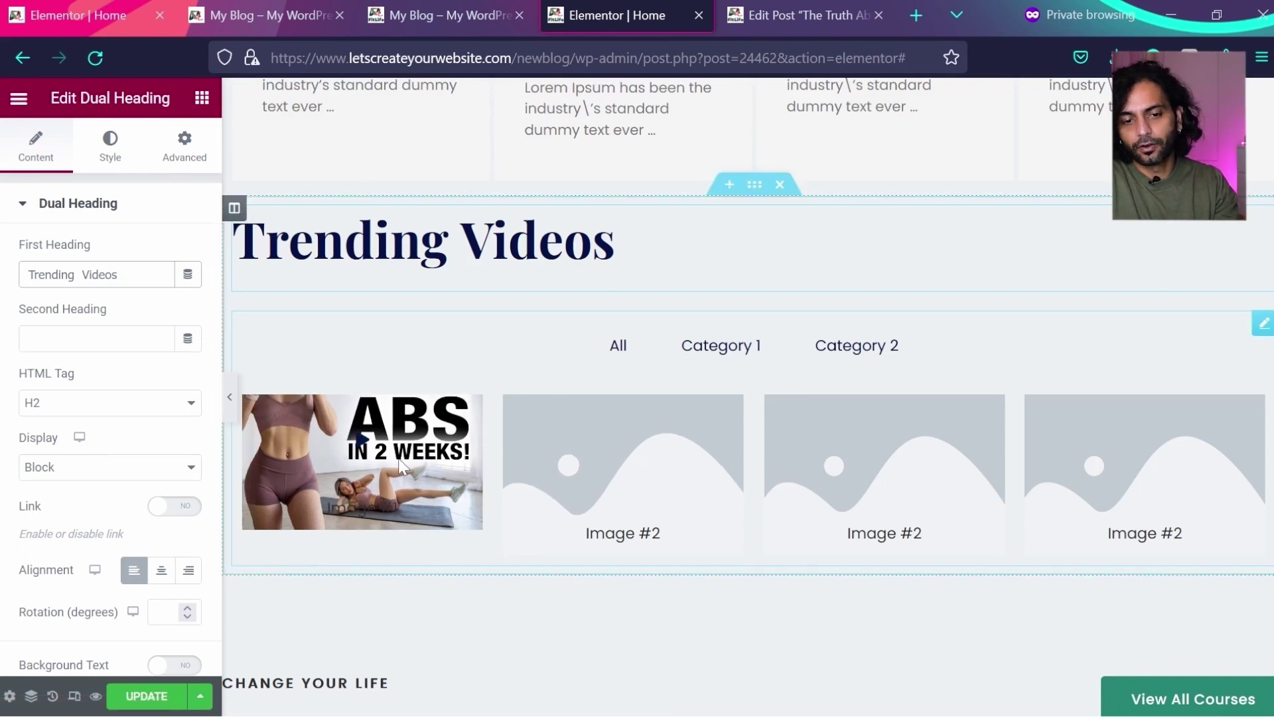
{"action": "left_click", "coordinate": [29, 201]}
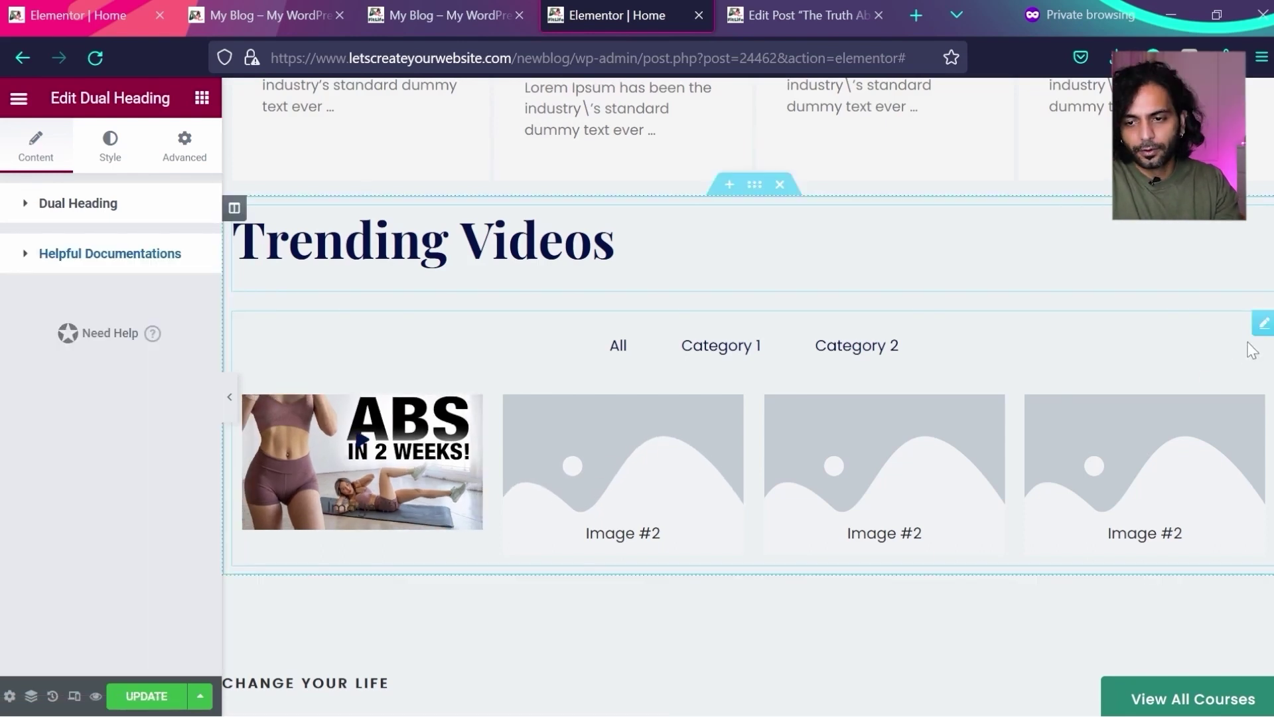
- Delete the three extra image items from the media grid, keeping only the Image #1 video
{"action": "left_click", "coordinate": [449, 440]}
{"action": "scroll", "coordinate": [65, 336], "scroll_direction": "down", "scroll_amount": 1}
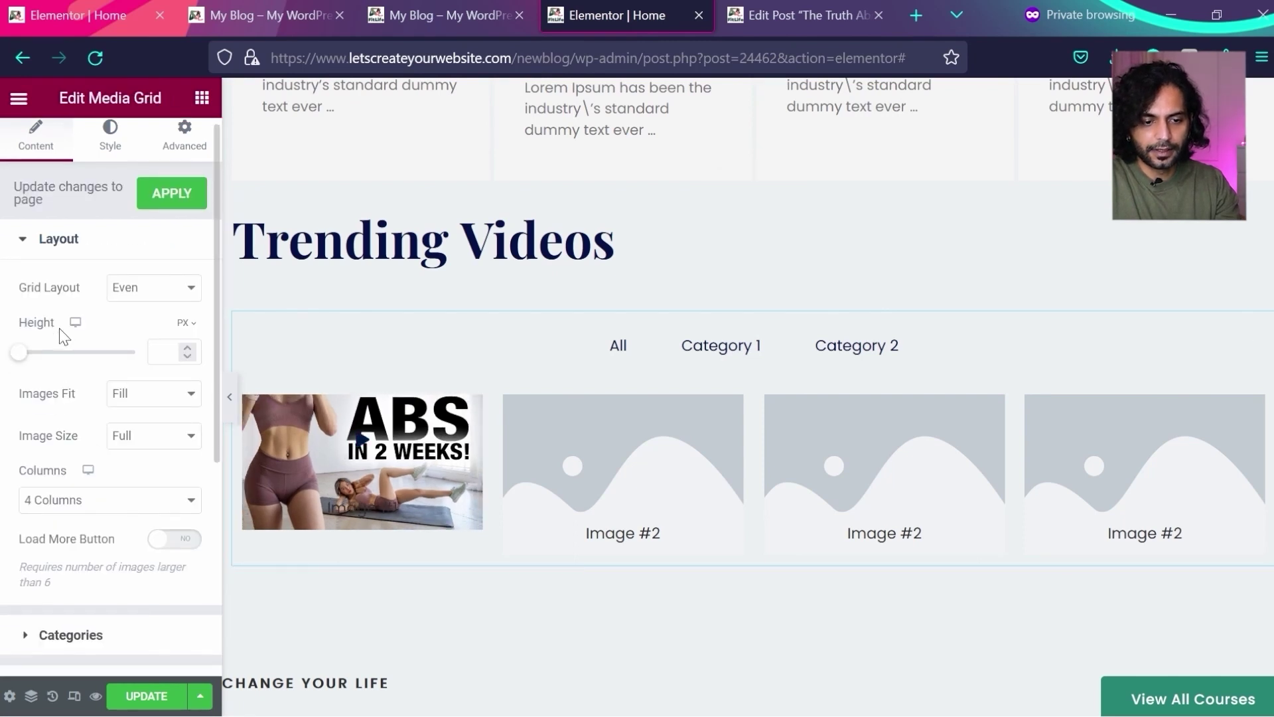
{"action": "scroll", "coordinate": [65, 335], "scroll_direction": "down", "scroll_amount": 2}
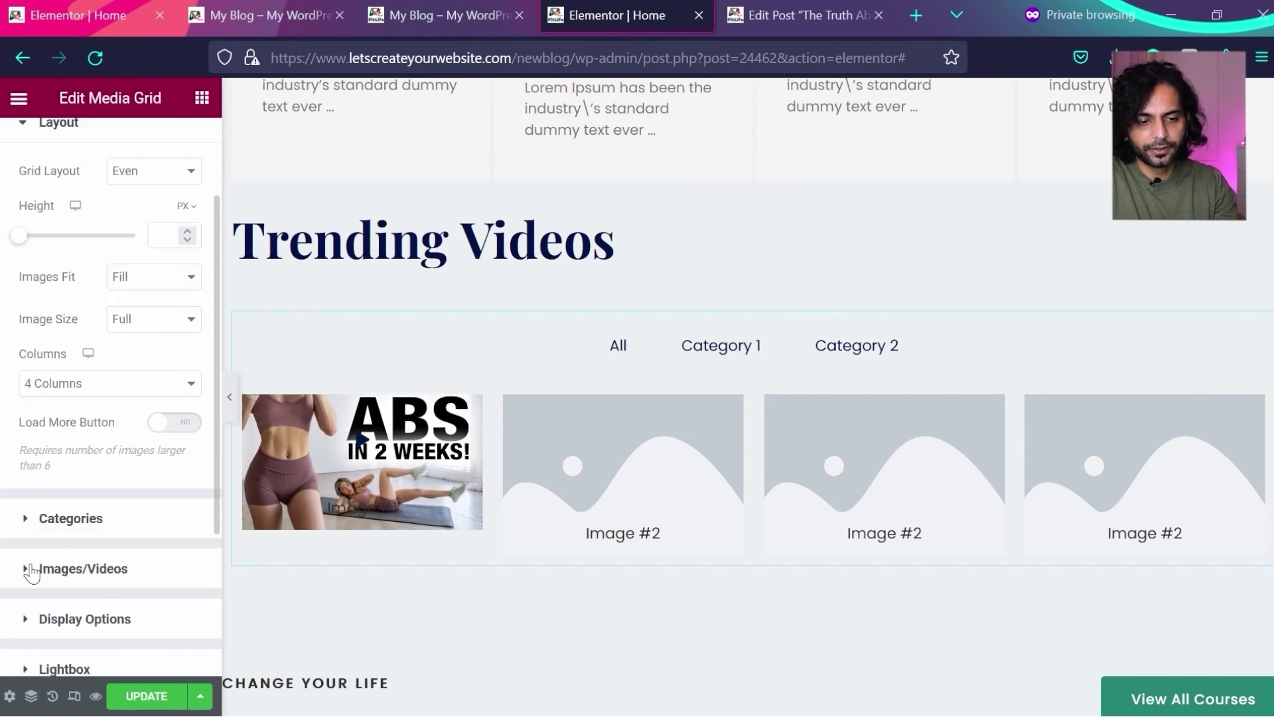
{"action": "left_click", "coordinate": [31, 569]}
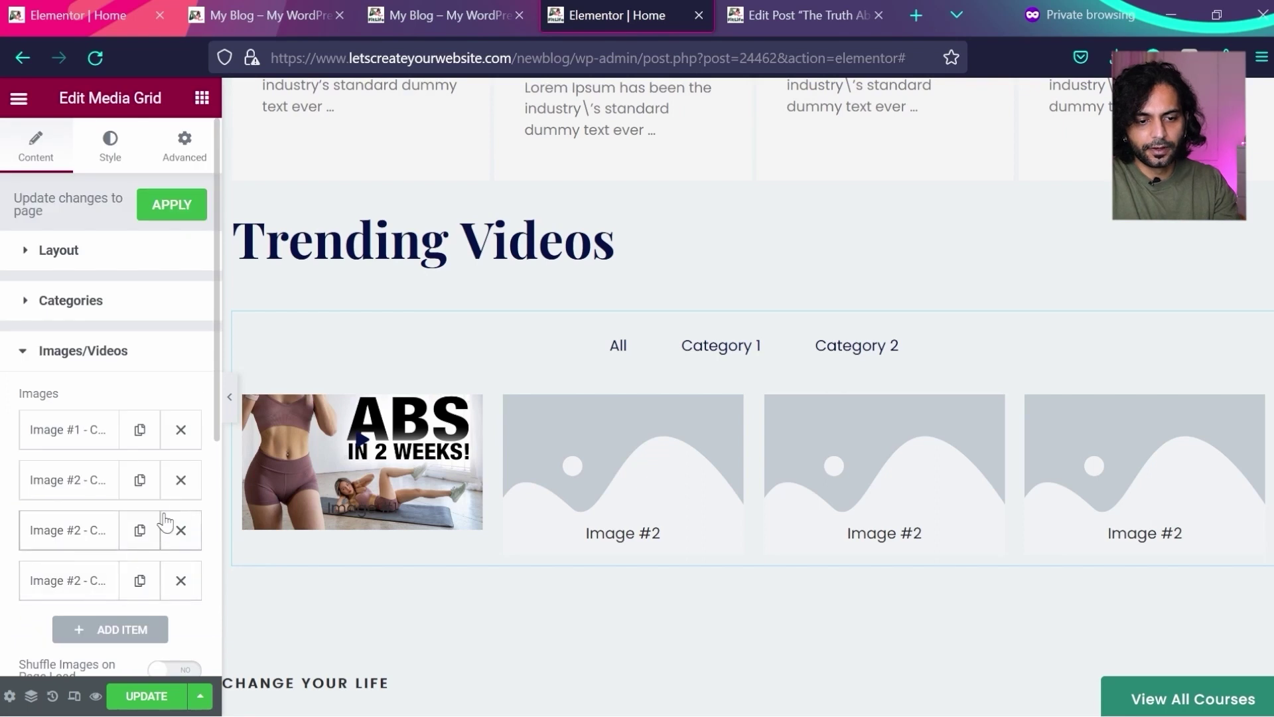
{"action": "left_click", "coordinate": [181, 481]}
{"action": "left_click", "coordinate": [181, 481]}
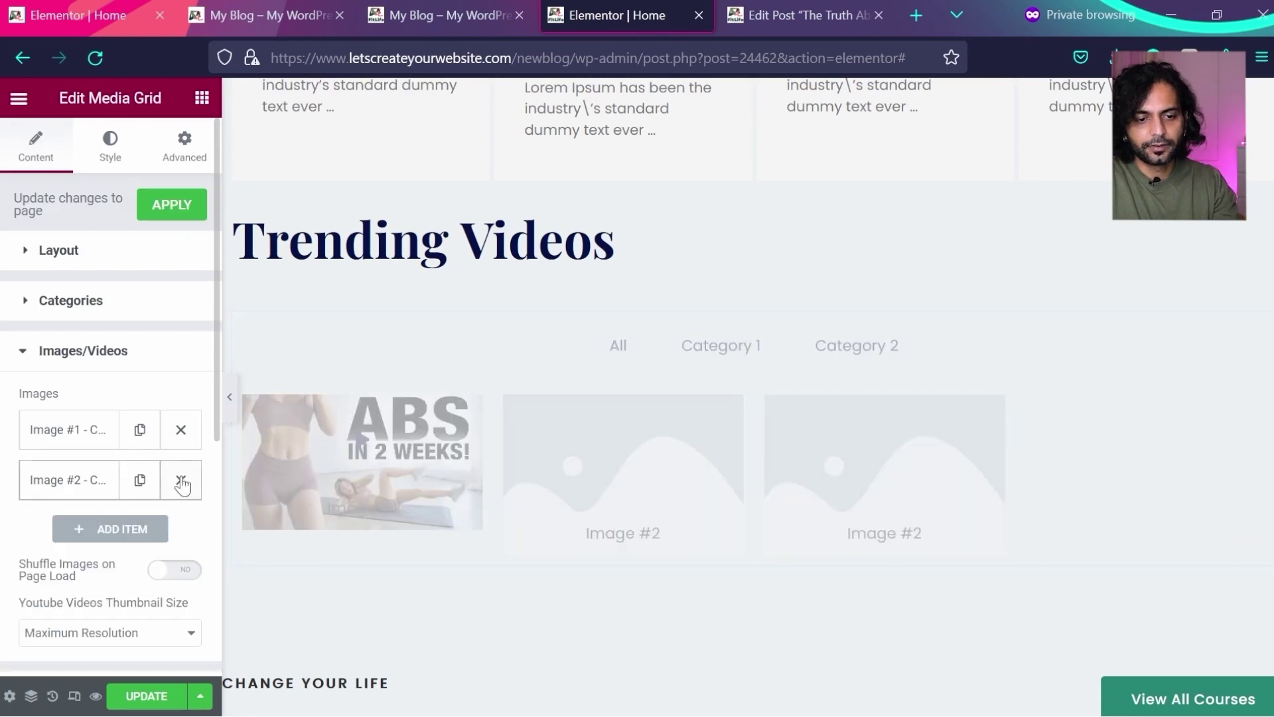
{"action": "left_click", "coordinate": [182, 482]}
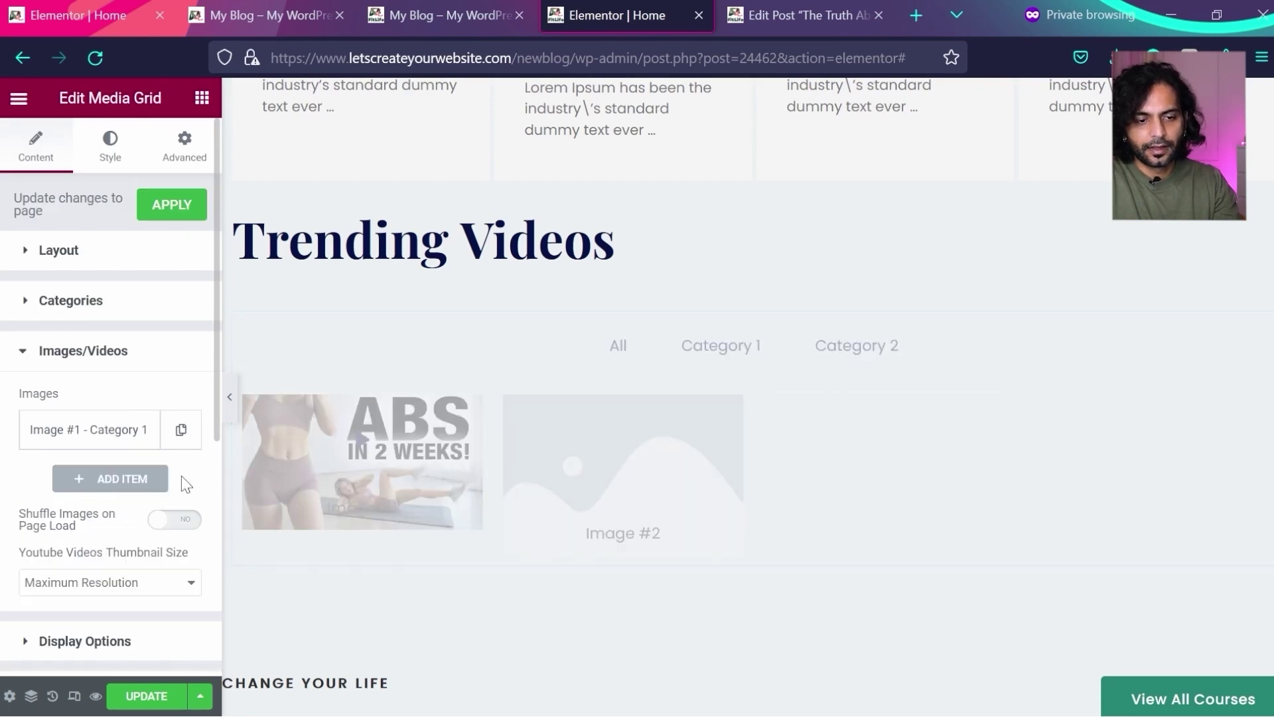
- Duplicate the Image #1 video item so the grid holds four copies
{"action": "left_click", "coordinate": [181, 438]}
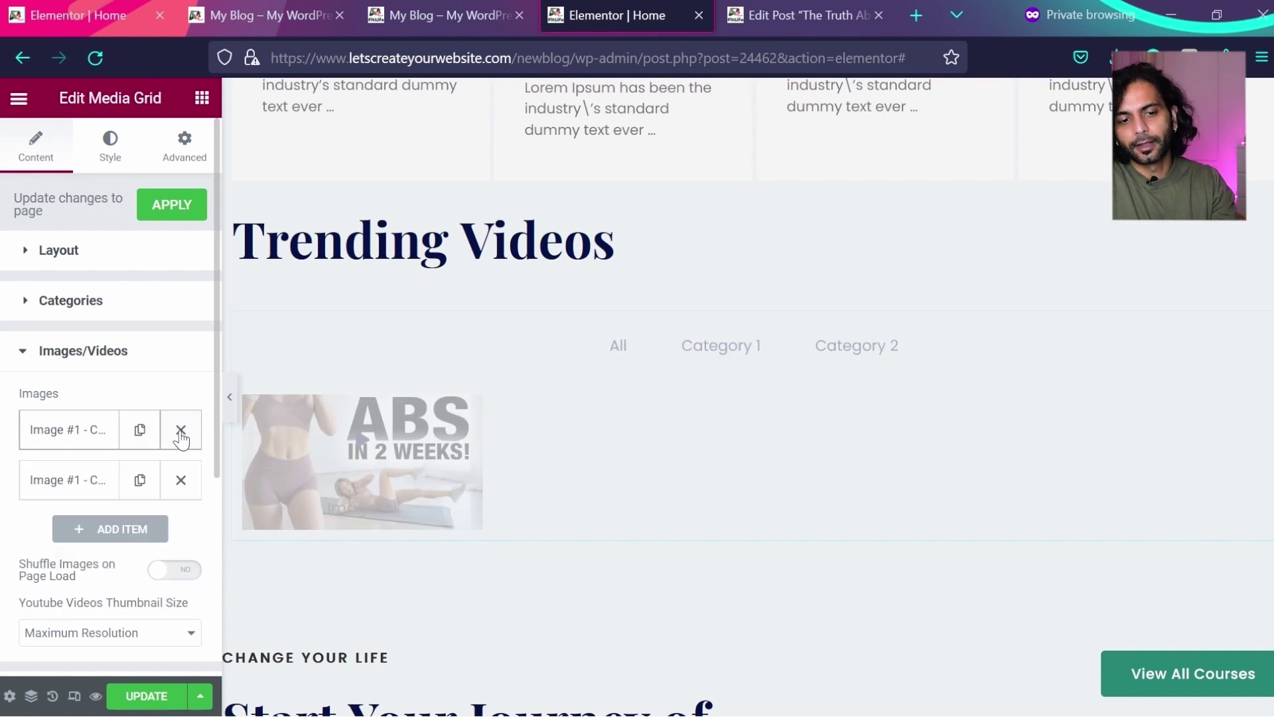
{"action": "left_click", "coordinate": [140, 484]}
{"action": "left_click", "coordinate": [140, 482]}
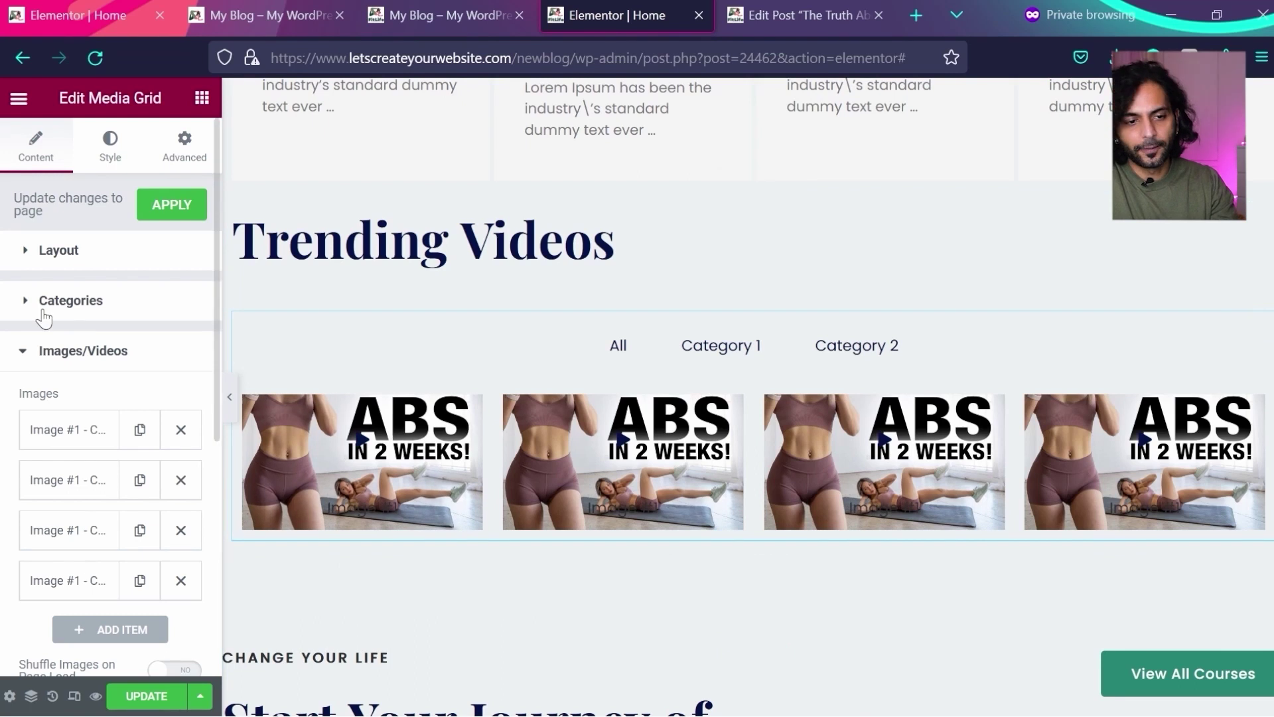
- Review the grid's category filter settings for All, Category 1 and Category 2
{"action": "left_click", "coordinate": [67, 302]}
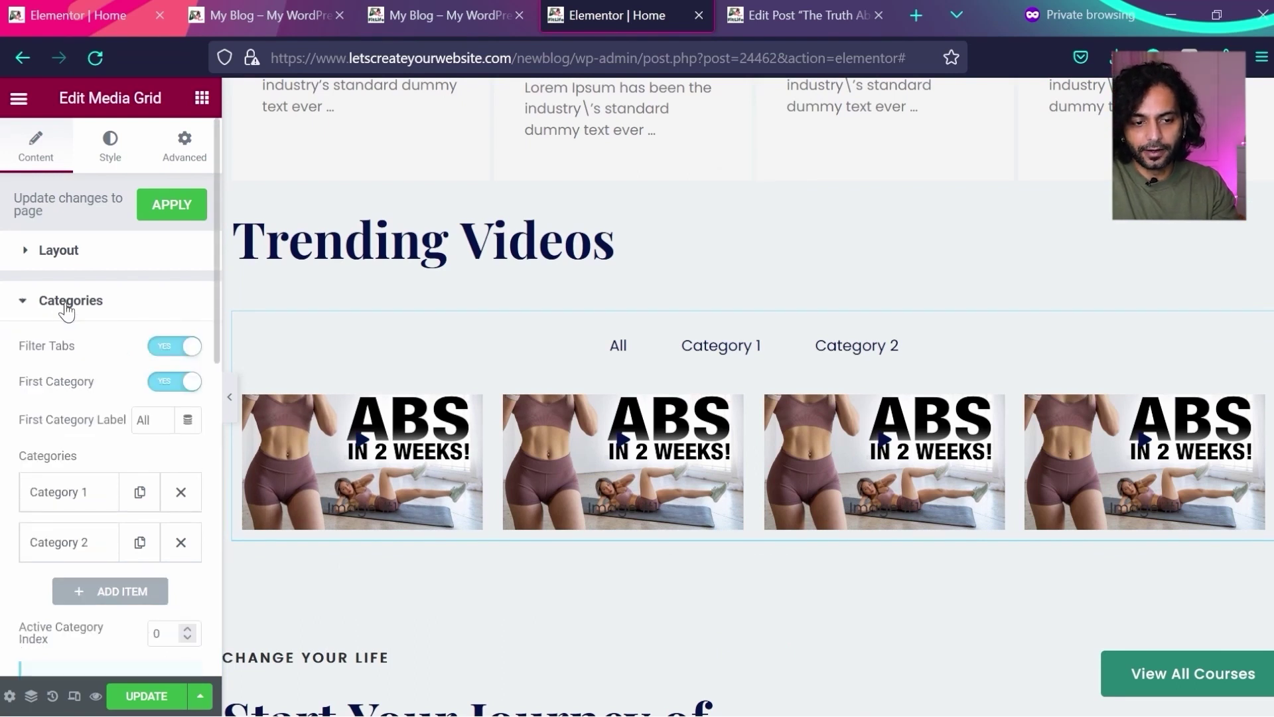
{"action": "scroll", "coordinate": [93, 359], "scroll_direction": "down", "scroll_amount": 1}
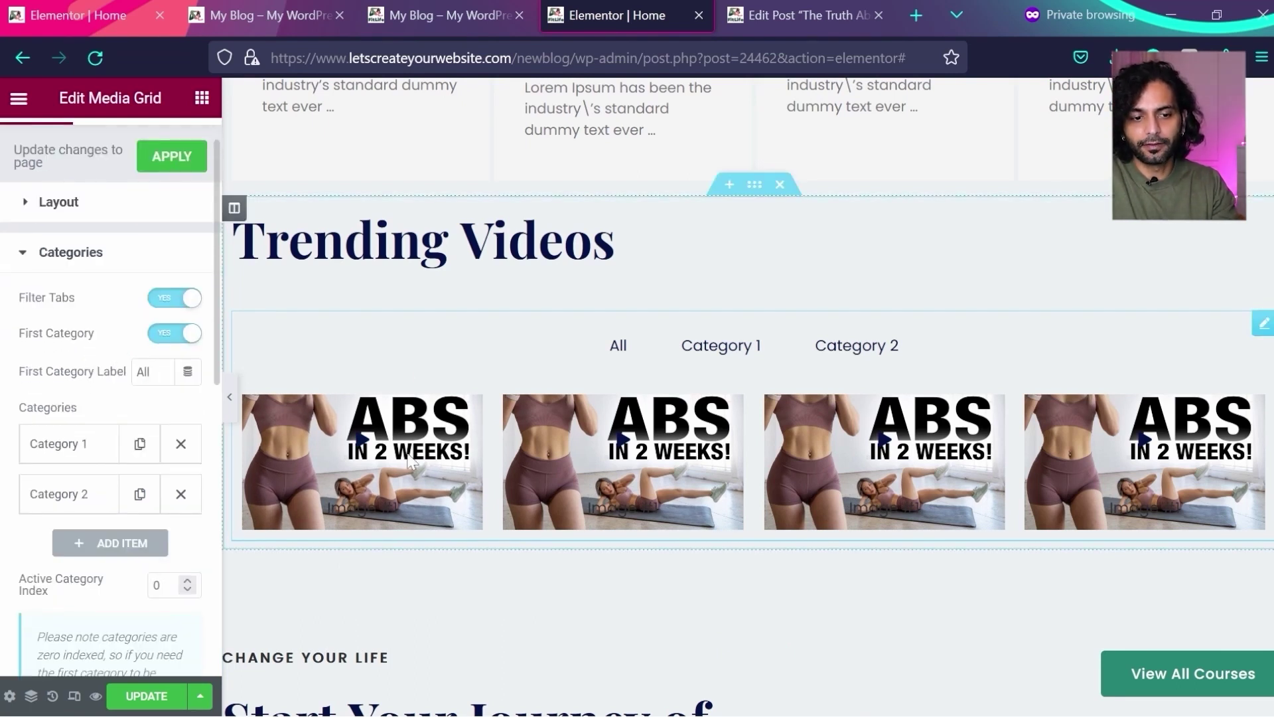
{"action": "scroll", "coordinate": [85, 411], "scroll_direction": "down", "scroll_amount": 2}
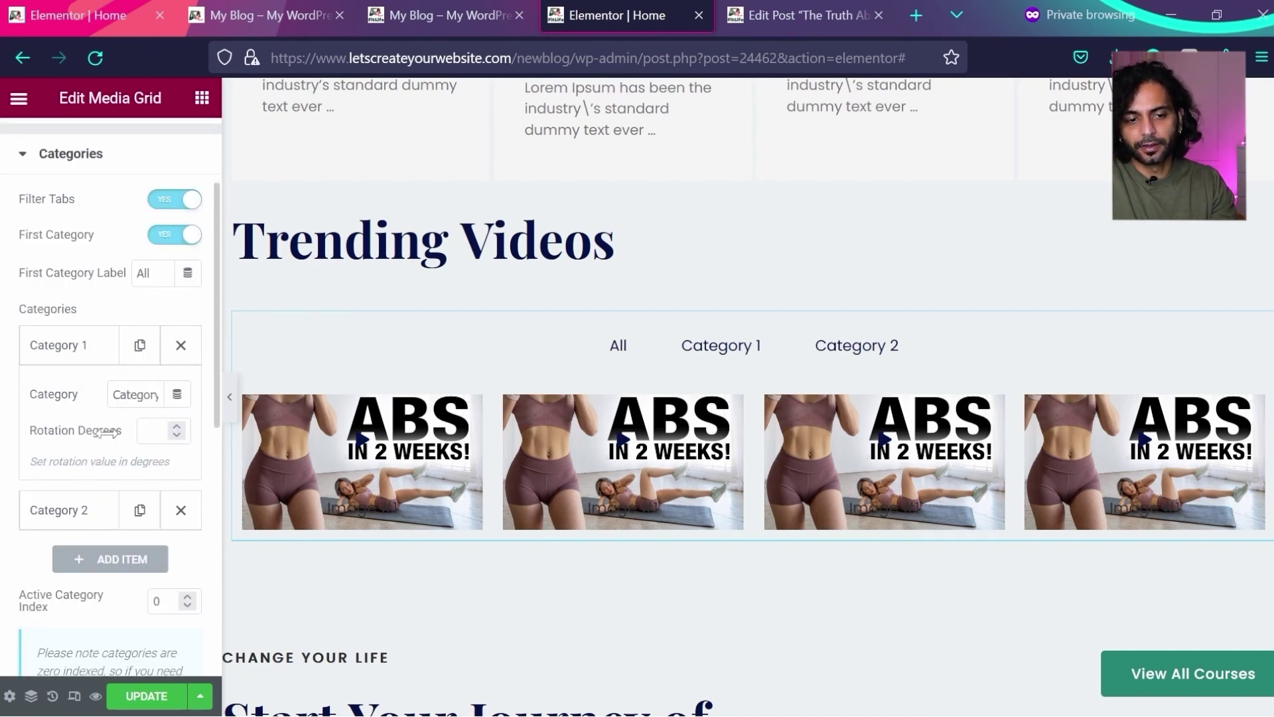
{"action": "scroll", "coordinate": [113, 531], "scroll_direction": "down", "scroll_amount": 1}
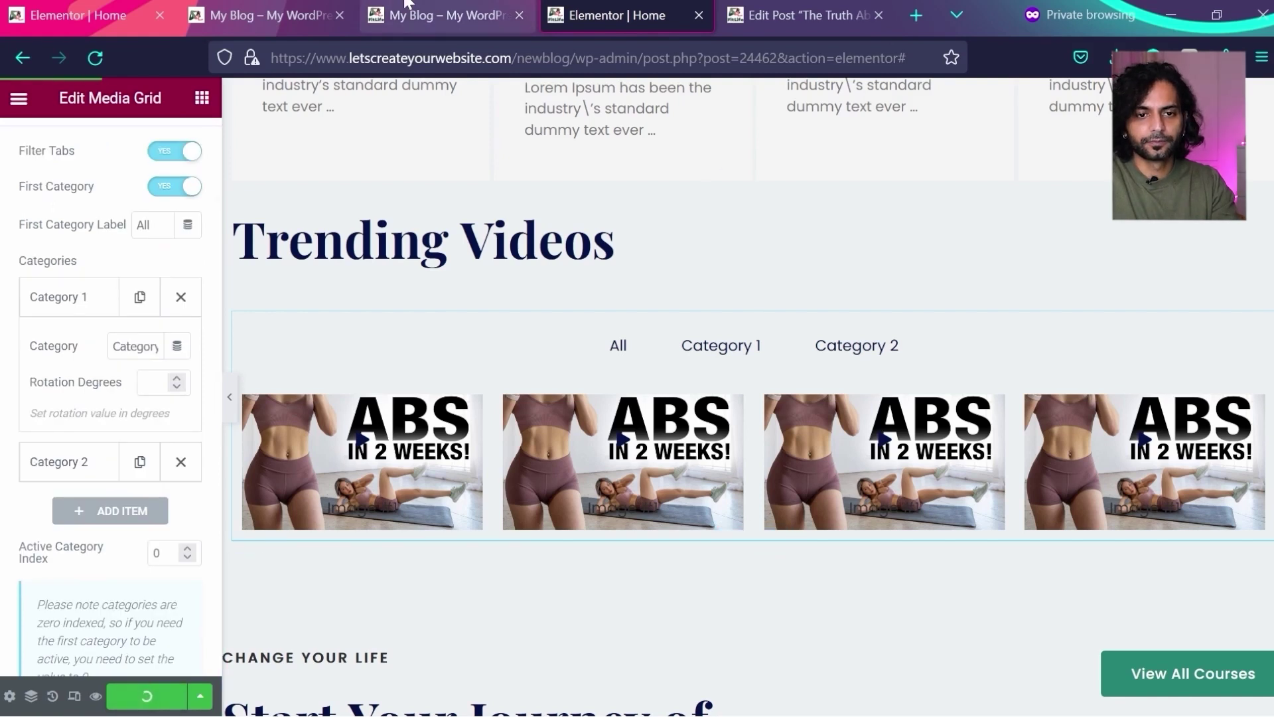
{"action": "left_click", "coordinate": [438, 14]}
- Reload the preview and confirm the Category 2 filter on Trending Videos shows no videos
{"action": "left_click", "coordinate": [95, 58]}
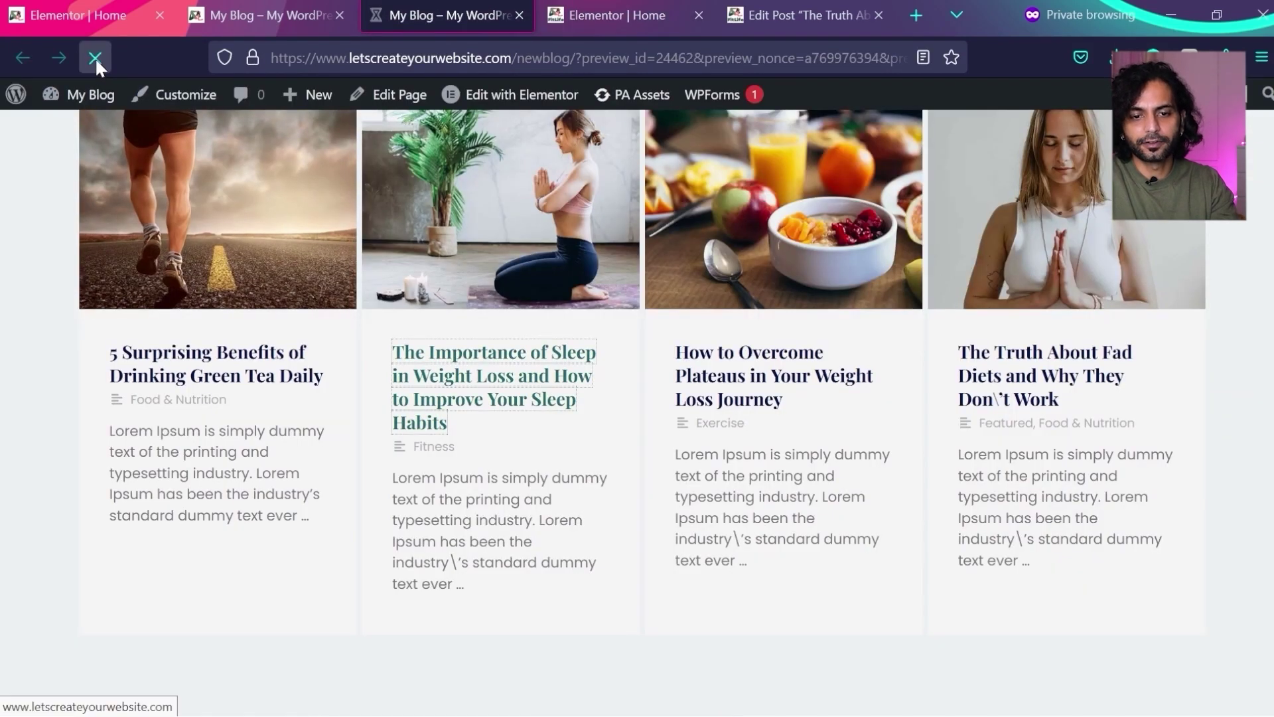
{"action": "scroll", "coordinate": [508, 484], "scroll_direction": "down", "scroll_amount": 4}
{"action": "scroll", "coordinate": [508, 487], "scroll_direction": "down", "scroll_amount": 3}
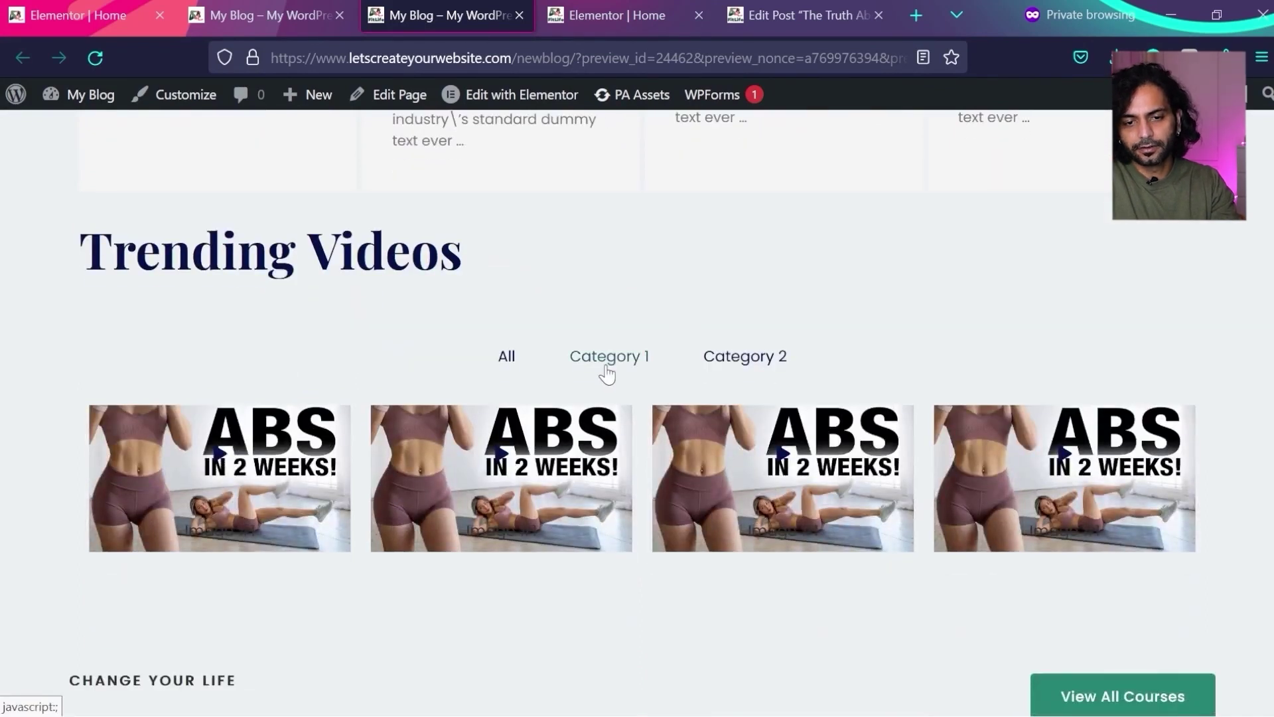
{"action": "left_click", "coordinate": [747, 358]}
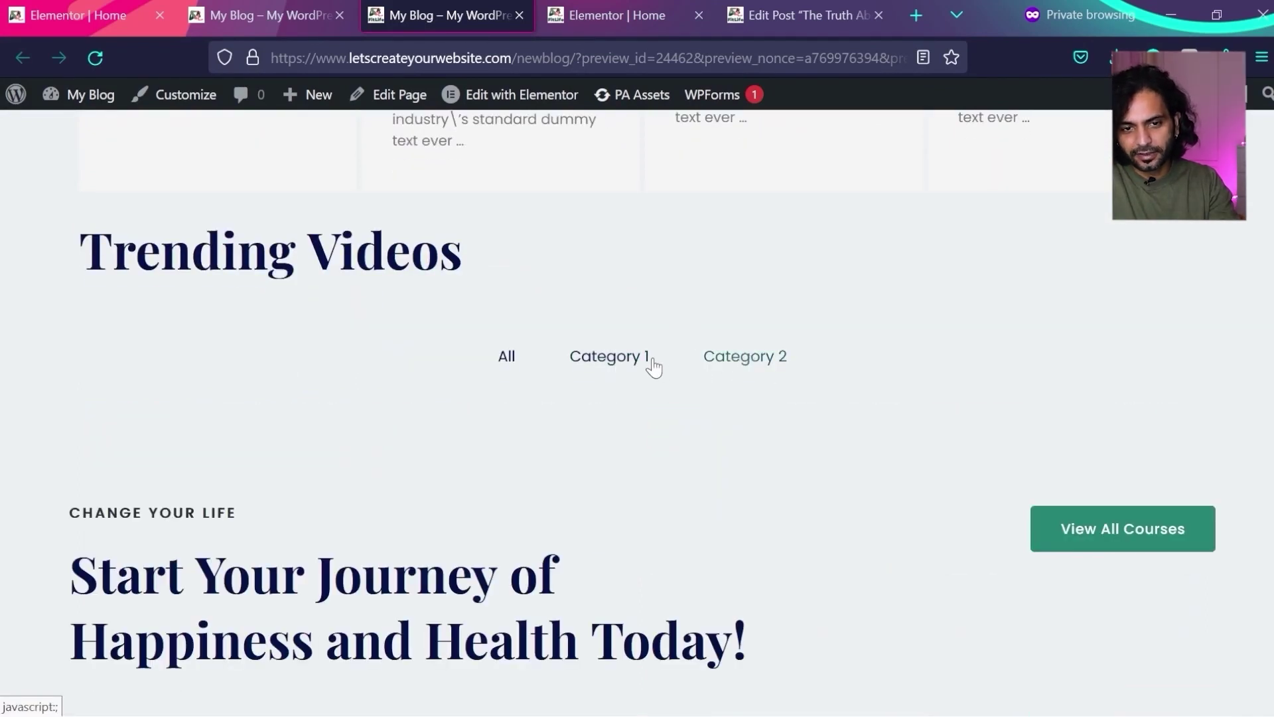
{"action": "left_click", "coordinate": [599, 5]}
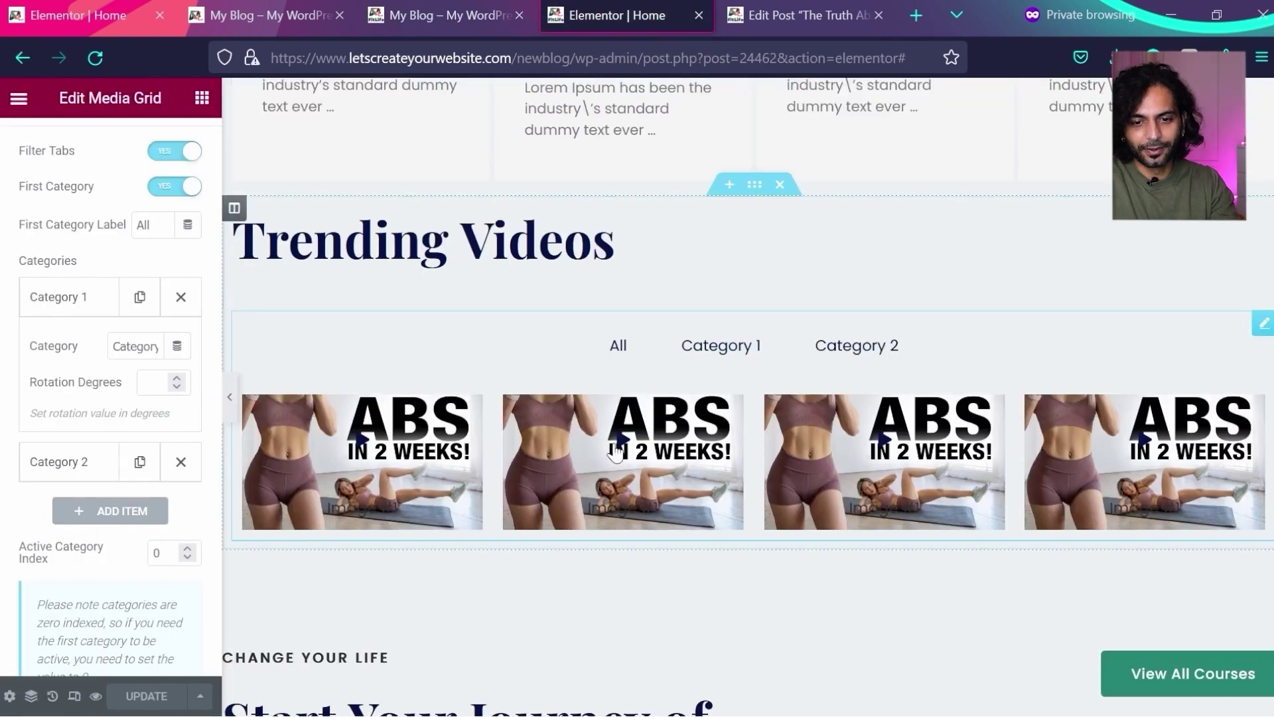
- Filter the grid to Category 2 and open the third video item's settings
{"action": "left_click", "coordinate": [854, 358]}
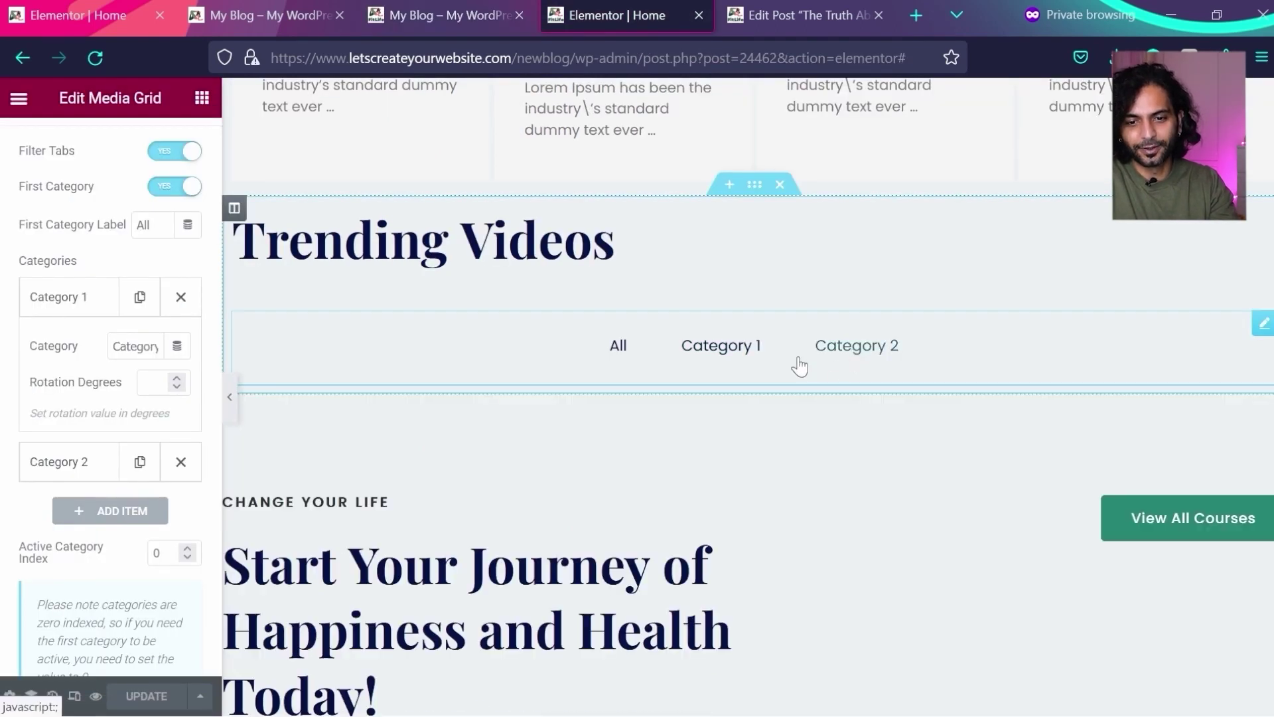
{"action": "scroll", "coordinate": [120, 418], "scroll_direction": "down", "scroll_amount": 8}
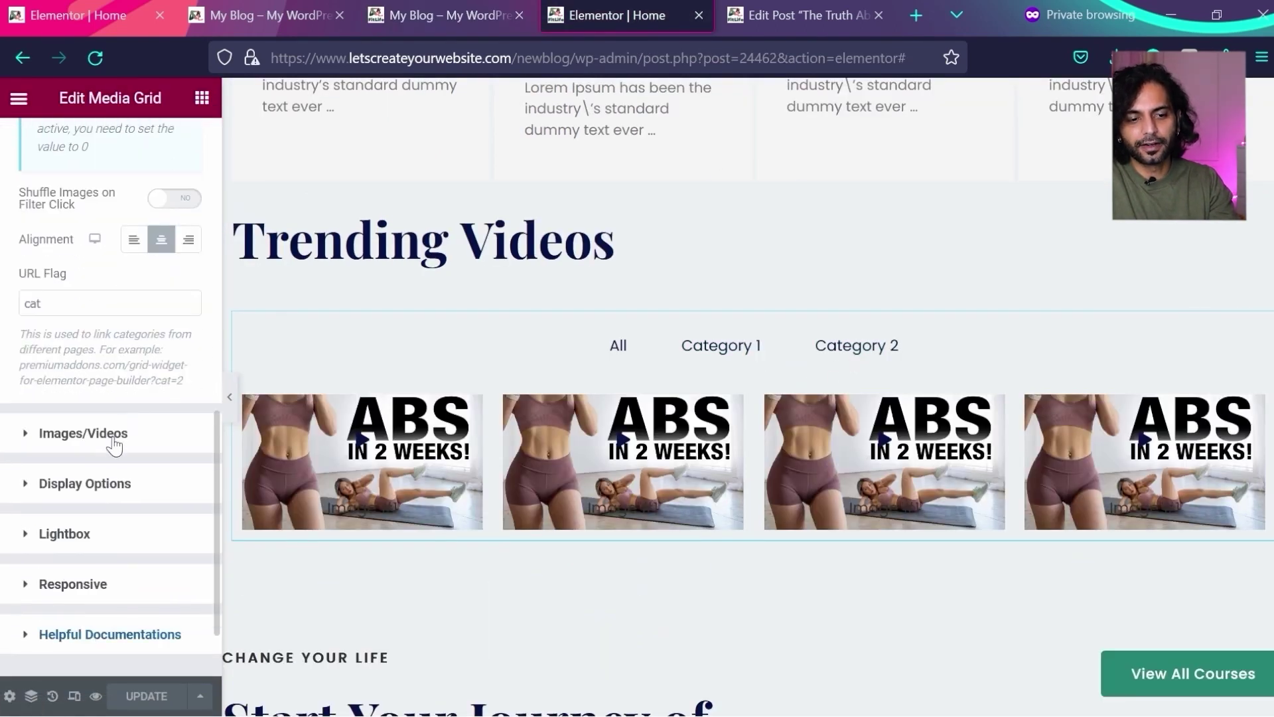
{"action": "scroll", "coordinate": [114, 446], "scroll_direction": "up", "scroll_amount": 3}
{"action": "scroll", "coordinate": [114, 446], "scroll_direction": "down", "scroll_amount": 1}
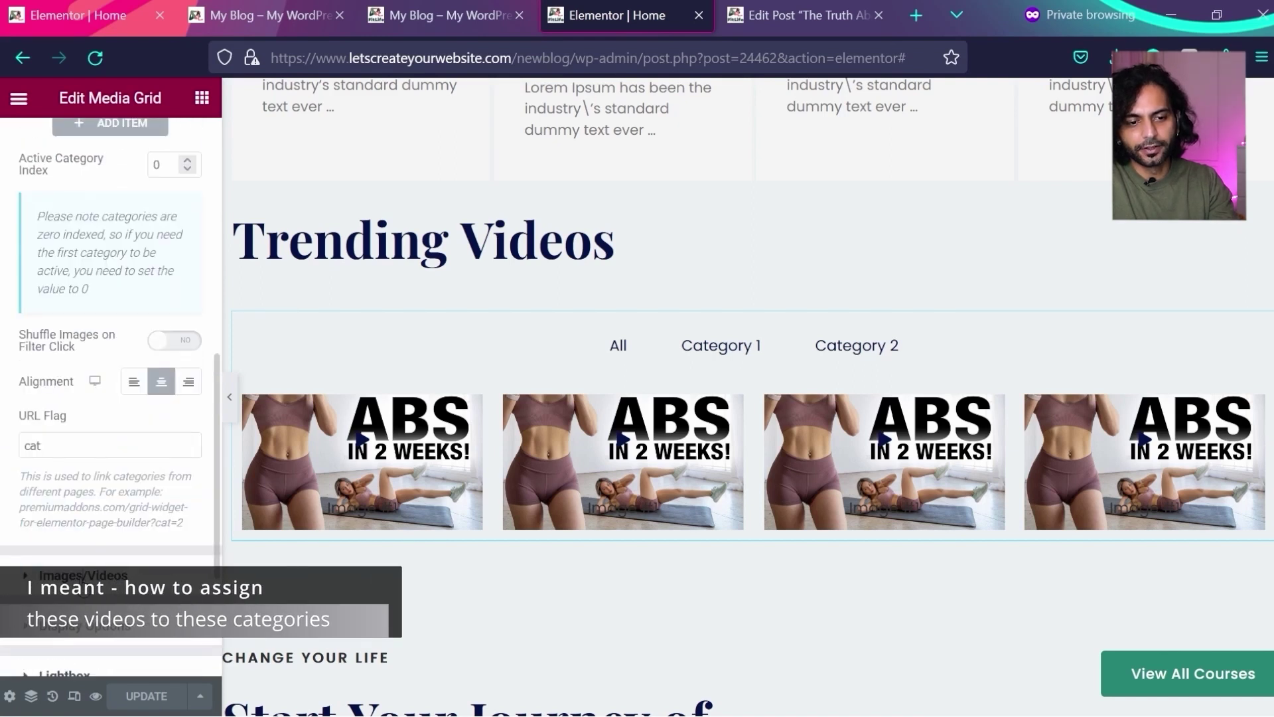
{"action": "left_click", "coordinate": [81, 576]}
{"action": "scroll", "coordinate": [81, 581], "scroll_direction": "down", "scroll_amount": 1}
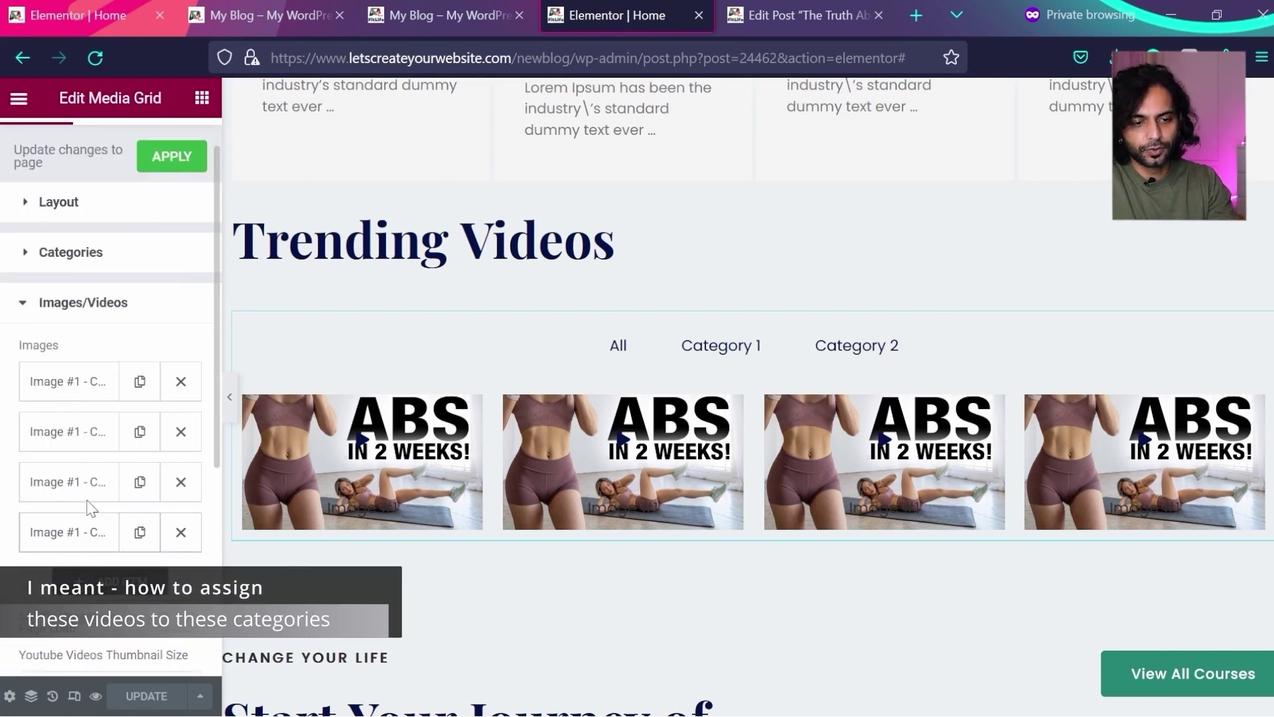
{"action": "left_click", "coordinate": [88, 494]}
- Change the third item's category from Category 1 to Category 2 and confirm the filter shows it
{"action": "scroll", "coordinate": [88, 491], "scroll_direction": "down", "scroll_amount": 8}
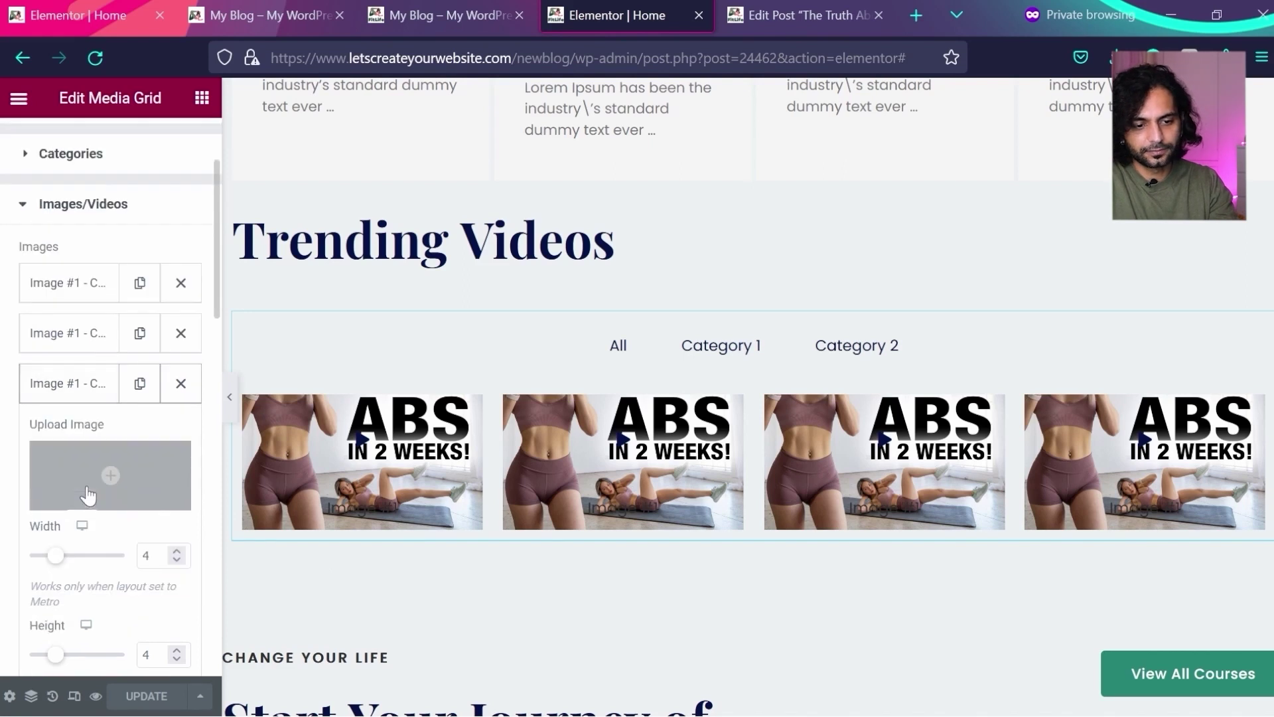
{"action": "scroll", "coordinate": [89, 489], "scroll_direction": "down", "scroll_amount": 2}
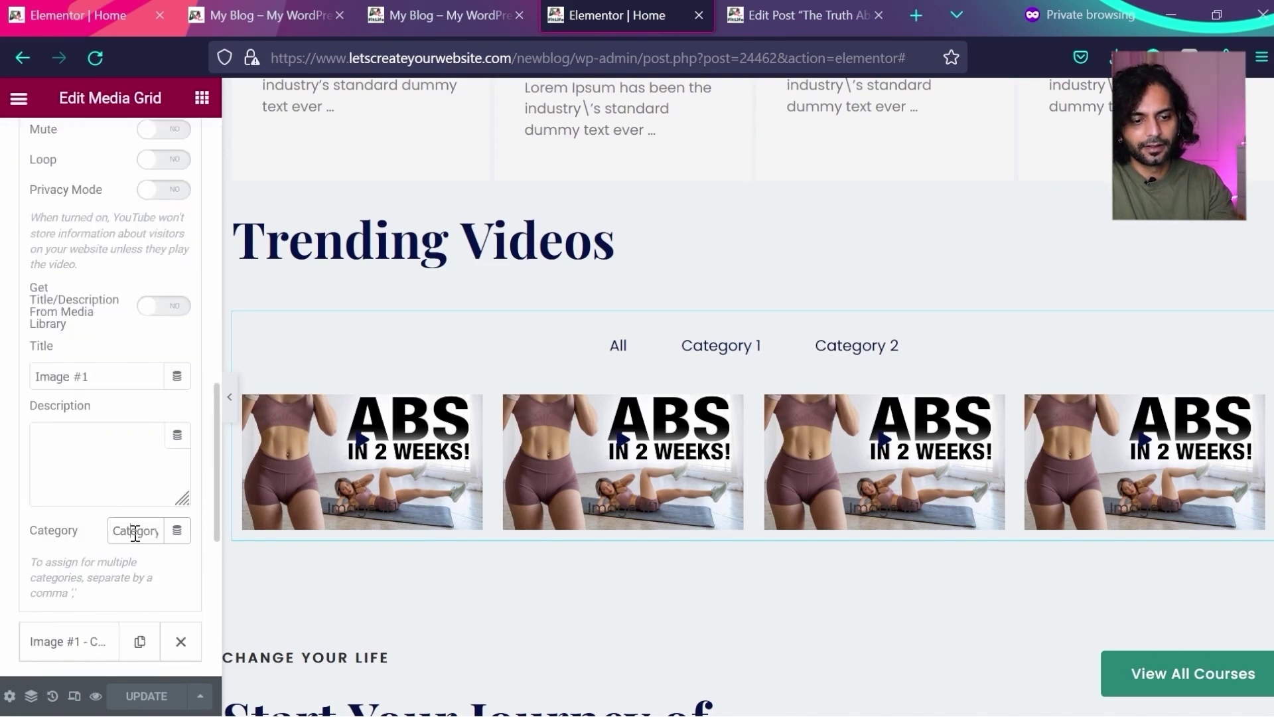
{"action": "key", "text": "End"}
{"action": "key", "text": "BackSpace"}
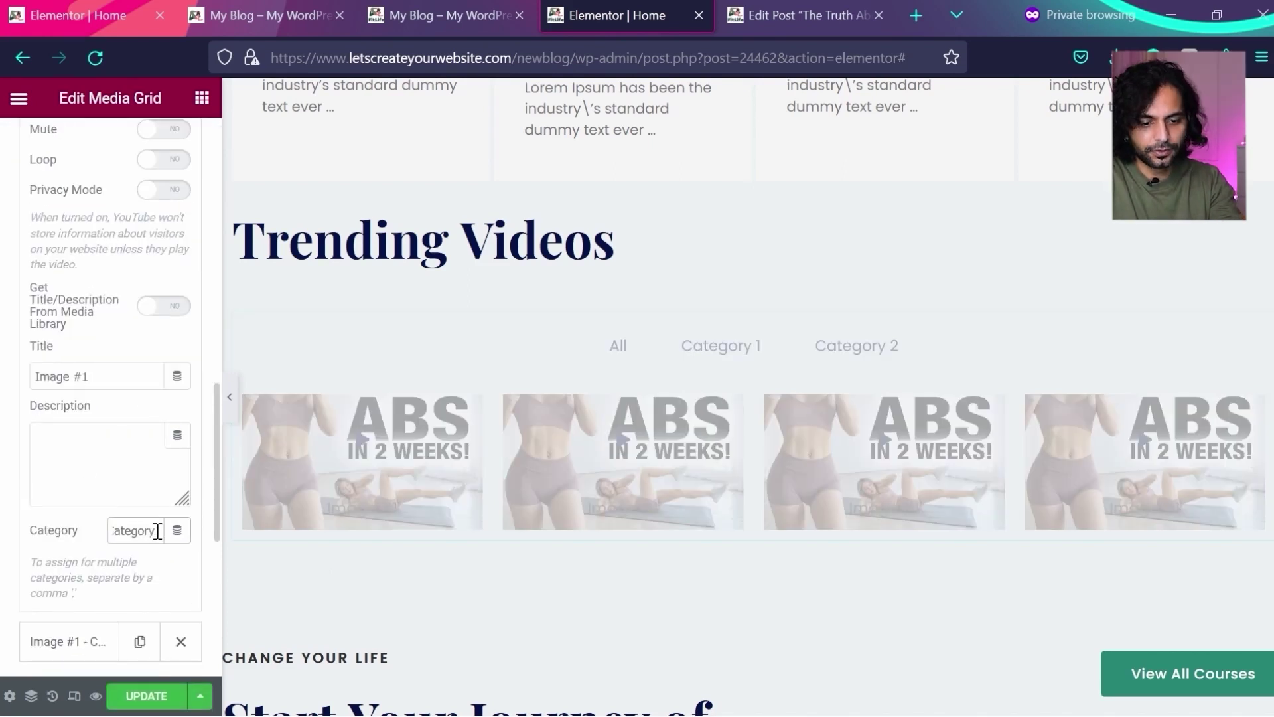
{"action": "type", "text": "2"}
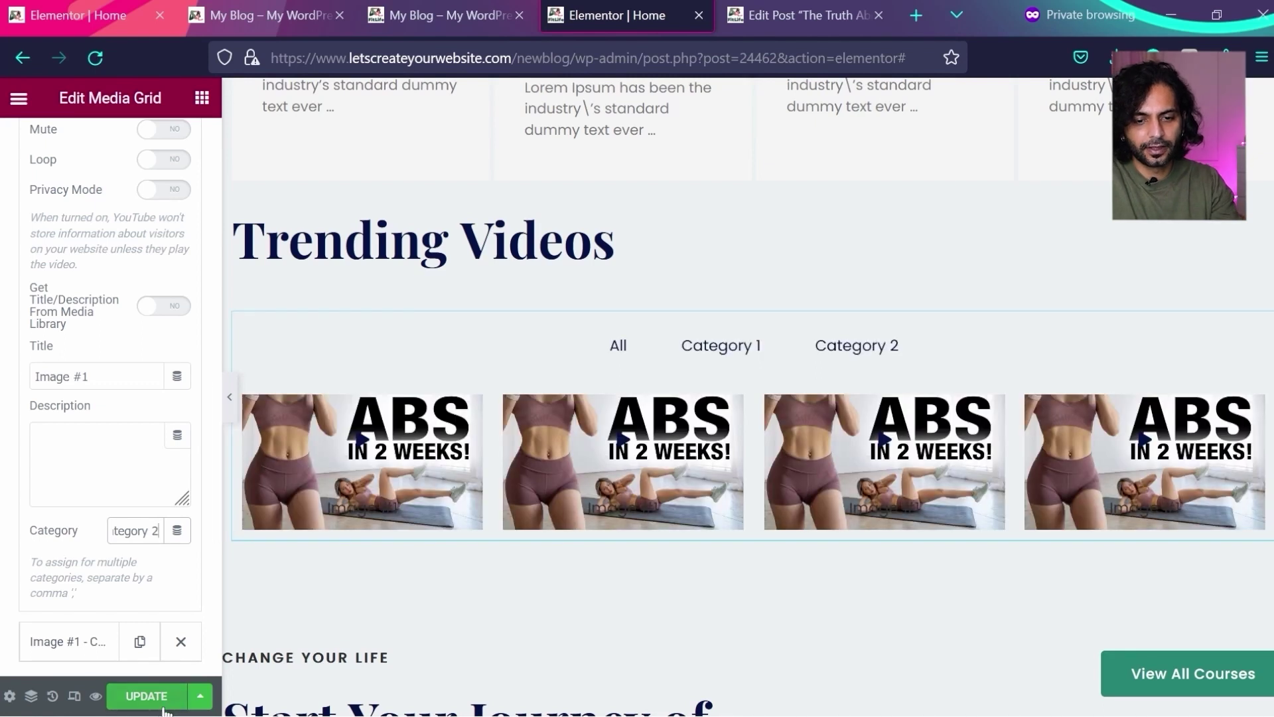
{"action": "left_click", "coordinate": [866, 345]}
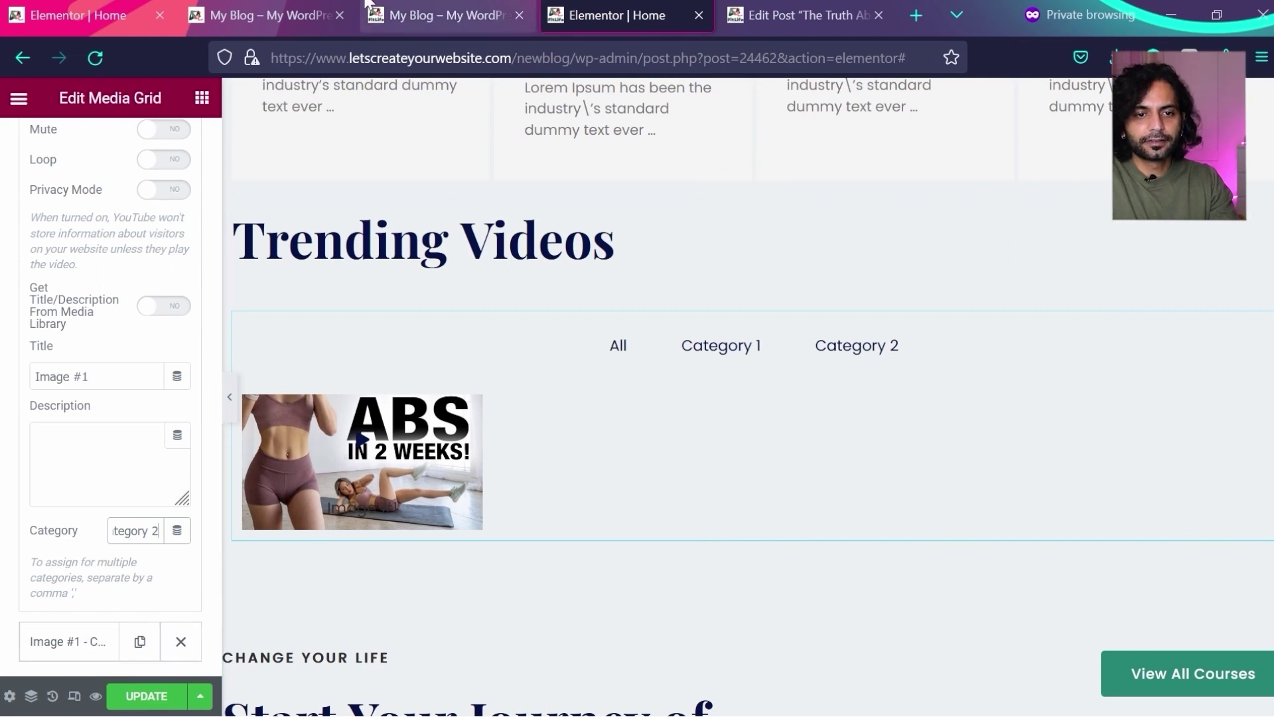
{"action": "left_click", "coordinate": [278, 9]}
- Compare the blog page's course cards and View All buttons against the homepage preview
{"action": "scroll", "coordinate": [513, 256], "scroll_direction": "down", "scroll_amount": 10}
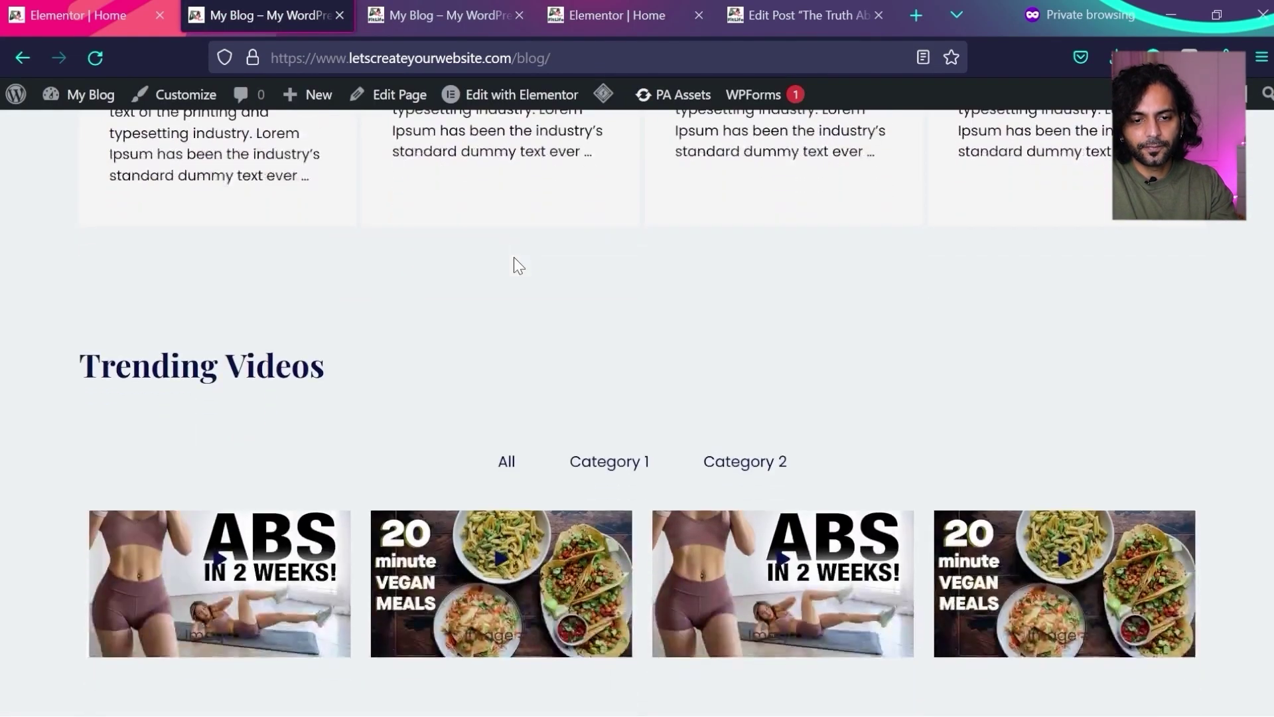
{"action": "scroll", "coordinate": [398, 304], "scroll_direction": "down", "scroll_amount": 3}
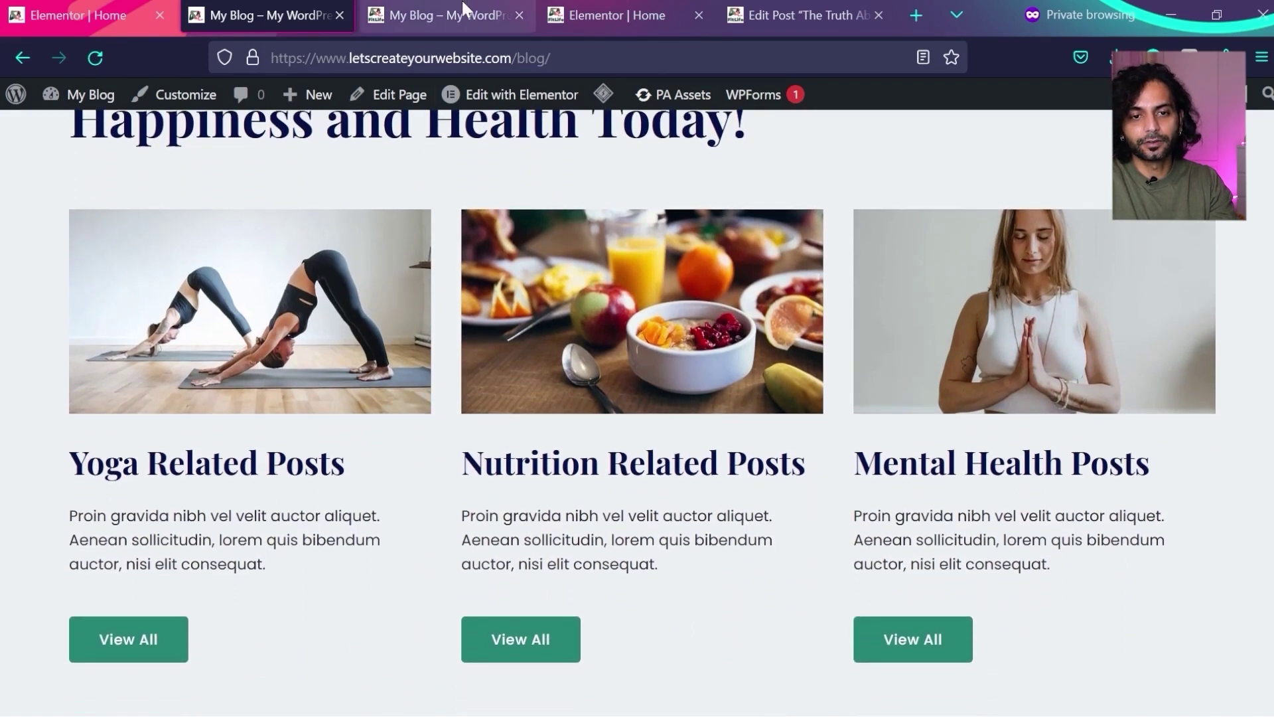
{"action": "left_click", "coordinate": [463, 9]}
{"action": "scroll", "coordinate": [557, 387], "scroll_direction": "down", "scroll_amount": 5}
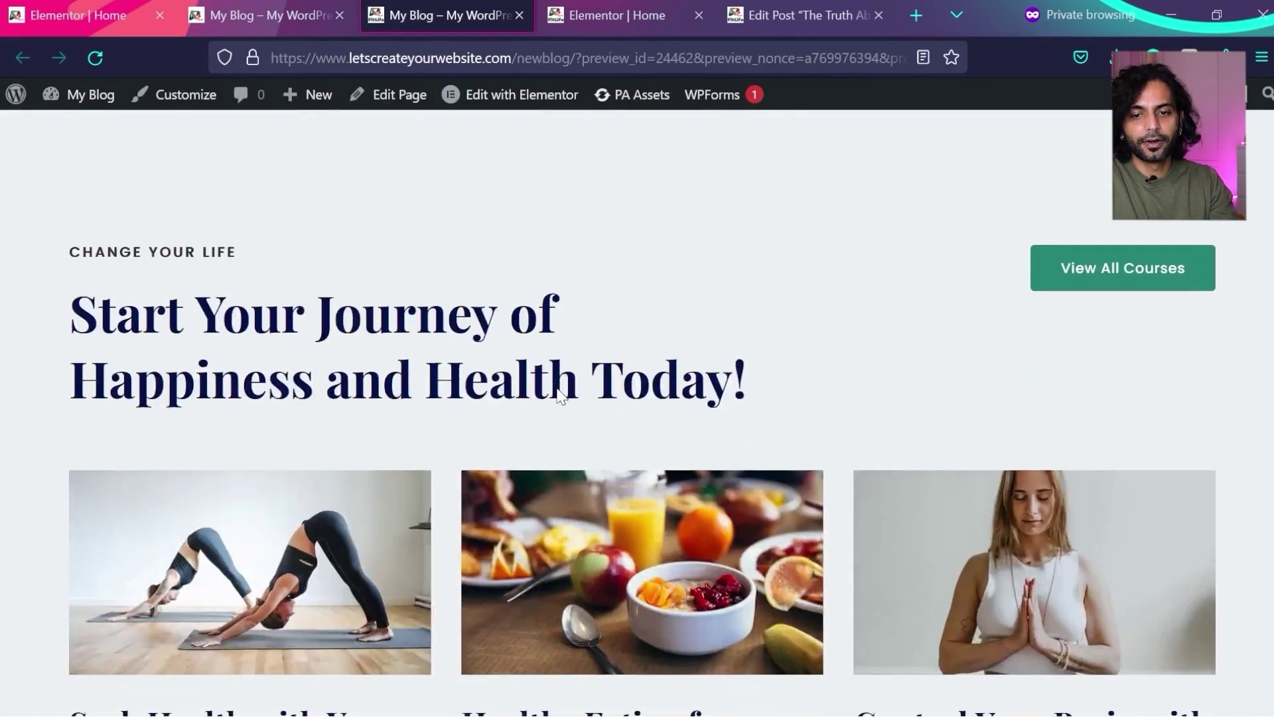
{"action": "scroll", "coordinate": [557, 388], "scroll_direction": "down", "scroll_amount": 3}
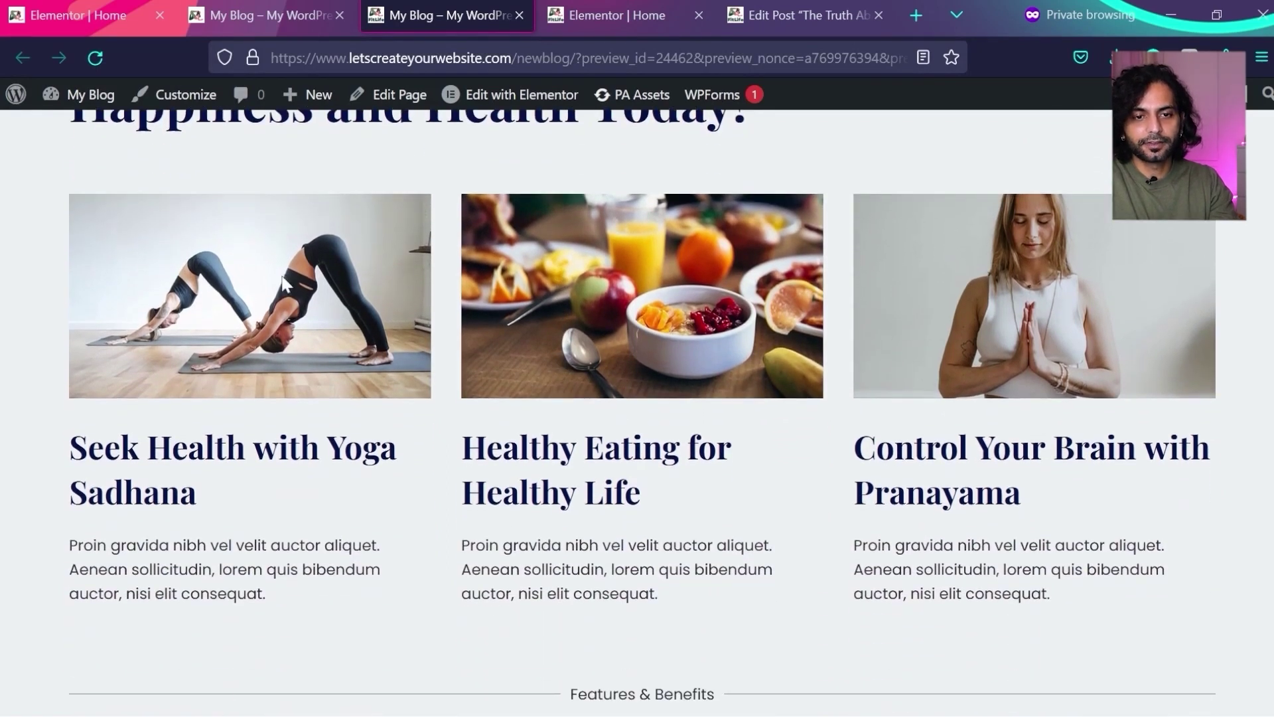
{"action": "left_click", "coordinate": [324, 8]}
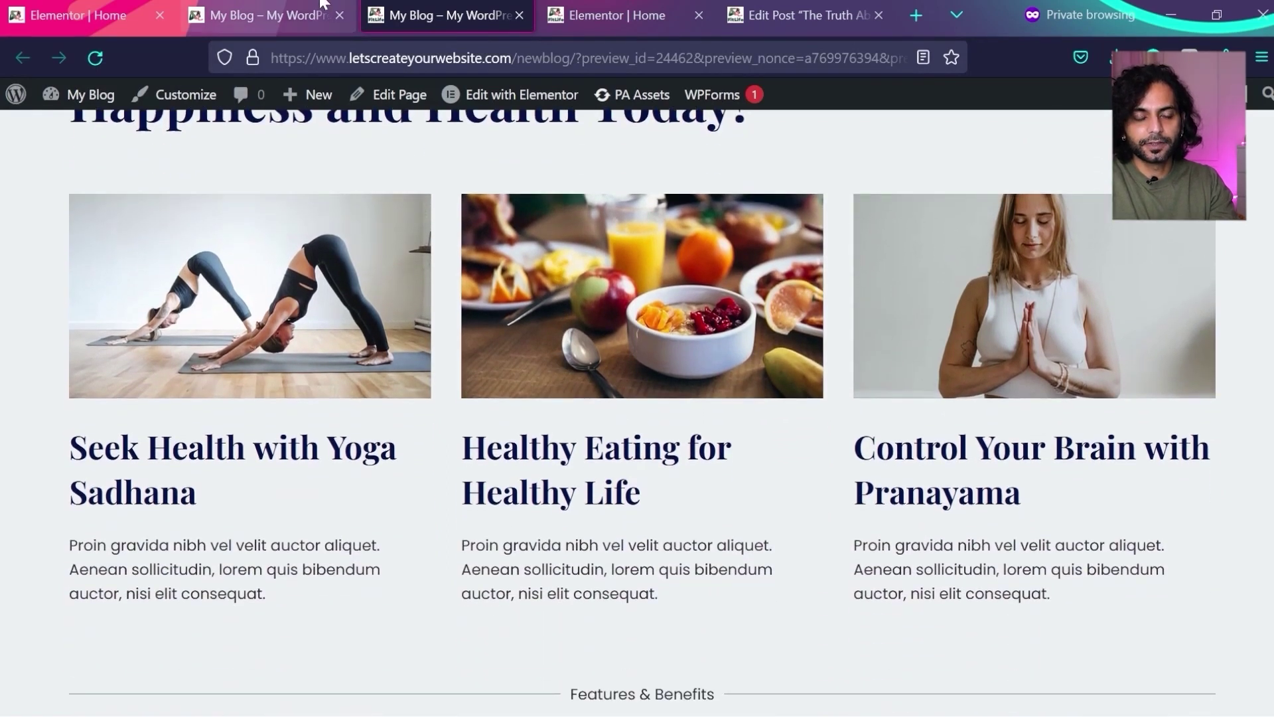
{"action": "left_click", "coordinate": [517, 5]}
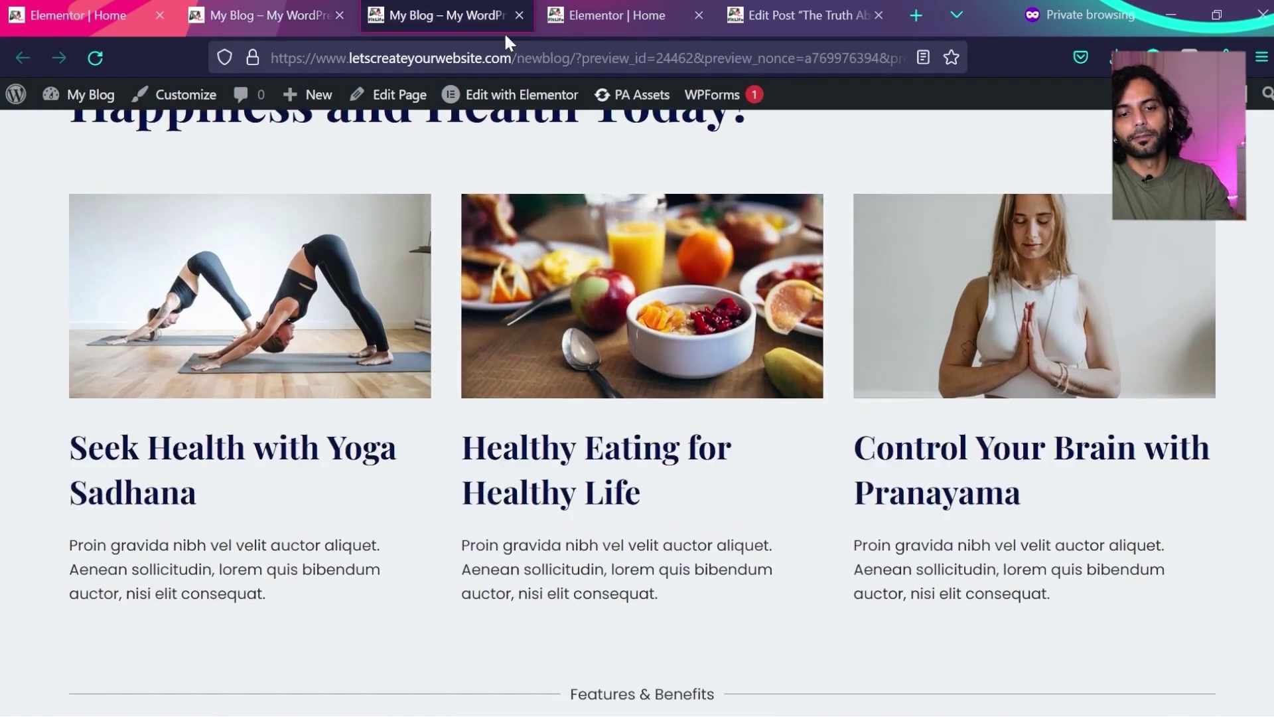
{"action": "left_click", "coordinate": [666, 5]}
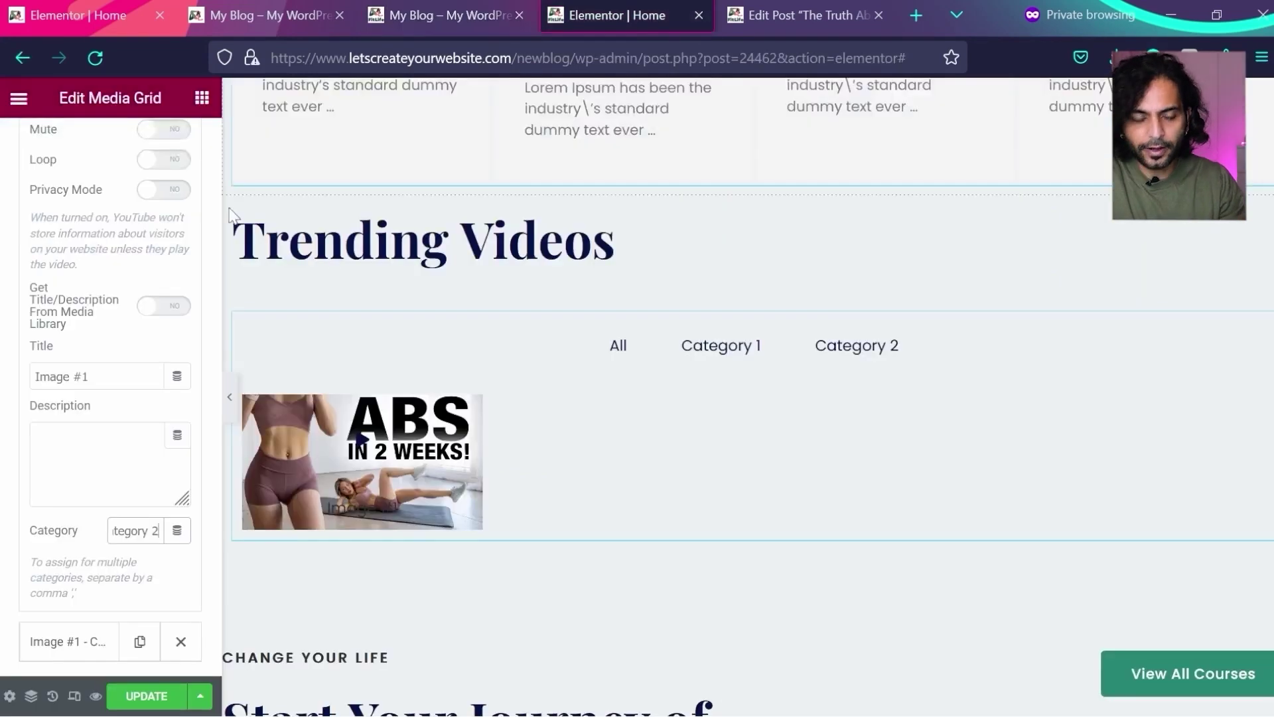
- Copy the existing View All Courses button widget
{"action": "left_click", "coordinate": [202, 100]}
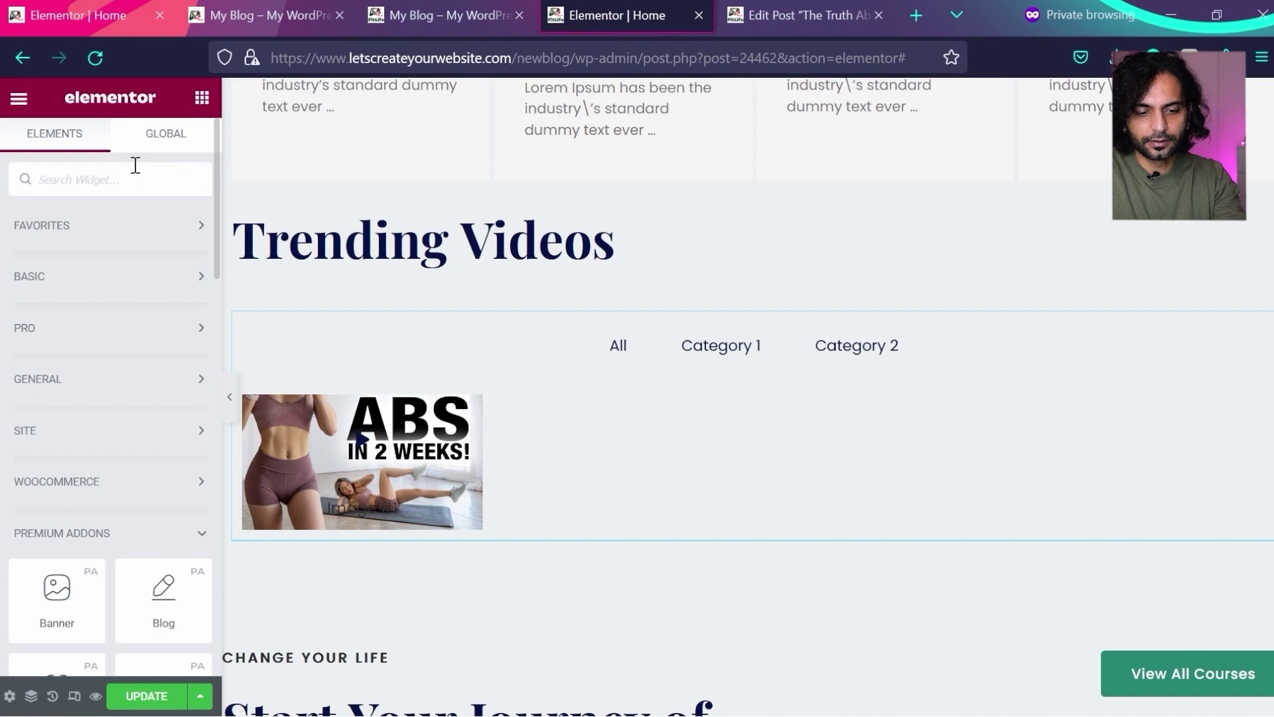
{"action": "type", "text": "button"}
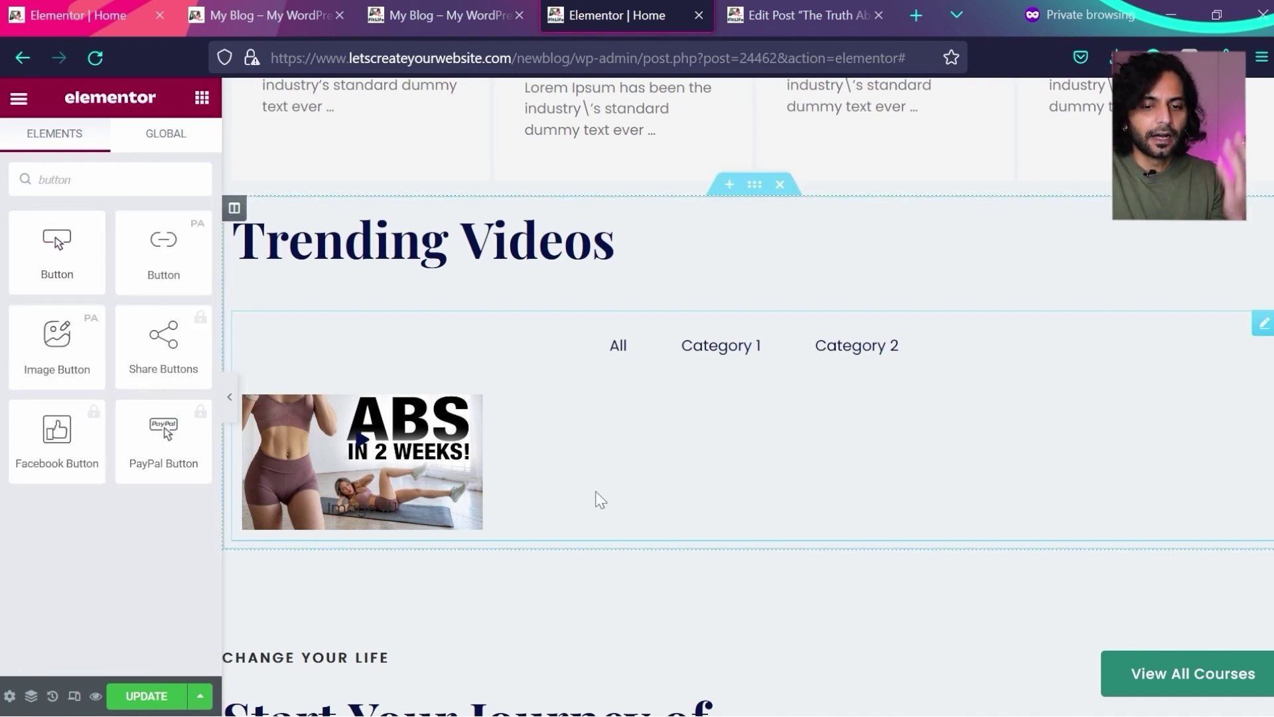
{"action": "scroll", "coordinate": [567, 497], "scroll_direction": "down", "scroll_amount": 3}
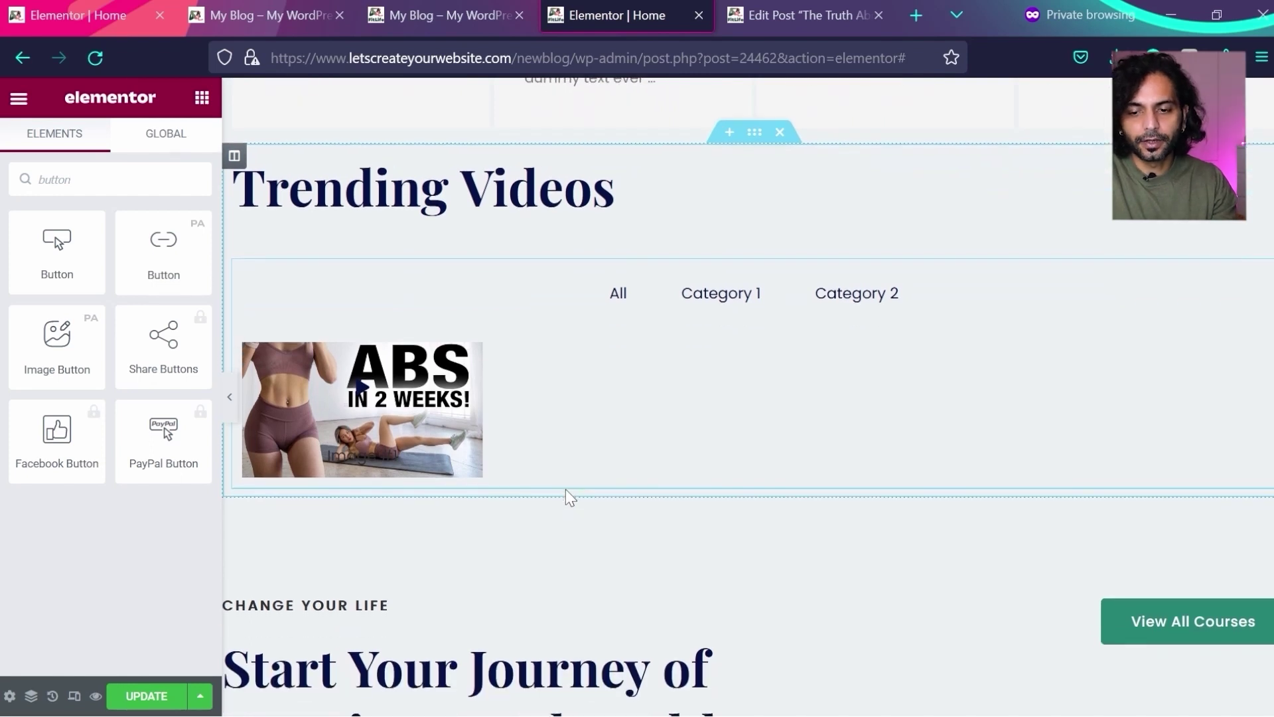
{"action": "scroll", "coordinate": [568, 497], "scroll_direction": "down", "scroll_amount": 5}
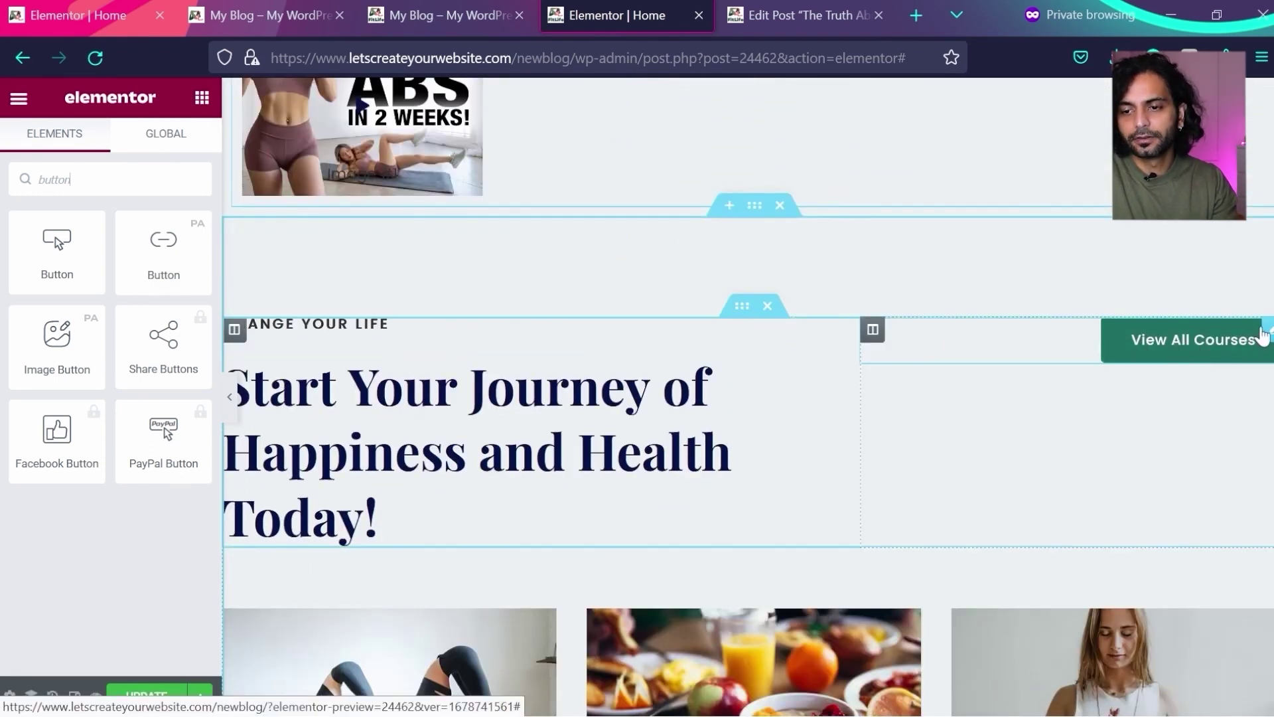
{"action": "right_click", "coordinate": [1269, 334]}
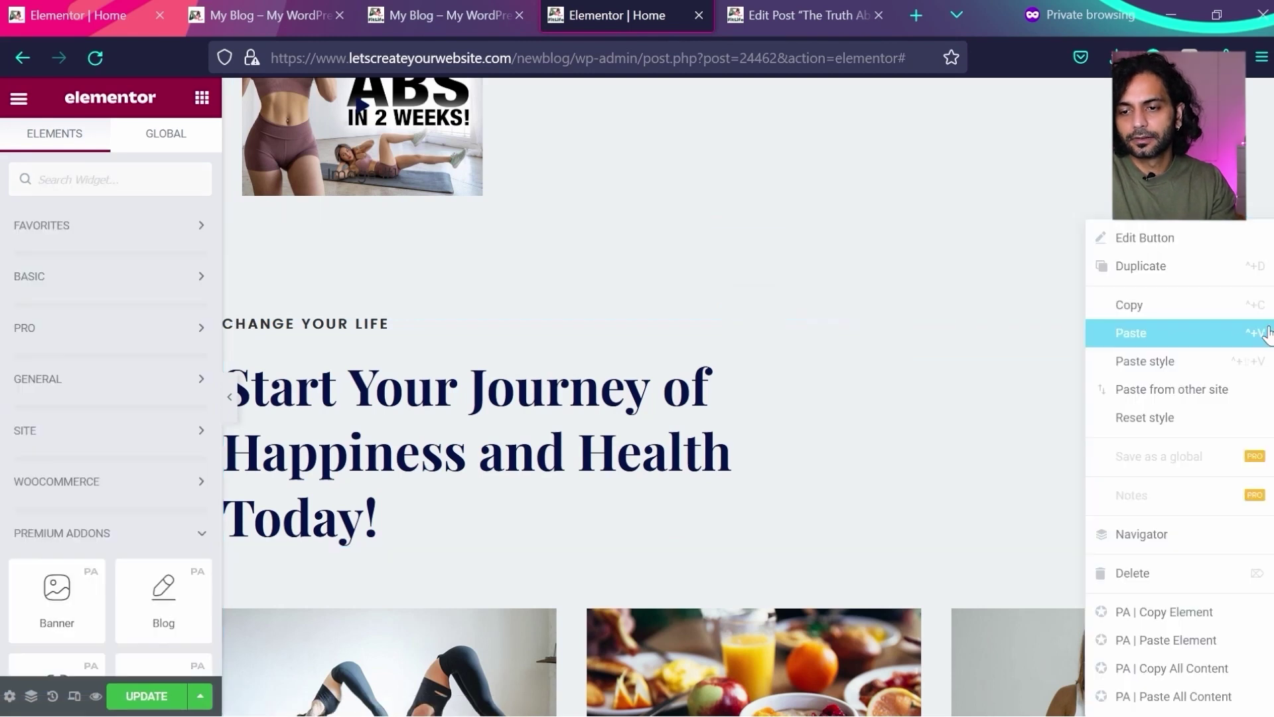
{"action": "left_click", "coordinate": [1159, 307]}
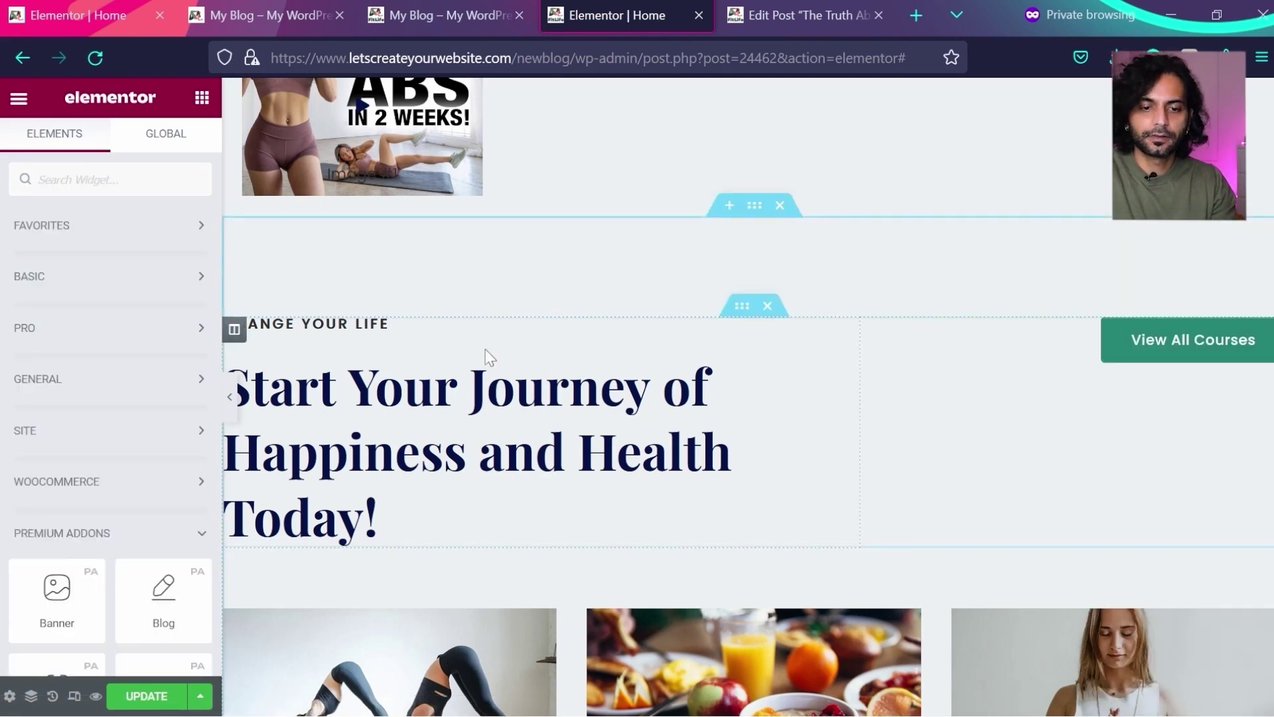
- Paste the button under the first course card and set its alignment to Left
{"action": "scroll", "coordinate": [485, 349], "scroll_direction": "down", "scroll_amount": 3}
{"action": "scroll", "coordinate": [487, 349], "scroll_direction": "down", "scroll_amount": 3}
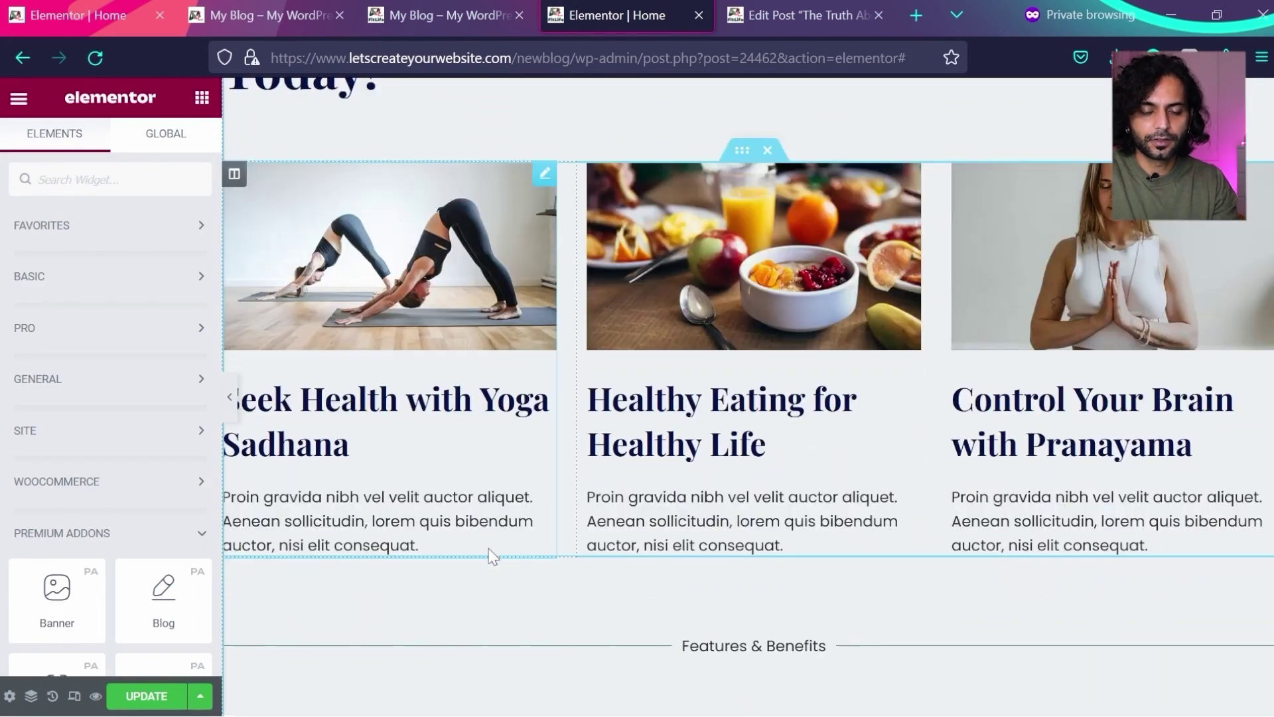
{"action": "right_click", "coordinate": [489, 549]}
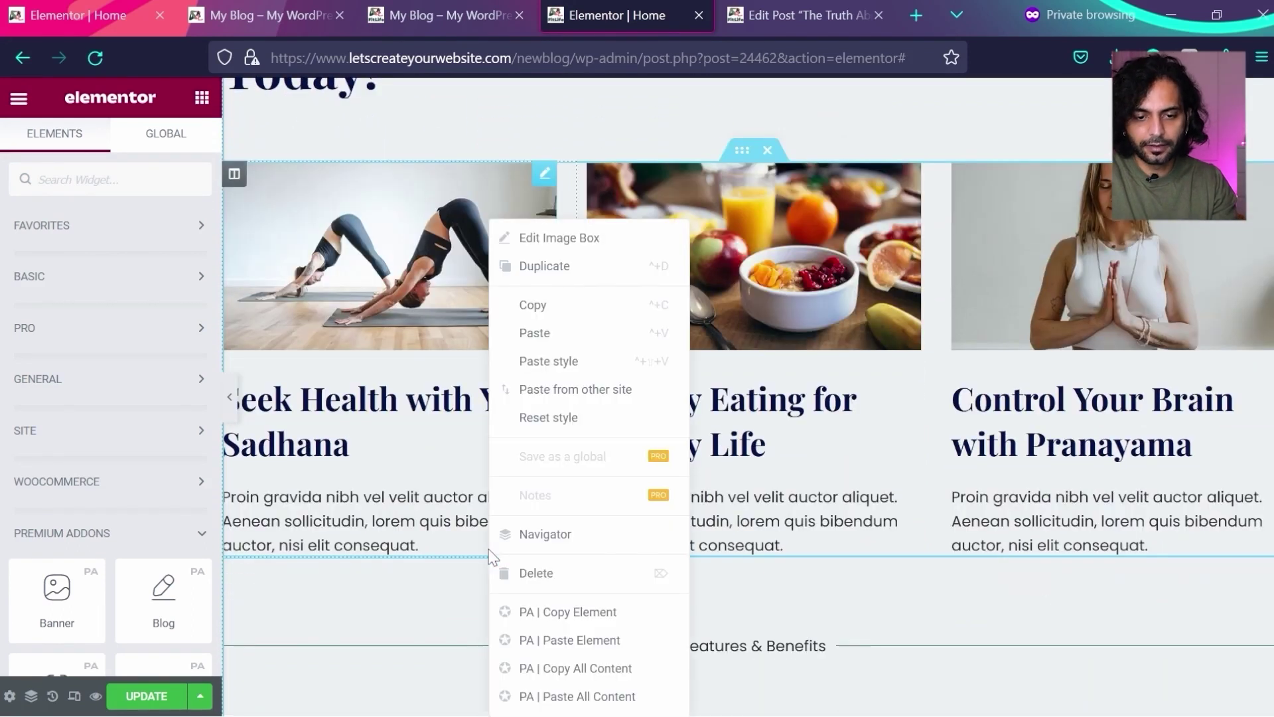
{"action": "left_click", "coordinate": [545, 334]}
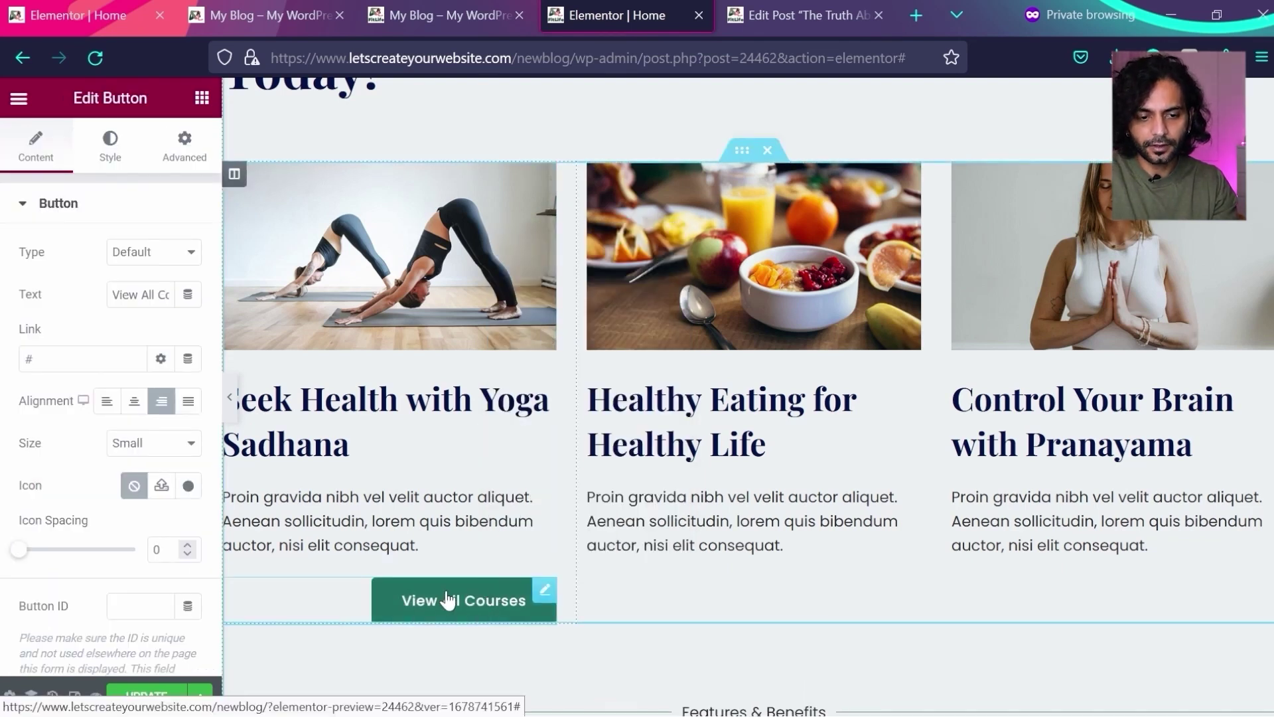
{"action": "left_click", "coordinate": [107, 401]}
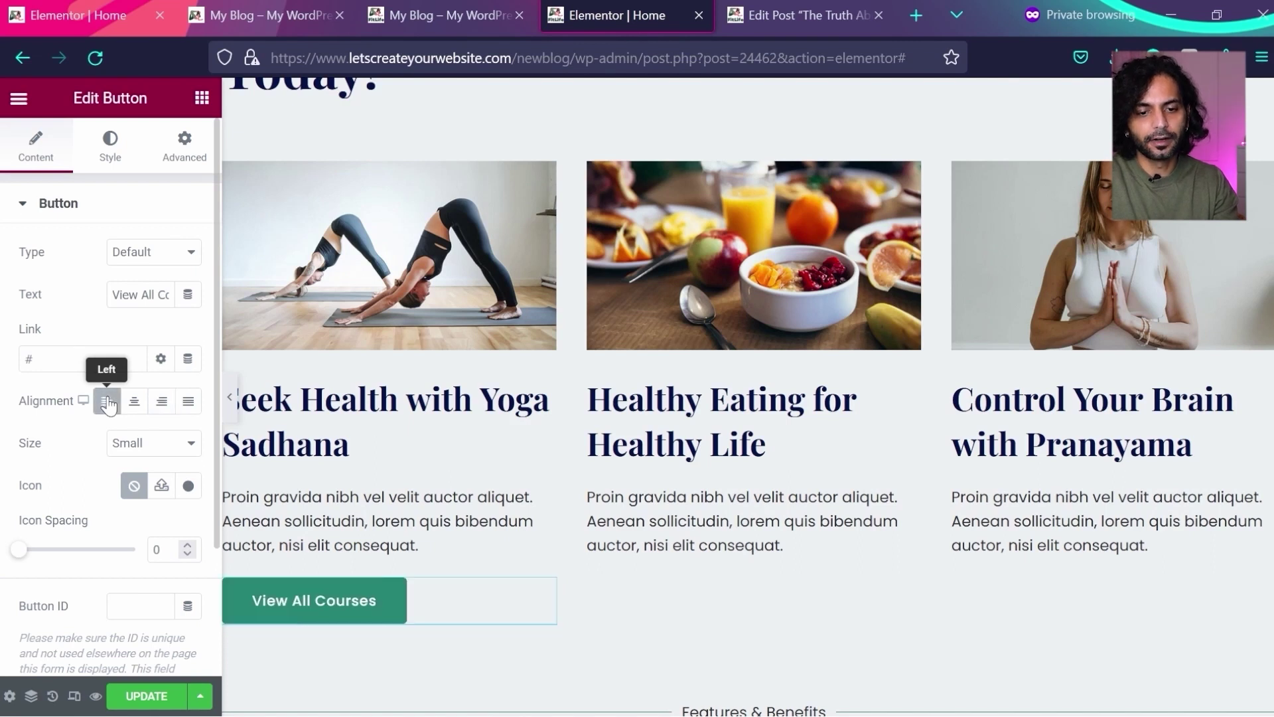
{"action": "left_click", "coordinate": [68, 358]}
- Replace the button's # link with the Exercise category archive URL from Posts > Categories
{"action": "key", "text": "BackSpace"}
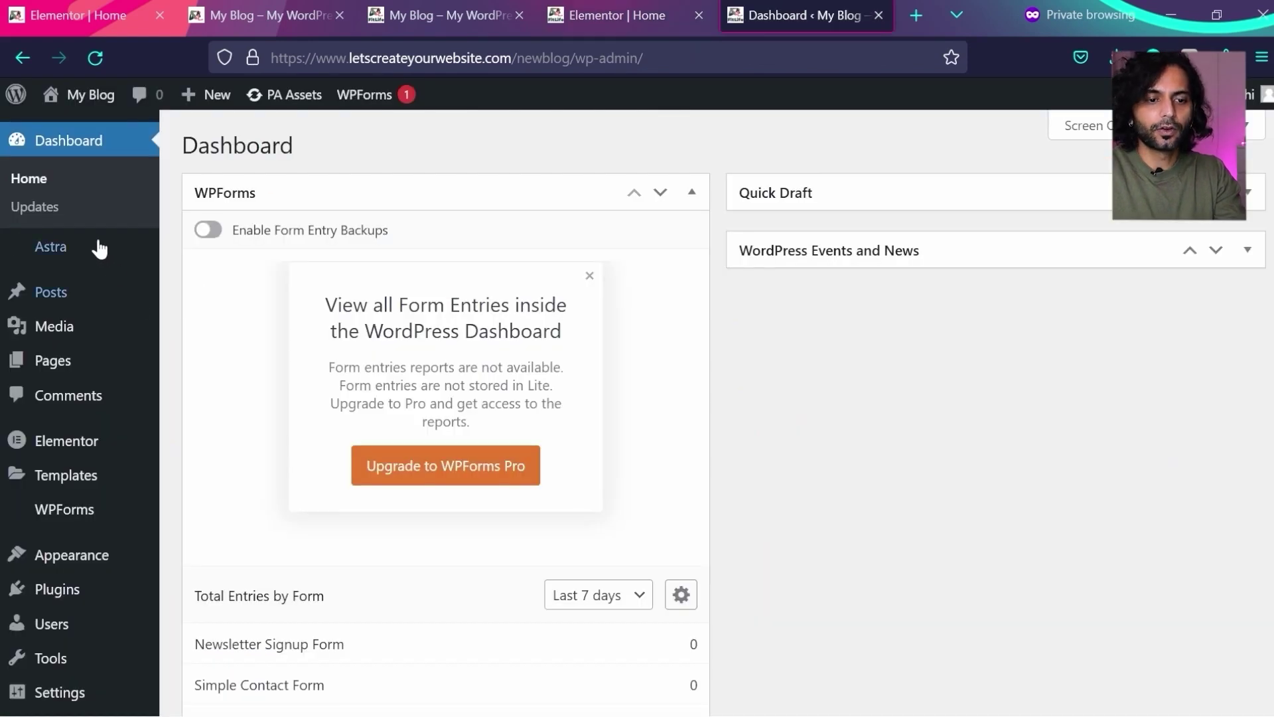
{"action": "mouse_move", "coordinate": [75, 356]}
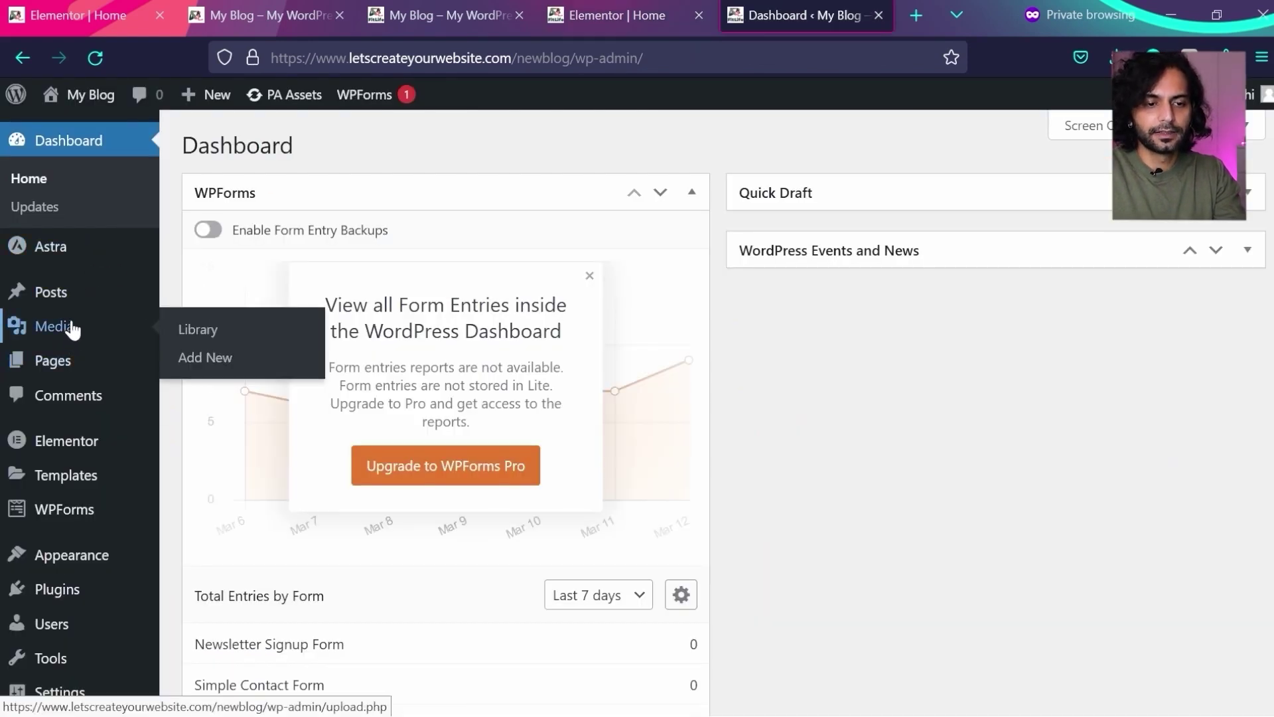
{"action": "mouse_move", "coordinate": [71, 294]}
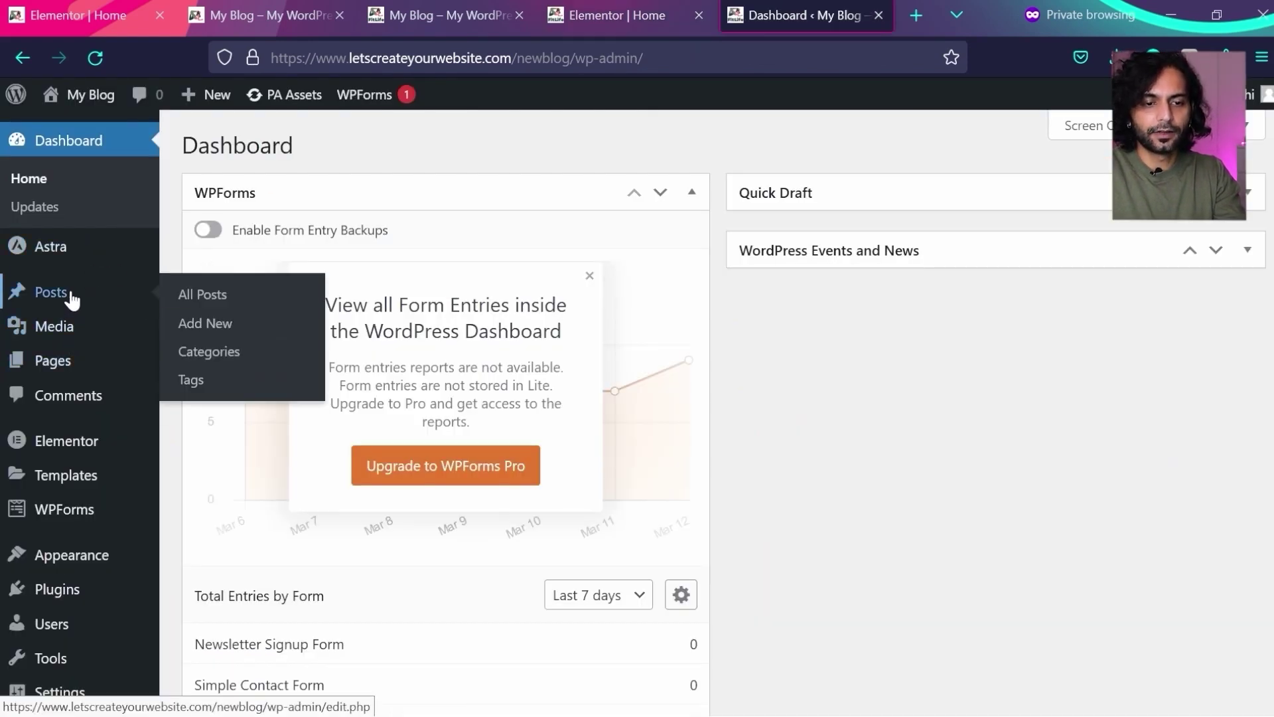
{"action": "left_click", "coordinate": [218, 359]}
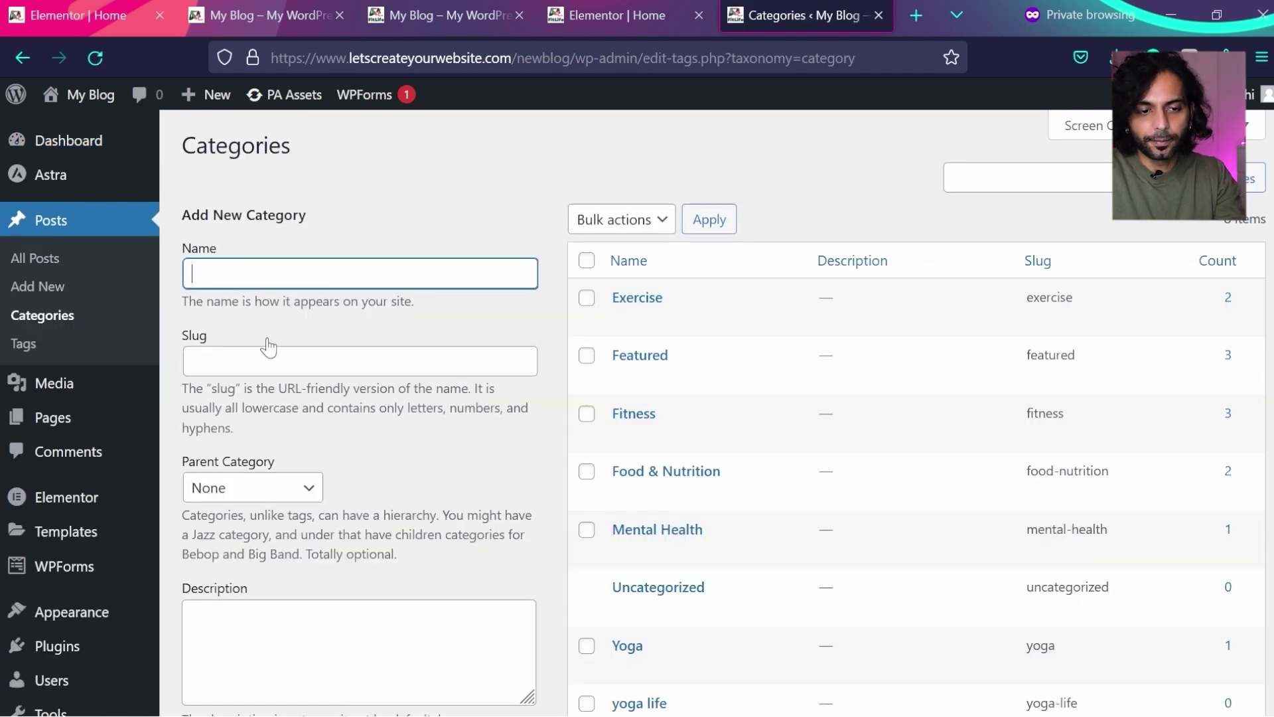
{"action": "mouse_move", "coordinate": [646, 322]}
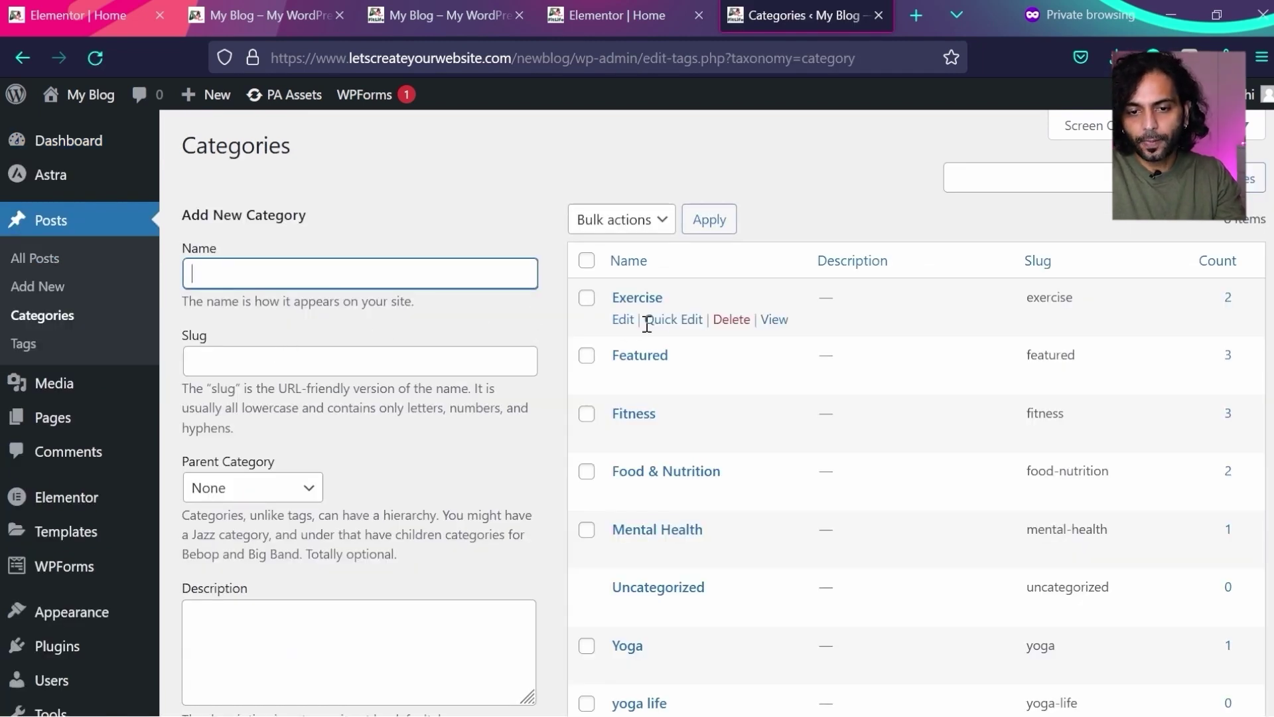
{"action": "left_click", "coordinate": [773, 320]}
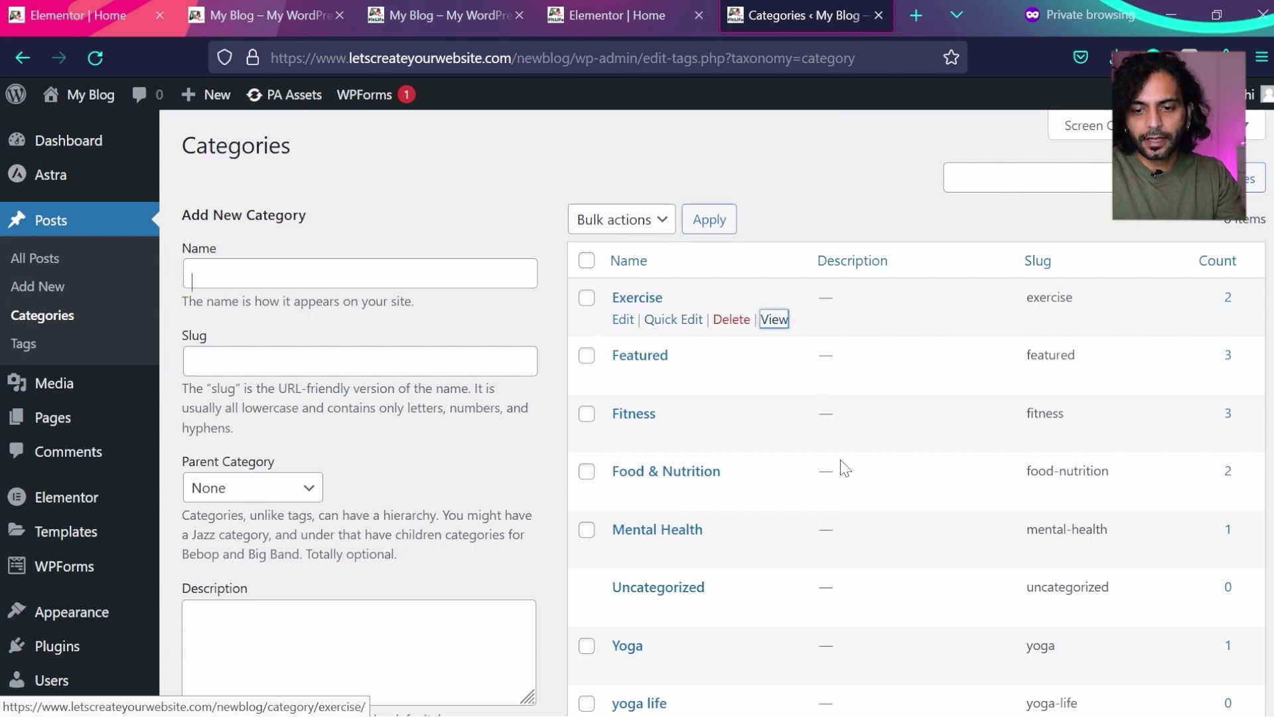
{"action": "left_click", "coordinate": [618, 14]}
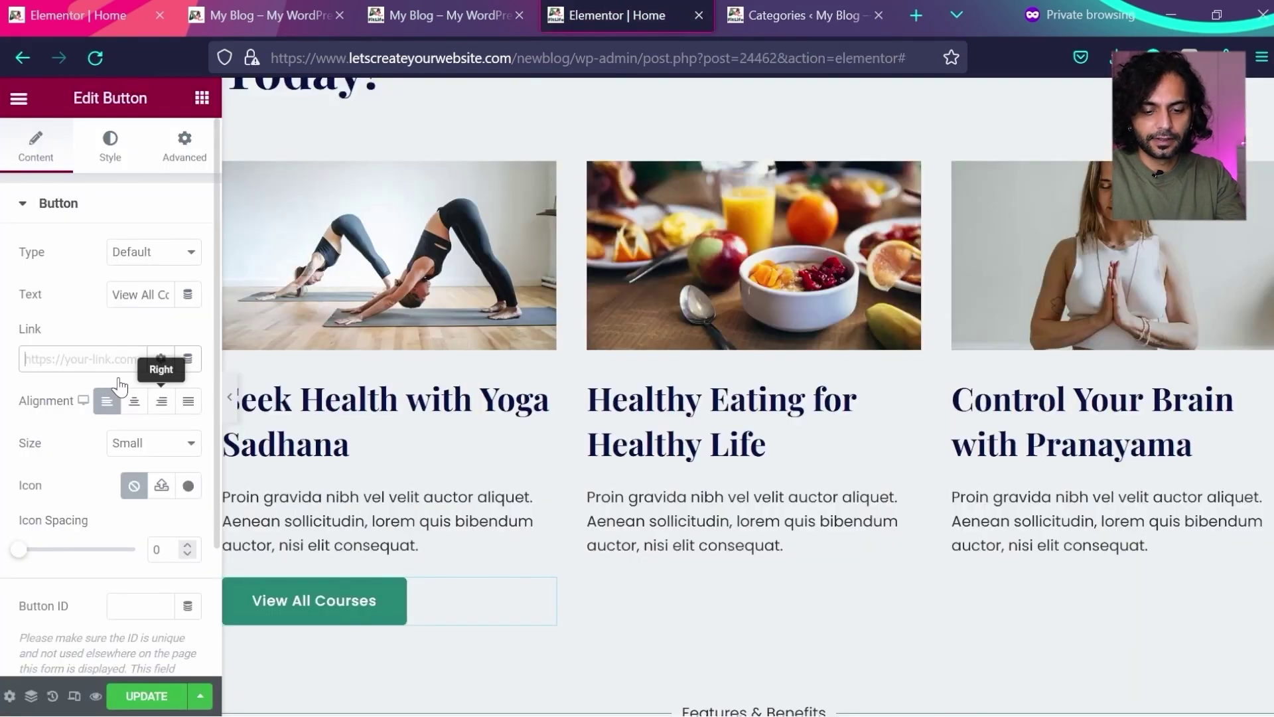
{"action": "left_click", "coordinate": [83, 359]}
{"action": "key", "text": "ctrl+v"}
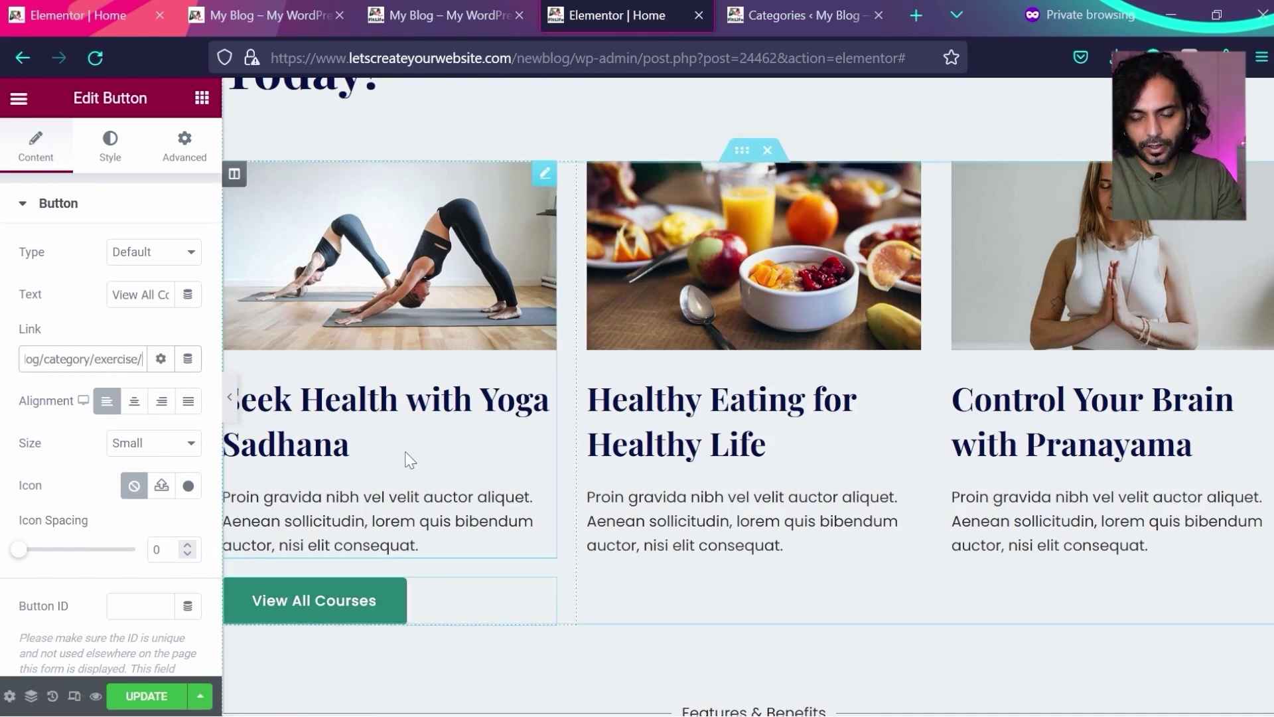
{"action": "scroll", "coordinate": [407, 457], "scroll_direction": "down", "scroll_amount": 1}
{"action": "scroll", "coordinate": [407, 451], "scroll_direction": "down", "scroll_amount": 2}
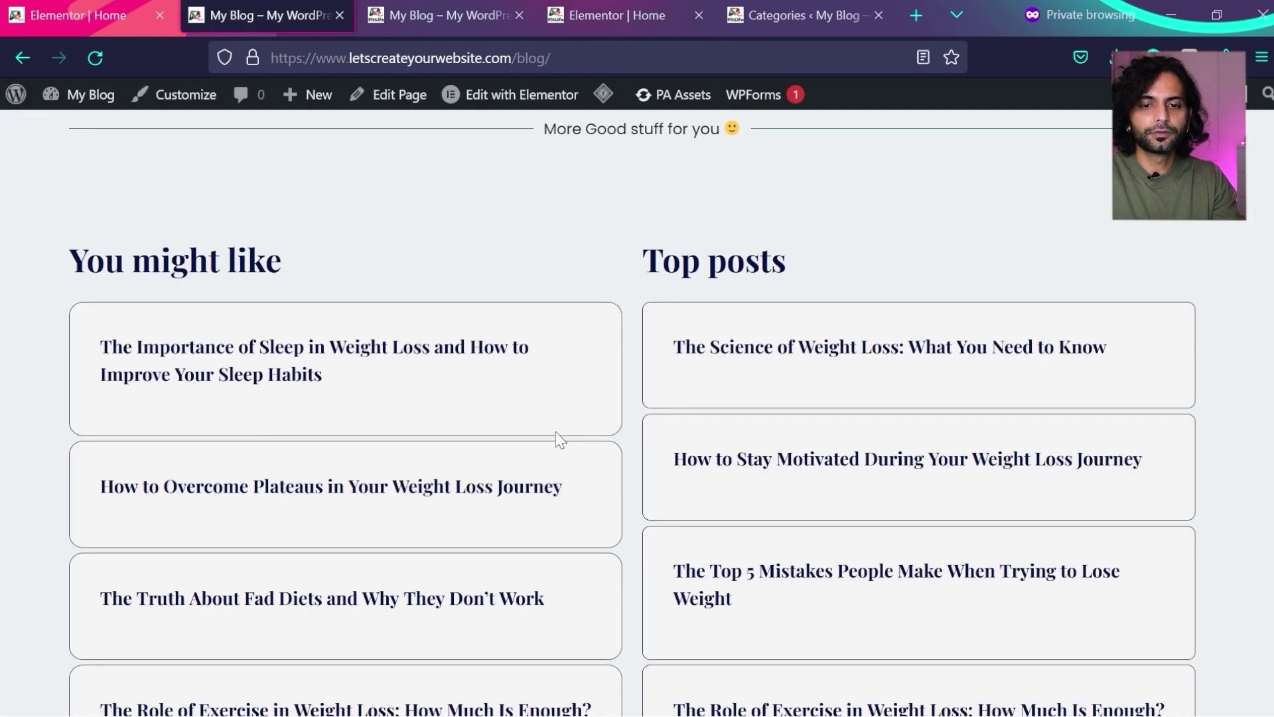
- Insert a two-column section structure below the Features & Benefits heading
{"action": "scroll", "coordinate": [558, 438], "scroll_direction": "down", "scroll_amount": 1}
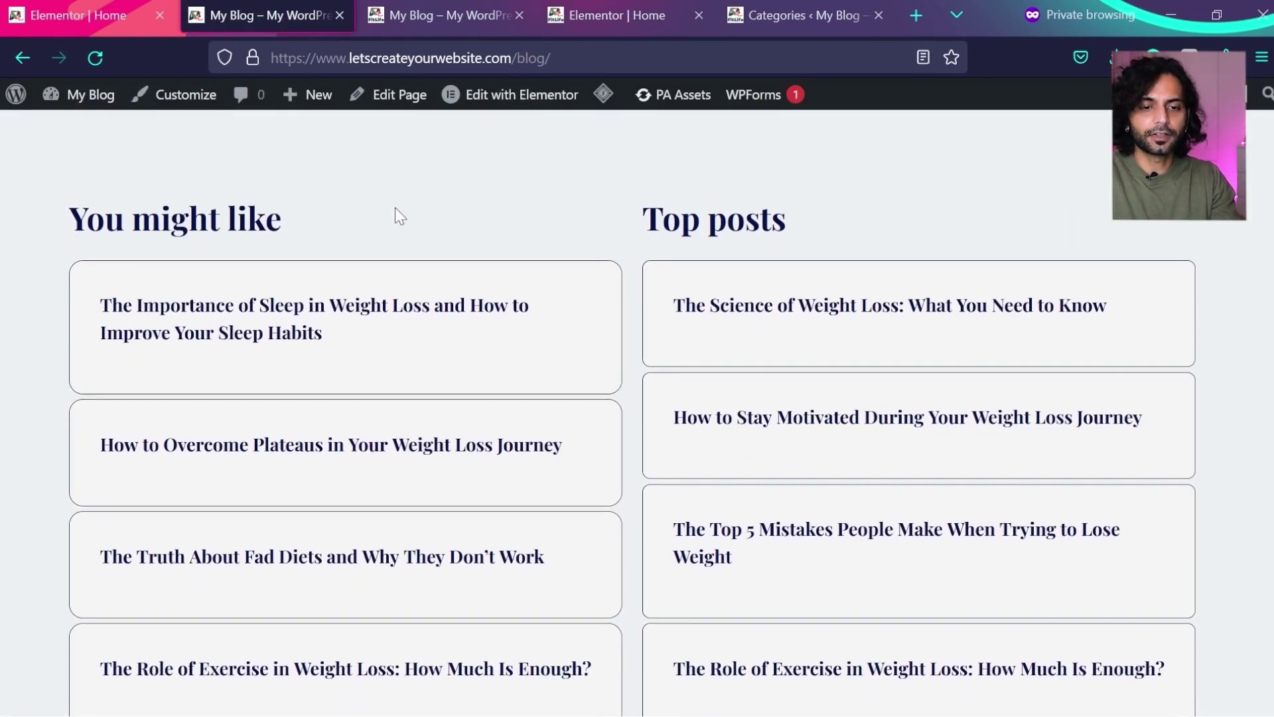
{"action": "scroll", "coordinate": [620, 331], "scroll_direction": "down", "scroll_amount": 1}
{"action": "key", "text": "ctrl+Tab"}
{"action": "key", "text": "ctrl+Tab"}
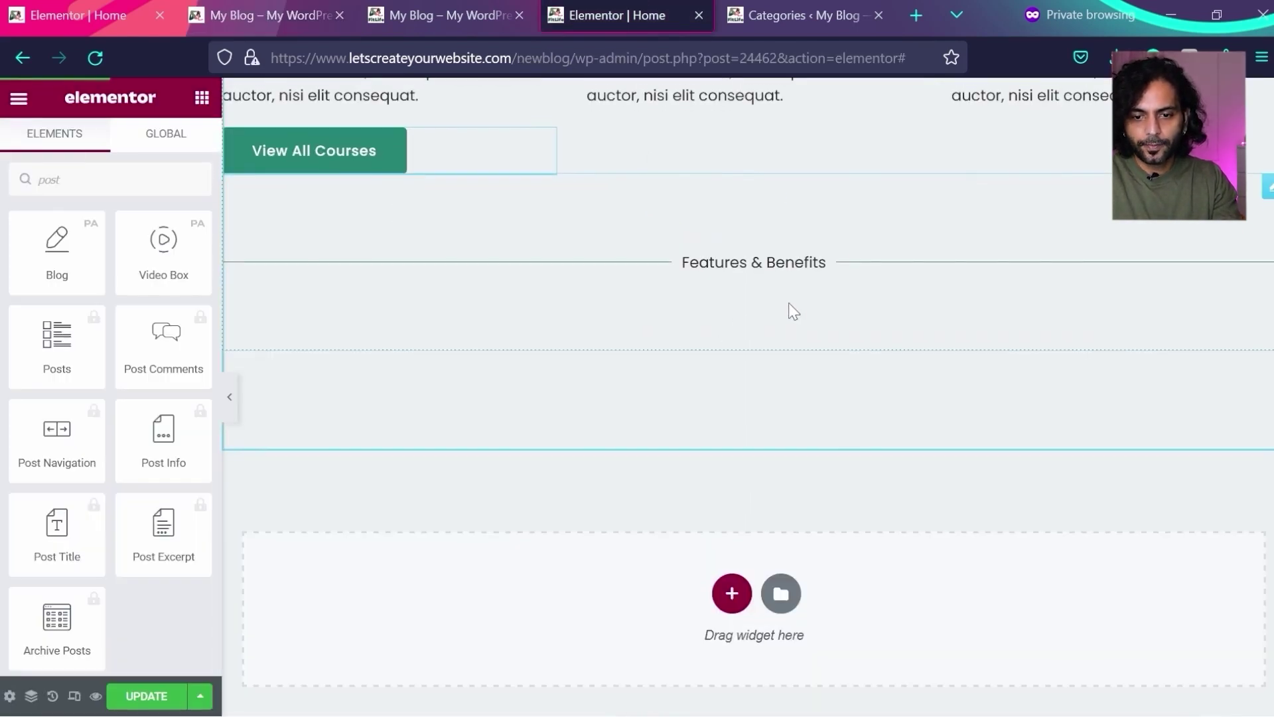
{"action": "scroll", "coordinate": [791, 312], "scroll_direction": "down", "scroll_amount": 2}
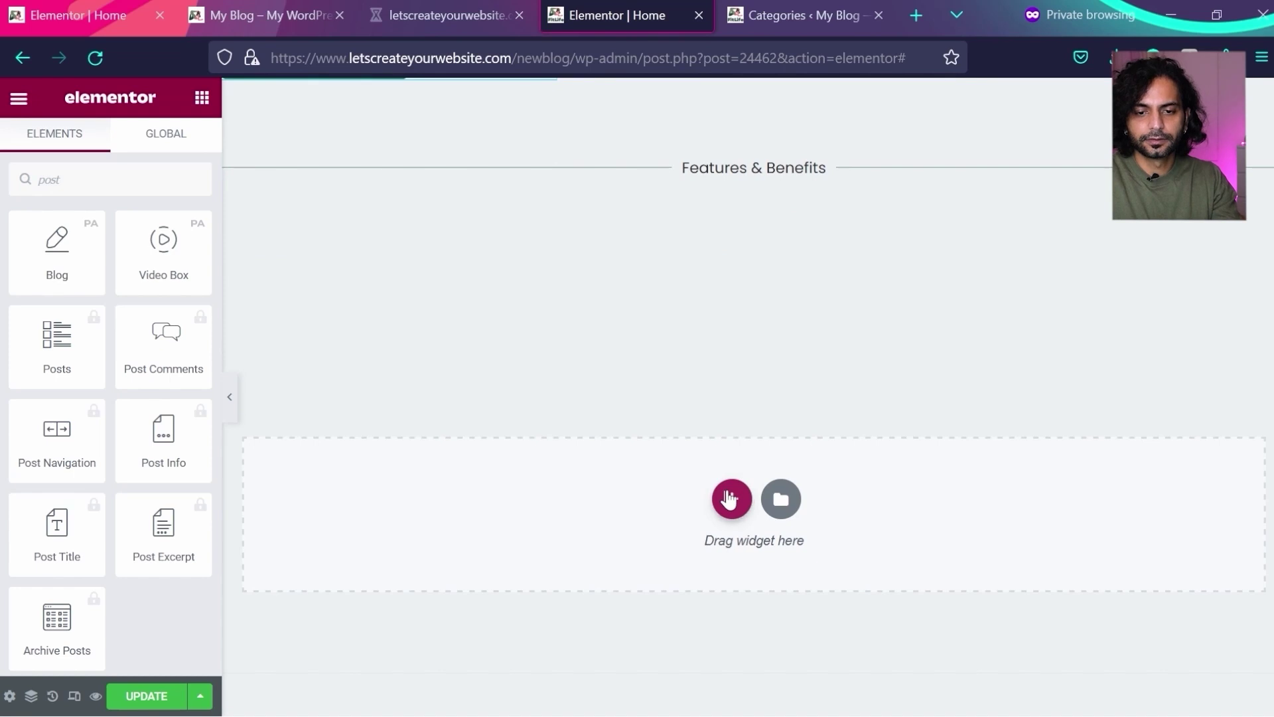
{"action": "left_click", "coordinate": [730, 499]}
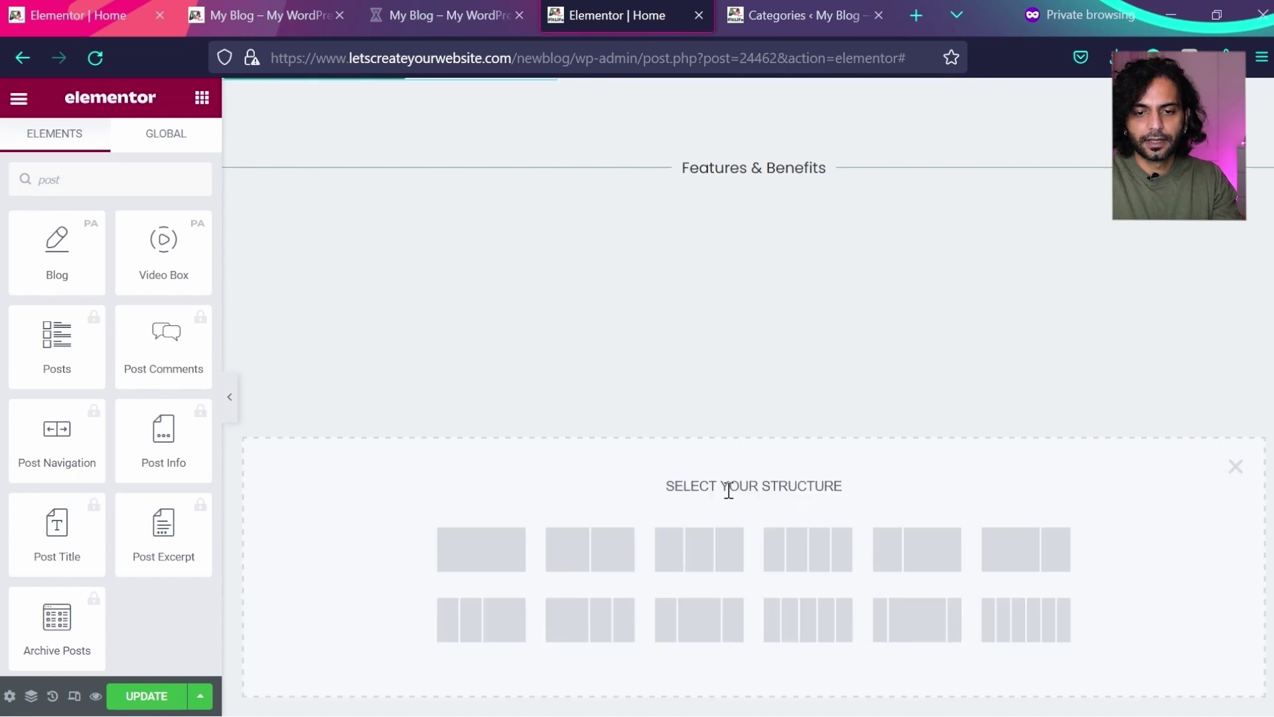
{"action": "left_click", "coordinate": [596, 548]}
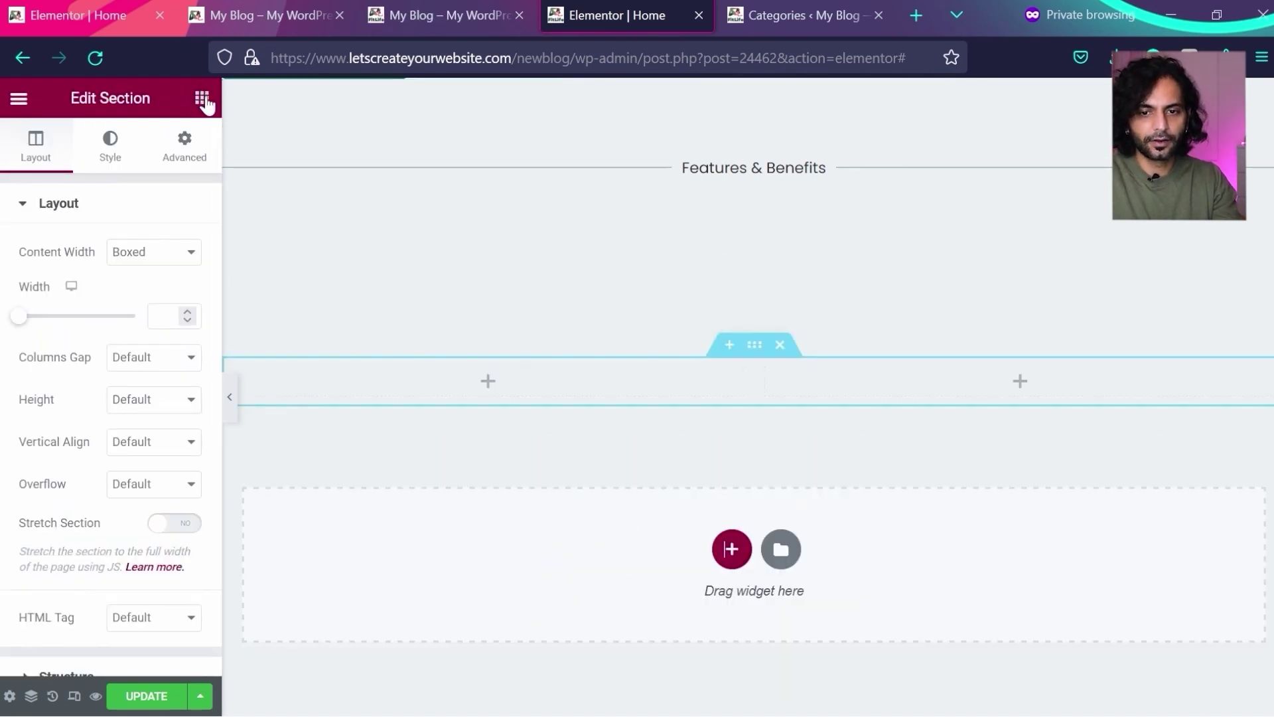
{"action": "left_click", "coordinate": [202, 99]}
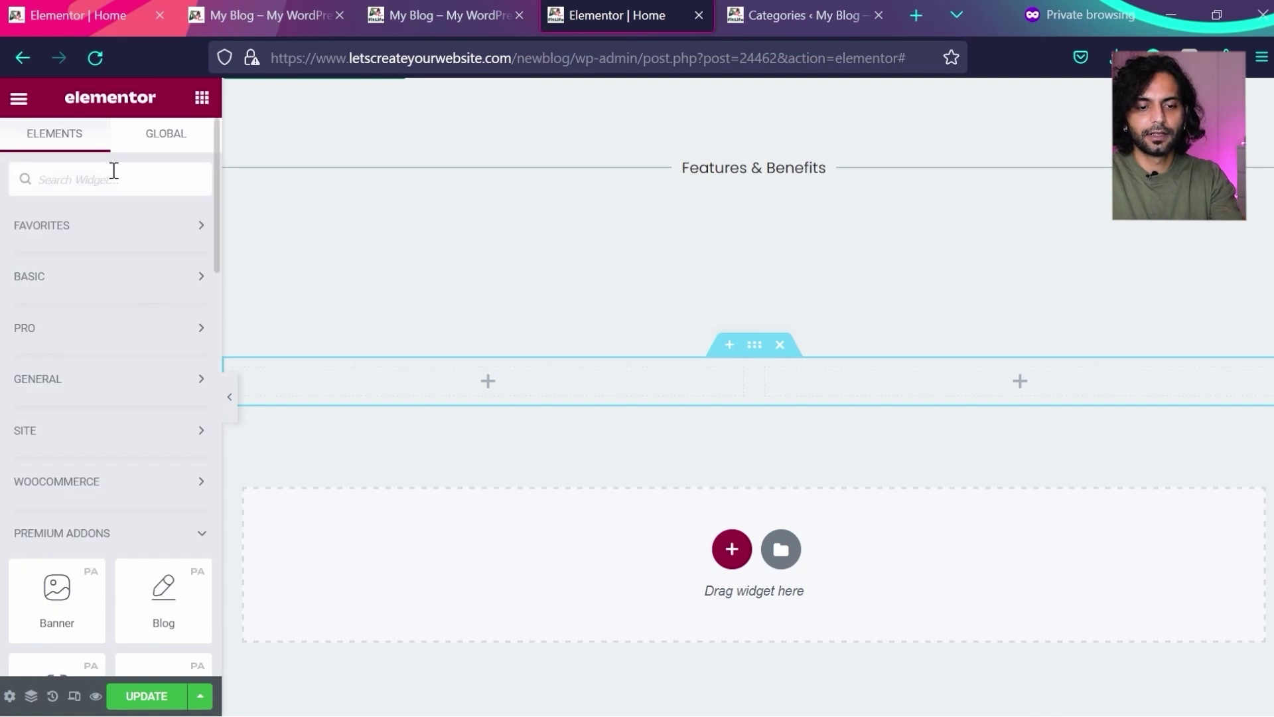
- Drop a Blog widget into the left column and set it to 1 column
{"action": "type", "text": "blog"}
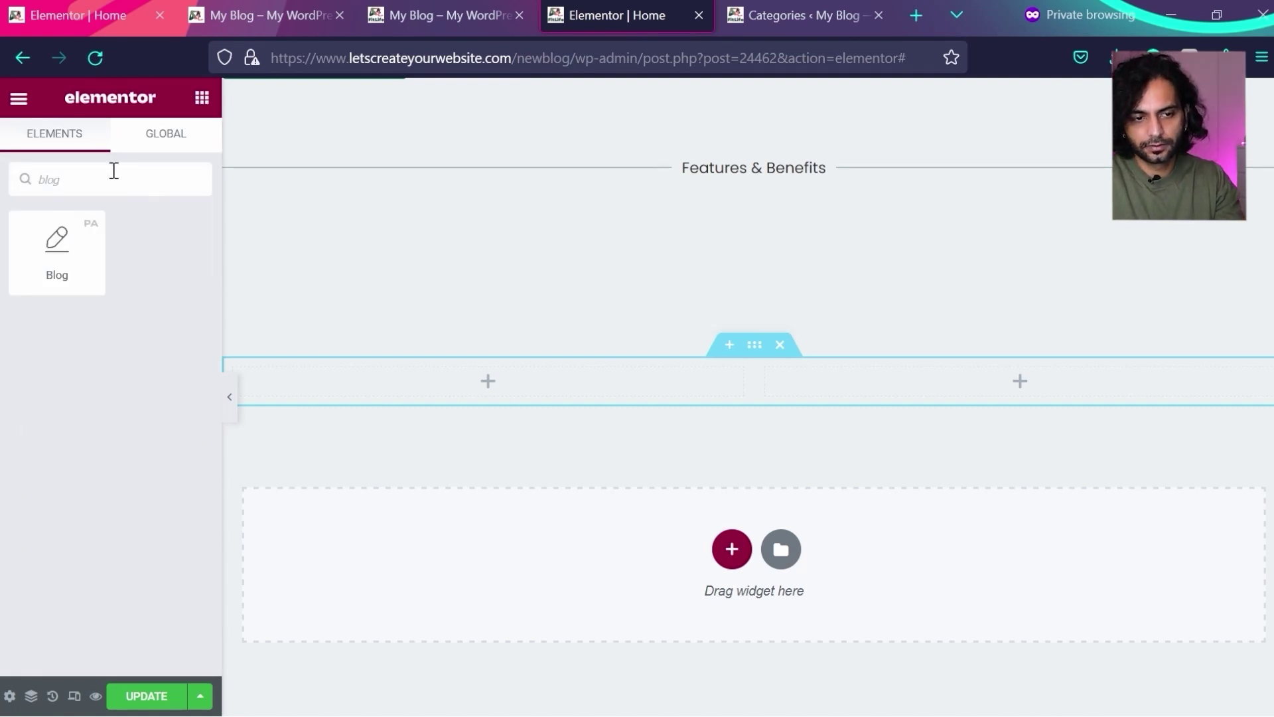
{"action": "left_click_drag", "start_coordinate": [61, 269], "coordinate": [486, 379]}
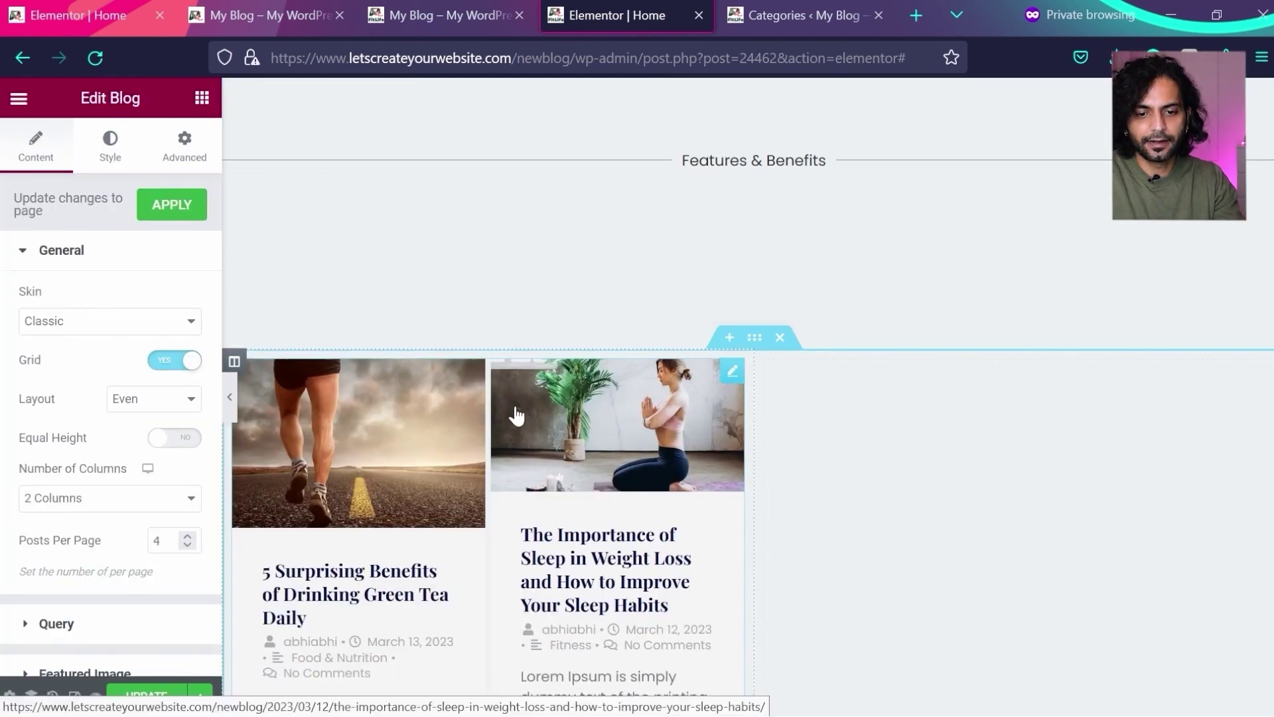
{"action": "scroll", "coordinate": [516, 409], "scroll_direction": "down", "scroll_amount": 3}
{"action": "scroll", "coordinate": [162, 455], "scroll_direction": "down", "scroll_amount": 1}
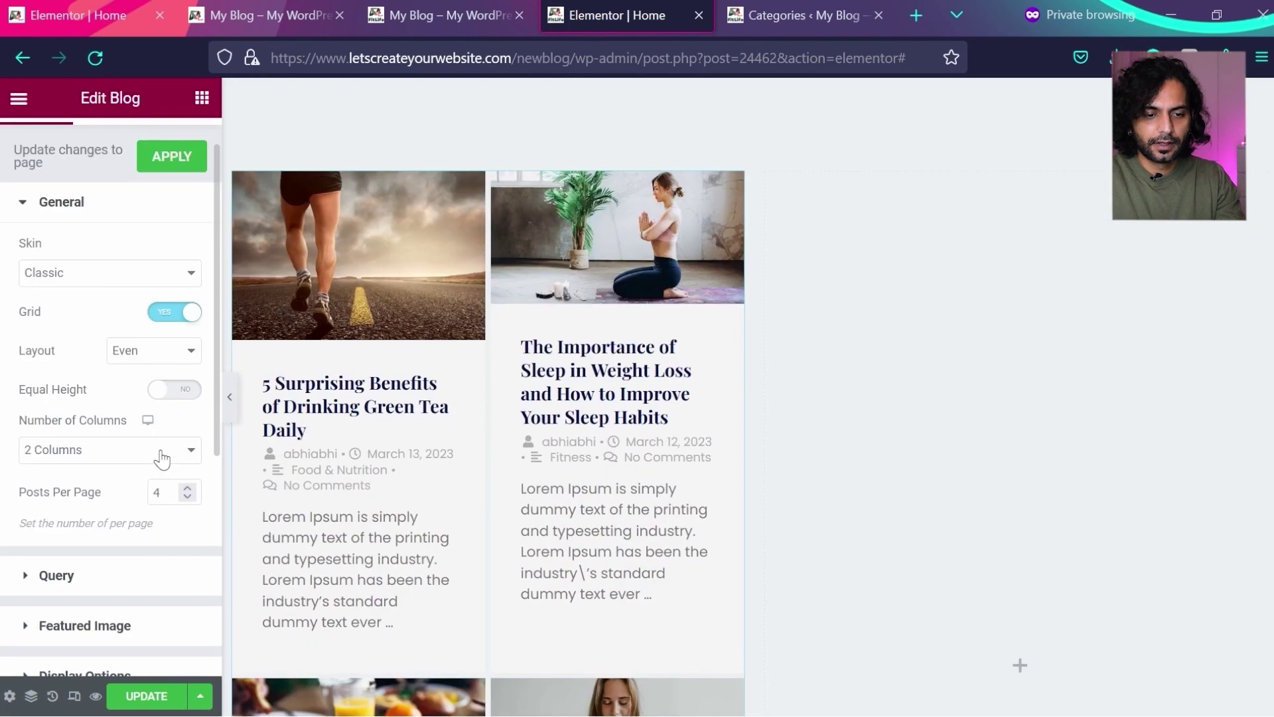
{"action": "left_click", "coordinate": [91, 484]}
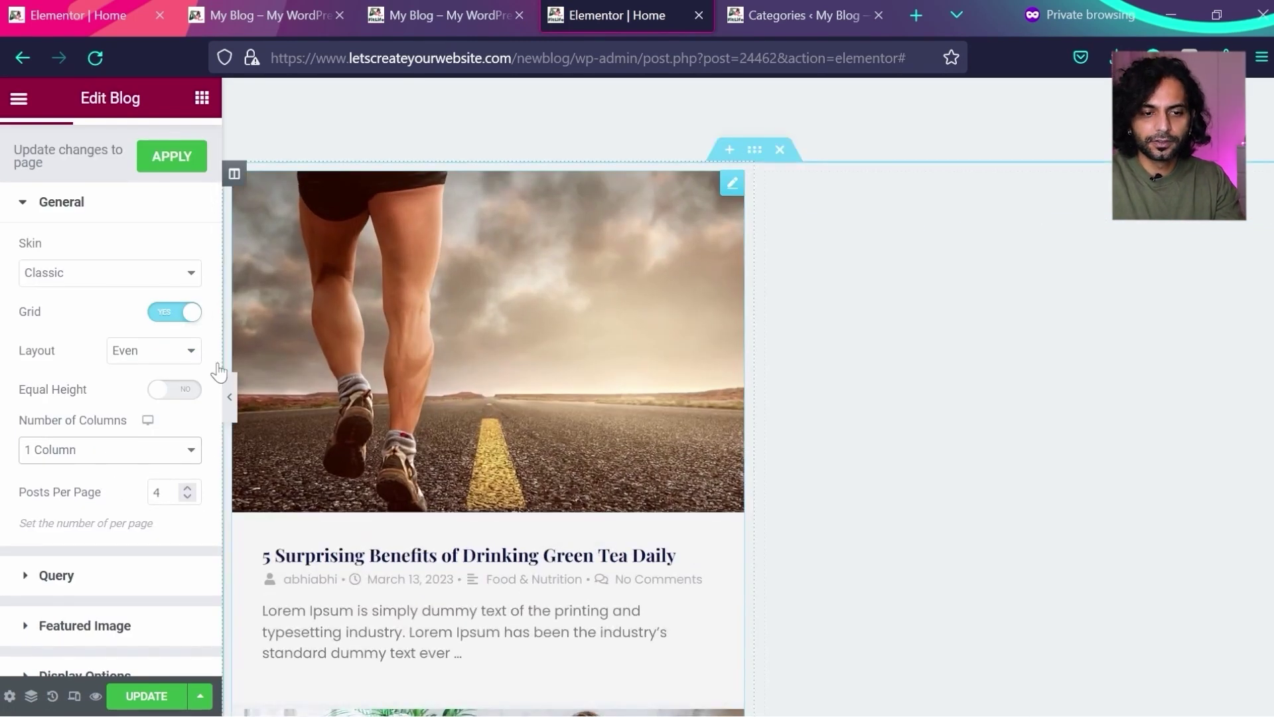
- Hide the post excerpts and the author, date, categories and comment meta
{"action": "scroll", "coordinate": [115, 322], "scroll_direction": "down", "scroll_amount": 3}
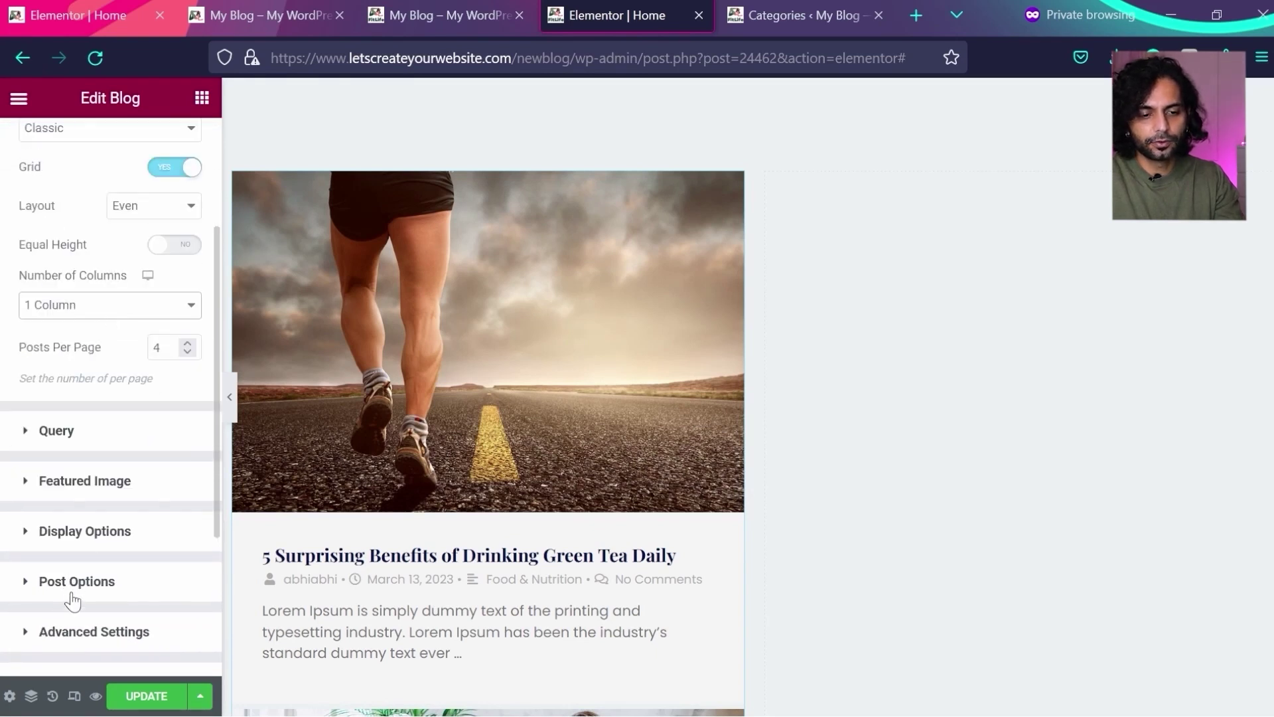
{"action": "left_click", "coordinate": [73, 584]}
{"action": "scroll", "coordinate": [151, 518], "scroll_direction": "down", "scroll_amount": 2}
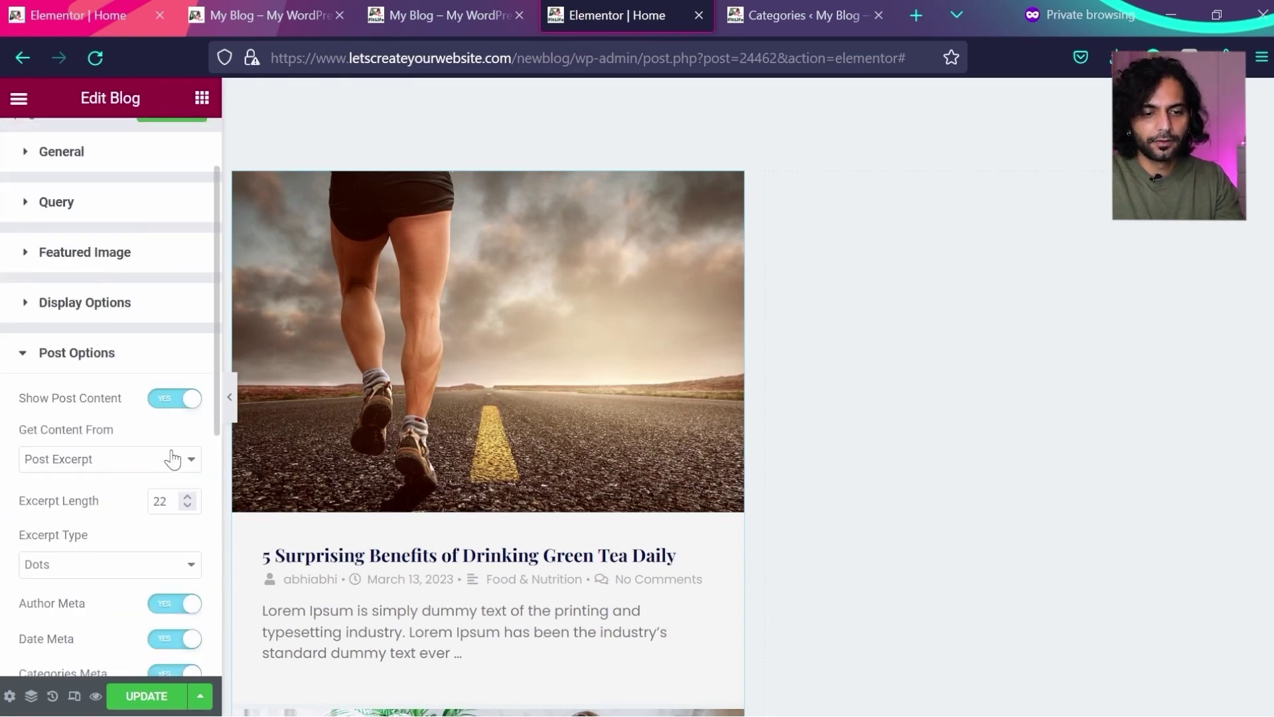
{"action": "left_click", "coordinate": [166, 402]}
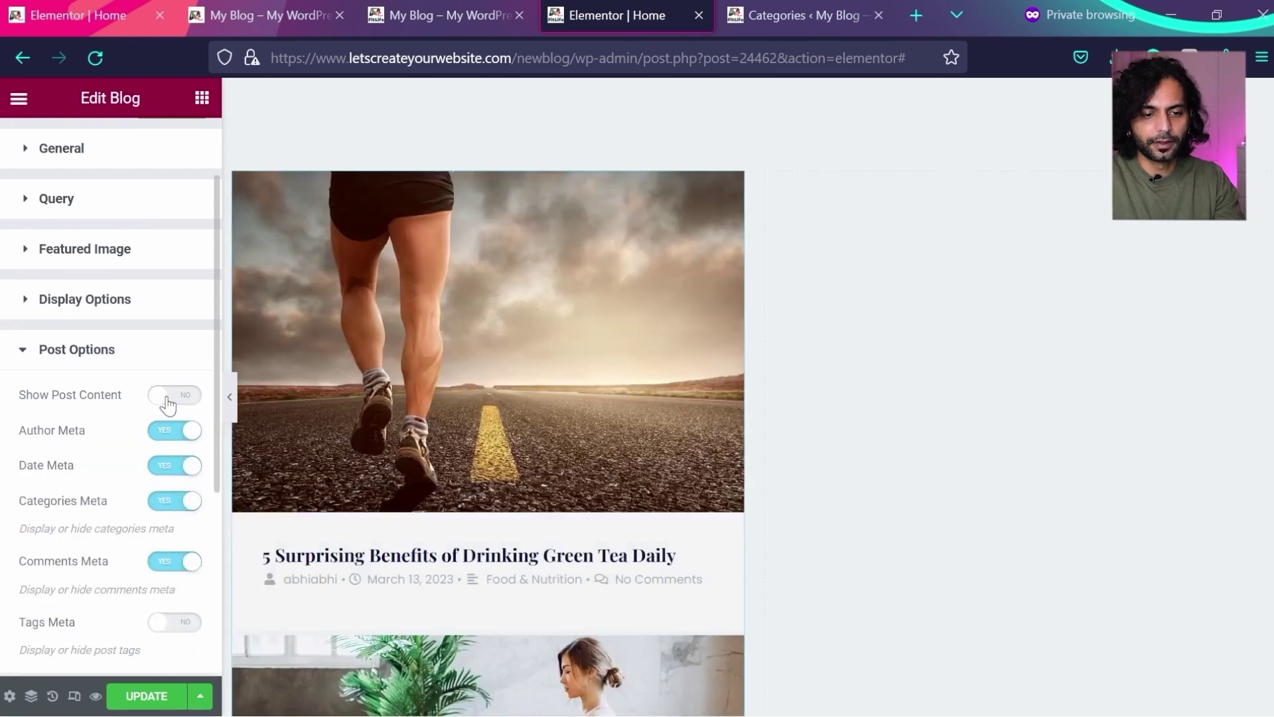
{"action": "scroll", "coordinate": [166, 402], "scroll_direction": "down", "scroll_amount": 1}
{"action": "left_click", "coordinate": [167, 397]}
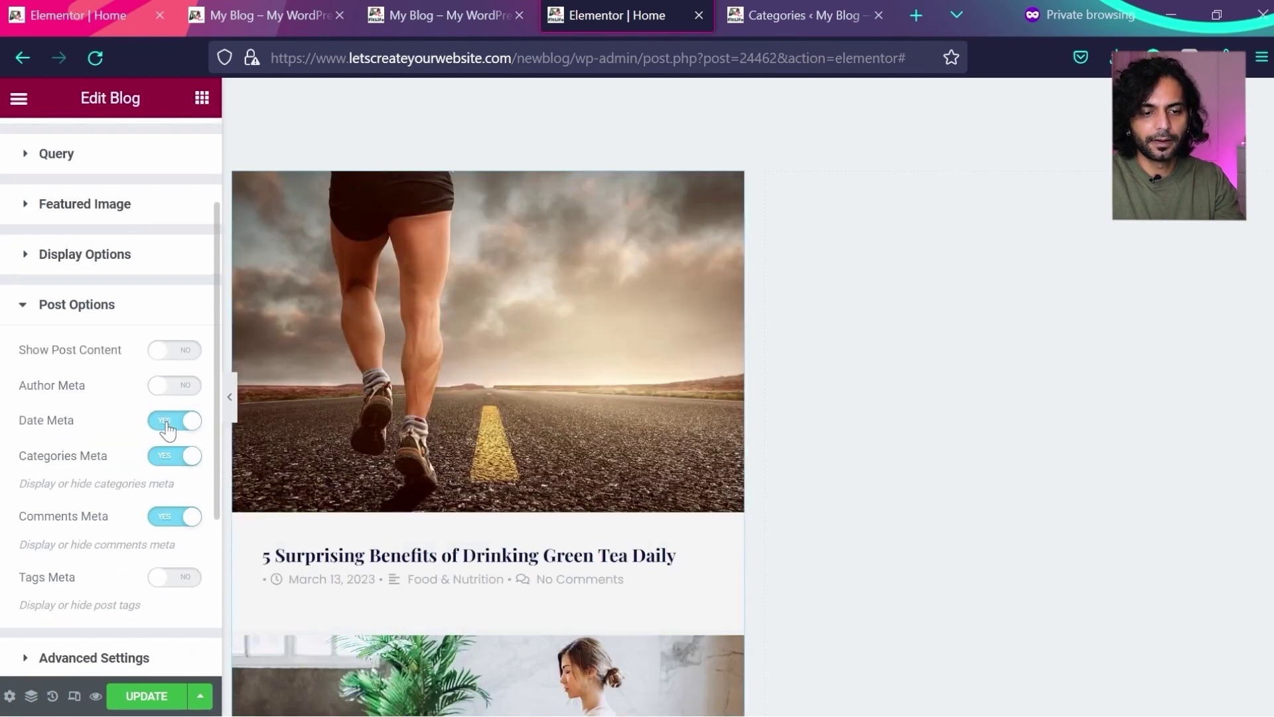
{"action": "left_click", "coordinate": [168, 424]}
{"action": "left_click", "coordinate": [168, 463]}
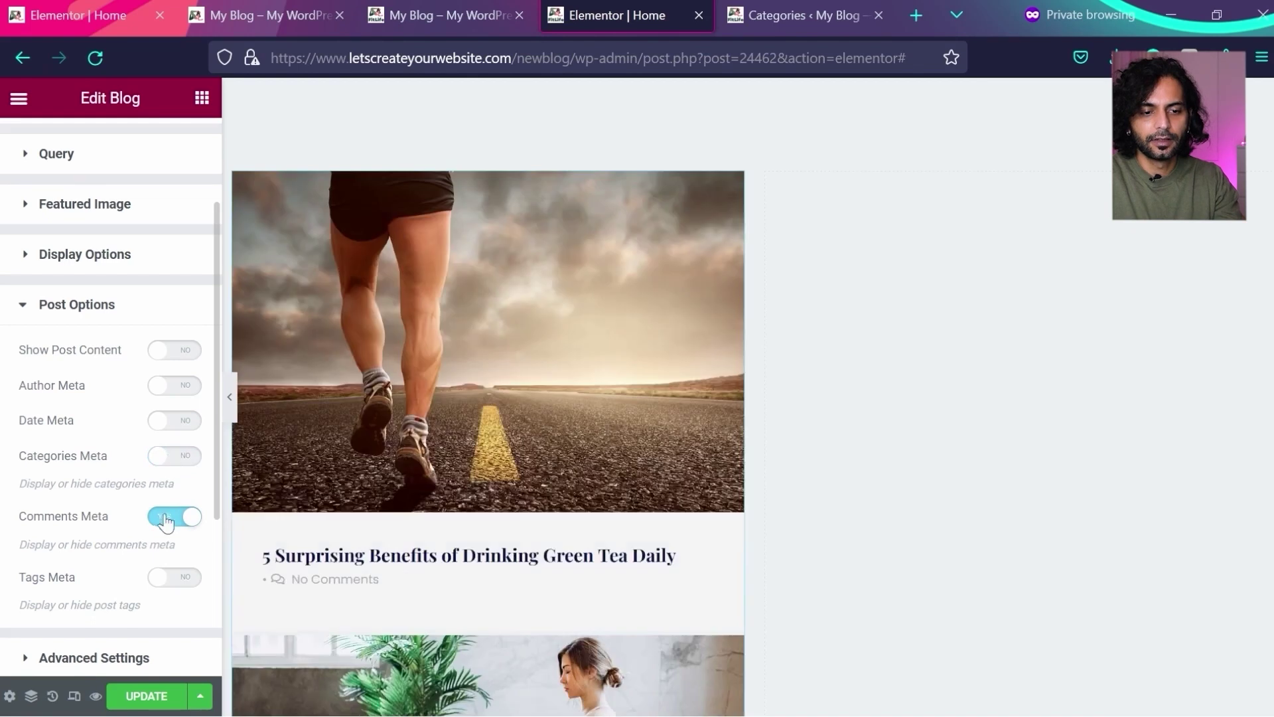
{"action": "left_click", "coordinate": [166, 521]}
- Turn off featured images so only titles remain, then compare with the live blog page
{"action": "scroll", "coordinate": [129, 442], "scroll_direction": "up", "scroll_amount": 1}
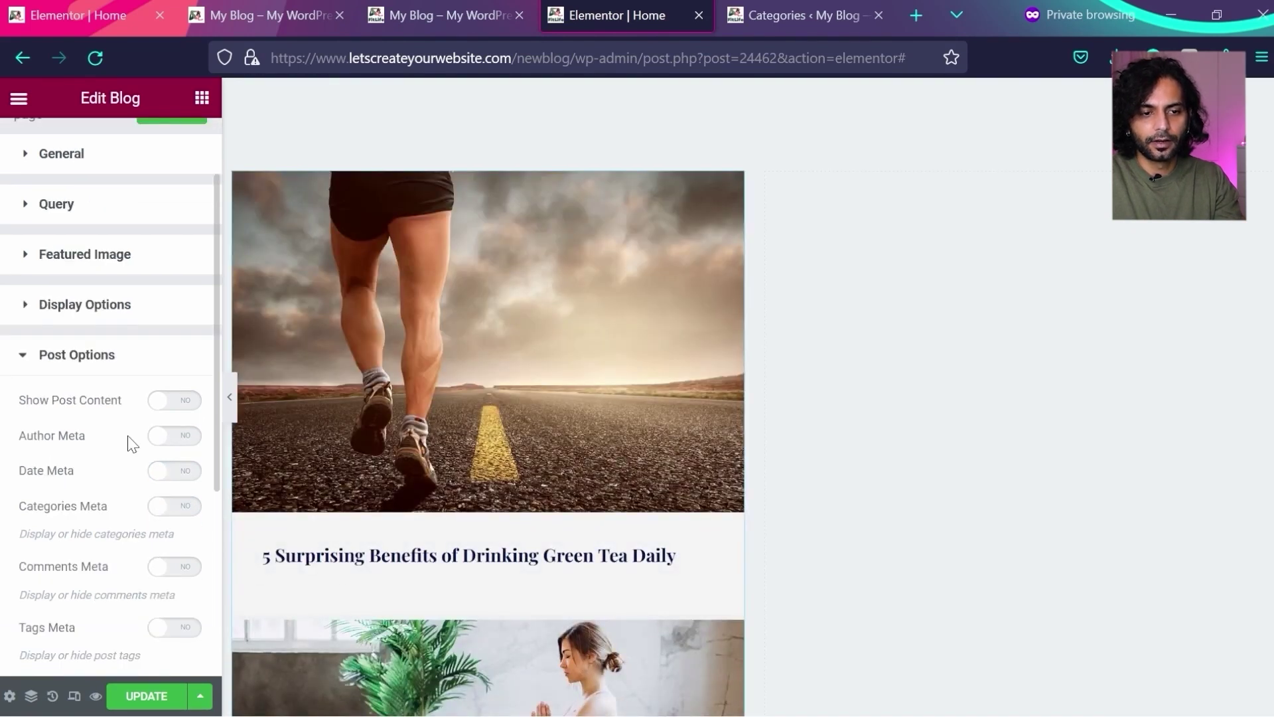
{"action": "left_click", "coordinate": [36, 261]}
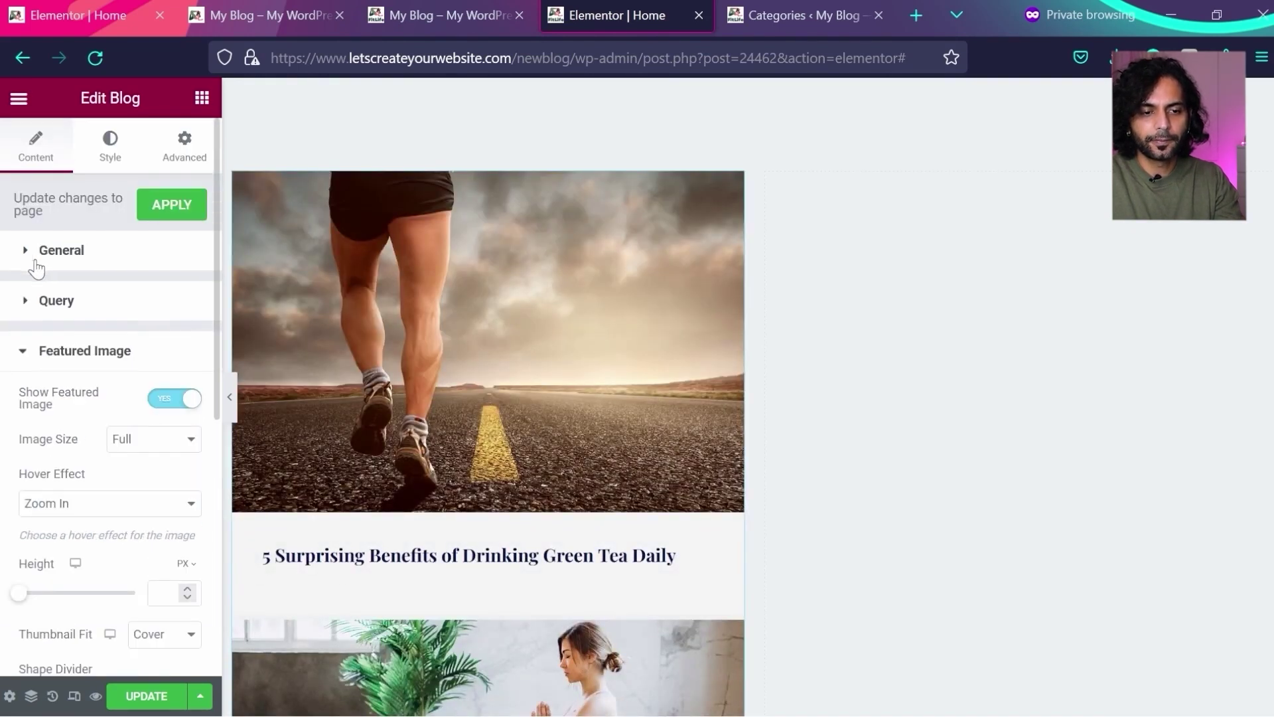
{"action": "left_click", "coordinate": [166, 400]}
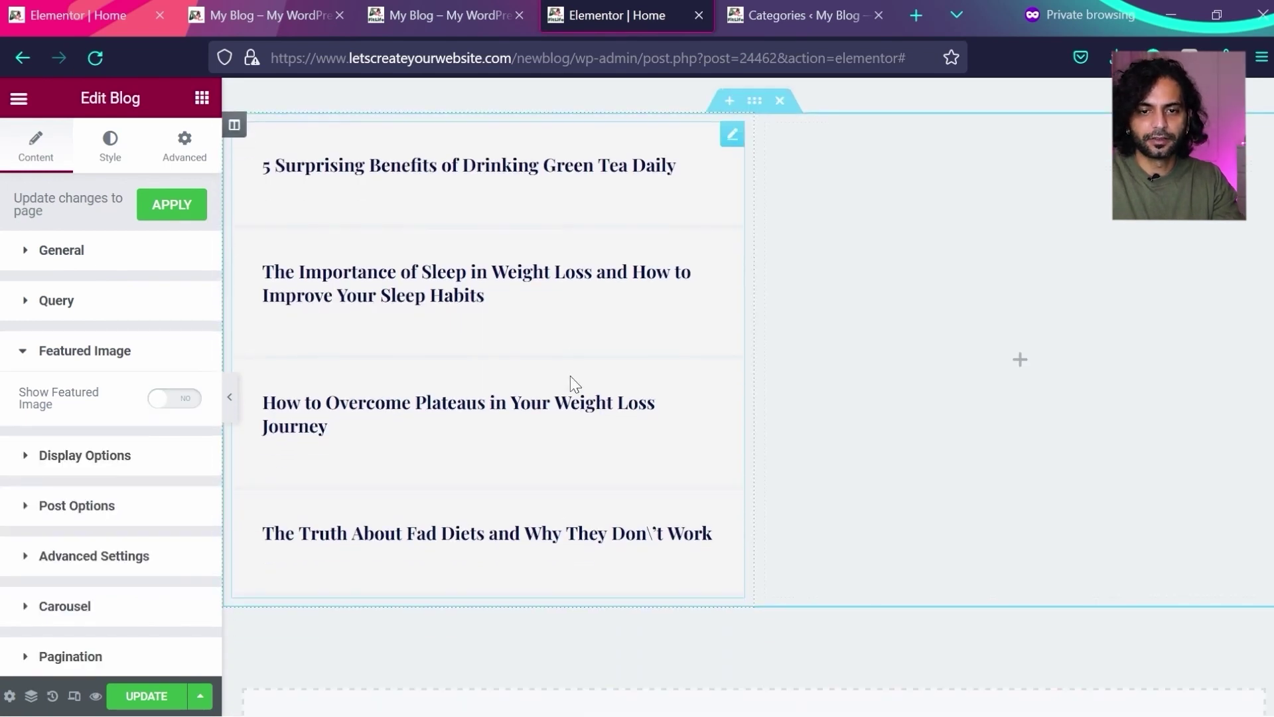
{"action": "left_click", "coordinate": [292, 8]}
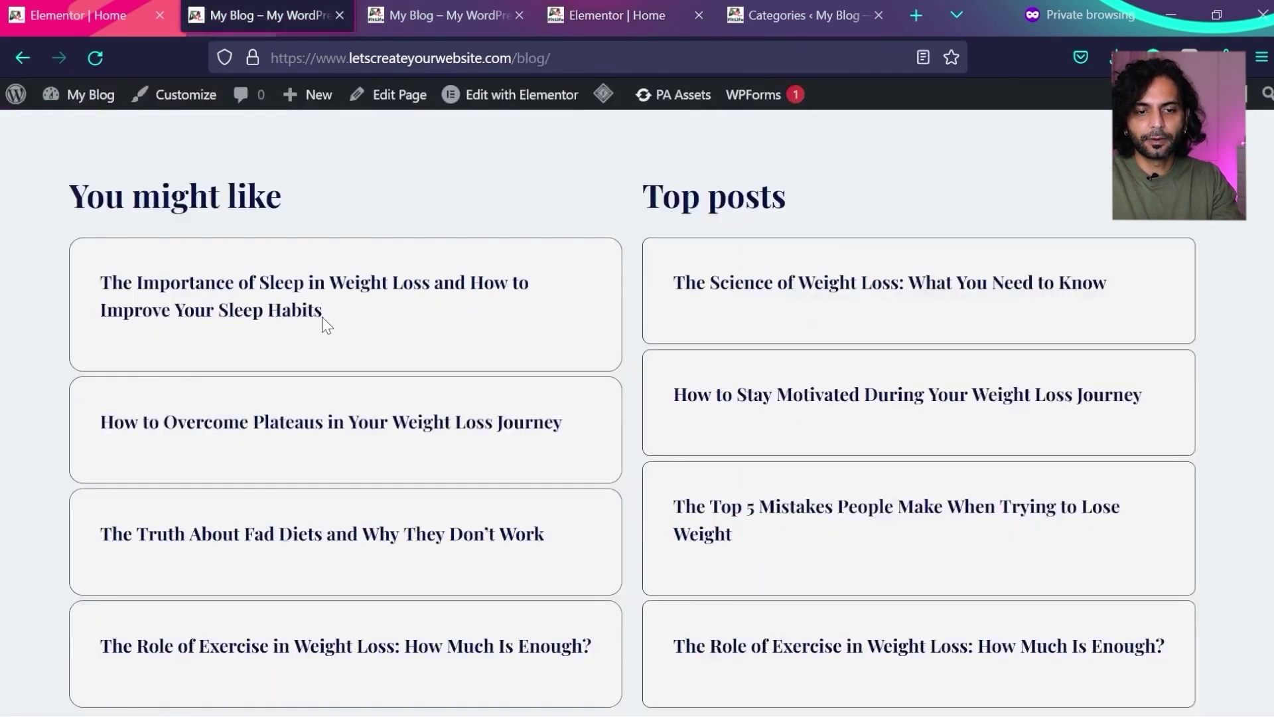
{"action": "left_click", "coordinate": [621, 8]}
{"action": "left_click", "coordinate": [271, 4]}
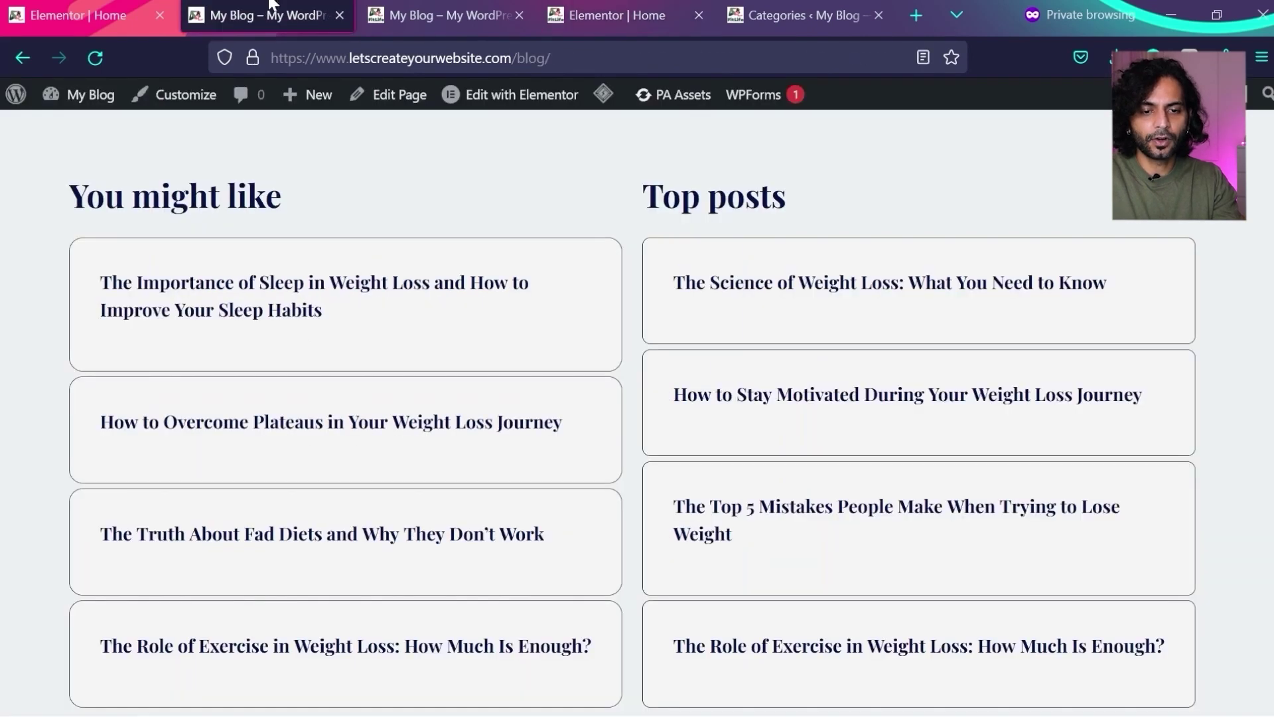
- Give each post box in the left list a solid 1 px border with 14 px rounded corners
{"action": "left_click", "coordinate": [617, 15]}
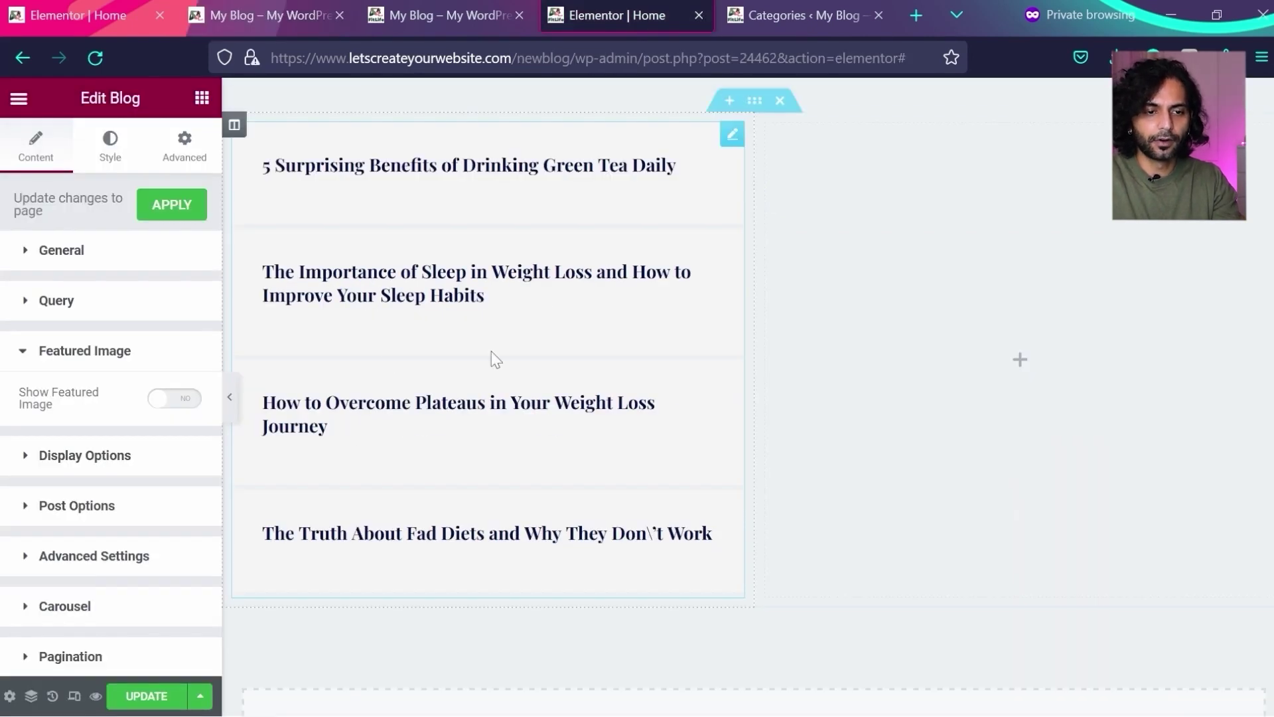
{"action": "left_click", "coordinate": [109, 141]}
{"action": "left_click", "coordinate": [51, 558]}
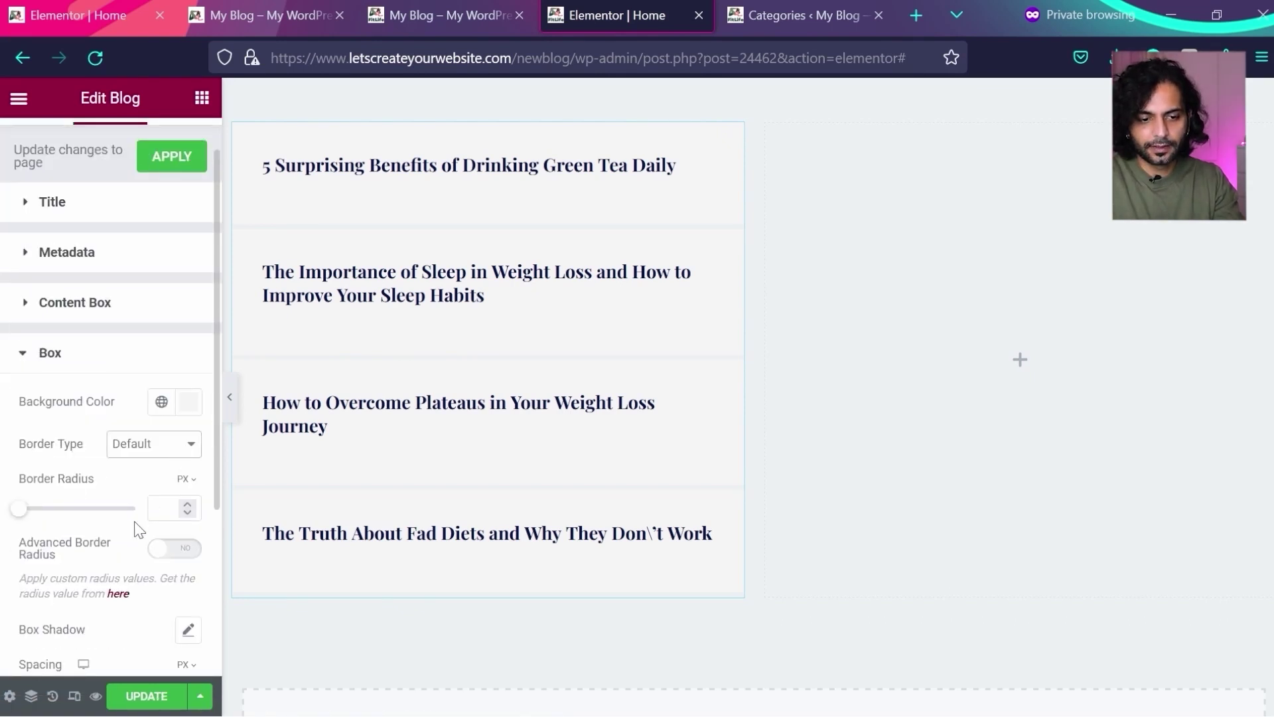
{"action": "left_click", "coordinate": [136, 523]}
{"action": "scroll", "coordinate": [136, 523], "scroll_direction": "down", "scroll_amount": 1}
{"action": "left_click", "coordinate": [30, 466]}
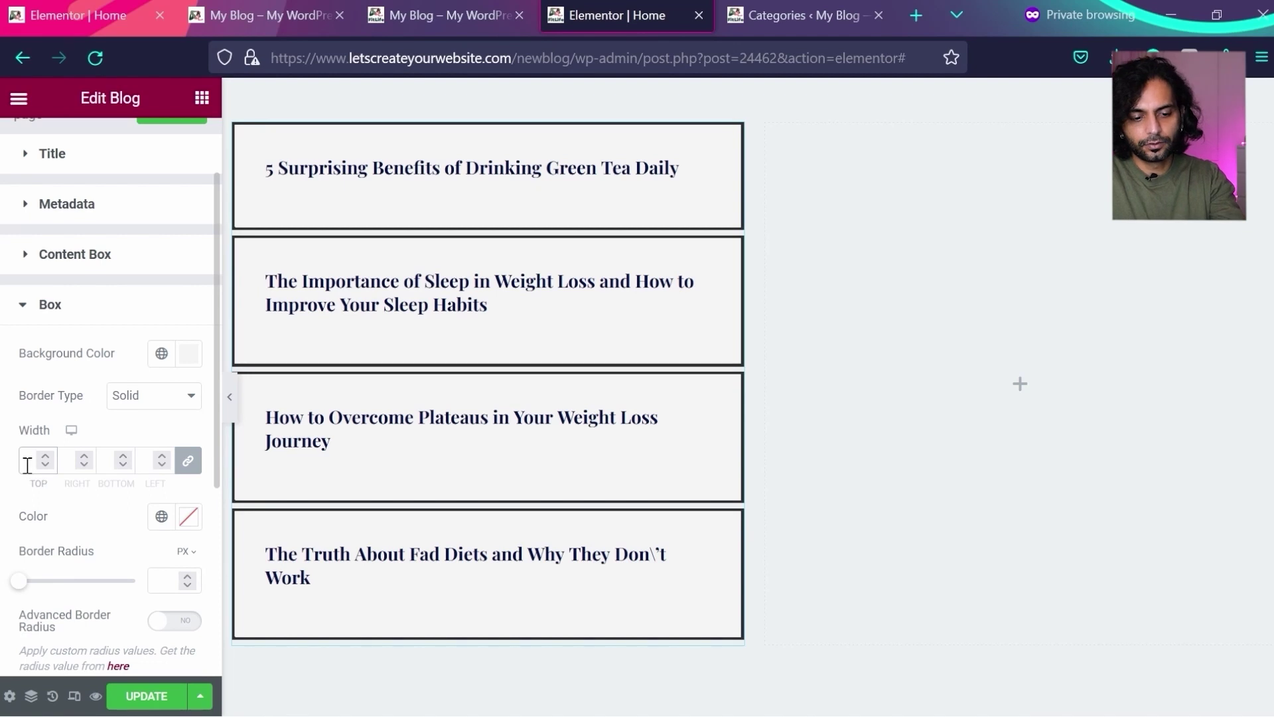
{"action": "type", "text": "1"}
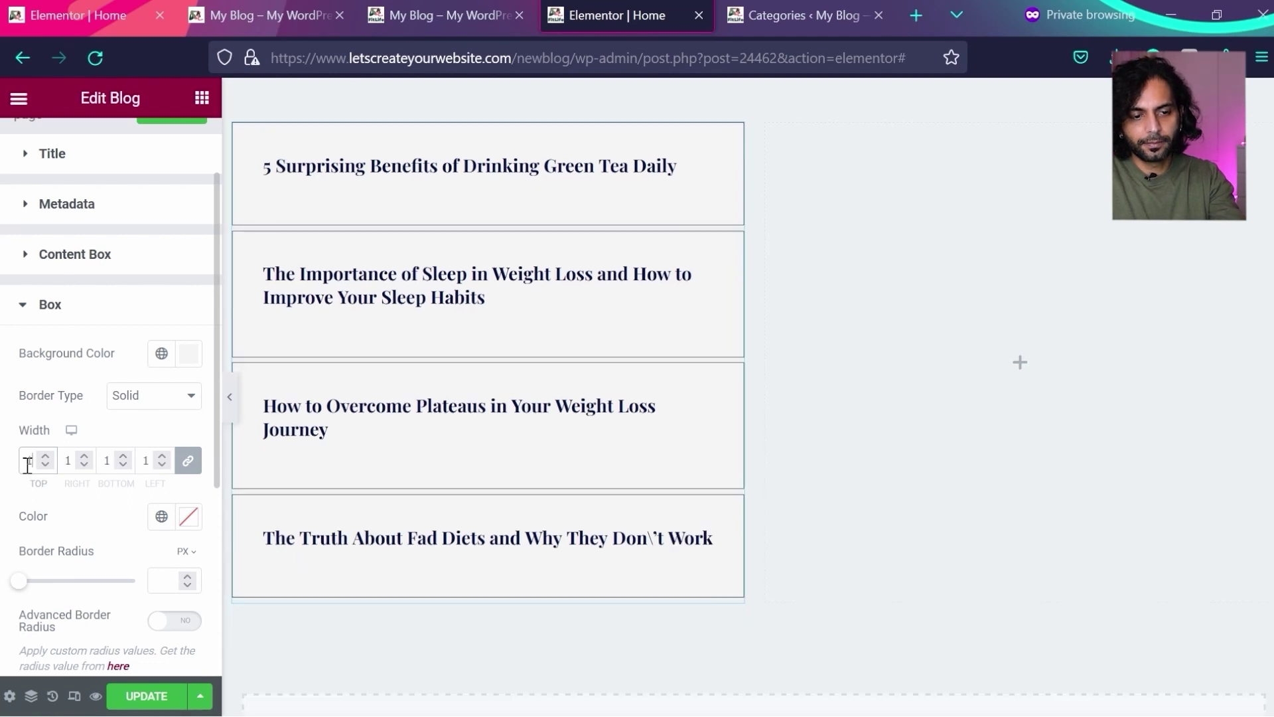
{"action": "left_click_drag", "start_coordinate": [23, 586], "coordinate": [36, 587]}
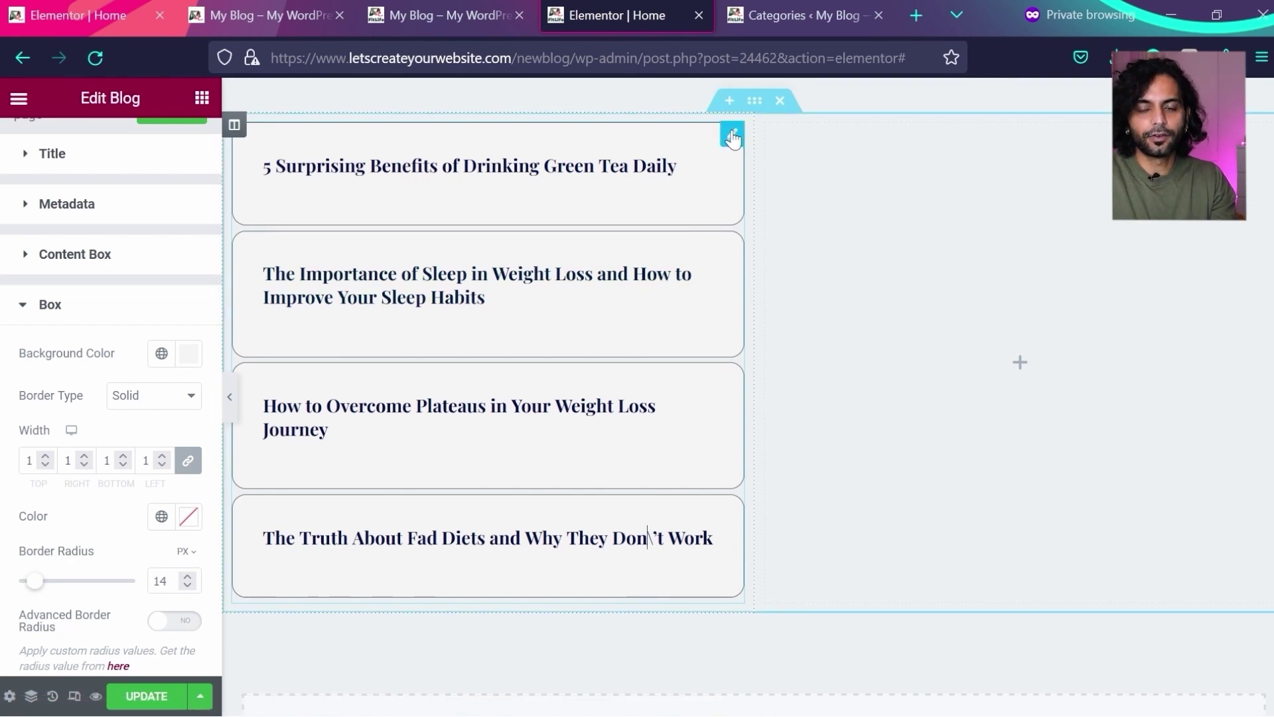
- Copy the Blog post list widget and paste it into the empty right column
{"action": "right_click", "coordinate": [733, 141]}
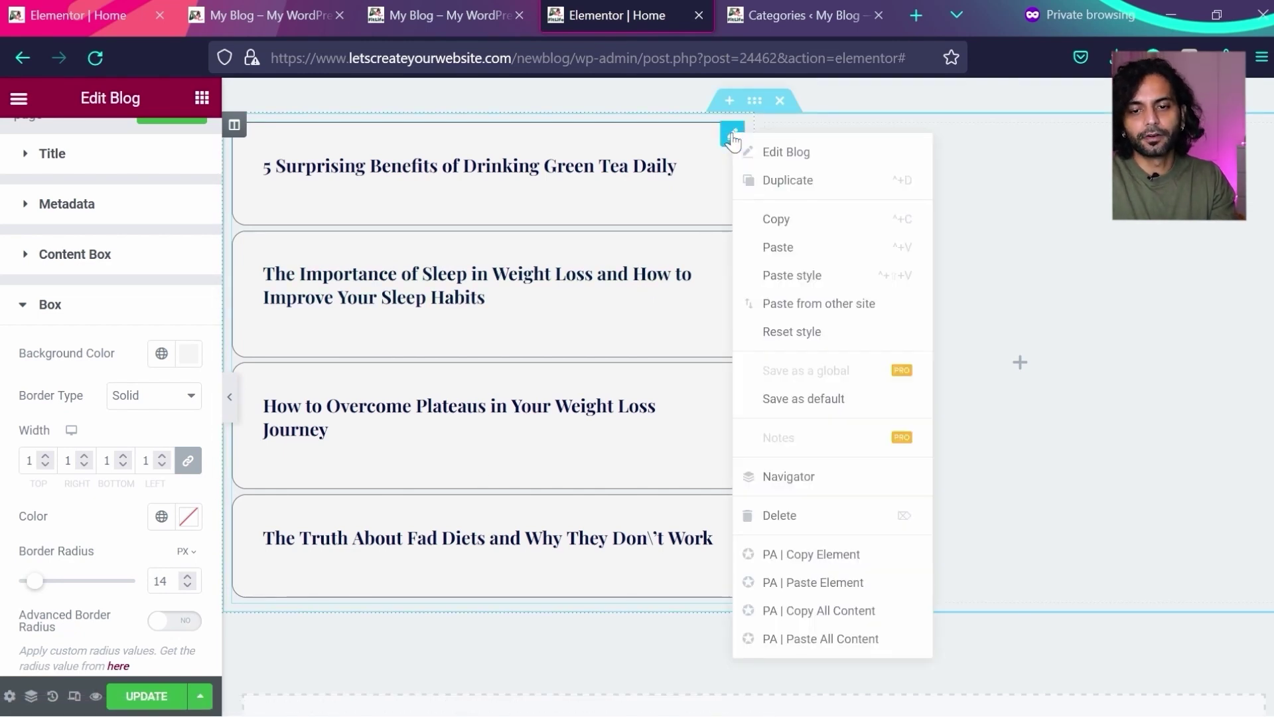
{"action": "left_click", "coordinate": [776, 215]}
{"action": "right_click", "coordinate": [962, 249]}
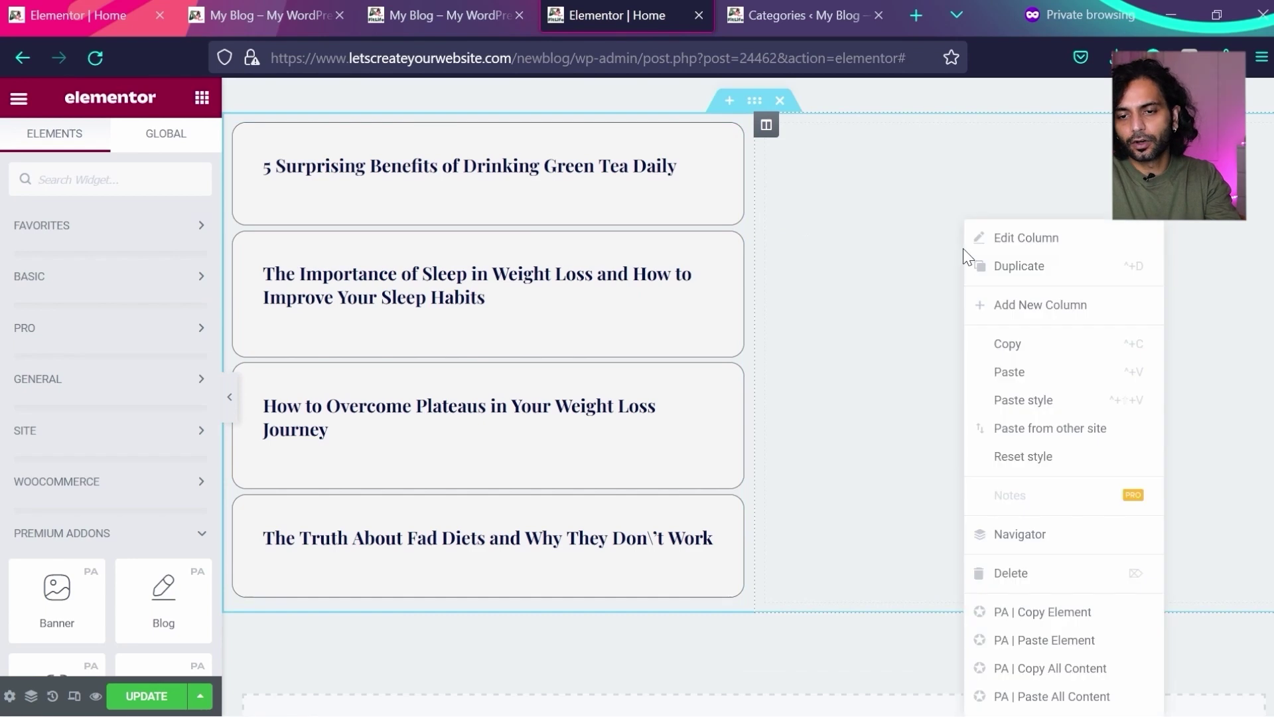
{"action": "left_click", "coordinate": [1036, 373]}
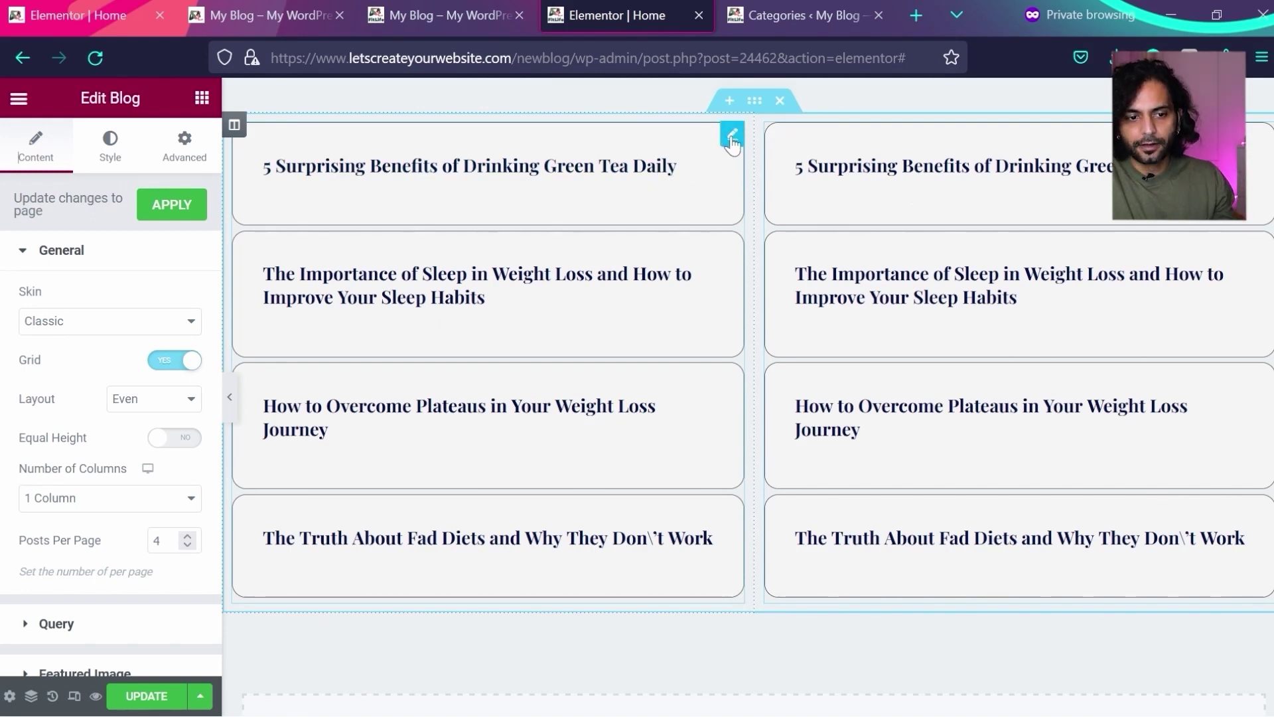
- Filter the left post list's query to the Fitness category
{"action": "left_click", "coordinate": [111, 145]}
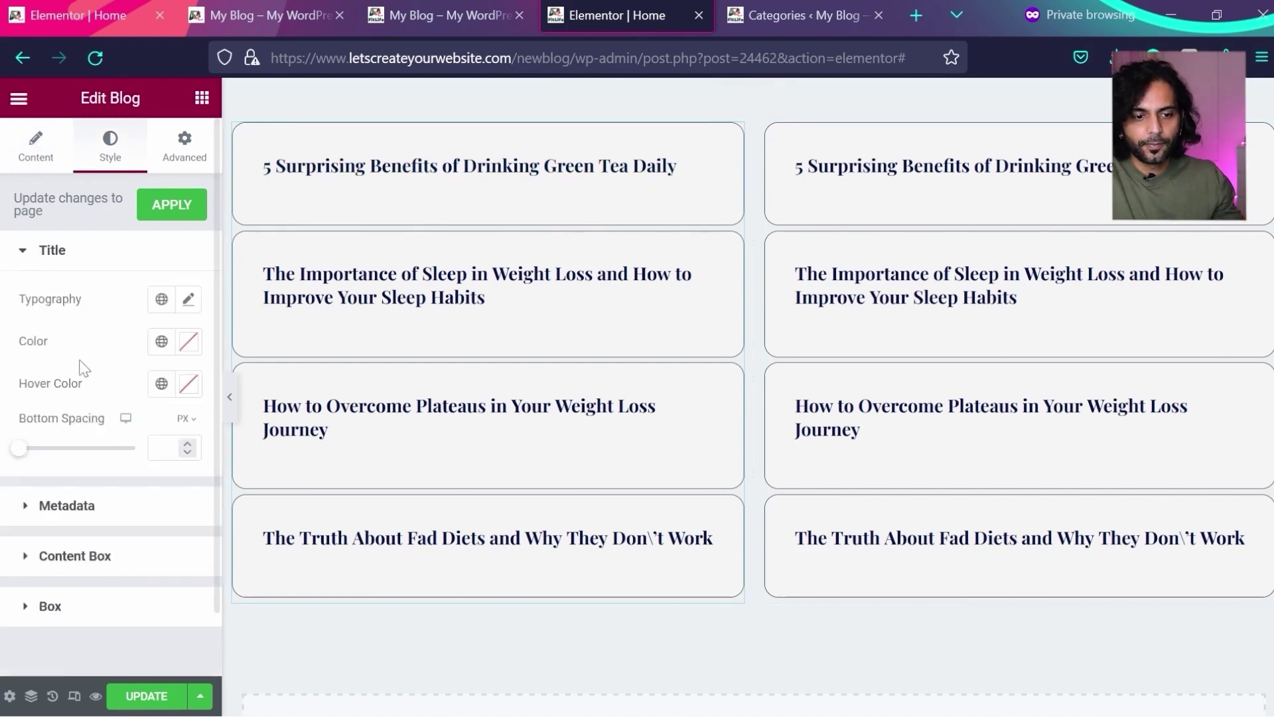
{"action": "left_click", "coordinate": [30, 146]}
{"action": "left_click", "coordinate": [85, 624]}
{"action": "scroll", "coordinate": [184, 329], "scroll_direction": "down", "scroll_amount": 1}
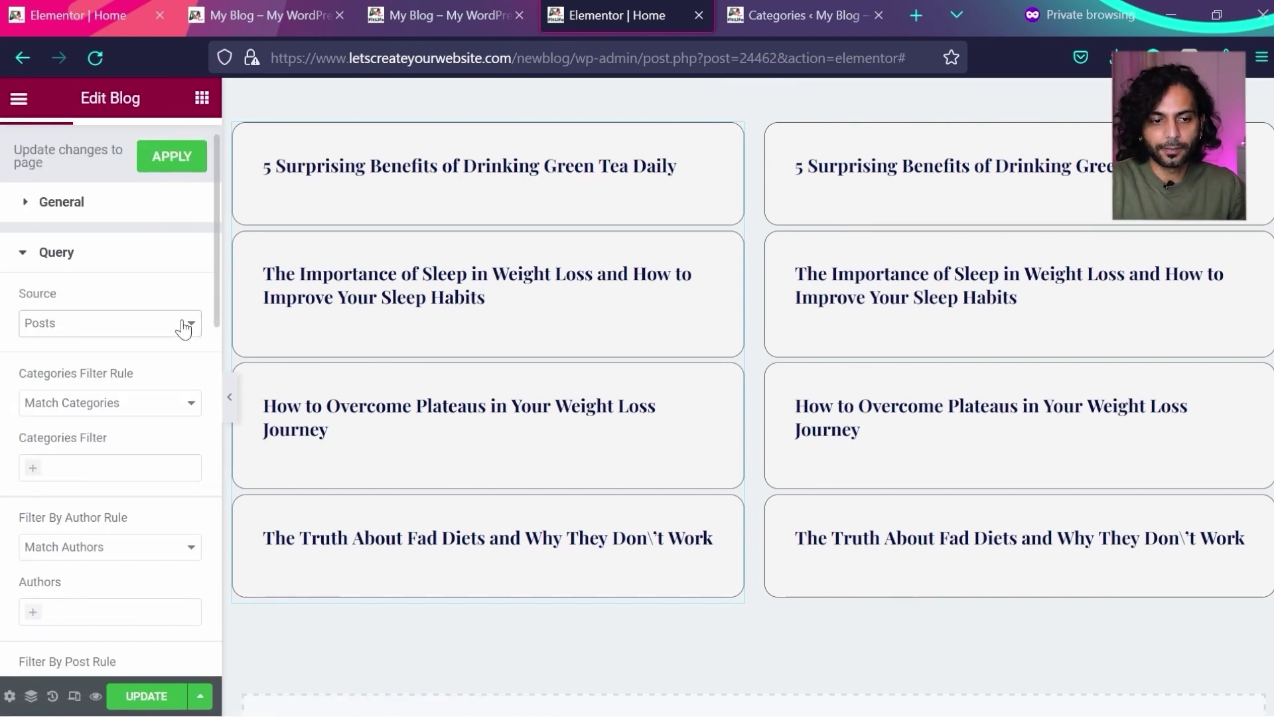
{"action": "left_click", "coordinate": [115, 384]}
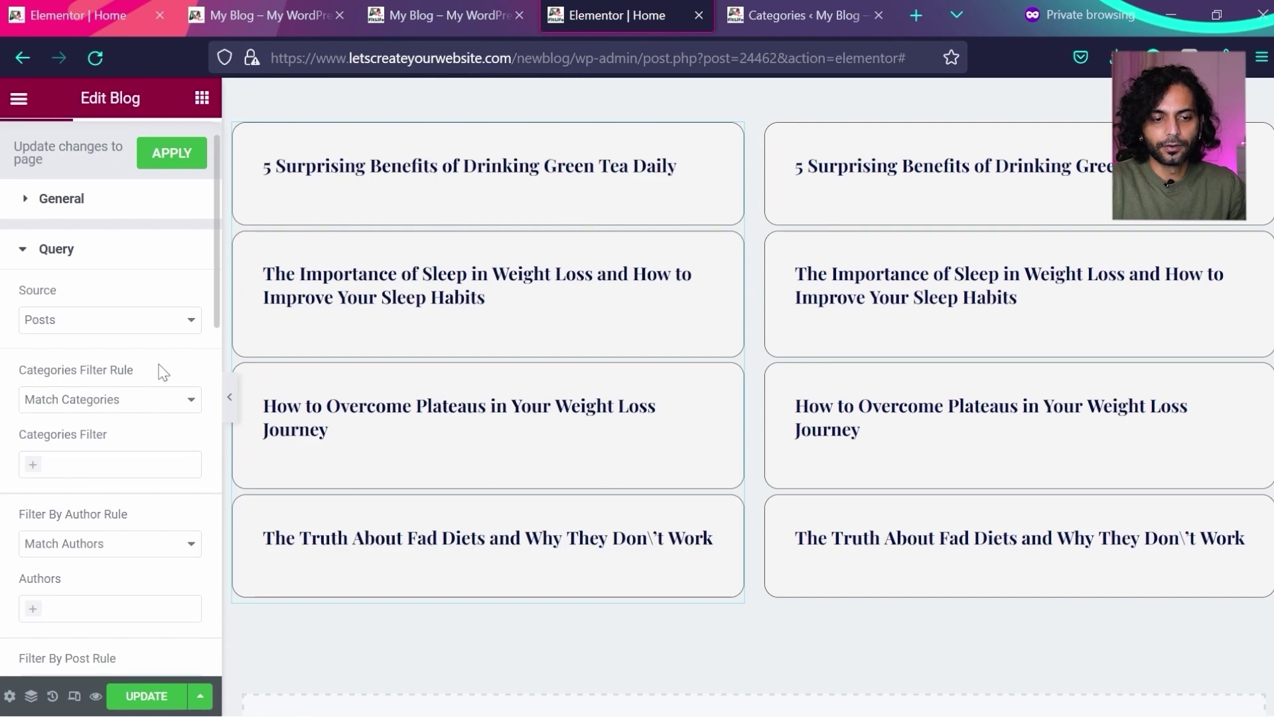
{"action": "scroll", "coordinate": [158, 371], "scroll_direction": "down", "scroll_amount": 3}
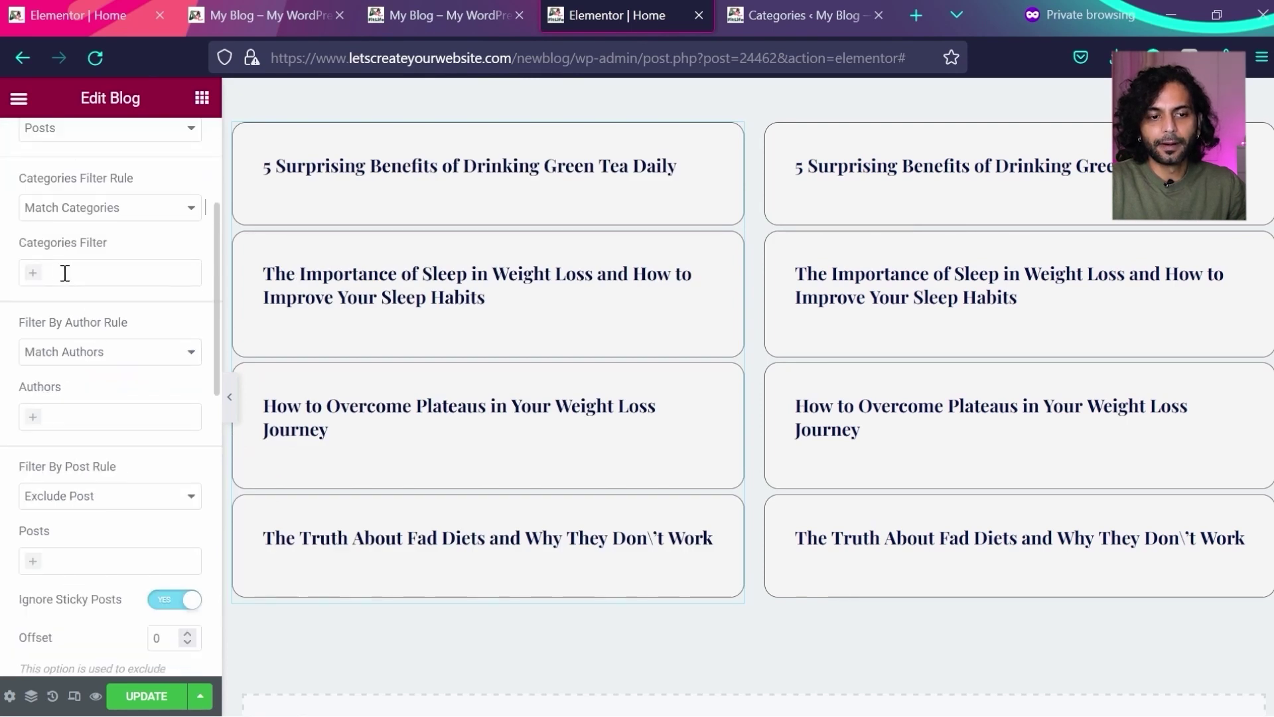
{"action": "left_click", "coordinate": [35, 274]}
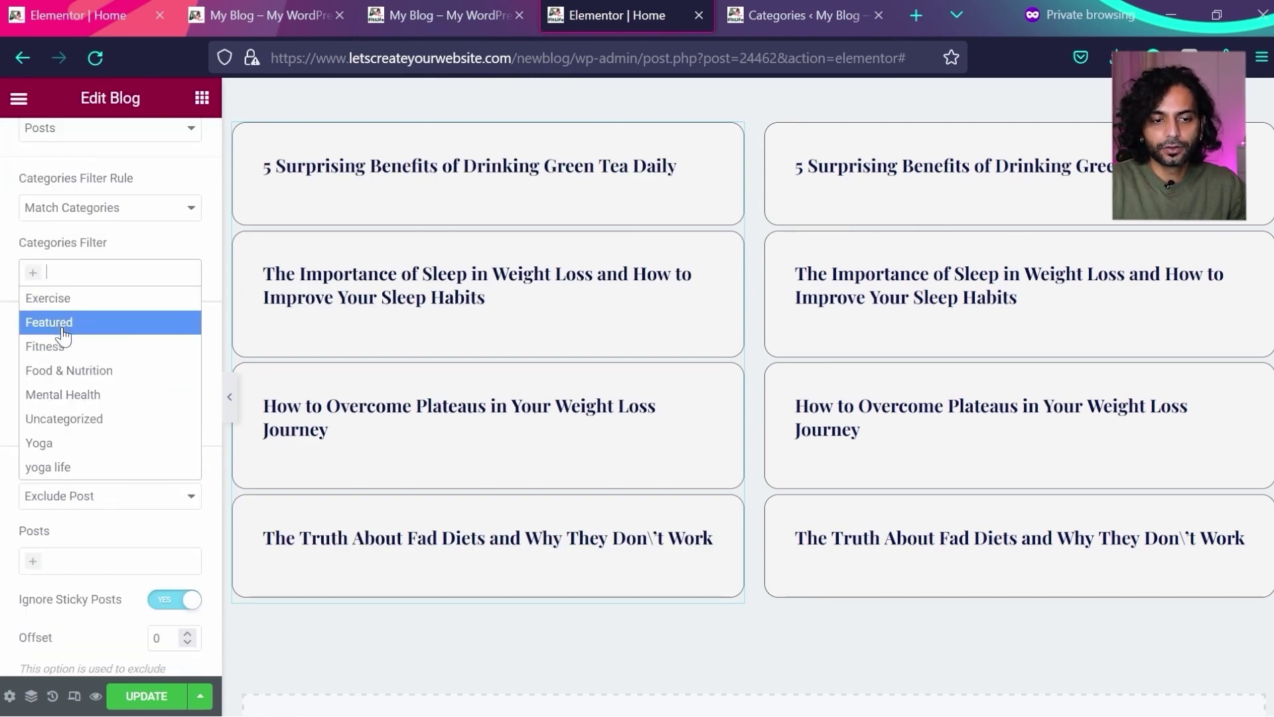
{"action": "left_click", "coordinate": [63, 347]}
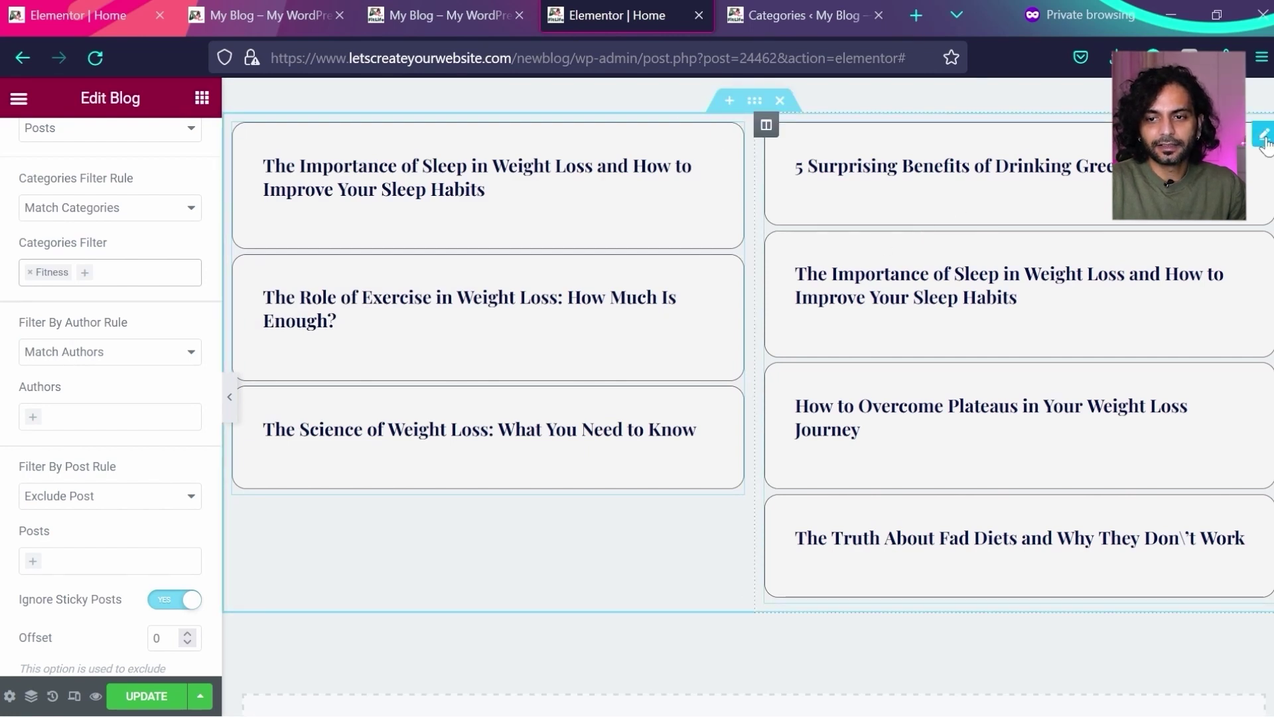
- Filter the right post list's query to the Mental Health category
{"action": "left_click", "coordinate": [1265, 138]}
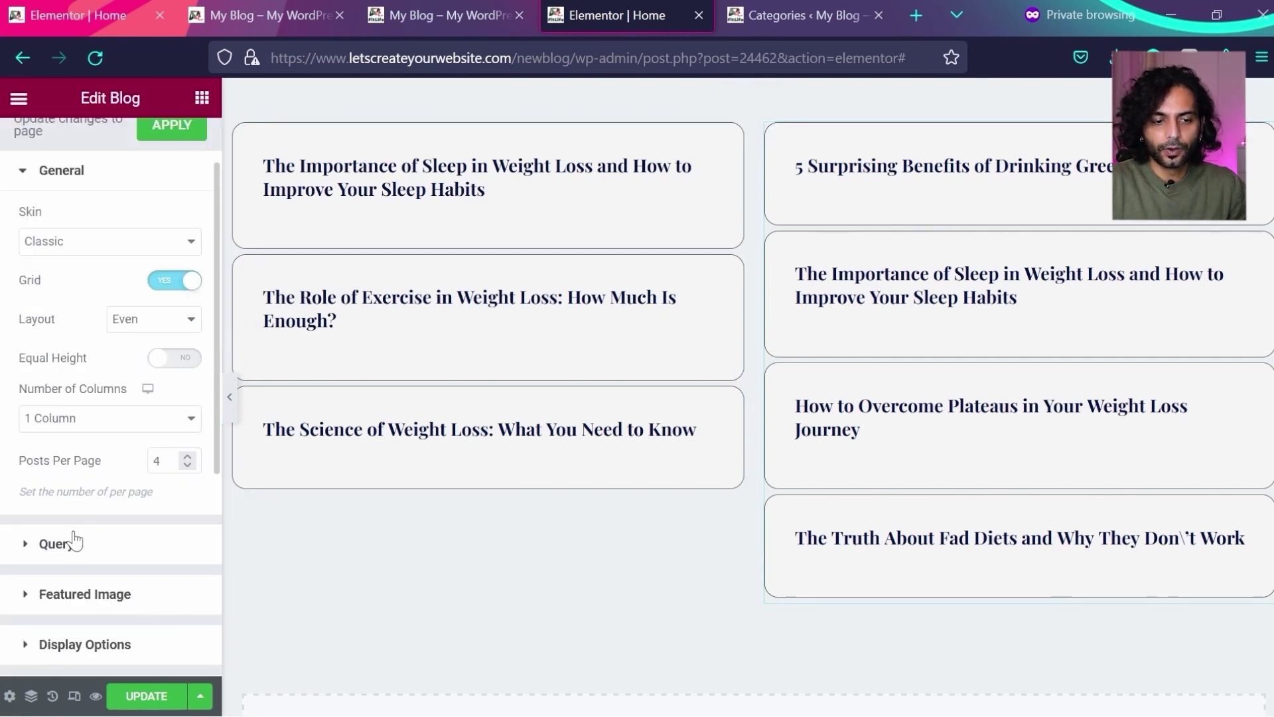
{"action": "left_click", "coordinate": [64, 545]}
{"action": "left_click", "coordinate": [33, 475]}
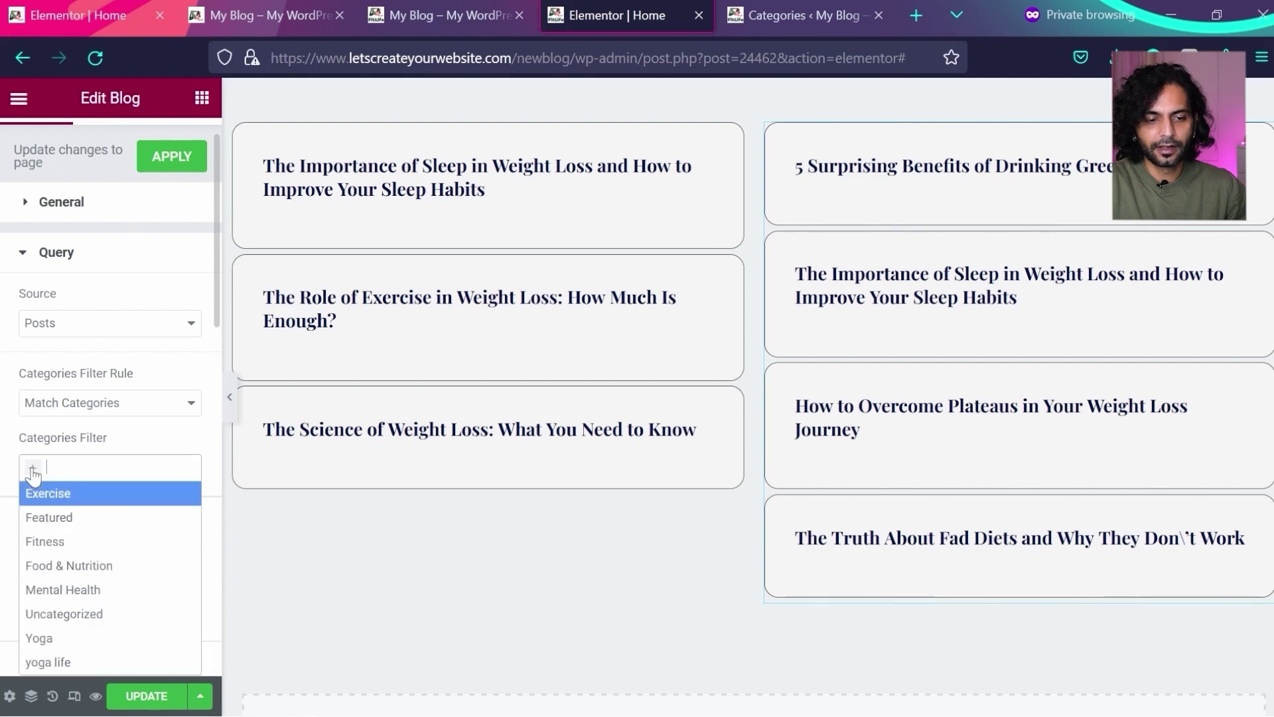
{"action": "left_click", "coordinate": [70, 590]}
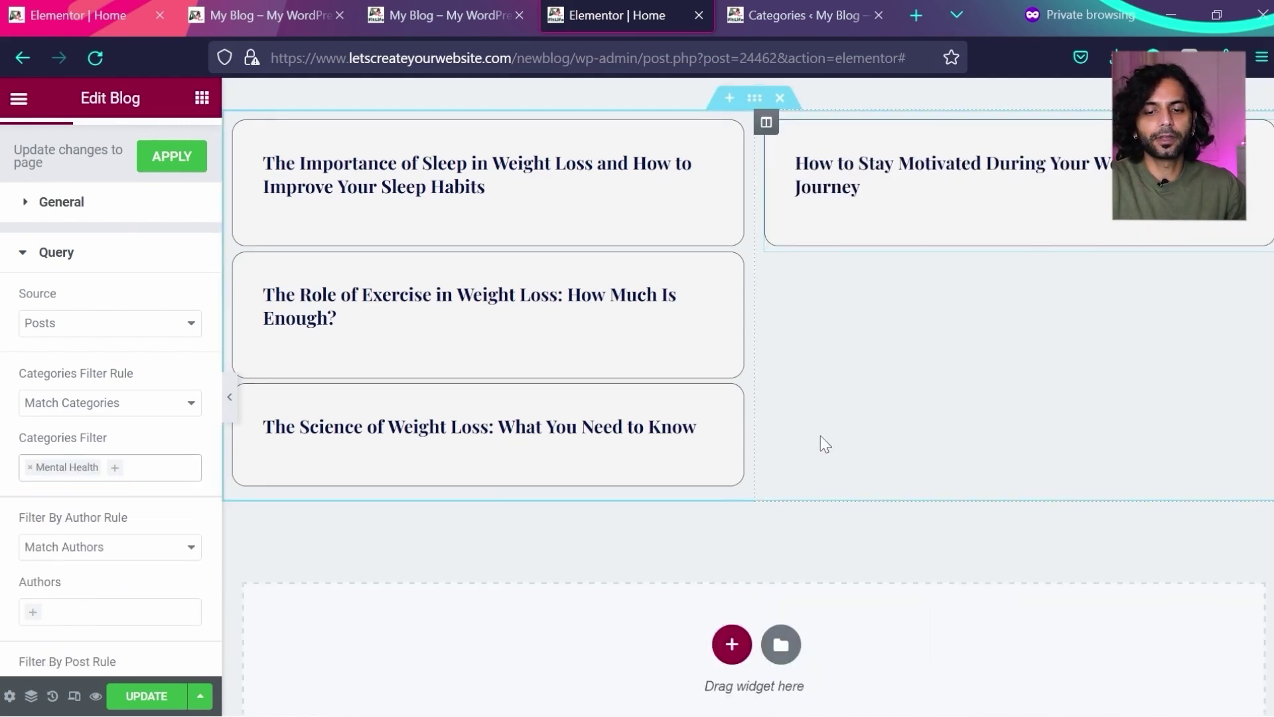
{"action": "scroll", "coordinate": [823, 439], "scroll_direction": "down", "scroll_amount": 2}
- Compare the /blog/ page's Instagram feed with the new homepage preview, then go to Categories
{"action": "left_click", "coordinate": [285, 16]}
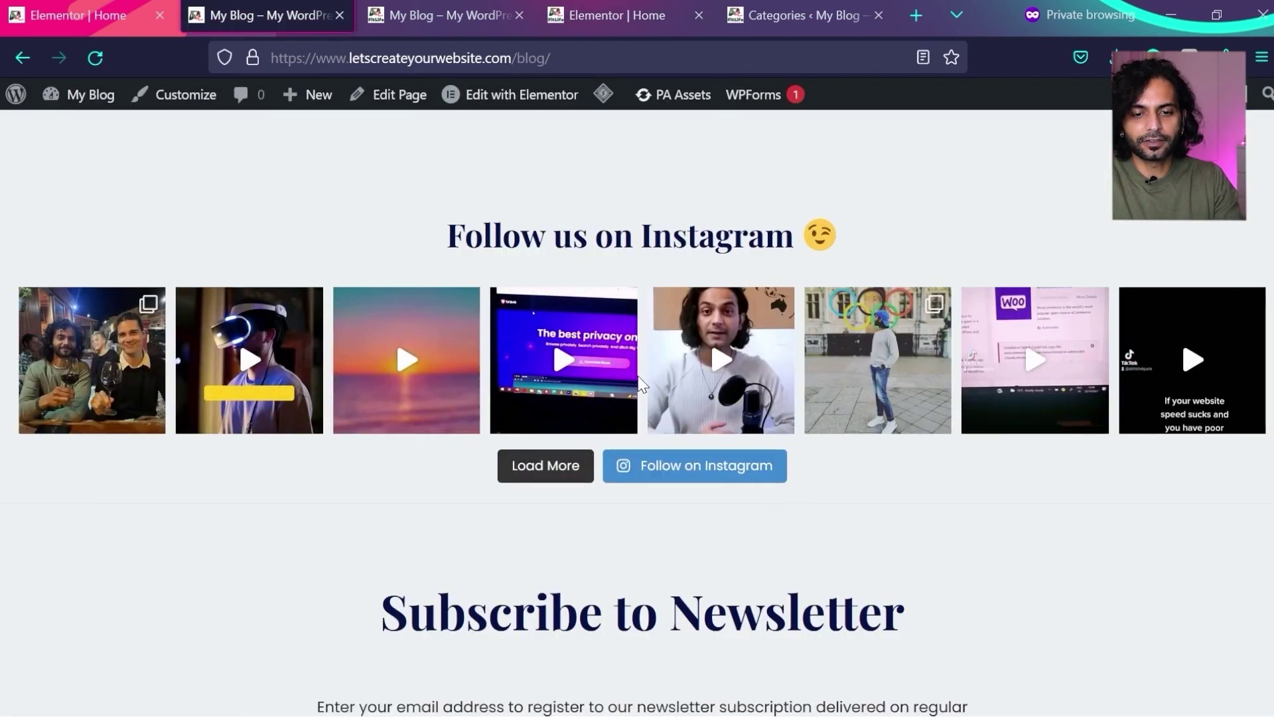
{"action": "scroll", "coordinate": [638, 376], "scroll_direction": "down", "scroll_amount": 1}
{"action": "scroll", "coordinate": [638, 376], "scroll_direction": "down", "scroll_amount": 1}
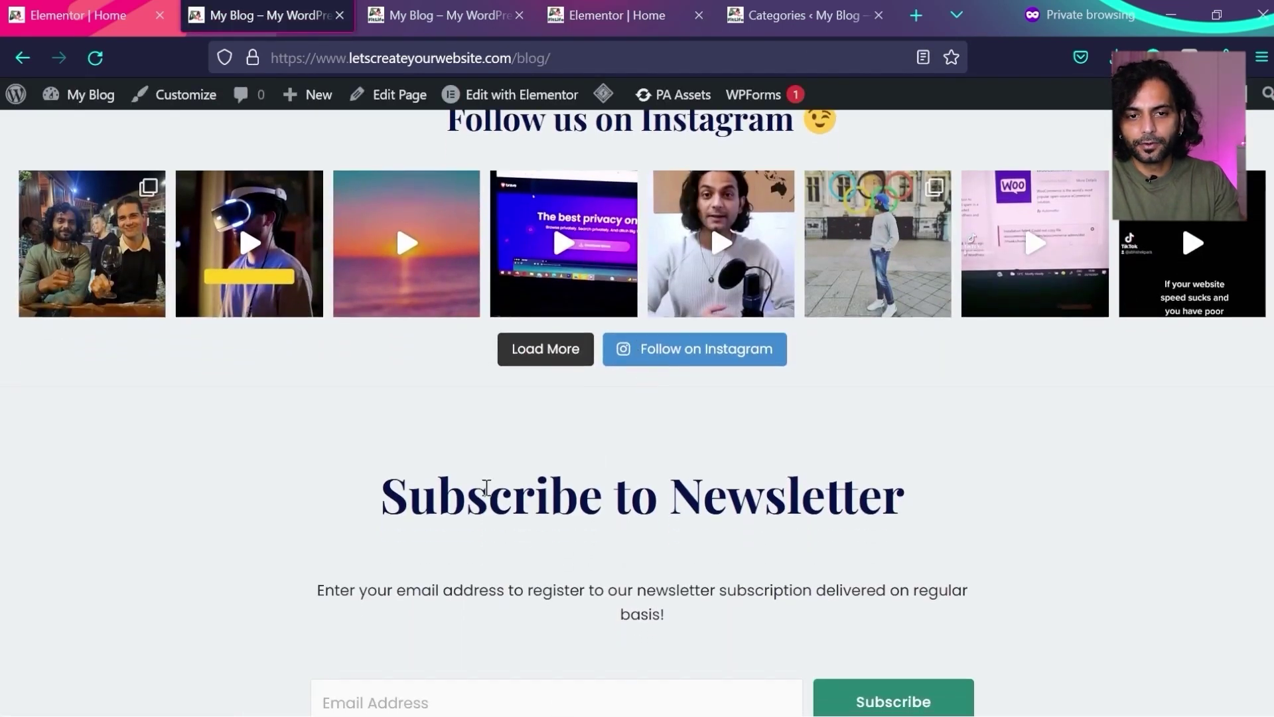
{"action": "left_click", "coordinate": [529, 12]}
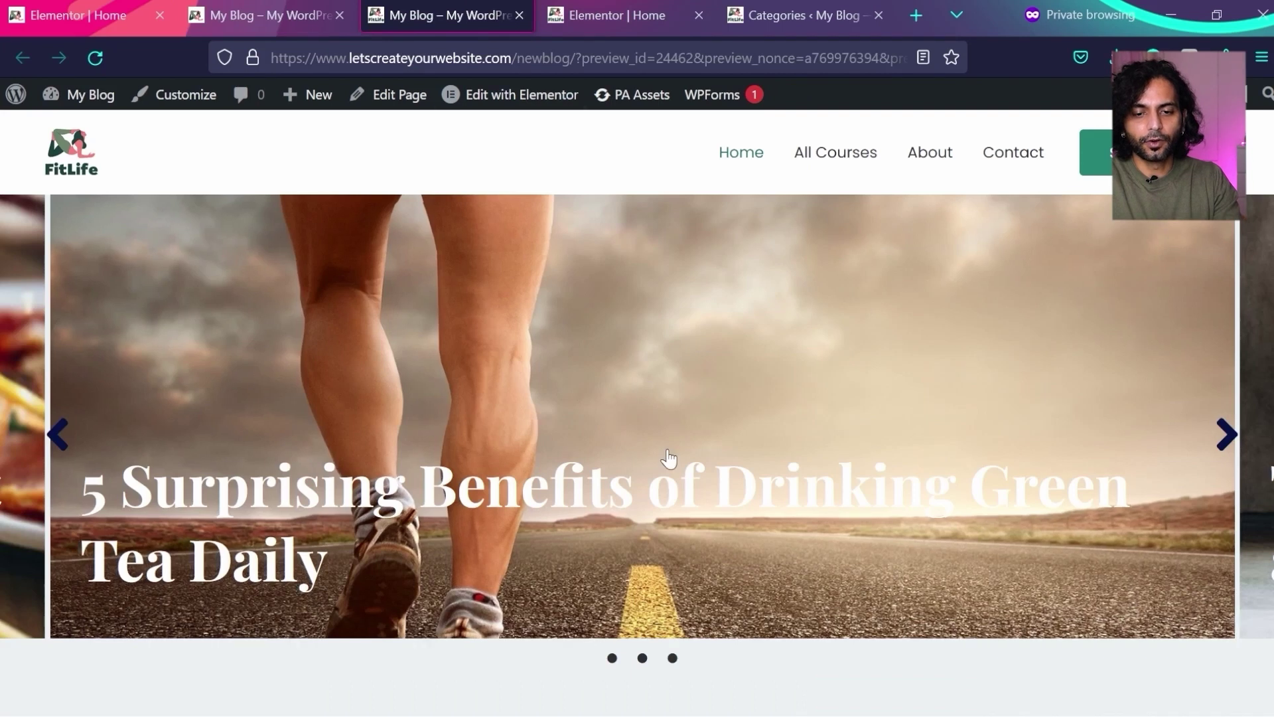
{"action": "scroll", "coordinate": [669, 455], "scroll_direction": "down", "scroll_amount": 10}
{"action": "scroll", "coordinate": [668, 456], "scroll_direction": "down", "scroll_amount": 10}
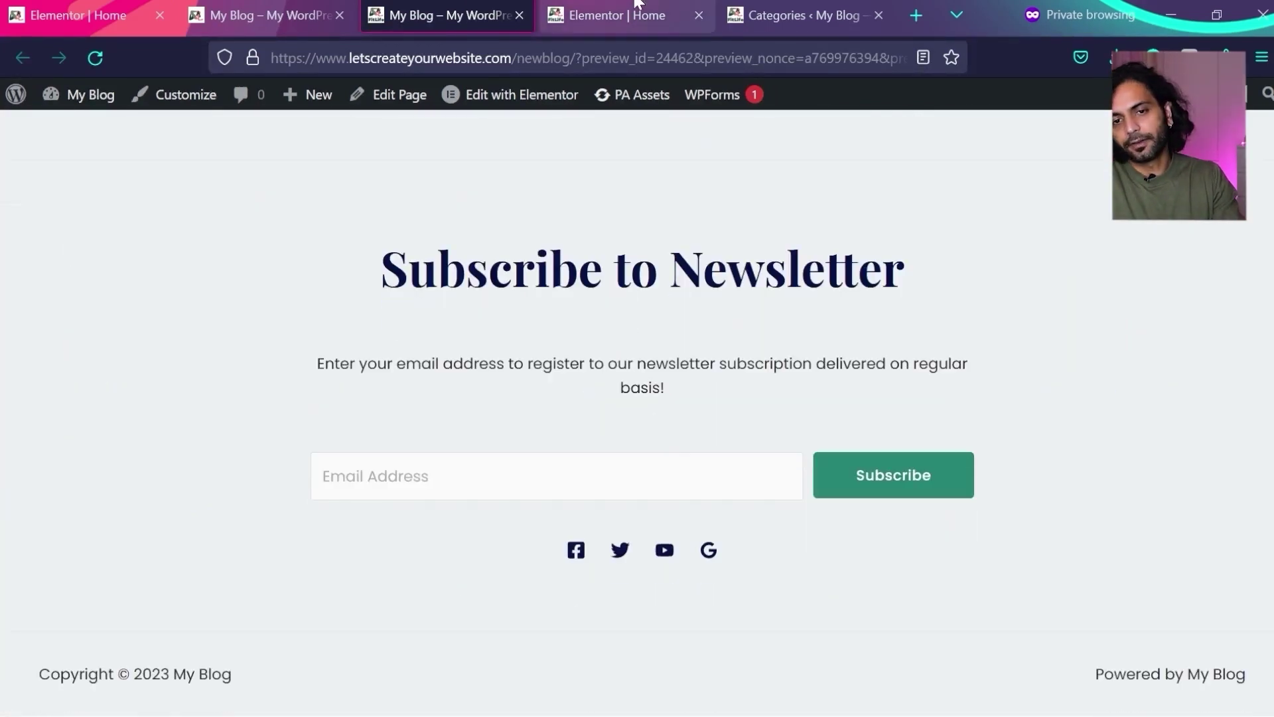
{"action": "key", "text": "ctrl+shift+Tab"}
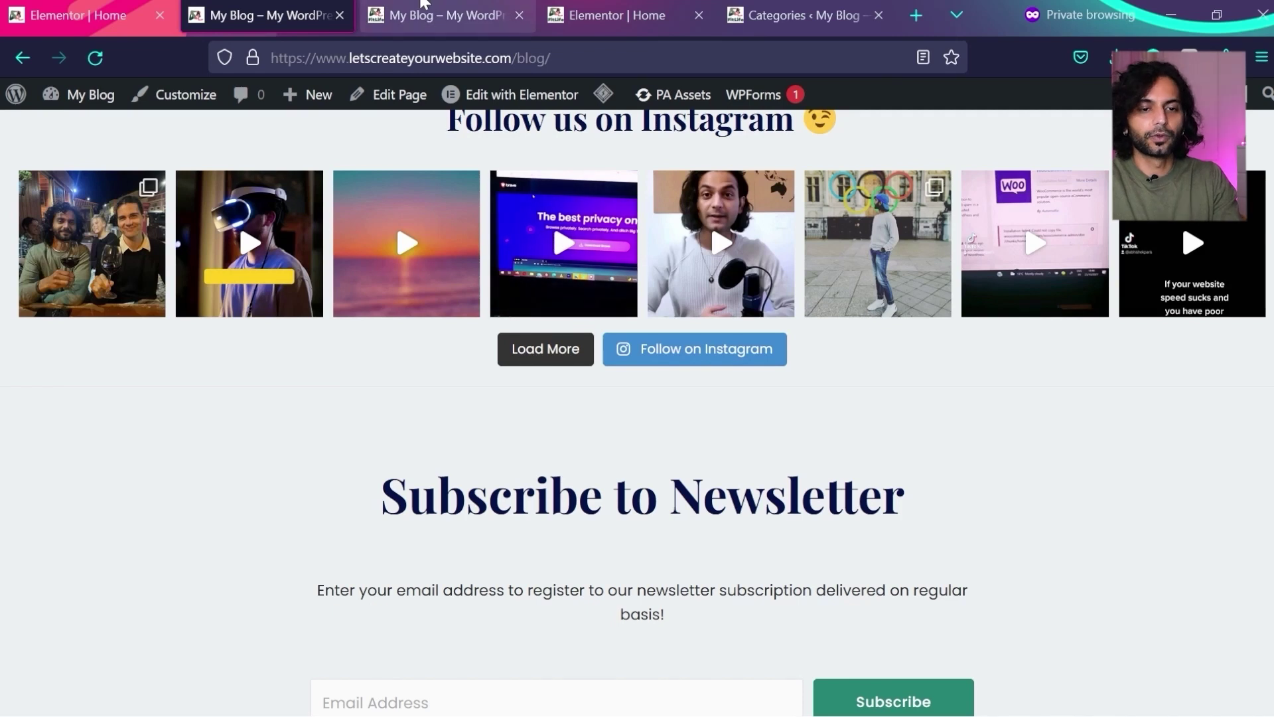
{"action": "left_click", "coordinate": [781, 18]}
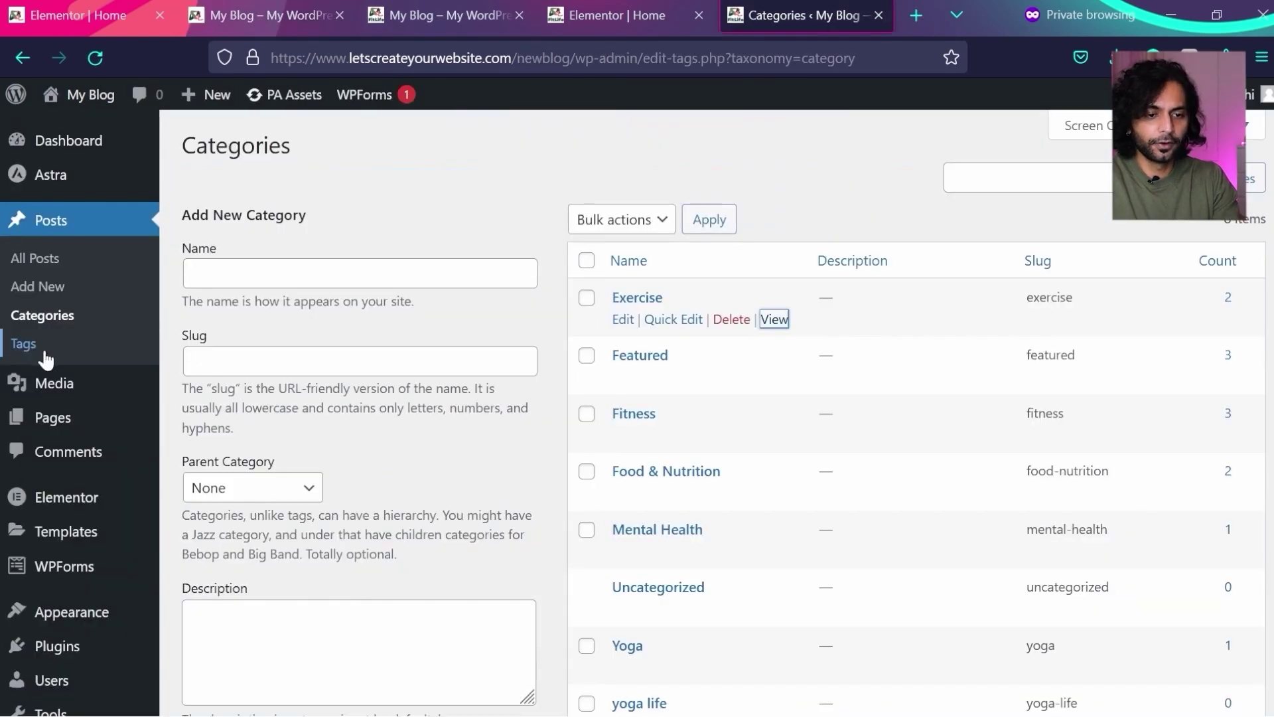
- Search new plugins for 'instagram feed' and install Smash Balloon Social Photo Feed
{"action": "scroll", "coordinate": [73, 464], "scroll_direction": "down", "scroll_amount": 1}
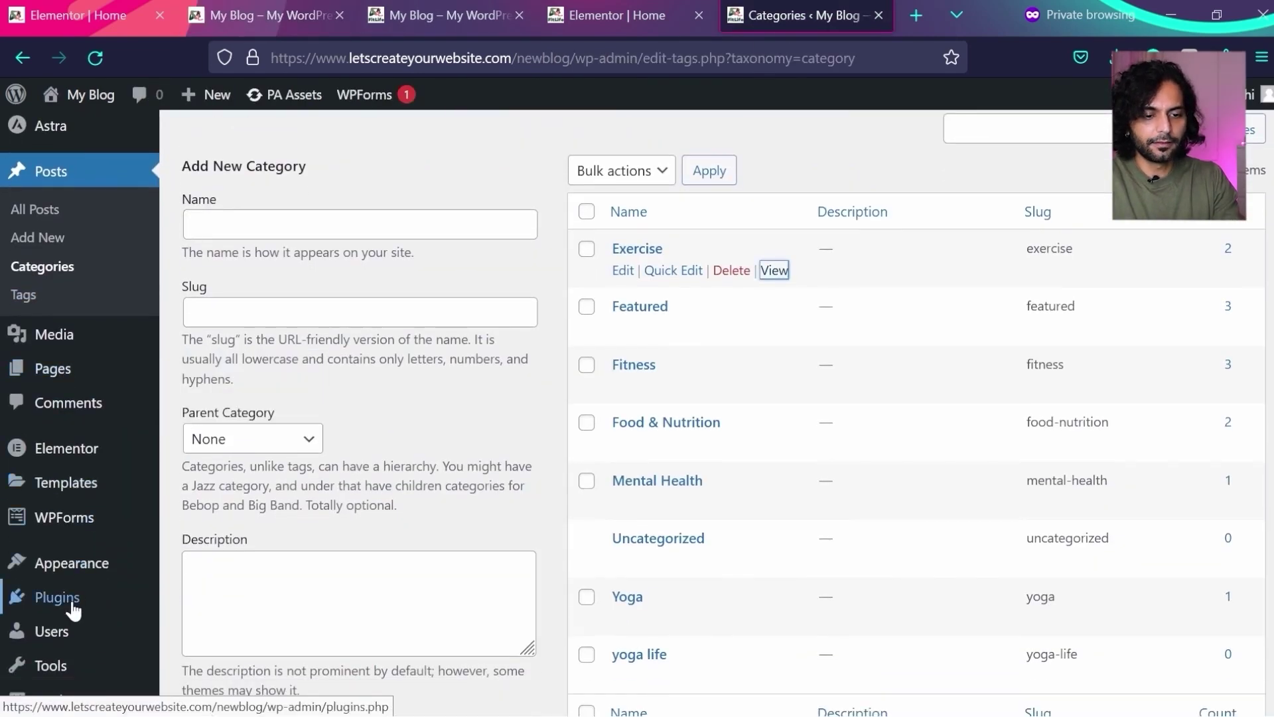
{"action": "mouse_move", "coordinate": [73, 611]}
{"action": "left_click", "coordinate": [211, 628]}
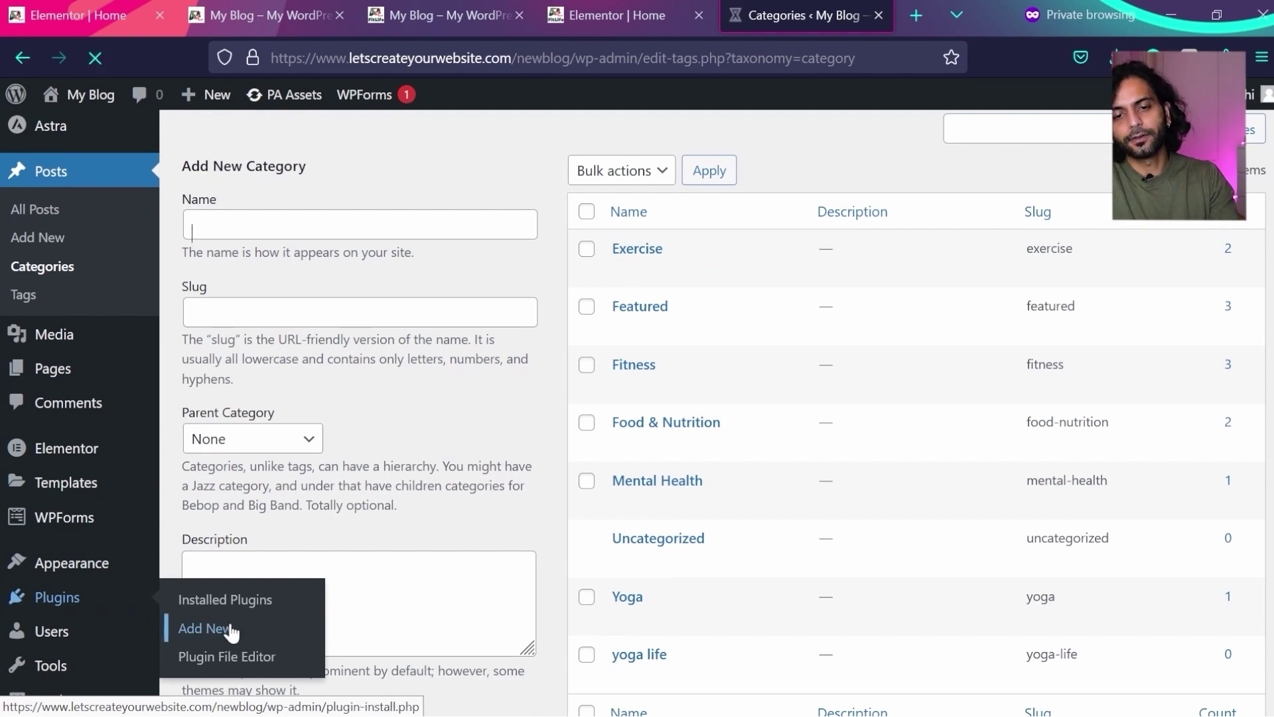
{"action": "left_click", "coordinate": [1088, 200]}
{"action": "type", "text": "instagra"}
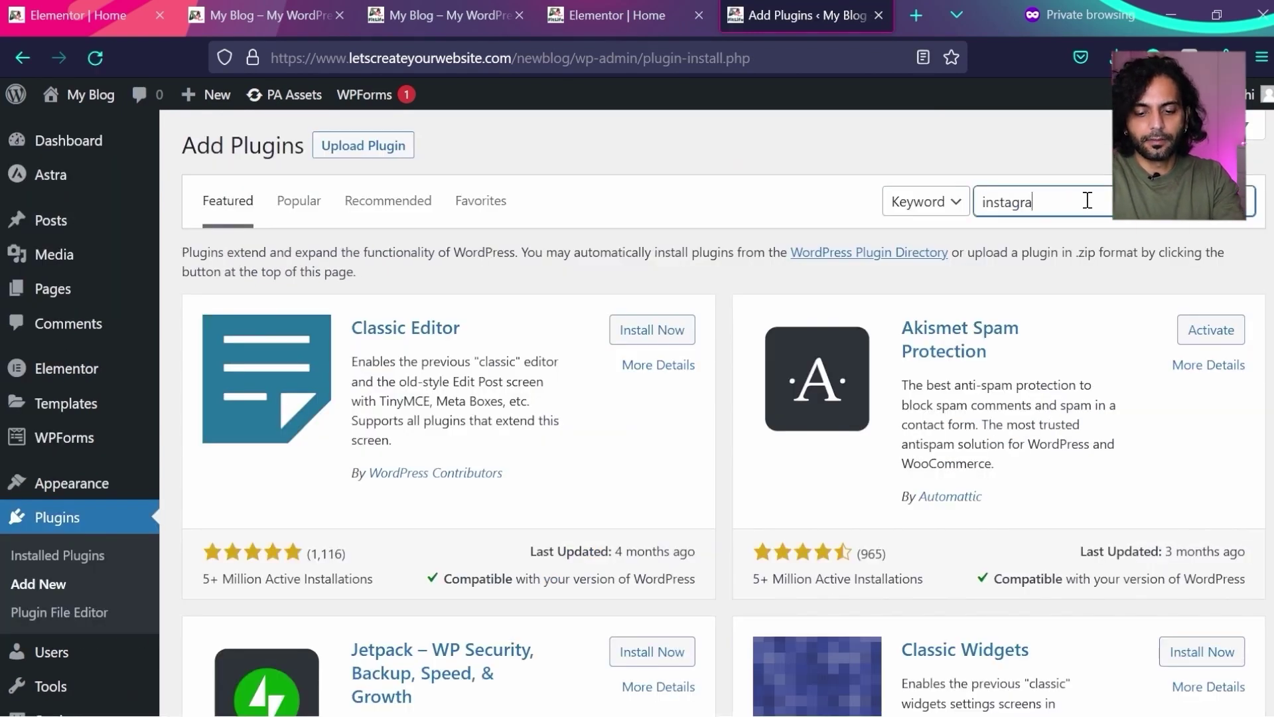
{"action": "type", "text": "m feed"}
{"action": "scroll", "coordinate": [705, 312], "scroll_direction": "down", "scroll_amount": 1}
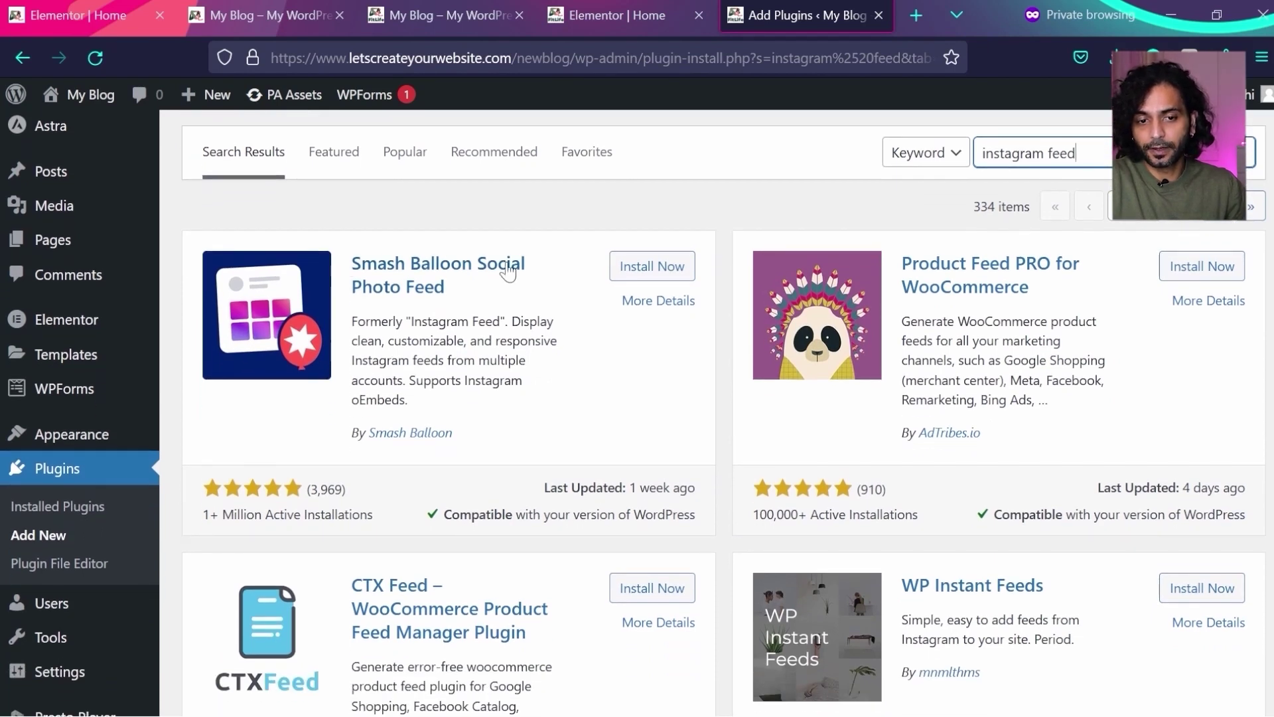
{"action": "left_click", "coordinate": [657, 274]}
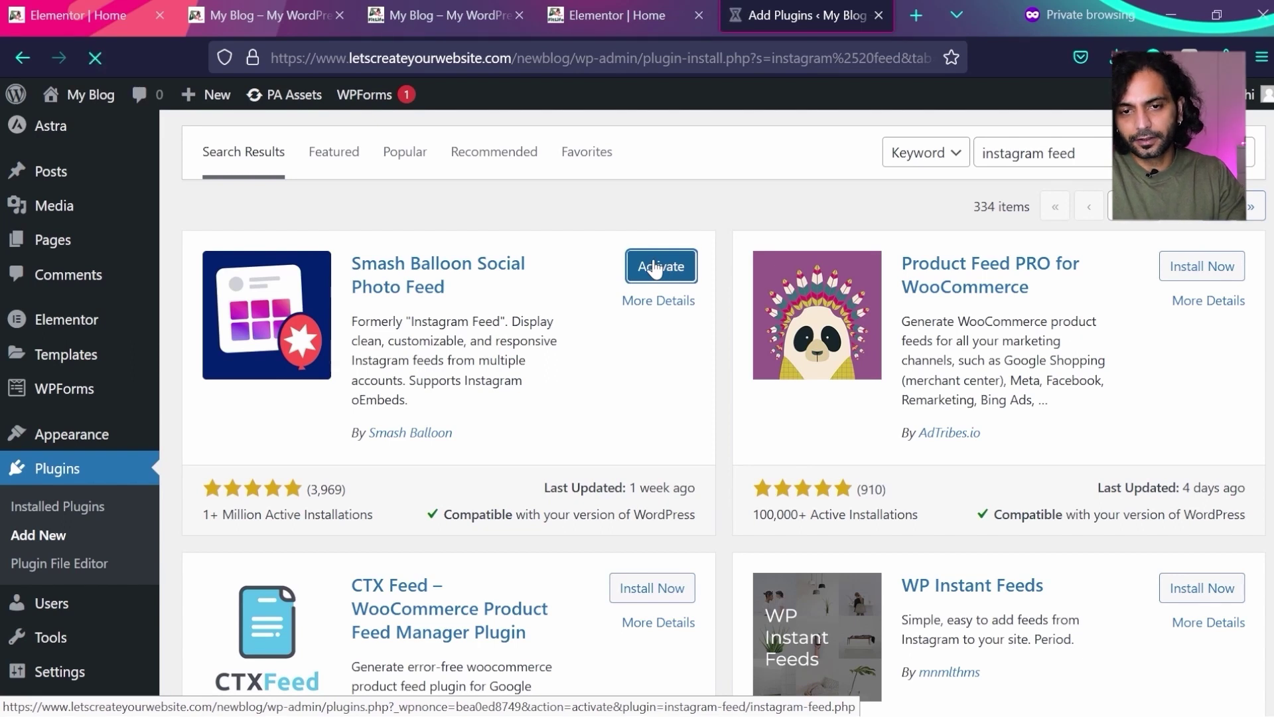
- Bring up the Instagram Feed plugin's All Feeds dashboard
{"action": "scroll", "coordinate": [106, 490], "scroll_direction": "down", "scroll_amount": 3}
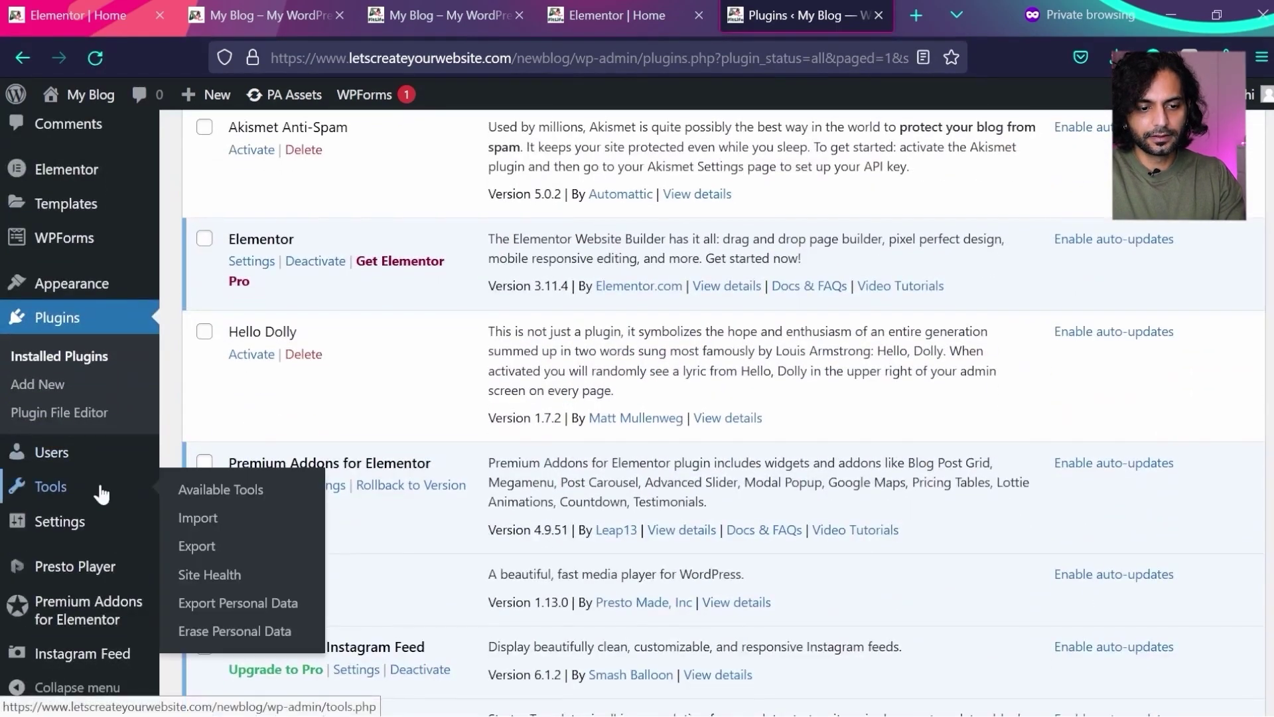
{"action": "mouse_move", "coordinate": [95, 660]}
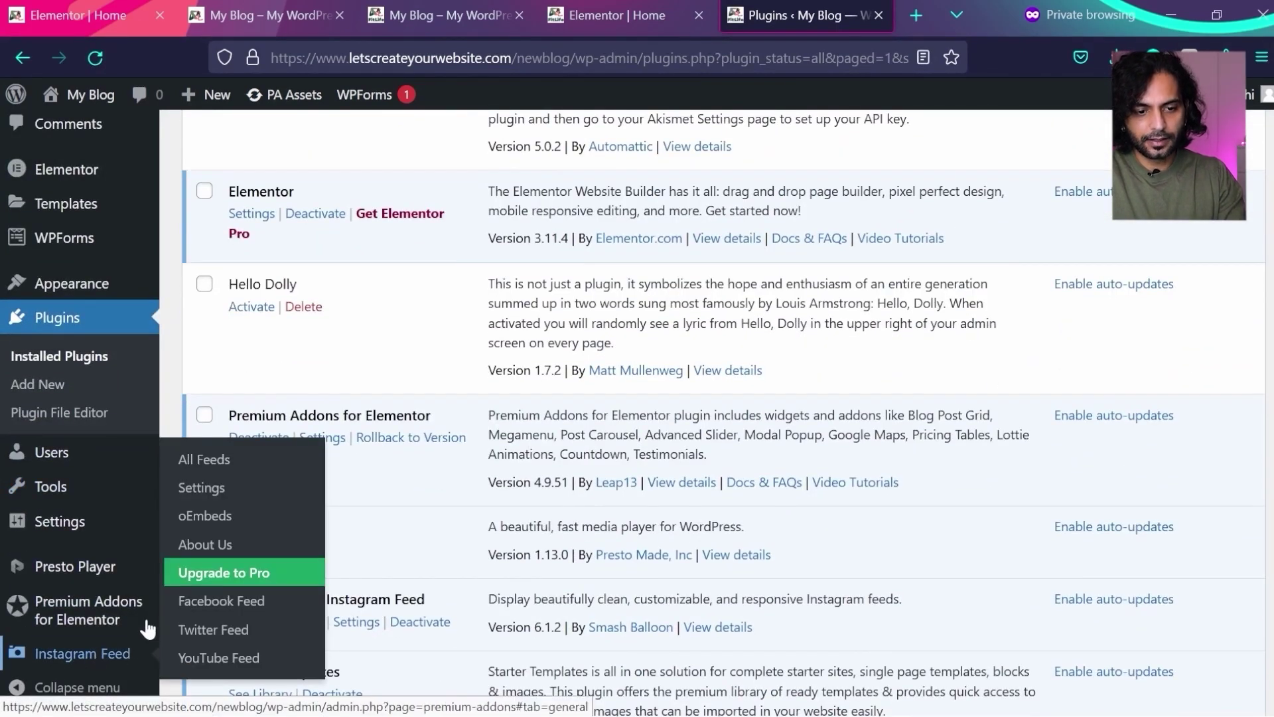
{"action": "left_click", "coordinate": [219, 470]}
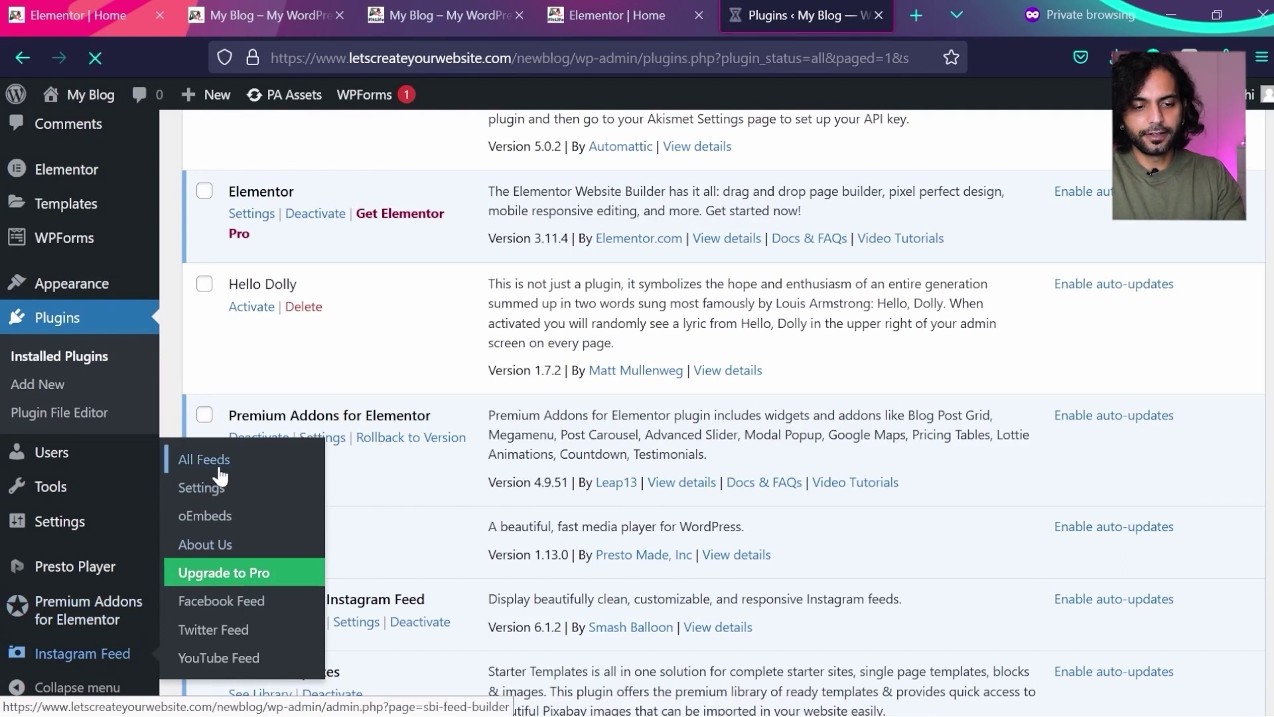
{"action": "scroll", "coordinate": [624, 473], "scroll_direction": "down", "scroll_amount": 1}
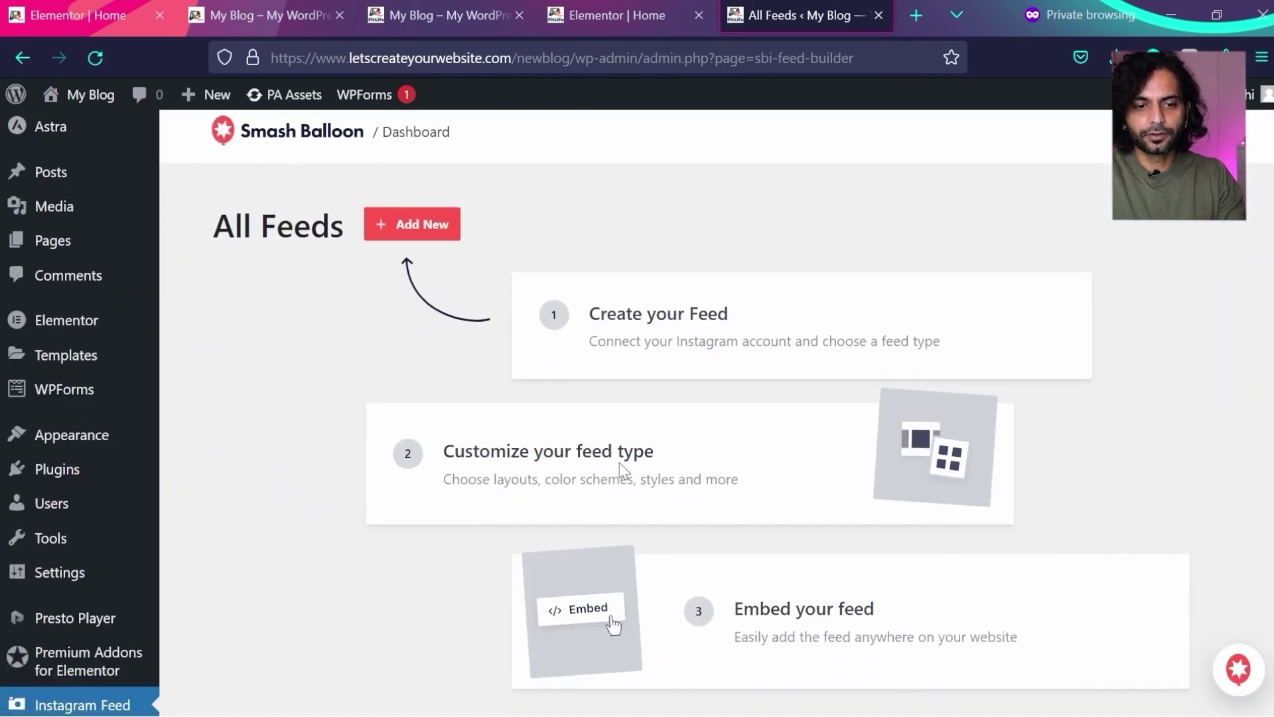
- Start a new feed using the User Timeline type
{"action": "left_click", "coordinate": [414, 222]}
{"action": "scroll", "coordinate": [694, 432], "scroll_direction": "down", "scroll_amount": 3}
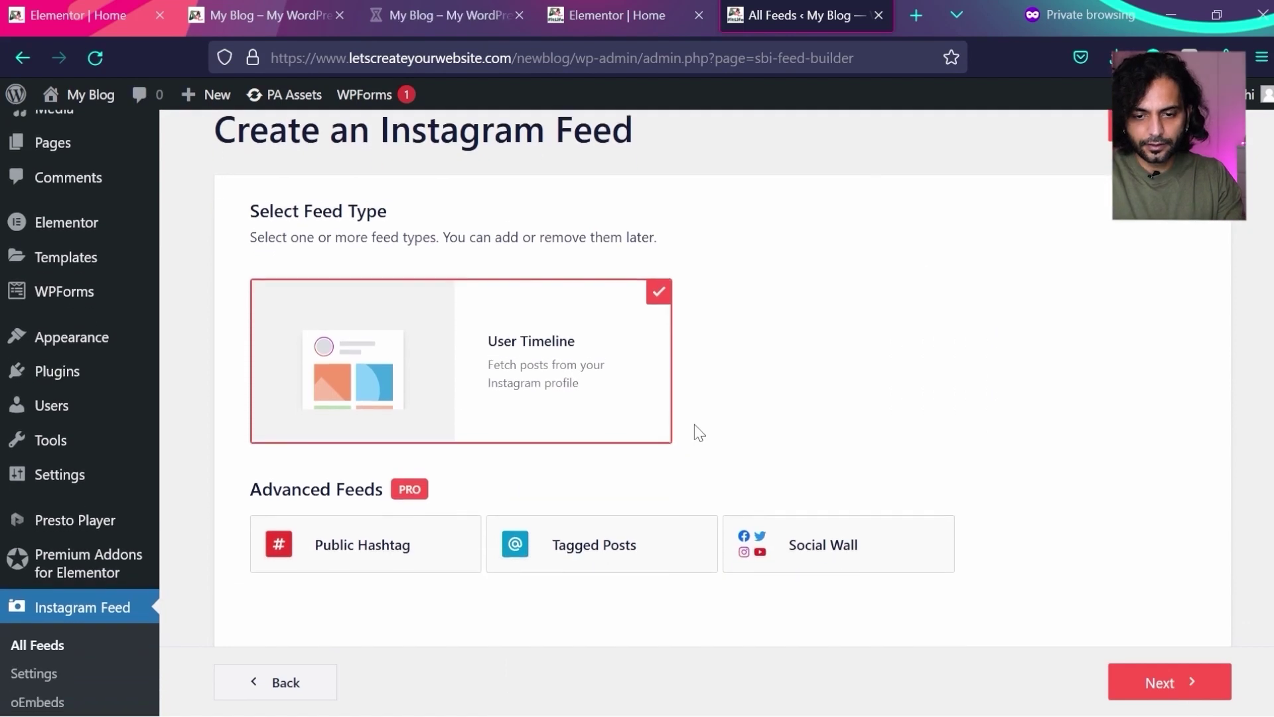
{"action": "left_click", "coordinate": [1155, 685]}
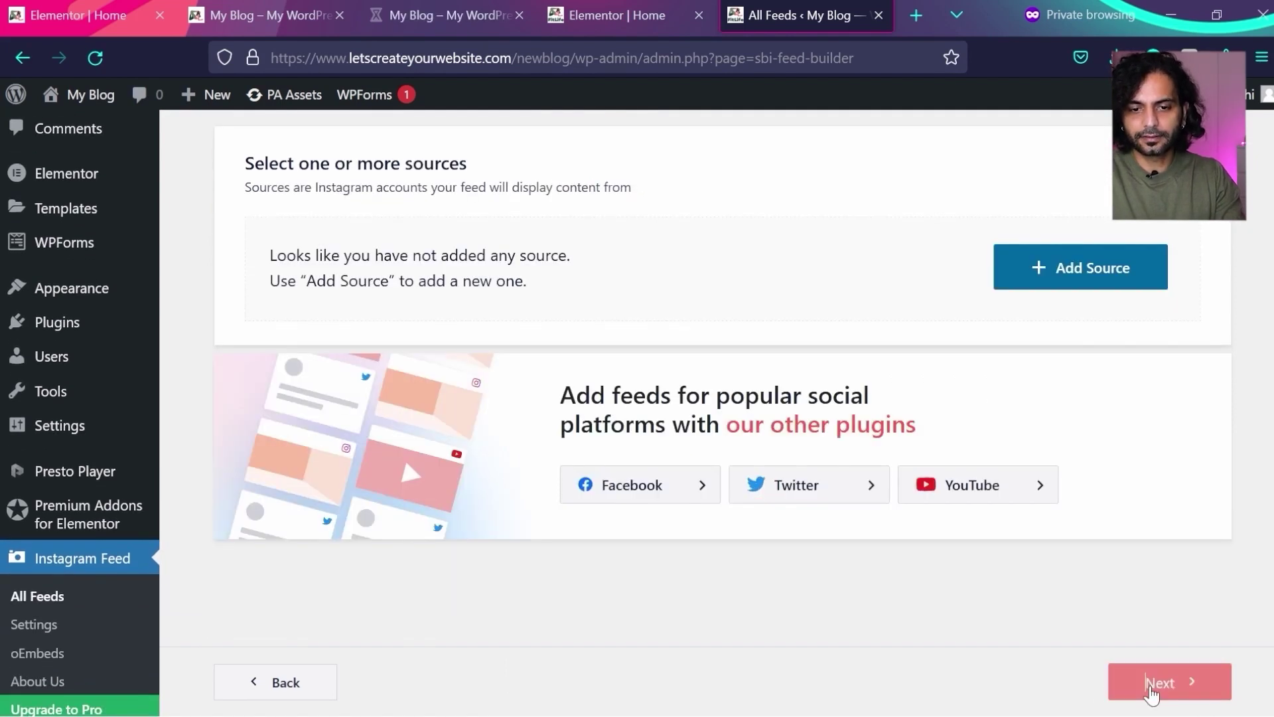
- Connect the Instagram account, allowing the plugin access and confirming the domain as yours
{"action": "left_click", "coordinate": [1075, 271]}
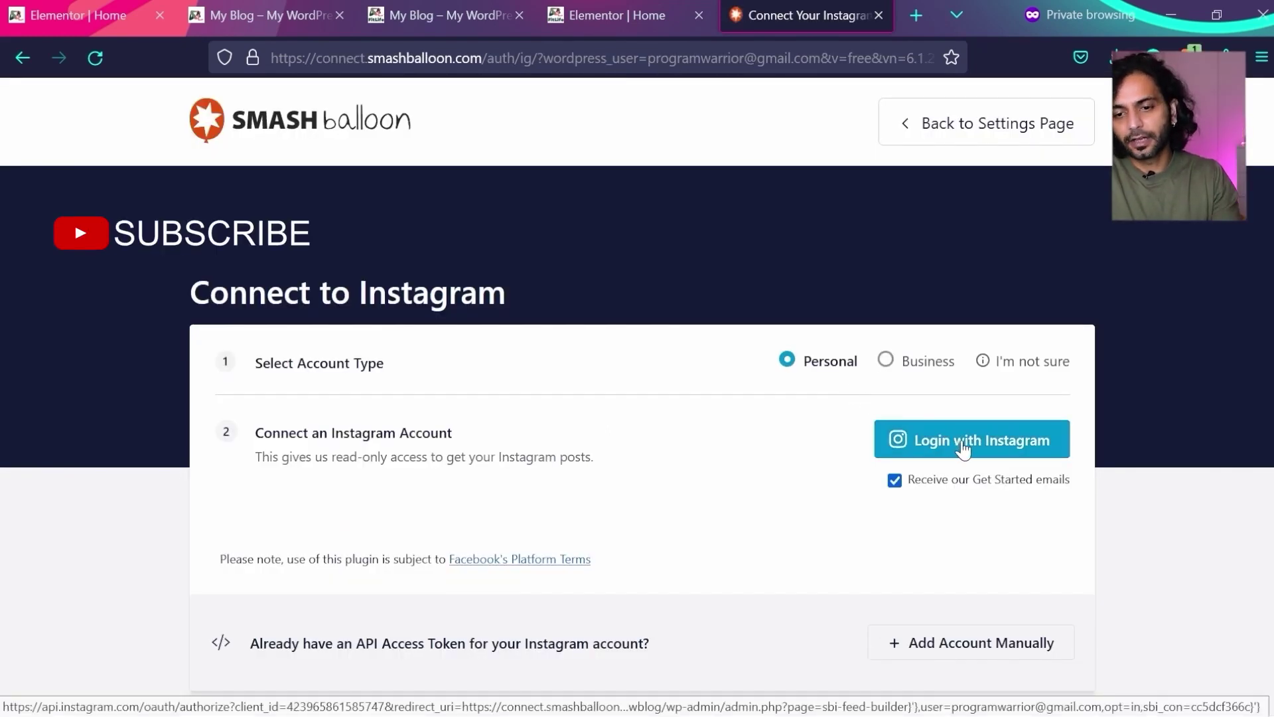
{"action": "left_click", "coordinate": [643, 361]}
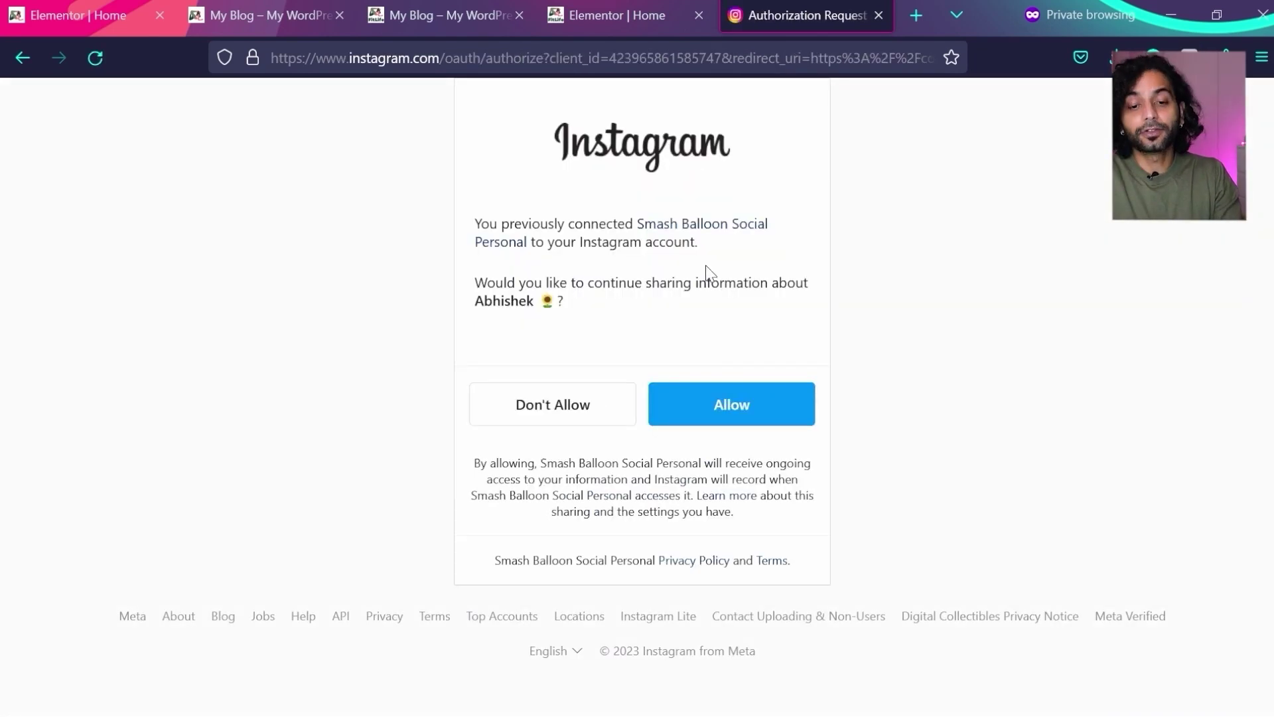
{"action": "left_click", "coordinate": [732, 407]}
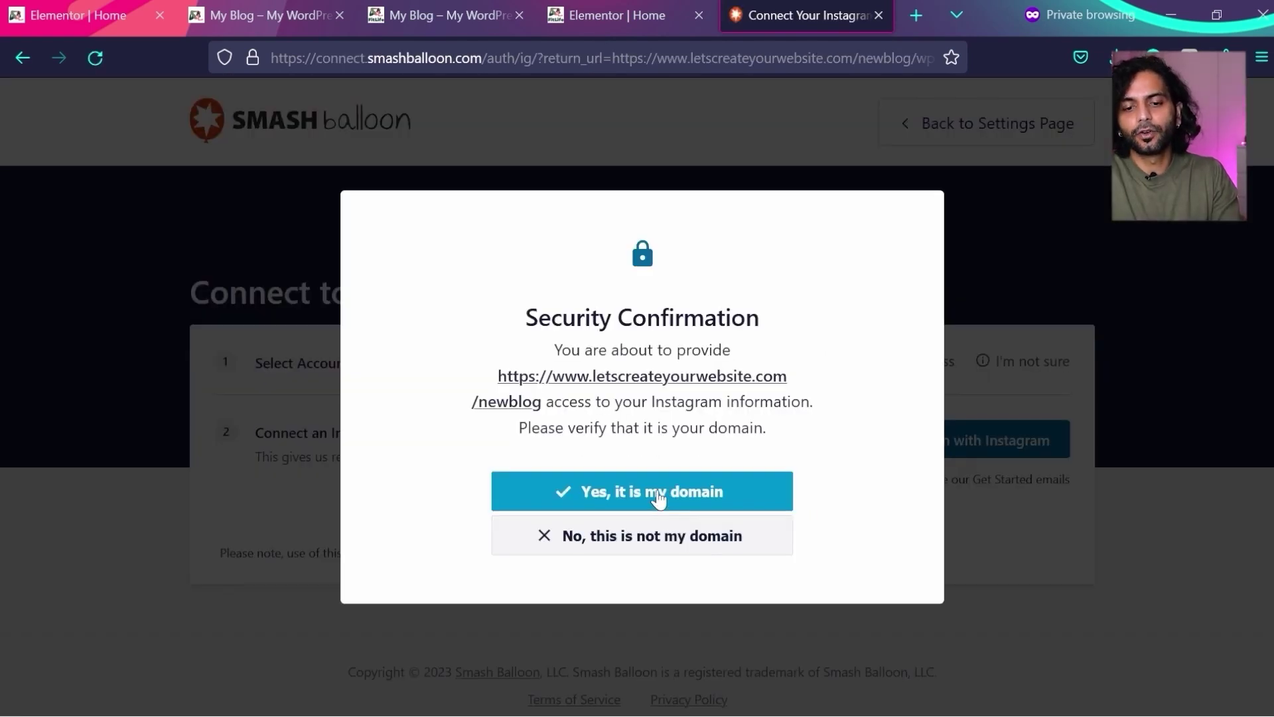
{"action": "left_click", "coordinate": [657, 495]}
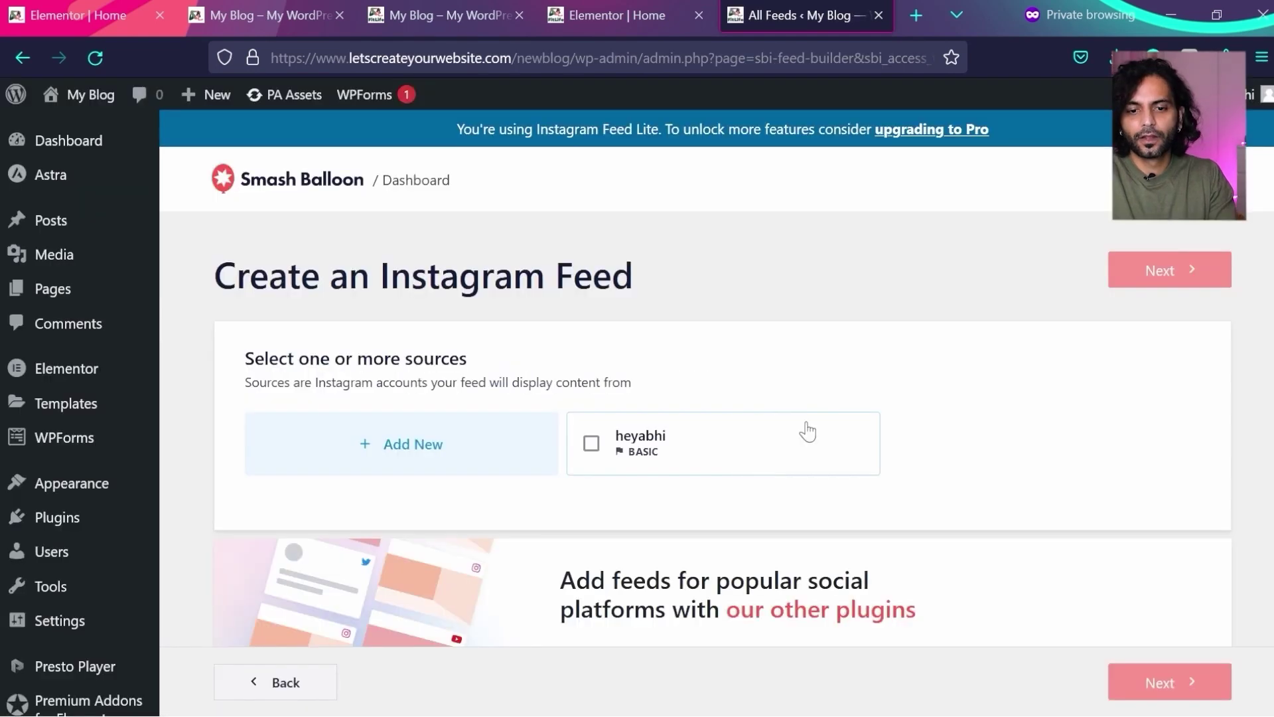
{"action": "left_click_drag", "start_coordinate": [1032, 365], "coordinate": [961, 178]}
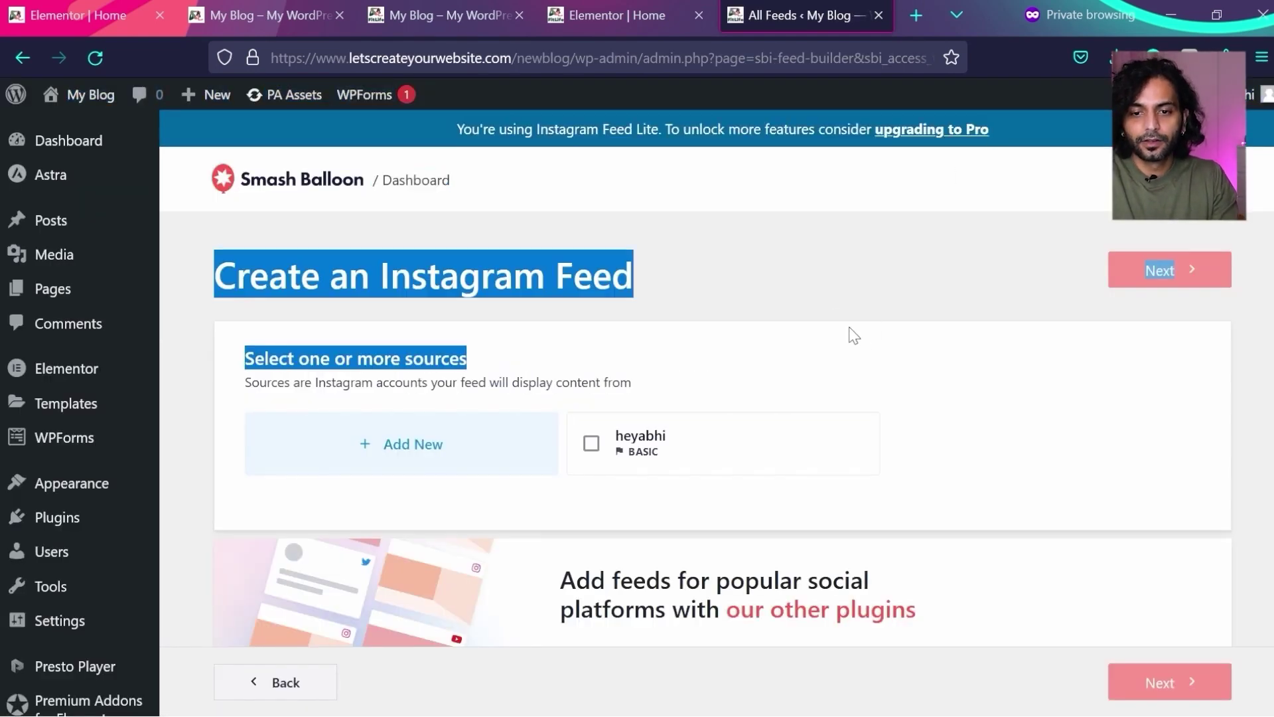
{"action": "left_click", "coordinate": [833, 281]}
- Tick the connected account as the feed's source and continue to customization
{"action": "left_click", "coordinate": [592, 445]}
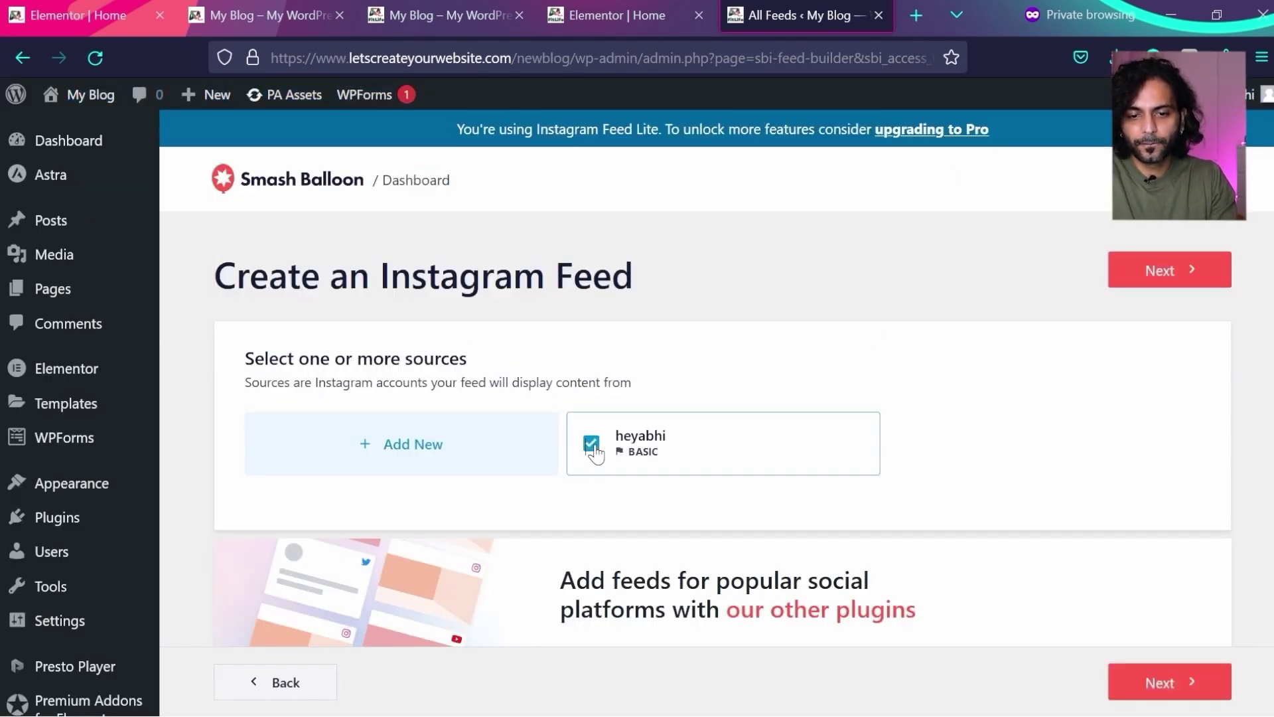
{"action": "scroll", "coordinate": [1069, 426], "scroll_direction": "down", "scroll_amount": 2}
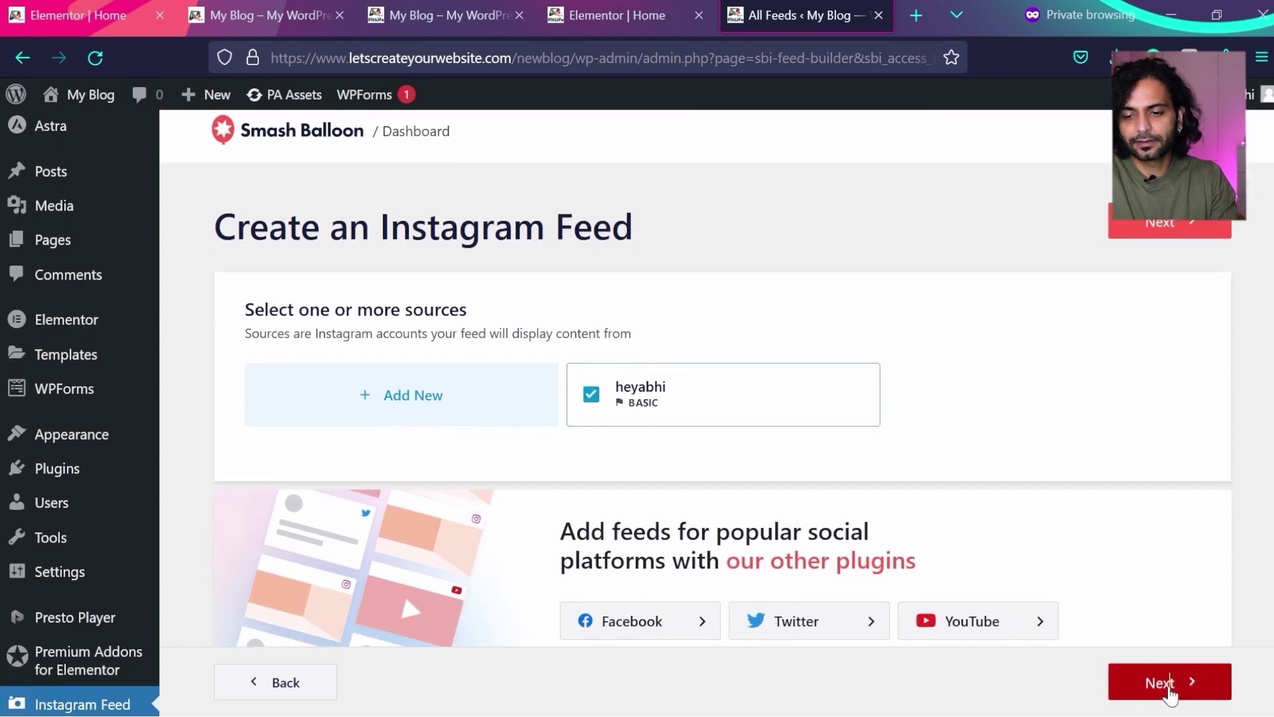
{"action": "left_click", "coordinate": [1166, 685]}
- Set the feed layout to 8 columns on desktop
{"action": "scroll", "coordinate": [709, 431], "scroll_direction": "down", "scroll_amount": 3}
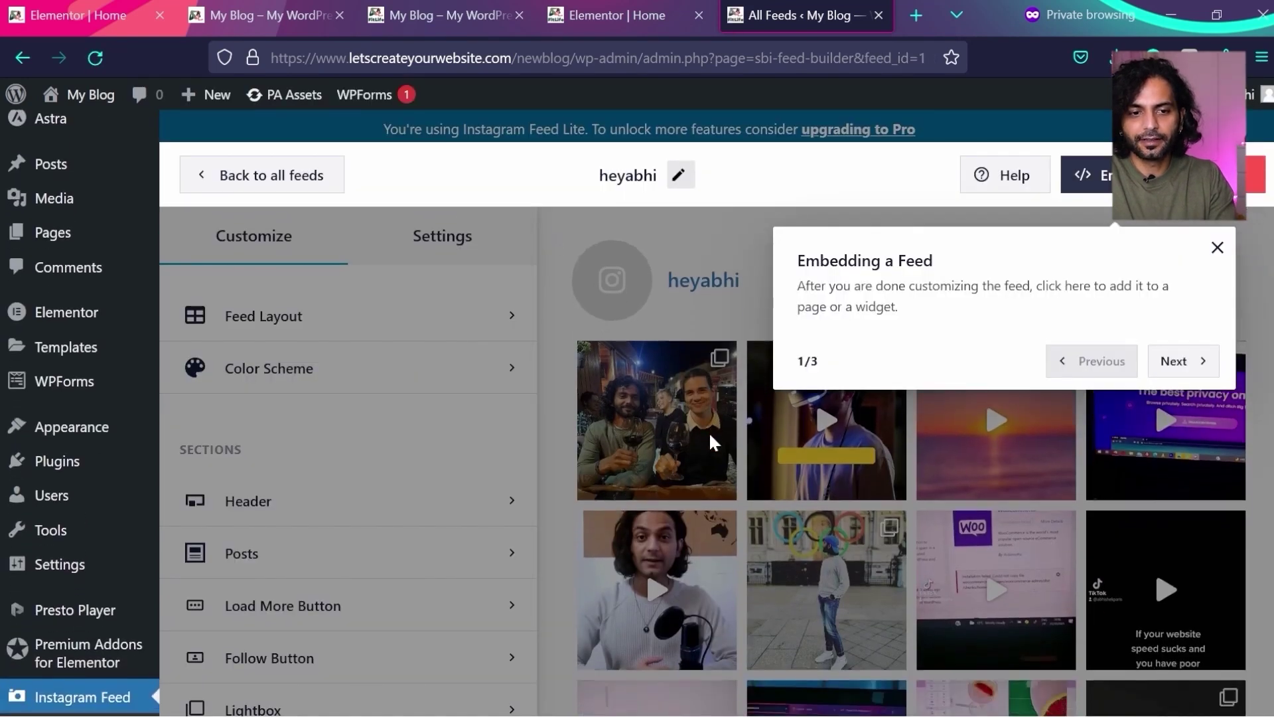
{"action": "left_click", "coordinate": [509, 316]}
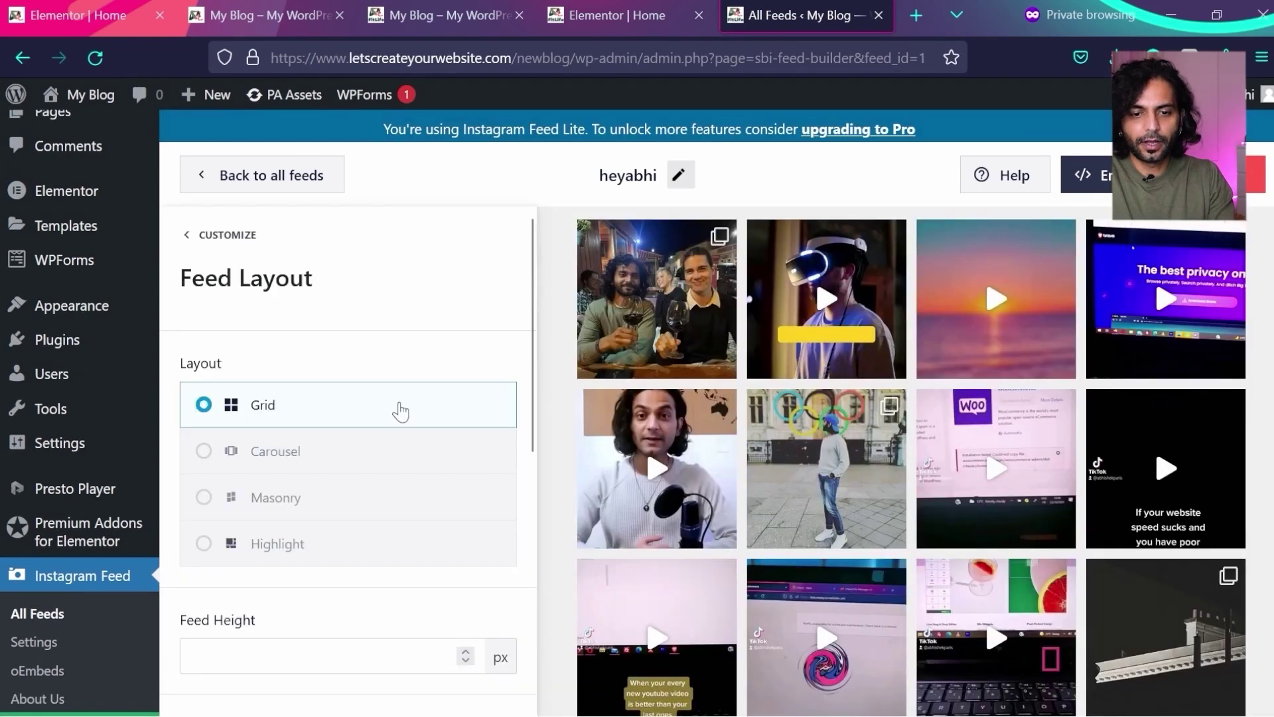
{"action": "scroll", "coordinate": [400, 408], "scroll_direction": "down", "scroll_amount": 5}
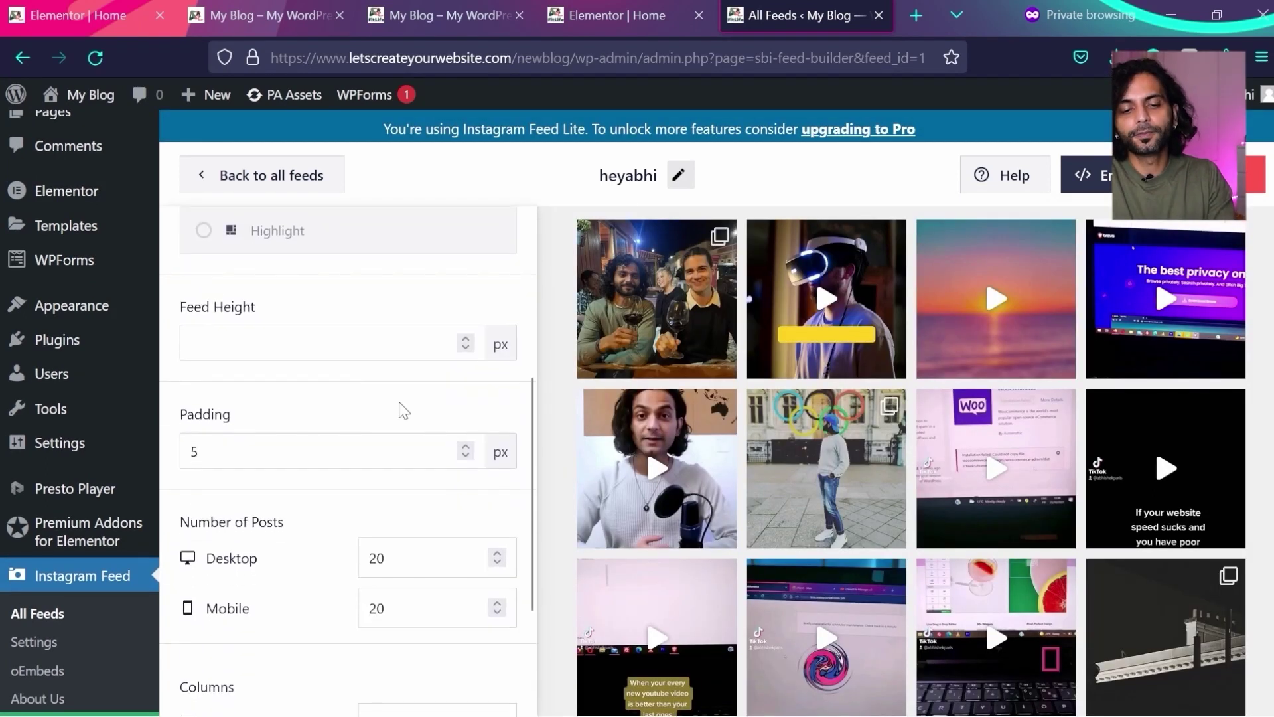
{"action": "scroll", "coordinate": [401, 402], "scroll_direction": "down", "scroll_amount": 1}
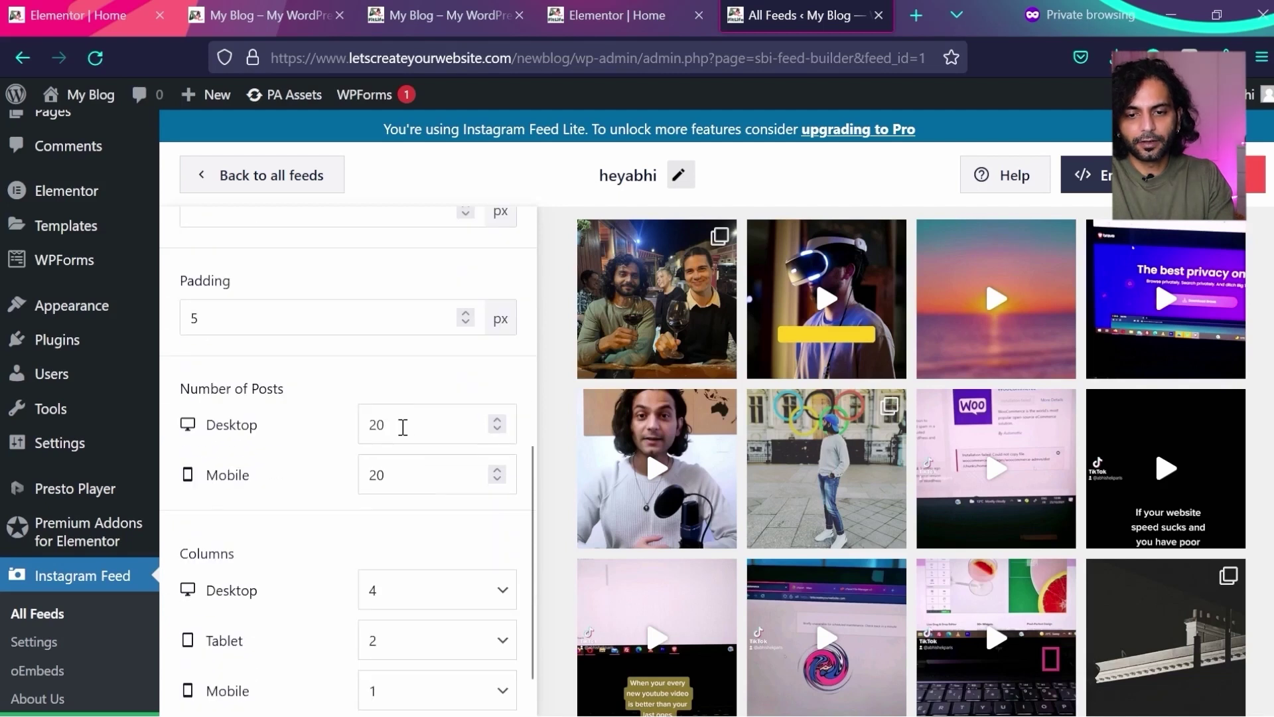
{"action": "scroll", "coordinate": [424, 454], "scroll_direction": "down", "scroll_amount": 1}
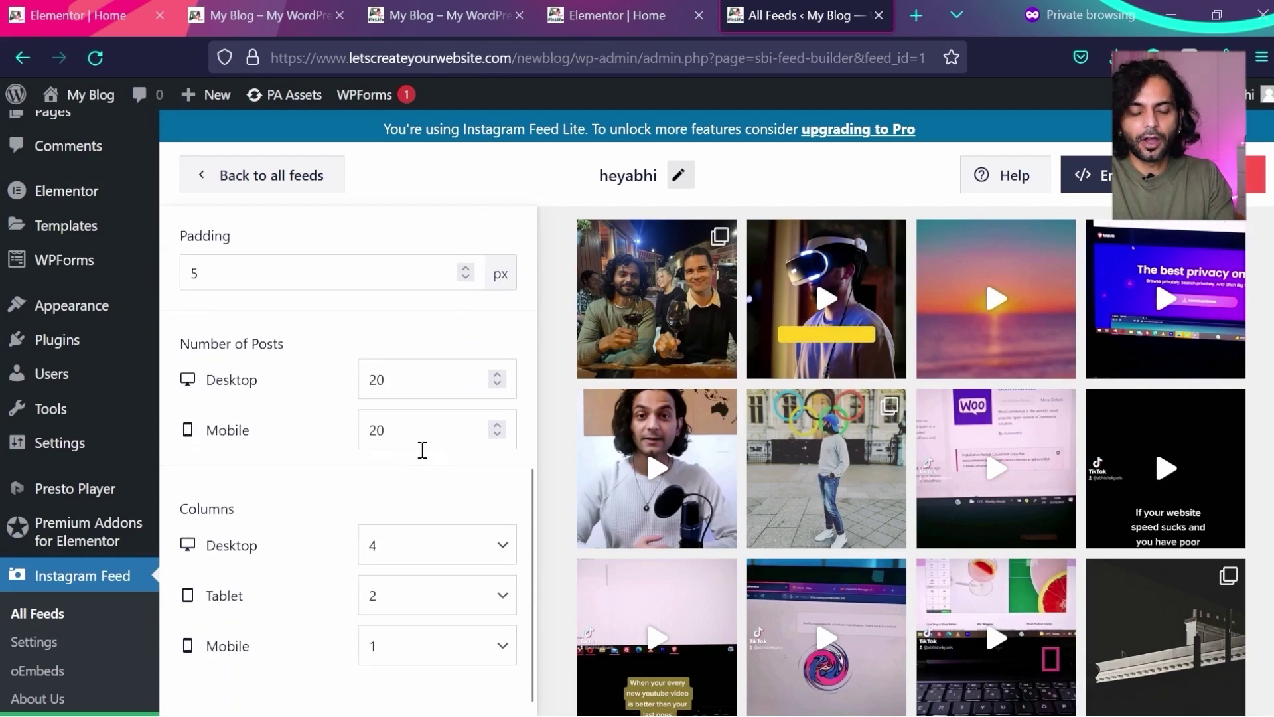
{"action": "left_click", "coordinate": [486, 550]}
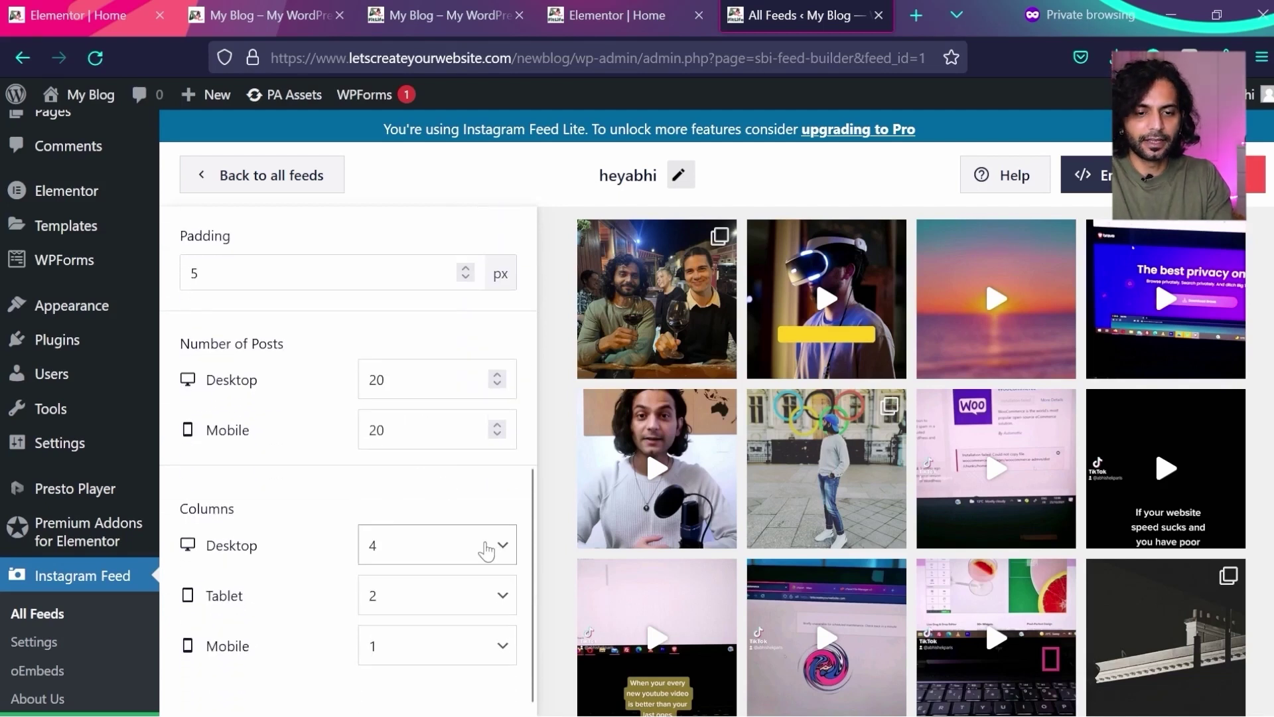
{"action": "left_click", "coordinate": [431, 466]}
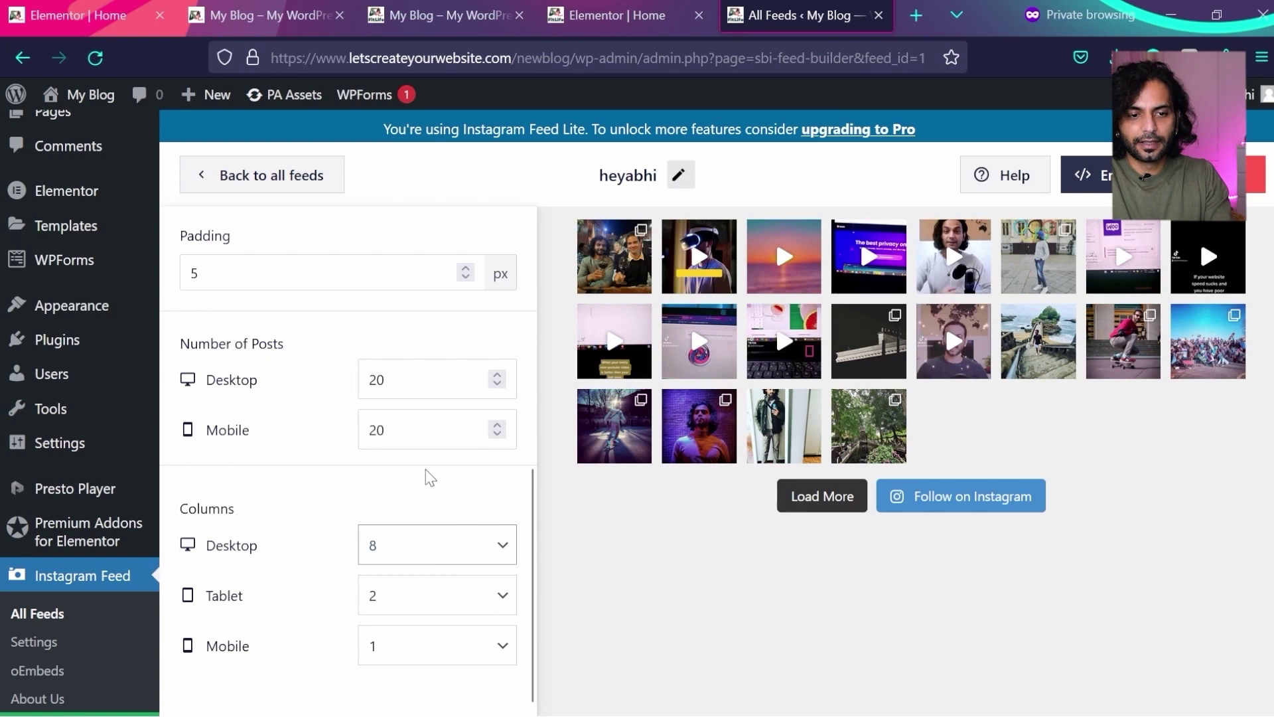
- Set the desktop number of posts to 8 and return to All Feeds
{"action": "scroll", "coordinate": [428, 477], "scroll_direction": "up", "scroll_amount": 1}
{"action": "scroll", "coordinate": [418, 418], "scroll_direction": "down", "scroll_amount": 1}
{"action": "left_click", "coordinate": [410, 365]}
{"action": "key", "text": "BackSpace"}
{"action": "key", "text": "BackSpace"}
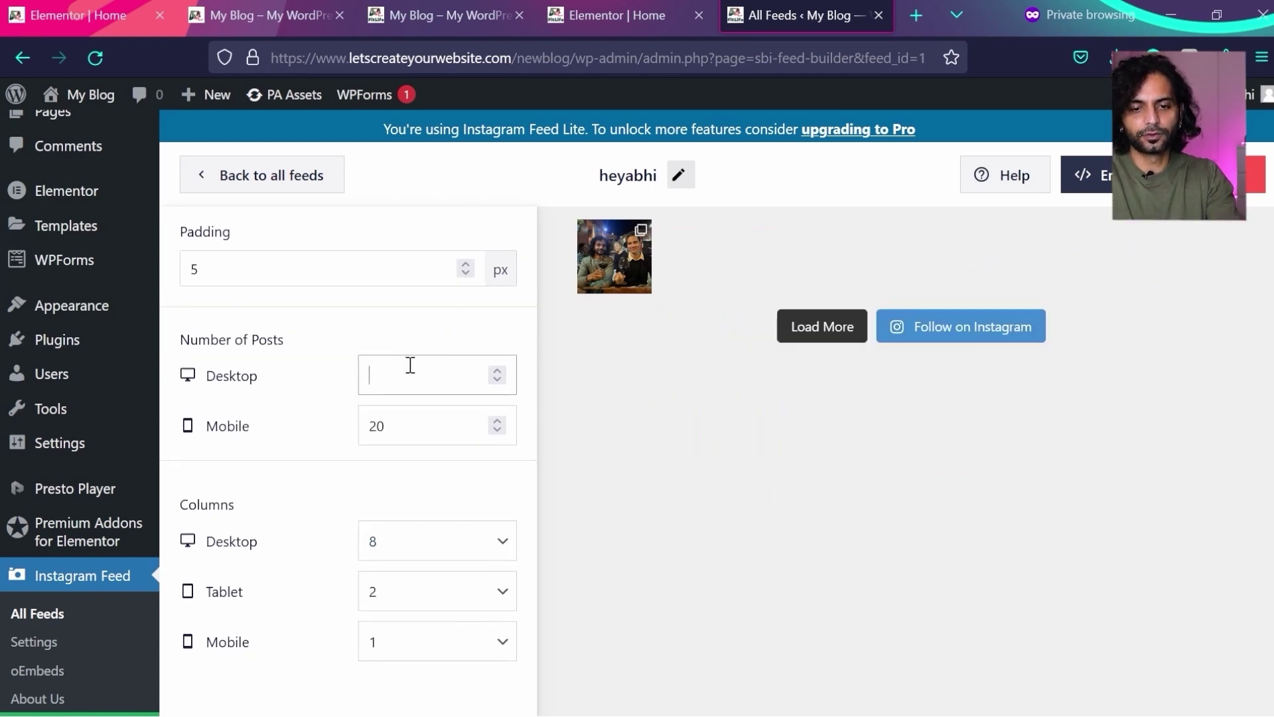
{"action": "type", "text": "8"}
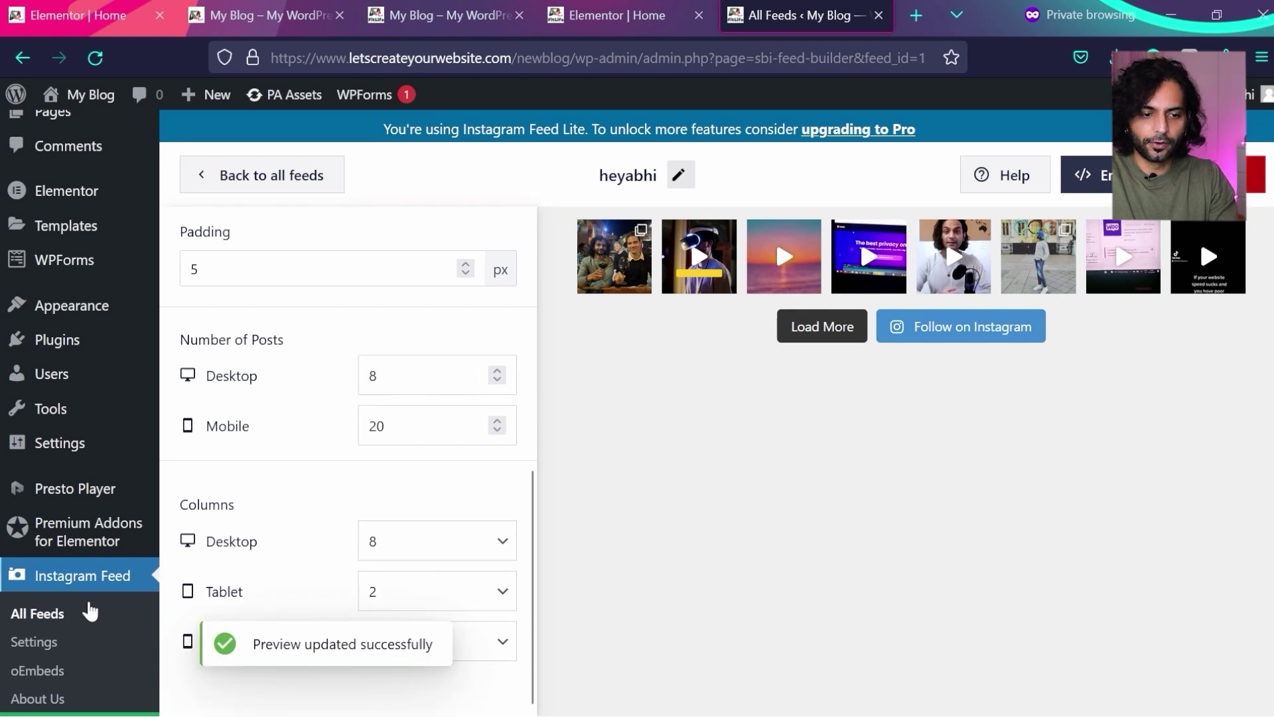
{"action": "left_click", "coordinate": [56, 618]}
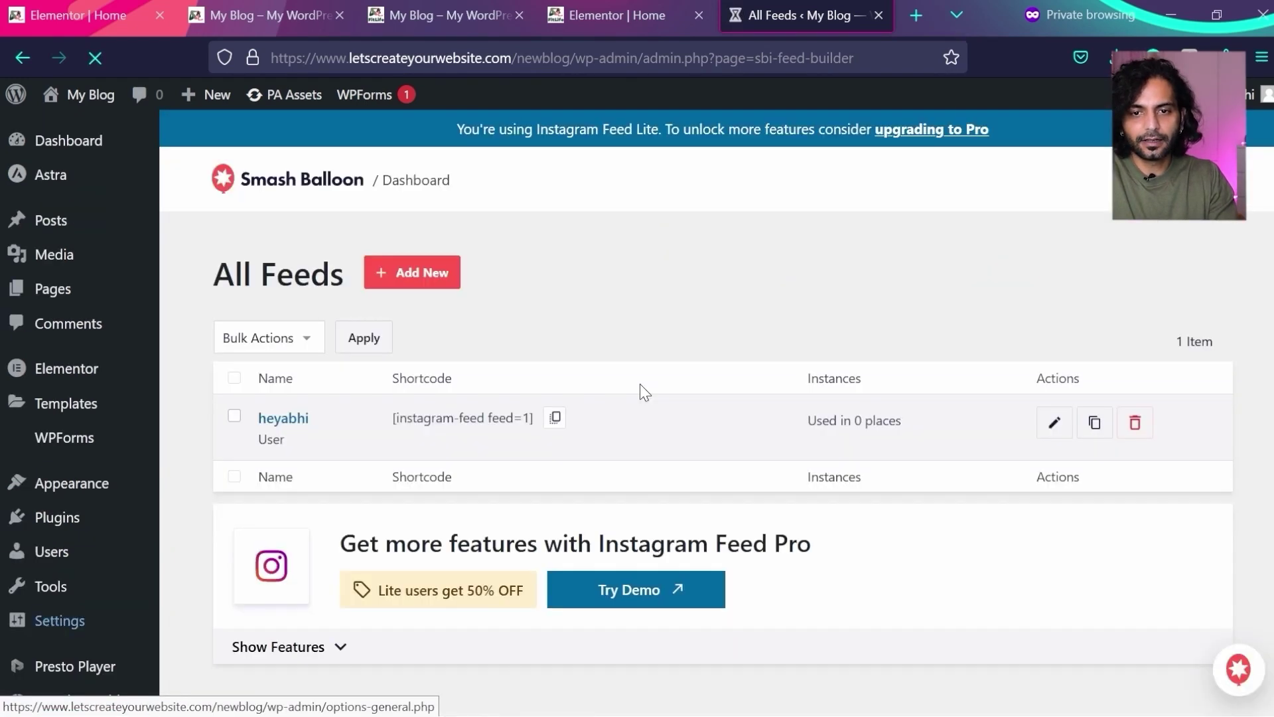
- Copy the feed shortcode and drop a Shortcode widget into a new section below the post cards
{"action": "left_click", "coordinate": [556, 420]}
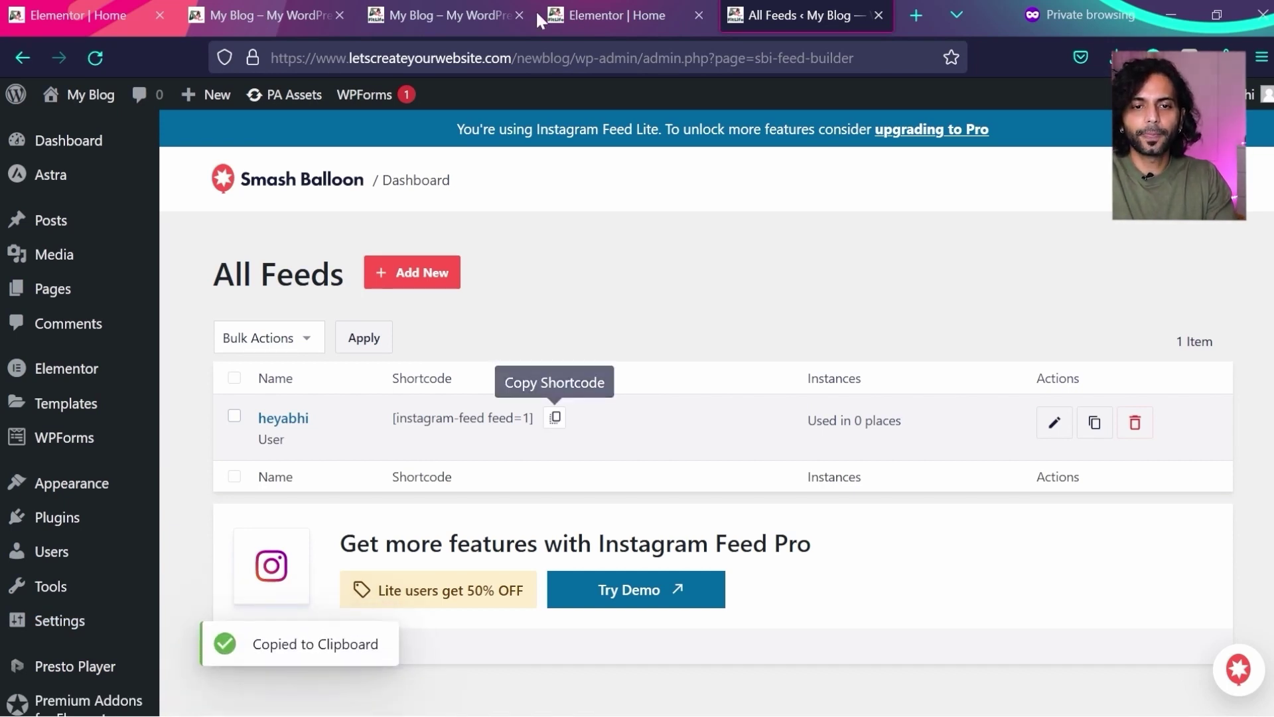
{"action": "left_click", "coordinate": [612, 7]}
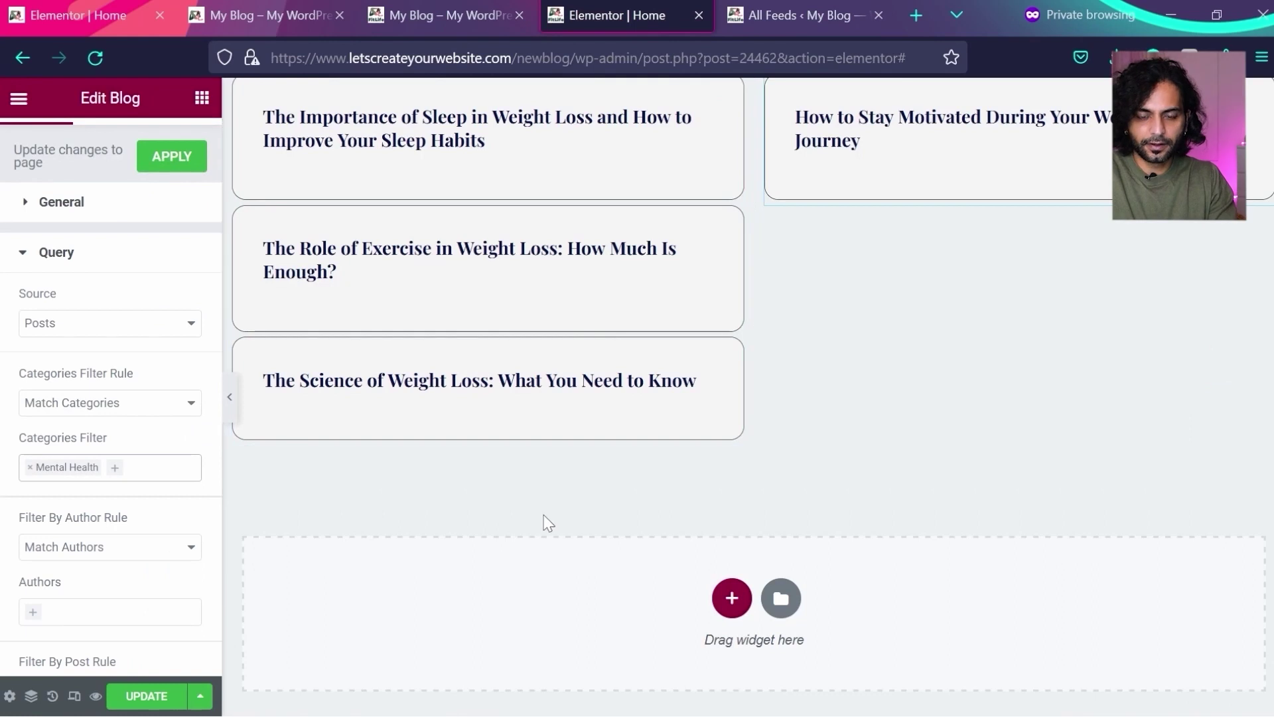
{"action": "left_click", "coordinate": [731, 600]}
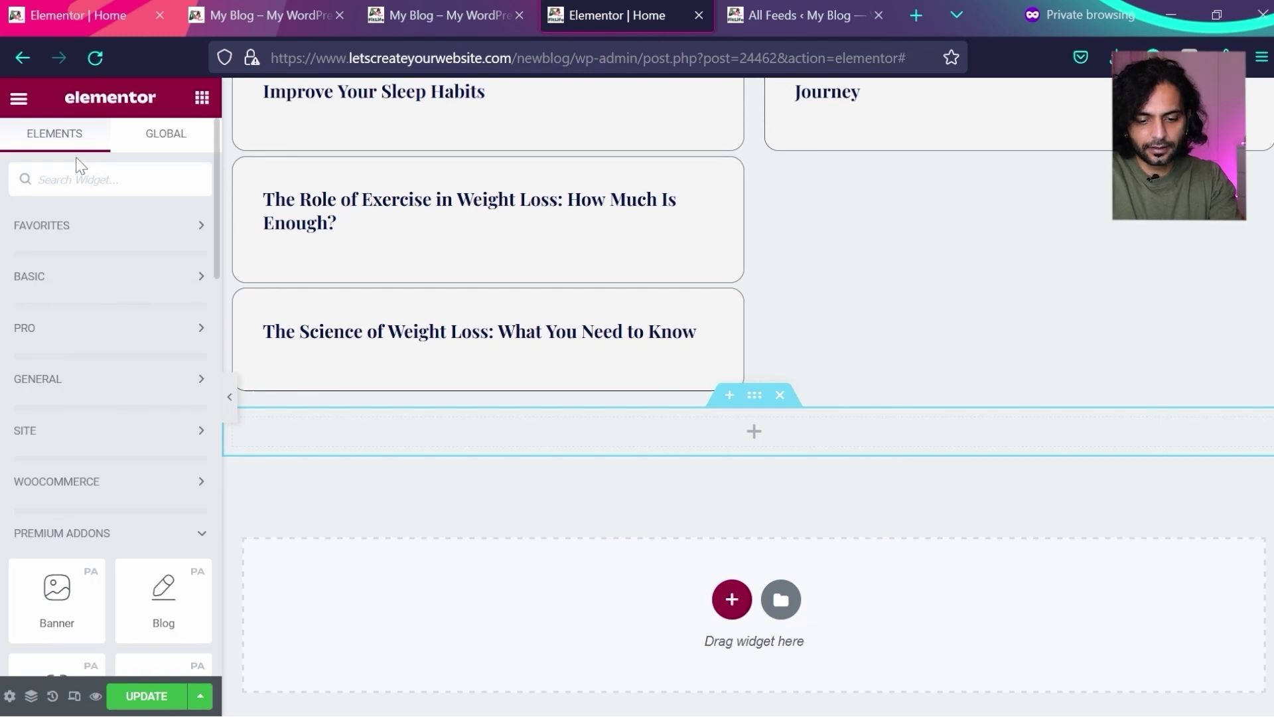
{"action": "left_click", "coordinate": [80, 166]}
{"action": "type", "text": "short"}
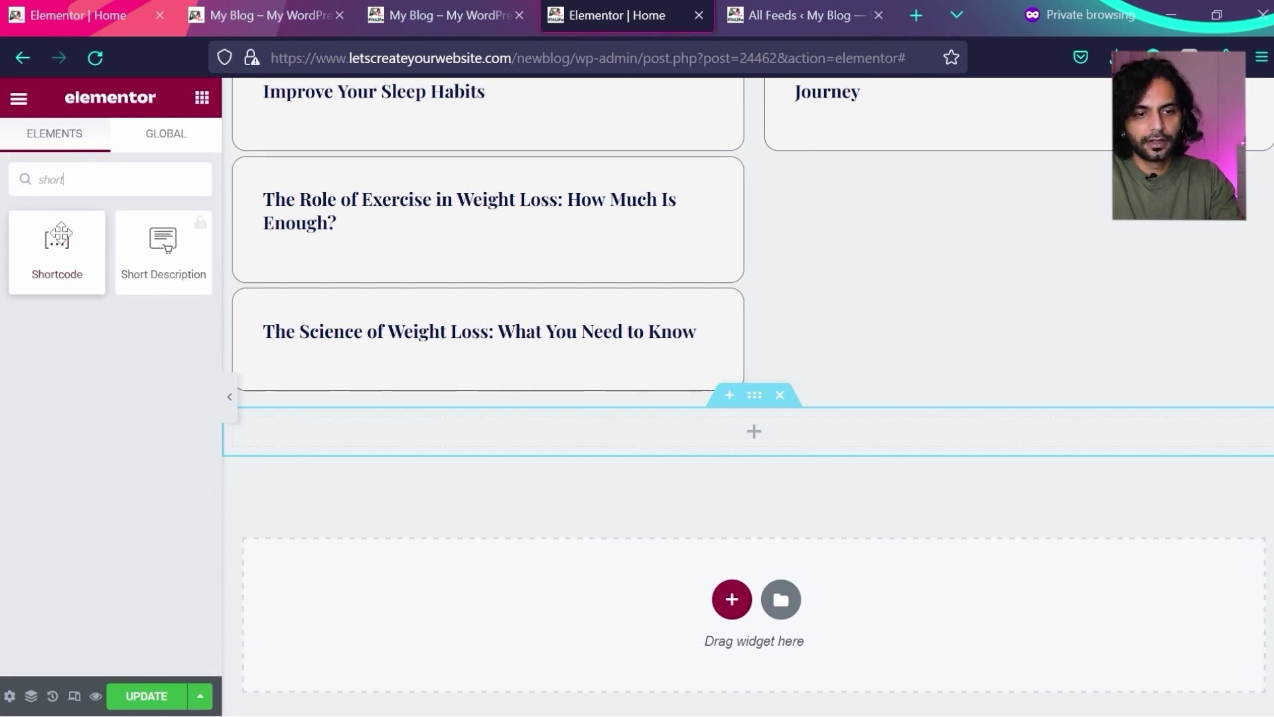
{"action": "left_click_drag", "start_coordinate": [58, 240], "coordinate": [769, 431]}
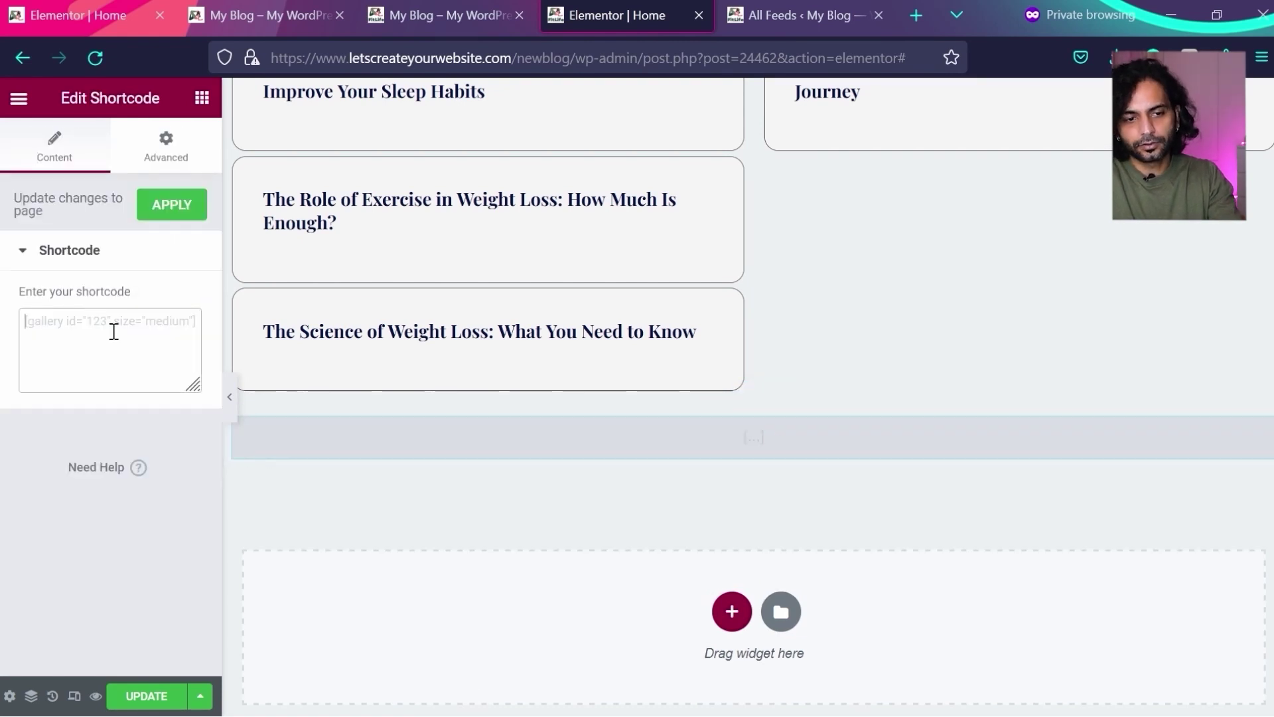
- Paste [instagram-feed feed=1] into the Shortcode widget and apply it
{"action": "left_click", "coordinate": [114, 332]}
{"action": "key", "text": "ctrl+v"}
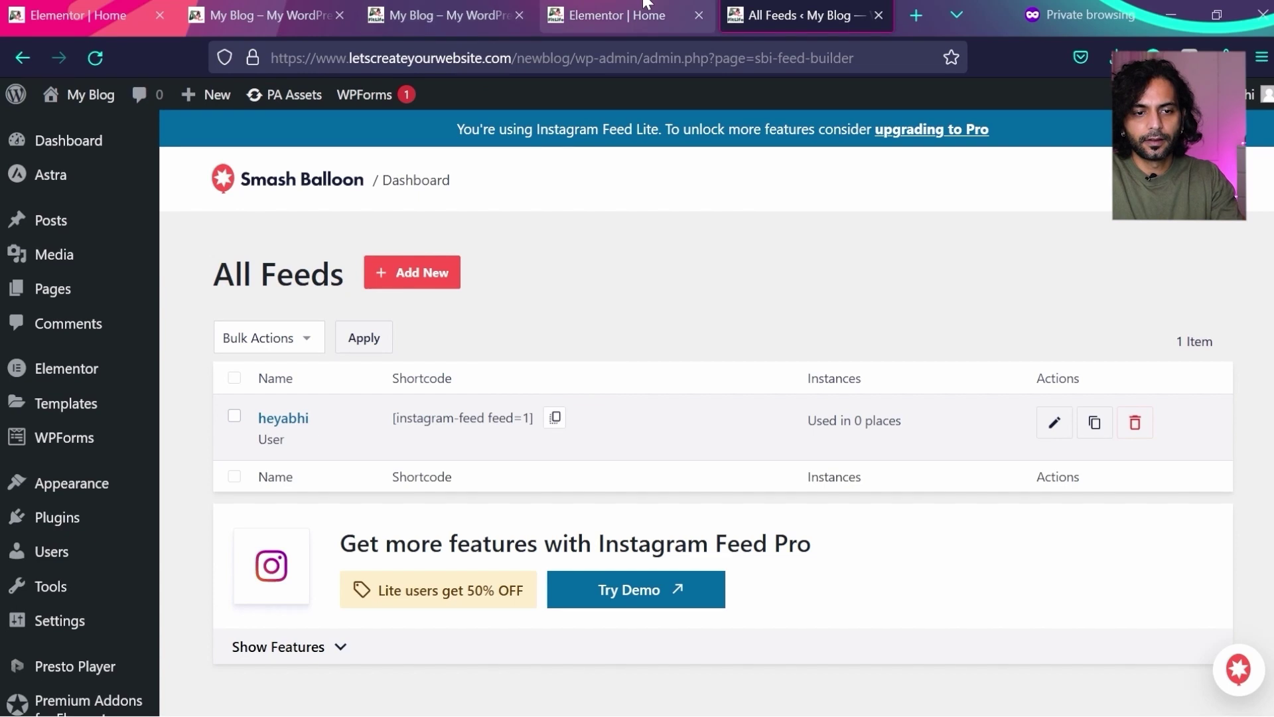
{"action": "left_click", "coordinate": [598, 15]}
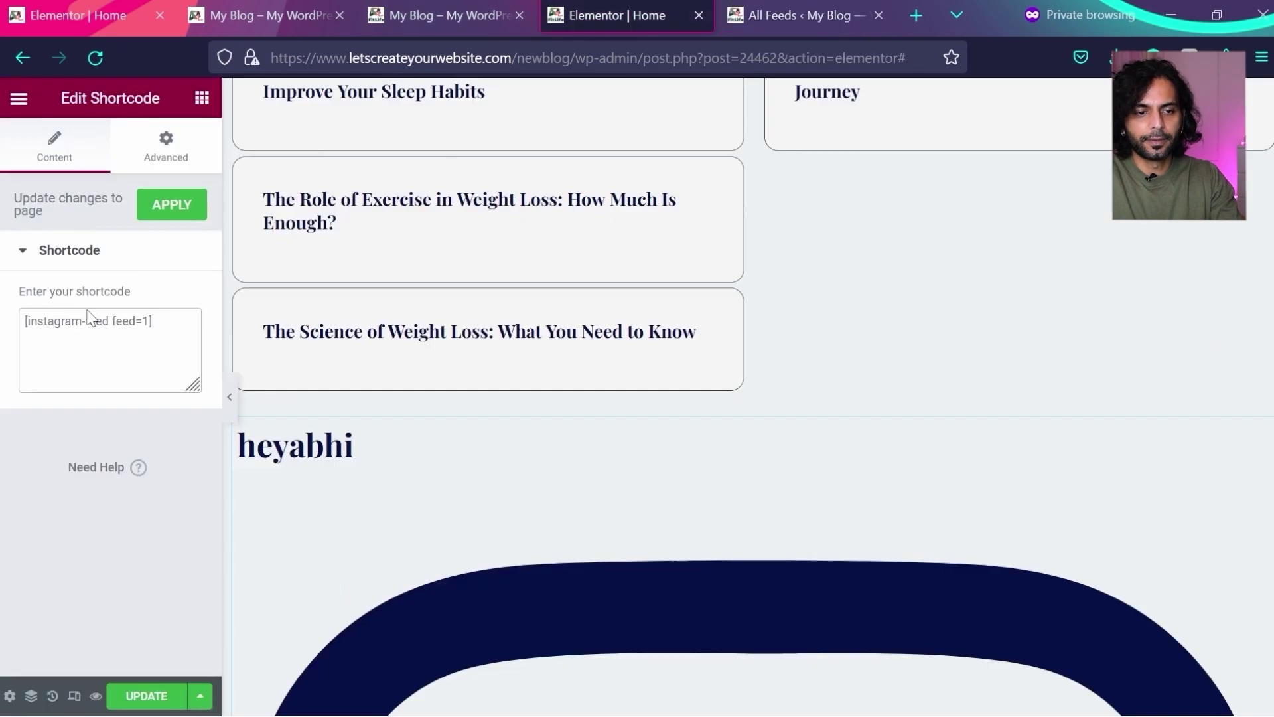
{"action": "left_click", "coordinate": [178, 204]}
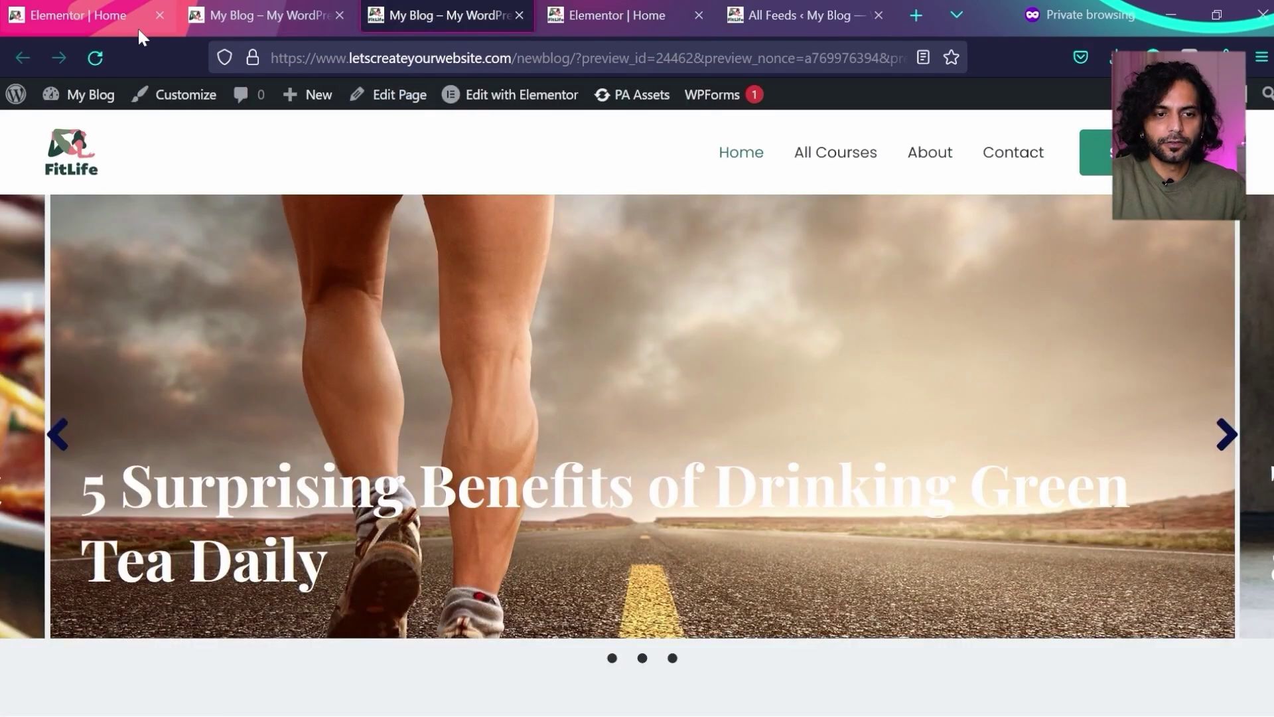
- Reload the homepage preview and select the 'Follow us on Instagram 😉' heading on the blog page
{"action": "left_click", "coordinate": [95, 57]}
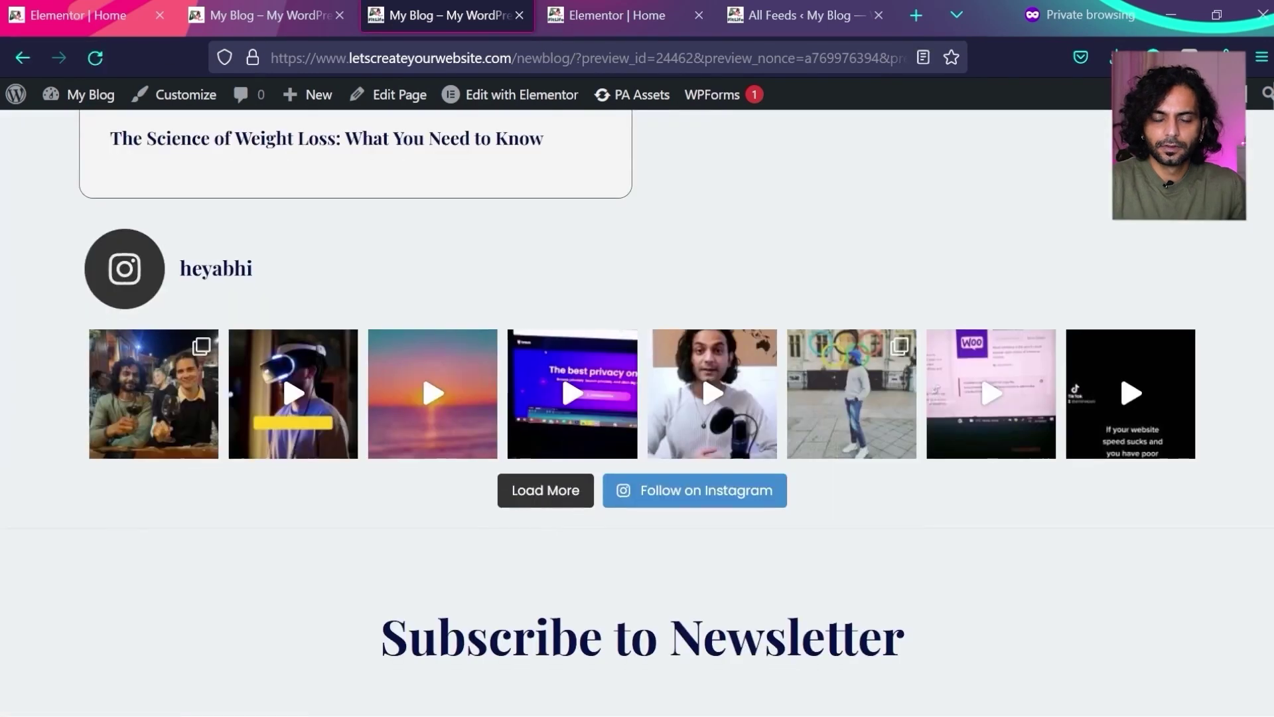
{"action": "left_click", "coordinate": [268, 4]}
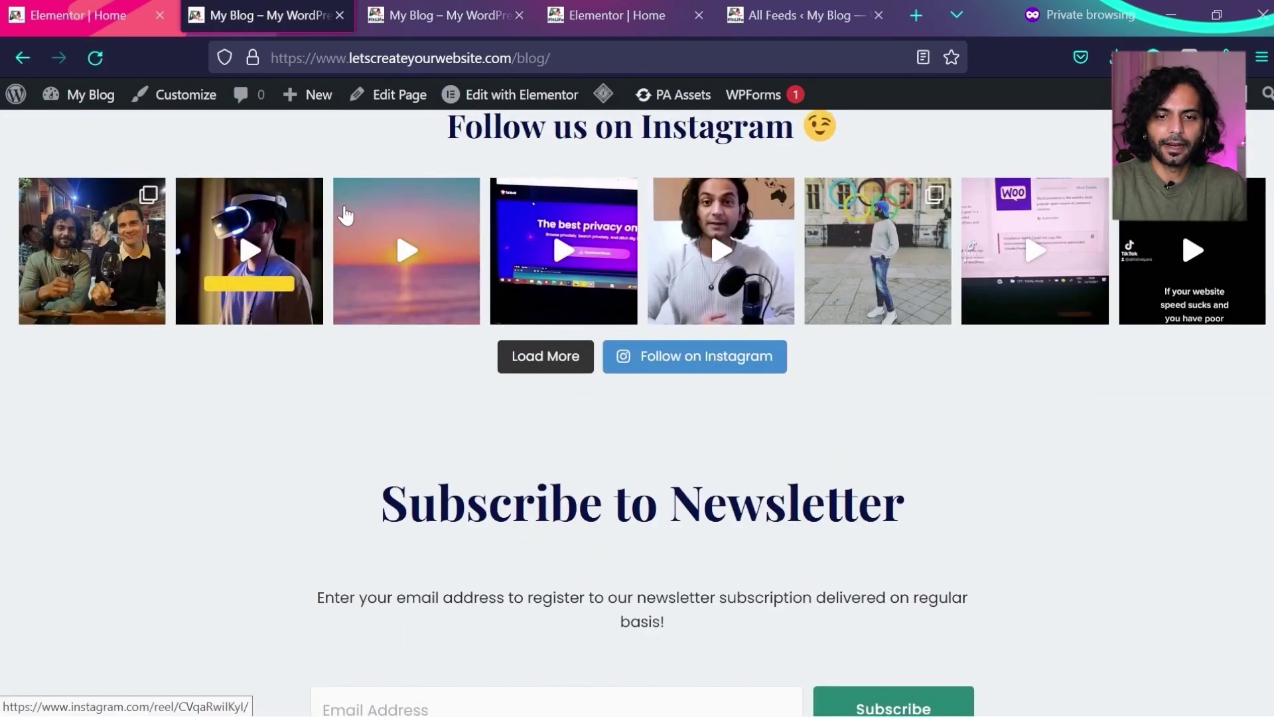
{"action": "scroll", "coordinate": [365, 217], "scroll_direction": "up", "scroll_amount": 2}
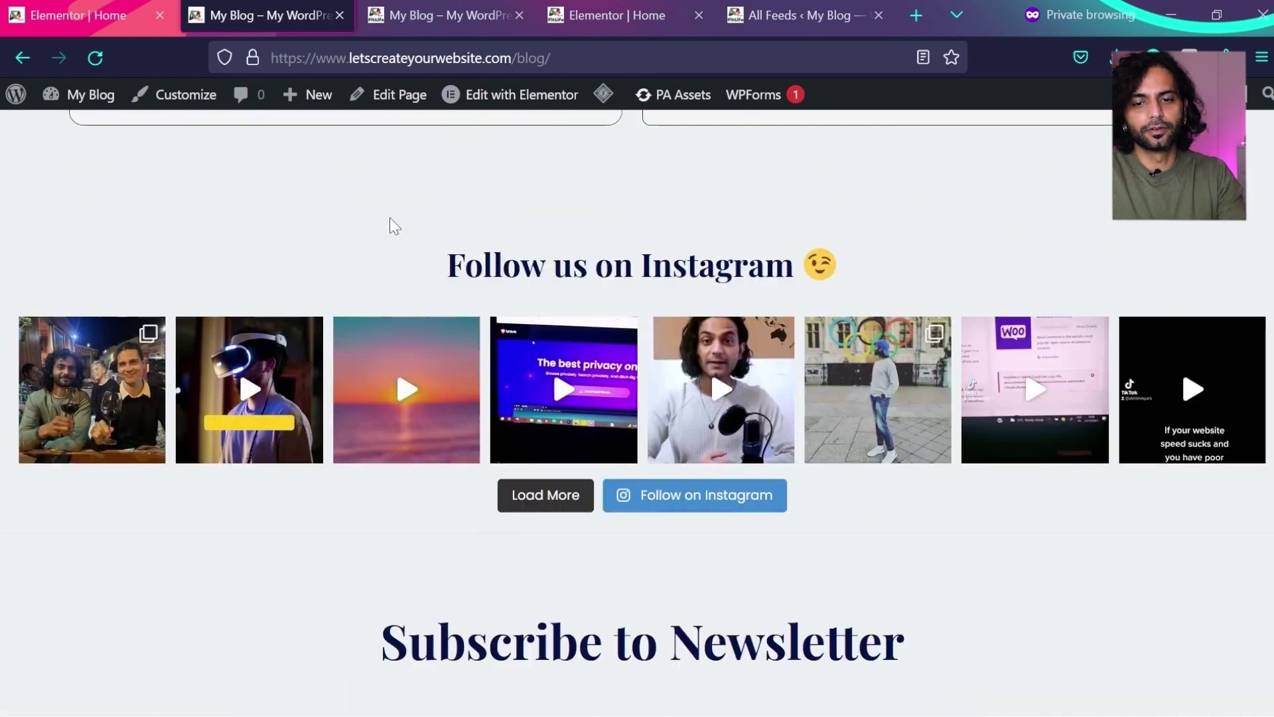
{"action": "left_click", "coordinate": [468, 5]}
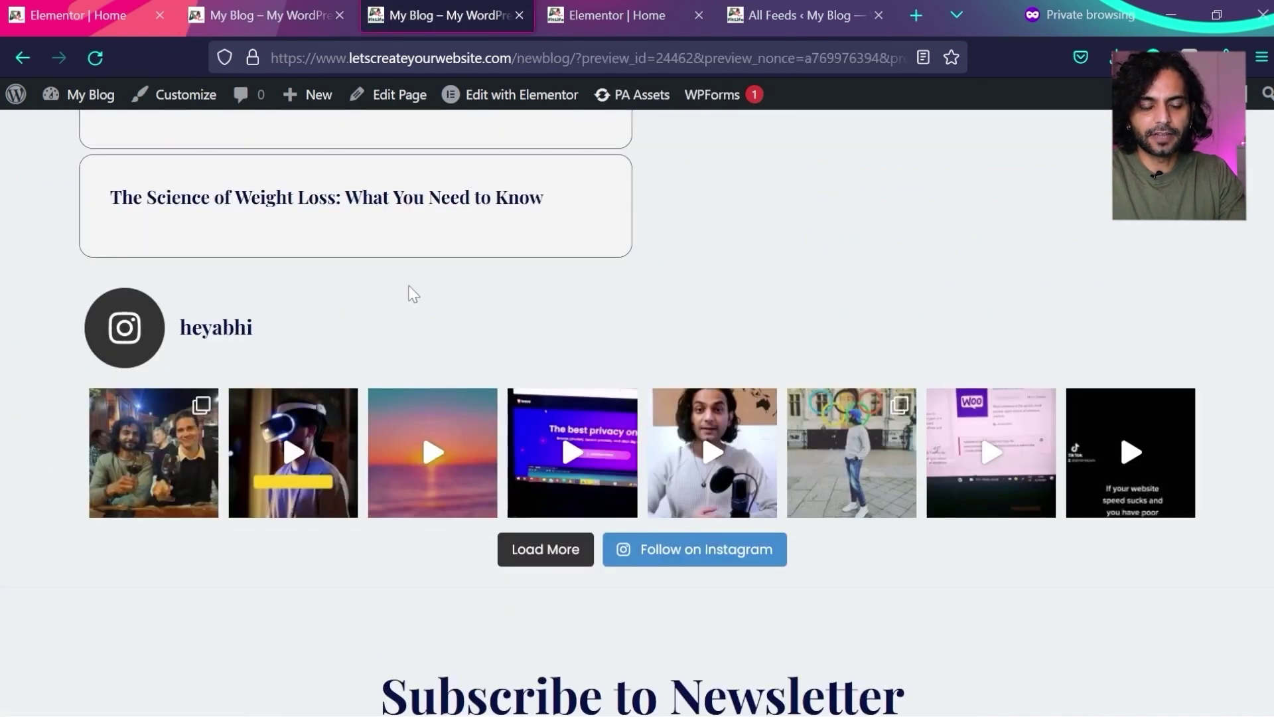
{"action": "left_click", "coordinate": [316, 3]}
{"action": "left_click_drag", "start_coordinate": [445, 265], "coordinate": [873, 288]}
- Add a Dual Heading widget above the feed reading 'Follow us on Instagram 😉'
{"action": "left_click", "coordinate": [617, 16]}
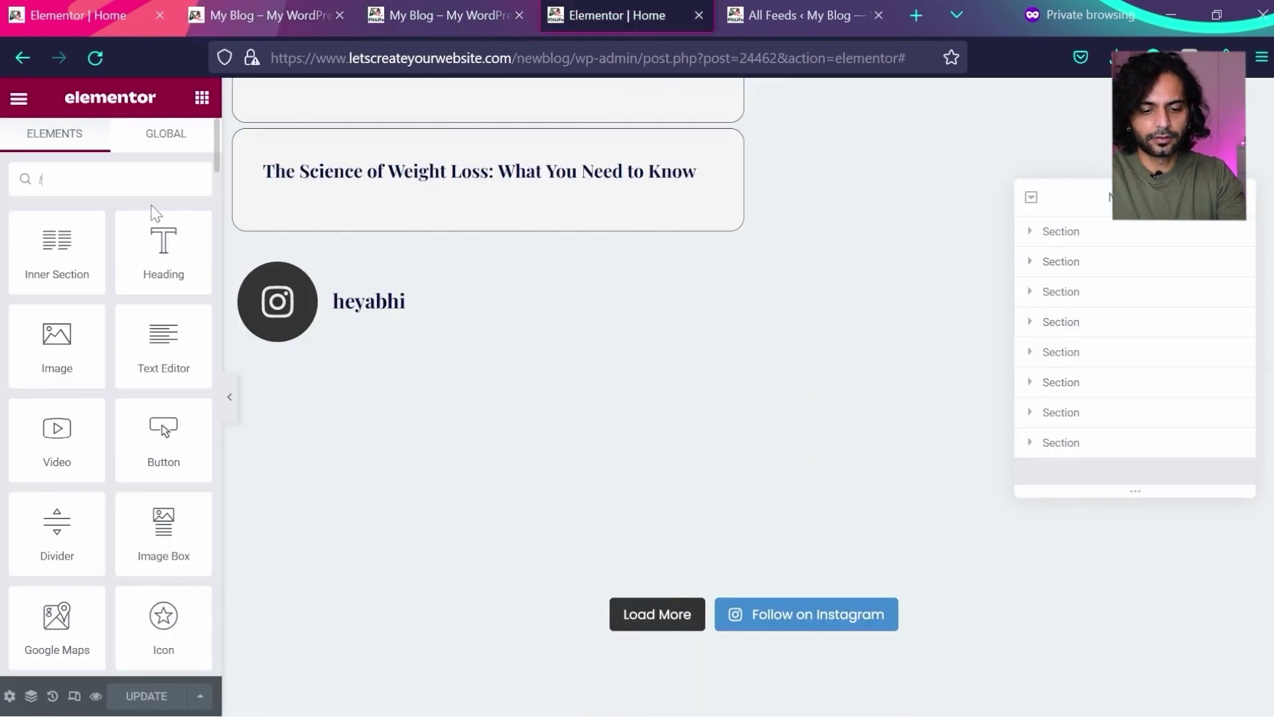
{"action": "key", "text": "BackSpace"}
{"action": "type", "text": "ual"}
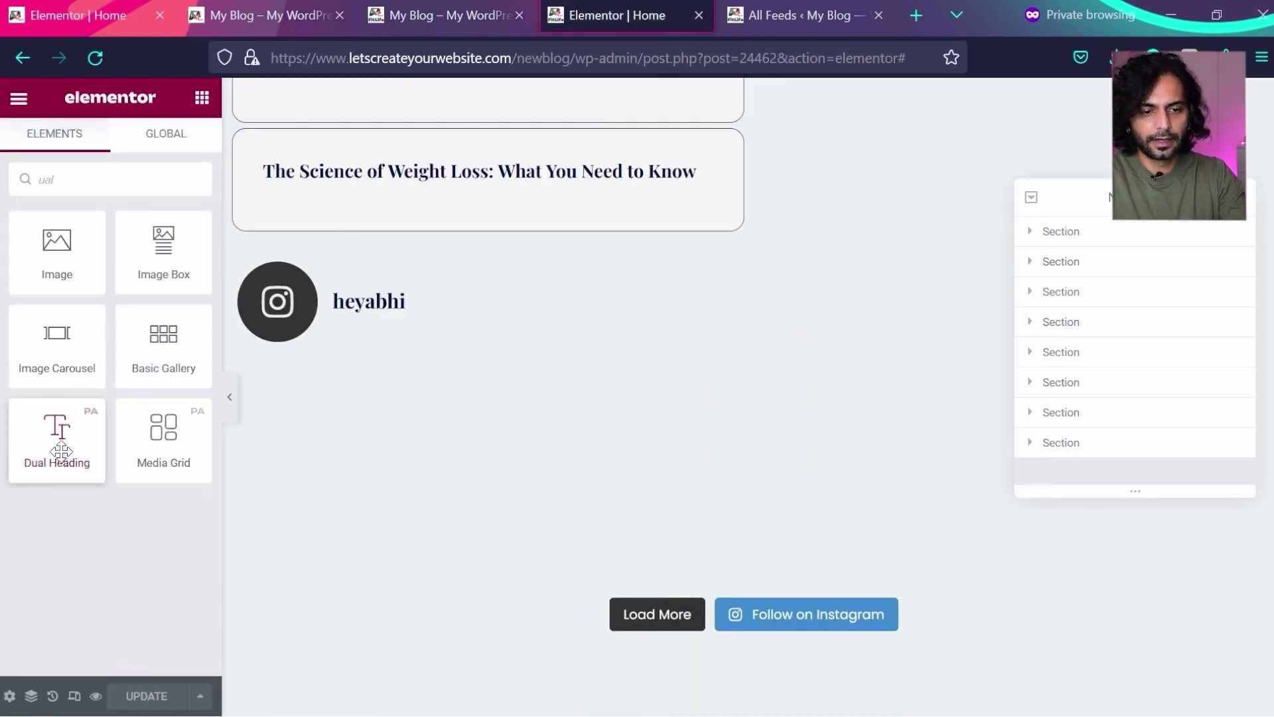
{"action": "left_click_drag", "start_coordinate": [61, 451], "coordinate": [460, 261]}
{"action": "left_click", "coordinate": [20, 275]}
{"action": "key", "text": "ctrl+a"}
{"action": "key", "text": "ctrl+v"}
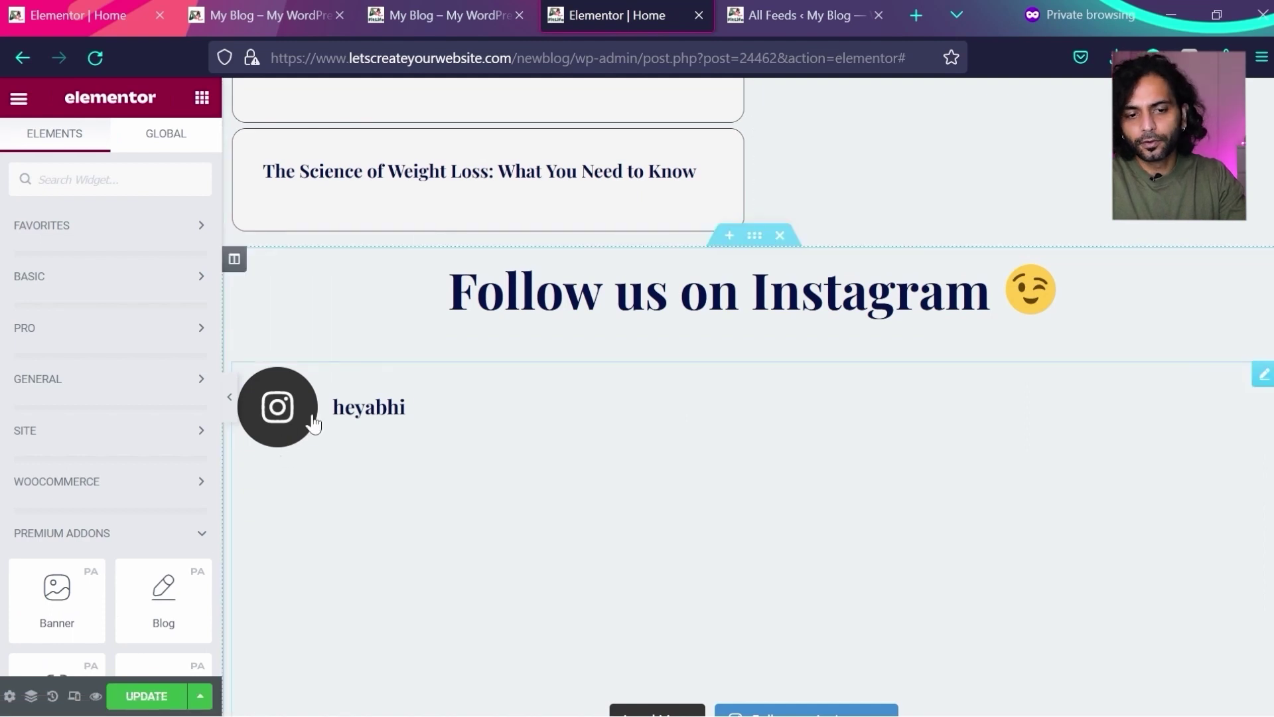
{"action": "left_click", "coordinate": [790, 6]}
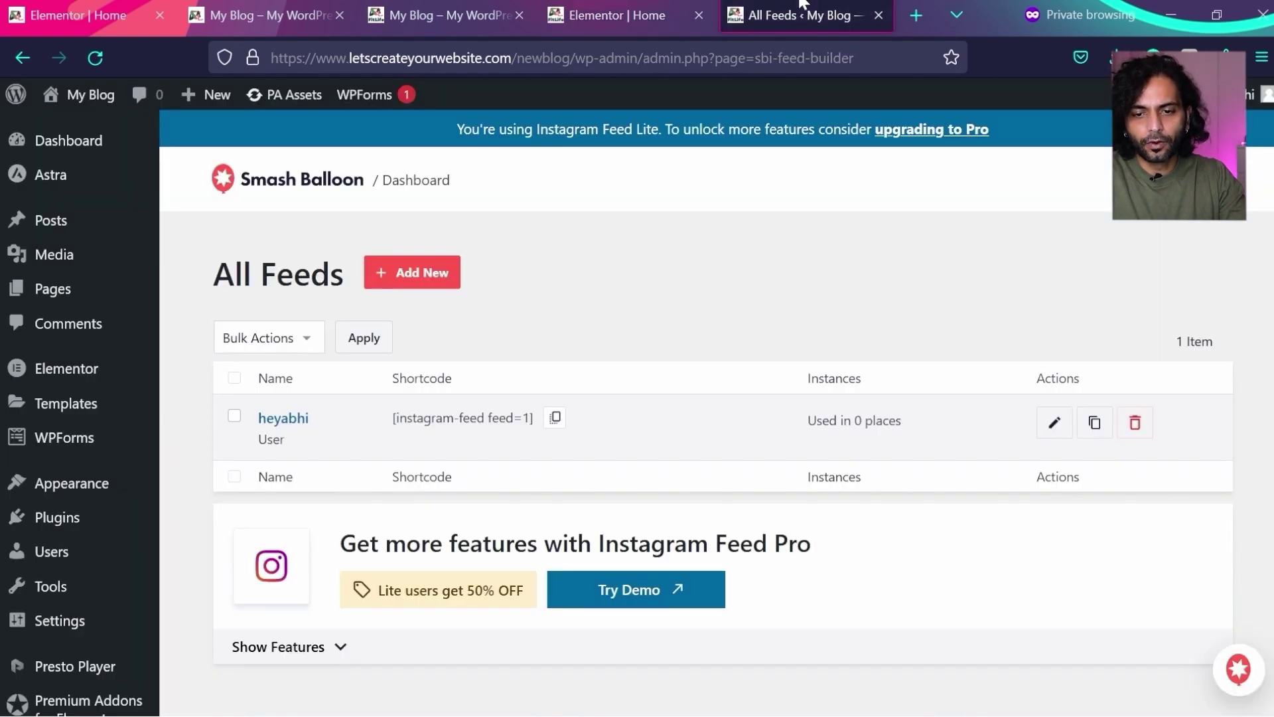
- In the heyabhi feed's Header settings, choose Small size, then switch the header off
{"action": "left_click", "coordinate": [1056, 429]}
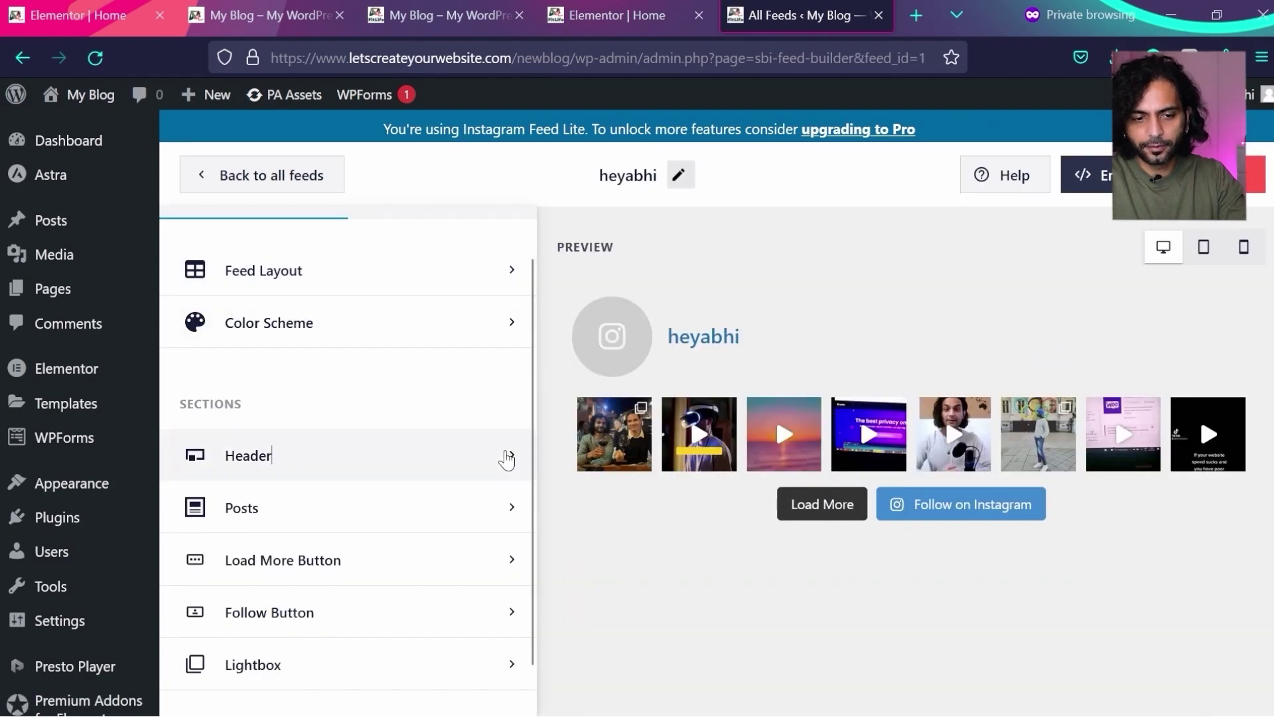
{"action": "left_click", "coordinate": [506, 458]}
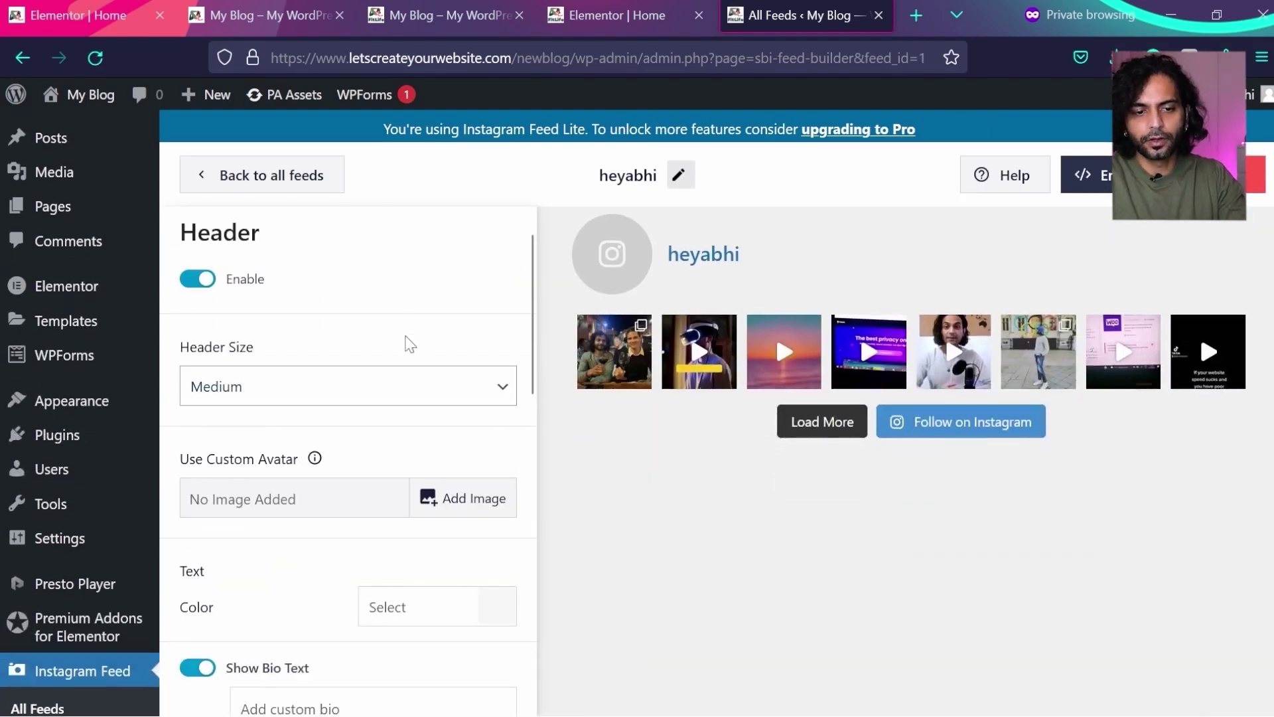
{"action": "left_click", "coordinate": [352, 423]}
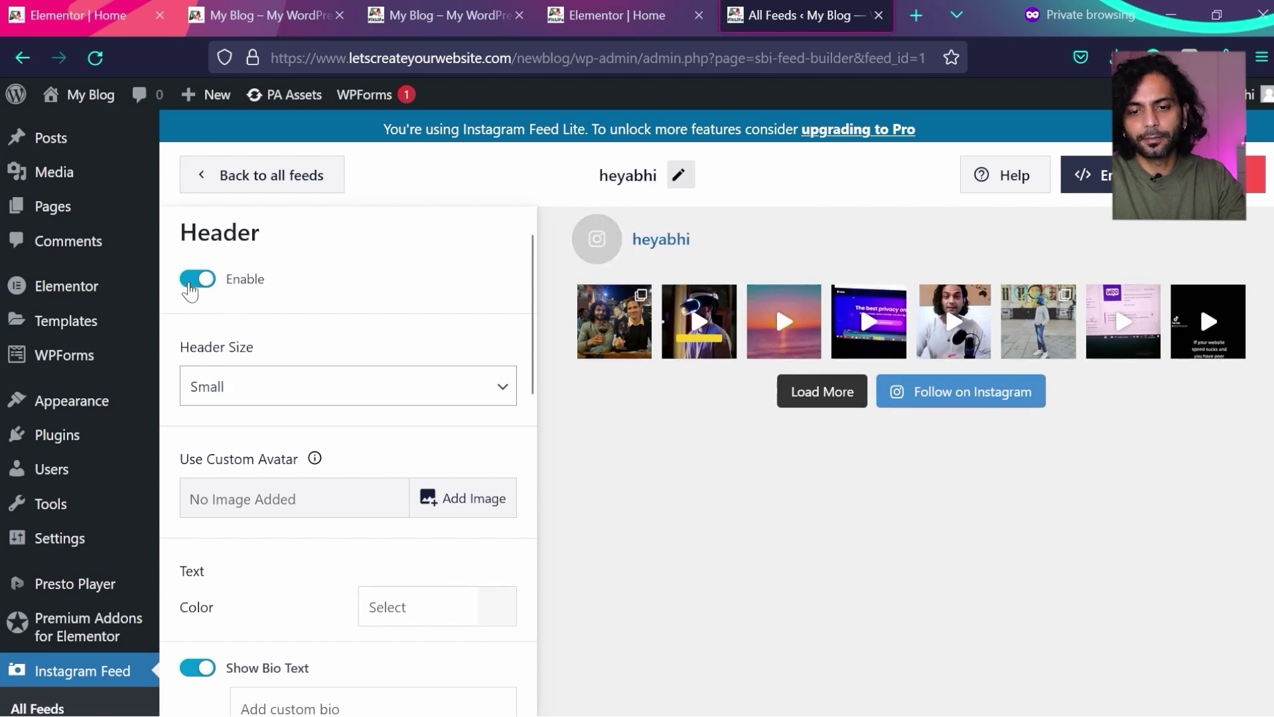
{"action": "left_click", "coordinate": [191, 284]}
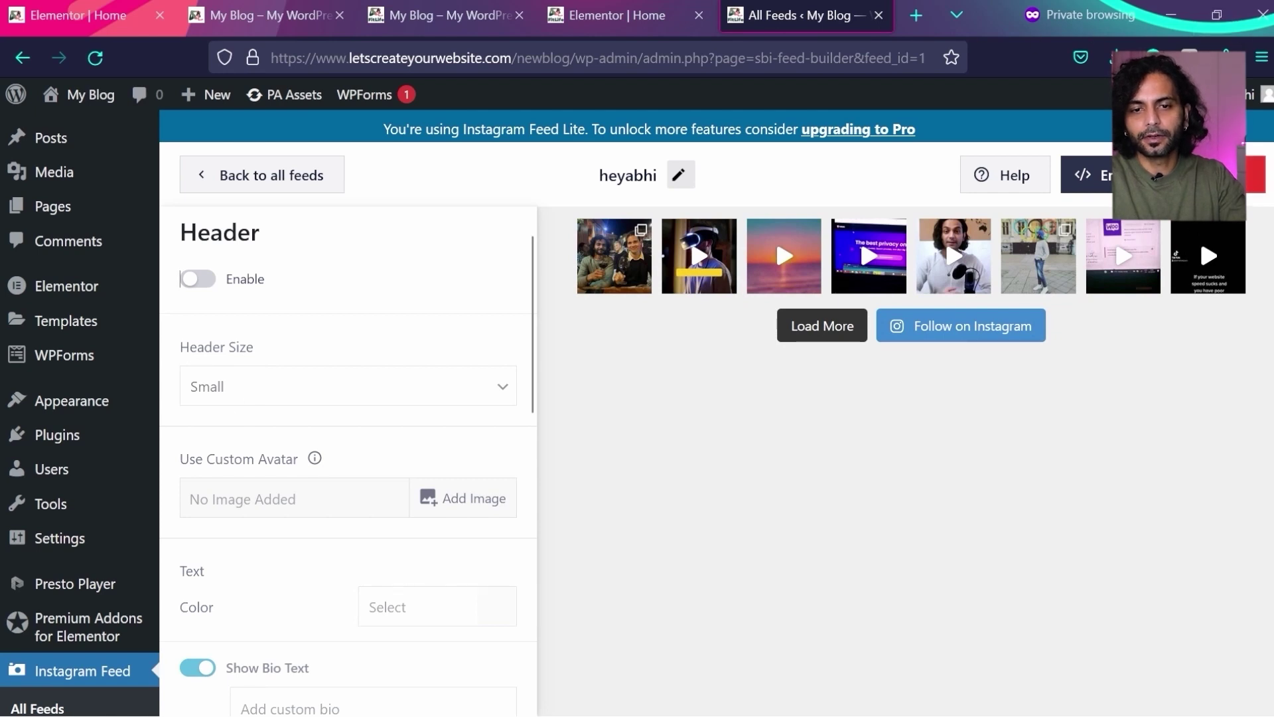
{"action": "left_click", "coordinate": [445, 10]}
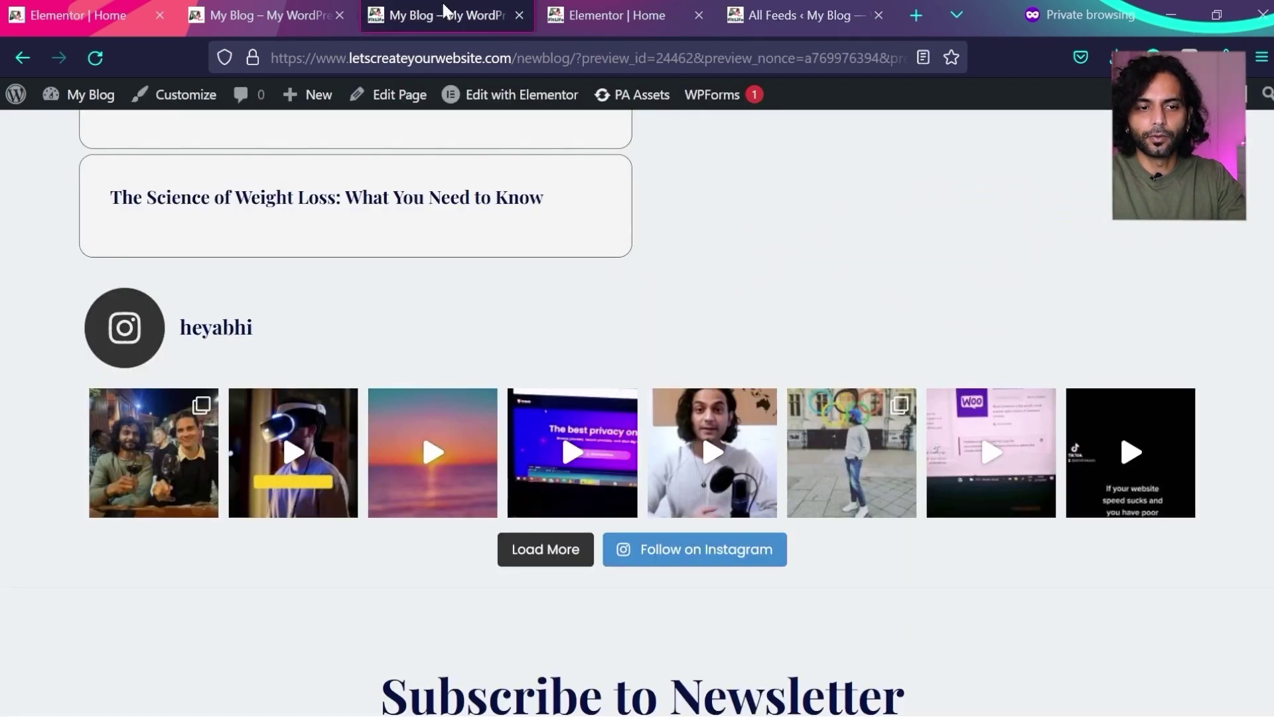
- Reload the preview, save the homepage, and compare the homepage preview with the live blog page
{"action": "left_click", "coordinate": [93, 58]}
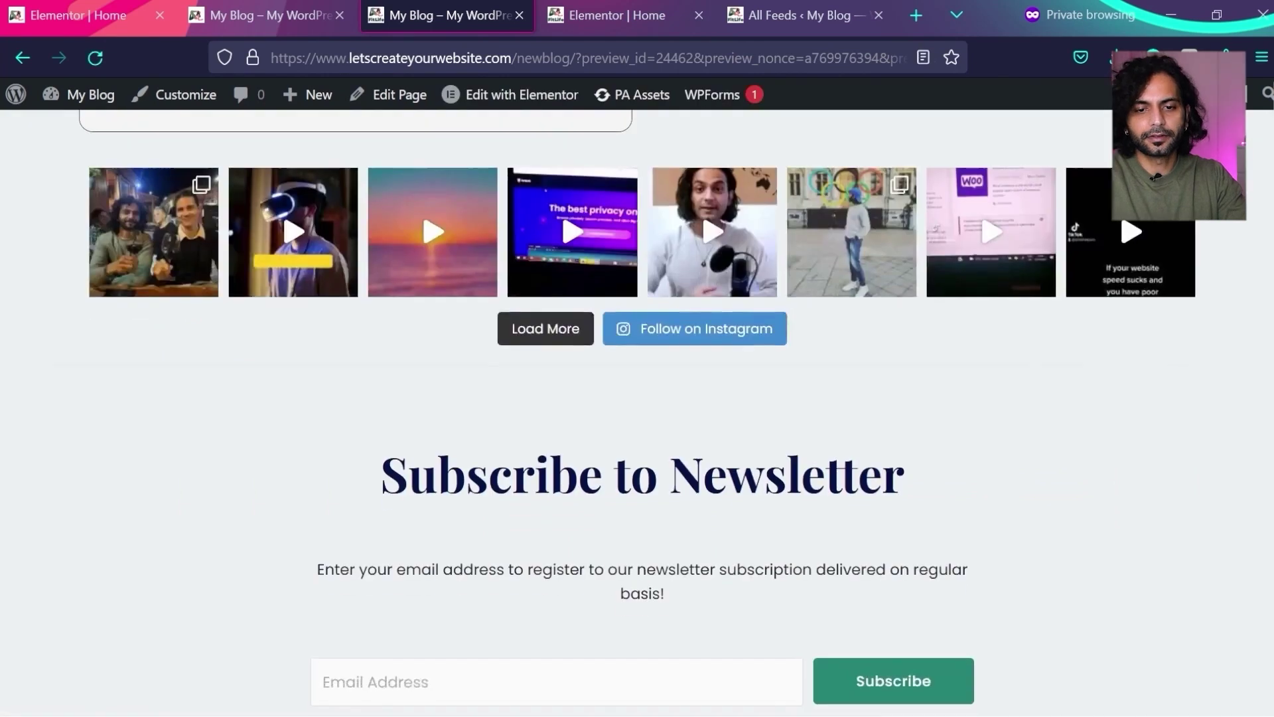
{"action": "scroll", "coordinate": [637, 398], "scroll_direction": "up", "scroll_amount": 3}
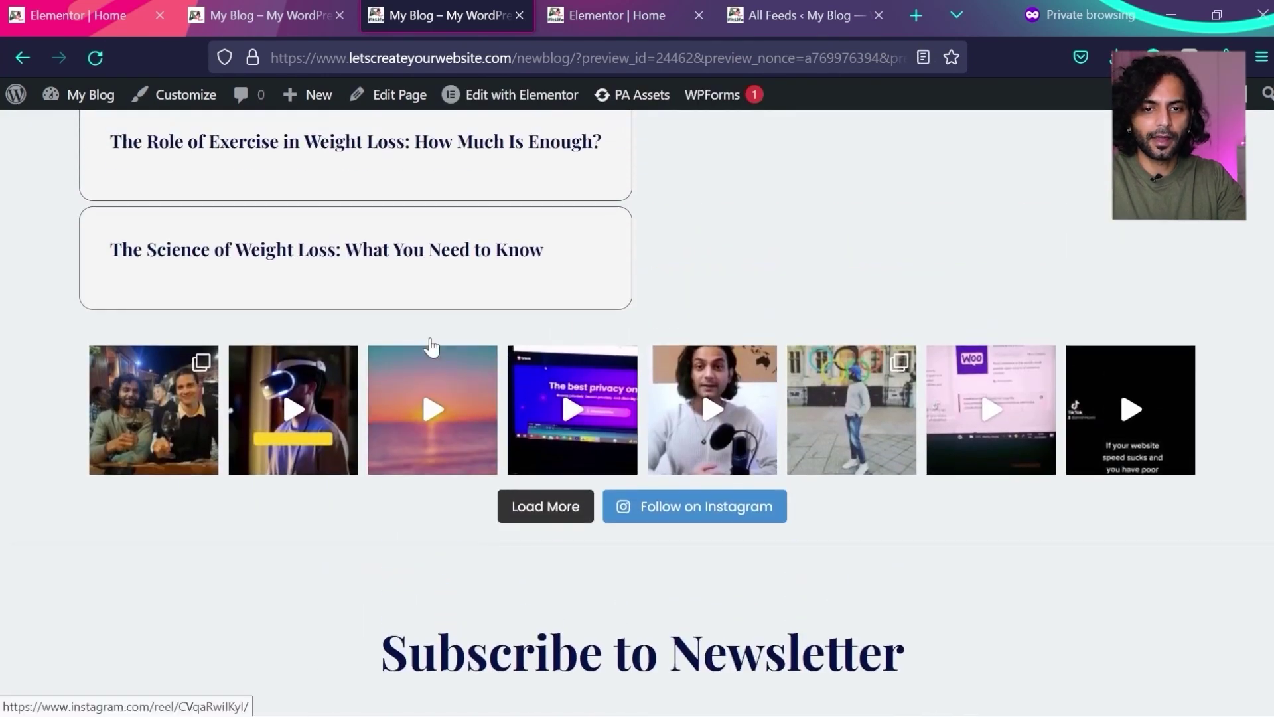
{"action": "left_click", "coordinate": [573, 13]}
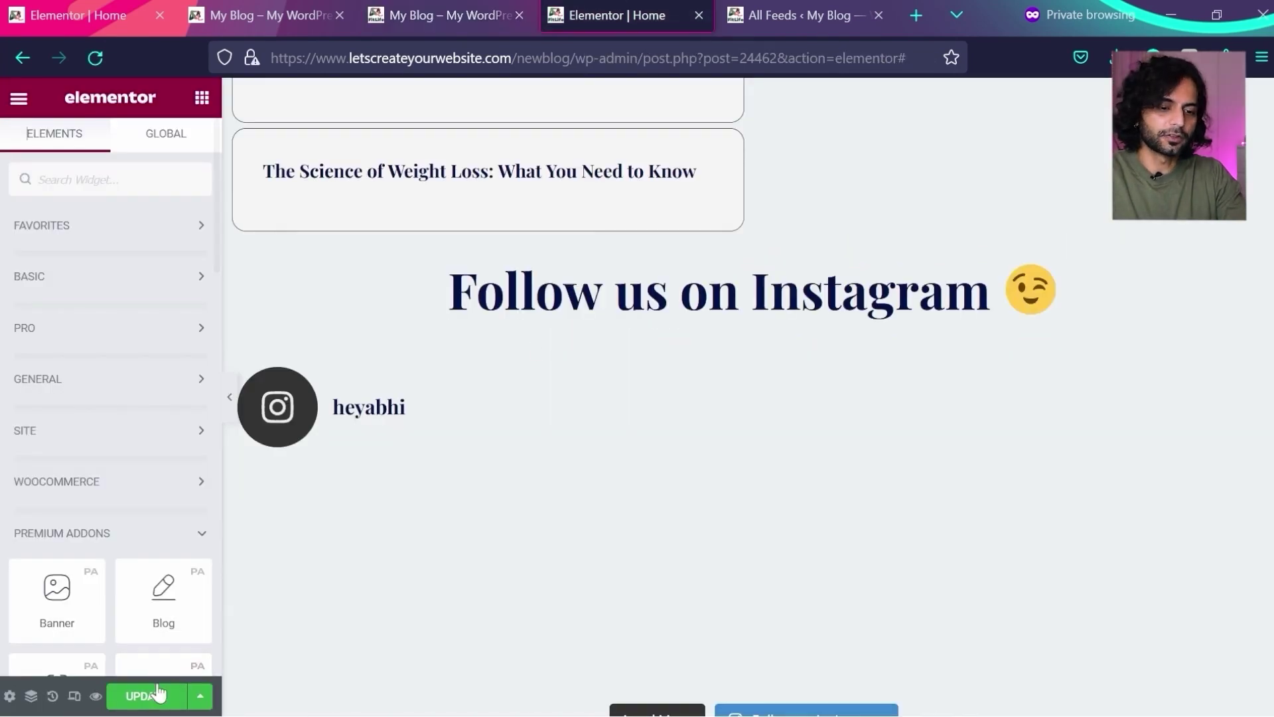
{"action": "left_click", "coordinate": [147, 695]}
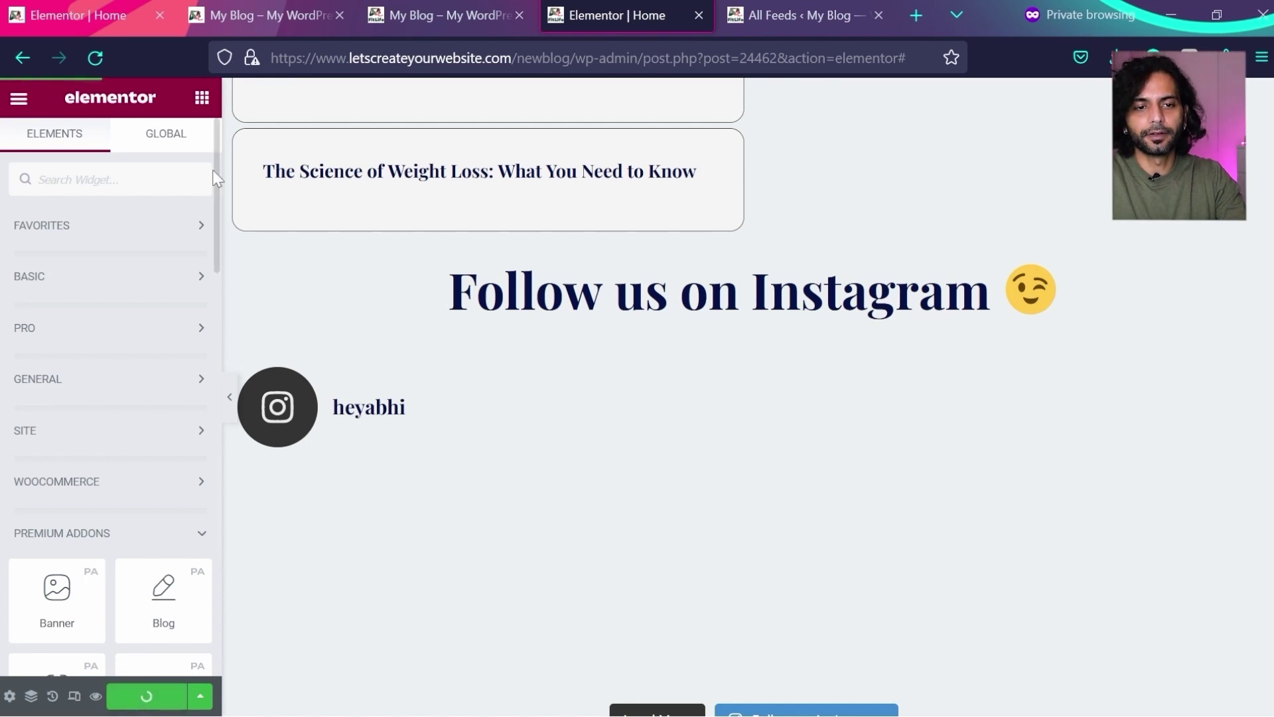
{"action": "left_click", "coordinate": [448, 15]}
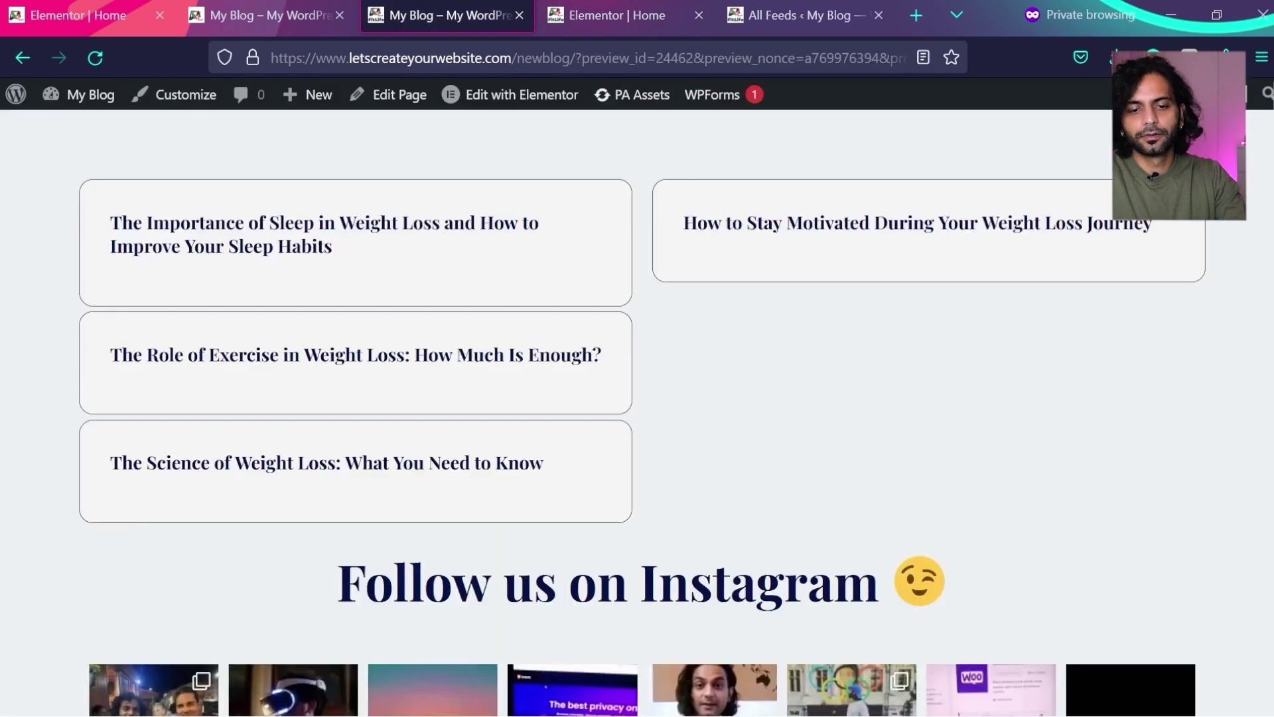
{"action": "left_click", "coordinate": [281, 5]}
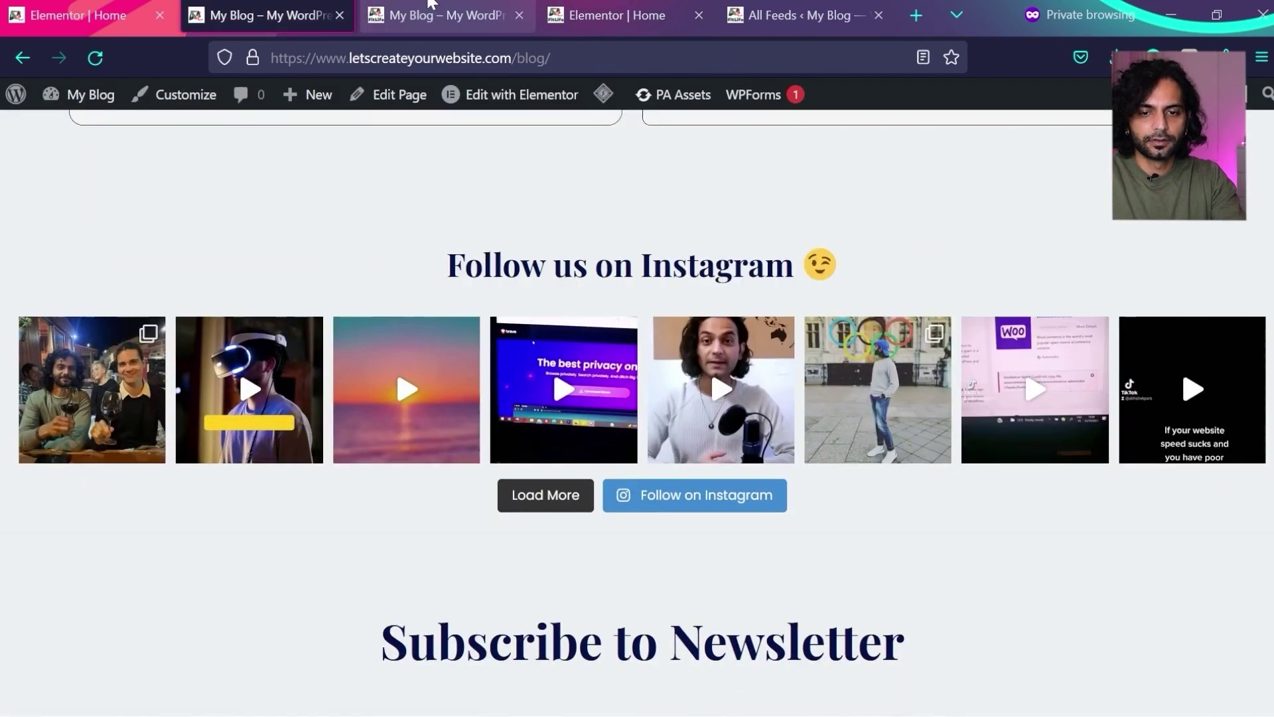
{"action": "left_click", "coordinate": [433, 7]}
{"action": "left_click", "coordinate": [278, 6]}
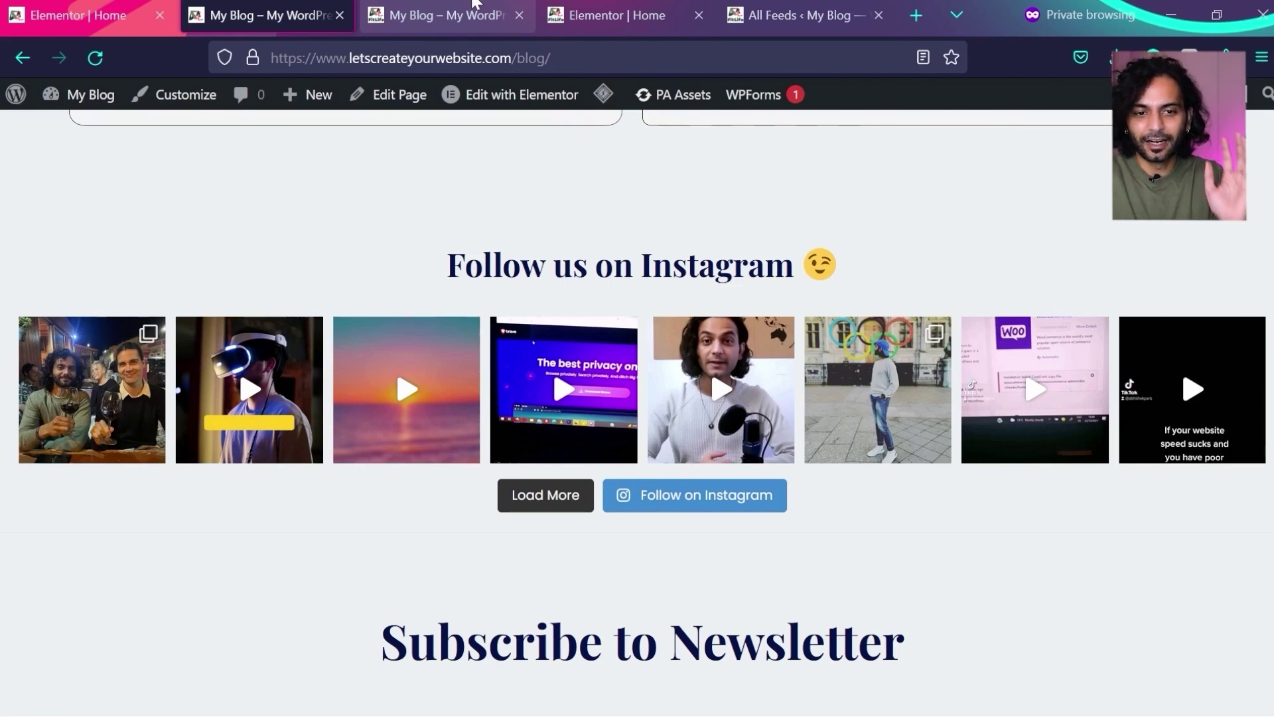
- Save the homepage again and confirm the blog page shows the headerless eight-post Instagram feed
{"action": "left_click", "coordinate": [601, 8]}
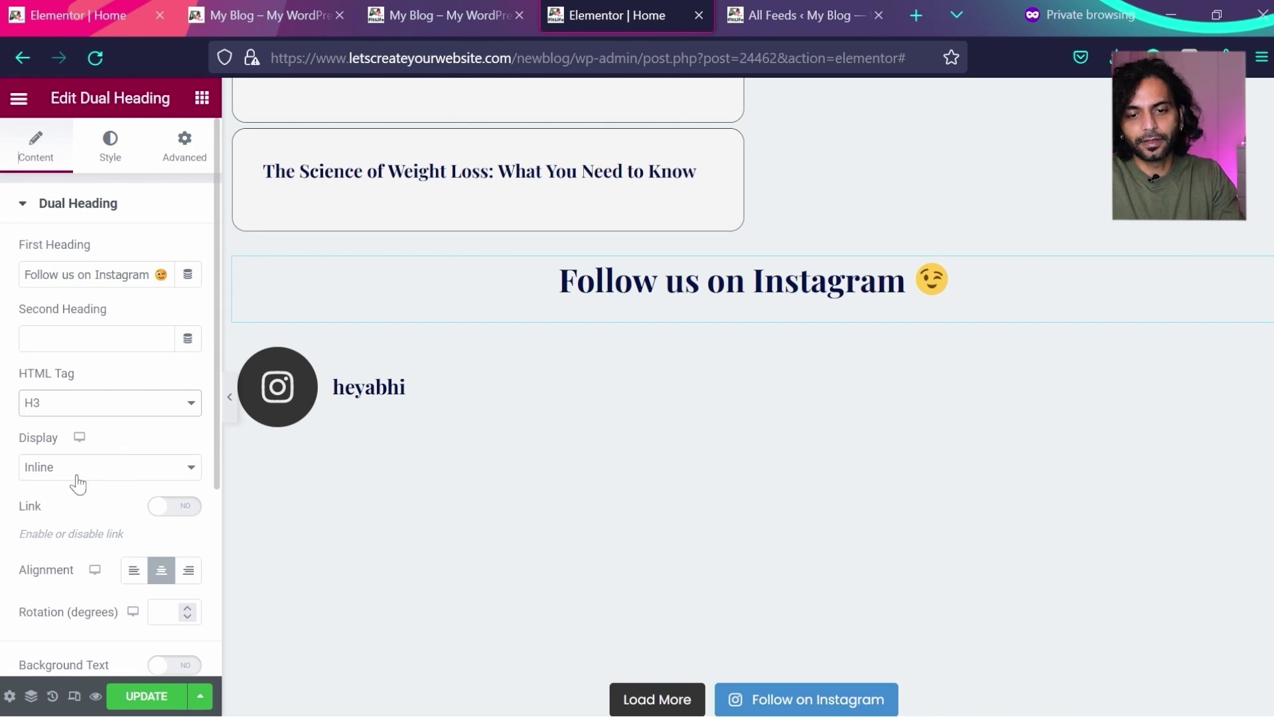
{"action": "left_click", "coordinate": [146, 694]}
{"action": "left_click", "coordinate": [464, 6]}
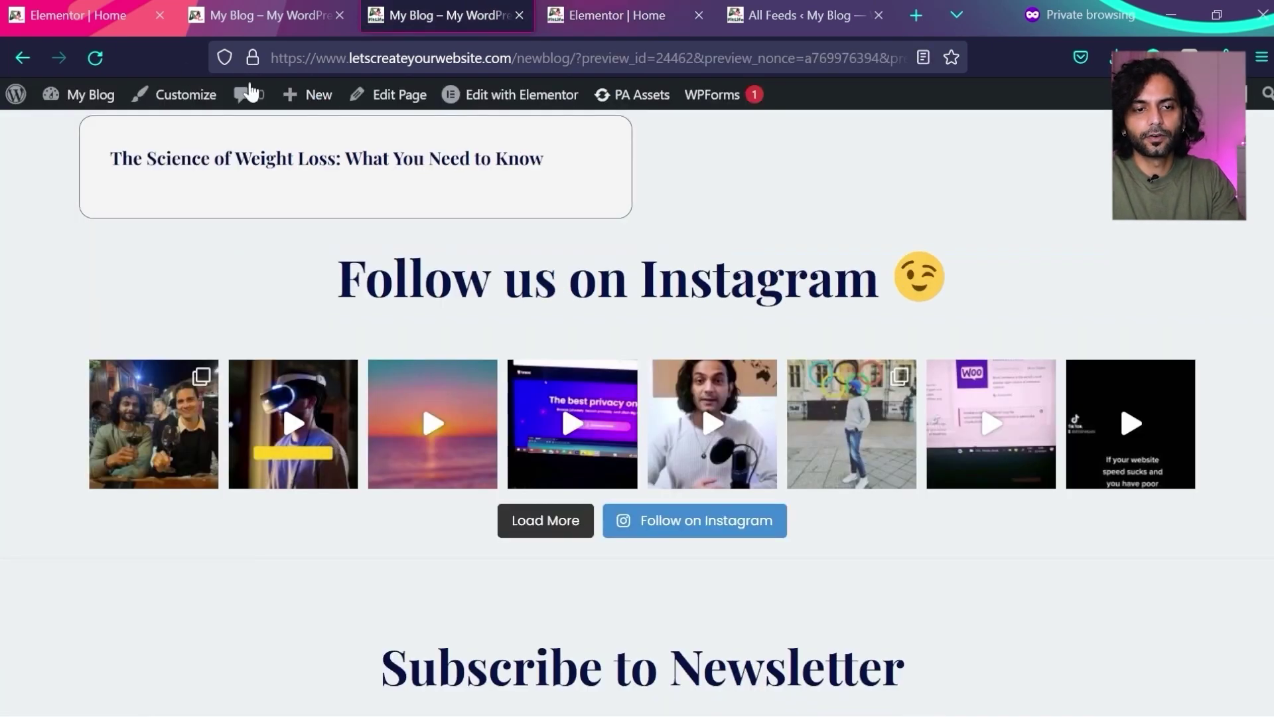
{"action": "left_click", "coordinate": [94, 58]}
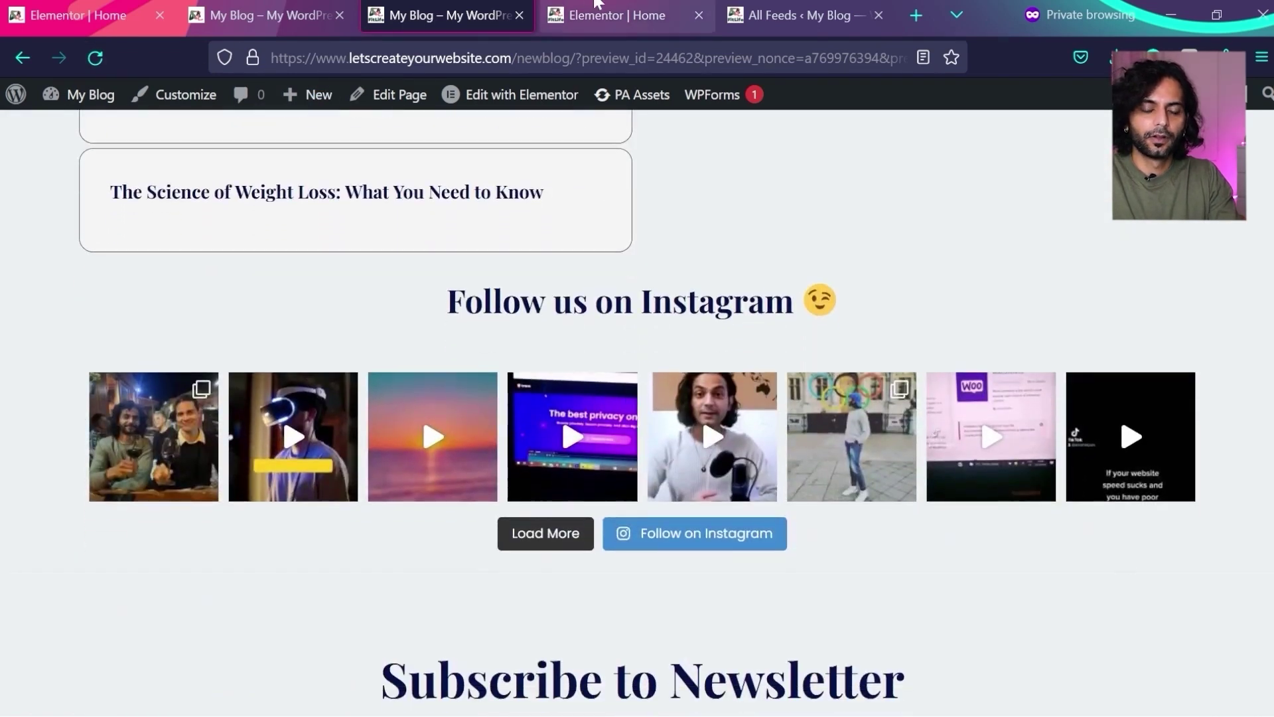
{"action": "left_click", "coordinate": [272, 13]}
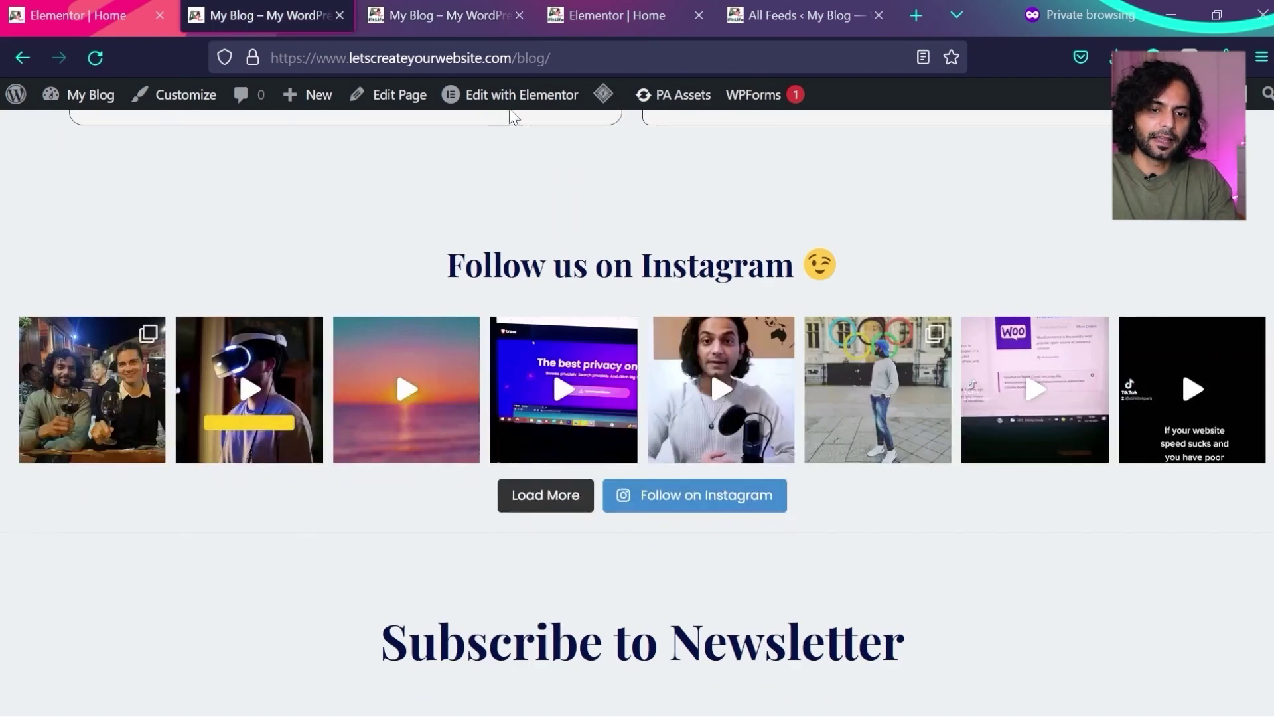
{"action": "scroll", "coordinate": [499, 283], "scroll_direction": "up", "scroll_amount": 2}
{"action": "left_click", "coordinate": [605, 13]}
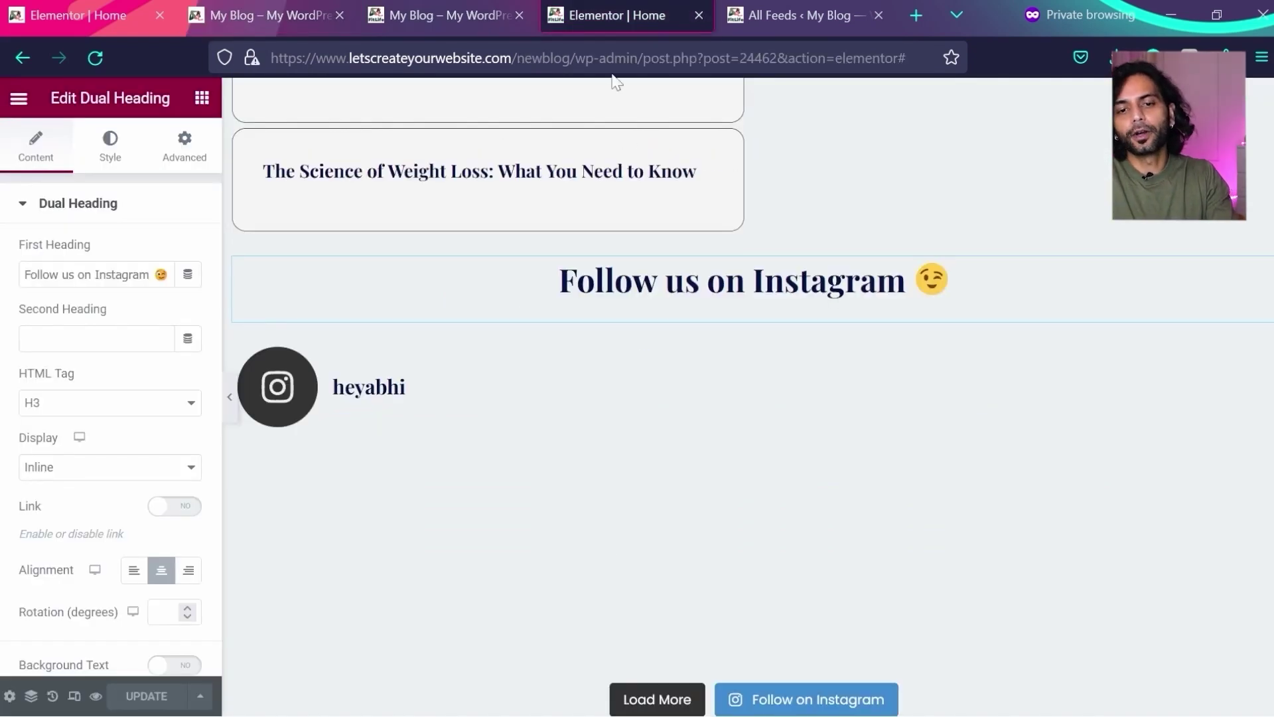
- Unlink the Instagram section's padding and set its top padding to 100 px
{"action": "scroll", "coordinate": [723, 370], "scroll_direction": "up", "scroll_amount": 1}
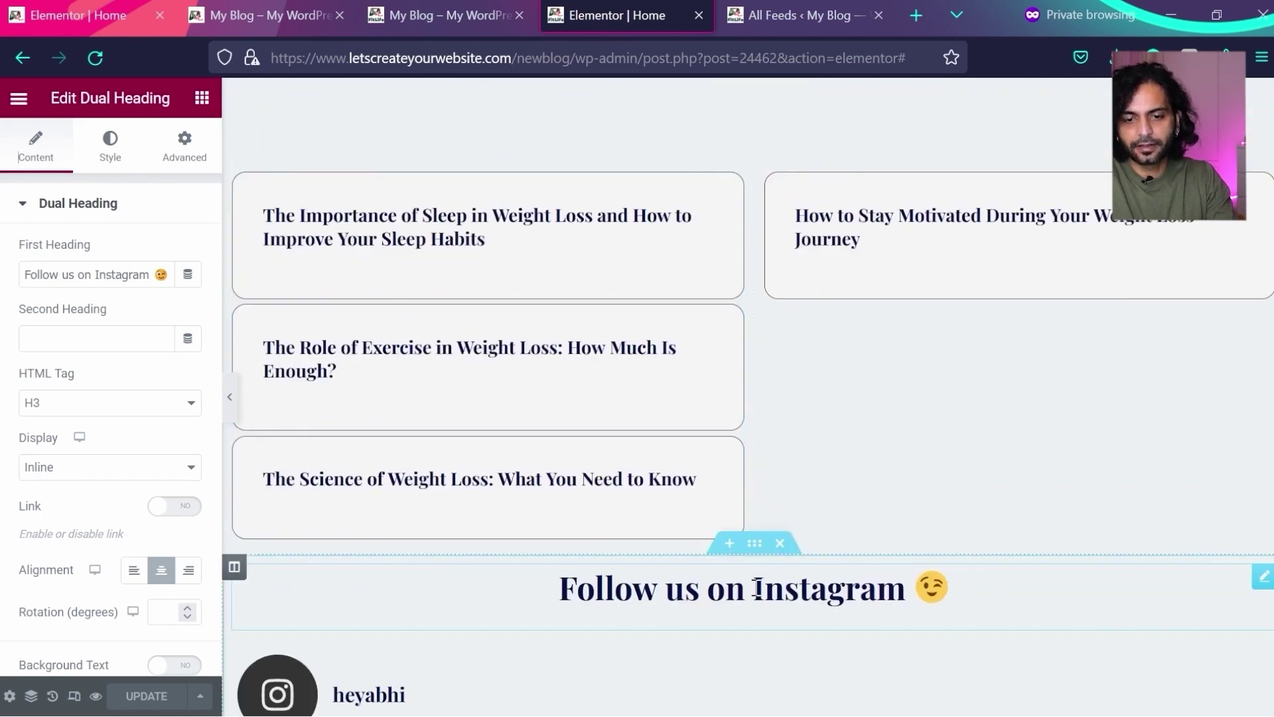
{"action": "left_click", "coordinate": [755, 546]}
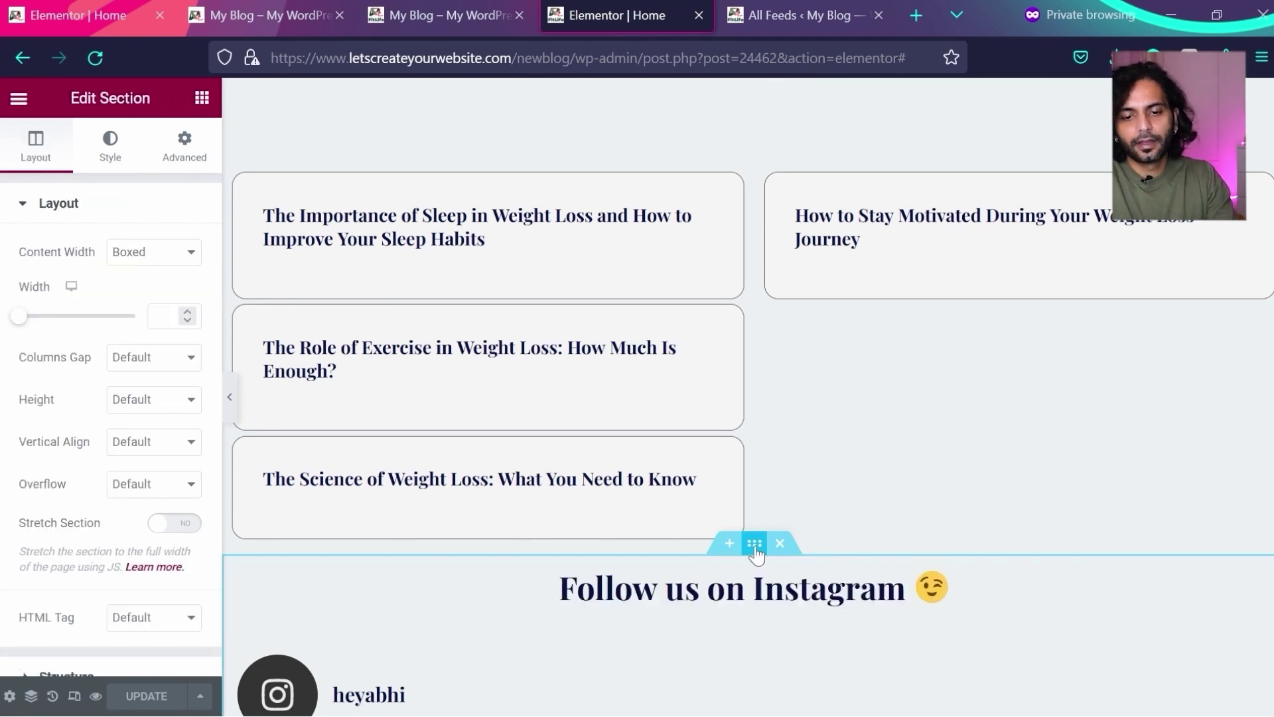
{"action": "left_click", "coordinate": [185, 162]}
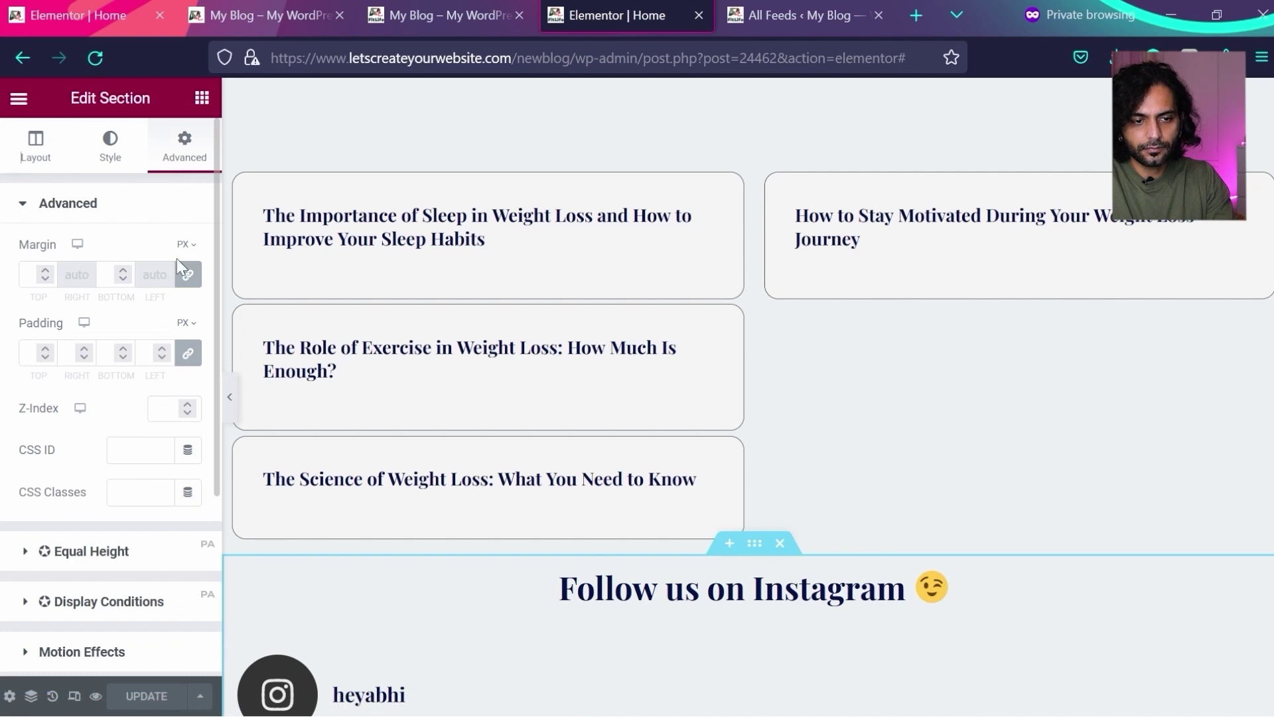
{"action": "left_click", "coordinate": [190, 357]}
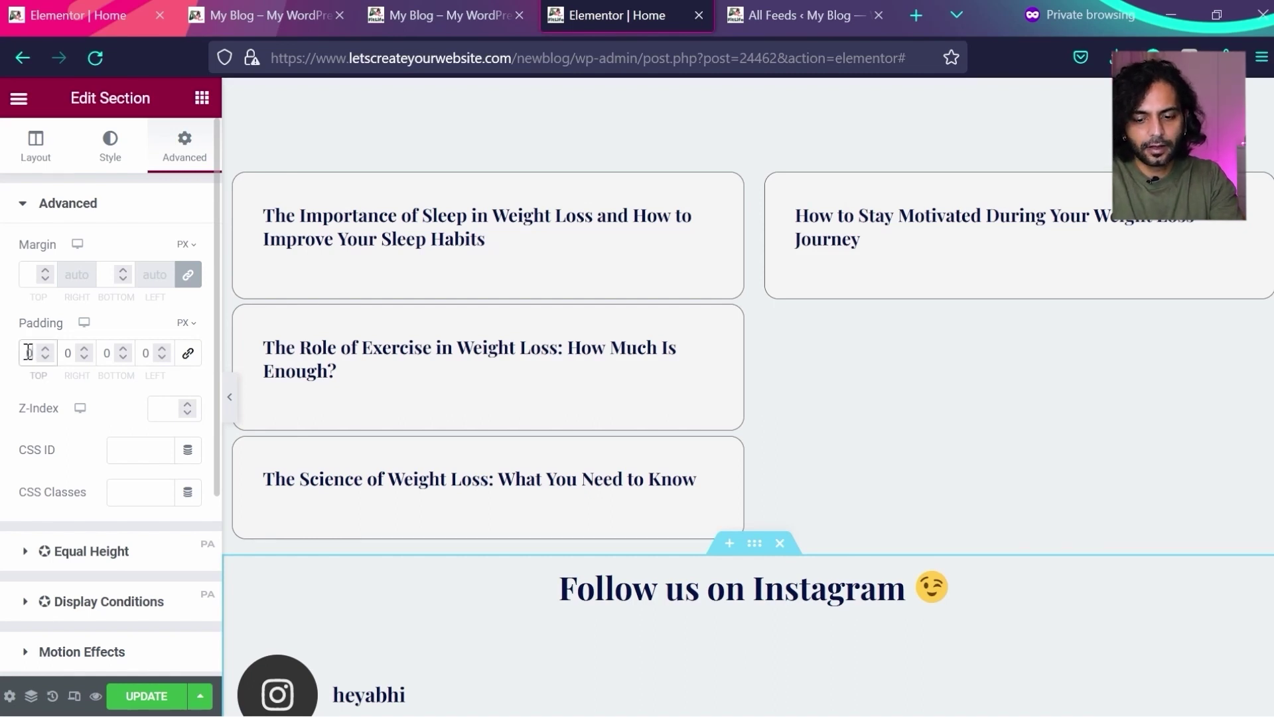
{"action": "type", "text": "10"}
{"action": "type", "text": "0"}
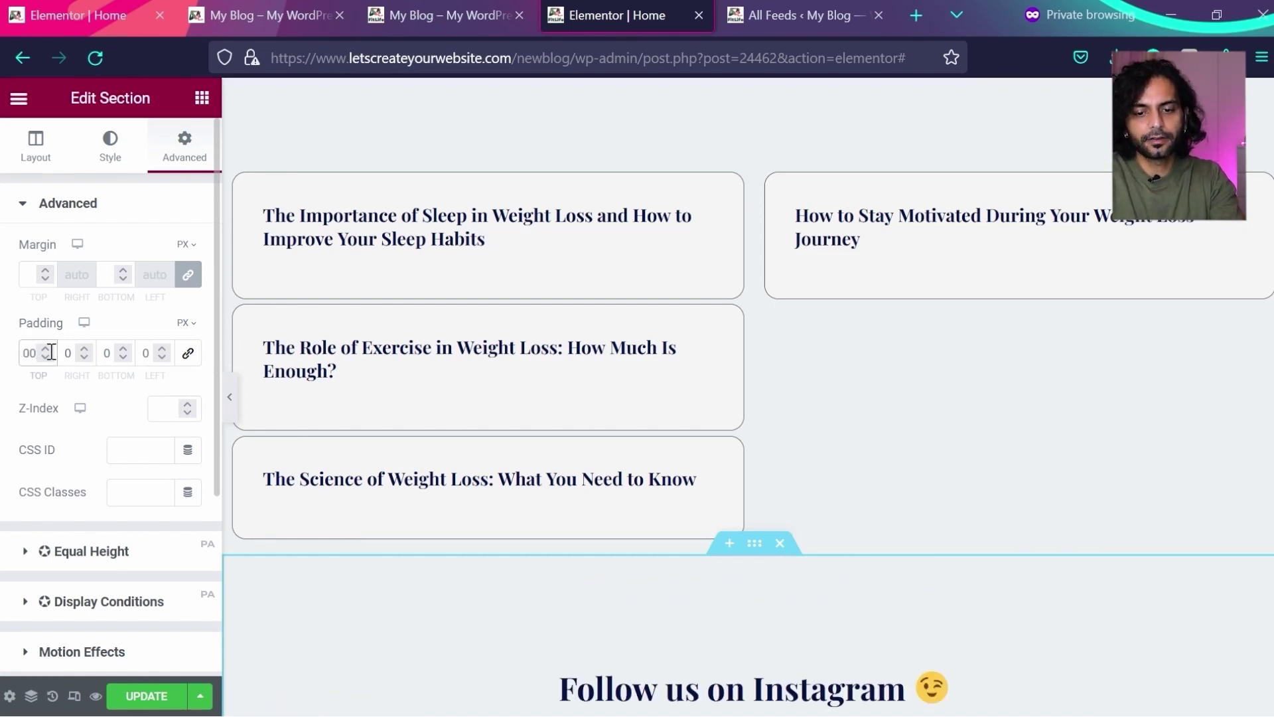
{"action": "scroll", "coordinate": [1040, 501], "scroll_direction": "down", "scroll_amount": 1}
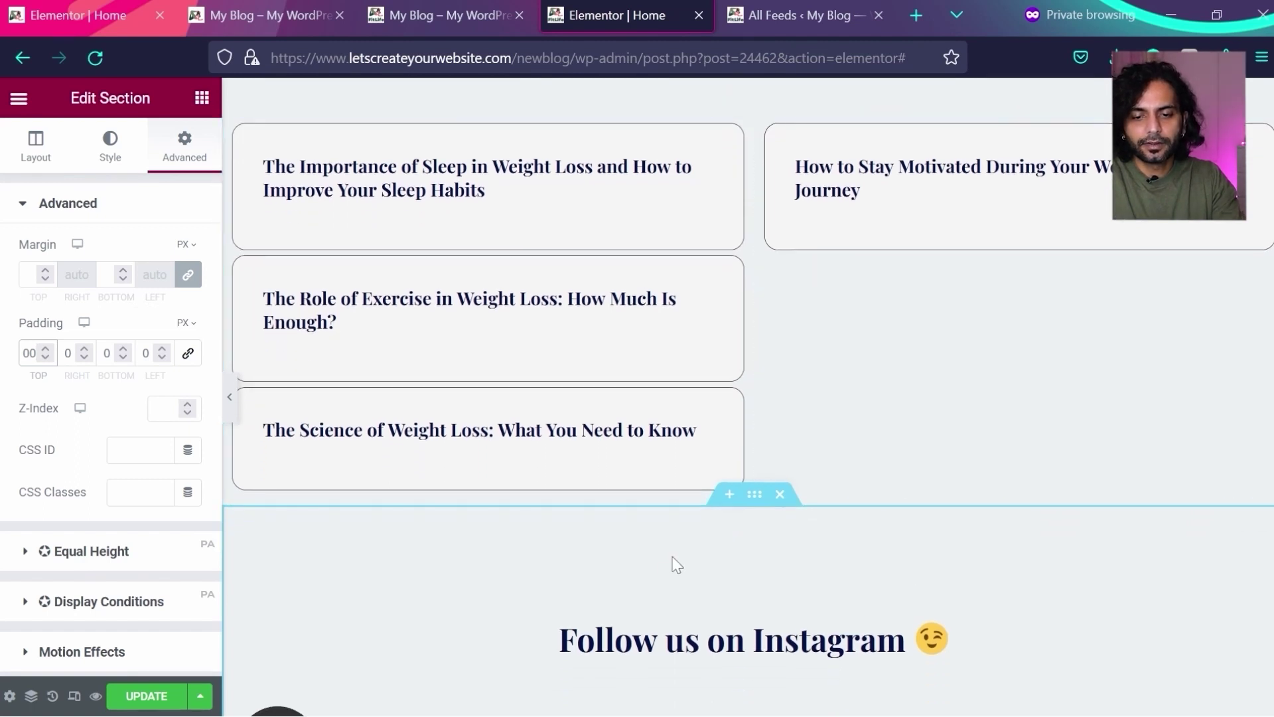
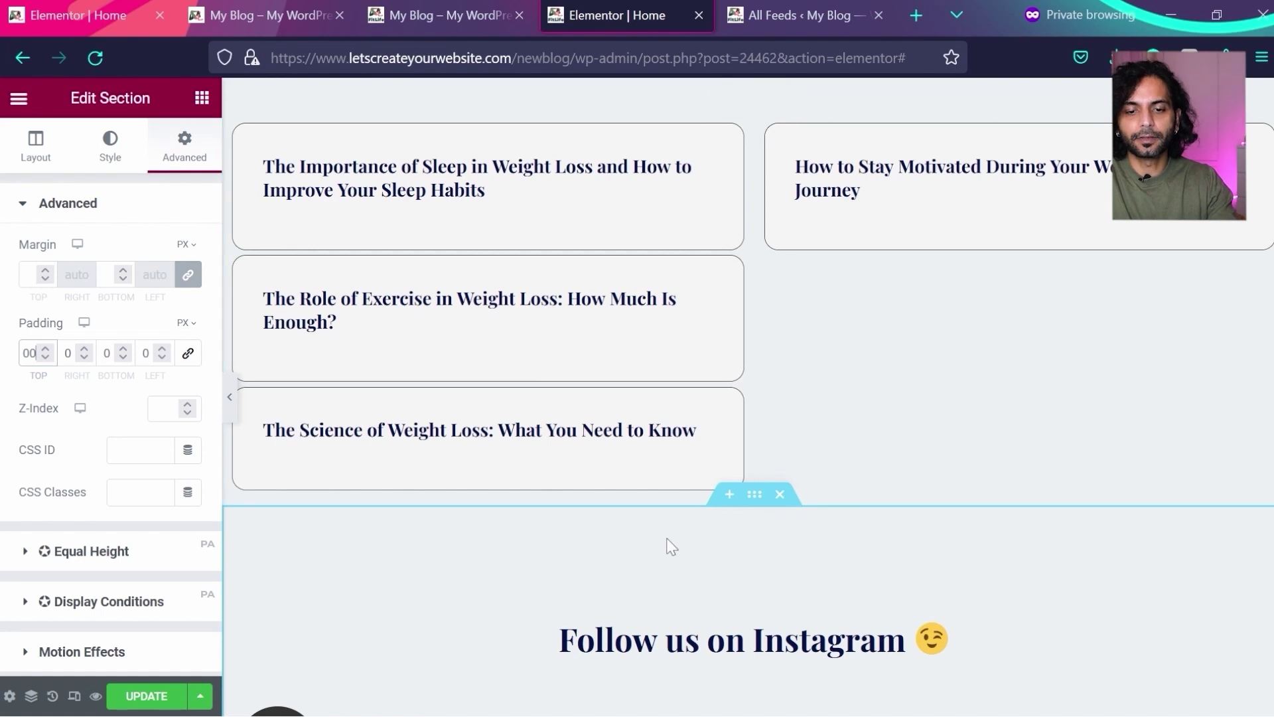
- Enter 20 in the blog section's top margin, clear it again so both margins stay empty, and update the page
{"action": "left_click", "coordinate": [32, 278]}
{"action": "type", "text": "20"}
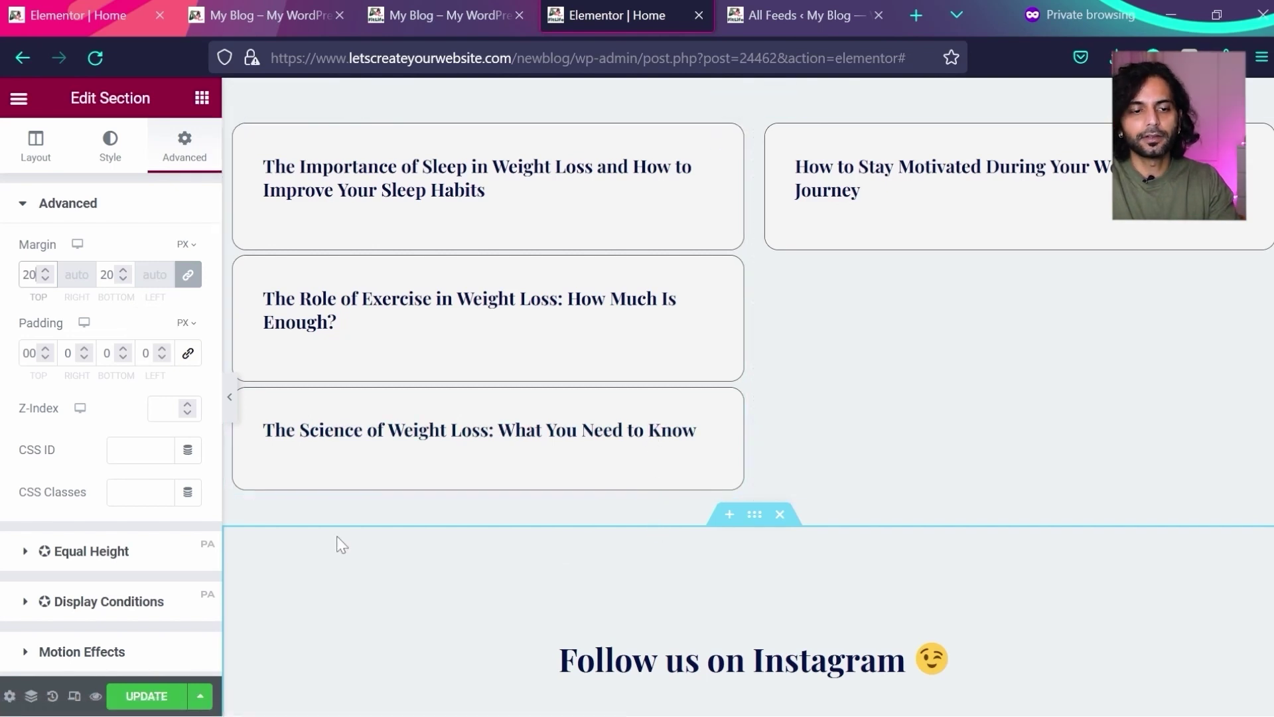
{"action": "key", "text": "BackSpace"}
{"action": "key", "text": "BackSpace"}
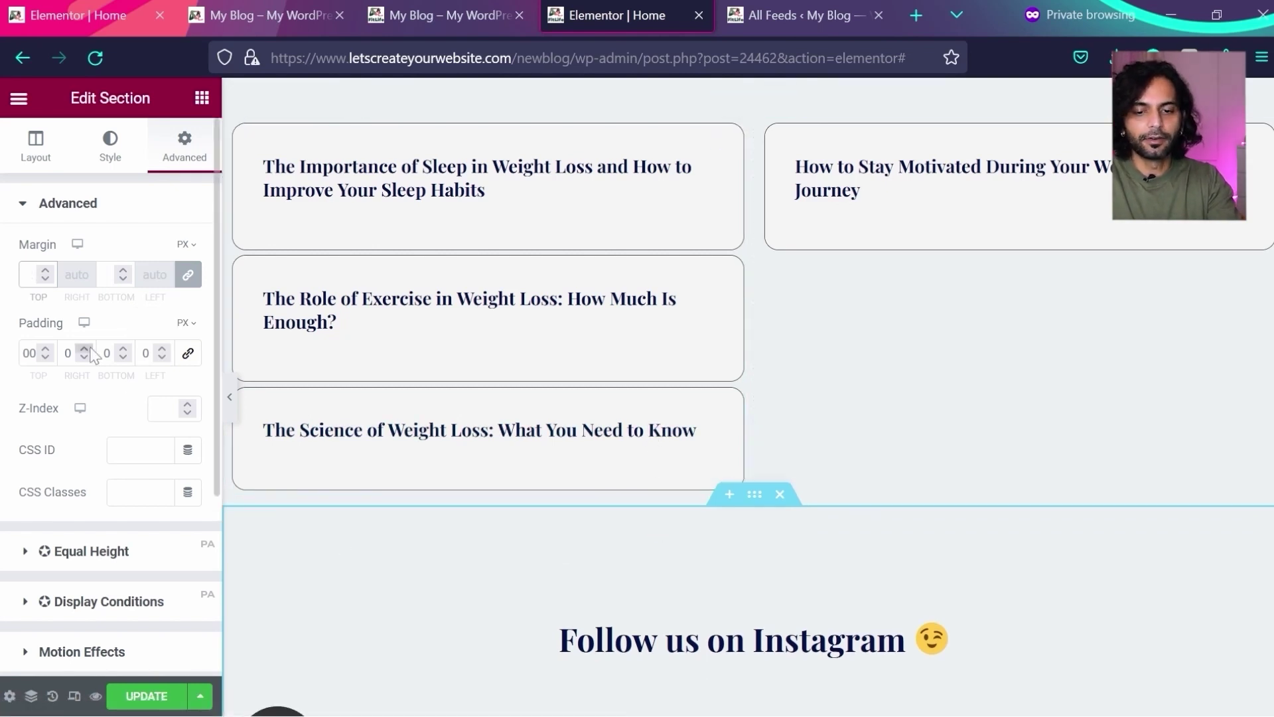
{"action": "left_click", "coordinate": [161, 701]}
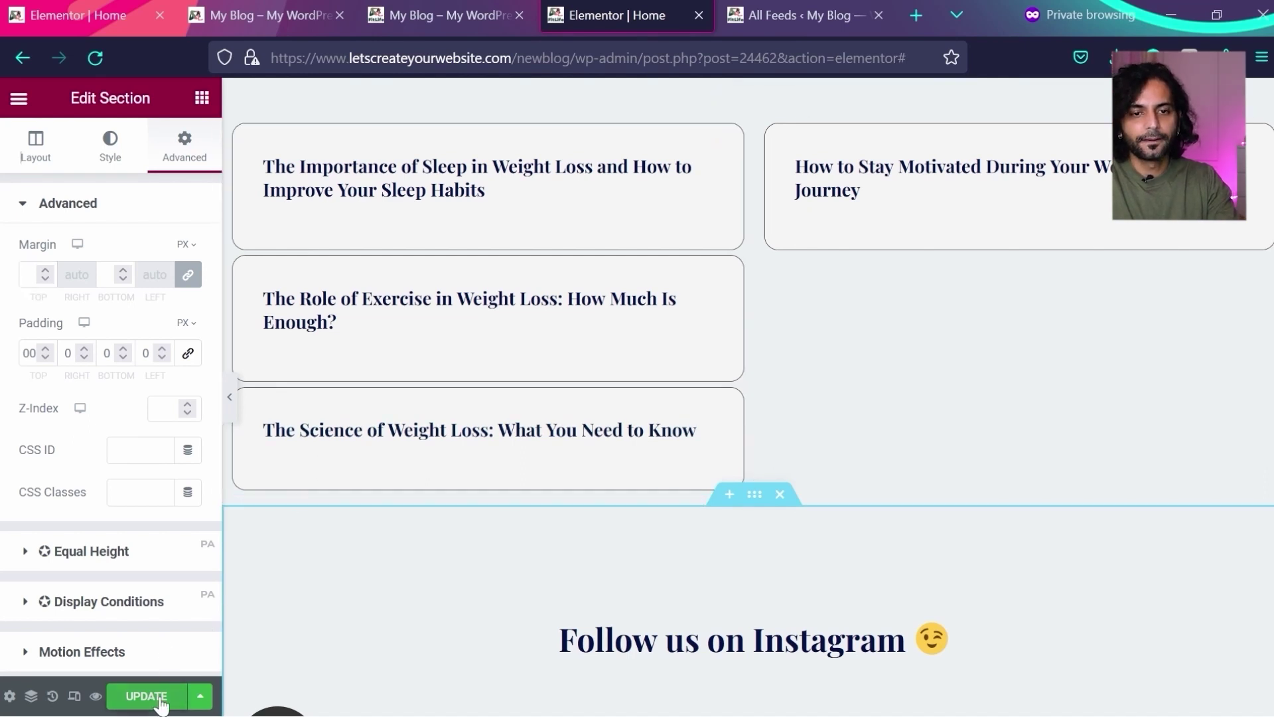
{"action": "left_click", "coordinate": [459, 8]}
- Reload the homepage preview and scroll through it to check the update
{"action": "left_click", "coordinate": [94, 58]}
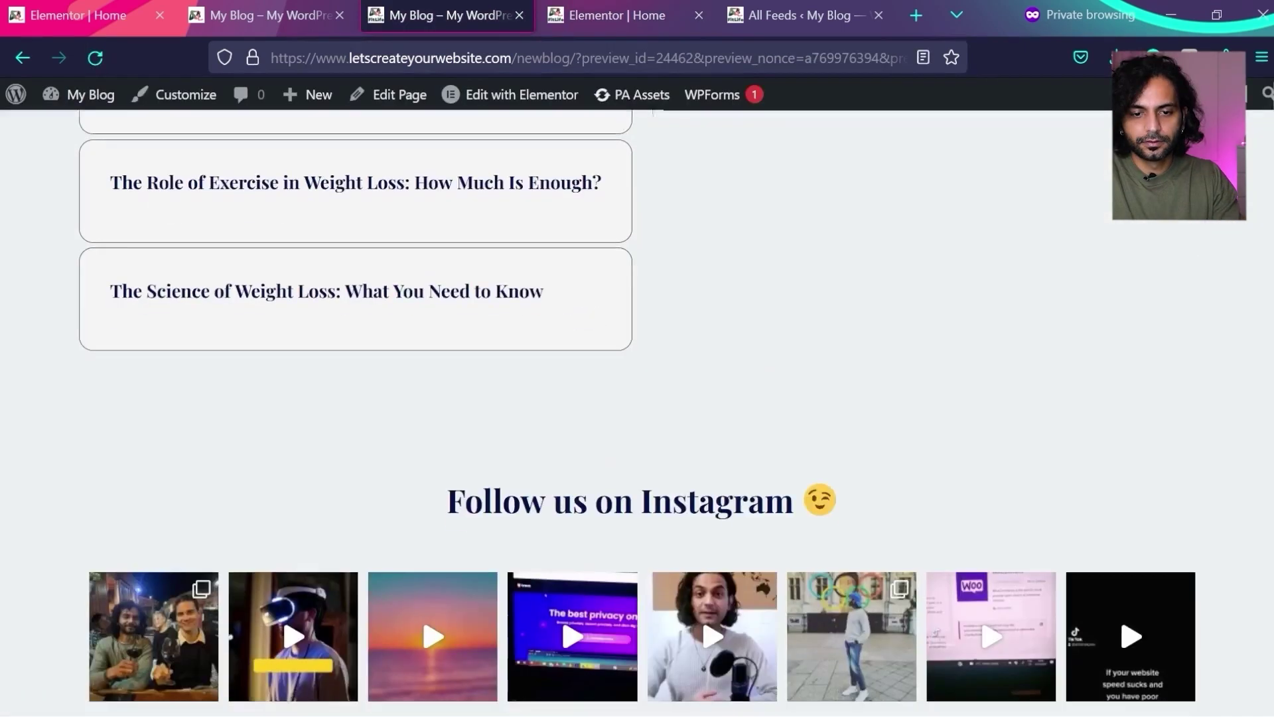
{"action": "scroll", "coordinate": [637, 399], "scroll_direction": "down", "scroll_amount": 5}
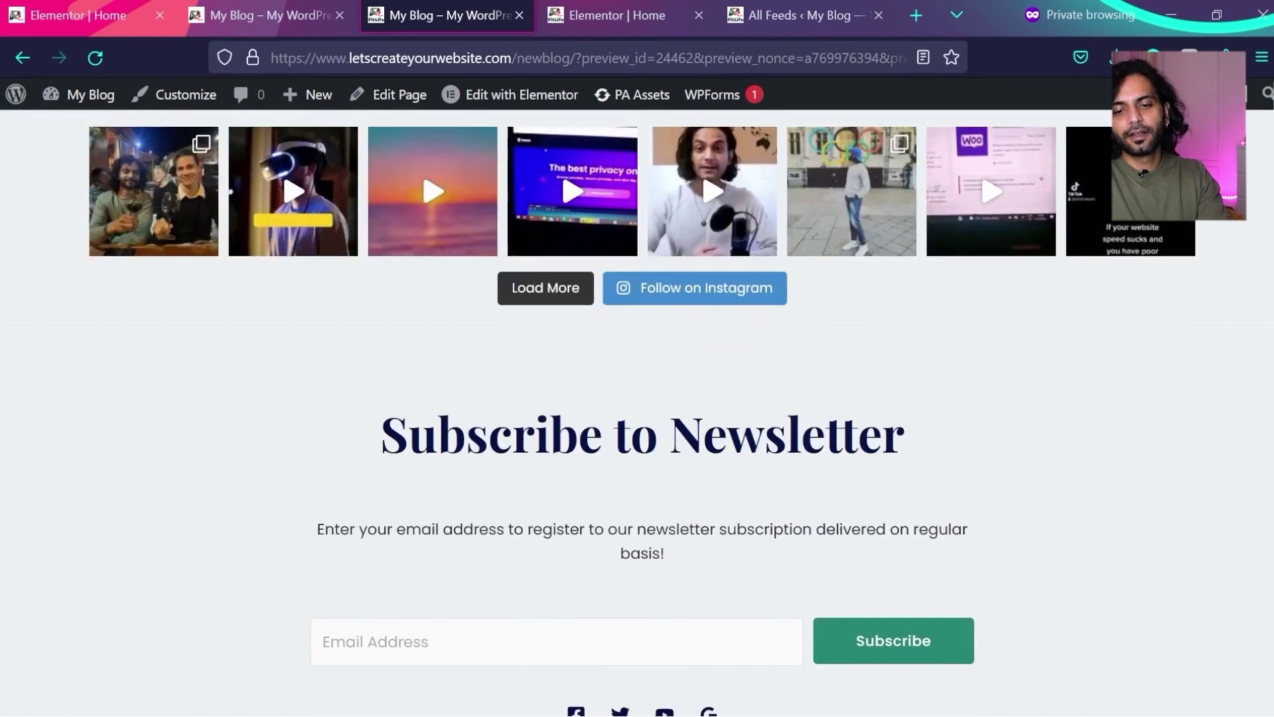
{"action": "scroll", "coordinate": [728, 179], "scroll_direction": "up", "scroll_amount": 10}
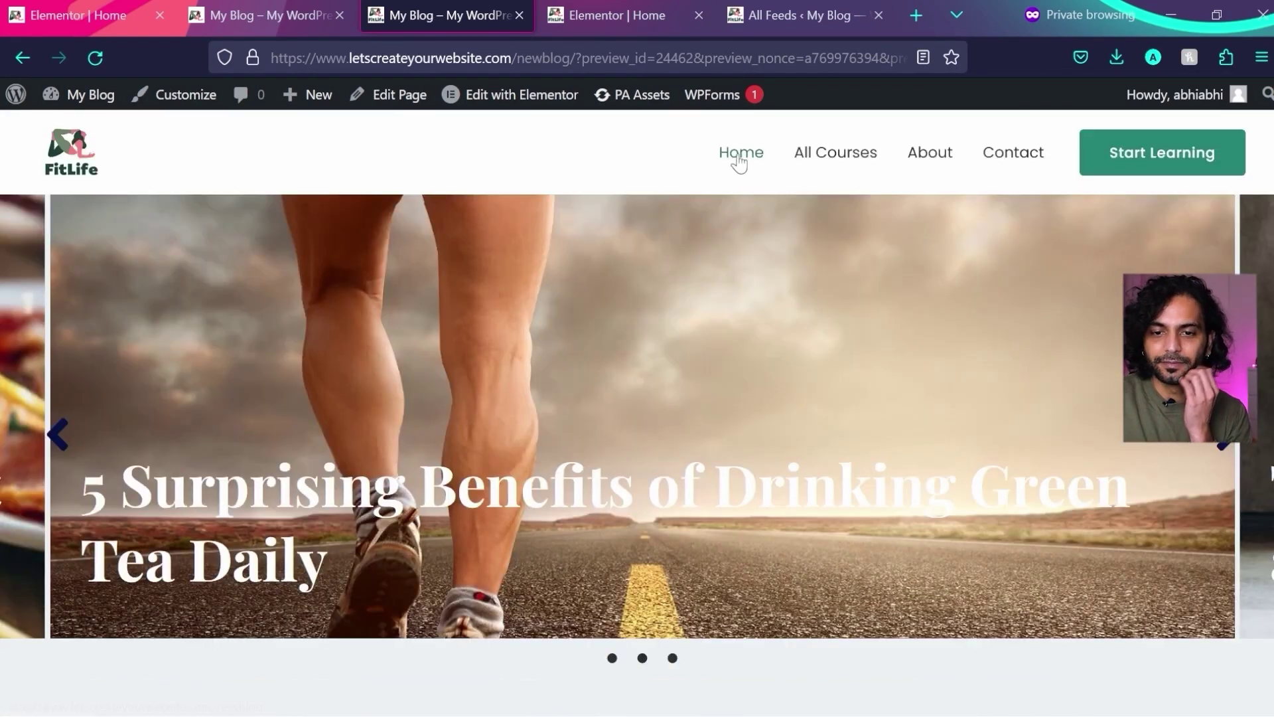
- Go to Appearance > Menus to view the Primary Menu with Home, All Courses, About and Contact
{"action": "left_click", "coordinate": [803, 15]}
{"action": "mouse_move", "coordinate": [103, 494]}
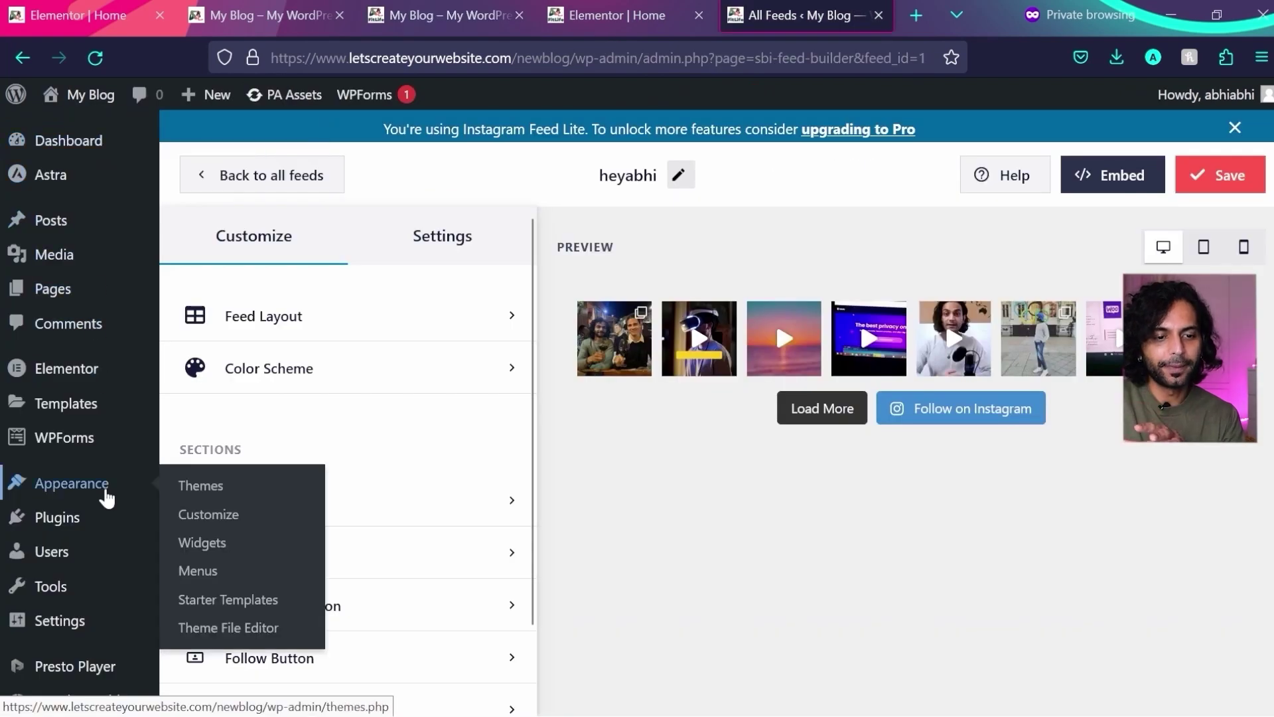
{"action": "left_click", "coordinate": [199, 571]}
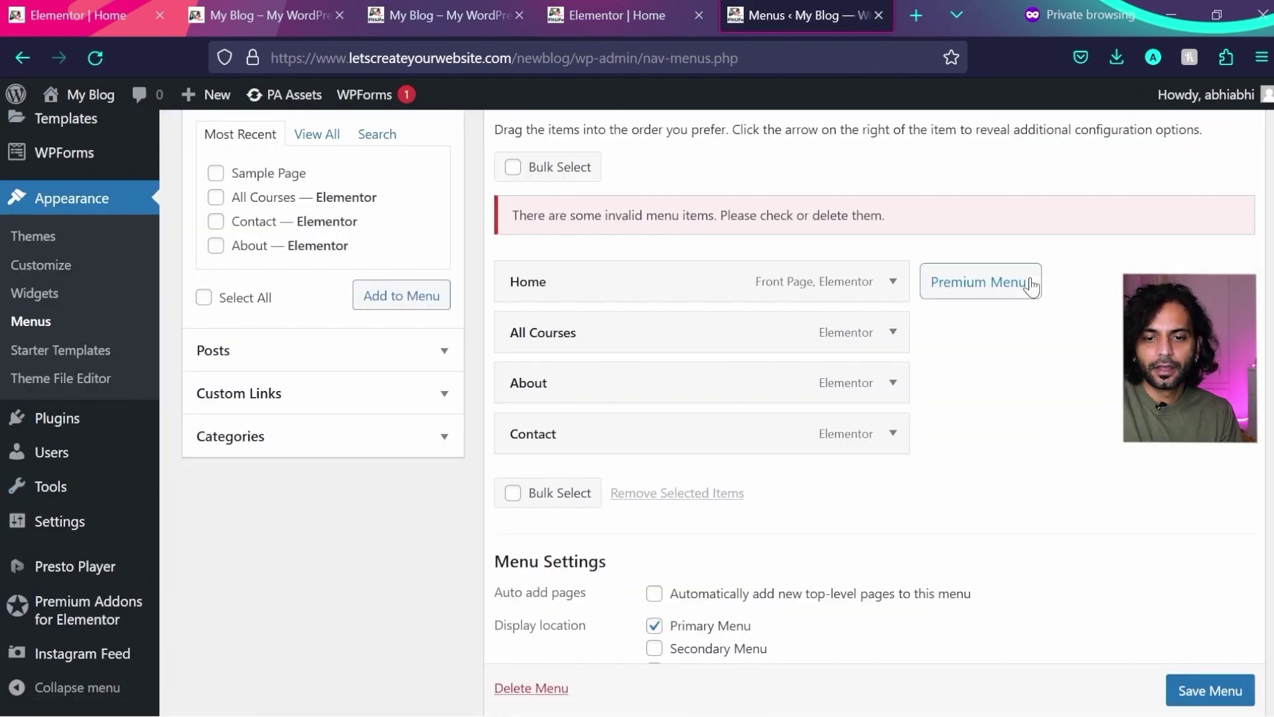
{"action": "scroll", "coordinate": [1034, 286], "scroll_direction": "up", "scroll_amount": 2}
{"action": "scroll", "coordinate": [1035, 285], "scroll_direction": "up", "scroll_amount": 2}
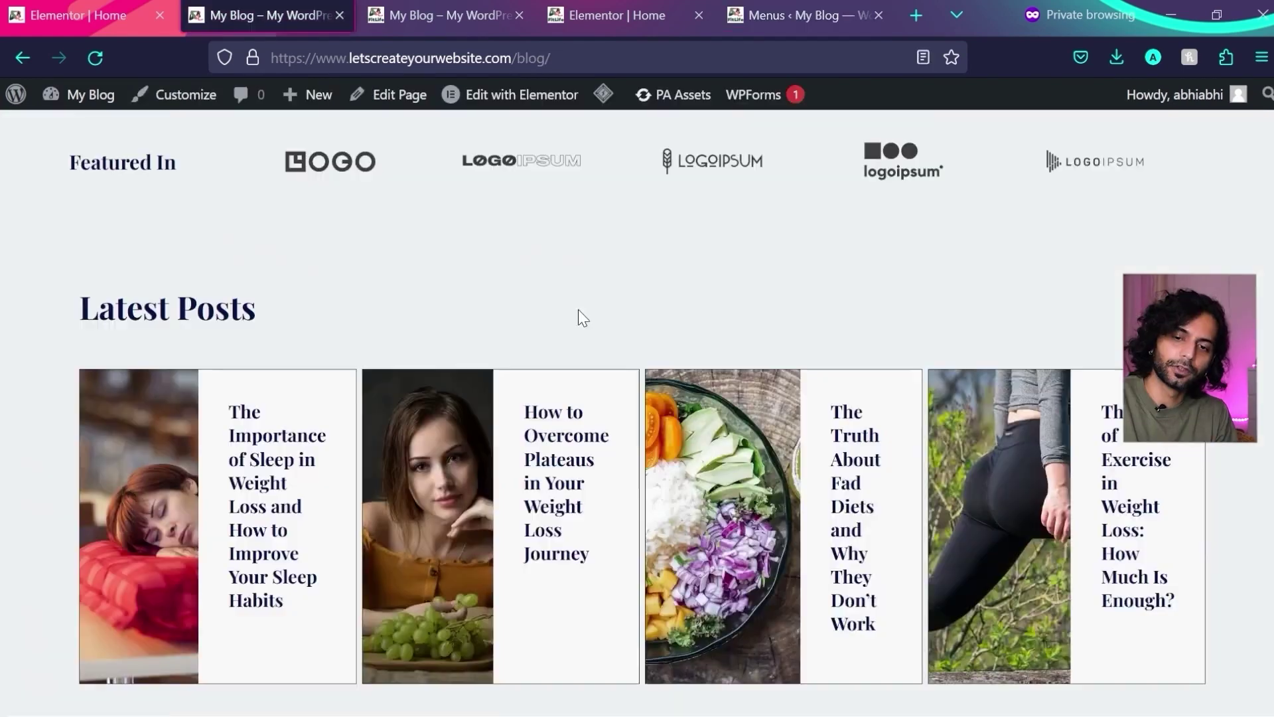
{"action": "scroll", "coordinate": [574, 312], "scroll_direction": "up", "scroll_amount": 10}
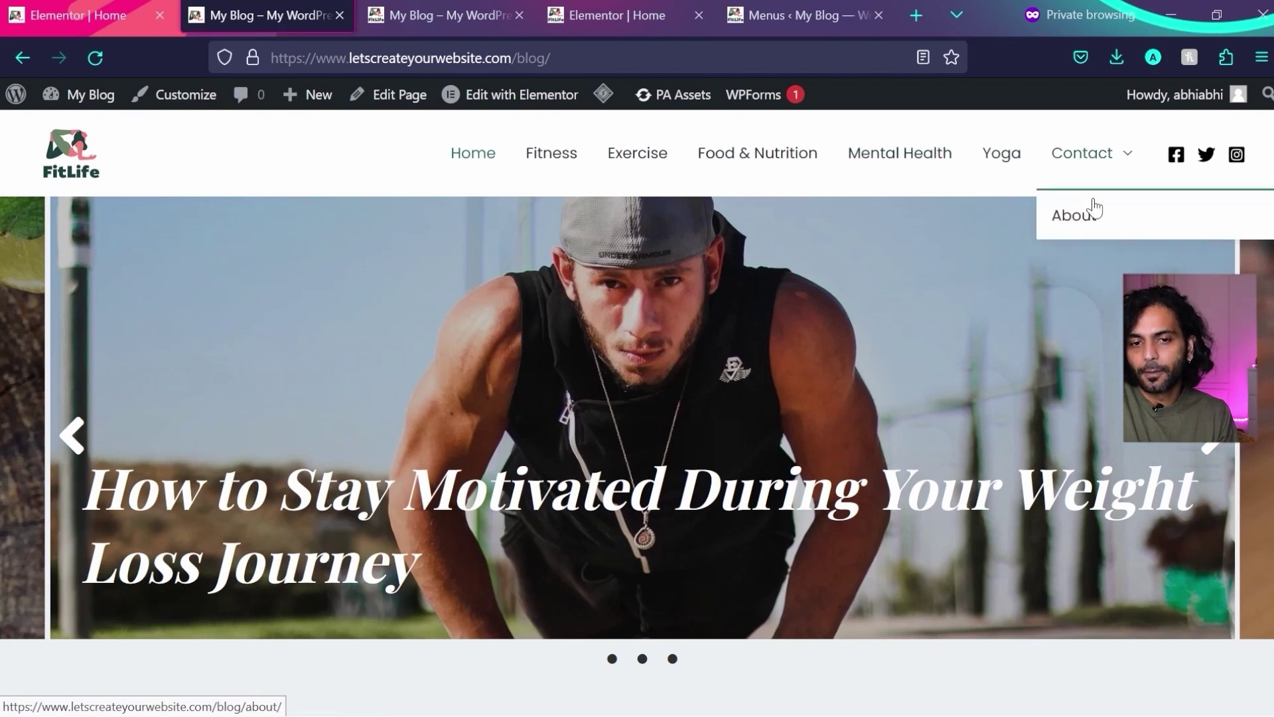
{"action": "left_click", "coordinate": [510, 5]}
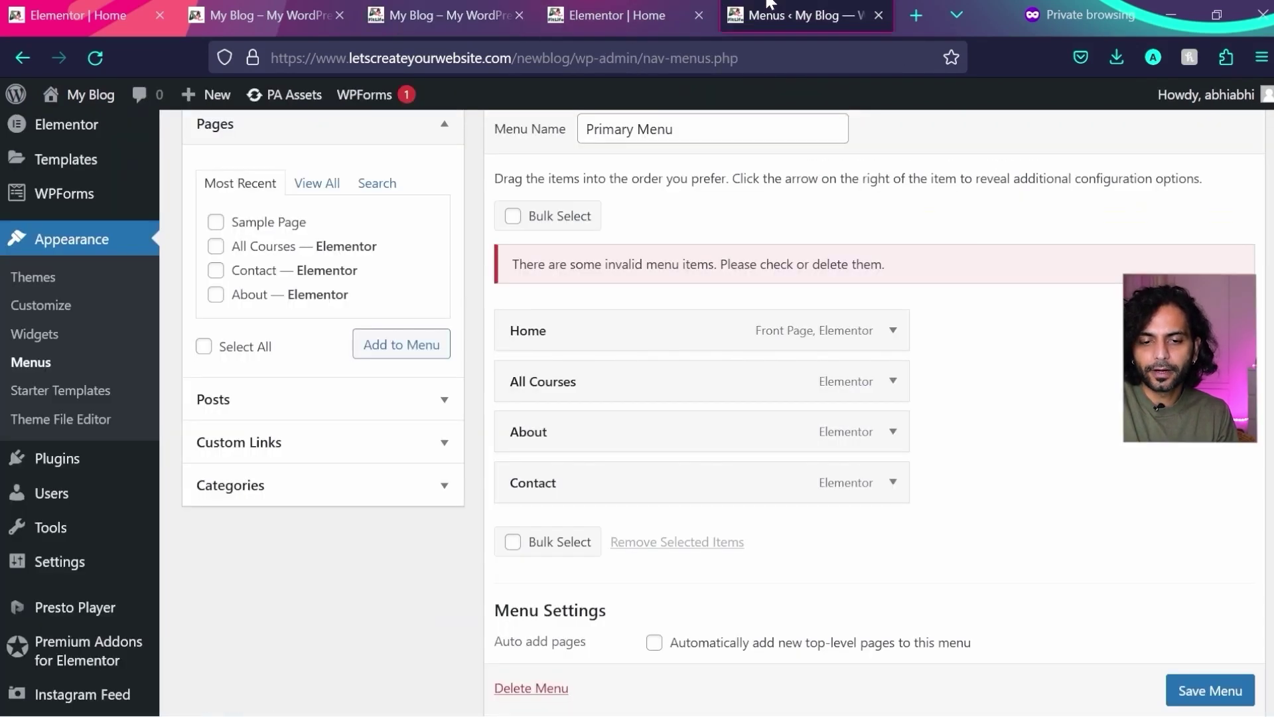
{"action": "left_click", "coordinate": [797, 14]}
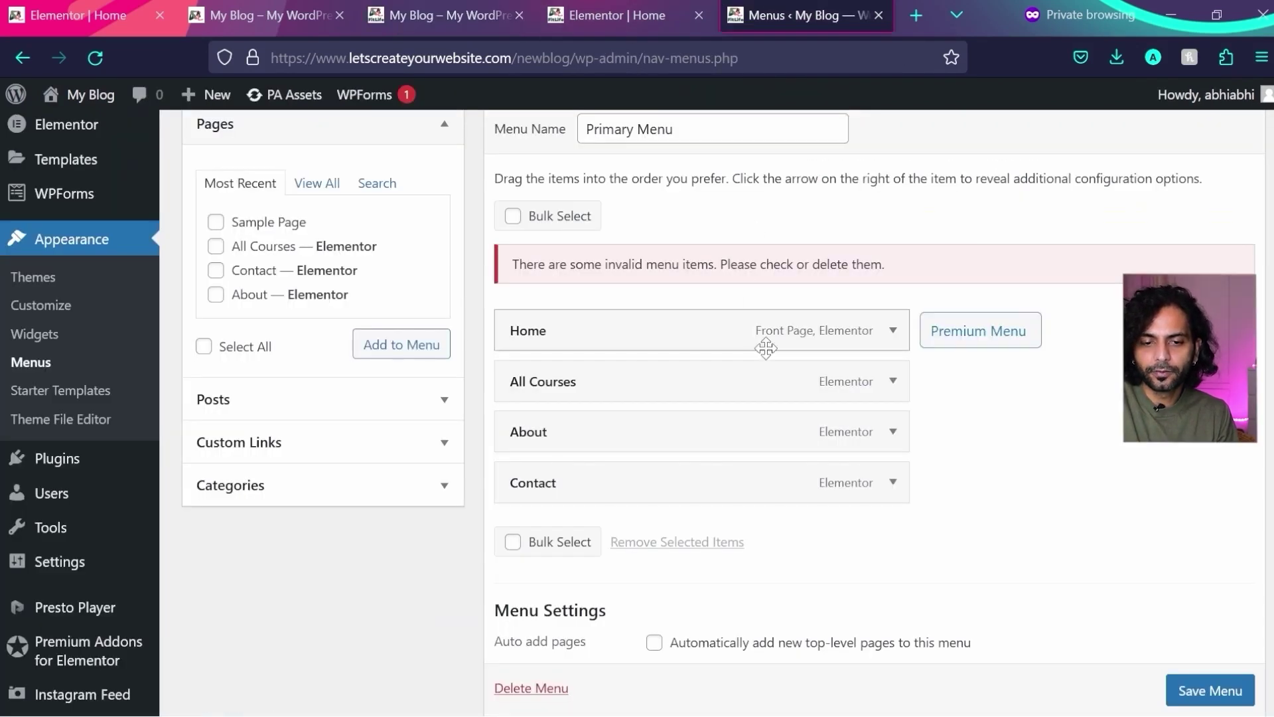
- Remove All Courses and add the Fitness, Exercise, Food & Nutrition, Mental Health and Yoga categories to the menu
{"action": "left_click", "coordinate": [892, 381]}
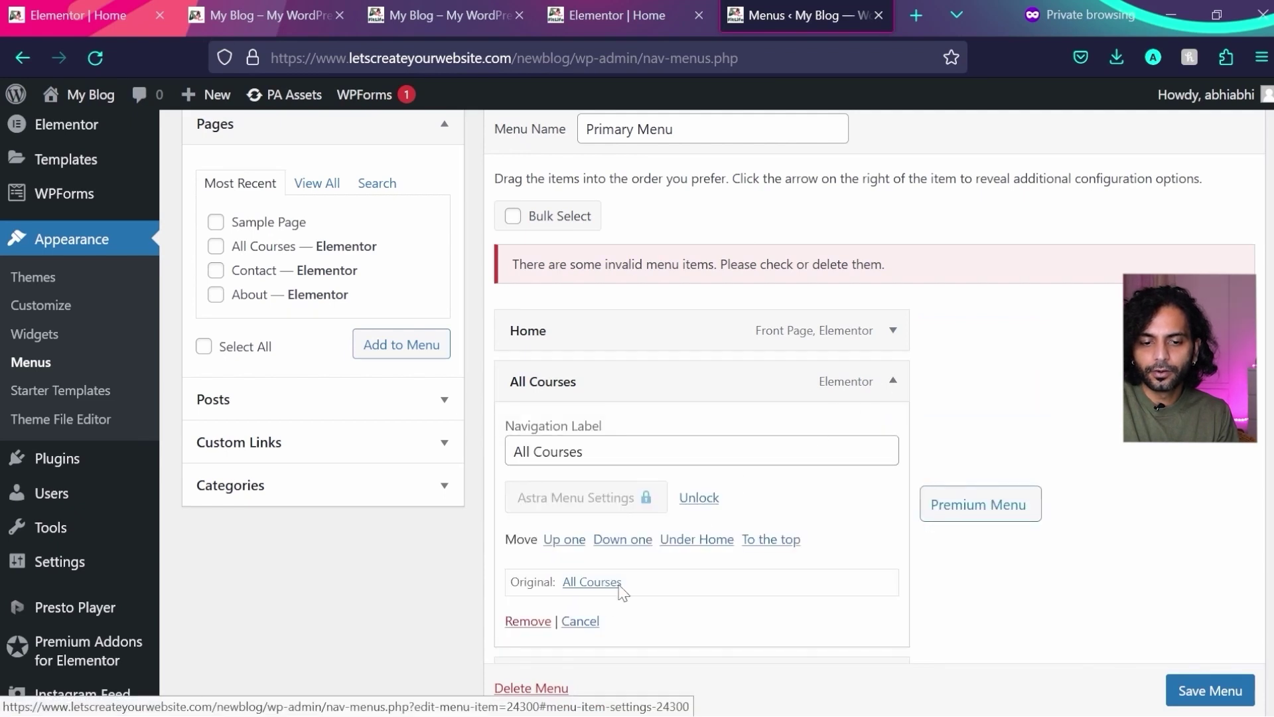
{"action": "left_click", "coordinate": [535, 621]}
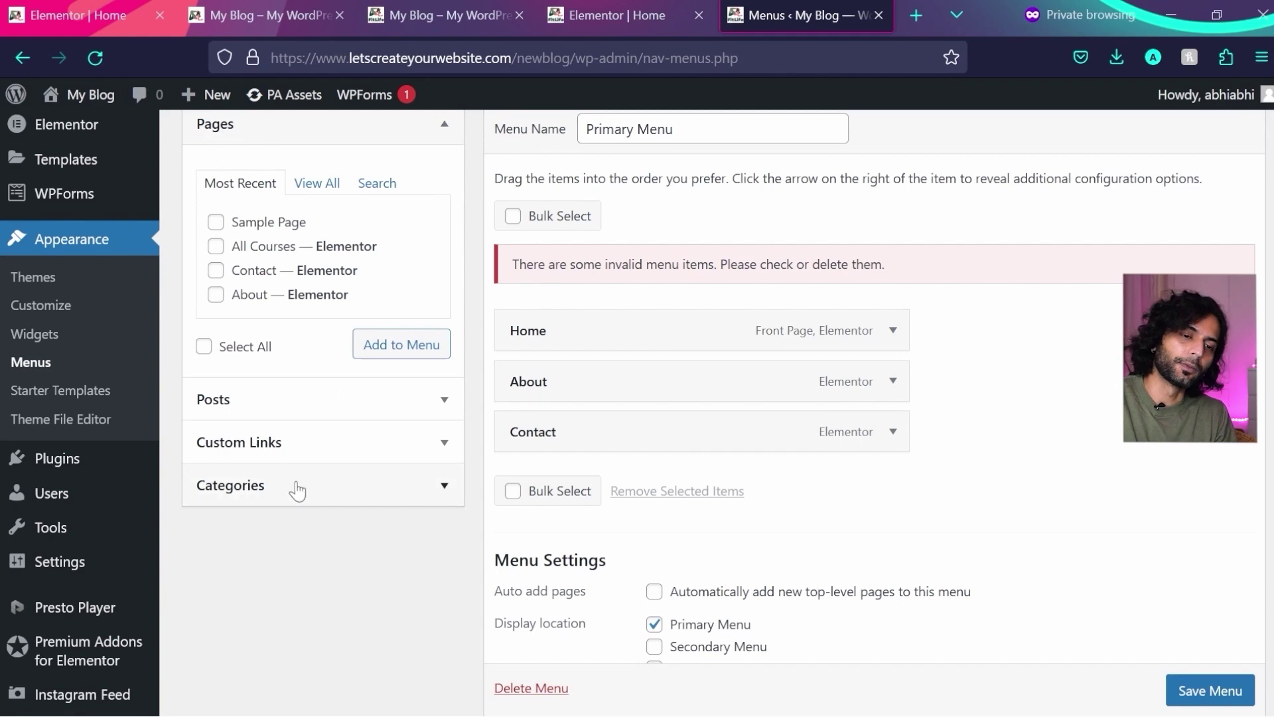
{"action": "mouse_move", "coordinate": [759, 384]}
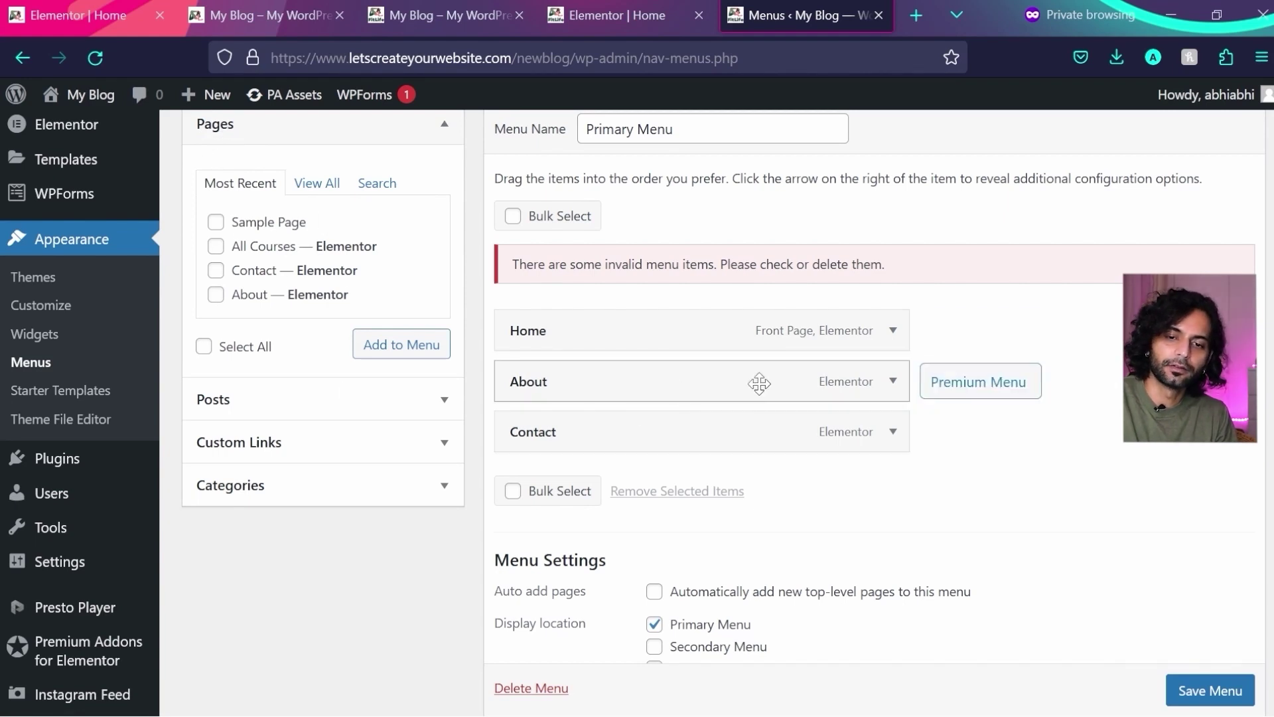
{"action": "left_click", "coordinate": [364, 485]}
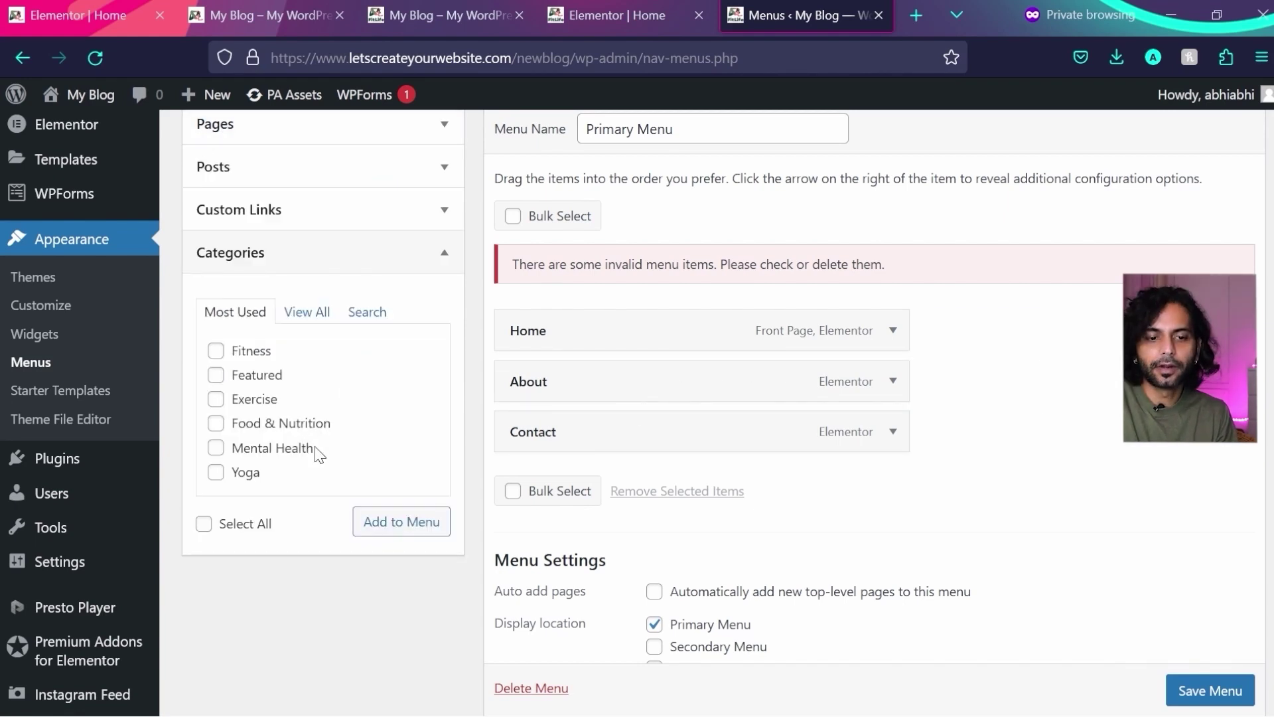
{"action": "left_click", "coordinate": [216, 351]}
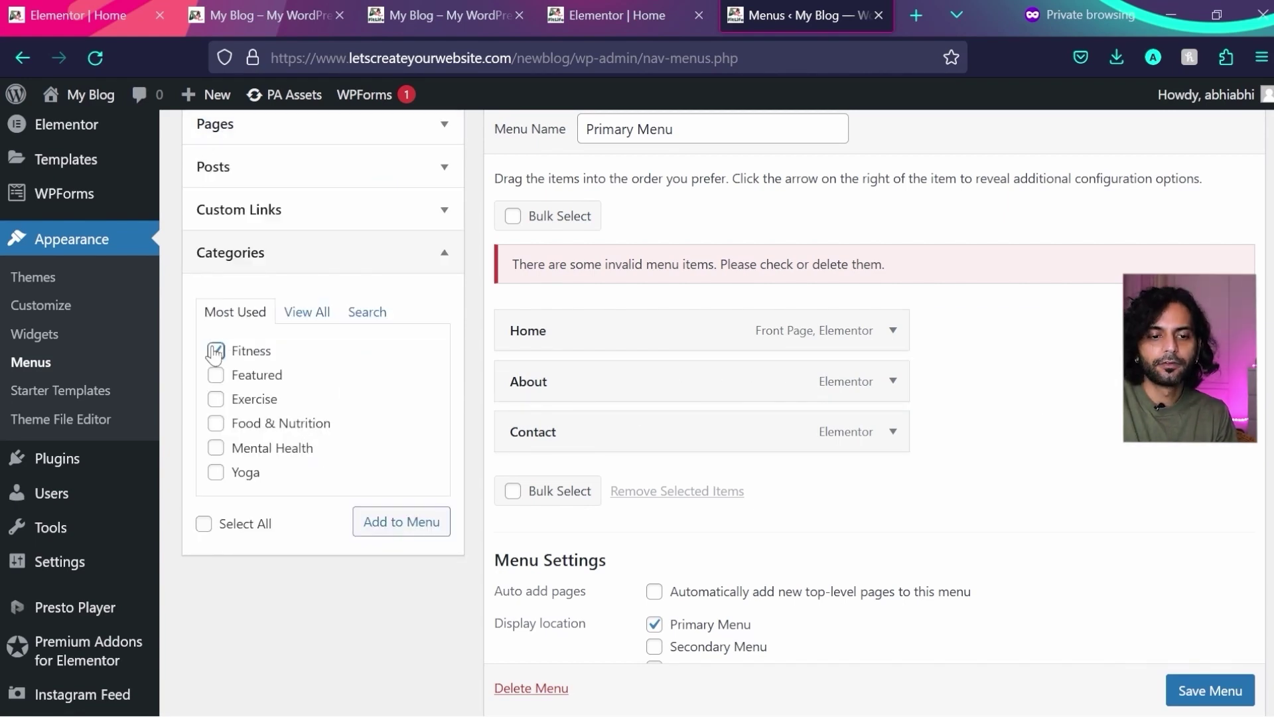
{"action": "left_click", "coordinate": [216, 400]}
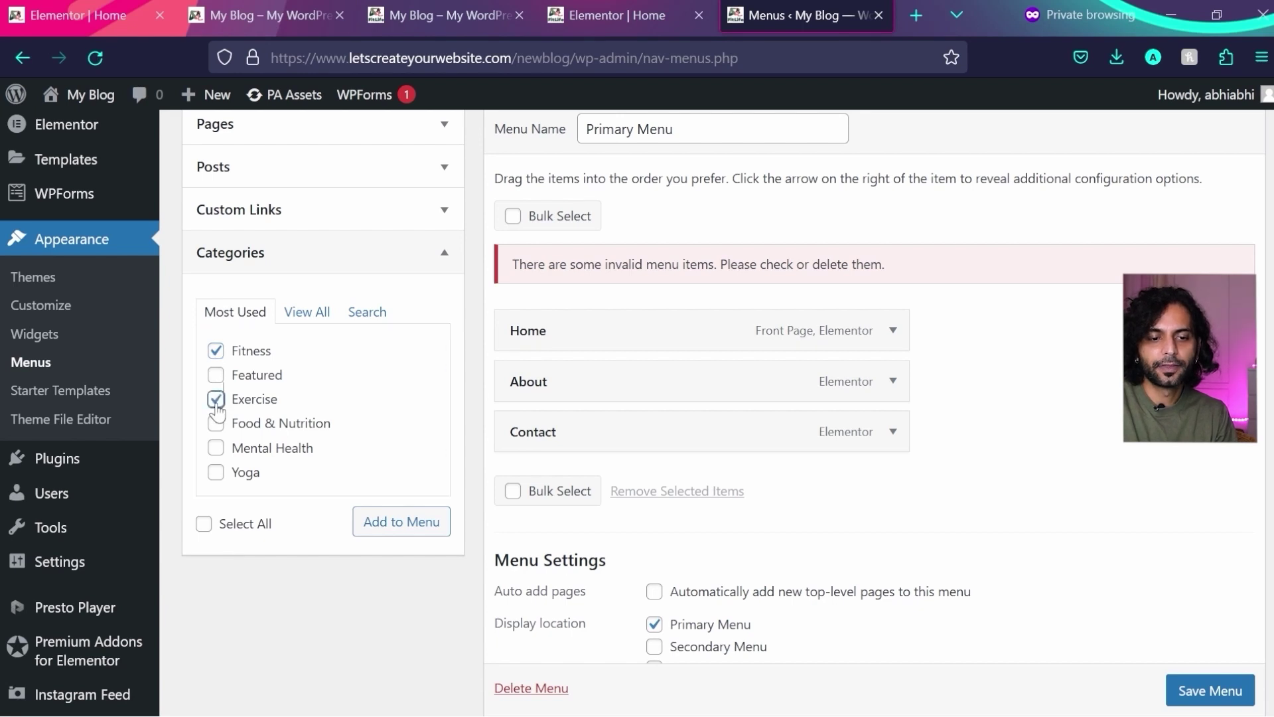
{"action": "left_click", "coordinate": [216, 448]}
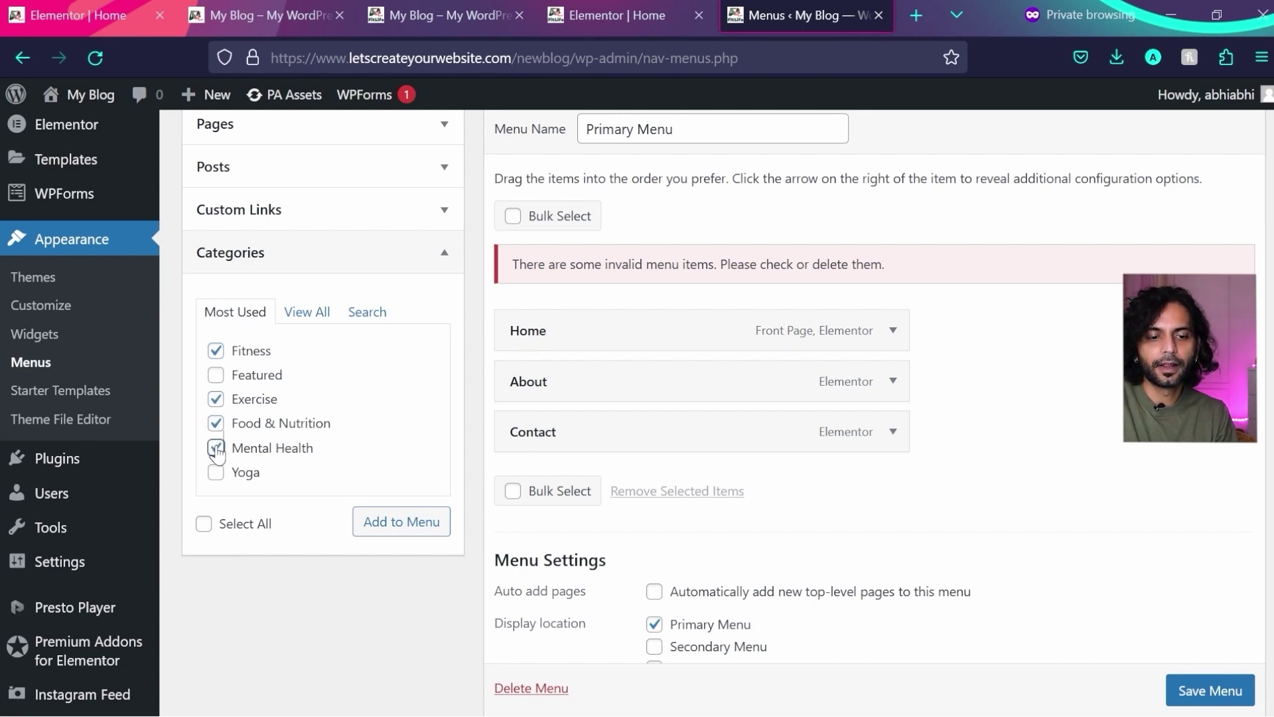
{"action": "left_click", "coordinate": [387, 522]}
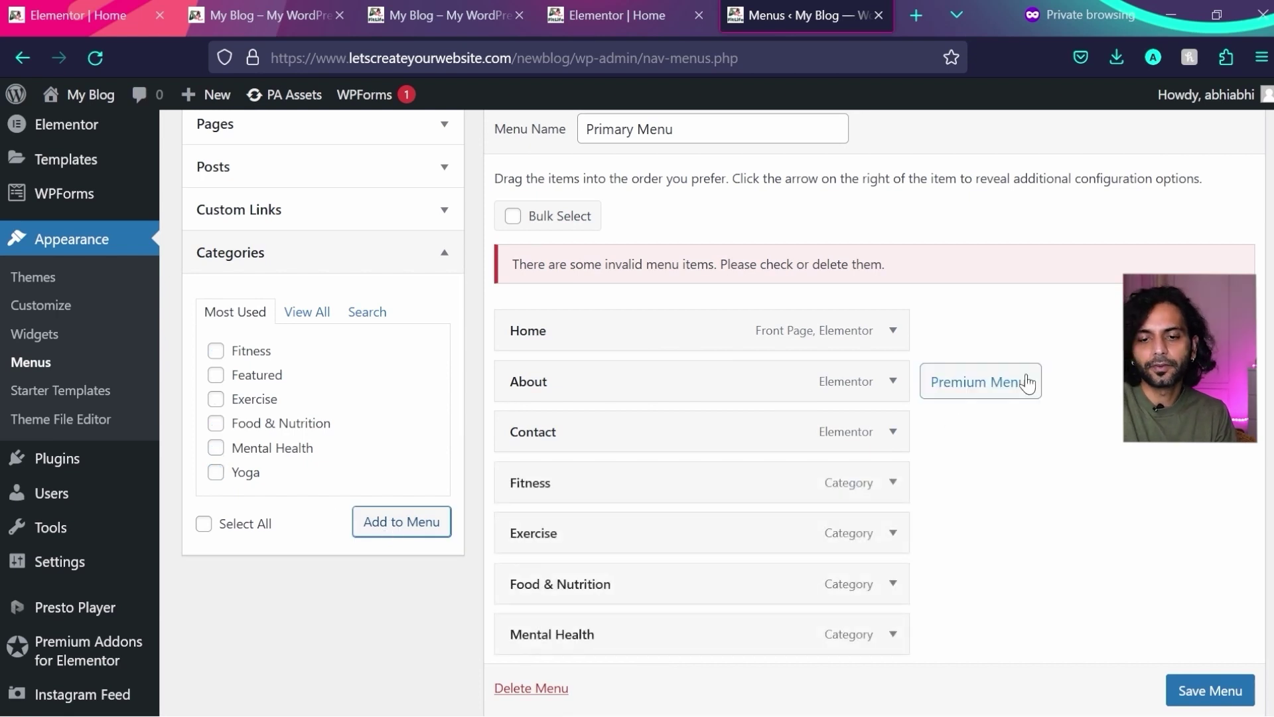
- Move Contact below Yoga, nest About beneath it as a sub item, and save the menu
{"action": "scroll", "coordinate": [995, 405], "scroll_direction": "down", "scroll_amount": 2}
{"action": "mouse_move", "coordinate": [663, 264]}
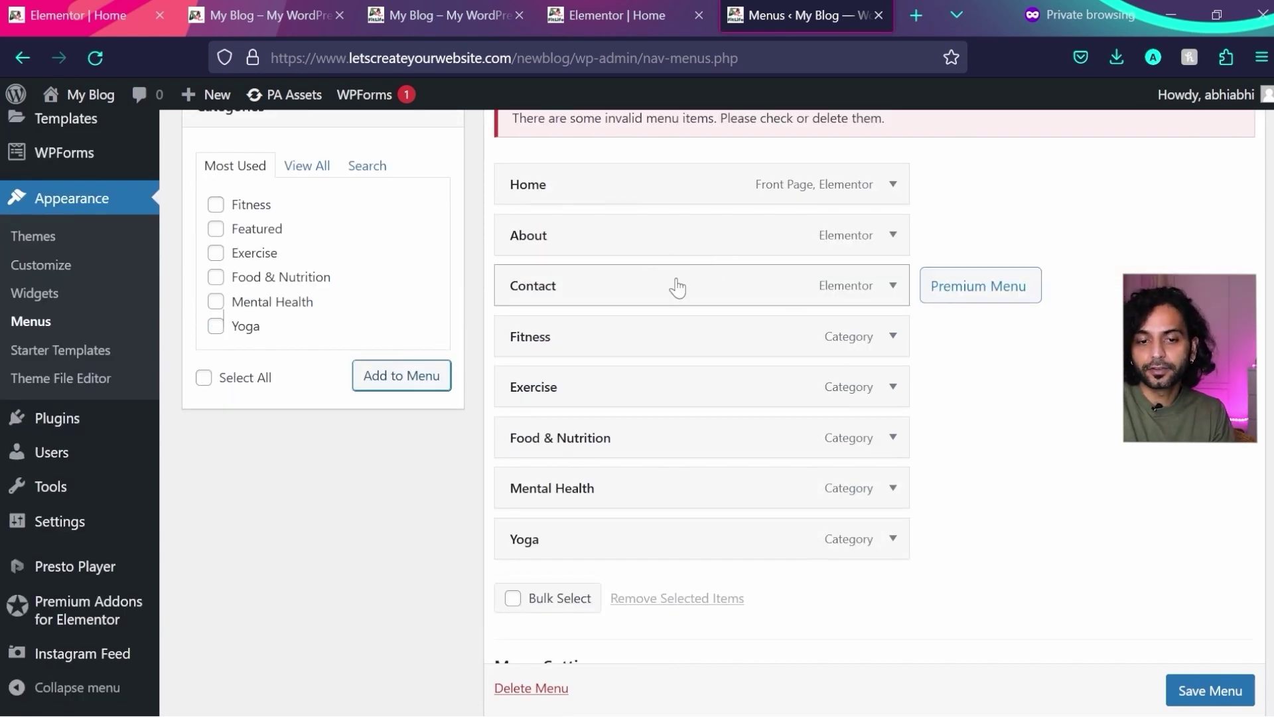
{"action": "left_click_drag", "start_coordinate": [677, 292], "coordinate": [671, 549]}
{"action": "left_click_drag", "start_coordinate": [623, 247], "coordinate": [671, 546]}
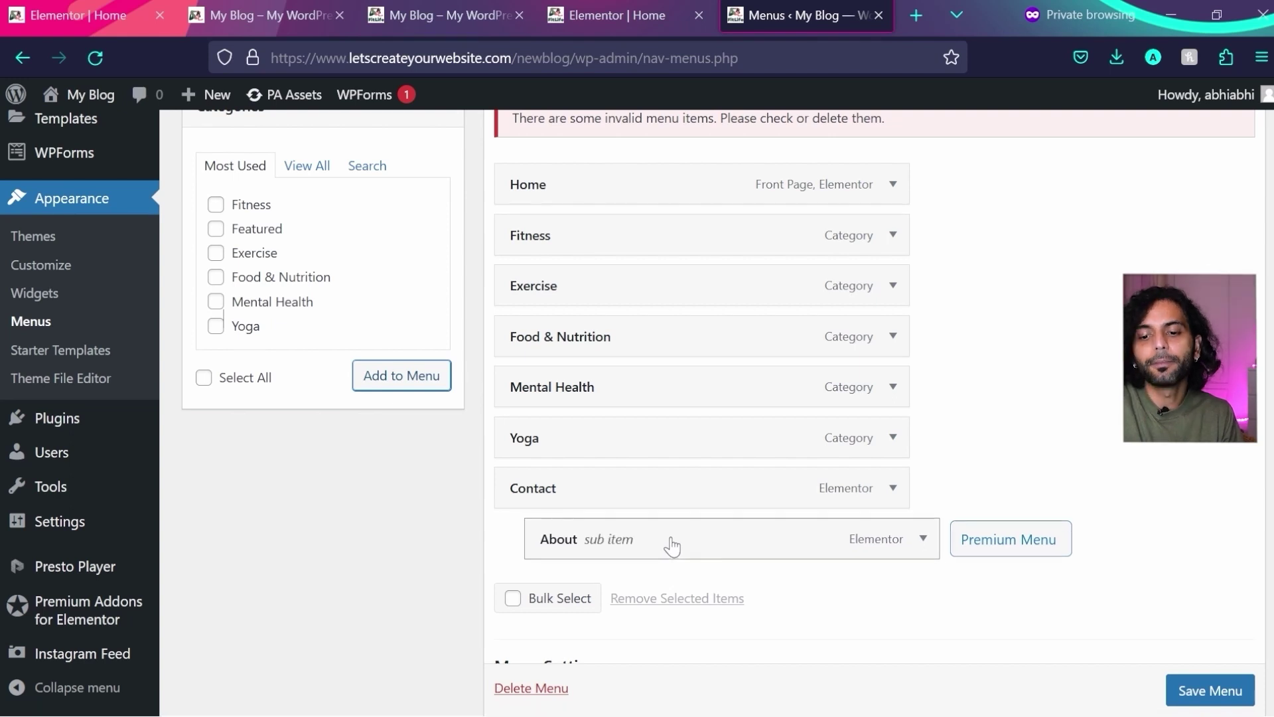
{"action": "scroll", "coordinate": [1205, 697], "scroll_direction": "down", "scroll_amount": 1}
{"action": "left_click", "coordinate": [1203, 697]}
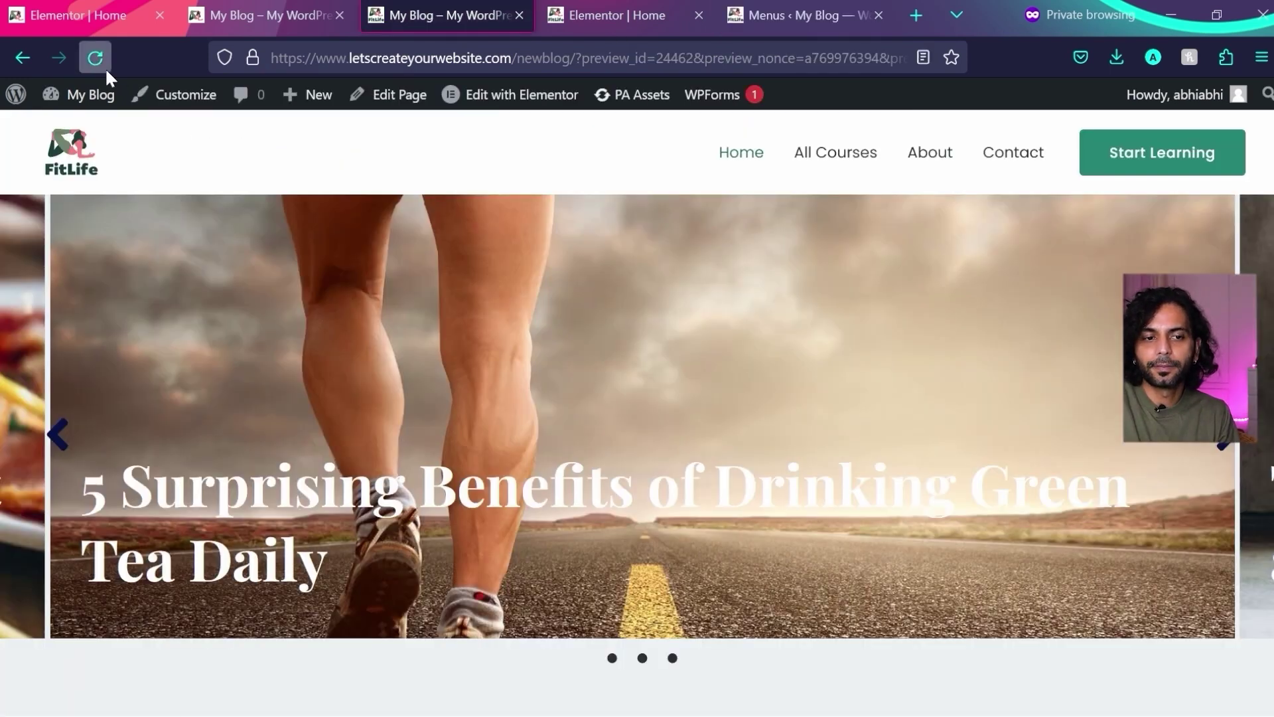
{"action": "left_click", "coordinate": [100, 63]}
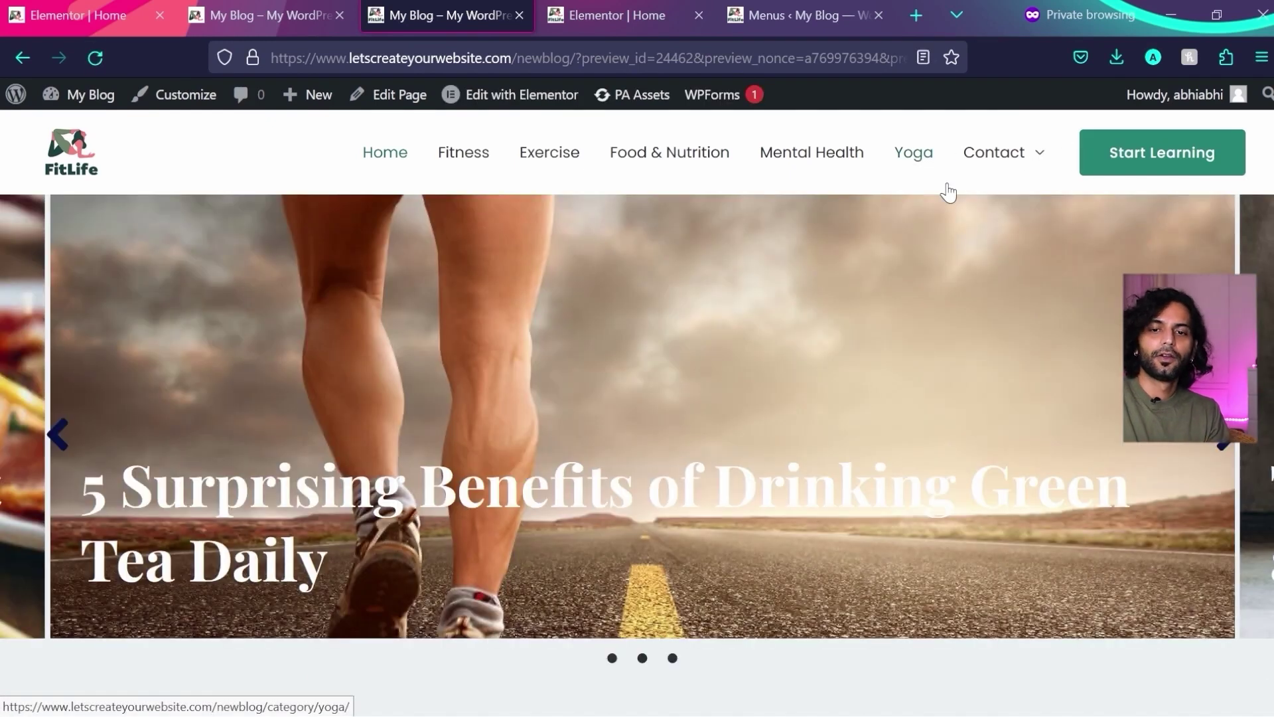
- Compare the old blog with the new homepage preview, then go to Appearance > Customize
{"action": "left_click", "coordinate": [292, 8]}
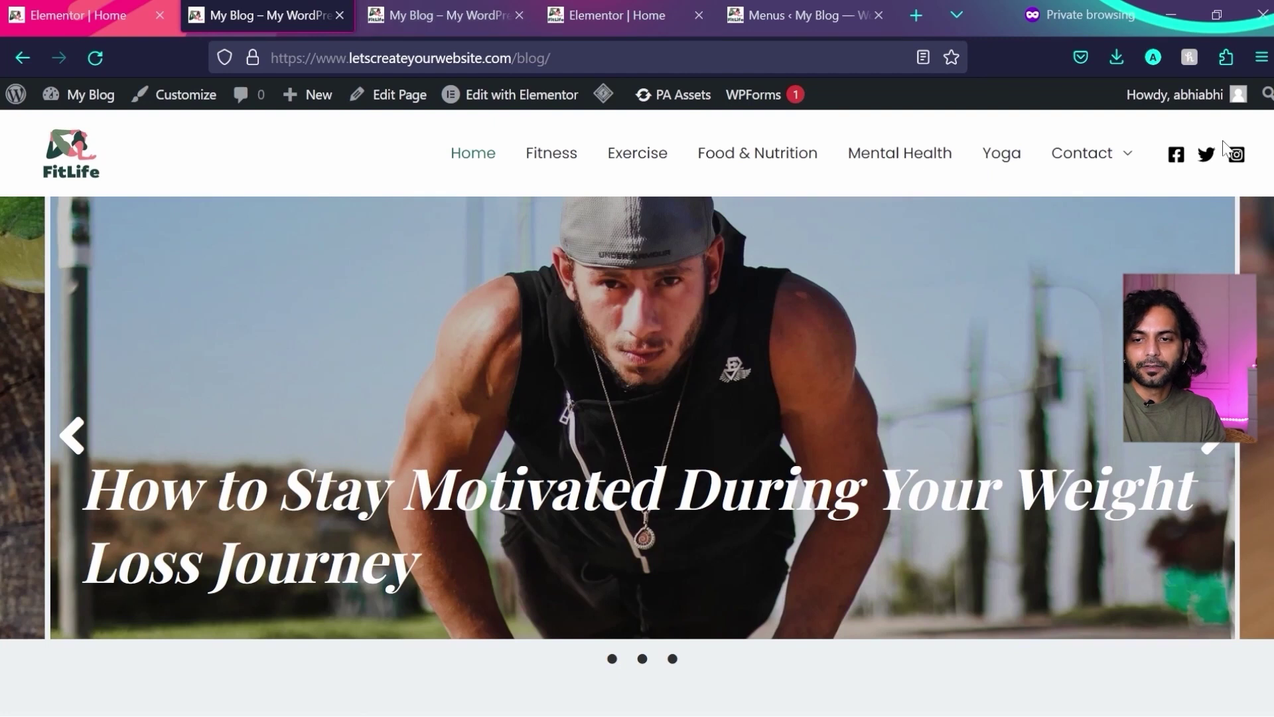
{"action": "key", "text": "ctrl+Tab"}
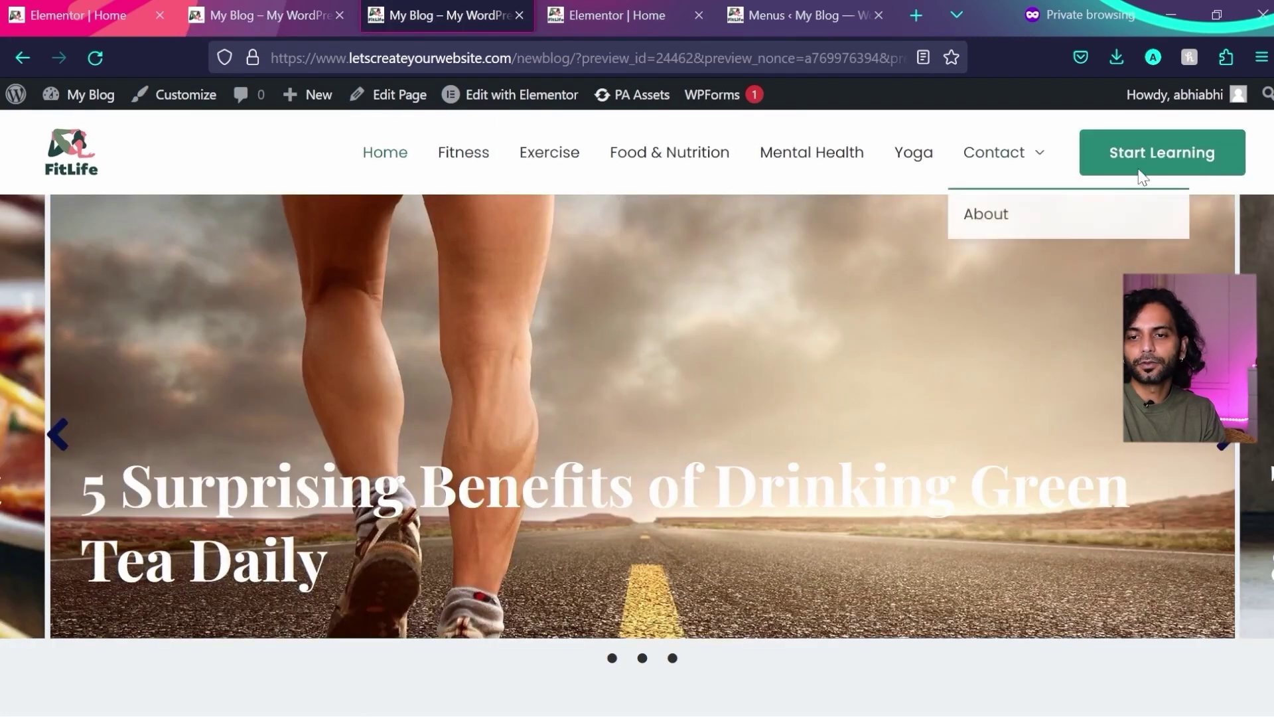
{"action": "left_click", "coordinate": [786, 5]}
{"action": "scroll", "coordinate": [61, 510], "scroll_direction": "down", "scroll_amount": 1}
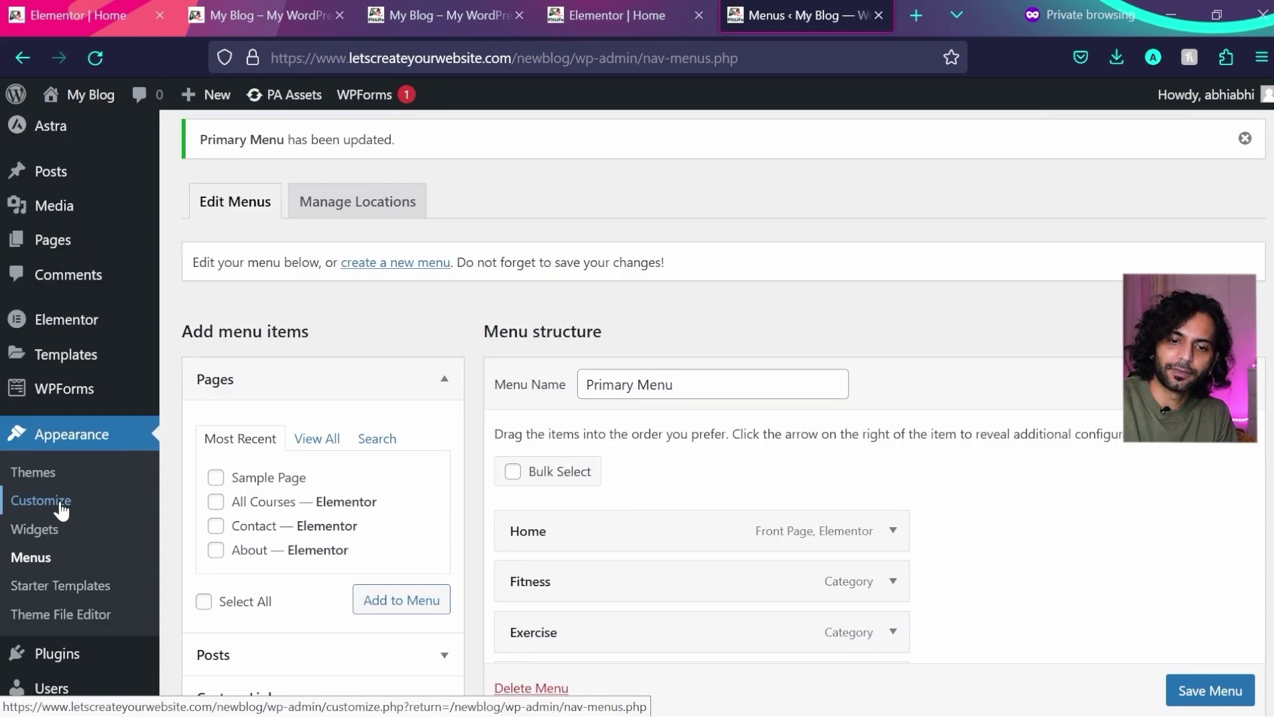
{"action": "left_click", "coordinate": [62, 510]}
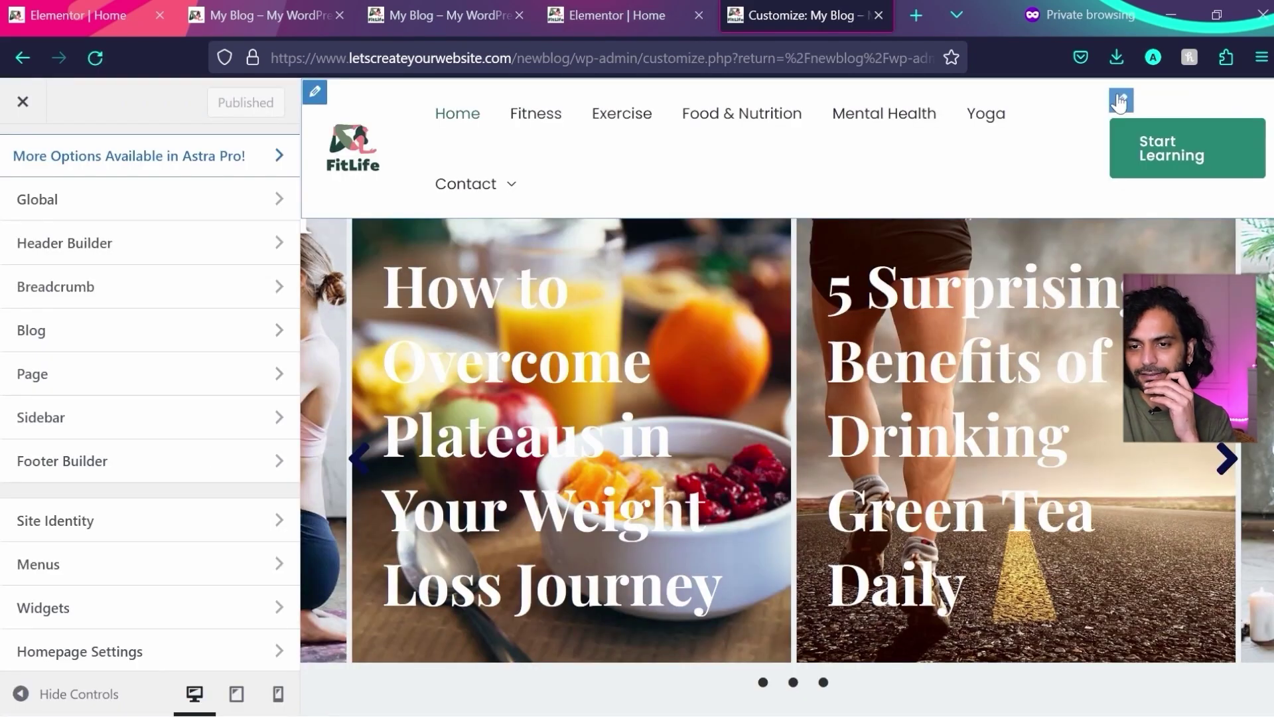
- Remove the Start Learning button from the header and add a Social element beside the Primary Menu
{"action": "left_click", "coordinate": [1120, 101]}
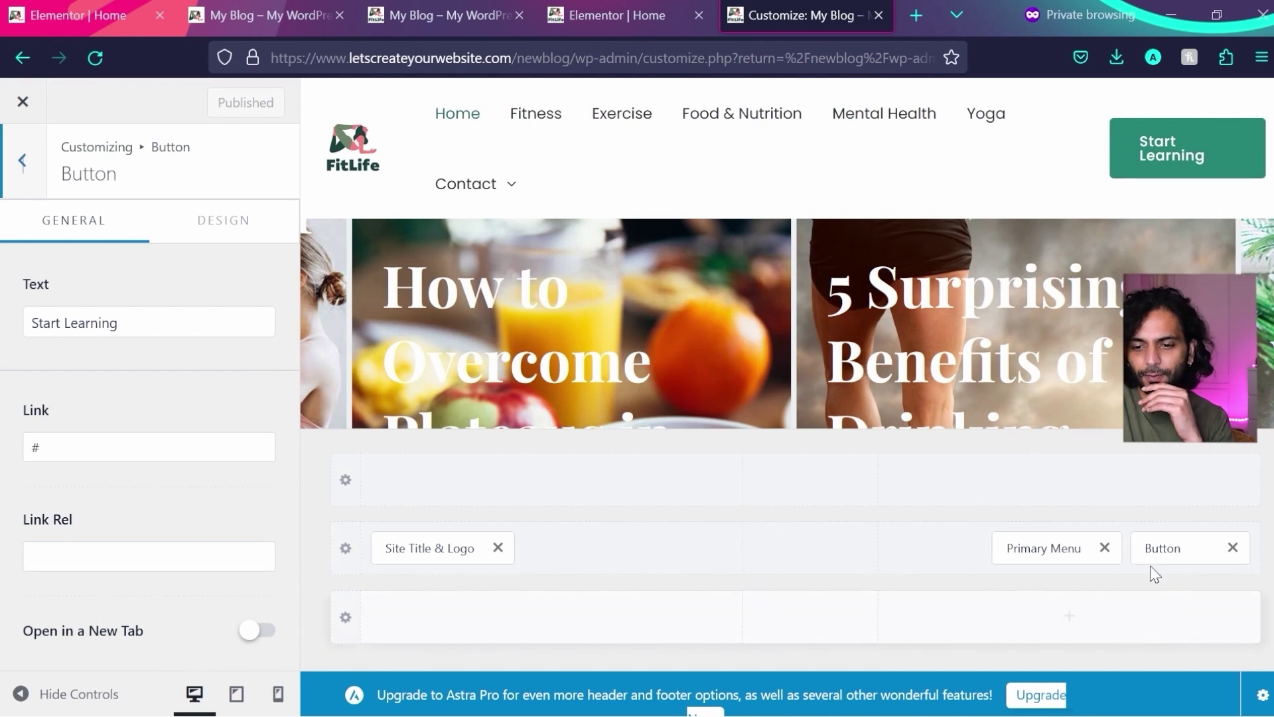
{"action": "left_click", "coordinate": [1232, 547]}
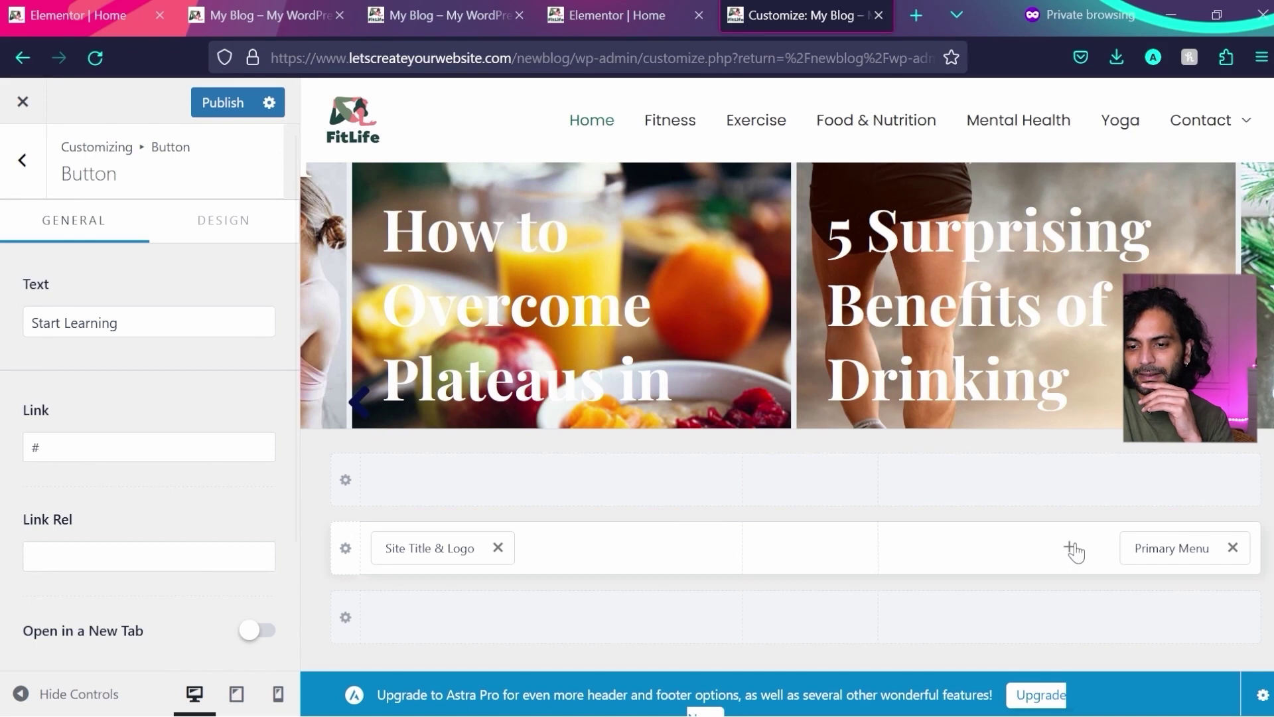
{"action": "left_click", "coordinate": [1071, 548]}
{"action": "left_click", "coordinate": [967, 466]}
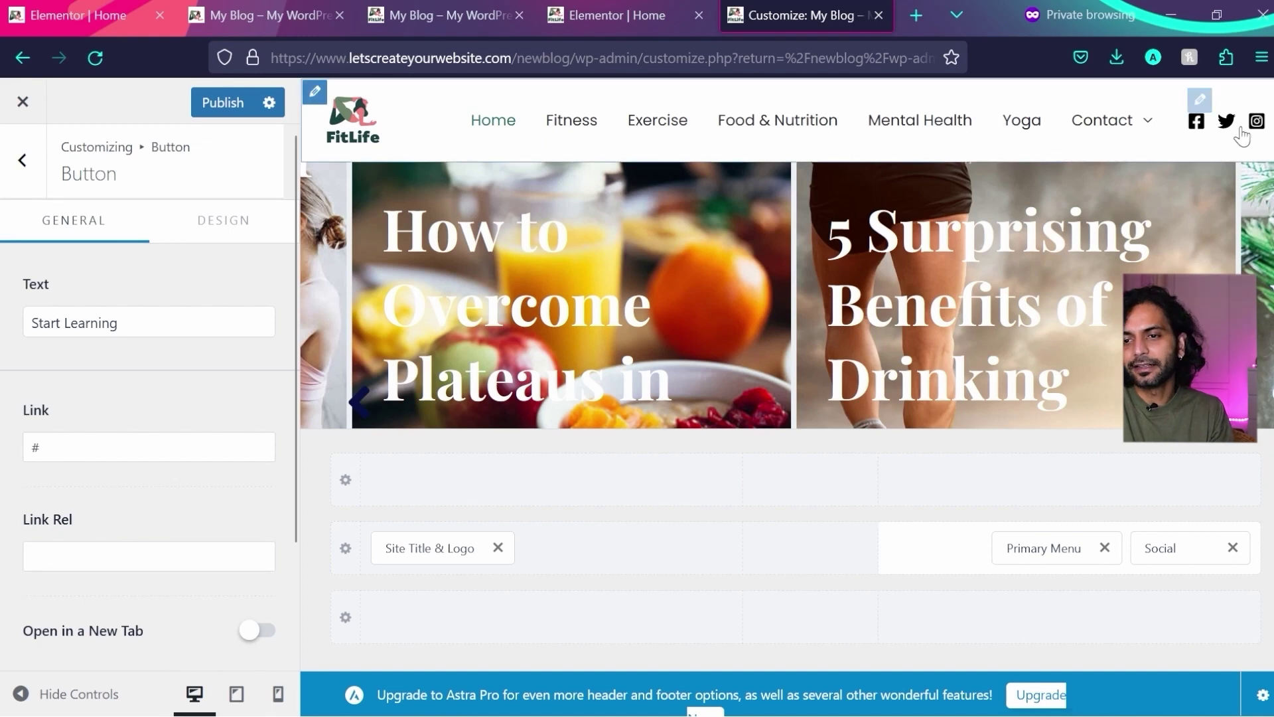
- Fill in the Facebook and Twitter profile links in the Social element and publish the header
{"action": "left_click", "coordinate": [1200, 104]}
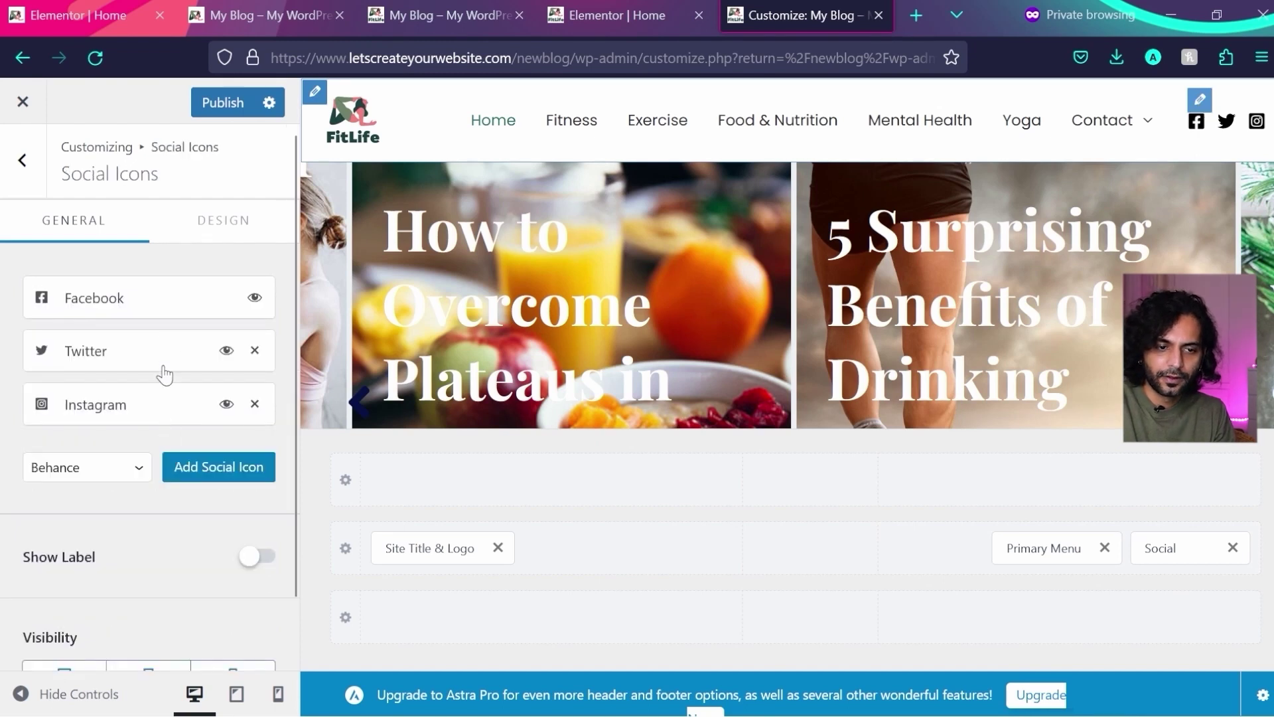
{"action": "left_click", "coordinate": [141, 301]}
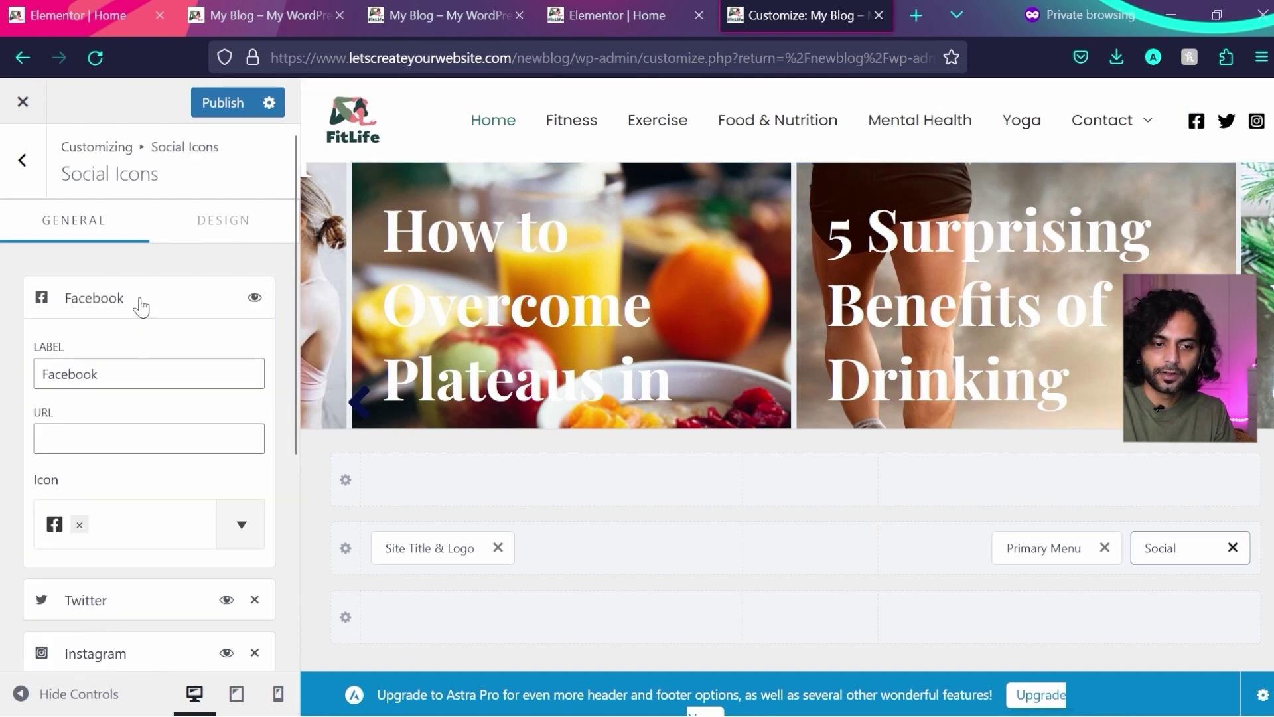
{"action": "left_click", "coordinate": [111, 433]}
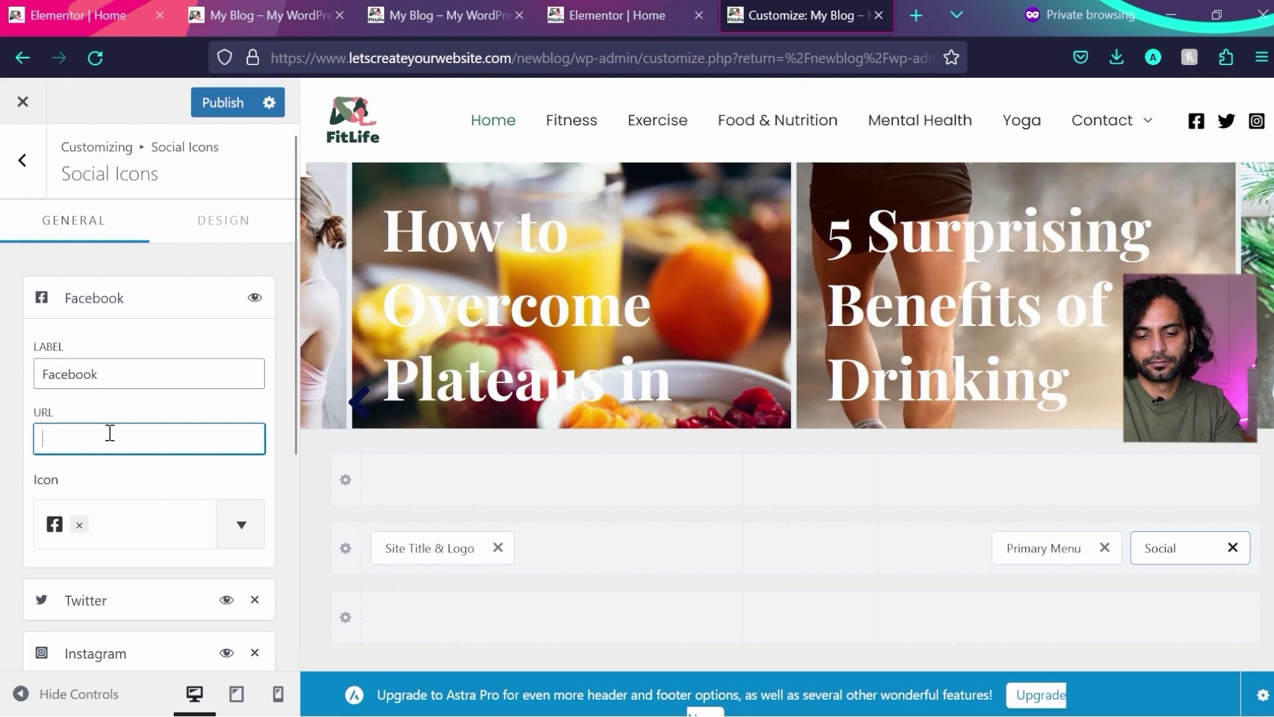
{"action": "scroll", "coordinate": [124, 476], "scroll_direction": "down", "scroll_amount": 1}
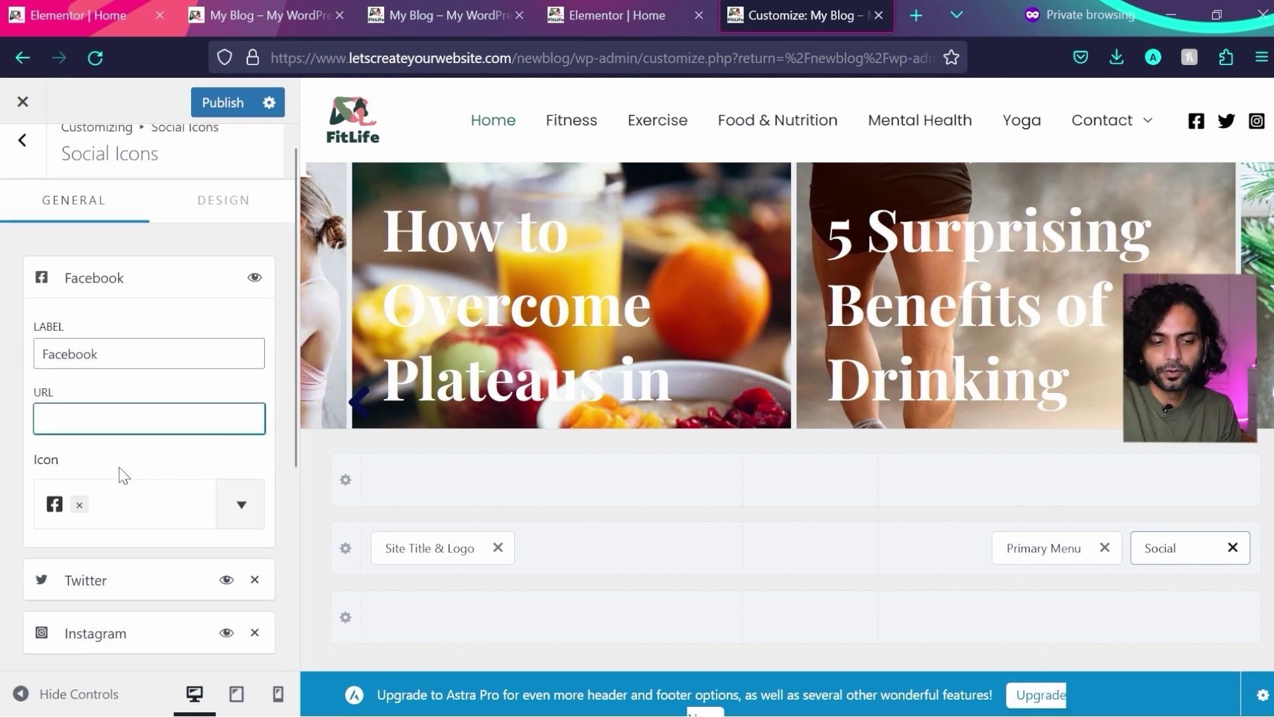
{"action": "left_click", "coordinate": [124, 569]}
{"action": "scroll", "coordinate": [119, 597], "scroll_direction": "down", "scroll_amount": 1}
{"action": "left_click", "coordinate": [118, 654]}
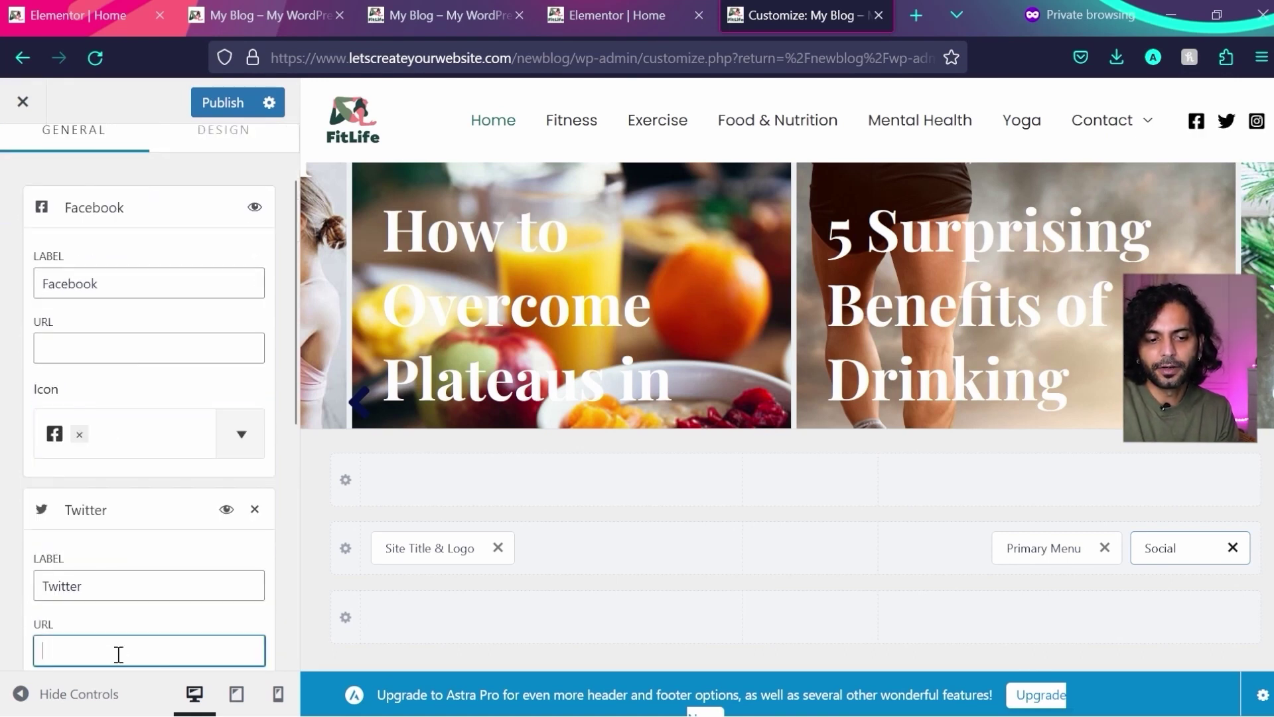
{"action": "left_click", "coordinate": [222, 103]}
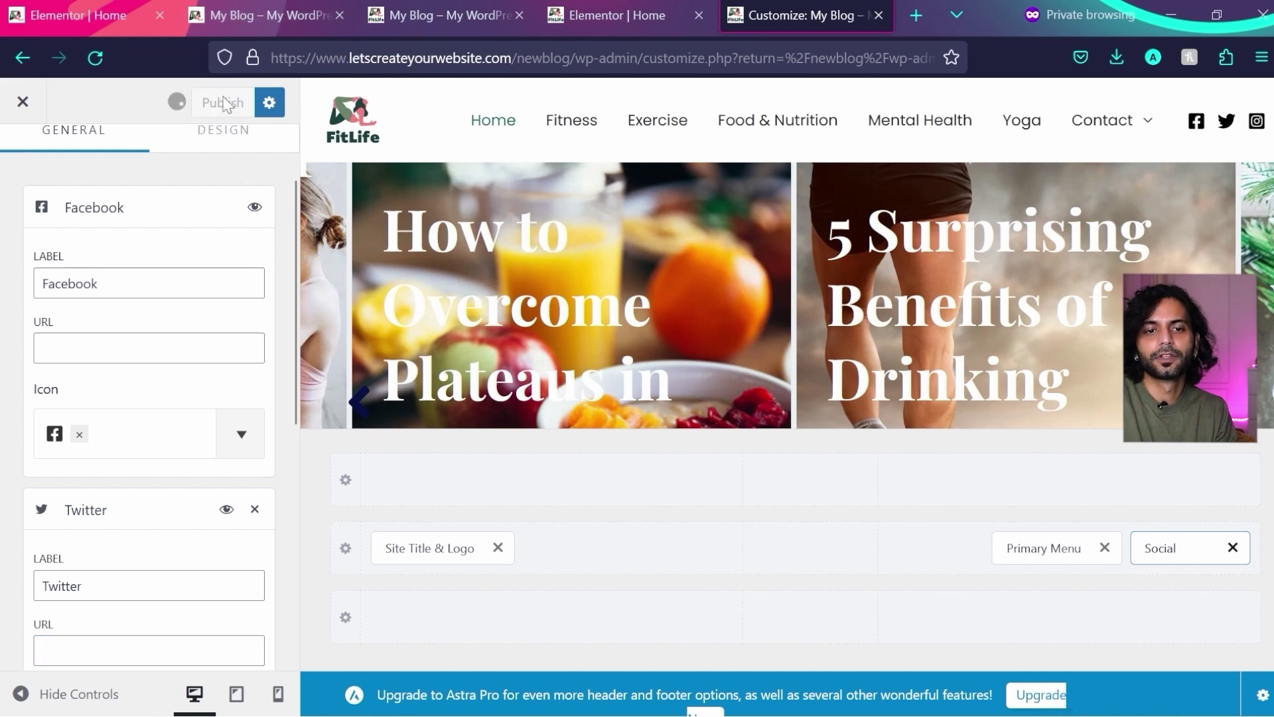
{"action": "left_click", "coordinate": [434, 14]}
- Reload the homepage to show the Facebook, Twitter and Instagram header icons and compare it with the other blog
{"action": "key", "text": "F5"}
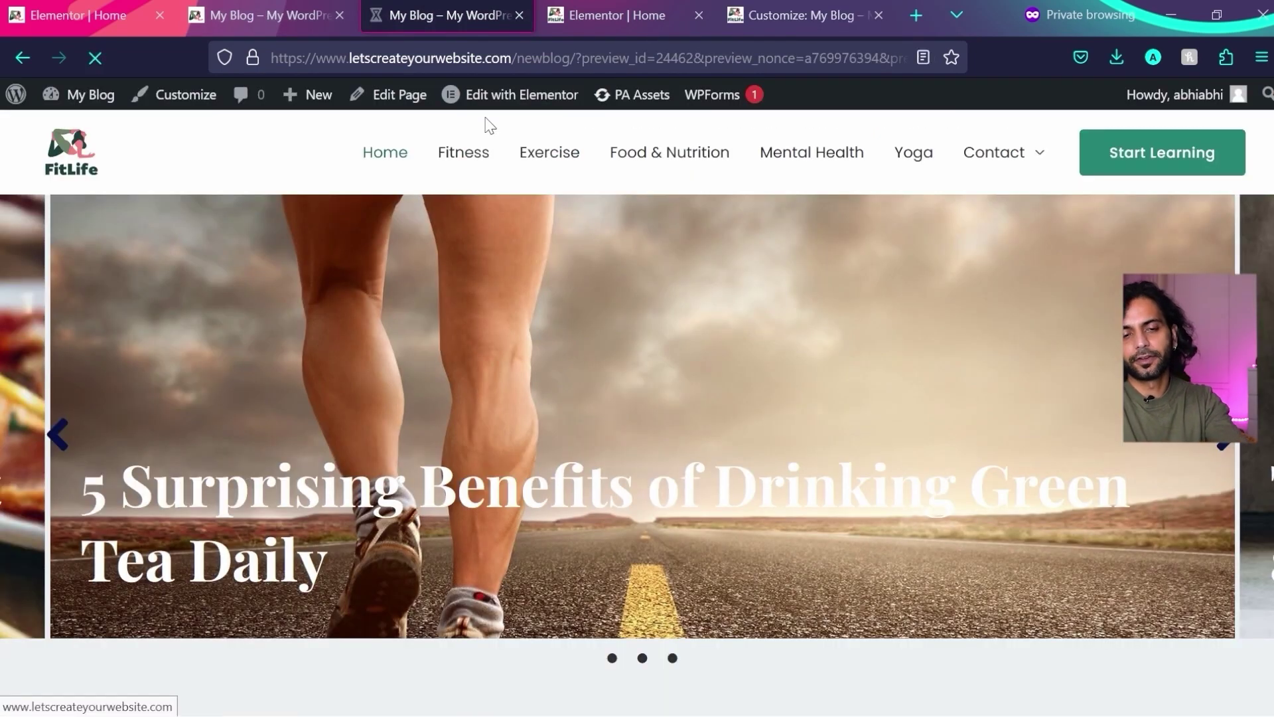
{"action": "scroll", "coordinate": [638, 399], "scroll_direction": "down", "scroll_amount": 20}
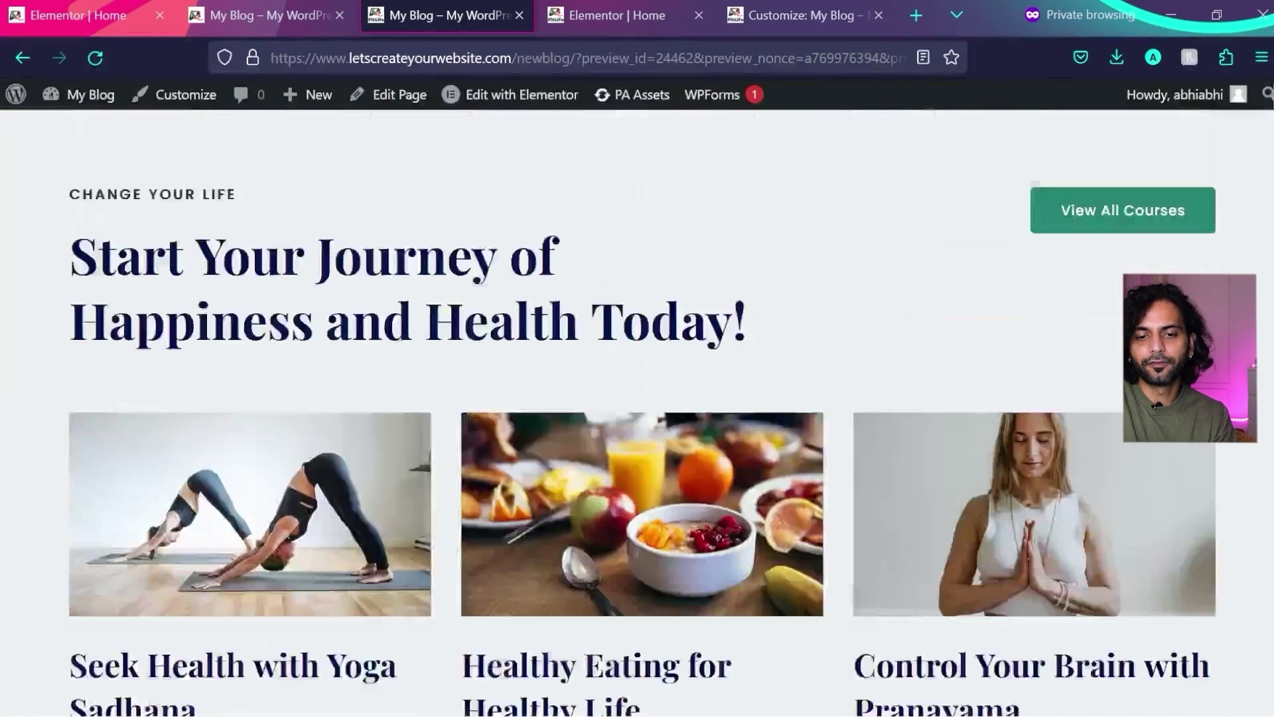
{"action": "scroll", "coordinate": [637, 398], "scroll_direction": "down", "scroll_amount": 5}
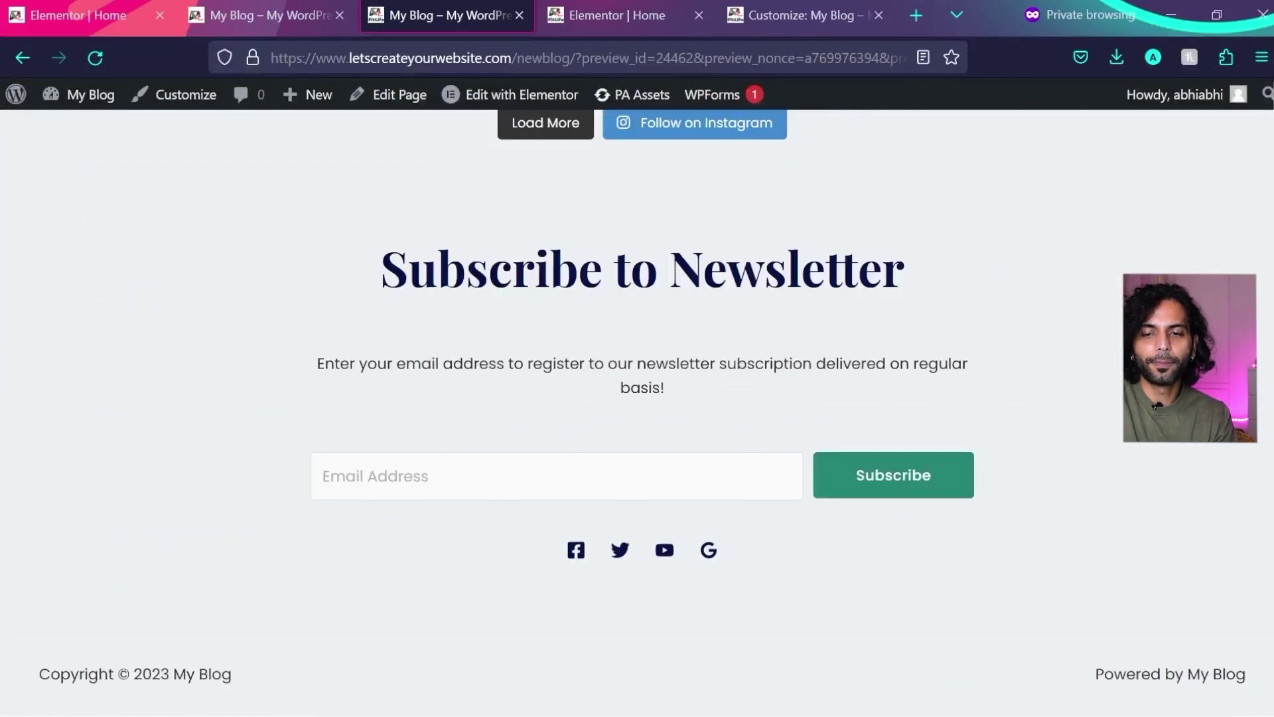
{"action": "left_click", "coordinate": [236, 15]}
{"action": "key", "text": "ctrl+Tab"}
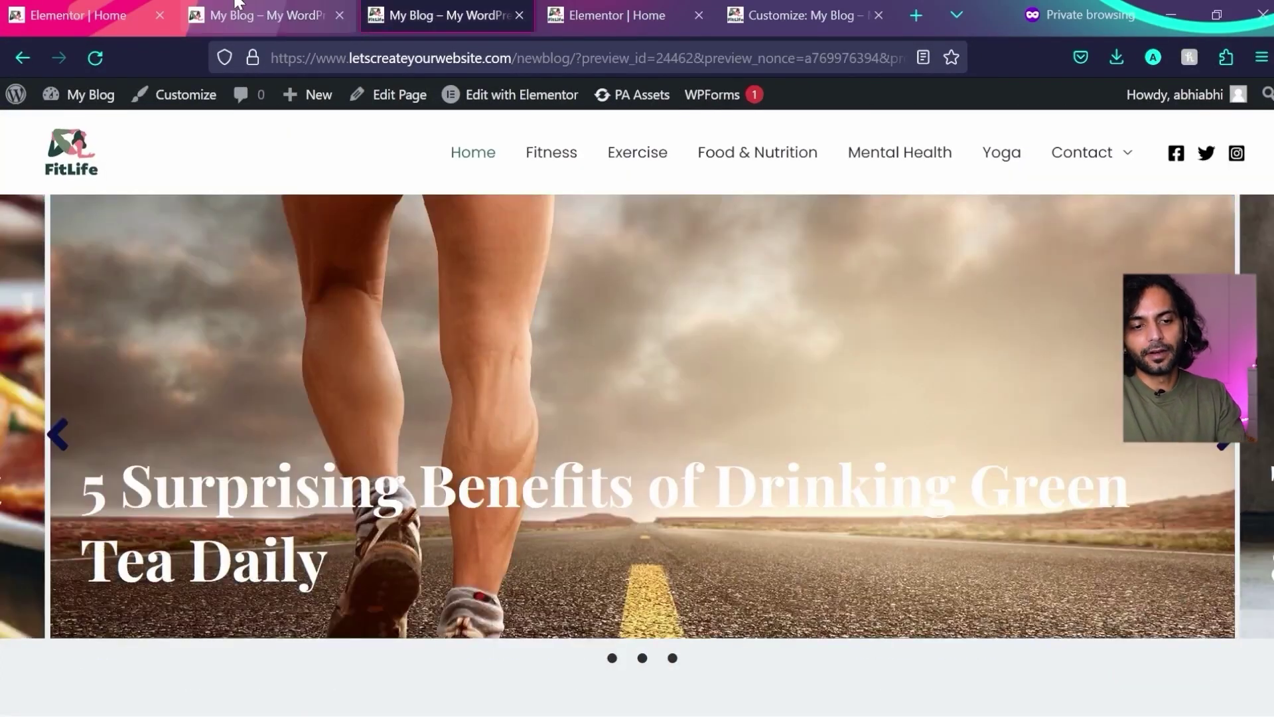
{"action": "left_click", "coordinate": [237, 3]}
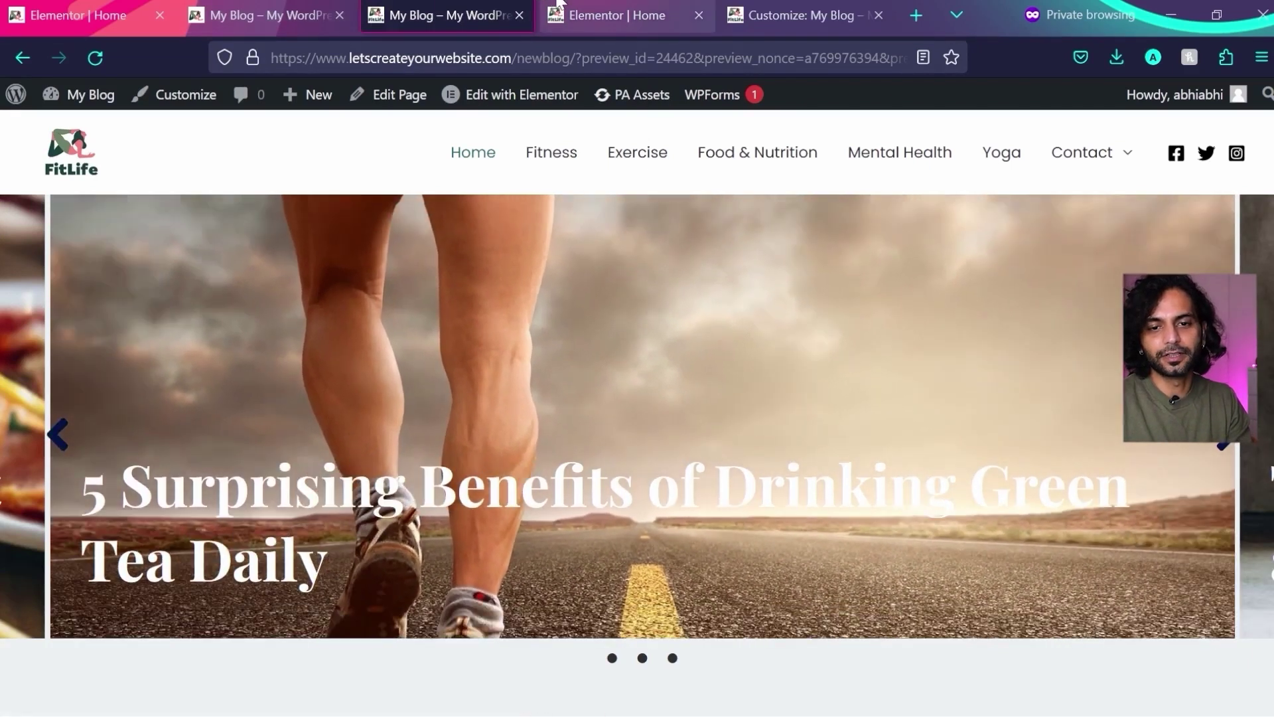
- Select the blog post slider and make its carousel arrows white
{"action": "left_click", "coordinate": [561, 10]}
{"action": "scroll", "coordinate": [643, 333], "scroll_direction": "up", "scroll_amount": 10}
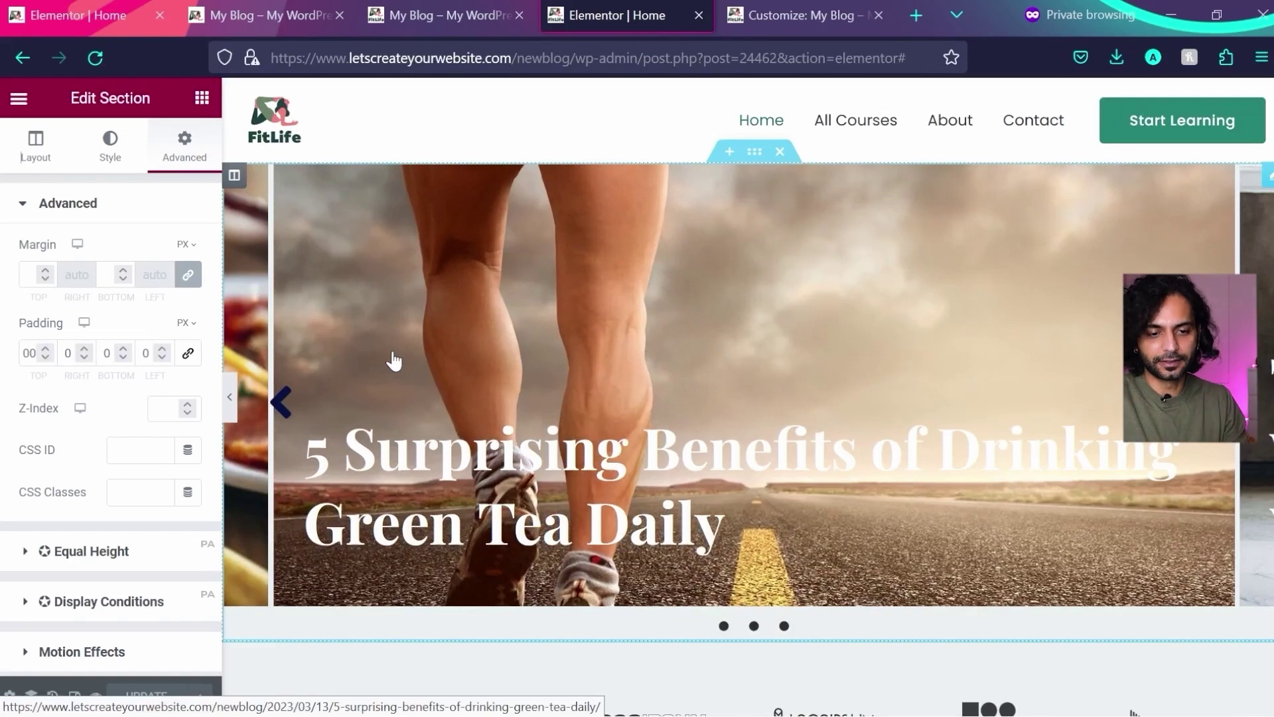
{"action": "left_click", "coordinate": [1268, 176]}
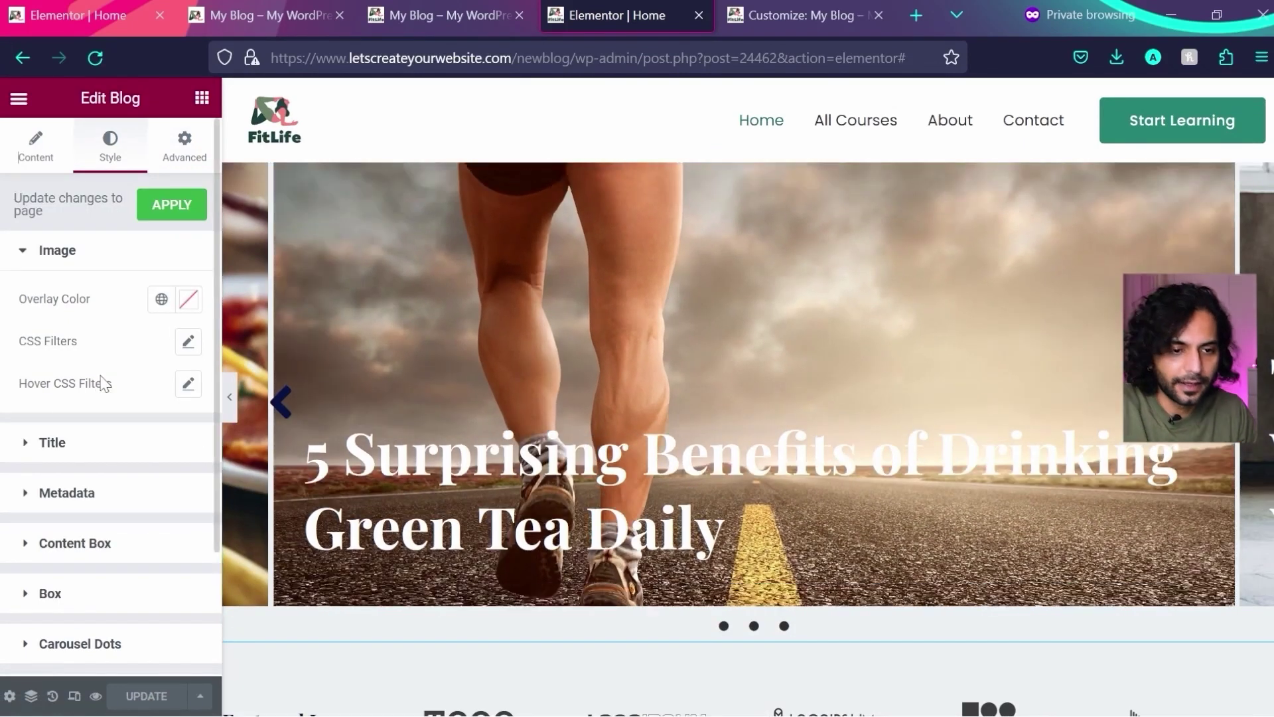
{"action": "scroll", "coordinate": [101, 385], "scroll_direction": "down", "scroll_amount": 1}
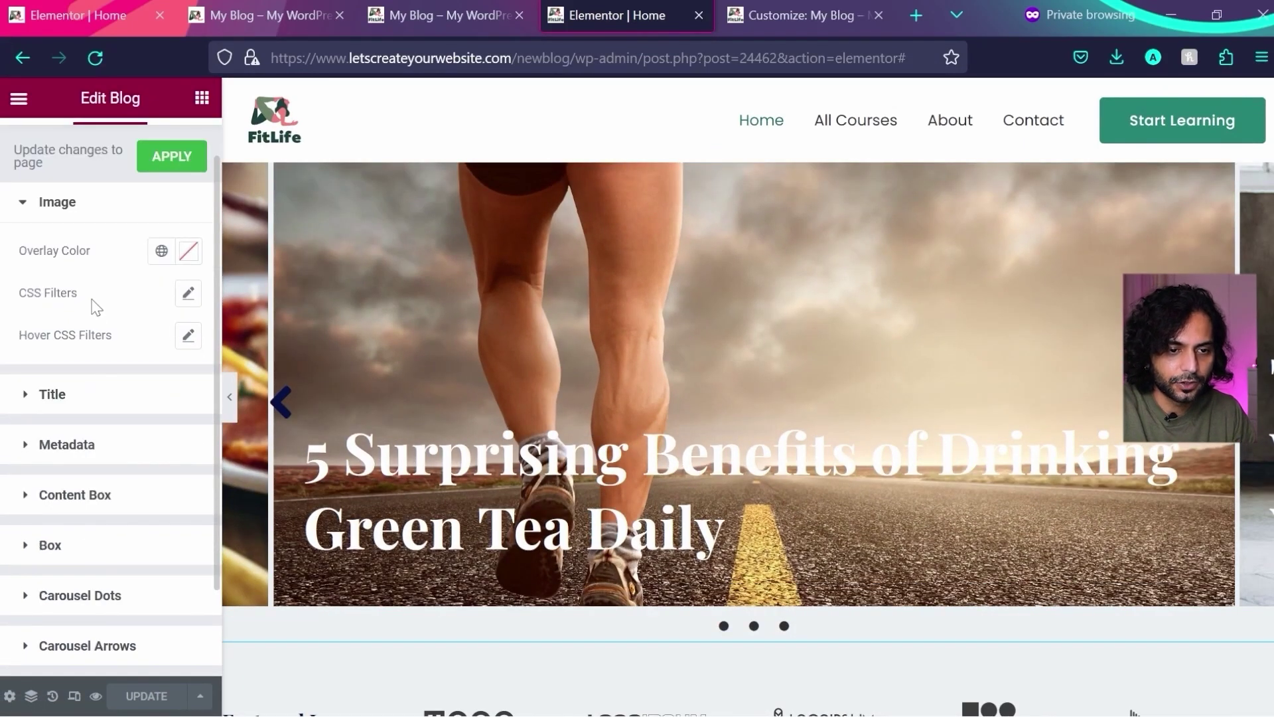
{"action": "scroll", "coordinate": [95, 287], "scroll_direction": "up", "scroll_amount": 1}
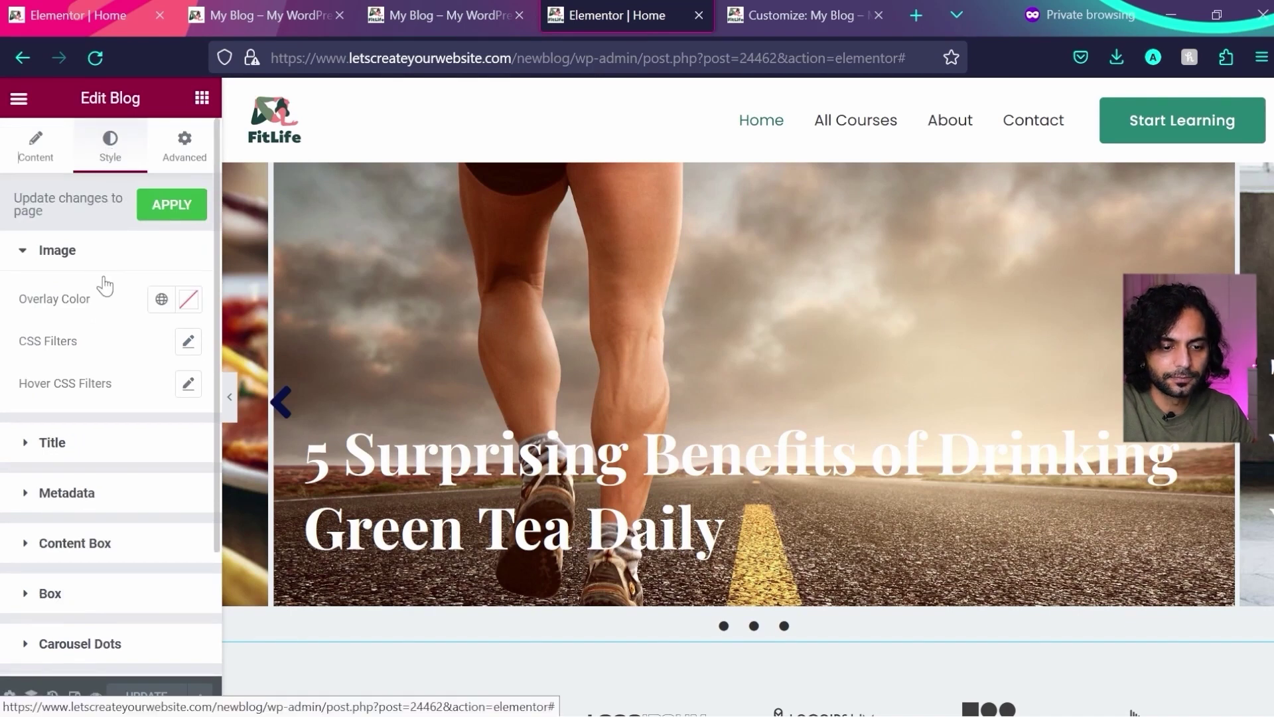
{"action": "scroll", "coordinate": [94, 344], "scroll_direction": "down", "scroll_amount": 2}
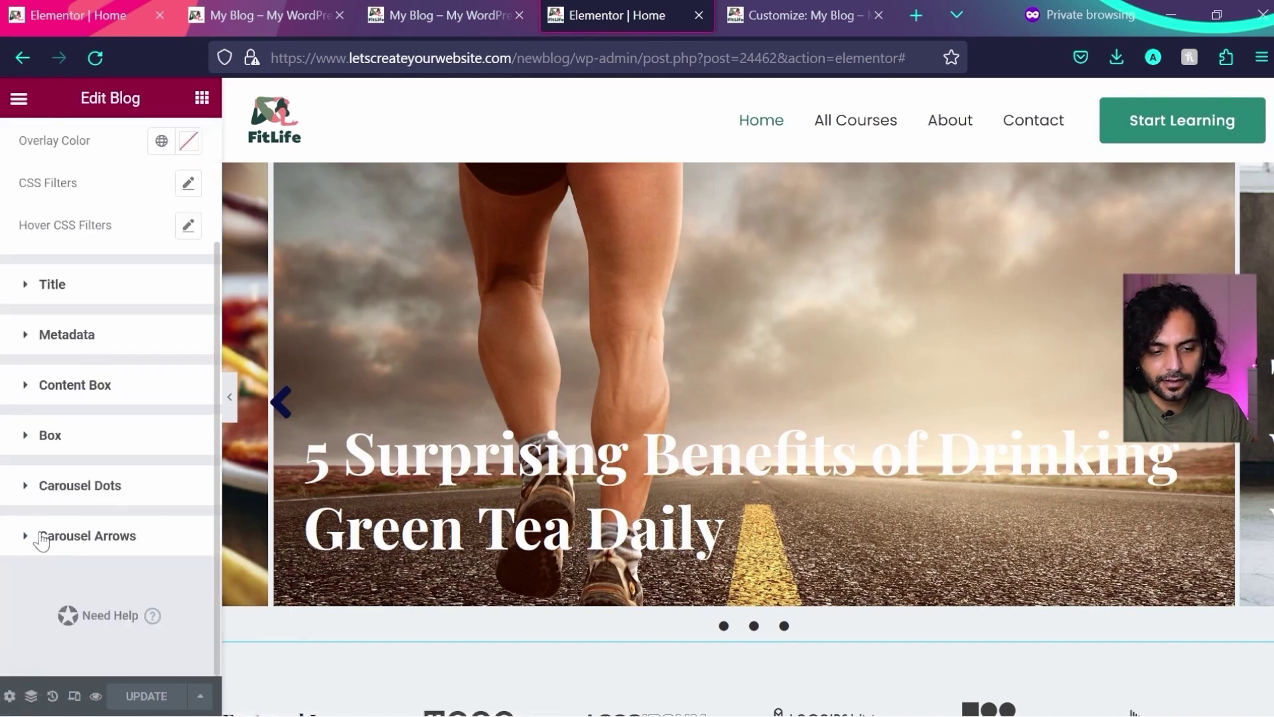
{"action": "left_click", "coordinate": [41, 539]}
{"action": "scroll", "coordinate": [100, 464], "scroll_direction": "down", "scroll_amount": 3}
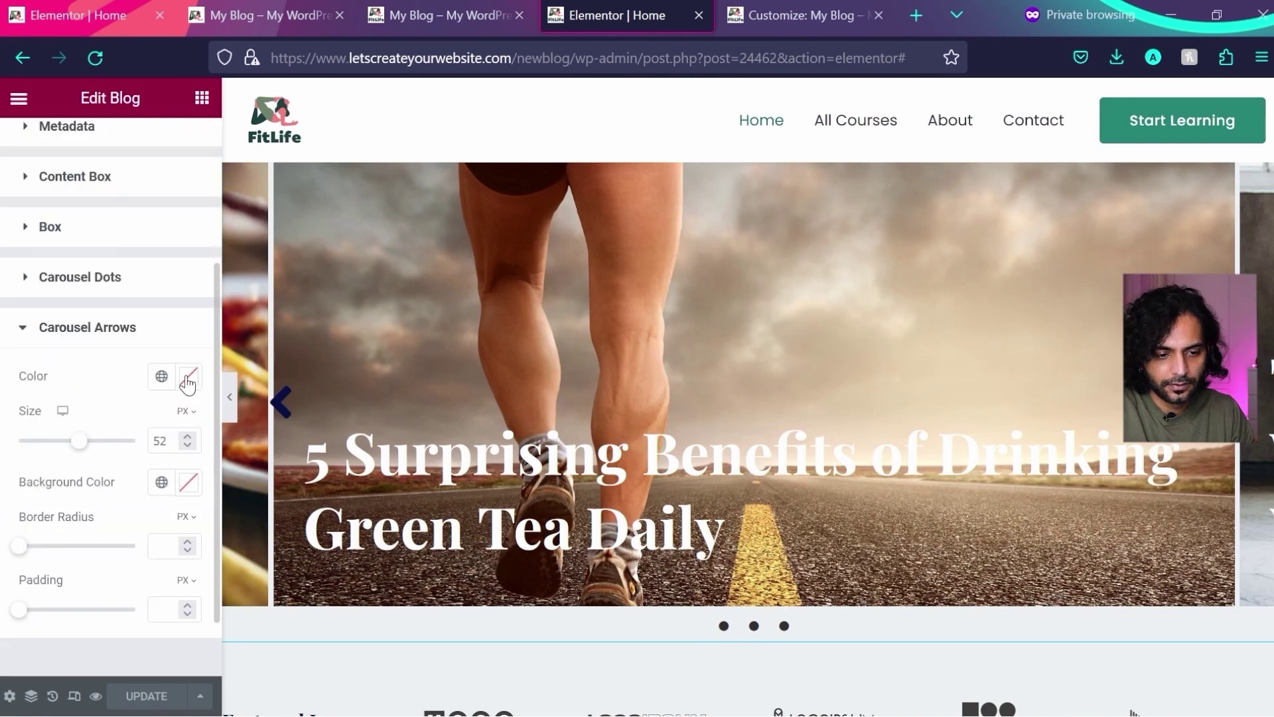
{"action": "left_click", "coordinate": [188, 378]}
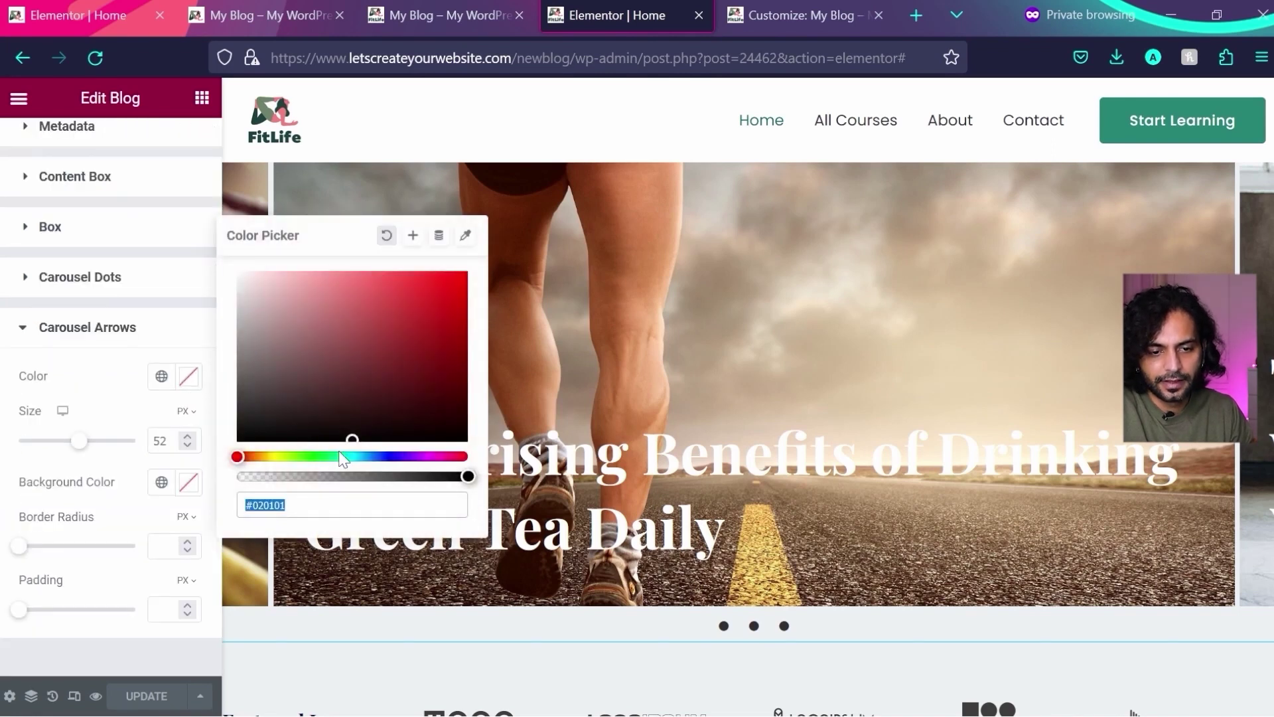
{"action": "left_click_drag", "start_coordinate": [302, 391], "coordinate": [237, 258]}
{"action": "left_click", "coordinate": [146, 697]}
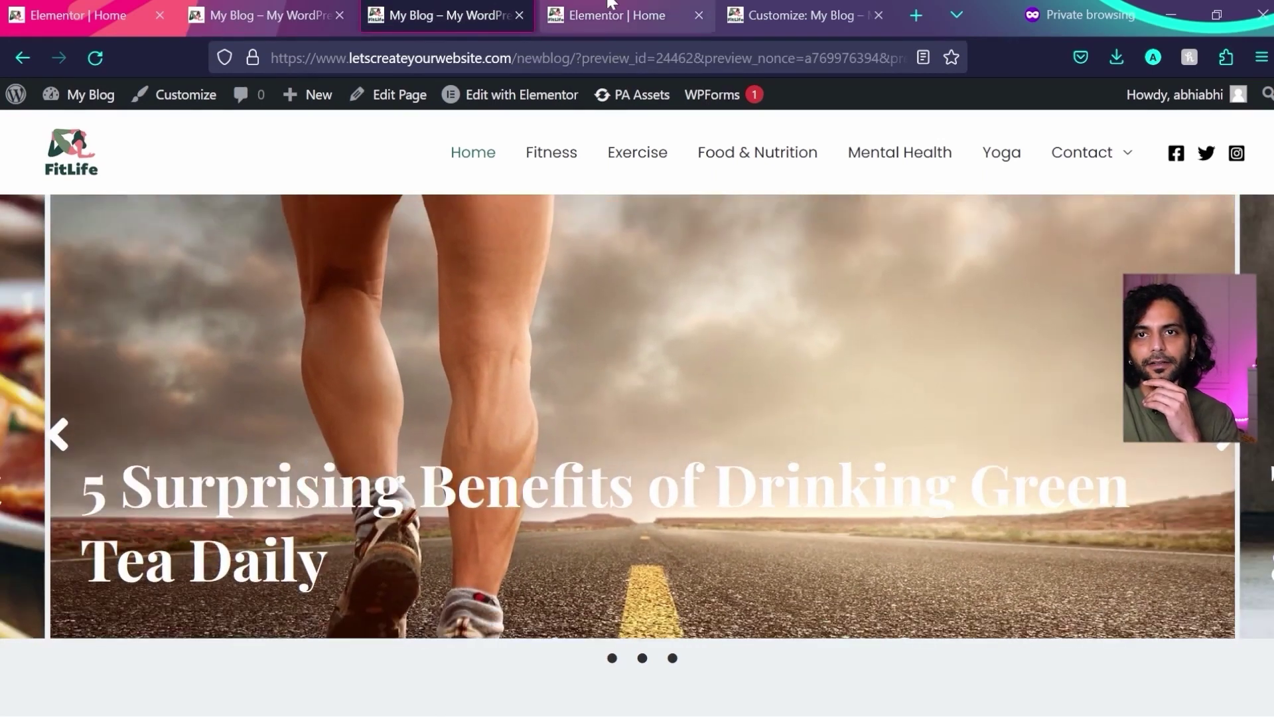
- Set the slider's carousel arrows position to 77 px and update the homepage
{"action": "left_click", "coordinate": [610, 8]}
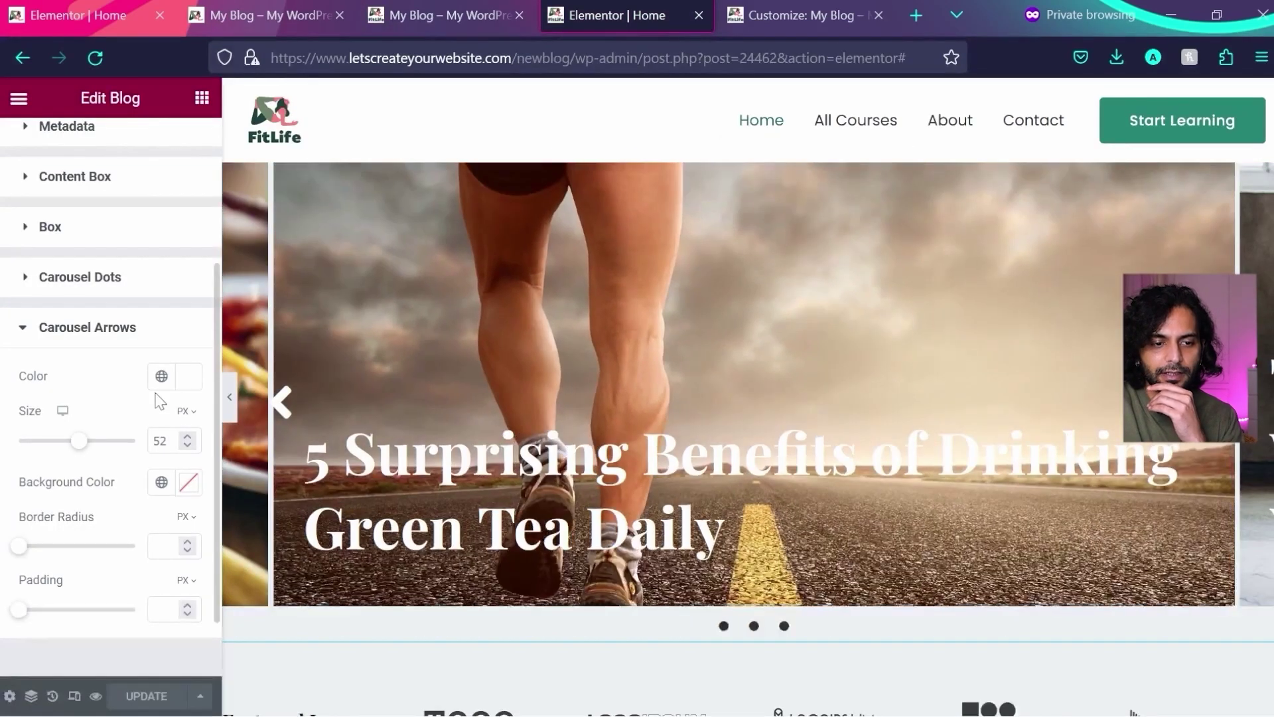
{"action": "scroll", "coordinate": [116, 389], "scroll_direction": "up", "scroll_amount": 4}
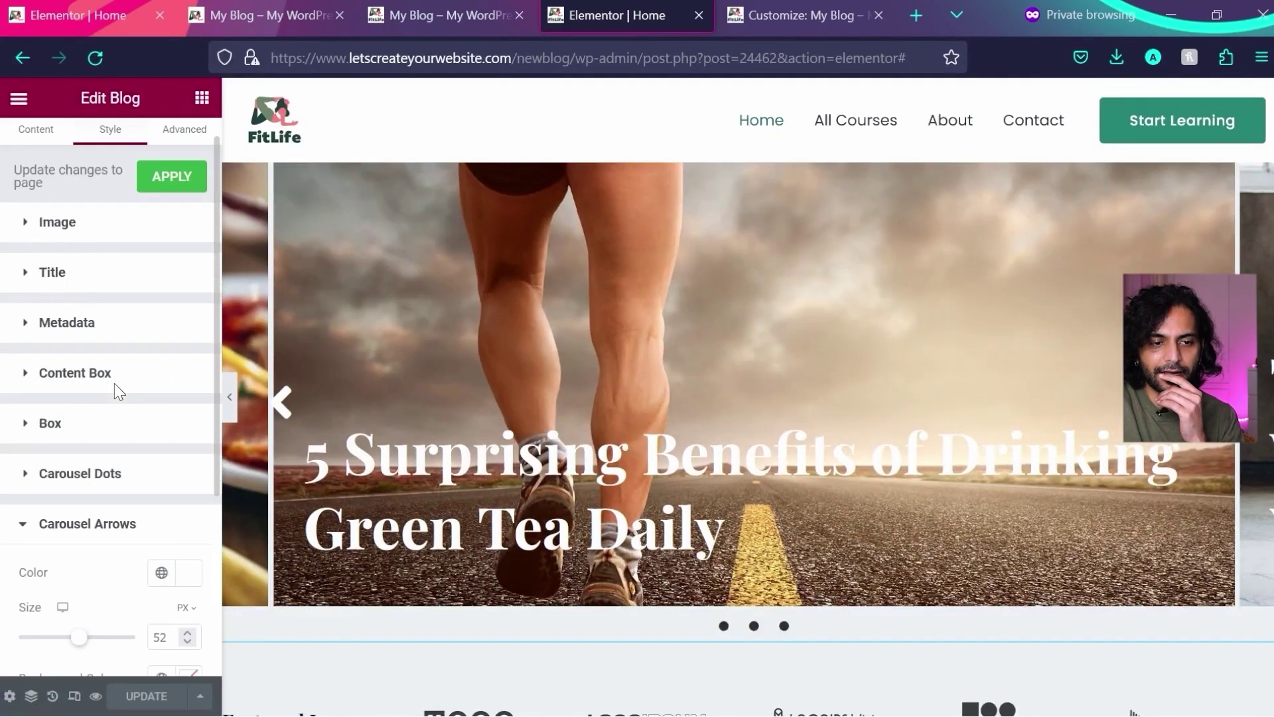
{"action": "left_click", "coordinate": [39, 146]}
{"action": "scroll", "coordinate": [85, 347], "scroll_direction": "down", "scroll_amount": 2}
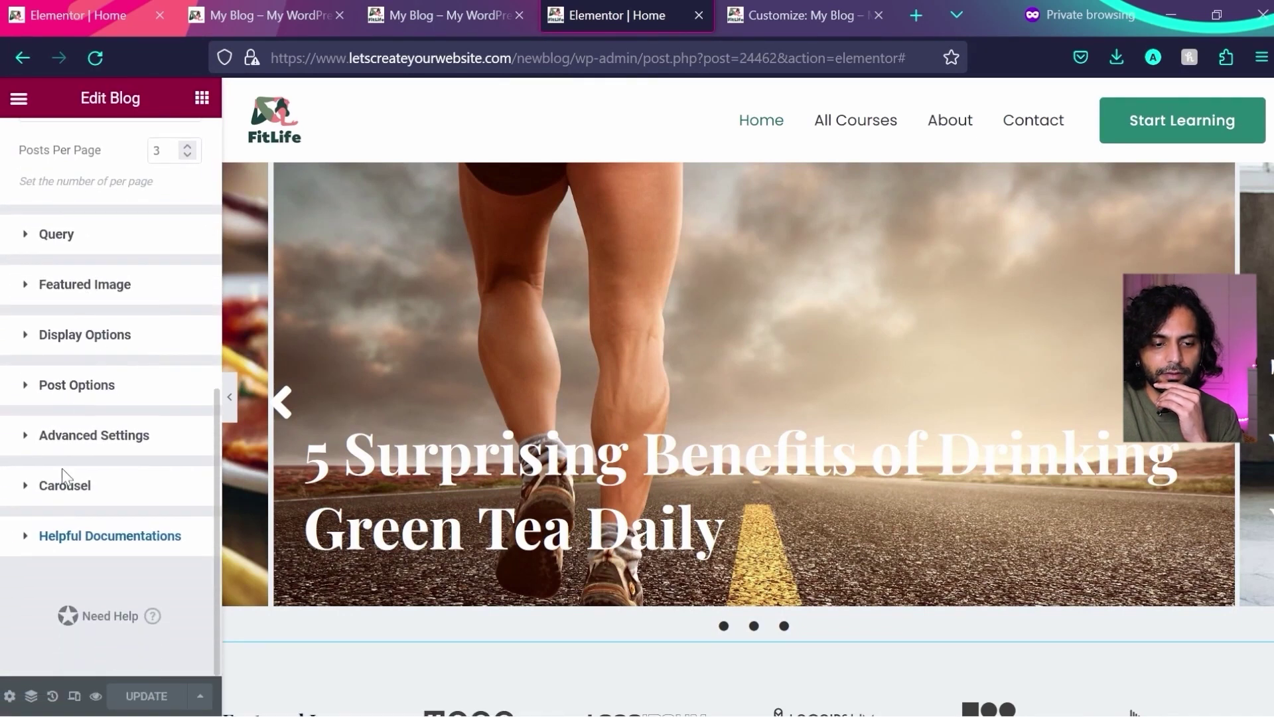
{"action": "left_click", "coordinate": [53, 488]}
{"action": "scroll", "coordinate": [104, 584], "scroll_direction": "down", "scroll_amount": 6}
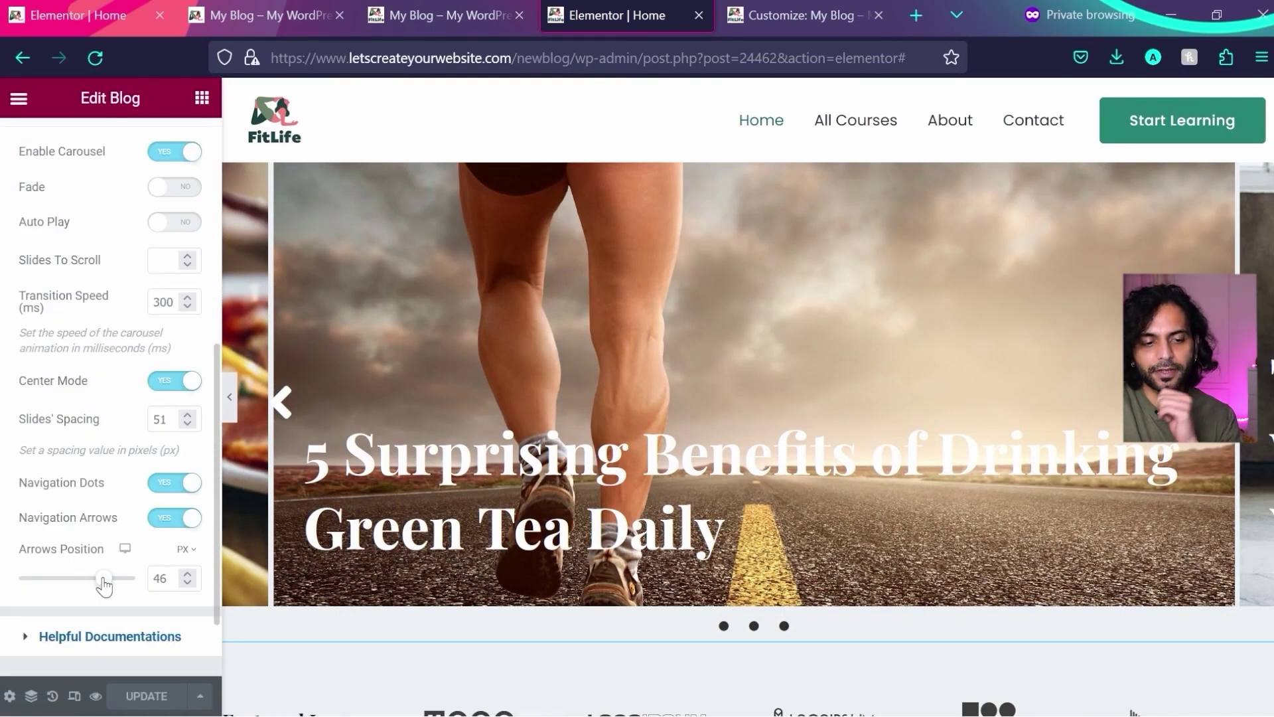
{"action": "left_click_drag", "start_coordinate": [103, 583], "coordinate": [122, 585]}
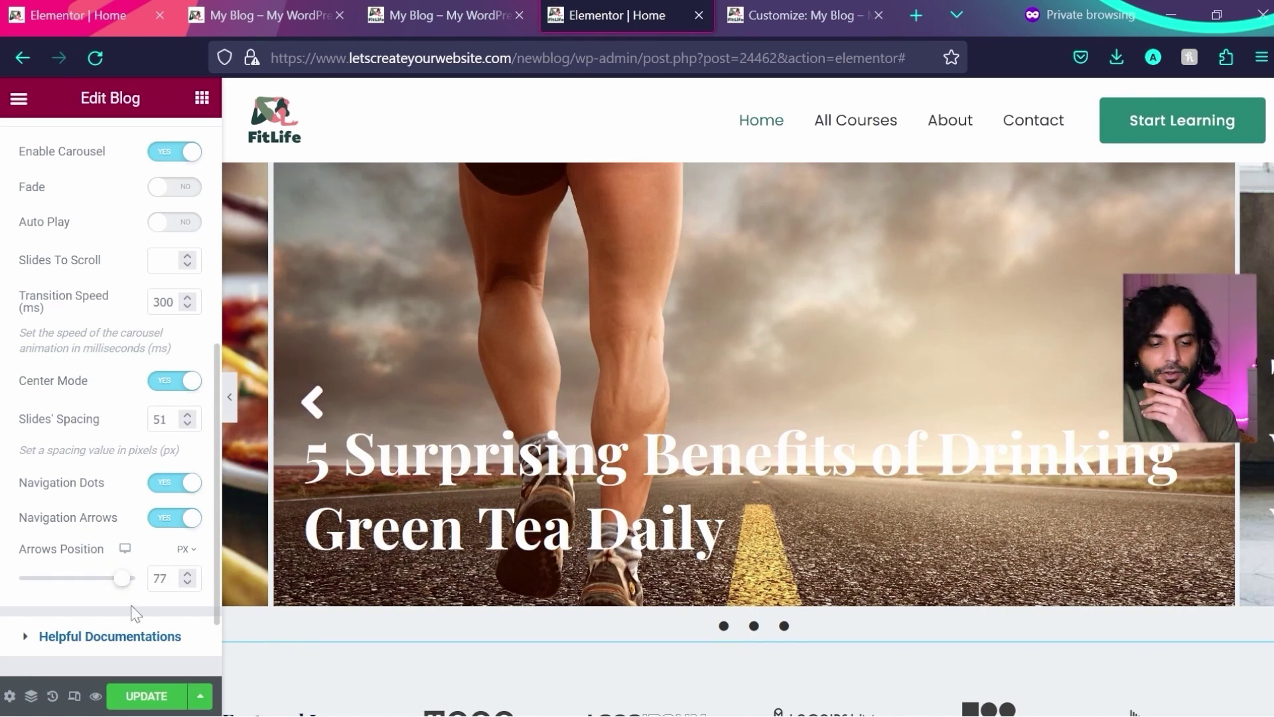
{"action": "left_click", "coordinate": [146, 696]}
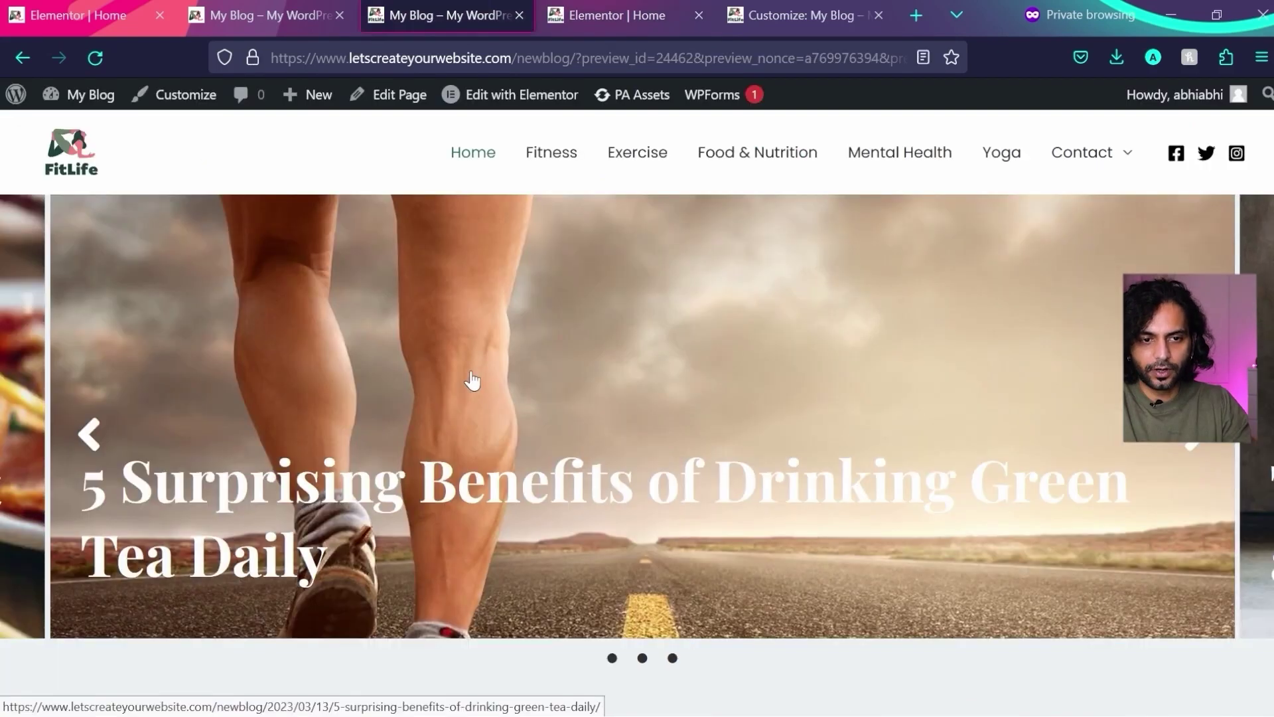
- Compare the new FitLife homepage with the old blog's homepage
{"action": "key", "text": "ctrl+shift+Tab"}
{"action": "key", "text": "ctrl+Tab"}
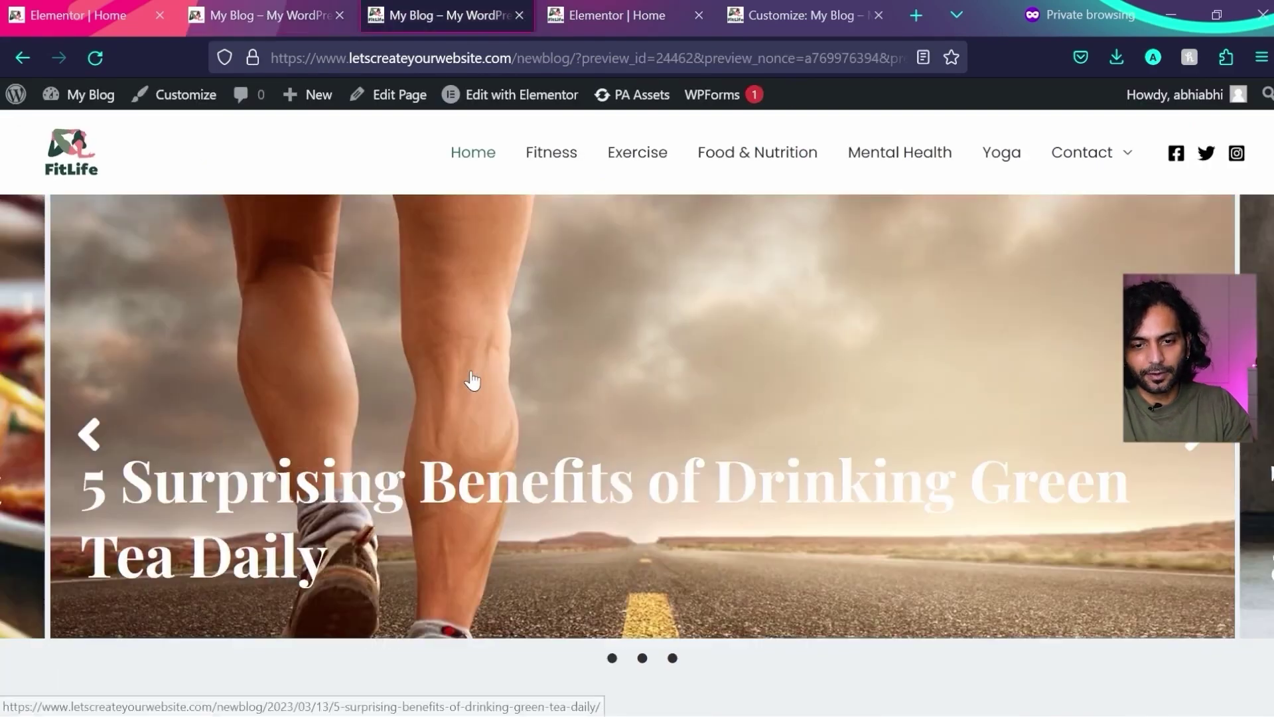
{"action": "key", "text": "ctrl+shift+Tab"}
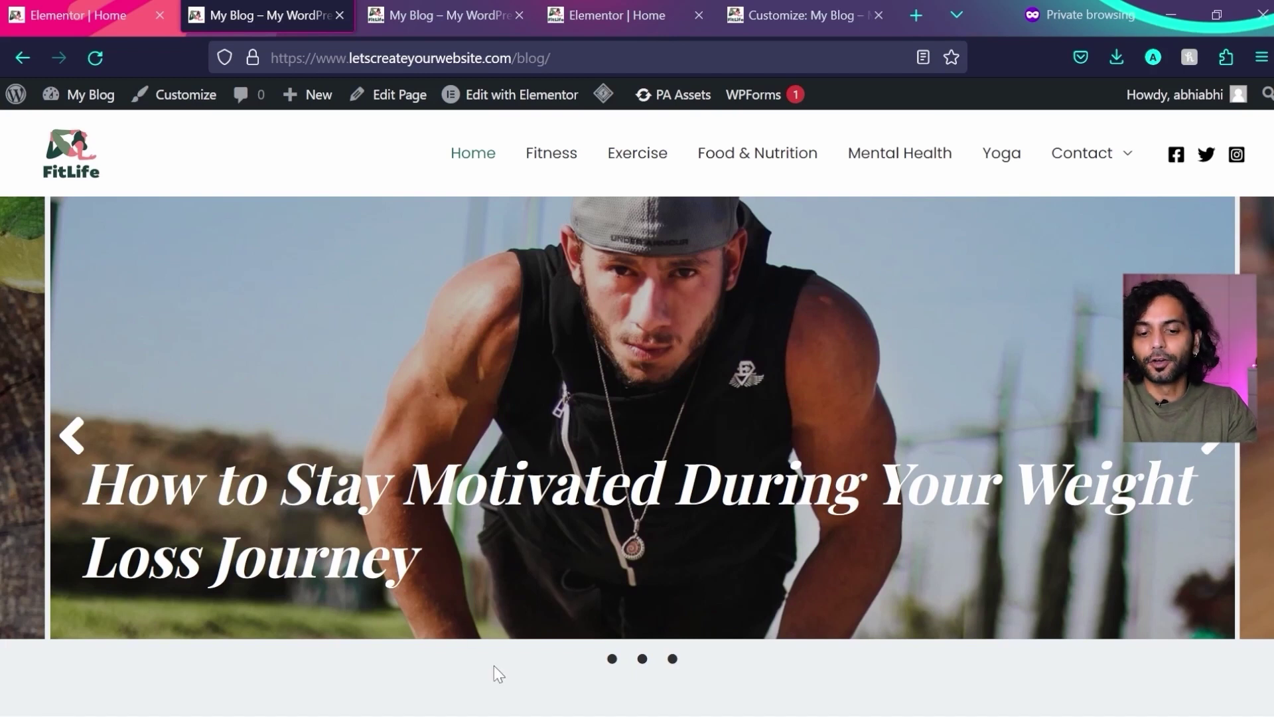
{"action": "left_click", "coordinate": [422, 4]}
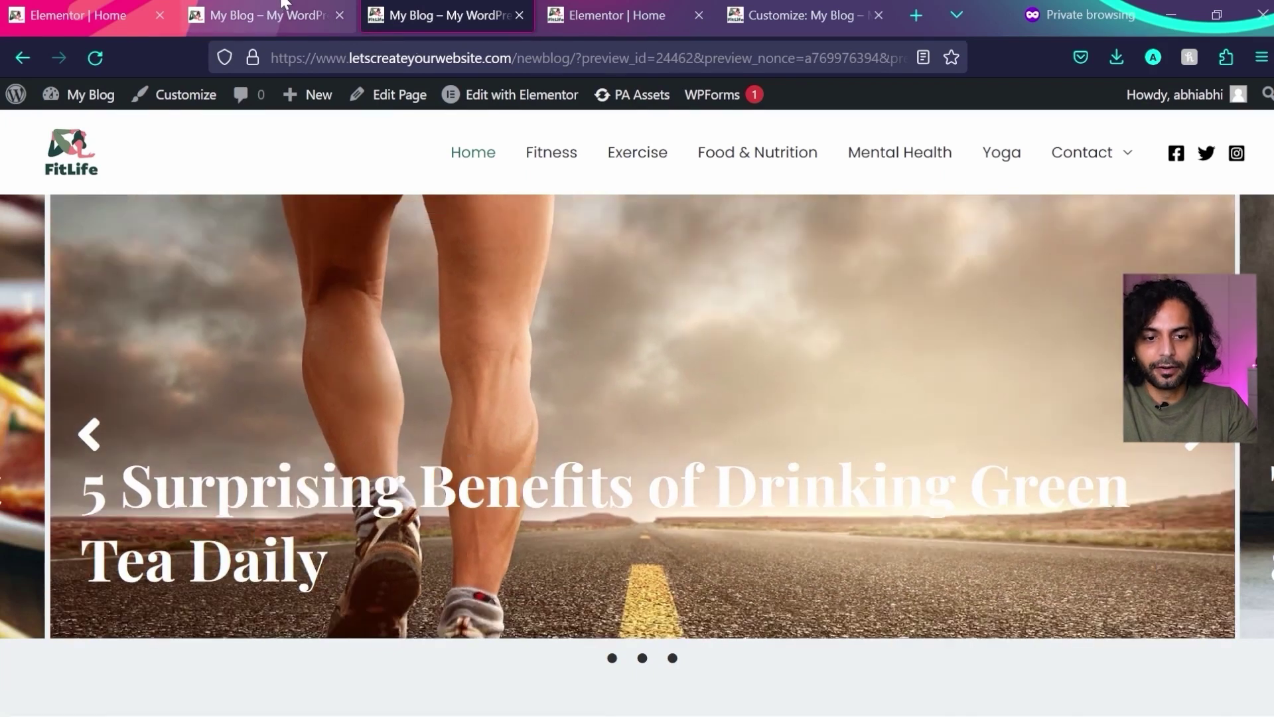
{"action": "left_click", "coordinate": [282, 3]}
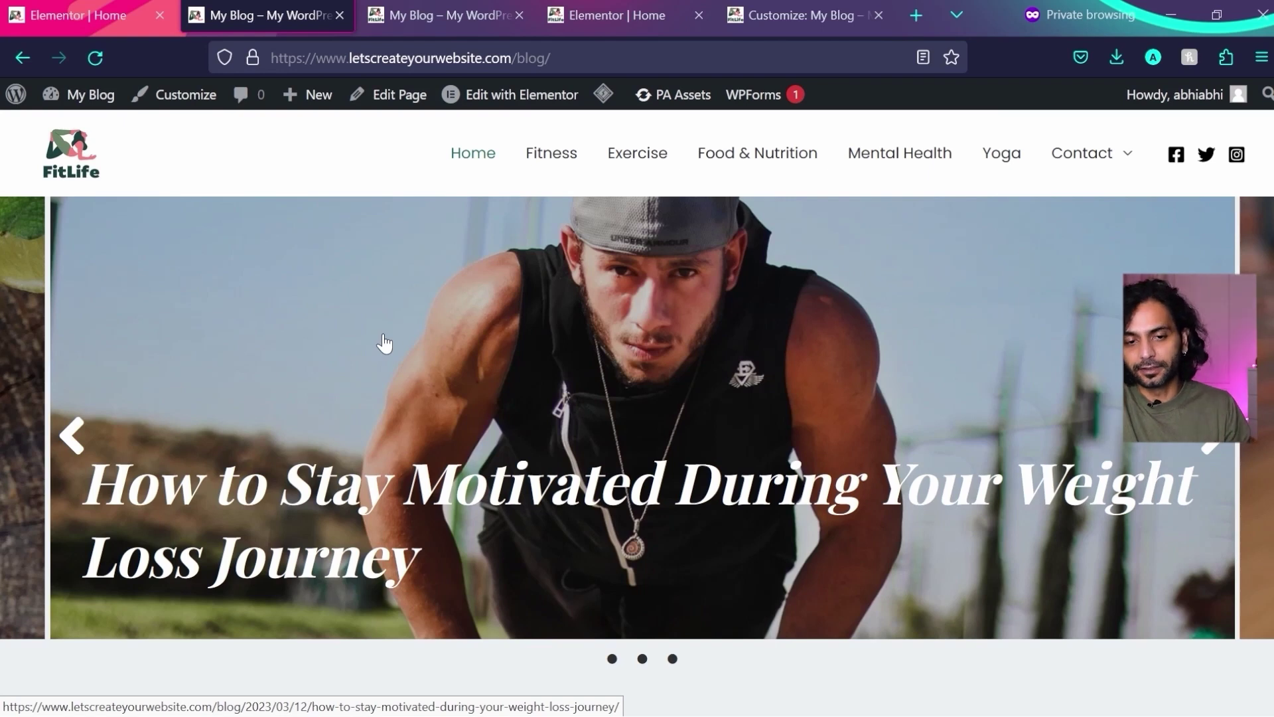
{"action": "key", "text": "ctrl+Tab"}
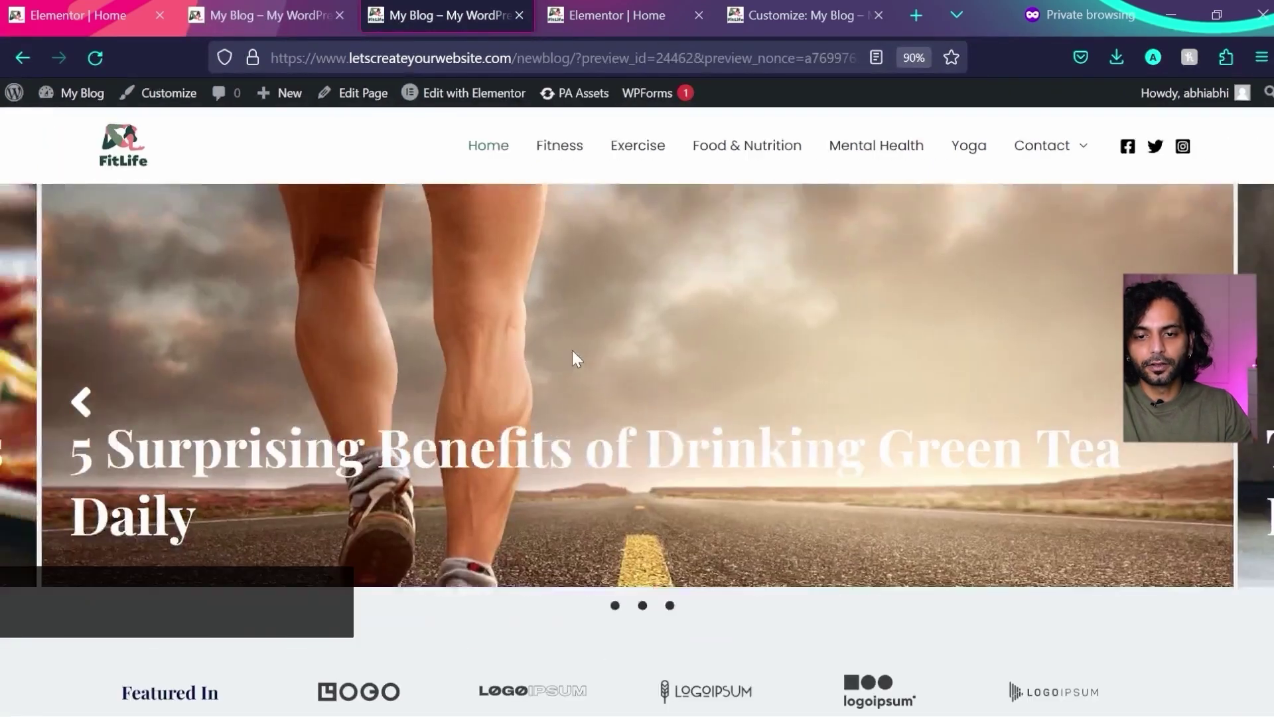
{"action": "scroll", "coordinate": [572, 349], "scroll_direction": "down", "scroll_amount": 10}
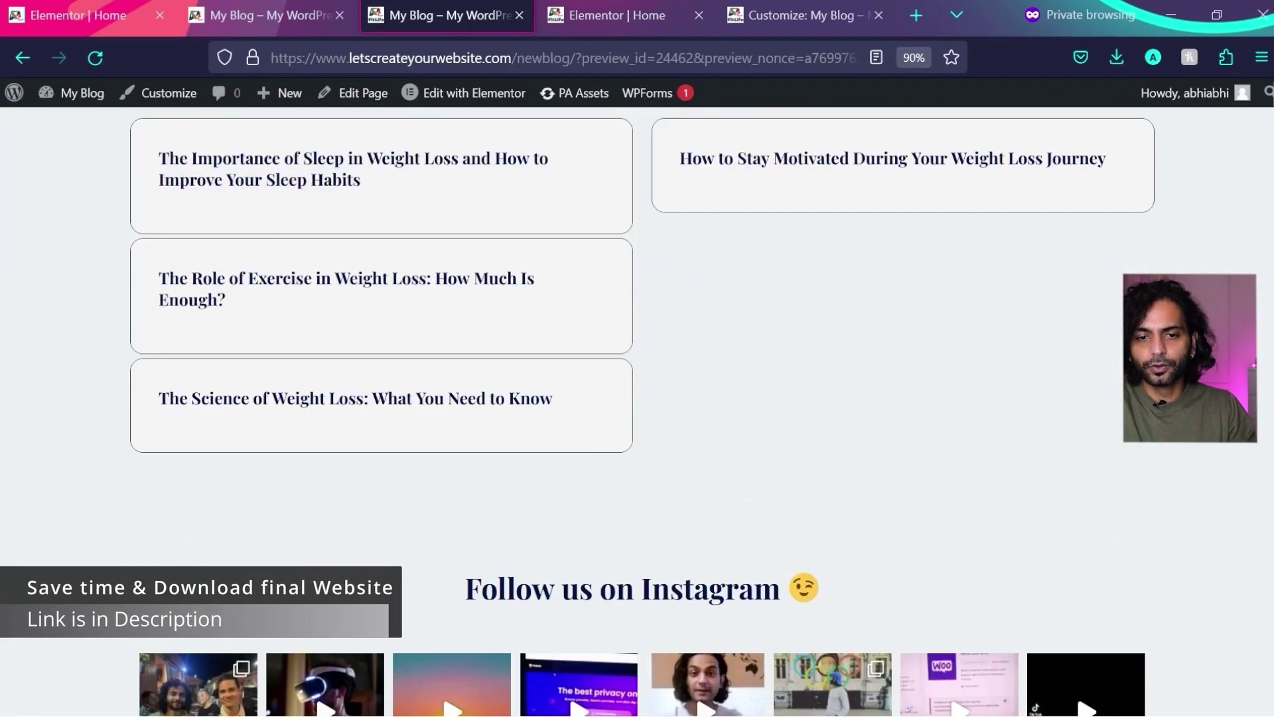
{"action": "scroll", "coordinate": [637, 359], "scroll_direction": "up", "scroll_amount": 10}
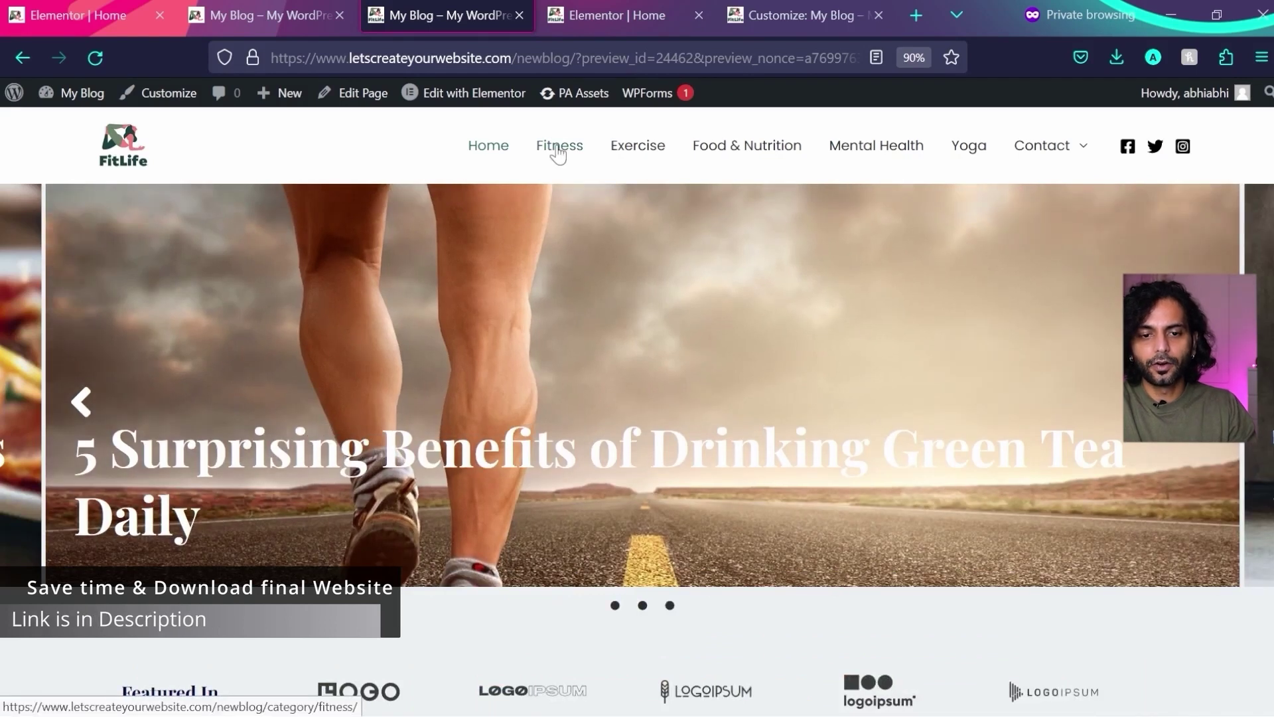
- Compare the Fitness category pages on both blogs, then launch Customize from the admin bar
{"action": "left_click", "coordinate": [558, 154]}
{"action": "scroll", "coordinate": [555, 361], "scroll_direction": "down", "scroll_amount": 10}
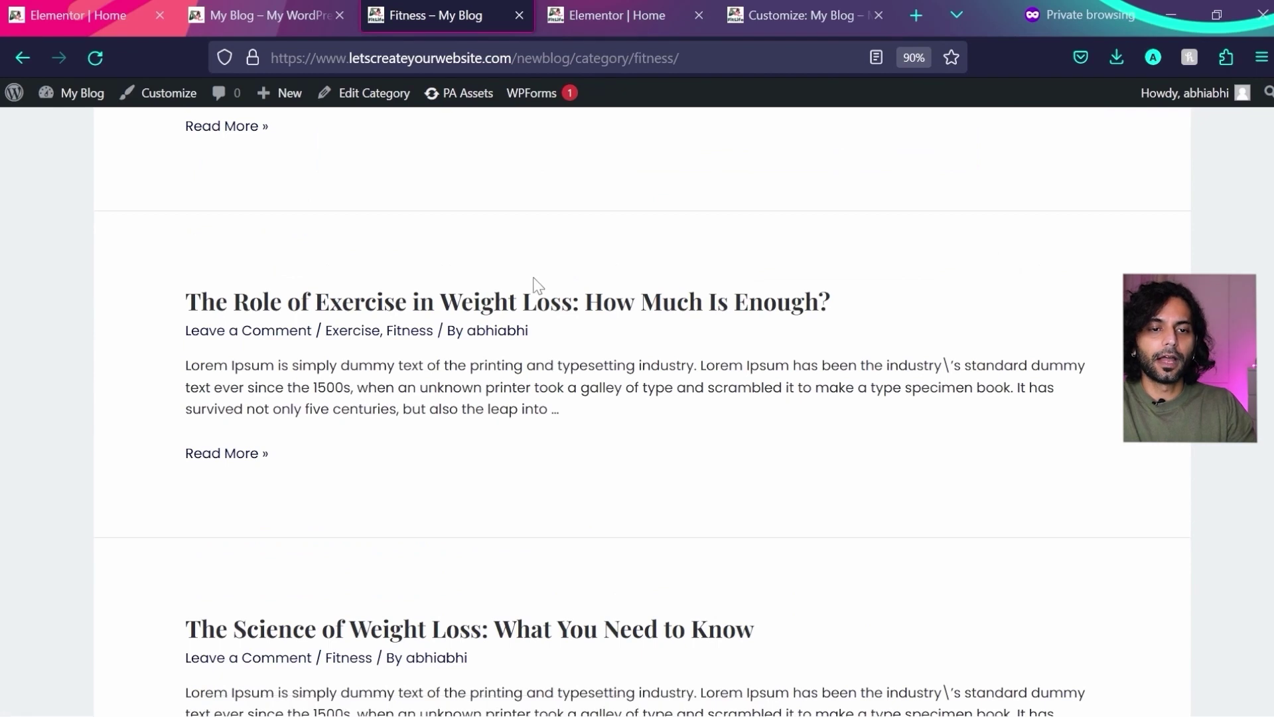
{"action": "left_click", "coordinate": [259, 8]}
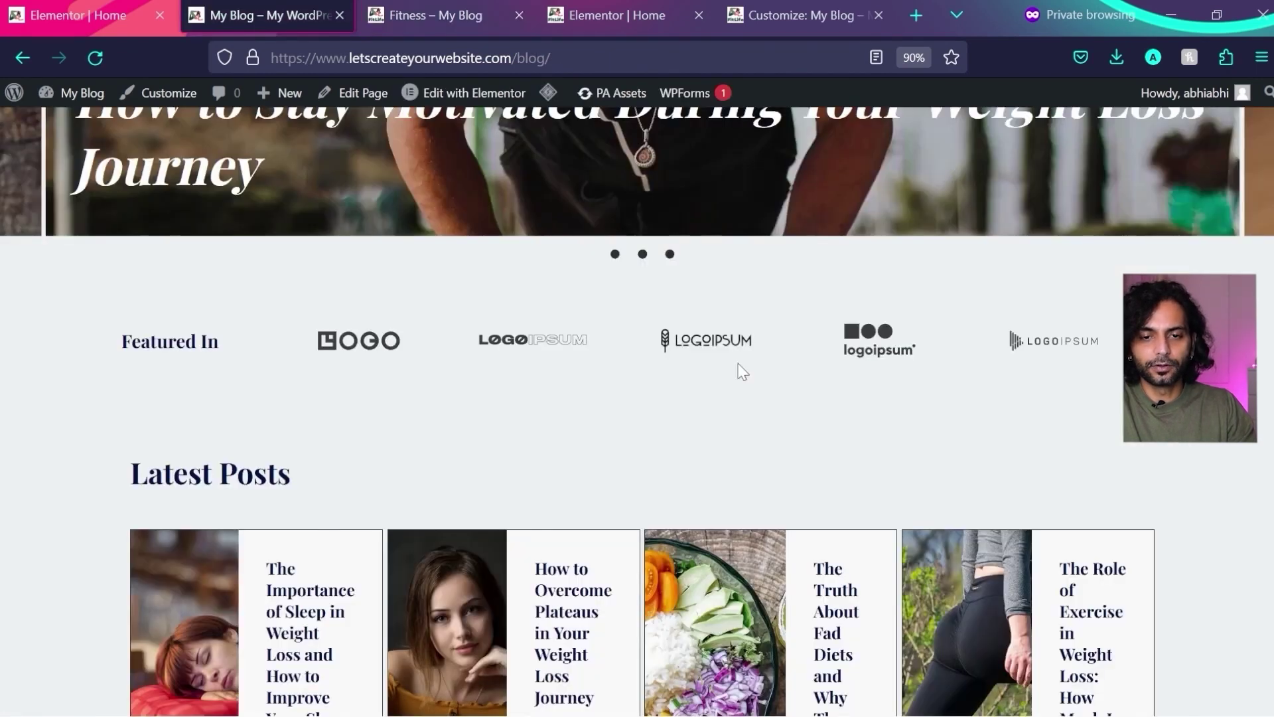
{"action": "scroll", "coordinate": [735, 362], "scroll_direction": "up", "scroll_amount": 5}
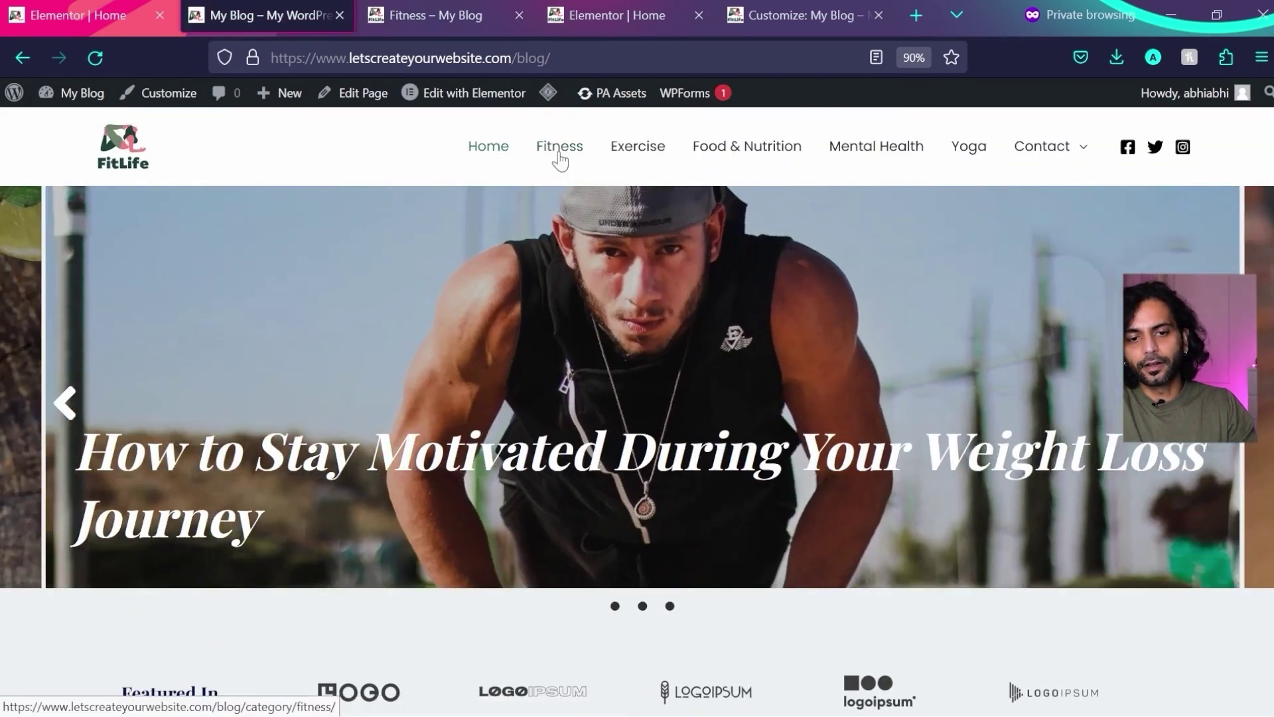
{"action": "left_click", "coordinate": [559, 153]}
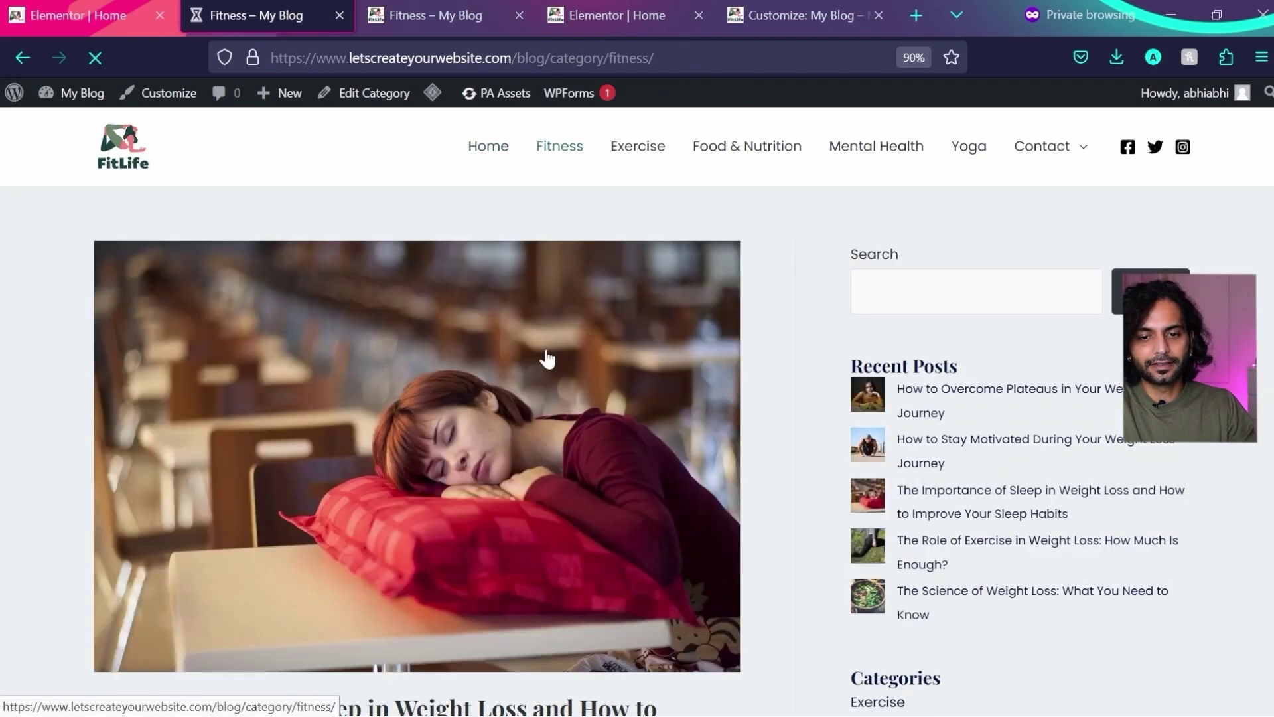
{"action": "left_click", "coordinate": [454, 8]}
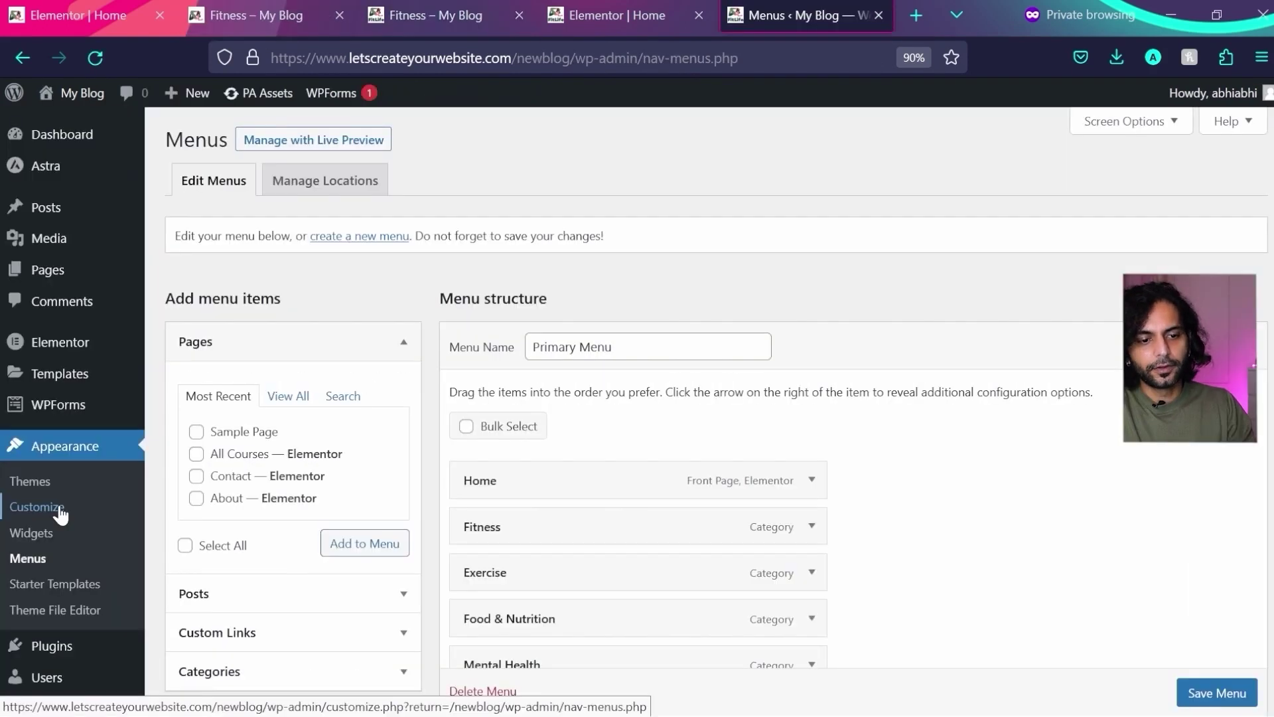
{"action": "left_click", "coordinate": [47, 503]}
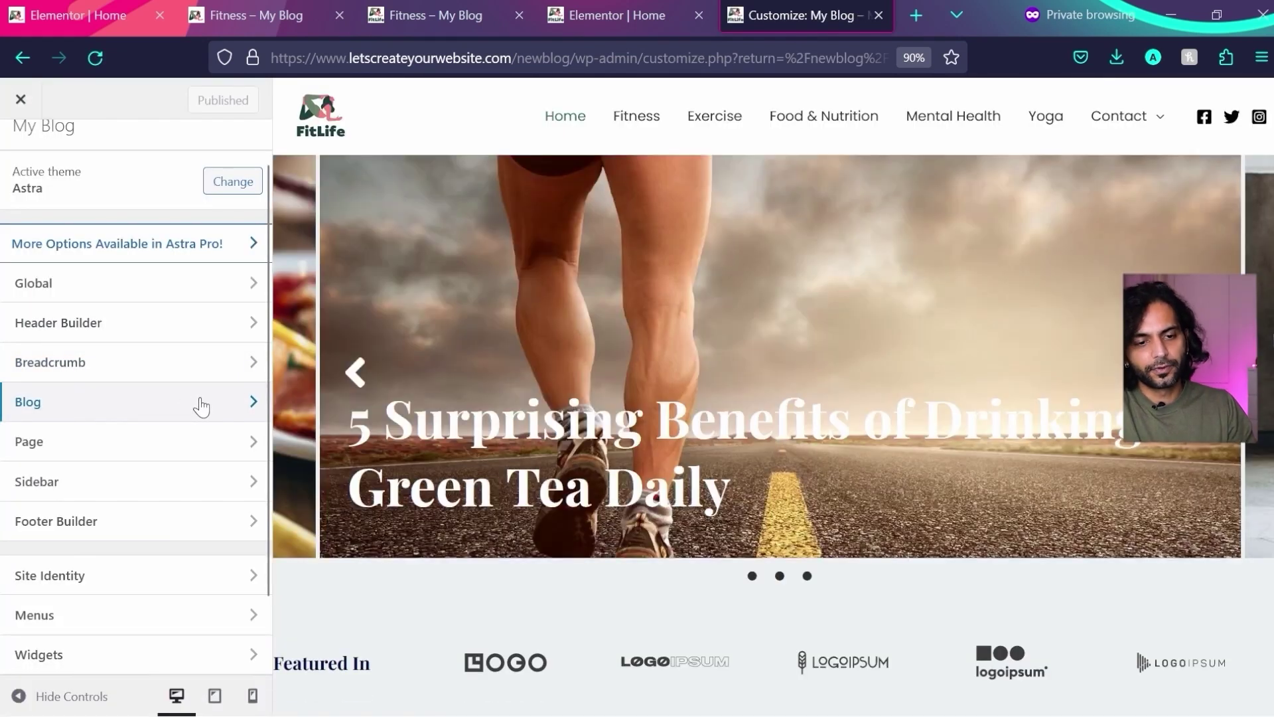
- Set Blog / Archive to a Full Width / Stretched container with a right sidebar and publish
{"action": "left_click", "coordinate": [200, 403]}
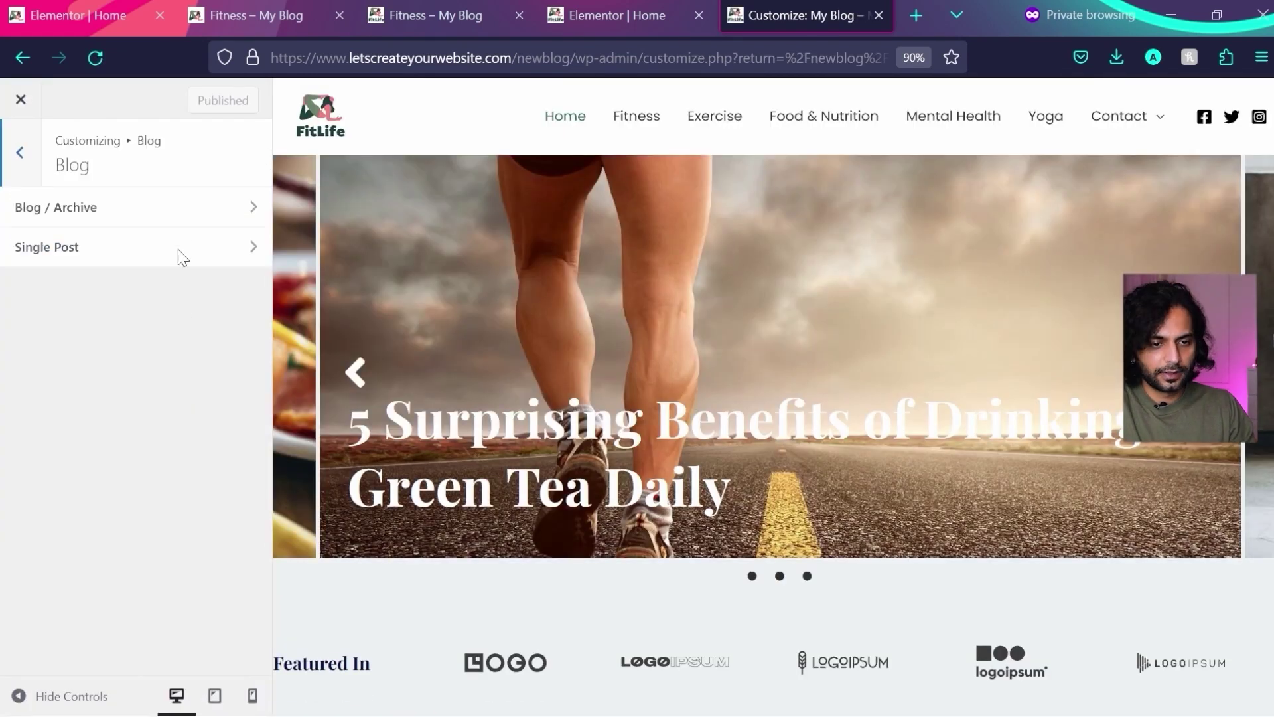
{"action": "left_click", "coordinate": [149, 216]}
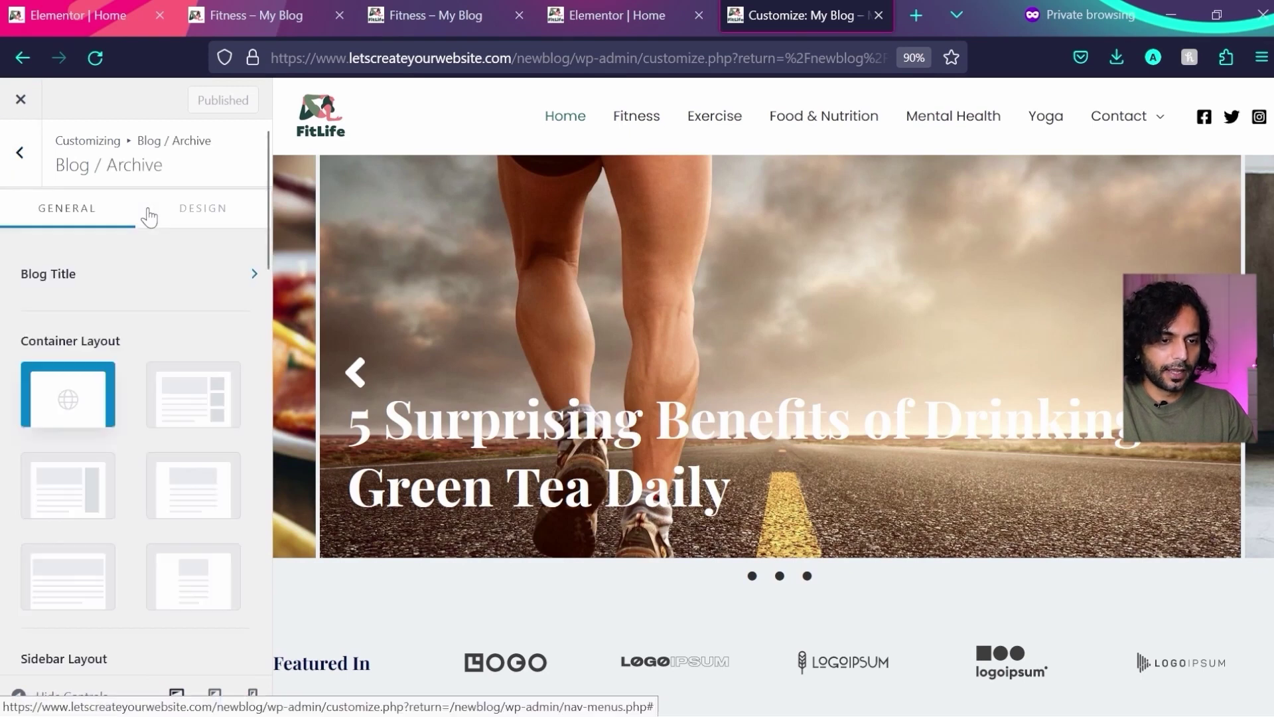
{"action": "left_click", "coordinate": [74, 492]}
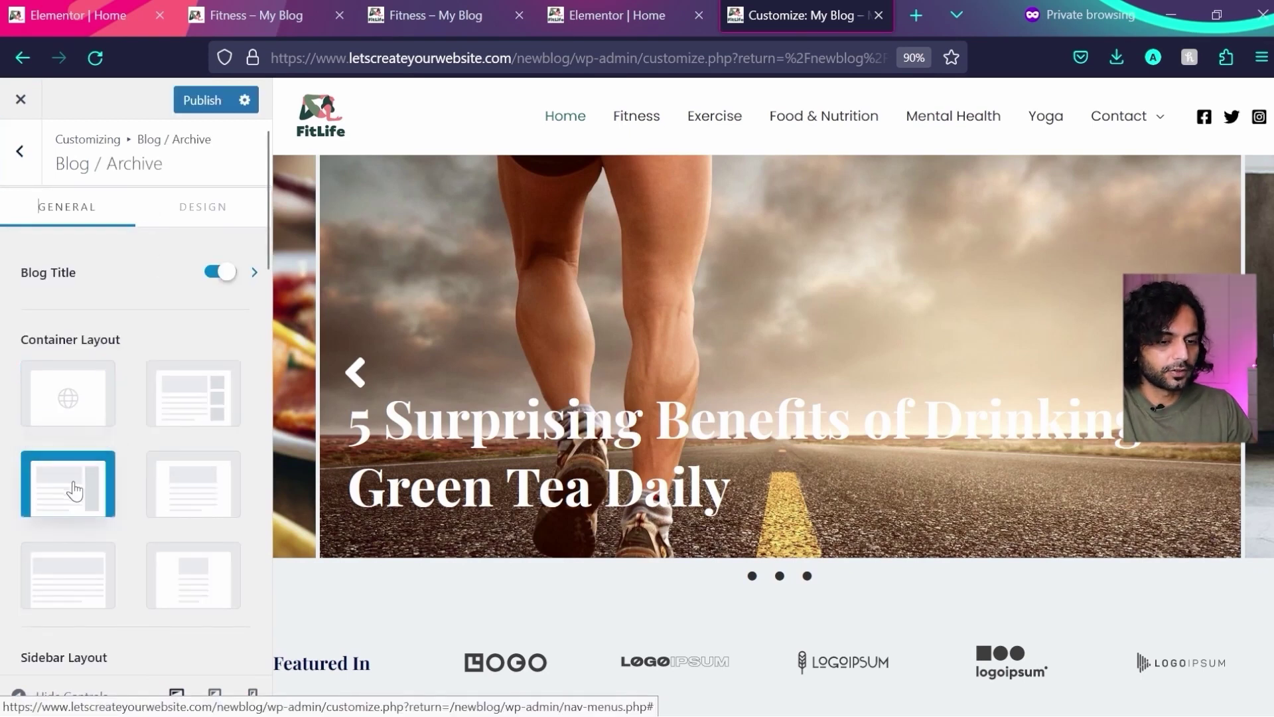
{"action": "scroll", "coordinate": [75, 491], "scroll_direction": "down", "scroll_amount": 1}
{"action": "scroll", "coordinate": [71, 488], "scroll_direction": "down", "scroll_amount": 3}
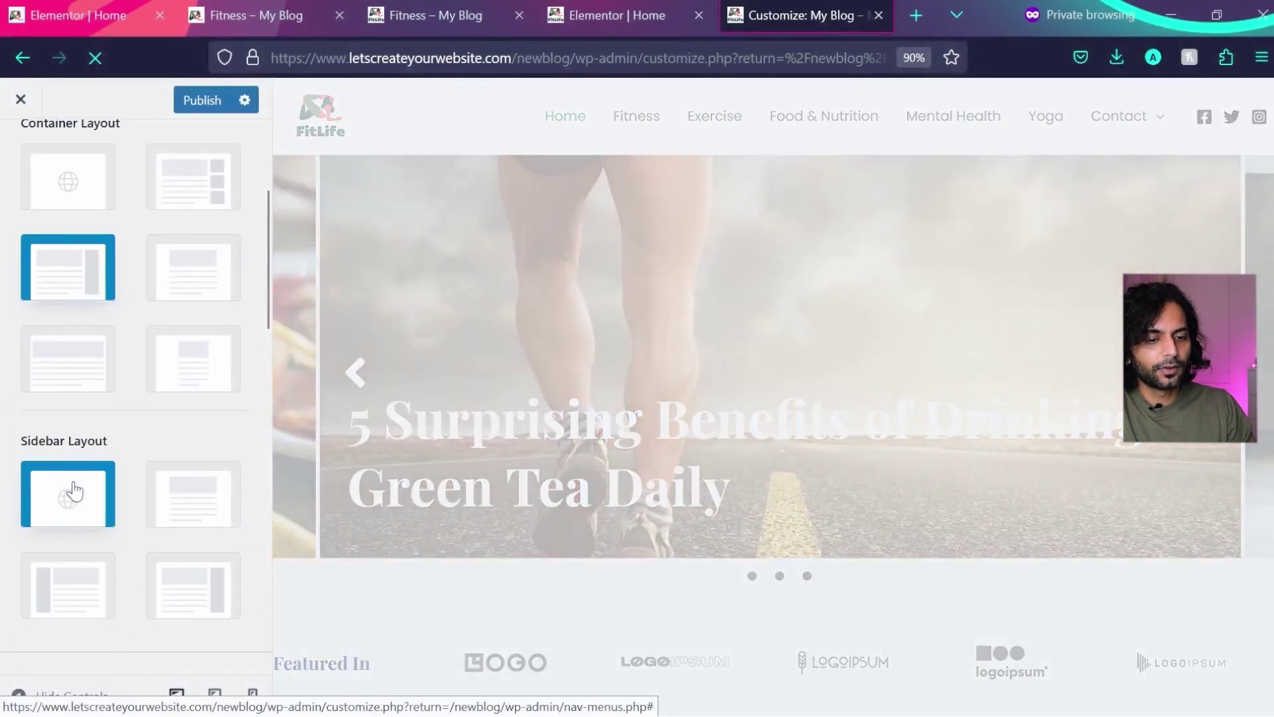
{"action": "left_click", "coordinate": [202, 551]}
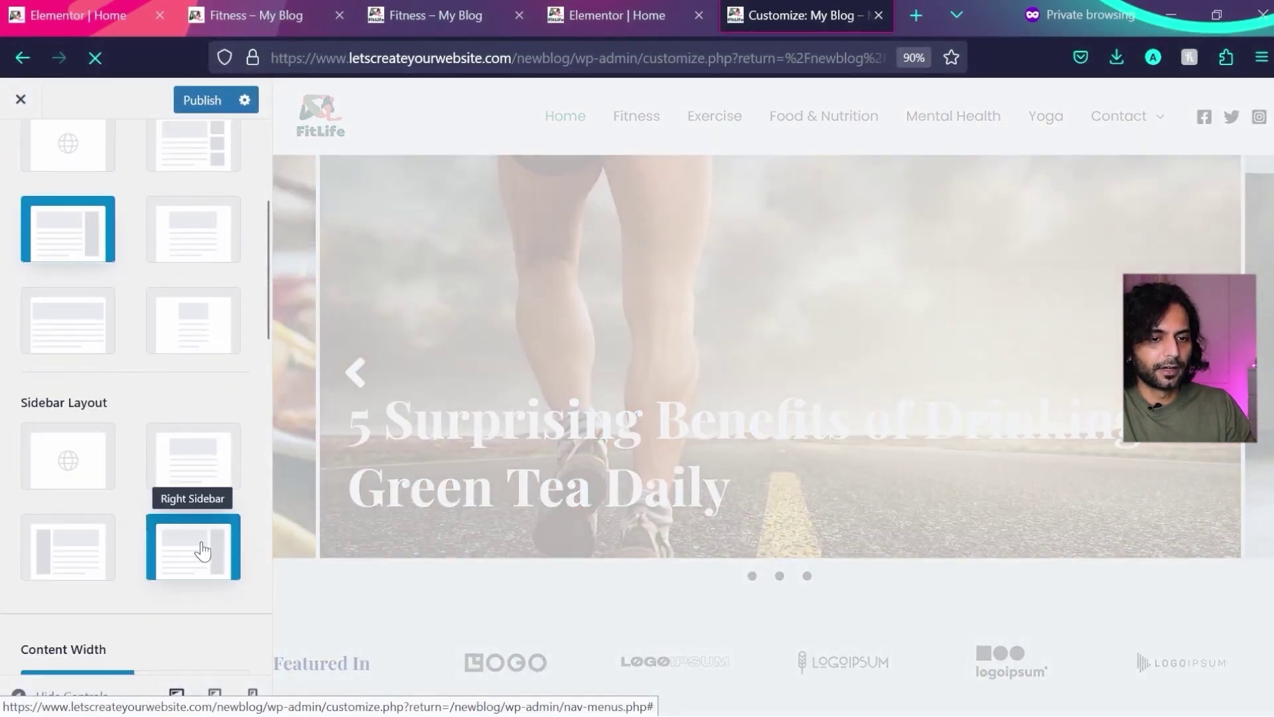
{"action": "left_click", "coordinate": [210, 101]}
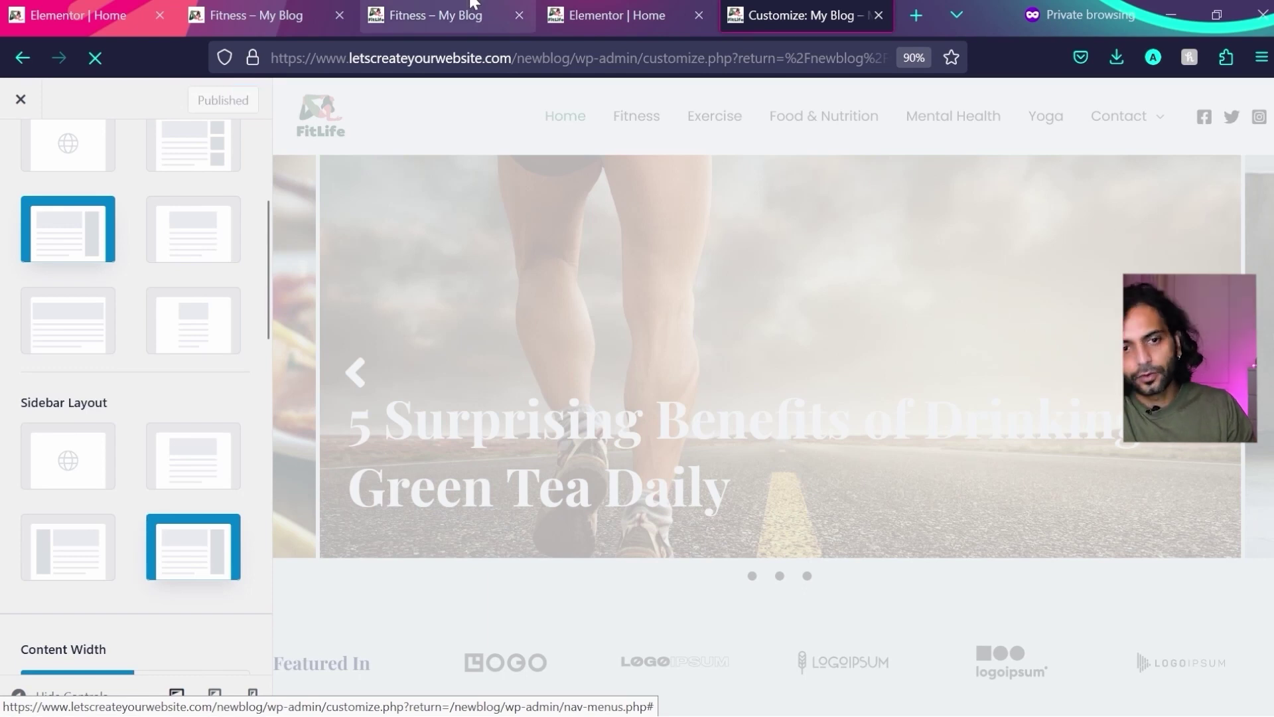
- Reload the new blog's Fitness page and compare it with the old blog's Fitness page
{"action": "left_click", "coordinate": [473, 3]}
{"action": "left_click", "coordinate": [97, 50]}
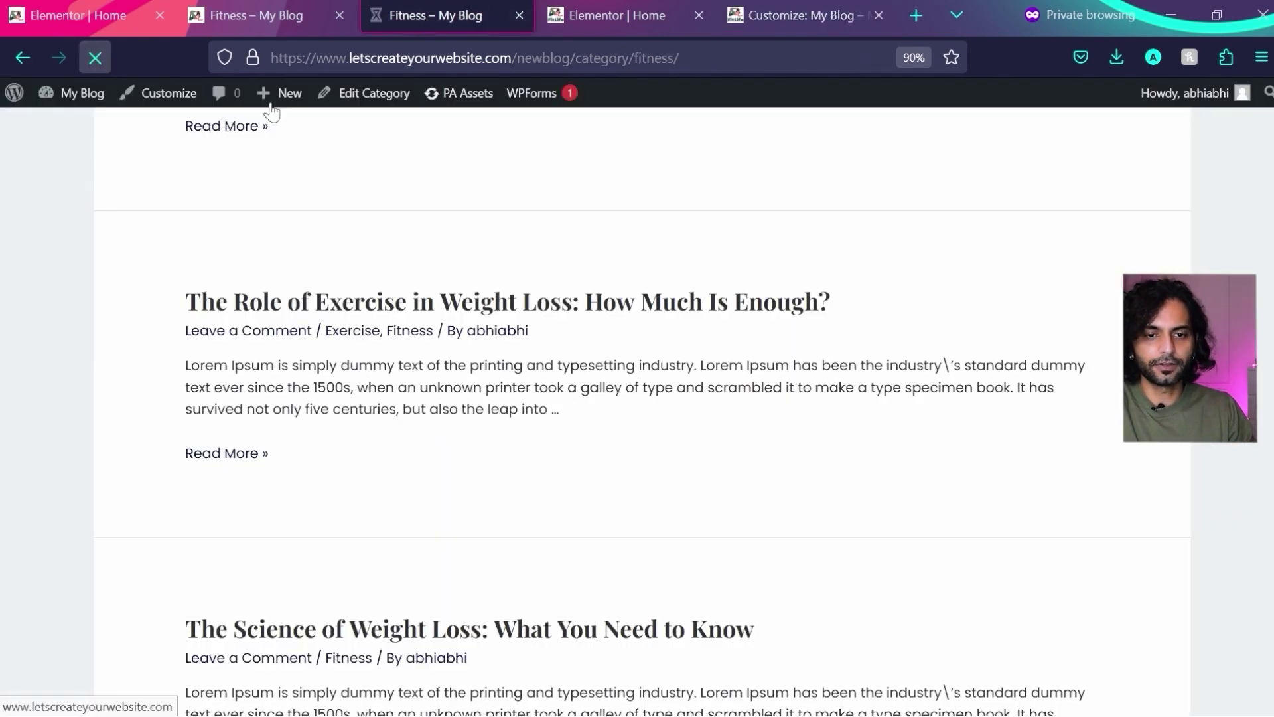
{"action": "key", "text": "ctrl+Page_Up"}
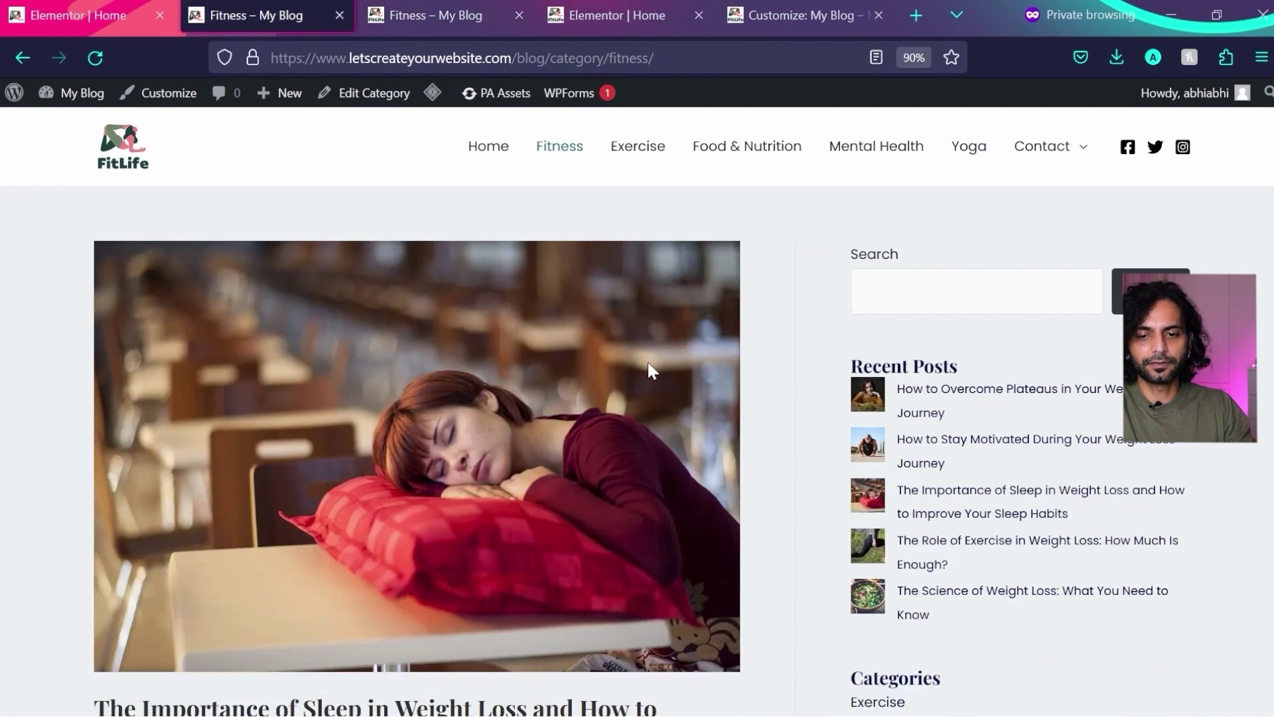
{"action": "key", "text": "ctrl+Page_Down"}
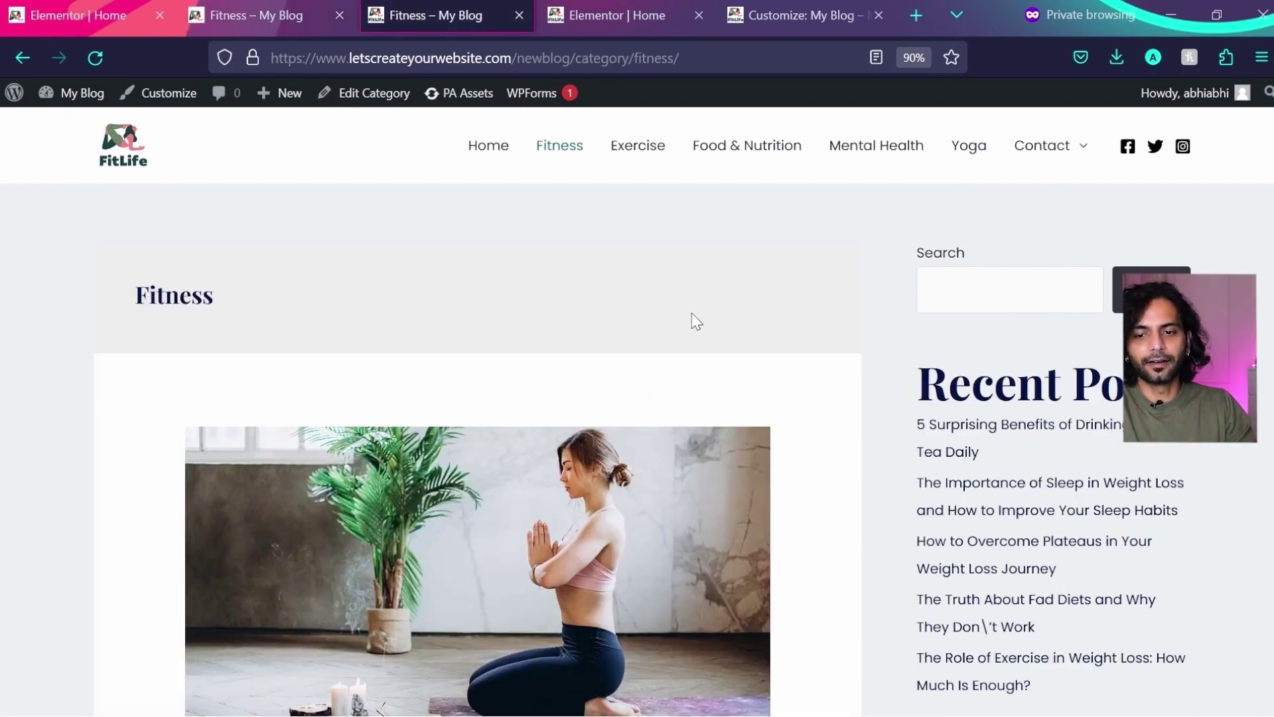
{"action": "key", "text": "ctrl+Page_Up"}
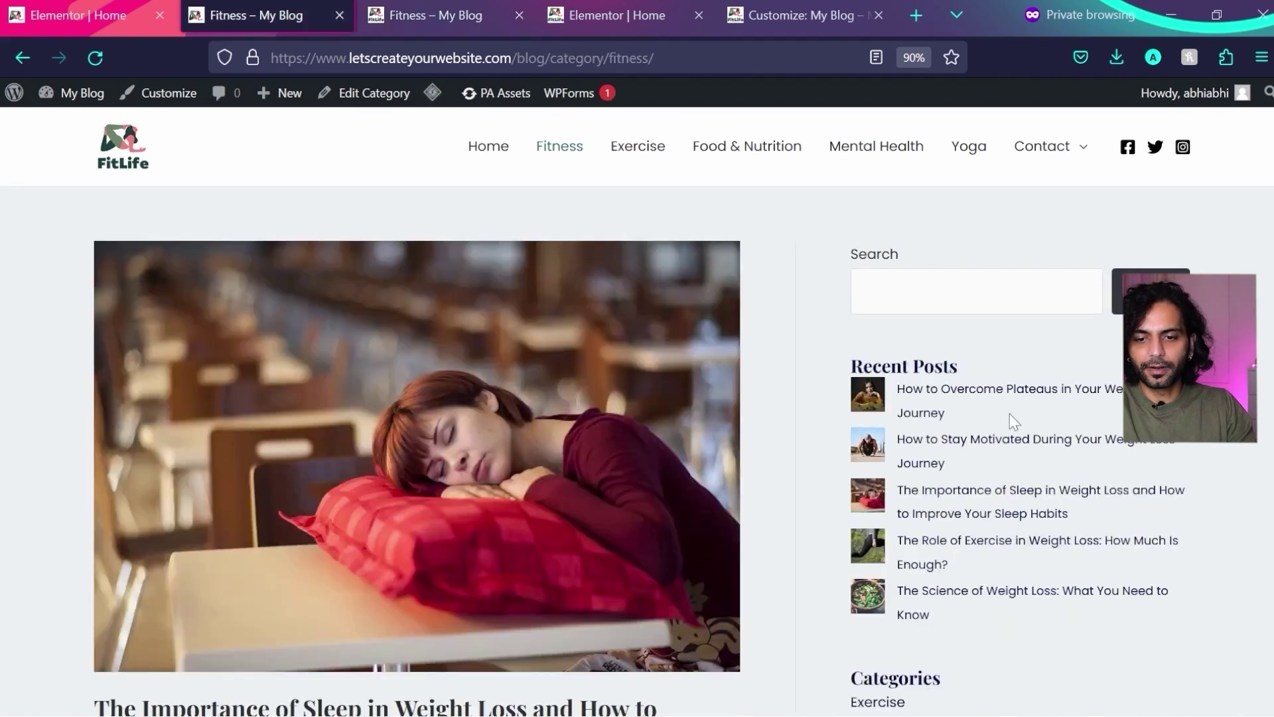
{"action": "scroll", "coordinate": [890, 431], "scroll_direction": "down", "scroll_amount": 5}
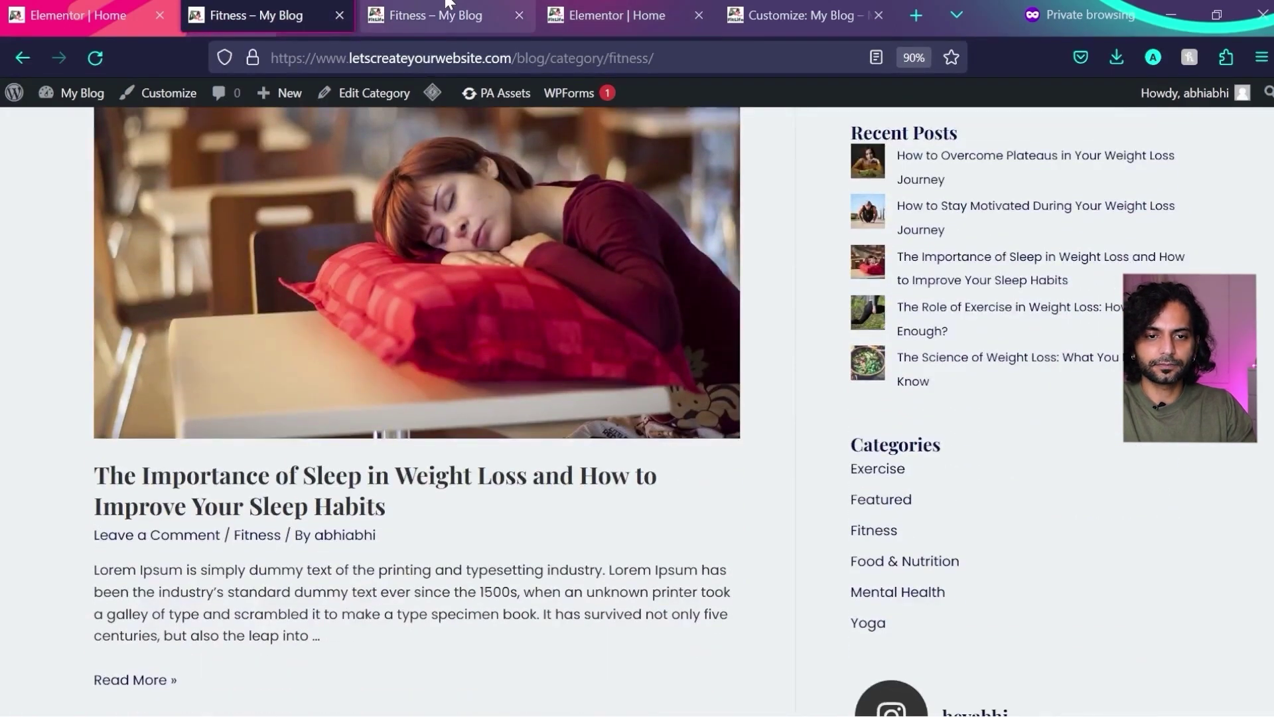
- Change the archive container to Full Width / Contained and publish again
{"action": "left_click", "coordinate": [790, 14]}
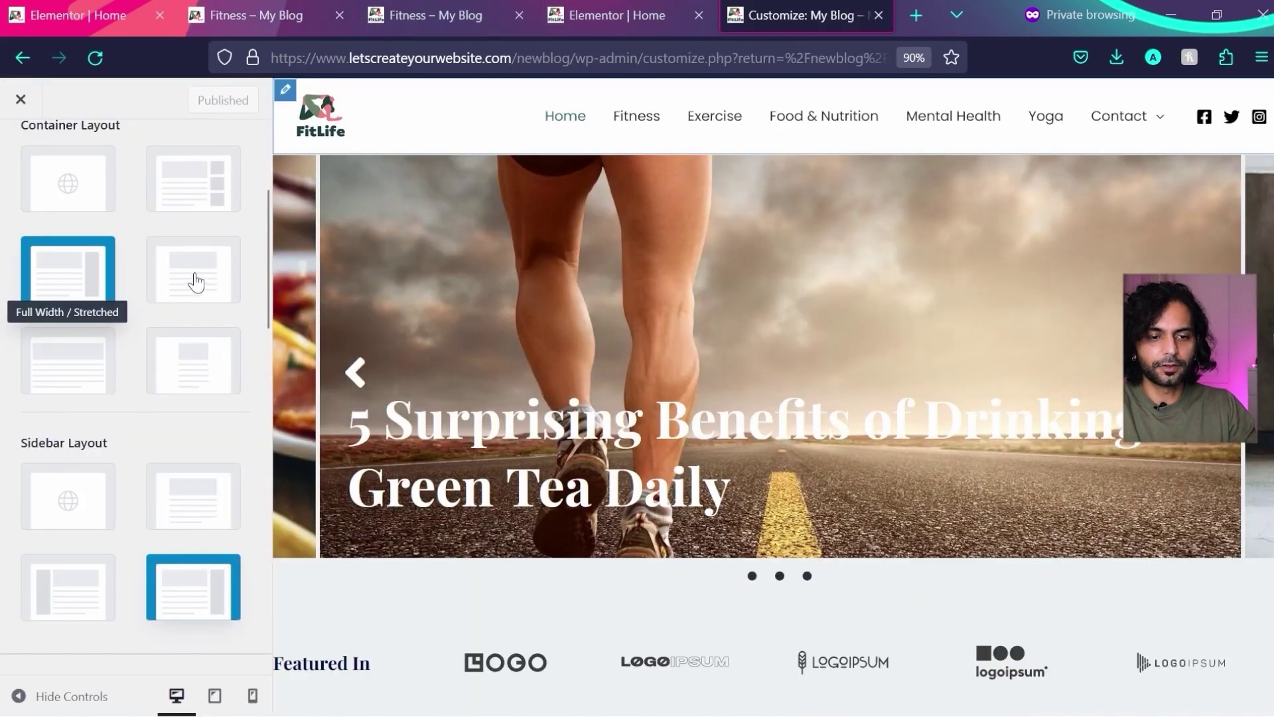
{"action": "left_click", "coordinate": [196, 282]}
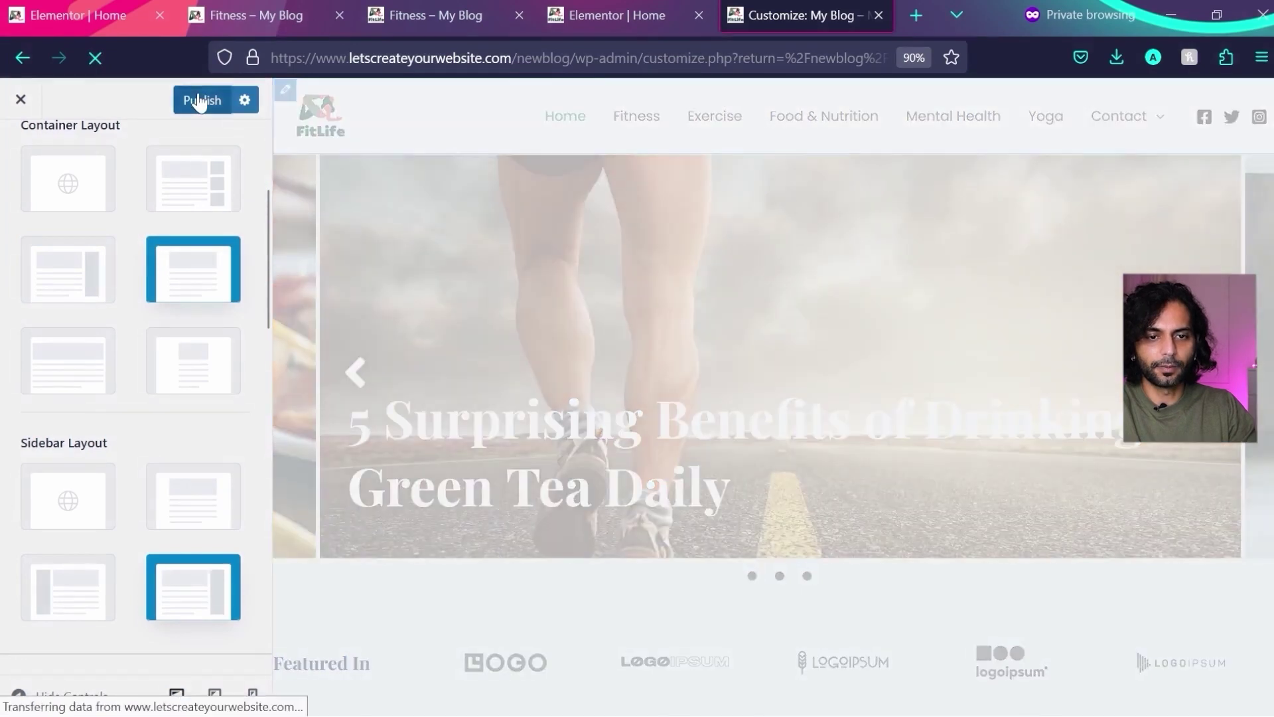
{"action": "left_click", "coordinate": [199, 101]}
{"action": "left_click", "coordinate": [435, 15]}
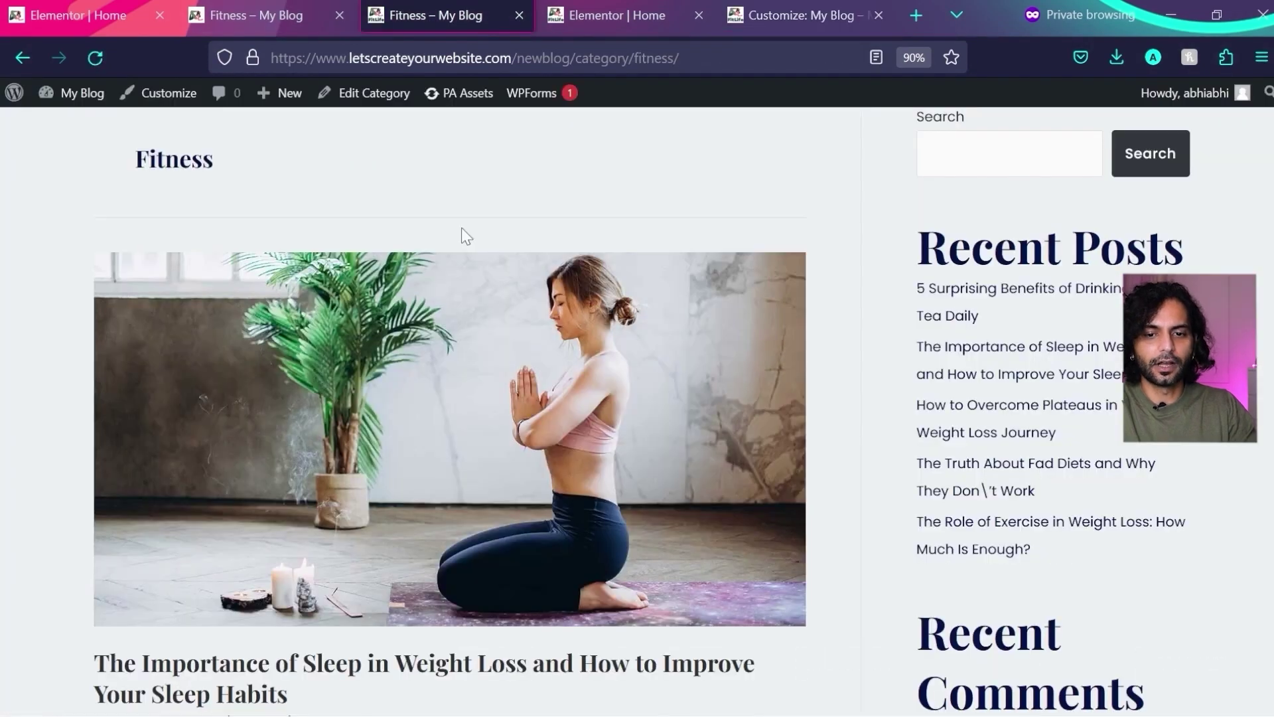
- Compare the old and new blogs' Fitness category pages with the zoom reset to 100%
{"action": "key", "text": "ctrl+Page_Up"}
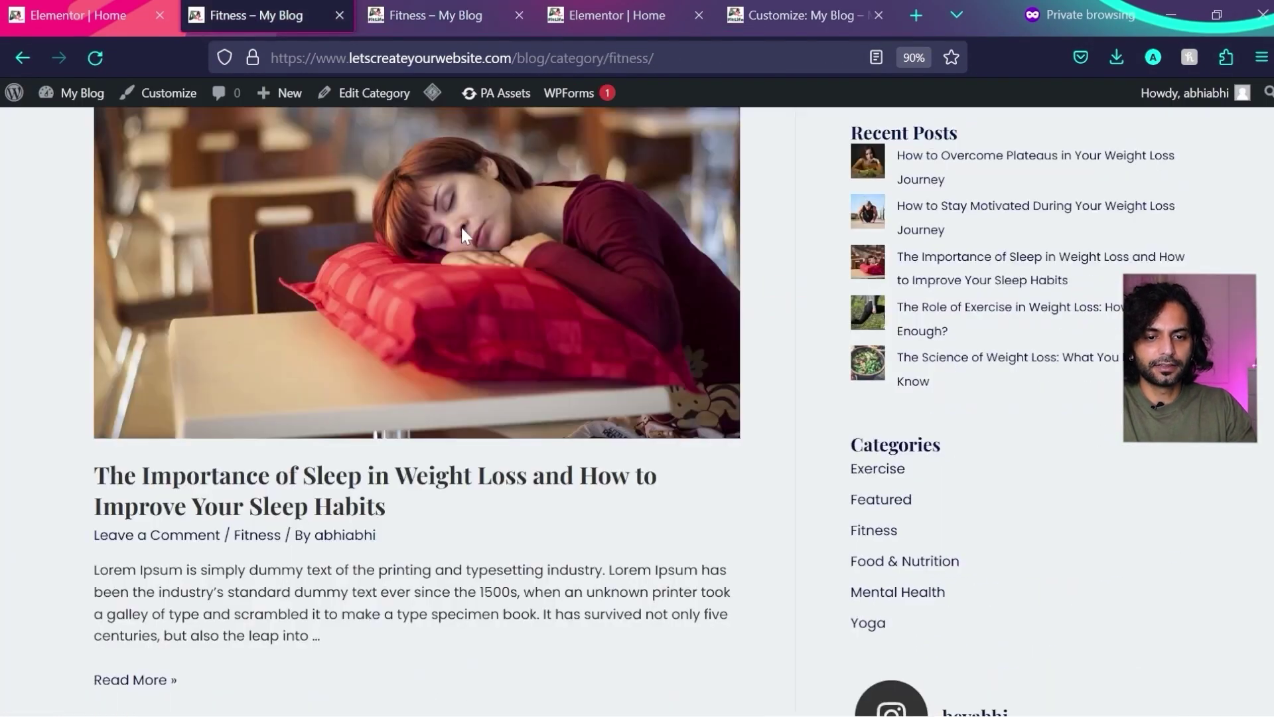
{"action": "scroll", "coordinate": [489, 270], "scroll_direction": "up", "scroll_amount": 5}
{"action": "key", "text": "ctrl+Tab"}
{"action": "key", "text": "ctrl+plus"}
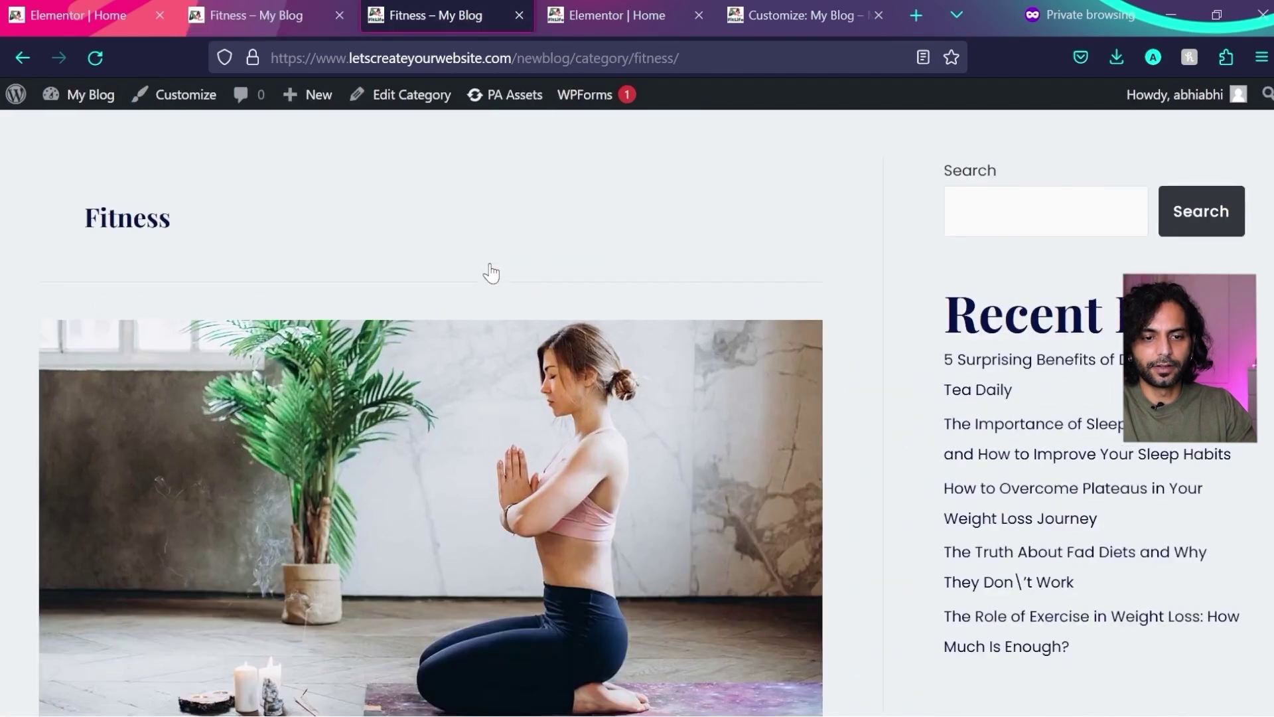
{"action": "key", "text": "ctrl+shift+Tab"}
{"action": "key", "text": "ctrl+Tab"}
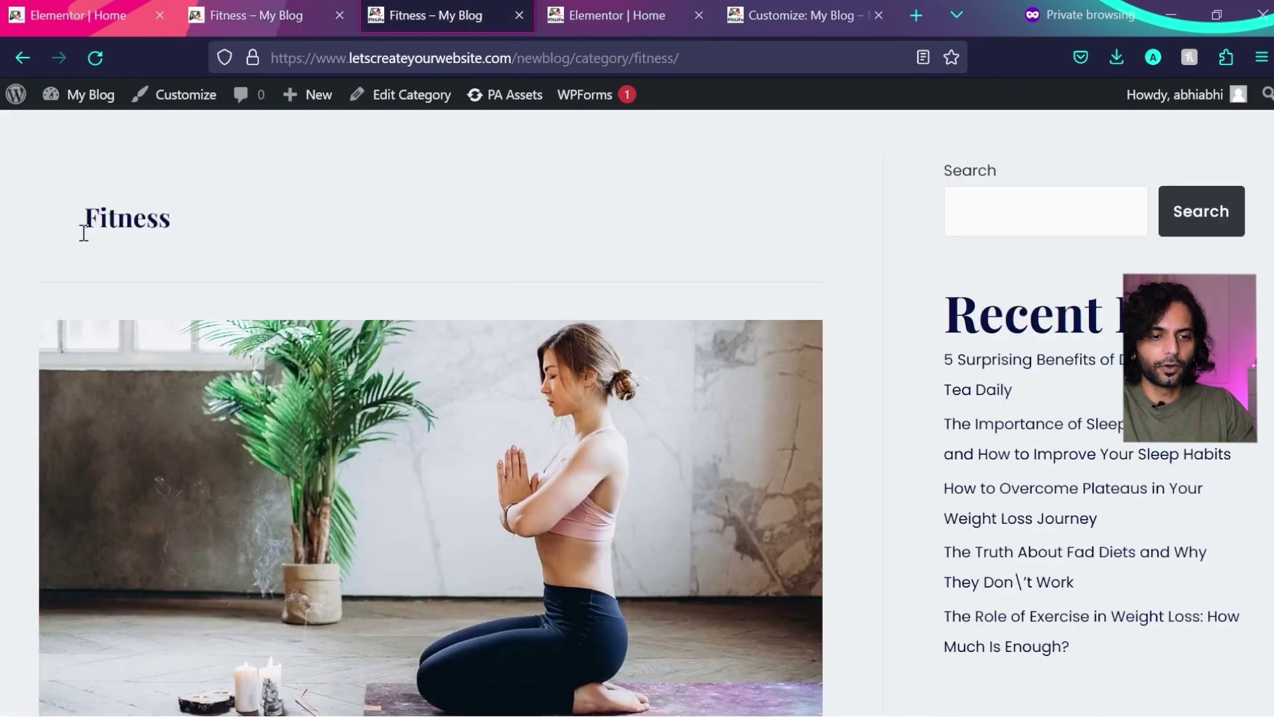
- Zoom in on the Customizer, then recheck both Fitness pages, selecting the new blog's Fitness heading
{"action": "left_click", "coordinate": [780, 5]}
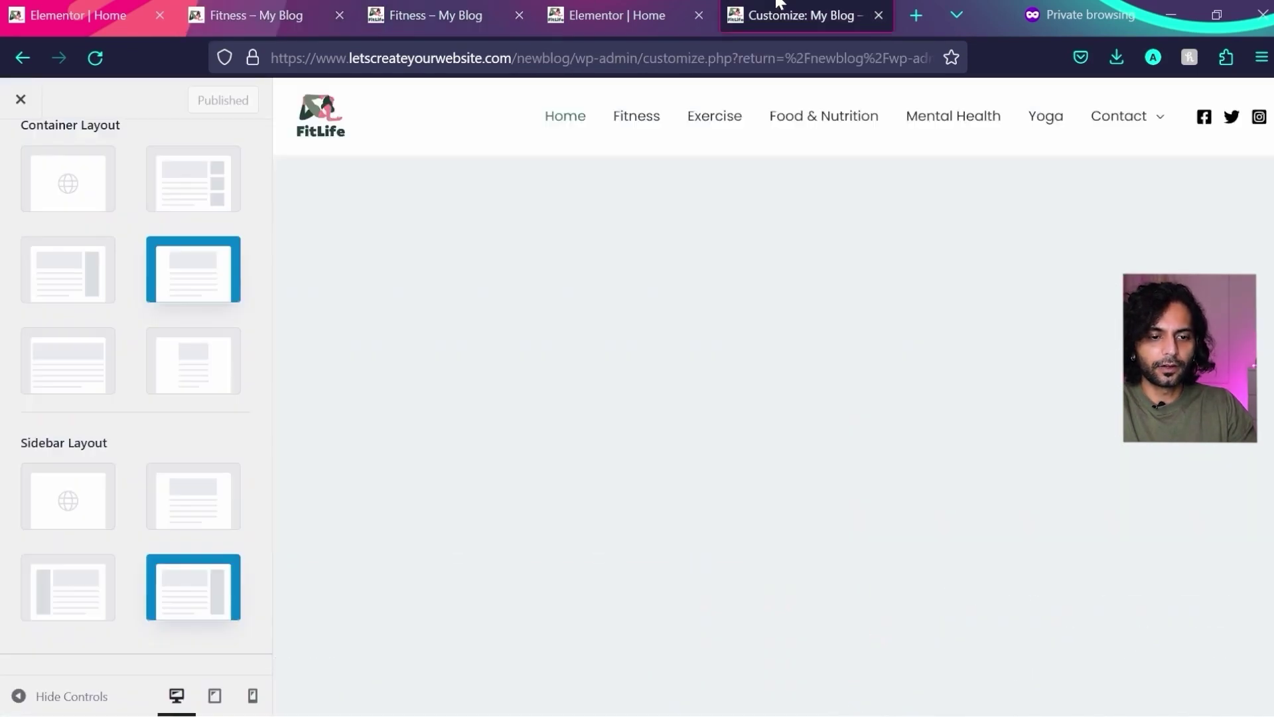
{"action": "key", "text": "ctrl+plus"}
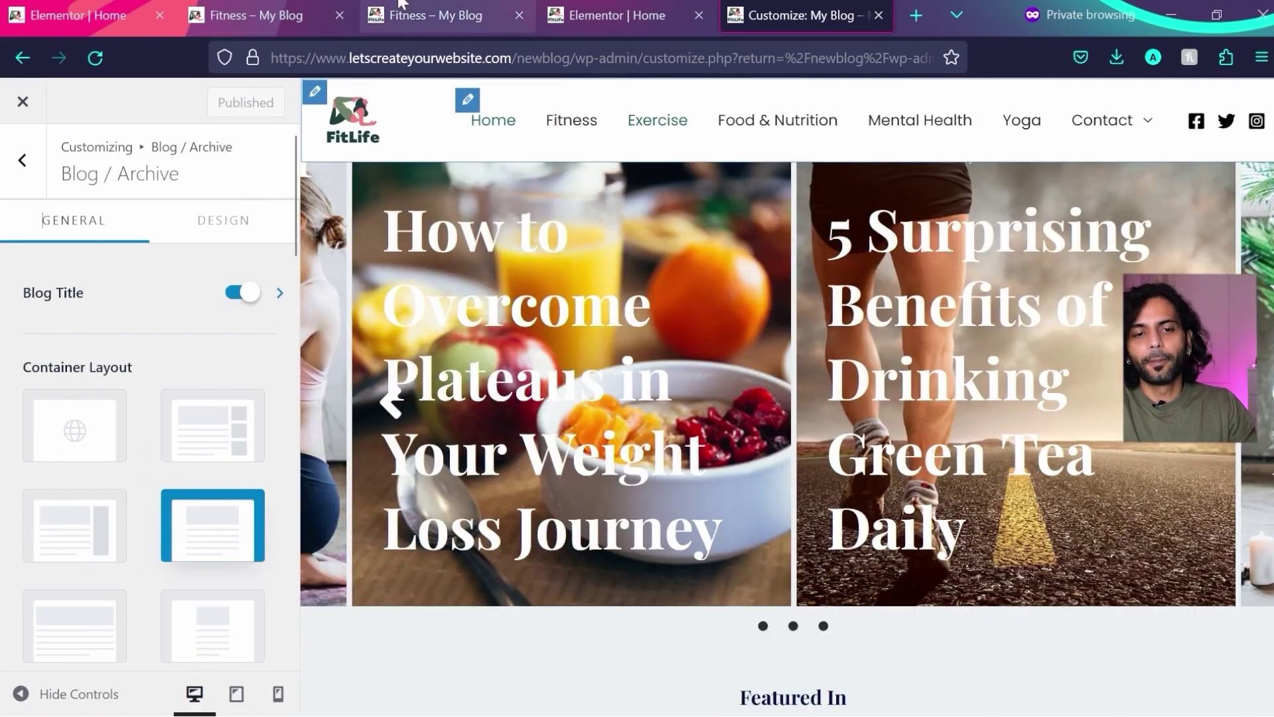
{"action": "left_click", "coordinate": [443, 3]}
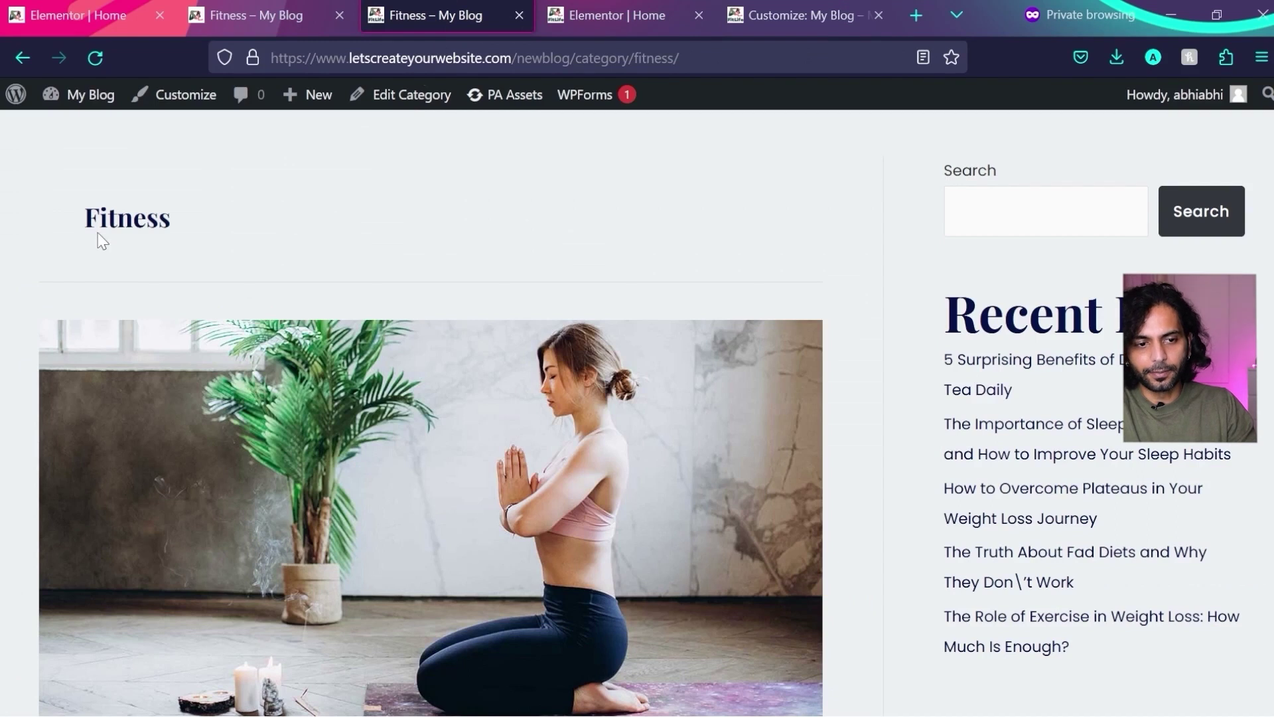
{"action": "left_click", "coordinate": [245, 14]}
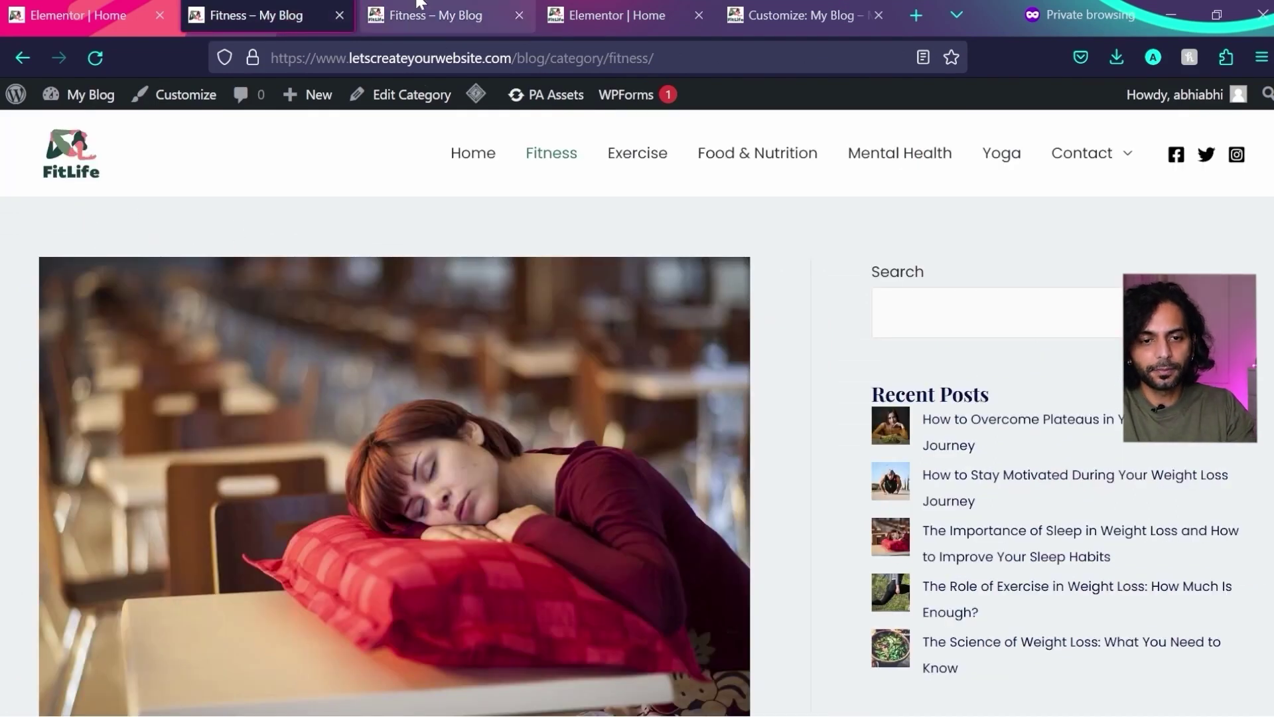
{"action": "left_click", "coordinate": [488, 3]}
{"action": "scroll", "coordinate": [81, 287], "scroll_direction": "up", "scroll_amount": 1}
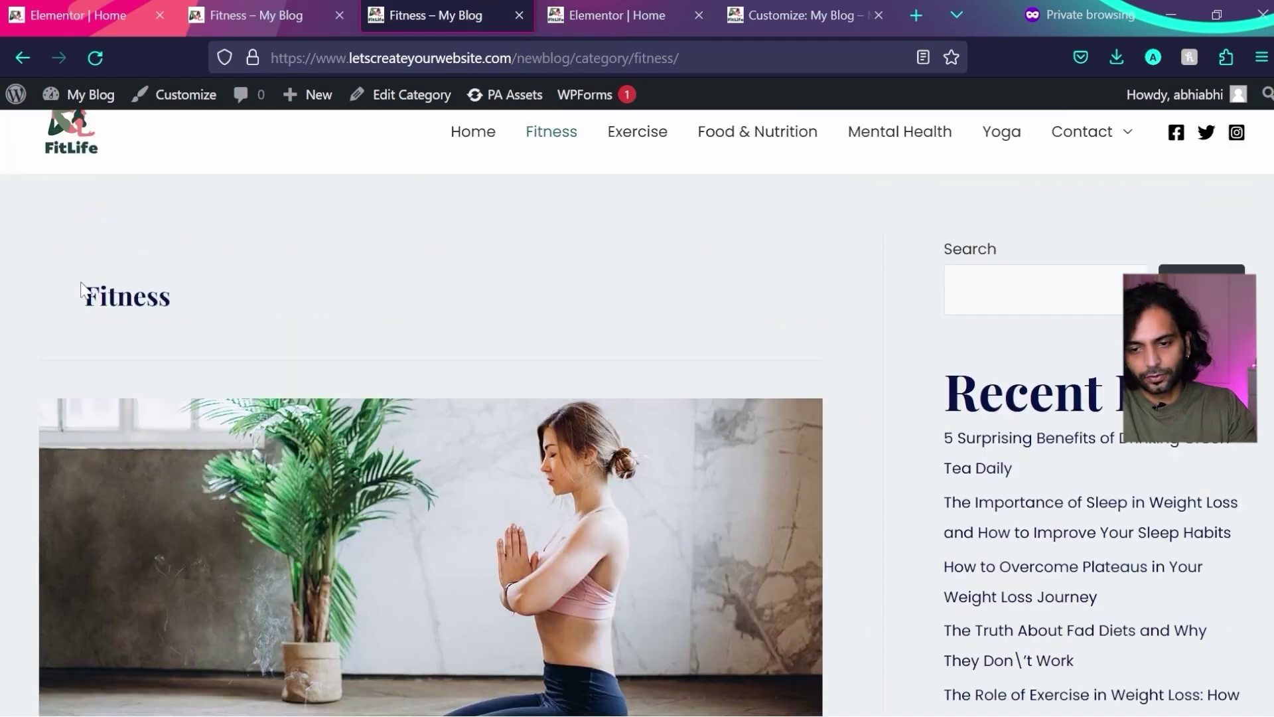
{"action": "left_click_drag", "start_coordinate": [81, 287], "coordinate": [161, 300]}
{"action": "scroll", "coordinate": [190, 304], "scroll_direction": "down", "scroll_amount": 10}
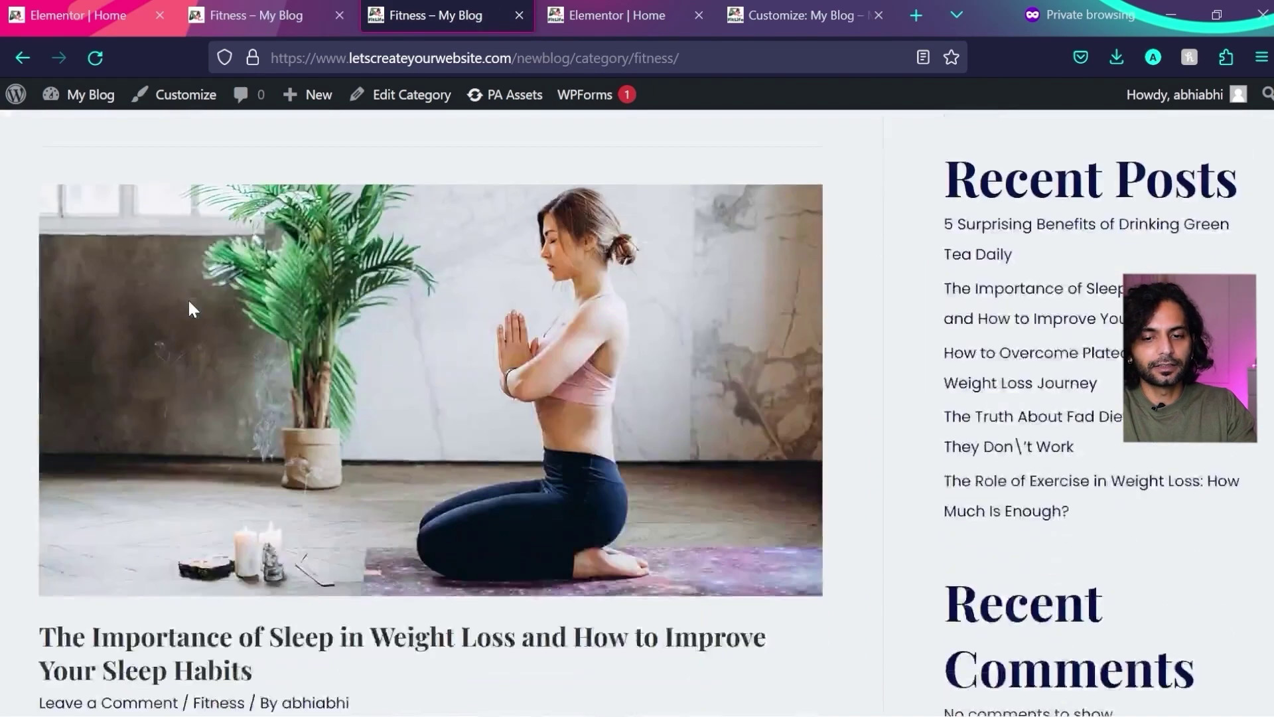
{"action": "scroll", "coordinate": [191, 301], "scroll_direction": "down", "scroll_amount": 2}
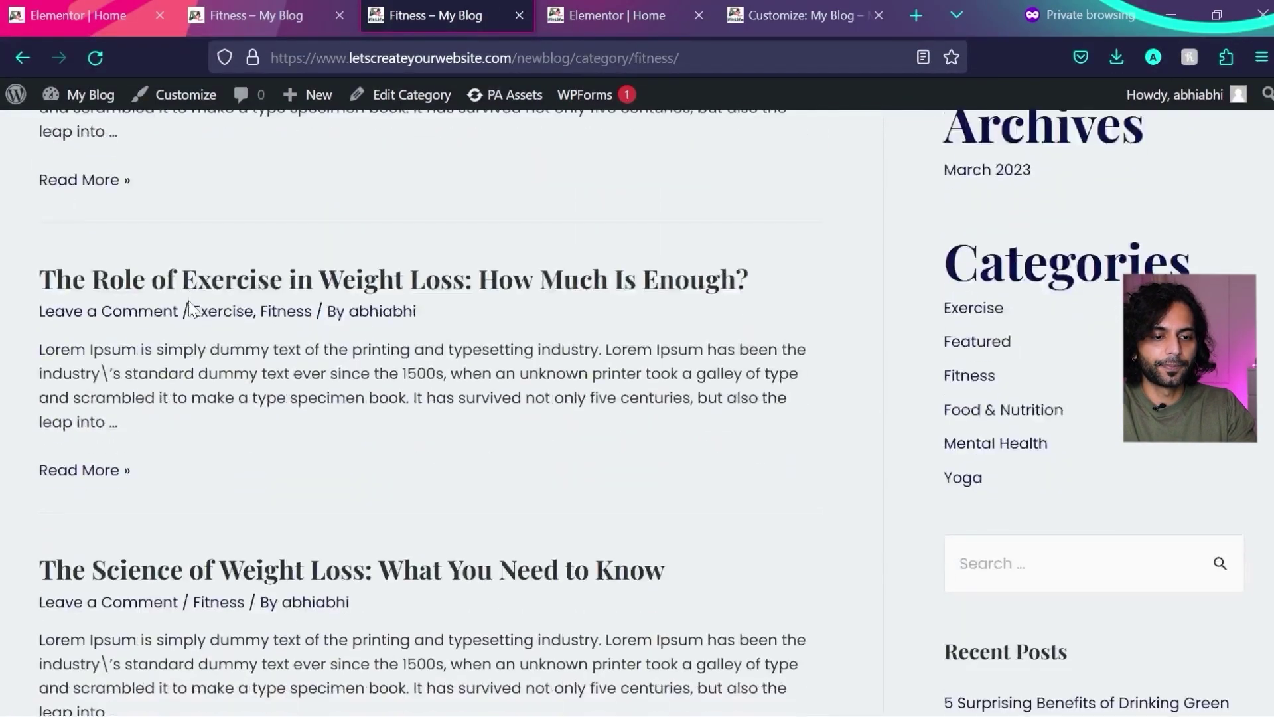
{"action": "scroll", "coordinate": [191, 301], "scroll_direction": "up", "scroll_amount": 10}
{"action": "scroll", "coordinate": [191, 301], "scroll_direction": "up", "scroll_amount": 2}
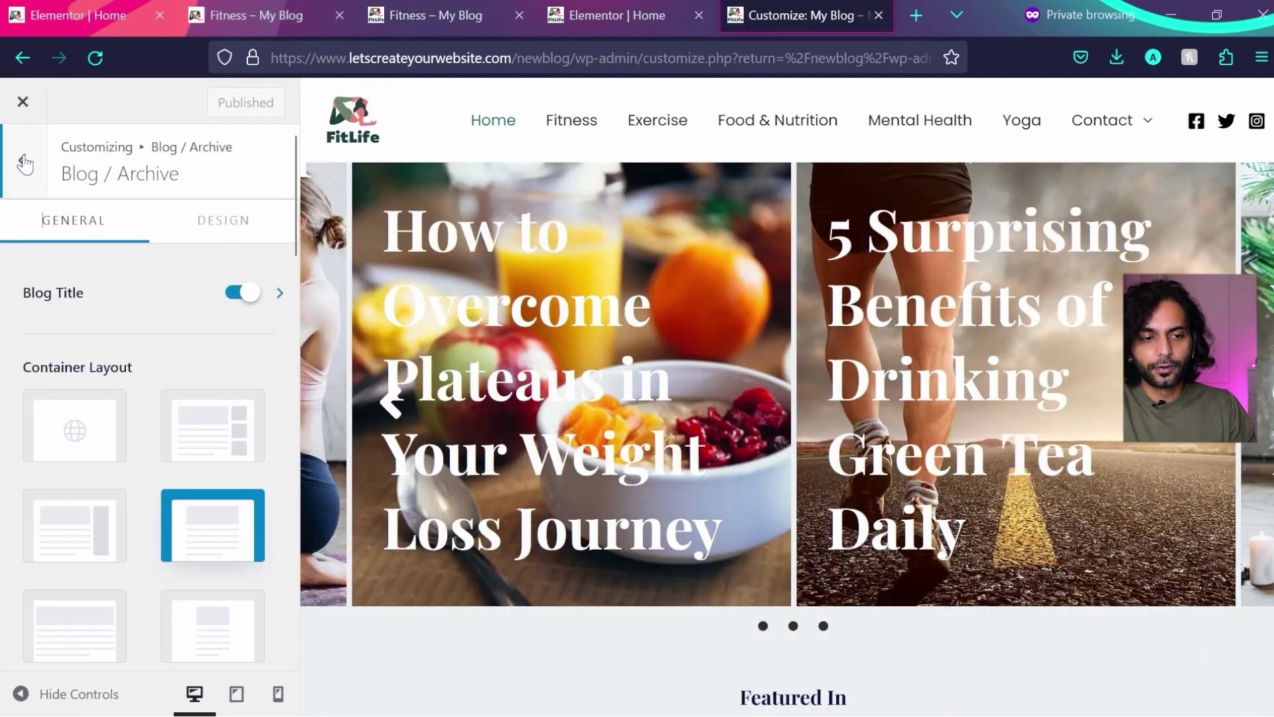
- Open the sleep-habits post from the Fitness page on both sites and compare them
{"action": "left_click", "coordinate": [23, 162]}
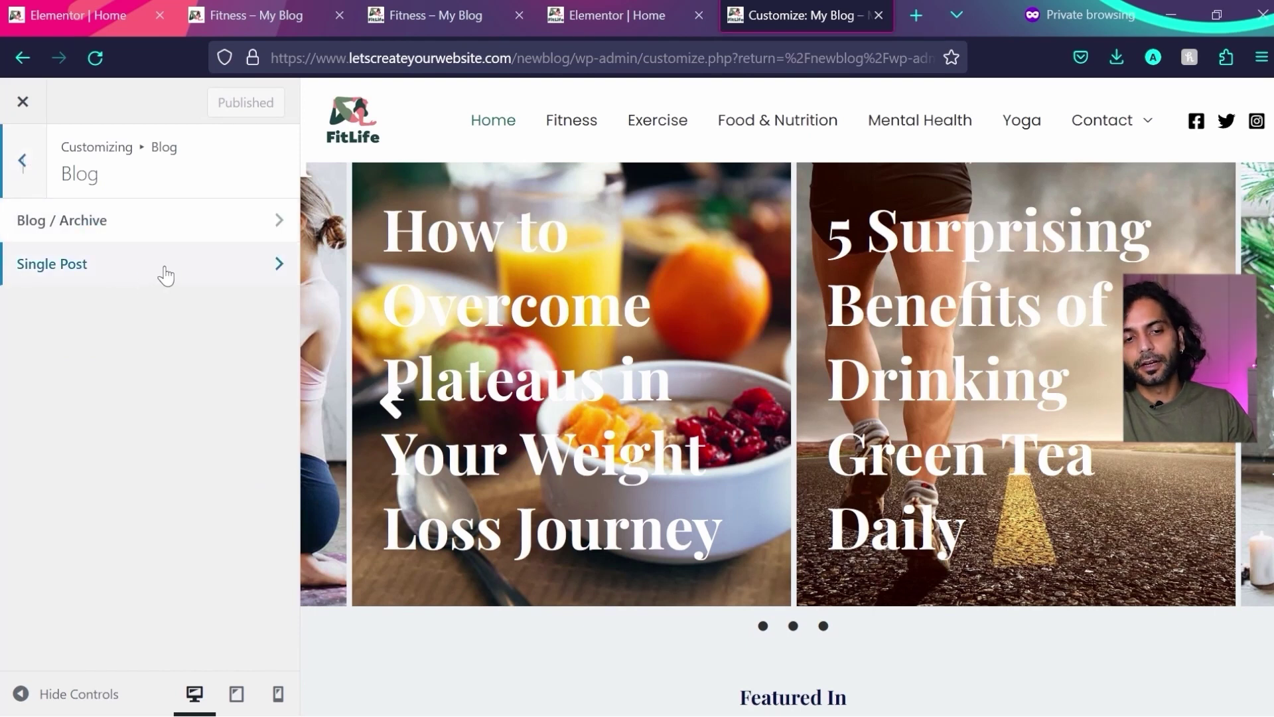
{"action": "left_click", "coordinate": [465, 15]}
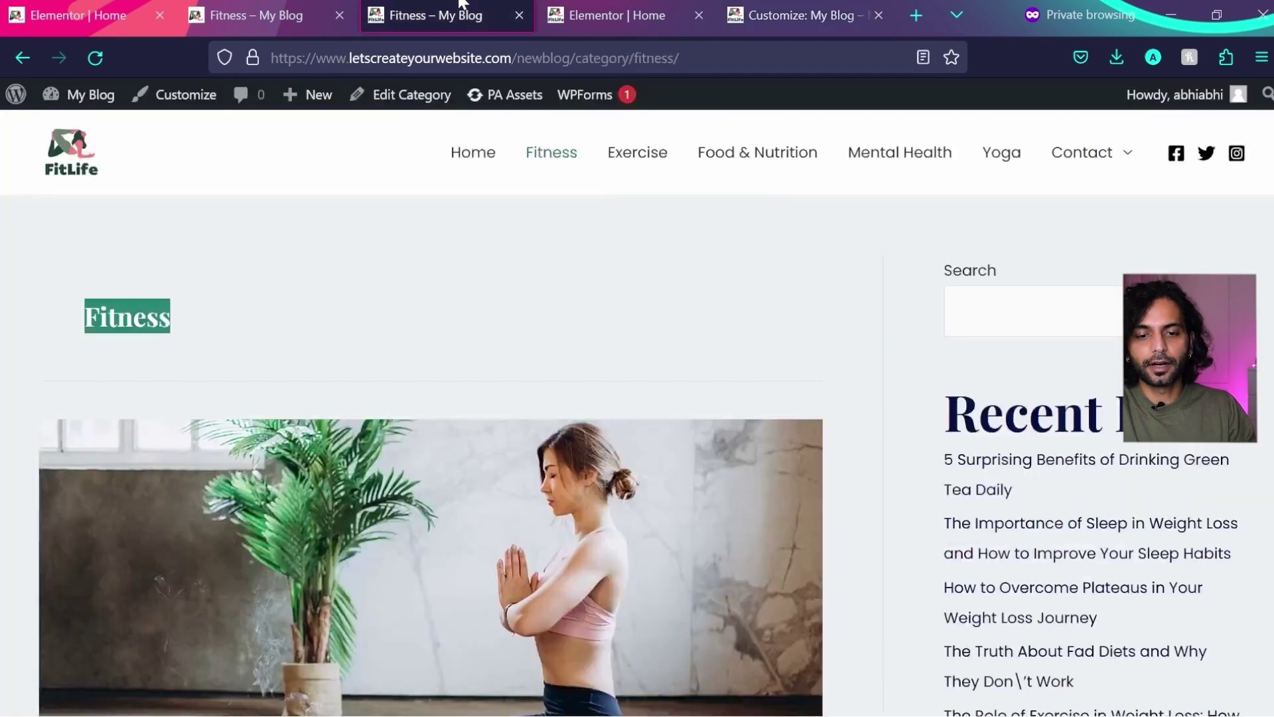
{"action": "scroll", "coordinate": [463, 386], "scroll_direction": "down", "scroll_amount": 4}
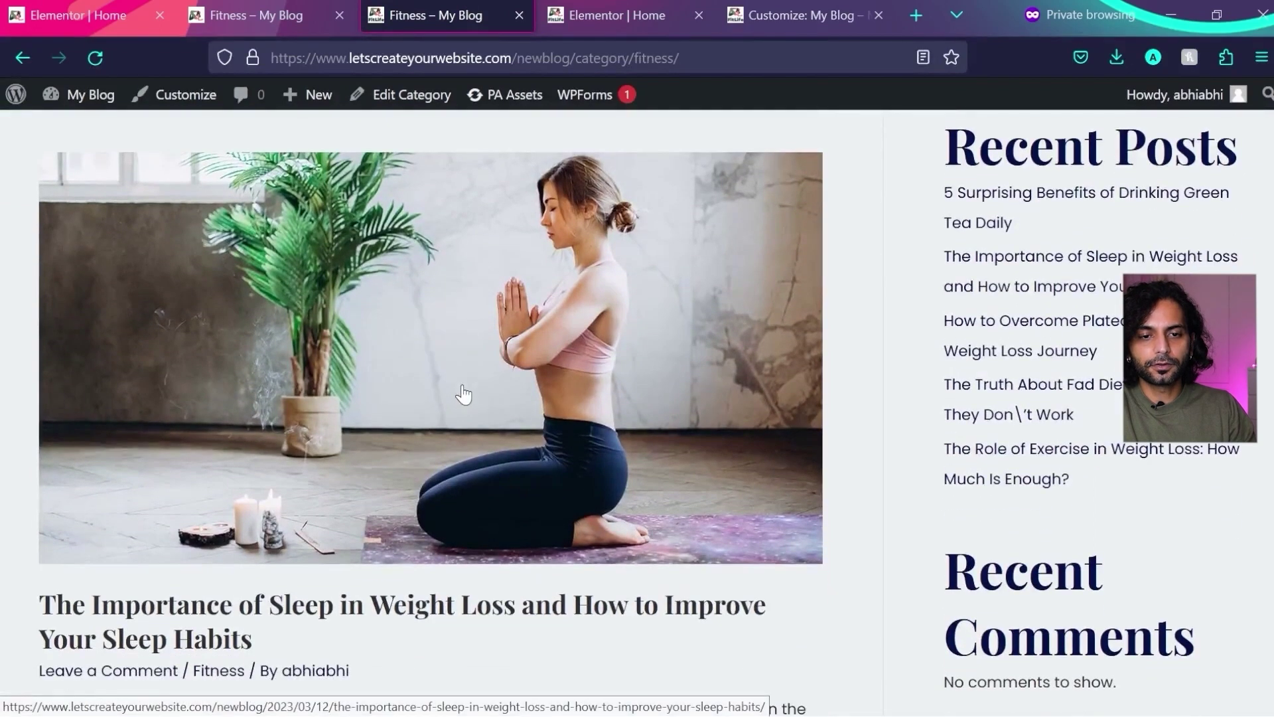
{"action": "left_click", "coordinate": [463, 387]}
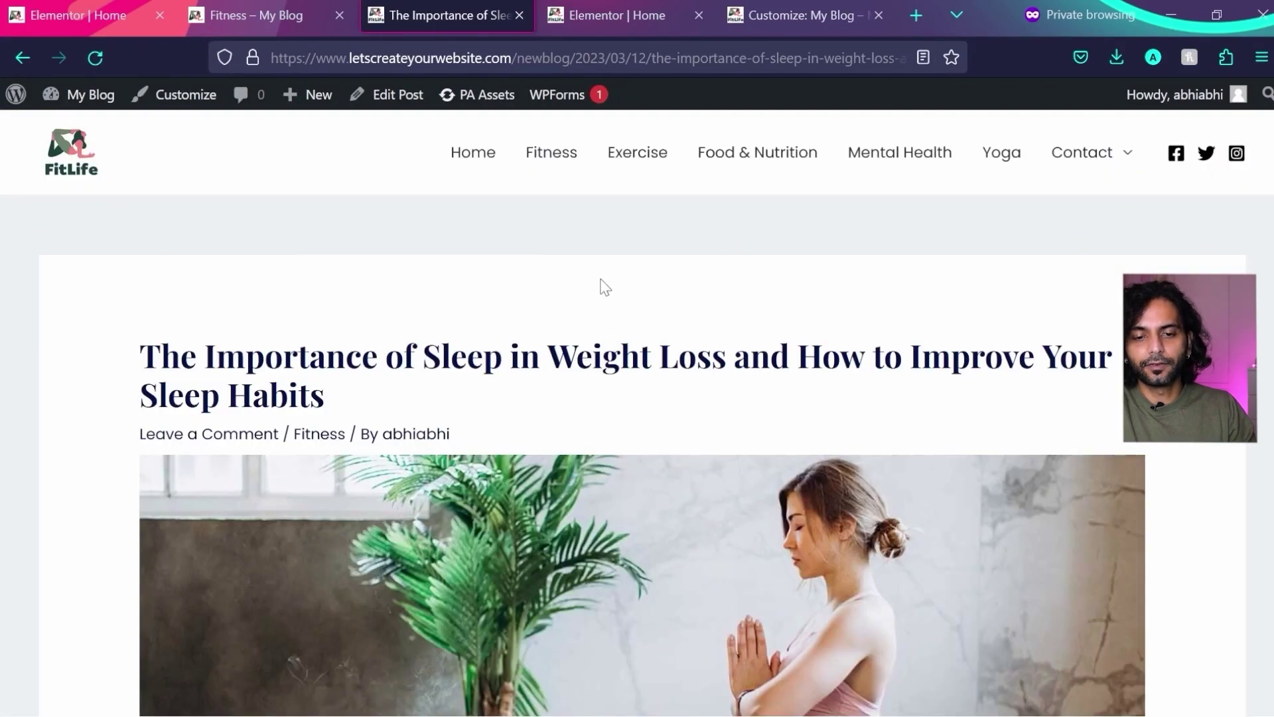
{"action": "key", "text": "ctrl+shift+Tab"}
{"action": "left_click", "coordinate": [591, 359]}
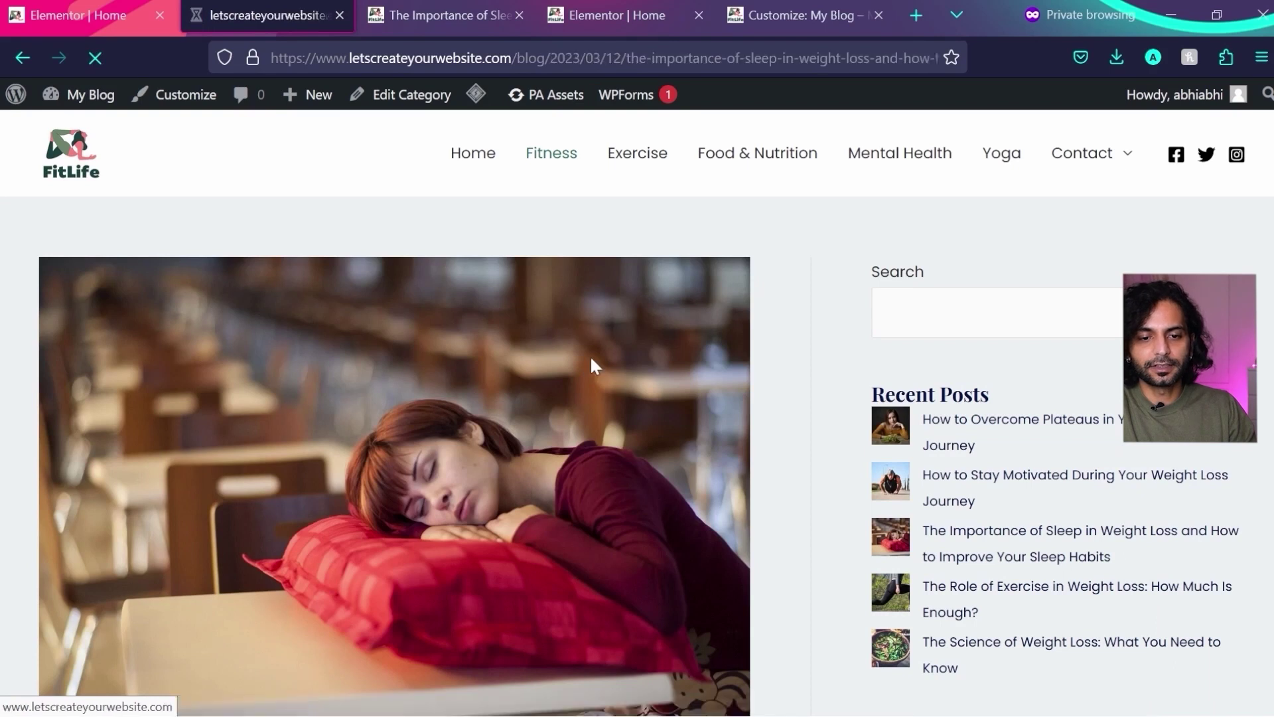
{"action": "scroll", "coordinate": [591, 358], "scroll_direction": "down", "scroll_amount": 1}
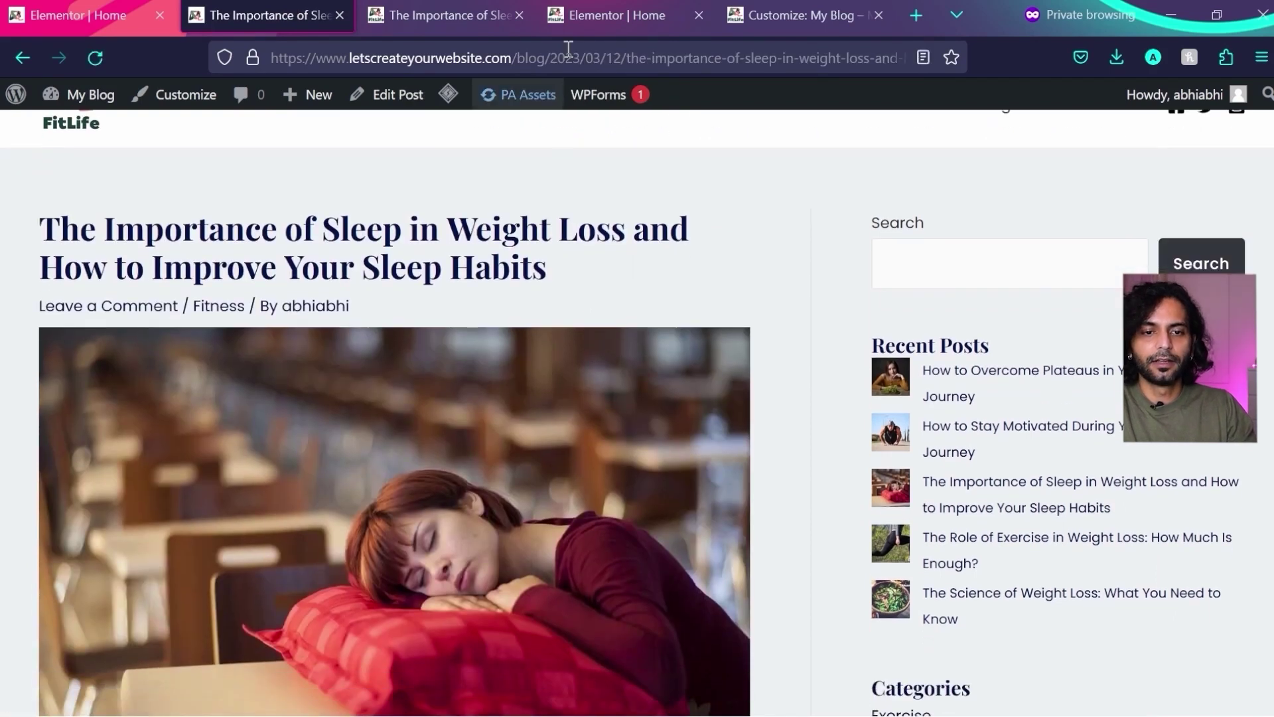
{"action": "left_click", "coordinate": [481, 3]}
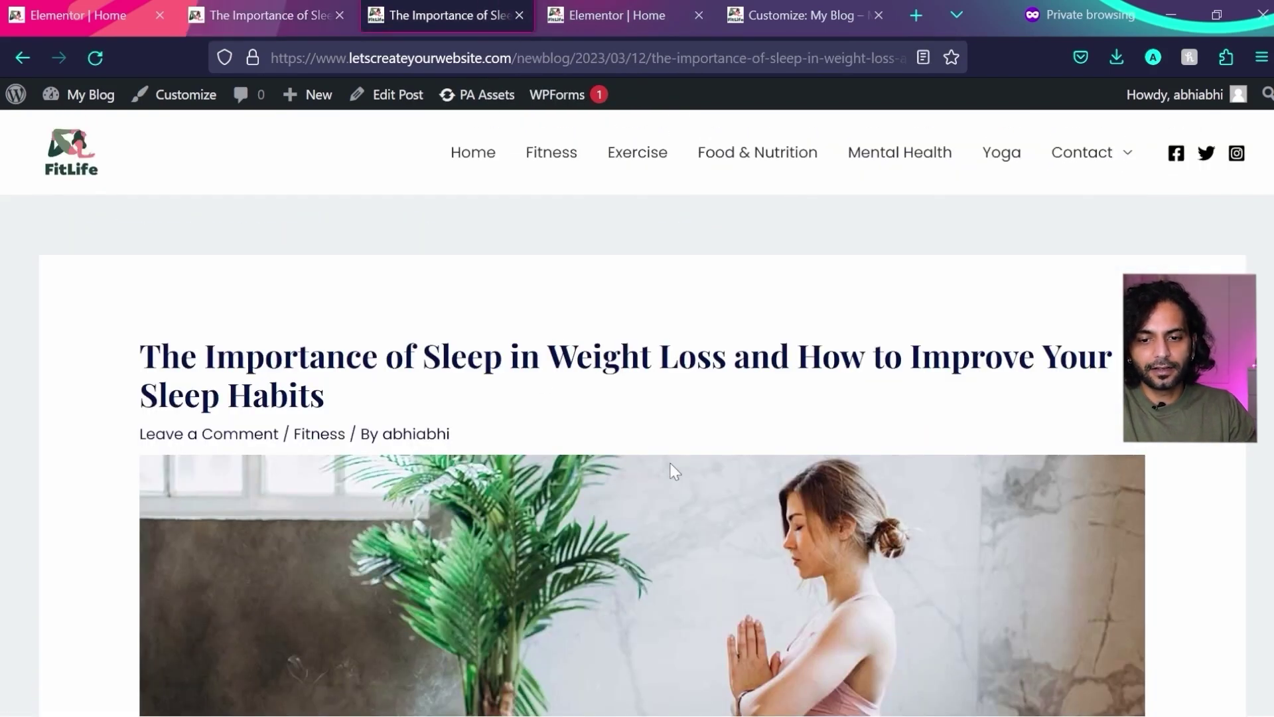
{"action": "scroll", "coordinate": [670, 468], "scroll_direction": "down", "scroll_amount": 3}
{"action": "scroll", "coordinate": [670, 467], "scroll_direction": "up", "scroll_amount": 2}
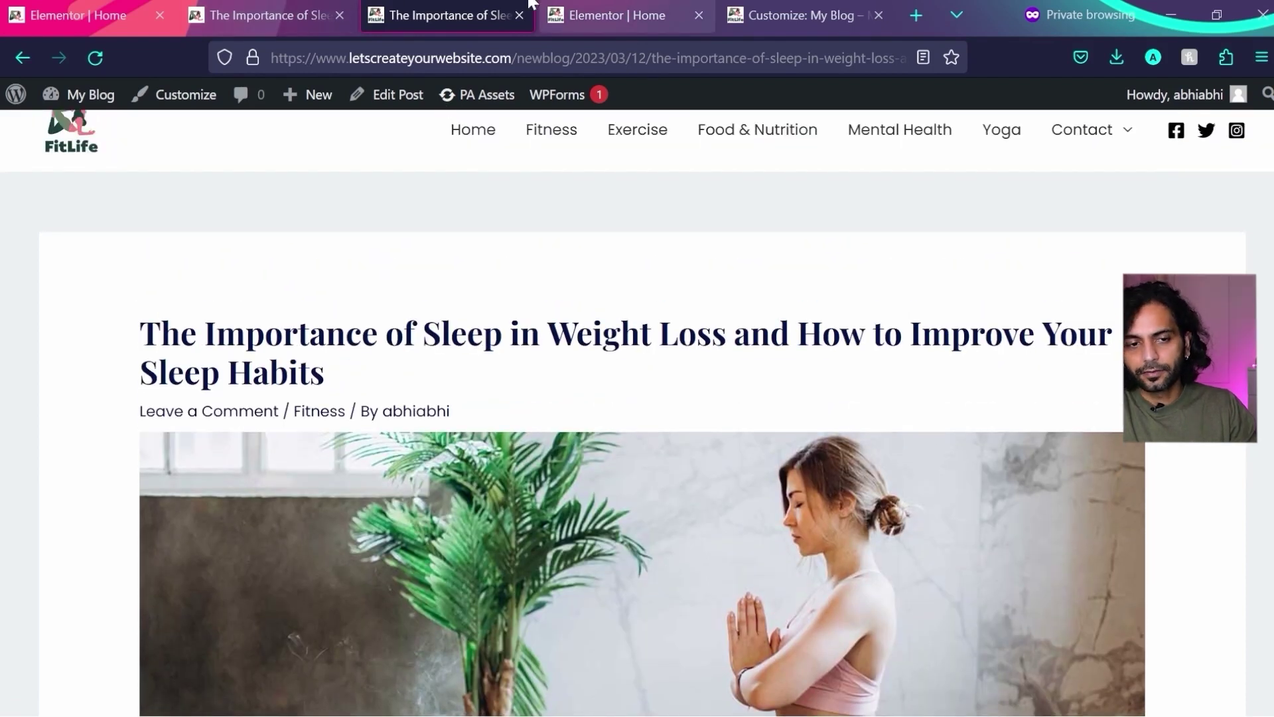
- Check the Customizer's Sidebar layout at 30% width, then go to the /wp-admin/ Dashboard
{"action": "left_click", "coordinate": [797, 15]}
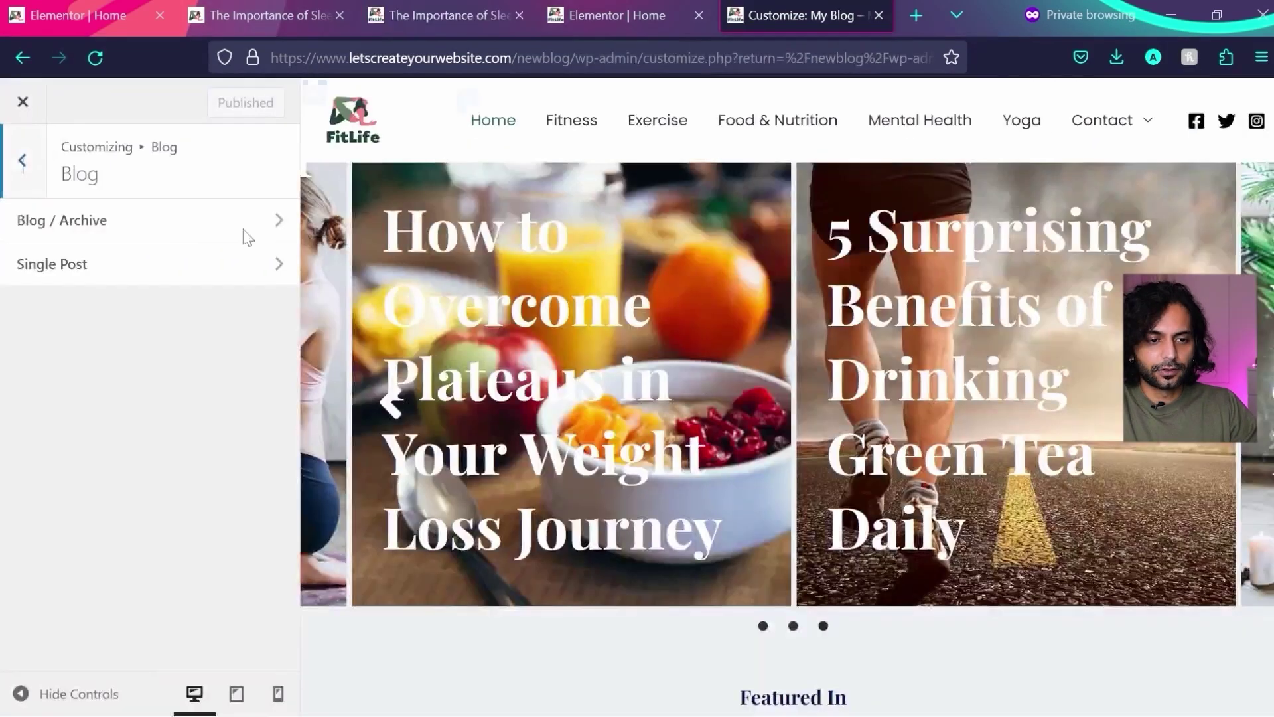
{"action": "left_click", "coordinate": [23, 163]}
{"action": "scroll", "coordinate": [117, 441], "scroll_direction": "down", "scroll_amount": 1}
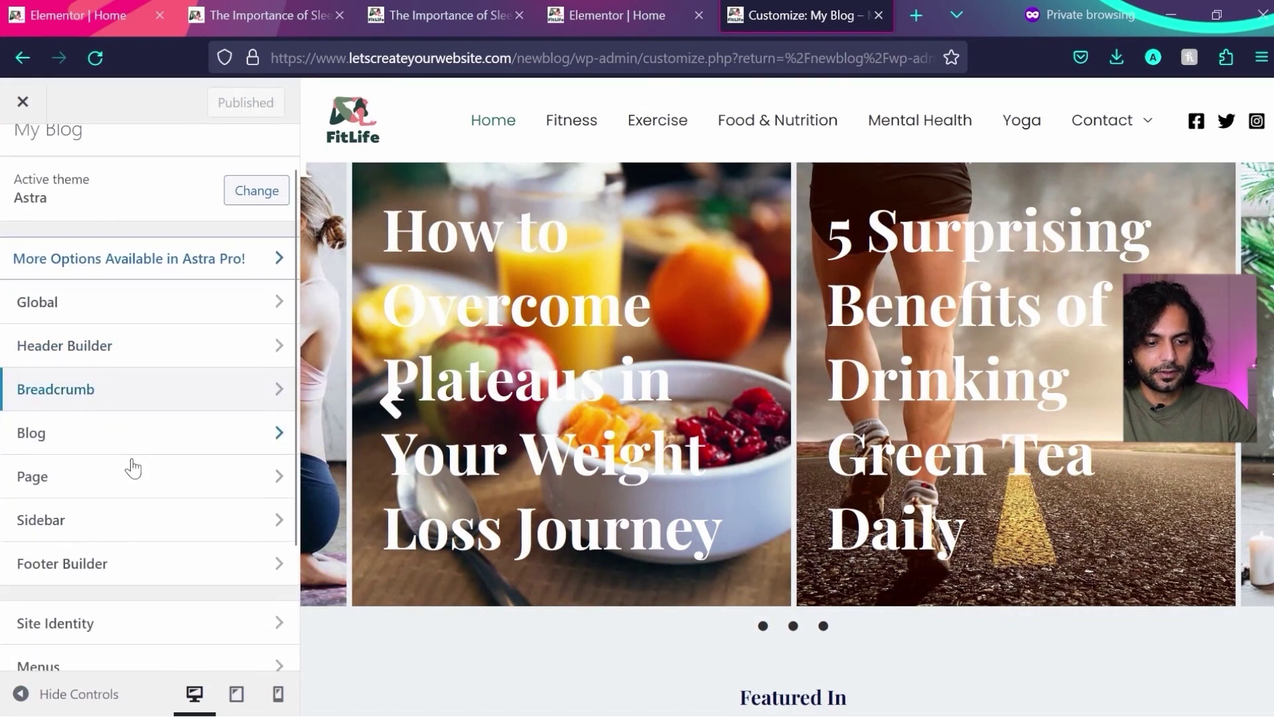
{"action": "left_click", "coordinate": [179, 521]}
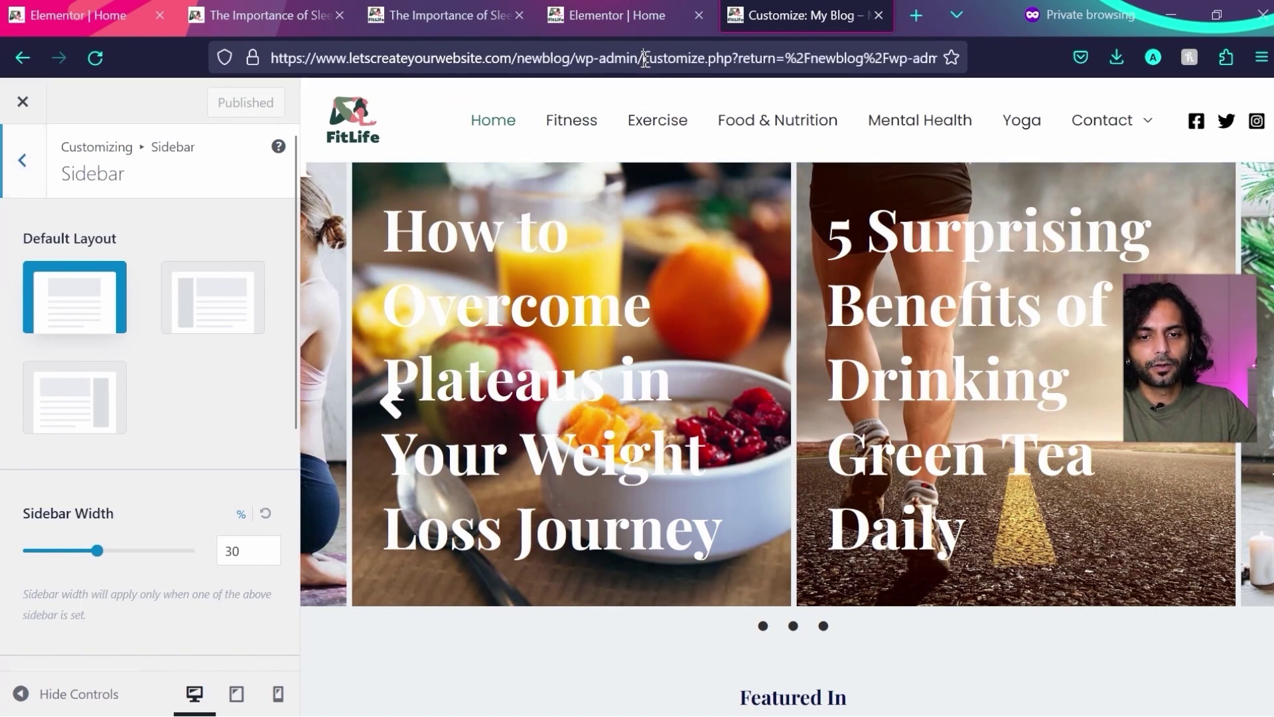
{"action": "left_click_drag", "start_coordinate": [644, 58], "coordinate": [932, 59]}
{"action": "key", "text": "BackSpace"}
{"action": "key", "text": "Return"}
- Open Appearance > Widgets, dismiss the welcome dialog, and review the Main Sidebar's Recent Posts and Comments blocks
{"action": "mouse_move", "coordinate": [71, 560]}
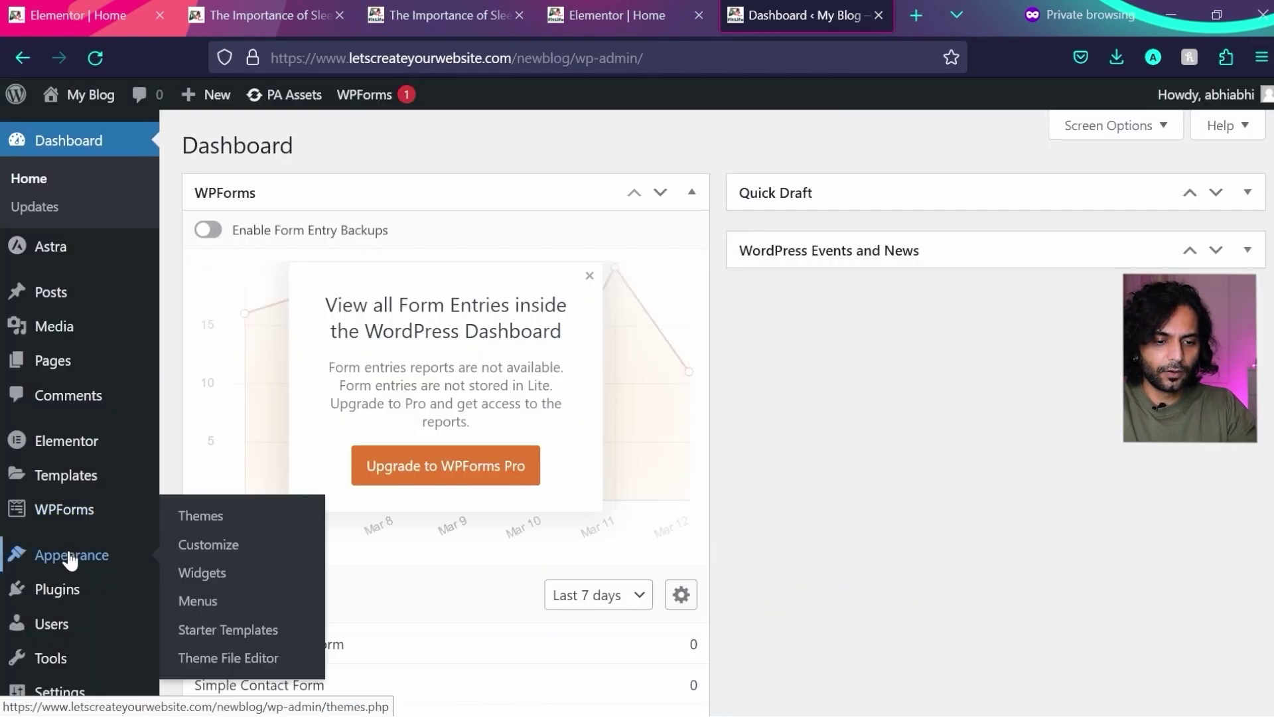
{"action": "scroll", "coordinate": [211, 518], "scroll_direction": "down", "scroll_amount": 2}
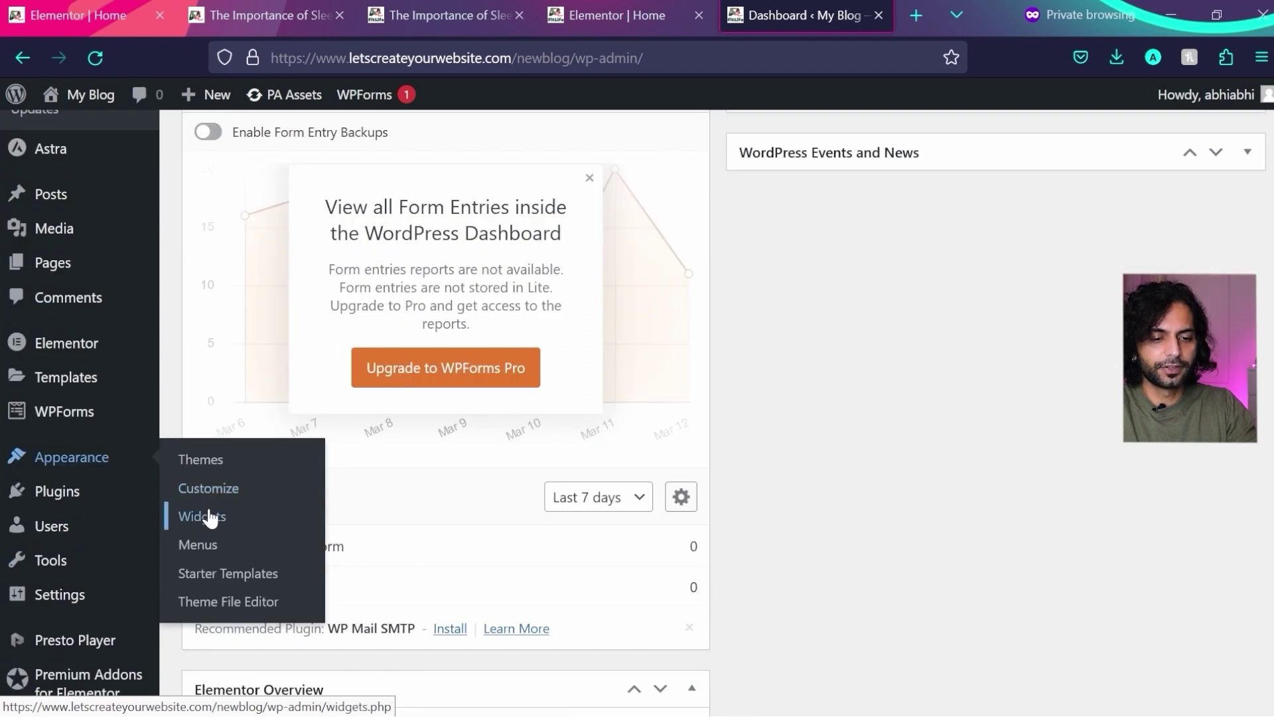
{"action": "left_click", "coordinate": [211, 517]}
{"action": "left_click", "coordinate": [771, 170]}
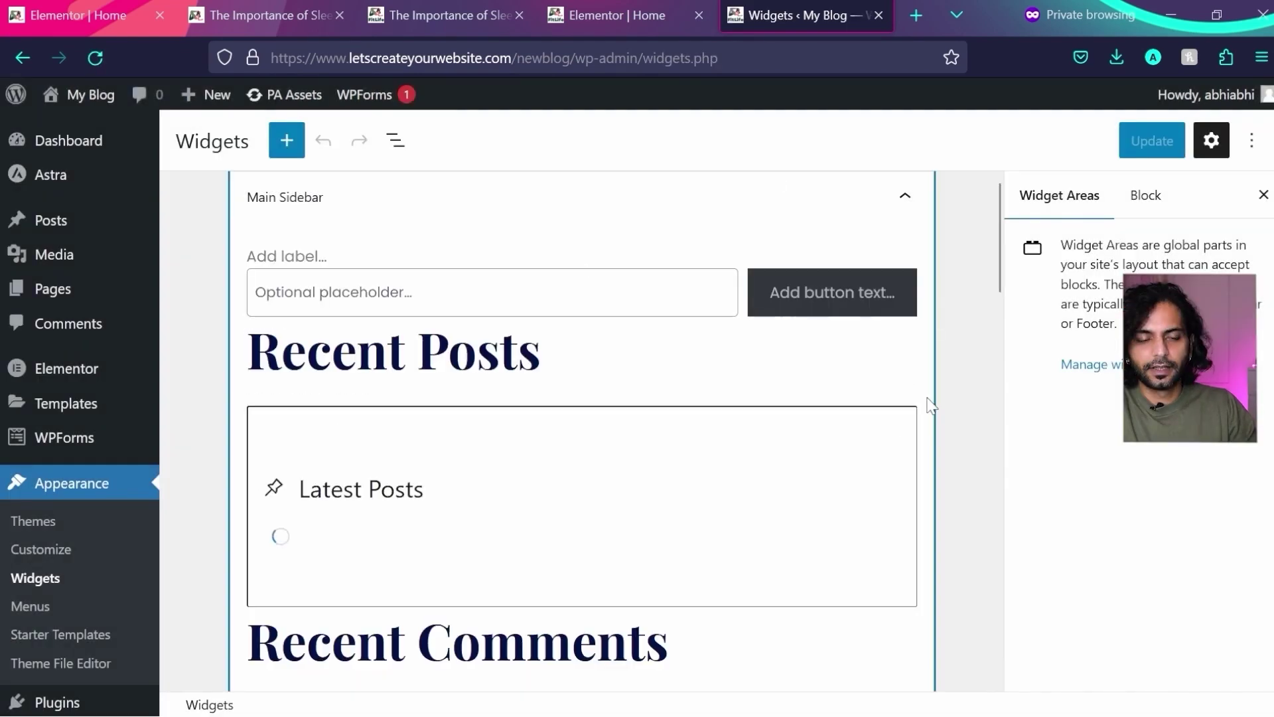
{"action": "scroll", "coordinate": [929, 398], "scroll_direction": "down", "scroll_amount": 2}
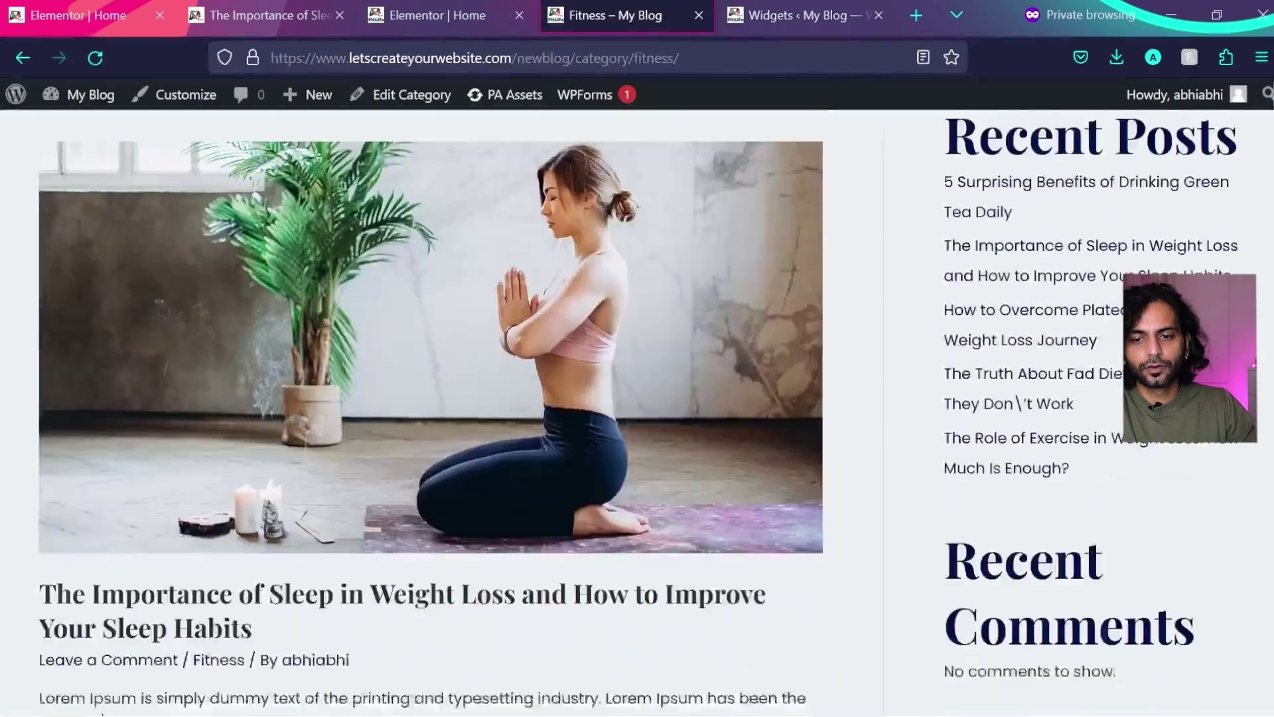
{"action": "scroll", "coordinate": [1172, 225], "scroll_direction": "down", "scroll_amount": 1}
{"action": "scroll", "coordinate": [1168, 252], "scroll_direction": "up", "scroll_amount": 4}
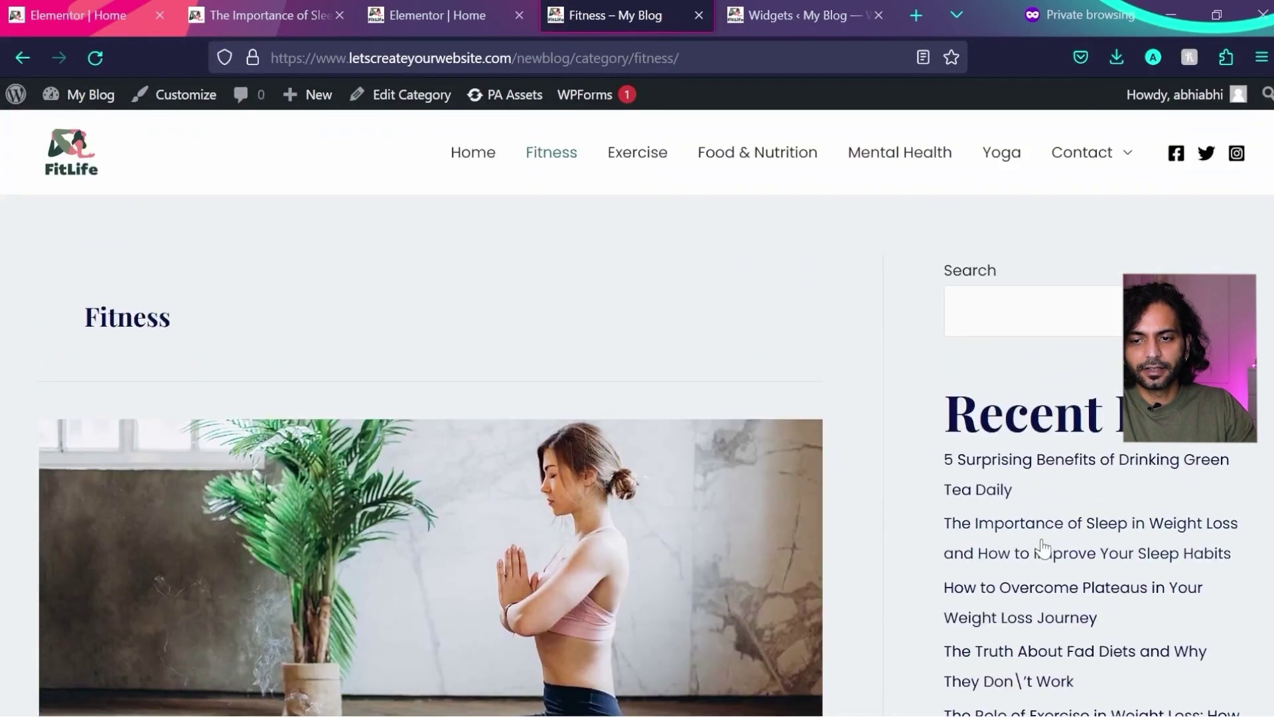
{"action": "scroll", "coordinate": [618, 411], "scroll_direction": "down", "scroll_amount": 12}
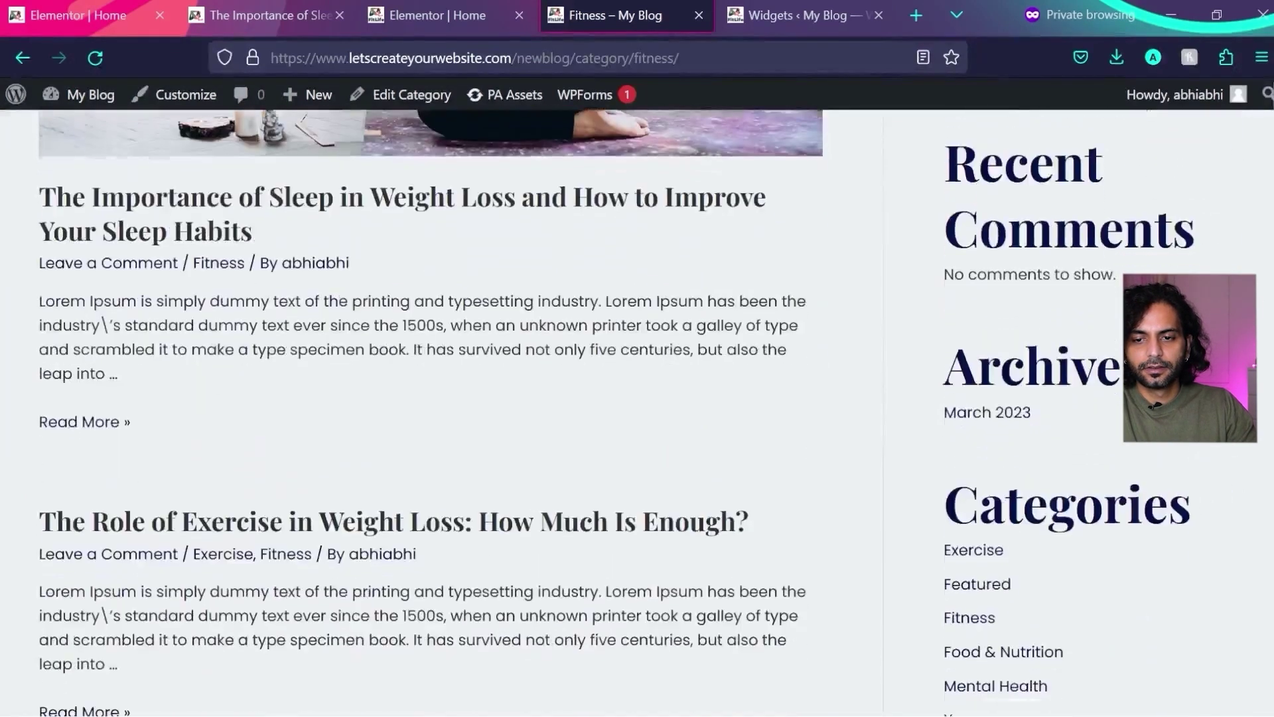
{"action": "scroll", "coordinate": [617, 411], "scroll_direction": "down", "scroll_amount": 5}
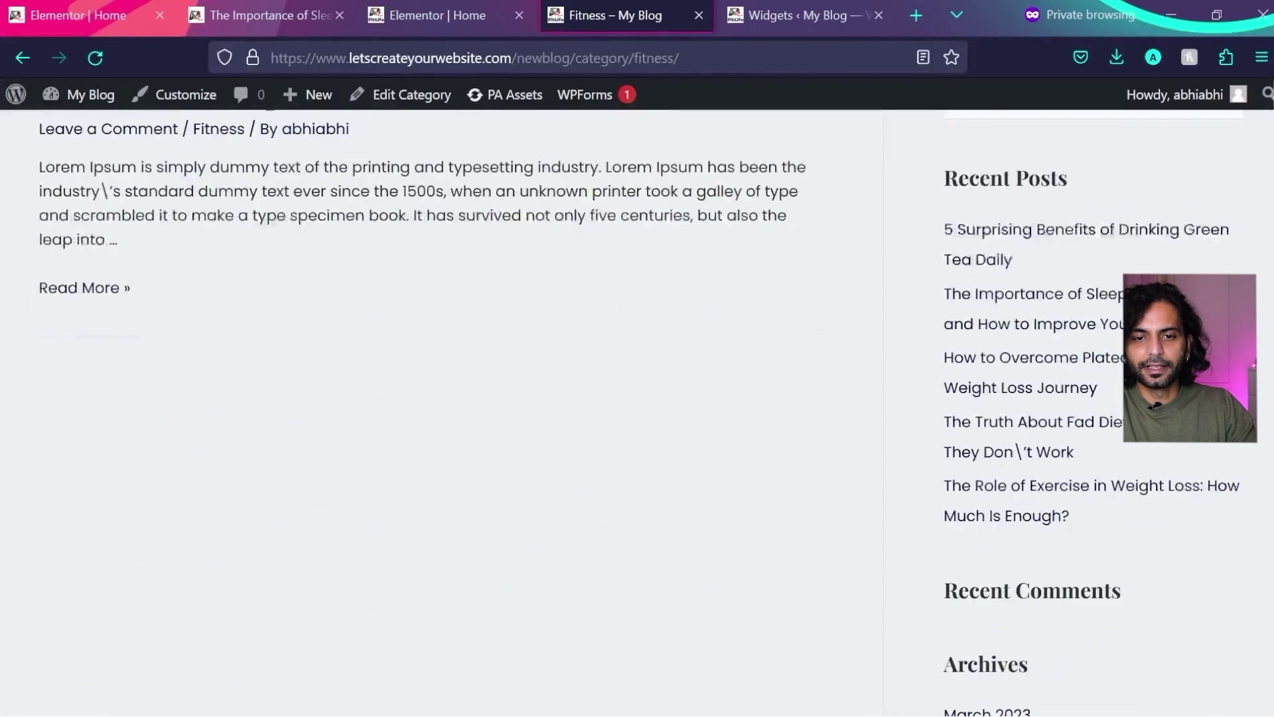
{"action": "left_click", "coordinate": [796, 15]}
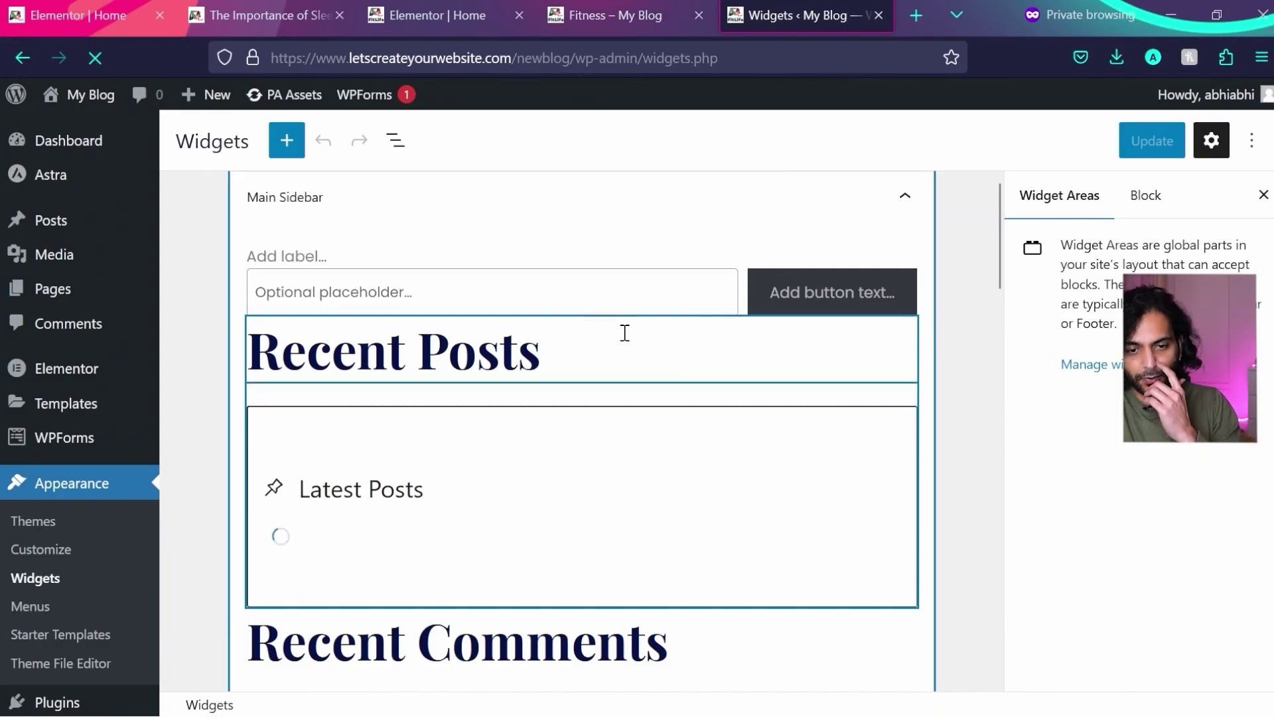
- Delete the Recent Posts heading and the stuck Latest Posts widget from the Main Sidebar
{"action": "left_click", "coordinate": [707, 318]}
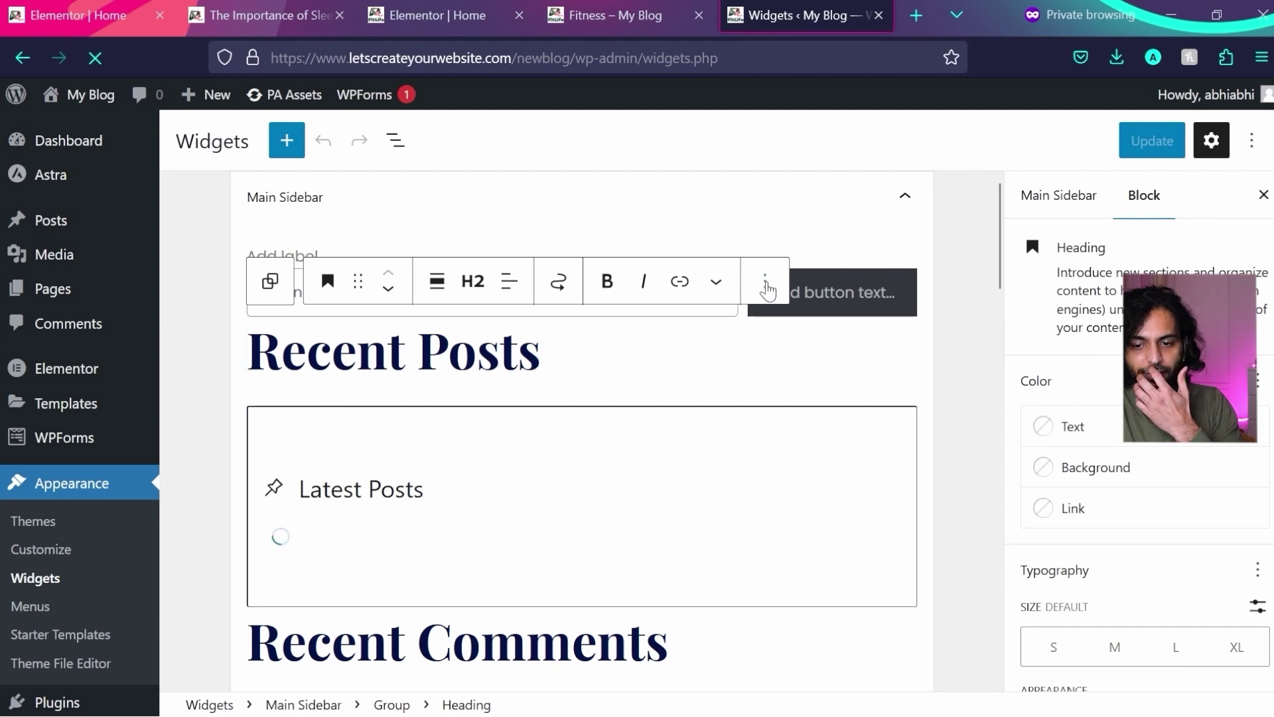
{"action": "left_click", "coordinate": [765, 283]}
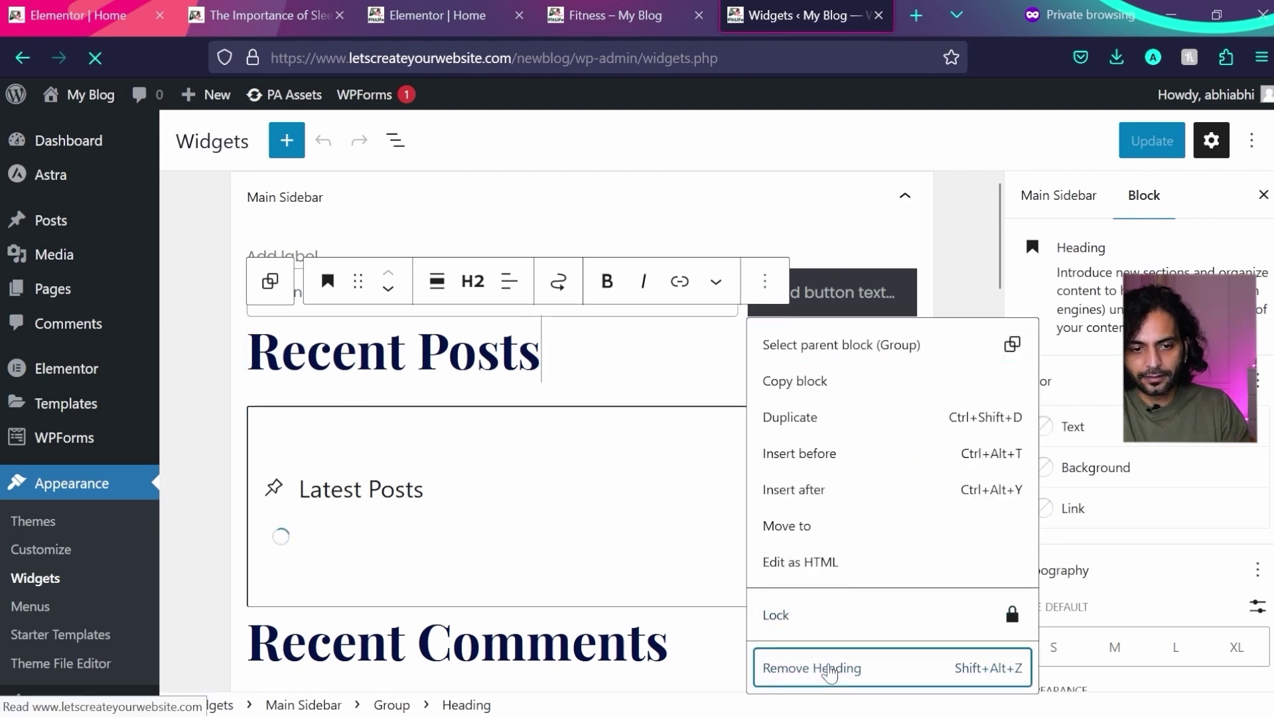
{"action": "left_click", "coordinate": [827, 667]}
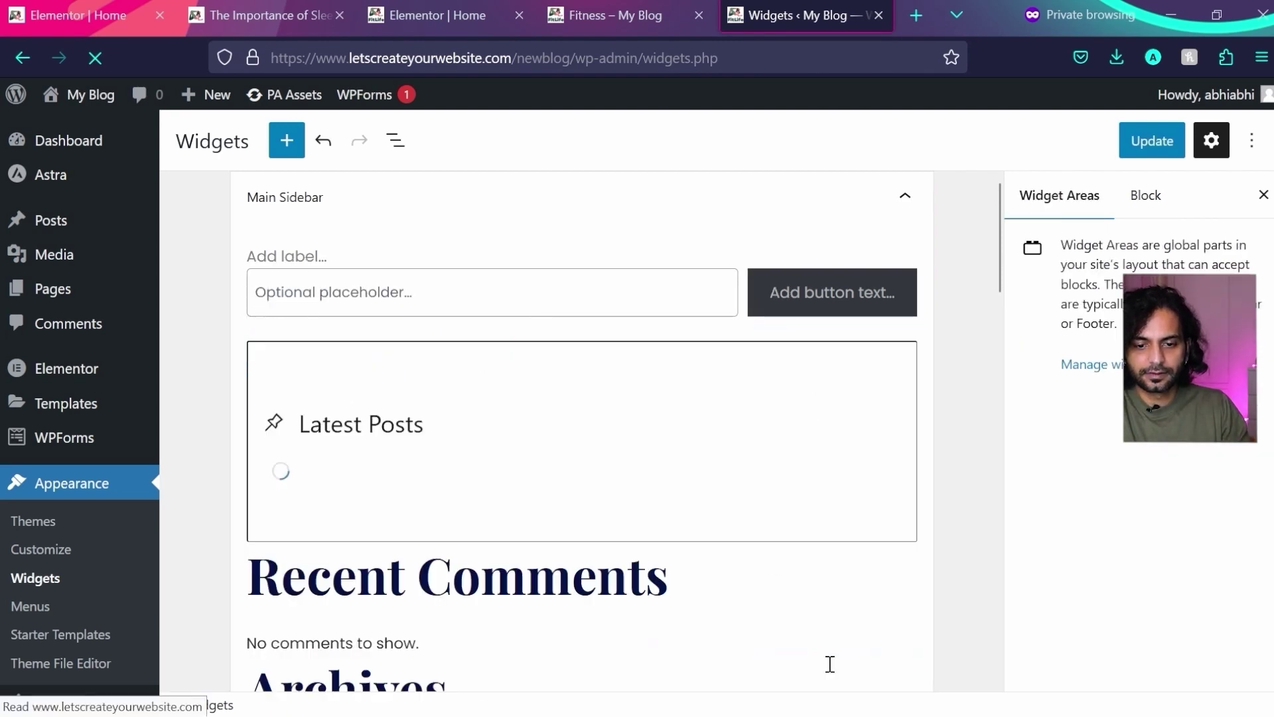
{"action": "left_click", "coordinate": [749, 357]}
{"action": "left_click", "coordinate": [536, 282]}
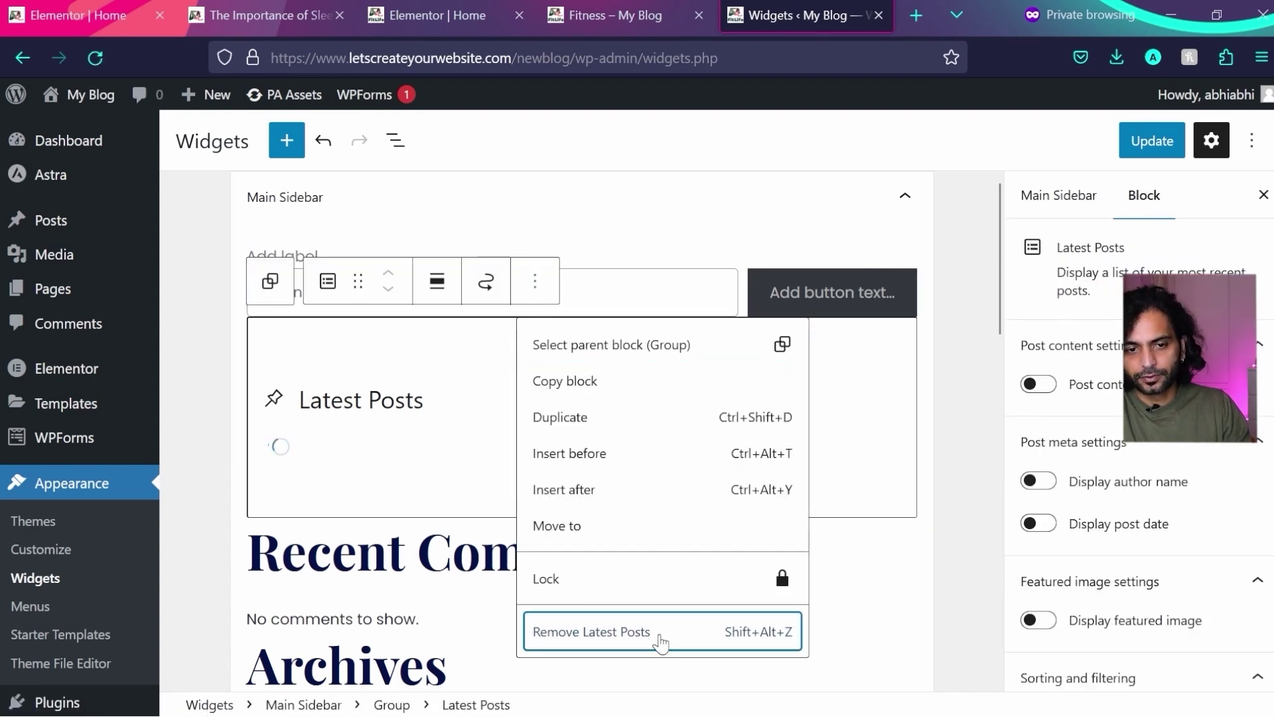
{"action": "left_click", "coordinate": [657, 634]}
- Add a new Latest Posts block below the sidebar's search box
{"action": "scroll", "coordinate": [611, 426], "scroll_direction": "up", "scroll_amount": 1}
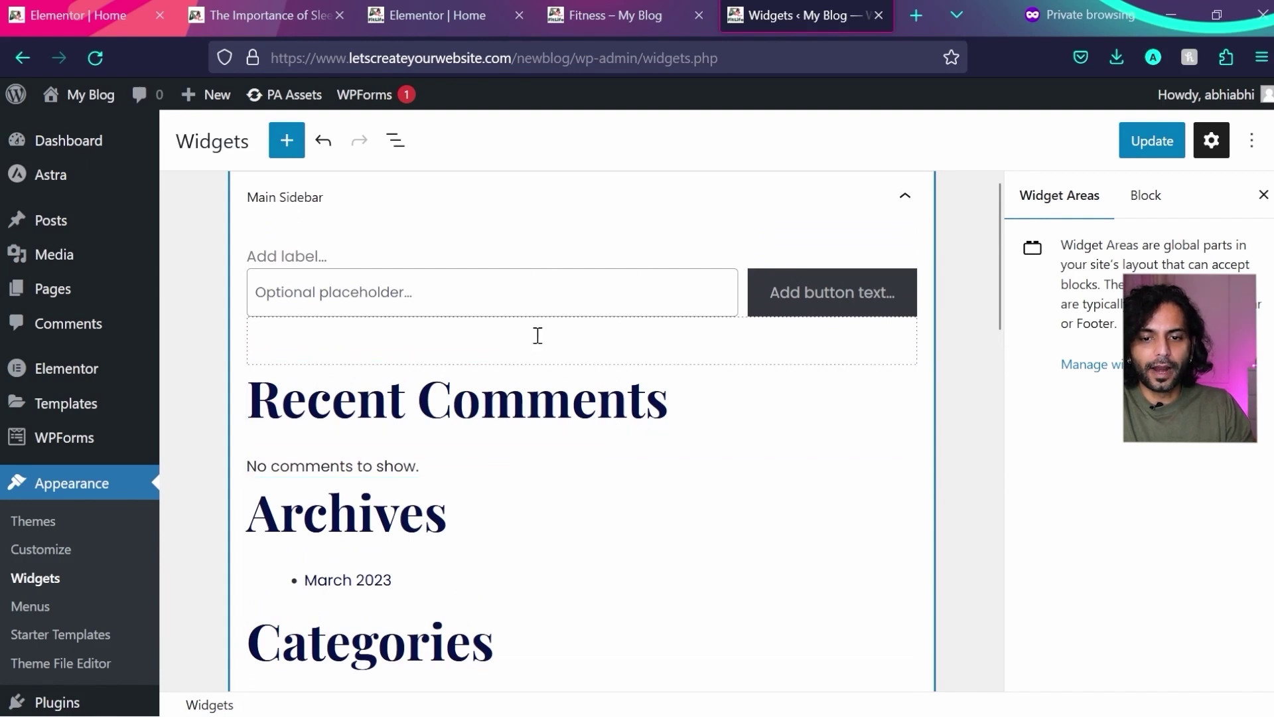
{"action": "left_click", "coordinate": [286, 140]}
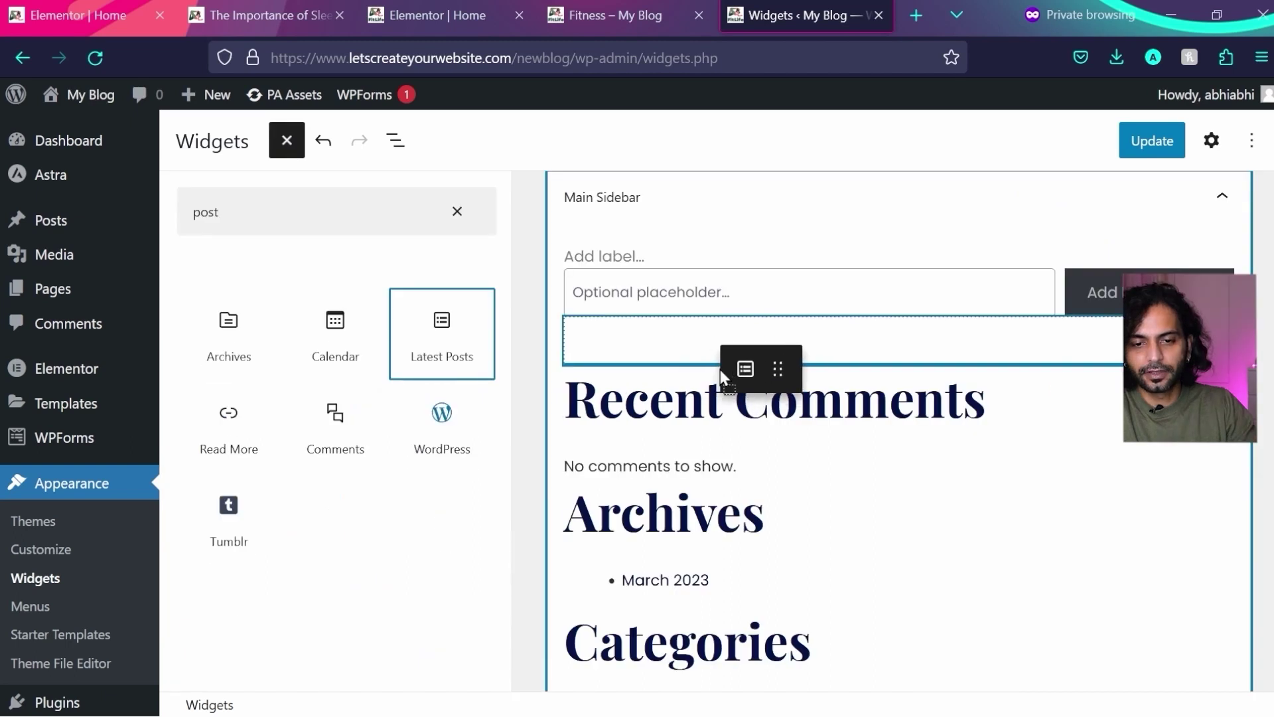
{"action": "left_click_drag", "start_coordinate": [722, 377], "coordinate": [723, 375]}
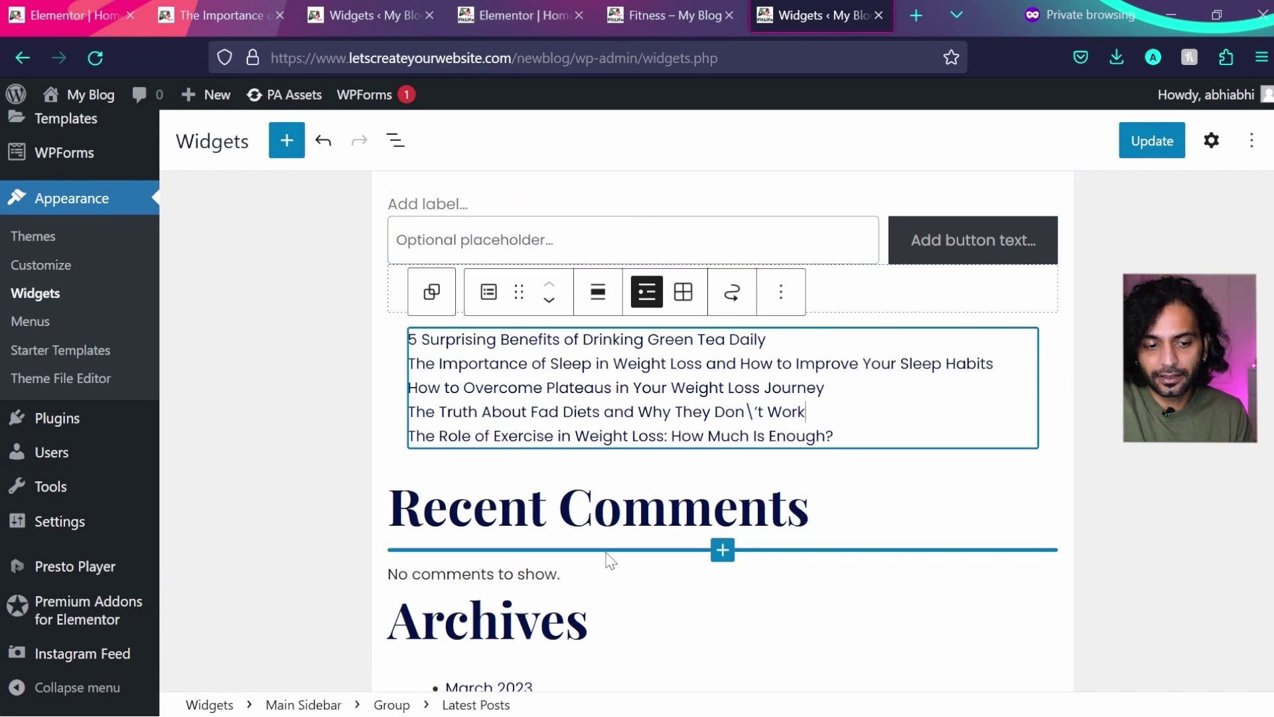
- Duplicate the Instagram feed in All Feeds and copy its [instagram-feed feed=2] shortcode
{"action": "mouse_move", "coordinate": [80, 656]}
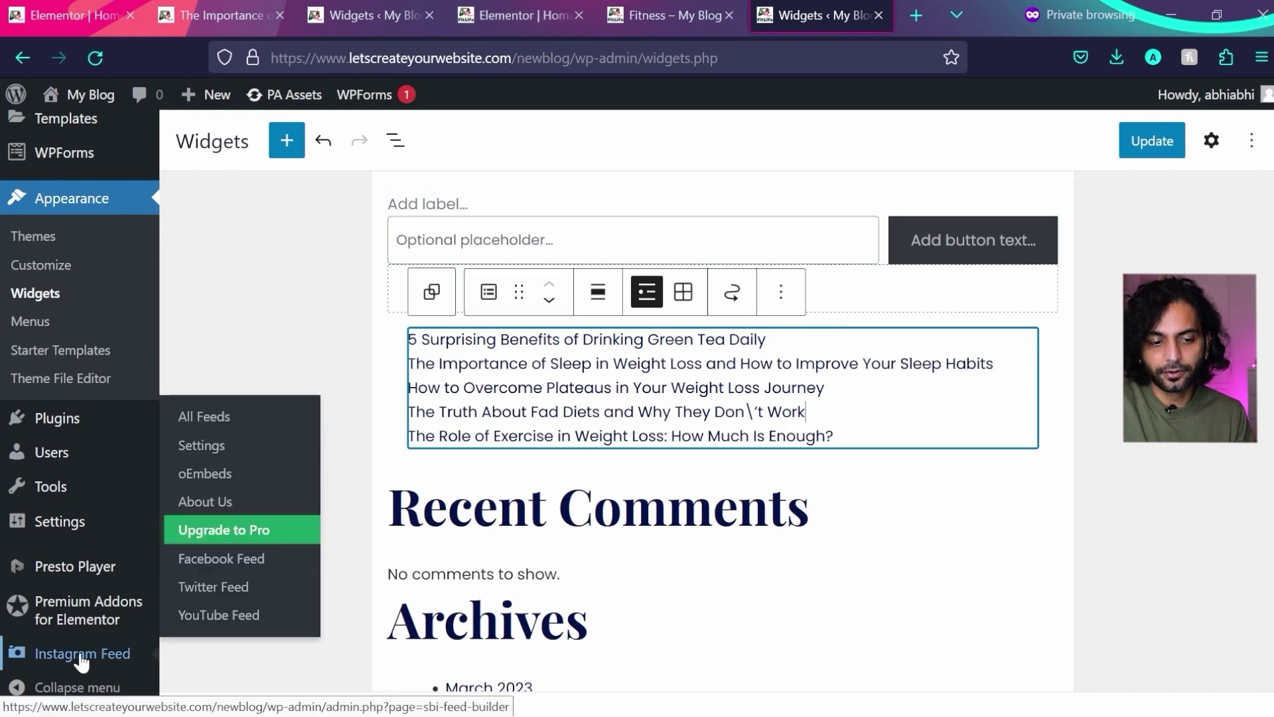
{"action": "left_click", "coordinate": [211, 424]}
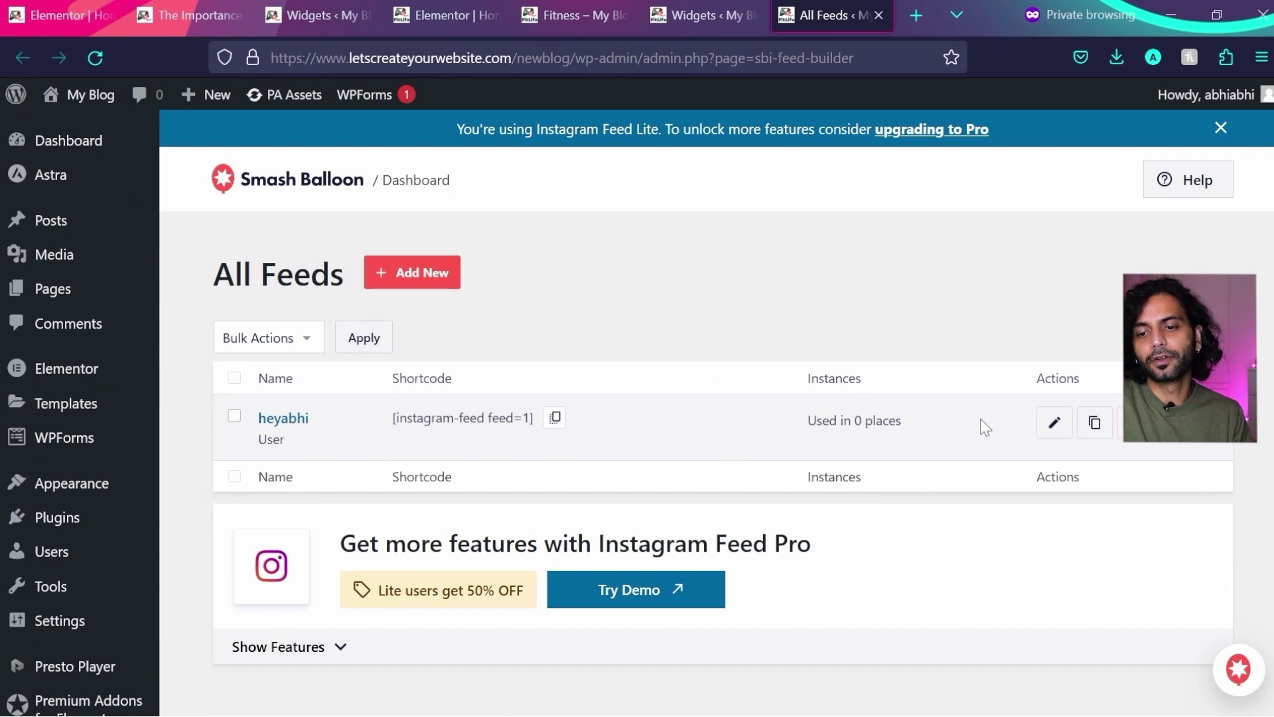
{"action": "left_click", "coordinate": [1095, 425]}
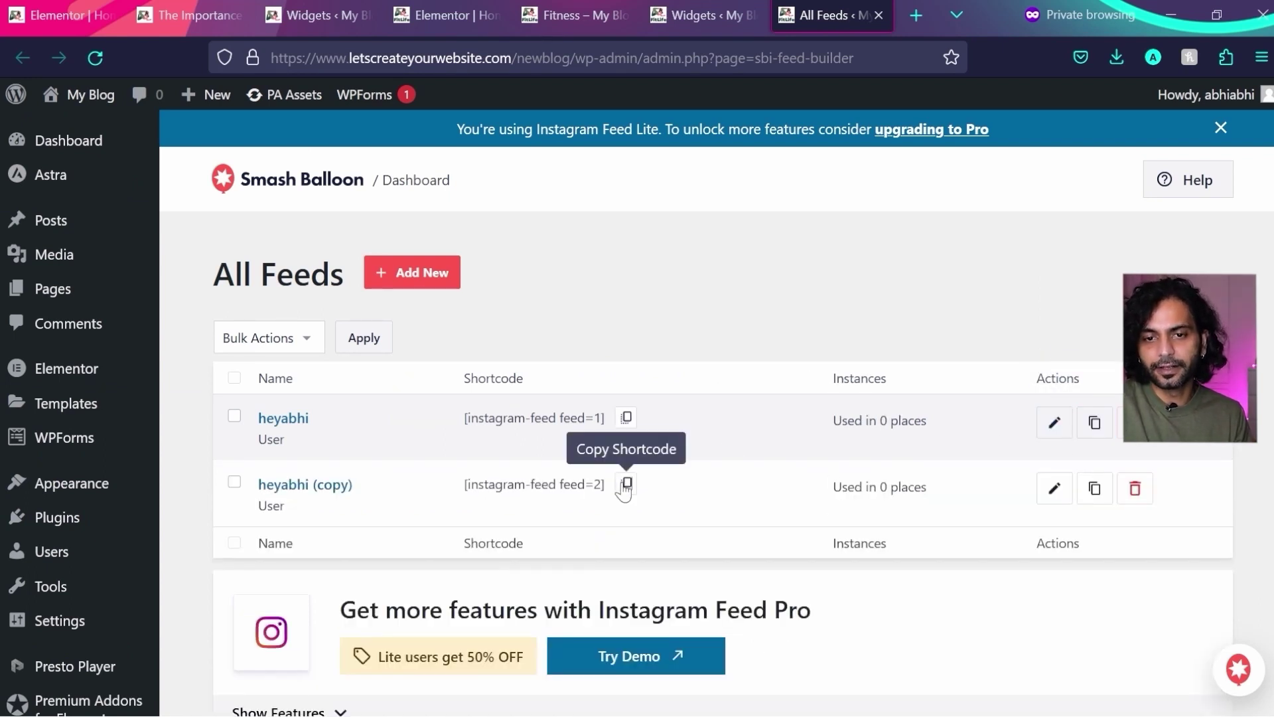
{"action": "left_click", "coordinate": [626, 484]}
{"action": "left_click", "coordinate": [703, 15]}
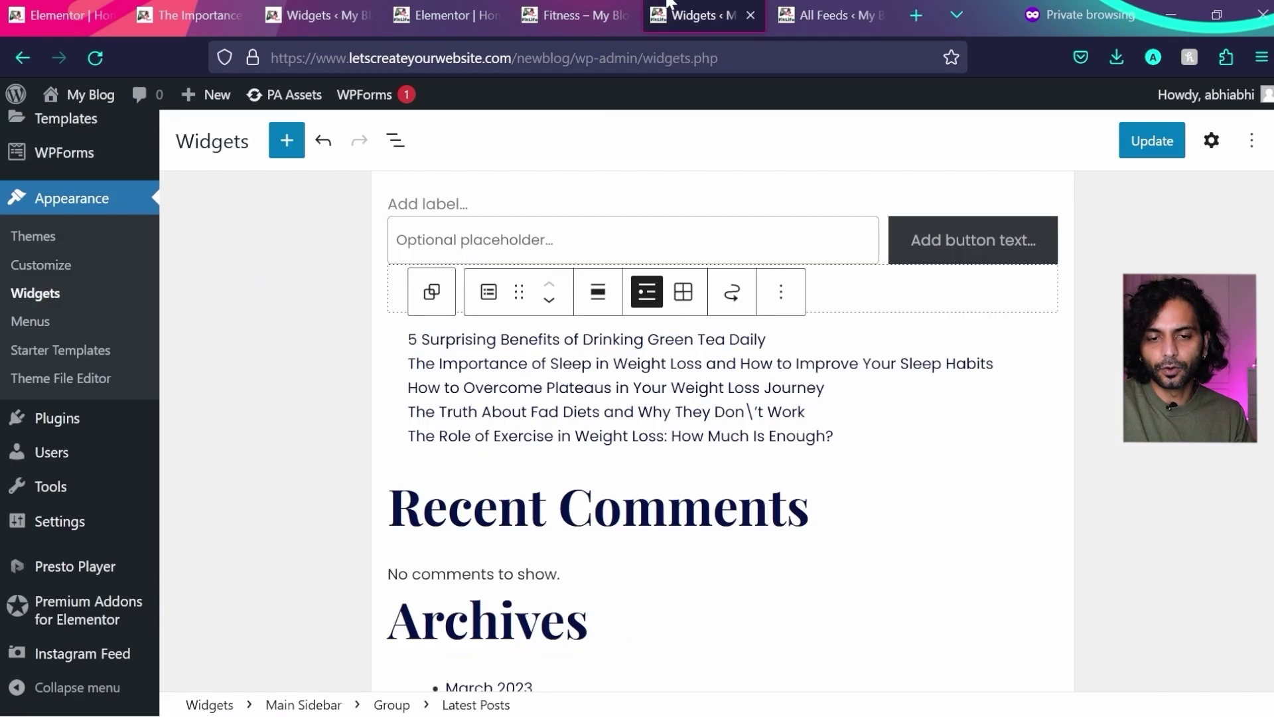
- Add a Shortcode block to the Main Sidebar containing [instagram-feed feed=2]
{"action": "left_click", "coordinate": [287, 151]}
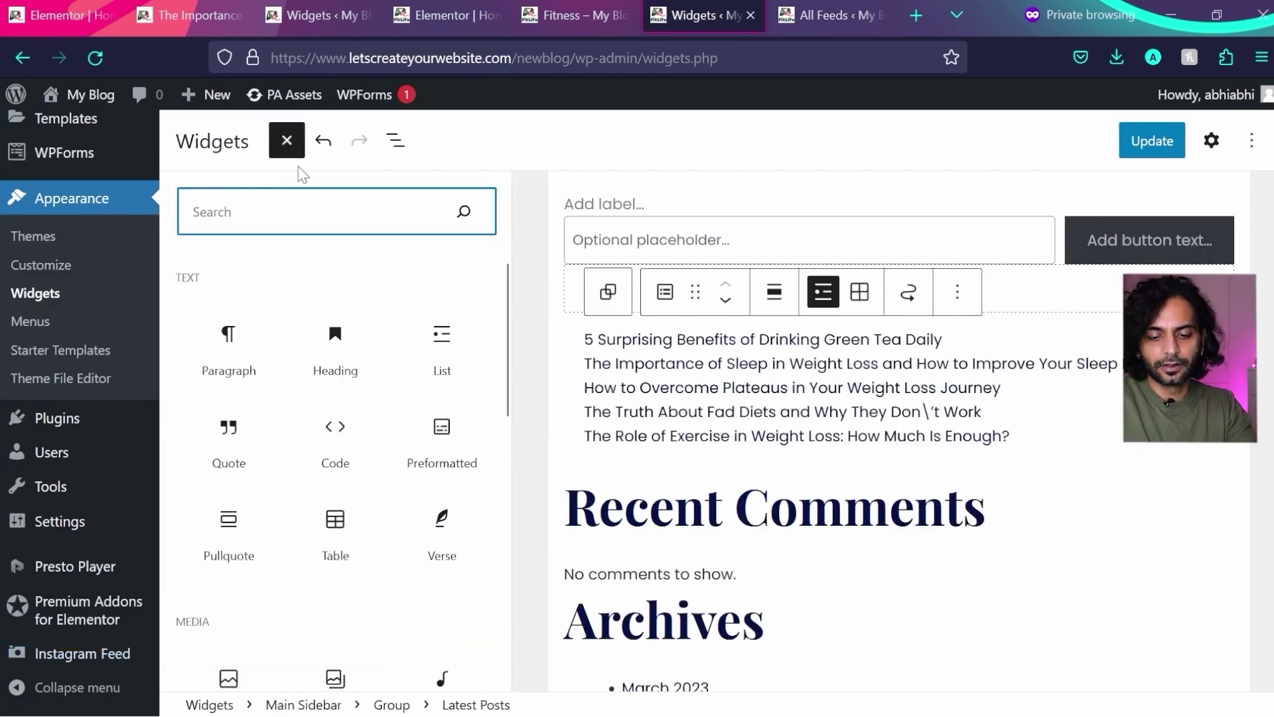
{"action": "type", "text": "short"}
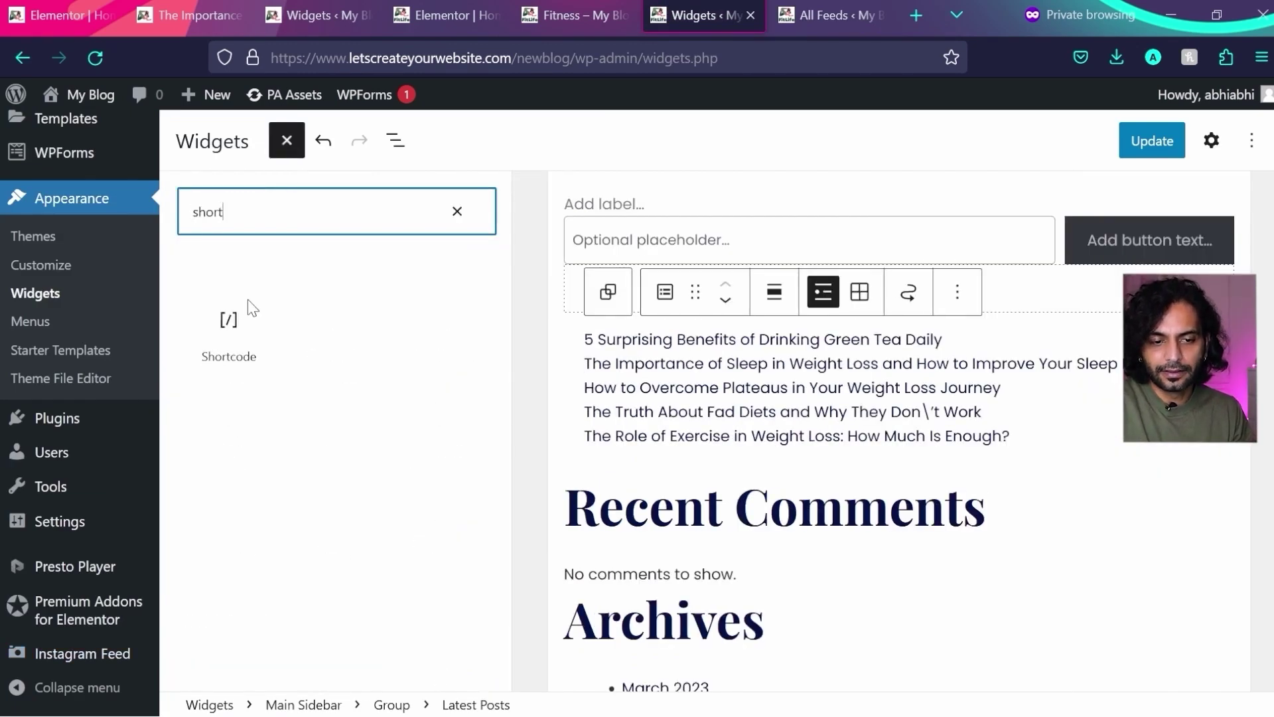
{"action": "left_click_drag", "start_coordinate": [231, 335], "coordinate": [644, 467]}
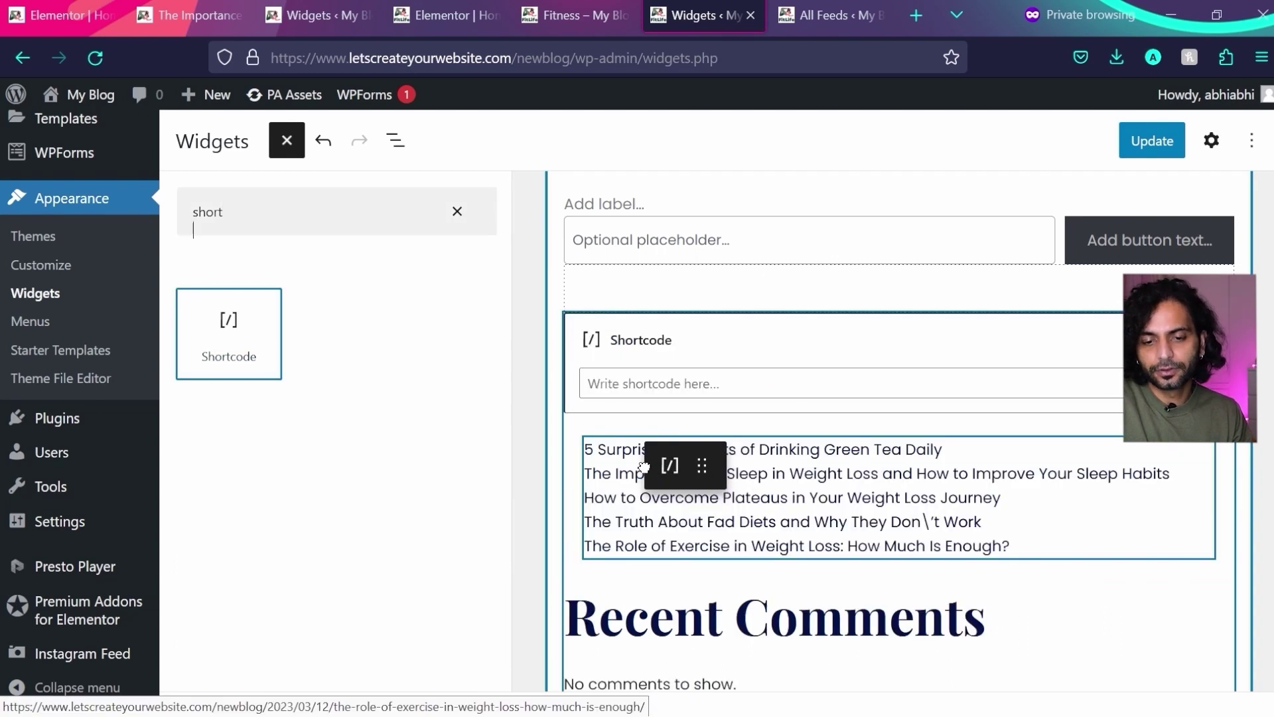
{"action": "left_click", "coordinate": [722, 379]}
{"action": "key", "text": "ctrl+v"}
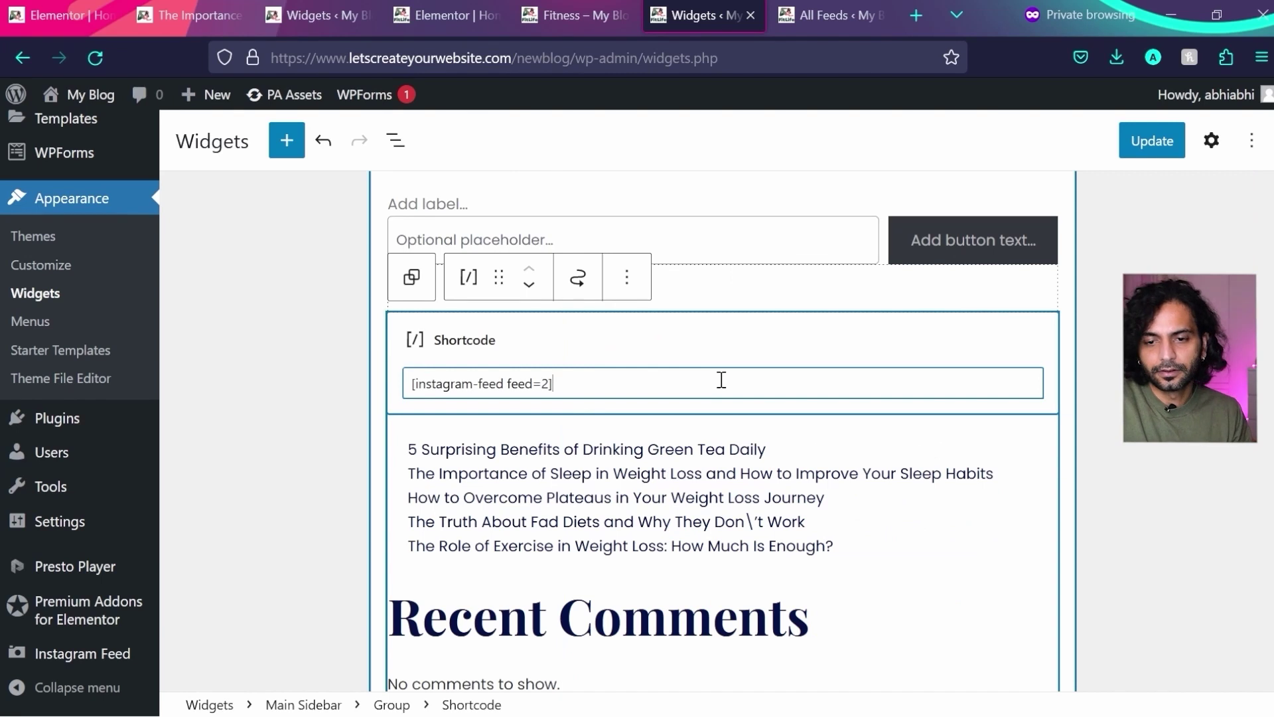
- Move the shortcode block below Latest Posts and save the widget changes
{"action": "left_click", "coordinate": [529, 287]}
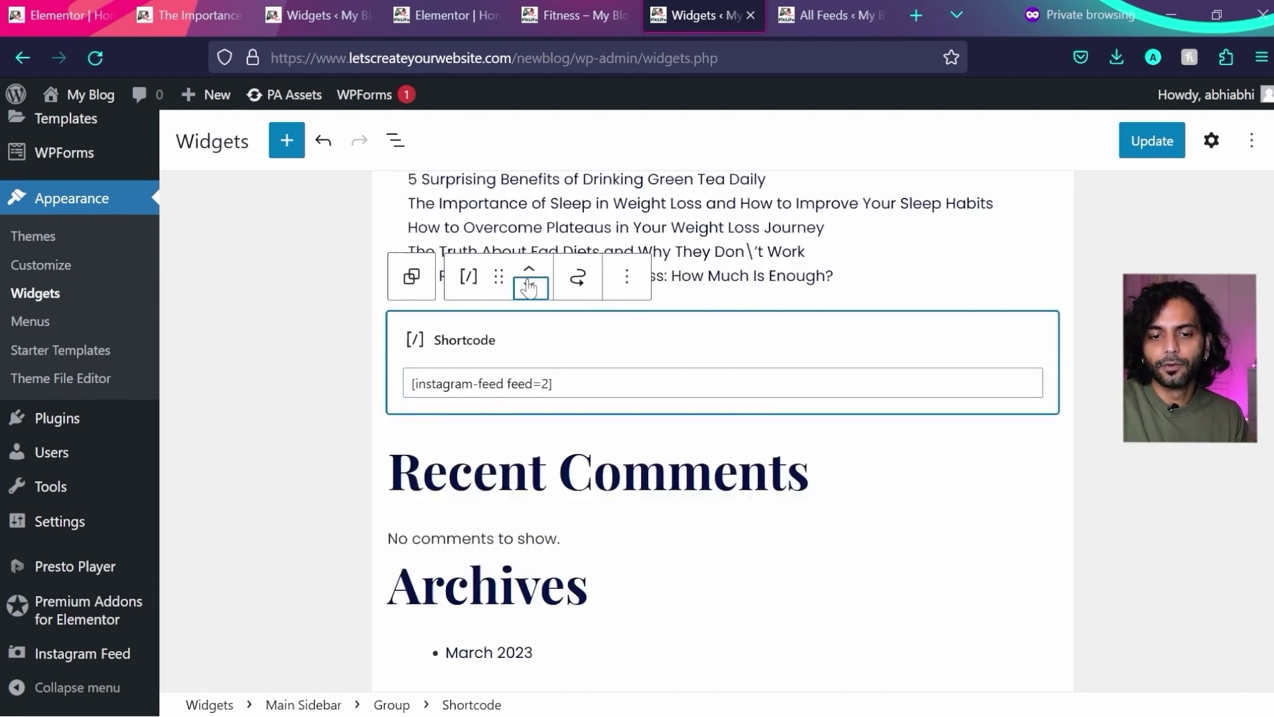
{"action": "scroll", "coordinate": [760, 443], "scroll_direction": "up", "scroll_amount": 1}
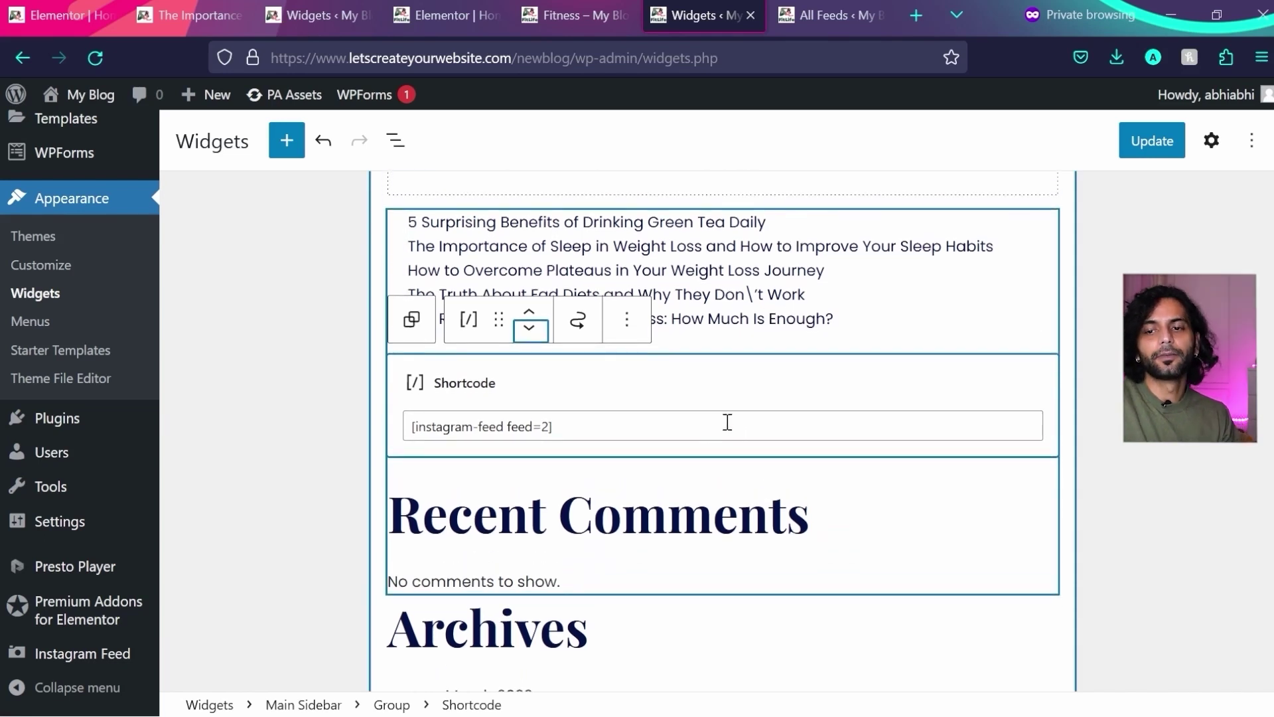
{"action": "scroll", "coordinate": [726, 421], "scroll_direction": "down", "scroll_amount": 1}
{"action": "left_click", "coordinate": [1152, 142]}
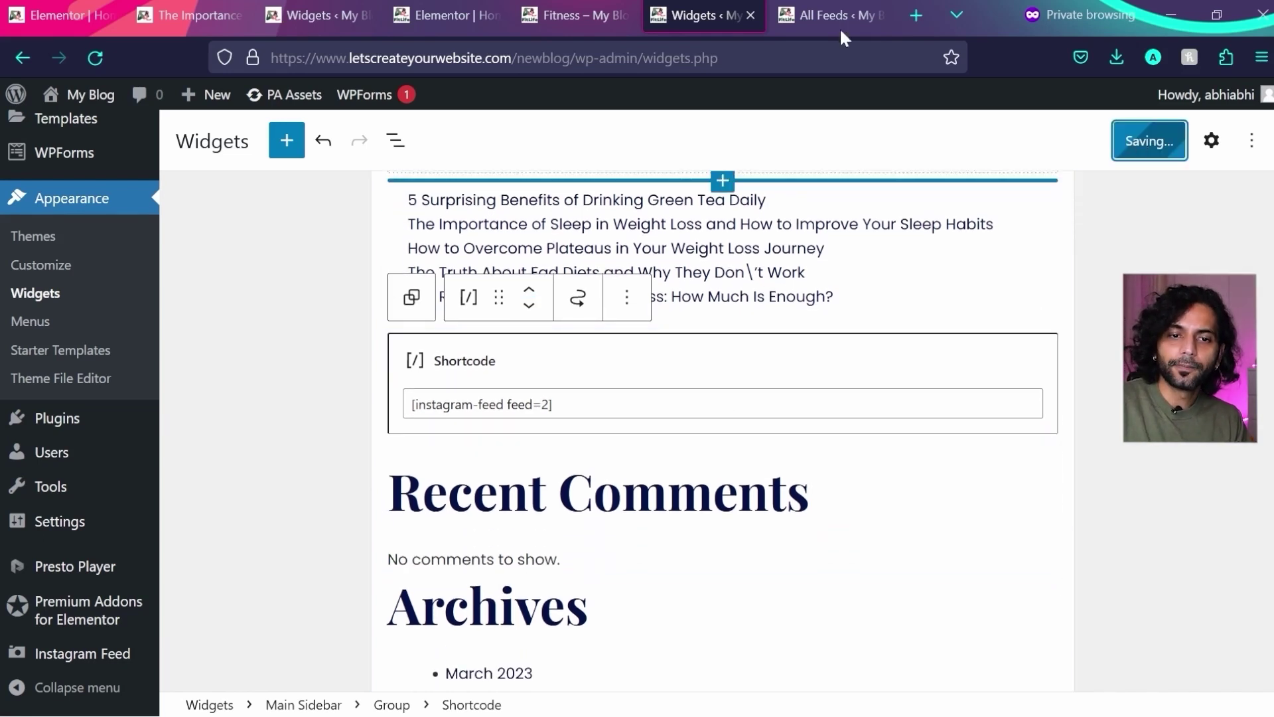
{"action": "left_click", "coordinate": [547, 8]}
- Reload the Fitness category page and confirm the Instagram feed grid shows under the recent posts
{"action": "scroll", "coordinate": [421, 456], "scroll_direction": "up", "scroll_amount": 15}
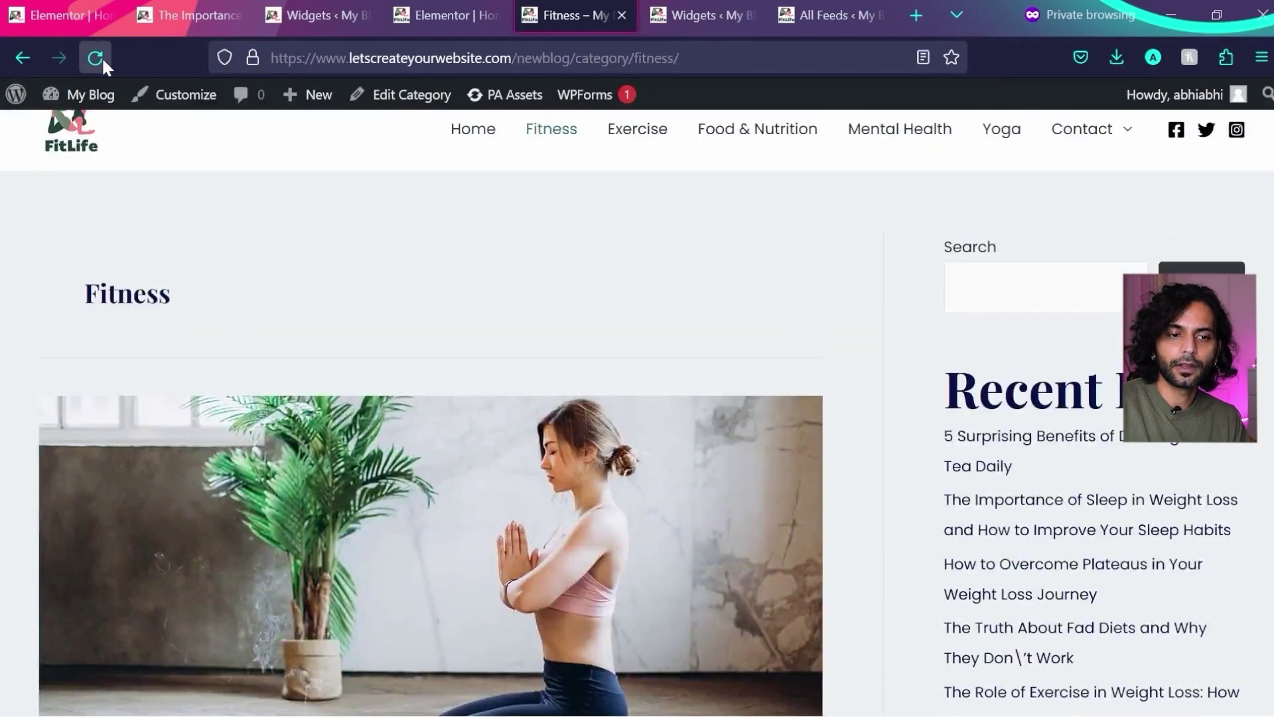
{"action": "left_click", "coordinate": [100, 58]}
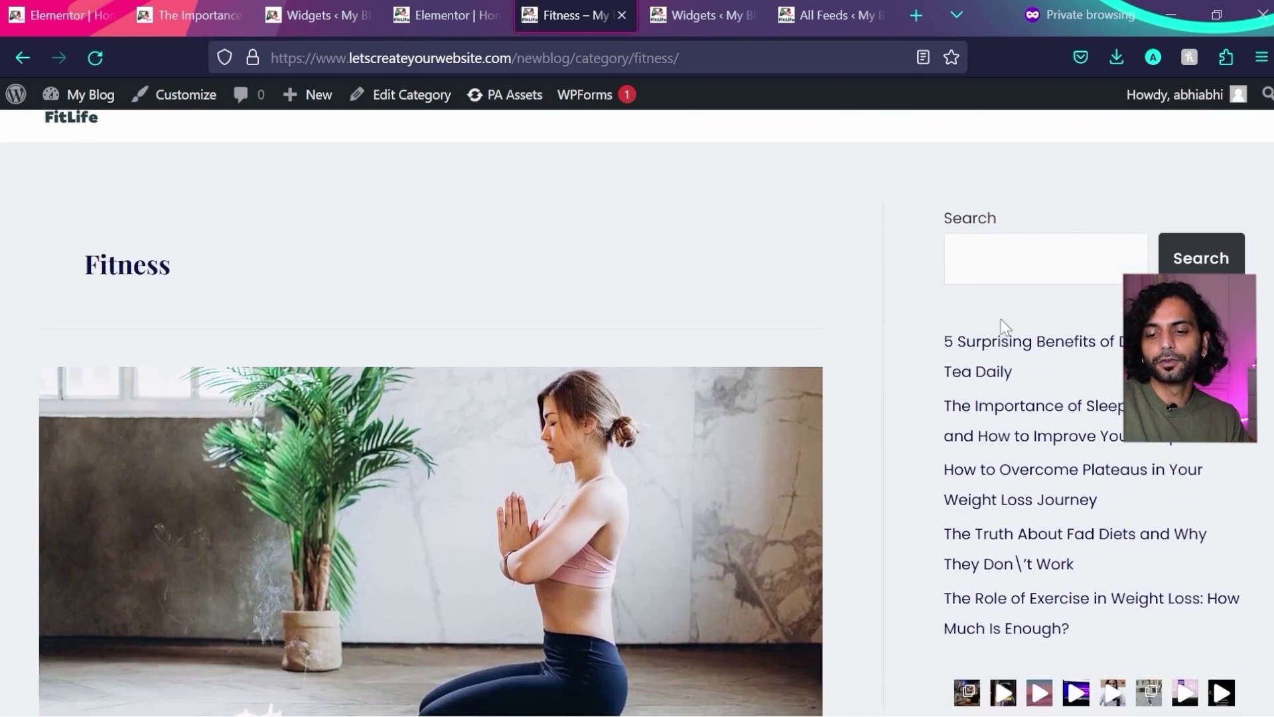
{"action": "scroll", "coordinate": [1004, 327], "scroll_direction": "down", "scroll_amount": 2}
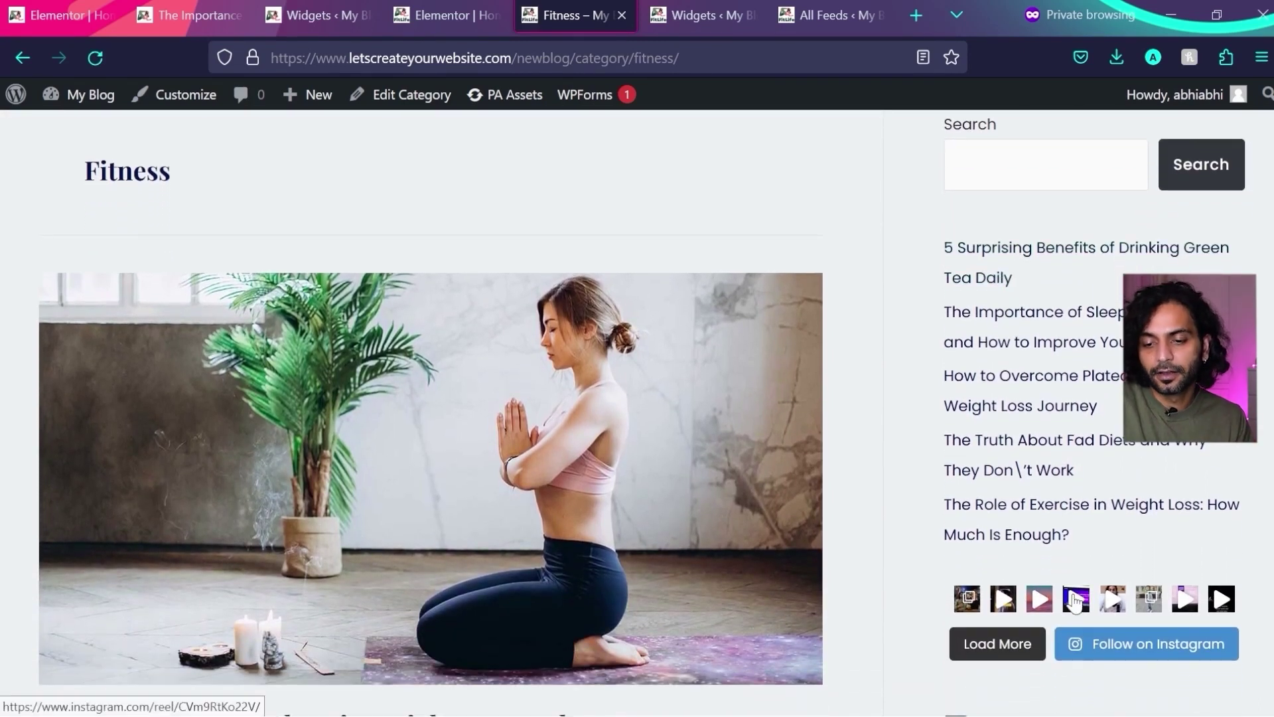
{"action": "scroll", "coordinate": [1129, 584], "scroll_direction": "down", "scroll_amount": 1}
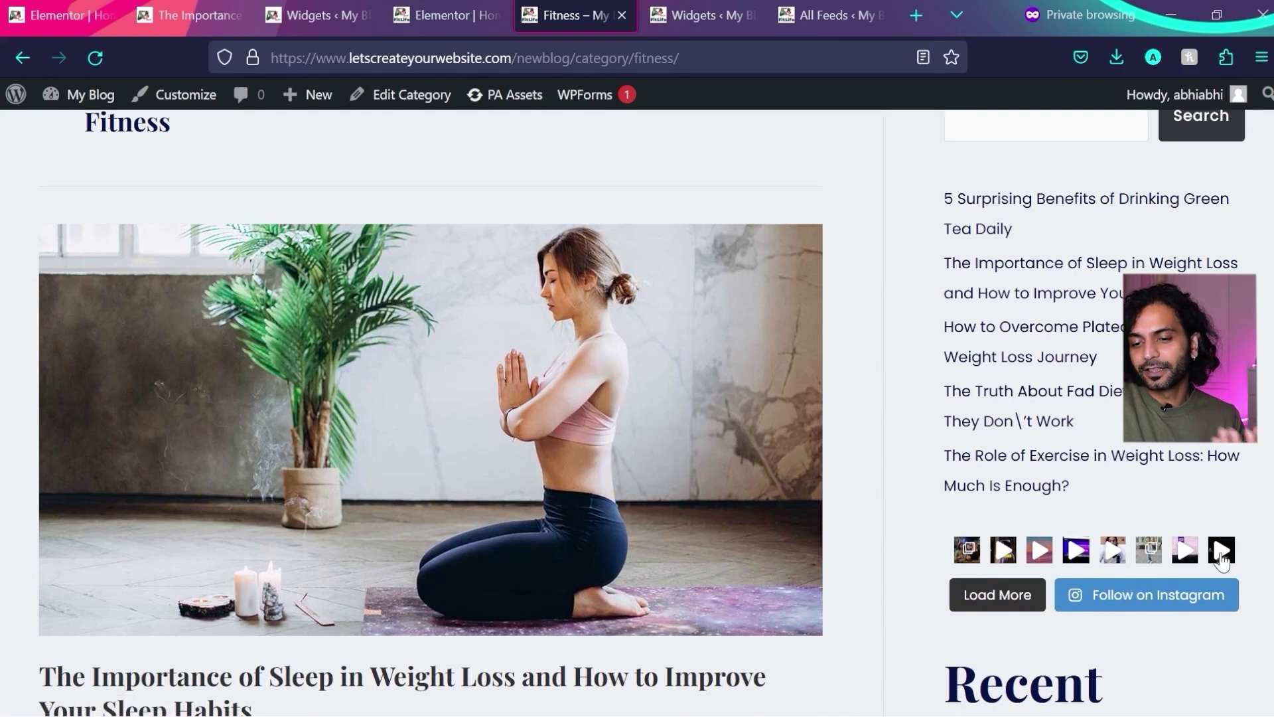
{"action": "left_click", "coordinate": [830, 14]}
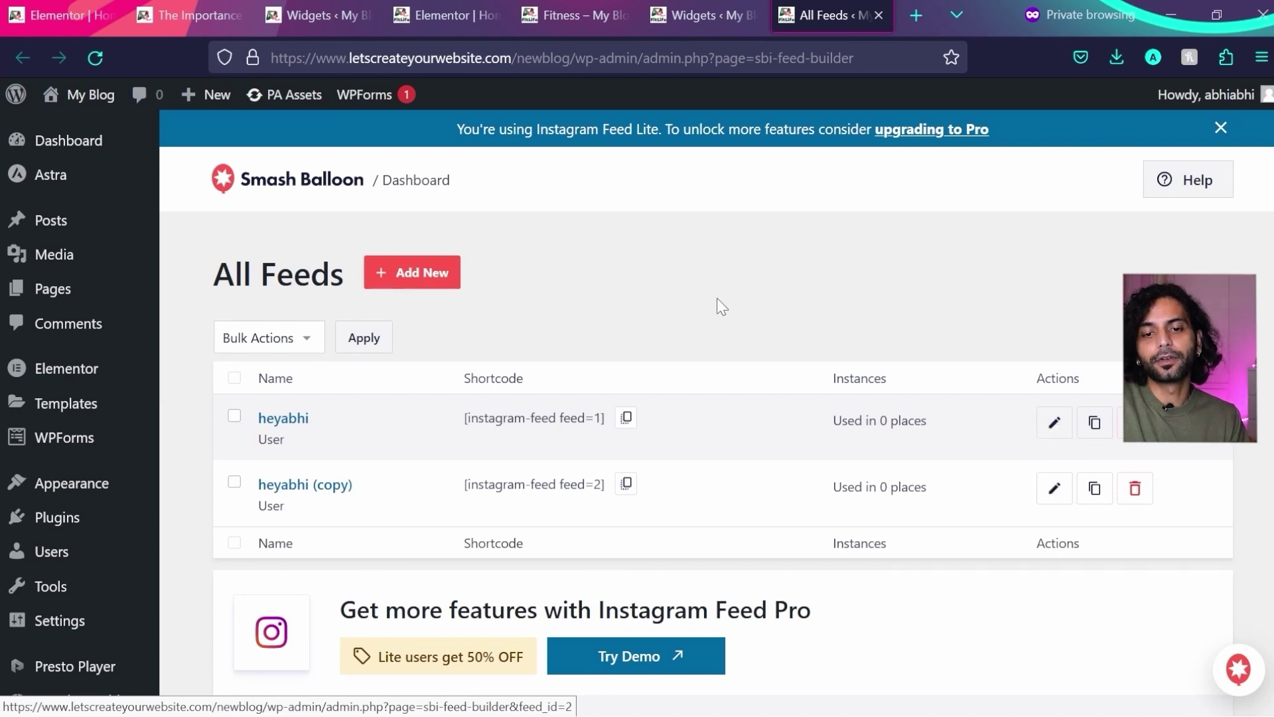
{"action": "left_click", "coordinate": [603, 7]}
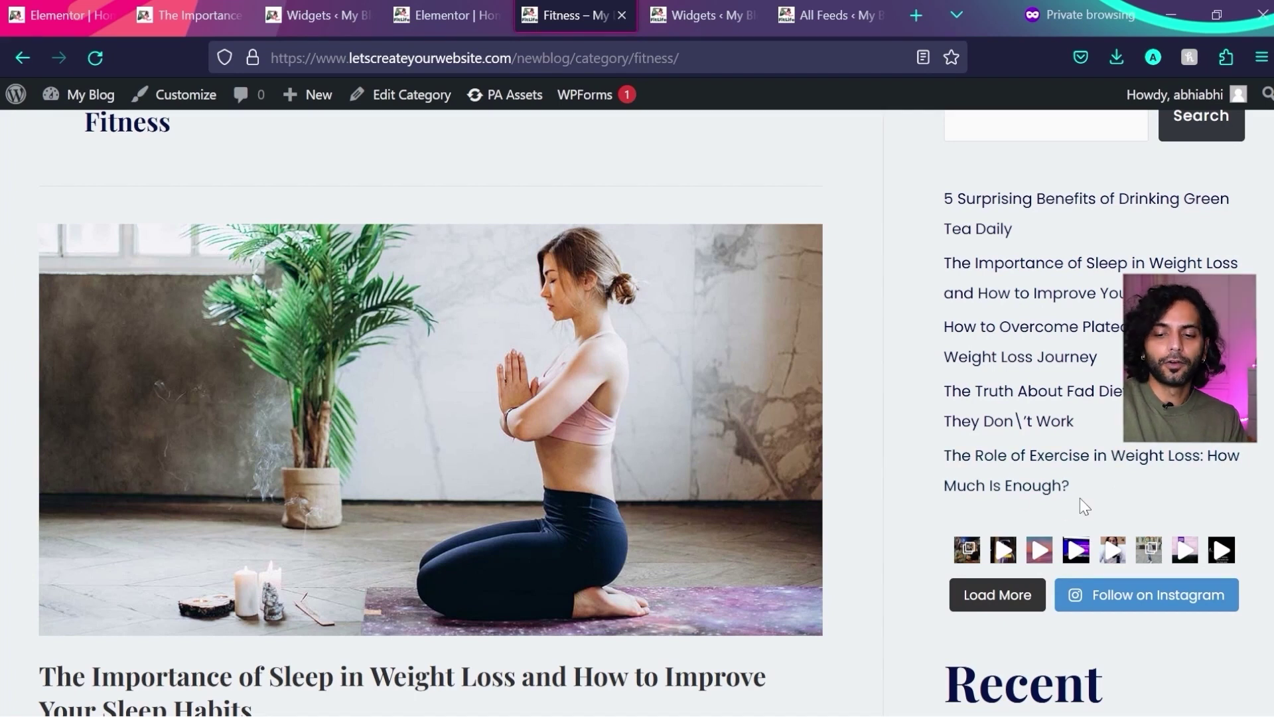
{"action": "scroll", "coordinate": [553, 310], "scroll_direction": "up", "scroll_amount": 3}
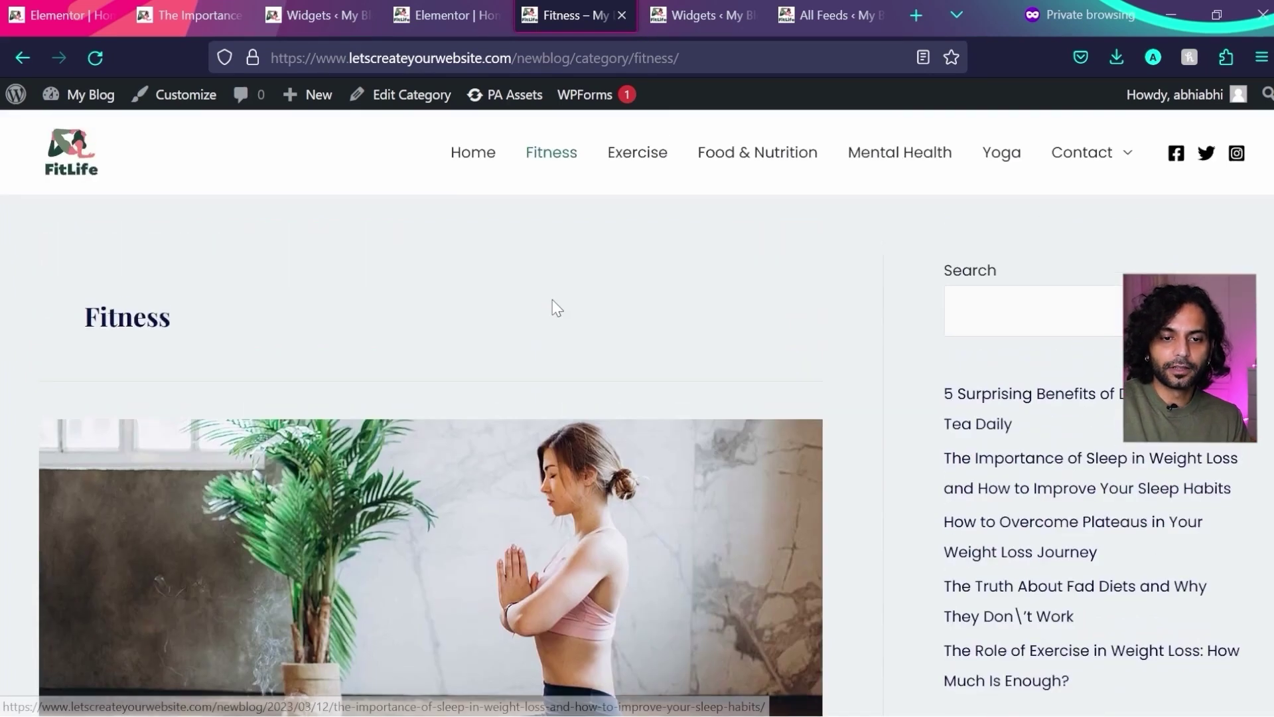
- Review the FitLife home page's slider, Latest Posts and Trending Posts, then try Edit with Elementor
{"action": "left_click", "coordinate": [85, 147]}
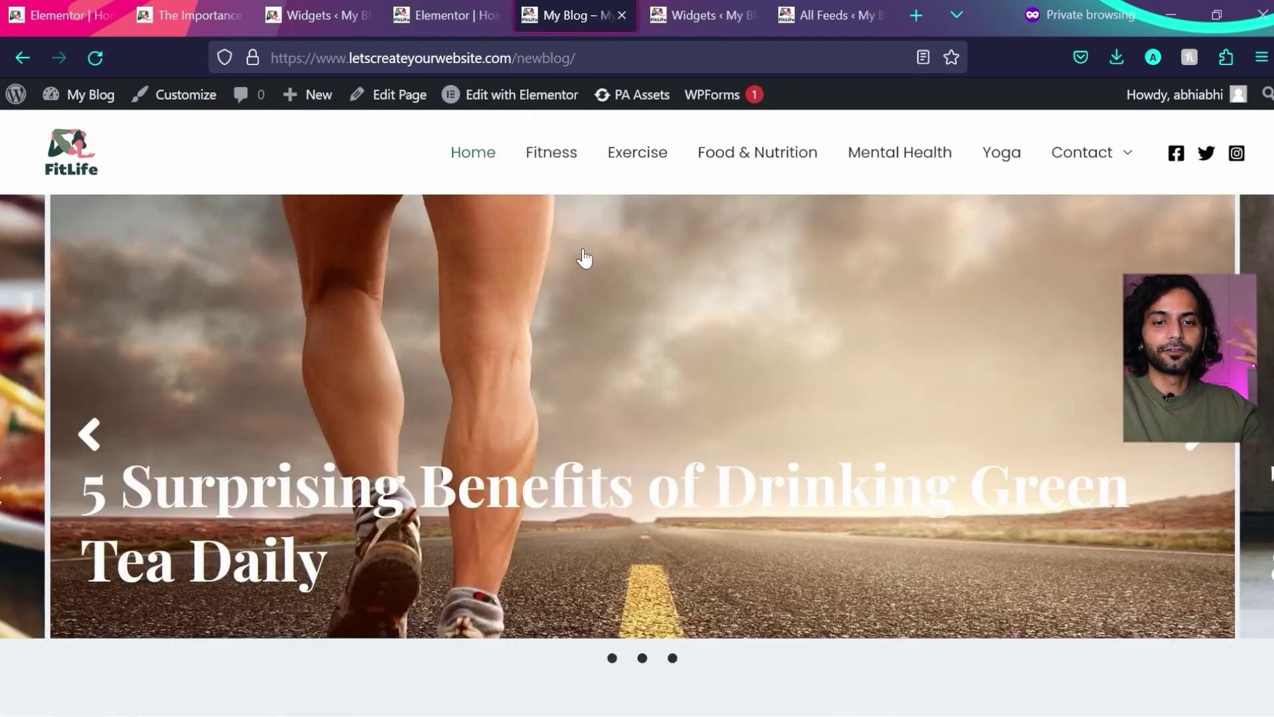
{"action": "scroll", "coordinate": [583, 251], "scroll_direction": "down", "scroll_amount": 2}
{"action": "scroll", "coordinate": [584, 258], "scroll_direction": "down", "scroll_amount": 10}
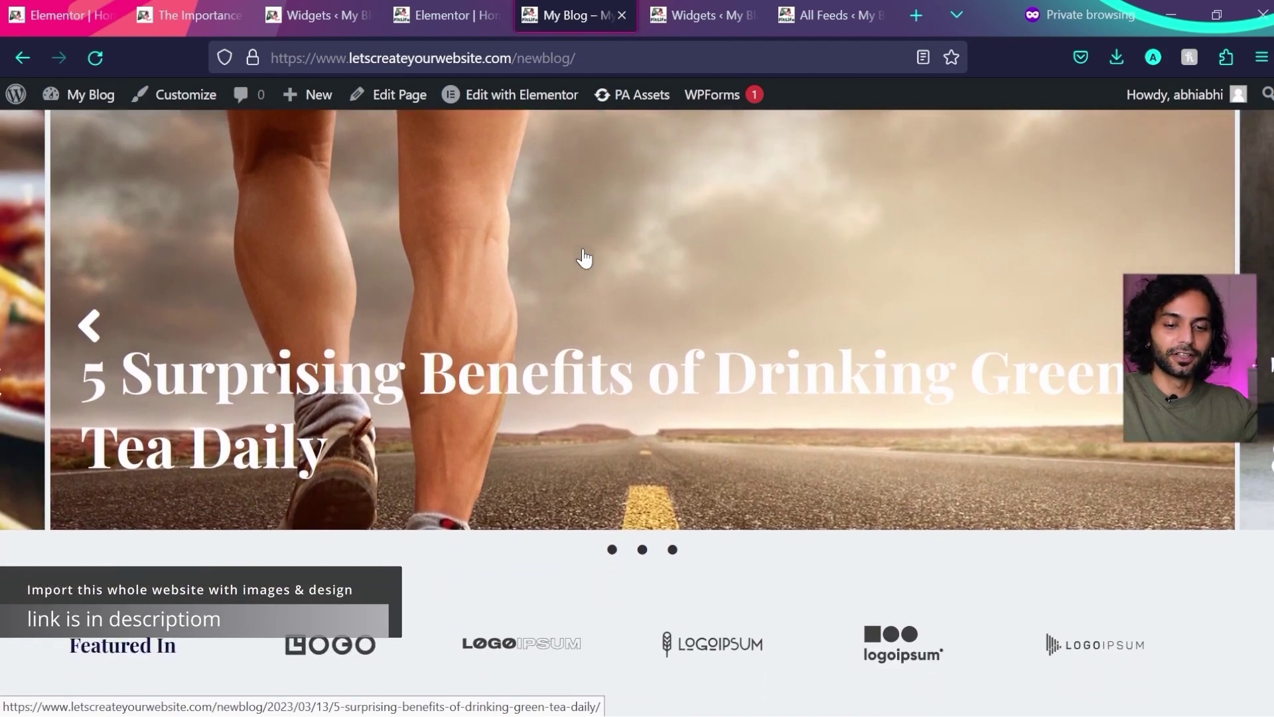
{"action": "scroll", "coordinate": [583, 250], "scroll_direction": "down", "scroll_amount": 2}
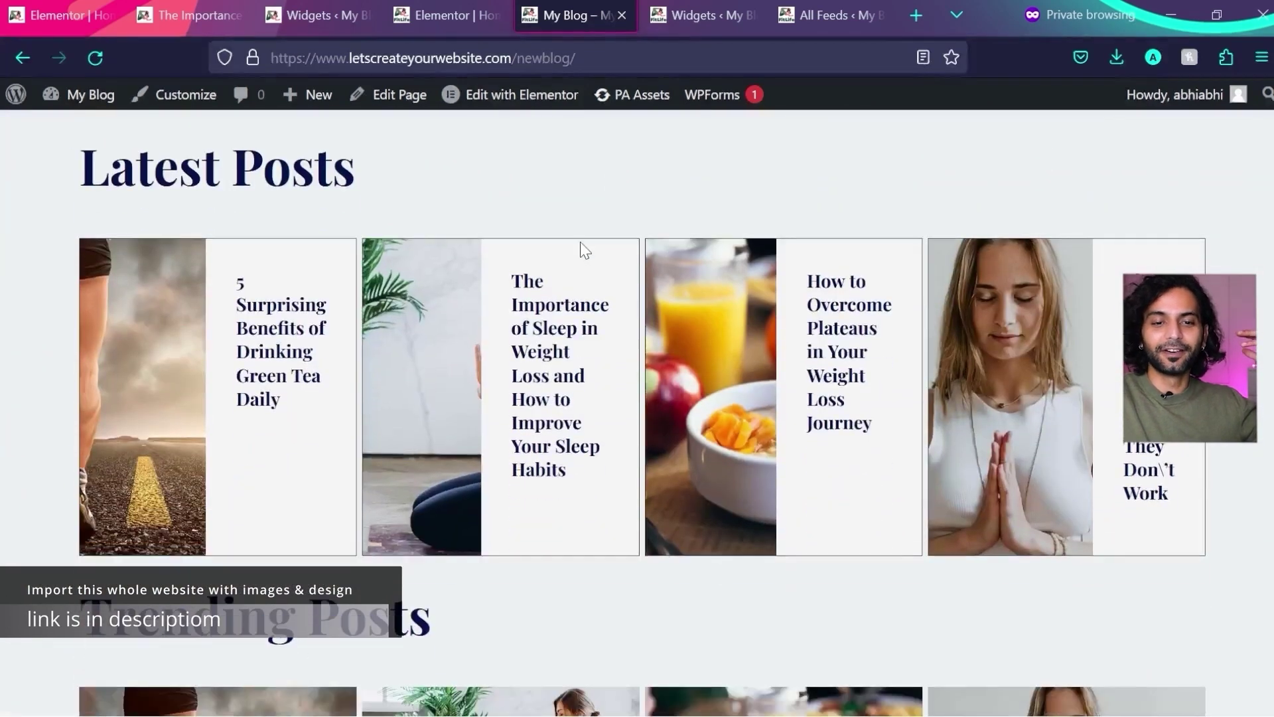
{"action": "scroll", "coordinate": [582, 249], "scroll_direction": "down", "scroll_amount": 1}
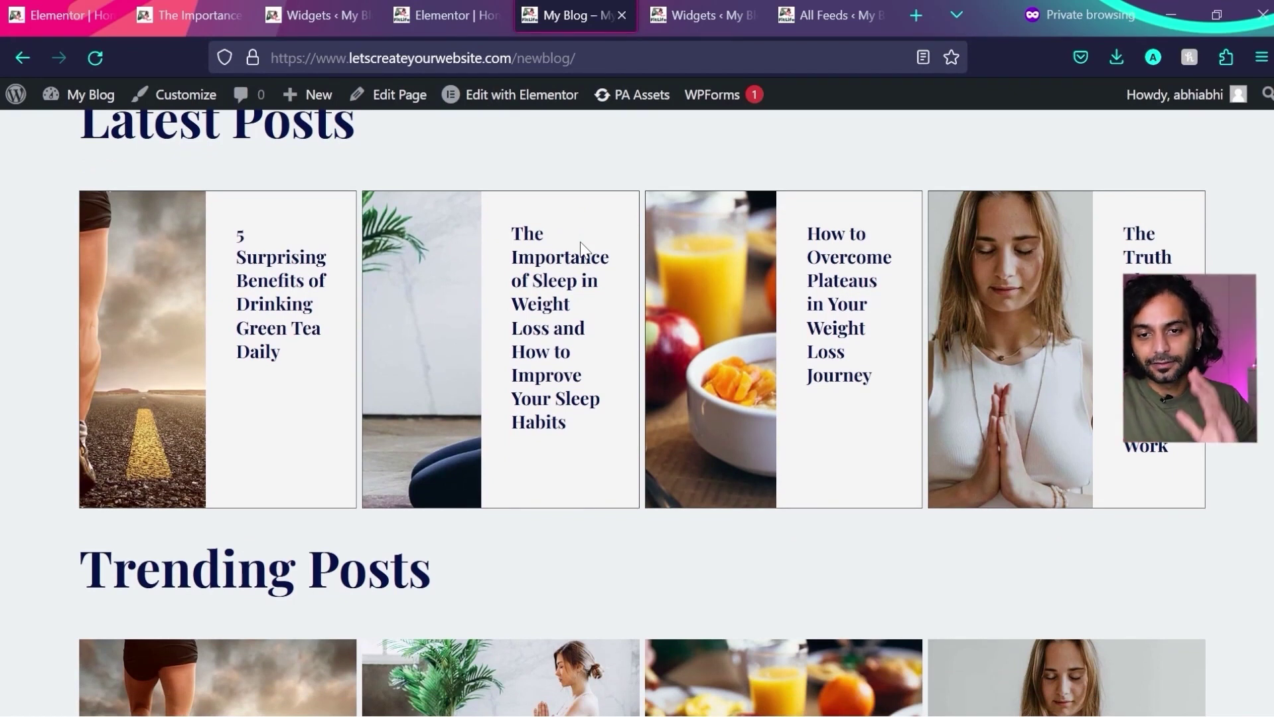
{"action": "left_click", "coordinate": [563, 103]}
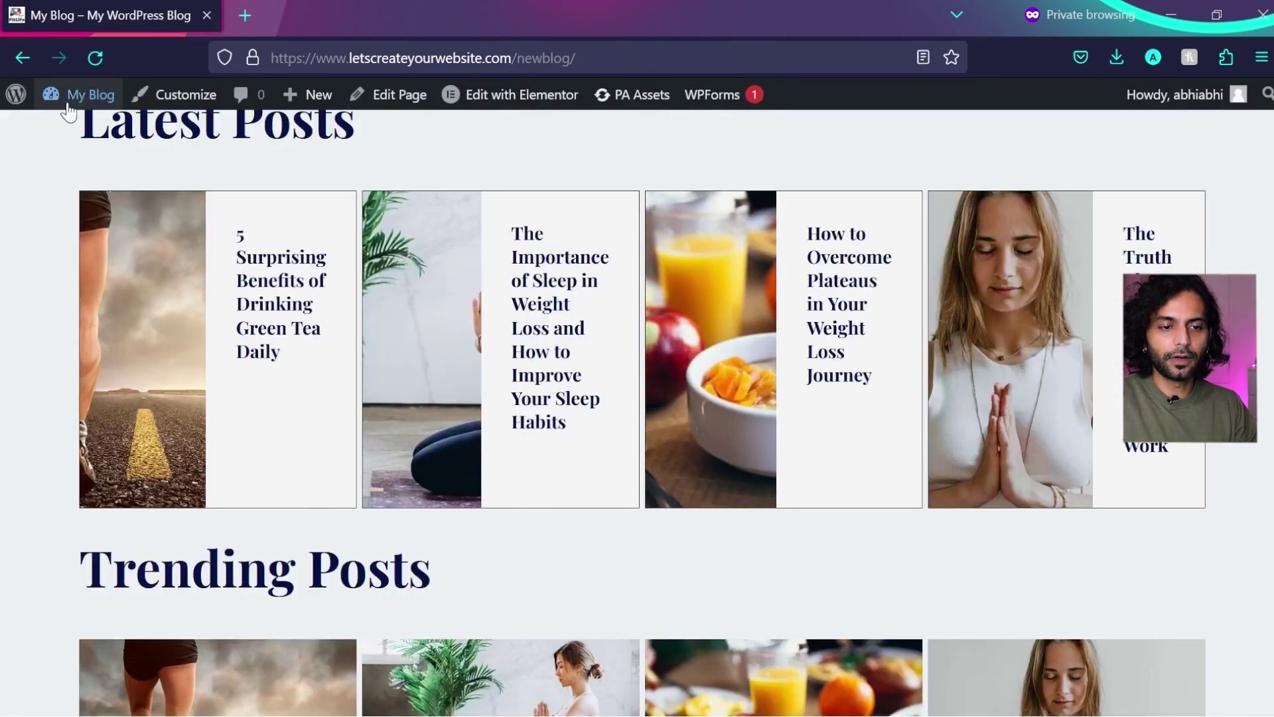
- Install and activate Wordfence Security 7.9.1 from Plugins > Add New
{"action": "mouse_move", "coordinate": [76, 100]}
{"action": "middle_click", "coordinate": [78, 133]}
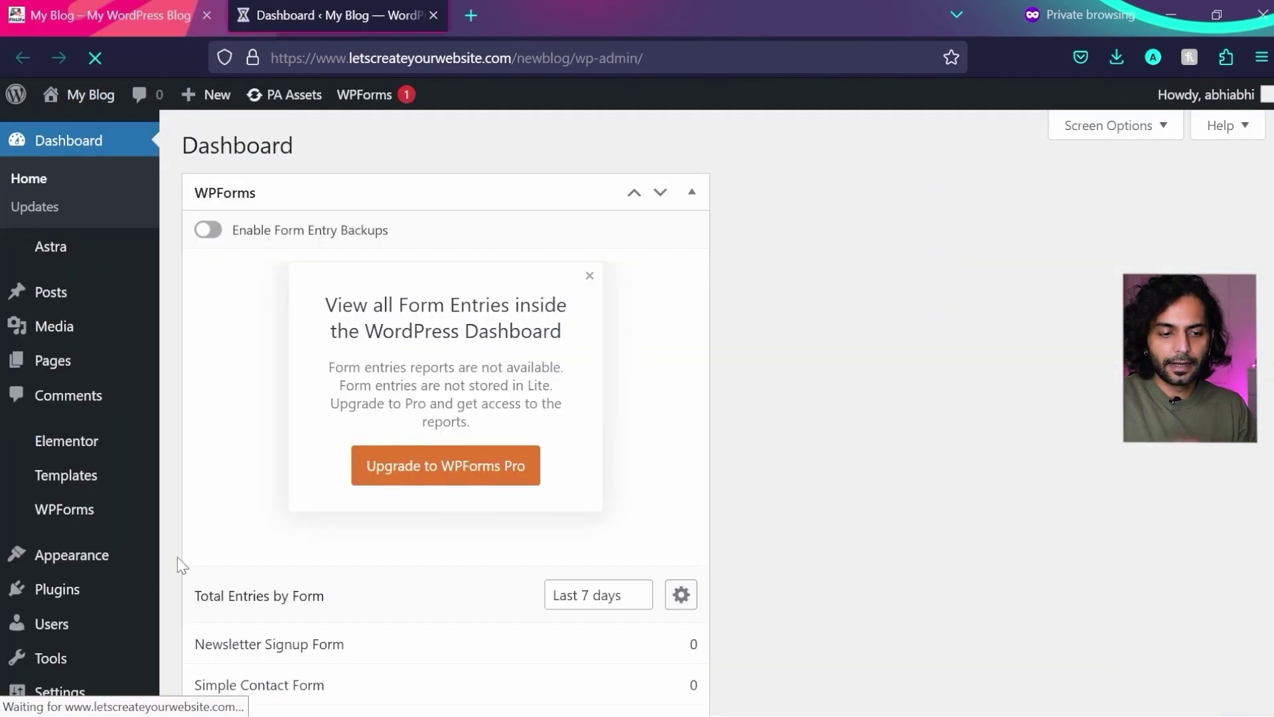
{"action": "scroll", "coordinate": [90, 592], "scroll_direction": "down", "scroll_amount": 1}
{"action": "mouse_move", "coordinate": [73, 543]}
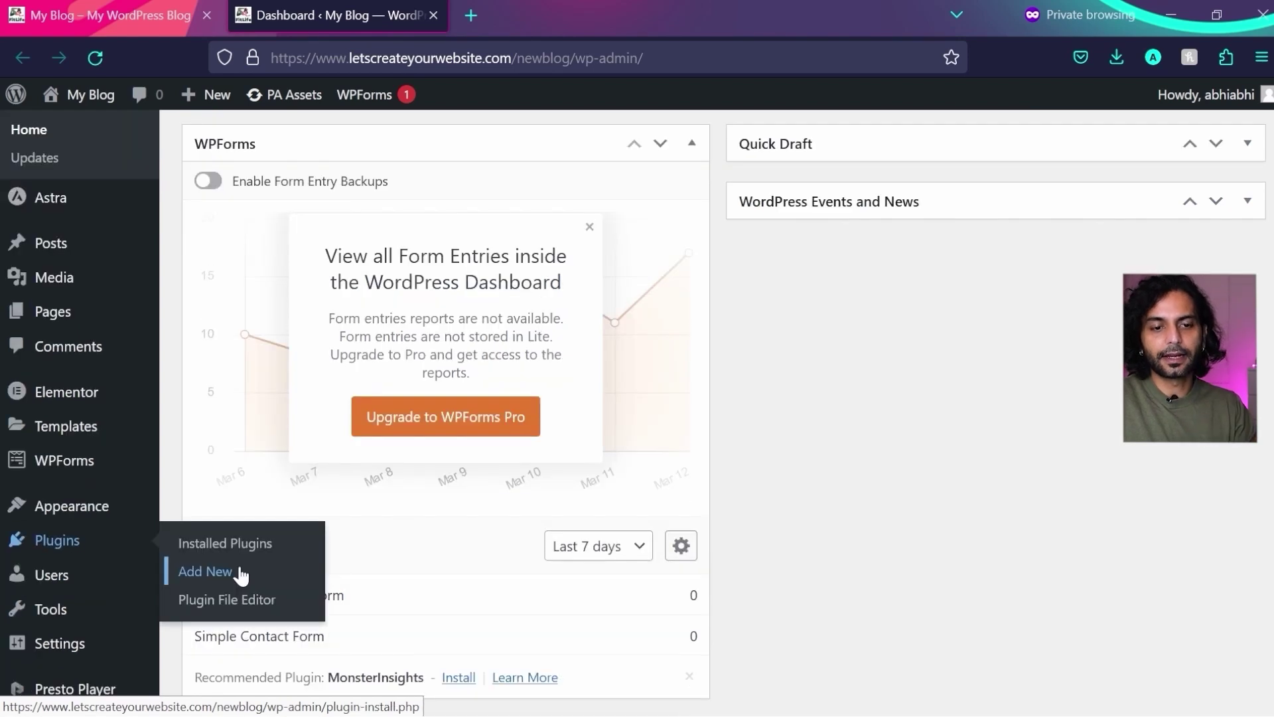
{"action": "left_click", "coordinate": [213, 569]}
{"action": "type", "text": "Wordfence"}
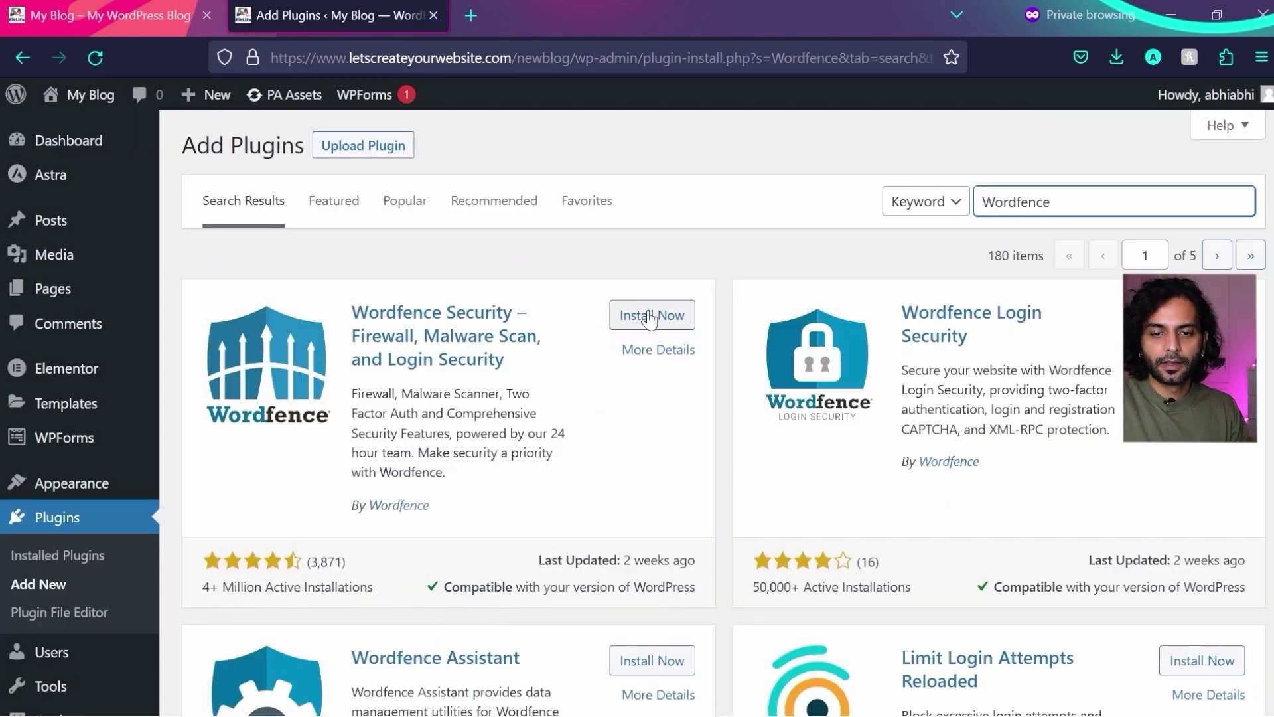
{"action": "left_click", "coordinate": [650, 316]}
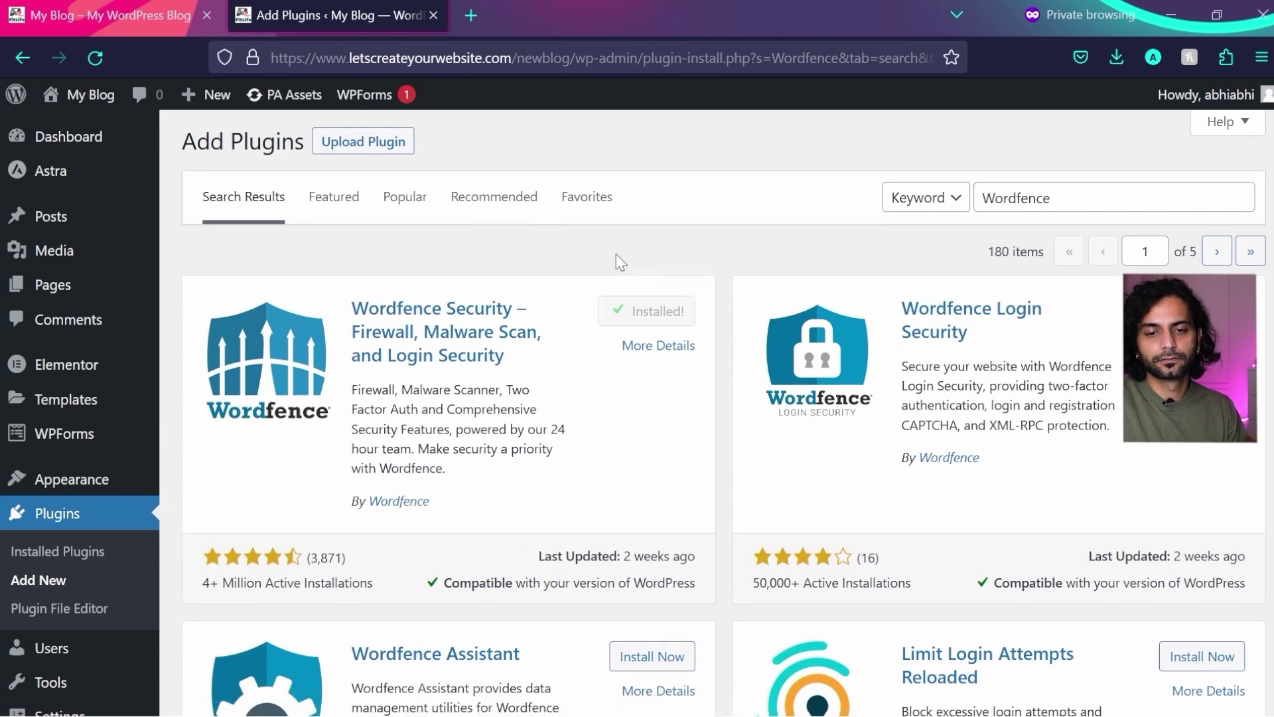
{"action": "scroll", "coordinate": [634, 276], "scroll_direction": "down", "scroll_amount": 1}
{"action": "left_click", "coordinate": [661, 267]}
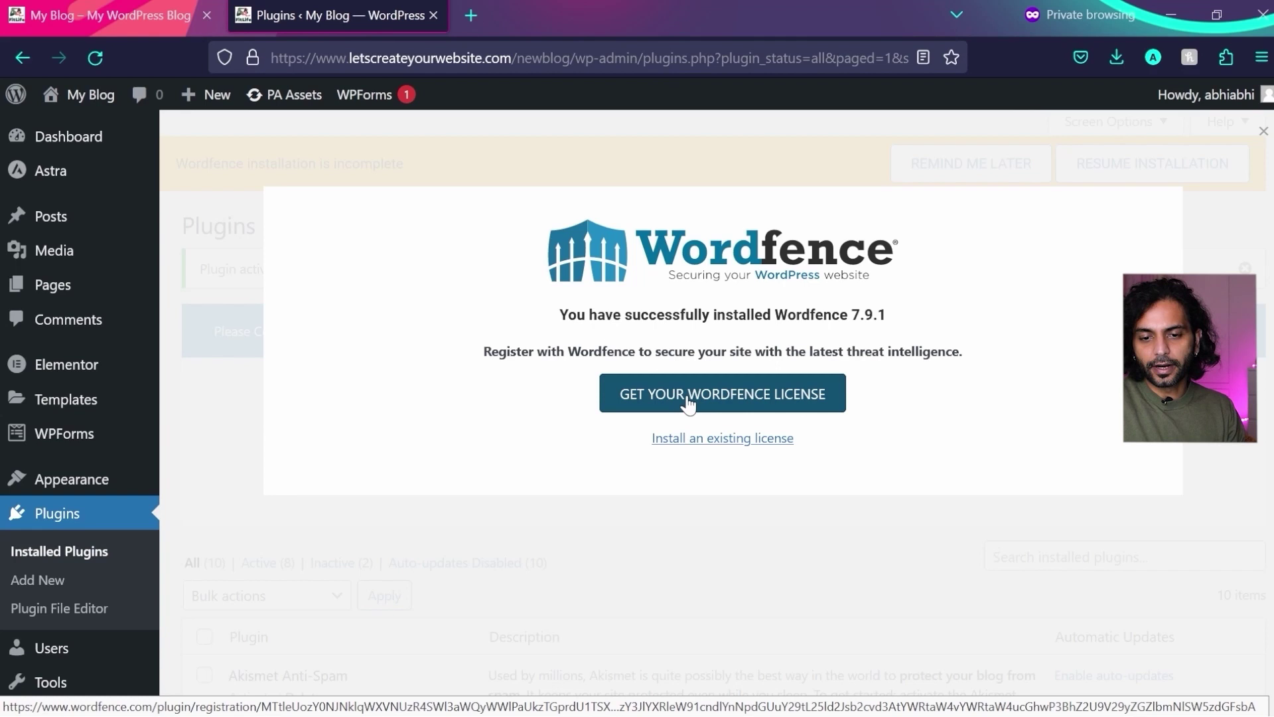
{"action": "left_click", "coordinate": [687, 398]}
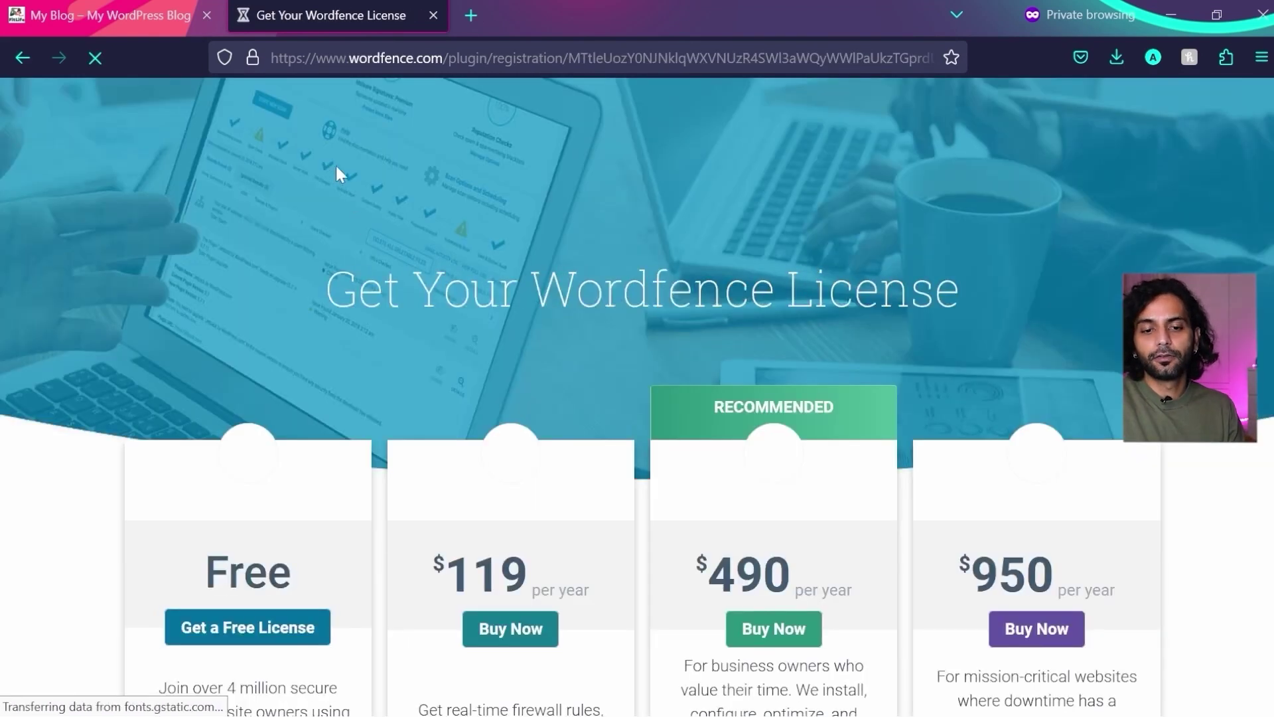
- Register for a free Wordfence license, accepting the license terms
{"action": "scroll", "coordinate": [318, 468], "scroll_direction": "down", "scroll_amount": 2}
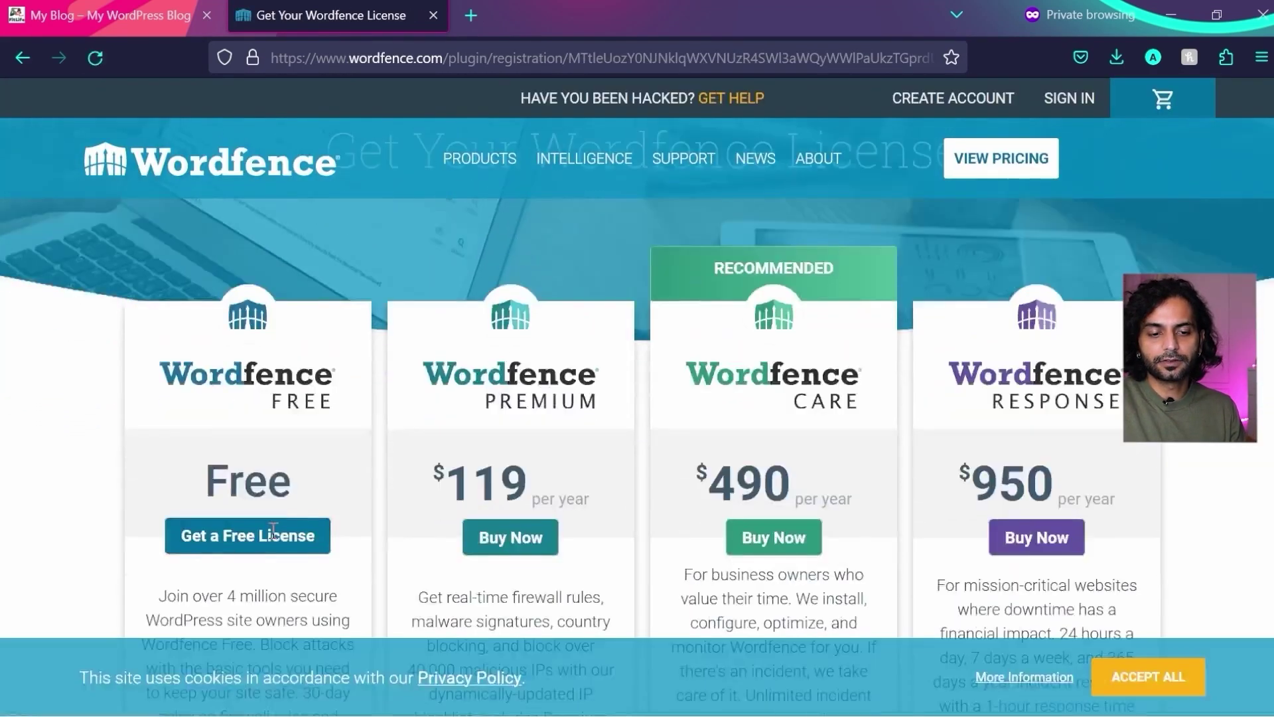
{"action": "left_click", "coordinate": [253, 538]}
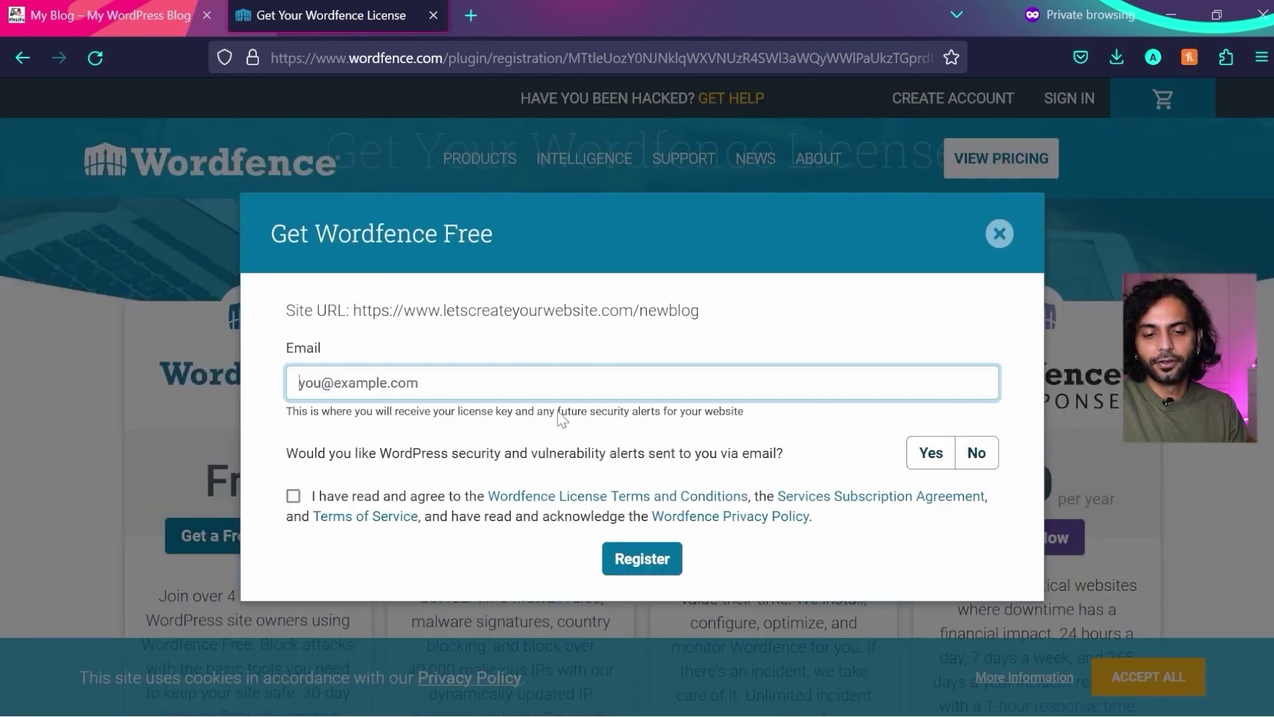
{"action": "left_click", "coordinate": [293, 496]}
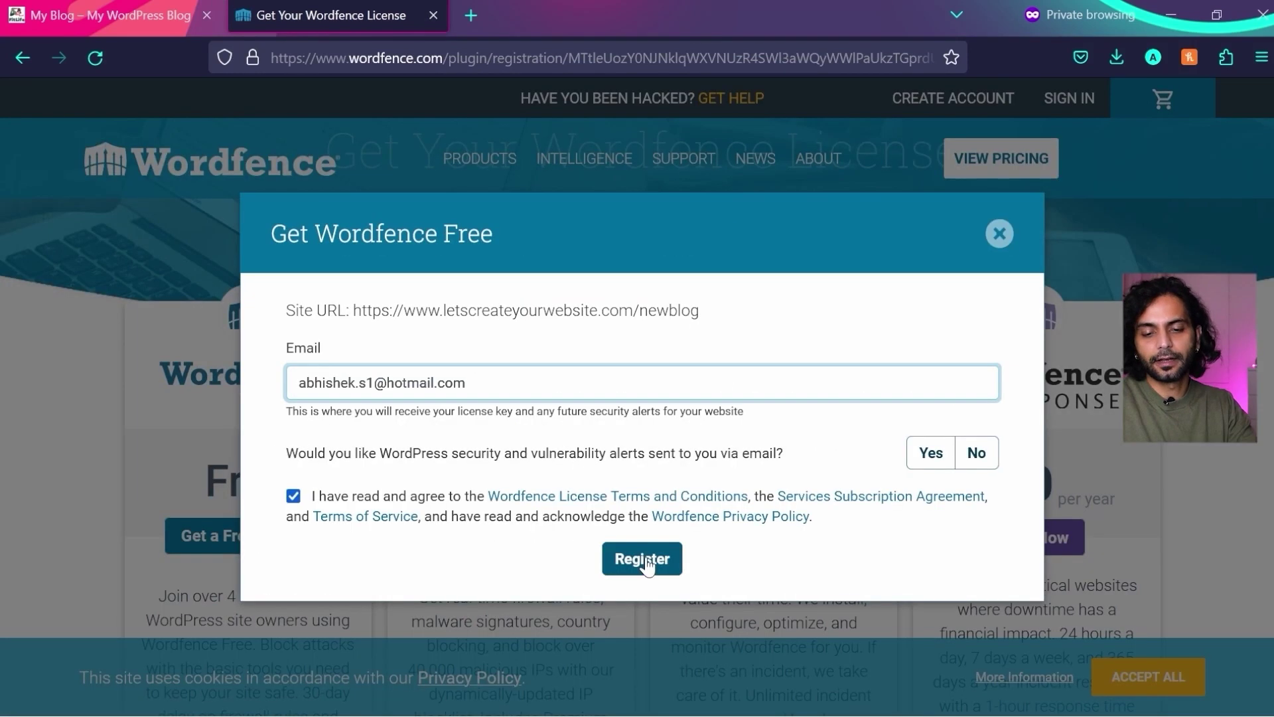
{"action": "left_click", "coordinate": [646, 563]}
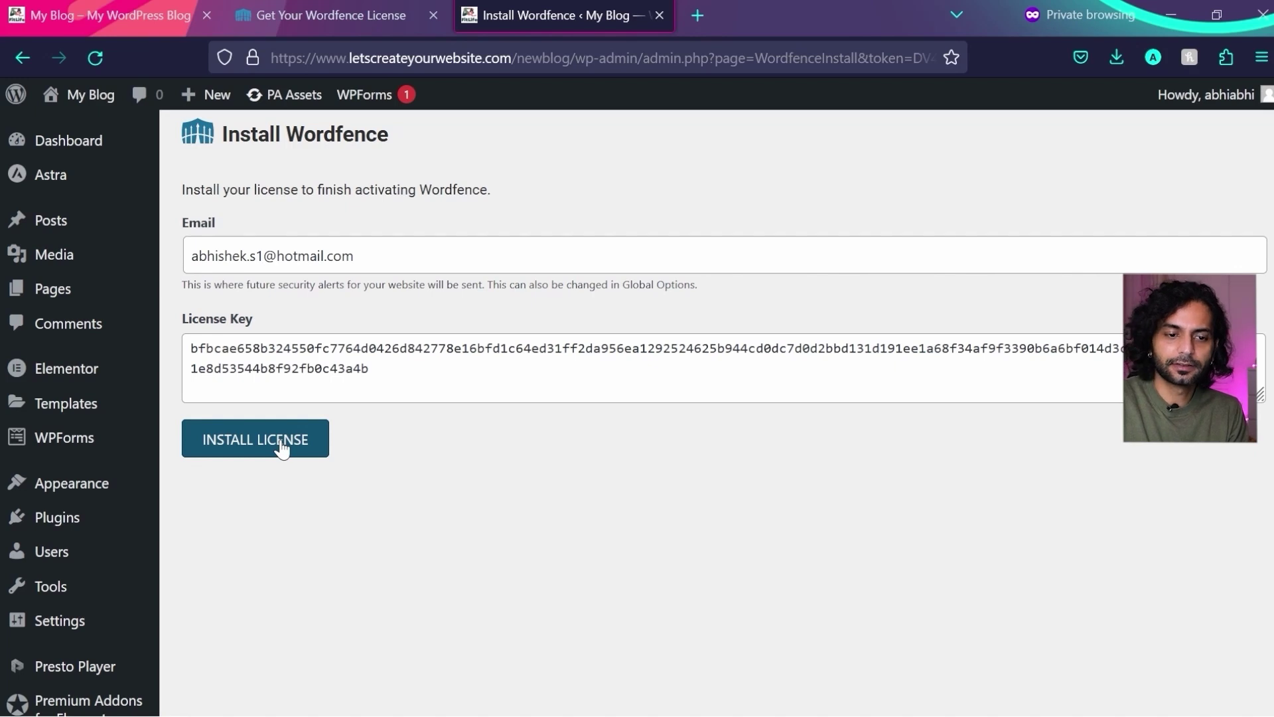
- Install the free license and open the Wordfence dashboard with its intro tour dismissed
{"action": "left_click", "coordinate": [282, 448]}
{"action": "left_click", "coordinate": [790, 473]}
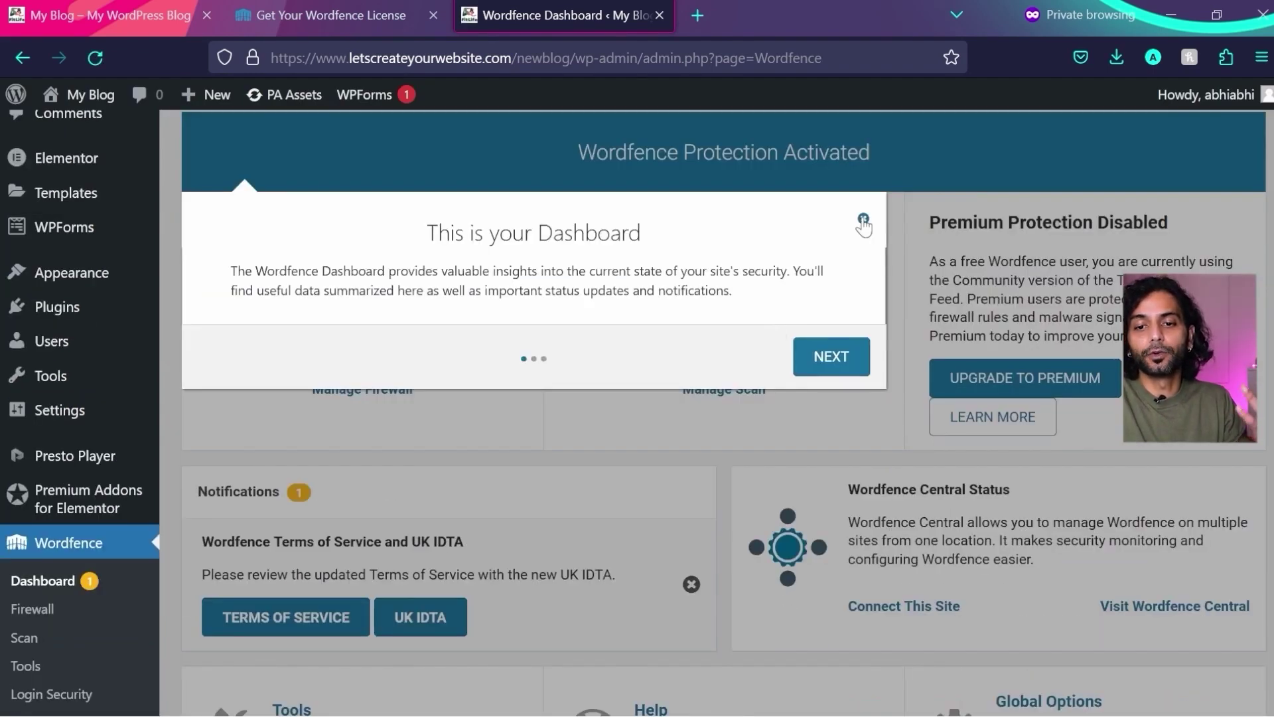
{"action": "left_click", "coordinate": [863, 220]}
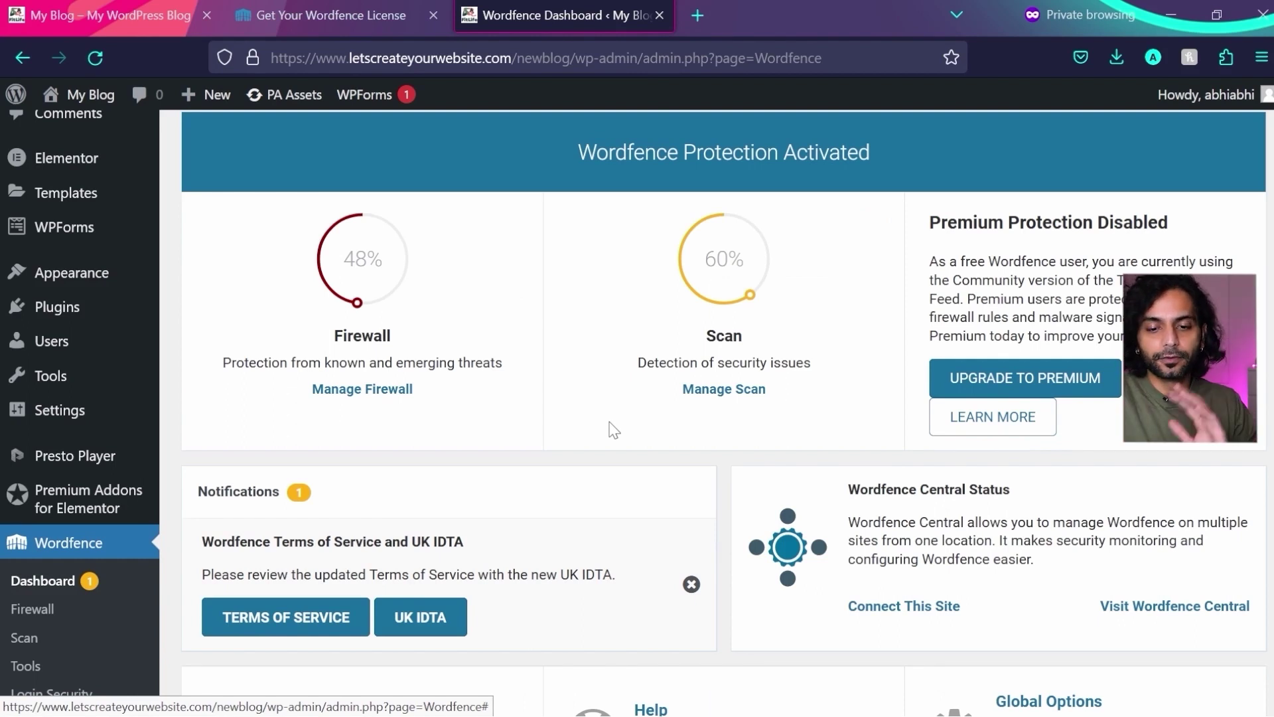
{"action": "scroll", "coordinate": [614, 425], "scroll_direction": "down", "scroll_amount": 3}
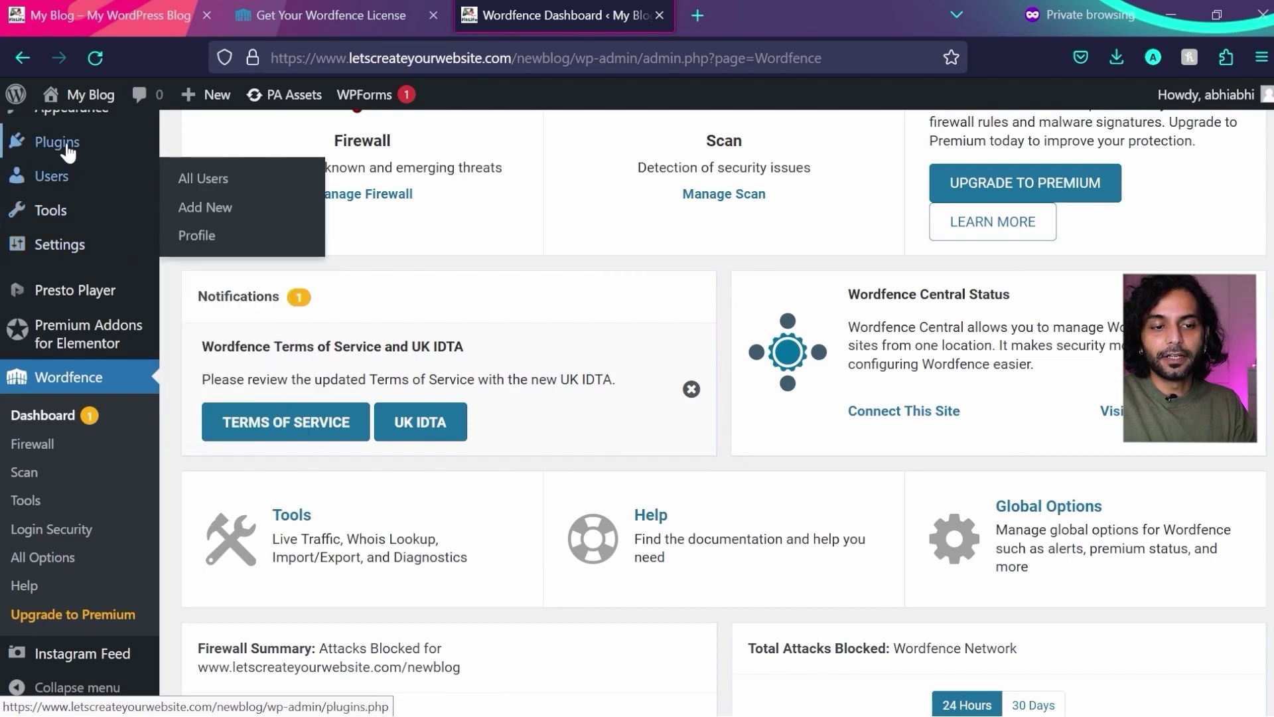
{"action": "mouse_move", "coordinate": [79, 144]}
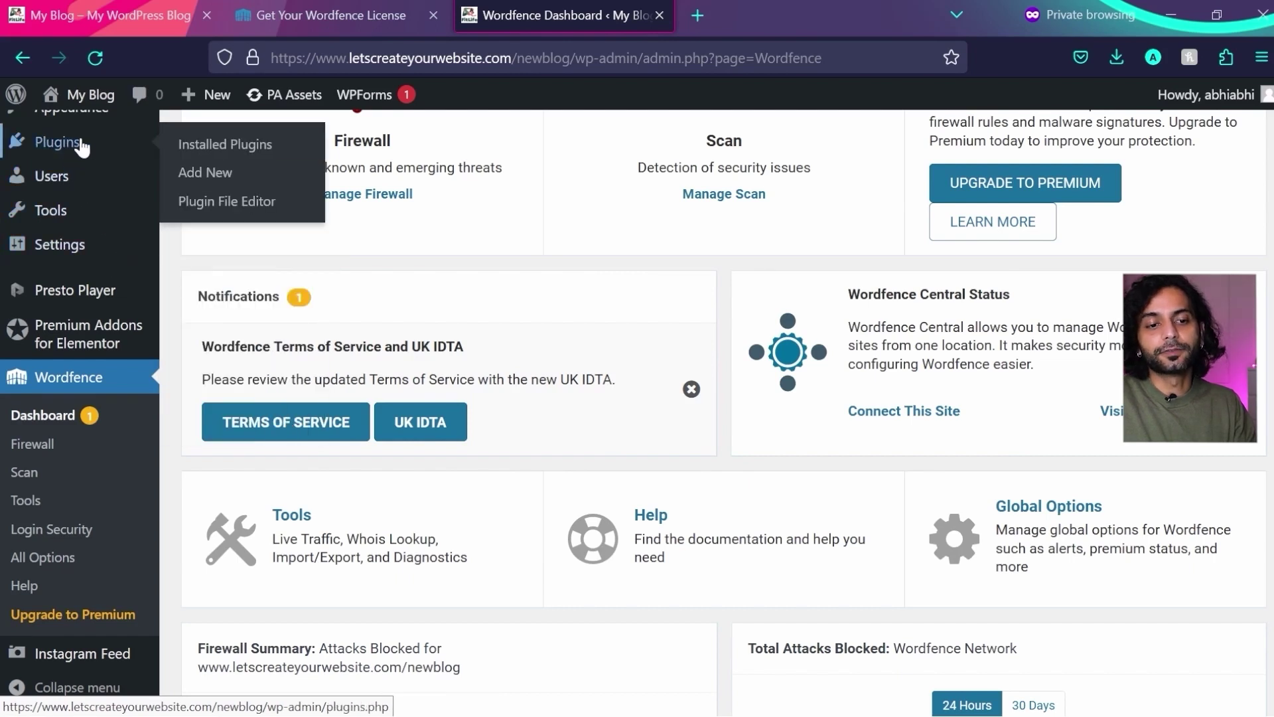
- Search the plugin directory for 'litespeed' and install the LiteSpeed Cache plugin
{"action": "left_click", "coordinate": [219, 175]}
{"action": "left_click", "coordinate": [1076, 347]}
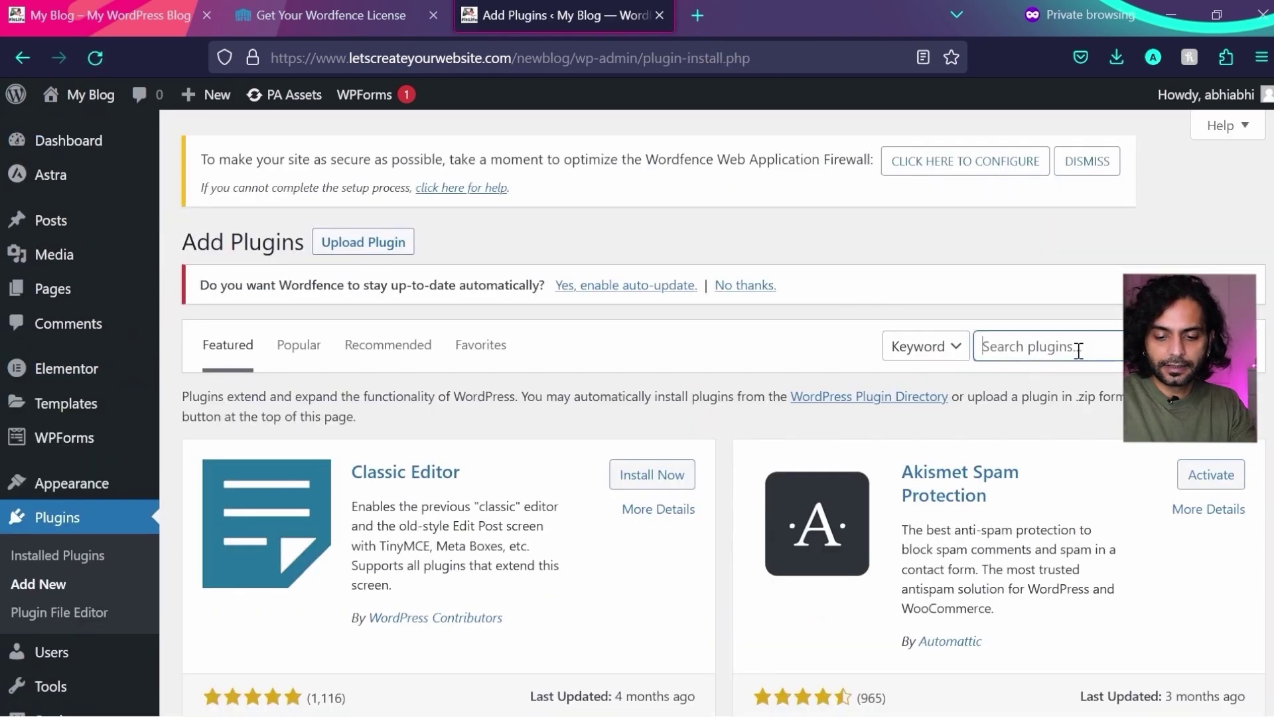
{"action": "type", "text": "litespeed"}
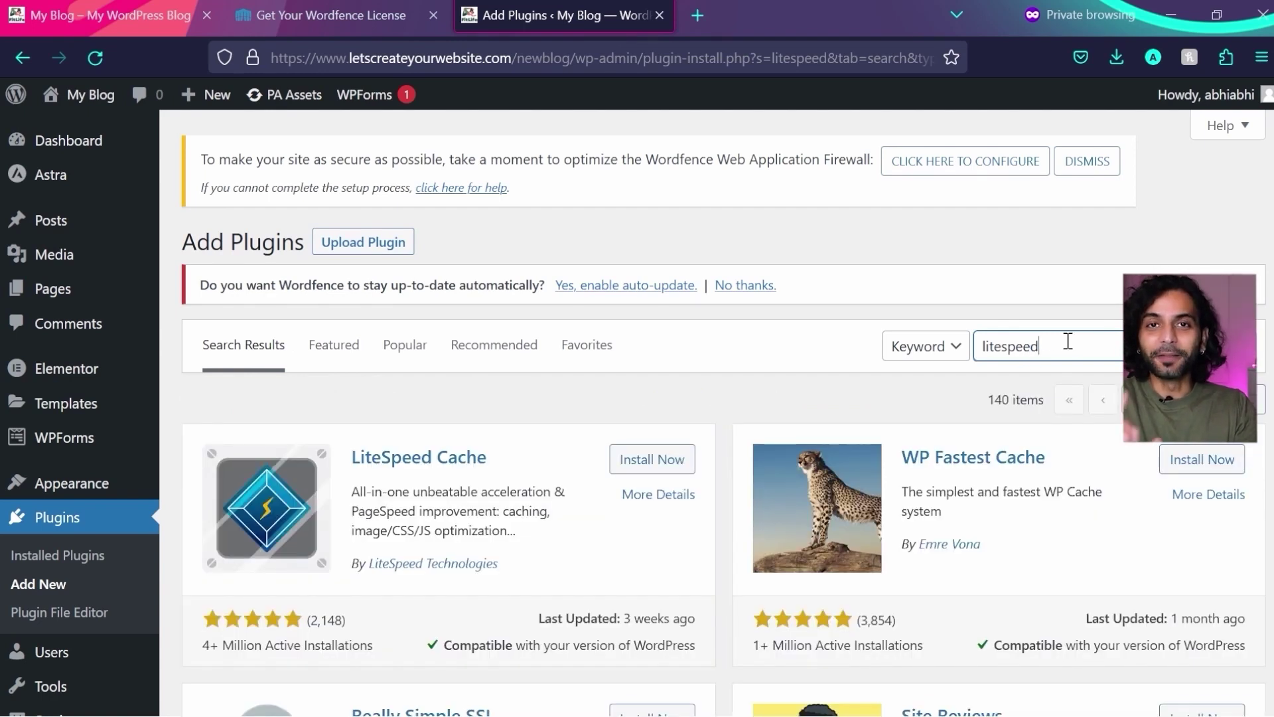
{"action": "scroll", "coordinate": [717, 432], "scroll_direction": "down", "scroll_amount": 1}
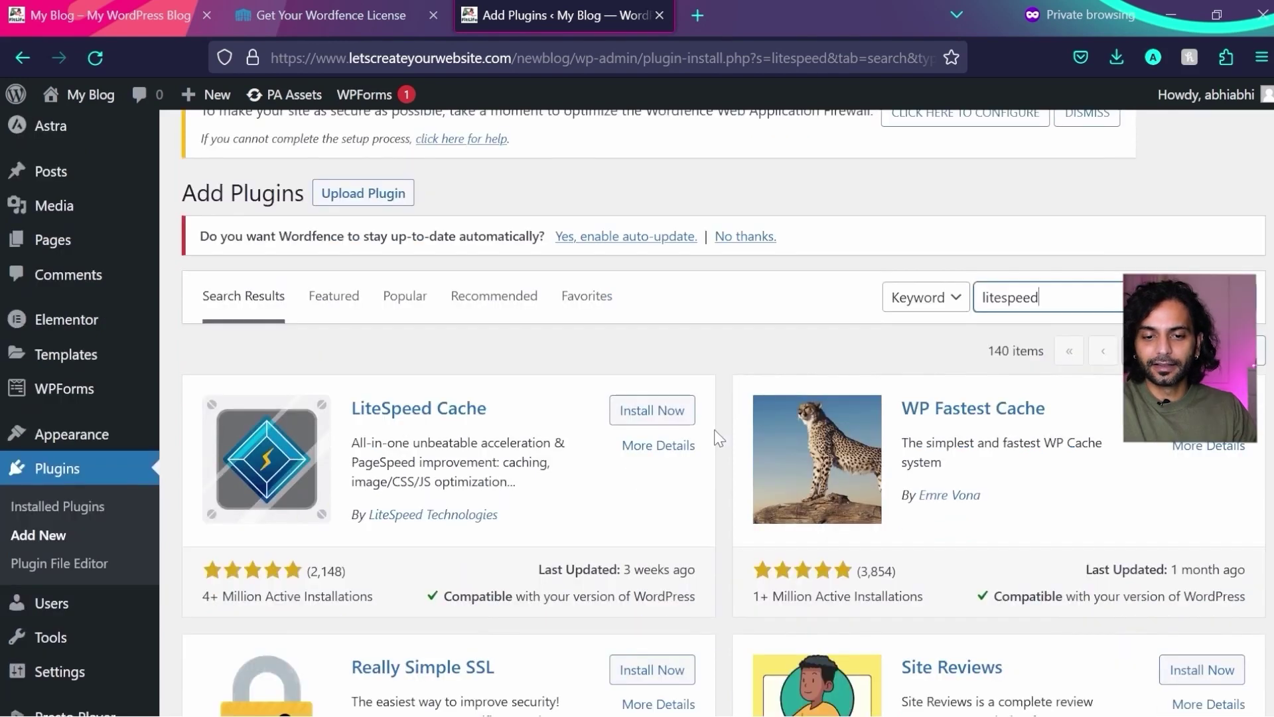
{"action": "left_click", "coordinate": [646, 409]}
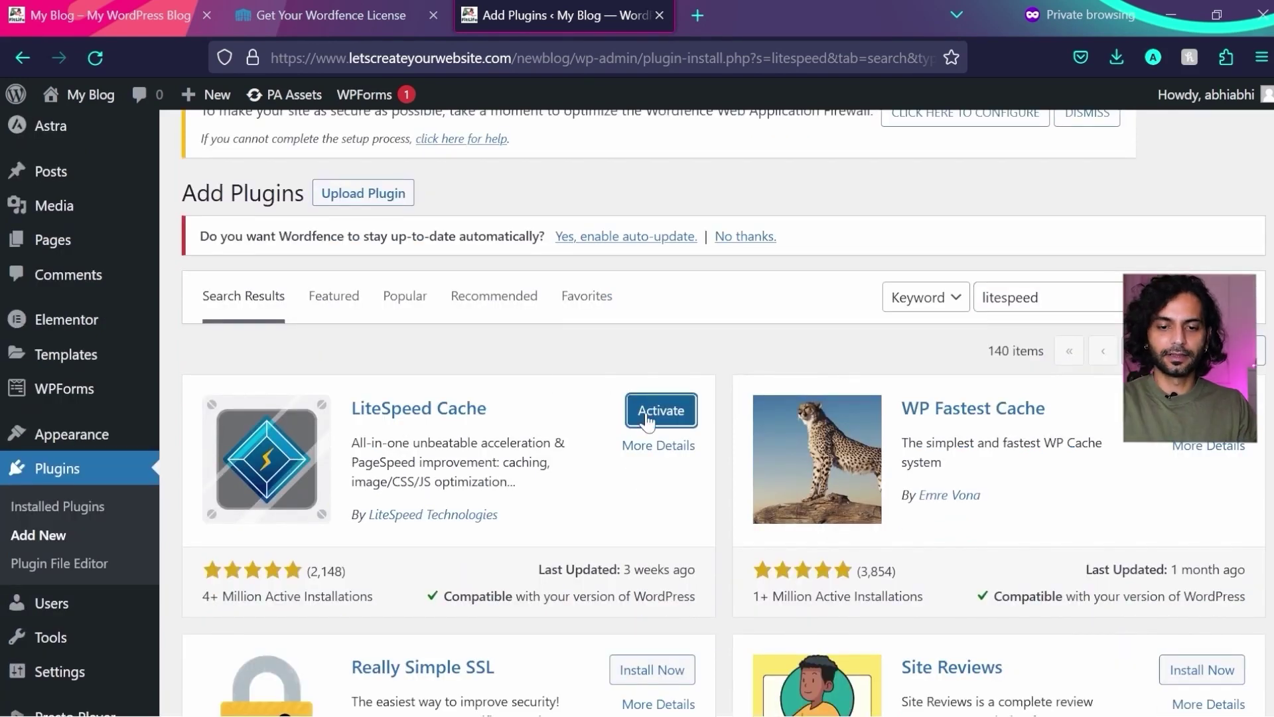
- Activate LiteSpeed Cache, apply and confirm the Advanced (Recommended) preset, then go to General settings
{"action": "left_click", "coordinate": [647, 412]}
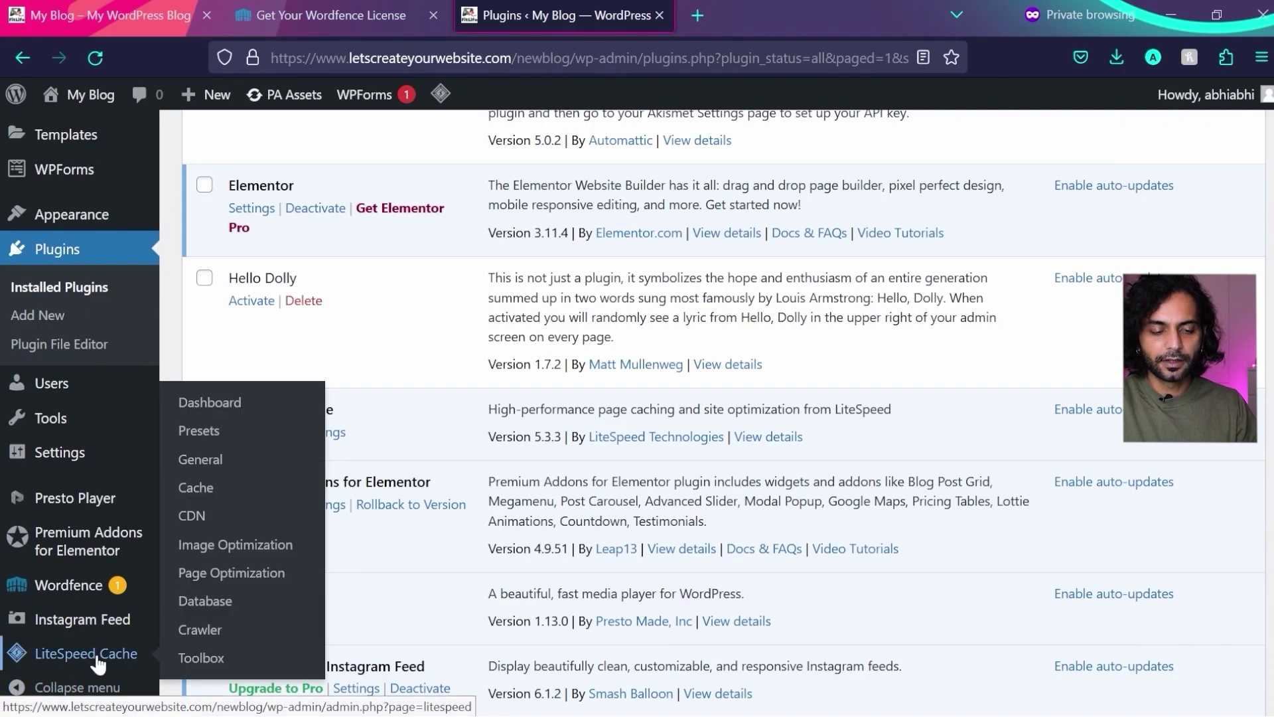
{"action": "left_click", "coordinate": [97, 657]}
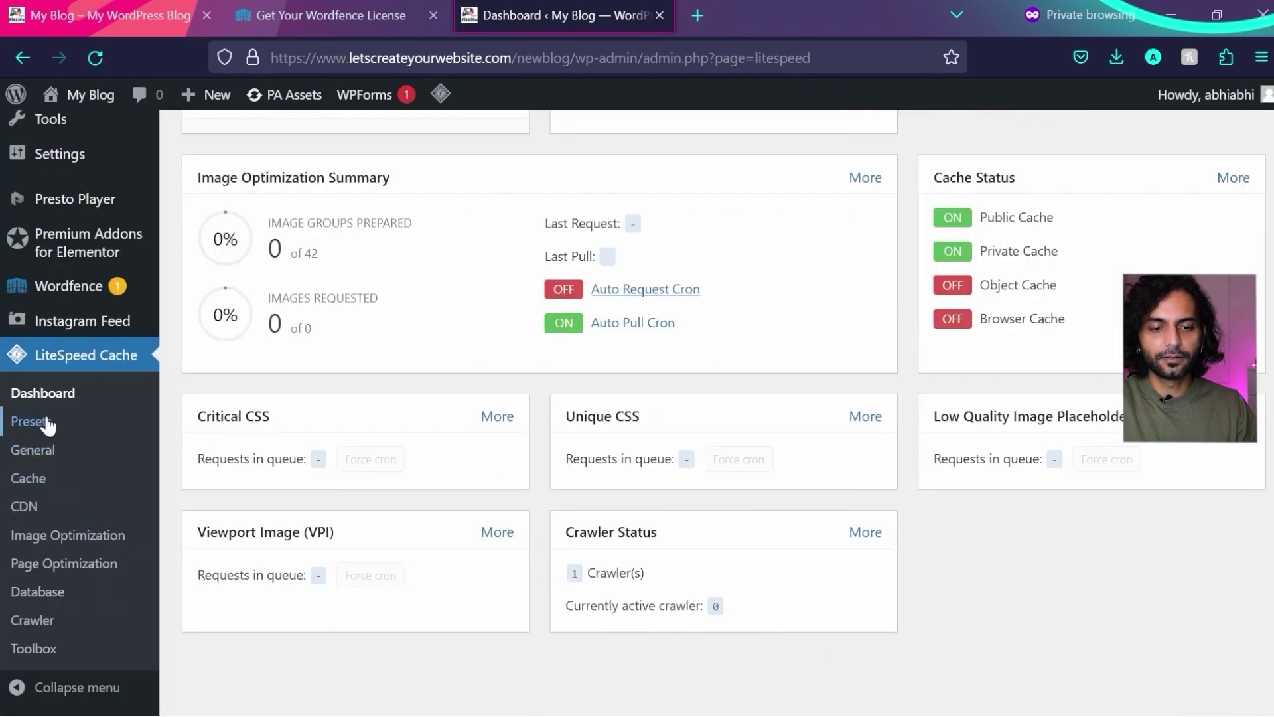
{"action": "left_click", "coordinate": [46, 425]}
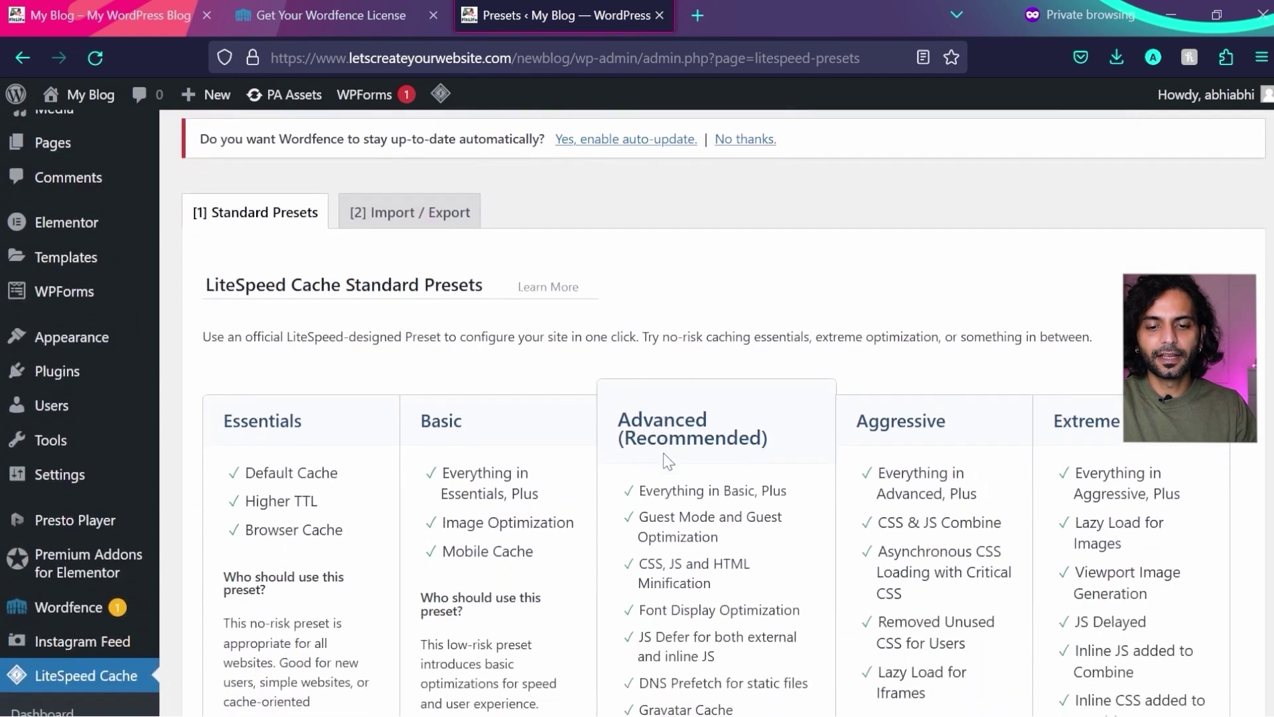
{"action": "scroll", "coordinate": [667, 460], "scroll_direction": "down", "scroll_amount": 3}
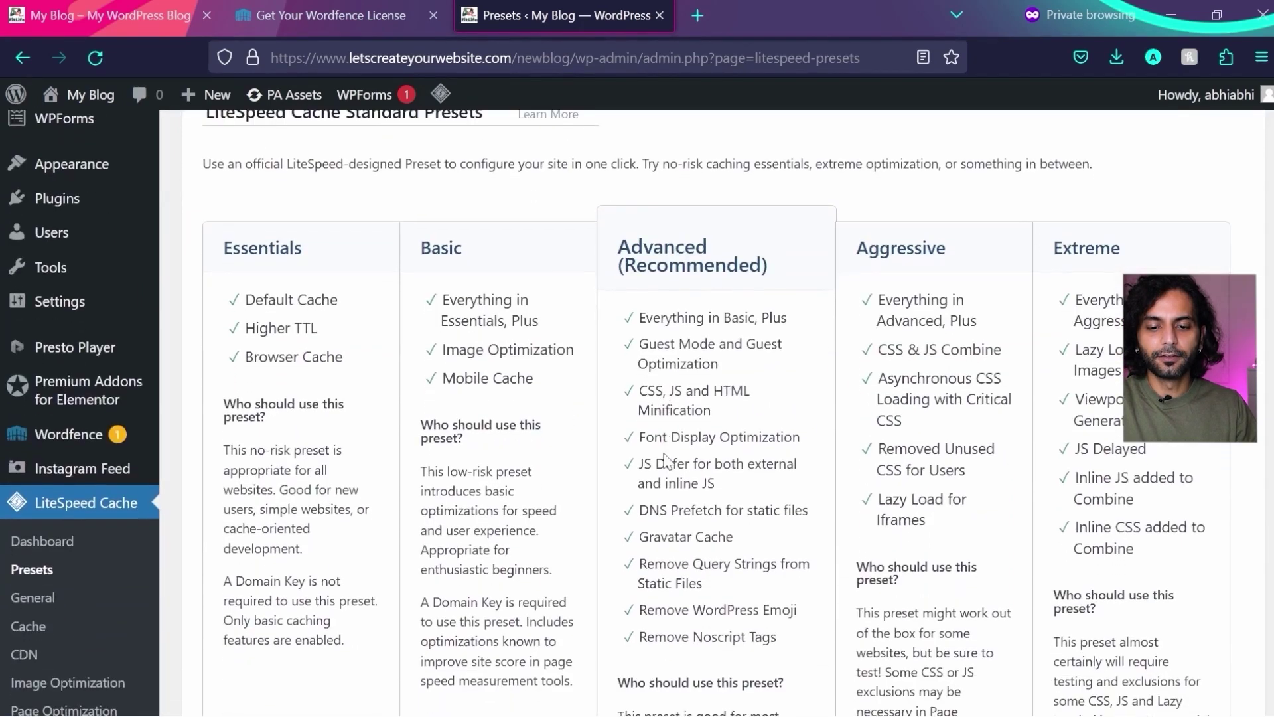
{"action": "scroll", "coordinate": [667, 460], "scroll_direction": "down", "scroll_amount": 6}
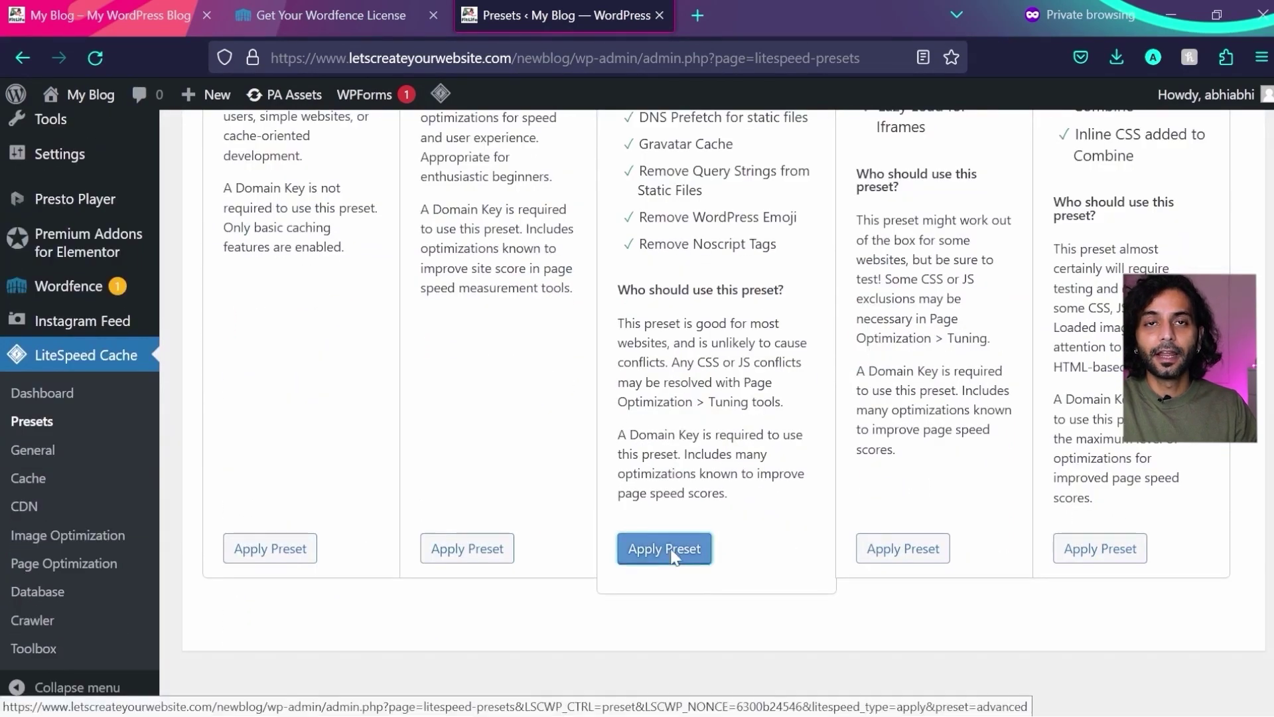
{"action": "left_click", "coordinate": [669, 550]}
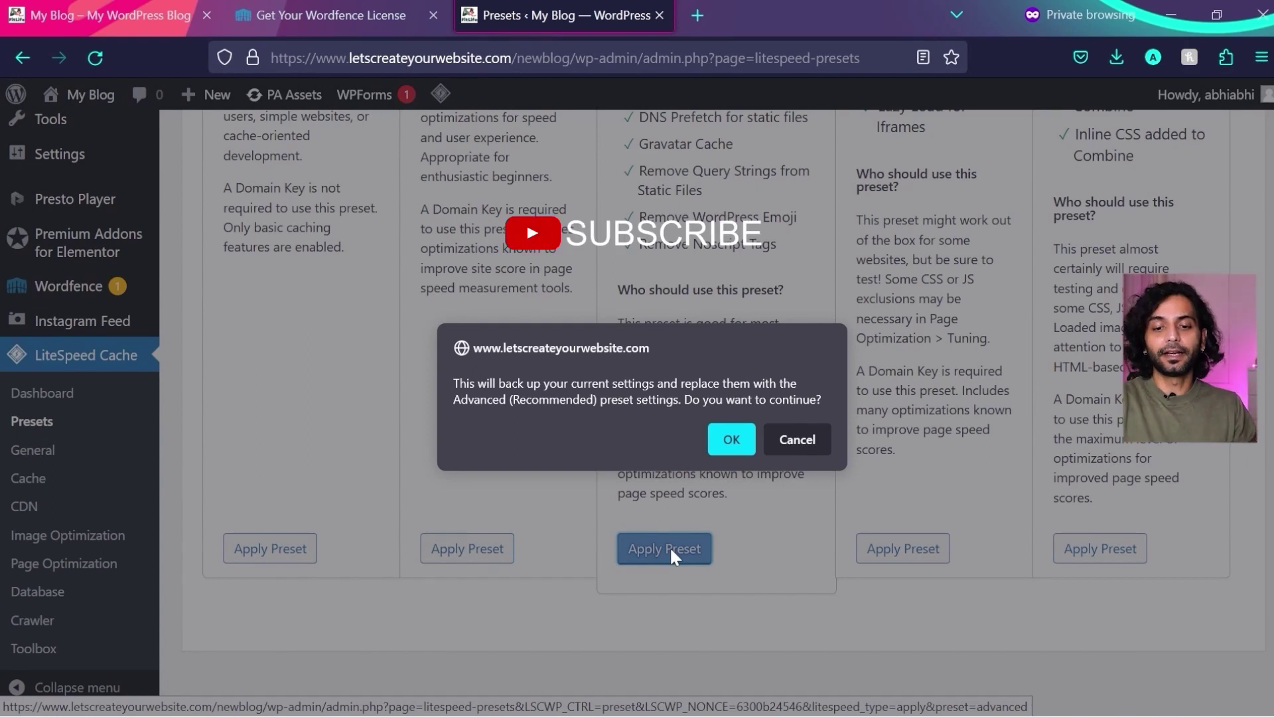
{"action": "left_click", "coordinate": [734, 442]}
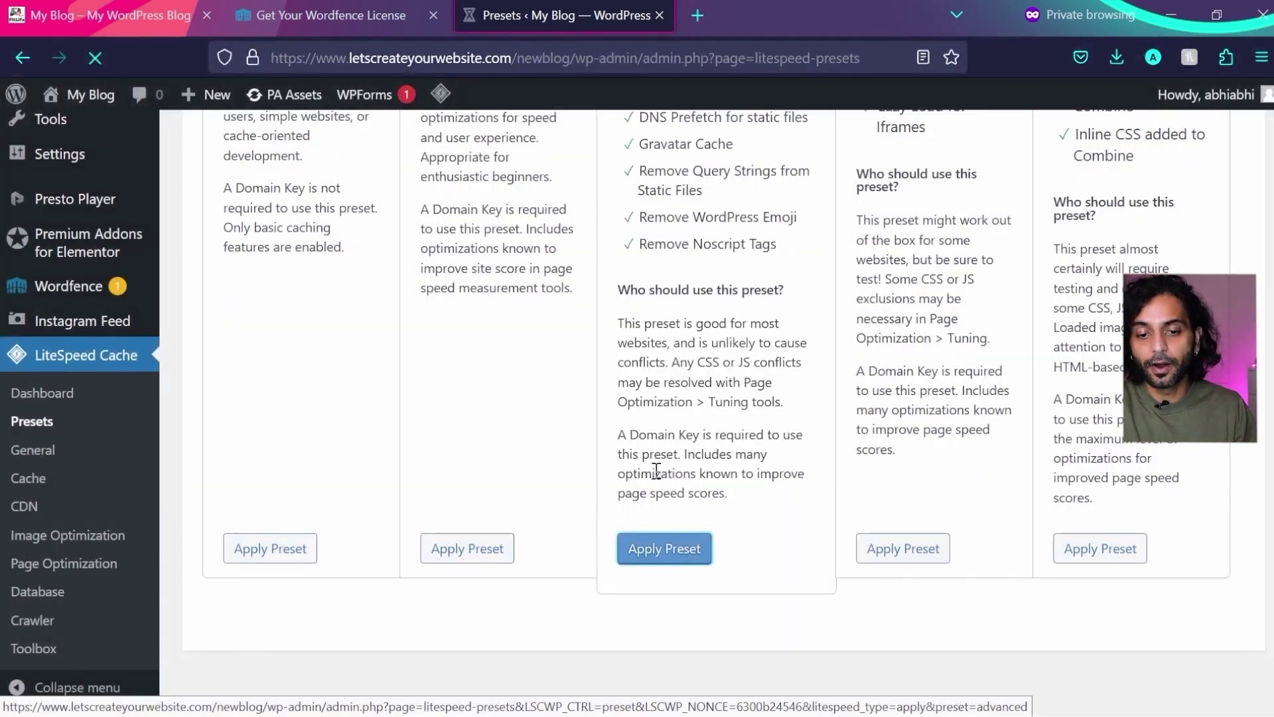
{"action": "scroll", "coordinate": [592, 484], "scroll_direction": "down", "scroll_amount": 9}
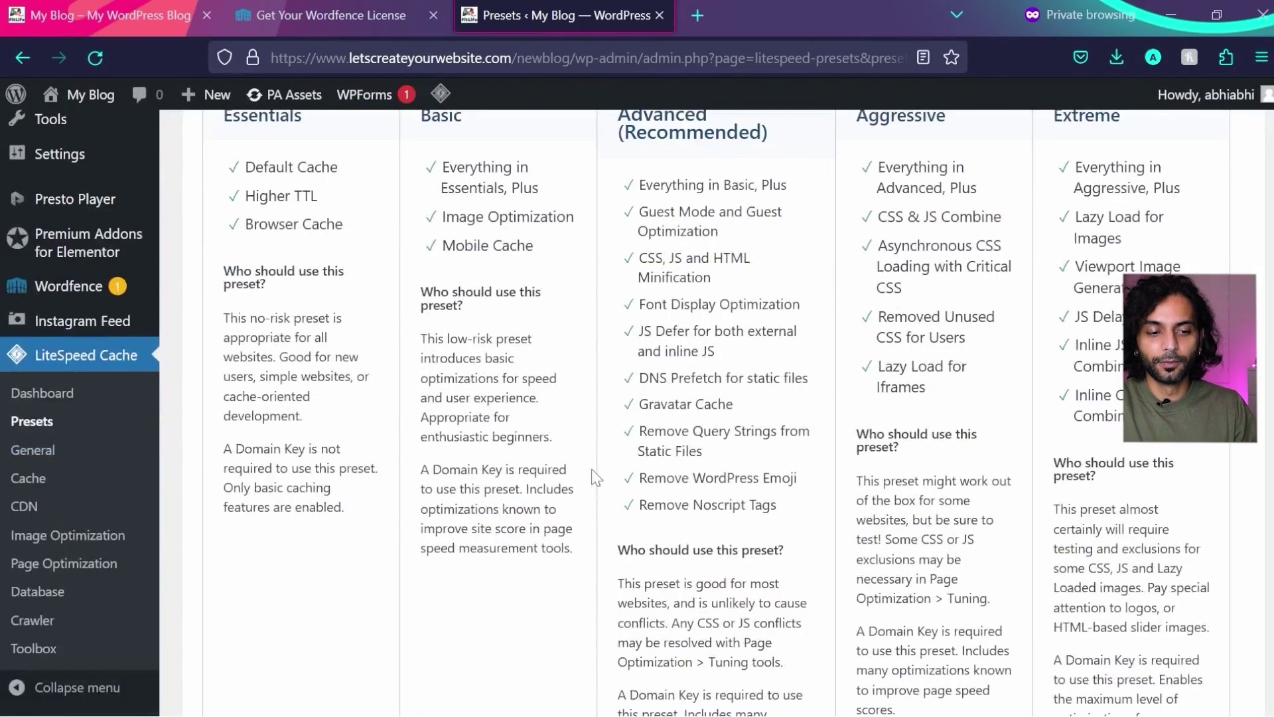
{"action": "left_click", "coordinate": [51, 454]}
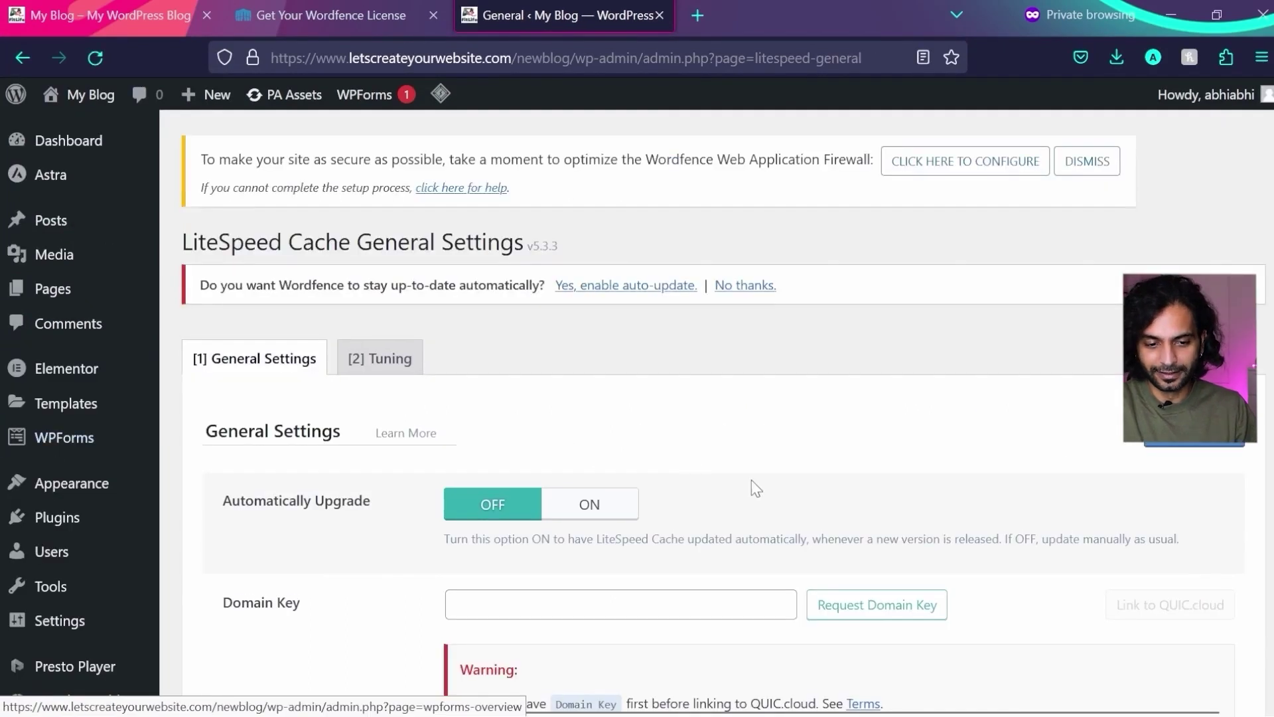
- Request a QUIC.cloud domain key from the LiteSpeed Cache General settings
{"action": "scroll", "coordinate": [752, 480], "scroll_direction": "down", "scroll_amount": 2}
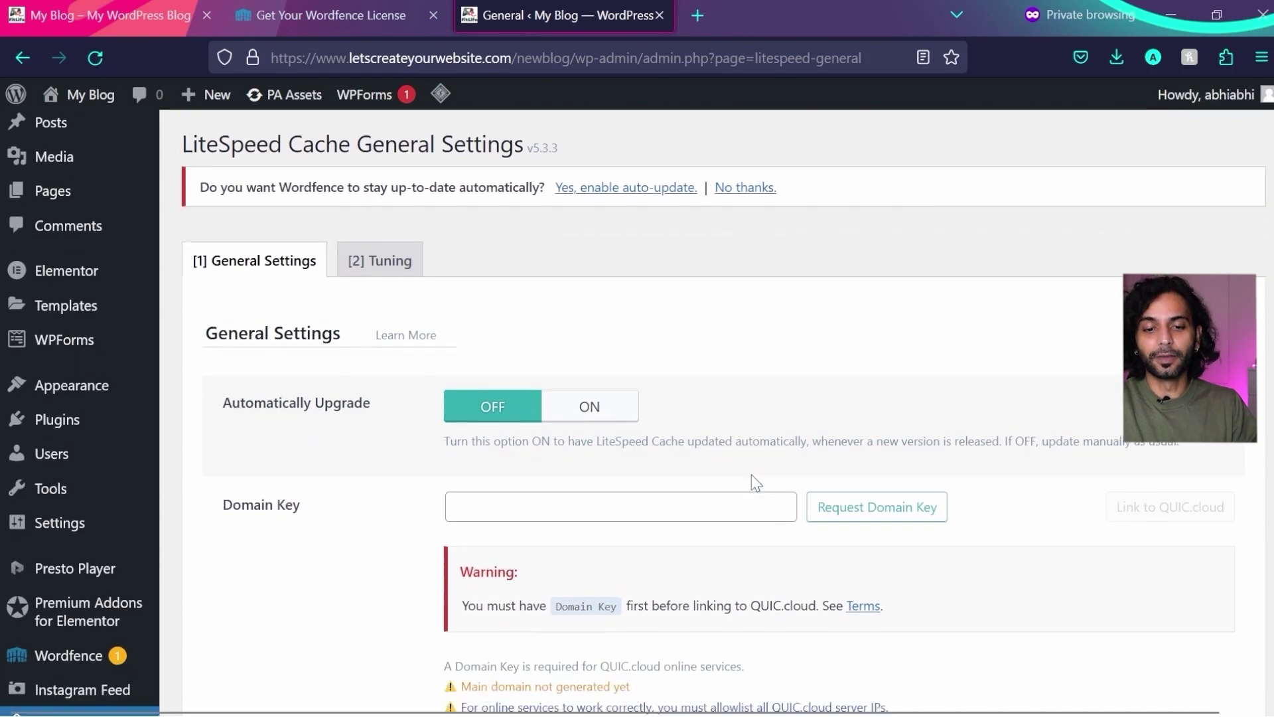
{"action": "left_click", "coordinate": [855, 513]}
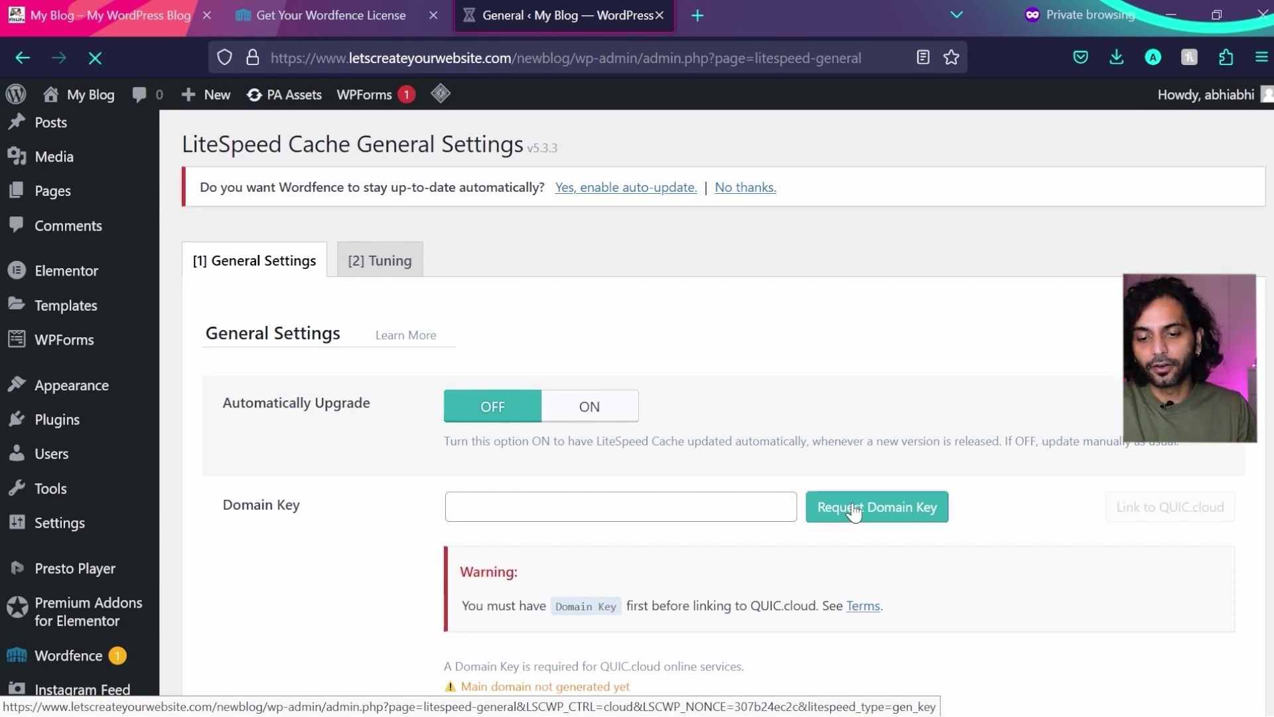
{"action": "scroll", "coordinate": [754, 388], "scroll_direction": "down", "scroll_amount": 2}
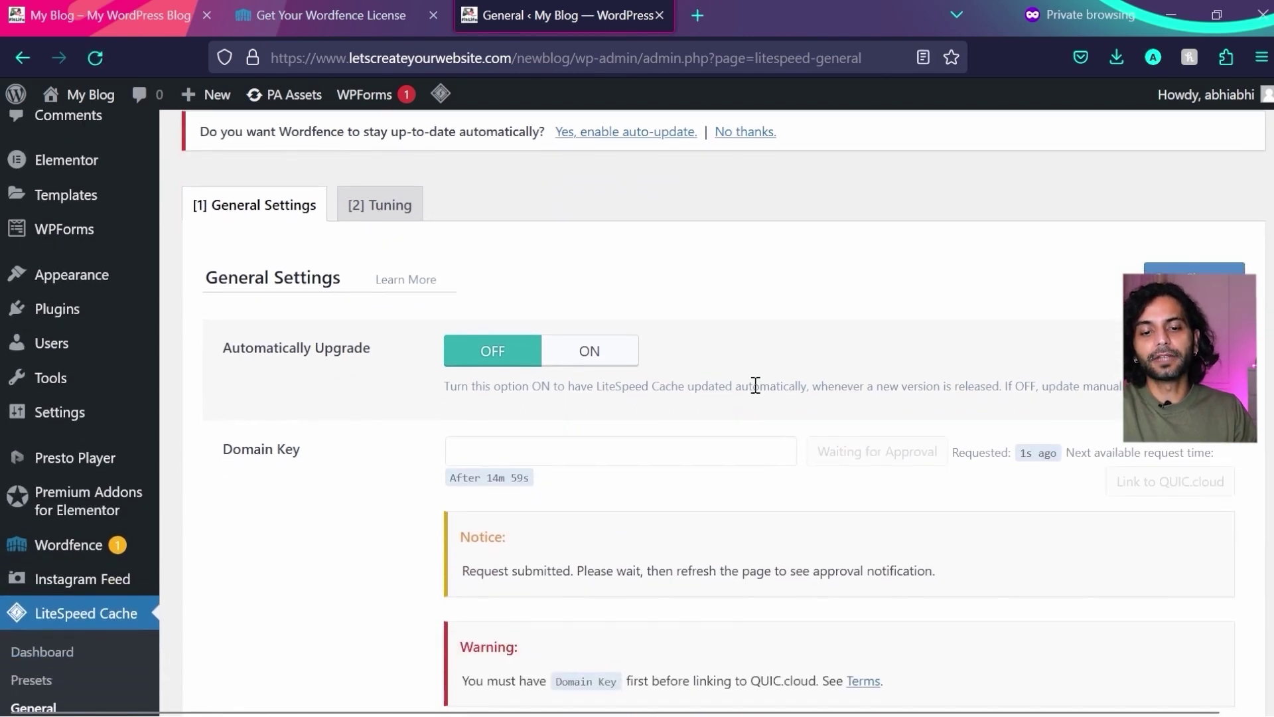
- Open the Add Plugins page in a separate background browser tab
{"action": "scroll", "coordinate": [755, 385], "scroll_direction": "down", "scroll_amount": 1}
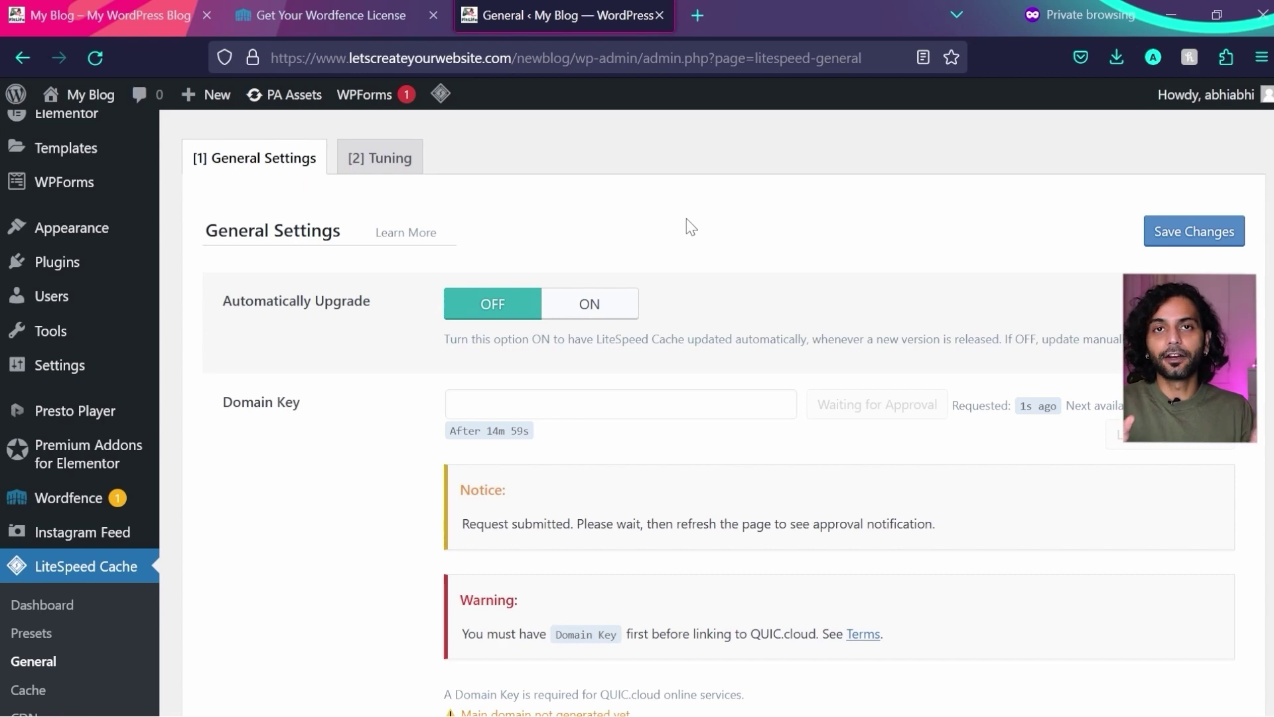
{"action": "mouse_move", "coordinate": [85, 268]}
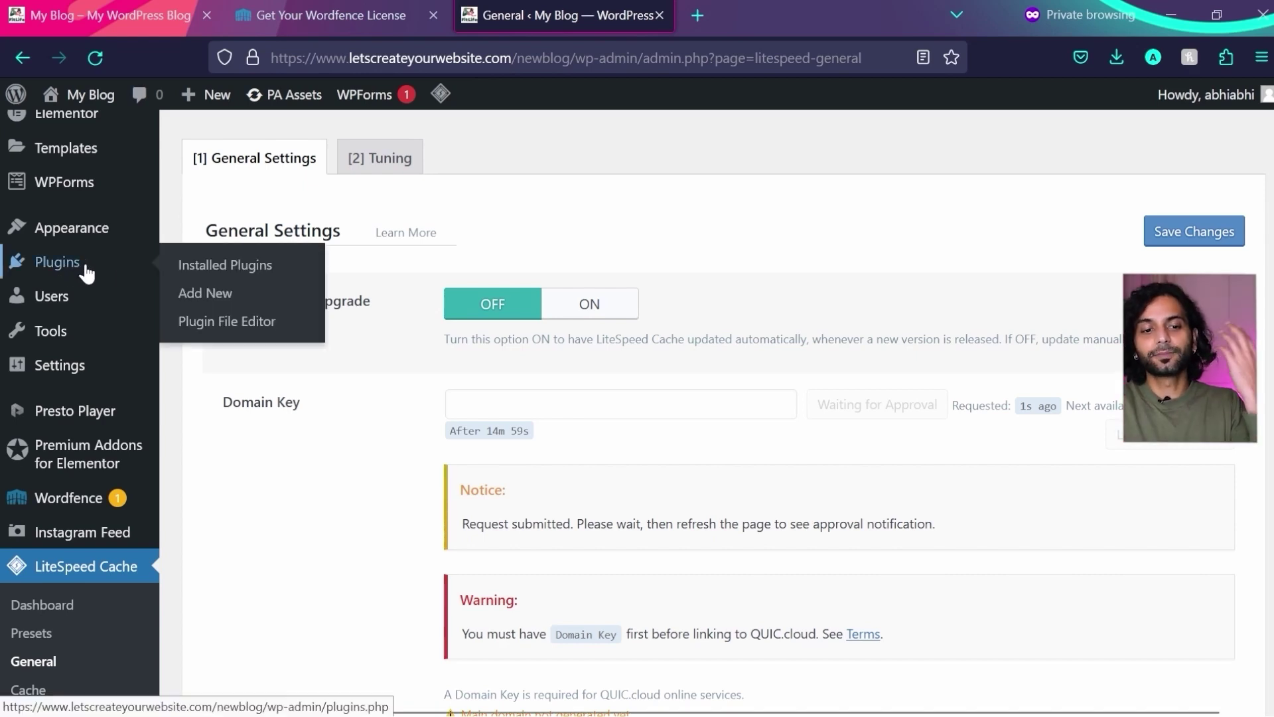
{"action": "middle_click", "coordinate": [229, 305]}
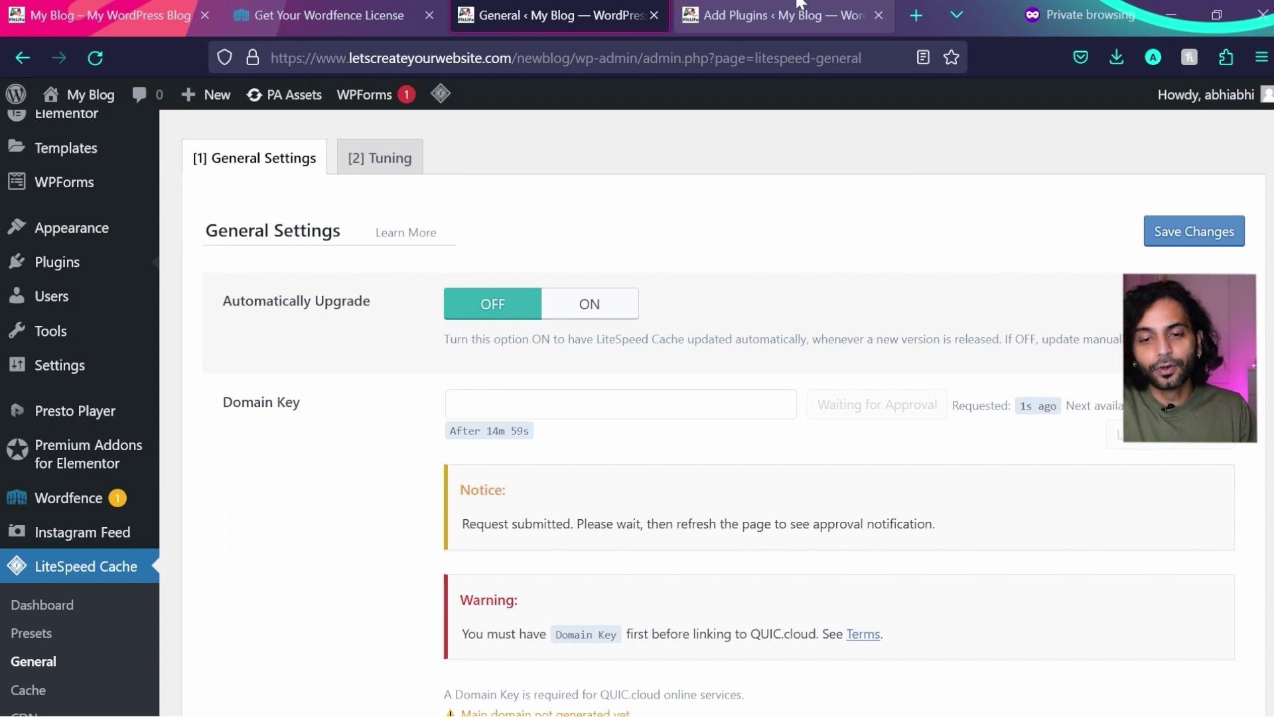
- In the Add Plugins tab, search 'updraft', then install and activate UpdraftPlus Backup/Restore
{"action": "left_click", "coordinate": [798, 5]}
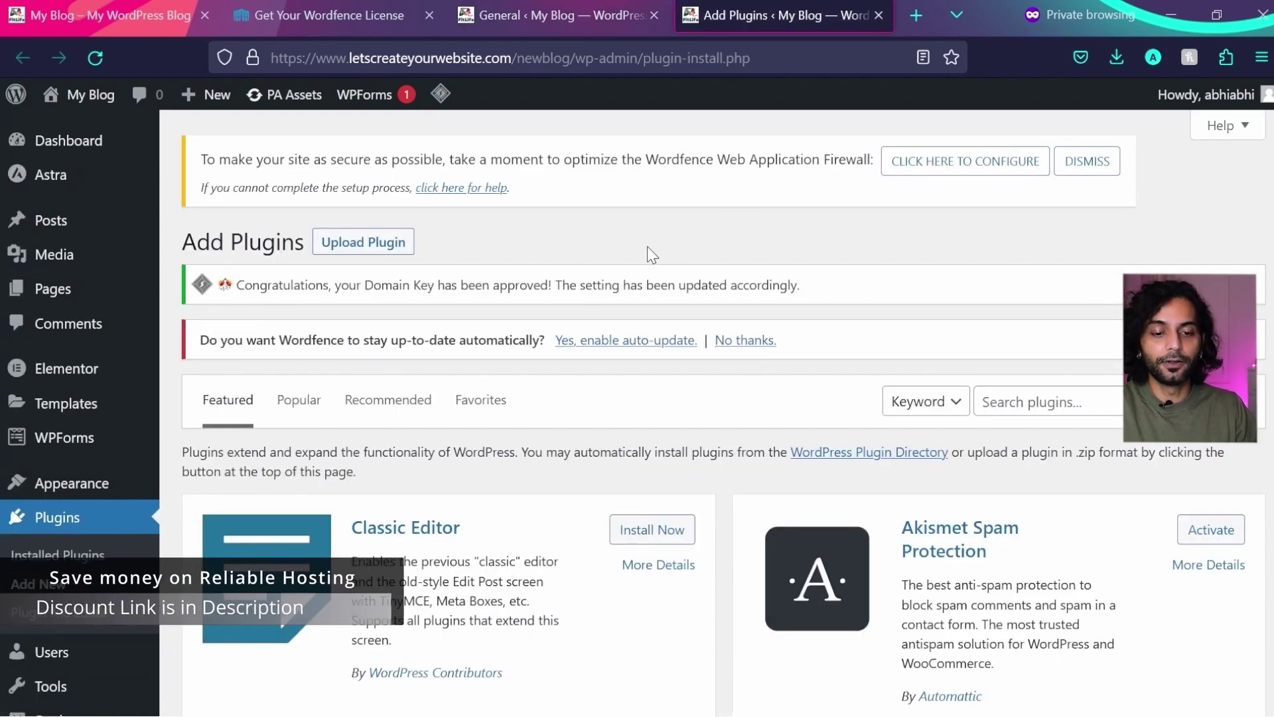
{"action": "scroll", "coordinate": [647, 246], "scroll_direction": "down", "scroll_amount": 1}
{"action": "scroll", "coordinate": [649, 247], "scroll_direction": "down", "scroll_amount": 2}
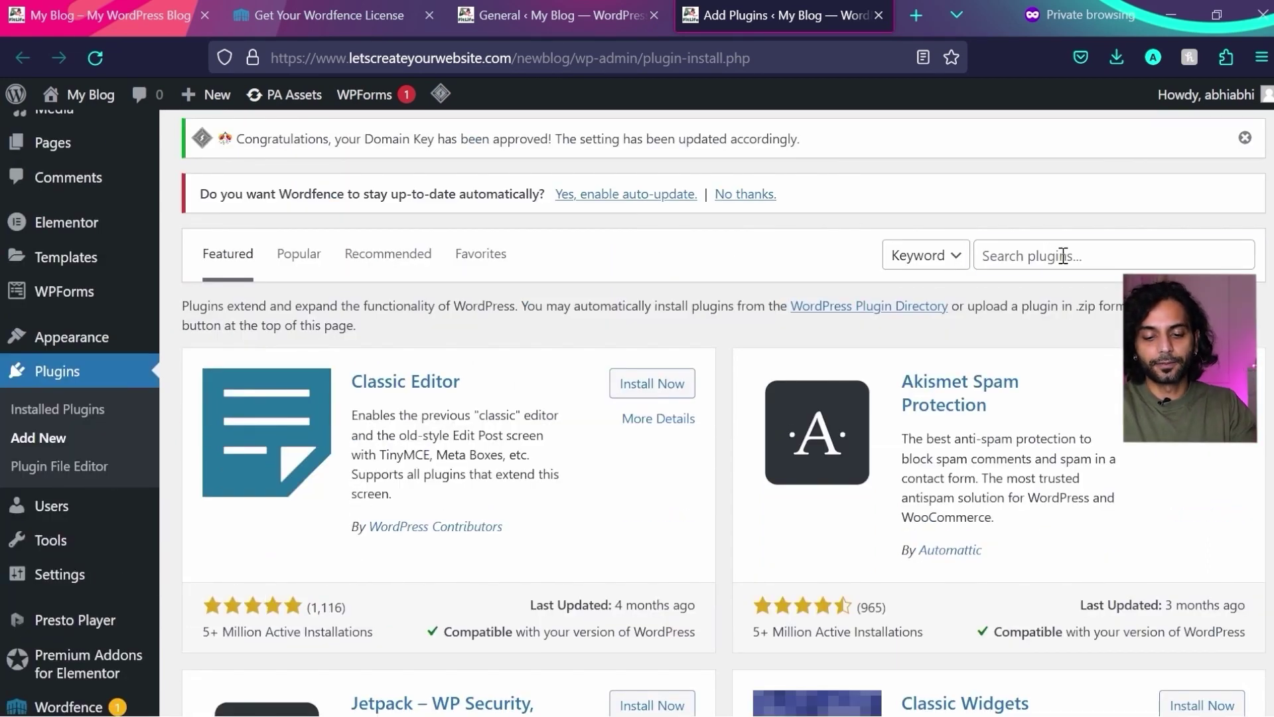
{"action": "left_click", "coordinate": [1062, 256]}
{"action": "type", "text": "updraft"}
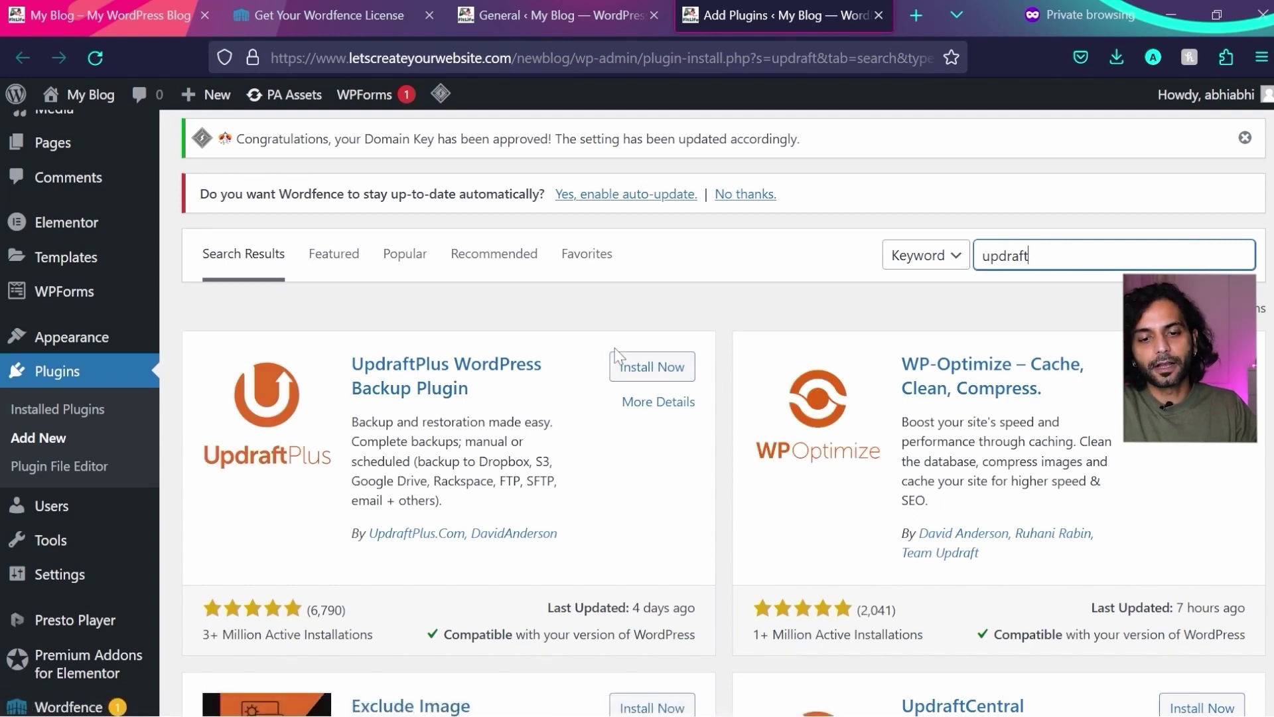
{"action": "left_click", "coordinate": [669, 372]}
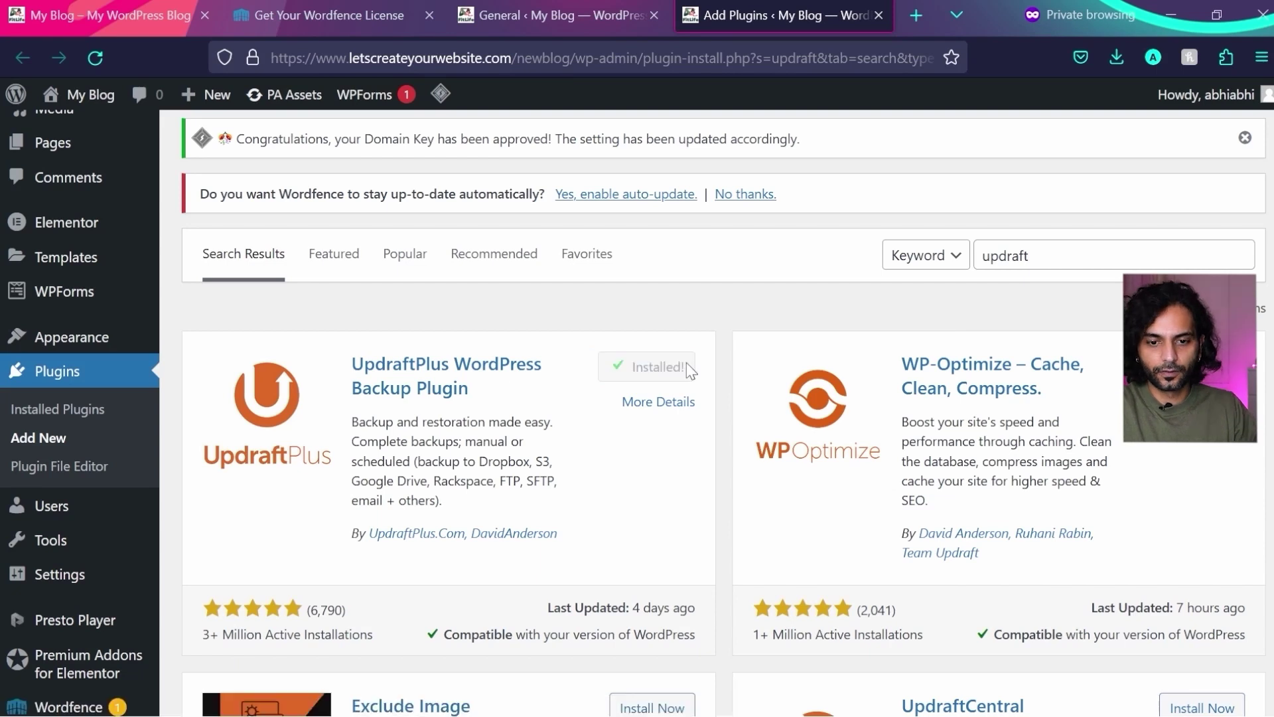
{"action": "left_click", "coordinate": [661, 369]}
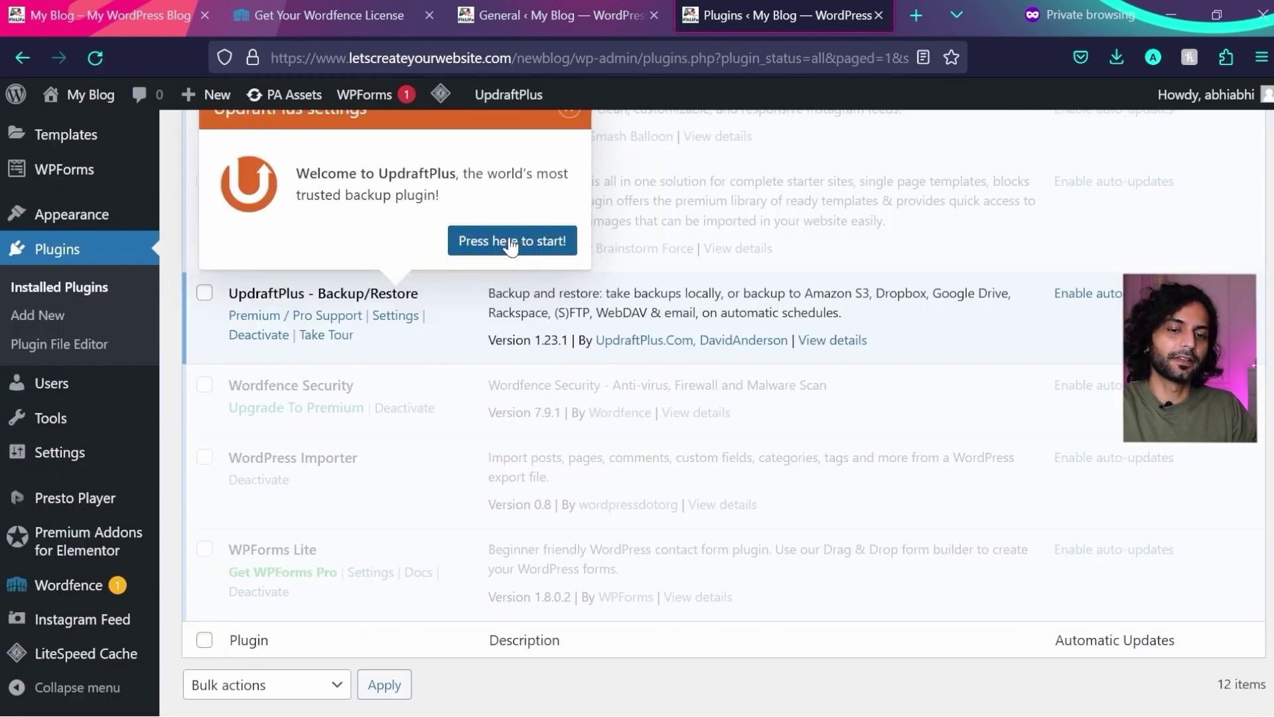
- Start a first UpdraftPlus manual backup including both the database and files
{"action": "left_click", "coordinate": [511, 243]}
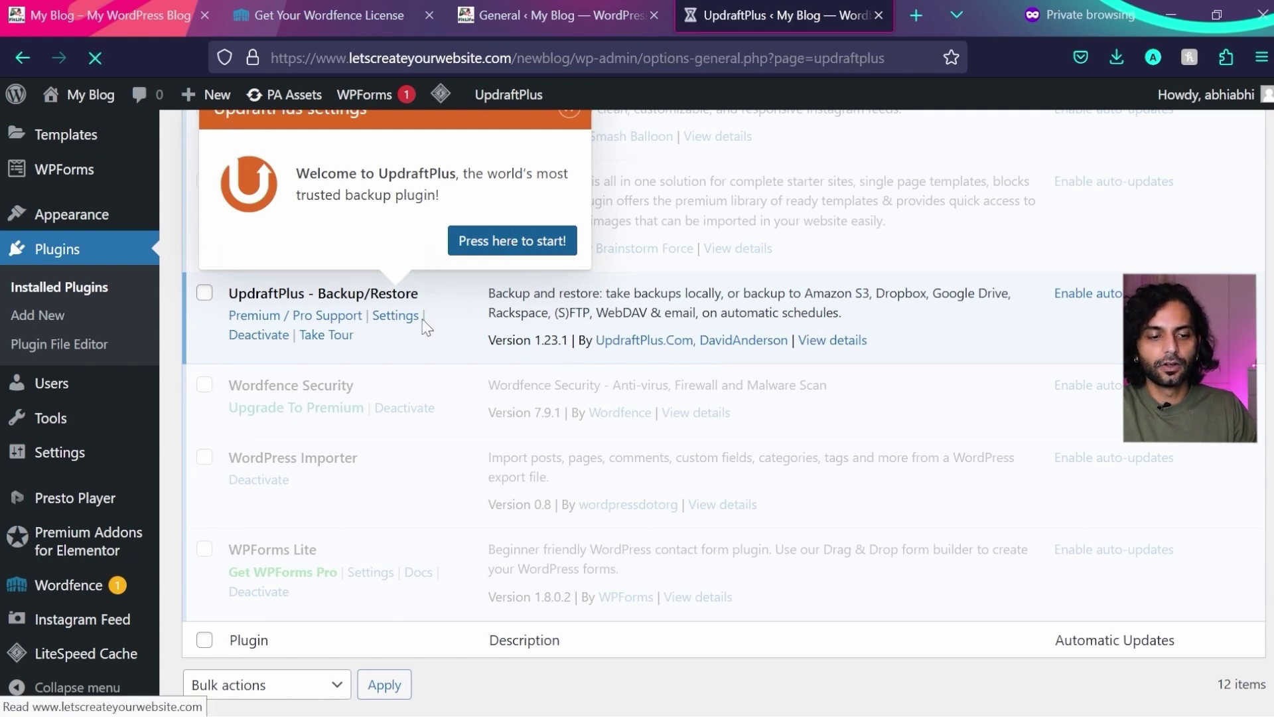
{"action": "scroll", "coordinate": [51, 529], "scroll_direction": "down", "scroll_amount": 2}
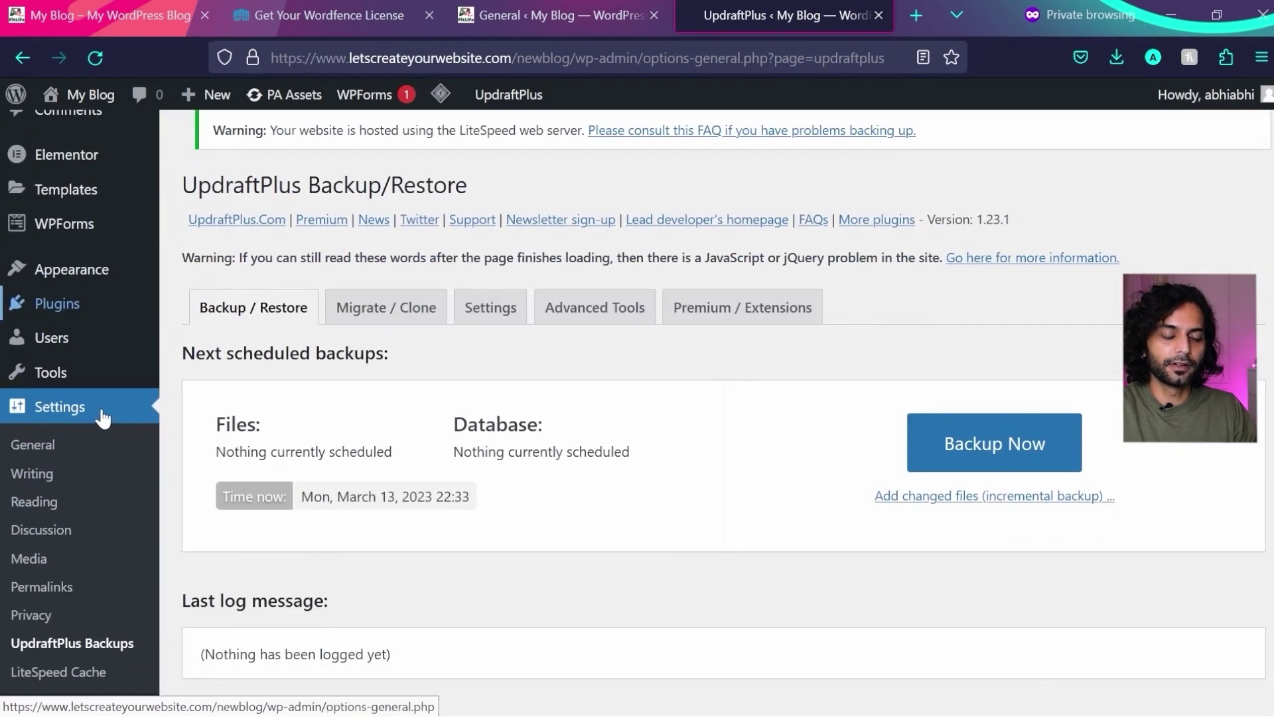
{"action": "scroll", "coordinate": [614, 576], "scroll_direction": "down", "scroll_amount": 1}
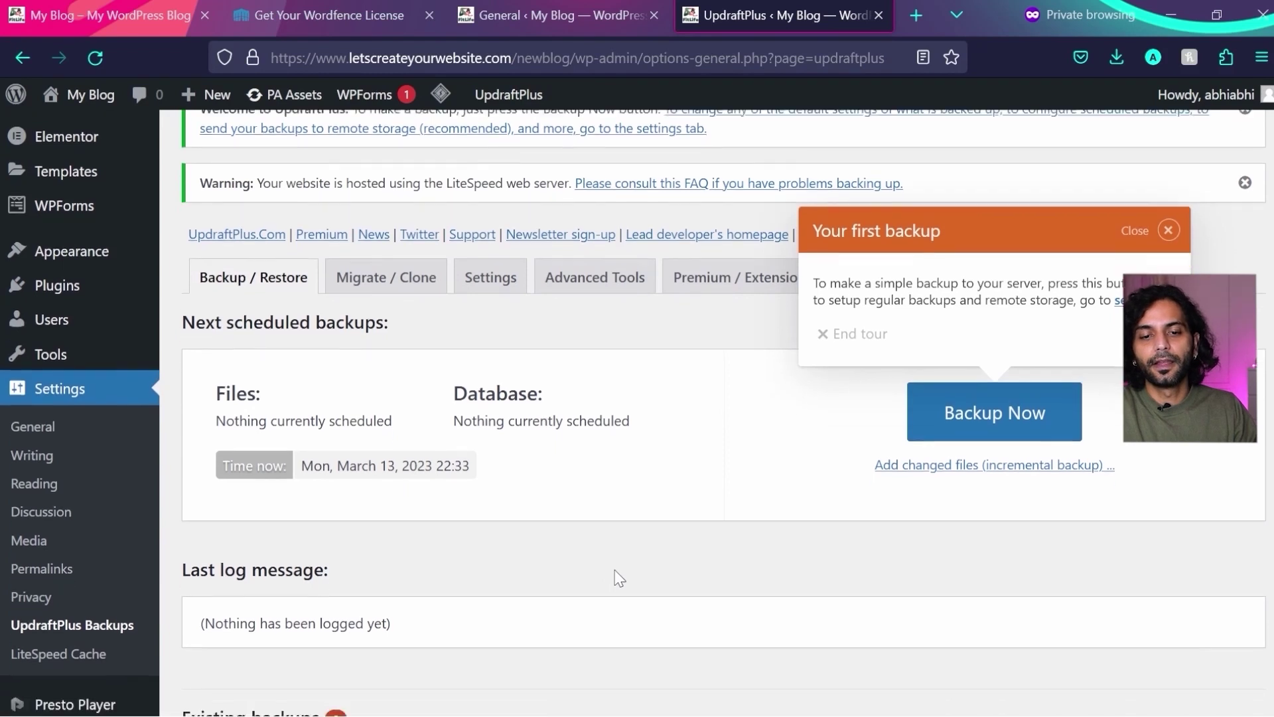
{"action": "left_click", "coordinate": [1006, 385]}
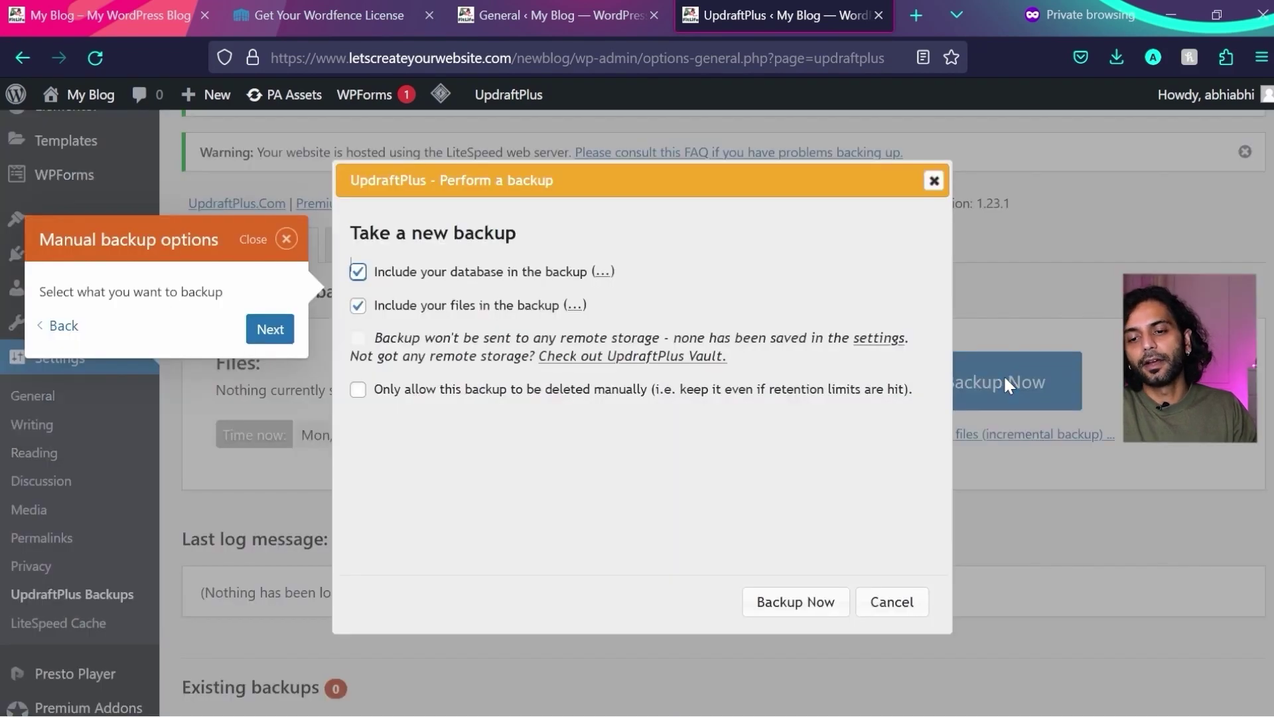
{"action": "left_click", "coordinate": [796, 602]}
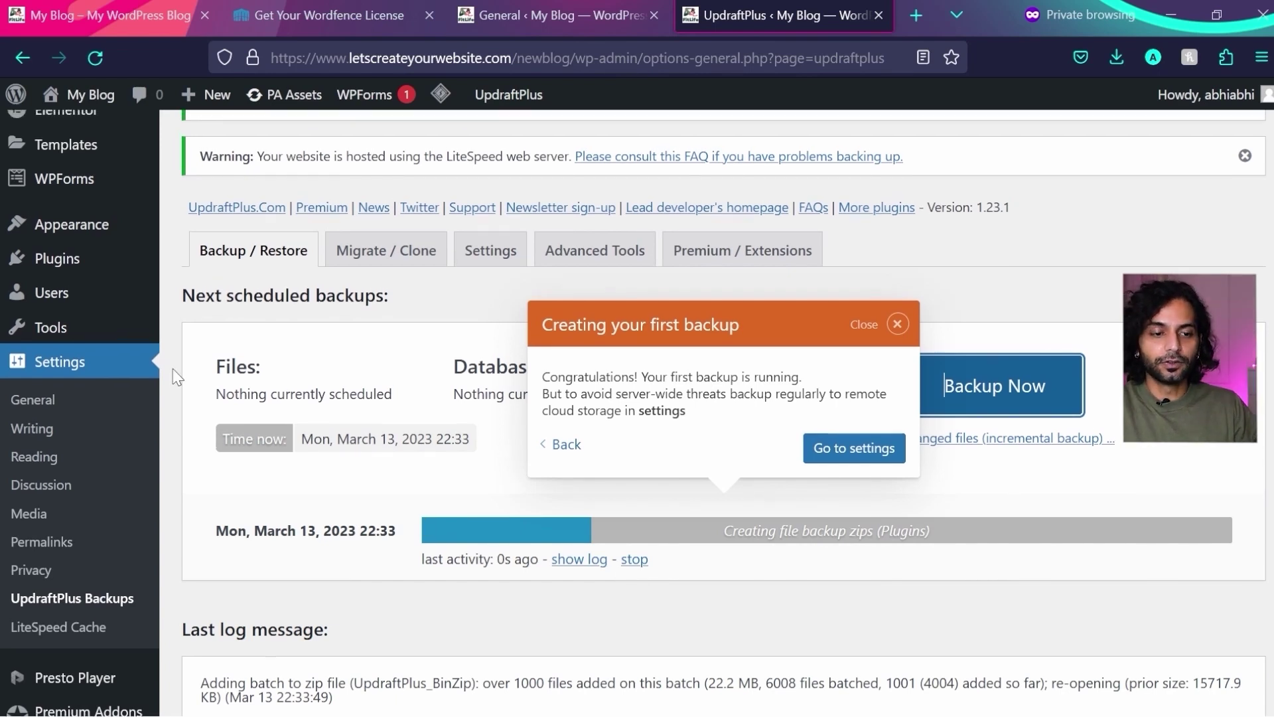
- Open the Add Plugins page in a new browser tab
{"action": "scroll", "coordinate": [172, 369], "scroll_direction": "up", "scroll_amount": 1}
{"action": "mouse_move", "coordinate": [104, 309]}
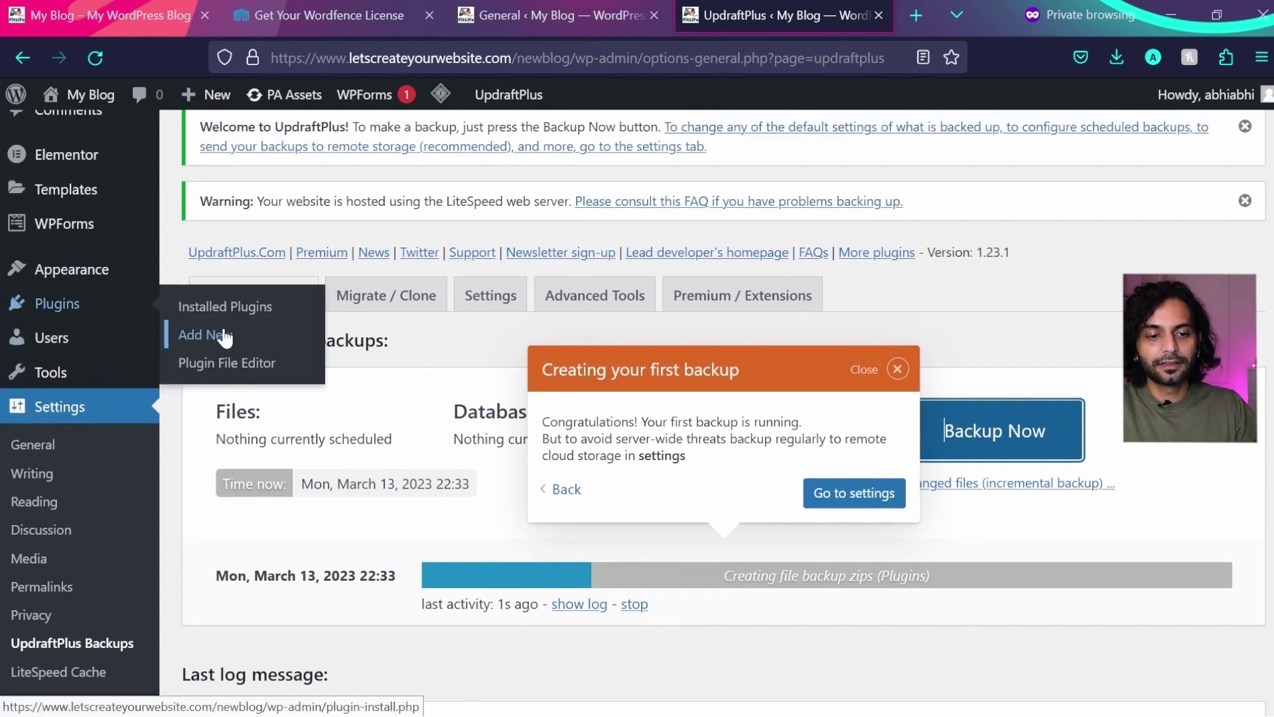
{"action": "middle_click", "coordinate": [199, 332]}
- Search 'yoast seo', install Yoast SEO, then switch back to the FitLife homepage tab
{"action": "left_click", "coordinate": [821, 5]}
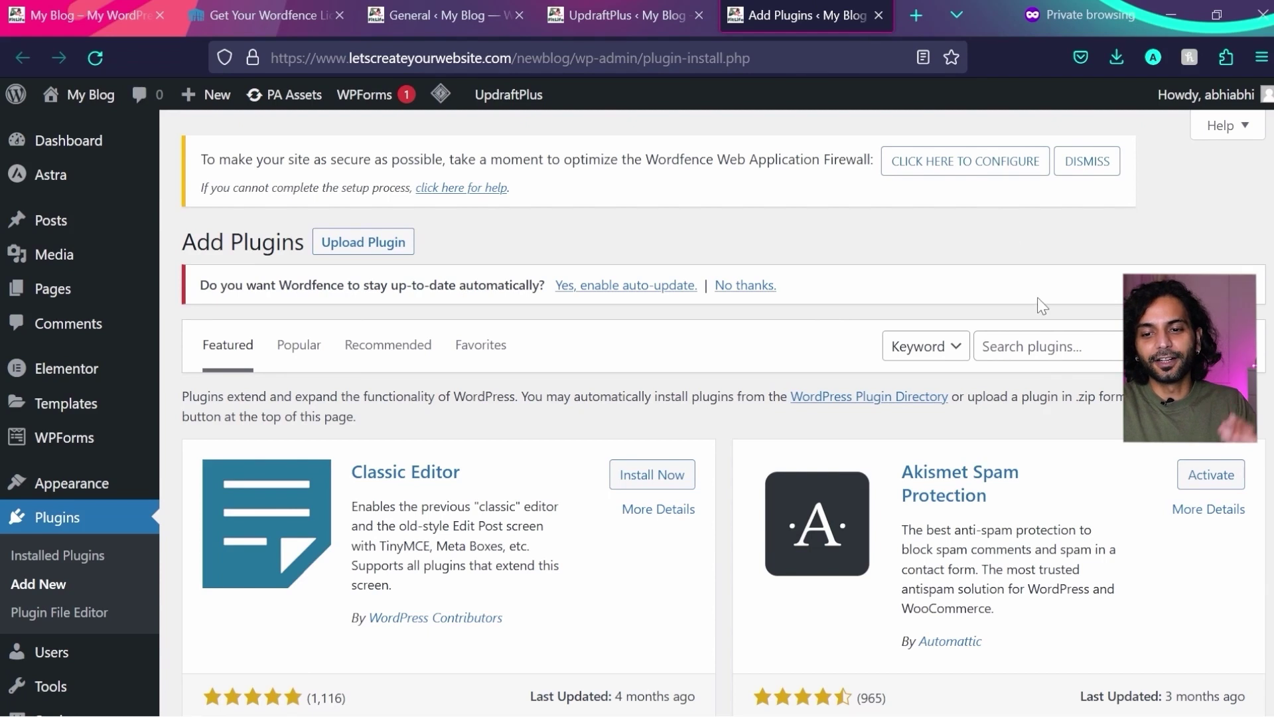
{"action": "left_click", "coordinate": [1057, 343]}
{"action": "type", "text": "yoa"}
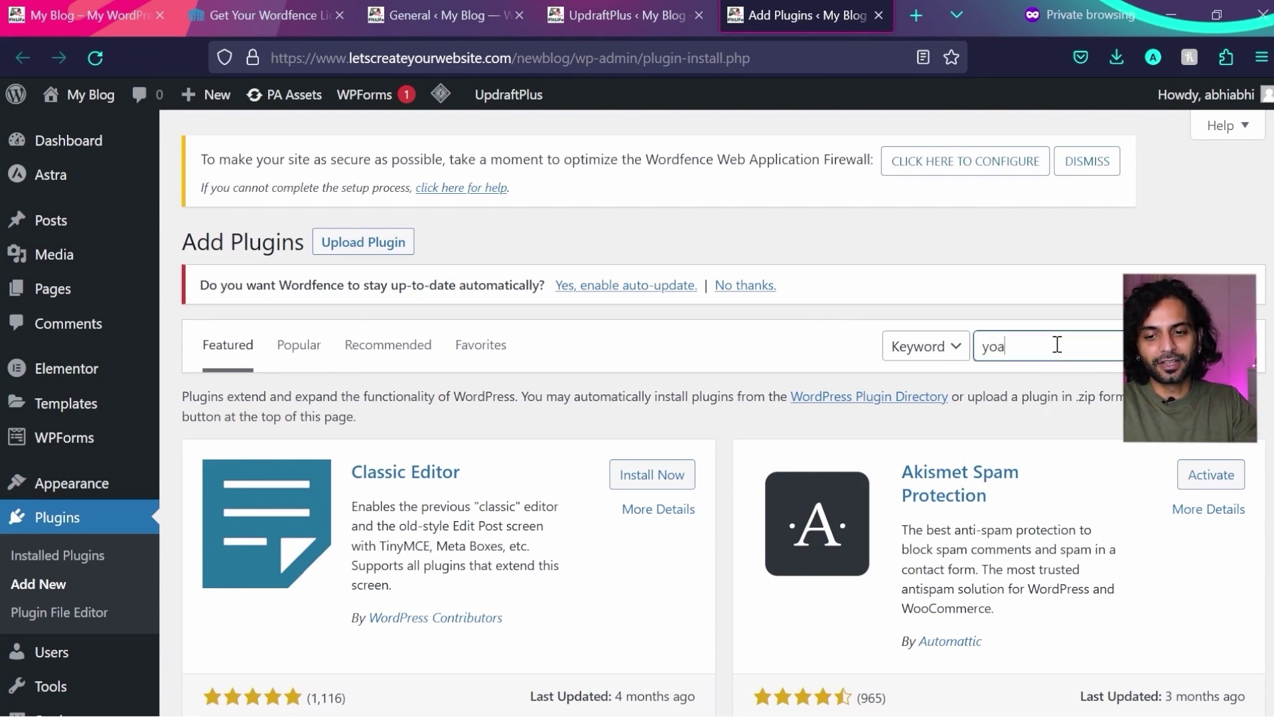
{"action": "type", "text": "st s"}
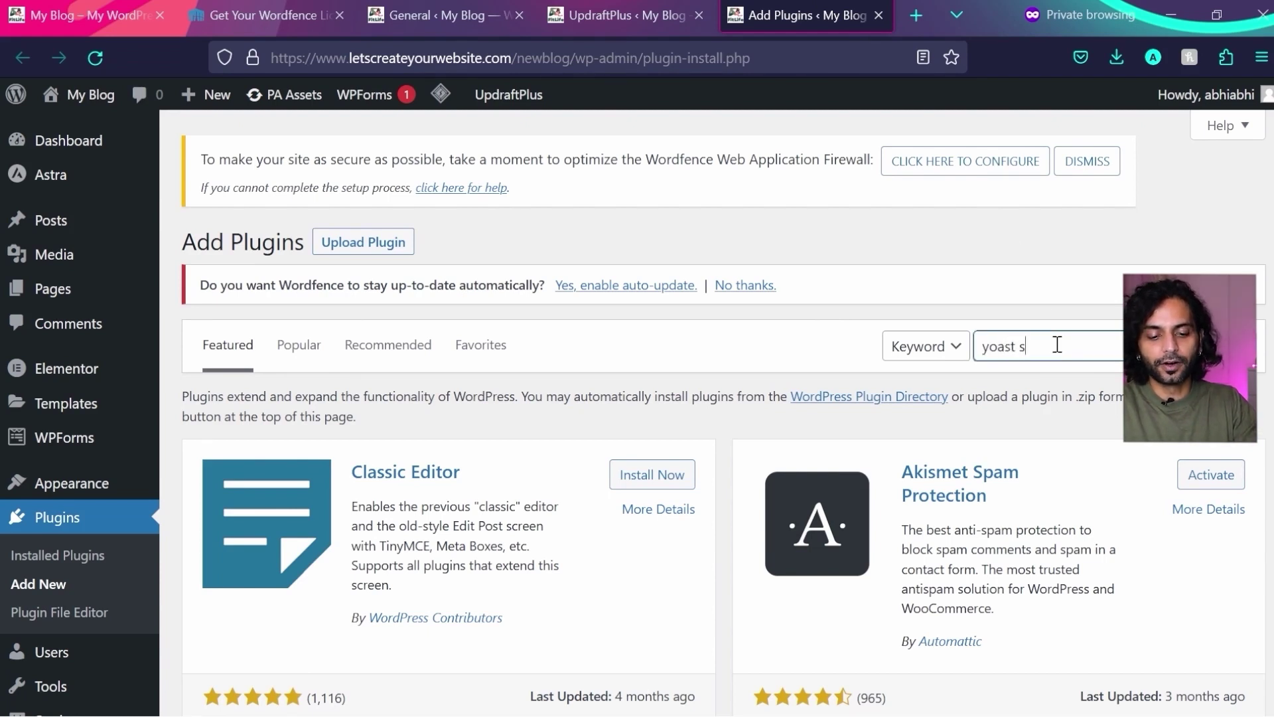
{"action": "type", "text": "eo"}
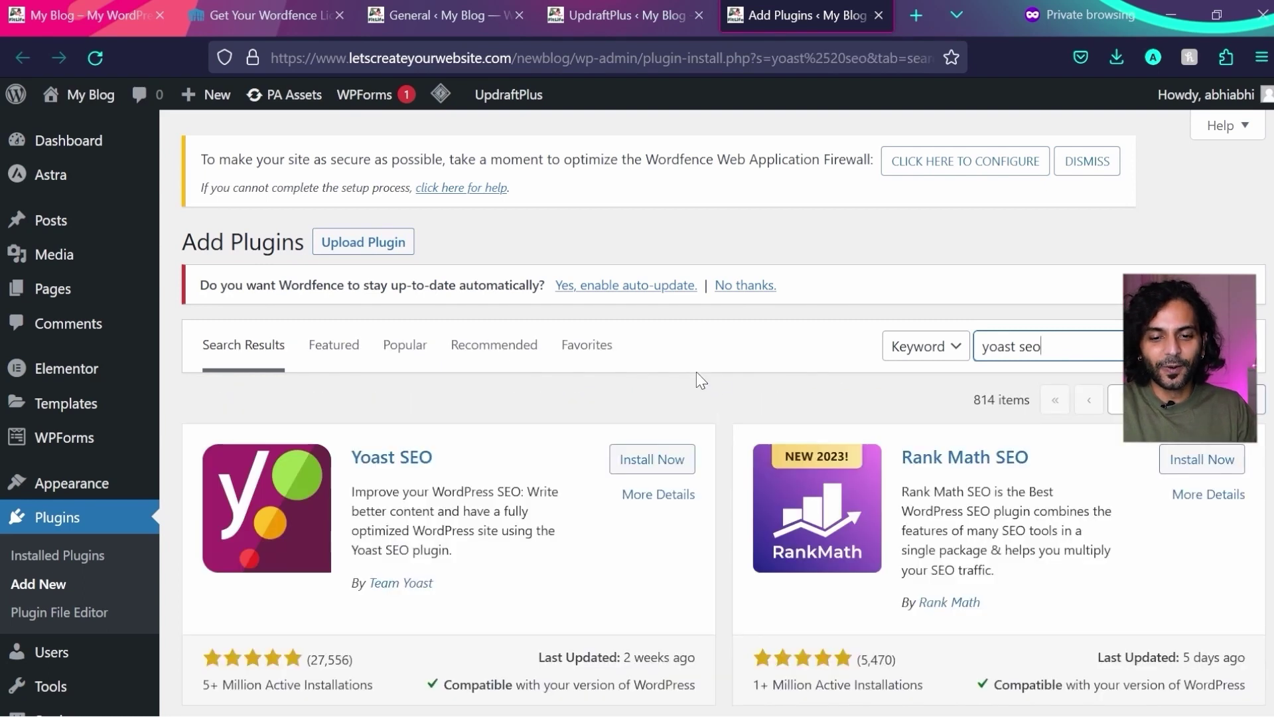
{"action": "scroll", "coordinate": [696, 380], "scroll_direction": "down", "scroll_amount": 1}
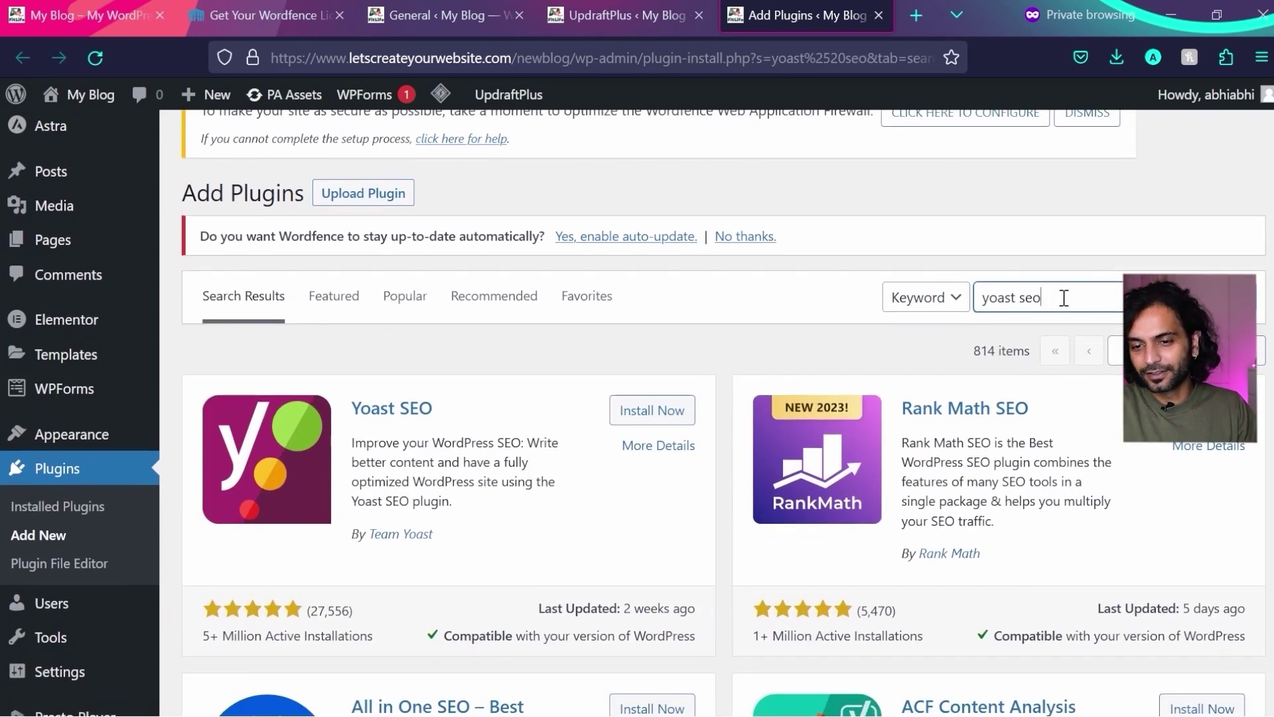
{"action": "left_click", "coordinate": [639, 417]}
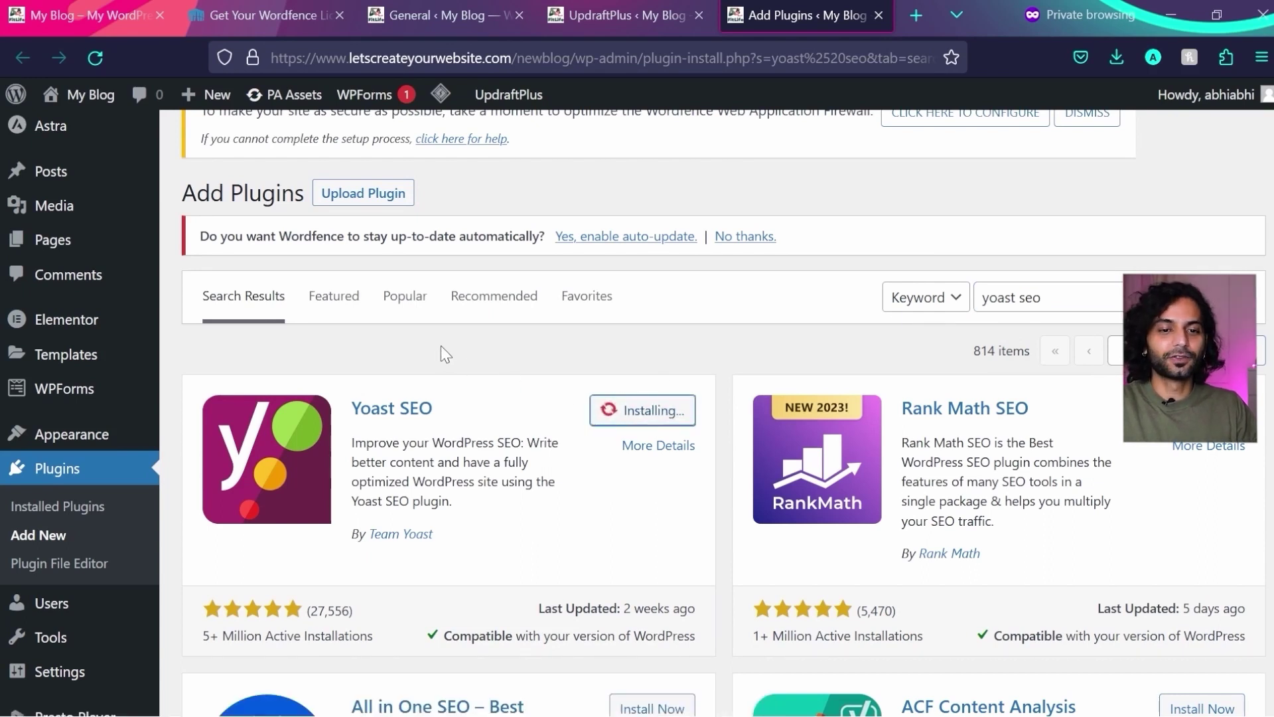
{"action": "scroll", "coordinate": [441, 345], "scroll_direction": "up", "scroll_amount": 1}
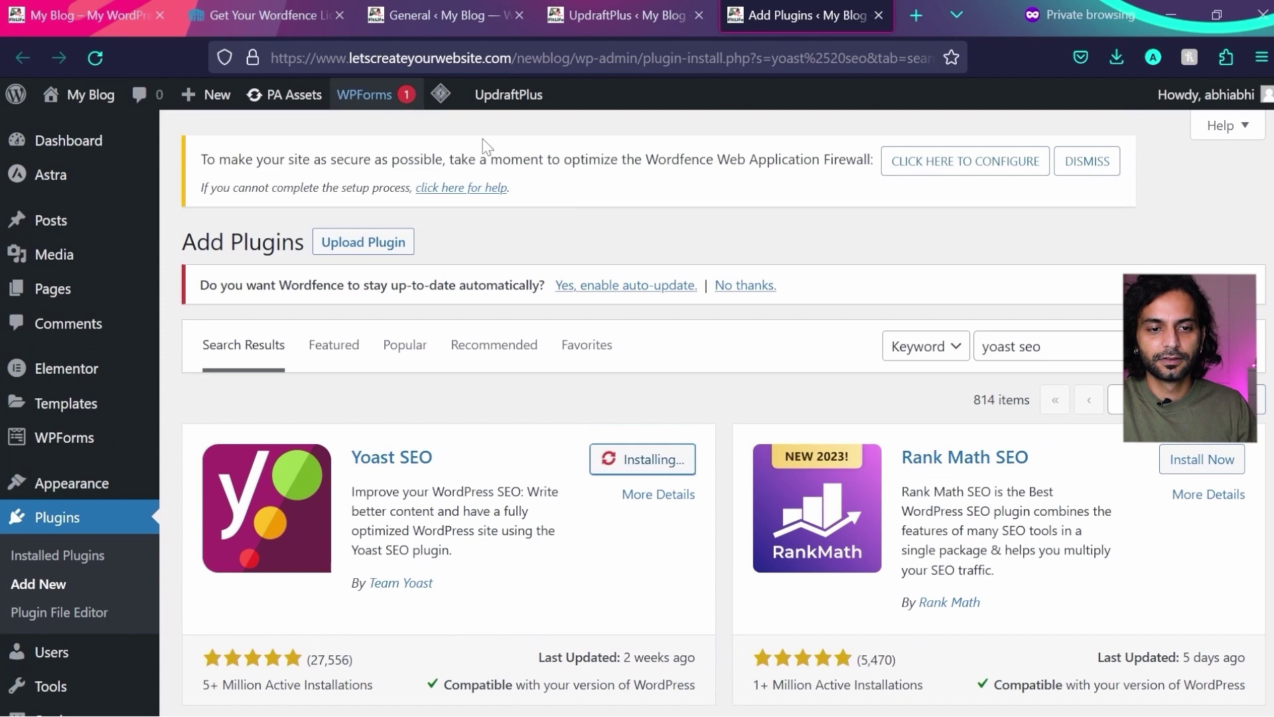
{"action": "left_click", "coordinate": [83, 7]}
{"action": "scroll", "coordinate": [711, 321], "scroll_direction": "up", "scroll_amount": 5}
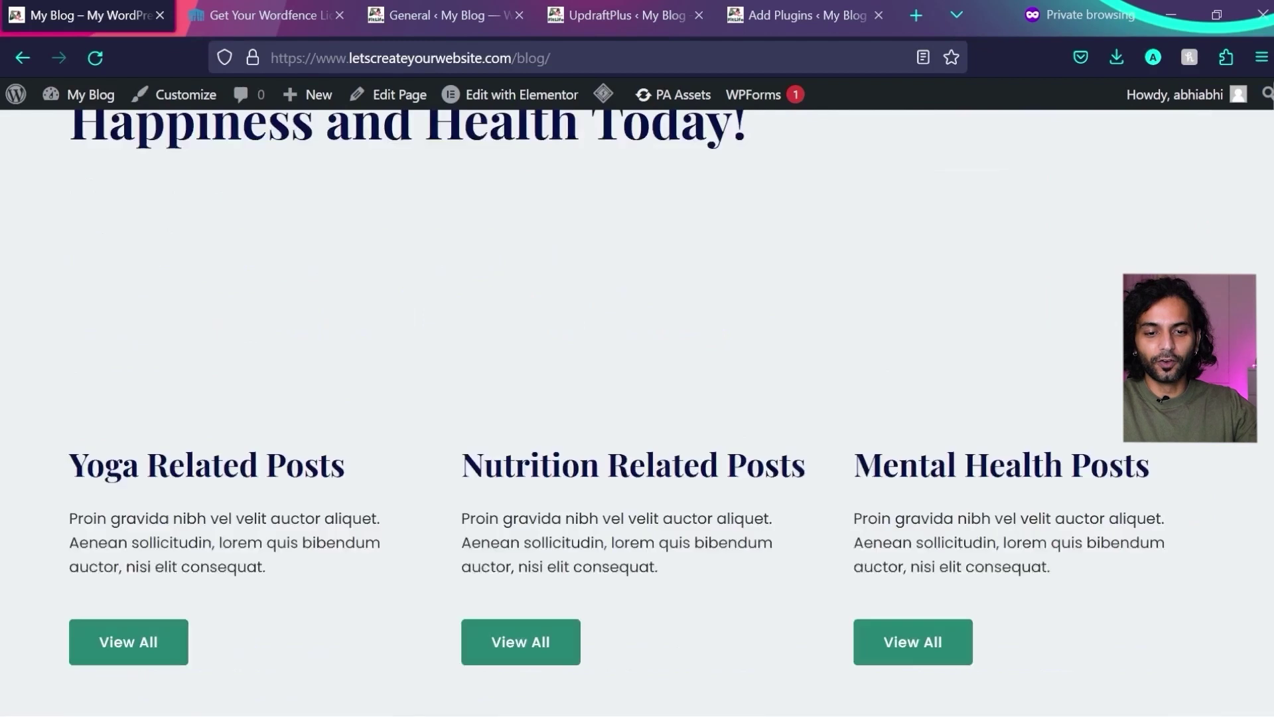
{"action": "scroll", "coordinate": [637, 398], "scroll_direction": "down", "scroll_amount": 3}
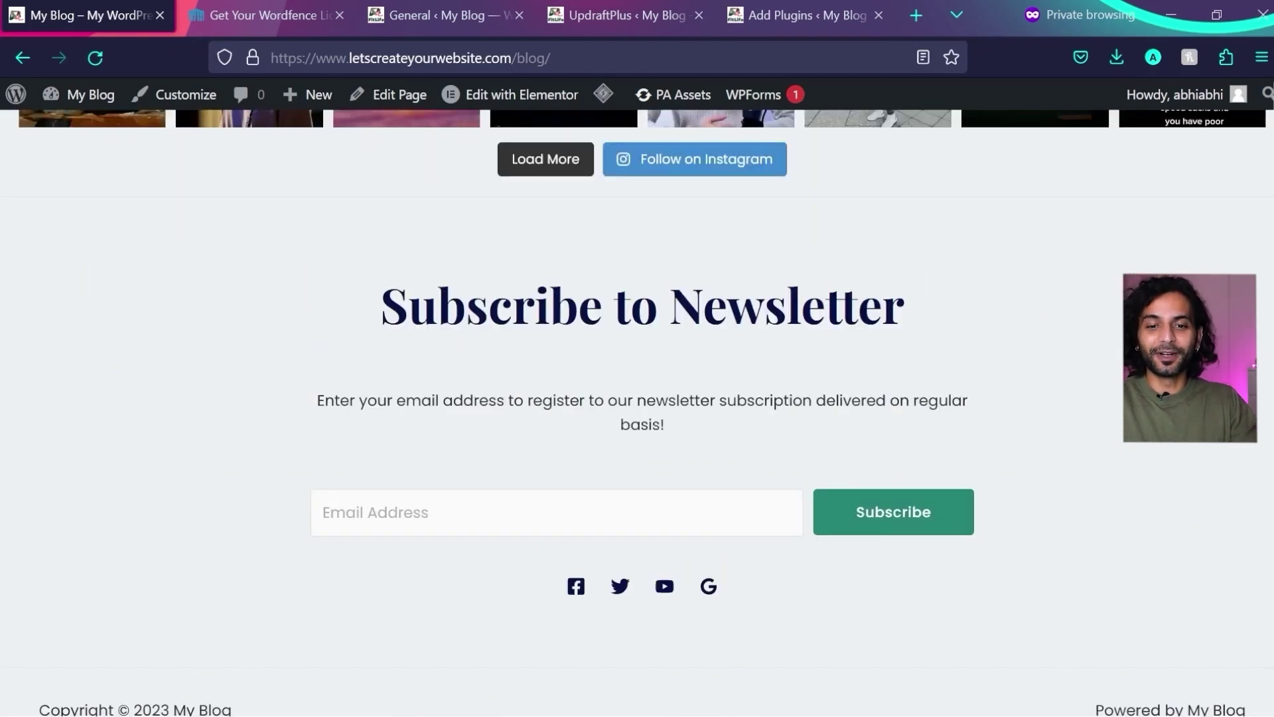
{"action": "scroll", "coordinate": [637, 398], "scroll_direction": "down", "scroll_amount": 1}
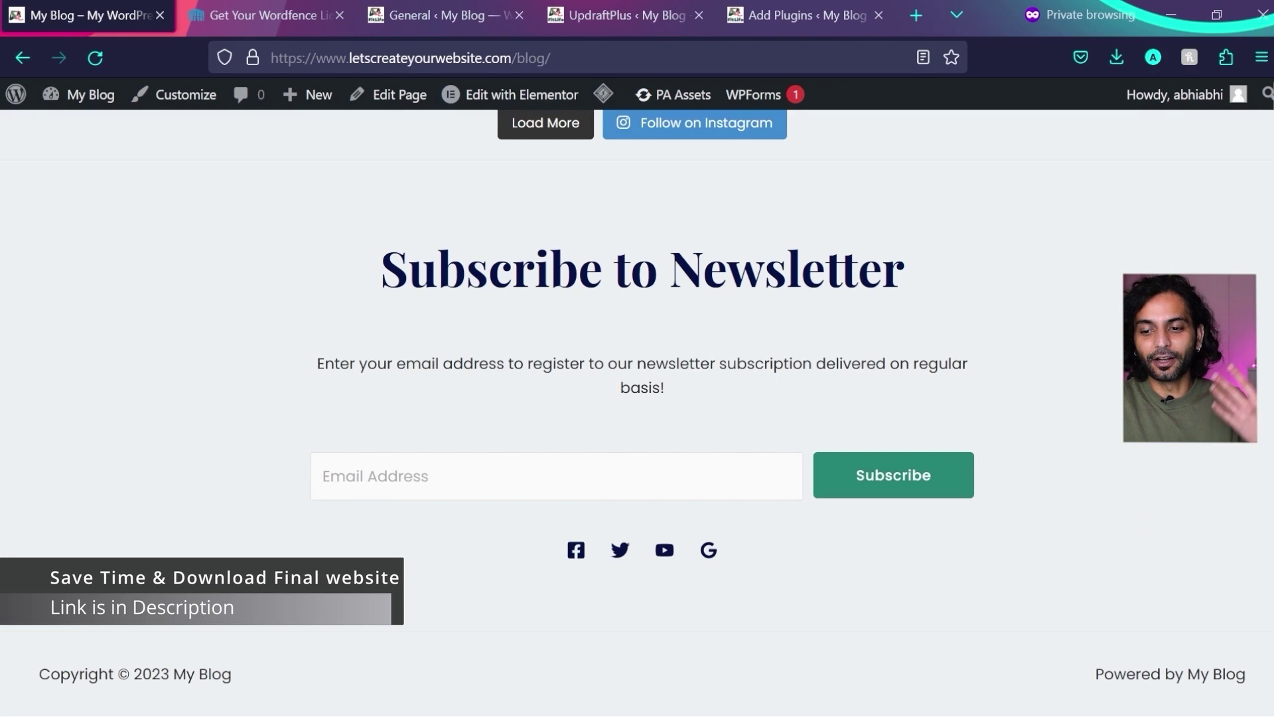
{"action": "key", "text": "Home"}
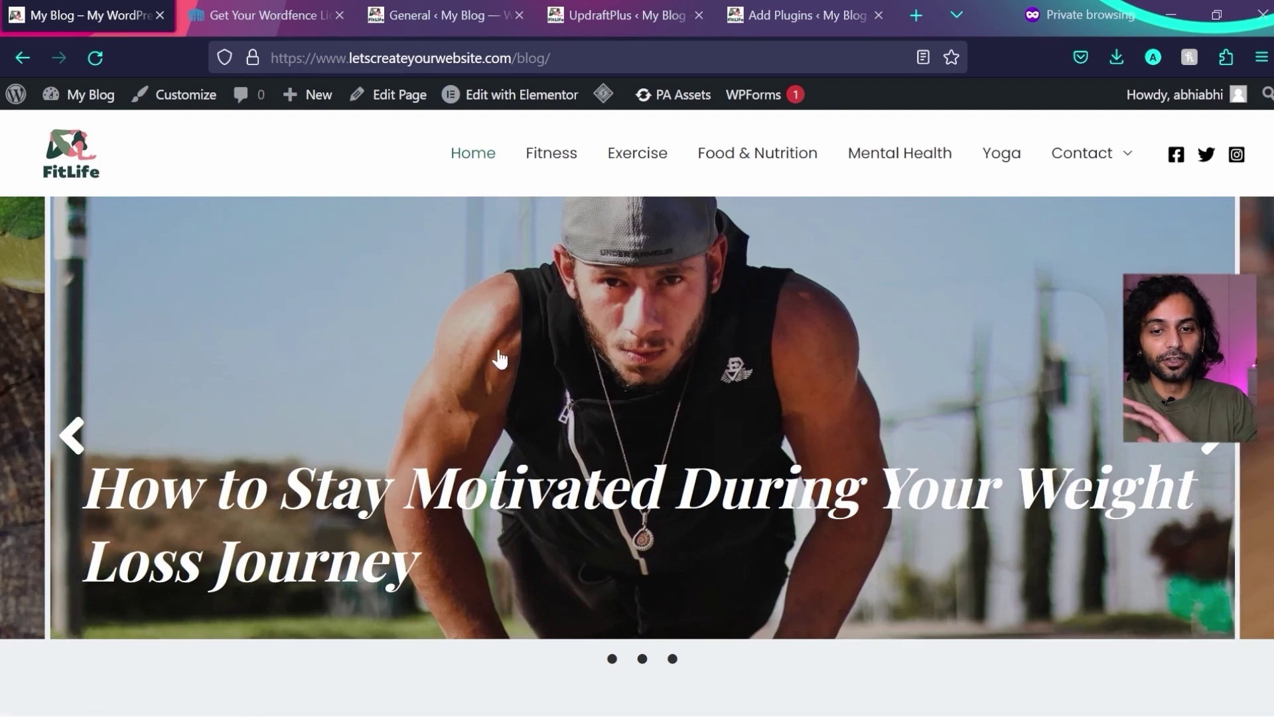
{"action": "scroll", "coordinate": [507, 332], "scroll_direction": "down", "scroll_amount": 5}
{"action": "scroll", "coordinate": [507, 298], "scroll_direction": "down", "scroll_amount": 2}
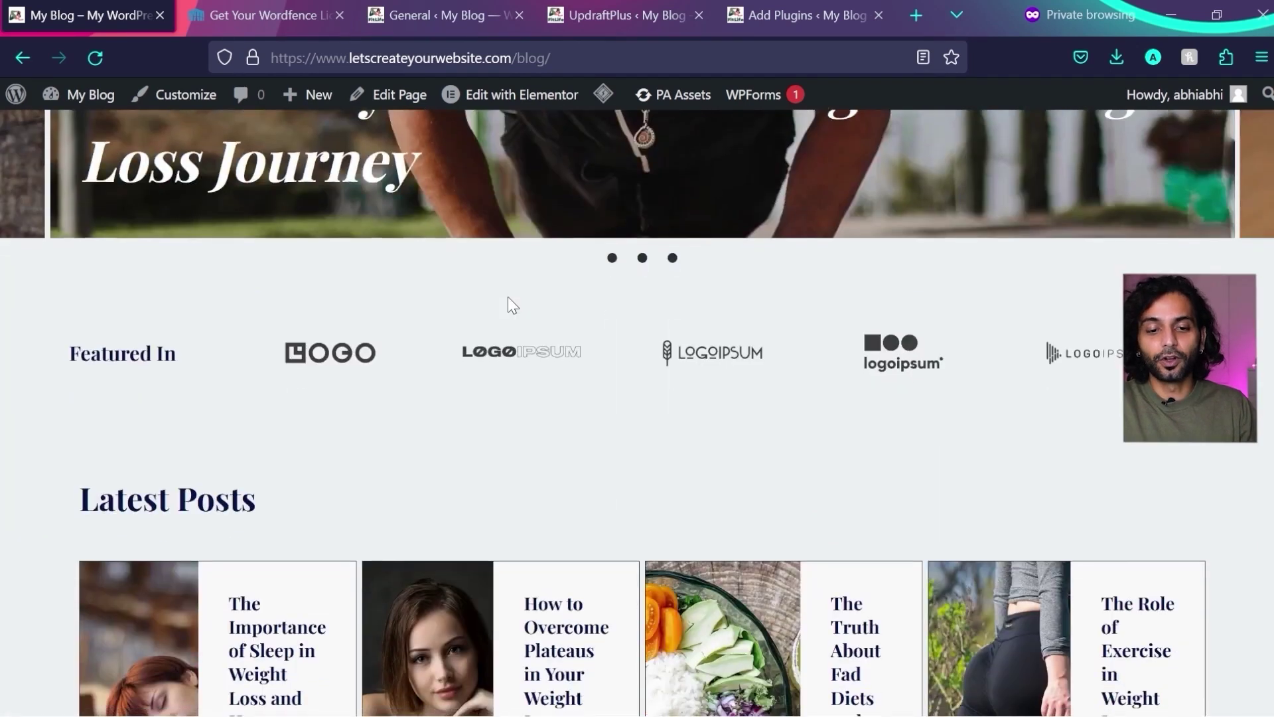